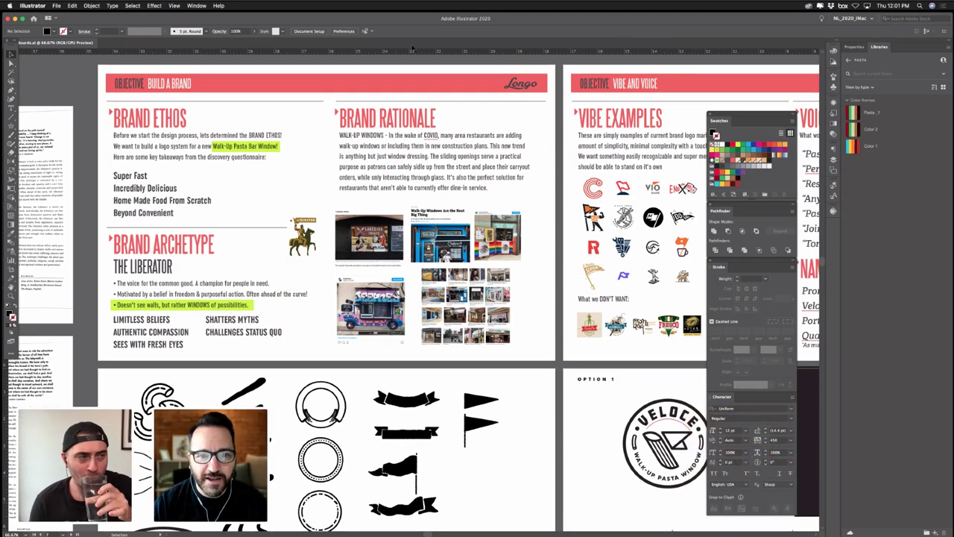
- Examine the Build a Brand board, including its Brand Ethos, Brand Archetype and walk-up window reference photos
{"action": "scroll", "coordinate": [363, 145], "scroll_direction": "up", "scroll_amount": 3}
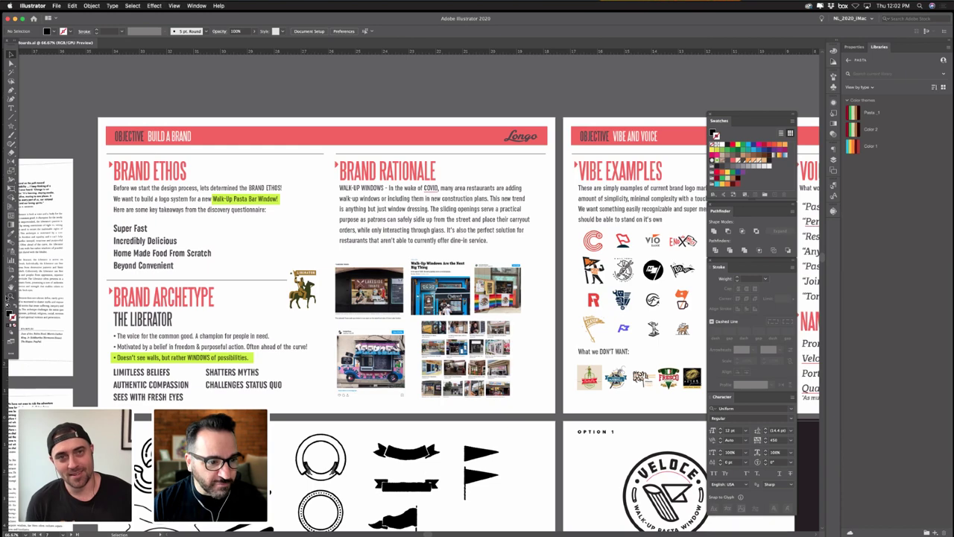
{"action": "left_click_drag", "start_coordinate": [274, 258], "coordinate": [391, 258]}
{"action": "scroll", "coordinate": [391, 257], "scroll_direction": "right", "scroll_amount": 10}
{"action": "scroll", "coordinate": [390, 257], "scroll_direction": "down", "scroll_amount": 5}
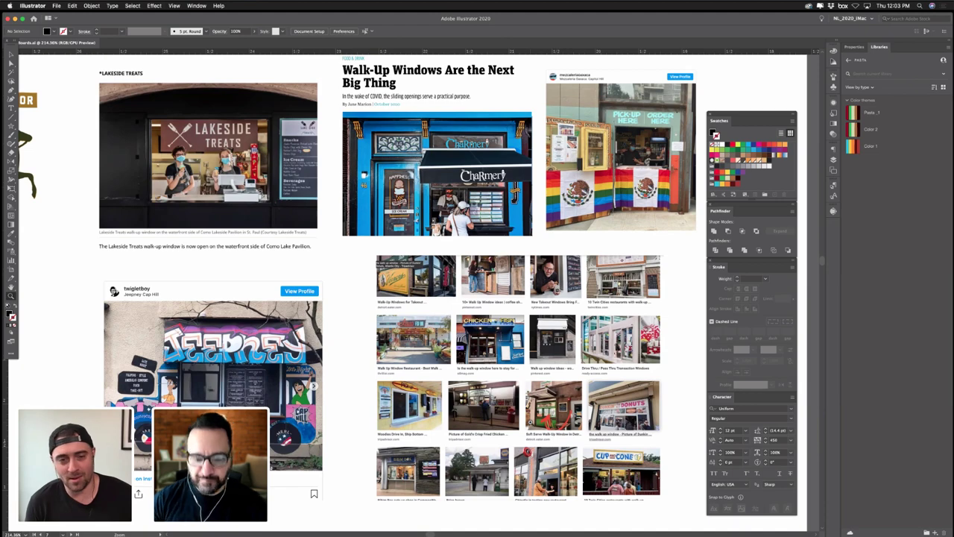
{"action": "key", "text": "super+minus"}
{"action": "key", "text": "super+minus"}
{"action": "key", "text": "super+minus"}
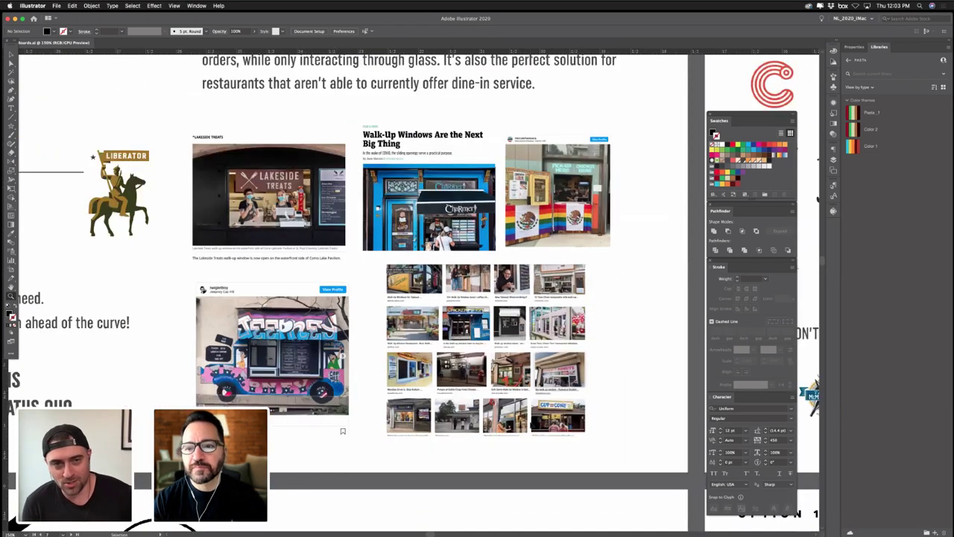
{"action": "key", "text": "super+minus"}
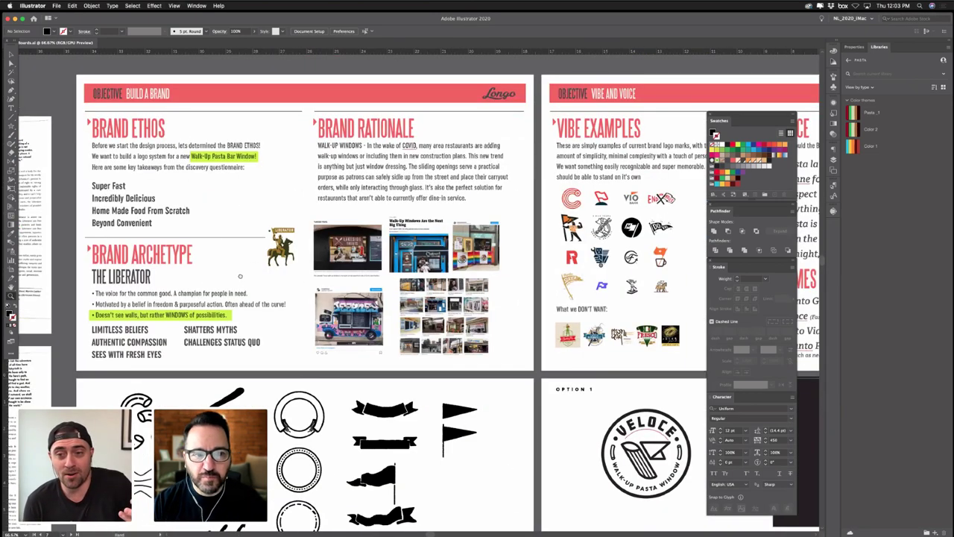
{"action": "scroll", "coordinate": [205, 279], "scroll_direction": "left", "scroll_amount": 3}
{"action": "left_click", "coordinate": [241, 273]}
{"action": "left_click_drag", "start_coordinate": [463, 253], "coordinate": [386, 281]}
{"action": "scroll", "coordinate": [387, 281], "scroll_direction": "right", "scroll_amount": 3}
{"action": "scroll", "coordinate": [387, 281], "scroll_direction": "up", "scroll_amount": 1}
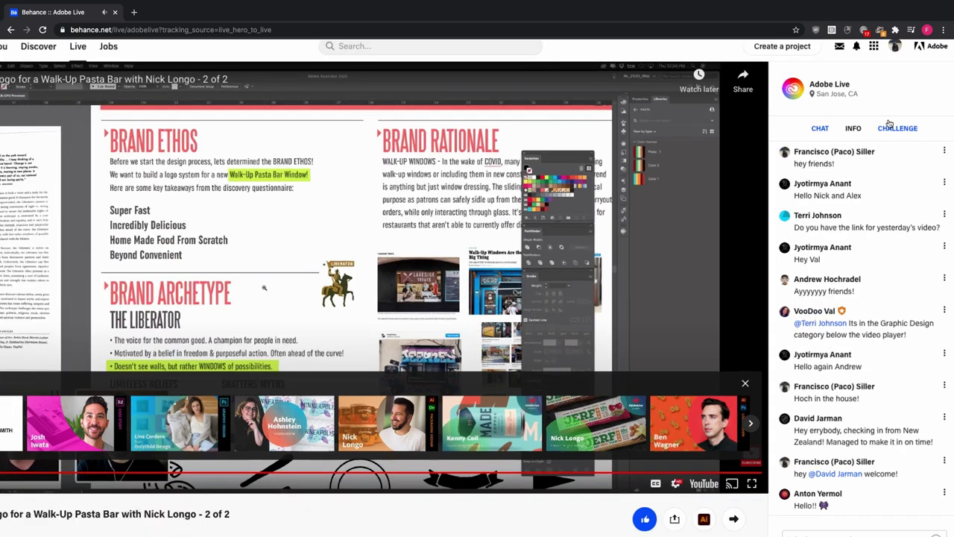
- Switch to the Adobe Live page on Behance and read the Daily Creative Challenge instructions
{"action": "scroll", "coordinate": [889, 125], "scroll_direction": "up", "scroll_amount": 5}
{"action": "left_click", "coordinate": [835, 136]}
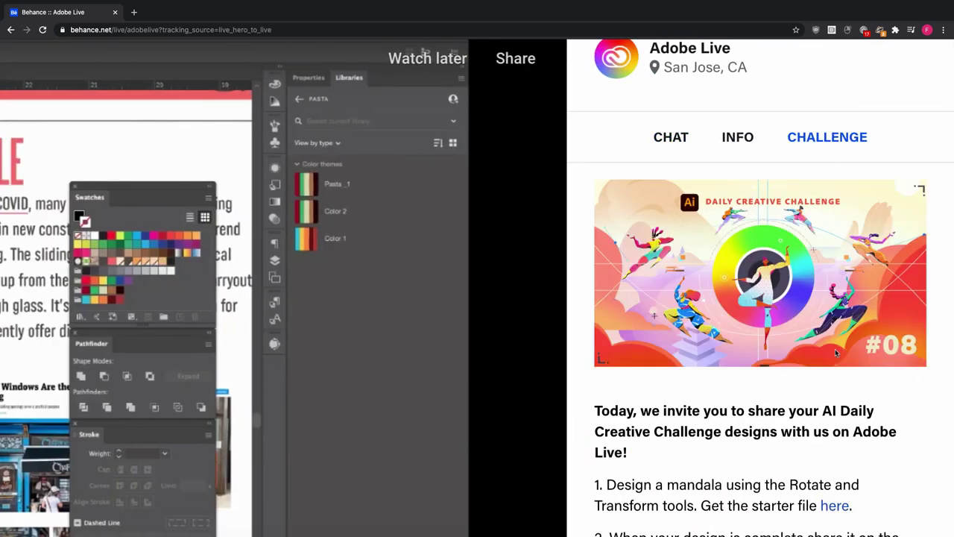
{"action": "scroll", "coordinate": [835, 353], "scroll_direction": "down", "scroll_amount": 3}
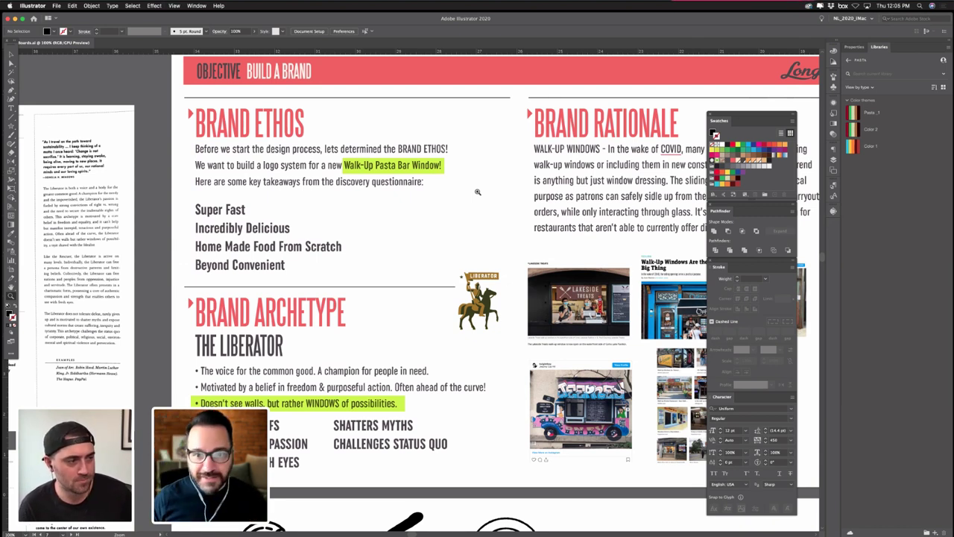
- Switch back to Illustrator and examine the Brand Archetype section and the Vibe and Voice board with its voice lines and names
{"action": "scroll", "coordinate": [307, 265], "scroll_direction": "down", "scroll_amount": 5}
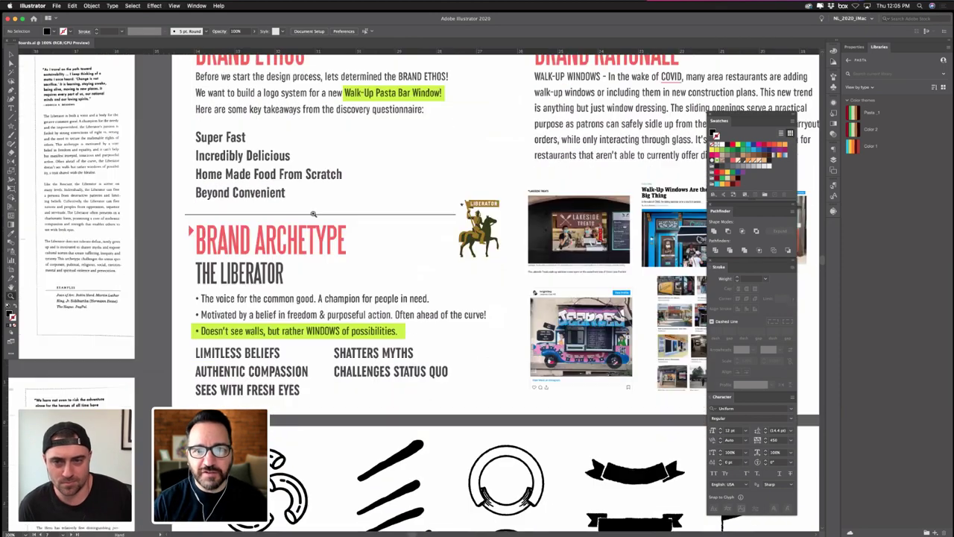
{"action": "scroll", "coordinate": [313, 214], "scroll_direction": "down", "scroll_amount": 1}
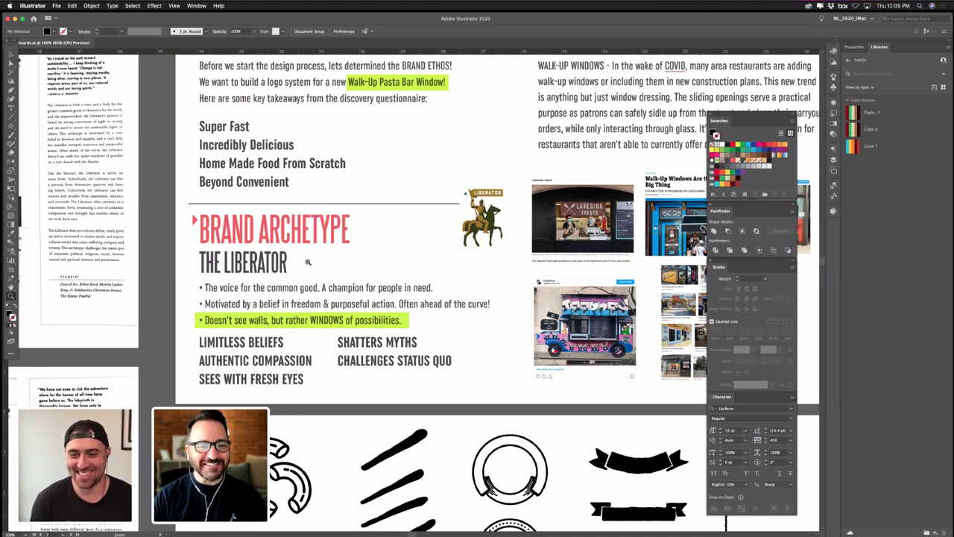
{"action": "scroll", "coordinate": [392, 268], "scroll_direction": "left", "scroll_amount": 1}
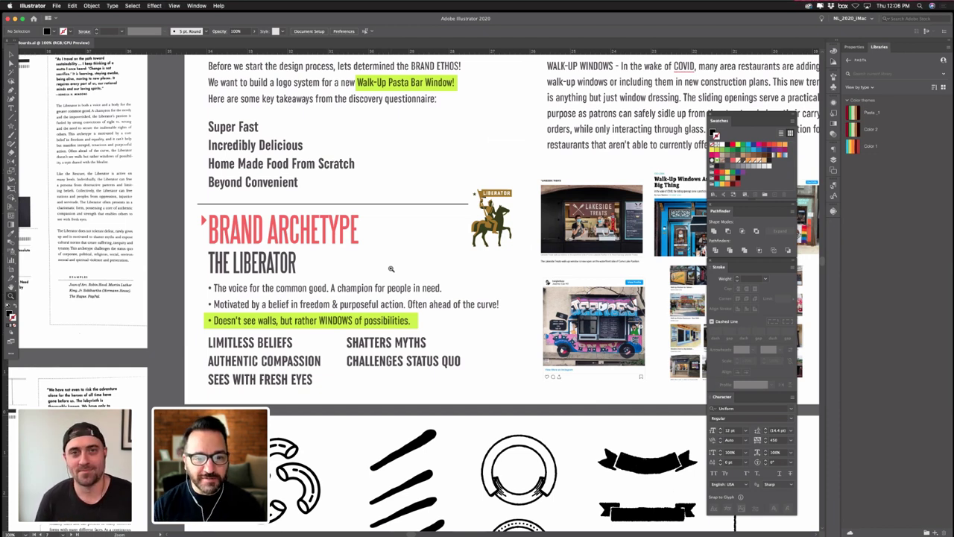
{"action": "left_click", "coordinate": [386, 282]}
{"action": "left_click", "coordinate": [379, 348]}
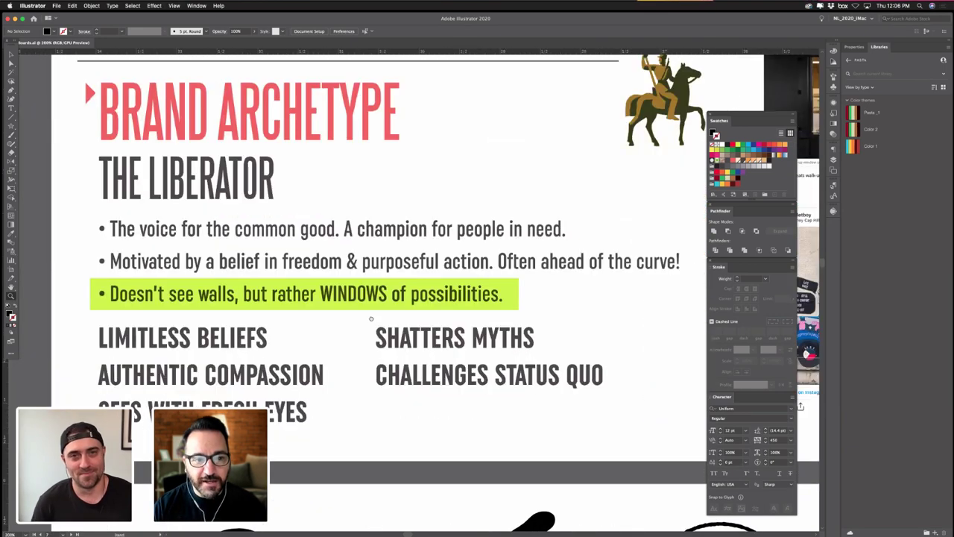
{"action": "left_click_drag", "start_coordinate": [345, 359], "coordinate": [340, 324]}
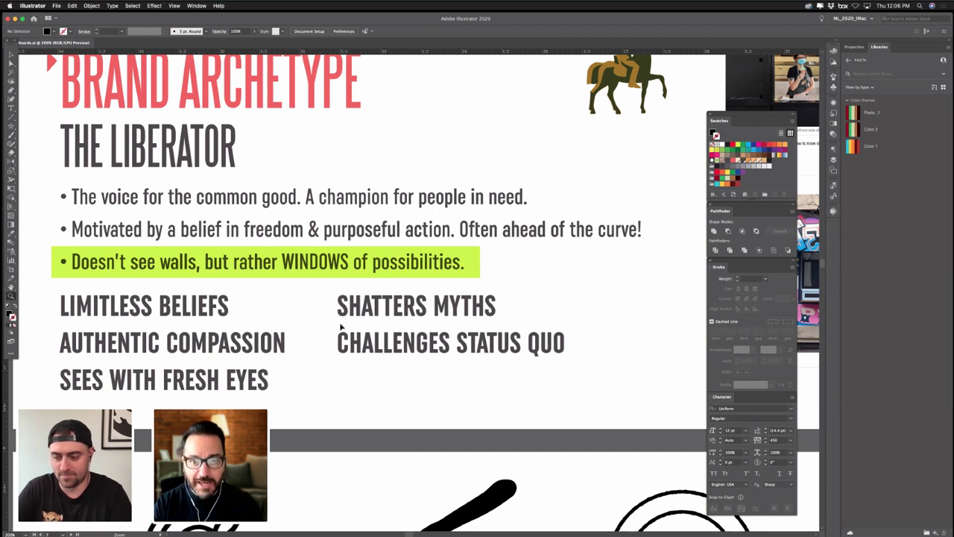
{"action": "key", "text": "super+minus"}
{"action": "key", "text": "super+minus"}
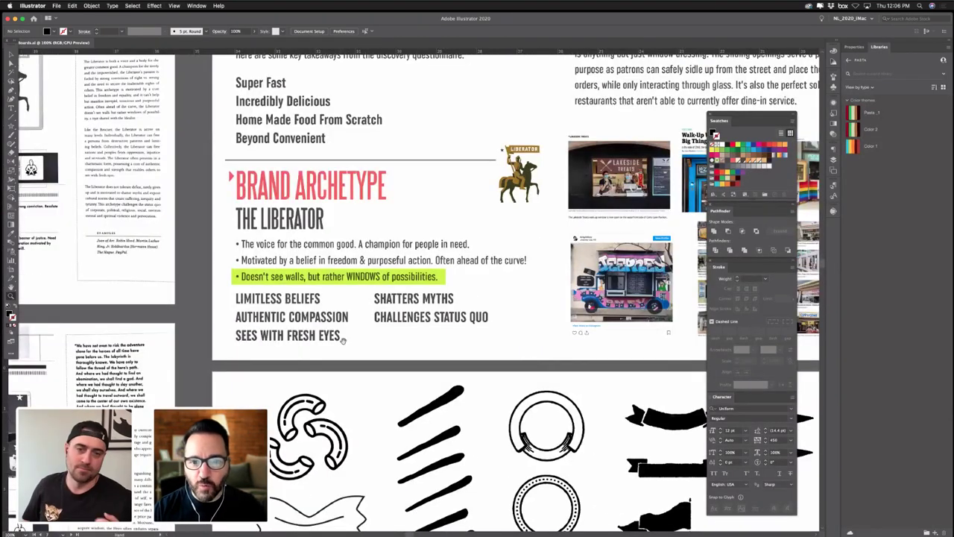
{"action": "left_click_drag", "start_coordinate": [455, 282], "coordinate": [294, 350]}
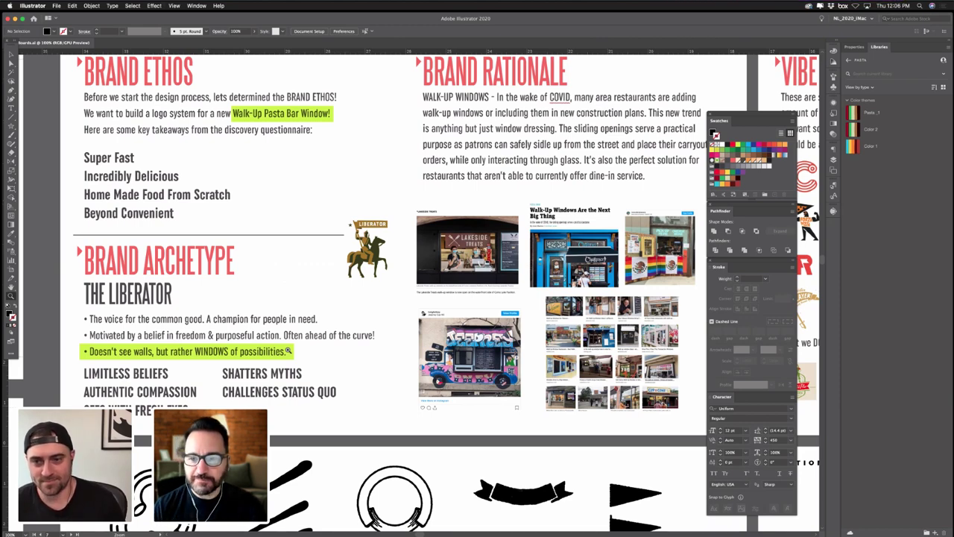
{"action": "scroll", "coordinate": [582, 285], "scroll_direction": "right", "scroll_amount": 15}
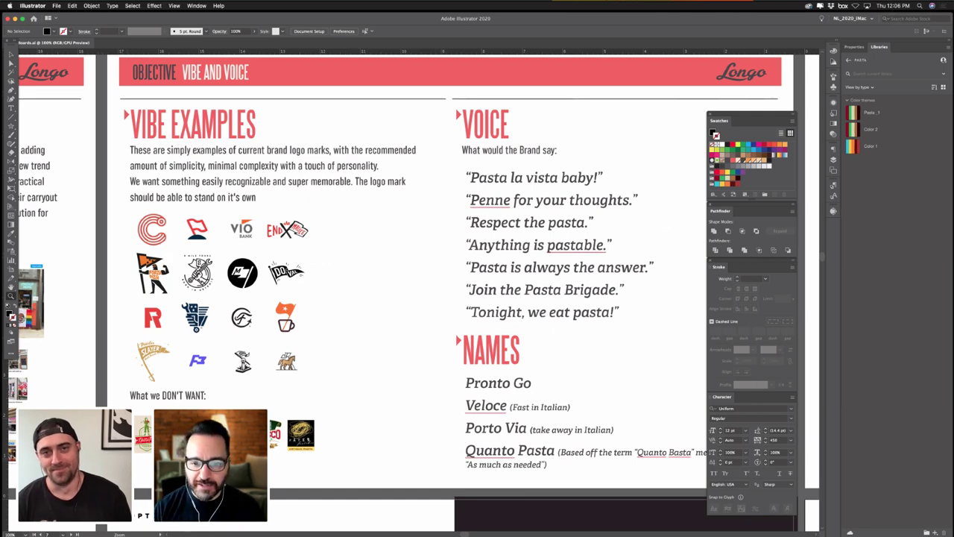
{"action": "left_click_drag", "start_coordinate": [767, 316], "coordinate": [634, 301]}
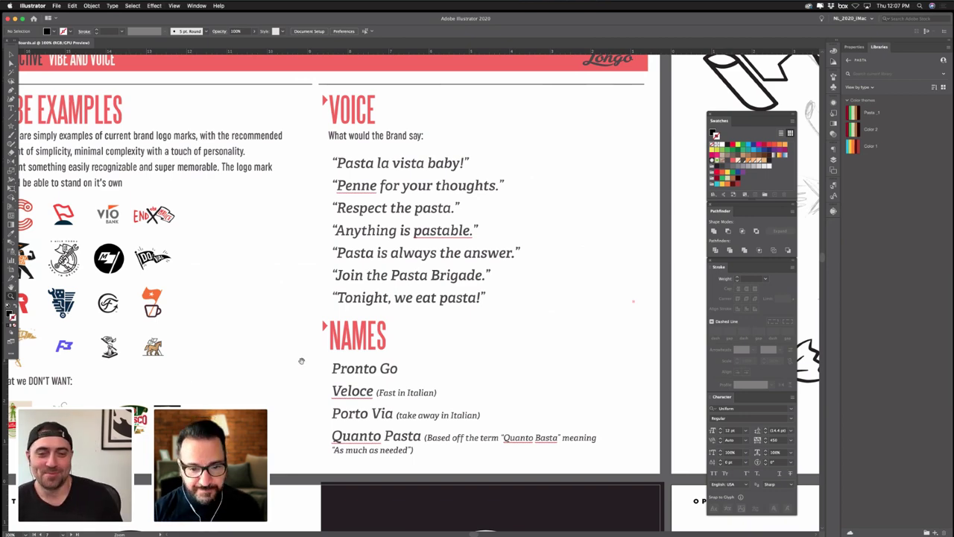
- Examine the sketch board with the rough logo drawings and early Veloce marks
{"action": "left_click_drag", "start_coordinate": [455, 327], "coordinate": [92, 359]}
{"action": "left_click_drag", "start_coordinate": [523, 320], "coordinate": [324, 341]}
{"action": "scroll", "coordinate": [217, 326], "scroll_direction": "right", "scroll_amount": 4}
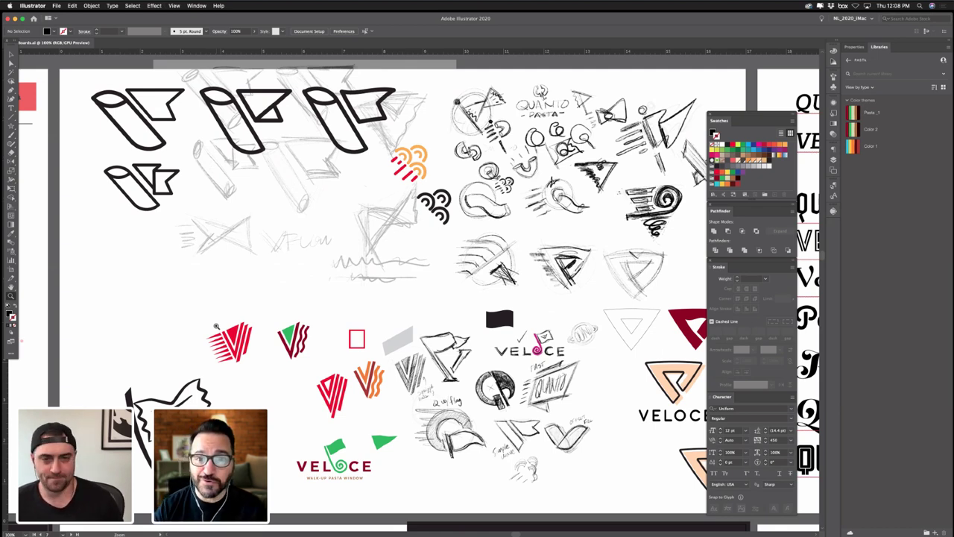
{"action": "key", "text": "space"}
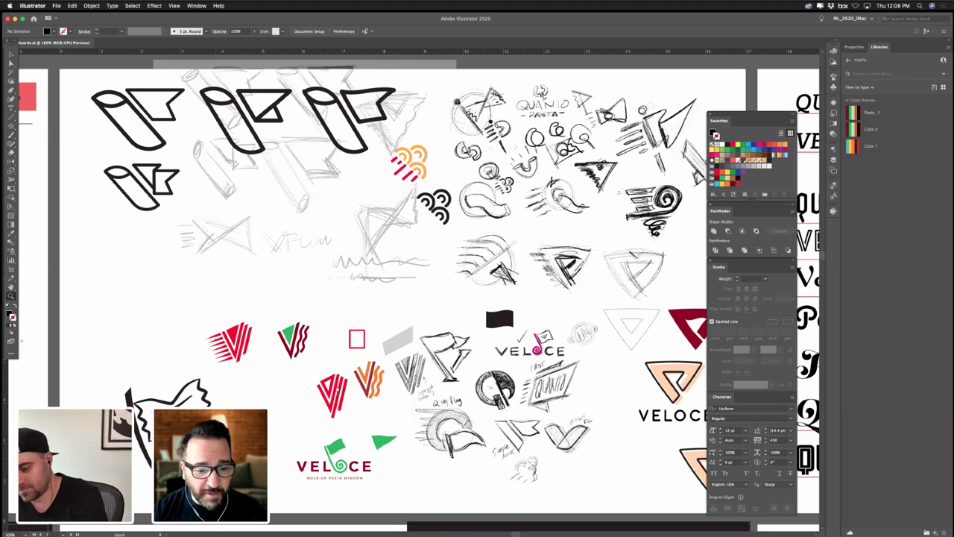
{"action": "left_click_drag", "start_coordinate": [337, 389], "coordinate": [259, 387]}
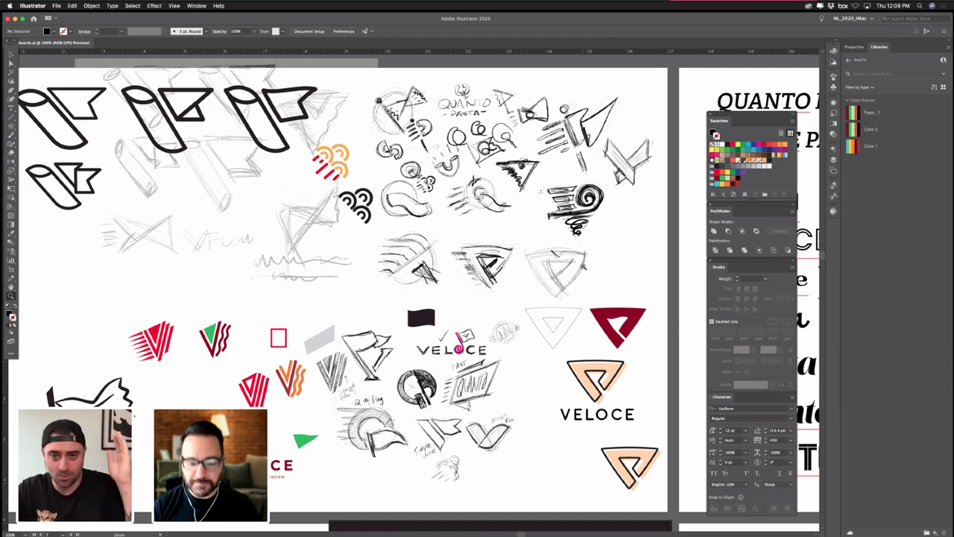
{"action": "left_click", "coordinate": [415, 288]}
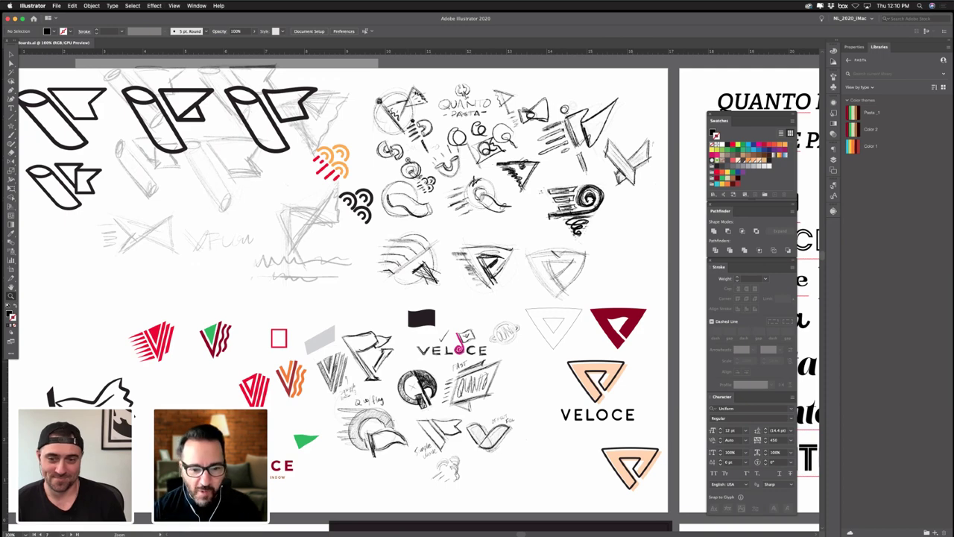
{"action": "left_click_drag", "start_coordinate": [408, 226], "coordinate": [363, 207]}
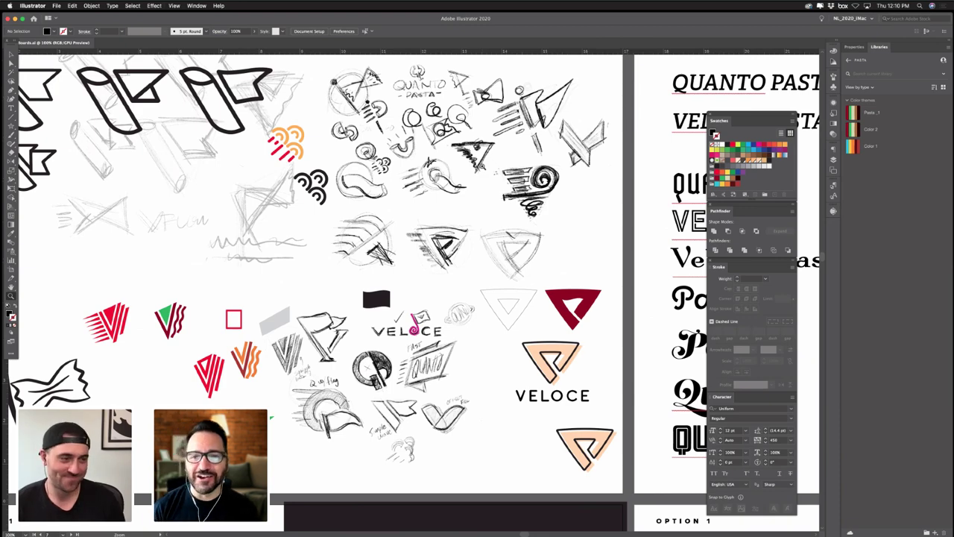
{"action": "key", "text": "super+minus"}
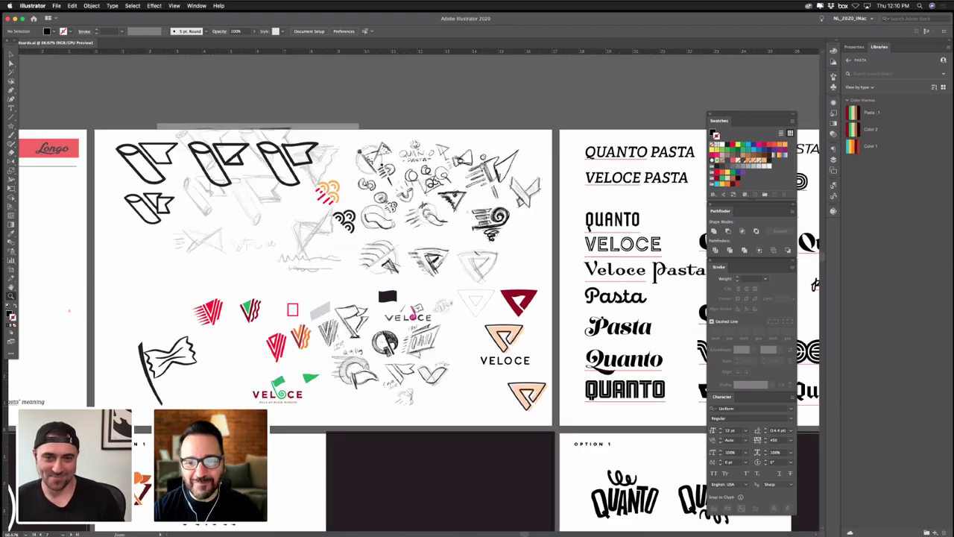
- Examine the Quanto and Veloce lettering board and the board of pasta shapes, banners, flags and badge elements
{"action": "left_click_drag", "start_coordinate": [382, 274], "coordinate": [209, 258]}
{"action": "left_click_drag", "start_coordinate": [585, 243], "coordinate": [343, 302]}
{"action": "key", "text": "z"}
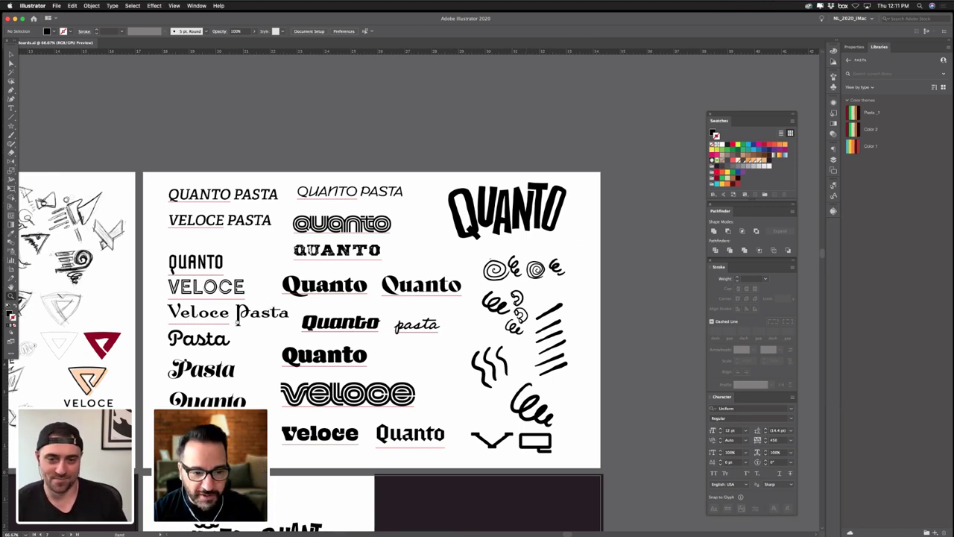
{"action": "left_click_drag", "start_coordinate": [300, 349], "coordinate": [578, 282]}
{"action": "left_click_drag", "start_coordinate": [237, 344], "coordinate": [411, 277]}
{"action": "left_click_drag", "start_coordinate": [306, 378], "coordinate": [590, 366]}
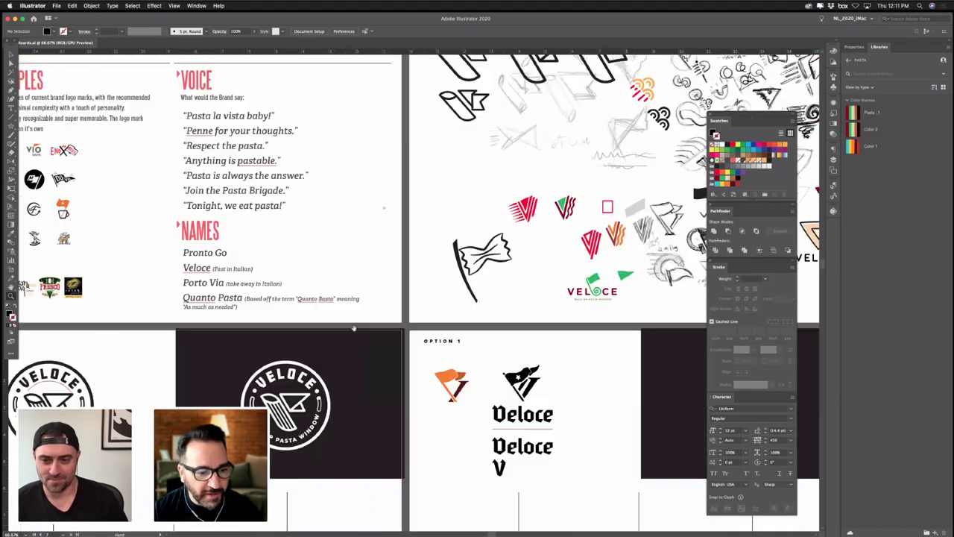
{"action": "left_click_drag", "start_coordinate": [353, 328], "coordinate": [670, 243]}
{"action": "mouse_move", "coordinate": [164, 371]}
{"action": "left_mouse_down"}
{"action": "mouse_move", "coordinate": [477, 316]}
{"action": "mouse_move", "coordinate": [457, 323]}
{"action": "left_mouse_up"}
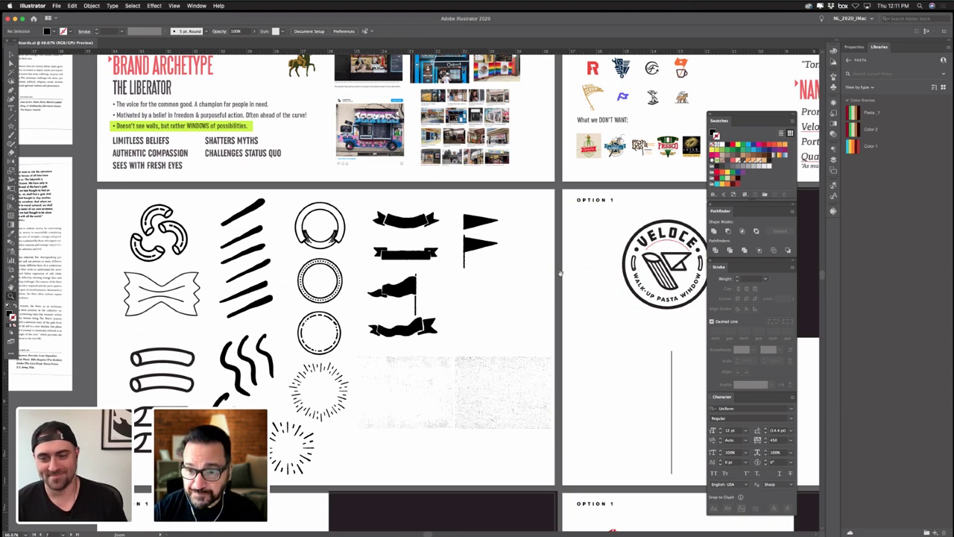
- Examine the pasta-tube-and-flag sketches up close and compare them with the round Veloce badges on the Option 1 board
{"action": "left_click_drag", "start_coordinate": [528, 243], "coordinate": [469, 280]}
{"action": "left_click_drag", "start_coordinate": [725, 68], "coordinate": [404, 237]}
{"action": "scroll", "coordinate": [403, 236], "scroll_direction": "right", "scroll_amount": 10}
{"action": "scroll", "coordinate": [403, 237], "scroll_direction": "up", "scroll_amount": 2}
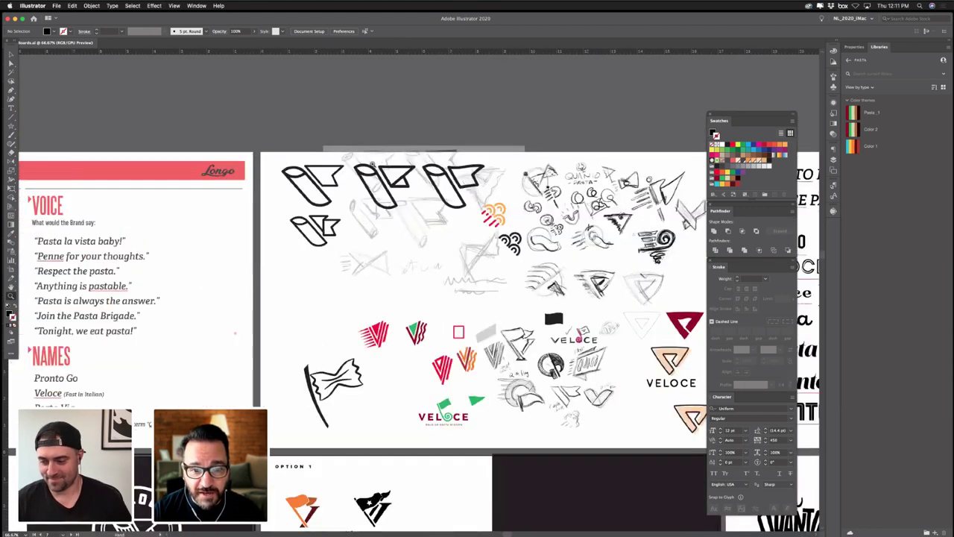
{"action": "left_click", "coordinate": [402, 180]}
{"action": "left_click", "coordinate": [402, 181]}
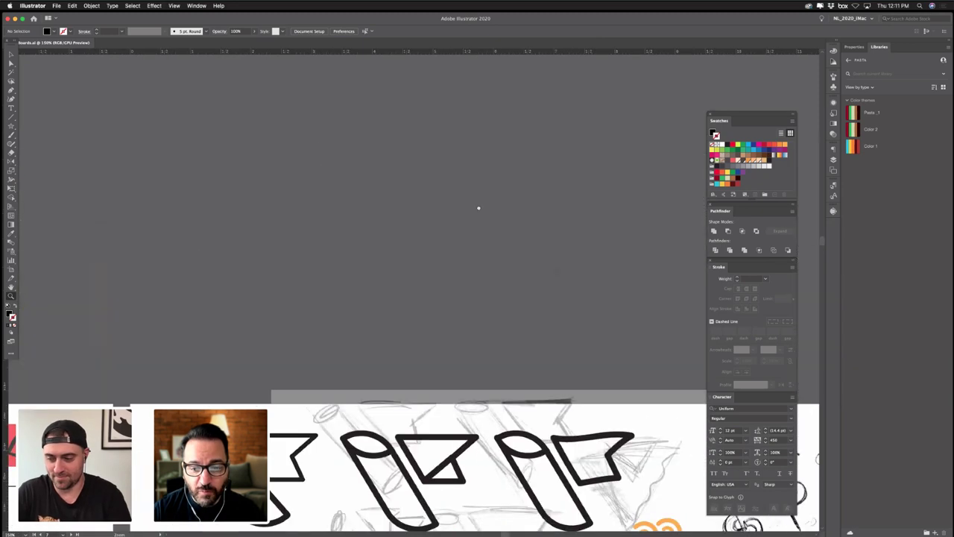
{"action": "scroll", "coordinate": [480, 209], "scroll_direction": "down", "scroll_amount": 8}
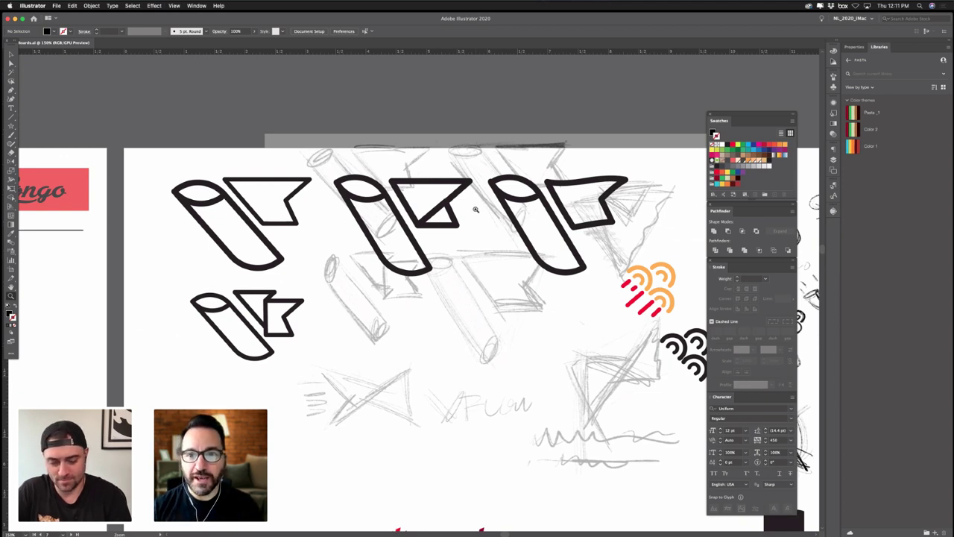
{"action": "left_click_drag", "start_coordinate": [430, 324], "coordinate": [535, 249]}
{"action": "mouse_move", "coordinate": [172, 483]}
{"action": "left_mouse_down"}
{"action": "mouse_move", "coordinate": [436, 418]}
{"action": "mouse_move", "coordinate": [675, 255]}
{"action": "mouse_move", "coordinate": [727, 189]}
{"action": "left_mouse_up"}
{"action": "mouse_move", "coordinate": [199, 501]}
{"action": "left_mouse_down"}
{"action": "mouse_move", "coordinate": [328, 370]}
{"action": "mouse_move", "coordinate": [424, 154]}
{"action": "left_mouse_up"}
{"action": "scroll", "coordinate": [396, 234], "scroll_direction": "down", "scroll_amount": 6}
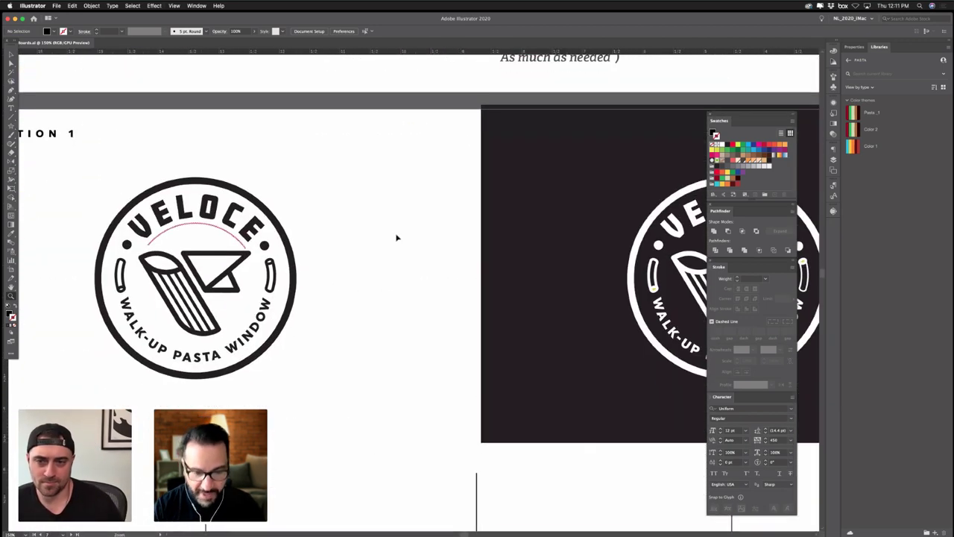
{"action": "left_click_drag", "start_coordinate": [377, 214], "coordinate": [303, 186]}
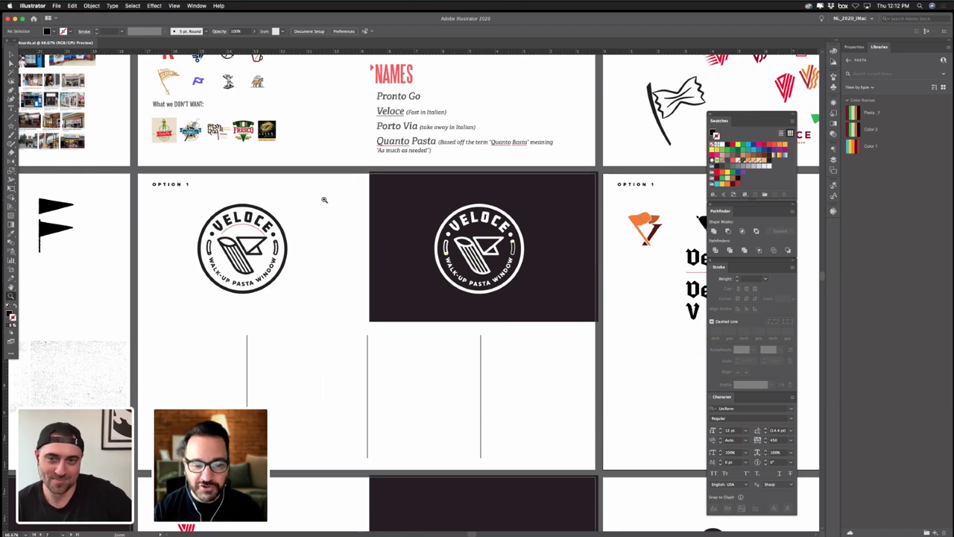
- Copy the pasta-and-flag icon from the black-on-white Option 1 badge into the first and second columns below it
{"action": "key", "text": "super+equal"}
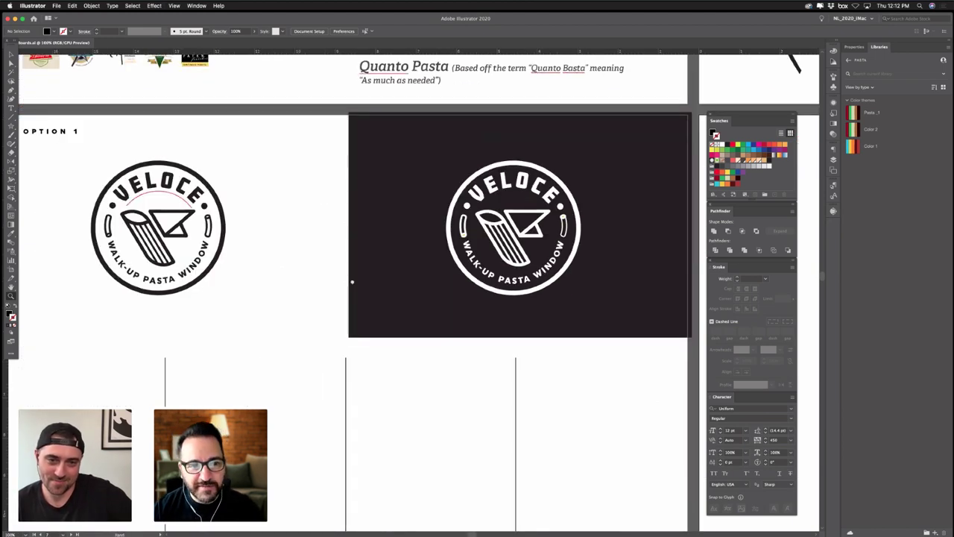
{"action": "scroll", "coordinate": [351, 279], "scroll_direction": "down", "scroll_amount": 3}
{"action": "scroll", "coordinate": [351, 279], "scroll_direction": "left", "scroll_amount": 2}
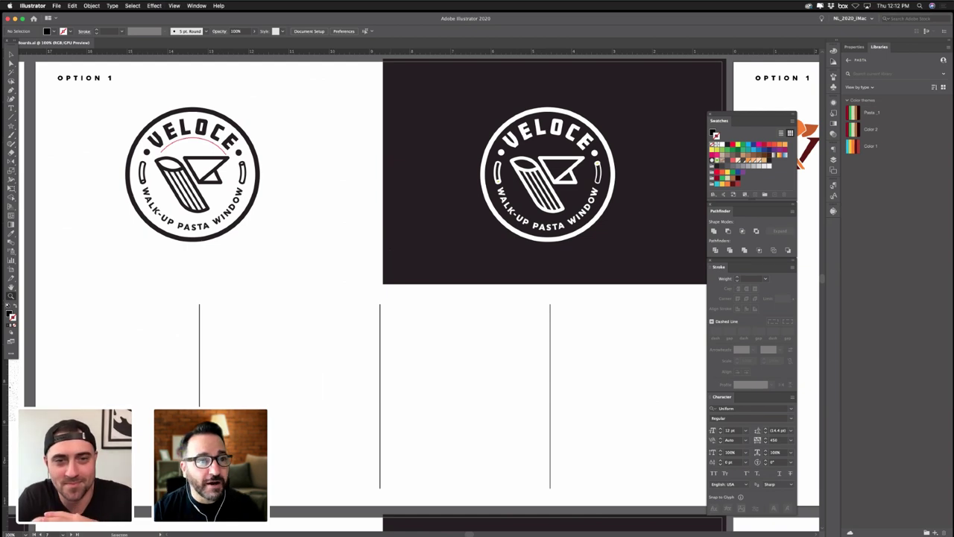
{"action": "left_click", "coordinate": [11, 54]}
{"action": "left_click", "coordinate": [195, 160]}
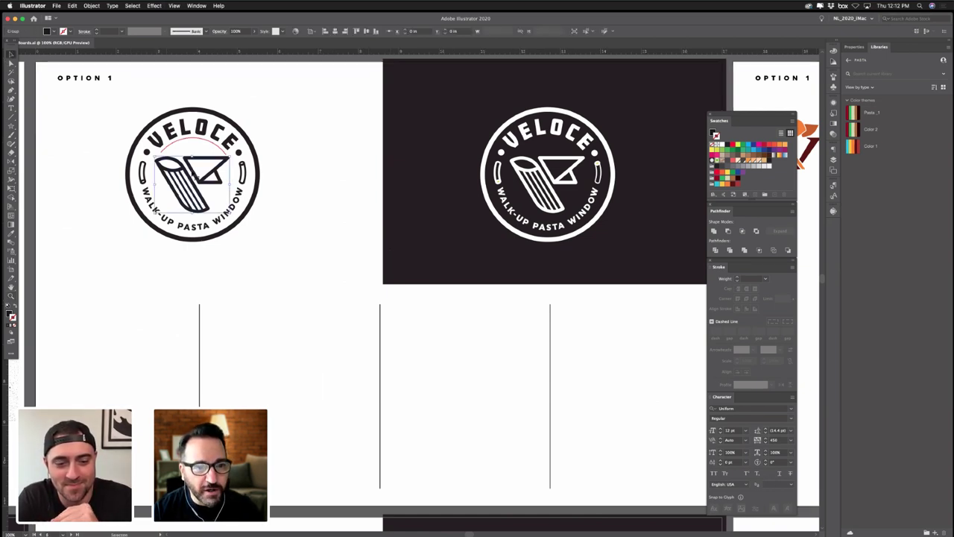
{"action": "left_click_drag", "start_coordinate": [153, 273], "coordinate": [115, 371]}
{"action": "key", "text": "space"}
{"action": "left_click_drag", "start_coordinate": [177, 297], "coordinate": [243, 265]}
{"action": "left_click", "coordinate": [228, 311]}
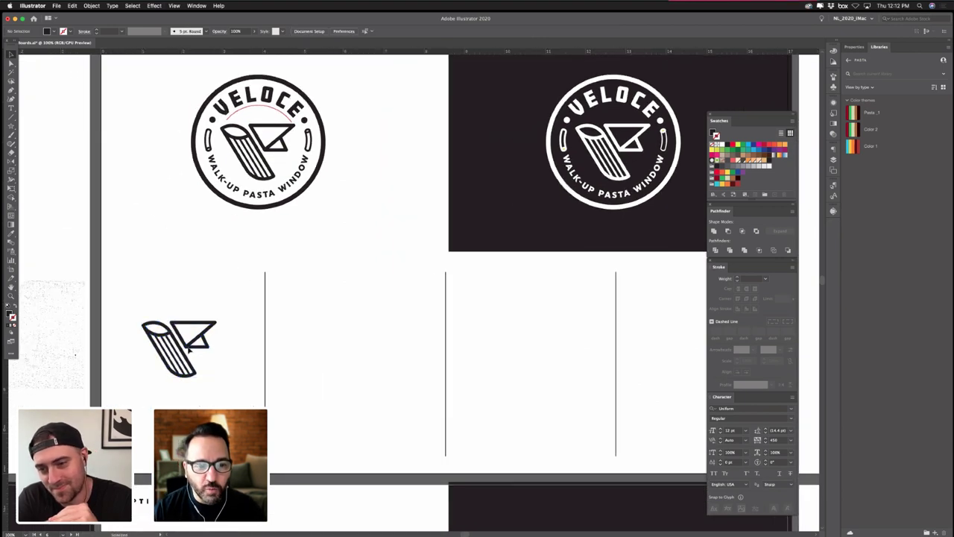
{"action": "left_click_drag", "start_coordinate": [191, 351], "coordinate": [365, 347]}
{"action": "left_click", "coordinate": [376, 252]}
- Copy the VELOCE lettering from the black-on-white badge as a straight text line and place it beneath the second column's icon
{"action": "left_click", "coordinate": [283, 105]}
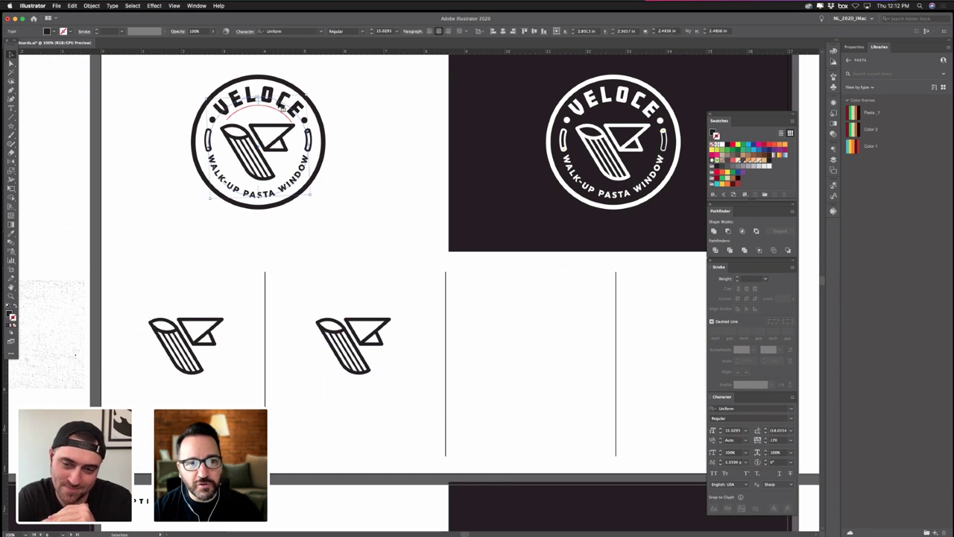
{"action": "double_click", "coordinate": [299, 110]}
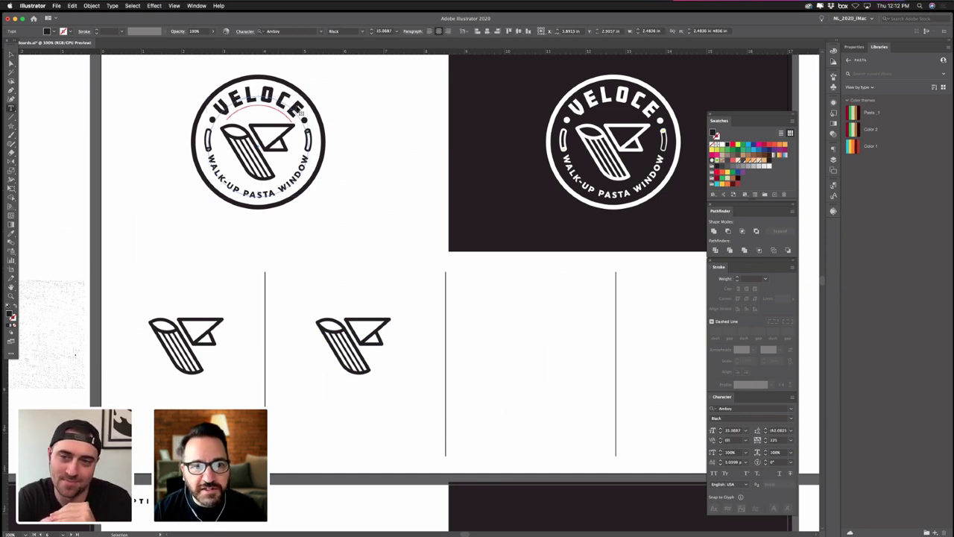
{"action": "key", "text": "super+a"}
{"action": "key", "text": "super+c"}
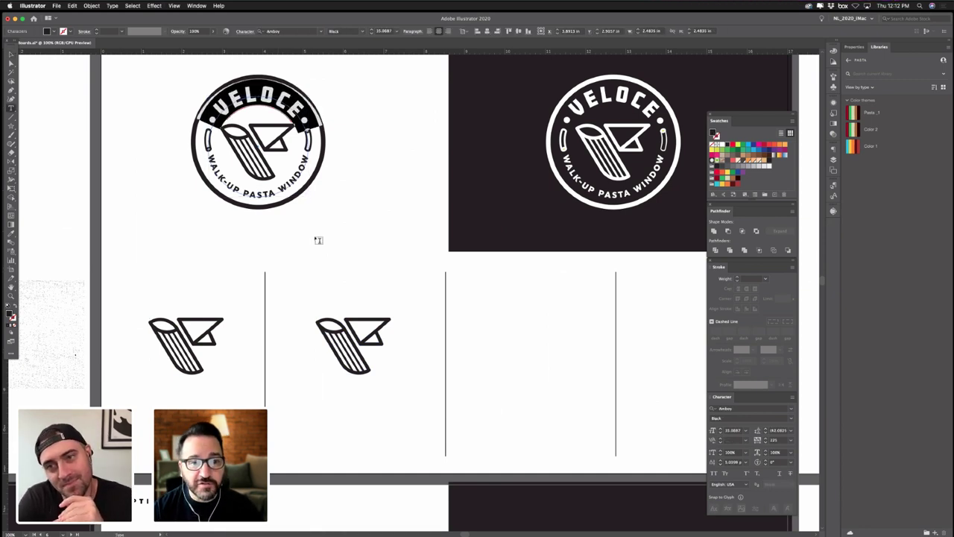
{"action": "key", "text": "Escape"}
{"action": "left_click", "coordinate": [371, 211]}
{"action": "key", "text": "super+v"}
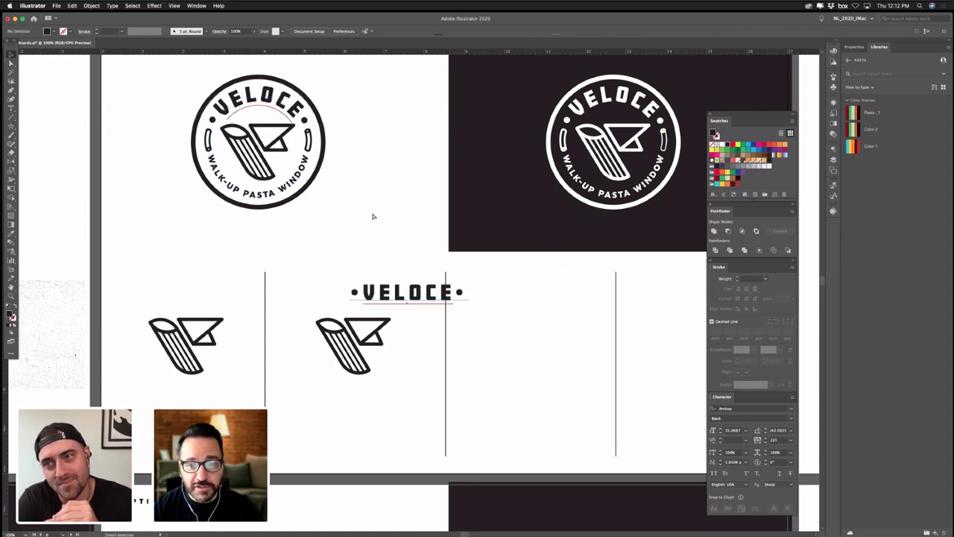
{"action": "left_click_drag", "start_coordinate": [431, 298], "coordinate": [374, 404]}
{"action": "left_click", "coordinate": [382, 431]}
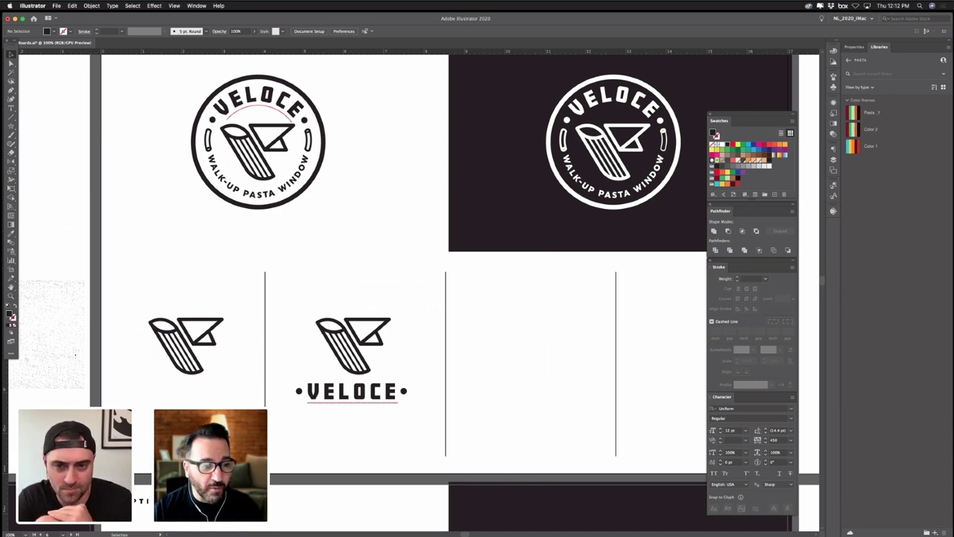
- Remove the dots before and after the VELOCE wordmark in the second column
{"action": "key", "text": "z"}
{"action": "left_click", "coordinate": [393, 407]}
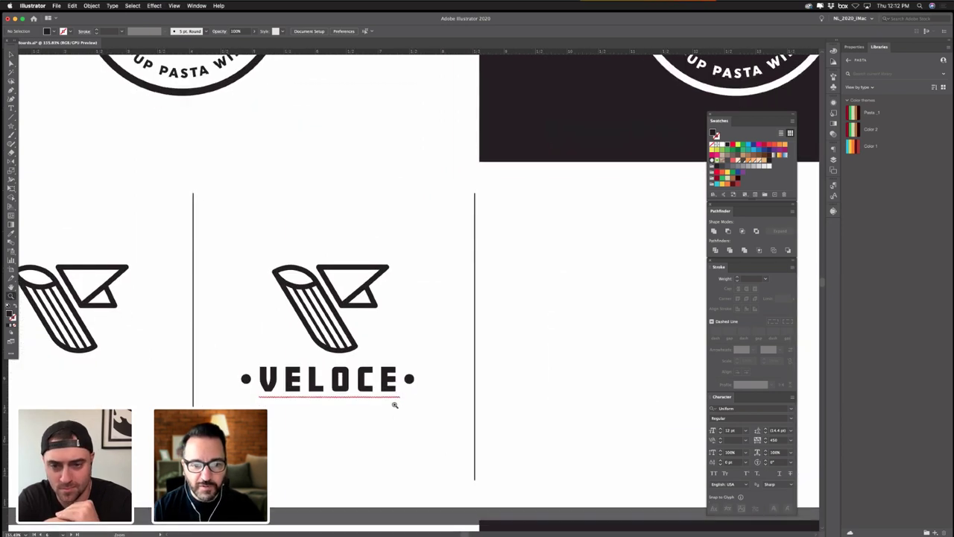
{"action": "left_click", "coordinate": [12, 54]}
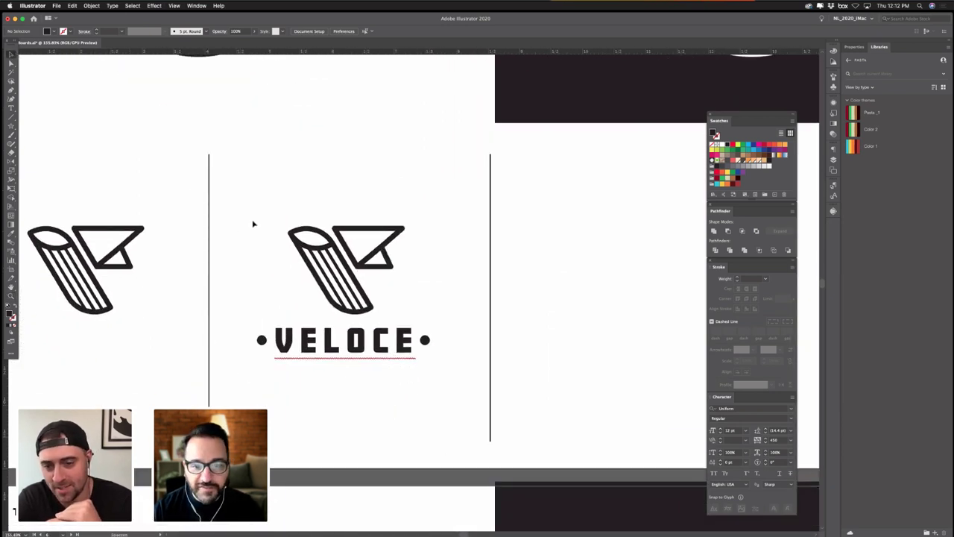
{"action": "left_click", "coordinate": [300, 358]}
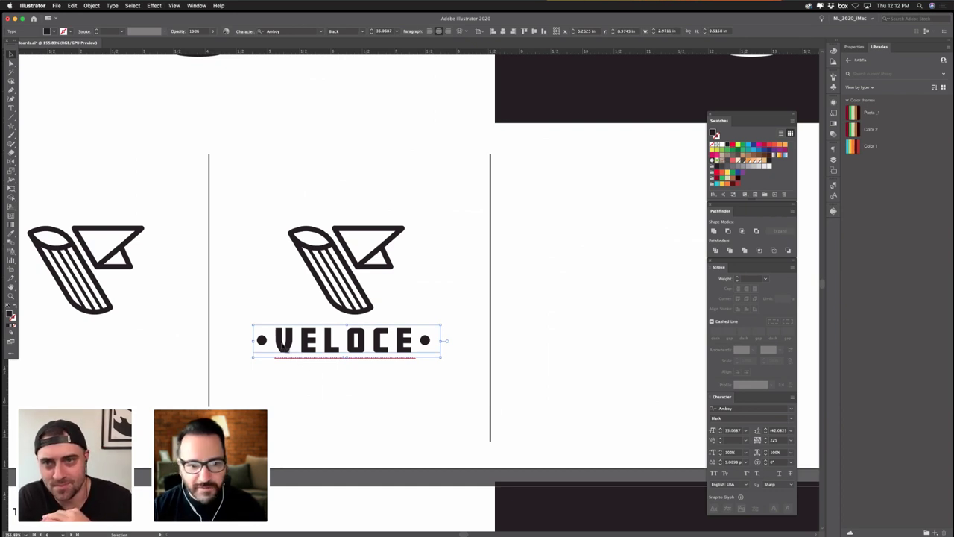
{"action": "double_click", "coordinate": [271, 342]}
{"action": "key", "text": "alt+Left"}
{"action": "key", "text": "alt+Left"}
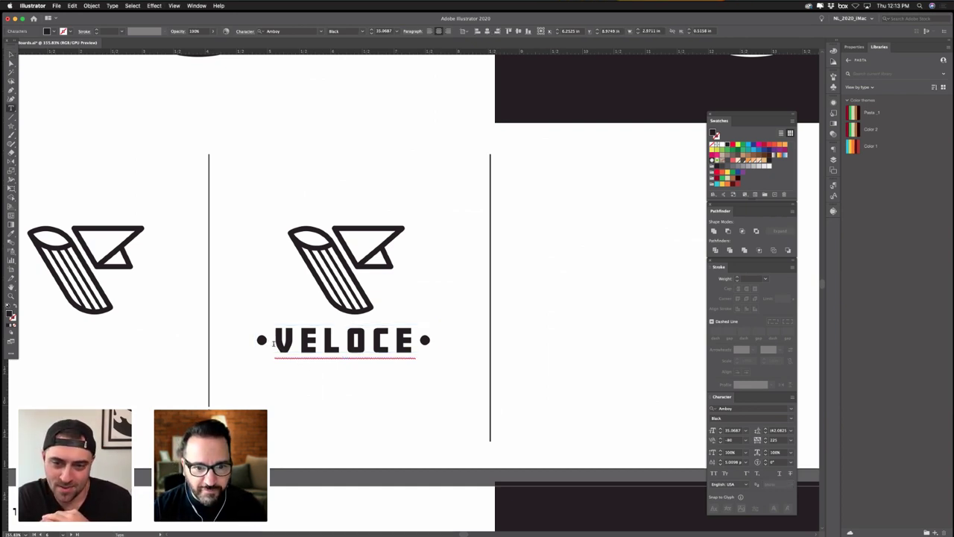
{"action": "key", "text": "shift+Left"}
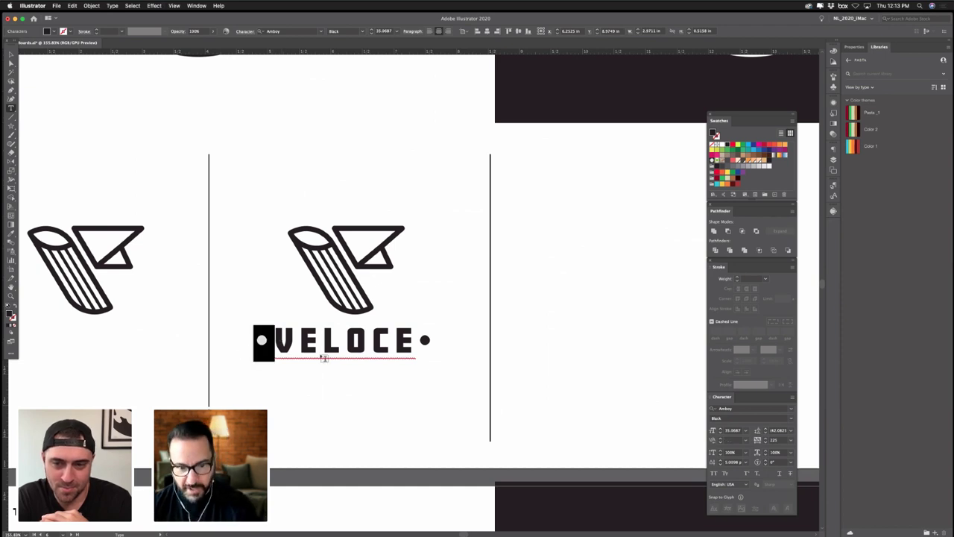
{"action": "key", "text": "BackSpace"}
{"action": "left_click_drag", "start_coordinate": [406, 345], "coordinate": [464, 345]}
{"action": "key", "text": "BackSpace"}
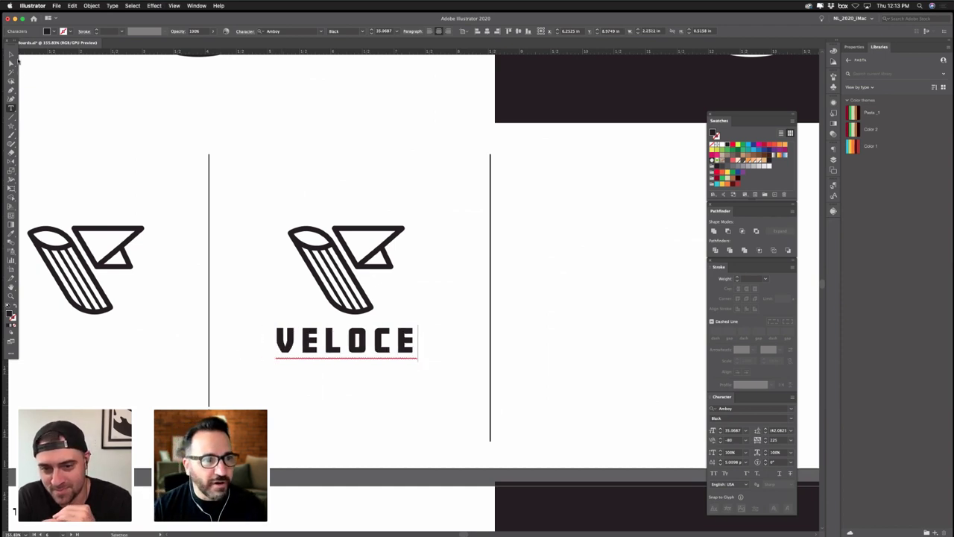
- Move the second column's icon slightly up from the wordmark and place a vertical guide through the icon's centre
{"action": "left_click", "coordinate": [12, 55]}
{"action": "left_click", "coordinate": [331, 201]}
{"action": "left_click_drag", "start_coordinate": [318, 198], "coordinate": [356, 287]}
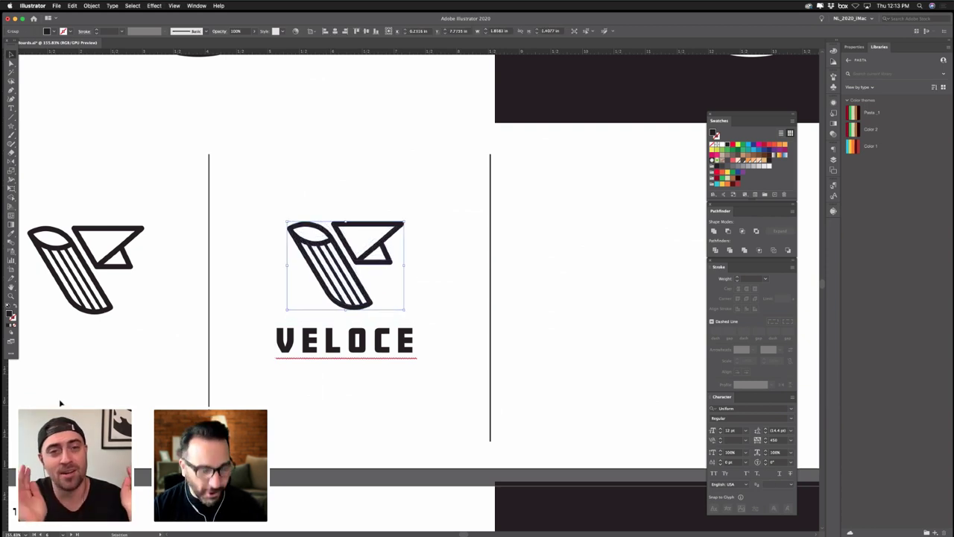
{"action": "left_click_drag", "start_coordinate": [6, 413], "coordinate": [346, 265]}
{"action": "left_click", "coordinate": [503, 256]}
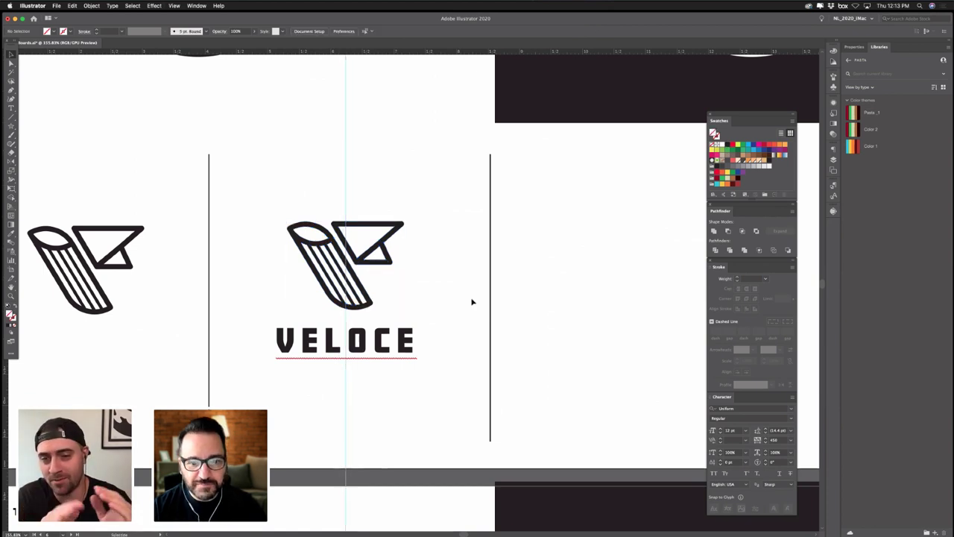
- Move the VELOCE wordmark above the icon and tighten the kerning between its letters
{"action": "left_click_drag", "start_coordinate": [359, 356], "coordinate": [406, 185]}
{"action": "double_click", "coordinate": [444, 187]}
{"action": "key", "text": "alt+Left"}
{"action": "key", "text": "alt+Left"}
{"action": "key", "text": "alt+Left"}
{"action": "key", "text": "alt+Left"}
{"action": "key", "text": "alt+Left"}
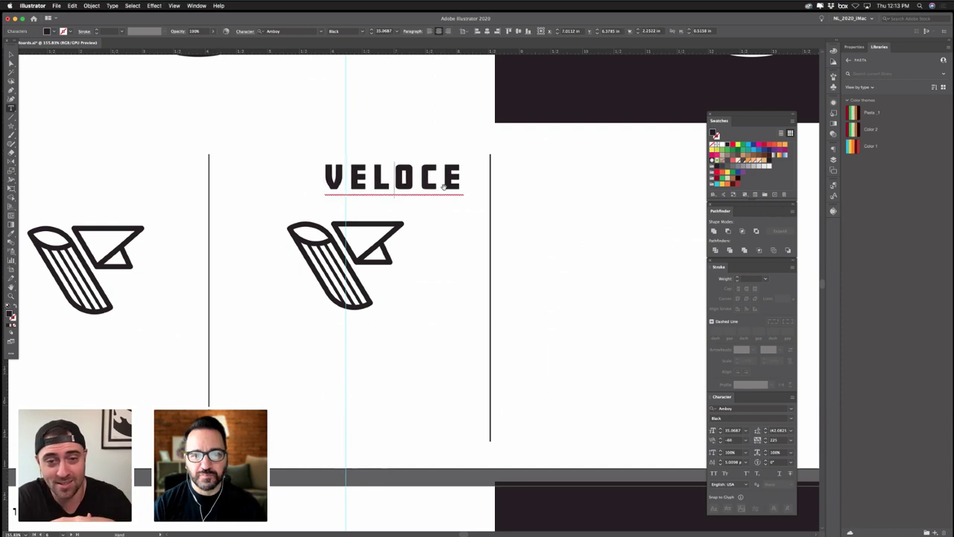
{"action": "key", "text": "Right"}
{"action": "key", "text": "alt+Left"}
{"action": "key", "text": "alt+Left"}
{"action": "key", "text": "alt+Left"}
{"action": "key", "text": "Right"}
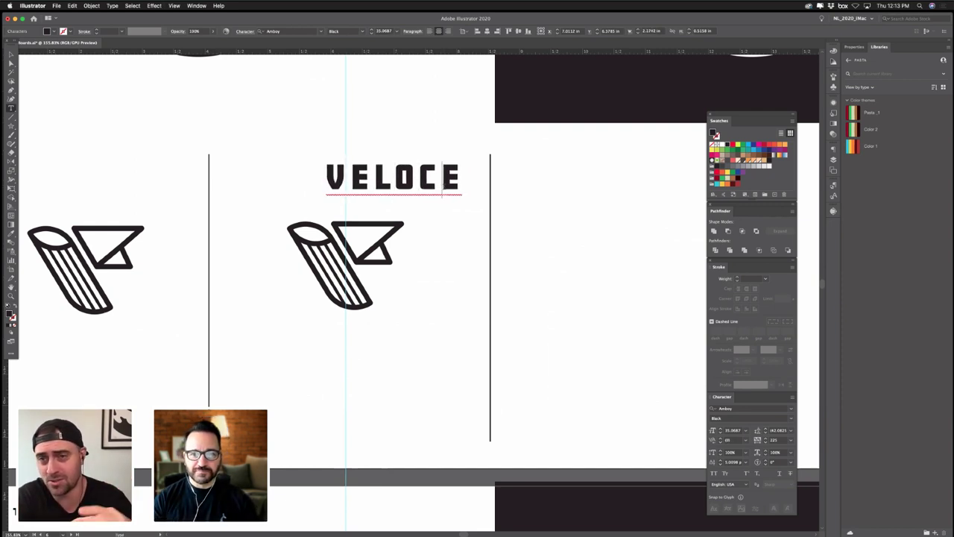
{"action": "key", "text": "alt+Left"}
{"action": "key", "text": "alt+Left"}
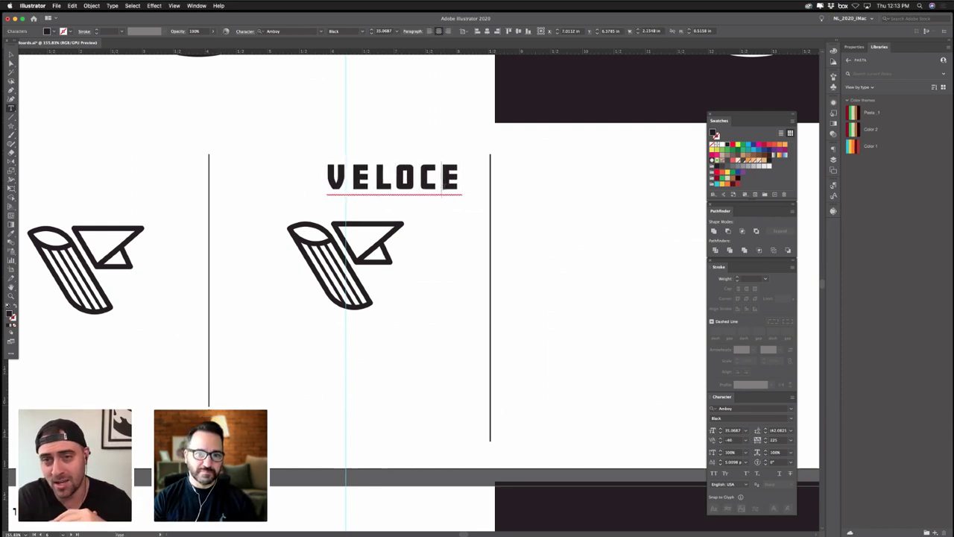
{"action": "key", "text": "Left"}
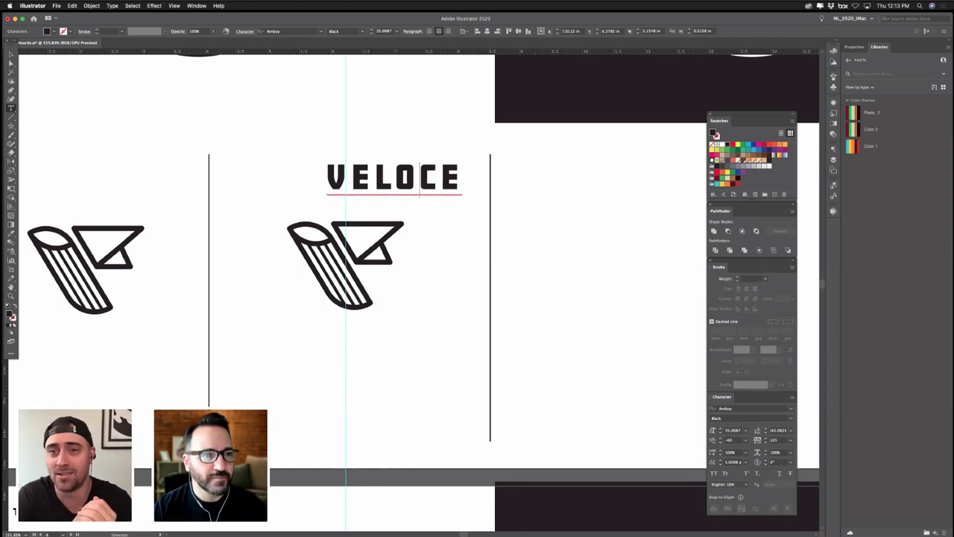
{"action": "key", "text": "Escape"}
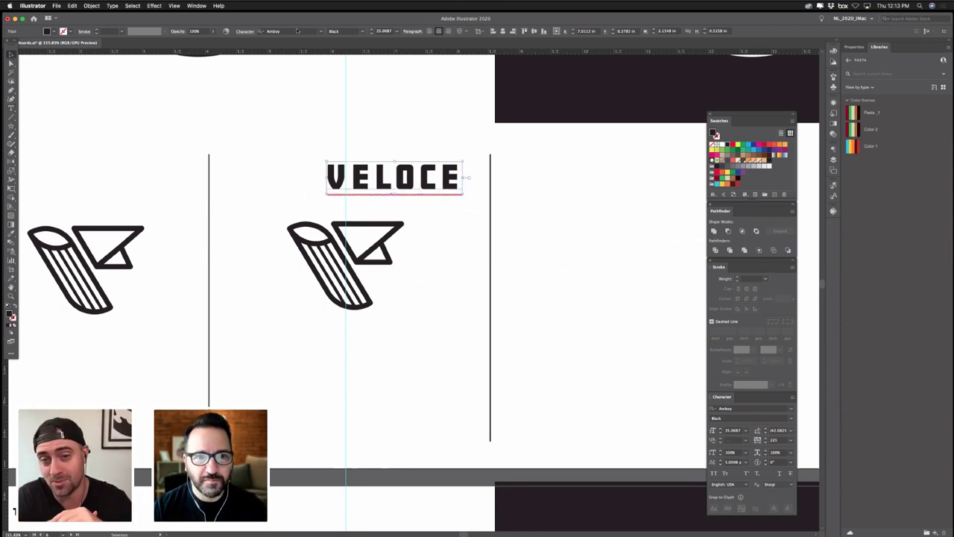
- Move the VELOCE wordmark back beneath the icon and tighten the spacing after its last letter to centre it on the guide
{"action": "left_click_drag", "start_coordinate": [398, 30], "coordinate": [400, 32]}
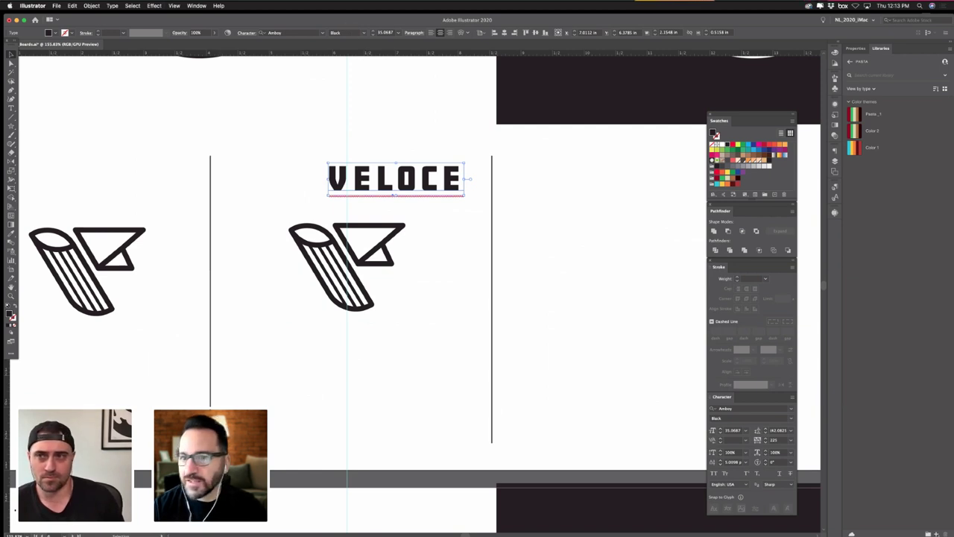
{"action": "left_click", "coordinate": [437, 115]}
{"action": "left_click_drag", "start_coordinate": [435, 174], "coordinate": [387, 328]}
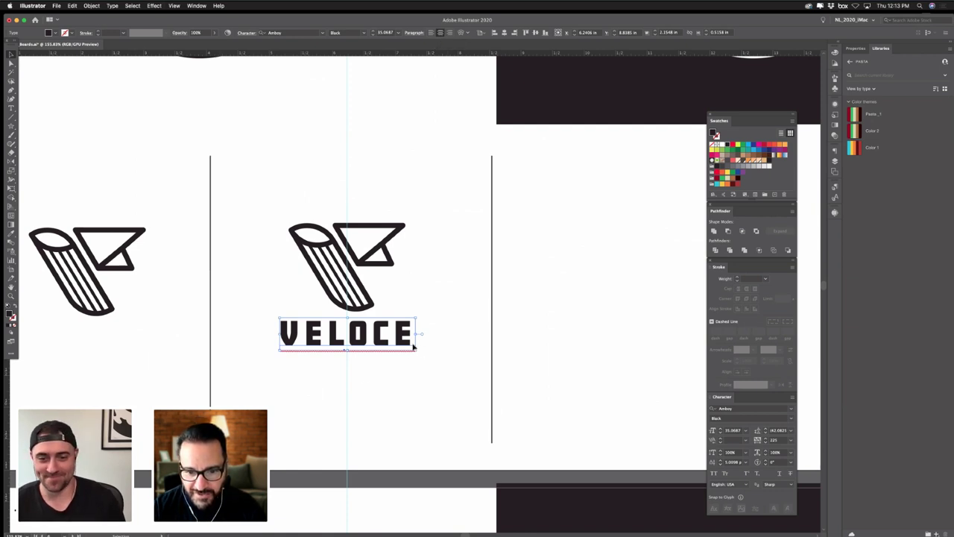
{"action": "key", "text": "t"}
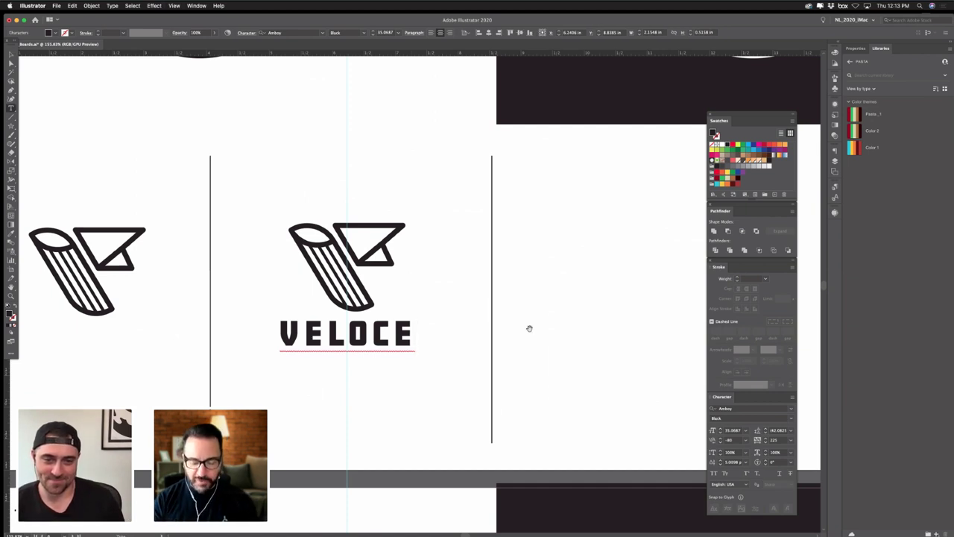
{"action": "key", "text": "alt+Left"}
{"action": "key", "text": "alt+Left"}
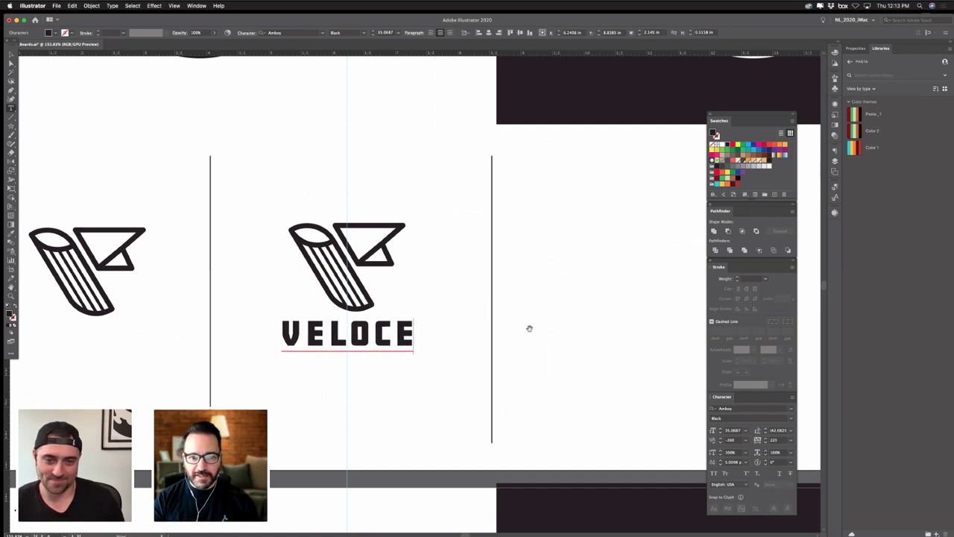
{"action": "key", "text": "alt+Left"}
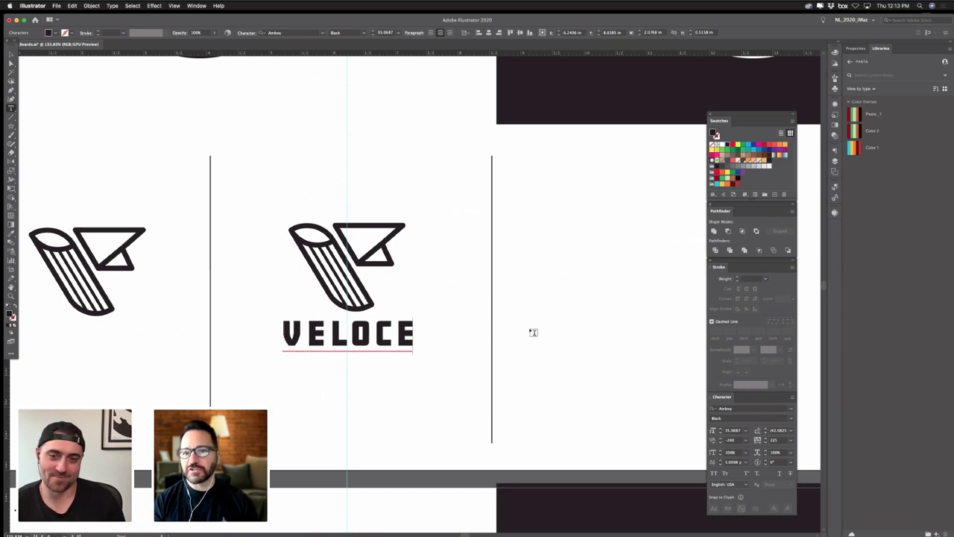
{"action": "left_click", "coordinate": [11, 54]}
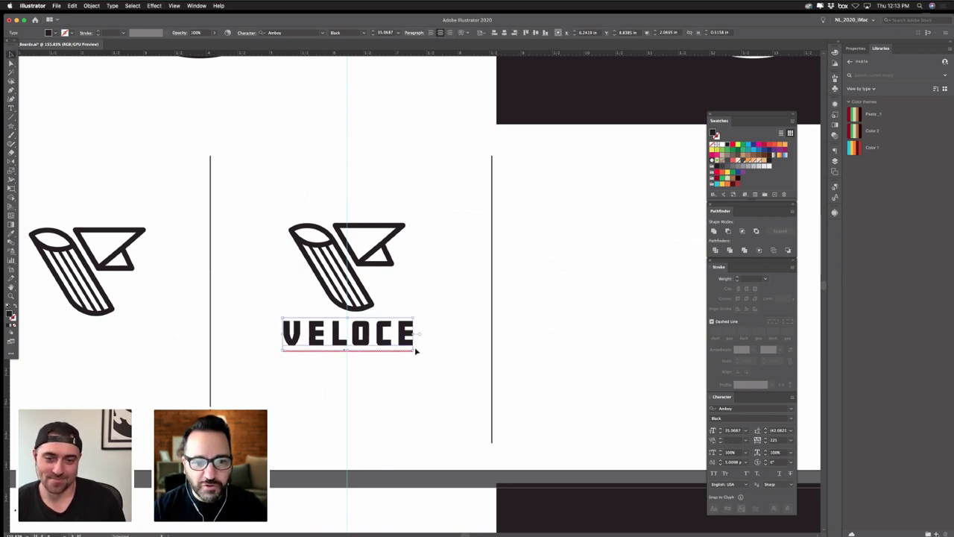
{"action": "left_click", "coordinate": [440, 390]}
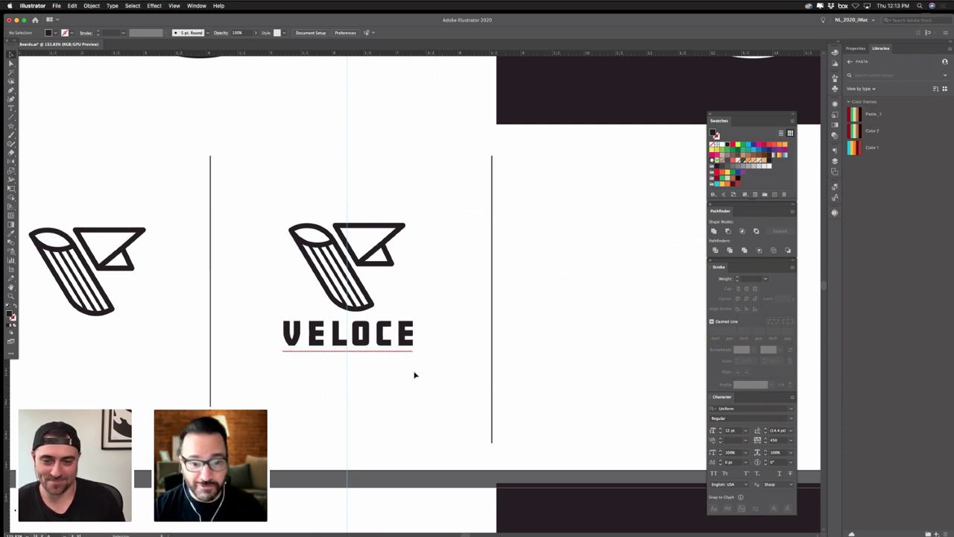
- Scale the second column's icon down slightly about the guide and fine-tune the vertical gap between it and the VELOCE wordmark
{"action": "left_click", "coordinate": [403, 343]}
{"action": "left_click_drag", "start_coordinate": [401, 343], "coordinate": [400, 347]}
{"action": "left_click", "coordinate": [421, 289]}
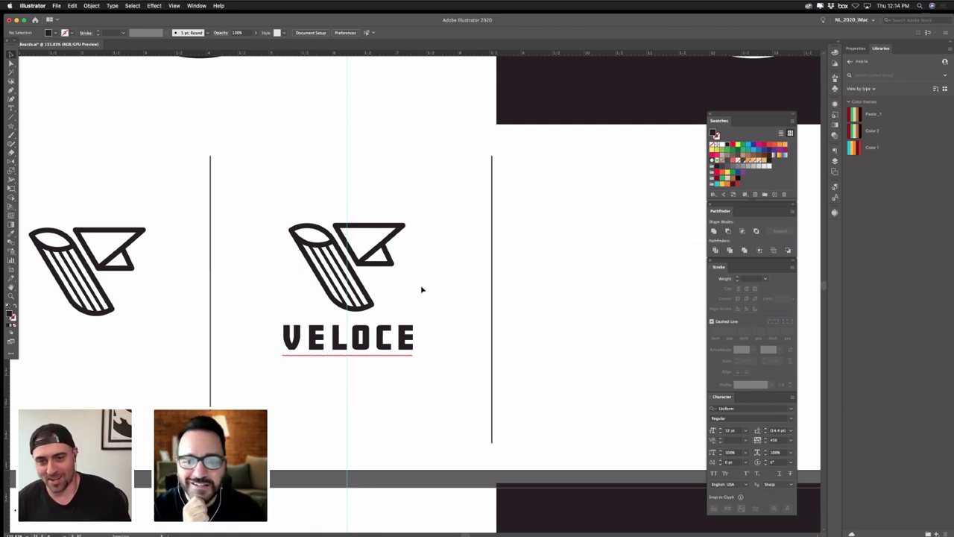
{"action": "left_click", "coordinate": [350, 312]}
{"action": "left_click_drag", "start_coordinate": [348, 313], "coordinate": [347, 308]}
{"action": "left_click_drag", "start_coordinate": [383, 335], "coordinate": [384, 331]}
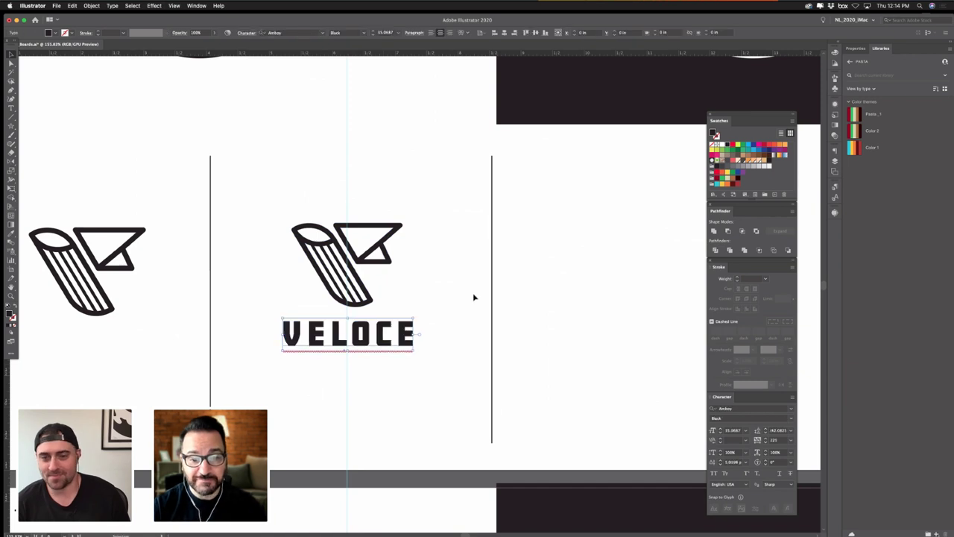
{"action": "left_click", "coordinate": [474, 296]}
- Copy the WALK-UP PASTA WINDOW wording from a temporary duplicate of the badge's curved text and delete the duplicate
{"action": "left_click_drag", "start_coordinate": [426, 247], "coordinate": [497, 371]}
{"action": "scroll", "coordinate": [495, 370], "scroll_direction": "down", "scroll_amount": 5}
{"action": "scroll", "coordinate": [488, 325], "scroll_direction": "right", "scroll_amount": 2}
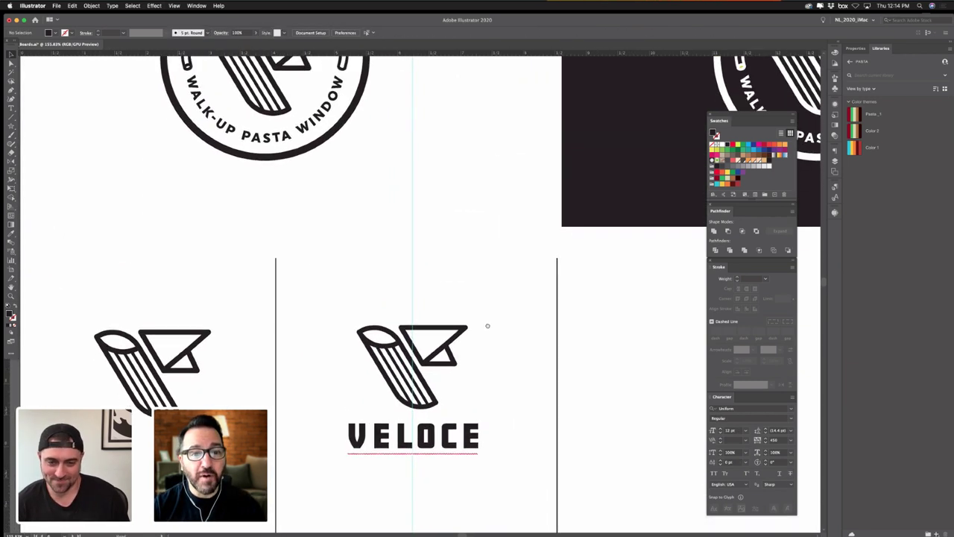
{"action": "scroll", "coordinate": [342, 270], "scroll_direction": "up", "scroll_amount": 7}
{"action": "scroll", "coordinate": [342, 270], "scroll_direction": "left", "scroll_amount": 2}
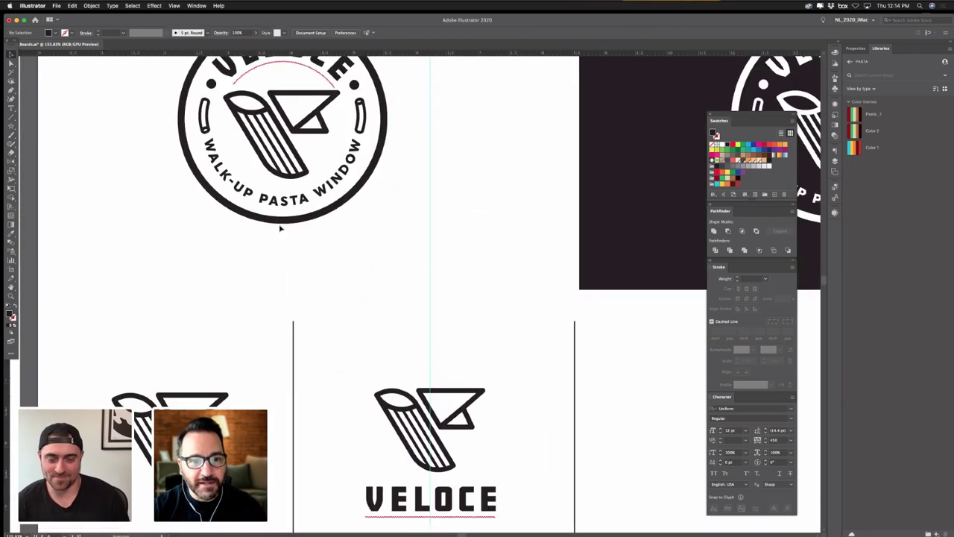
{"action": "left_click", "coordinate": [279, 206]}
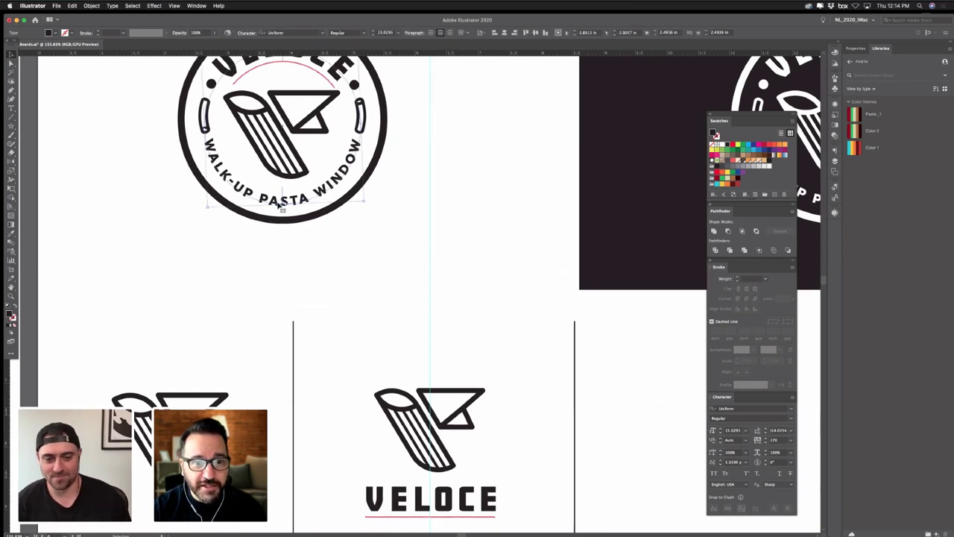
{"action": "left_click_drag", "start_coordinate": [273, 205], "coordinate": [467, 282]}
{"action": "key", "text": "super+a"}
{"action": "key", "text": "cmd+c"}
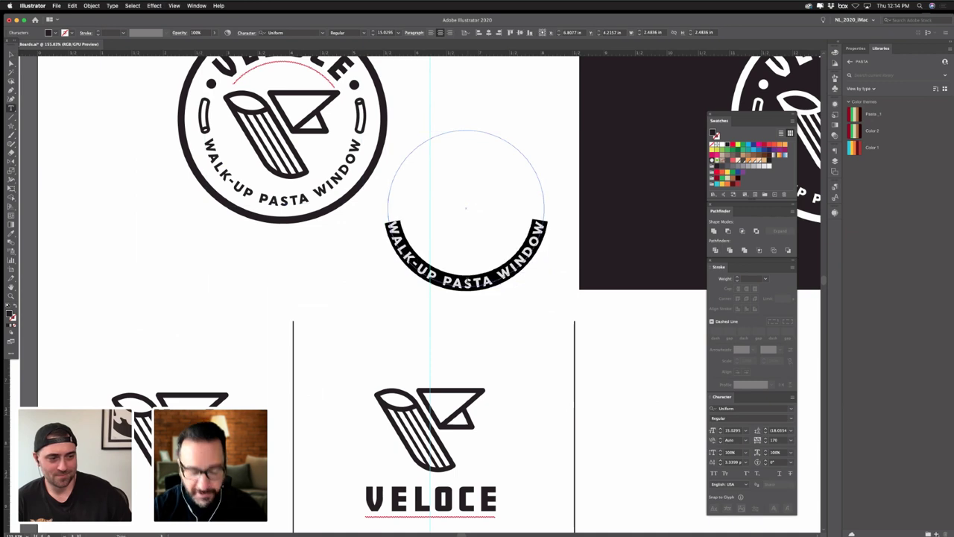
{"action": "left_click", "coordinate": [11, 55]}
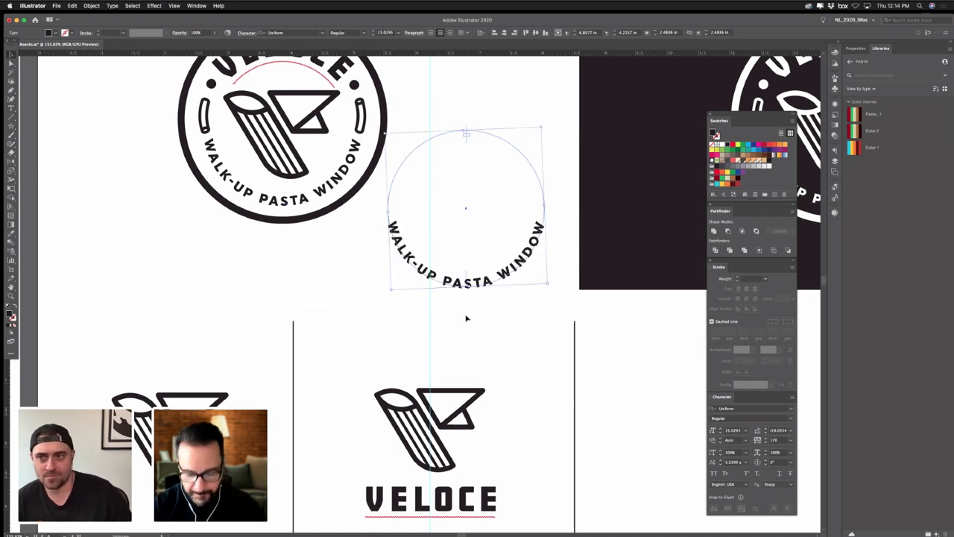
{"action": "key", "text": "Delete"}
- Paste WALK-UP PASTA WINDOW as a straight text line beneath the VELOCE wordmark in the second column
{"action": "scroll", "coordinate": [512, 383], "scroll_direction": "down", "scroll_amount": 5}
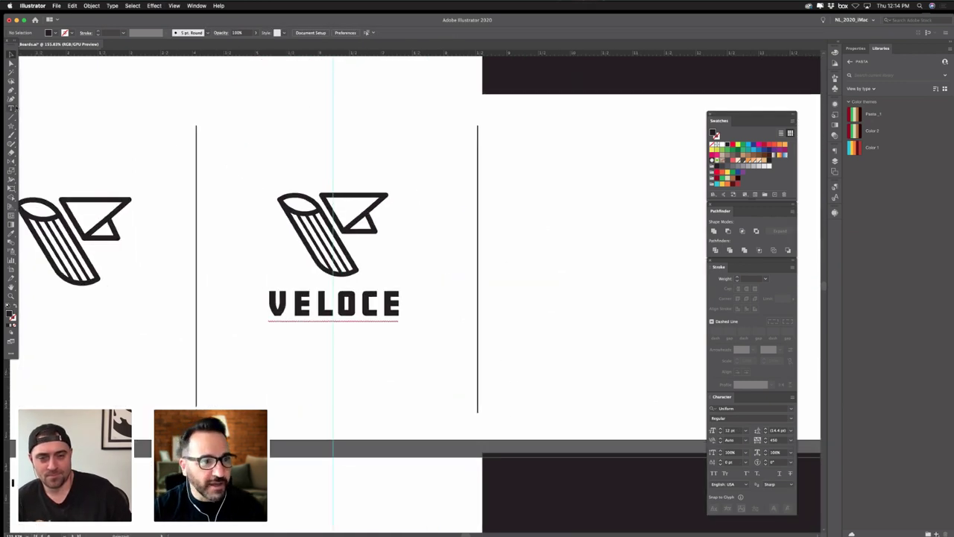
{"action": "left_click", "coordinate": [11, 108]}
{"action": "left_click", "coordinate": [269, 355]}
{"action": "key", "text": "cmd+v"}
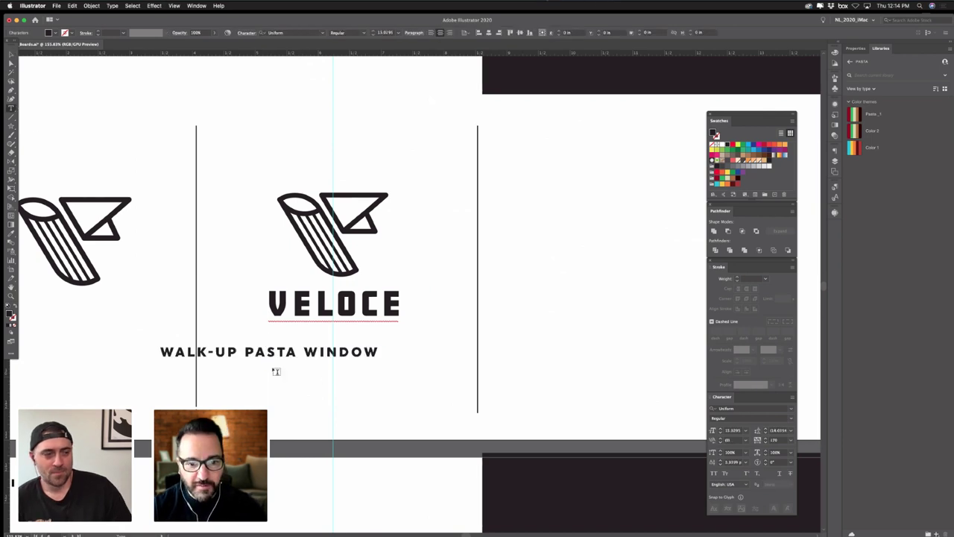
{"action": "key", "text": "Escape"}
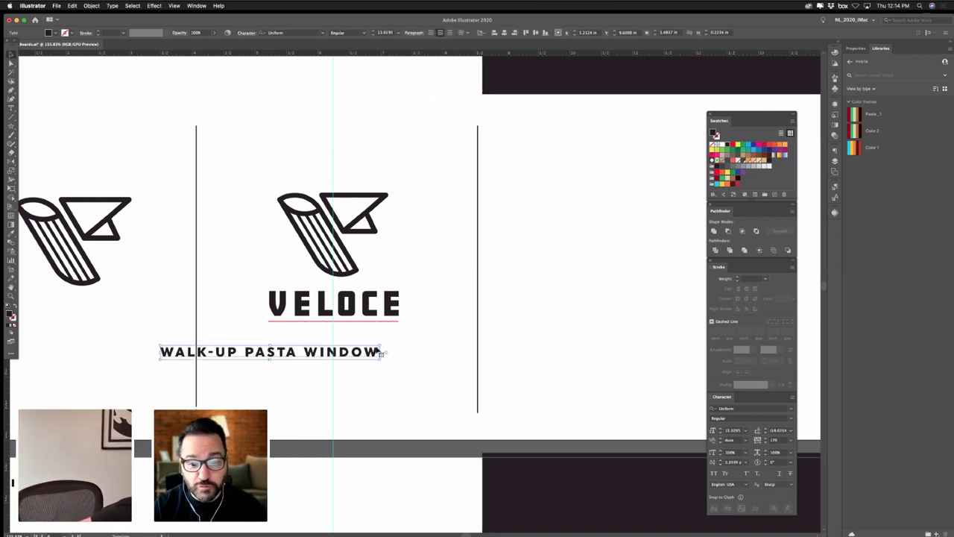
- Scale the WALK-UP PASTA WINDOW tagline to the VELOCE wordmark's width and place it just beneath the red line
{"action": "left_click_drag", "start_coordinate": [382, 360], "coordinate": [458, 363]}
{"action": "left_click", "coordinate": [411, 355]}
{"action": "scroll", "coordinate": [458, 363], "scroll_direction": "left", "scroll_amount": 1}
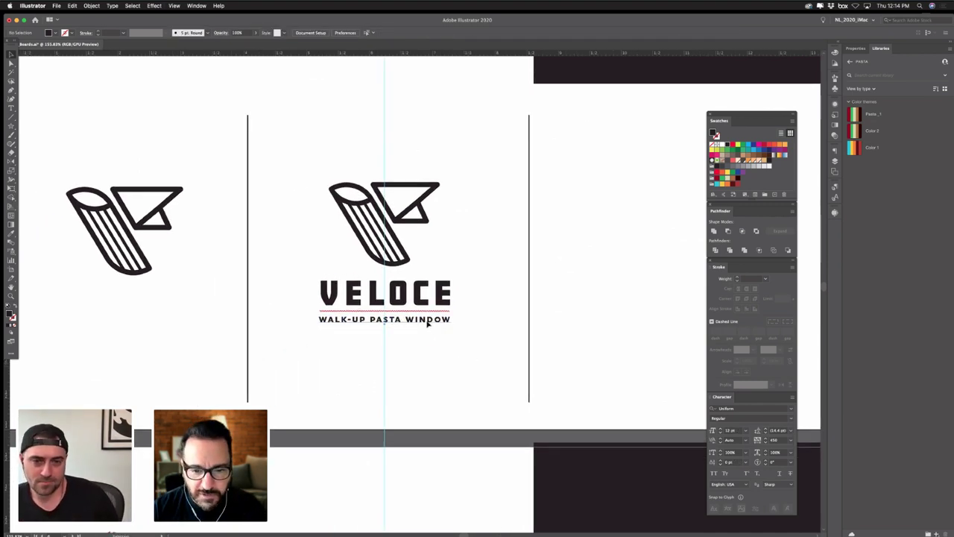
{"action": "mouse_move", "coordinate": [430, 322]}
{"action": "left_mouse_down"}
{"action": "mouse_move", "coordinate": [430, 297]}
{"action": "mouse_move", "coordinate": [453, 300]}
{"action": "mouse_move", "coordinate": [435, 333]}
{"action": "left_mouse_up"}
{"action": "left_click", "coordinate": [452, 348]}
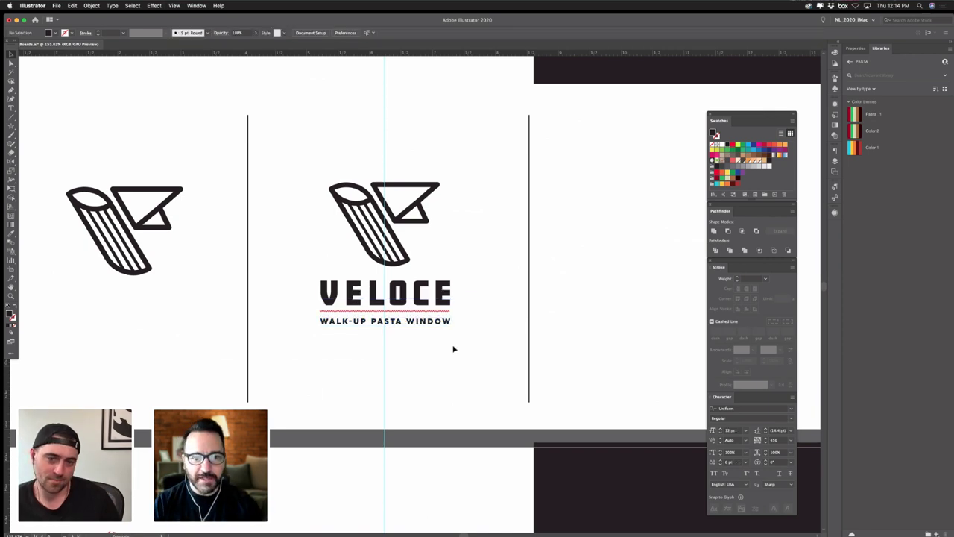
- Reduce the second column's tagline slightly about the guide so it sits narrower than the VELOCE wordmark
{"action": "scroll", "coordinate": [447, 360], "scroll_direction": "down", "scroll_amount": 2}
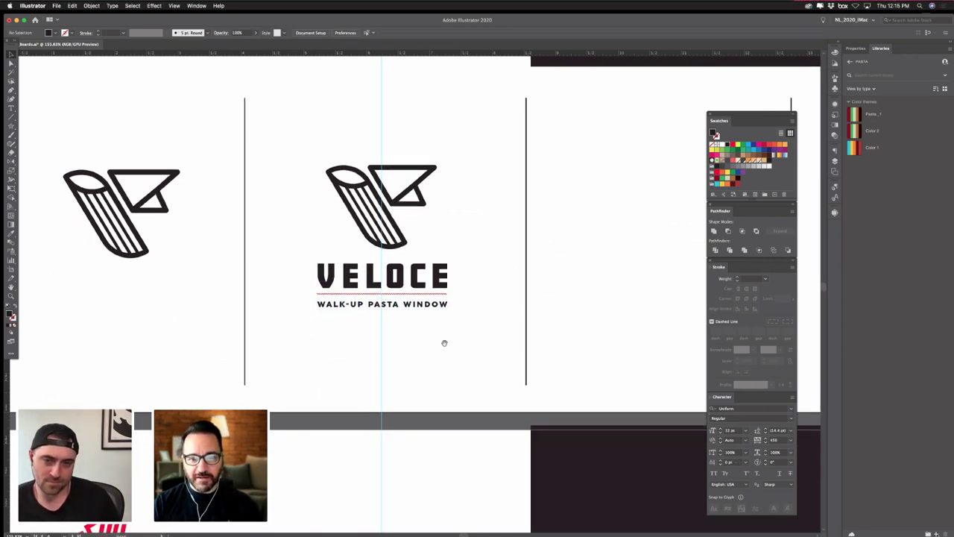
{"action": "left_click", "coordinate": [384, 307]}
{"action": "left_click_drag", "start_coordinate": [384, 308], "coordinate": [384, 307]}
{"action": "left_click", "coordinate": [425, 331]}
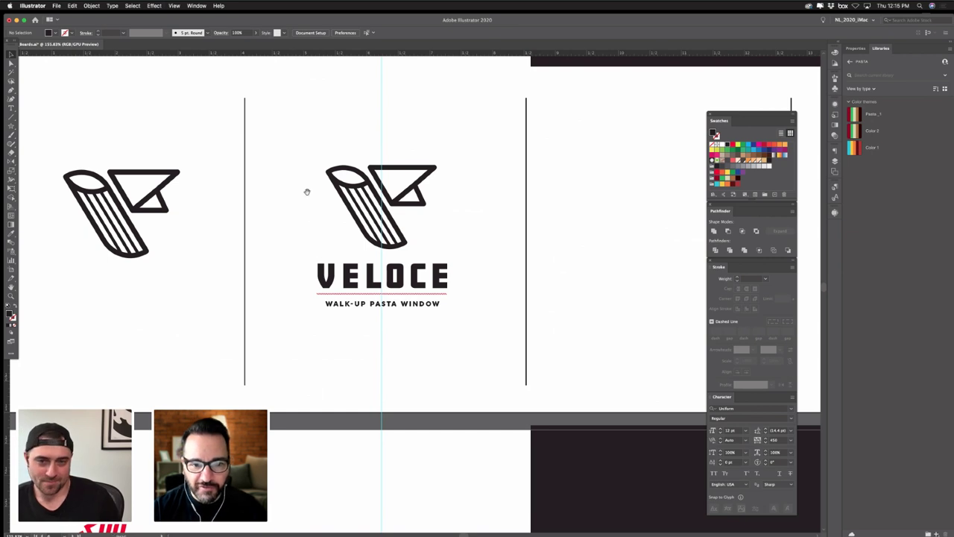
- Duplicate the stacked icon, VELOCE wordmark and tagline lockup with its guide into the third column, centred between the dividers
{"action": "left_click_drag", "start_coordinate": [306, 192], "coordinate": [354, 471]}
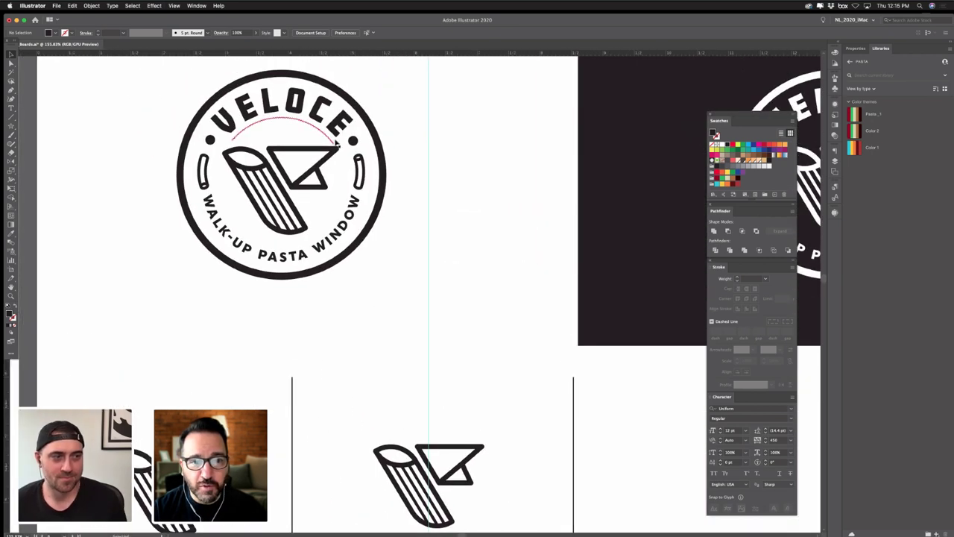
{"action": "left_click_drag", "start_coordinate": [433, 229], "coordinate": [498, 265]}
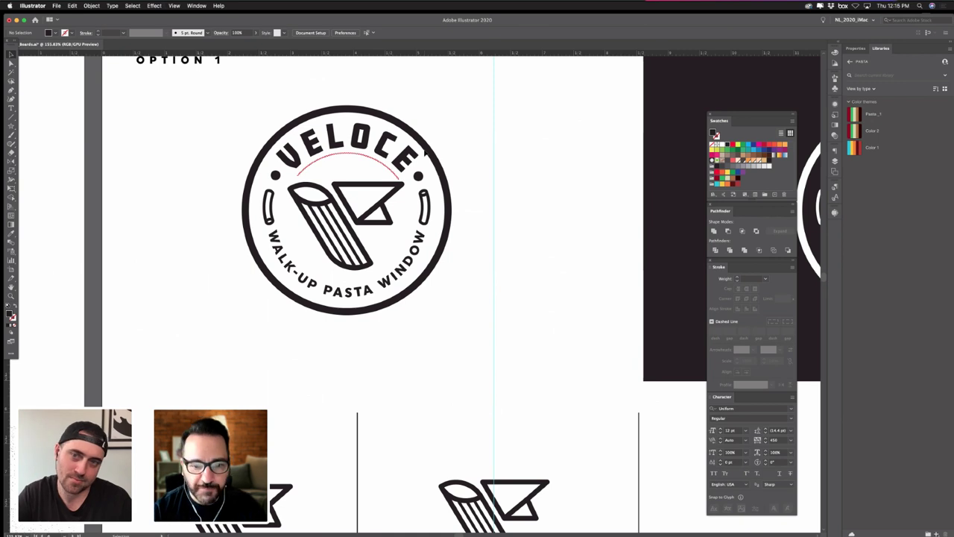
{"action": "scroll", "coordinate": [428, 313], "scroll_direction": "down", "scroll_amount": 5}
{"action": "scroll", "coordinate": [427, 313], "scroll_direction": "right", "scroll_amount": 3}
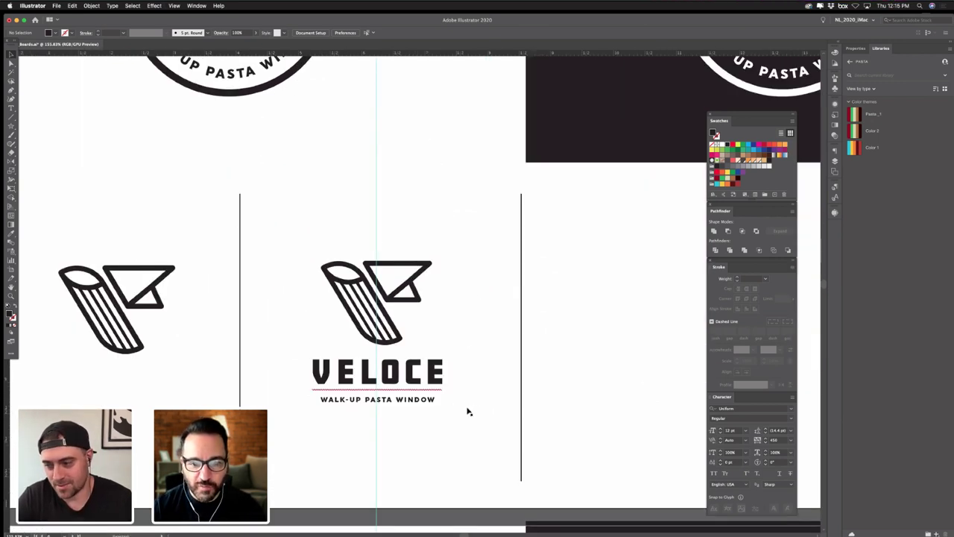
{"action": "left_click_drag", "start_coordinate": [304, 205], "coordinate": [426, 454]}
{"action": "left_click_drag", "start_coordinate": [414, 393], "coordinate": [669, 397]}
{"action": "scroll", "coordinate": [452, 443], "scroll_direction": "right", "scroll_amount": 5}
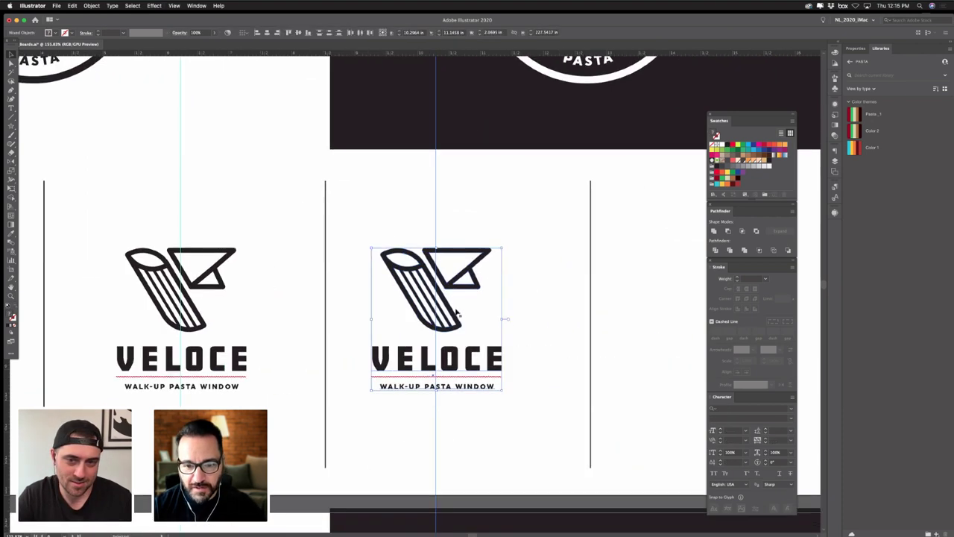
{"action": "left_click_drag", "start_coordinate": [459, 328], "coordinate": [484, 328]}
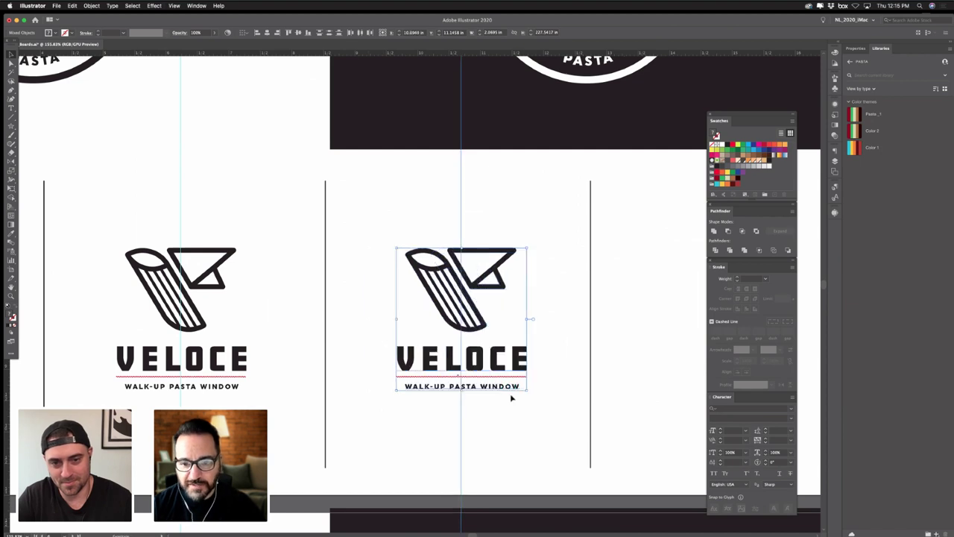
{"action": "left_click", "coordinate": [513, 396]}
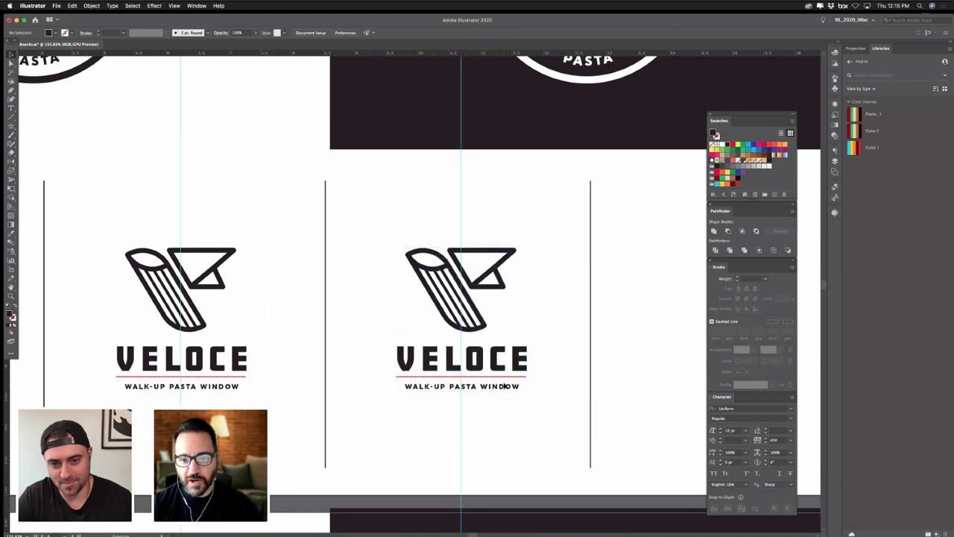
- Scale the third column's icon down about the guide and delete the straight tagline beneath its wordmark
{"action": "left_click", "coordinate": [485, 326]}
{"action": "left_click_drag", "start_coordinate": [461, 248], "coordinate": [461, 265]}
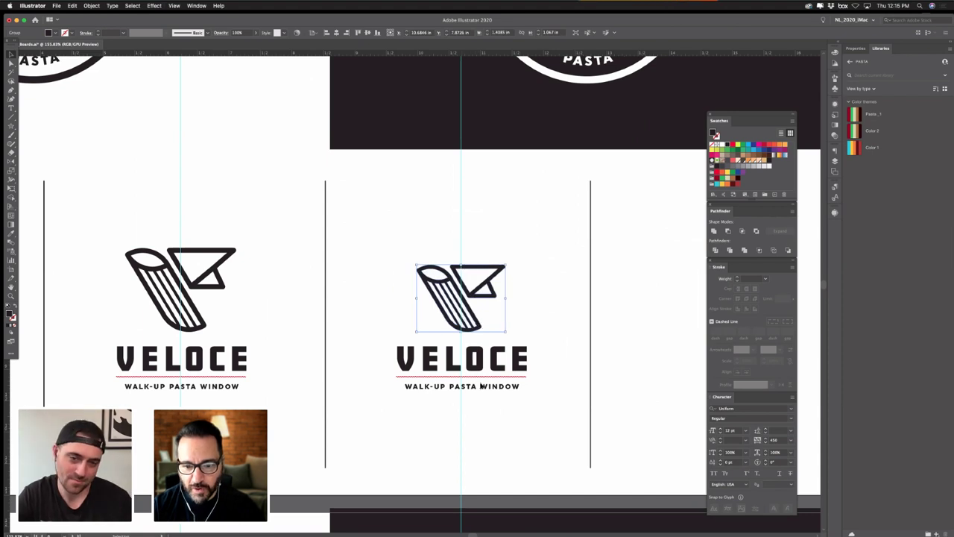
{"action": "left_click", "coordinate": [477, 388]}
{"action": "key", "text": "Delete"}
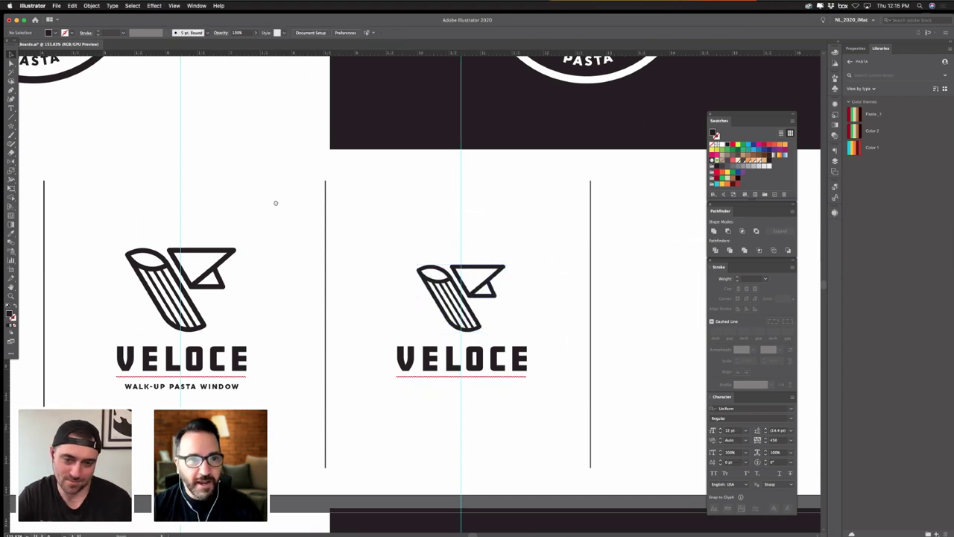
- Copy the curved WALK-UP PASTA WINDOW text from the Option 1 badge onto the third column's lockup
{"action": "scroll", "coordinate": [352, 355], "scroll_direction": "up", "scroll_amount": 5}
{"action": "scroll", "coordinate": [352, 355], "scroll_direction": "left", "scroll_amount": 3}
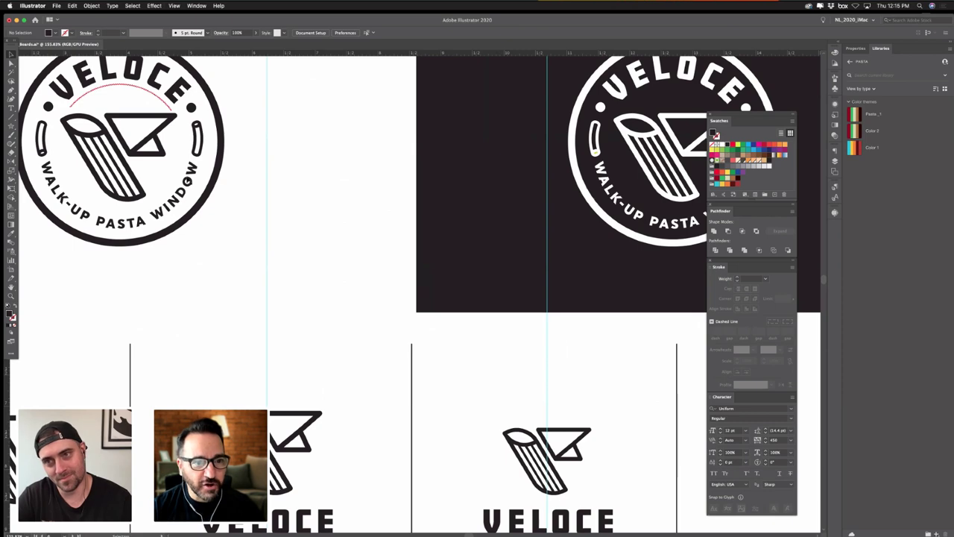
{"action": "left_click_drag", "start_coordinate": [192, 181], "coordinate": [617, 378]}
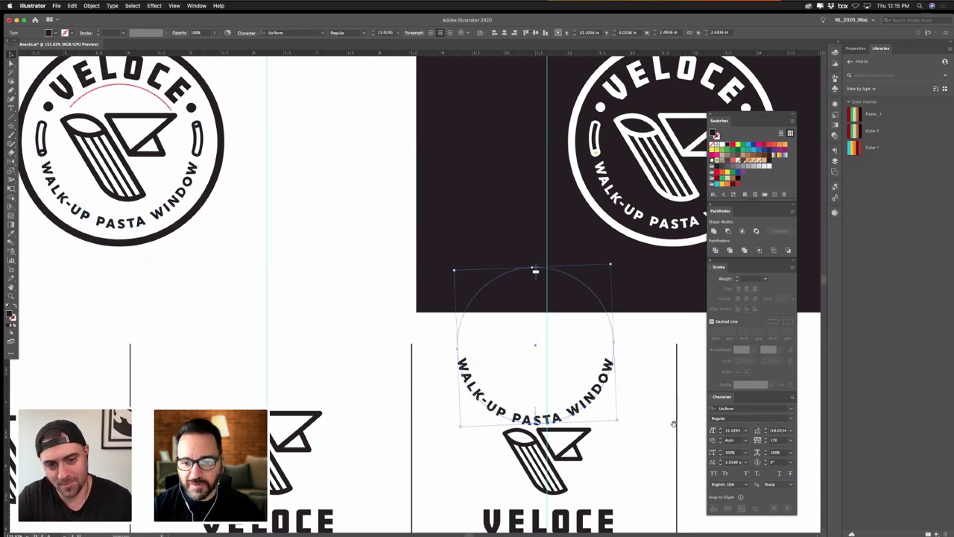
{"action": "scroll", "coordinate": [479, 249], "scroll_direction": "down", "scroll_amount": 5}
{"action": "scroll", "coordinate": [480, 249], "scroll_direction": "right", "scroll_amount": 5}
{"action": "left_click_drag", "start_coordinate": [357, 83], "coordinate": [369, 173]}
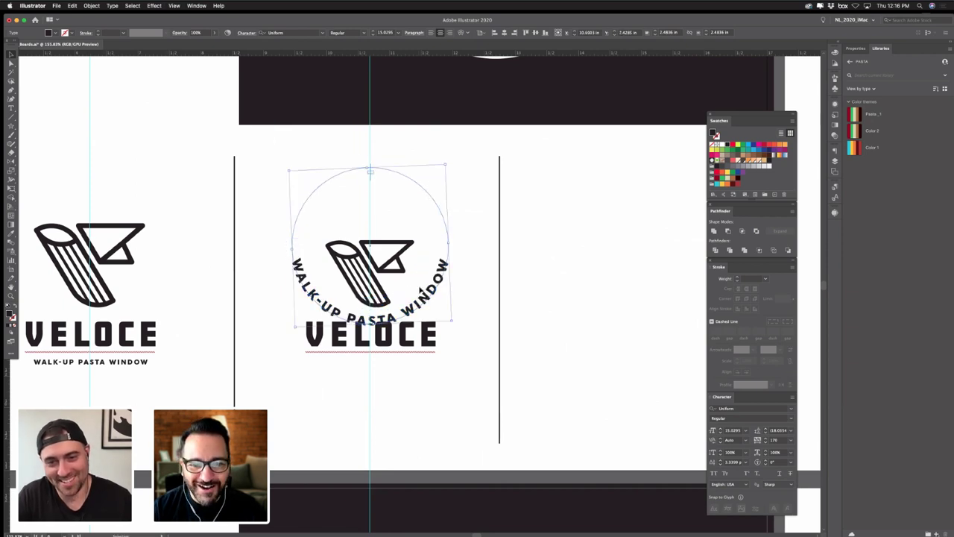
- Shift the copied curved text upward and flip it to arch over the outside top of its circle
{"action": "left_click_drag", "start_coordinate": [424, 295], "coordinate": [438, 266]}
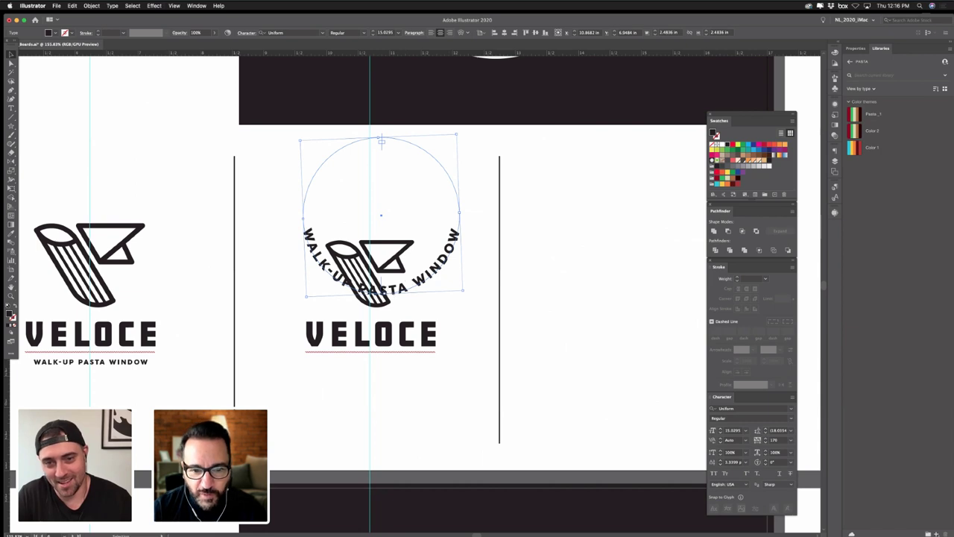
{"action": "left_click_drag", "start_coordinate": [383, 286], "coordinate": [392, 287]}
{"action": "left_click_drag", "start_coordinate": [380, 140], "coordinate": [382, 189]}
{"action": "key", "text": "super+z"}
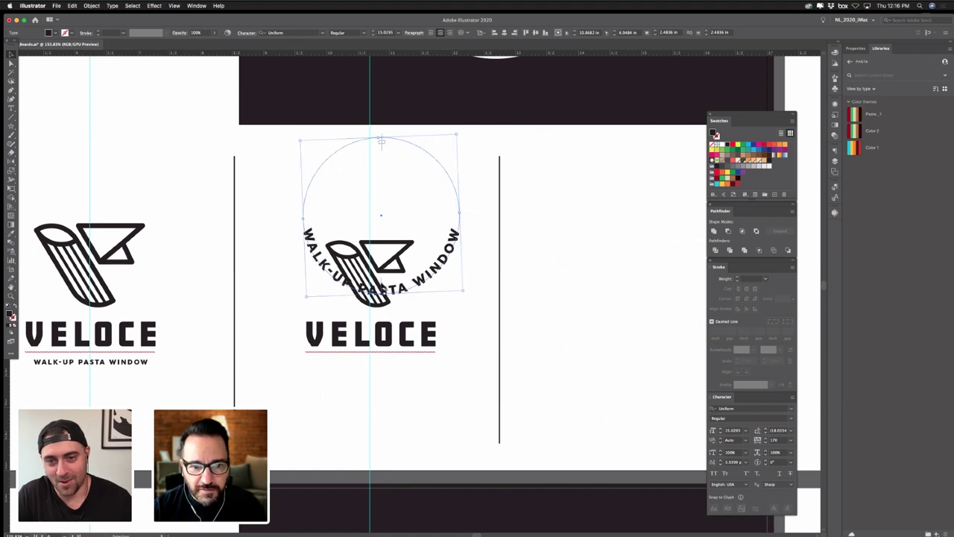
{"action": "left_click_drag", "start_coordinate": [383, 288], "coordinate": [385, 294]}
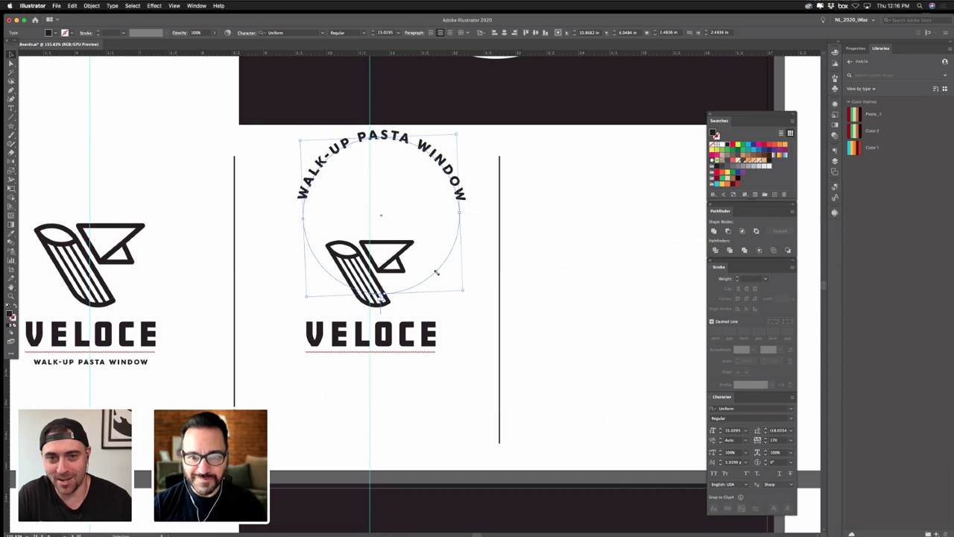
- Resize the arched text's circle to about 2.44 in wide and position it around the third column's icon
{"action": "left_click_drag", "start_coordinate": [462, 290], "coordinate": [392, 224]}
{"action": "left_click_drag", "start_coordinate": [376, 157], "coordinate": [392, 226]}
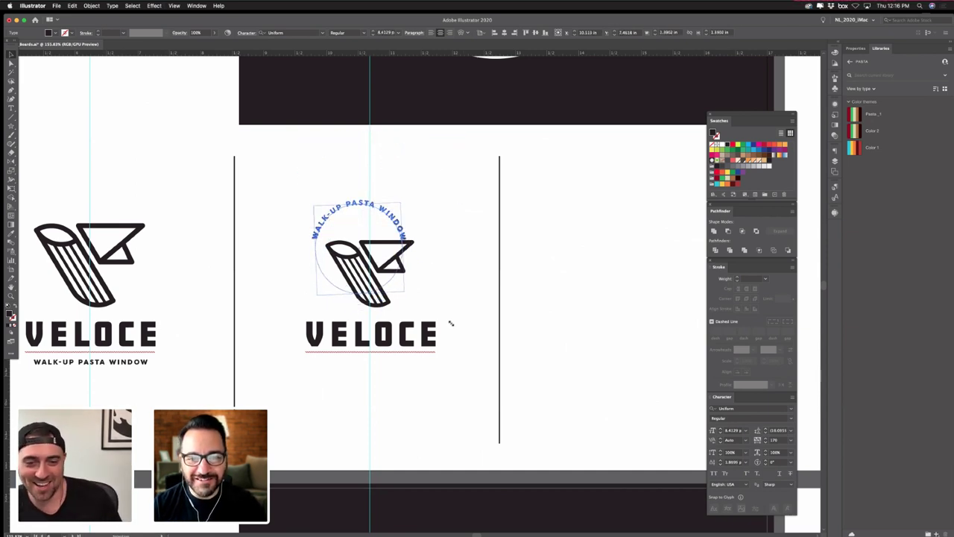
{"action": "left_click_drag", "start_coordinate": [450, 323], "coordinate": [477, 331]}
{"action": "mouse_move", "coordinate": [431, 218]}
{"action": "left_mouse_down"}
{"action": "mouse_move", "coordinate": [410, 214]}
{"action": "mouse_move", "coordinate": [430, 221]}
{"action": "left_mouse_up"}
{"action": "left_click", "coordinate": [426, 178]}
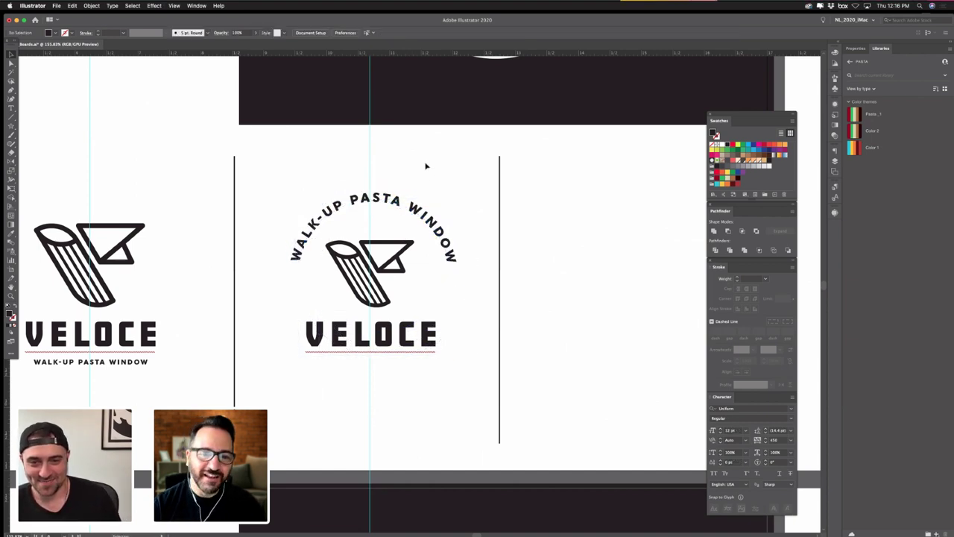
- Set the arched WALK-UP PASTA WINDOW text to 10 pt and move it slightly down toward the icon
{"action": "left_click", "coordinate": [436, 212]}
{"action": "left_click", "coordinate": [728, 431]}
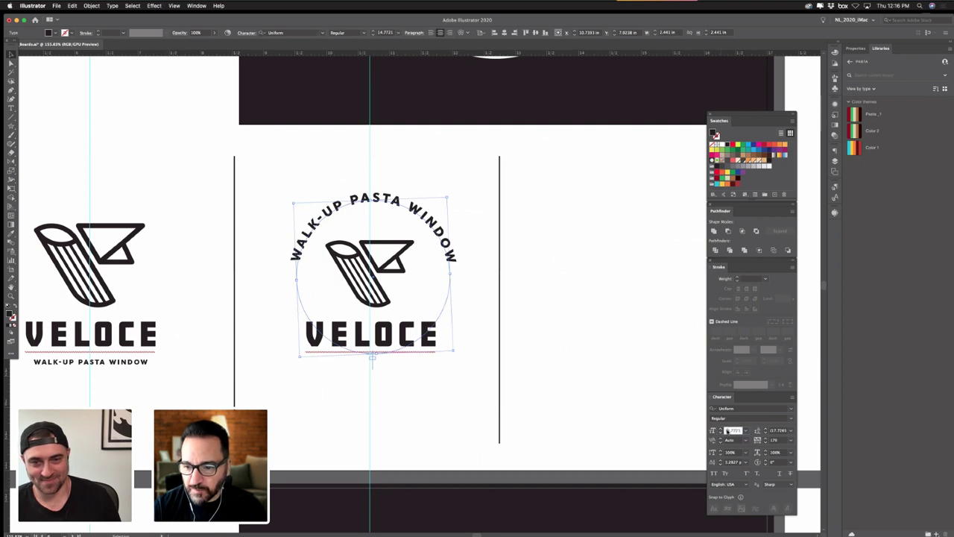
{"action": "type", "text": "10"}
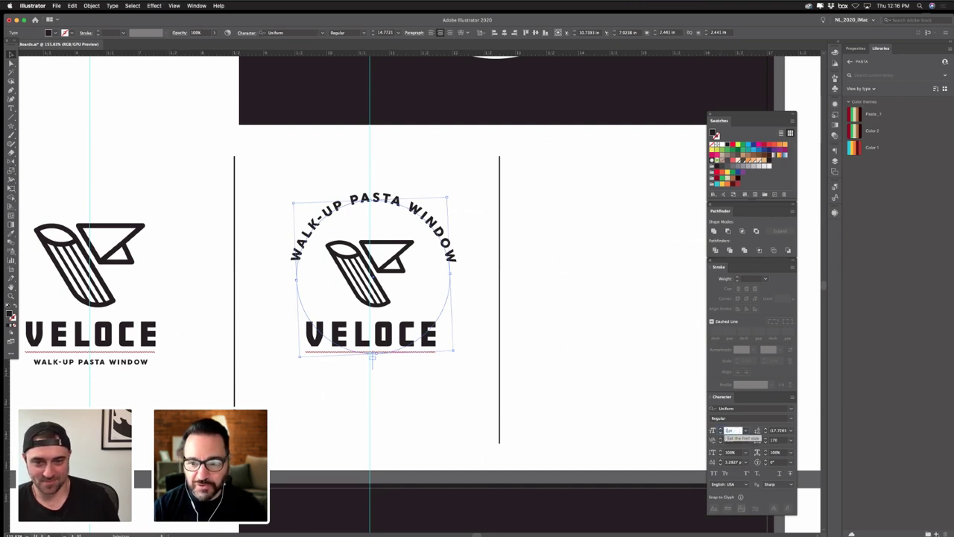
{"action": "key", "text": "Return"}
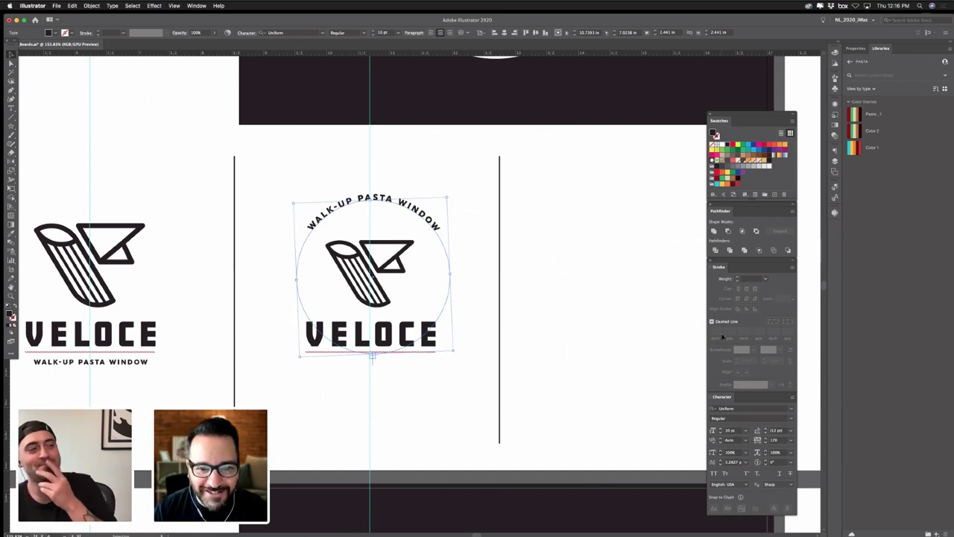
{"action": "left_click", "coordinate": [400, 189]}
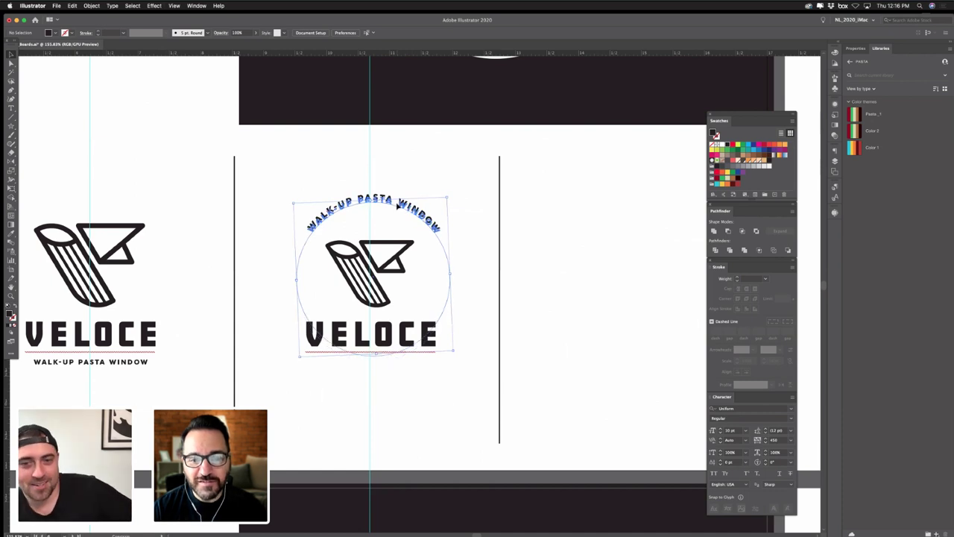
{"action": "left_click", "coordinate": [401, 210]}
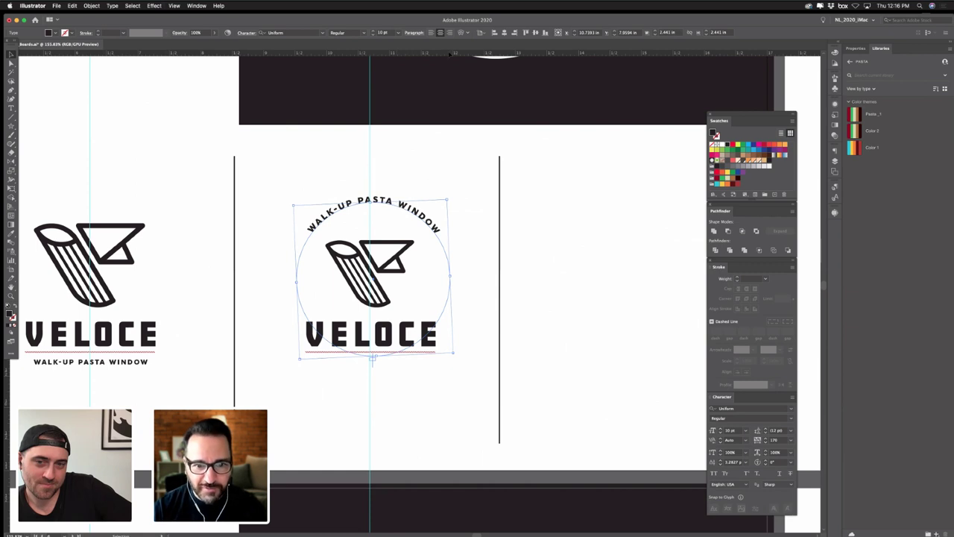
{"action": "left_click", "coordinate": [421, 182]}
- Replace the arched wording above the third column's icon with PRONTO PASTA-ON THE GO!
{"action": "triple_click", "coordinate": [387, 201]}
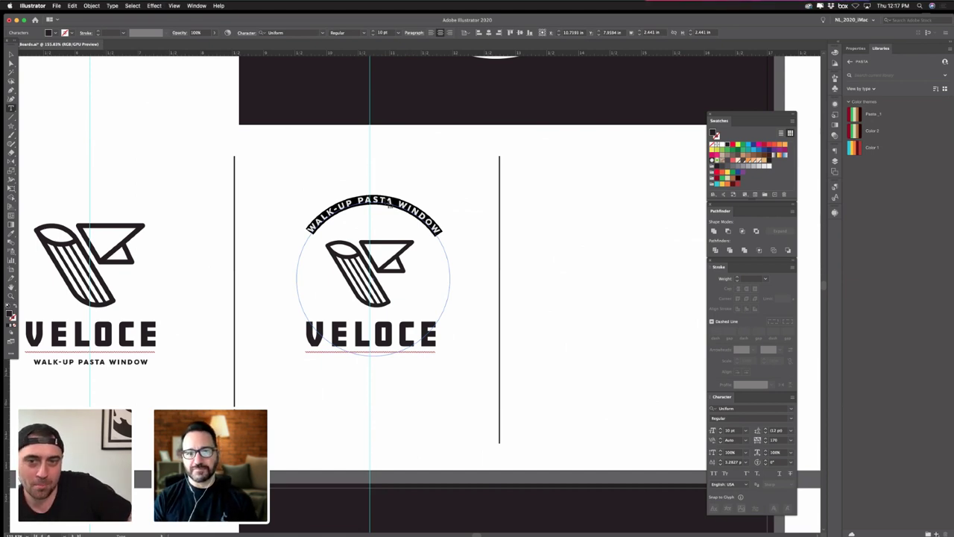
{"action": "type", "text": "PRO"}
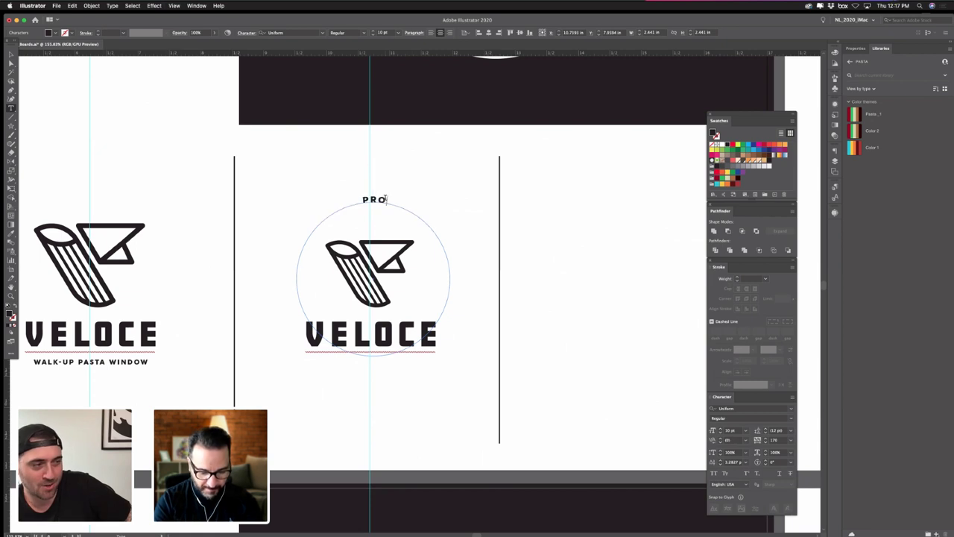
{"action": "type", "text": "NTO PASTA_"}
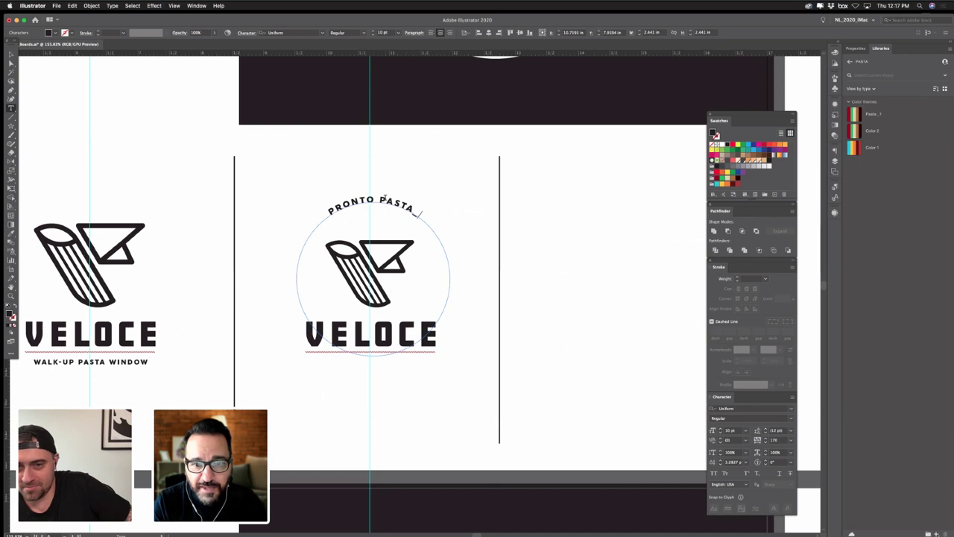
{"action": "key", "text": "BackSpace"}
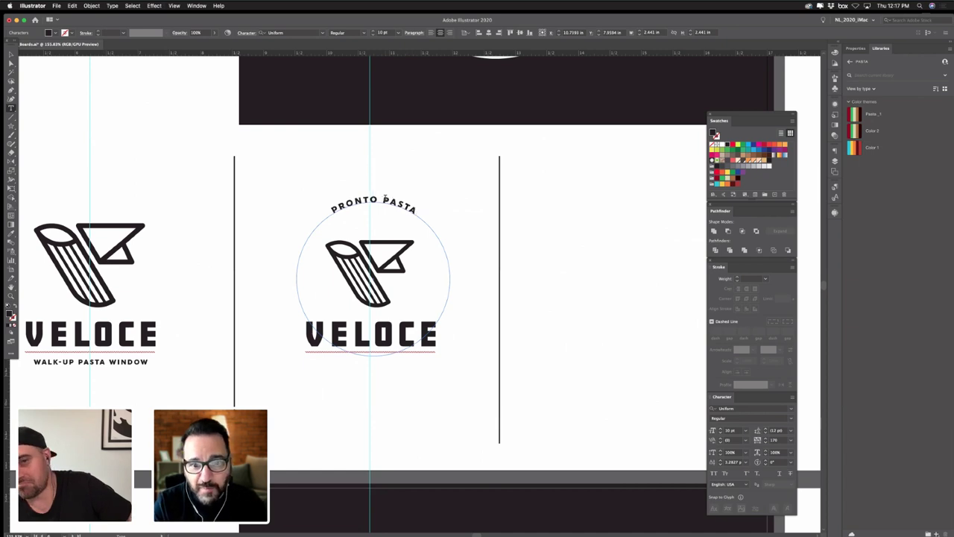
{"action": "type", "text": ".O"}
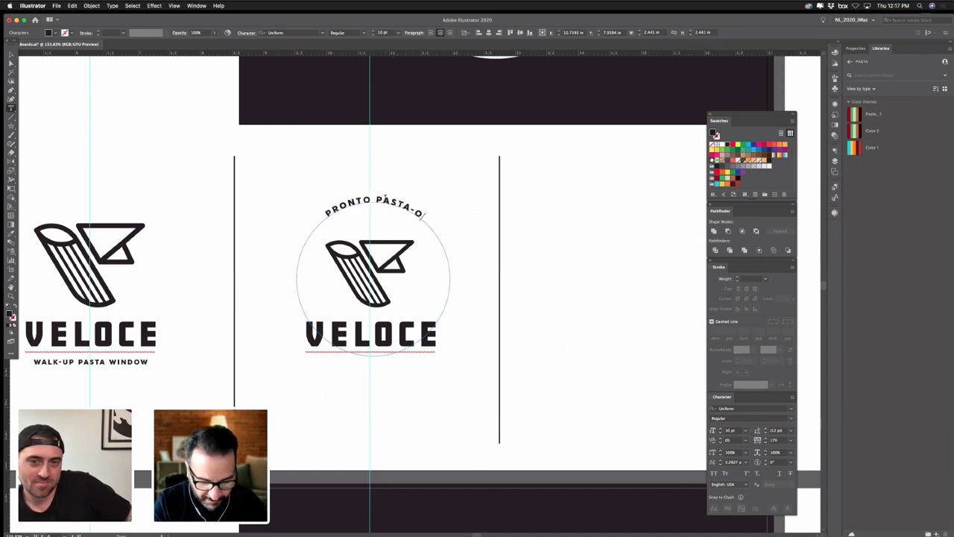
{"action": "type", "text": "N THE GO!"}
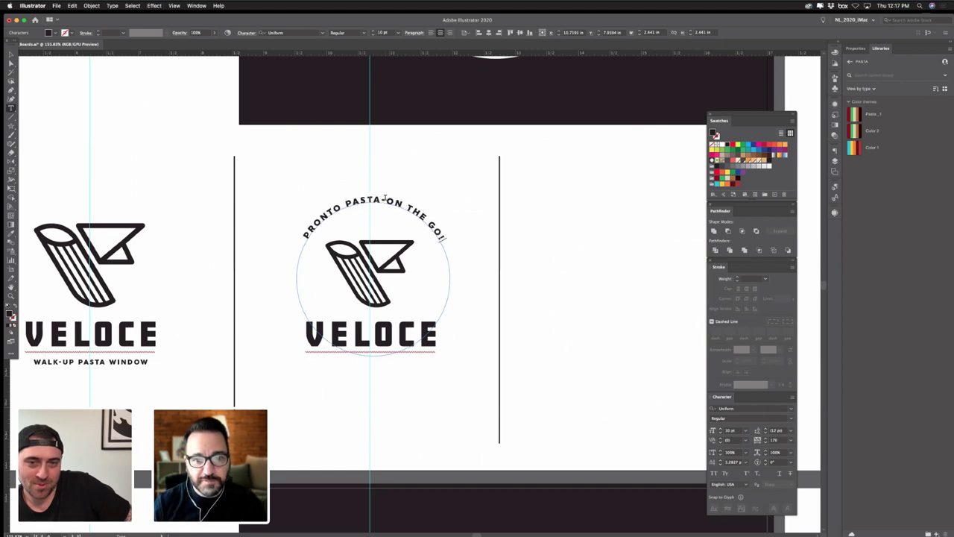
{"action": "left_click", "coordinate": [11, 54]}
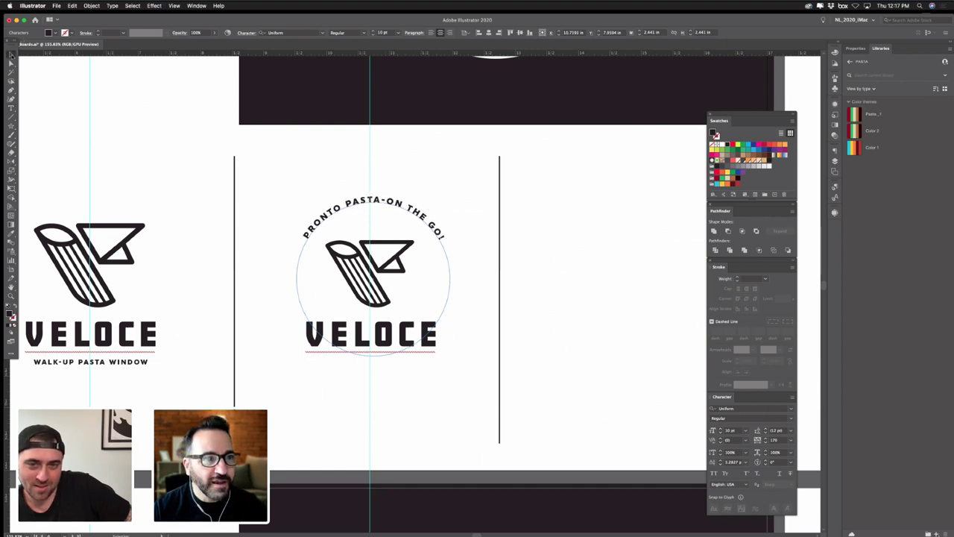
{"action": "left_click", "coordinate": [465, 173]}
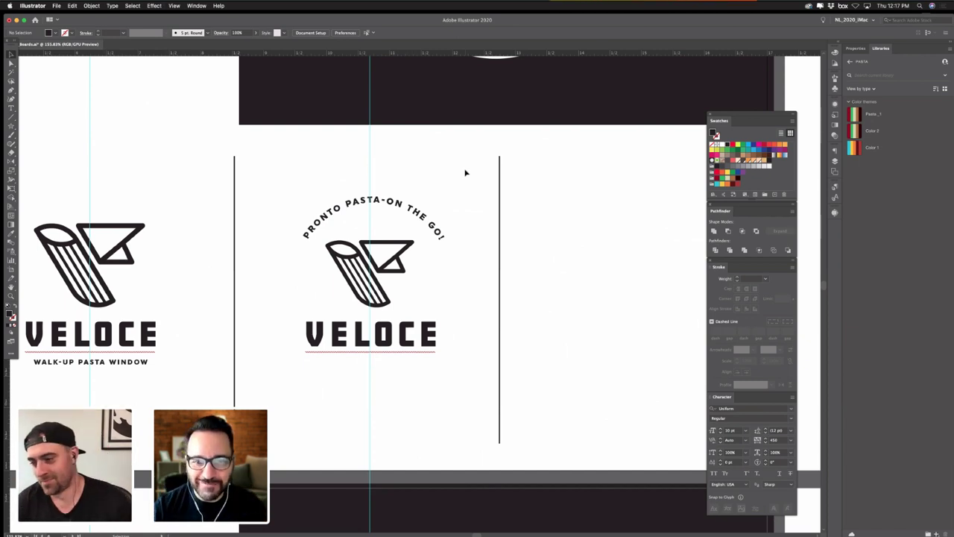
- Shrink the arched PRONTO PASTA-ON THE GO! text's circle to about 2.12 in wide around the third column's icon
{"action": "left_click", "coordinate": [419, 242]}
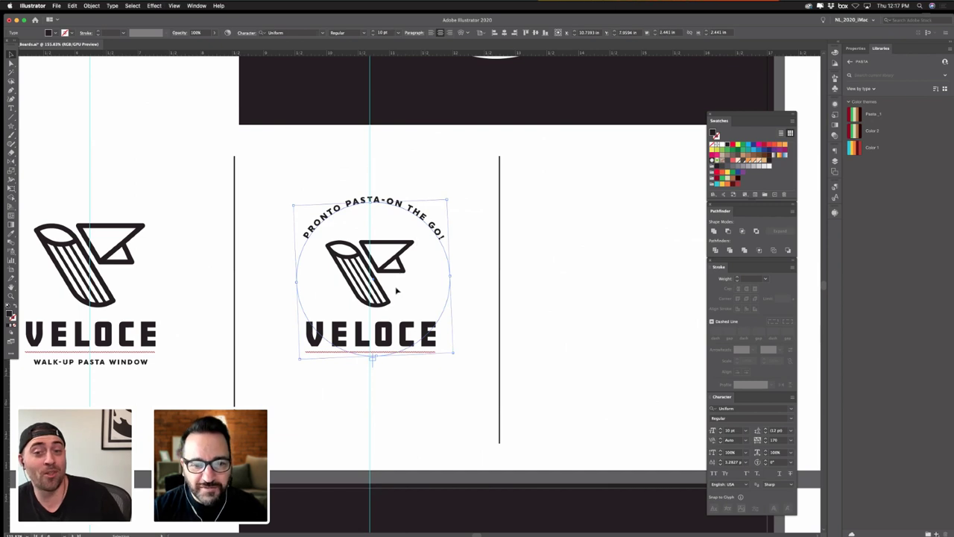
{"action": "left_click_drag", "start_coordinate": [375, 357], "coordinate": [375, 336]}
{"action": "left_click_drag", "start_coordinate": [403, 211], "coordinate": [401, 218]}
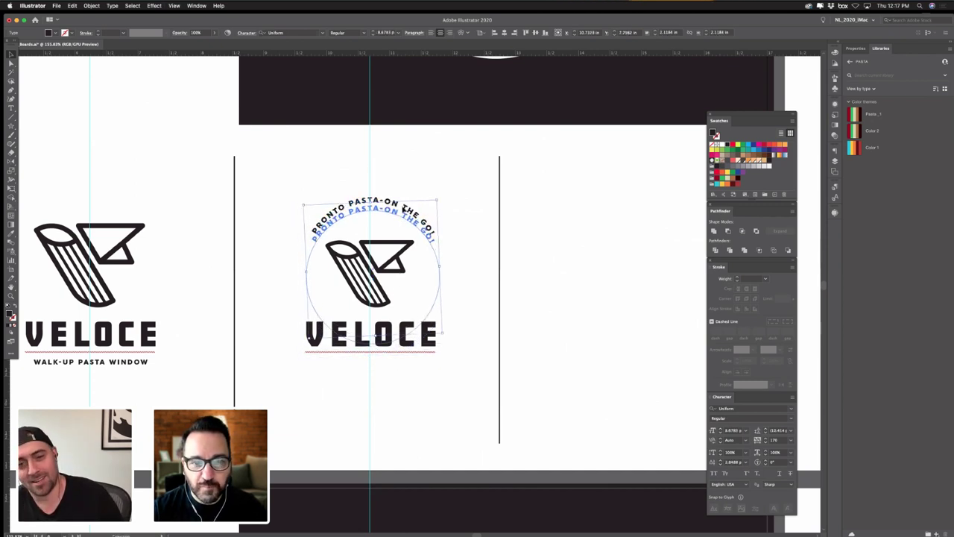
{"action": "left_click", "coordinate": [445, 197]}
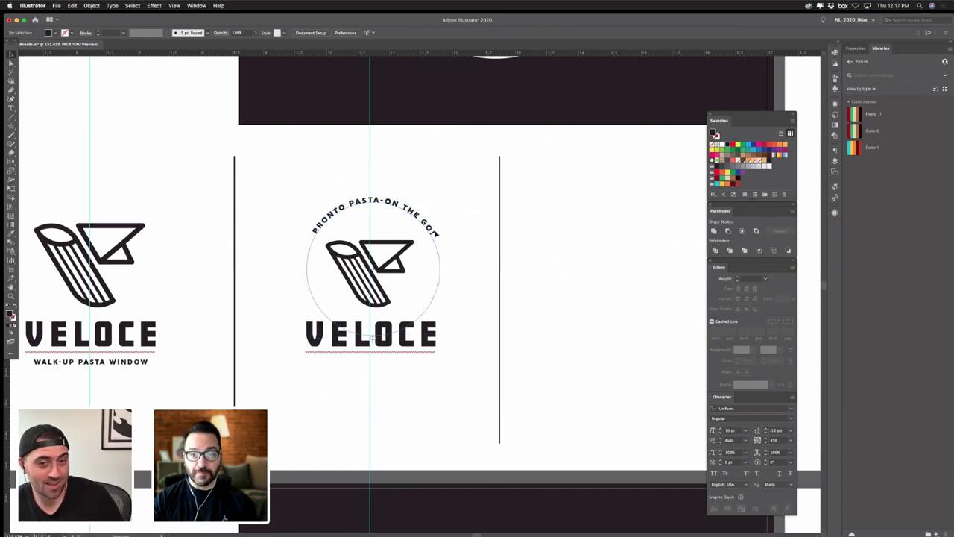
- Remove the exclamation mark from the end of the arched PRONTO PASTA-ON THE GO! text
{"action": "double_click", "coordinate": [440, 232]}
{"action": "key", "text": "BackSpace"}
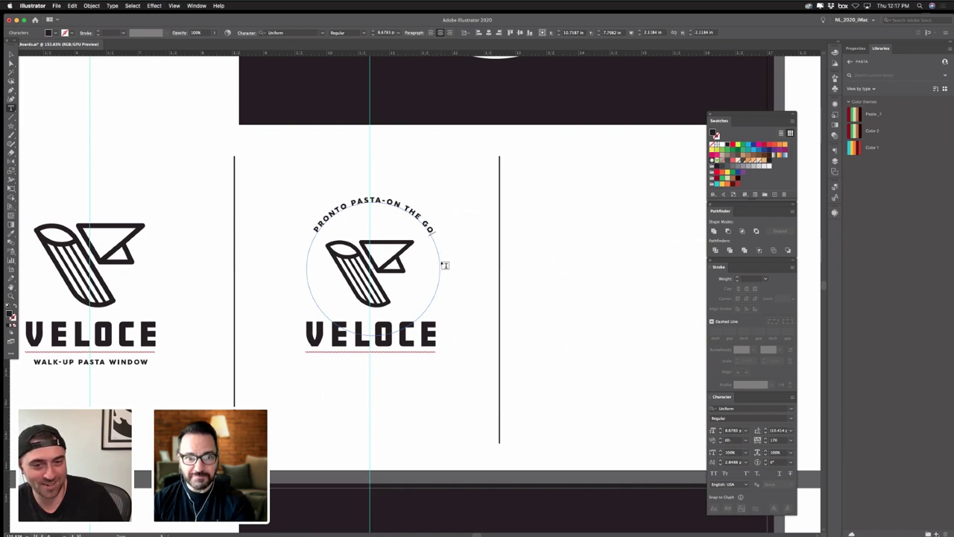
{"action": "left_click", "coordinate": [10, 54]}
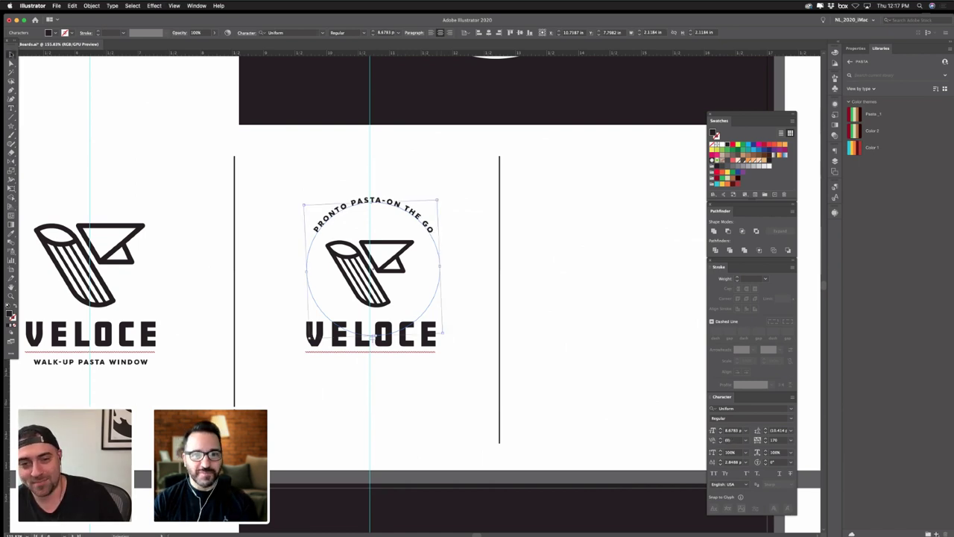
{"action": "left_click", "coordinate": [428, 198]}
- Set the tracking of the arched PRONTO PASTA-ON THE GO text to 250
{"action": "left_click", "coordinate": [395, 209]}
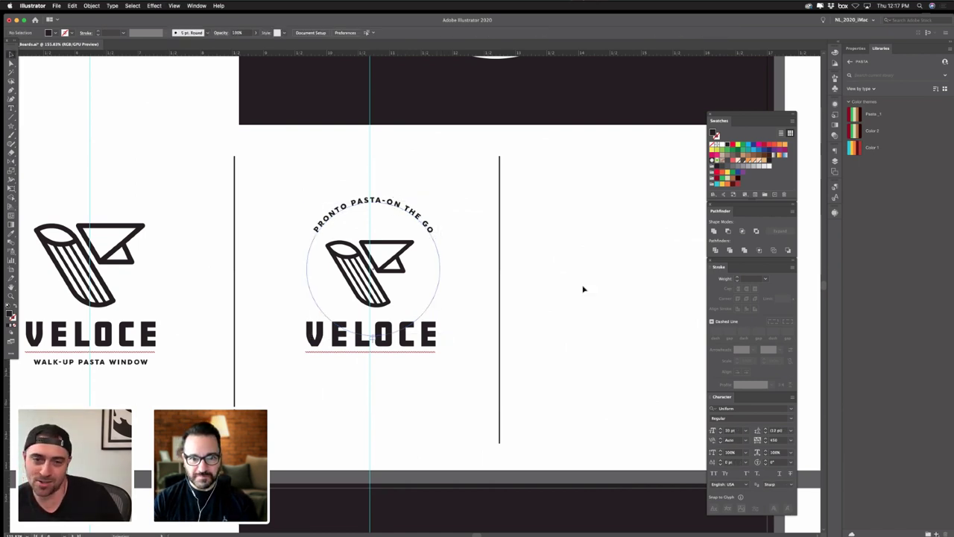
{"action": "double_click", "coordinate": [771, 441]}
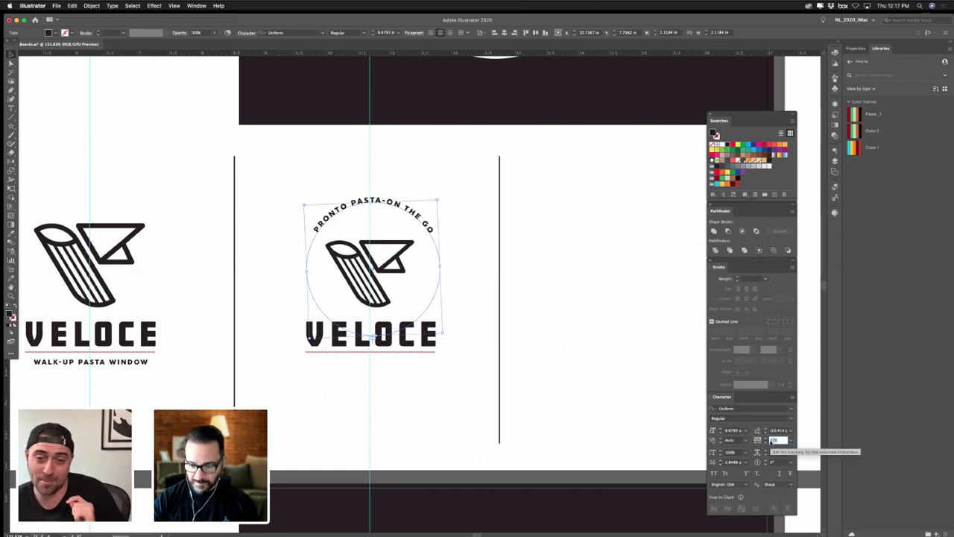
{"action": "type", "text": "250"}
{"action": "key", "text": "Return"}
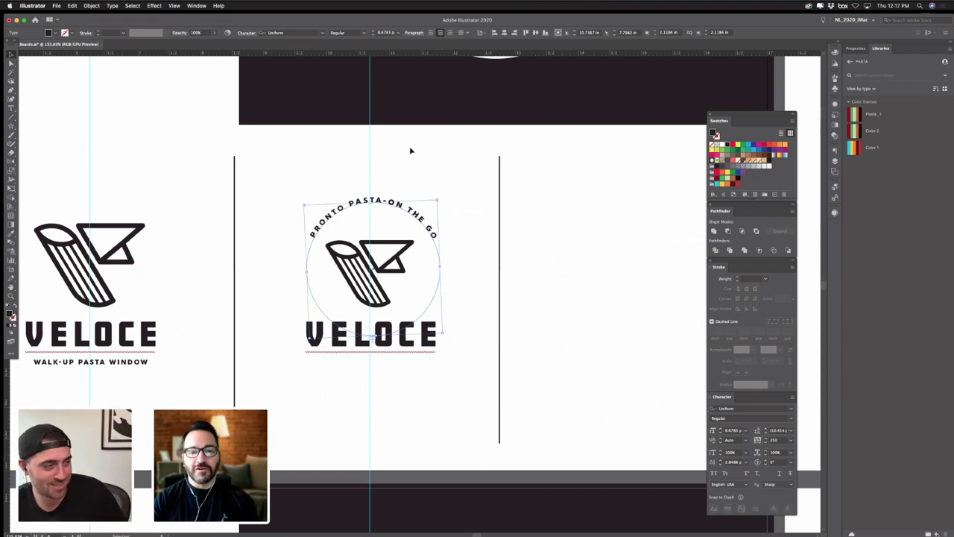
{"action": "left_click", "coordinate": [410, 149]}
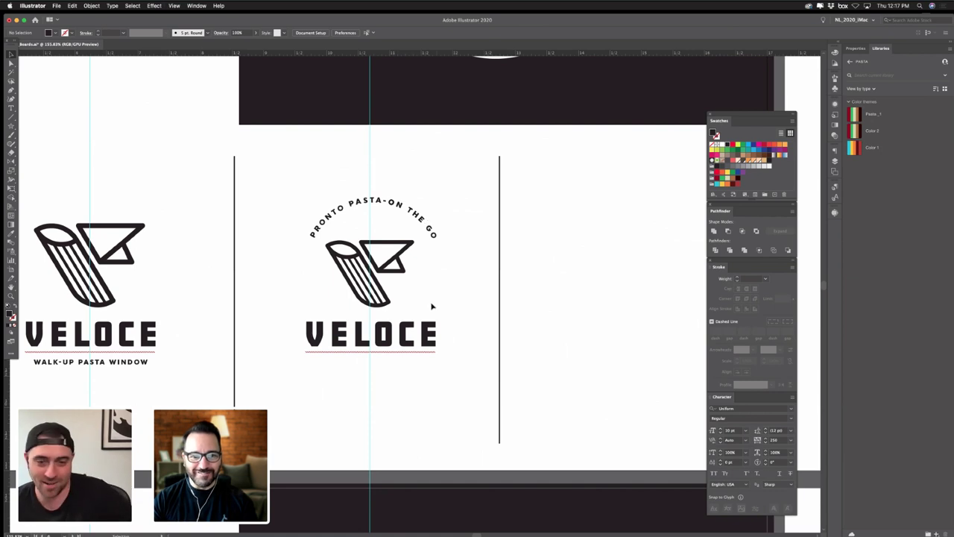
{"action": "left_click_drag", "start_coordinate": [435, 351], "coordinate": [387, 332]}
{"action": "key", "text": "super+z"}
{"action": "key", "text": "super+z"}
{"action": "key", "text": "super+z"}
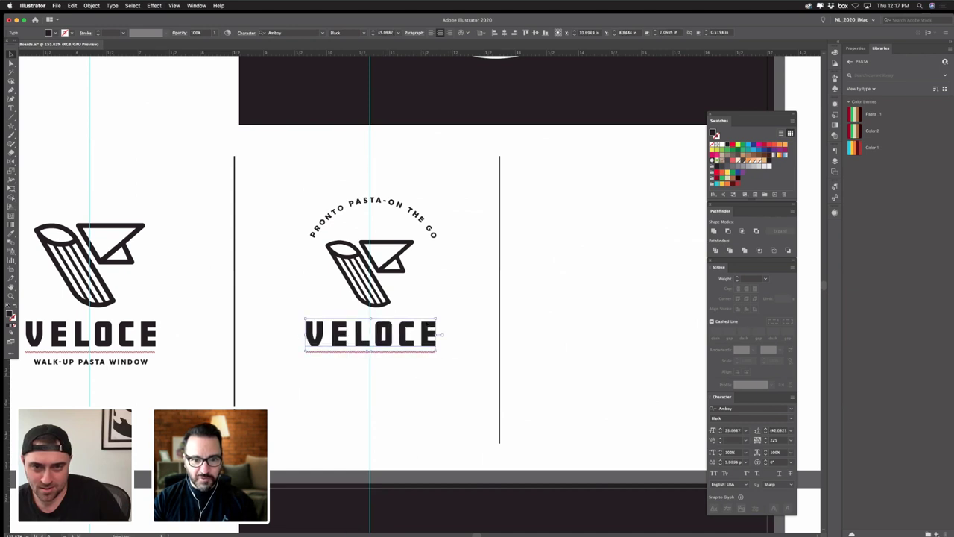
- Tighten the kerning between the L and O of the third column's VELOCE wordmark to -120
{"action": "left_click", "coordinate": [450, 297]}
{"action": "left_click", "coordinate": [379, 345]}
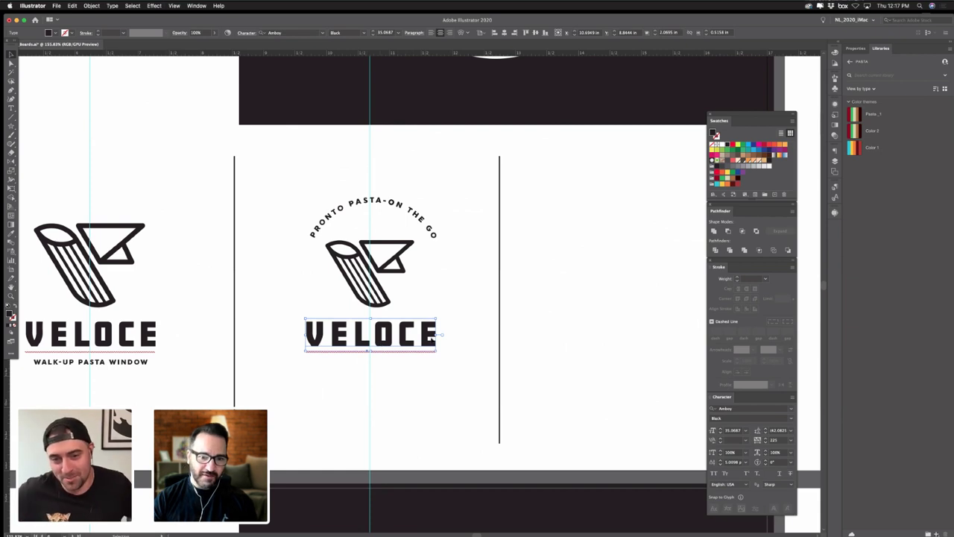
{"action": "double_click", "coordinate": [380, 345]}
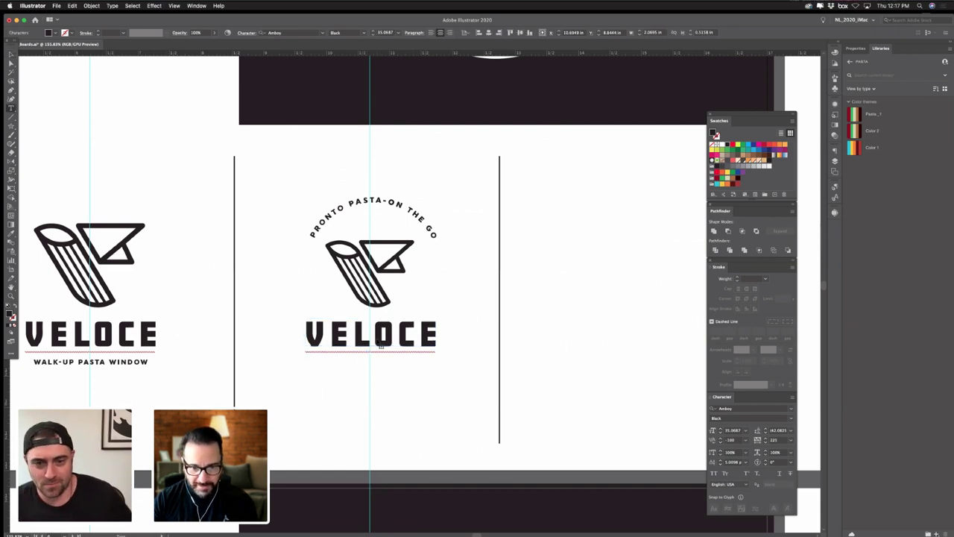
{"action": "key", "text": "alt+Left"}
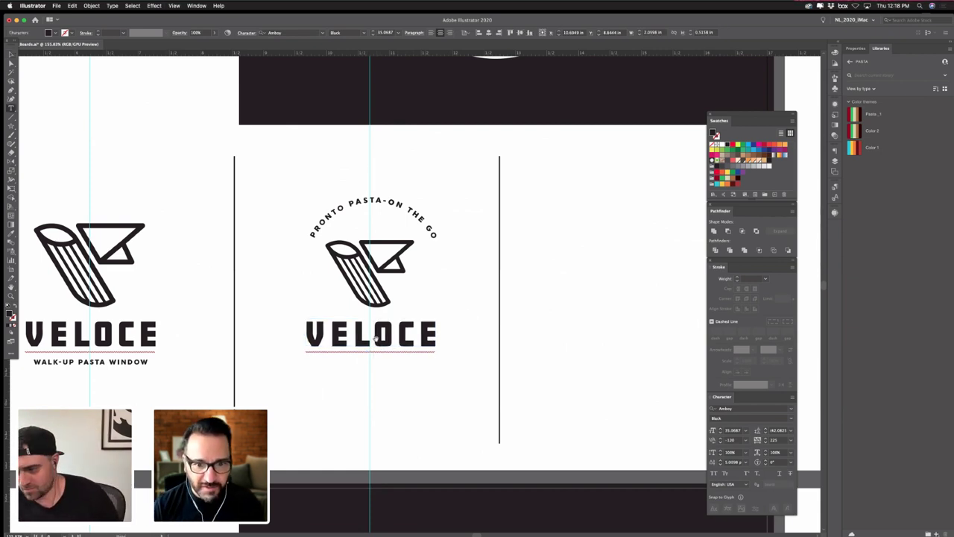
{"action": "left_click", "coordinate": [10, 53]}
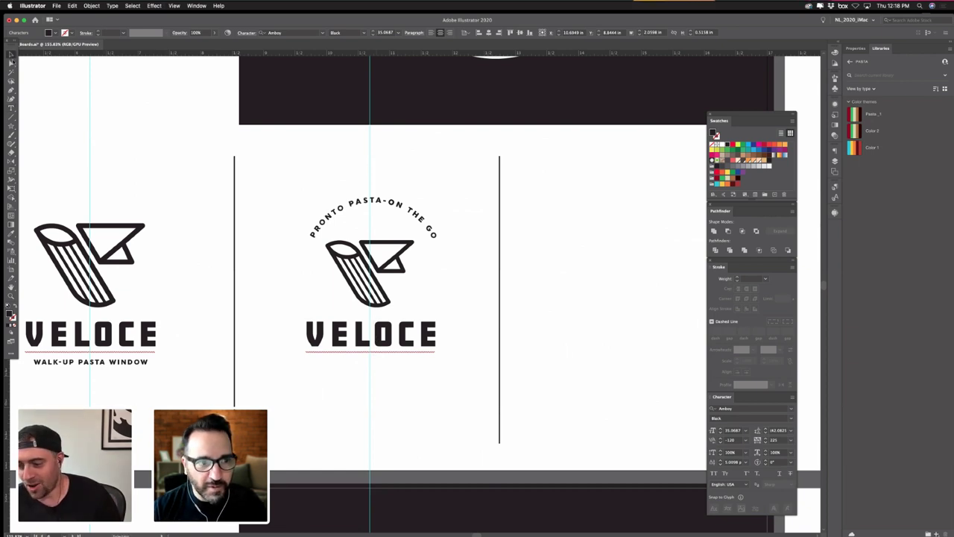
- Nudge the third column's VELOCE wordmark and its icon slightly upward
{"action": "key", "text": "super+shift+a"}
{"action": "left_click_drag", "start_coordinate": [401, 337], "coordinate": [400, 335]}
{"action": "left_click", "coordinate": [462, 284]}
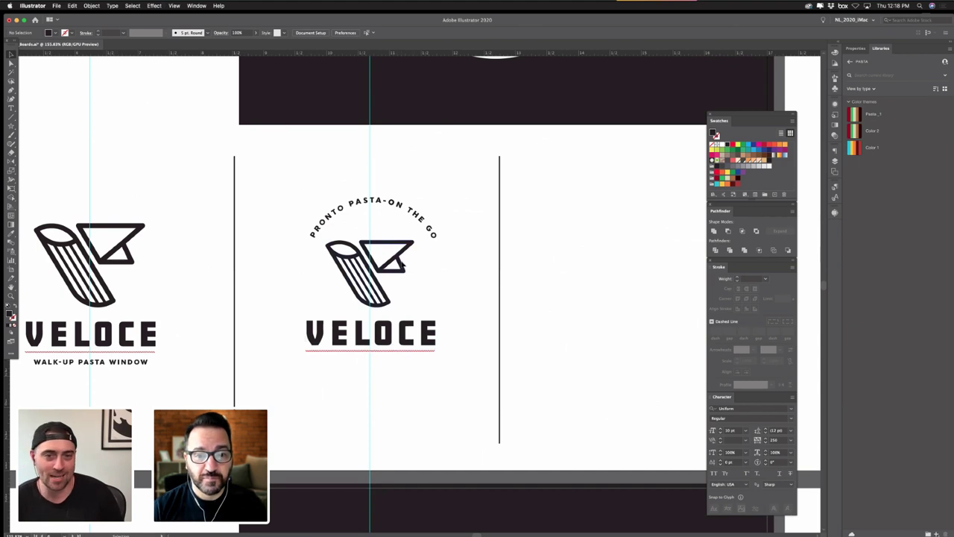
{"action": "left_click", "coordinate": [402, 262]}
{"action": "key", "text": "super+shift+a"}
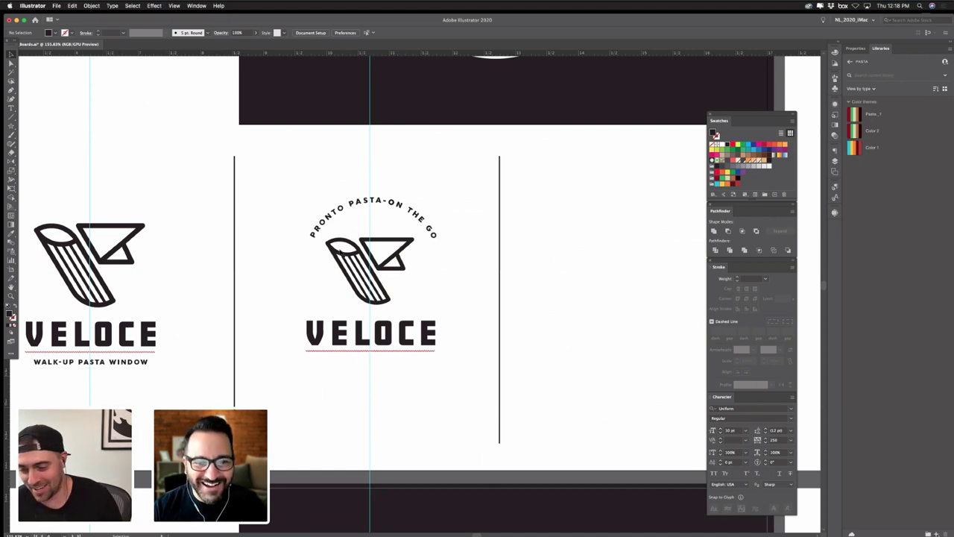
- Enlarge the arched PRONTO PASTA-ON THE GO text to 11 pt and set its tracking to 350
{"action": "left_click", "coordinate": [362, 205]}
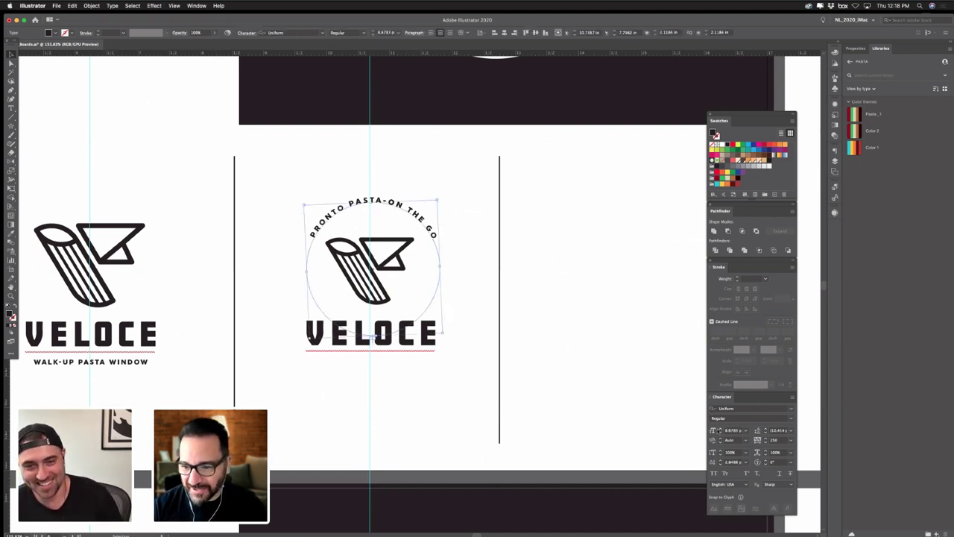
{"action": "left_click", "coordinate": [720, 428]}
{"action": "left_click", "coordinate": [720, 428]}
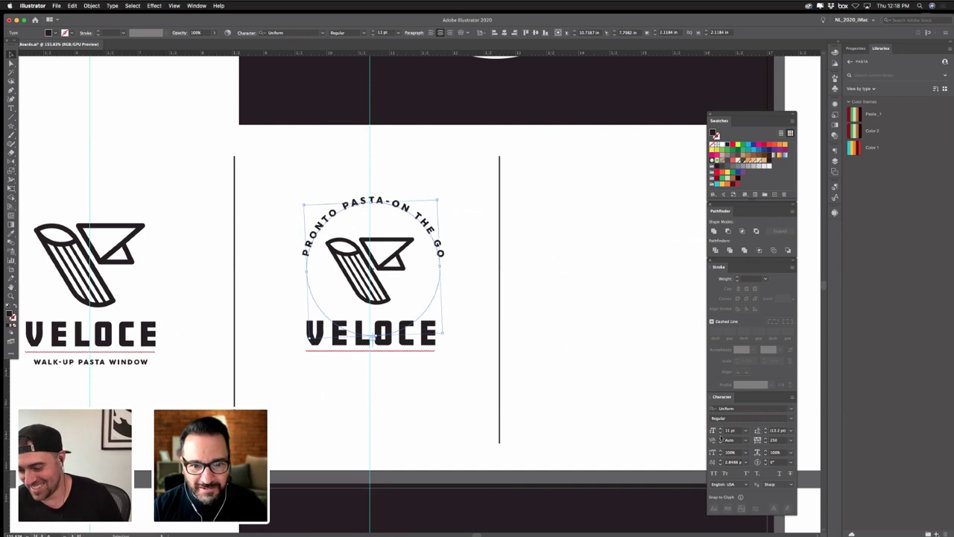
{"action": "left_click", "coordinate": [772, 440]}
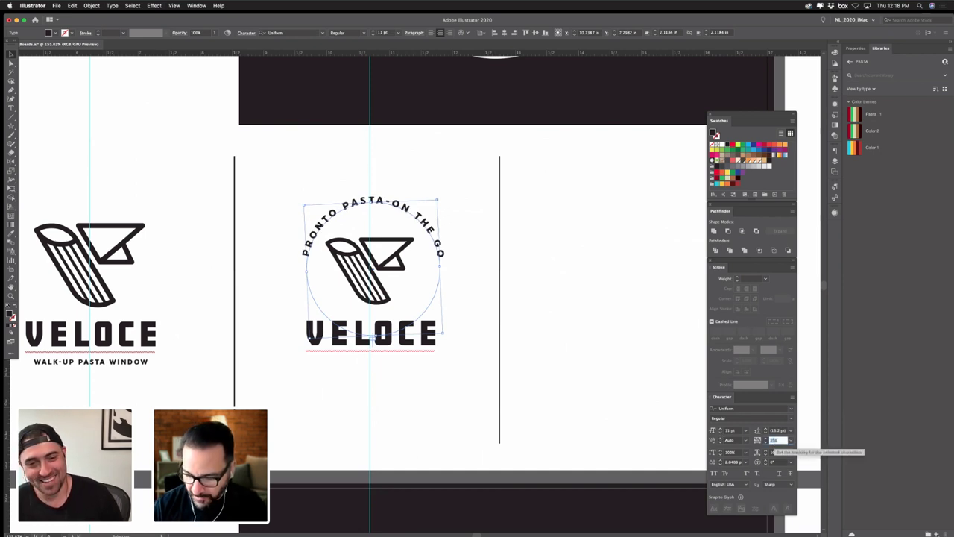
{"action": "type", "text": "250"}
{"action": "key", "text": "Return"}
{"action": "left_click", "coordinate": [454, 200]}
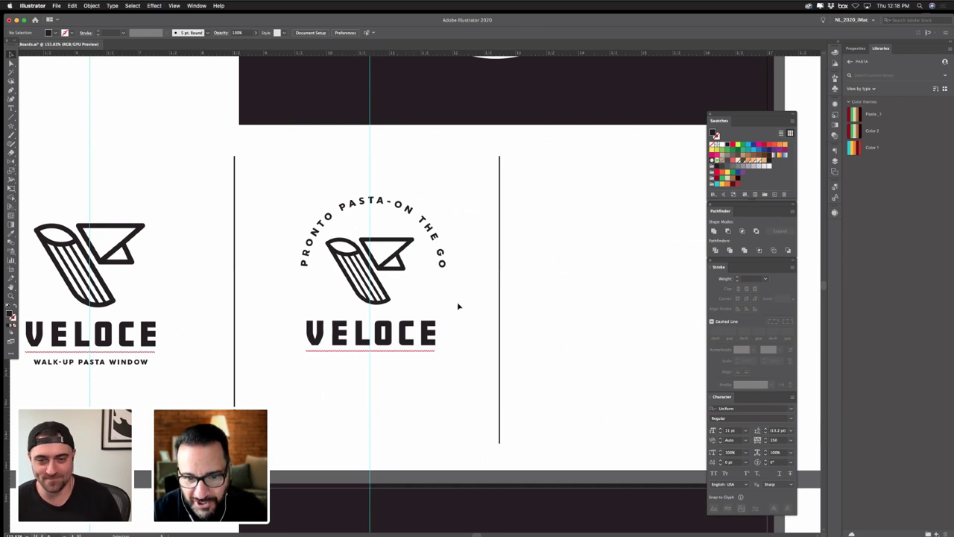
- Copy the icon and VELOCE wordmark side by side into the empty fourth column and shrink the copied icon to about 1.09 in wide
{"action": "left_click_drag", "start_coordinate": [404, 343], "coordinate": [333, 353]}
{"action": "left_click", "coordinate": [432, 361]}
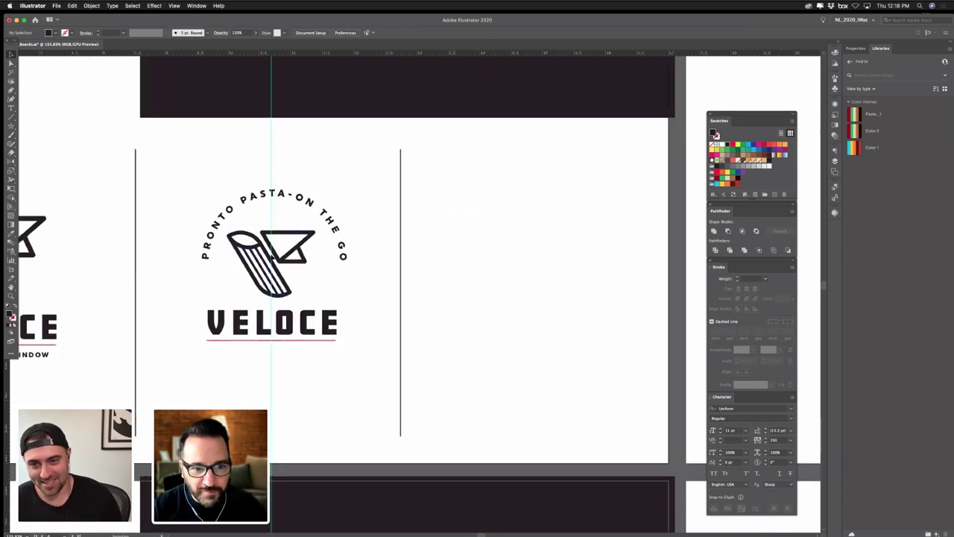
{"action": "left_click_drag", "start_coordinate": [242, 256], "coordinate": [451, 272]}
{"action": "left_click_drag", "start_coordinate": [292, 335], "coordinate": [612, 285]}
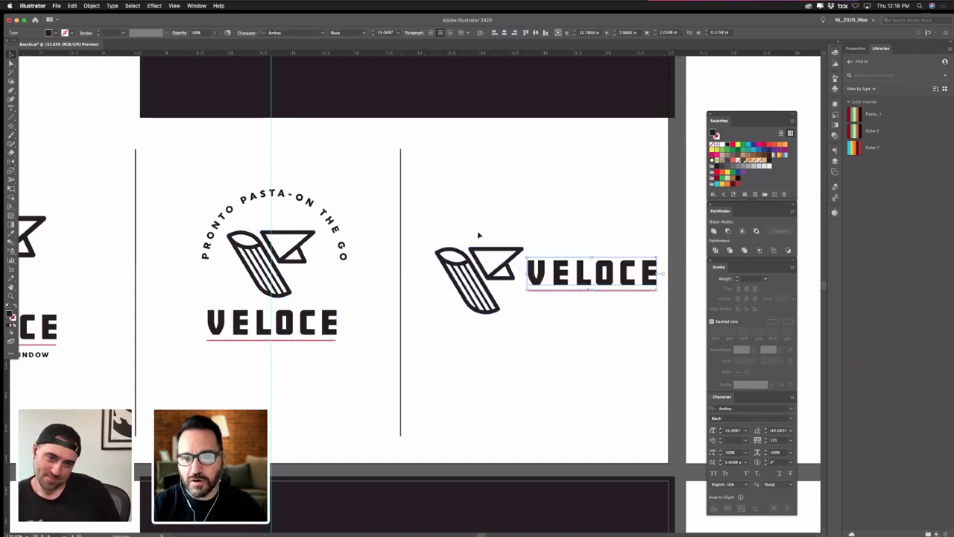
{"action": "left_click", "coordinate": [507, 290]}
{"action": "left_click_drag", "start_coordinate": [525, 316], "coordinate": [504, 299]}
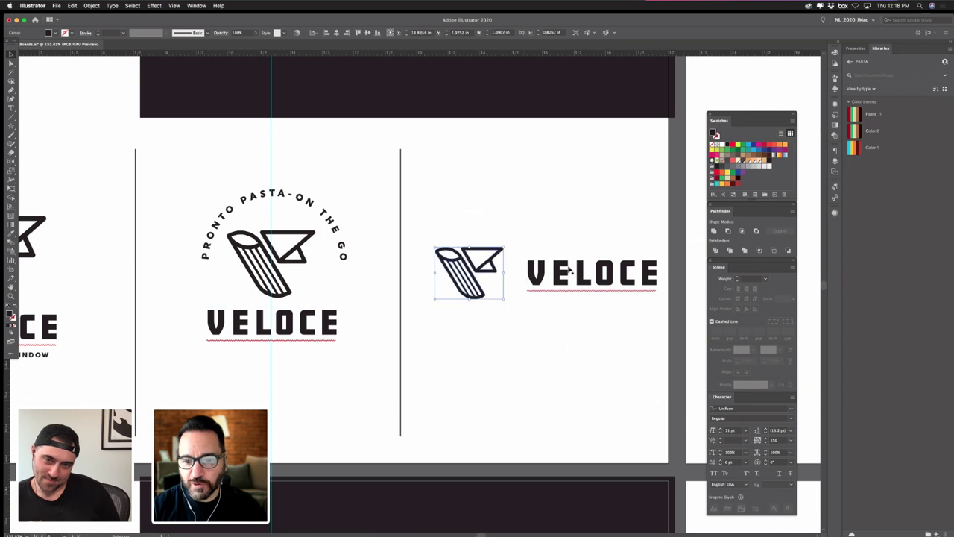
- Place the copied VELOCE wordmark in front of its icon and move the pair to the middle of the fourth column
{"action": "left_click_drag", "start_coordinate": [564, 278], "coordinate": [341, 281]}
{"action": "left_click_drag", "start_coordinate": [480, 272], "coordinate": [614, 277]}
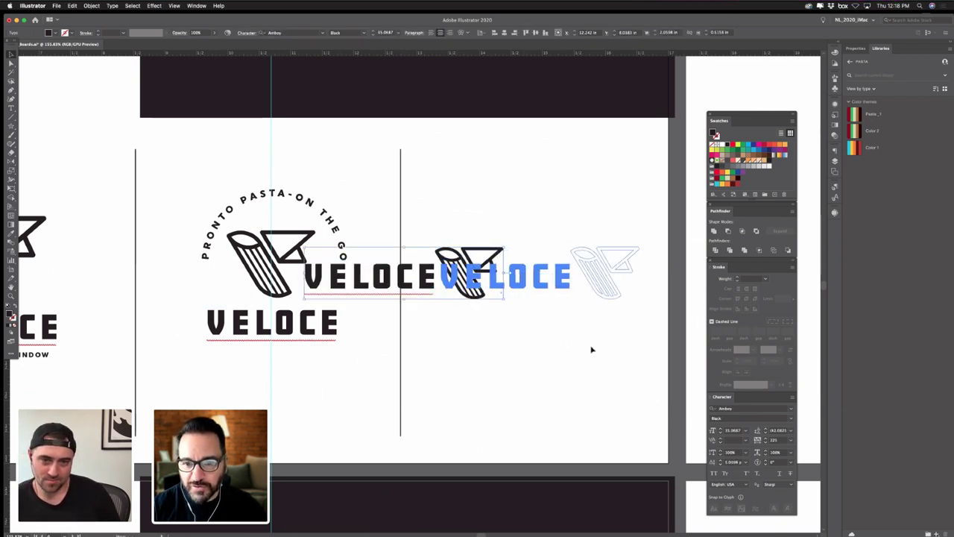
{"action": "left_click_drag", "start_coordinate": [532, 333], "coordinate": [514, 328]}
{"action": "scroll", "coordinate": [514, 329], "scroll_direction": "right", "scroll_amount": 3}
{"action": "left_click", "coordinate": [518, 330]}
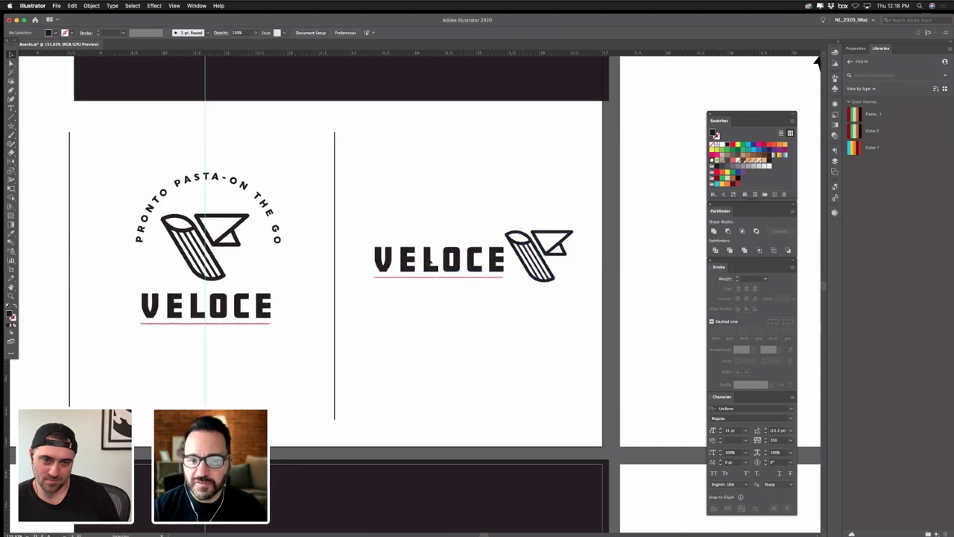
- Stack the fourth column's lockup by shrinking the icon to about 0.53 in wide and centring it just above the VELOCE wordmark
{"action": "left_click_drag", "start_coordinate": [429, 258], "coordinate": [446, 309]}
{"action": "left_click_drag", "start_coordinate": [537, 245], "coordinate": [409, 254]}
{"action": "left_click_drag", "start_coordinate": [465, 310], "coordinate": [521, 264]}
{"action": "left_click_drag", "start_coordinate": [340, 205], "coordinate": [573, 237]}
{"action": "left_click_drag", "start_coordinate": [419, 182], "coordinate": [610, 304]}
{"action": "left_click_drag", "start_coordinate": [562, 250], "coordinate": [455, 223]}
{"action": "key", "text": "super+shift+a"}
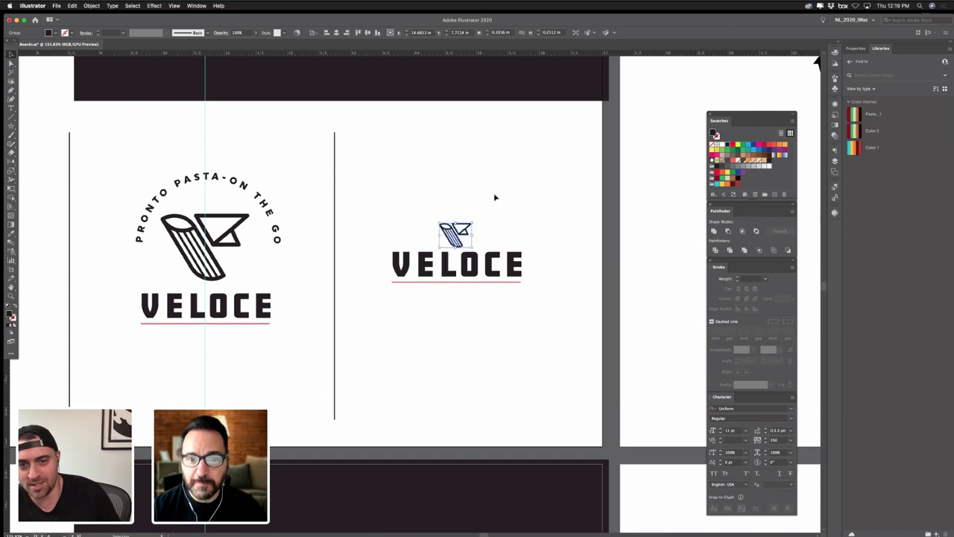
{"action": "left_click", "coordinate": [496, 196]}
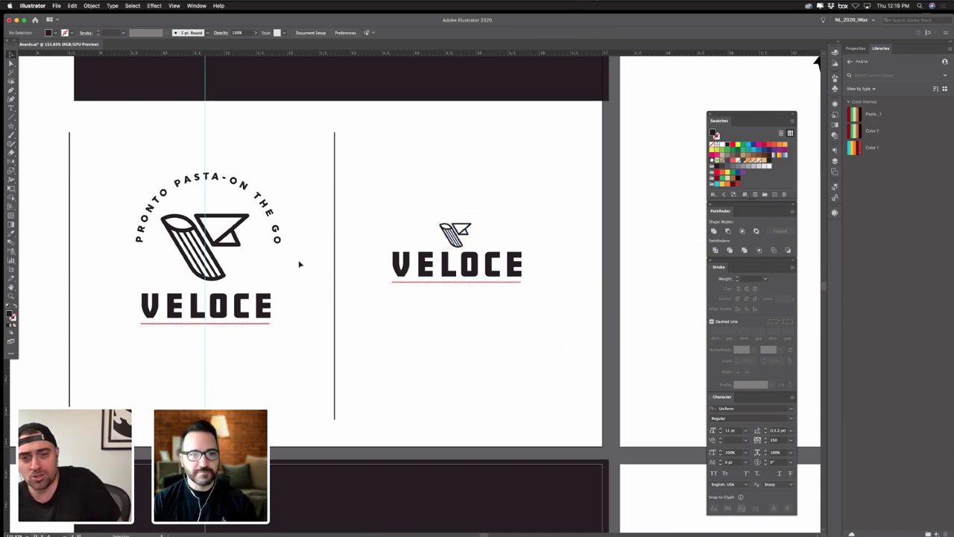
- Draw a thin bar about 0.77 in by 0.03 in beside the small icon and copy it to the icon's other side
{"action": "left_click", "coordinate": [11, 117]}
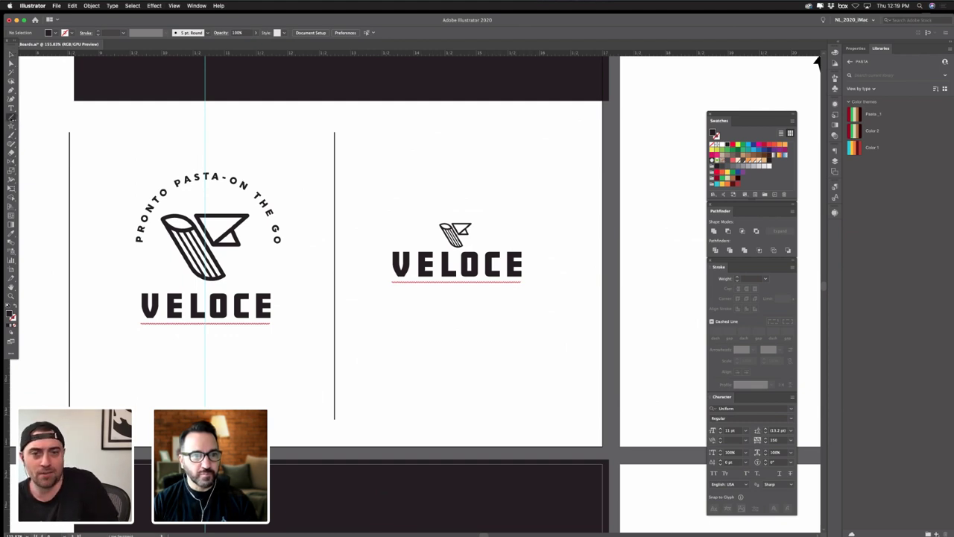
{"action": "left_click_drag", "start_coordinate": [11, 126], "coordinate": [46, 126]}
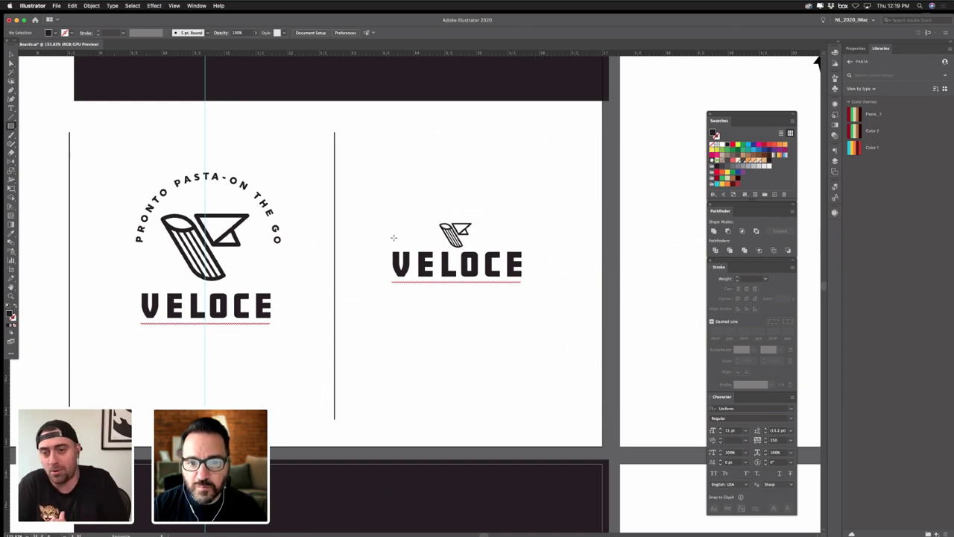
{"action": "left_click_drag", "start_coordinate": [393, 237], "coordinate": [444, 240]}
{"action": "left_click", "coordinate": [11, 55]}
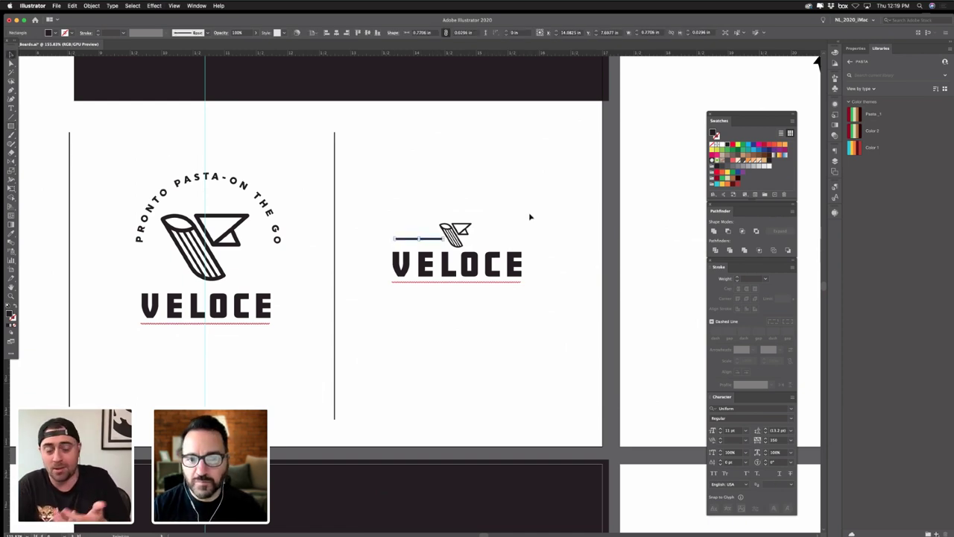
{"action": "left_click", "coordinate": [531, 216]}
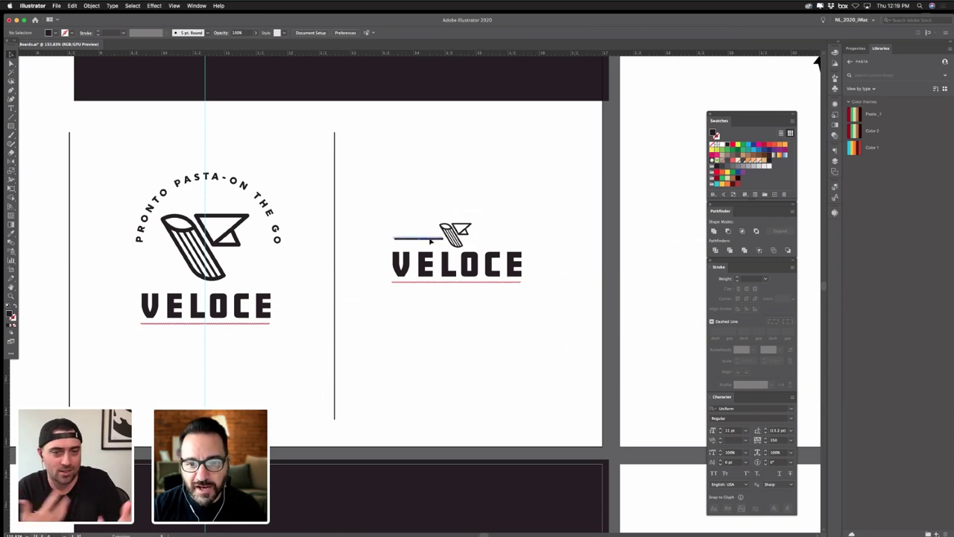
{"action": "left_click_drag", "start_coordinate": [429, 242], "coordinate": [508, 247]}
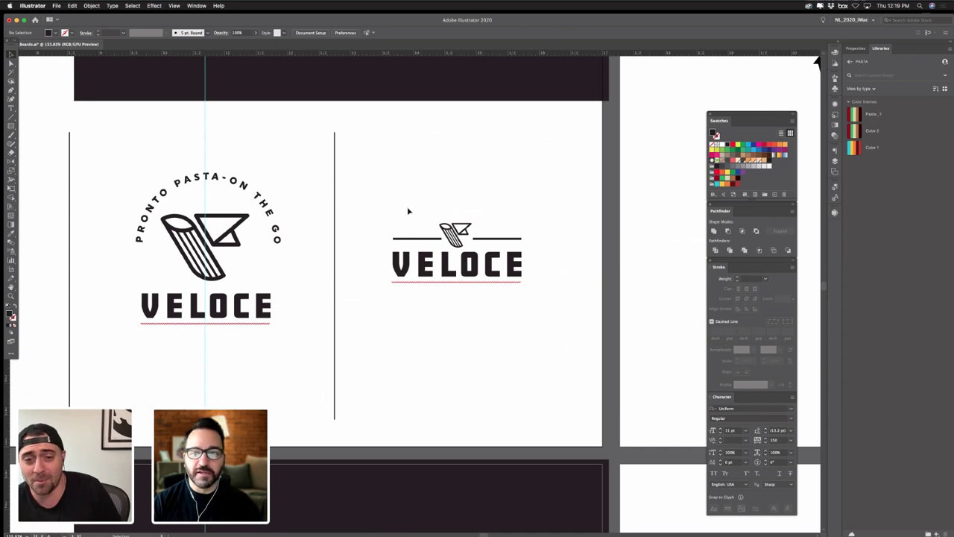
- Shrink the small icon to about 0.5 in wide and nudge the two flanking bars slightly upward
{"action": "left_click", "coordinate": [463, 245]}
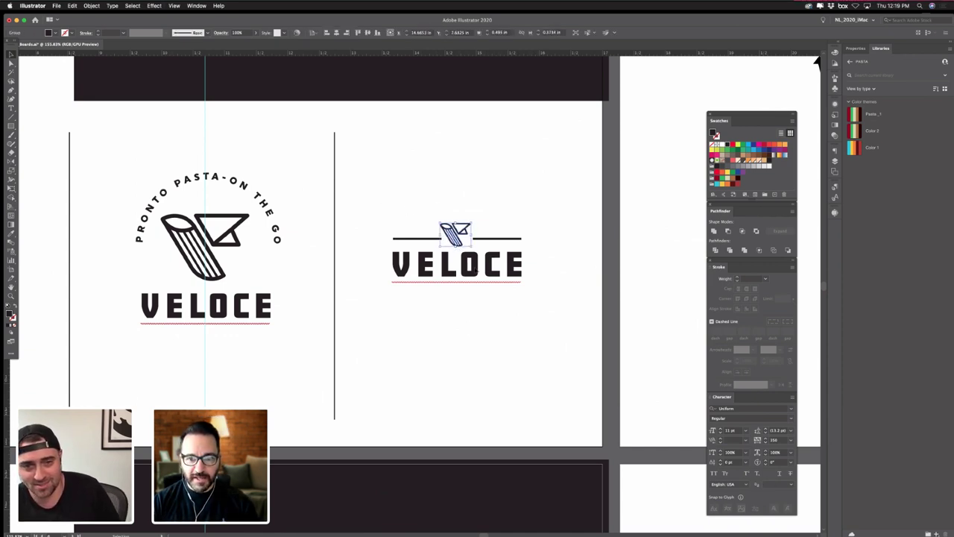
{"action": "left_click", "coordinate": [452, 294]}
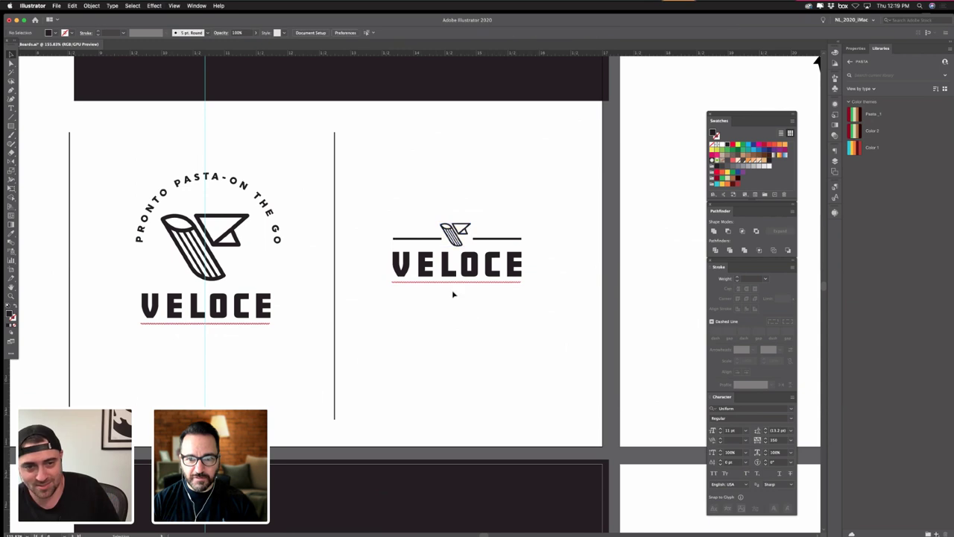
{"action": "left_click", "coordinate": [418, 240]}
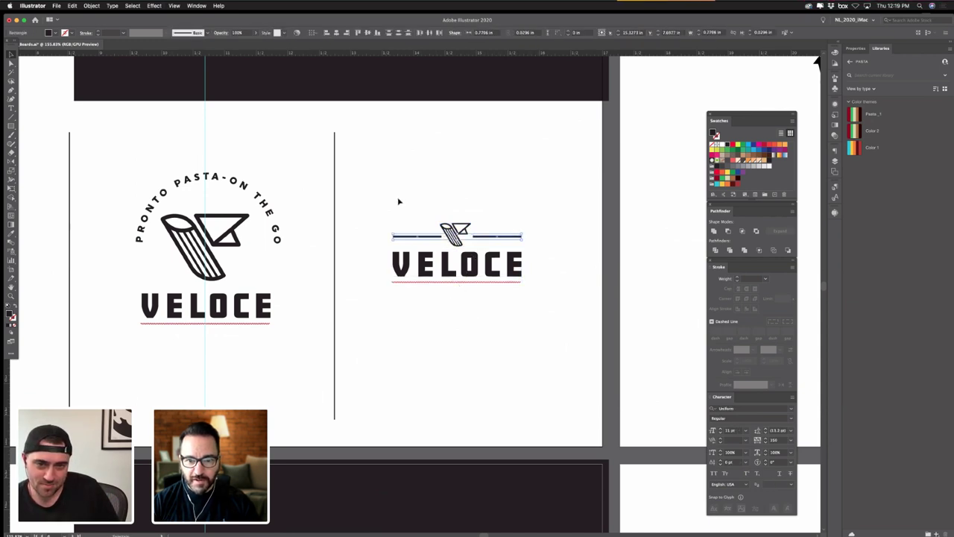
- Move the barred-icon lockup to the upper part of the fourth column and place a copy of it below
{"action": "left_click_drag", "start_coordinate": [377, 206], "coordinate": [521, 276]}
{"action": "left_click_drag", "start_coordinate": [515, 205], "coordinate": [516, 352]}
{"action": "left_click", "coordinate": [514, 263]}
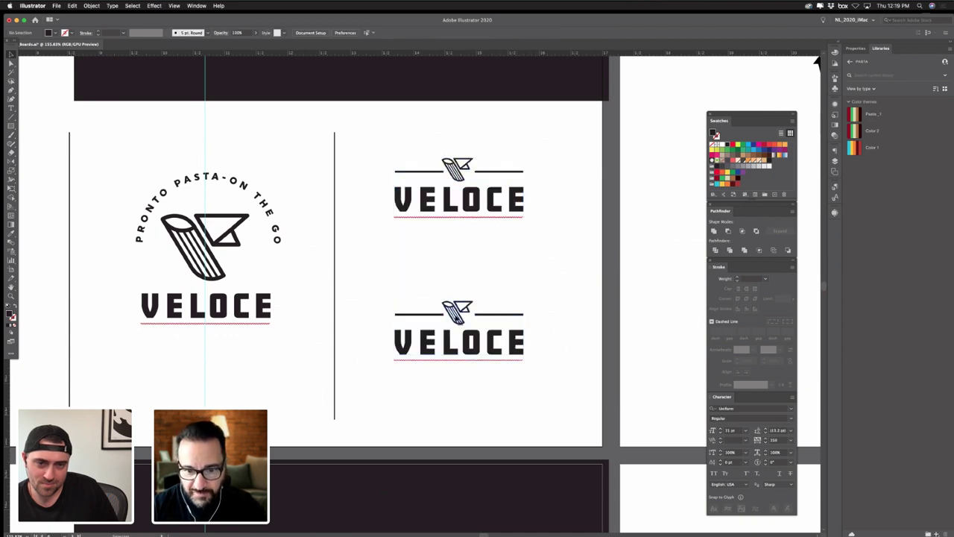
- Separate the flag from the lower copy's icon and delete the leftover pasta tube and flanking bars
{"action": "left_click", "coordinate": [455, 316]}
{"action": "key", "text": "shift+super+g"}
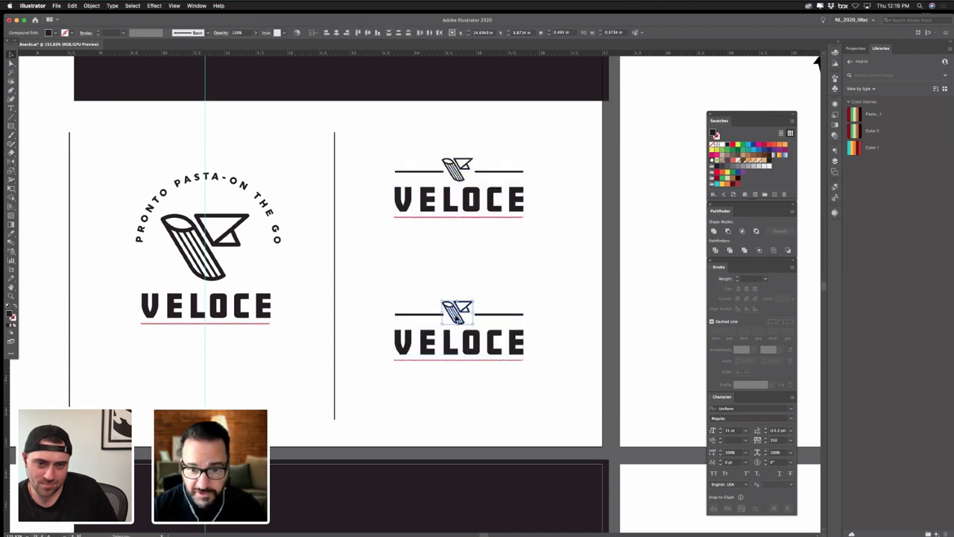
{"action": "left_click", "coordinate": [463, 292]}
{"action": "left_click_drag", "start_coordinate": [469, 311], "coordinate": [517, 277]}
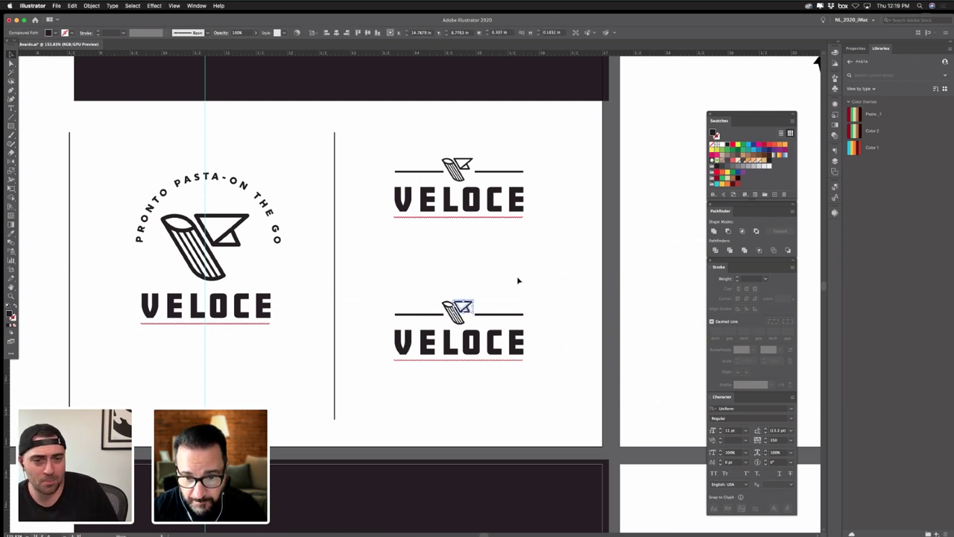
{"action": "left_click_drag", "start_coordinate": [534, 320], "coordinate": [534, 319]}
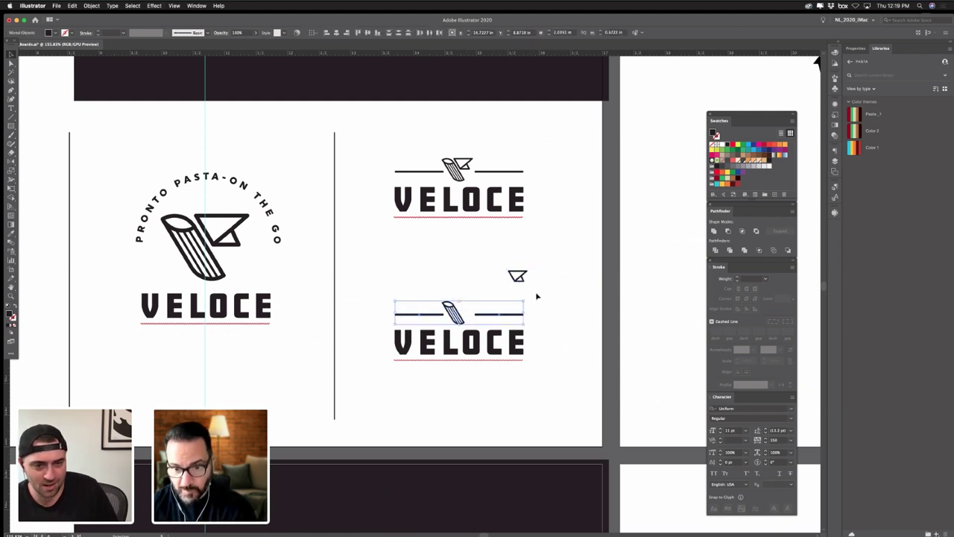
{"action": "key", "text": "Delete"}
- Enlarge the loose flag to about 0.62 in wide and set it in front of a reduced VELOCE wordmark
{"action": "left_click", "coordinate": [521, 281]}
{"action": "left_click_drag", "start_coordinate": [528, 282], "coordinate": [372, 336]}
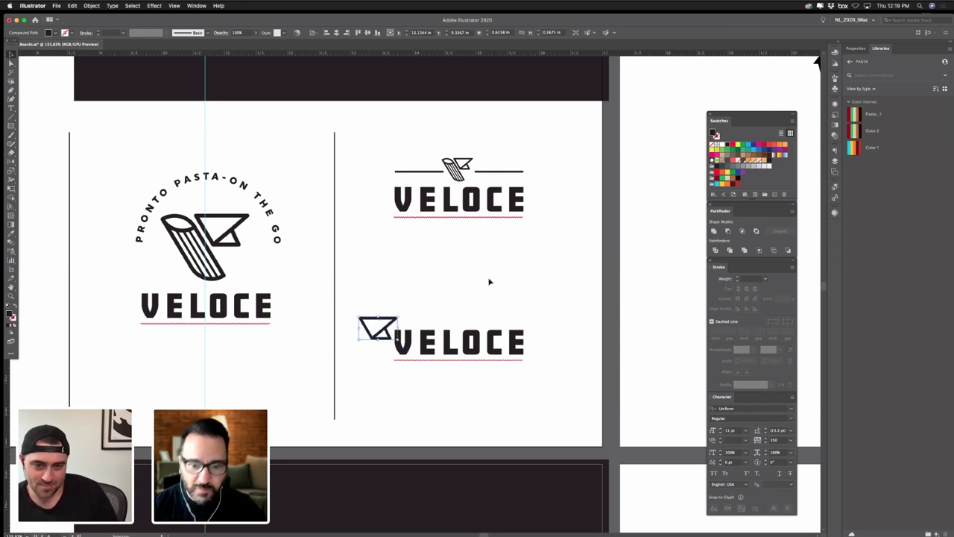
{"action": "left_click", "coordinate": [490, 280]}
{"action": "left_click", "coordinate": [512, 350]}
{"action": "left_click_drag", "start_coordinate": [525, 361], "coordinate": [500, 353]}
{"action": "left_click_drag", "start_coordinate": [376, 292], "coordinate": [475, 326]}
{"action": "left_click", "coordinate": [492, 386]}
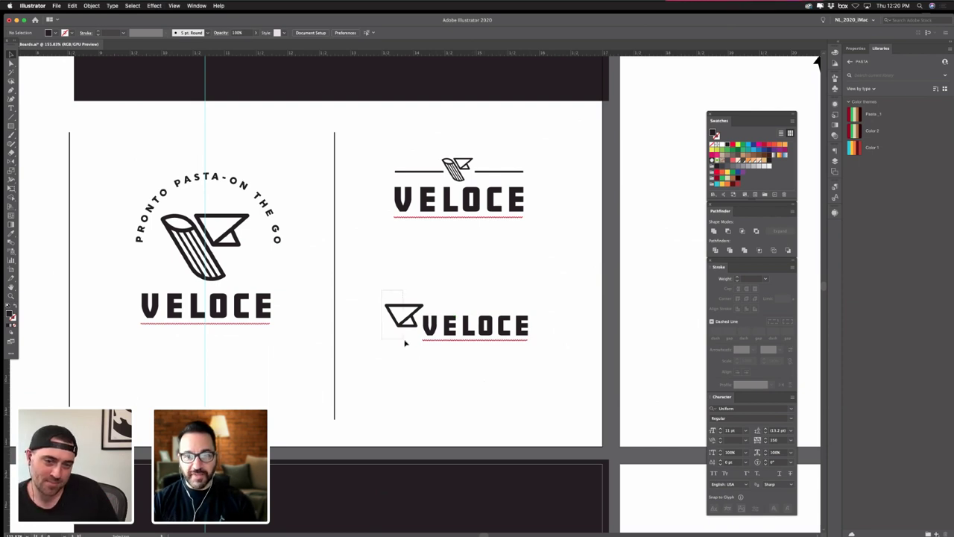
{"action": "left_click_drag", "start_coordinate": [404, 341], "coordinate": [405, 341]}
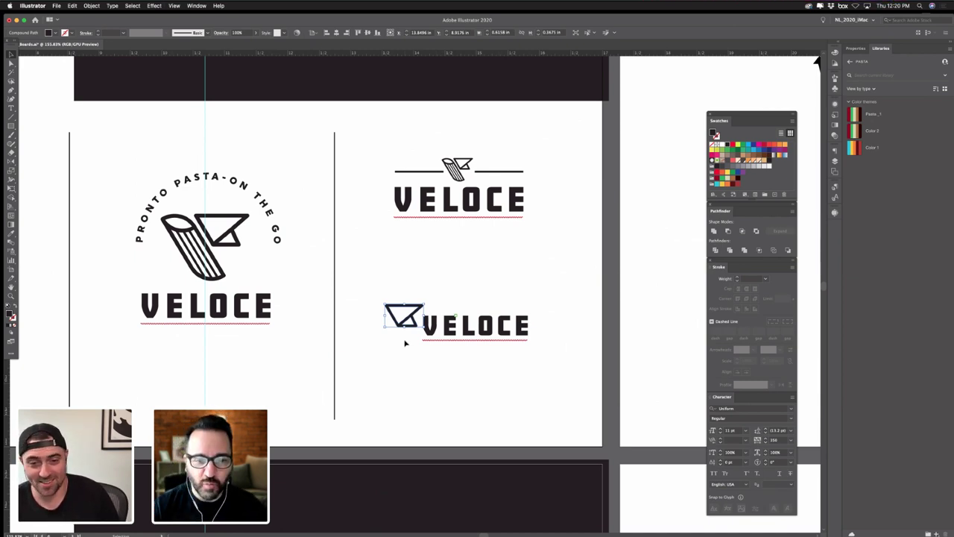
- Shift the standalone icon in the first column upward and move the barred-icon VELOCE lockup beneath it
{"action": "key", "text": "super+minus"}
{"action": "key", "text": "super+minus"}
{"action": "key", "text": "super+minus"}
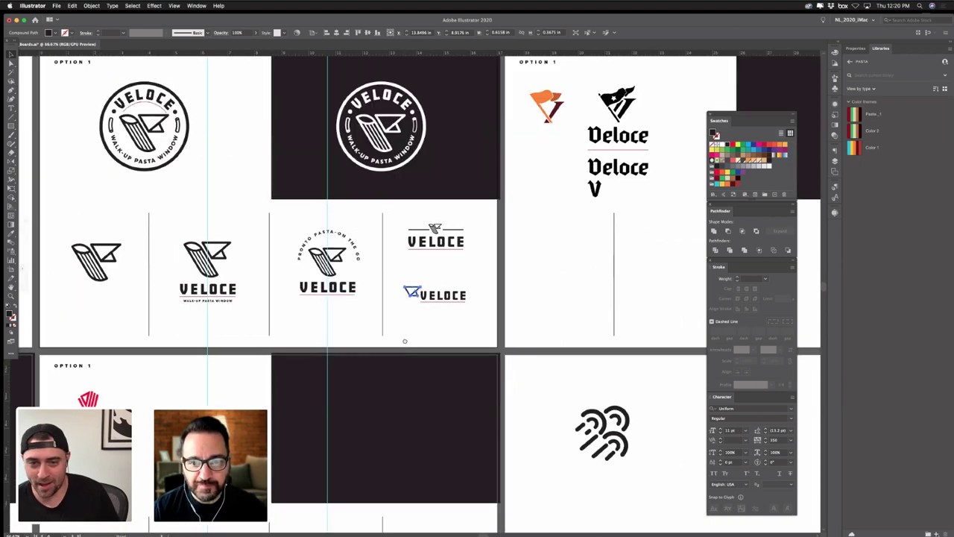
{"action": "scroll", "coordinate": [478, 347], "scroll_direction": "left", "scroll_amount": 3}
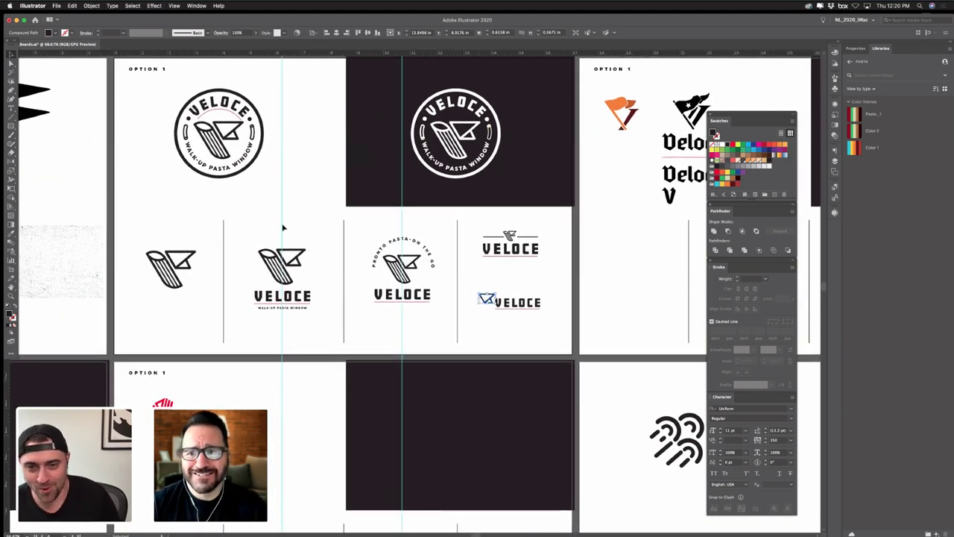
{"action": "left_click", "coordinate": [245, 187]}
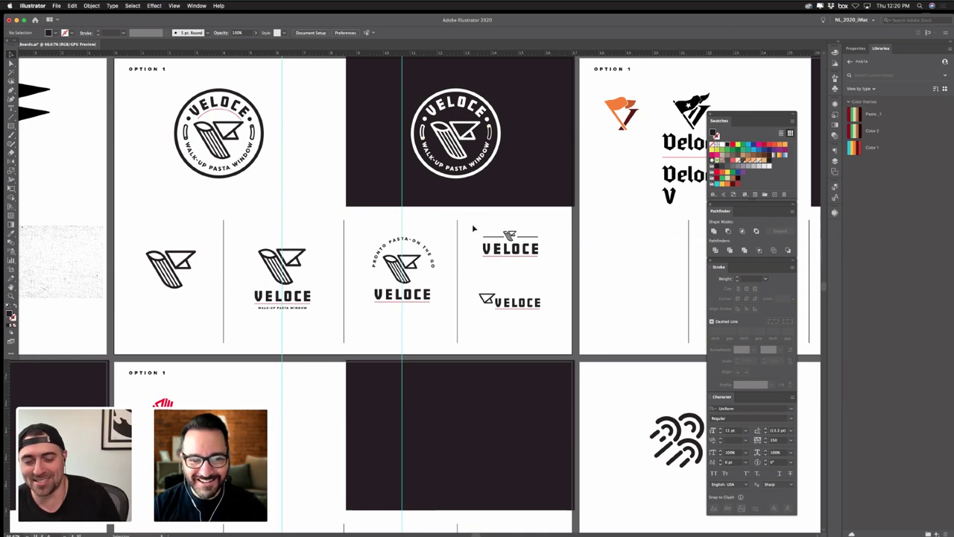
{"action": "left_click", "coordinate": [170, 265]}
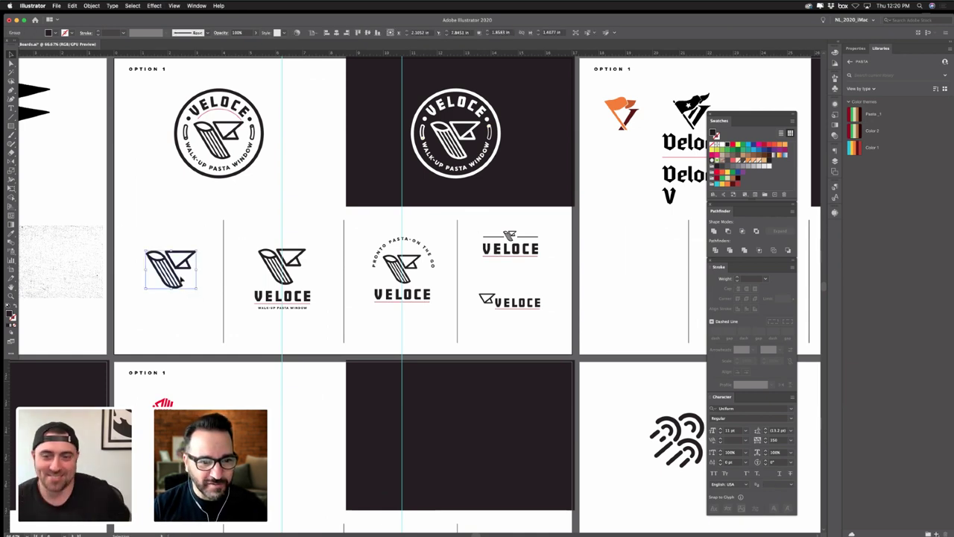
{"action": "left_click_drag", "start_coordinate": [477, 226], "coordinate": [565, 273]}
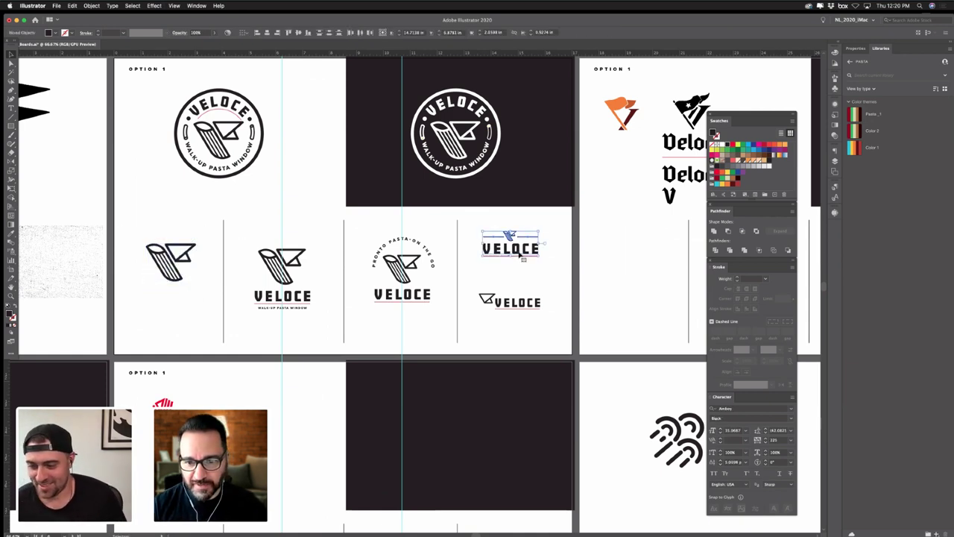
{"action": "left_click_drag", "start_coordinate": [520, 252], "coordinate": [409, 301]}
{"action": "left_click_drag", "start_coordinate": [506, 233], "coordinate": [169, 299]}
{"action": "left_click", "coordinate": [492, 276]}
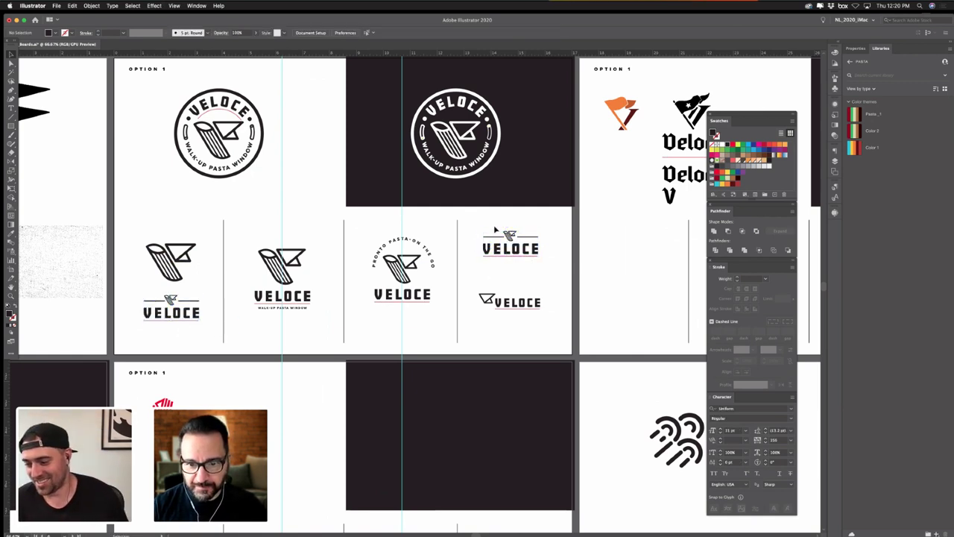
{"action": "left_click", "coordinate": [548, 273]}
{"action": "key", "text": "Delete"}
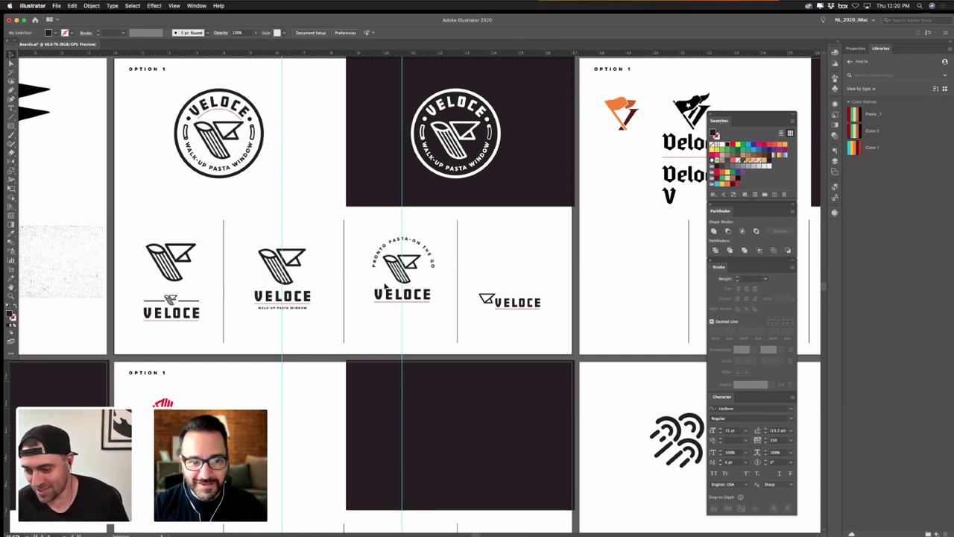
- Shrink and raise the WALK-UP PASTA WINDOW lockup in the second column and place the flag-and-VELOCE lockup beneath it
{"action": "left_click_drag", "start_coordinate": [291, 229], "coordinate": [321, 321]}
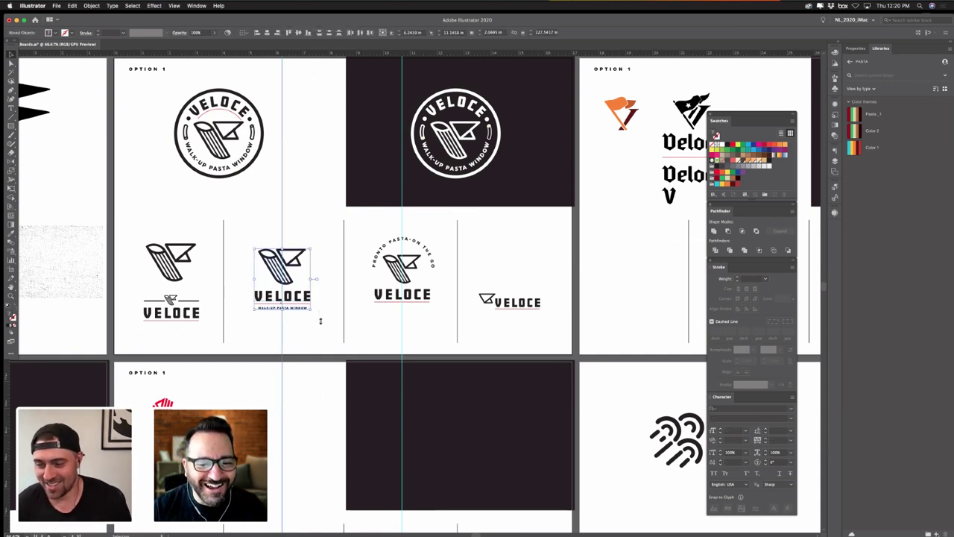
{"action": "left_click_drag", "start_coordinate": [264, 331], "coordinate": [309, 341]}
{"action": "left_click_drag", "start_coordinate": [282, 309], "coordinate": [300, 283]}
{"action": "left_click_drag", "start_coordinate": [481, 277], "coordinate": [305, 322]}
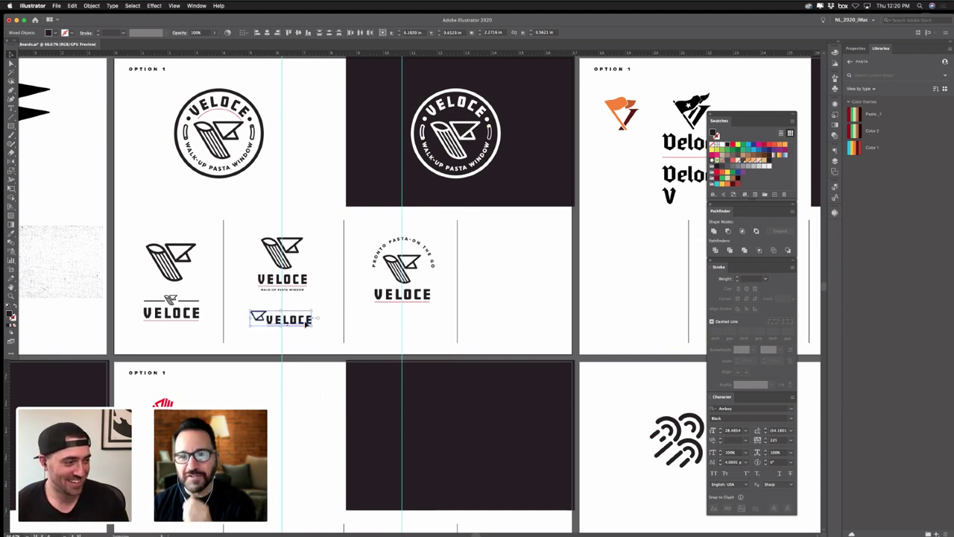
{"action": "left_click", "coordinate": [522, 298]}
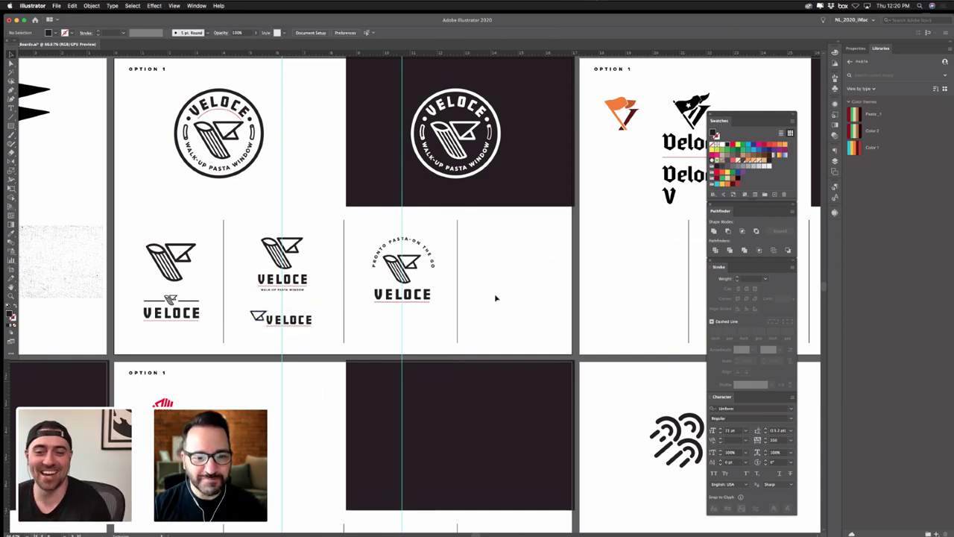
- Copy the flag into the empty fourth column and repeat it into a descending diagonal row of five
{"action": "left_click_drag", "start_coordinate": [258, 319], "coordinate": [486, 247]}
{"action": "key", "text": "z"}
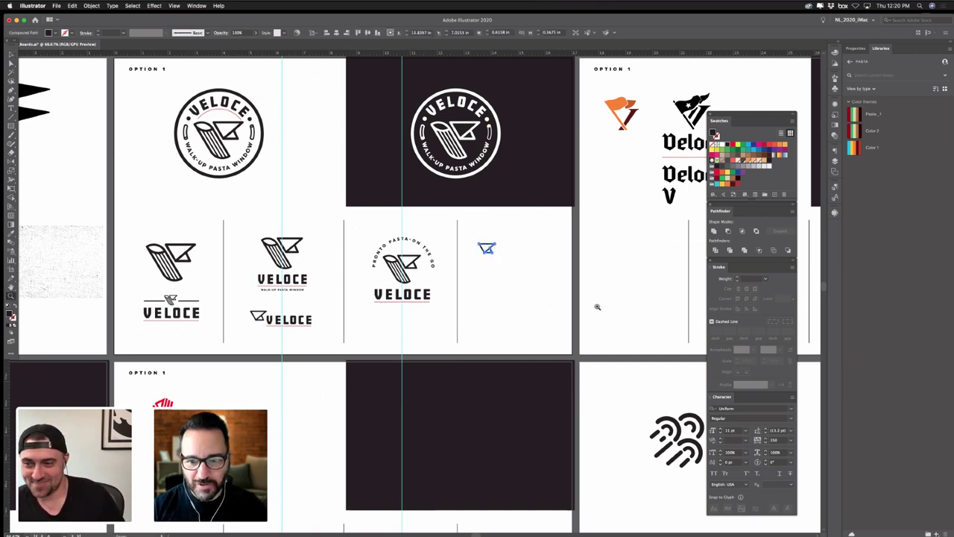
{"action": "left_click", "coordinate": [597, 306]}
{"action": "left_click", "coordinate": [598, 307]}
{"action": "left_click_drag", "start_coordinate": [221, 367], "coordinate": [365, 437]}
{"action": "left_click", "coordinate": [342, 355]}
{"action": "key", "text": "v"}
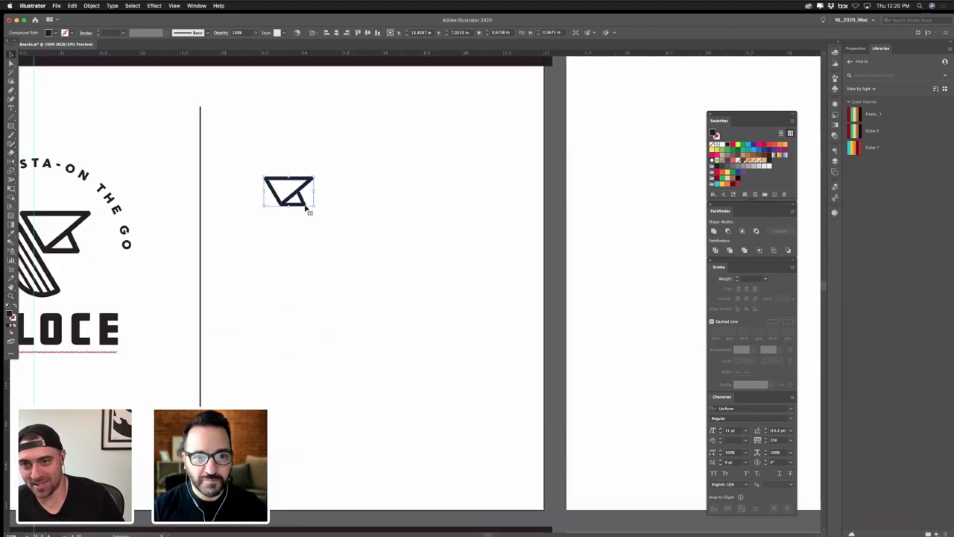
{"action": "left_click_drag", "start_coordinate": [305, 209], "coordinate": [345, 218]}
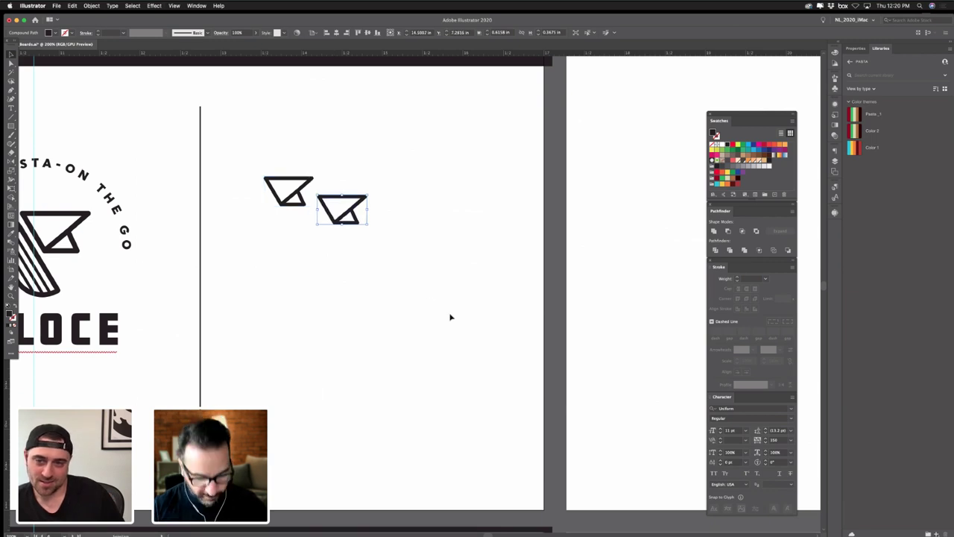
{"action": "key", "text": "super+d"}
{"action": "key", "text": "super+d"}
{"action": "key", "text": "super+d"}
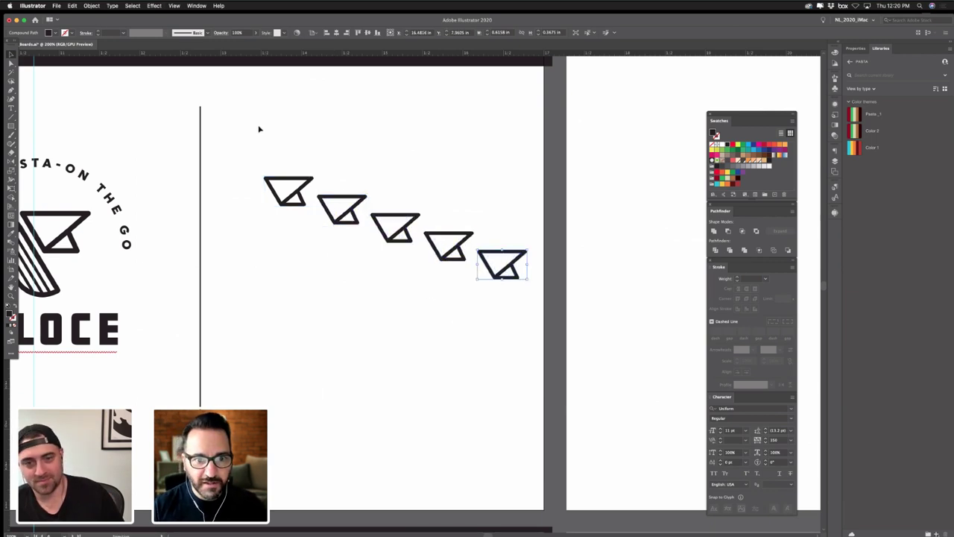
- Duplicate the five-flag row downward at even spacing to form a grid of seven rows
{"action": "left_click_drag", "start_coordinate": [258, 125], "coordinate": [474, 253]}
{"action": "key", "text": "super+d"}
{"action": "key", "text": "super+d"}
{"action": "key", "text": "super+d"}
{"action": "key", "text": "super+d"}
{"action": "key", "text": "super+d"}
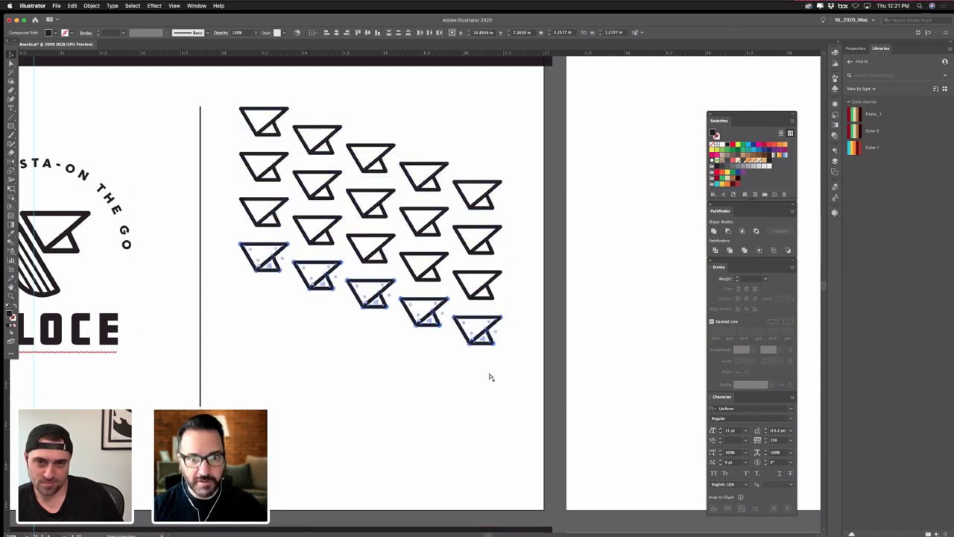
{"action": "left_click", "coordinate": [605, 351]}
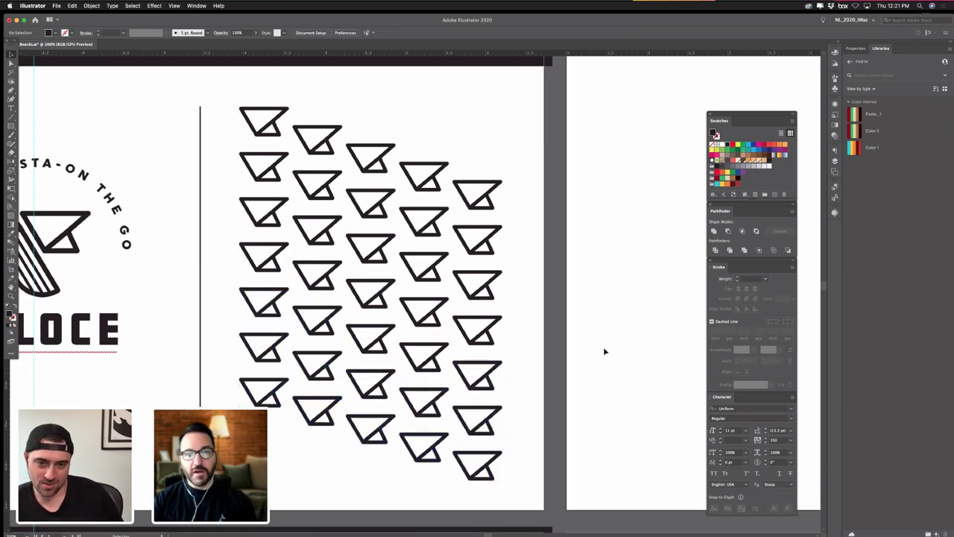
- Shrink the flag grid into the column's upper corner and place two enlarged, overlapping flags beneath it
{"action": "left_click_drag", "start_coordinate": [227, 89], "coordinate": [466, 399]}
{"action": "left_click", "coordinate": [350, 230]}
{"action": "left_click_drag", "start_coordinate": [419, 345], "coordinate": [346, 369]}
{"action": "left_click", "coordinate": [314, 315]}
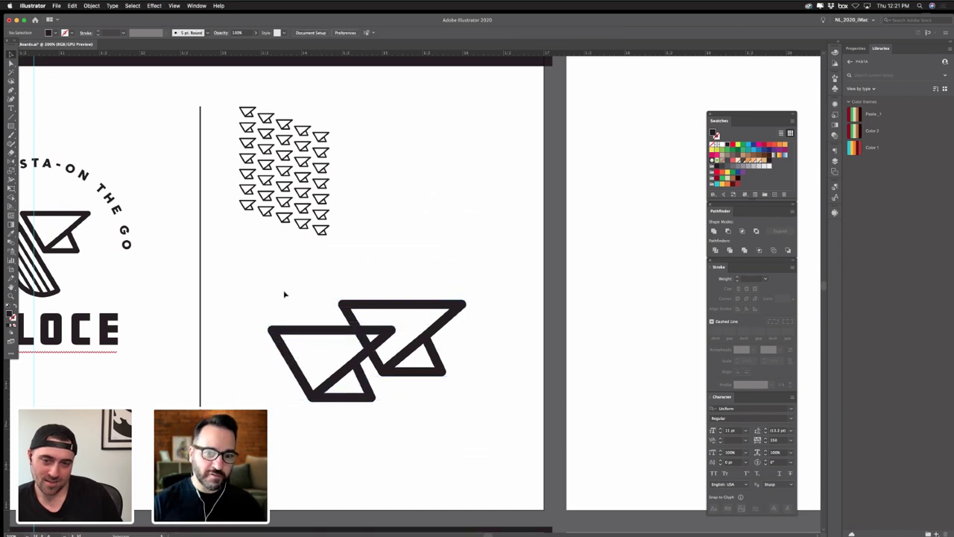
{"action": "left_click_drag", "start_coordinate": [284, 295], "coordinate": [474, 418]}
{"action": "left_click_drag", "start_coordinate": [405, 359], "coordinate": [421, 321]}
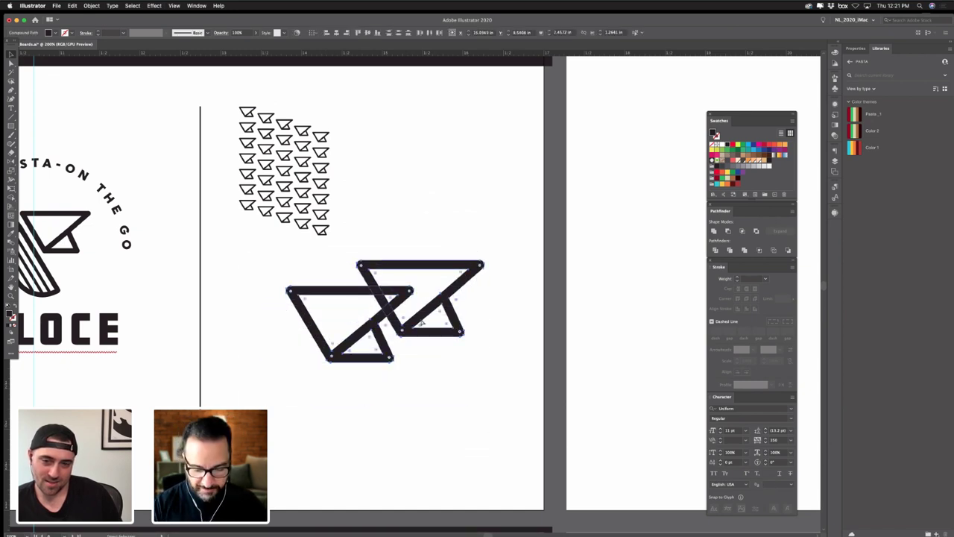
- Replace one of the two large flags with a fresh overlapping copy and repeat it into a diagonal row of six
{"action": "key", "text": "super+minus"}
{"action": "key", "text": "super+minus"}
{"action": "key", "text": "super+minus"}
{"action": "key", "text": "v"}
{"action": "left_click", "coordinate": [418, 318]}
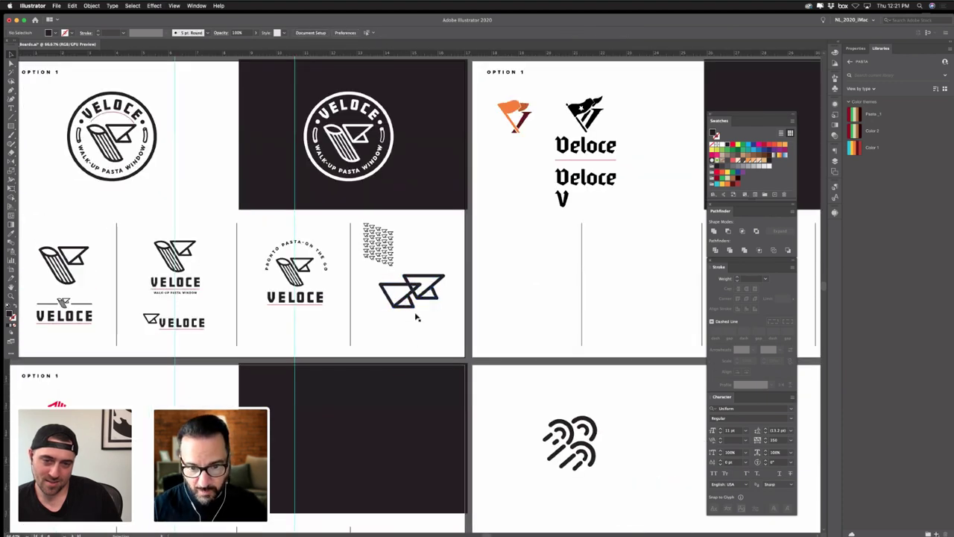
{"action": "left_click", "coordinate": [409, 305]}
{"action": "key", "text": "Delete"}
{"action": "mouse_move", "coordinate": [418, 296]}
{"action": "left_mouse_down"}
{"action": "mouse_move", "coordinate": [388, 303]}
{"action": "mouse_move", "coordinate": [402, 299]}
{"action": "left_mouse_up"}
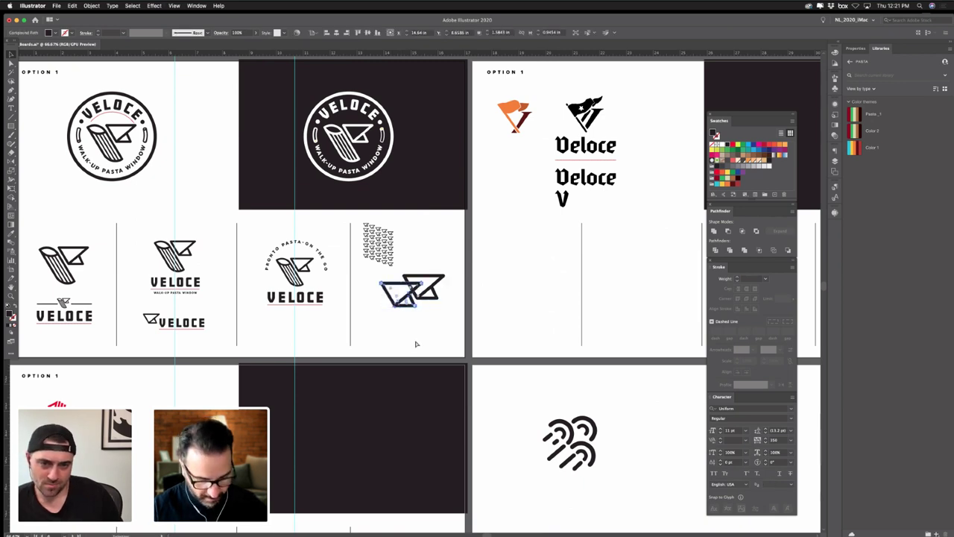
{"action": "key", "text": "super+d"}
{"action": "key", "text": "super+d"}
{"action": "key", "text": "super+d"}
{"action": "key", "text": "super+d"}
{"action": "left_click", "coordinate": [313, 355]}
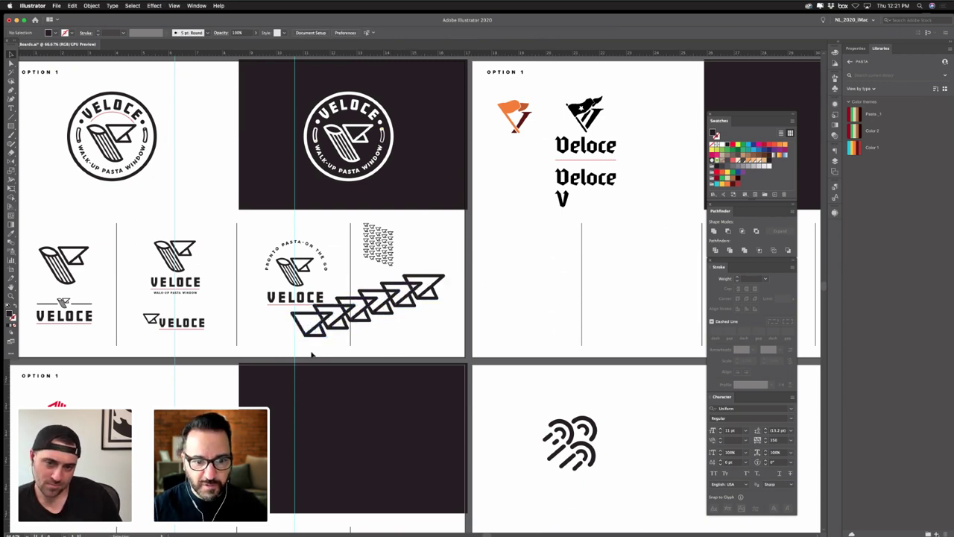
- Build a six-row overlapping pattern from the reduced flag row and scale it to about 2.8 in wide within the fourth column
{"action": "left_click_drag", "start_coordinate": [459, 301], "coordinate": [450, 304]}
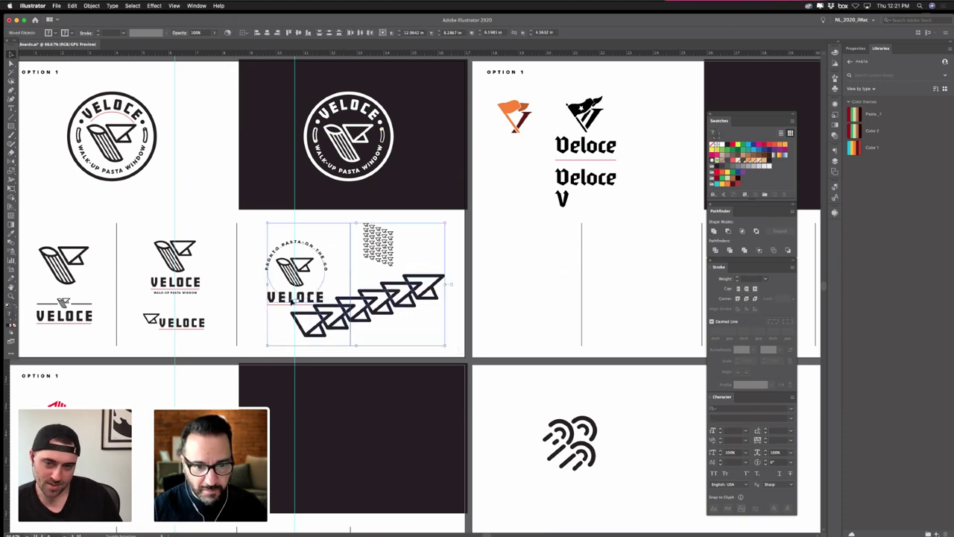
{"action": "left_click", "coordinate": [351, 285], "text": "shift"}
{"action": "left_click_drag", "start_coordinate": [291, 337], "coordinate": [426, 307]}
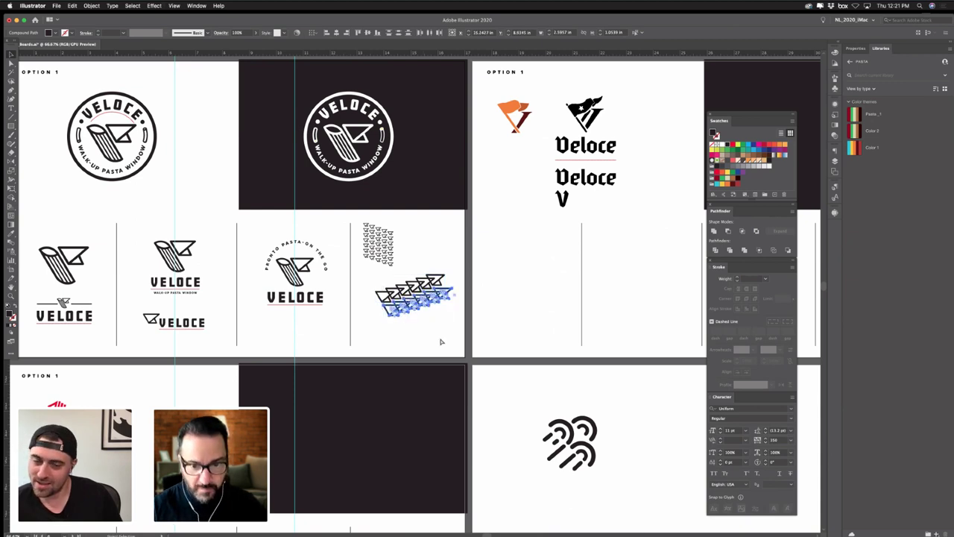
{"action": "key", "text": "super+d"}
{"action": "key", "text": "super+d"}
{"action": "key", "text": "super+d"}
{"action": "key", "text": "super+d"}
{"action": "left_click", "coordinate": [532, 276]}
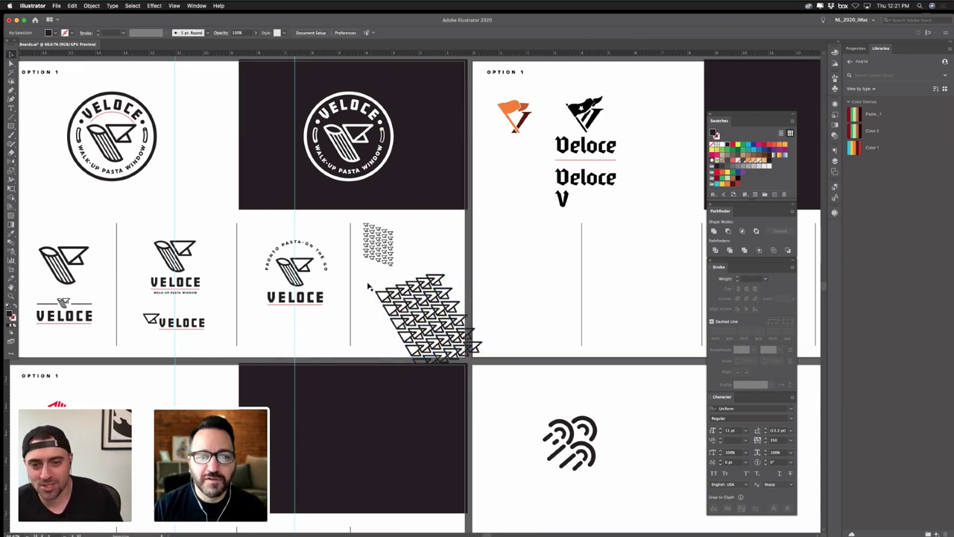
{"action": "left_click_drag", "start_coordinate": [362, 273], "coordinate": [452, 342]}
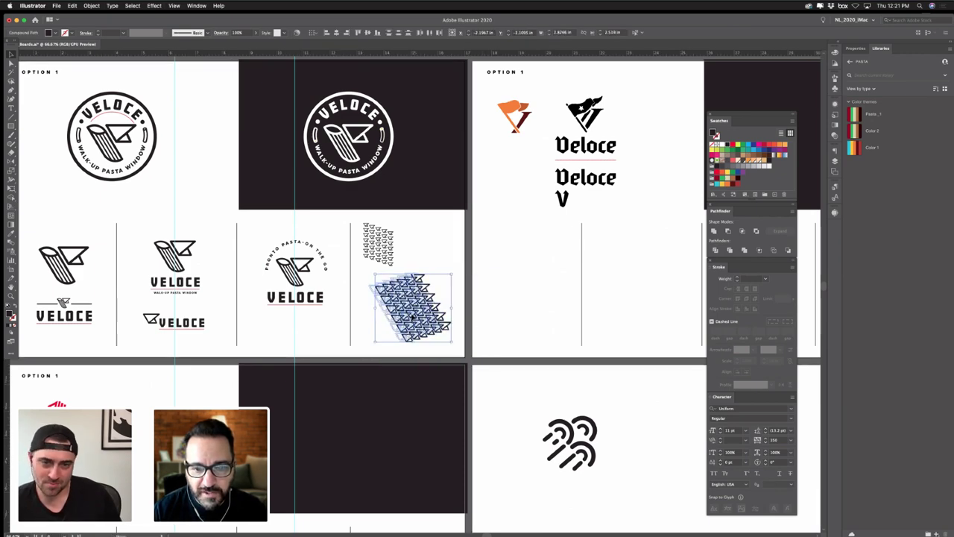
{"action": "left_click", "coordinate": [438, 252]}
- Pull the last flag out of the small grid and enlarge it to about 0.49 in wide in the empty space beside it
{"action": "scroll", "coordinate": [438, 252], "scroll_direction": "up", "scroll_amount": 3}
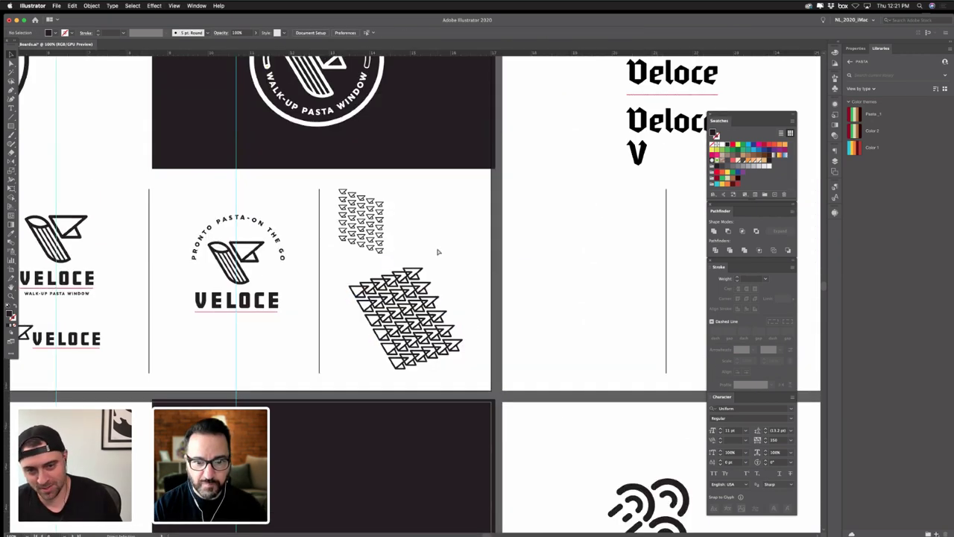
{"action": "left_click_drag", "start_coordinate": [341, 215], "coordinate": [434, 133]}
{"action": "key", "text": "super+z"}
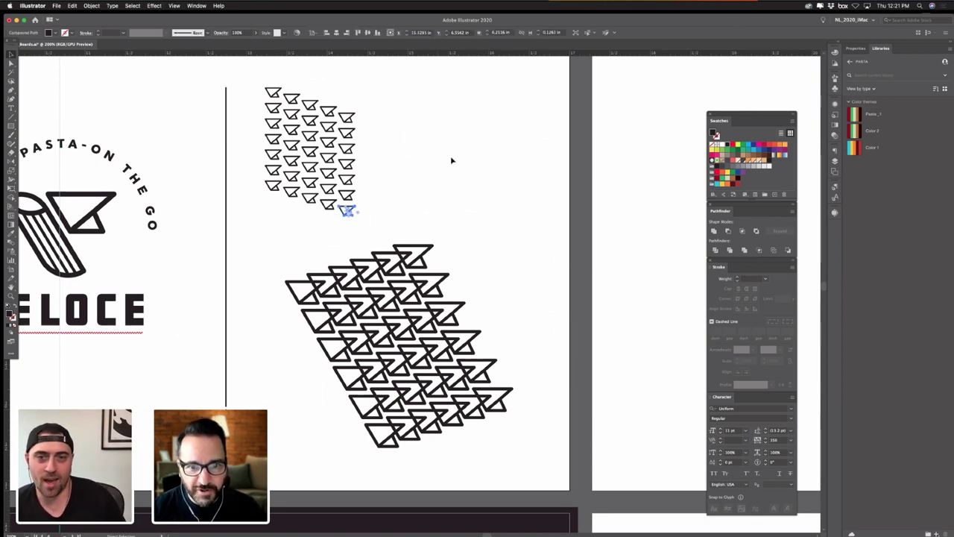
{"action": "left_click", "coordinate": [347, 211]}
{"action": "left_click_drag", "start_coordinate": [347, 215], "coordinate": [478, 181]}
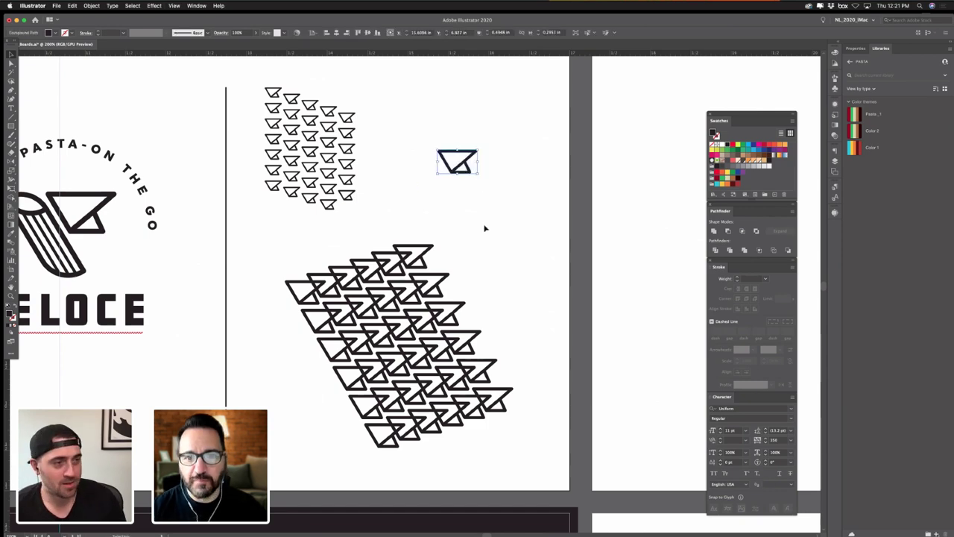
- Select the separate enlarged flag beside the small grid and create a new repeating pattern from it
{"action": "left_click_drag", "start_coordinate": [485, 226], "coordinate": [417, 255]}
{"action": "key", "text": "space"}
{"action": "mouse_move", "coordinate": [521, 203]}
{"action": "left_mouse_down"}
{"action": "mouse_move", "coordinate": [494, 222]}
{"action": "mouse_move", "coordinate": [537, 214]}
{"action": "mouse_move", "coordinate": [511, 211]}
{"action": "left_mouse_up"}
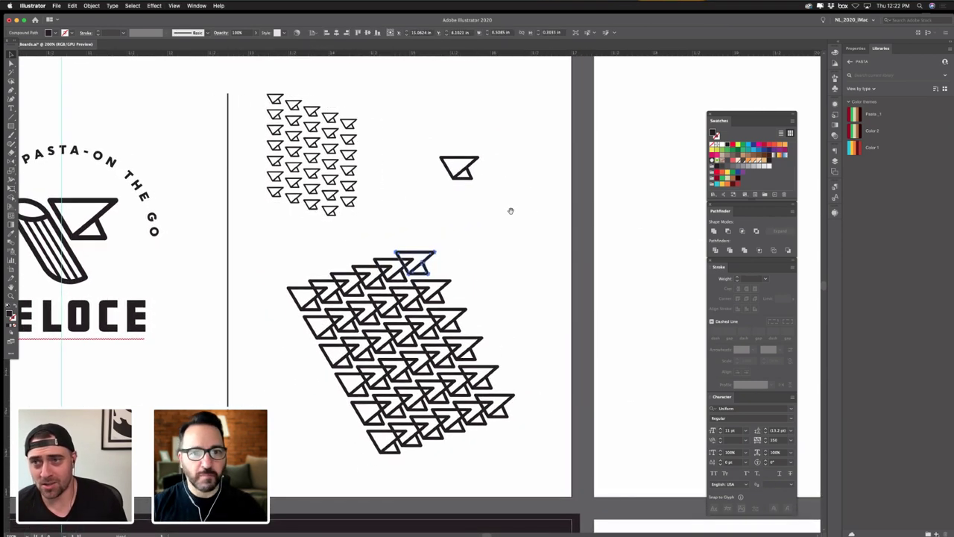
{"action": "left_click_drag", "start_coordinate": [449, 142], "coordinate": [483, 203]}
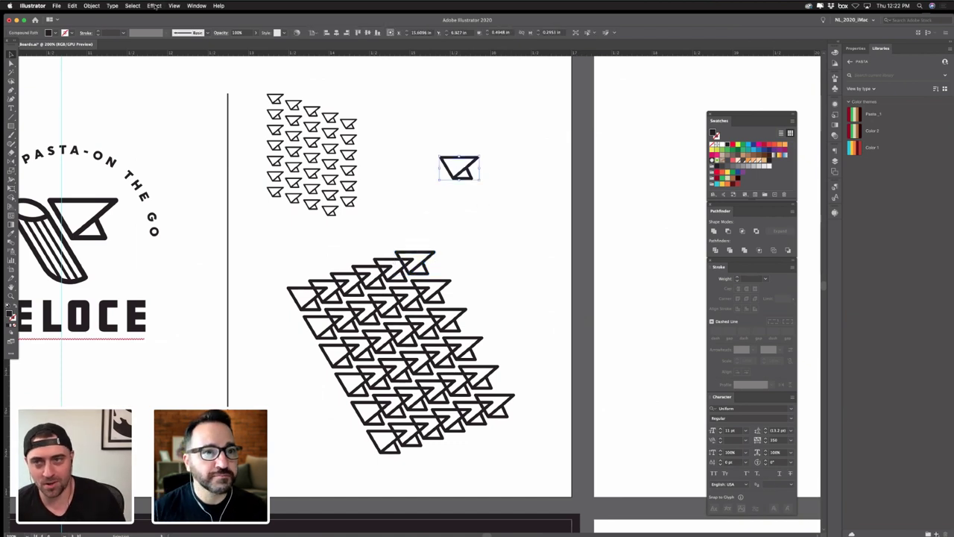
{"action": "left_click", "coordinate": [91, 6]}
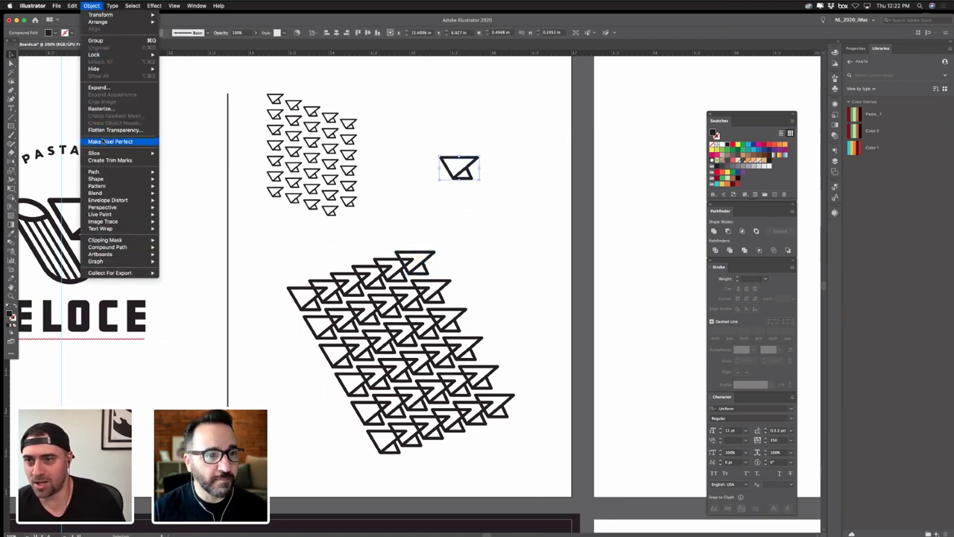
{"action": "mouse_move", "coordinate": [97, 185]}
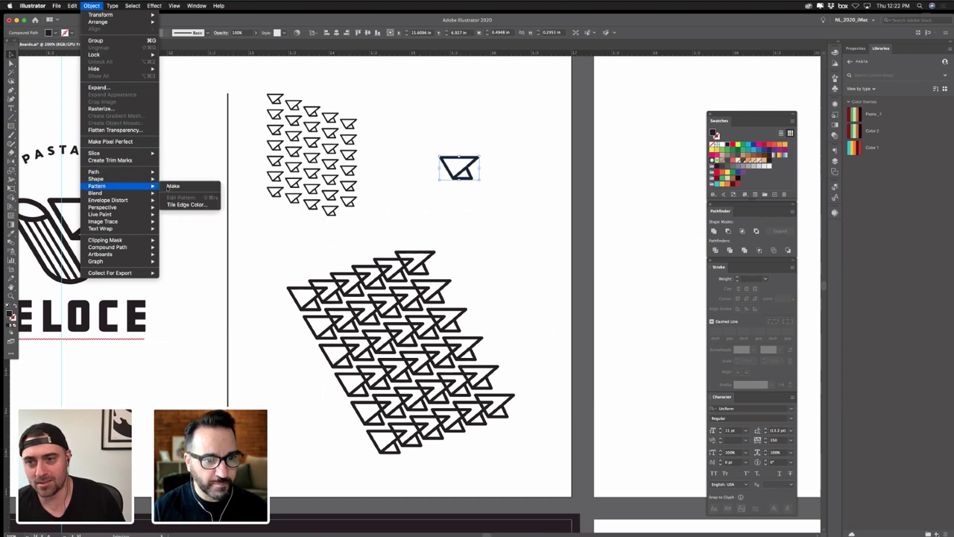
{"action": "left_click", "coordinate": [170, 187]}
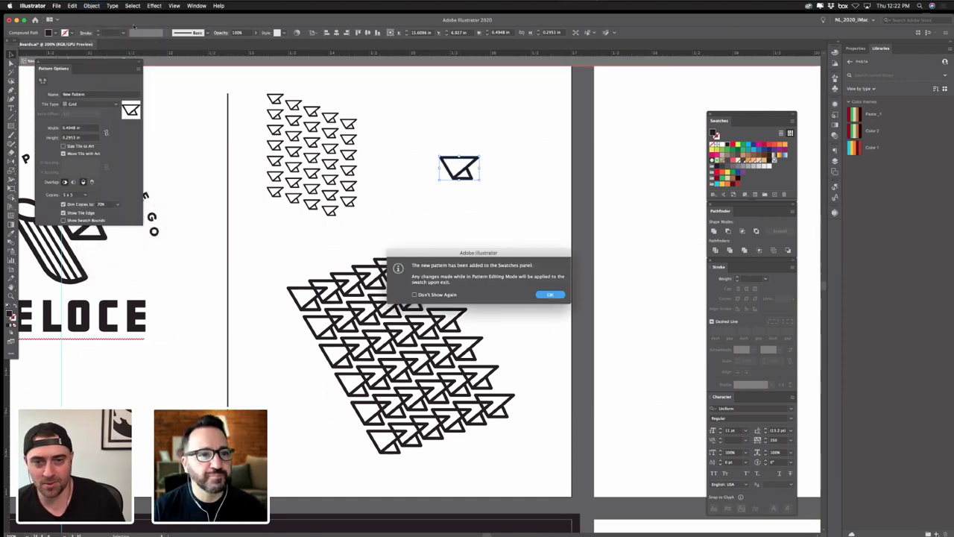
{"action": "left_click", "coordinate": [549, 294]}
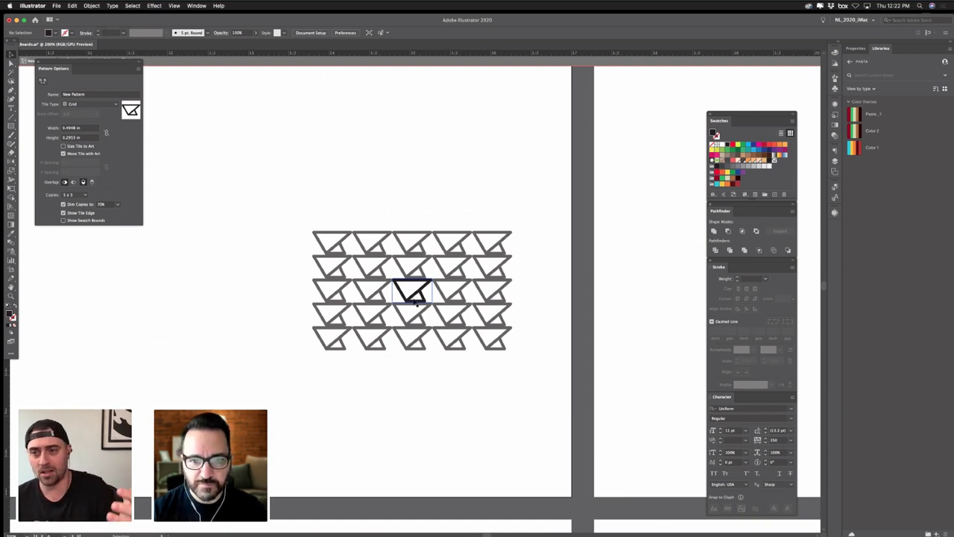
- Shift the flag and its tile up and to the left, and set the tile size to 0.6 in wide by 0.6 in high
{"action": "left_click_drag", "start_coordinate": [413, 300], "coordinate": [386, 261]}
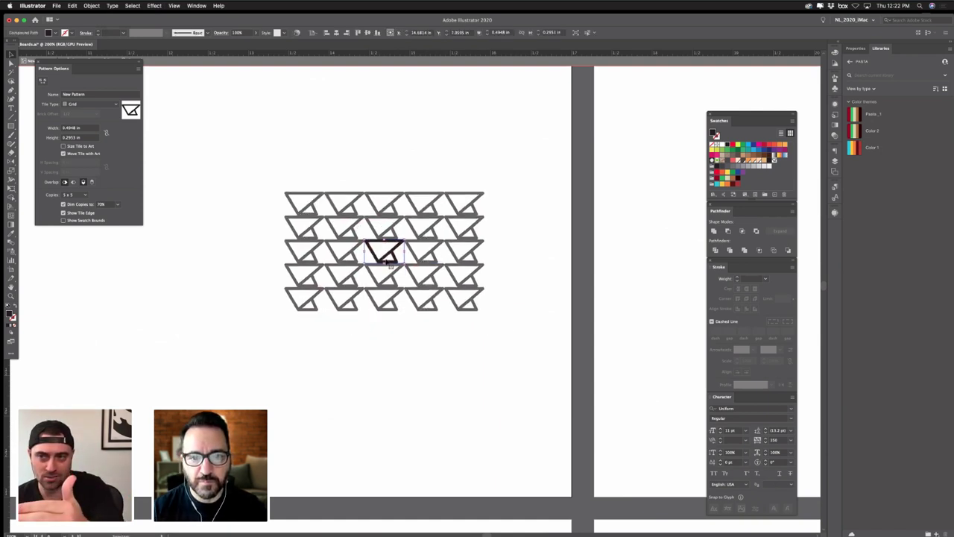
{"action": "left_click", "coordinate": [85, 128]}
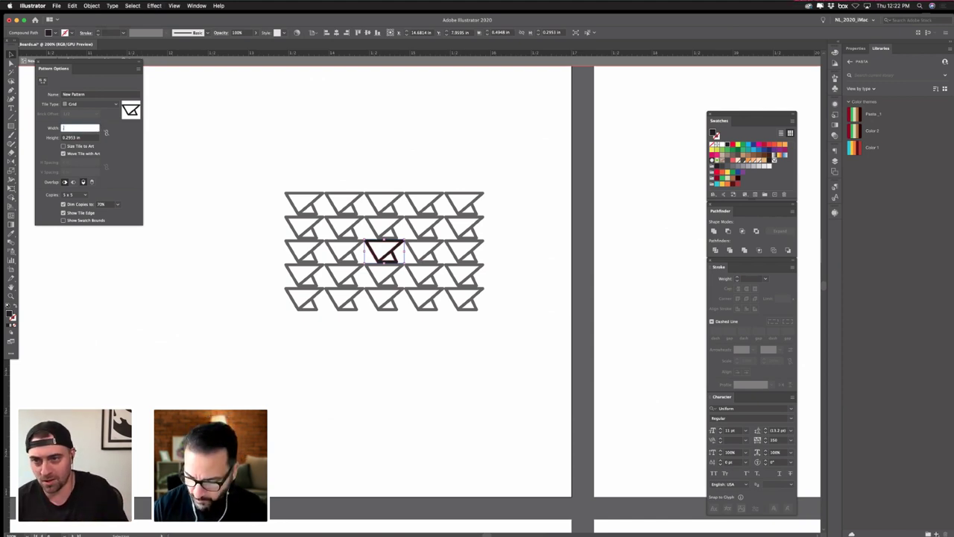
{"action": "type", "text": ".6"}
{"action": "key", "text": "Tab"}
{"action": "type", "text": ".3"}
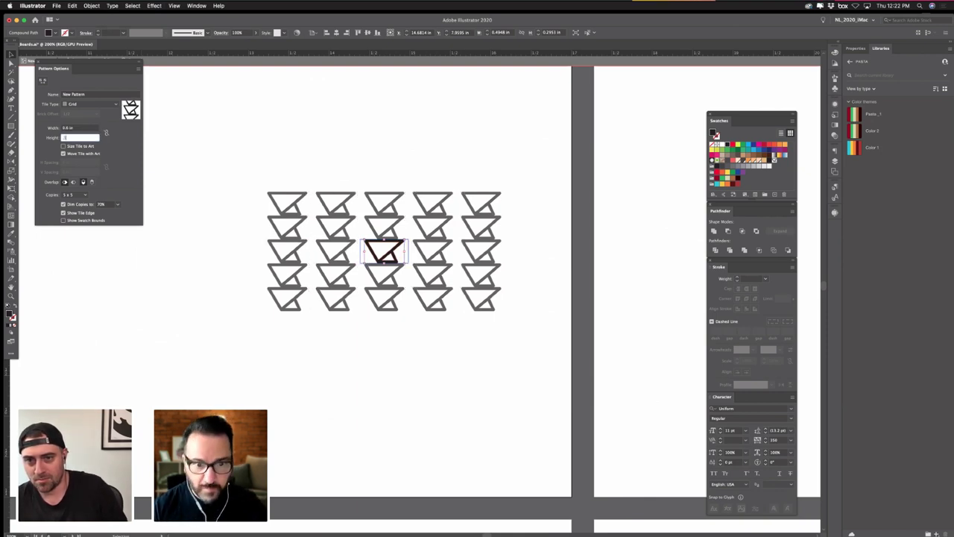
{"action": "key", "text": "Return"}
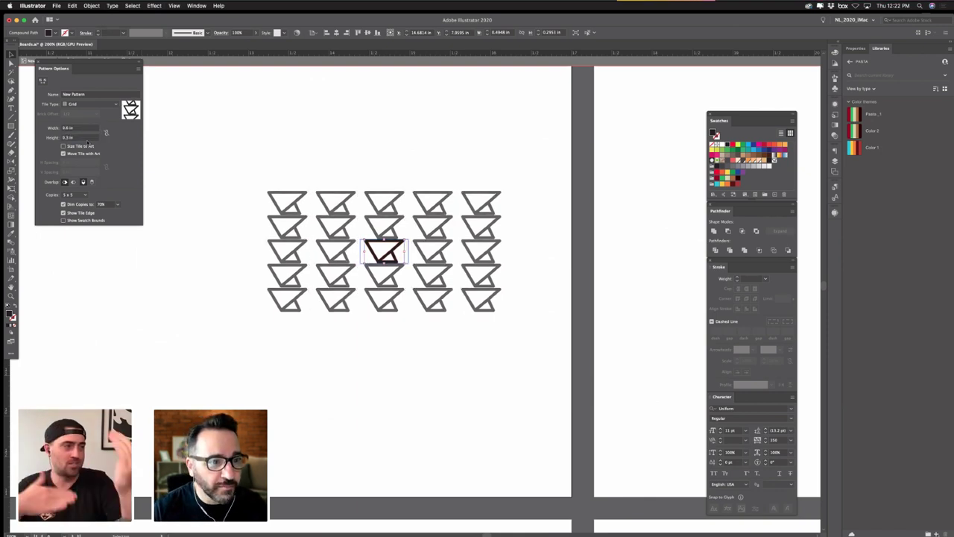
{"action": "left_click", "coordinate": [87, 140]}
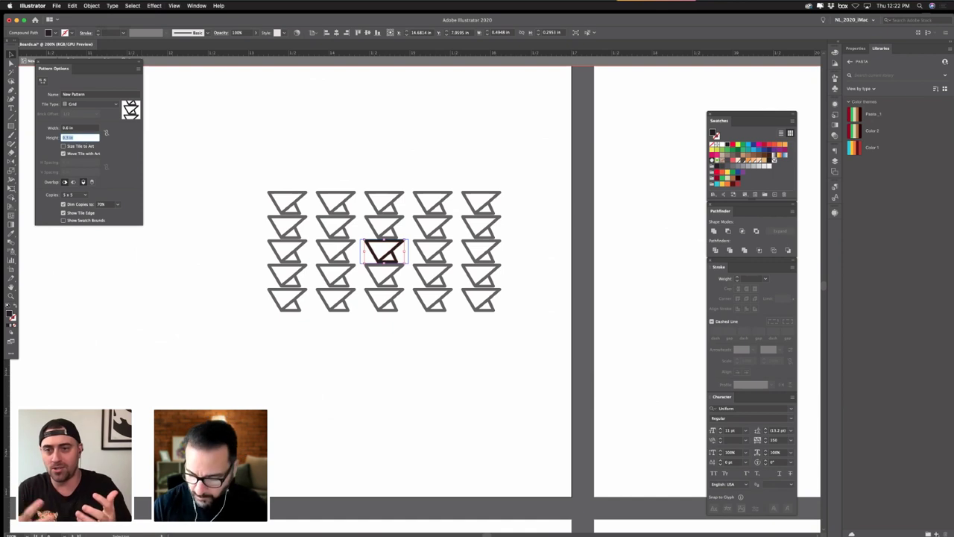
{"action": "type", "text": ".6"}
{"action": "key", "text": "Tab"}
{"action": "left_click", "coordinate": [223, 277]}
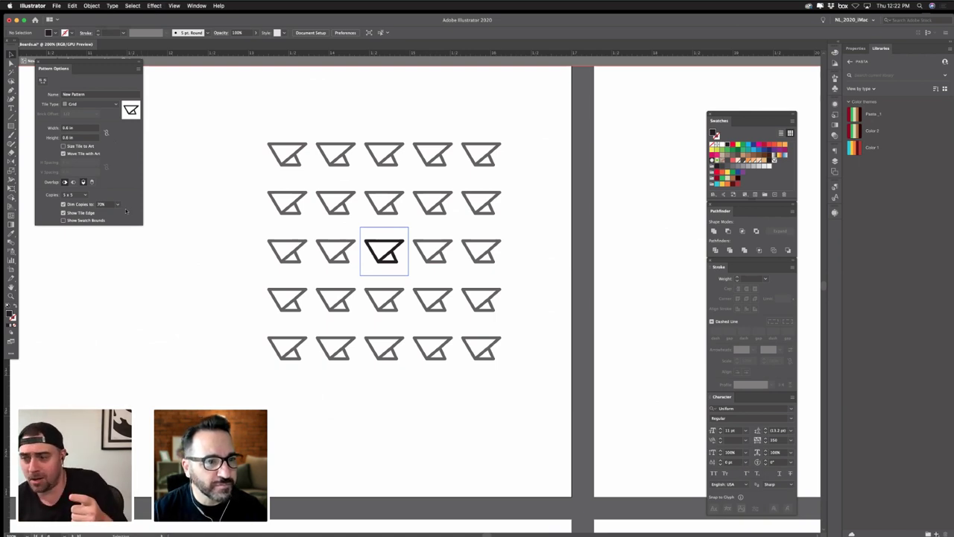
- Try the Brick by Row, Brick by Column and Hex by Row tile types, settling on Hex by Column for the flag pattern
{"action": "left_click", "coordinate": [74, 104]}
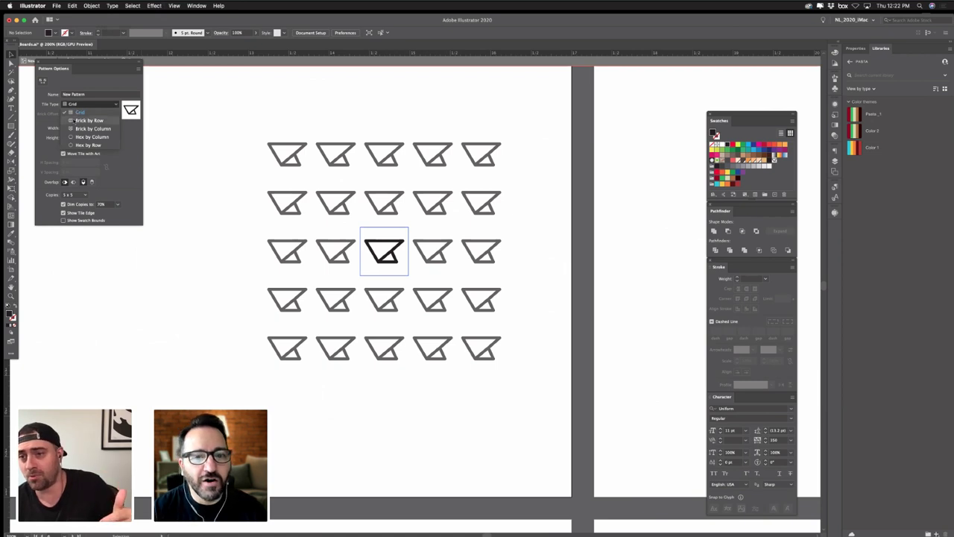
{"action": "left_click", "coordinate": [72, 120]}
{"action": "left_click", "coordinate": [81, 104]}
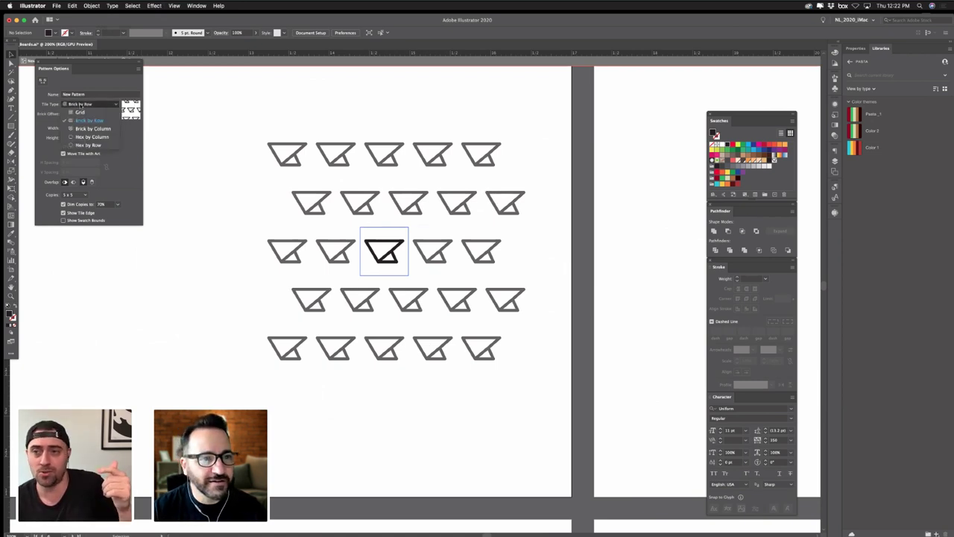
{"action": "left_click", "coordinate": [85, 130]}
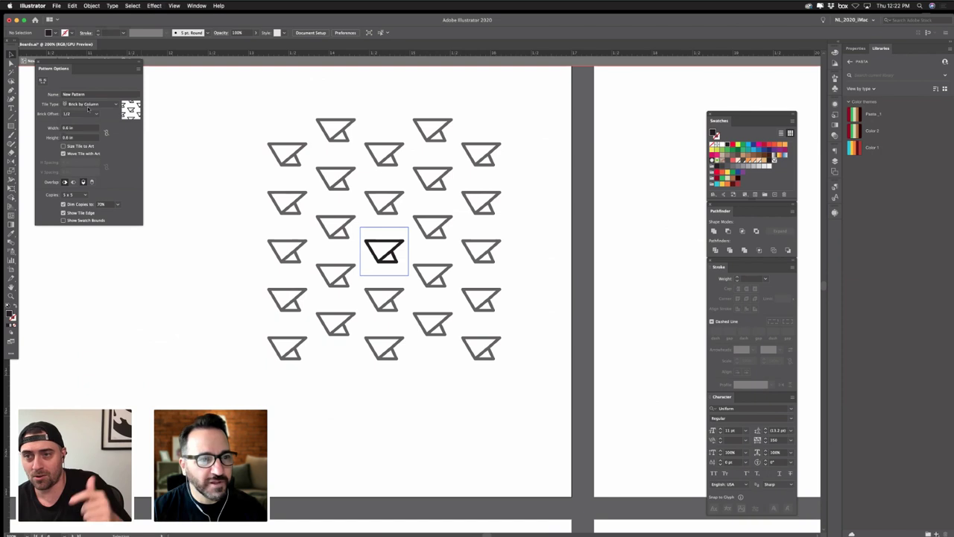
{"action": "left_click", "coordinate": [88, 105]}
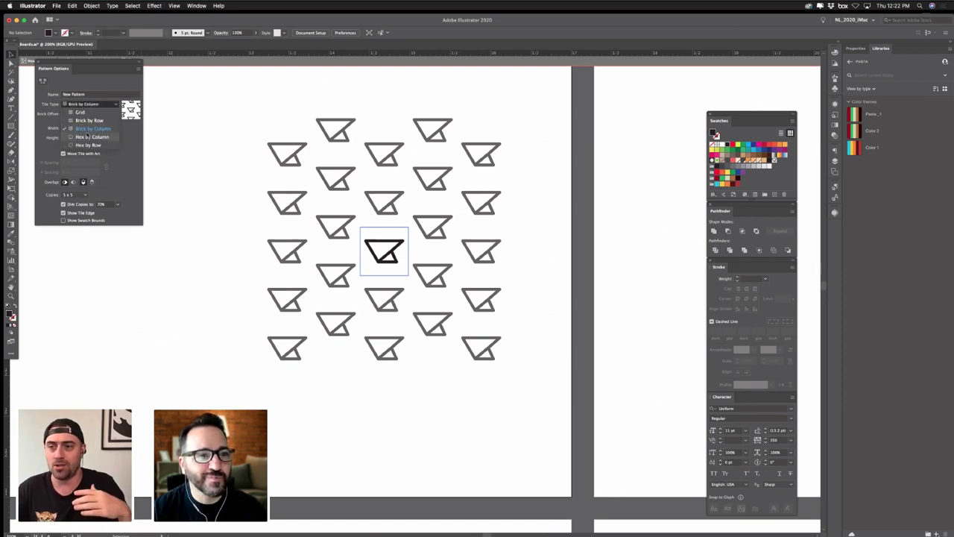
{"action": "left_click", "coordinate": [88, 137]}
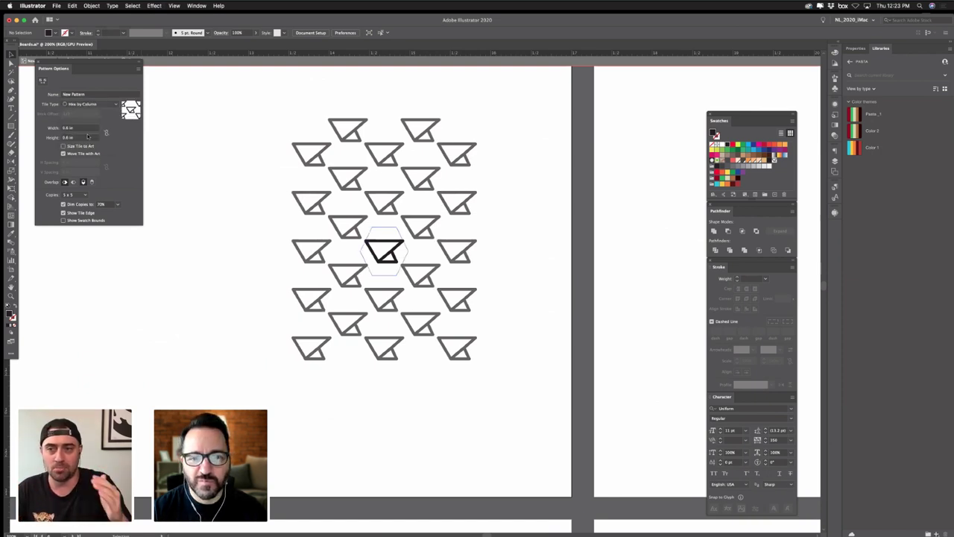
{"action": "left_click", "coordinate": [86, 106]}
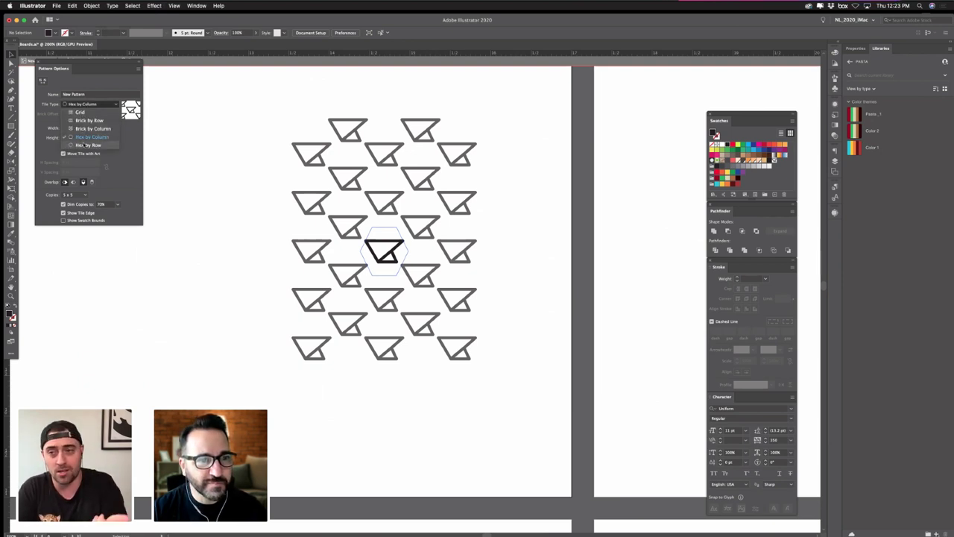
{"action": "left_click", "coordinate": [83, 145]}
{"action": "left_click", "coordinate": [86, 104]}
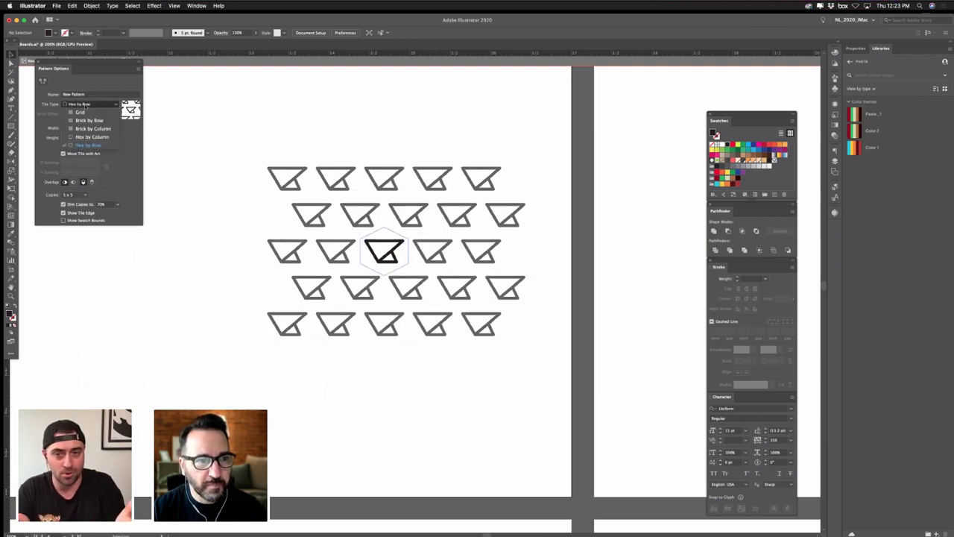
{"action": "left_click", "coordinate": [82, 137]}
{"action": "left_click", "coordinate": [82, 137]}
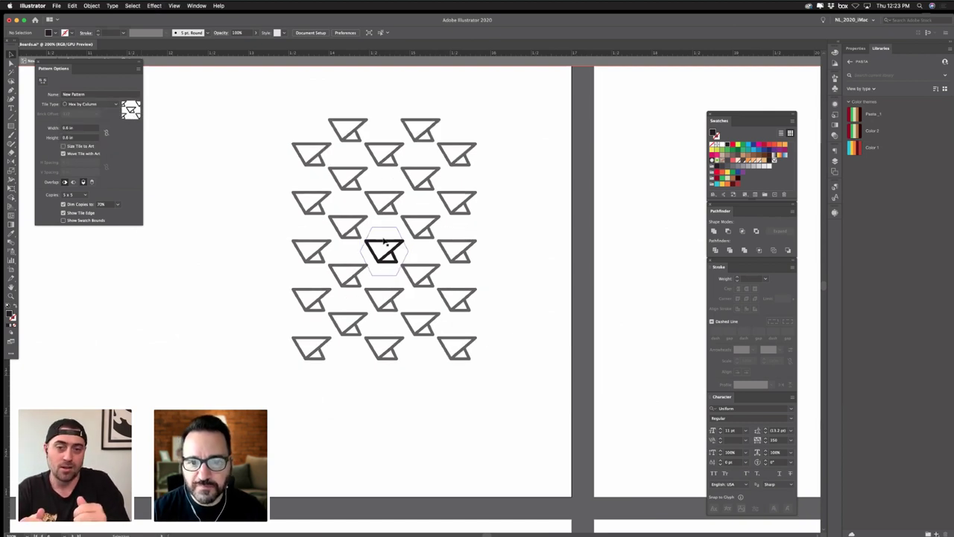
- Stop the tile from moving with the art and shrink the flag in the hexagonal tile to about 0.25 in wide
{"action": "left_click_drag", "start_coordinate": [389, 257], "coordinate": [367, 262]}
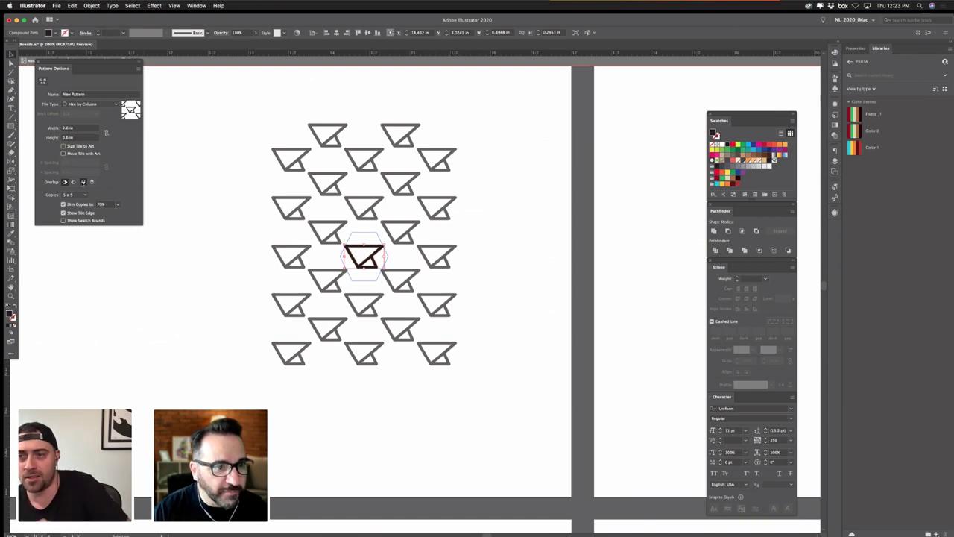
{"action": "left_click", "coordinate": [184, 282]}
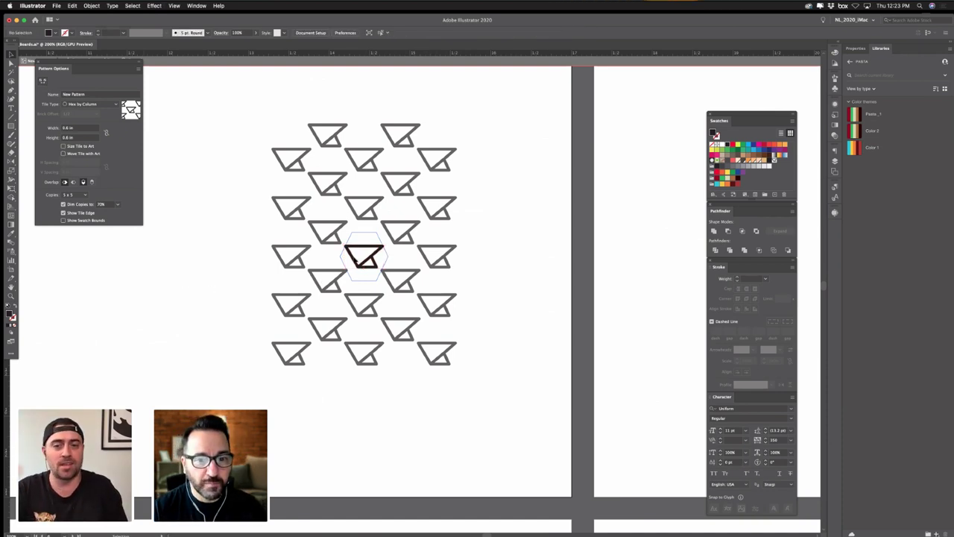
{"action": "left_click", "coordinate": [378, 258]}
{"action": "left_click_drag", "start_coordinate": [383, 268], "coordinate": [524, 435]}
{"action": "left_click", "coordinate": [367, 248]}
{"action": "key", "text": "super+z"}
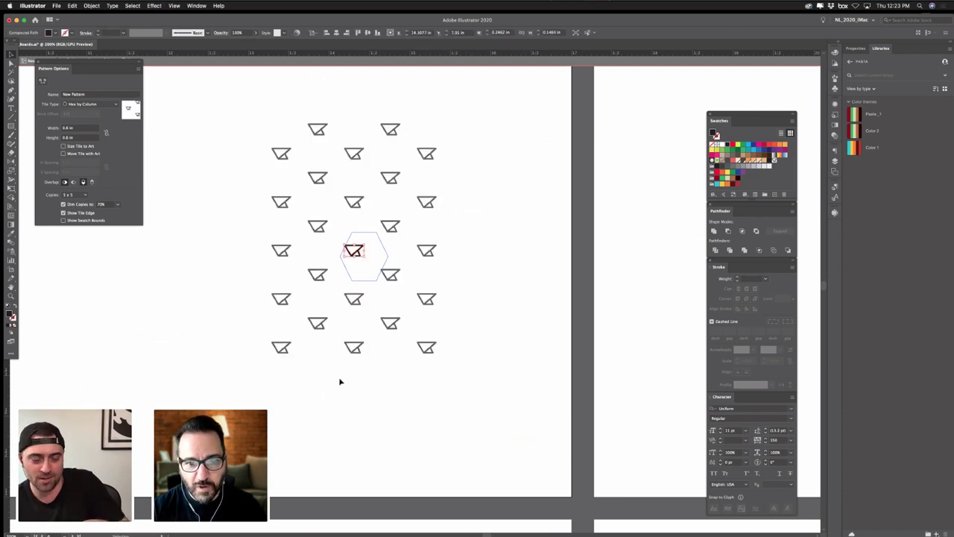
{"action": "left_click", "coordinate": [338, 381]}
- Move the small flag up and to the left, just outside the hexagonal tile, to shift the repeat
{"action": "left_click_drag", "start_coordinate": [358, 252], "coordinate": [437, 342]}
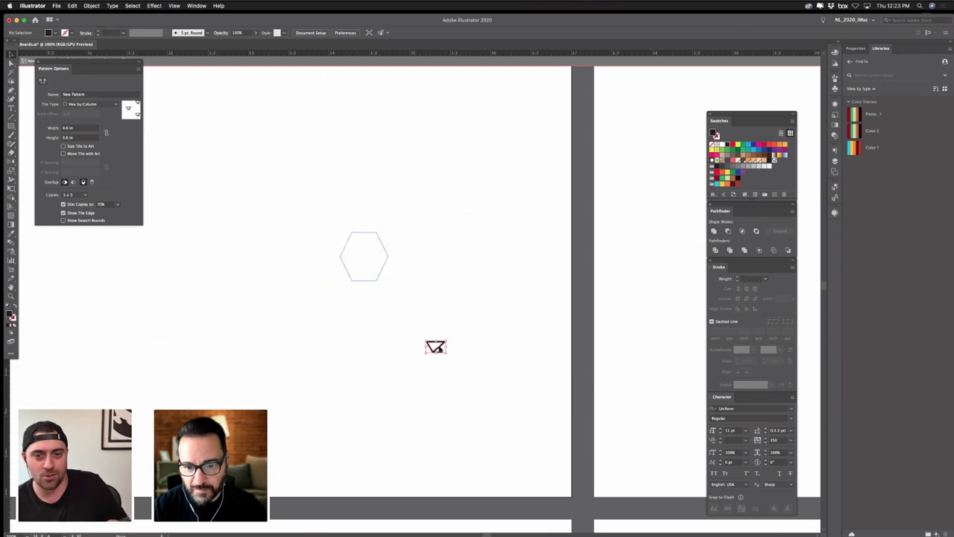
{"action": "key", "text": "super+z"}
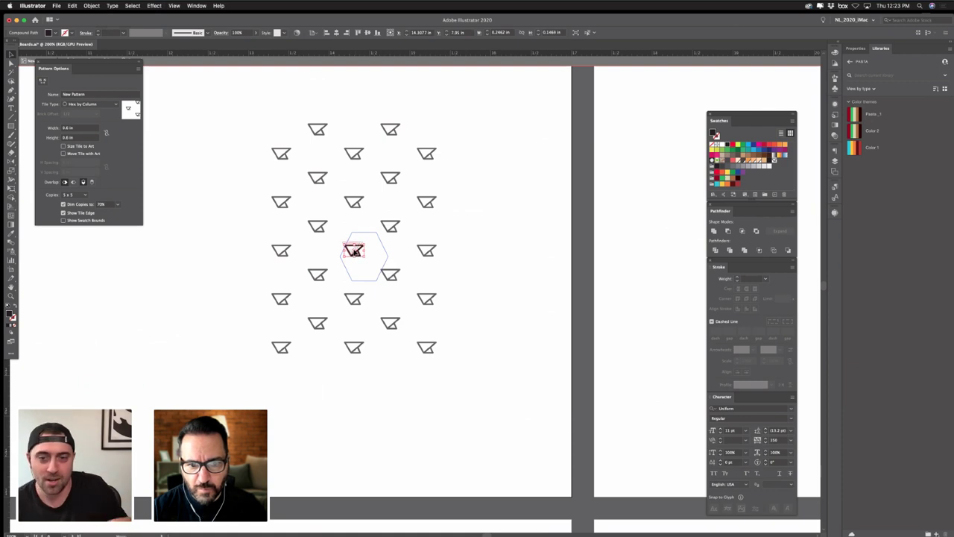
{"action": "left_click_drag", "start_coordinate": [354, 252], "coordinate": [333, 230]}
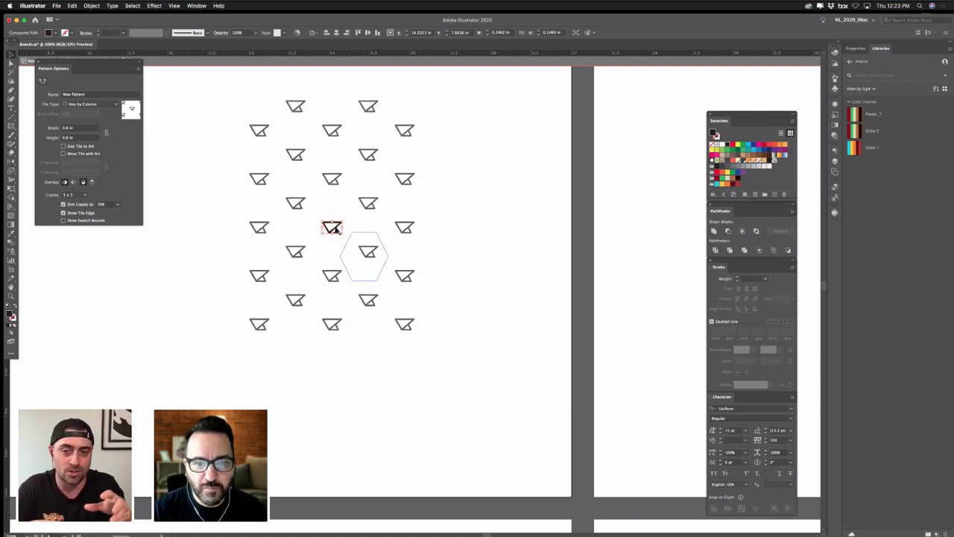
{"action": "mouse_move", "coordinate": [332, 228]}
{"action": "left_mouse_down"}
{"action": "mouse_move", "coordinate": [310, 208]}
{"action": "mouse_move", "coordinate": [340, 237]}
{"action": "left_mouse_up"}
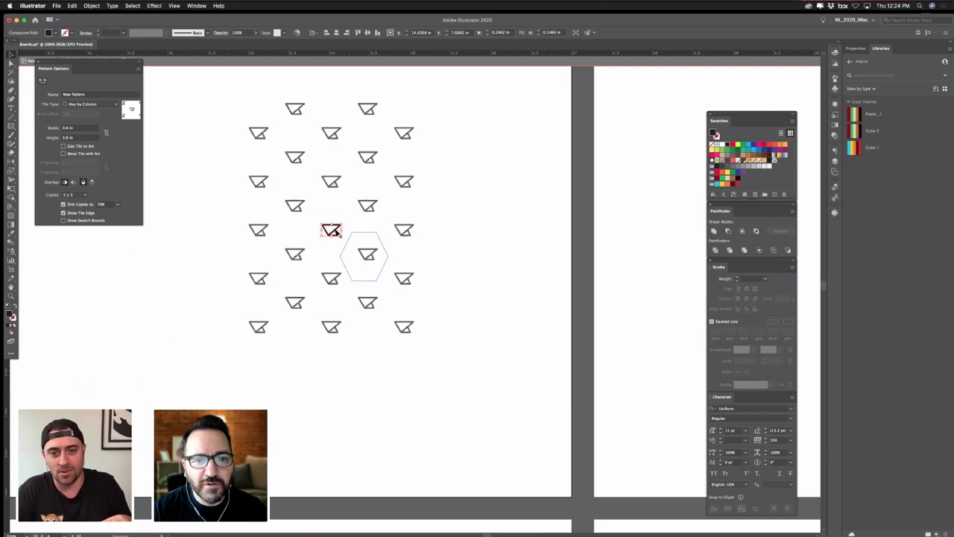
{"action": "left_click", "coordinate": [480, 241]}
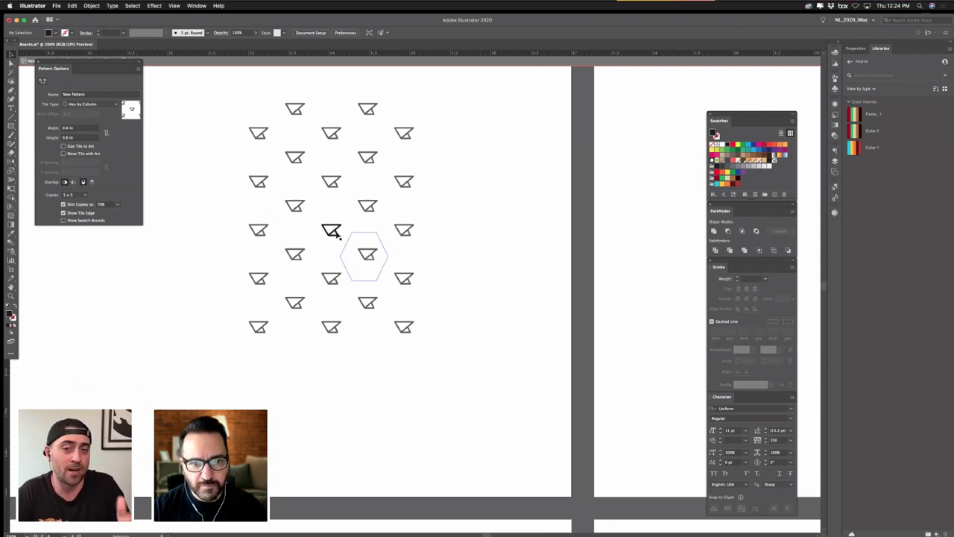
{"action": "left_click_drag", "start_coordinate": [337, 232], "coordinate": [558, 232]}
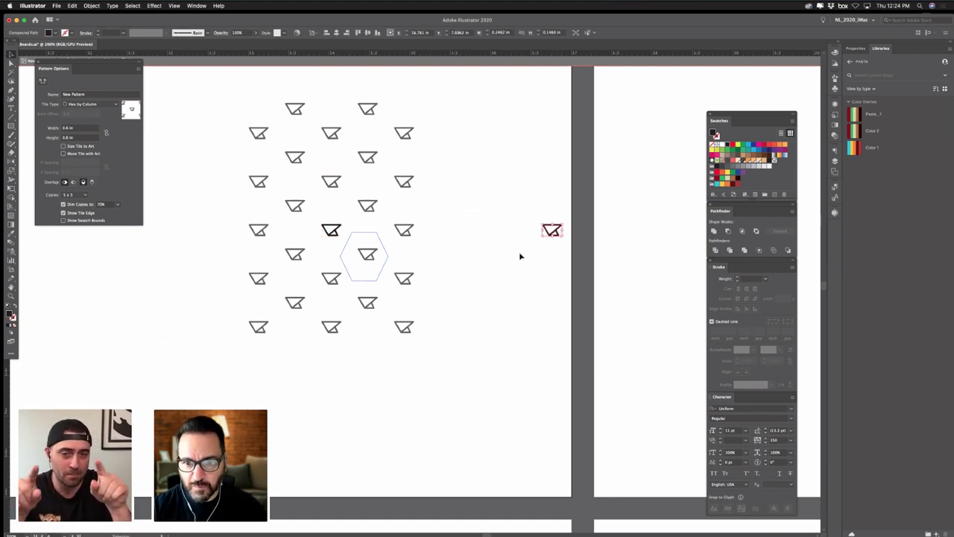
{"action": "key", "text": "super+z"}
{"action": "left_click", "coordinate": [432, 267]}
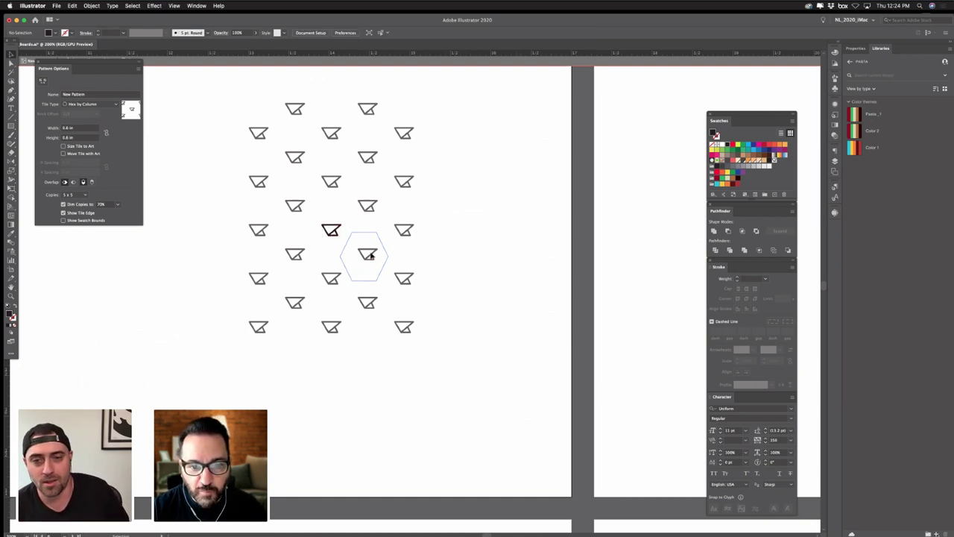
- Duplicate the small flag and place the copy inside the hexagonal tile, overlapping the repeated flag there
{"action": "left_click_drag", "start_coordinate": [334, 236], "coordinate": [350, 246]}
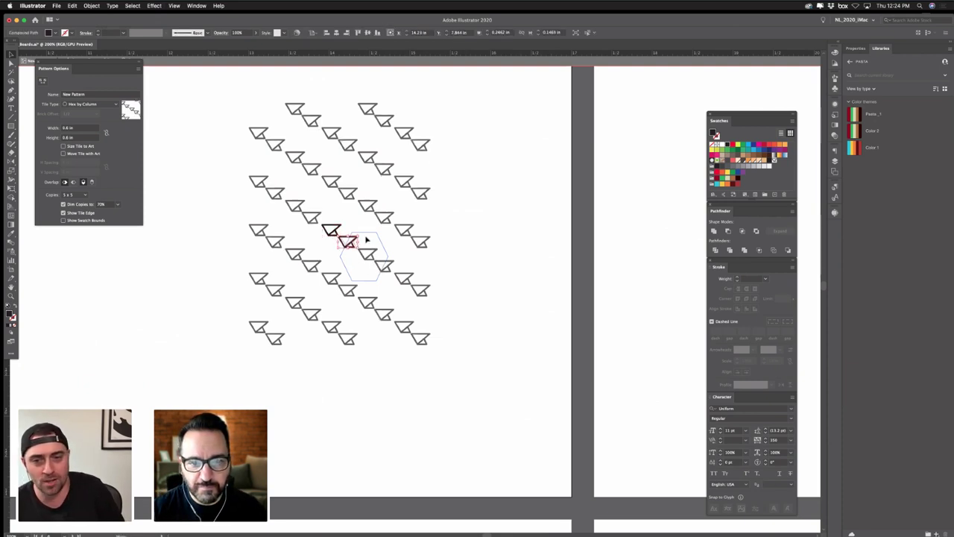
{"action": "mouse_move", "coordinate": [356, 243]}
{"action": "left_mouse_down"}
{"action": "mouse_move", "coordinate": [380, 240]}
{"action": "mouse_move", "coordinate": [361, 258]}
{"action": "left_mouse_up"}
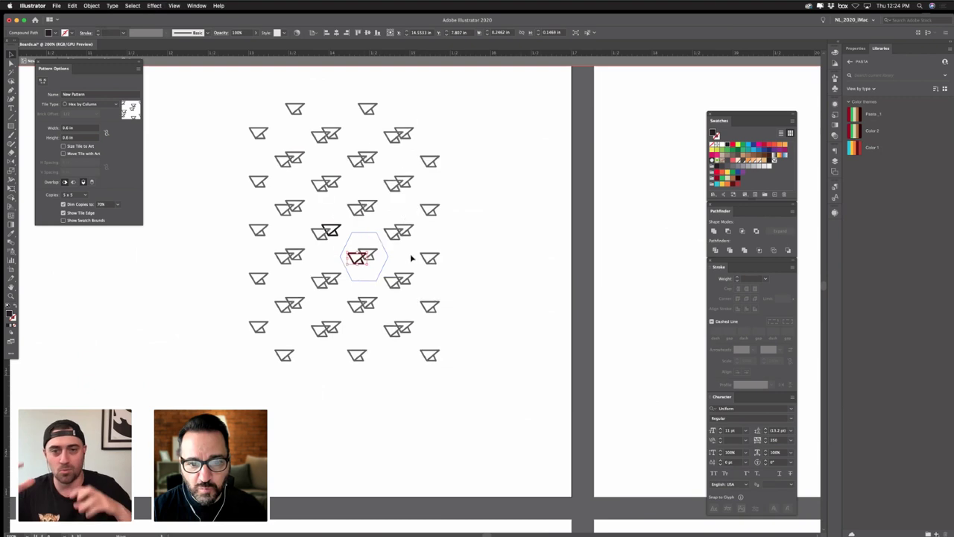
{"action": "left_click", "coordinate": [522, 261]}
- Try the Brick by Column tile type on the two-flag pattern, and switch it to Brick by Row
{"action": "left_click", "coordinate": [93, 103]}
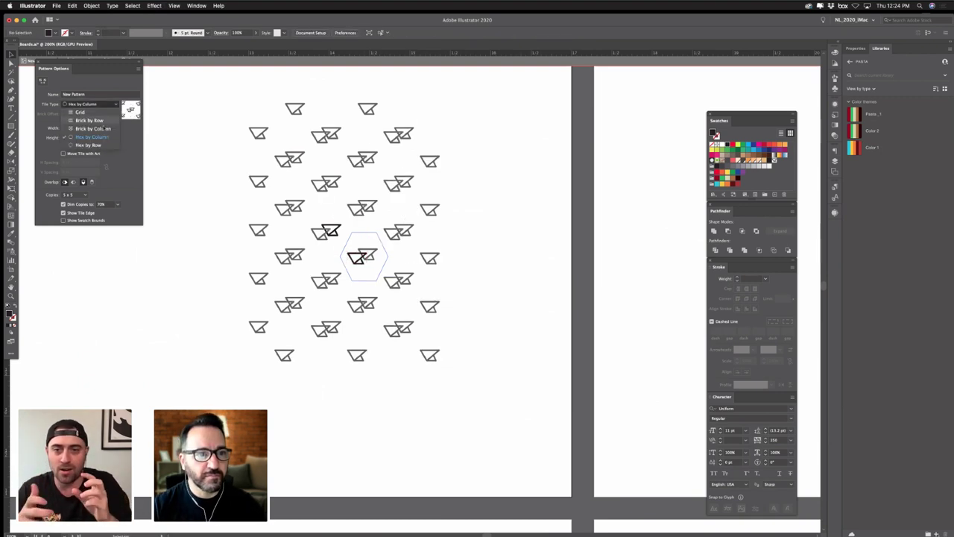
{"action": "left_click", "coordinate": [106, 128]}
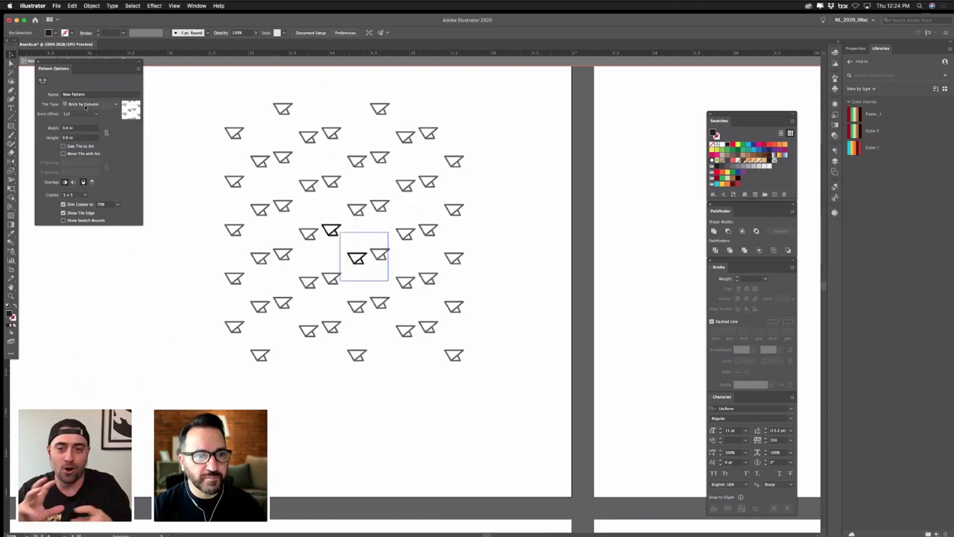
{"action": "left_click", "coordinate": [93, 104]}
{"action": "left_click", "coordinate": [89, 120]}
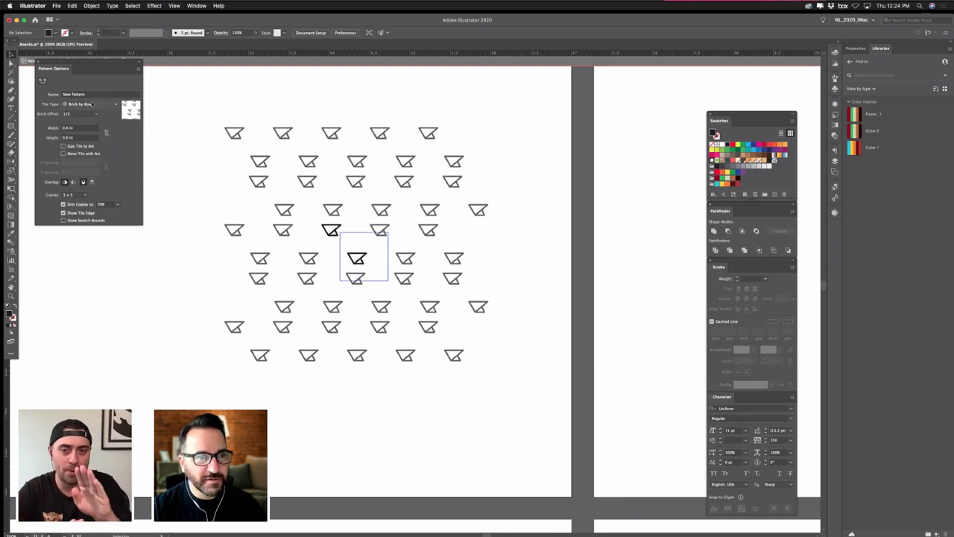
- Try the Hex by Row tile type on the two-flag pattern, and switch it to Grid
{"action": "left_click", "coordinate": [93, 105]}
{"action": "left_click", "coordinate": [88, 145]}
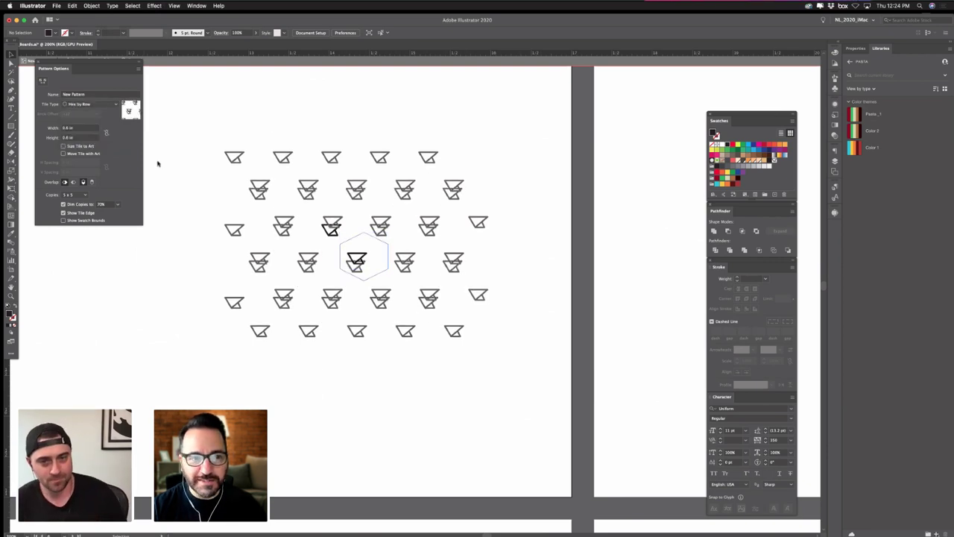
{"action": "left_click", "coordinate": [88, 104]}
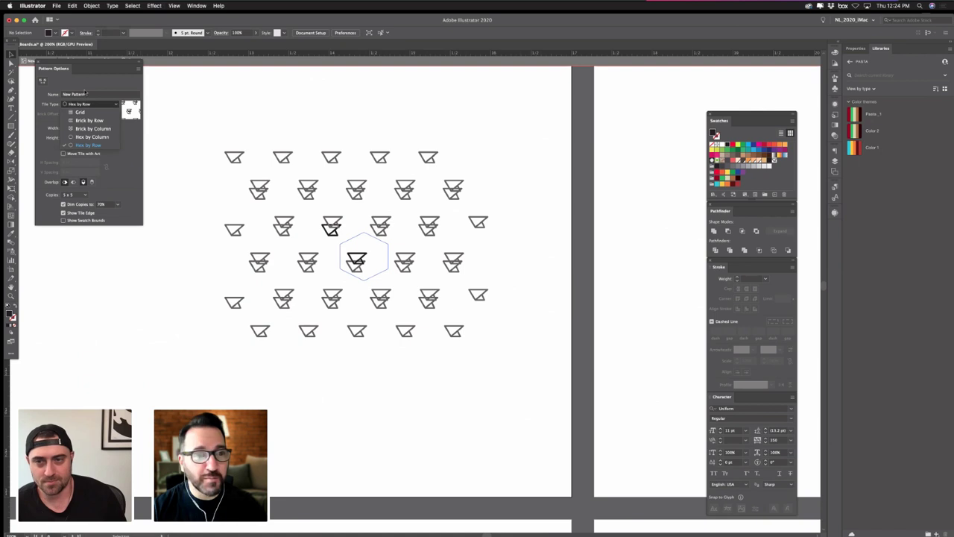
{"action": "left_click", "coordinate": [80, 112]}
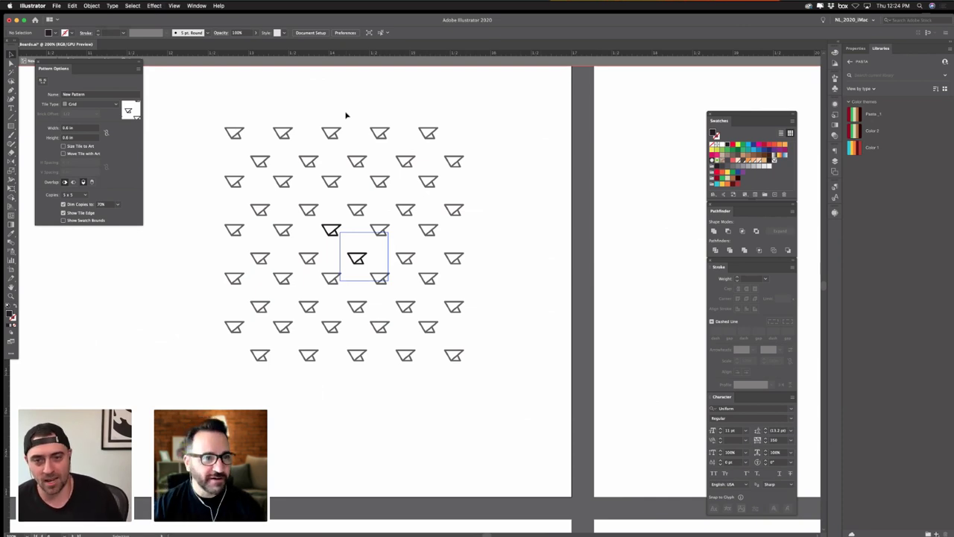
- Name the pattern Flag 1 and finish editing it, returning to the artboards
{"action": "left_click", "coordinate": [86, 94]}
{"action": "double_click", "coordinate": [86, 94]}
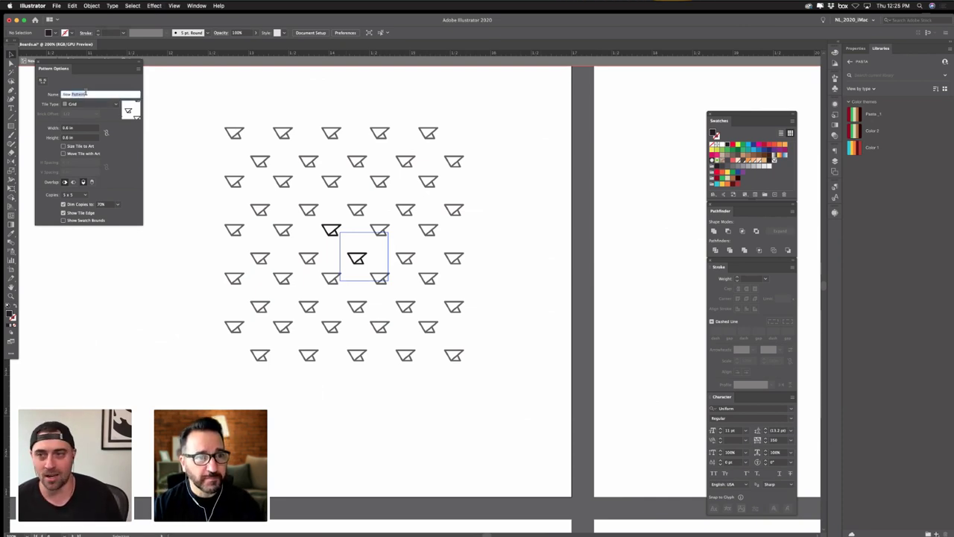
{"action": "key", "text": "BackSpace"}
{"action": "key", "text": "BackSpace"}
{"action": "key", "text": "BackSpace"}
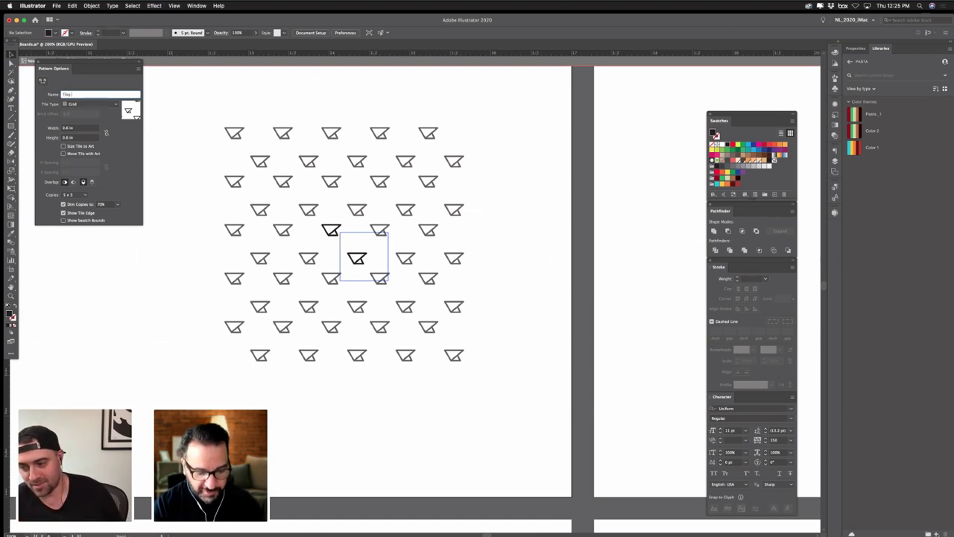
{"action": "key", "text": "Return"}
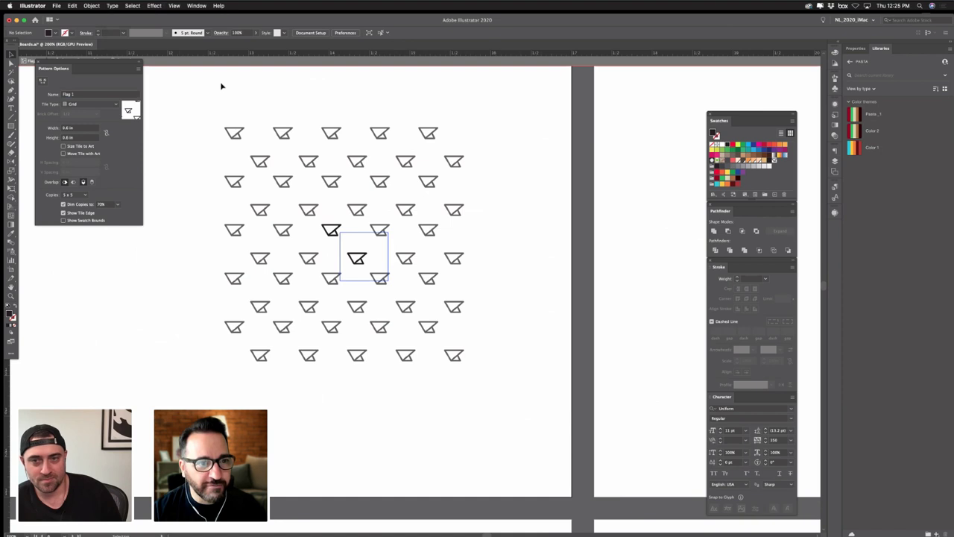
{"action": "left_click", "coordinate": [356, 57]}
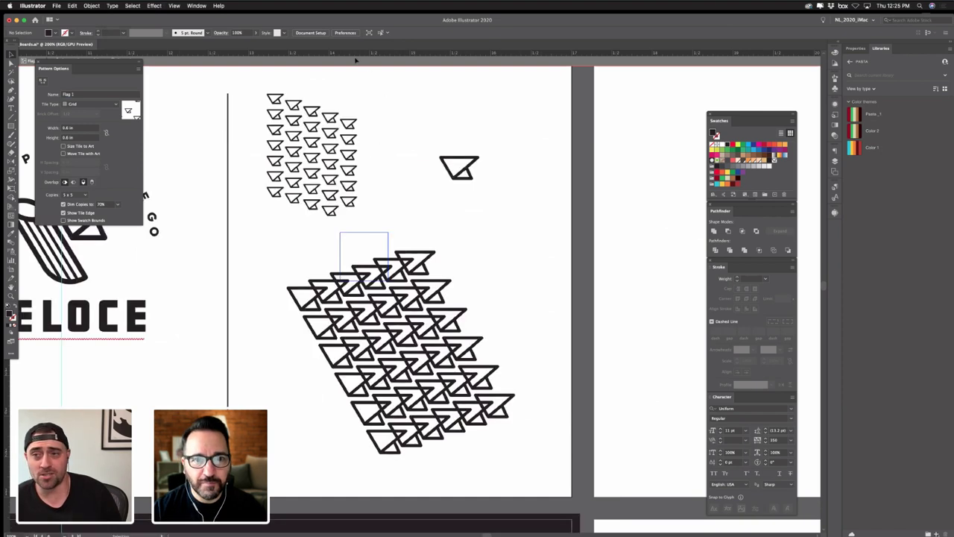
- Draw a rectangle about 1.88 by 2.18 in beside the single flag and fill it with the new flag pattern swatch
{"action": "left_click", "coordinate": [11, 126]}
{"action": "left_click_drag", "start_coordinate": [494, 138], "coordinate": [647, 313]}
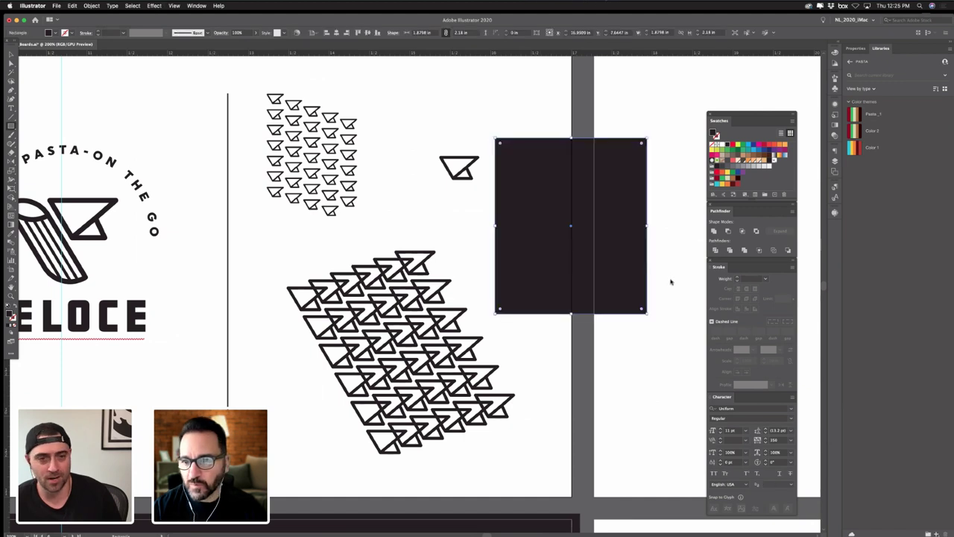
{"action": "left_click", "coordinate": [775, 160]}
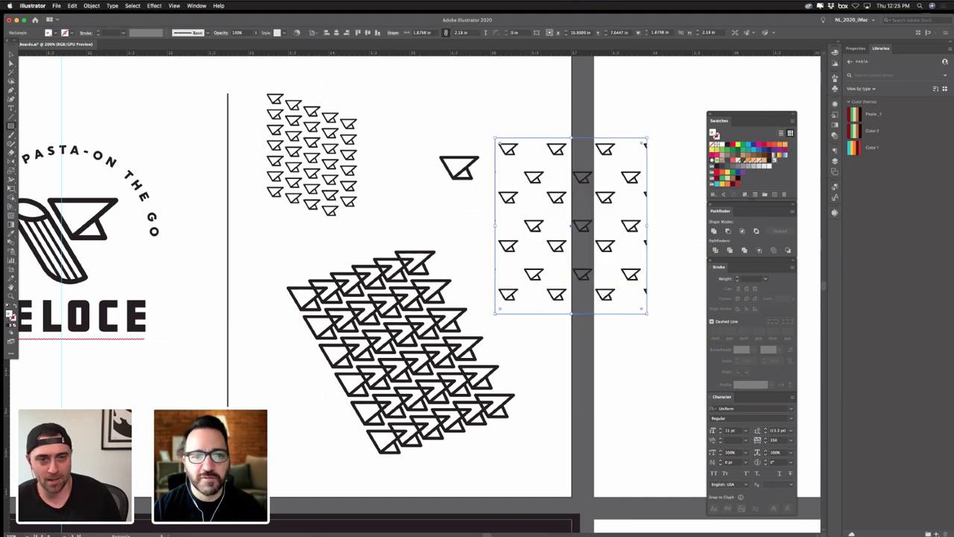
{"action": "key", "text": "v"}
{"action": "left_click", "coordinate": [478, 107]}
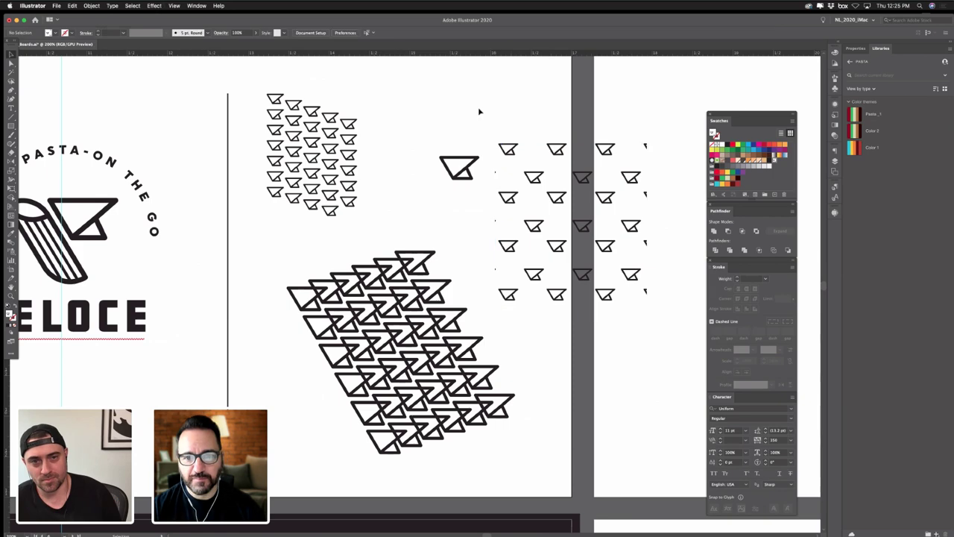
- Save the document with the new flag pattern fill
{"action": "key", "text": "super+minus"}
{"action": "key", "text": "super+minus"}
{"action": "key", "text": "super+minus"}
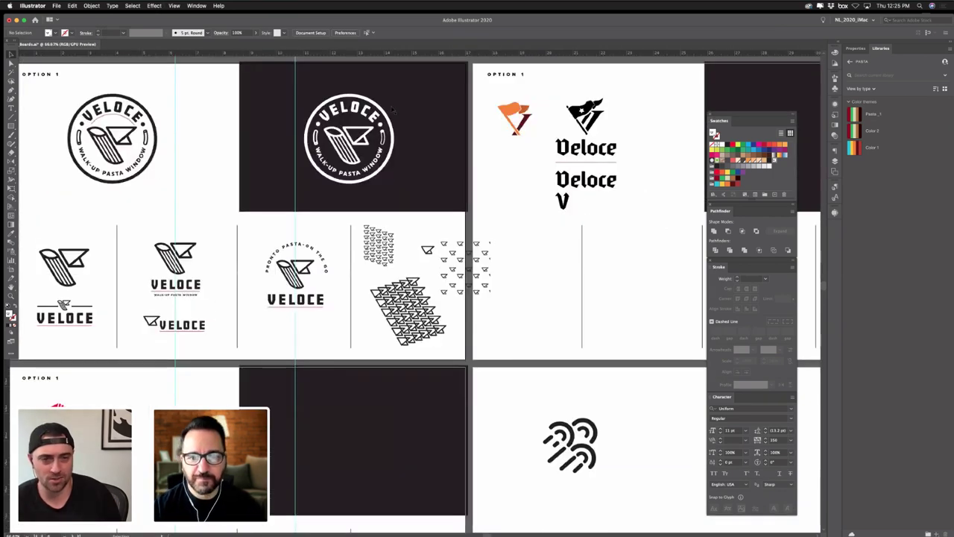
{"action": "left_click_drag", "start_coordinate": [418, 177], "coordinate": [460, 192]}
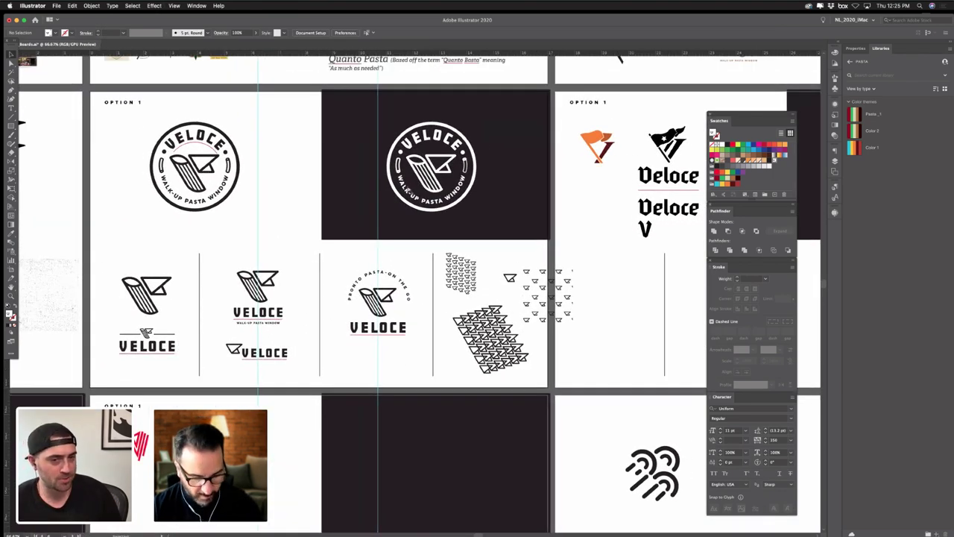
{"action": "key", "text": "super+s"}
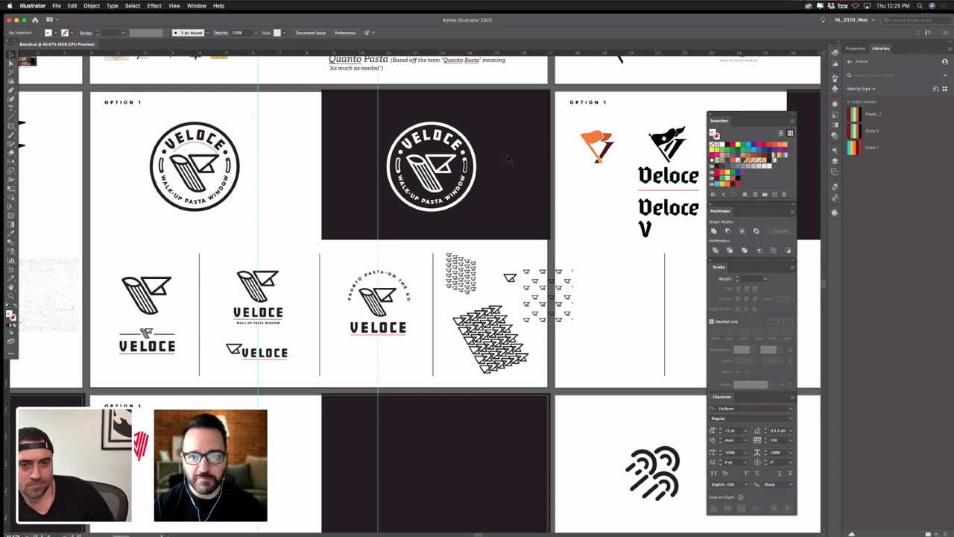
- Shrink the white Veloce badge on the dark panel to about 2.57 in wide and place a copy beside it
{"action": "left_click", "coordinate": [439, 183]}
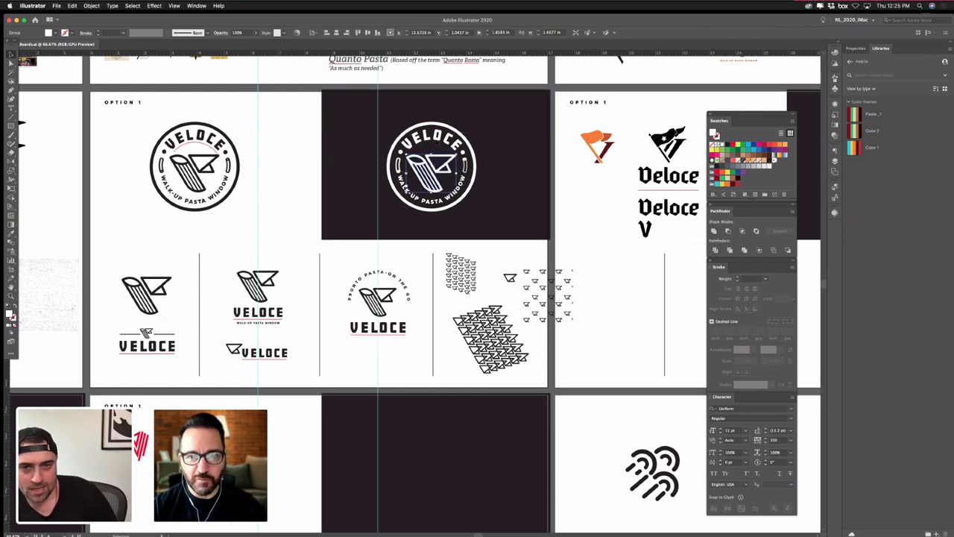
{"action": "left_click_drag", "start_coordinate": [311, 111], "coordinate": [494, 191]}
{"action": "left_click", "coordinate": [538, 222], "text": "shift"}
{"action": "left_click", "coordinate": [300, 190]}
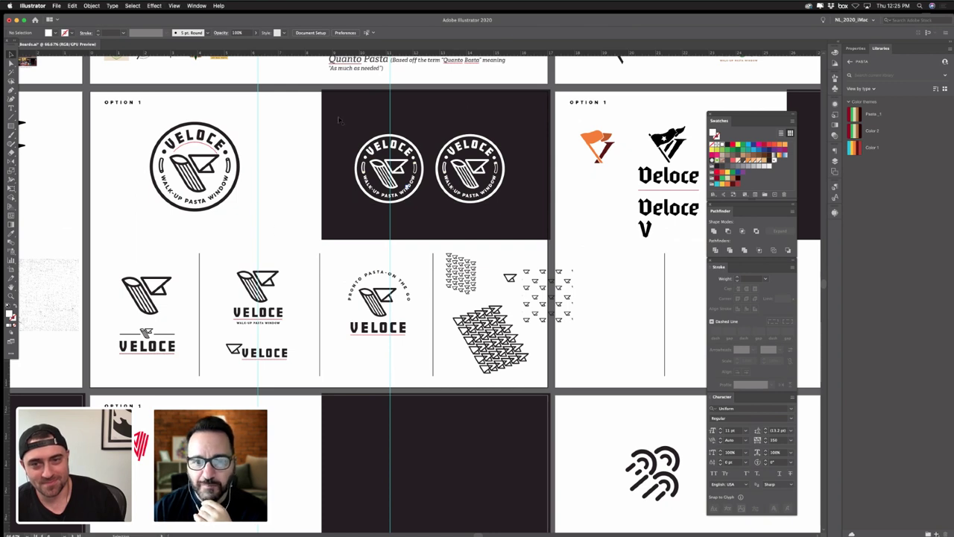
- Recolor the left badge on the dark panel with the red swatch, leaving the background rectangle out of the selection
{"action": "left_click_drag", "start_coordinate": [423, 208], "coordinate": [426, 218]}
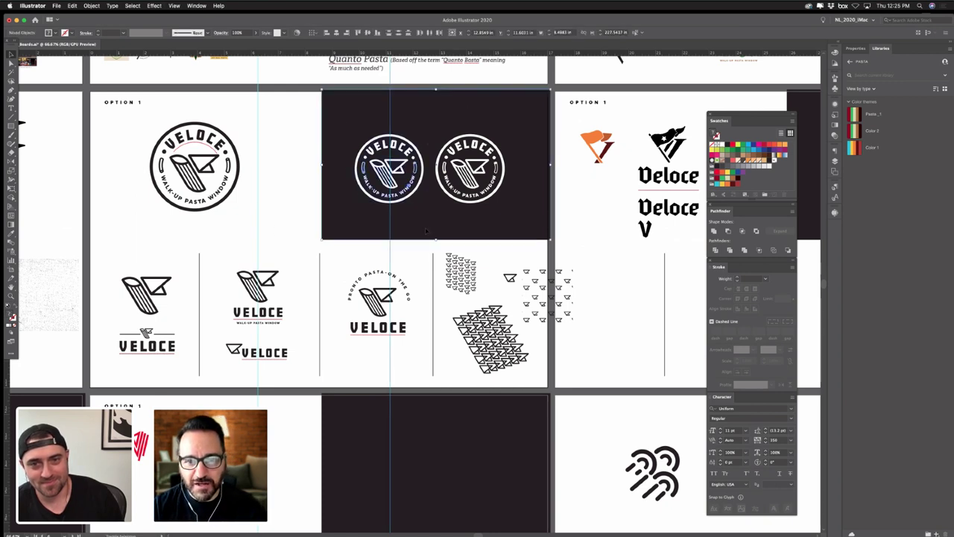
{"action": "left_click", "coordinate": [397, 227], "text": "shift"}
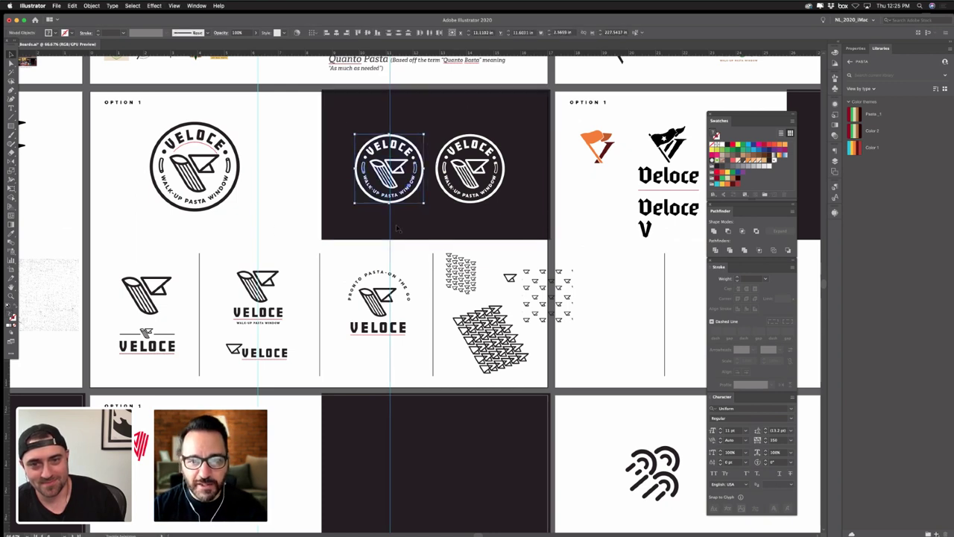
{"action": "left_click", "coordinate": [874, 151]}
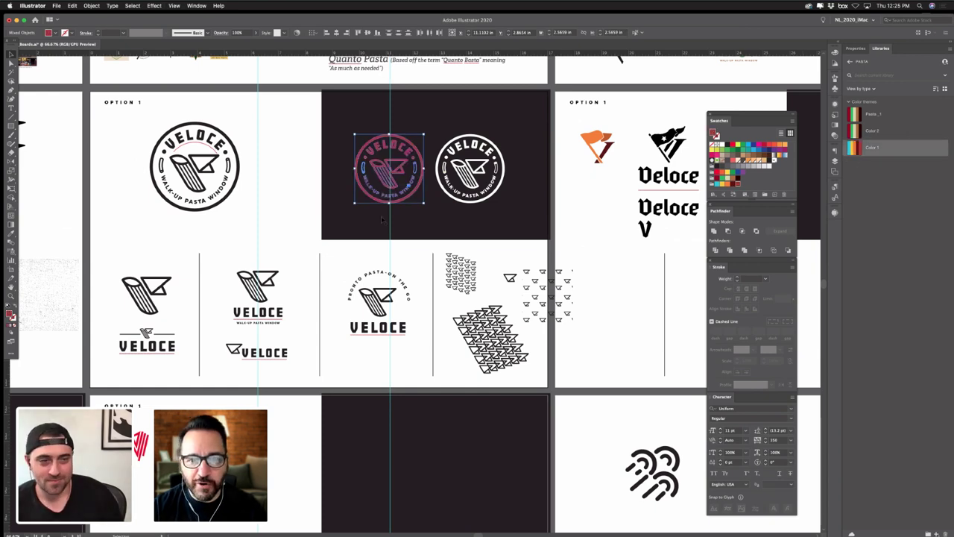
{"action": "left_click", "coordinate": [327, 222]}
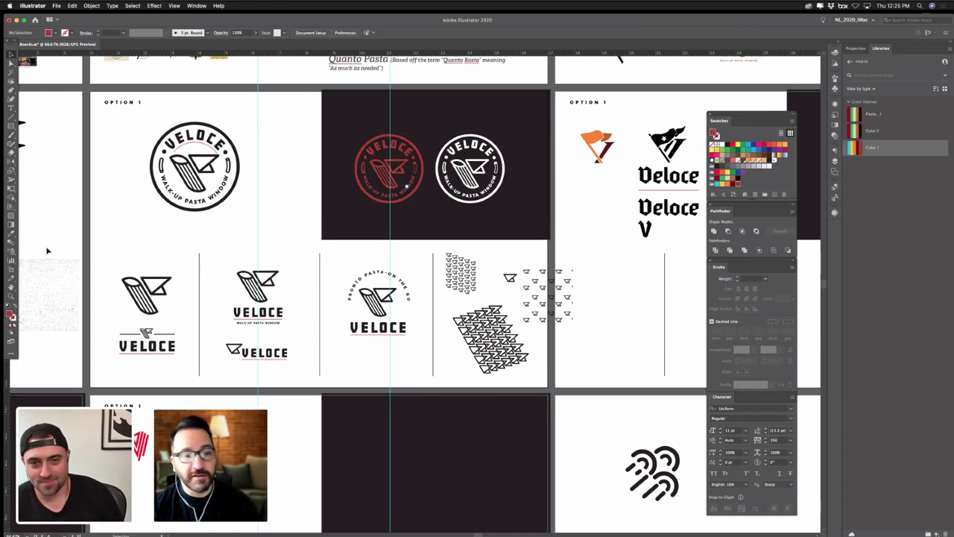
- In outline view, select the small end ovals of the red badge's two side macaroni shapes and fill them with the dark background color
{"action": "left_click", "coordinate": [11, 296]}
{"action": "left_click_drag", "start_coordinate": [481, 133], "coordinate": [590, 198]}
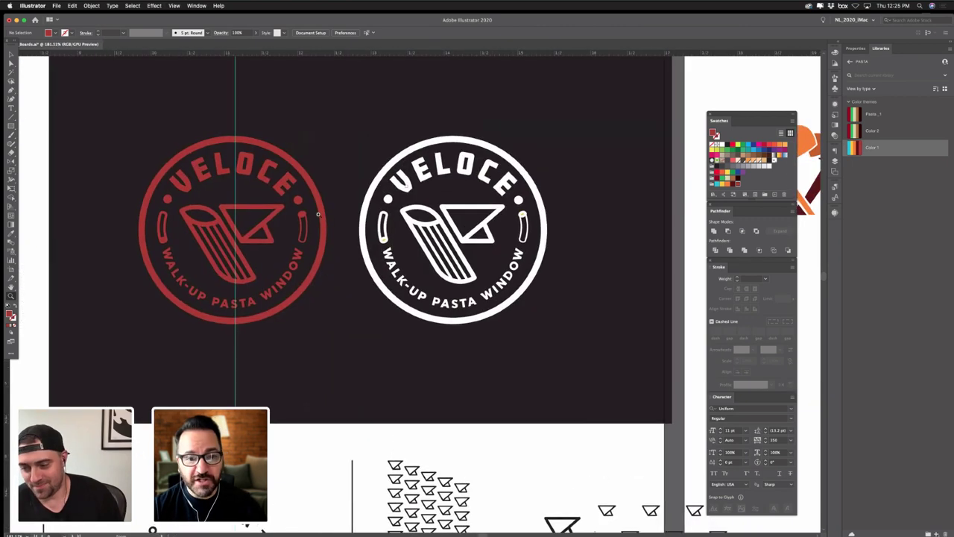
{"action": "left_click_drag", "start_coordinate": [140, 234], "coordinate": [244, 240]}
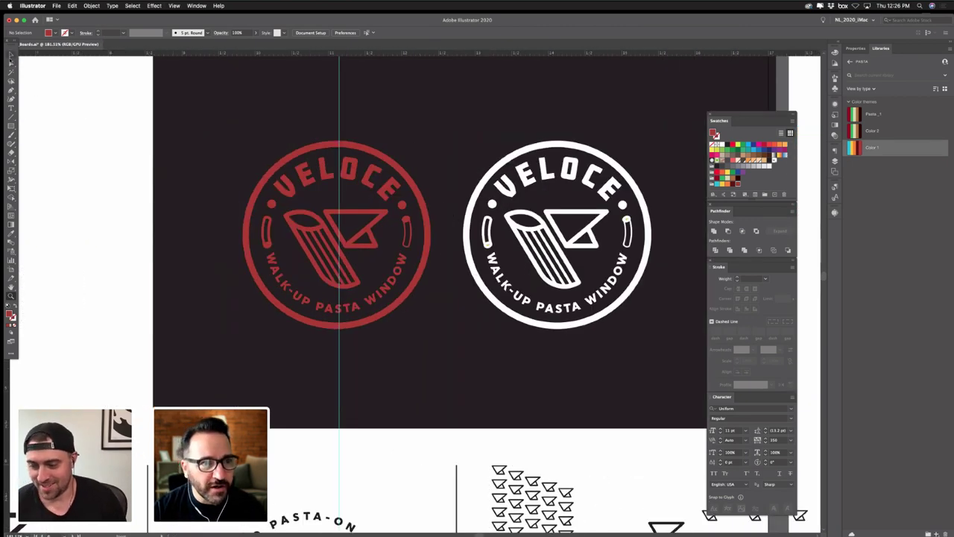
{"action": "key", "text": "super+y"}
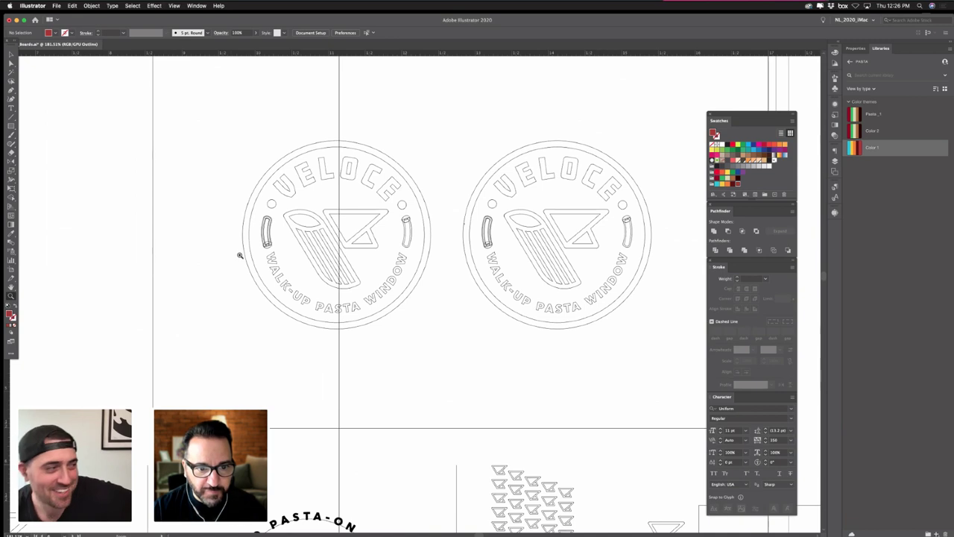
{"action": "left_click_drag", "start_coordinate": [264, 220], "coordinate": [402, 302]}
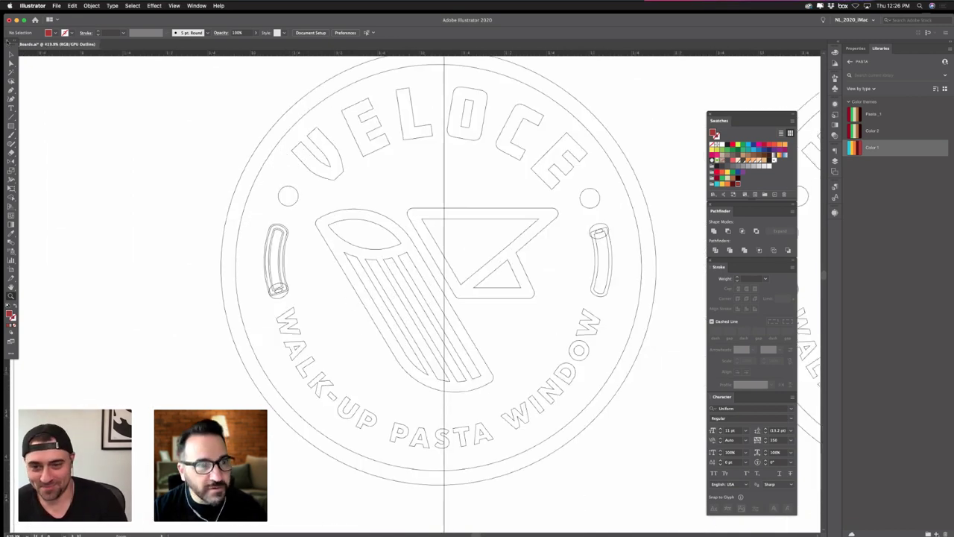
{"action": "key", "text": "v"}
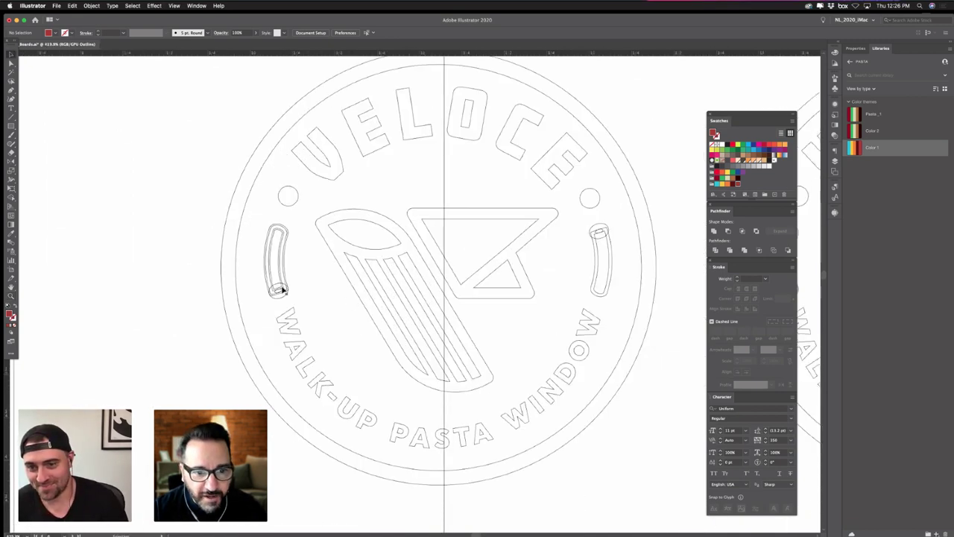
{"action": "left_click", "coordinate": [278, 291]}
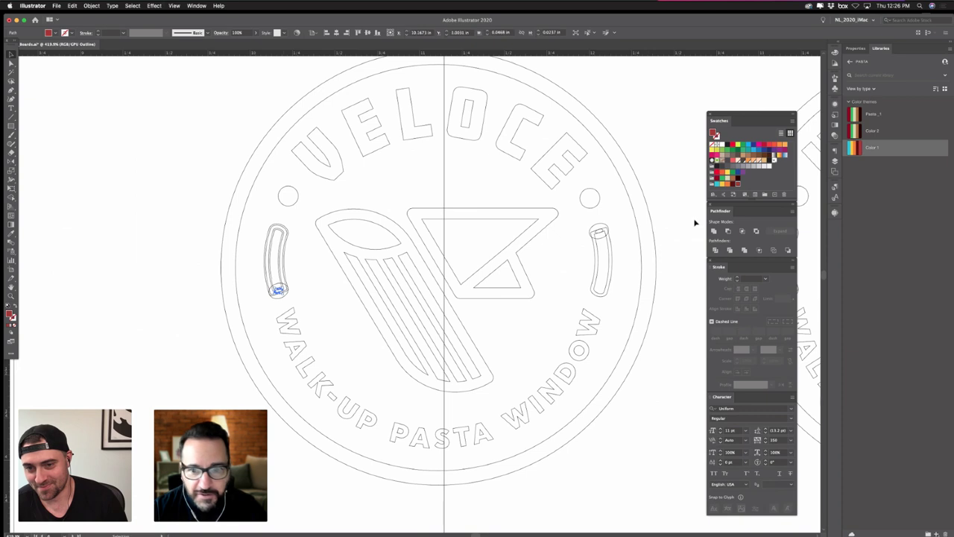
{"action": "left_click", "coordinate": [599, 233], "text": "shift"}
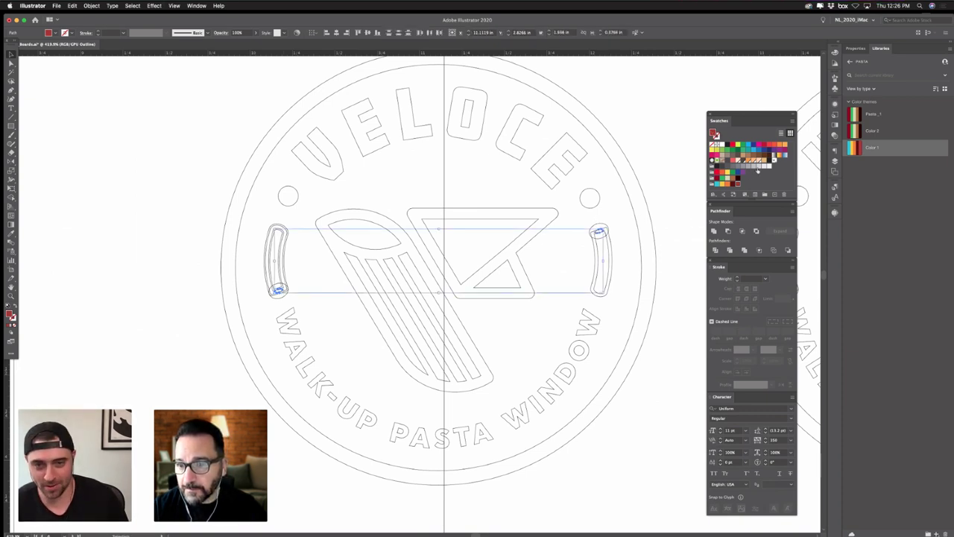
{"action": "left_click", "coordinate": [193, 273]}
- Shift the red badge slightly left on the dark panel and remove the vertical guide running through it
{"action": "scroll", "coordinate": [193, 275], "scroll_direction": "down", "scroll_amount": 5}
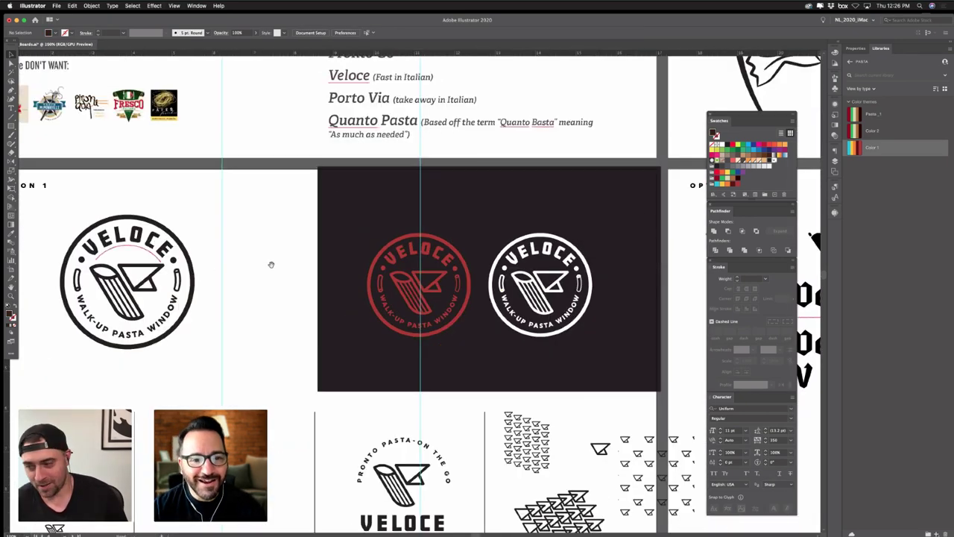
{"action": "scroll", "coordinate": [224, 260], "scroll_direction": "right", "scroll_amount": 3}
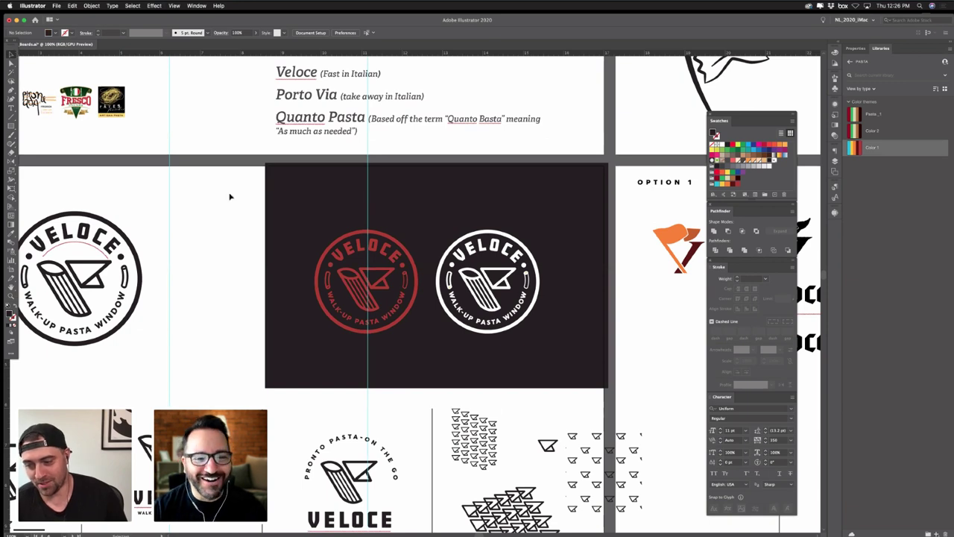
{"action": "left_click_drag", "start_coordinate": [230, 196], "coordinate": [385, 371]}
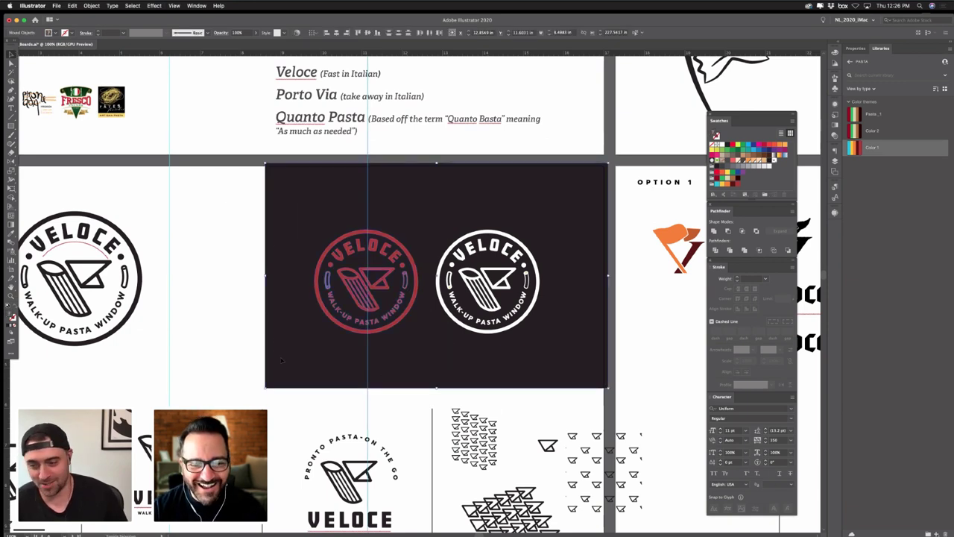
{"action": "left_click_drag", "start_coordinate": [239, 351], "coordinate": [368, 366]}
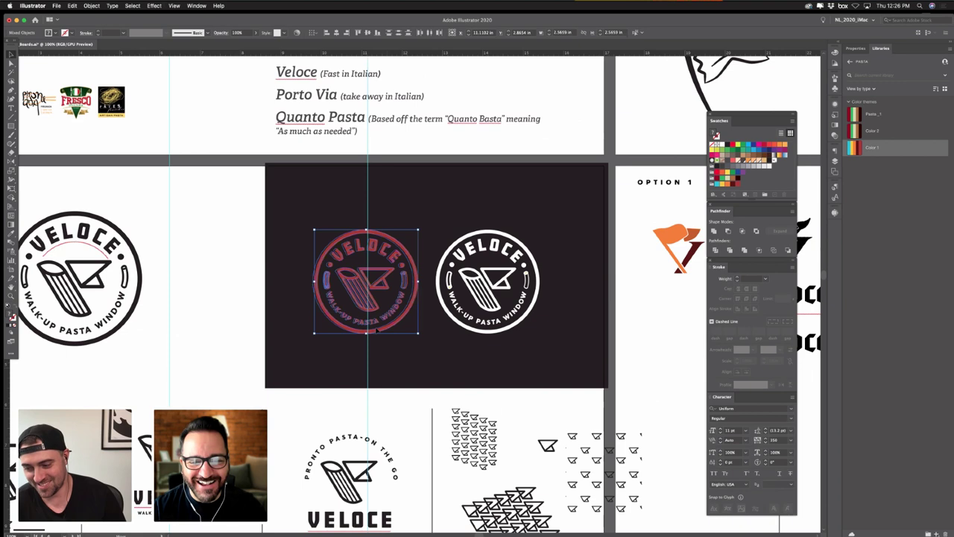
{"action": "left_click_drag", "start_coordinate": [389, 329], "coordinate": [377, 329]}
{"action": "left_click", "coordinate": [256, 352]}
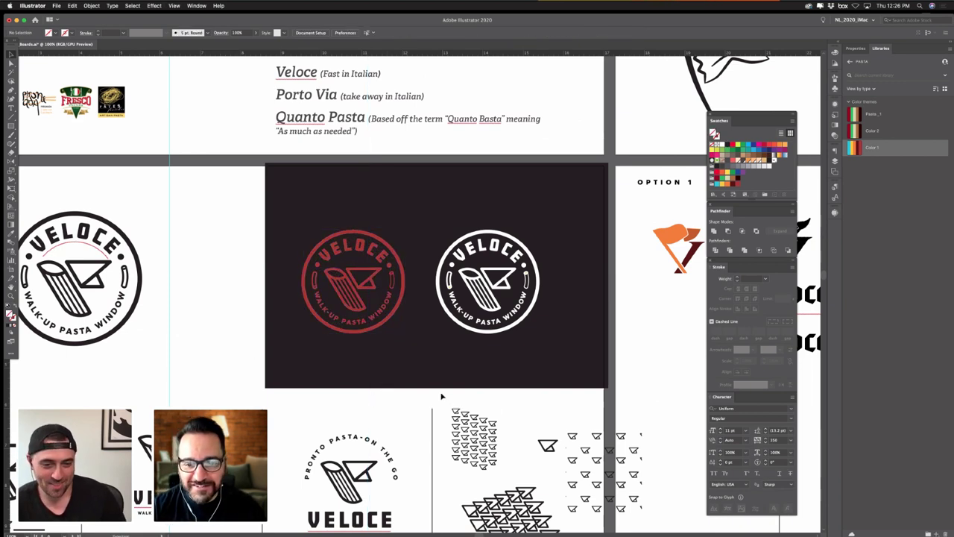
- Shift the white badge slightly right on the dark panel to widen the gap between the two badges
{"action": "left_click_drag", "start_coordinate": [528, 231], "coordinate": [523, 283]}
{"action": "left_click", "coordinate": [547, 304], "text": "shift"}
{"action": "left_click", "coordinate": [207, 332]}
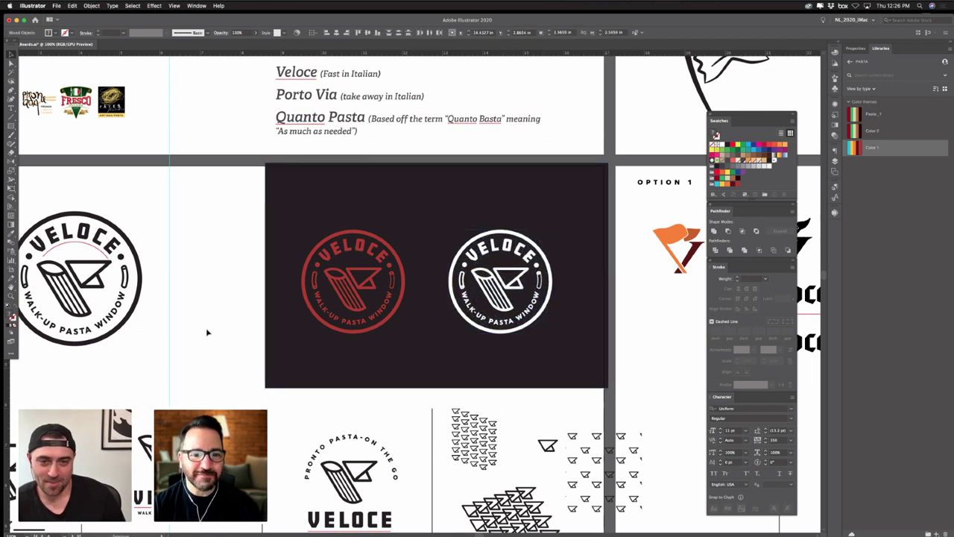
- Check the fill of the dark background rectangle and save the document
{"action": "left_click", "coordinate": [302, 197]}
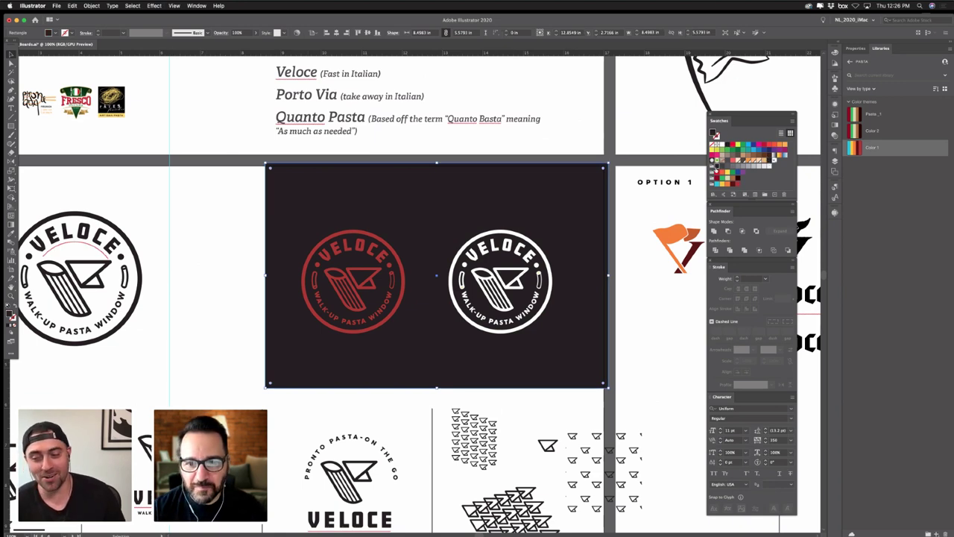
{"action": "left_click", "coordinate": [229, 247]}
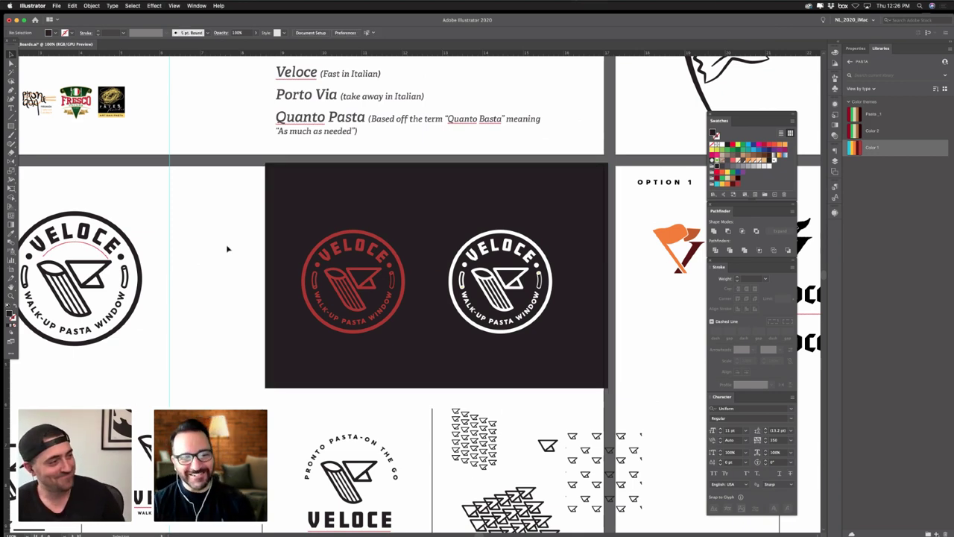
{"action": "key", "text": "super+s"}
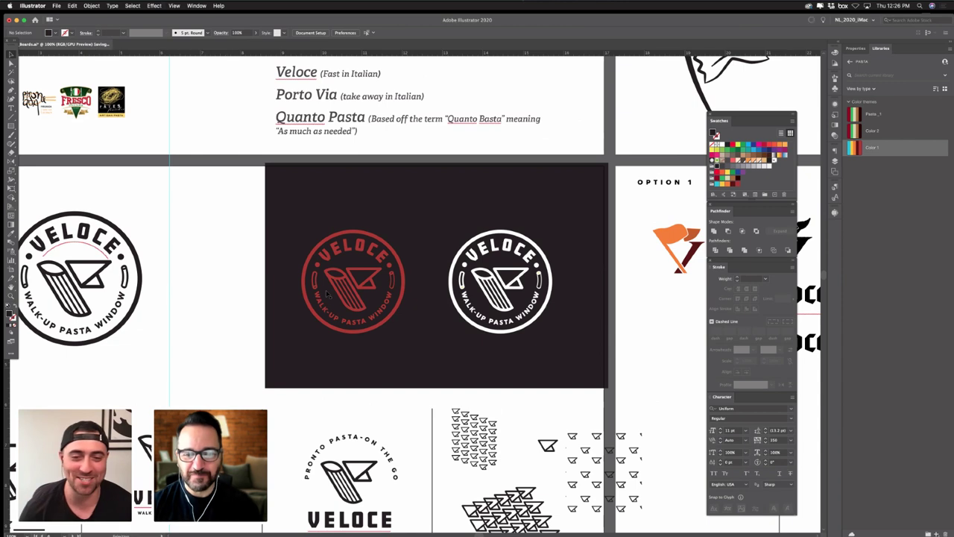
- Recolor the white badge on the dark panel with the green swatch, comparing it against orange
{"action": "scroll", "coordinate": [410, 338], "scroll_direction": "right", "scroll_amount": 3}
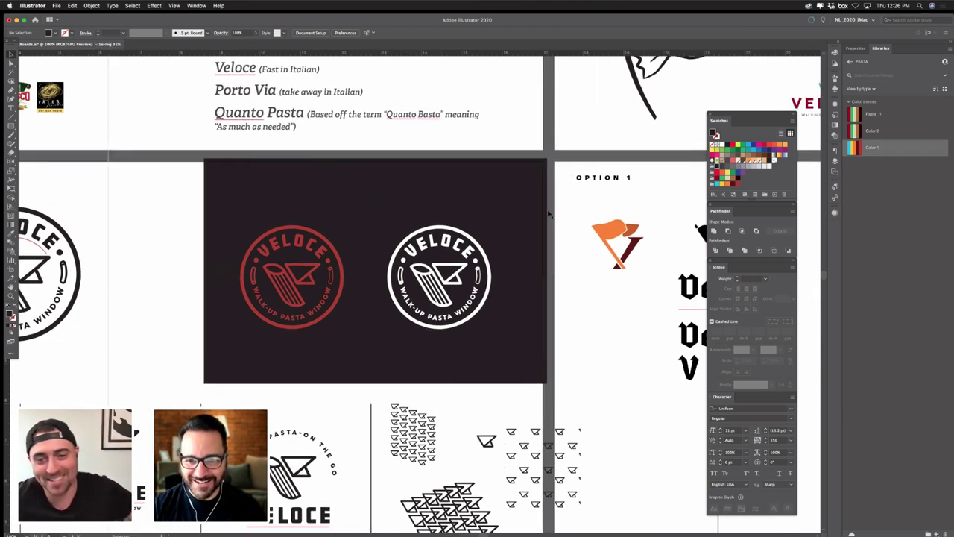
{"action": "left_click", "coordinate": [398, 316]}
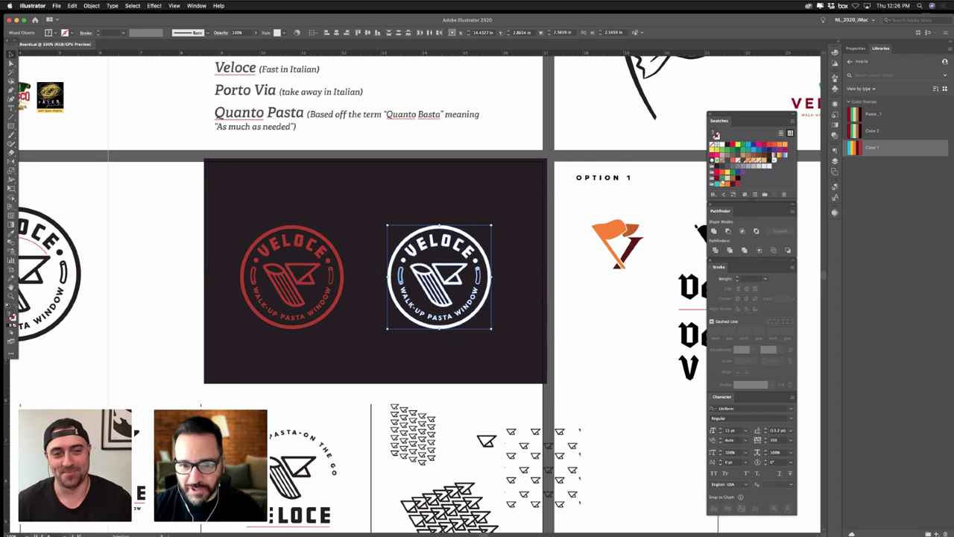
{"action": "left_click", "coordinate": [721, 181]}
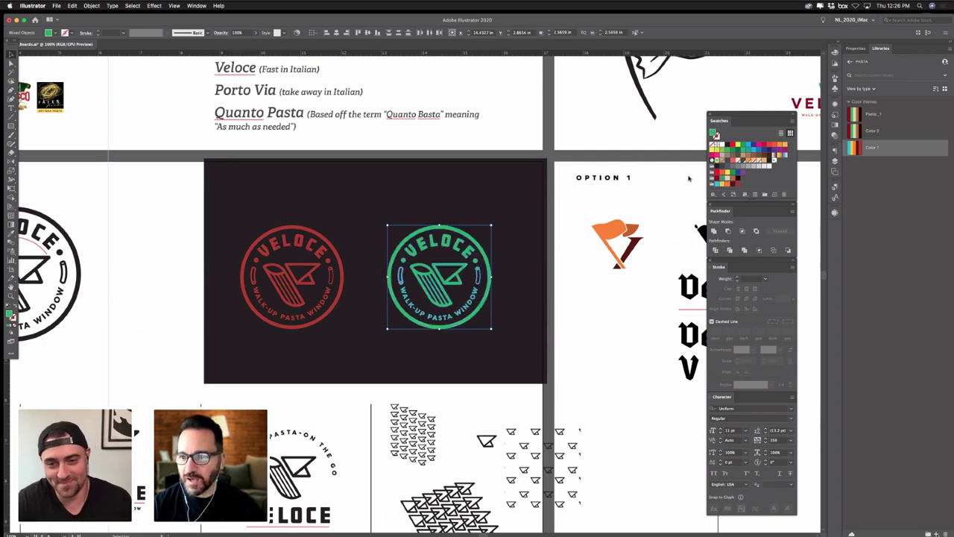
{"action": "left_click", "coordinate": [727, 186]}
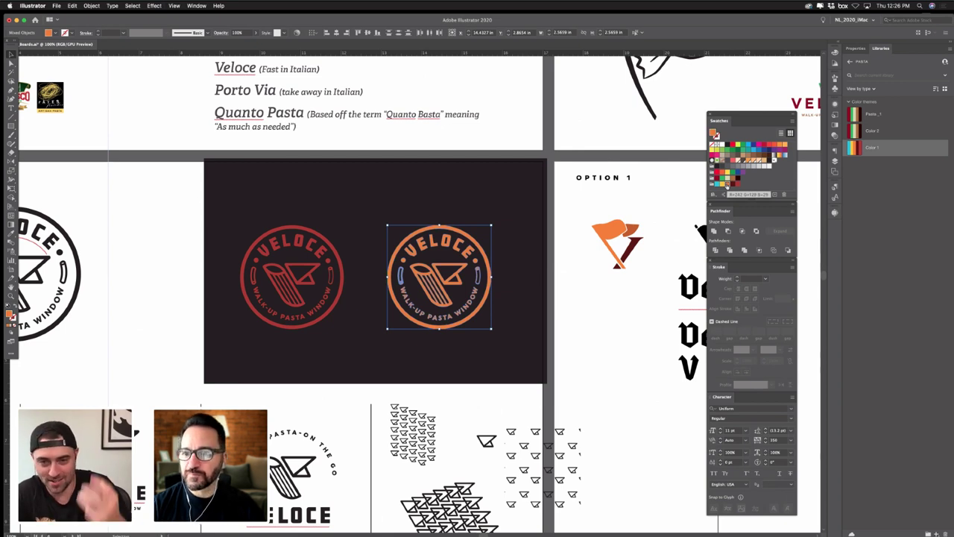
{"action": "left_click", "coordinate": [721, 181]}
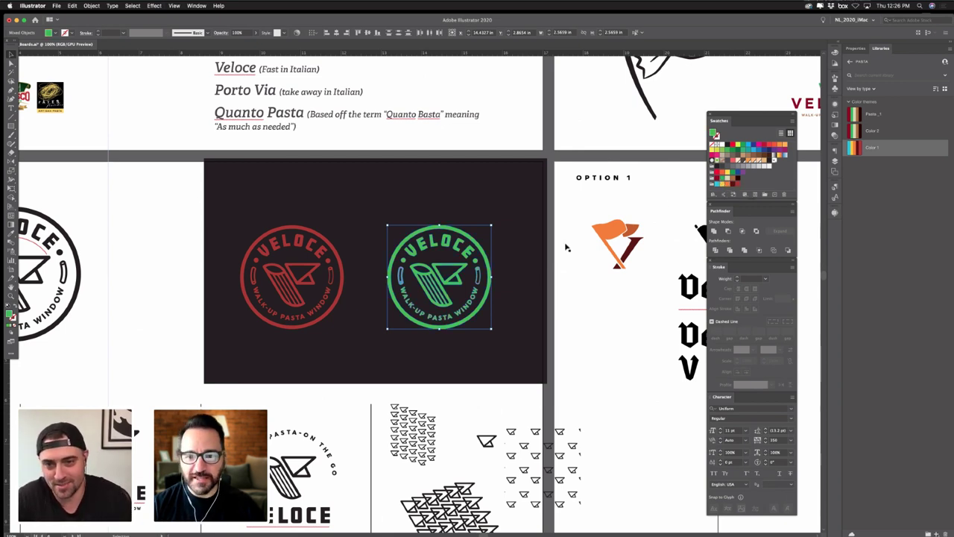
- In outline view, select the small end ovals of the green badge's two side macaroni shapes and fill them with the dark background color
{"action": "key", "text": "super+plus"}
{"action": "key", "text": "super+plus"}
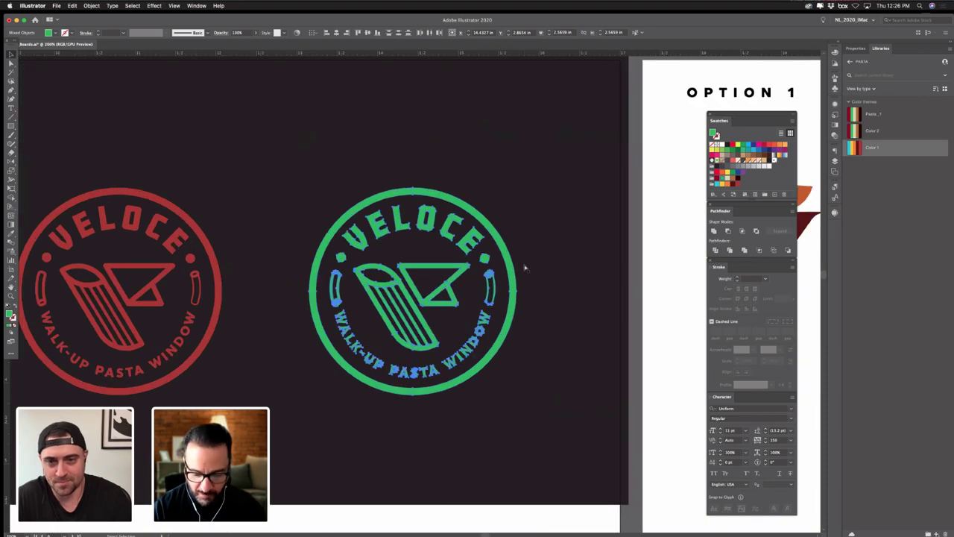
{"action": "key", "text": "super+equal"}
{"action": "left_click", "coordinate": [104, 218]}
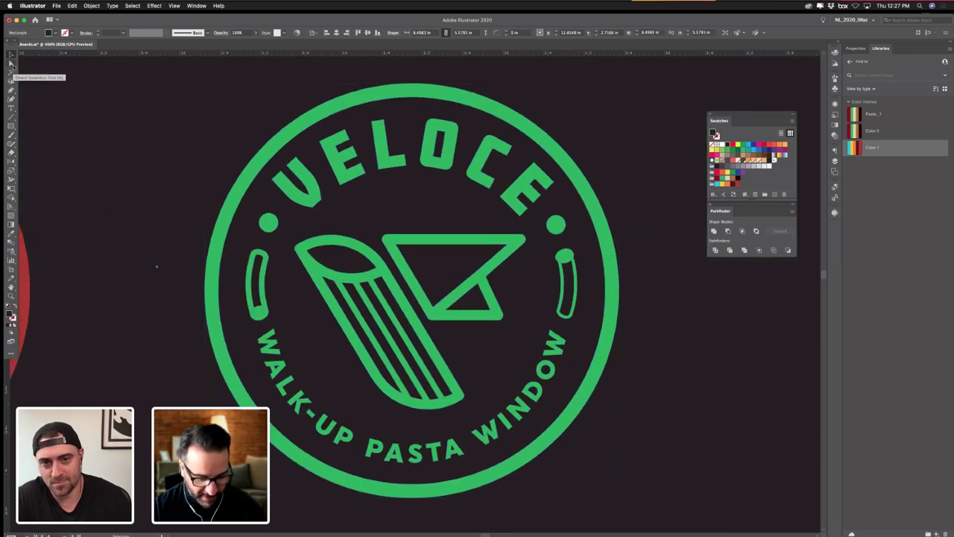
{"action": "left_click", "coordinate": [12, 56]}
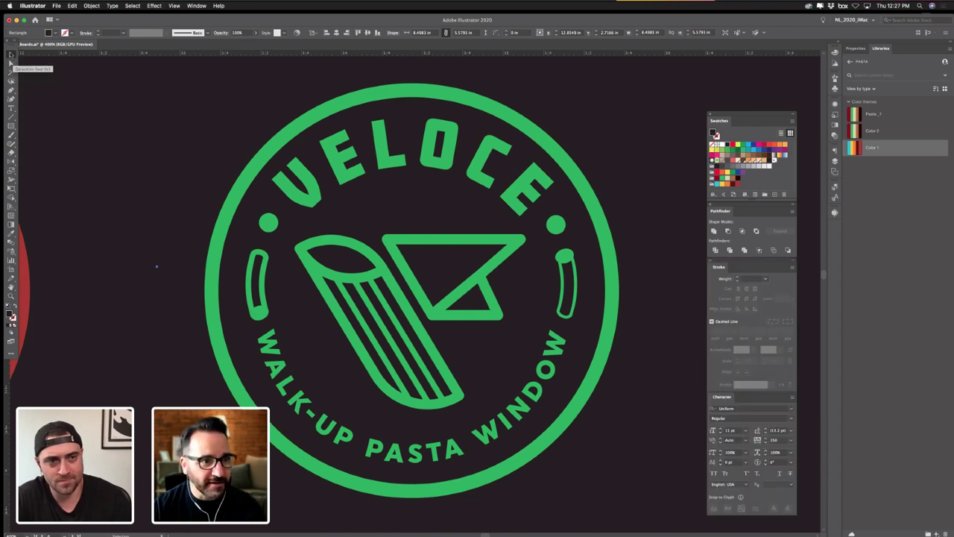
{"action": "key", "text": "super+y"}
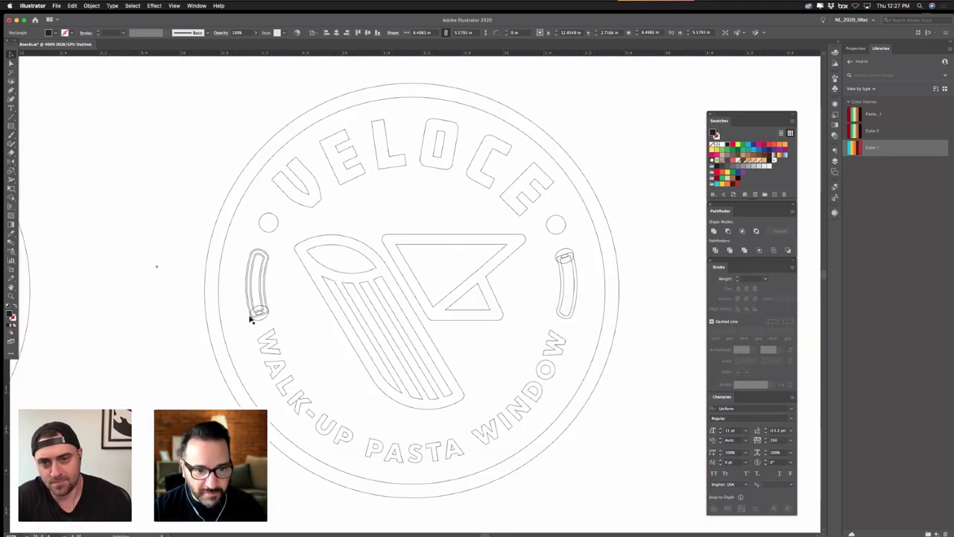
{"action": "left_click", "coordinate": [258, 314]}
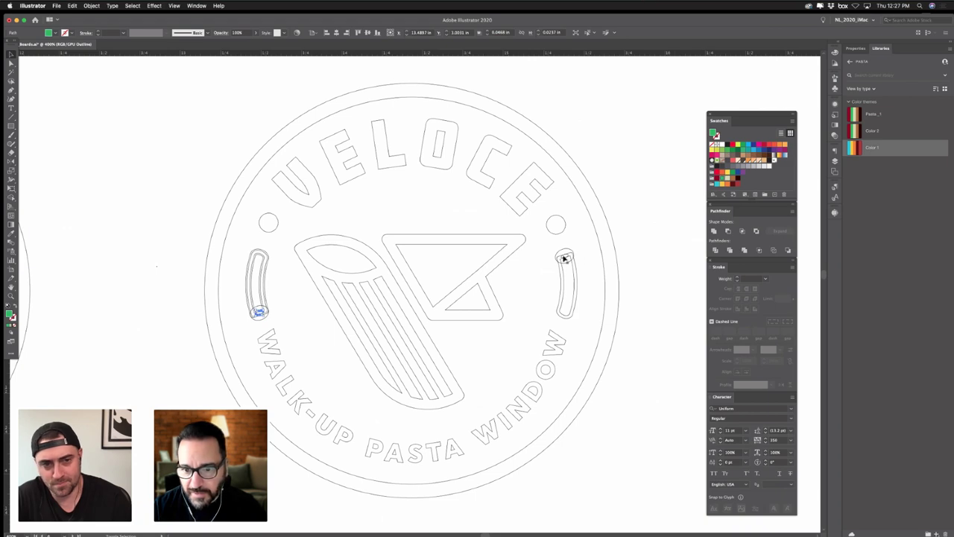
{"action": "left_click", "coordinate": [564, 257], "text": "shift"}
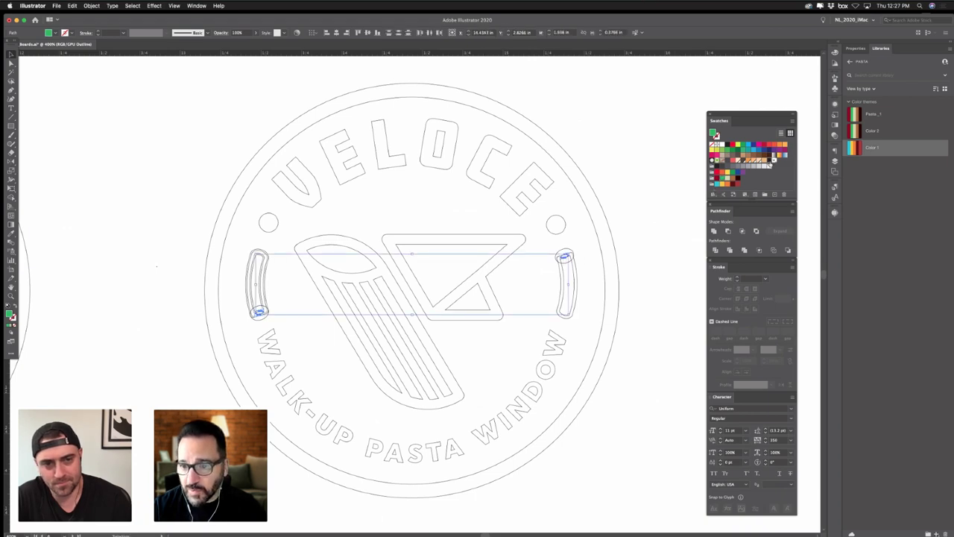
{"action": "left_click", "coordinate": [769, 162]}
{"action": "key", "text": "super+minus"}
{"action": "key", "text": "super+minus"}
{"action": "key", "text": "super+minus"}
{"action": "key", "text": "super+minus"}
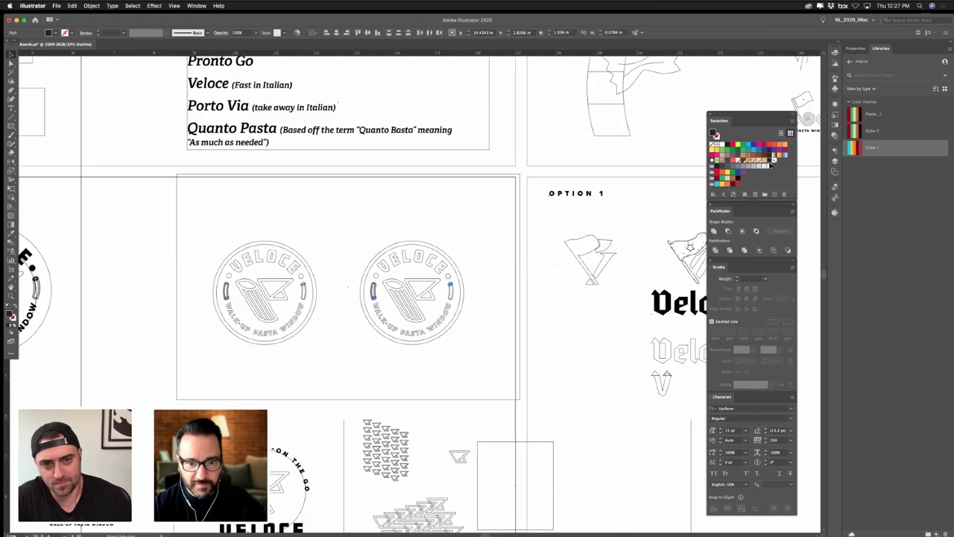
{"action": "key", "text": "super+y"}
{"action": "left_click", "coordinate": [122, 359]}
- Review the Veloce badge and logo layout, including the flag patterns, and the blackletter flag concept on the neighboring Option 1 artboard
{"action": "left_click_drag", "start_coordinate": [217, 284], "coordinate": [328, 196]}
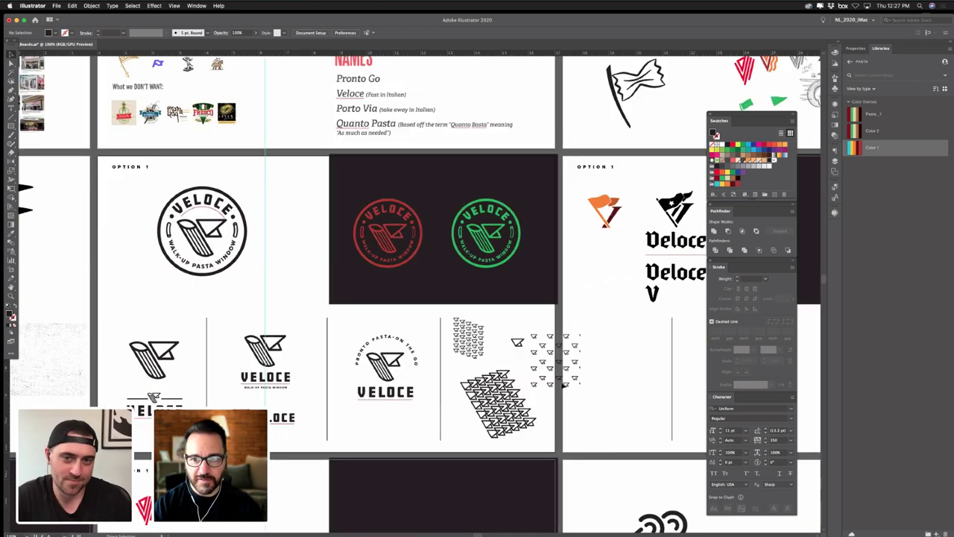
{"action": "key", "text": "super+minus"}
{"action": "key", "text": "super+minus"}
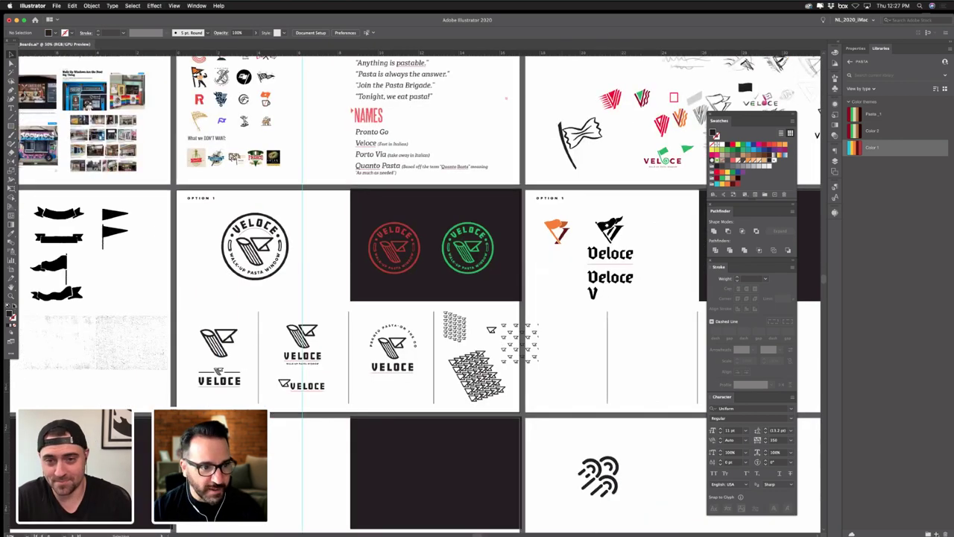
{"action": "key", "text": "super+equal"}
{"action": "key", "text": "super+equal"}
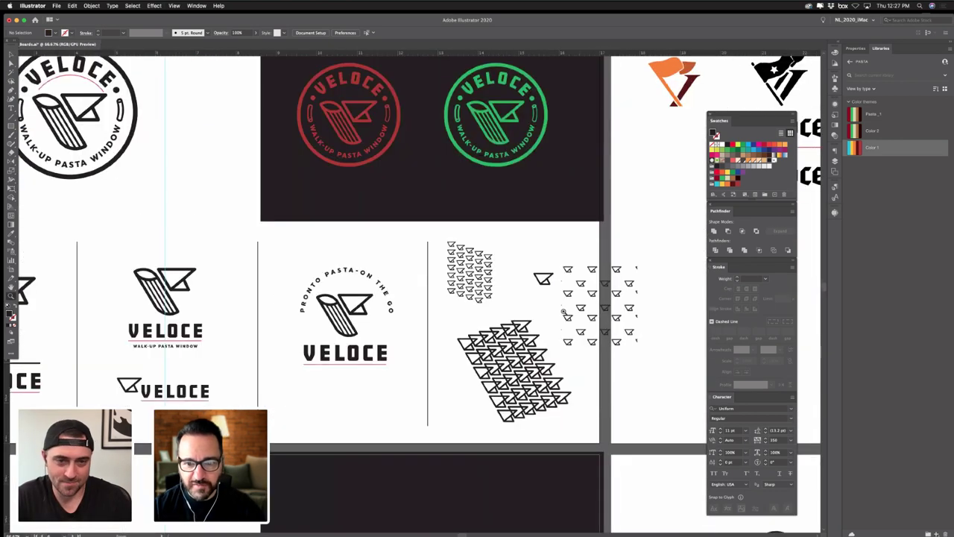
{"action": "left_click_drag", "start_coordinate": [580, 355], "coordinate": [575, 354]}
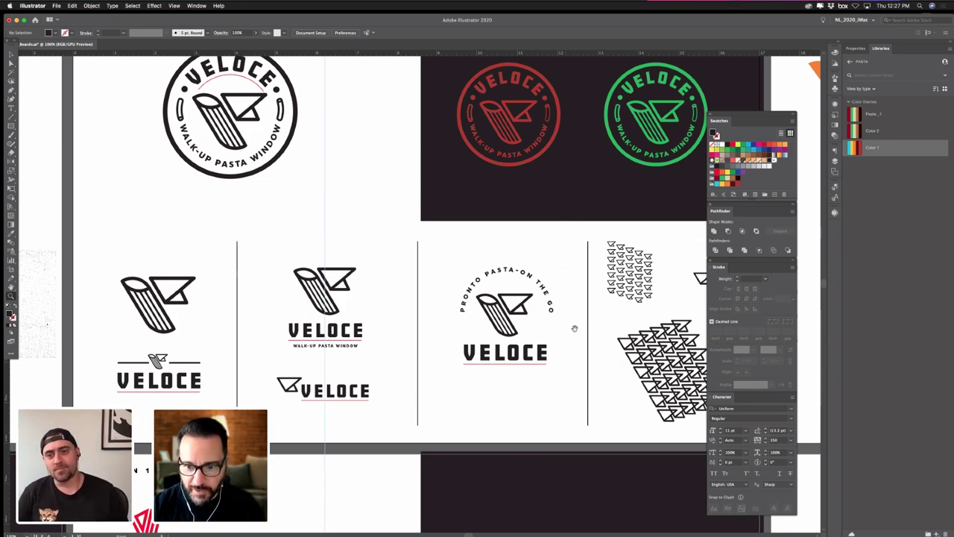
{"action": "scroll", "coordinate": [362, 360], "scroll_direction": "right", "scroll_amount": 10}
{"action": "scroll", "coordinate": [393, 359], "scroll_direction": "right", "scroll_amount": 2}
{"action": "scroll", "coordinate": [394, 359], "scroll_direction": "up", "scroll_amount": 1}
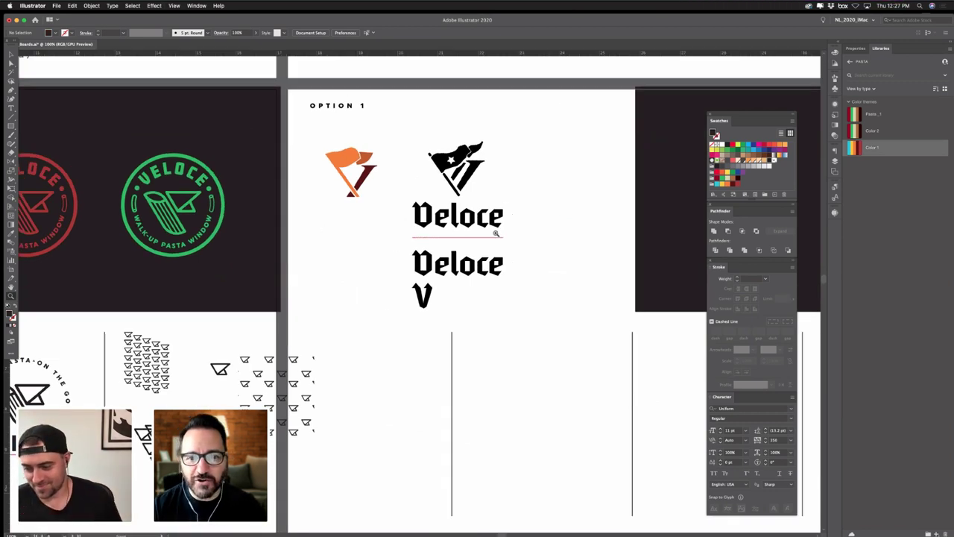
{"action": "scroll", "coordinate": [497, 233], "scroll_direction": "up", "scroll_amount": 2}
{"action": "left_click_drag", "start_coordinate": [317, 286], "coordinate": [359, 304]}
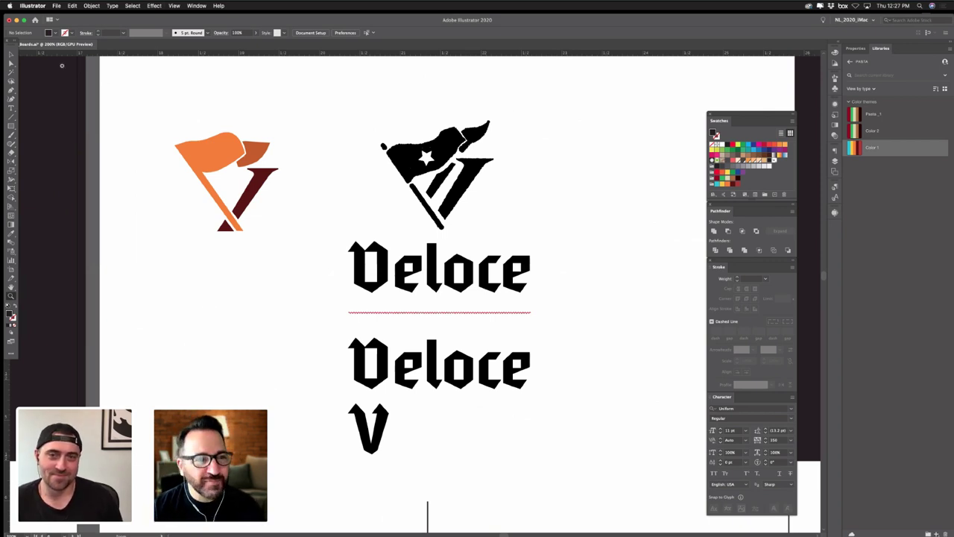
- Delete the short inner diagonal bar from the black flag-and-V mark above the blackletter wordmark
{"action": "left_click", "coordinate": [12, 53]}
{"action": "left_click", "coordinate": [443, 191]}
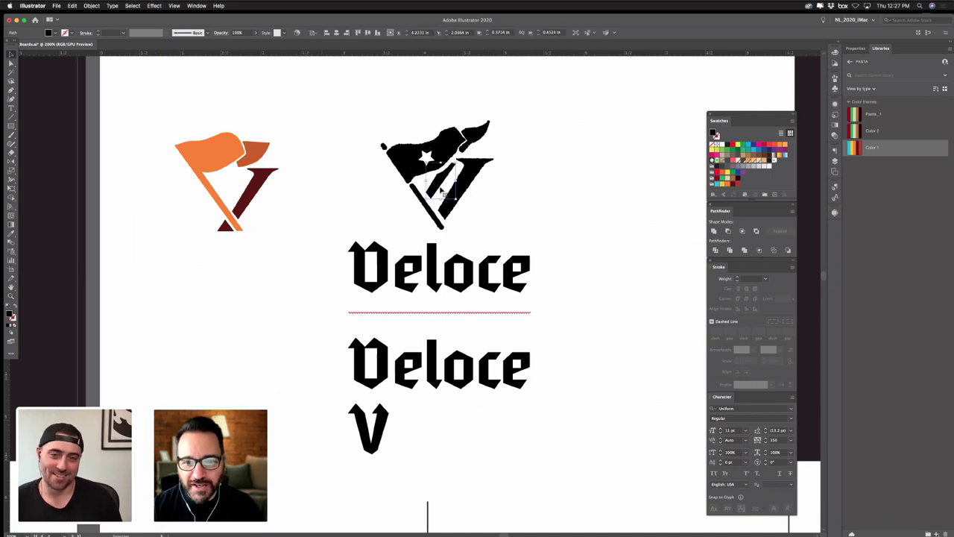
{"action": "left_click", "coordinate": [556, 177]}
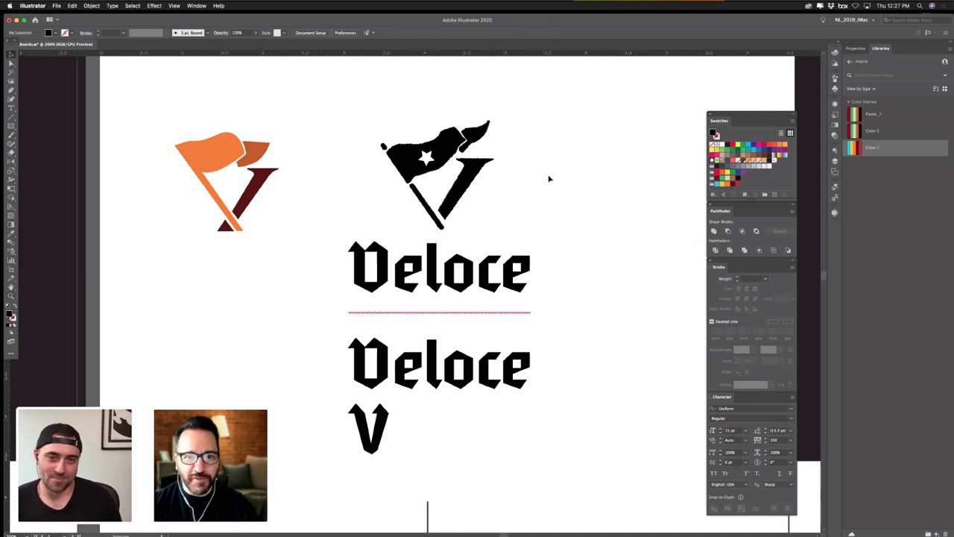
{"action": "key", "text": "super+z"}
{"action": "left_click", "coordinate": [549, 179]}
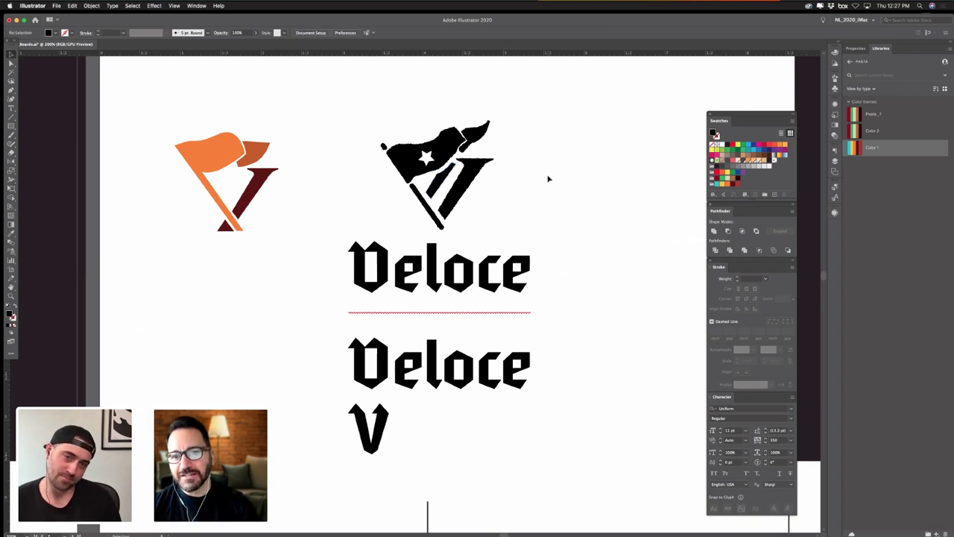
{"action": "left_click", "coordinate": [443, 190]}
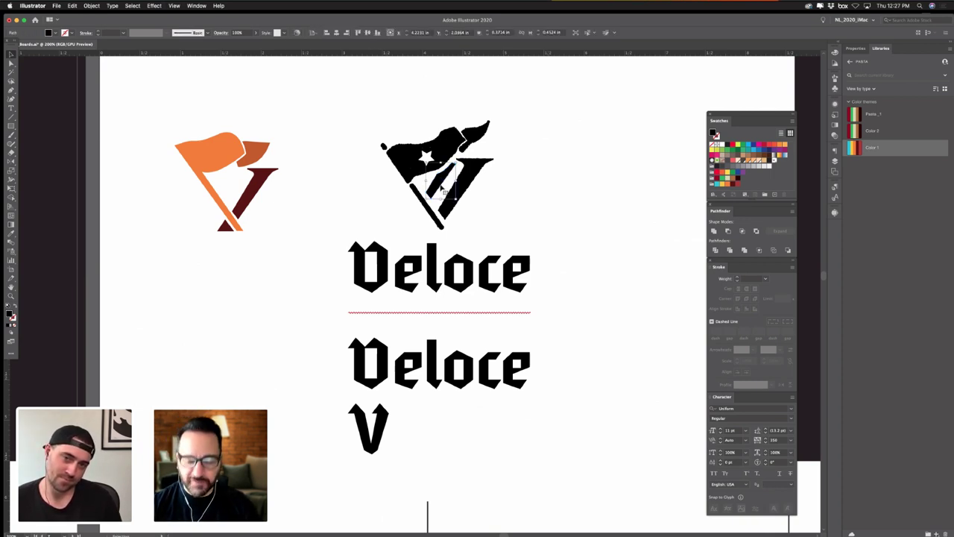
{"action": "key", "text": "Delete"}
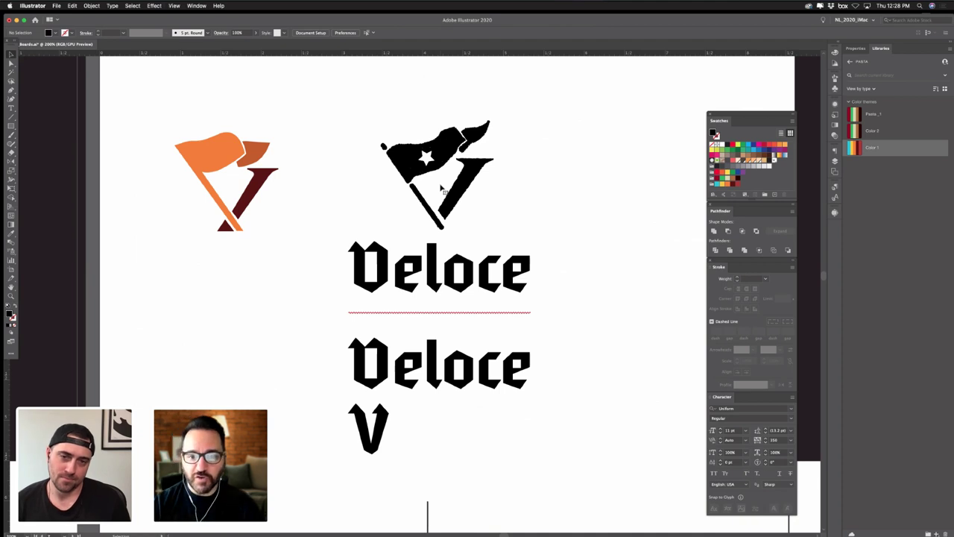
- Nudge the upper blackletter Veloce wordmark slightly right beneath the black flag mark
{"action": "scroll", "coordinate": [552, 268], "scroll_direction": "right", "scroll_amount": 3}
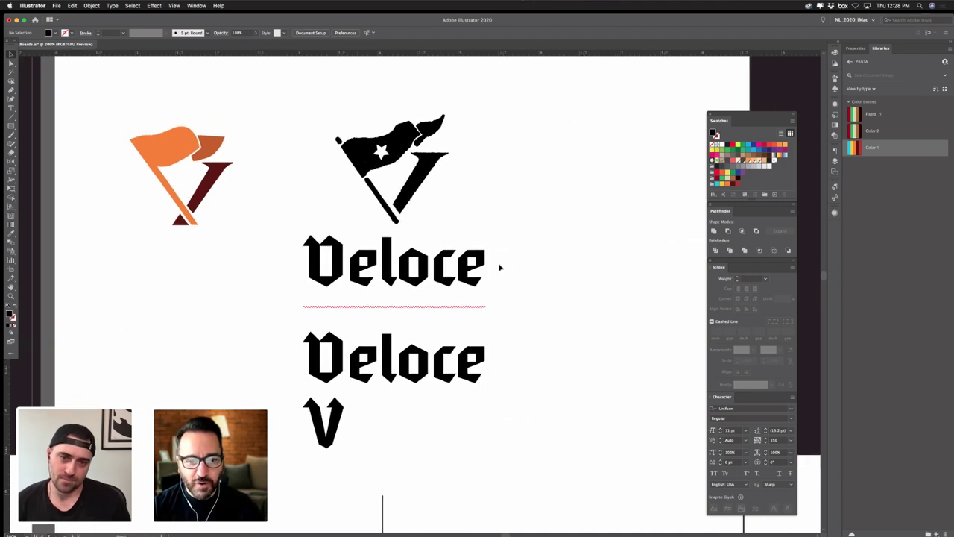
{"action": "left_click_drag", "start_coordinate": [411, 283], "coordinate": [415, 281]}
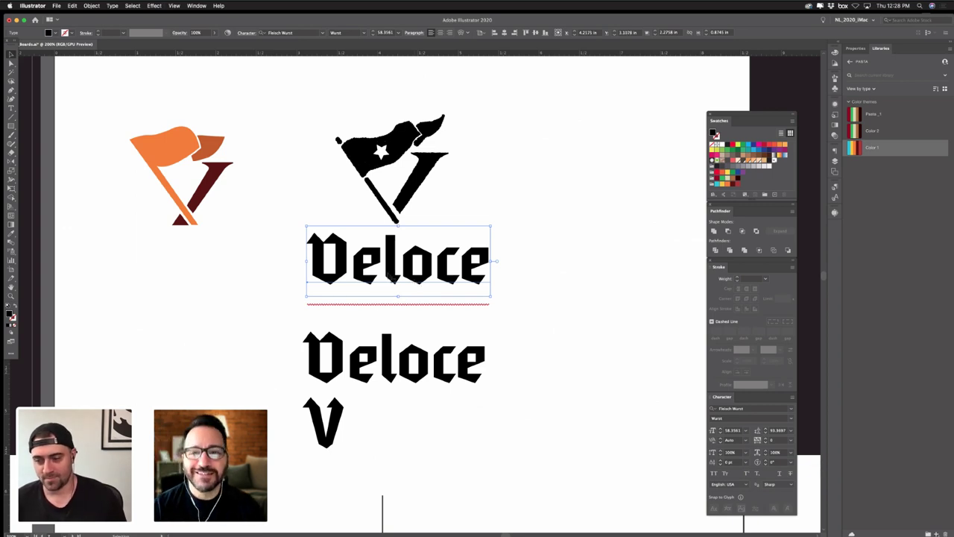
{"action": "key", "text": "Down"}
{"action": "left_click", "coordinate": [506, 283]}
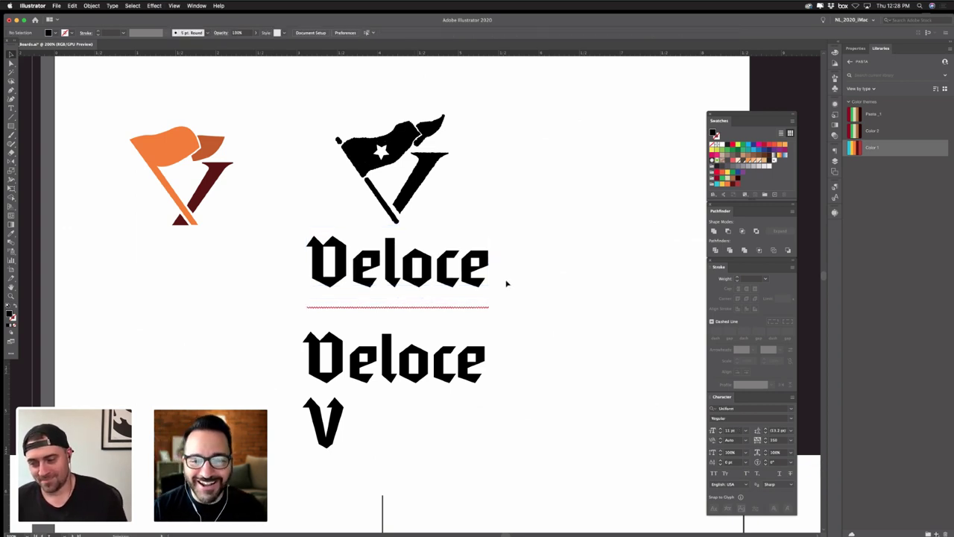
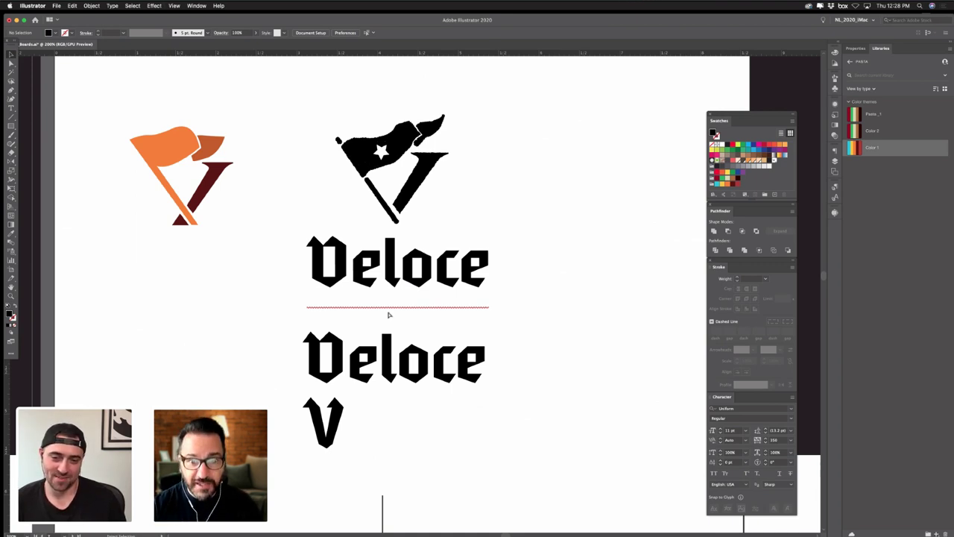
- Examine the two blackletter Veloce wordmarks and the separate V, checking in outline view which are live type and which are paths
{"action": "key", "text": "super+plus"}
{"action": "left_click_drag", "start_coordinate": [388, 313], "coordinate": [381, 398]}
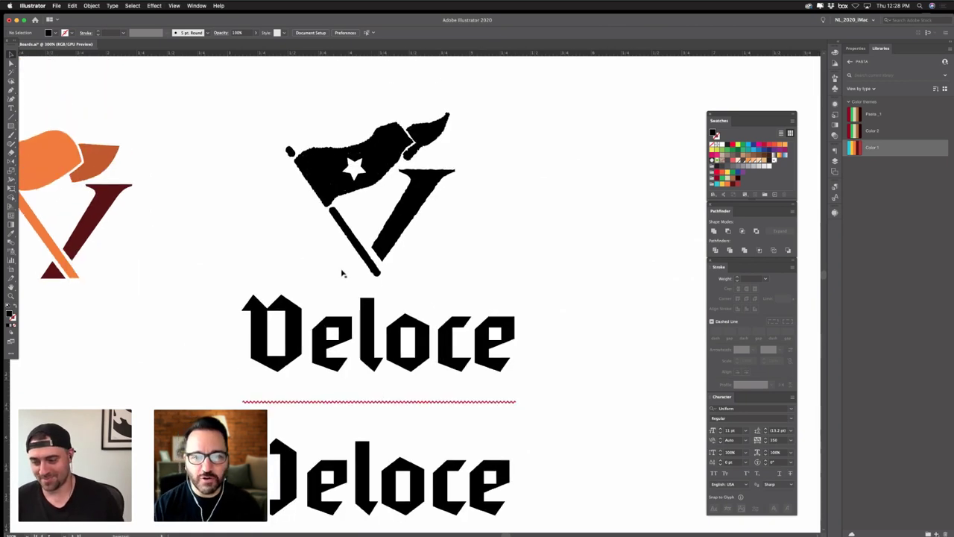
{"action": "scroll", "coordinate": [343, 274], "scroll_direction": "down", "scroll_amount": 2}
{"action": "left_click_drag", "start_coordinate": [339, 243], "coordinate": [329, 194]}
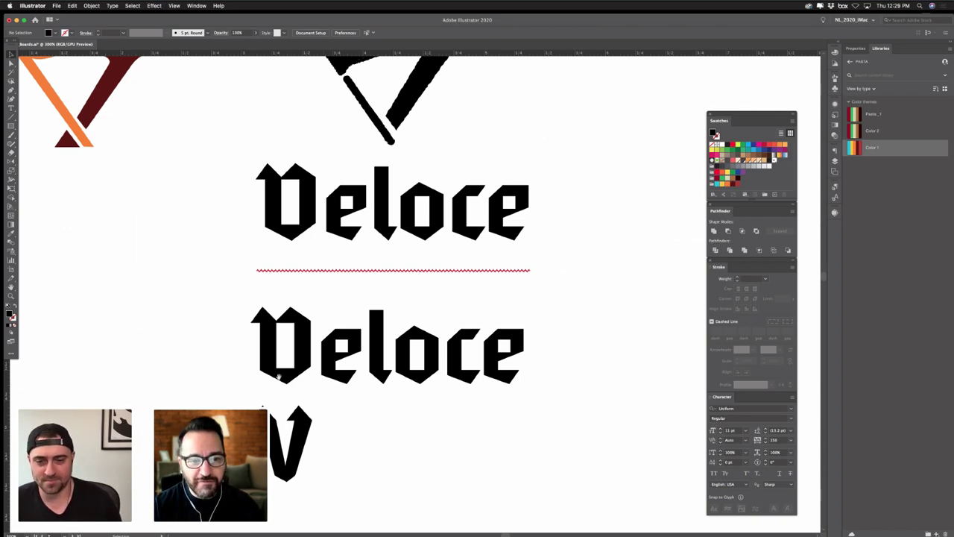
{"action": "left_click_drag", "start_coordinate": [302, 455], "coordinate": [343, 419]}
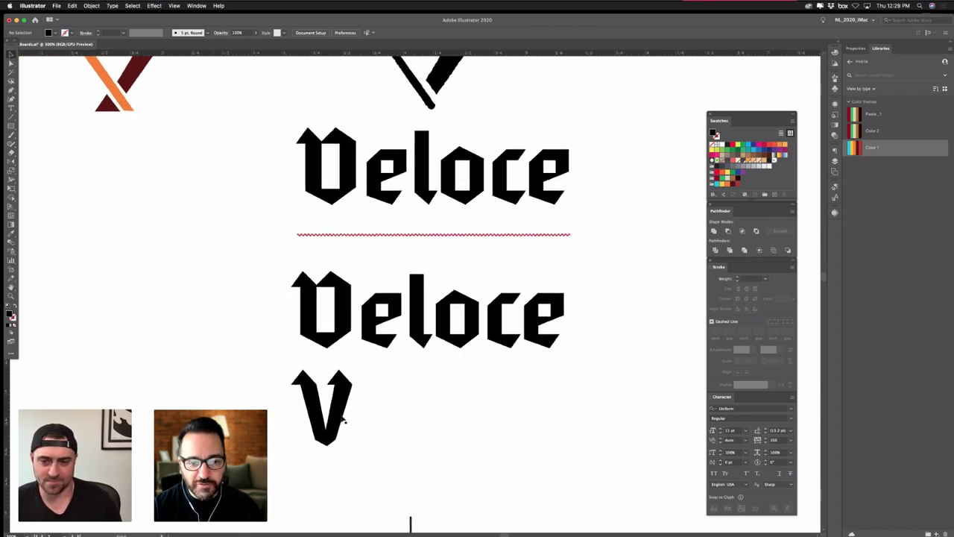
{"action": "left_click", "coordinate": [395, 325]}
{"action": "left_click", "coordinate": [423, 325]}
{"action": "left_click", "coordinate": [459, 208]}
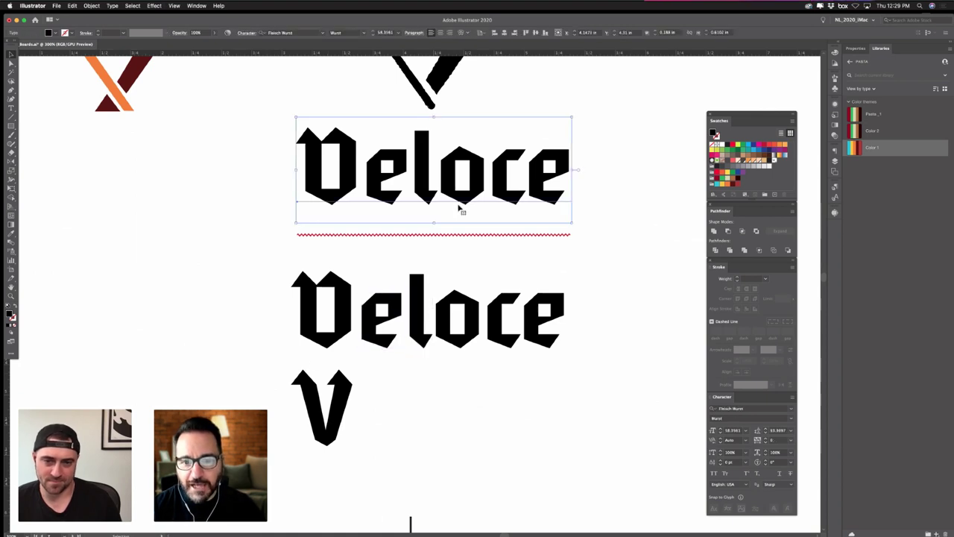
{"action": "left_click", "coordinate": [428, 301]}
{"action": "key", "text": "ctrl+y"}
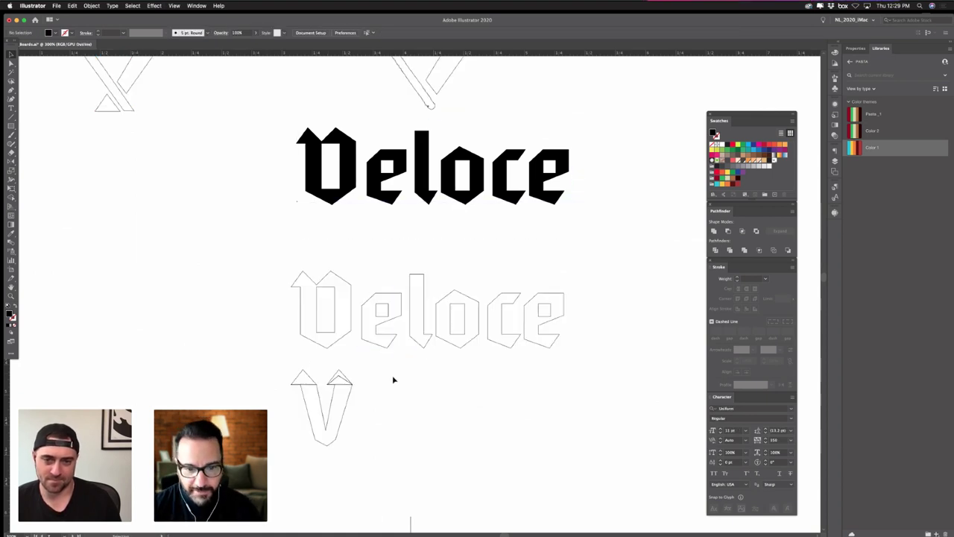
{"action": "key", "text": "ctrl+y"}
- Select the separate blackletter V group and inspect its construction up close against the first letter of the outlined wordmark
{"action": "left_click", "coordinate": [308, 393]}
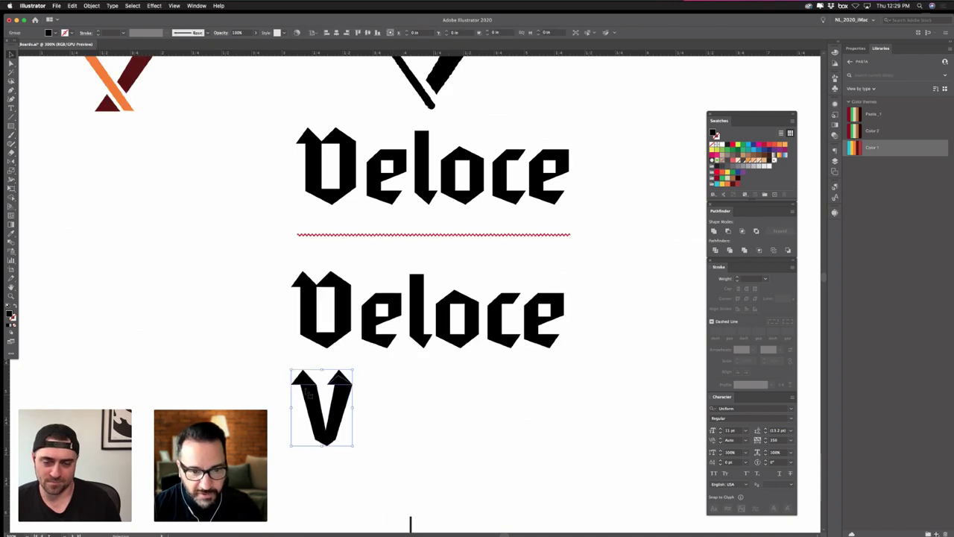
{"action": "left_click", "coordinate": [11, 296]}
{"action": "left_click_drag", "start_coordinate": [255, 357], "coordinate": [213, 305]}
{"action": "key", "text": "v"}
{"action": "key", "text": "ctrl+minus"}
{"action": "key", "text": "ctrl+minus"}
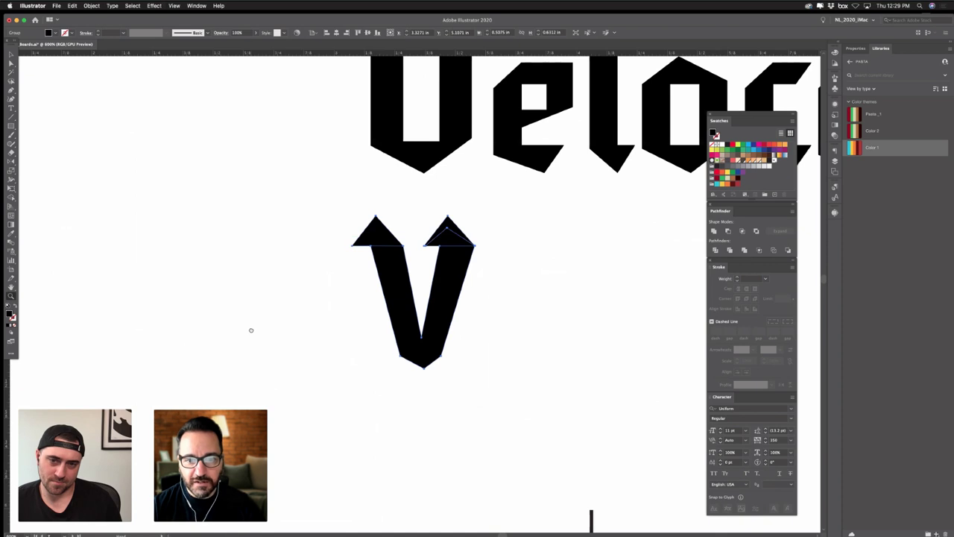
{"action": "left_click_drag", "start_coordinate": [252, 330], "coordinate": [148, 432]}
{"action": "key", "text": "v"}
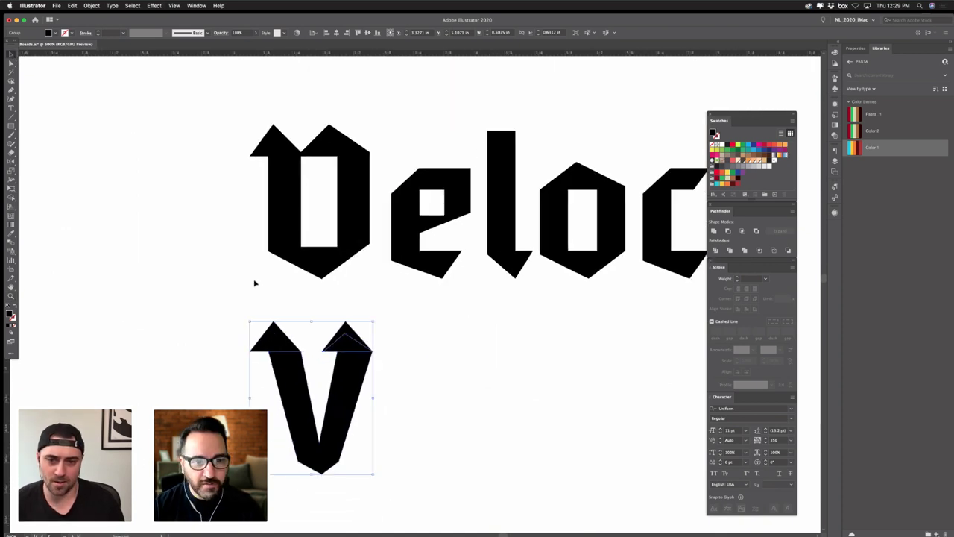
- Move the separate blackletter V up beside the outlined wordmark's first letter, level with the lettering
{"action": "left_click_drag", "start_coordinate": [300, 389], "coordinate": [158, 186]}
{"action": "left_click", "coordinate": [58, 192]}
{"action": "key", "text": "a"}
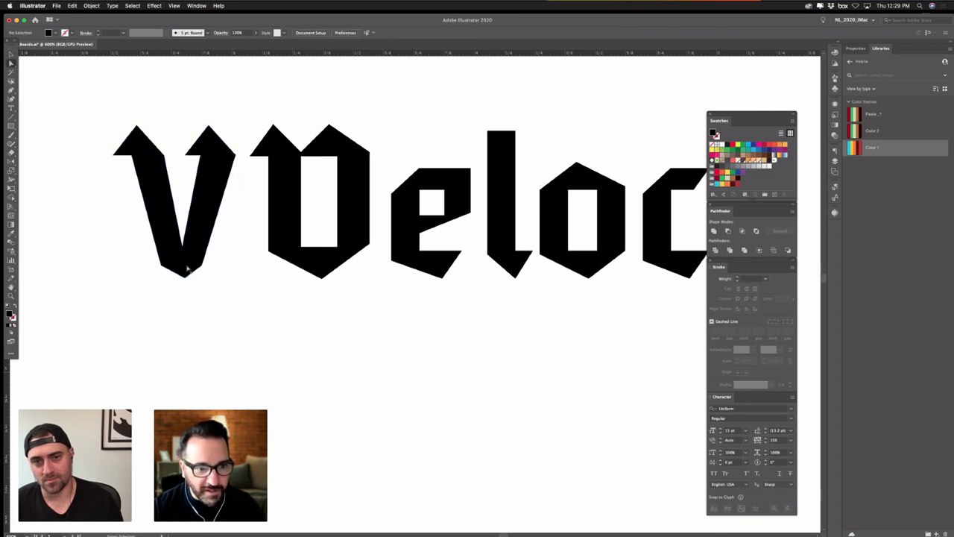
{"action": "left_click_drag", "start_coordinate": [183, 247], "coordinate": [182, 243]}
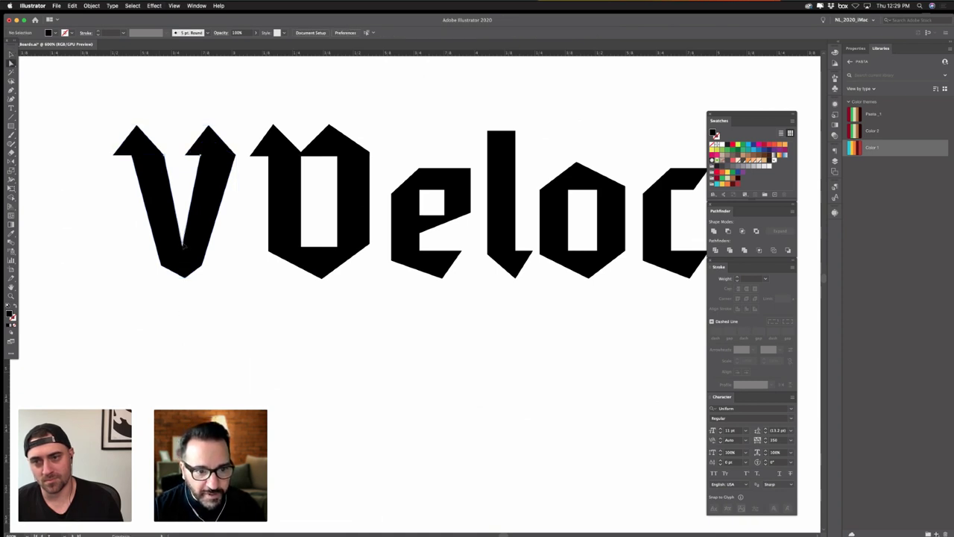
{"action": "left_click", "coordinate": [238, 312]}
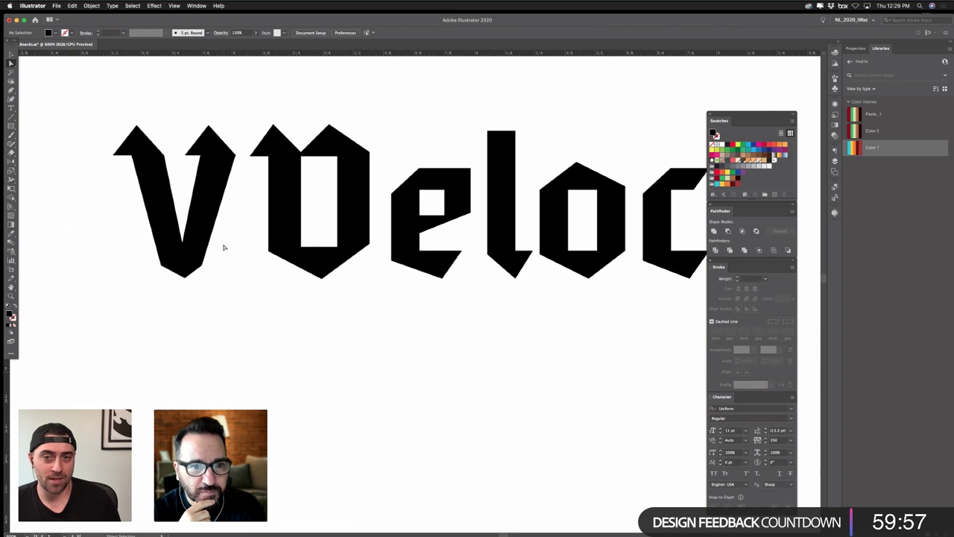
- Try to delete the small overlapping triangle inside the arrowhead on the V's right arm
{"action": "left_click", "coordinate": [213, 145]}
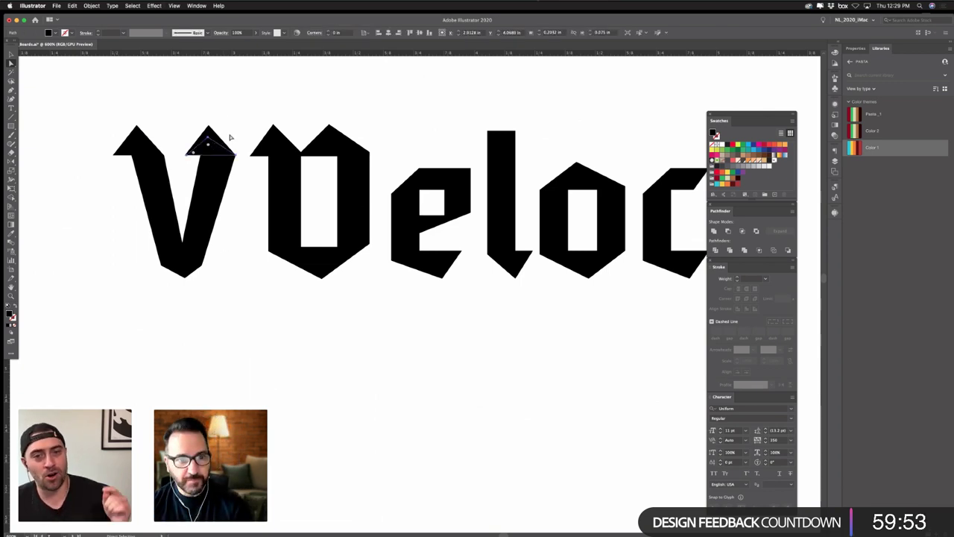
{"action": "key", "text": "Delete"}
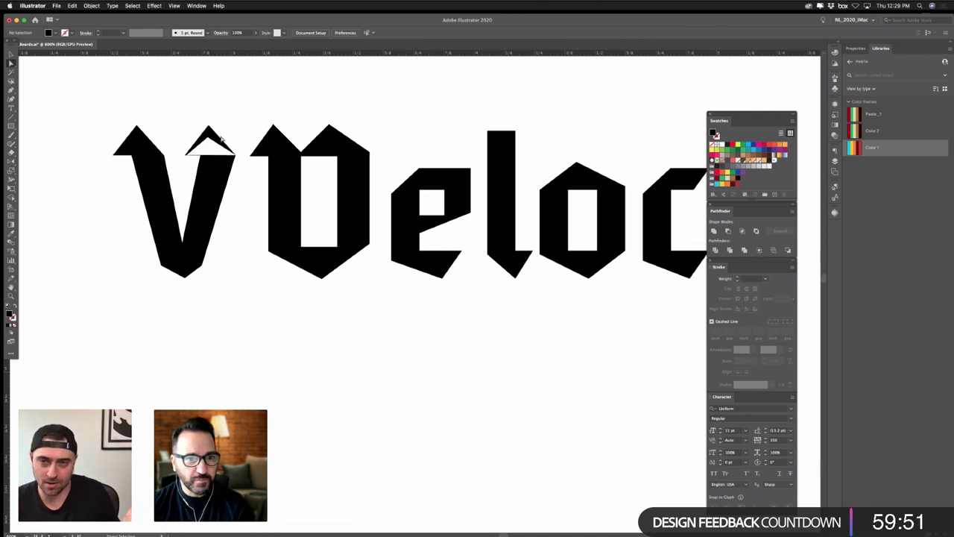
{"action": "key", "text": "super+z"}
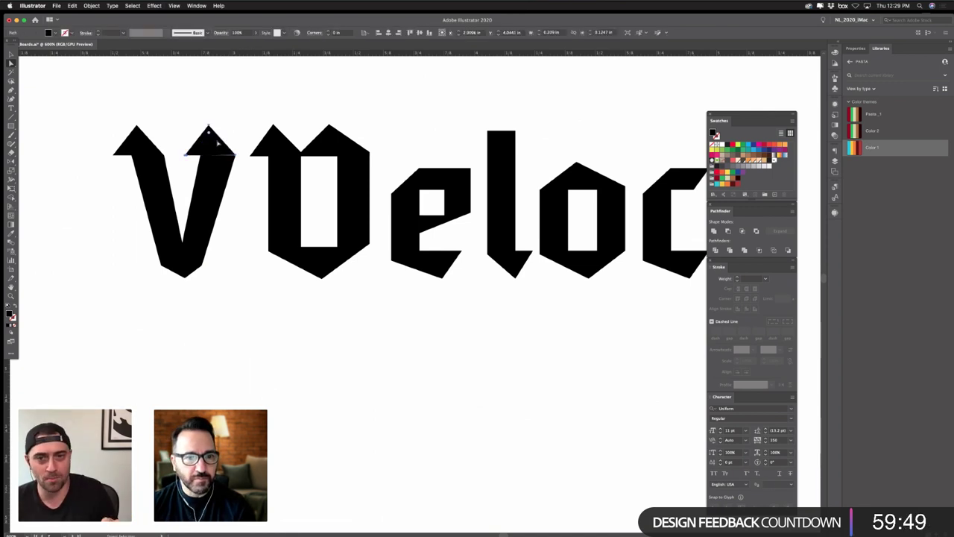
{"action": "left_click", "coordinate": [235, 129]}
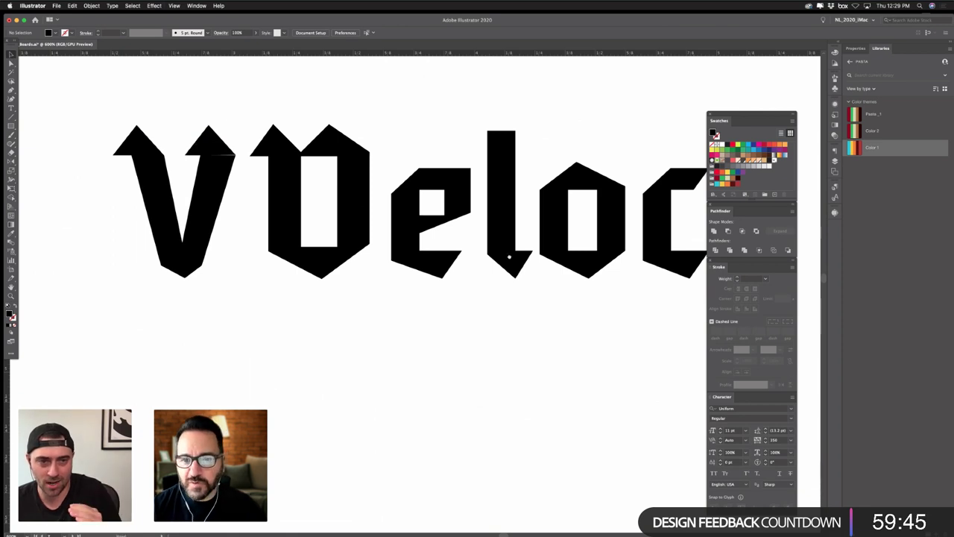
- Remove the triangular arrowhead from the top of the separate V's right arm
{"action": "scroll", "coordinate": [510, 271], "scroll_direction": "right", "scroll_amount": 5}
{"action": "scroll", "coordinate": [509, 270], "scroll_direction": "up", "scroll_amount": 3}
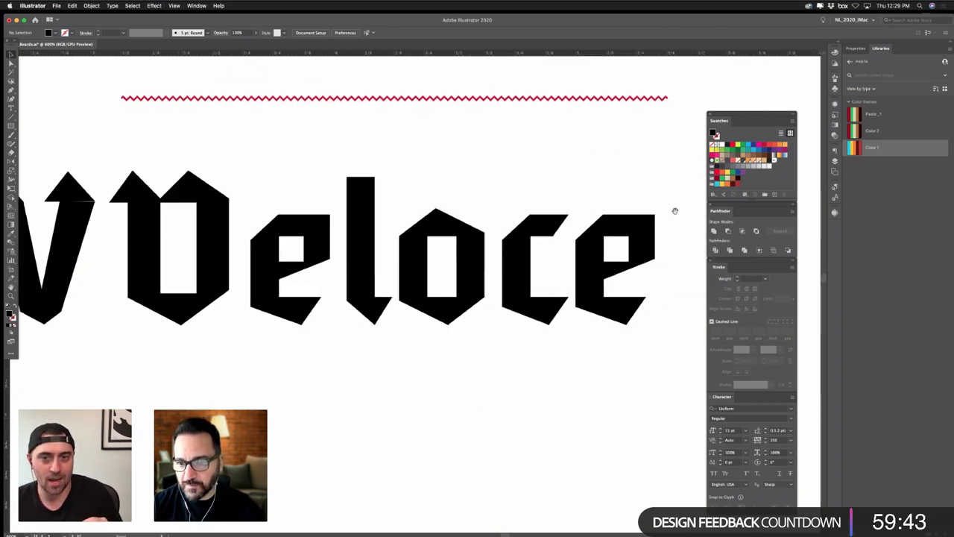
{"action": "scroll", "coordinate": [588, 233], "scroll_direction": "left", "scroll_amount": 5}
{"action": "left_click", "coordinate": [200, 190]}
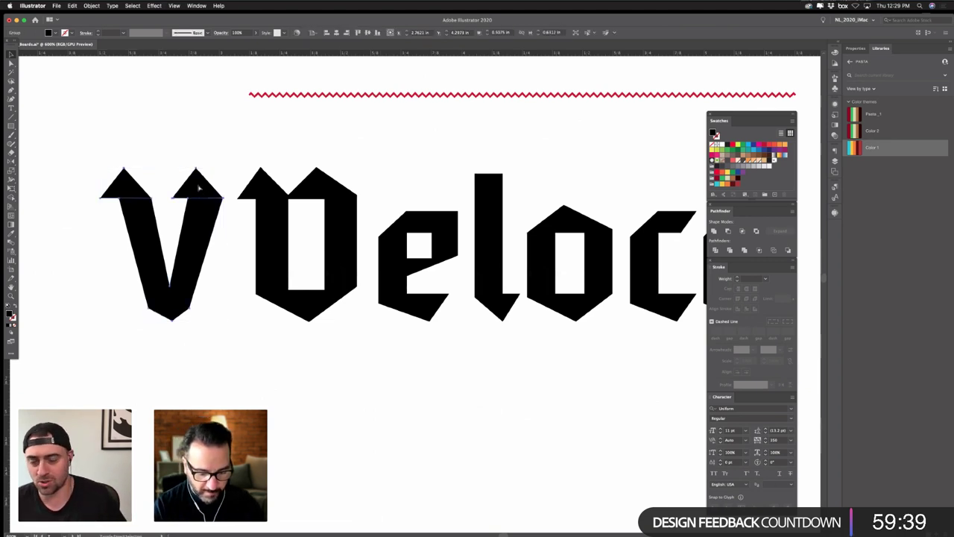
{"action": "left_click", "coordinate": [171, 139]}
{"action": "left_click_drag", "start_coordinate": [187, 192], "coordinate": [221, 152]}
{"action": "key", "text": "super+z"}
{"action": "left_click", "coordinate": [88, 117]}
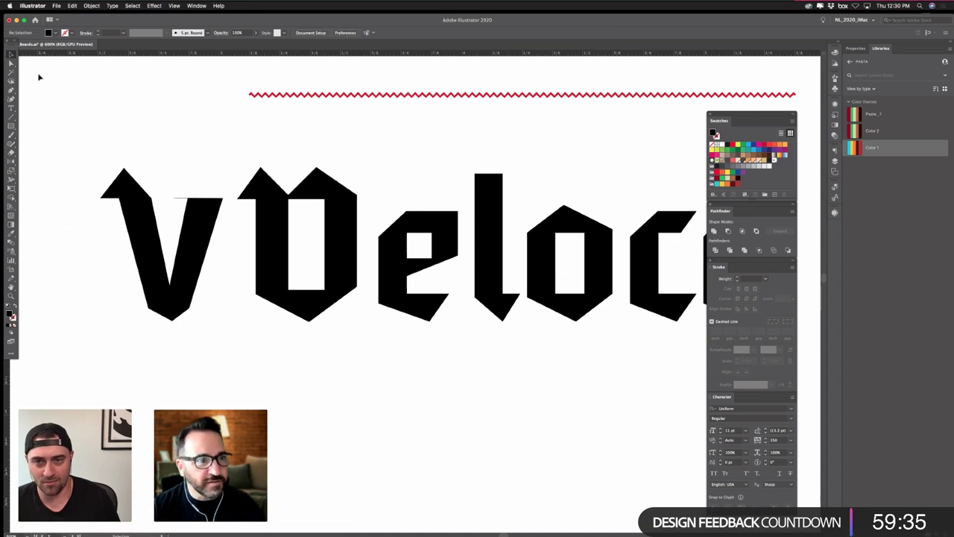
- In outline view, delete the stray anchor points on the V's right arm to leave a clean flat top, then return to preview
{"action": "key", "text": "super+y"}
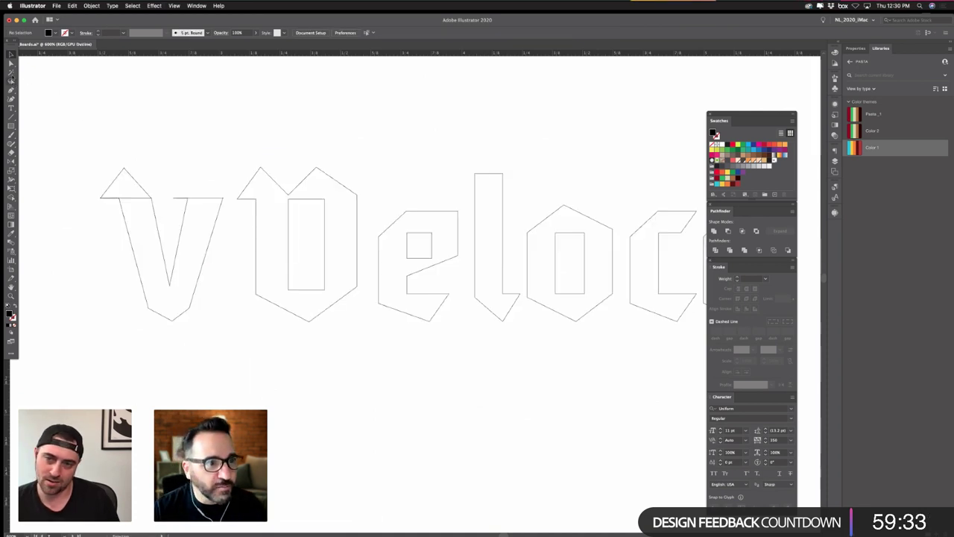
{"action": "left_click", "coordinate": [11, 62]}
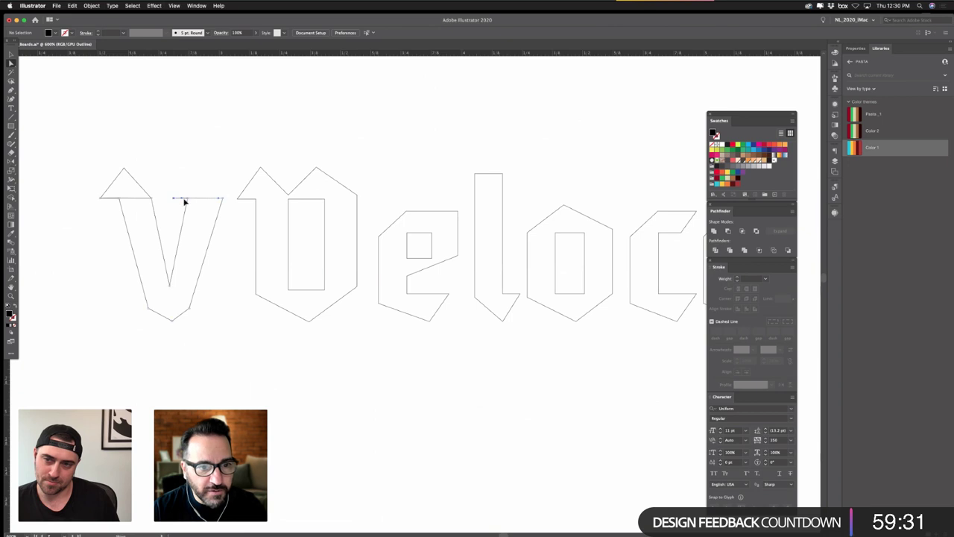
{"action": "left_click", "coordinate": [189, 202]}
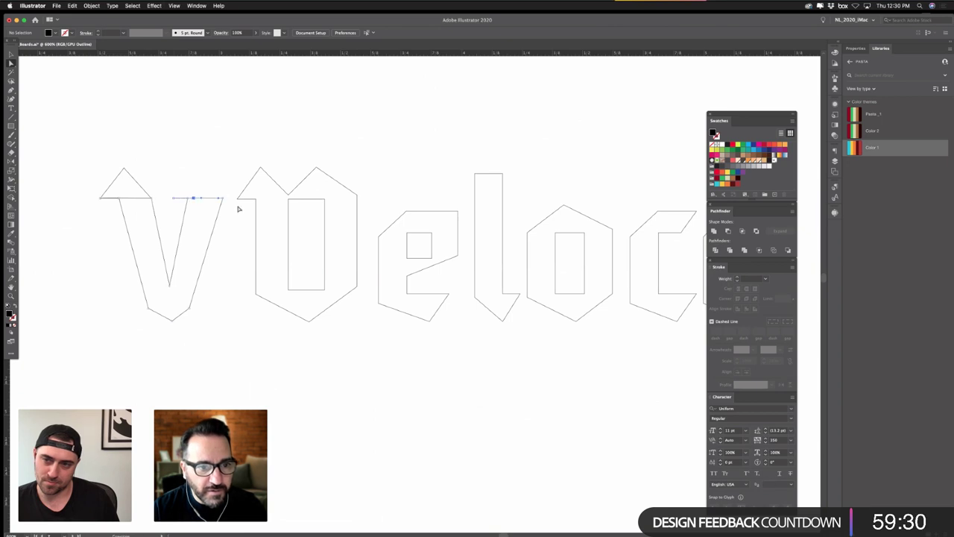
{"action": "left_click", "coordinate": [184, 179]}
{"action": "left_click", "coordinate": [198, 185]}
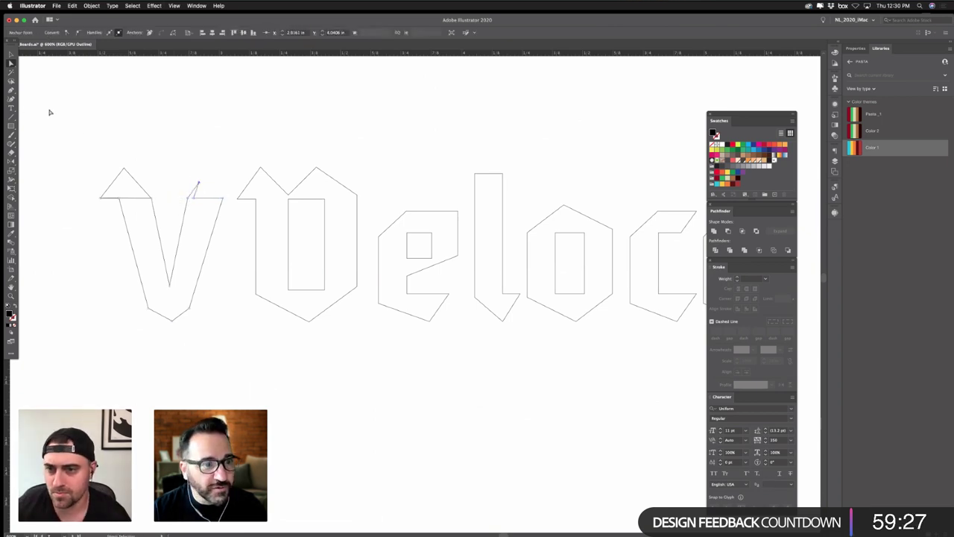
{"action": "left_click_drag", "start_coordinate": [11, 91], "coordinate": [38, 108]}
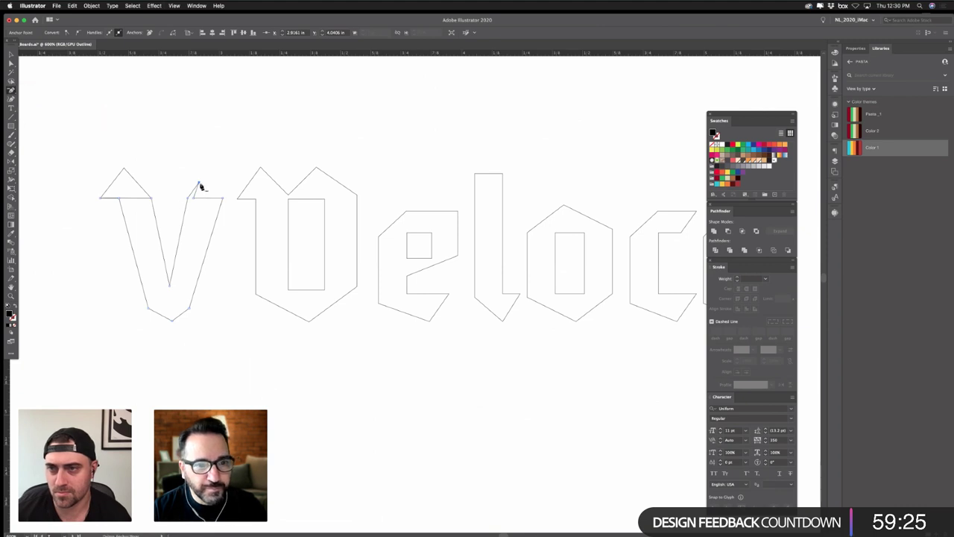
{"action": "left_click_drag", "start_coordinate": [198, 185], "coordinate": [193, 202]}
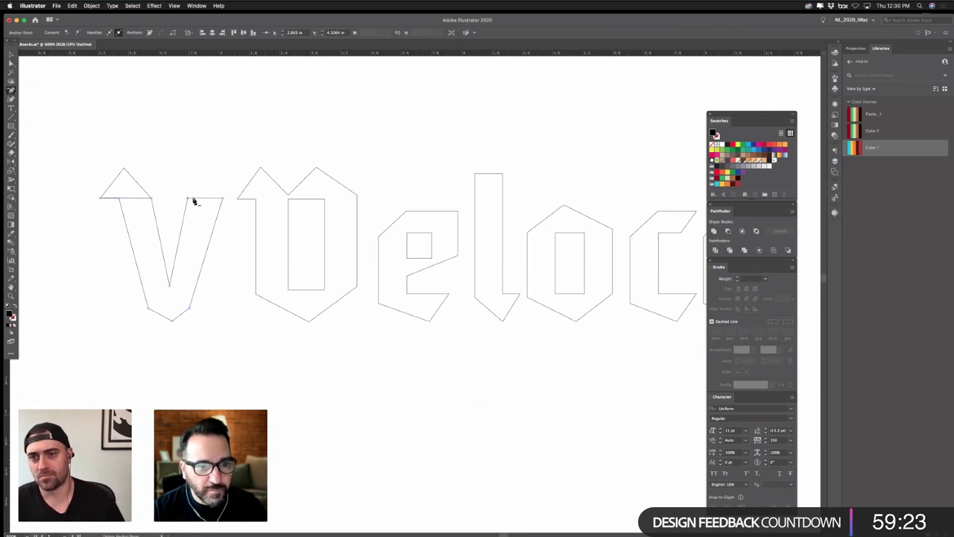
{"action": "key", "text": "v"}
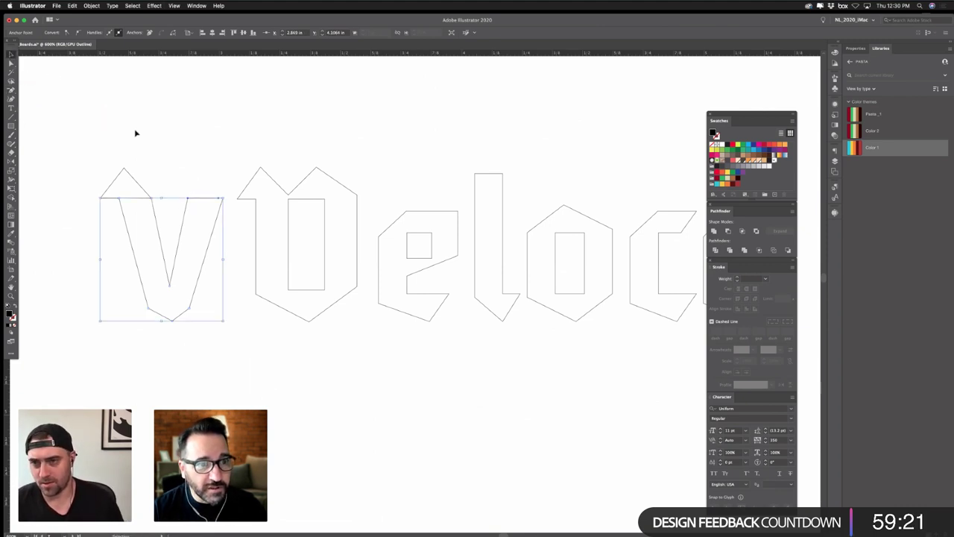
{"action": "left_click", "coordinate": [134, 132]}
{"action": "key", "text": "super+y"}
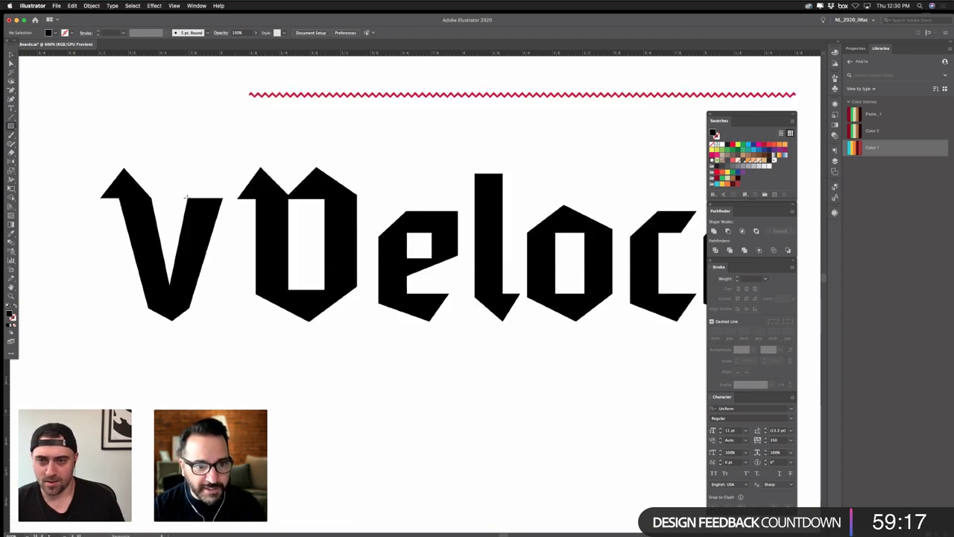
- Try to extend the V's right arm upward to the height of its left arrowhead, then undo the extension
{"action": "left_click_drag", "start_coordinate": [186, 199], "coordinate": [223, 174]}
{"action": "key", "text": "super+z"}
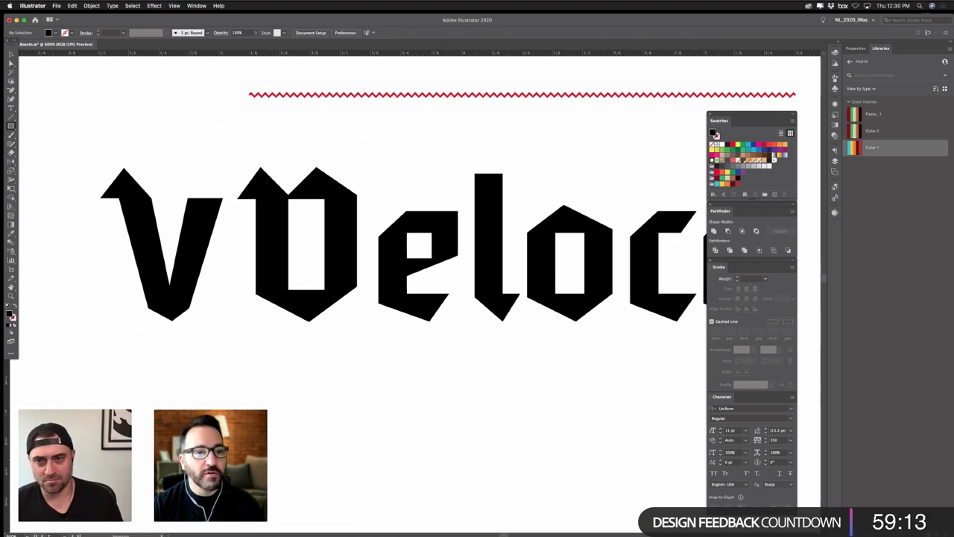
{"action": "left_click", "coordinate": [11, 64]}
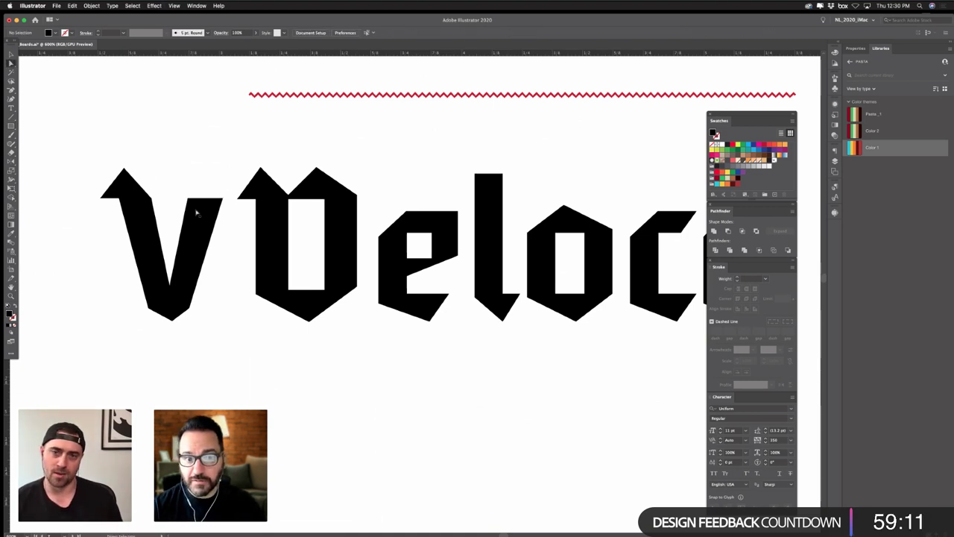
{"action": "mouse_move", "coordinate": [199, 199]}
{"action": "left_mouse_down"}
{"action": "mouse_move", "coordinate": [210, 170]}
{"action": "mouse_move", "coordinate": [220, 205]}
{"action": "mouse_move", "coordinate": [228, 171]}
{"action": "left_mouse_up"}
{"action": "key", "text": "super+z"}
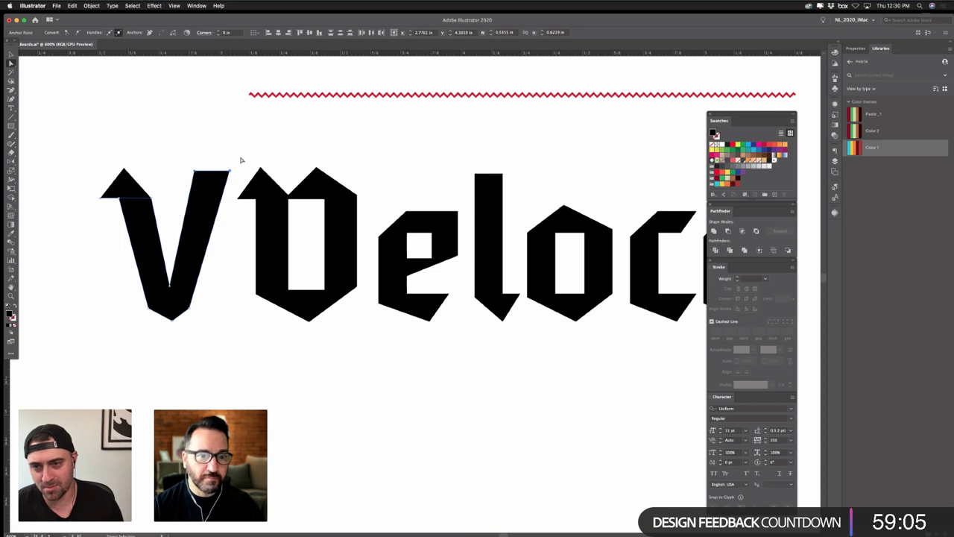
{"action": "left_click", "coordinate": [245, 155]}
{"action": "scroll", "coordinate": [291, 157], "scroll_direction": "left", "scroll_amount": 3}
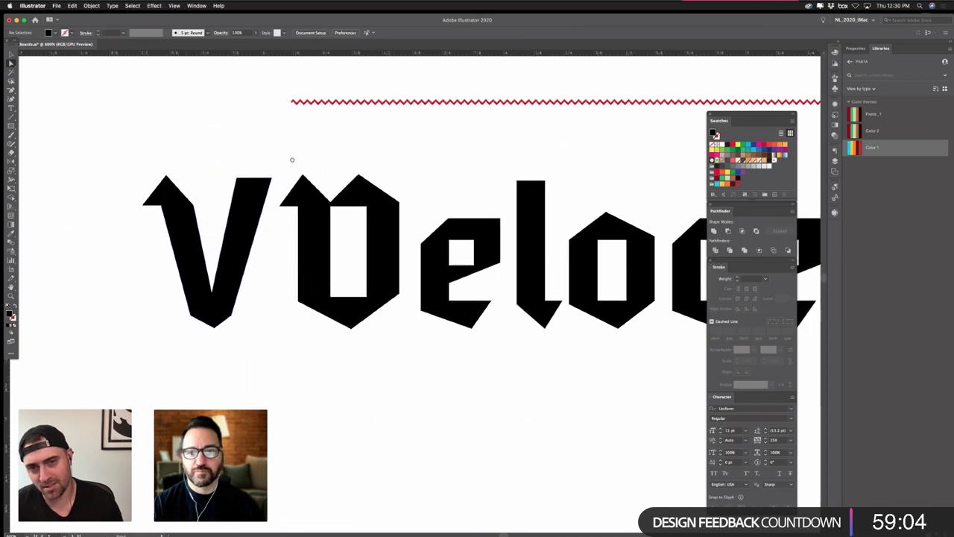
{"action": "key", "text": "super+z"}
{"action": "left_click", "coordinate": [388, 148]}
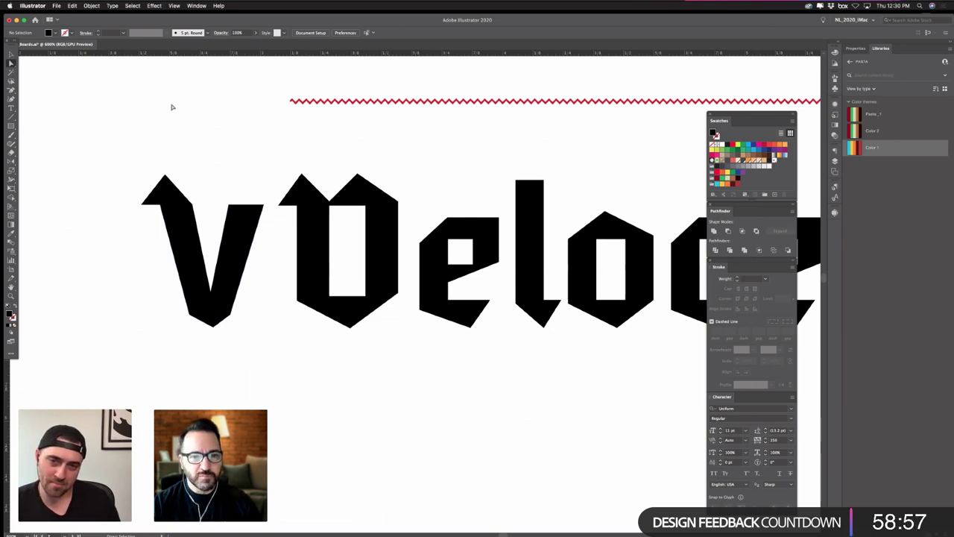
- Place the modified V over the wordmark's first letter and delete the original letter beneath it
{"action": "left_click", "coordinate": [11, 56]}
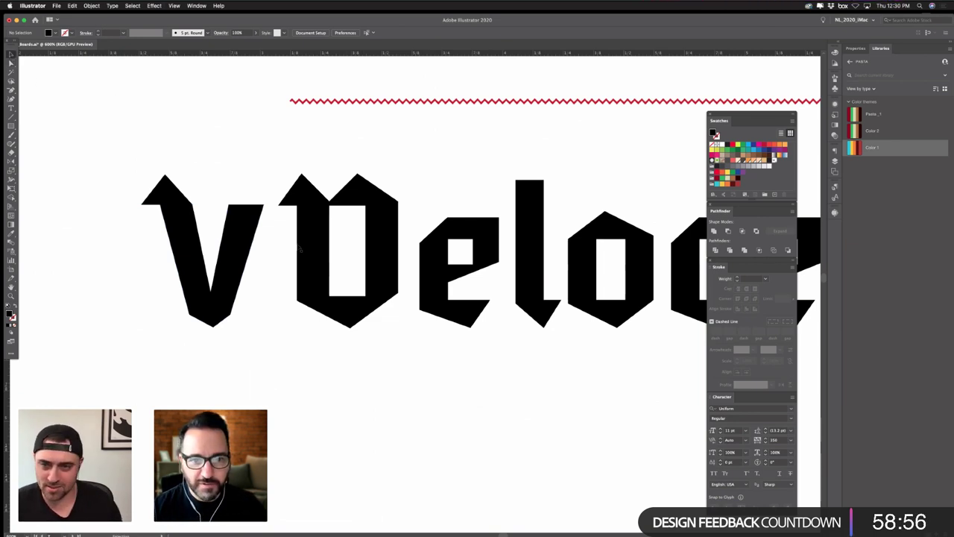
{"action": "left_click", "coordinate": [396, 293]}
{"action": "left_click", "coordinate": [224, 252]}
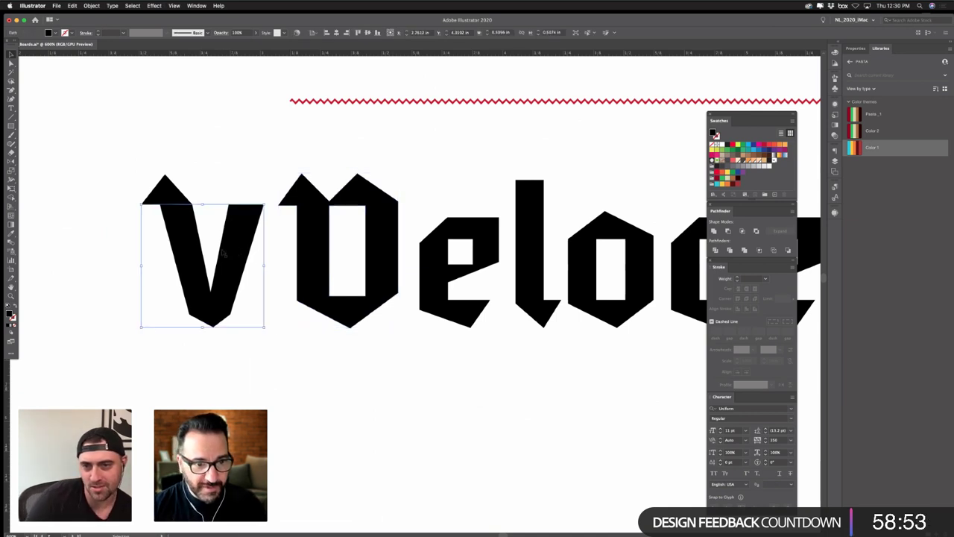
{"action": "left_click_drag", "start_coordinate": [164, 198], "coordinate": [301, 217]}
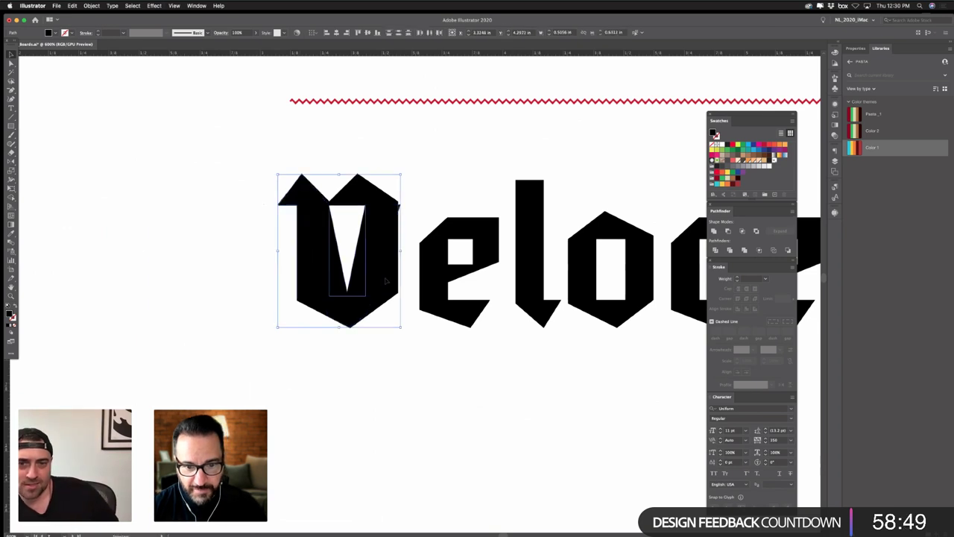
{"action": "key", "text": "Delete"}
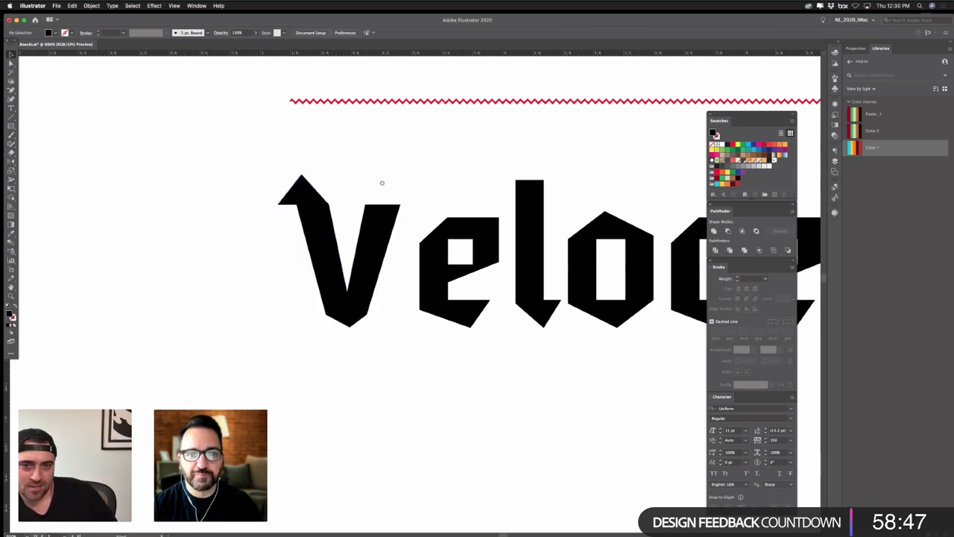
- Shift the new V right to close the gap between it and the first e in the lower wordmark
{"action": "left_click_drag", "start_coordinate": [397, 192], "coordinate": [302, 194]}
{"action": "key", "text": "super+minus"}
{"action": "key", "text": "super+minus"}
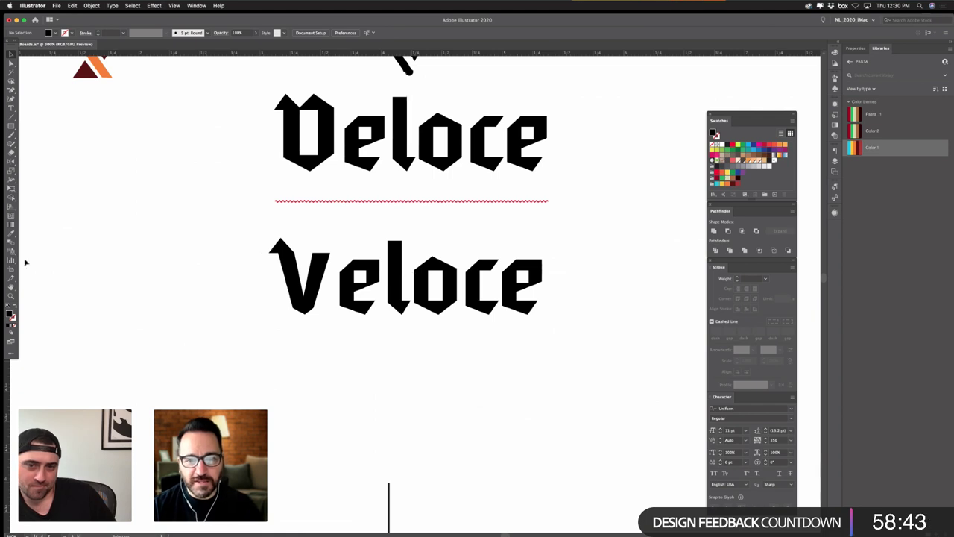
{"action": "left_click", "coordinate": [12, 296]}
{"action": "left_click_drag", "start_coordinate": [300, 268], "coordinate": [303, 327]}
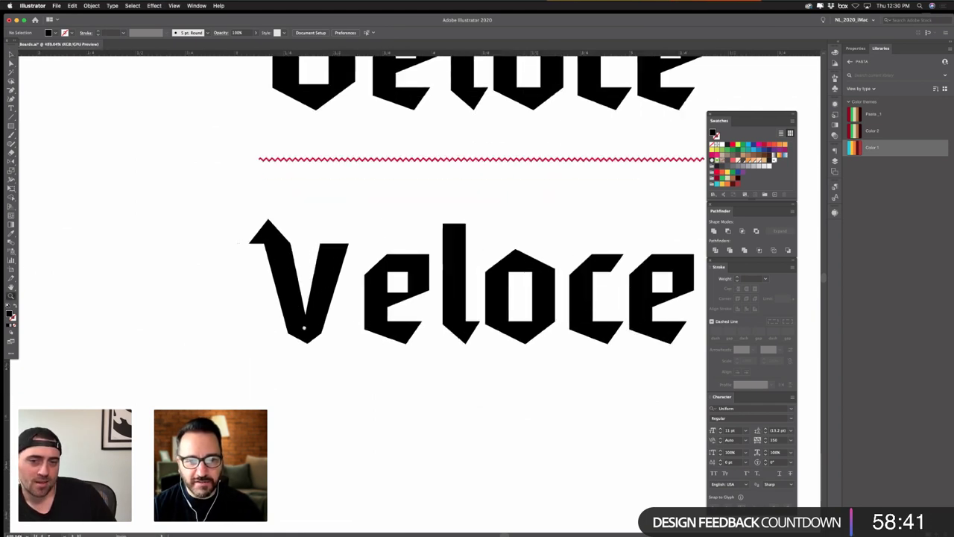
{"action": "left_click_drag", "start_coordinate": [165, 177], "coordinate": [293, 284]}
{"action": "left_click", "coordinate": [83, 96]}
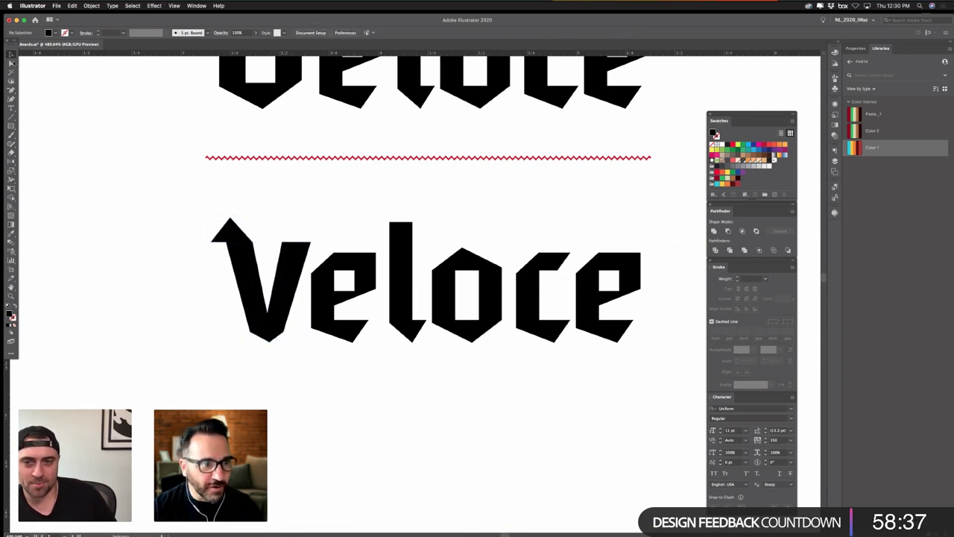
- Extend the V's right arm upward along its slant to match the height of the wordmark's l
{"action": "key", "text": "a"}
{"action": "left_click_drag", "start_coordinate": [278, 238], "coordinate": [316, 225]}
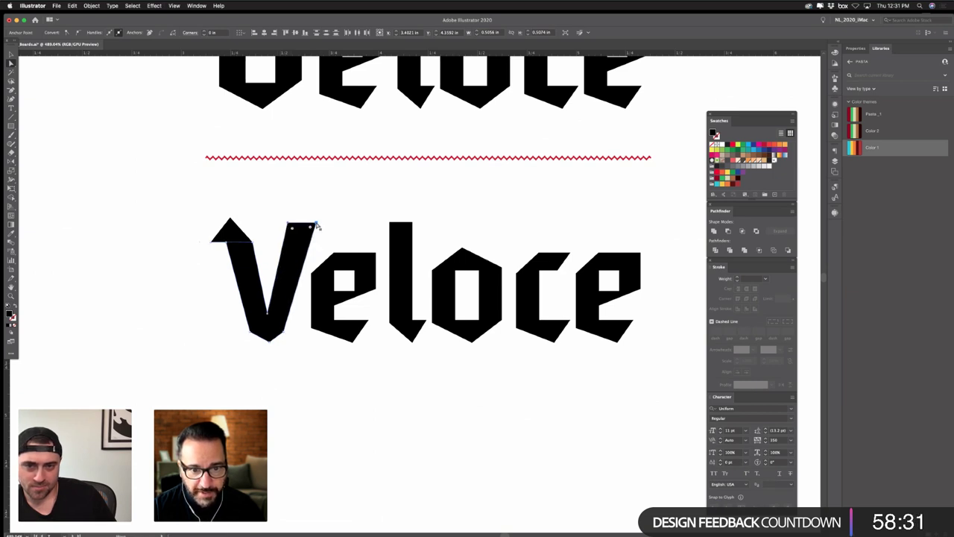
{"action": "key", "text": "super+shift+a"}
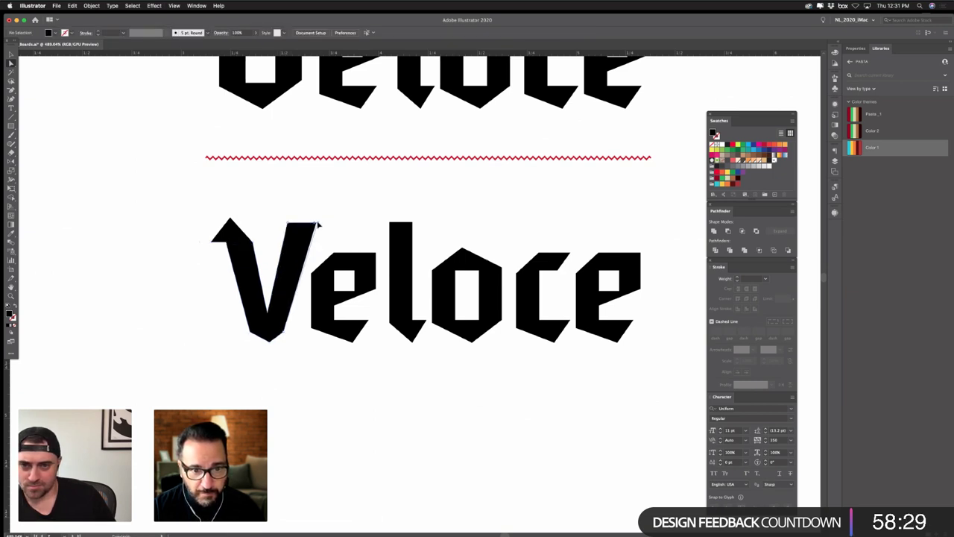
- Fine-tune the upper corner points of the V's right arm in the lower wordmark
{"action": "left_click", "coordinate": [316, 225]}
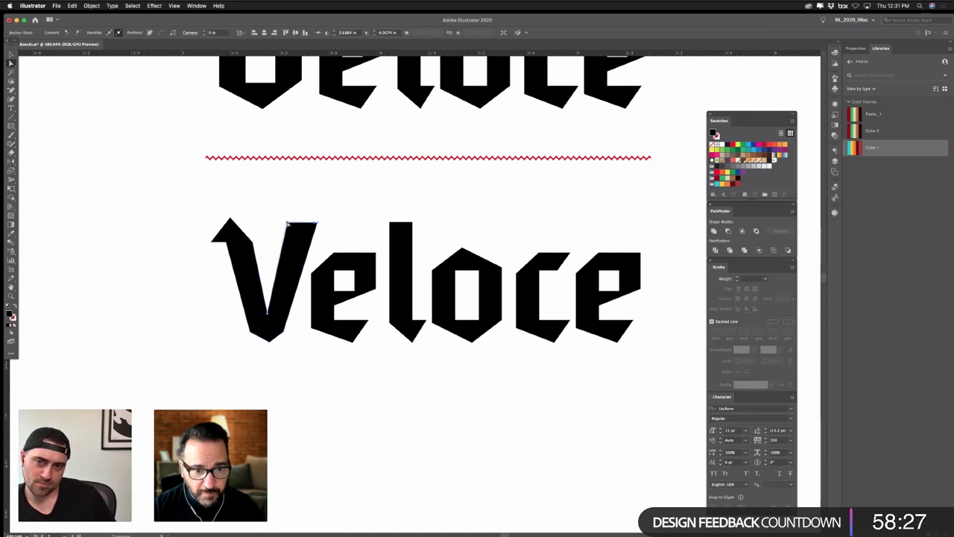
{"action": "left_click", "coordinate": [289, 209]}
{"action": "key", "text": "super+z"}
{"action": "key", "text": "super+shift+a"}
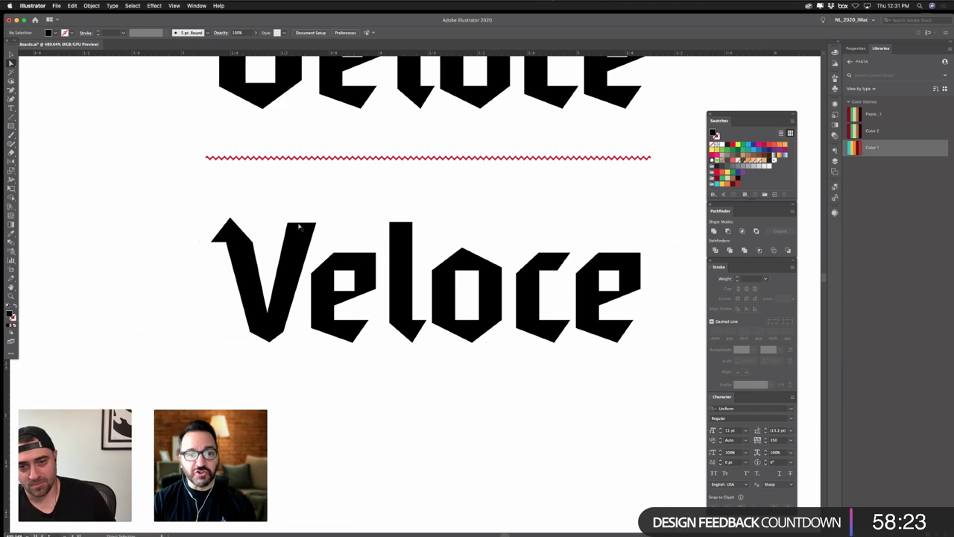
- Try lowering the flat top of the V's right arm slightly, then undo the change
{"action": "left_click_drag", "start_coordinate": [273, 219], "coordinate": [315, 228]}
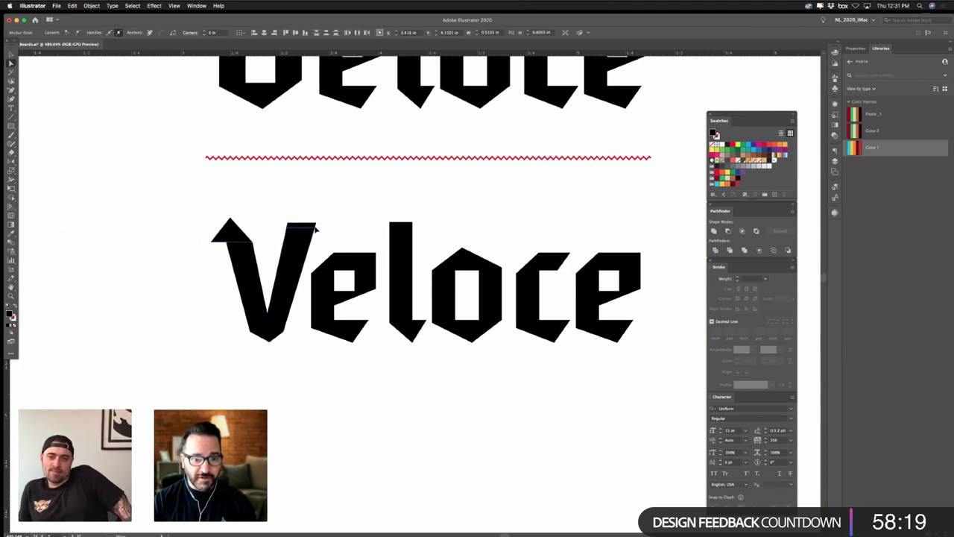
{"action": "left_click", "coordinate": [339, 202]}
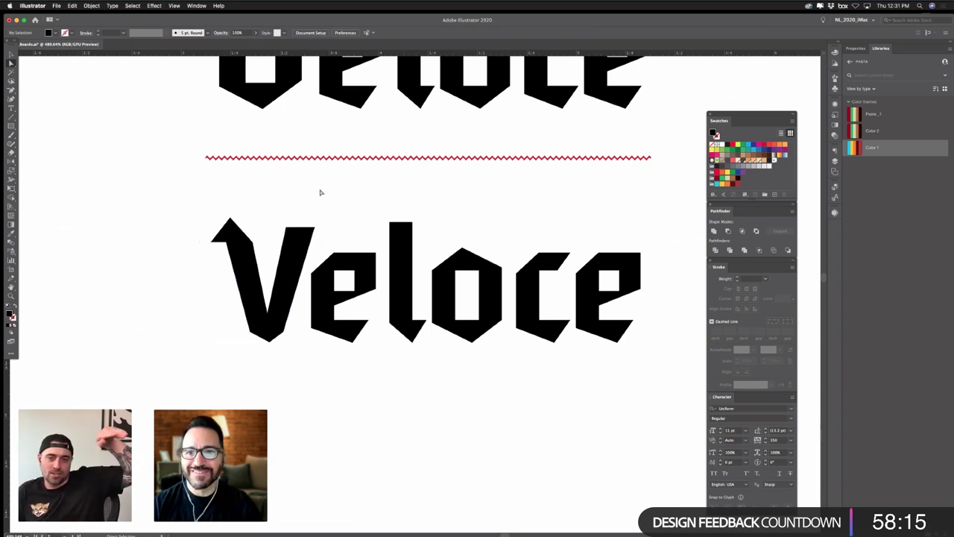
{"action": "key", "text": "super+z"}
{"action": "left_click", "coordinate": [344, 205]}
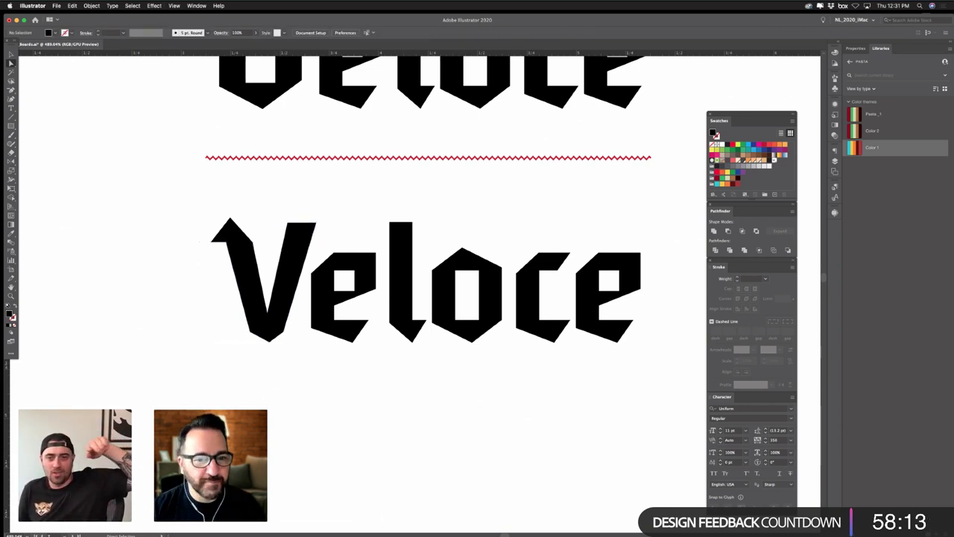
- Move the V's left arrowhead slightly down and right along its stem to bring its tip near the height of the right arm
{"action": "left_click", "coordinate": [10, 56]}
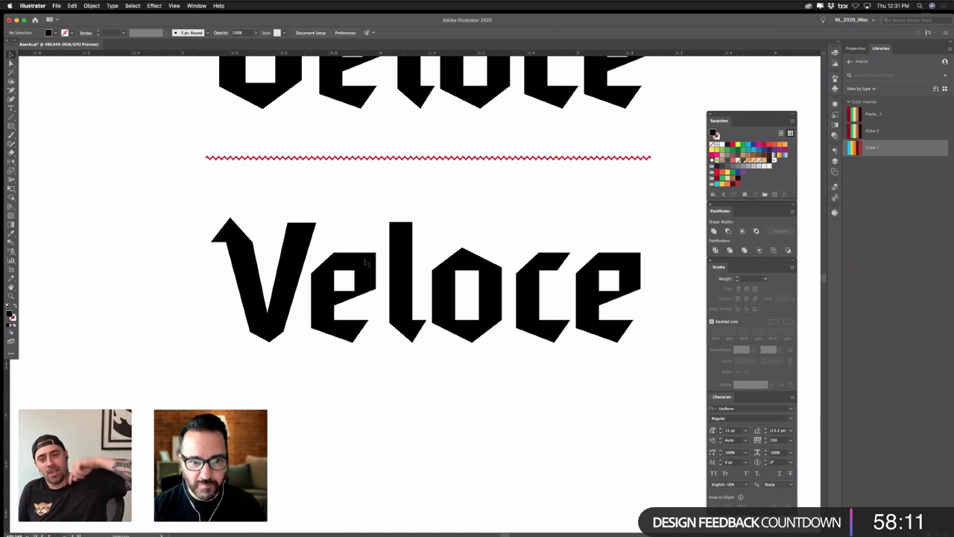
{"action": "left_click", "coordinate": [232, 233]}
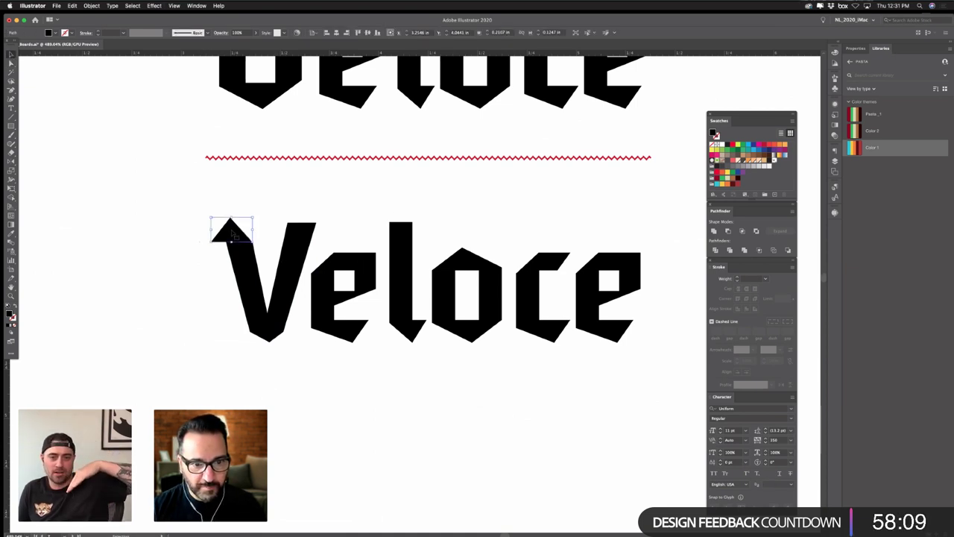
{"action": "left_click", "coordinate": [12, 64]}
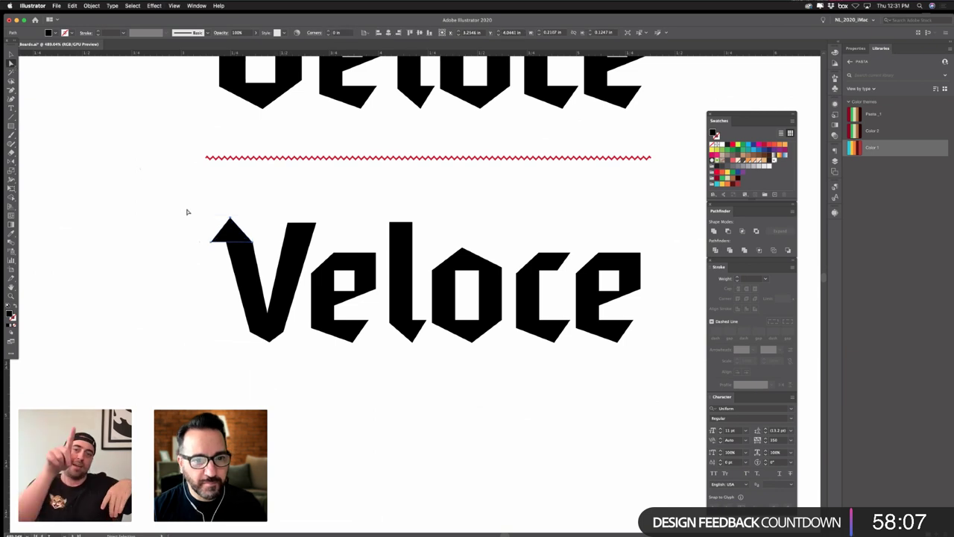
{"action": "left_click", "coordinate": [252, 243]}
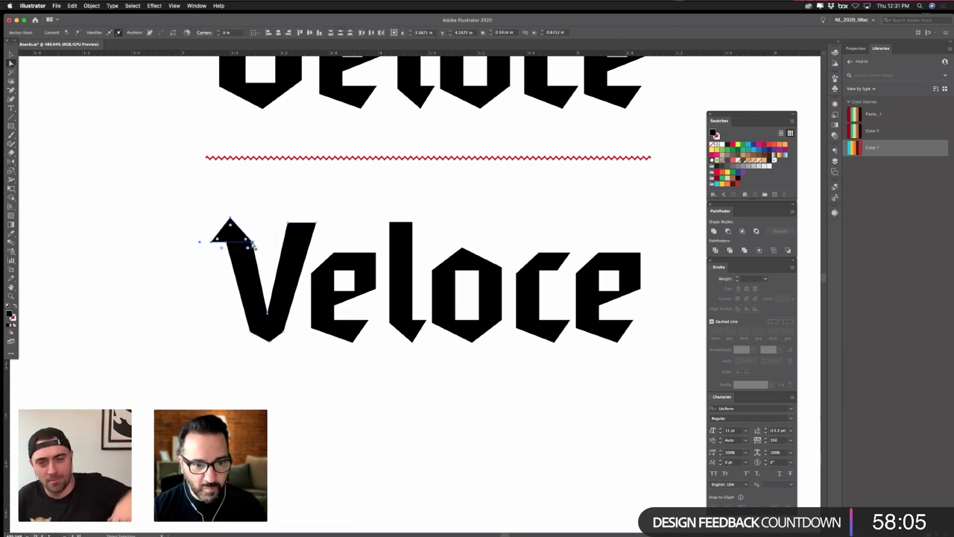
{"action": "left_click_drag", "start_coordinate": [251, 242], "coordinate": [254, 247]}
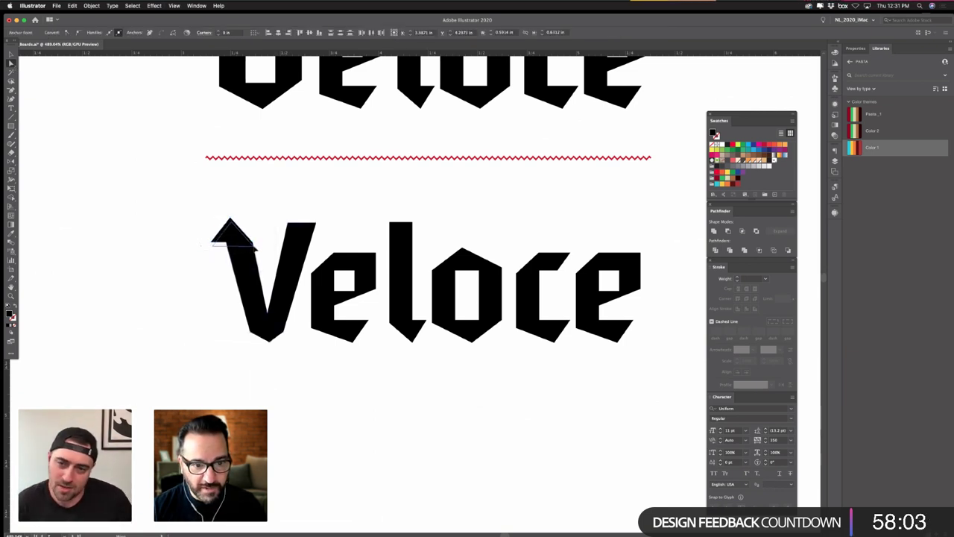
{"action": "left_click", "coordinate": [204, 242]}
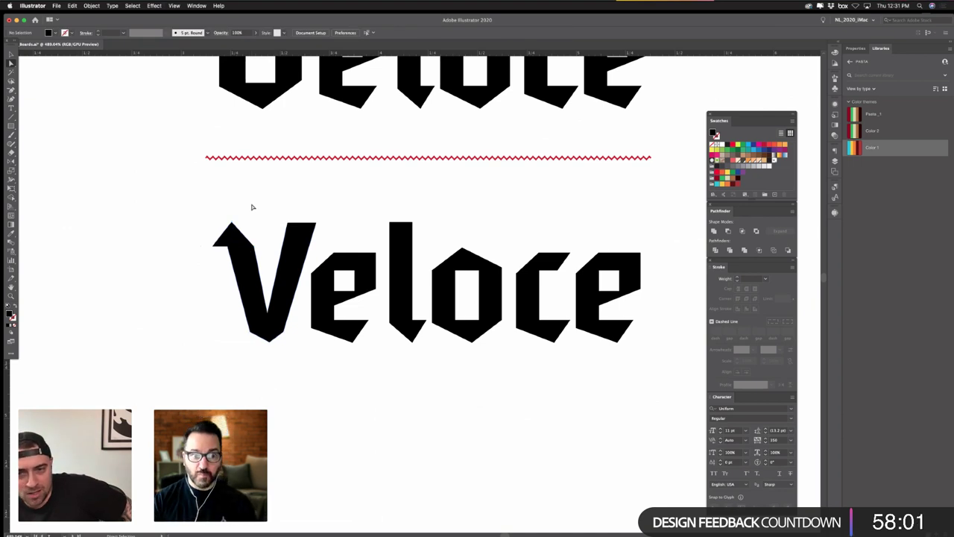
{"action": "left_click", "coordinate": [253, 249]}
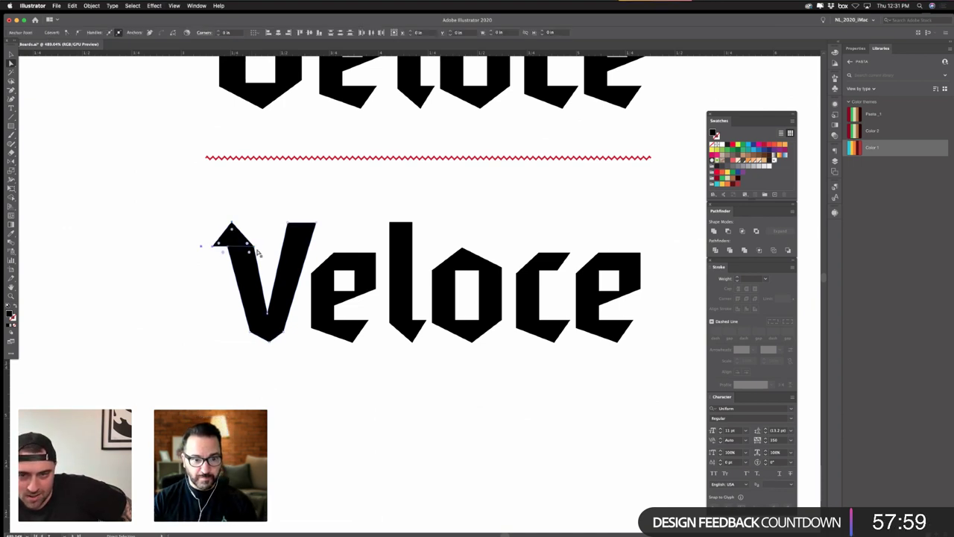
{"action": "left_click_drag", "start_coordinate": [255, 247], "coordinate": [255, 249]}
{"action": "left_click", "coordinate": [267, 216]}
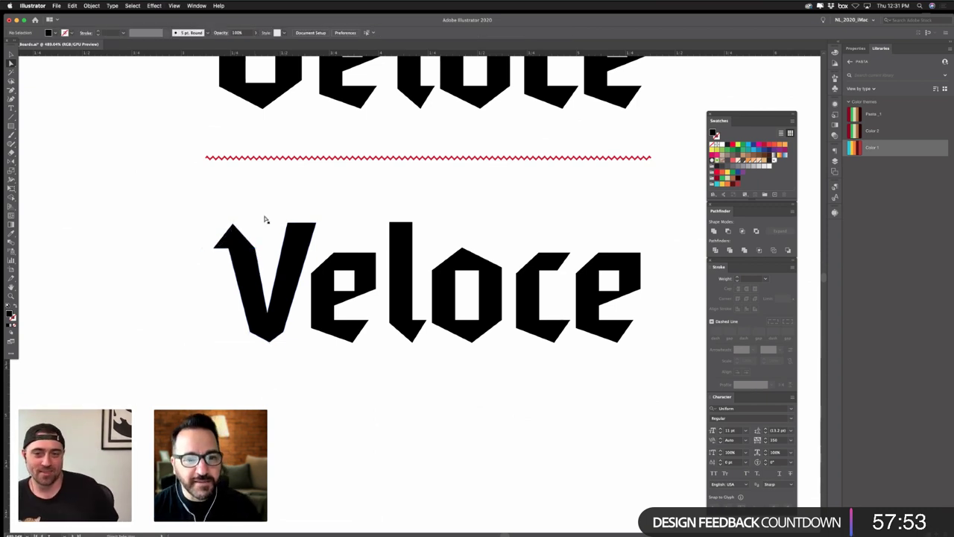
- Check the height of the V's arrowhead and right arm against the l using a horizontal guide
{"action": "left_click_drag", "start_coordinate": [310, 50], "coordinate": [322, 226]}
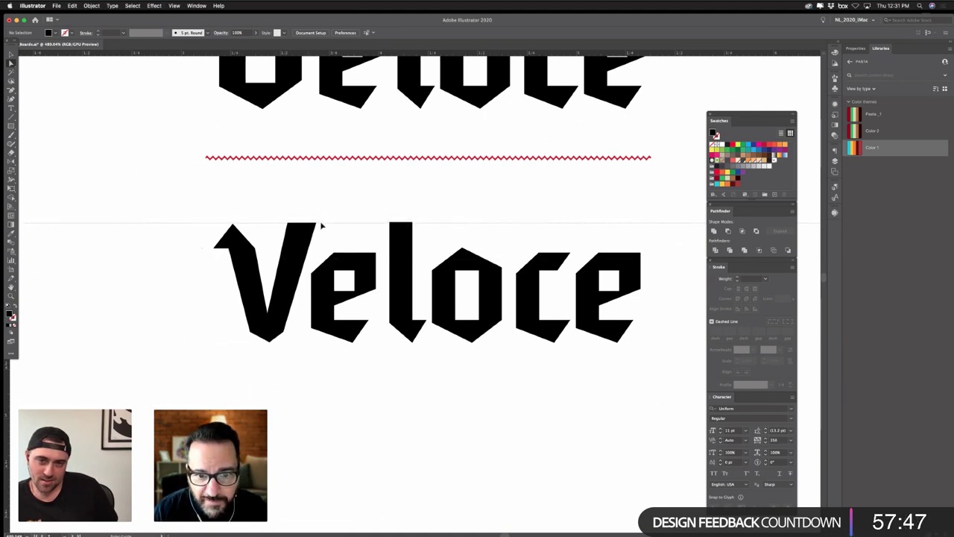
{"action": "scroll", "coordinate": [417, 210], "scroll_direction": "up", "scroll_amount": 3}
{"action": "scroll", "coordinate": [418, 209], "scroll_direction": "left", "scroll_amount": 2}
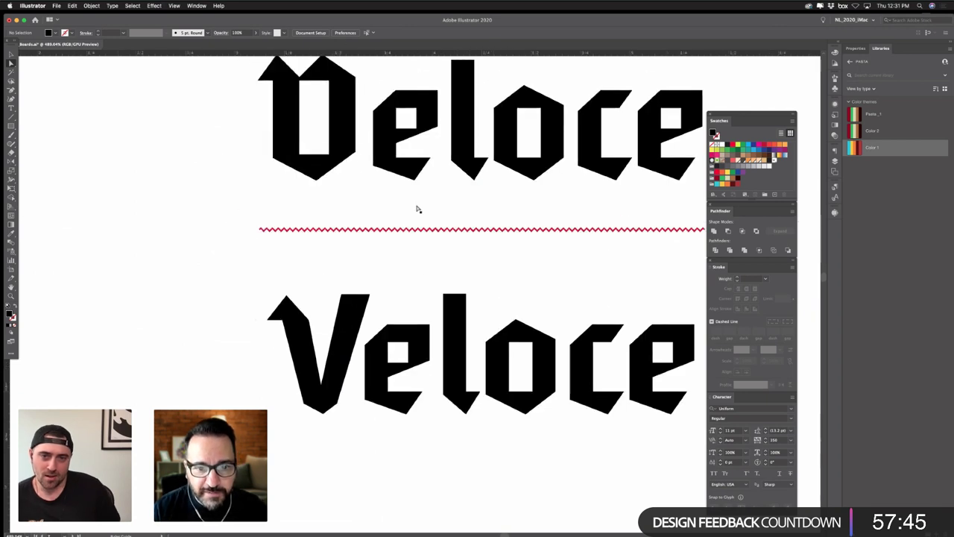
{"action": "left_click", "coordinate": [461, 378]}
{"action": "scroll", "coordinate": [474, 472], "scroll_direction": "down", "scroll_amount": 3}
{"action": "scroll", "coordinate": [475, 472], "scroll_direction": "right", "scroll_amount": 2}
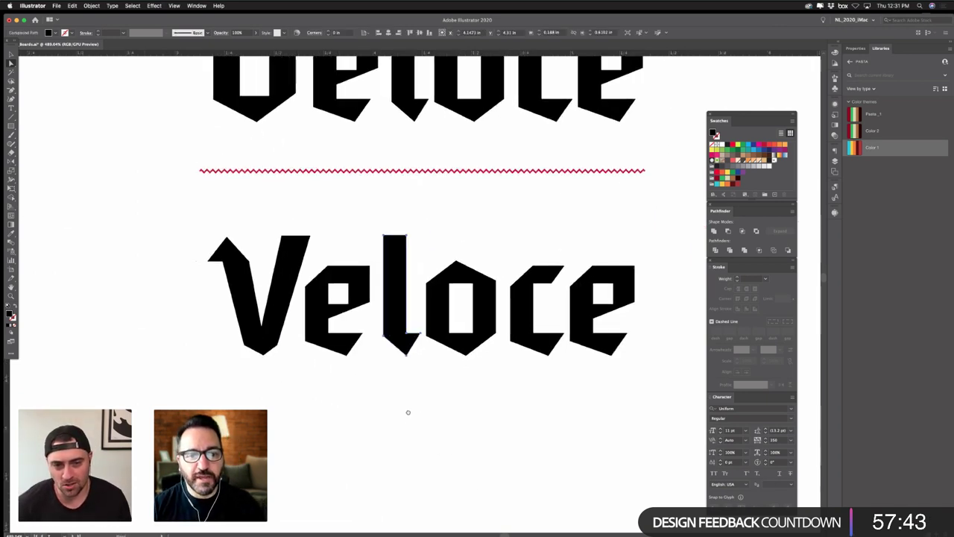
{"action": "key", "text": "a"}
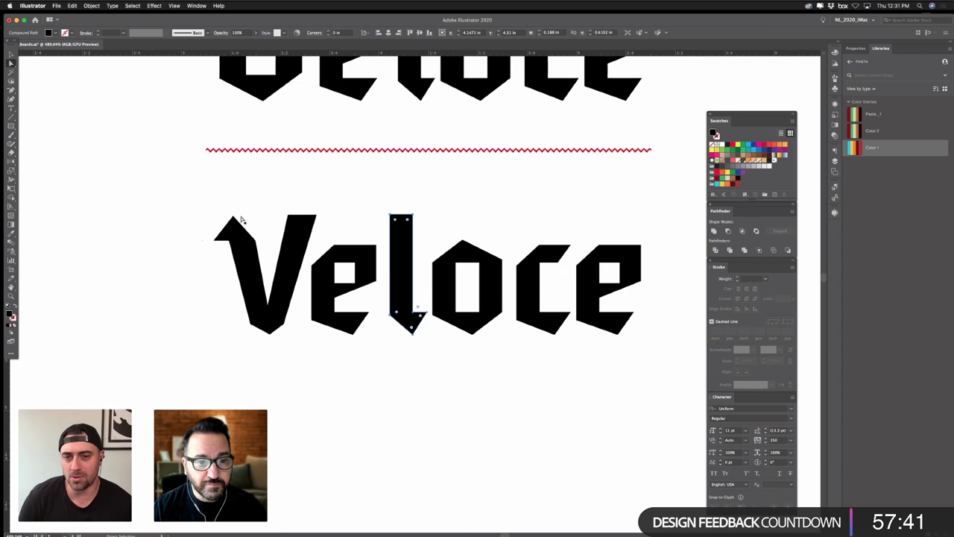
{"action": "left_click", "coordinate": [391, 211]}
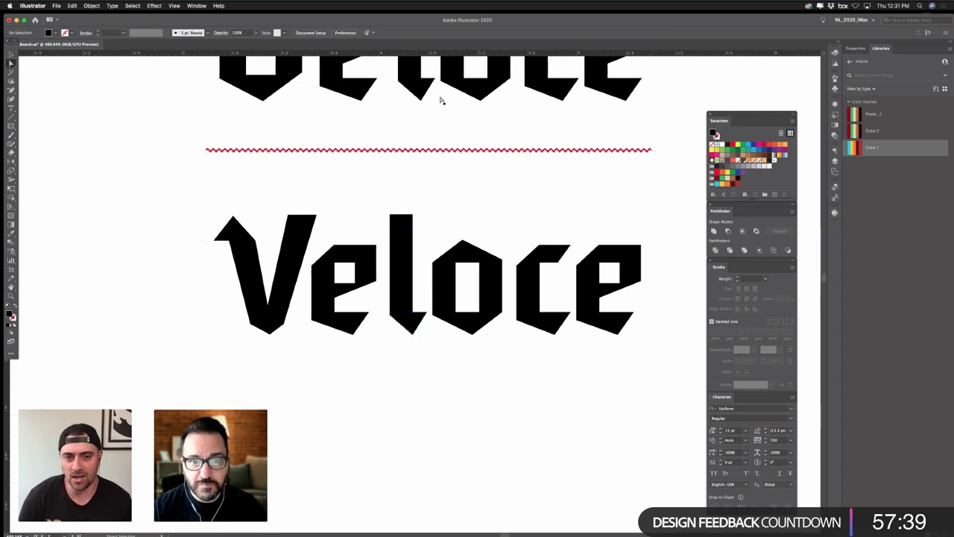
- Lower the V's arrowhead so its base sits on a horizontal guide at the lowercase letters' height, then delete the guide
{"action": "left_click", "coordinate": [421, 244]}
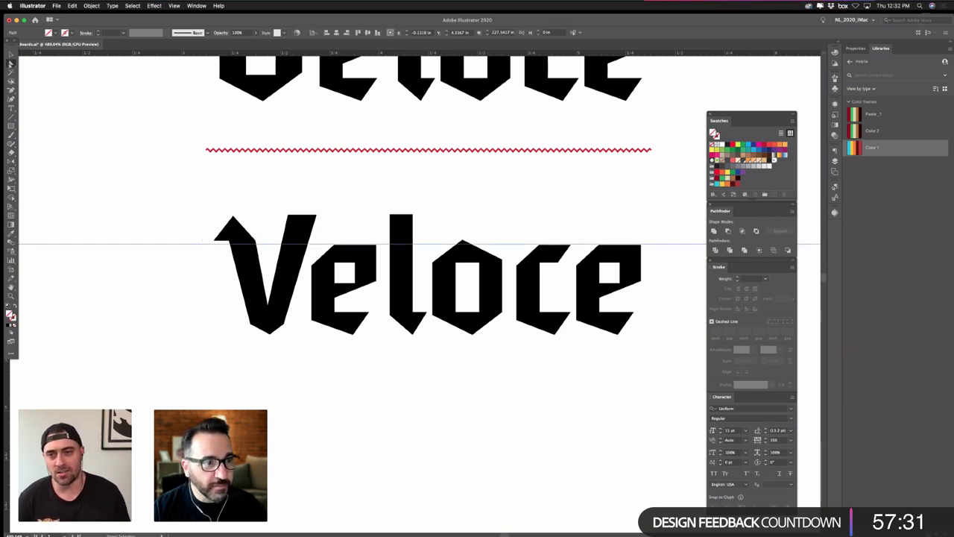
{"action": "left_click_drag", "start_coordinate": [208, 213], "coordinate": [215, 244]}
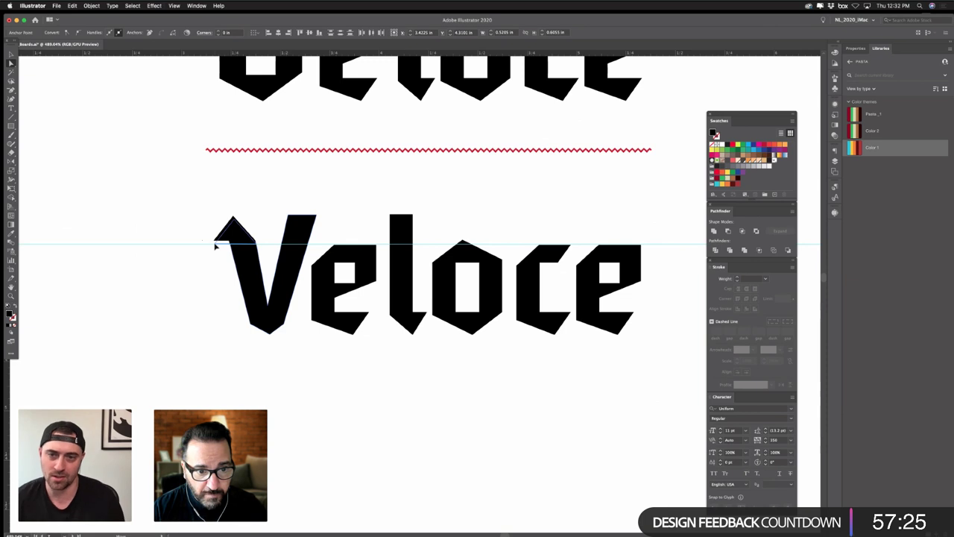
{"action": "left_click", "coordinate": [203, 300]}
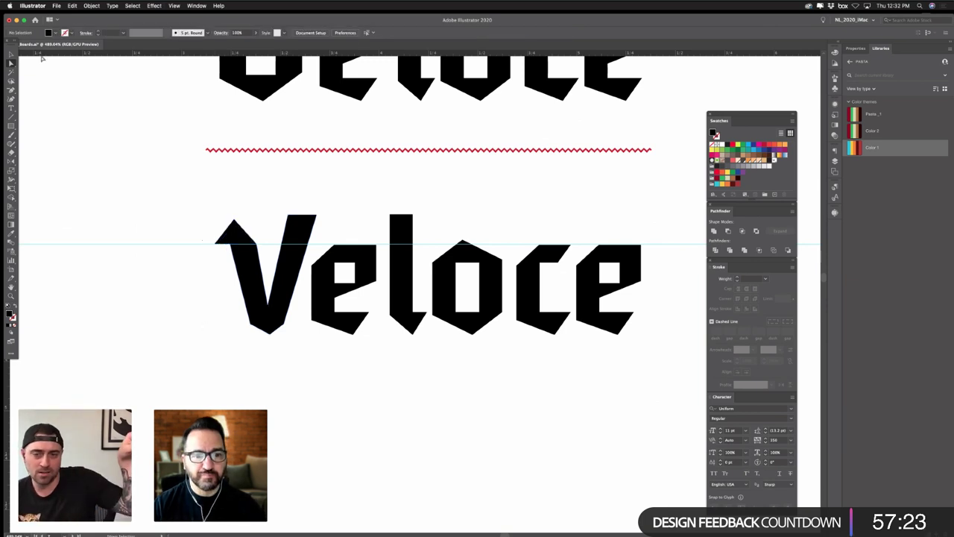
{"action": "left_click_drag", "start_coordinate": [116, 240], "coordinate": [125, 281]}
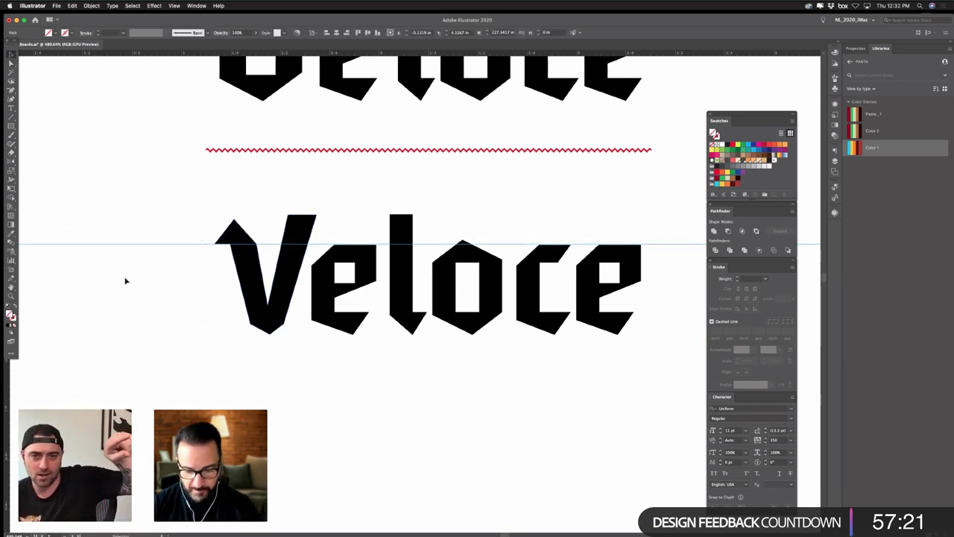
{"action": "key", "text": "Delete"}
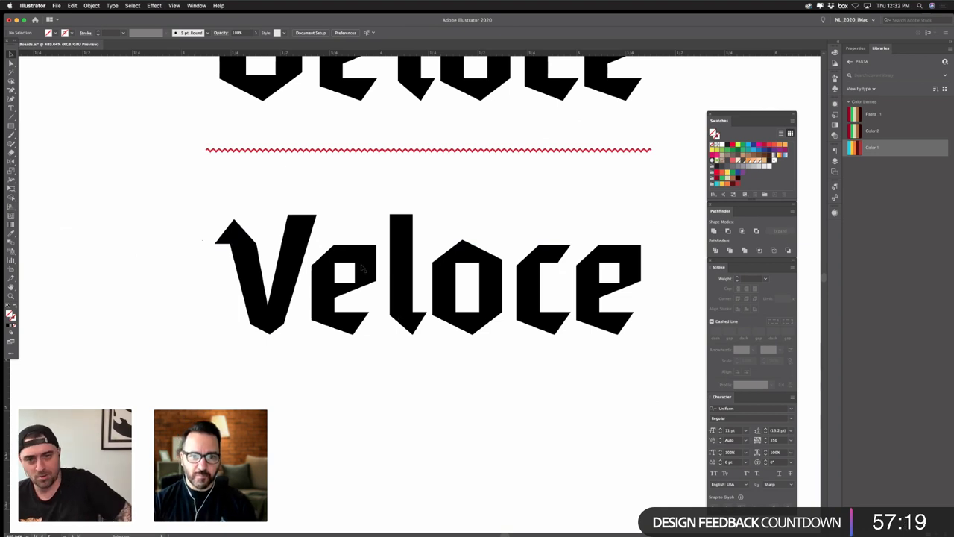
- Tighten the lower wordmark's letter spacing by shifting the l, o, c and final e left
{"action": "left_click", "coordinate": [403, 277]}
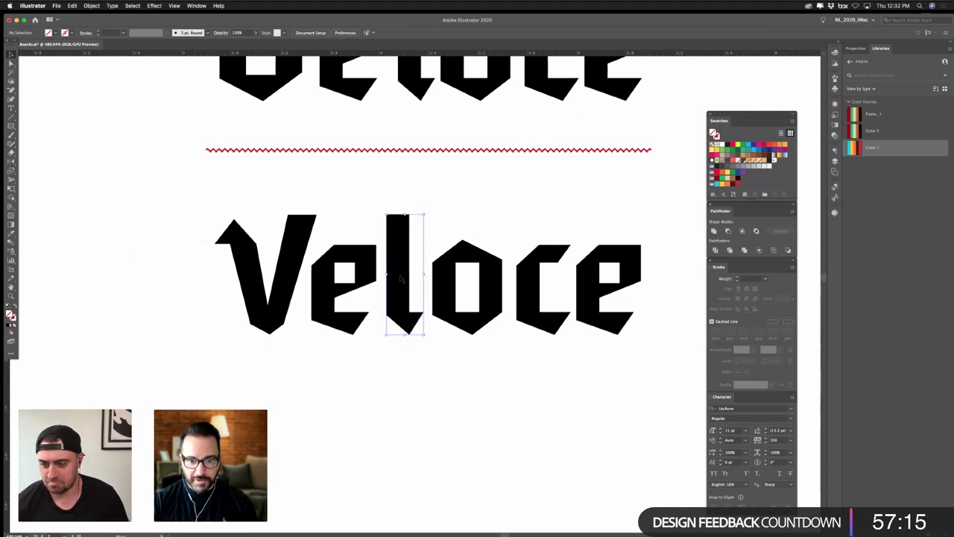
{"action": "left_click", "coordinate": [441, 273]}
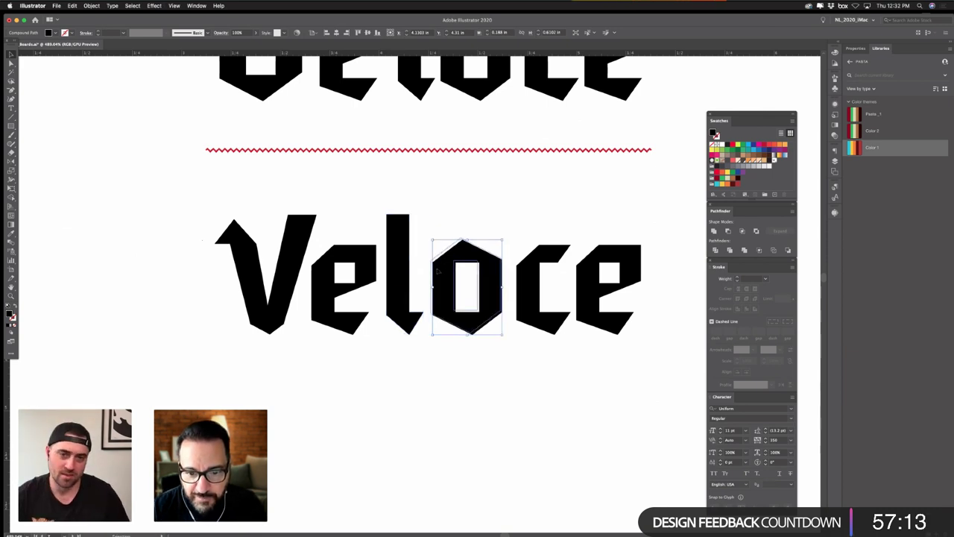
{"action": "key", "text": "Left"}
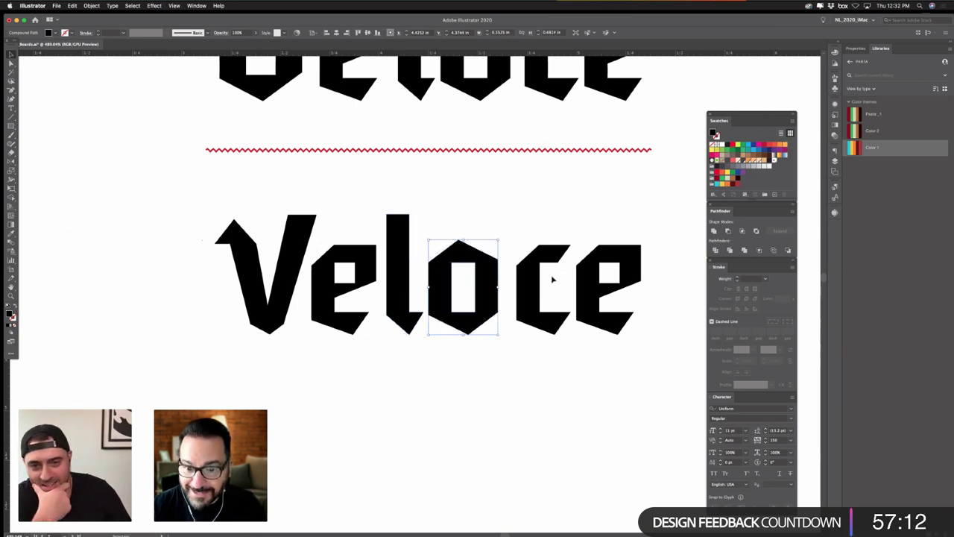
{"action": "left_click", "coordinate": [522, 306]}
{"action": "left_click_drag", "start_coordinate": [520, 304], "coordinate": [519, 304]}
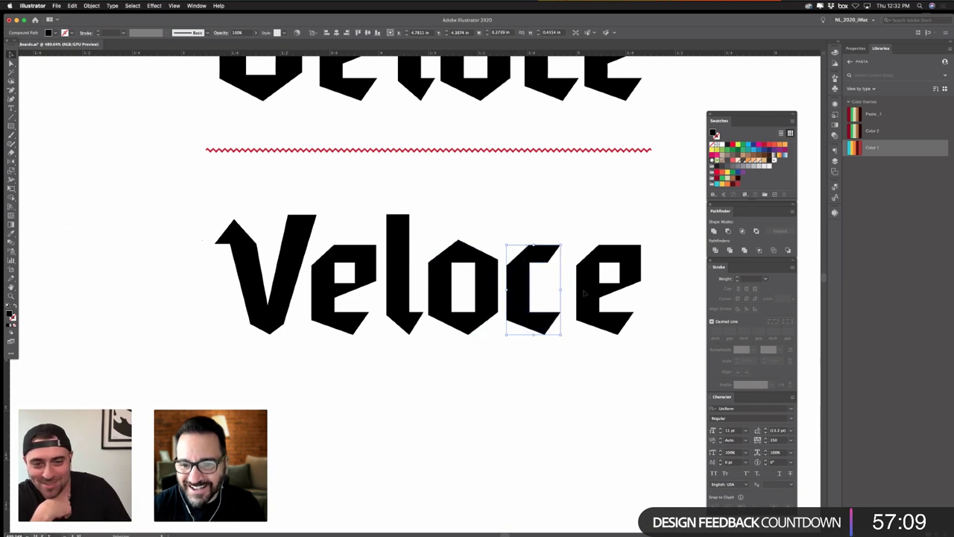
{"action": "left_click_drag", "start_coordinate": [587, 293], "coordinate": [576, 292]}
{"action": "left_click", "coordinate": [582, 225]}
- Delete the original upper wordmark and move the refined Veloce wordmark up beneath the black flag icon
{"action": "key", "text": "super+minus"}
{"action": "key", "text": "super+minus"}
{"action": "key", "text": "super+minus"}
{"action": "key", "text": "super+minus"}
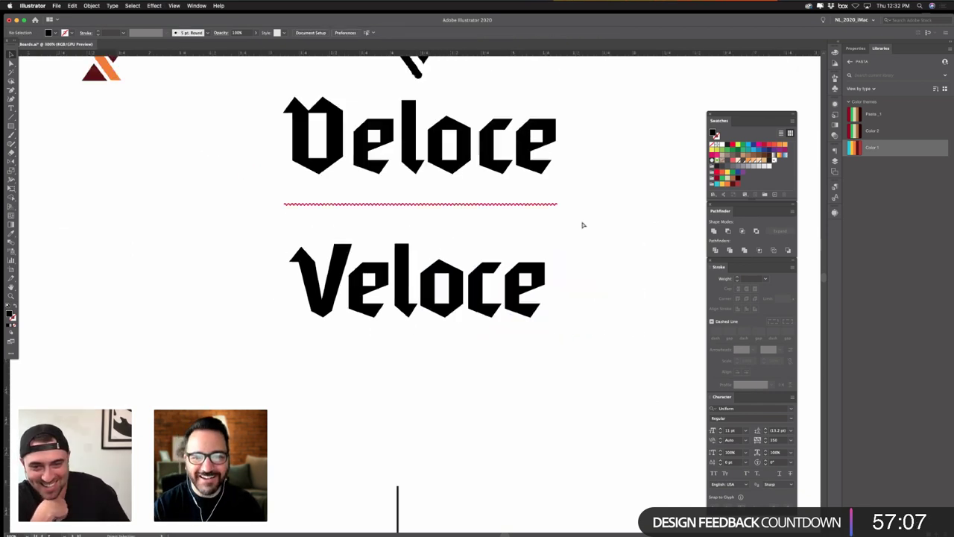
{"action": "left_click", "coordinate": [493, 226]}
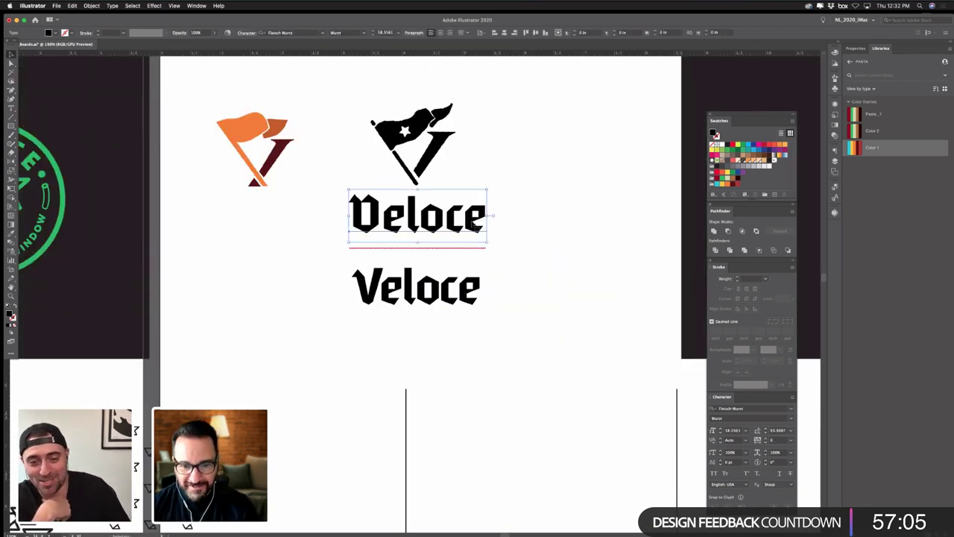
{"action": "key", "text": "Delete"}
{"action": "left_click_drag", "start_coordinate": [303, 245], "coordinate": [514, 348]}
{"action": "left_click_drag", "start_coordinate": [470, 299], "coordinate": [468, 232]}
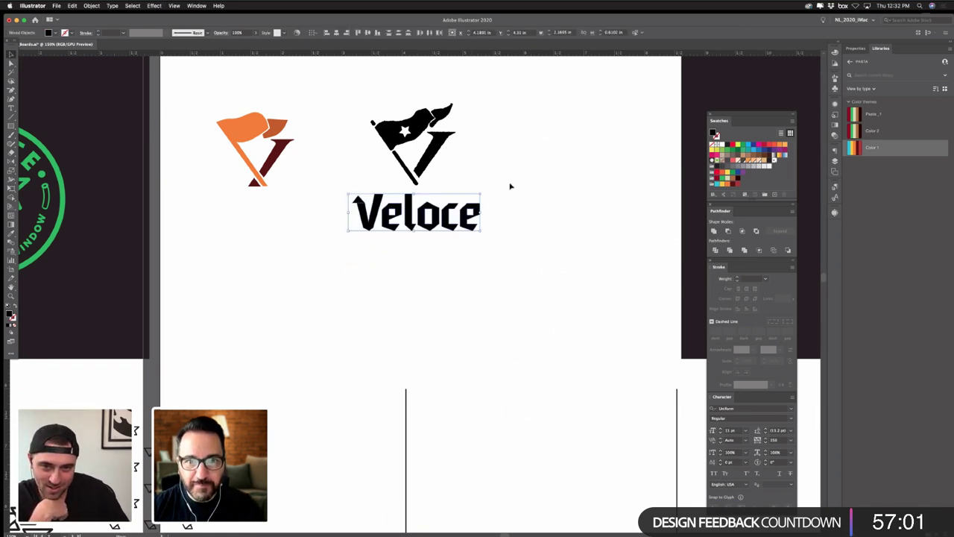
{"action": "left_click", "coordinate": [511, 175]}
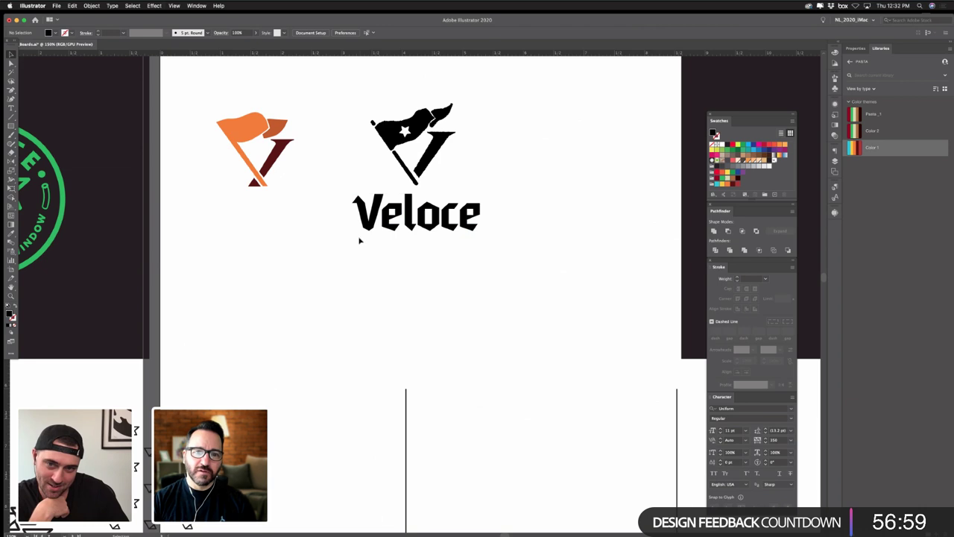
- Try scaling the Veloce wordmark down to about the flag icon's width, then undo the scaling
{"action": "left_click_drag", "start_coordinate": [316, 252], "coordinate": [467, 222]}
{"action": "left_click", "coordinate": [516, 215]}
{"action": "key", "text": "super+z"}
{"action": "left_click", "coordinate": [342, 207]}
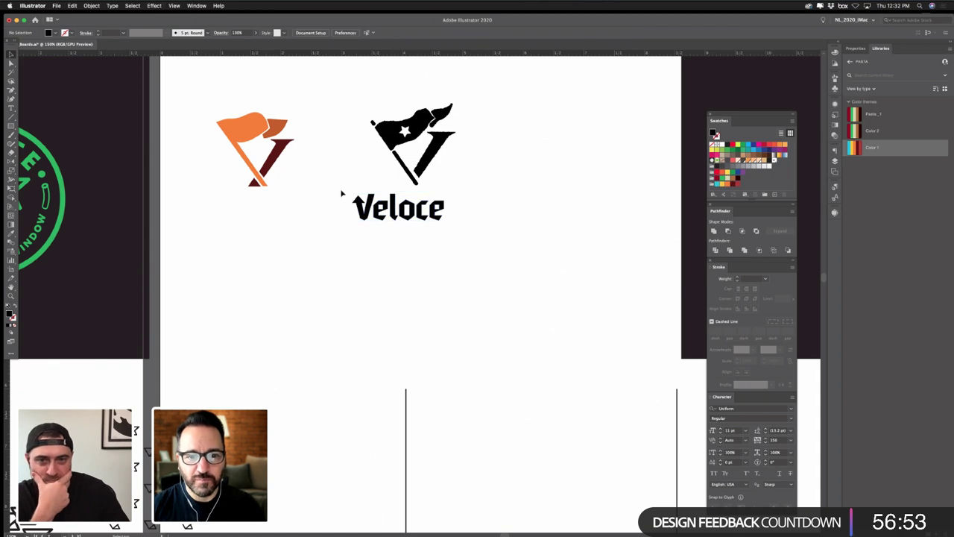
{"action": "key", "text": "super+z"}
- Group the Veloce wordmark's letters and move the group slightly down to leave more space below the flag icon
{"action": "left_click", "coordinate": [438, 241]}
{"action": "left_click_drag", "start_coordinate": [439, 241], "coordinate": [554, 273]}
{"action": "key", "text": "super+g"}
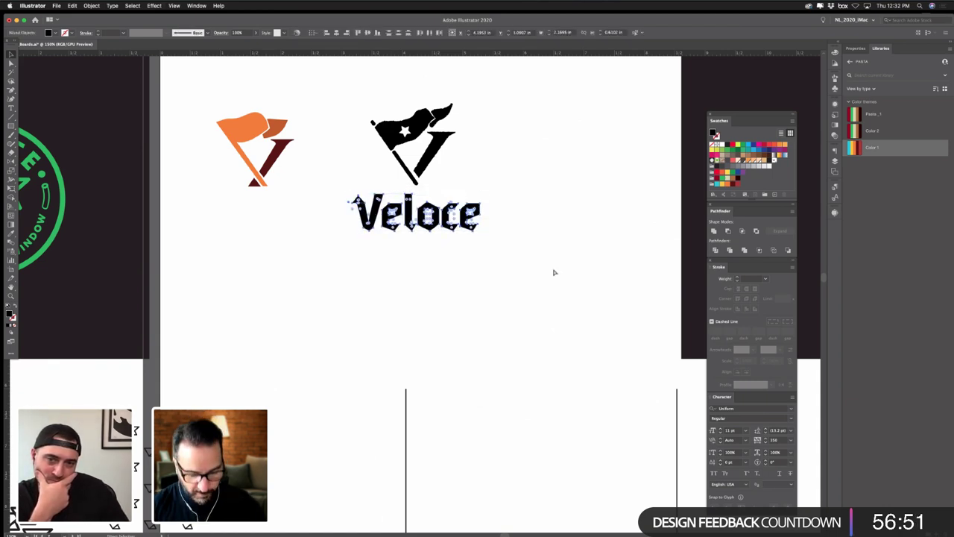
{"action": "left_click", "coordinate": [532, 291]}
{"action": "left_click_drag", "start_coordinate": [438, 223], "coordinate": [436, 229]}
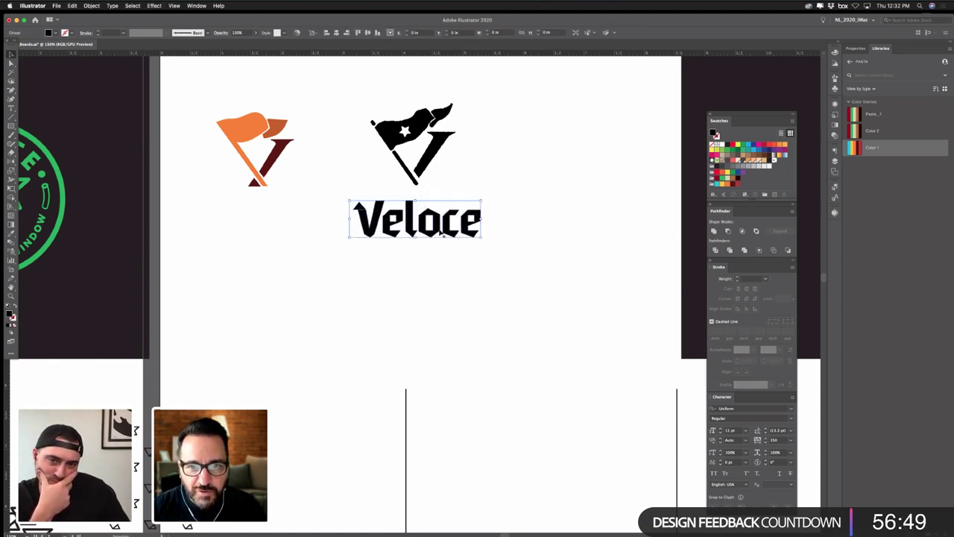
{"action": "left_click", "coordinate": [456, 157]}
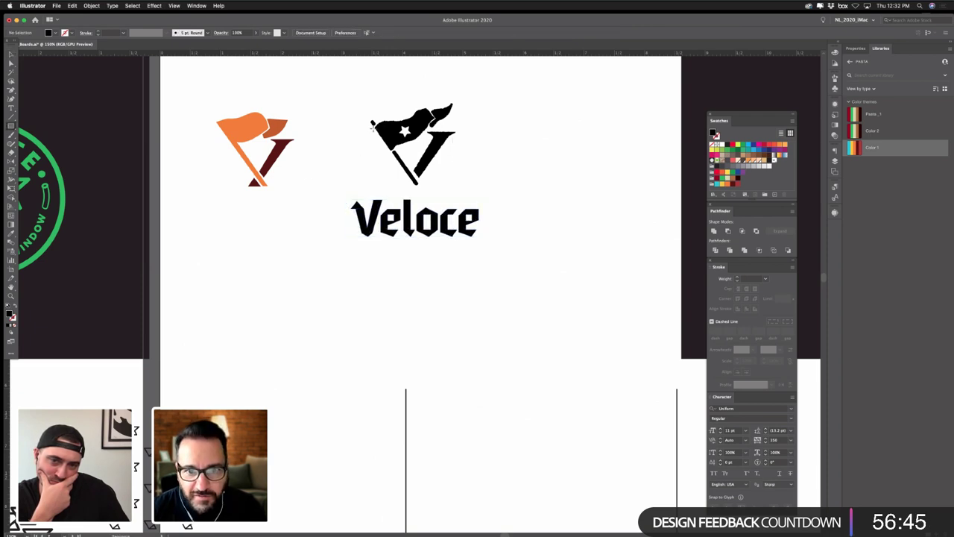
- Place a vertical guide at the flag icon's center, using a temporary rectangle about 1.33 × 0.27 in across it that is deleted again
{"action": "left_click_drag", "start_coordinate": [371, 126], "coordinate": [454, 143]}
{"action": "left_click_drag", "start_coordinate": [454, 143], "coordinate": [455, 143]}
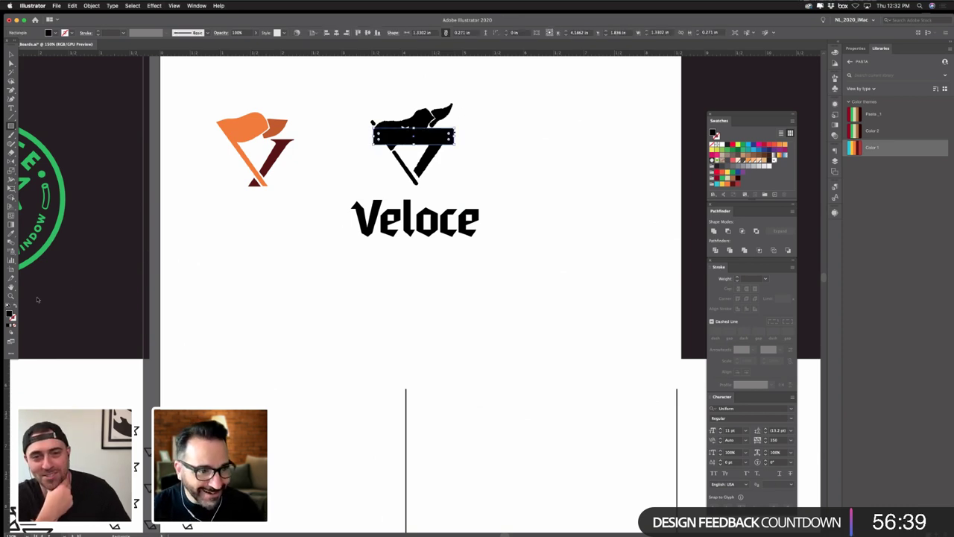
{"action": "left_click_drag", "start_coordinate": [8, 391], "coordinate": [413, 135]}
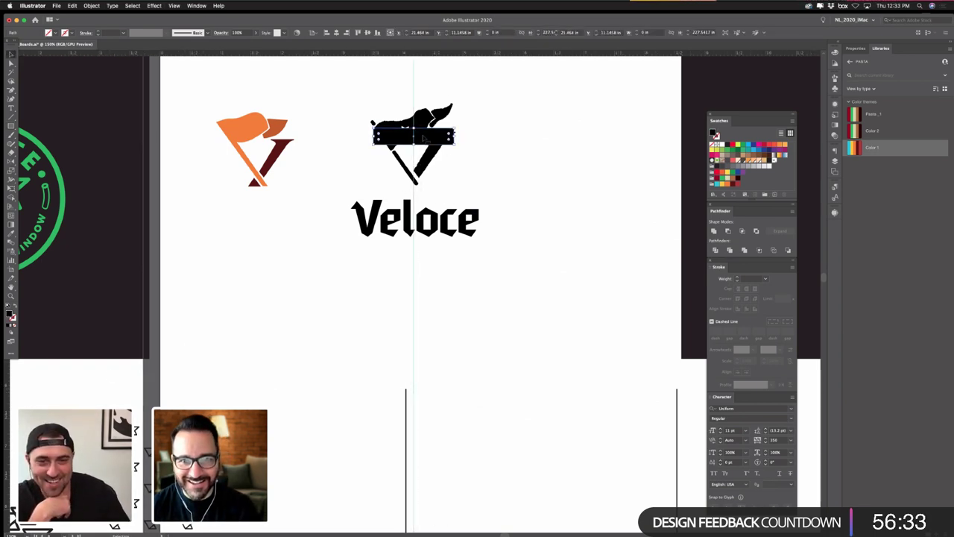
{"action": "key", "text": "Delete"}
- Move the Veloce wordmark slightly up and right to center it closer beneath the black flag icon
{"action": "left_click", "coordinate": [469, 232]}
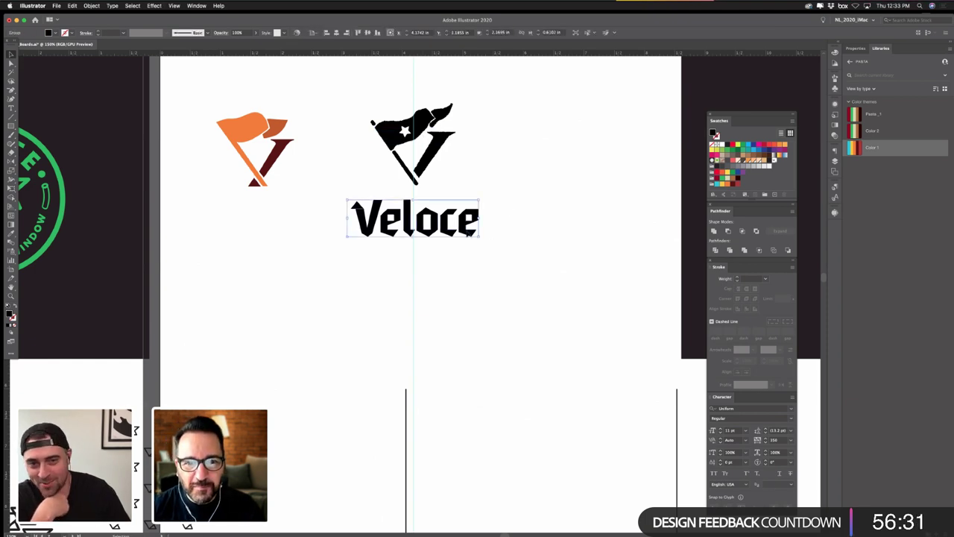
{"action": "left_click_drag", "start_coordinate": [469, 234], "coordinate": [473, 232]}
{"action": "left_click", "coordinate": [500, 171]}
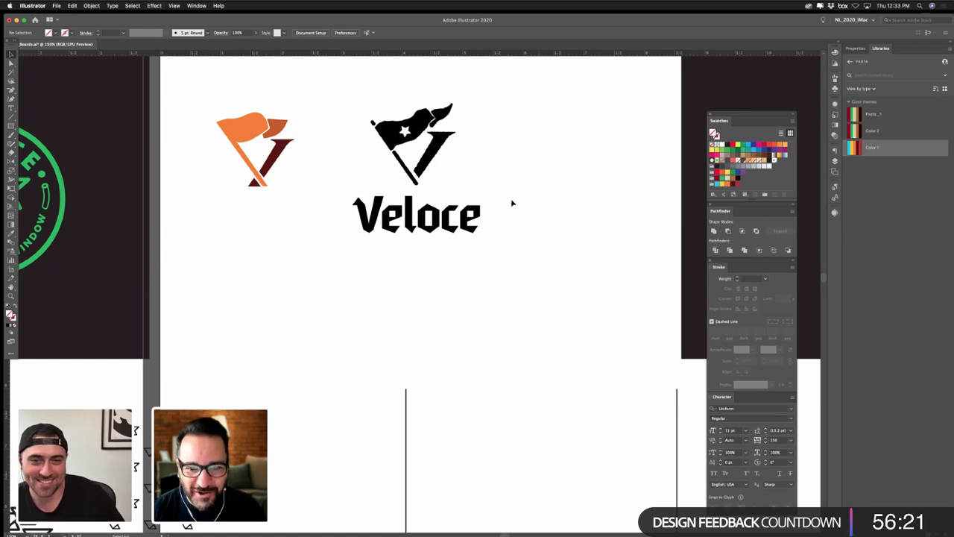
- Examine the Veloce wordmark's alignment and spacing beneath the flag icon, both up close and at full artboard scale
{"action": "left_click", "coordinate": [472, 227]}
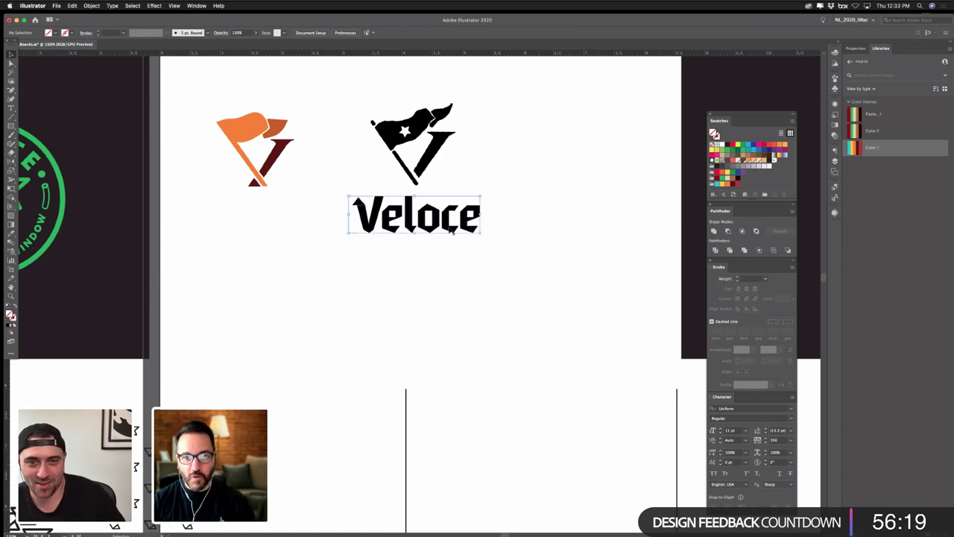
{"action": "key", "text": "super+shift+o"}
{"action": "key", "text": "super+equal"}
{"action": "key", "text": "super+equal"}
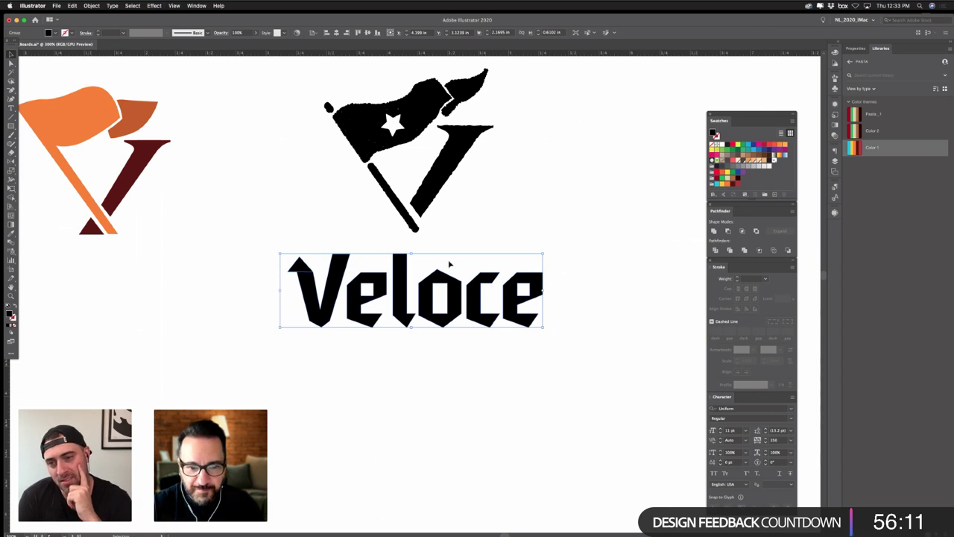
{"action": "left_click", "coordinate": [613, 223]}
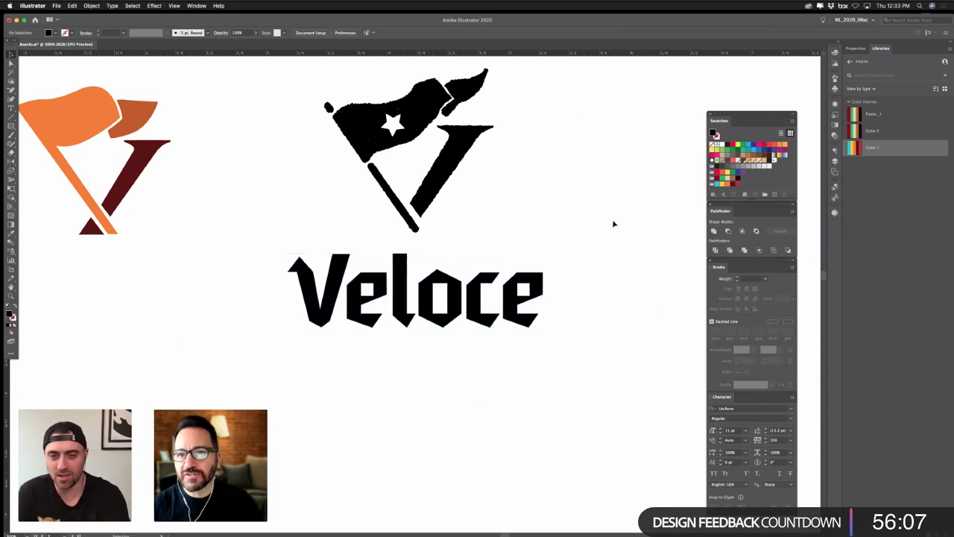
{"action": "key", "text": "super+1"}
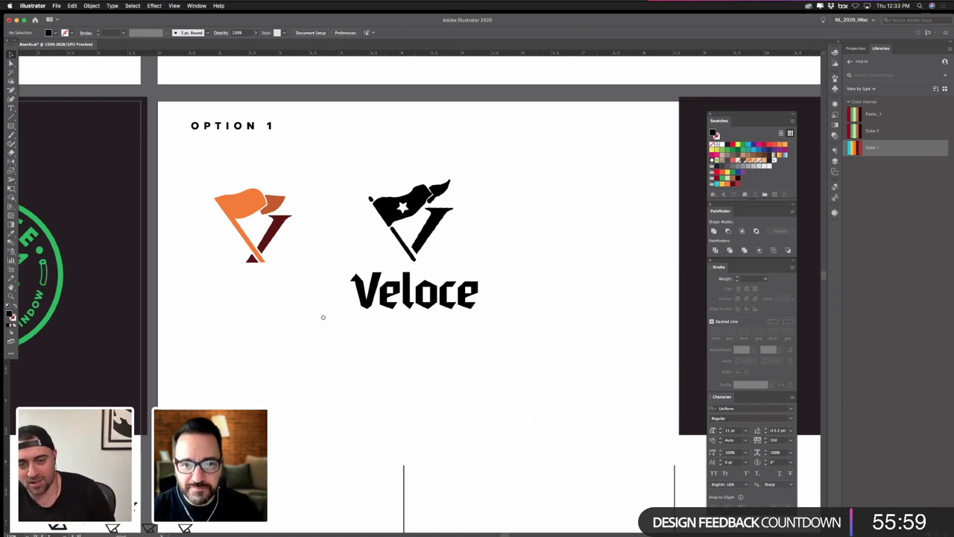
{"action": "scroll", "coordinate": [323, 317], "scroll_direction": "down", "scroll_amount": 2}
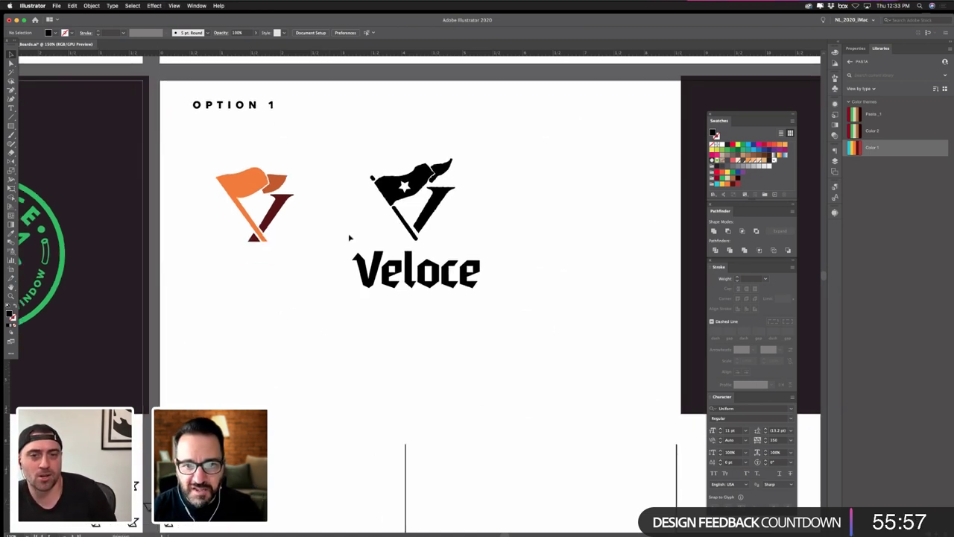
{"action": "left_click_drag", "start_coordinate": [350, 237], "coordinate": [488, 311]}
{"action": "left_click", "coordinate": [486, 319]}
- Try the Roughen effect on the Veloce wordmark group with corner points instead of smooth ones
{"action": "key", "text": "super+equal"}
{"action": "key", "text": "super+equal"}
{"action": "key", "text": "super+equal"}
{"action": "key", "text": "super+equal"}
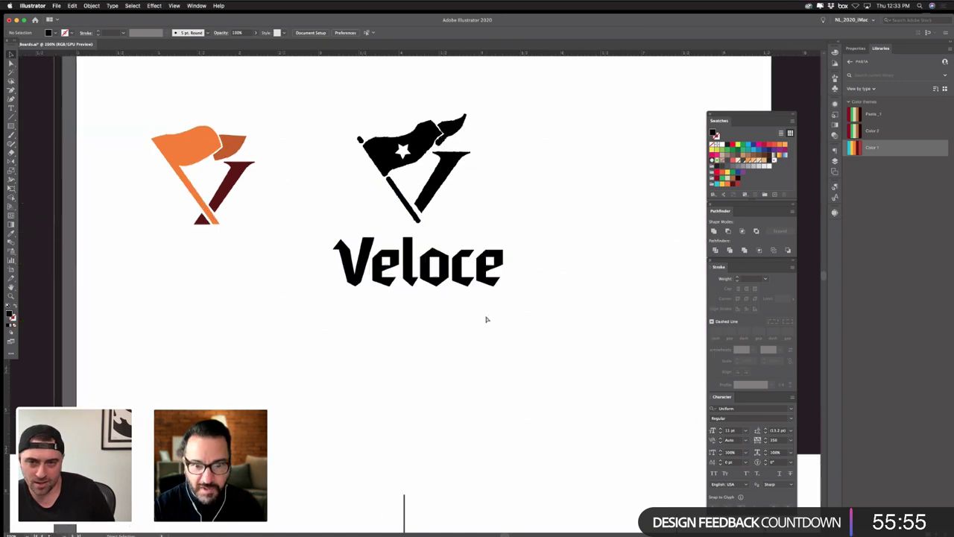
{"action": "left_click_drag", "start_coordinate": [483, 244], "coordinate": [413, 365]}
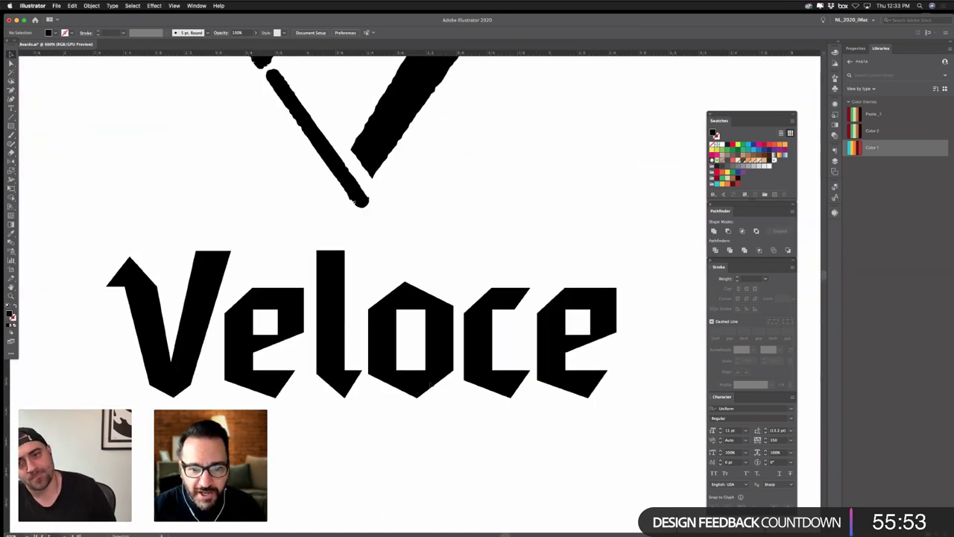
{"action": "left_click", "coordinate": [420, 387]}
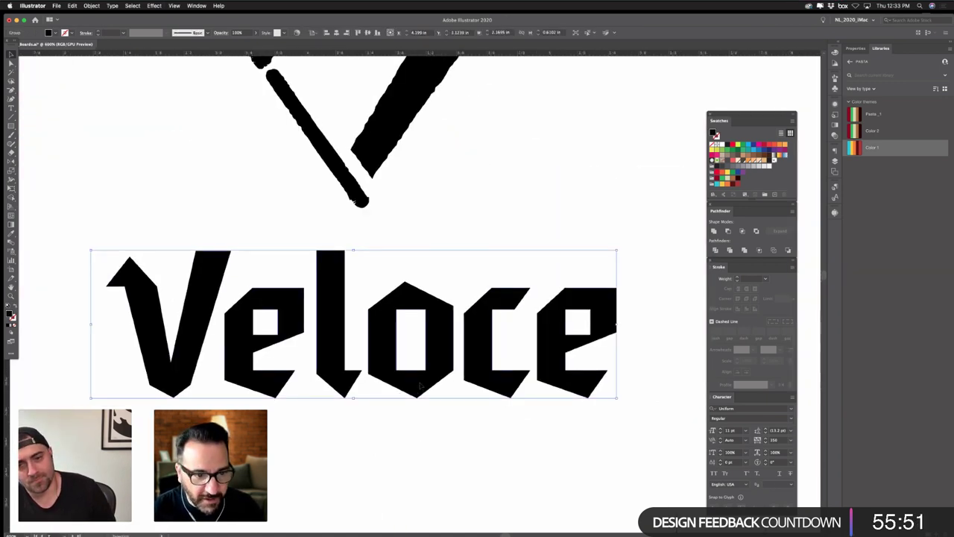
{"action": "left_click", "coordinate": [176, 6]}
{"action": "mouse_move", "coordinate": [154, 6]}
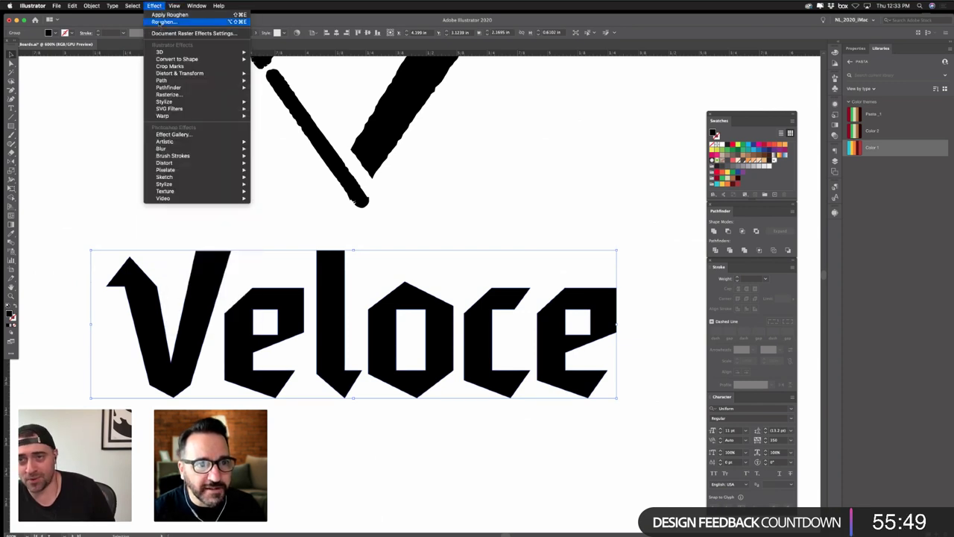
{"action": "key", "text": "Return"}
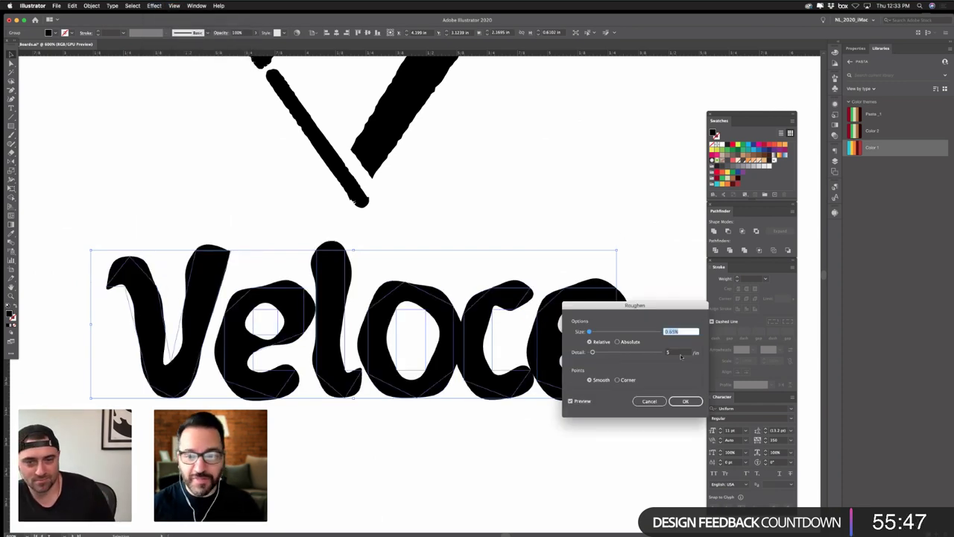
{"action": "left_click", "coordinate": [630, 380]}
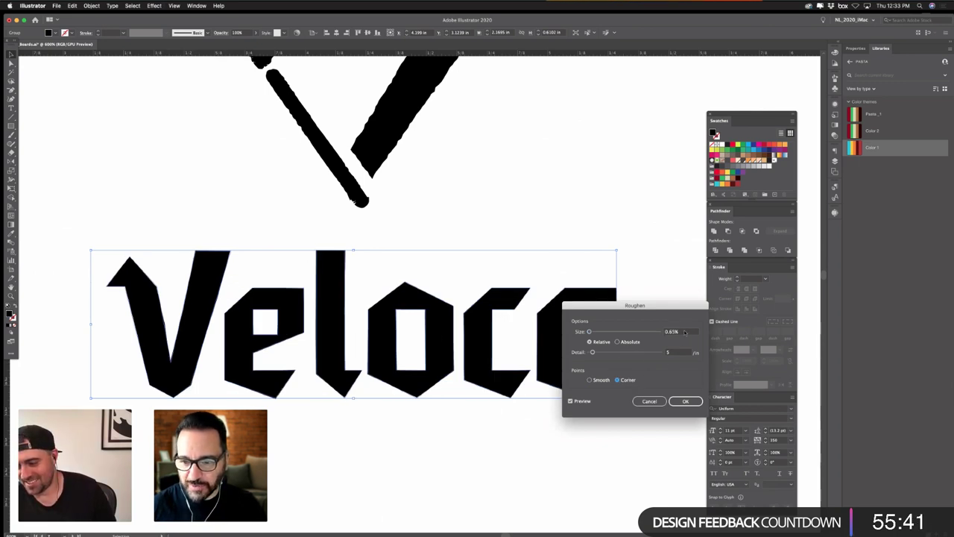
- Set the wordmark's Roughen detail to 25 per inch and its size to .5%, and apply the effect
{"action": "double_click", "coordinate": [681, 331]}
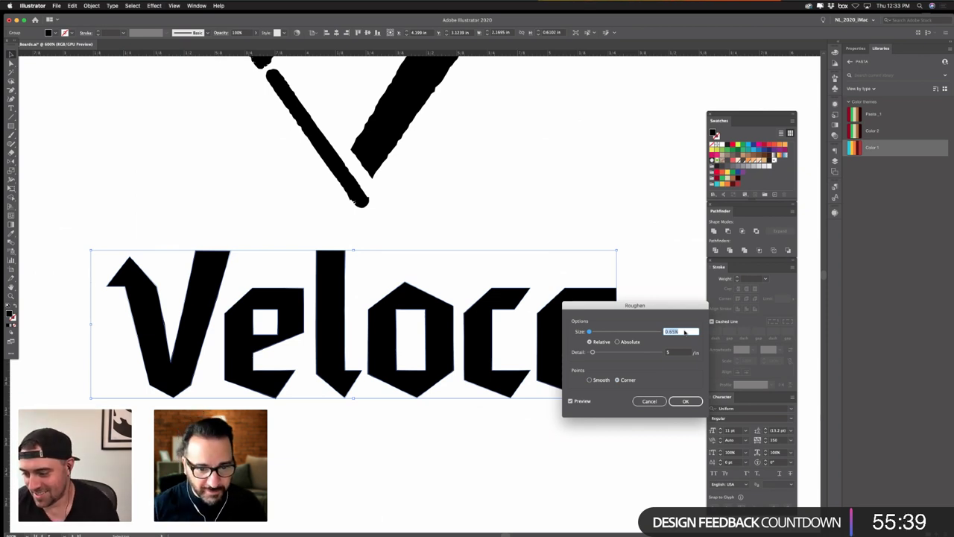
{"action": "key", "text": "Tab"}
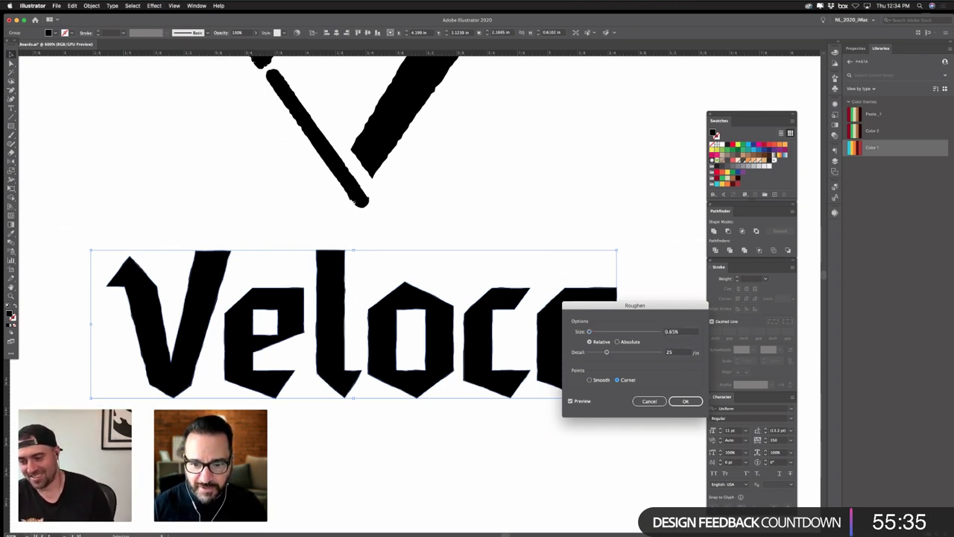
{"action": "type", "text": "25"}
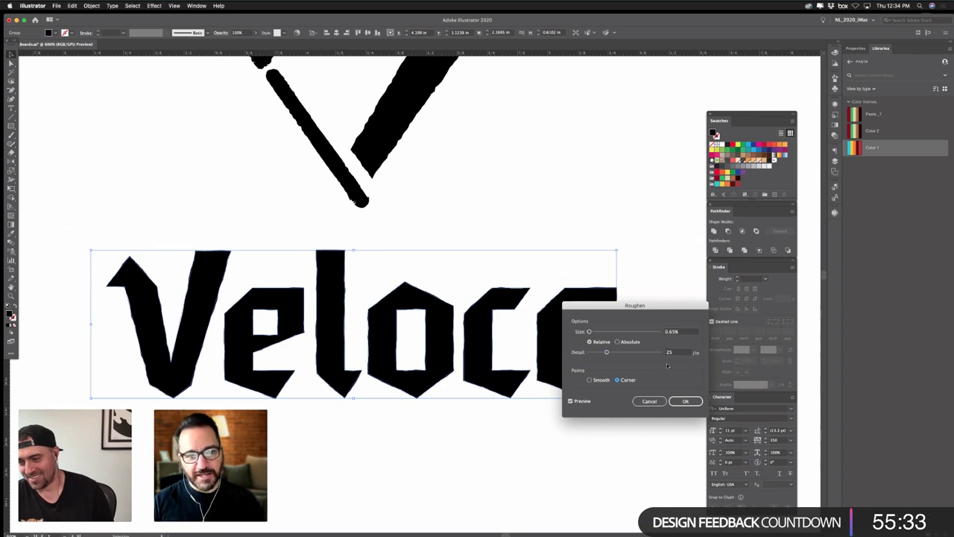
{"action": "double_click", "coordinate": [686, 331]}
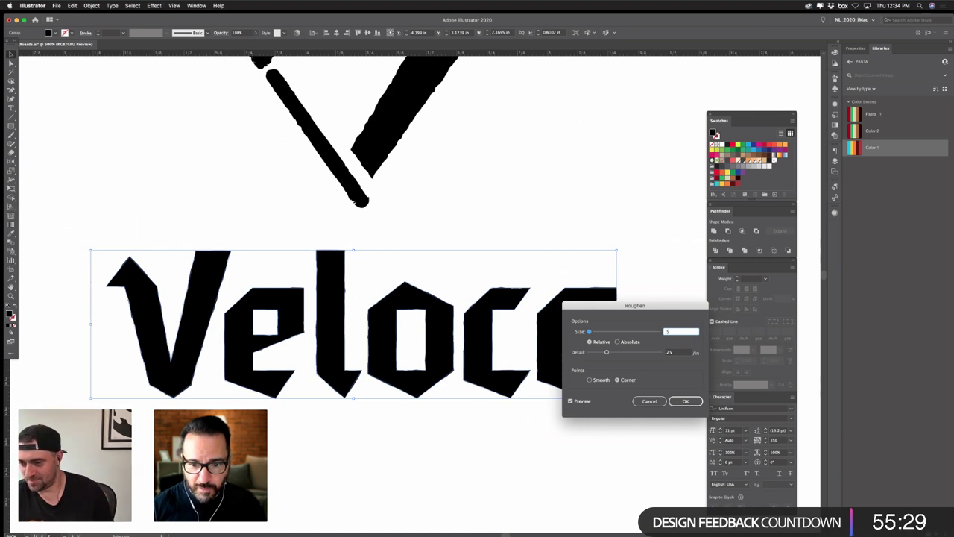
{"action": "key", "text": "Return"}
{"action": "left_click", "coordinate": [499, 466]}
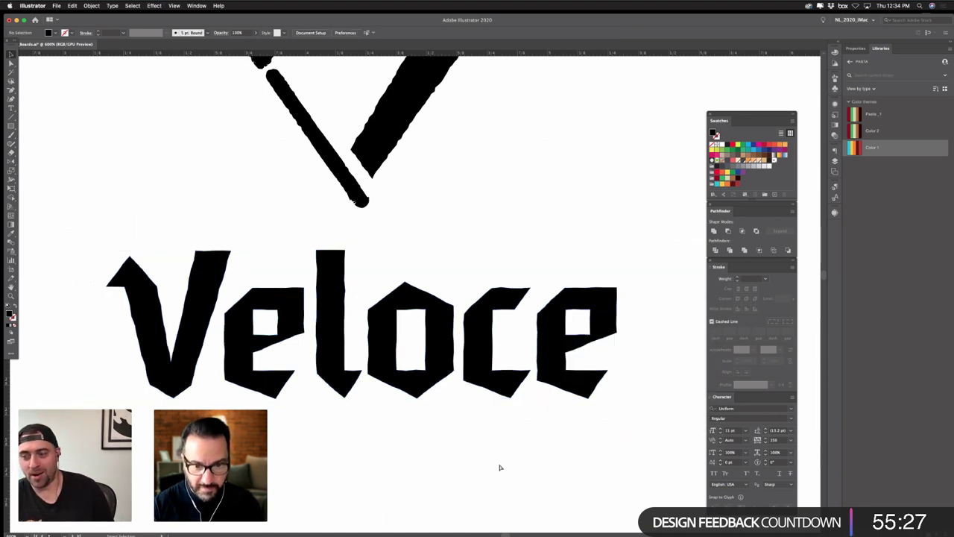
- Compare the roughened wordmark with the flag icon, undo the Roughen effect, and clear the selection
{"action": "key", "text": "super+minus"}
{"action": "key", "text": "super+minus"}
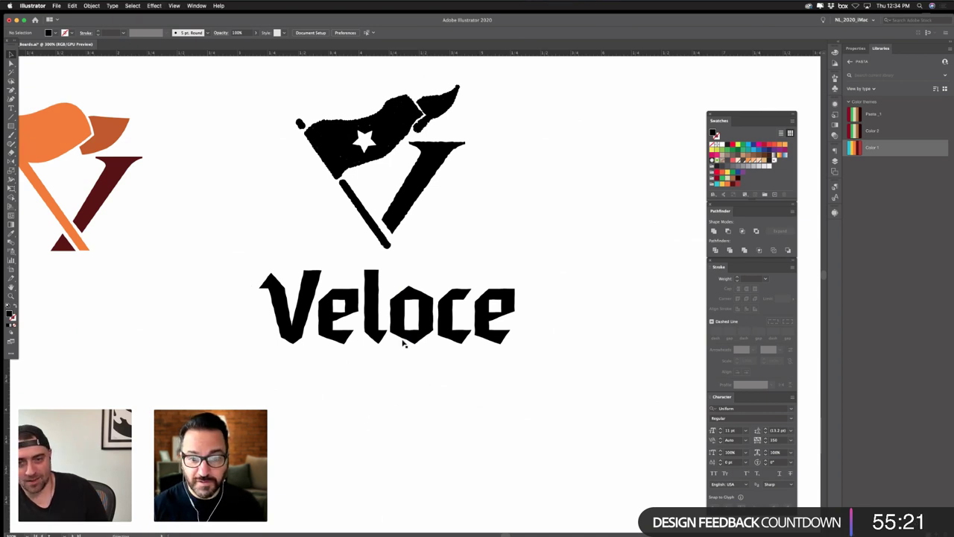
{"action": "key", "text": "super+z"}
{"action": "key", "text": "super+z"}
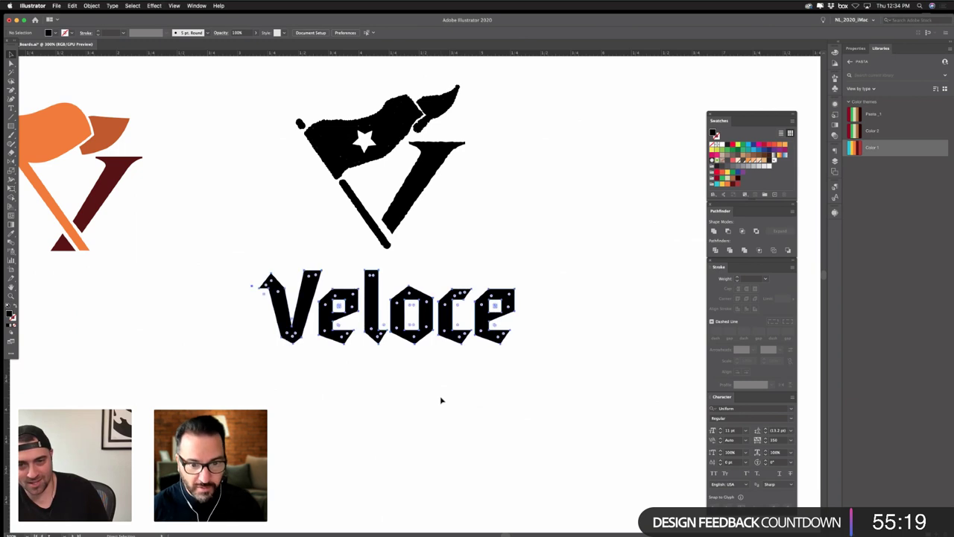
{"action": "left_click", "coordinate": [428, 412]}
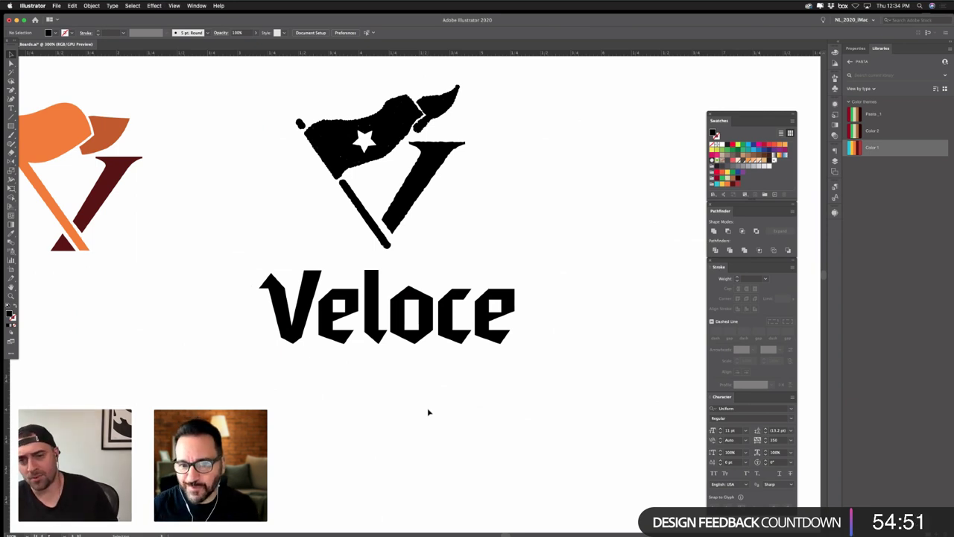
- Delete the orange and maroon flag-and-V icon beside the black Veloce lockup on the Option 1 artboard
{"action": "key", "text": "super+minus"}
{"action": "key", "text": "super+minus"}
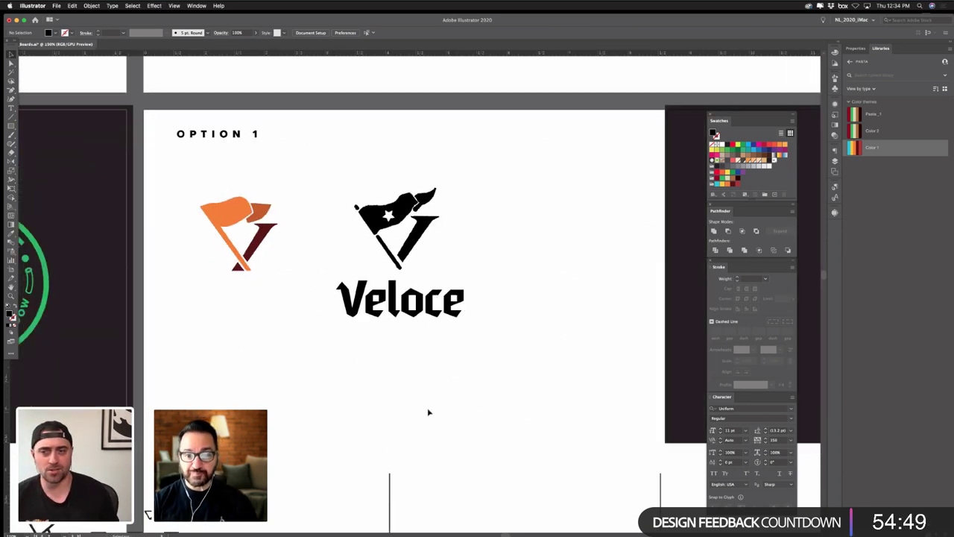
{"action": "scroll", "coordinate": [437, 405], "scroll_direction": "left", "scroll_amount": 1}
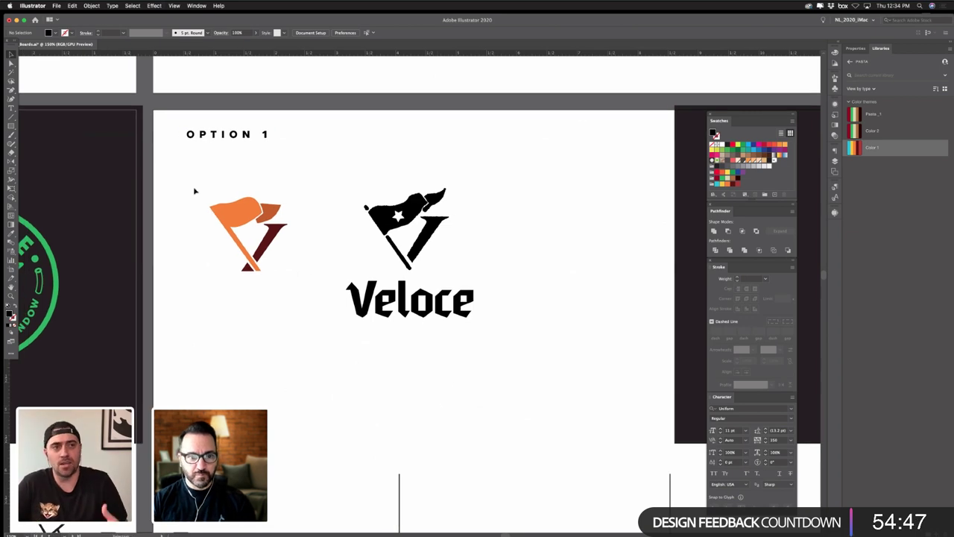
{"action": "left_click_drag", "start_coordinate": [194, 188], "coordinate": [283, 301]}
{"action": "key", "text": "Delete"}
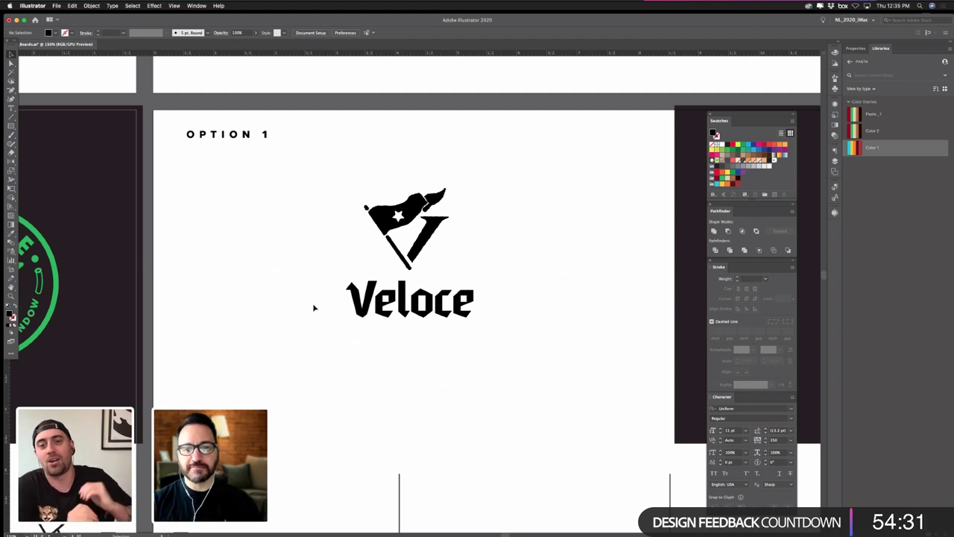
- Look over the sketch artboard above the Veloce lockup and the neighboring Quanto type and logo artboards
{"action": "mouse_move", "coordinate": [624, 192]}
{"action": "left_mouse_down"}
{"action": "mouse_move", "coordinate": [519, 249]}
{"action": "mouse_move", "coordinate": [473, 303]}
{"action": "left_mouse_up"}
{"action": "scroll", "coordinate": [474, 298], "scroll_direction": "up", "scroll_amount": 3}
{"action": "key", "text": "super+minus"}
{"action": "key", "text": "super+minus"}
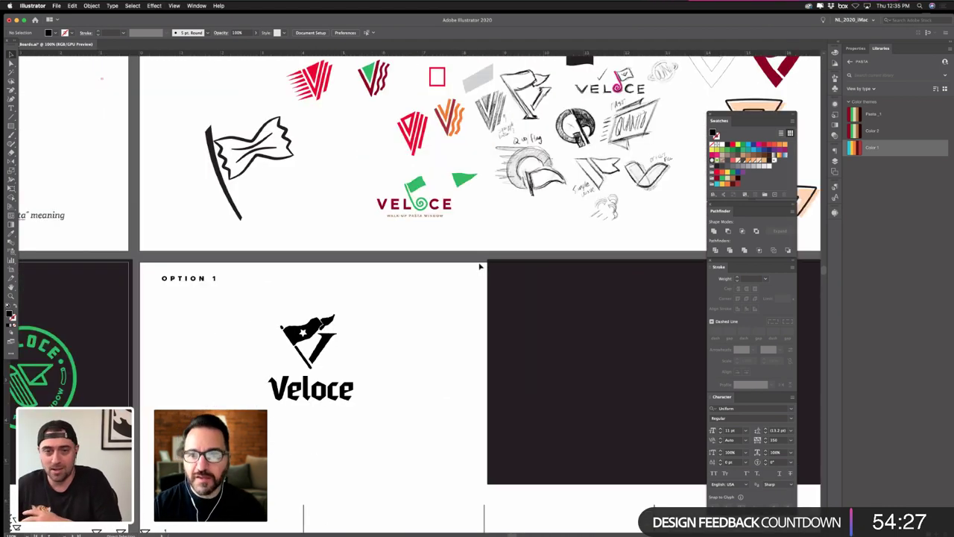
{"action": "left_click_drag", "start_coordinate": [434, 251], "coordinate": [386, 252]}
{"action": "scroll", "coordinate": [456, 101], "scroll_direction": "right", "scroll_amount": 5}
{"action": "scroll", "coordinate": [457, 102], "scroll_direction": "up", "scroll_amount": 2}
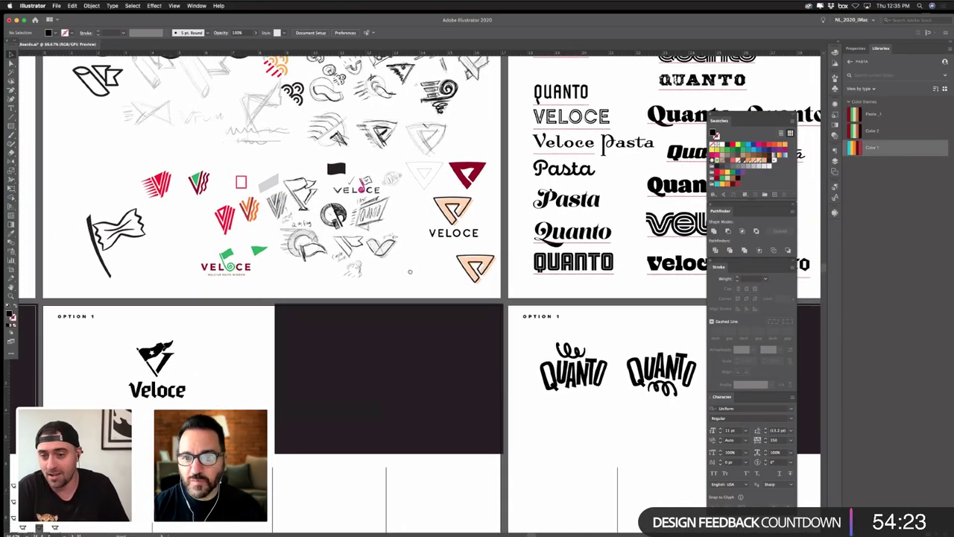
- Place a copy of the narrow QUANTO lettering beneath the Veloce wordmark in Option 1 and scale it down to about 28 pt
{"action": "left_click_drag", "start_coordinate": [452, 251], "coordinate": [474, 254]}
{"action": "left_click_drag", "start_coordinate": [585, 93], "coordinate": [275, 380]}
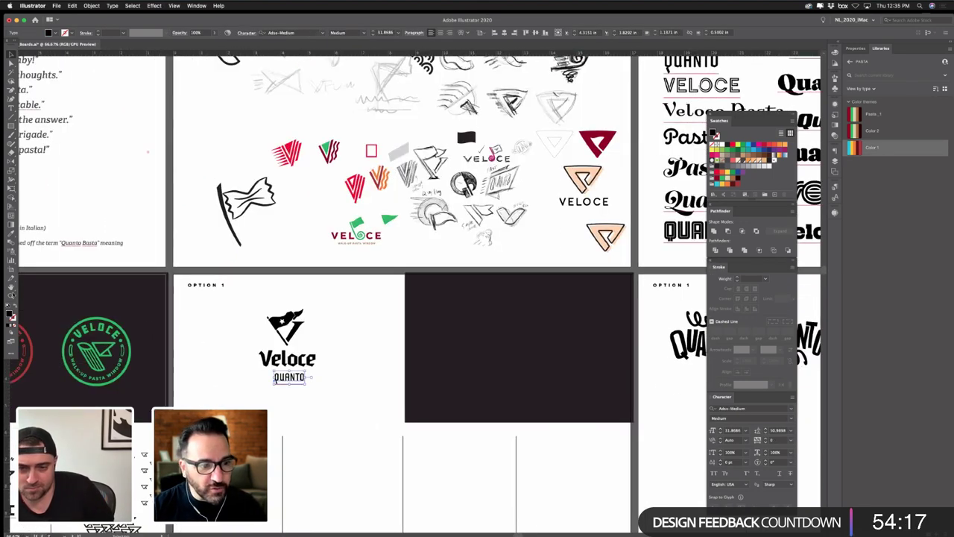
{"action": "left_click_drag", "start_coordinate": [292, 342], "coordinate": [357, 381]}
{"action": "left_click_drag", "start_coordinate": [298, 377], "coordinate": [447, 333]}
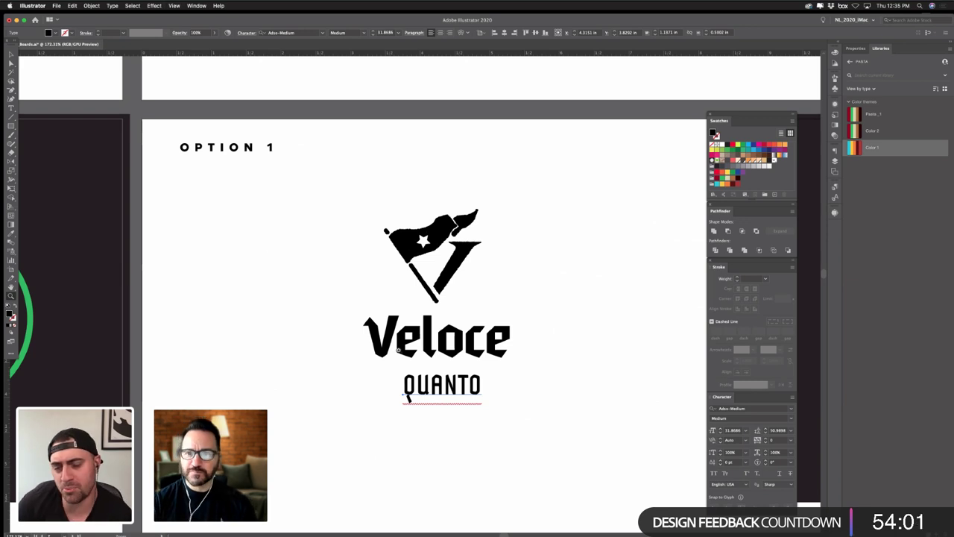
{"action": "left_click", "coordinate": [11, 56]}
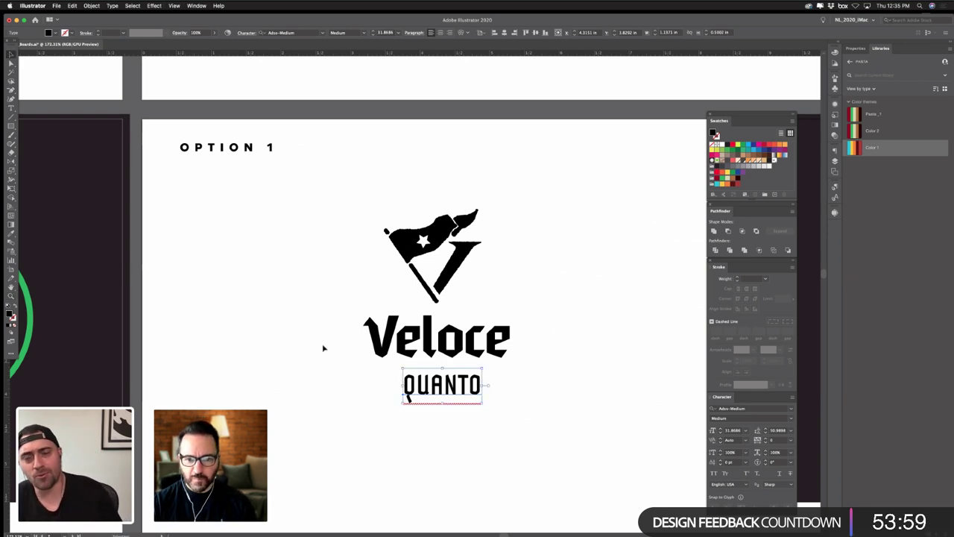
{"action": "left_click", "coordinate": [347, 369]}
{"action": "mouse_move", "coordinate": [469, 389]}
{"action": "left_mouse_down"}
{"action": "mouse_move", "coordinate": [461, 384]}
{"action": "mouse_move", "coordinate": [471, 396]}
{"action": "mouse_move", "coordinate": [464, 392]}
{"action": "left_mouse_up"}
- Replace the QUANTO text below the Veloce wordmark with PASTA BAR
{"action": "triple_click", "coordinate": [449, 385]}
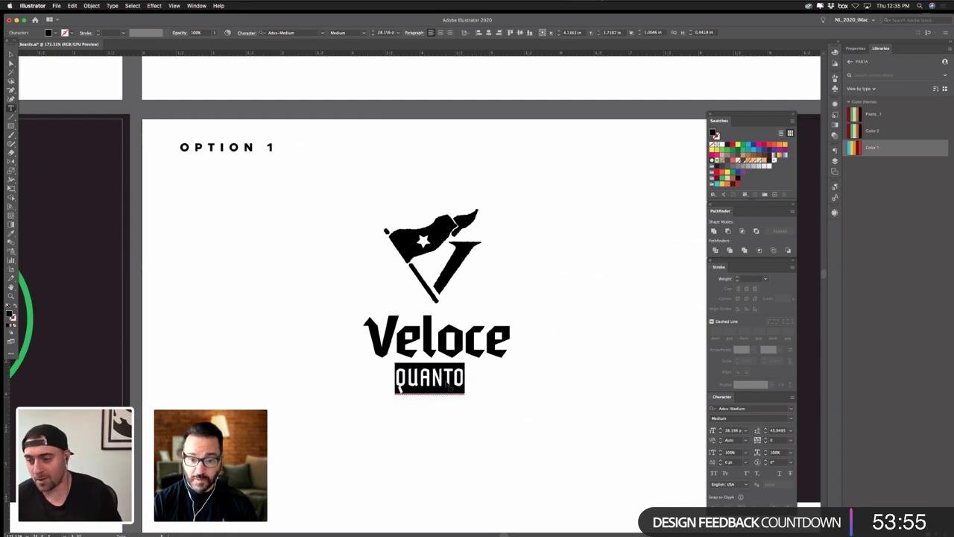
{"action": "type", "text": "pas"}
{"action": "key", "text": "BackSpace"}
{"action": "key", "text": "BackSpace"}
{"action": "key", "text": "BackSpace"}
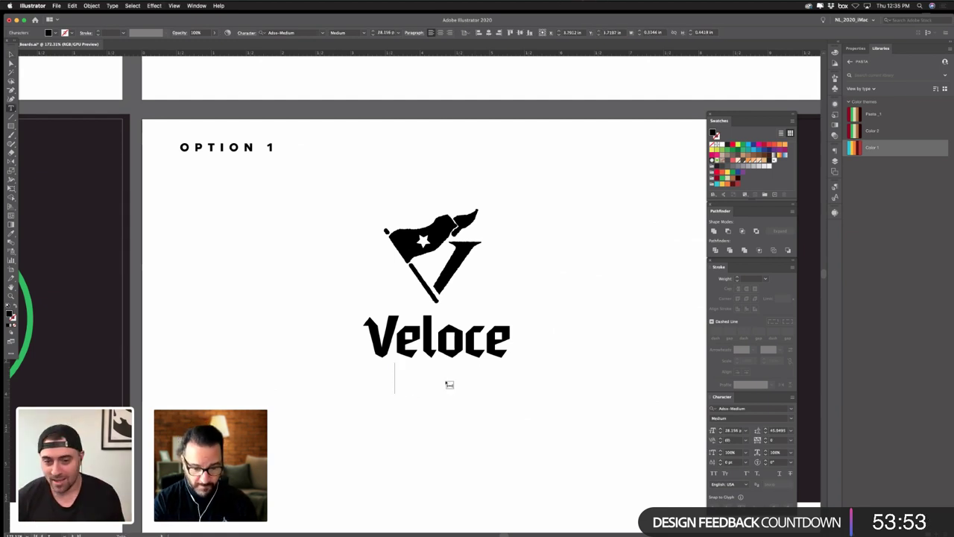
{"action": "type", "text": "PASTA BAR"}
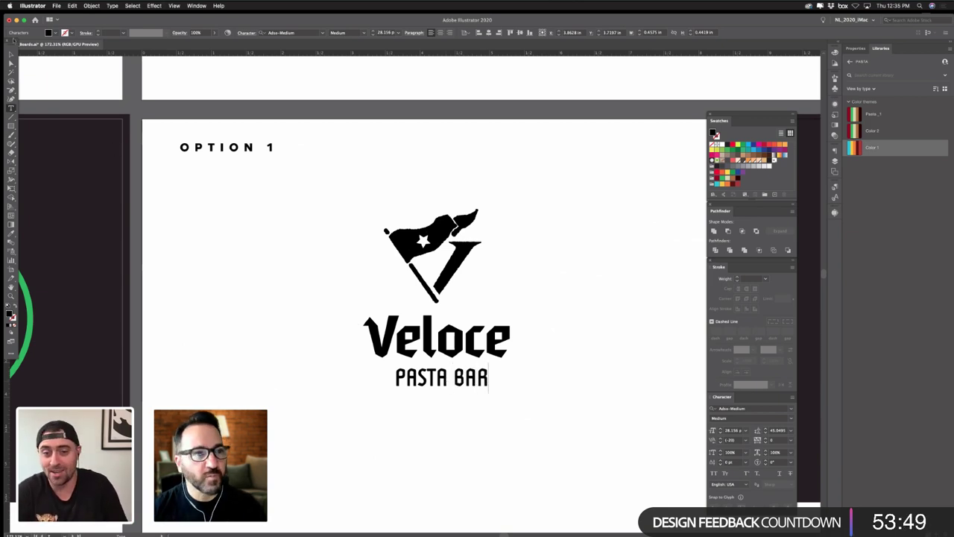
{"action": "key", "text": "Escape"}
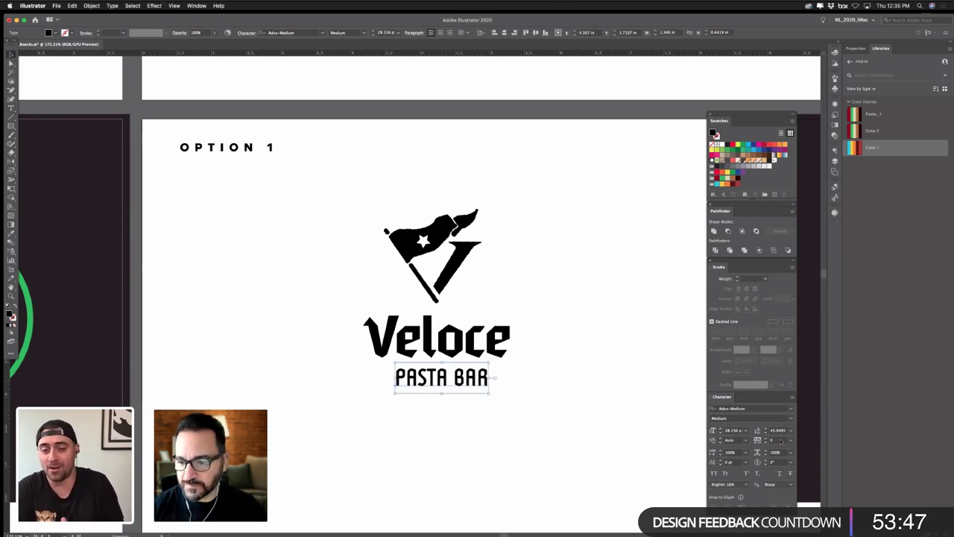
- Set the tracking of PASTA BAR to 120 and scale the line down to about 23 pt below the wordmark
{"action": "left_click", "coordinate": [777, 439]}
{"action": "type", "text": "120"}
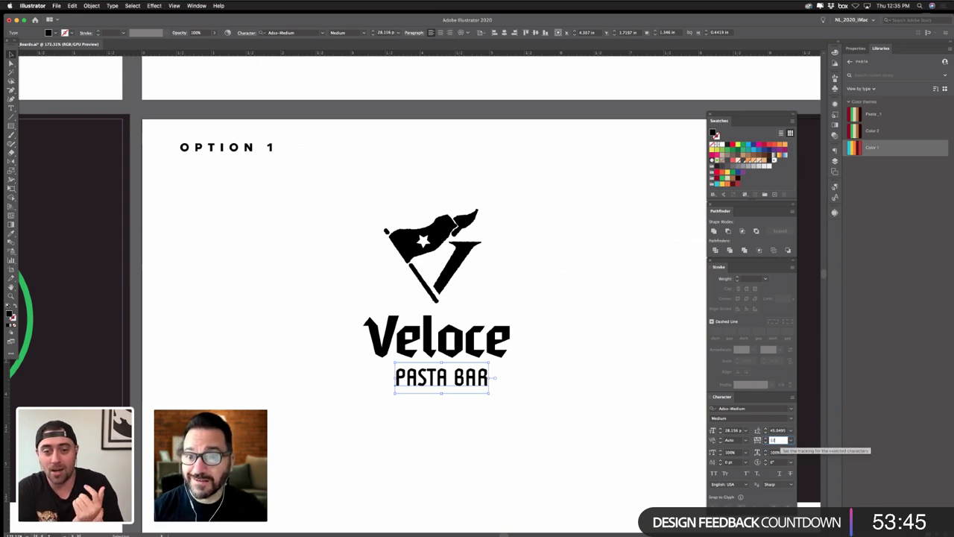
{"action": "key", "text": "Return"}
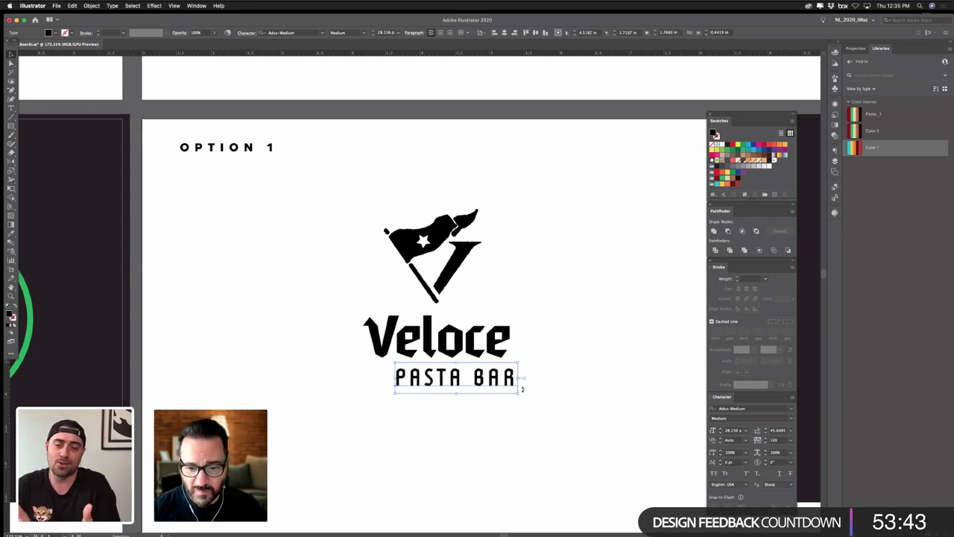
{"action": "left_click_drag", "start_coordinate": [520, 394], "coordinate": [474, 371]}
{"action": "left_click", "coordinate": [534, 386]}
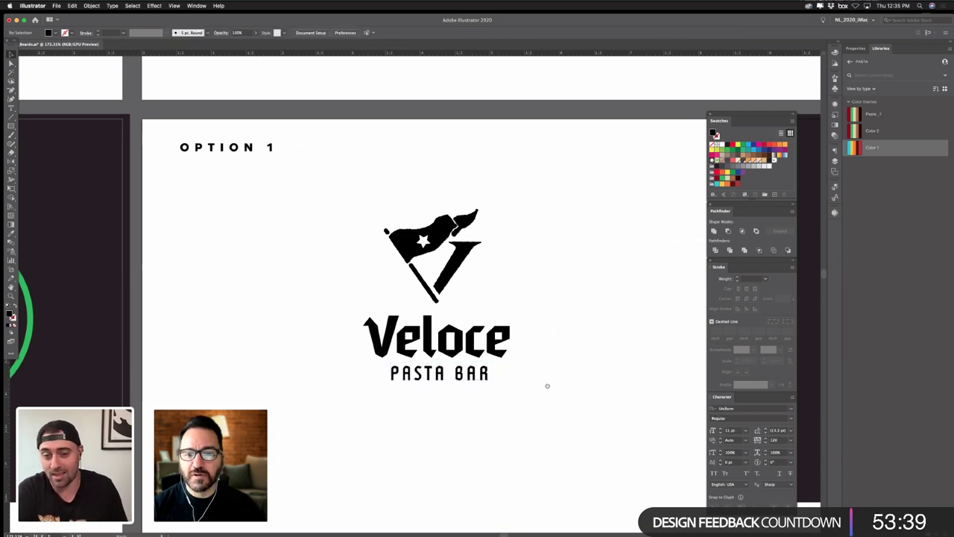
{"action": "left_click_drag", "start_coordinate": [547, 385], "coordinate": [524, 368]}
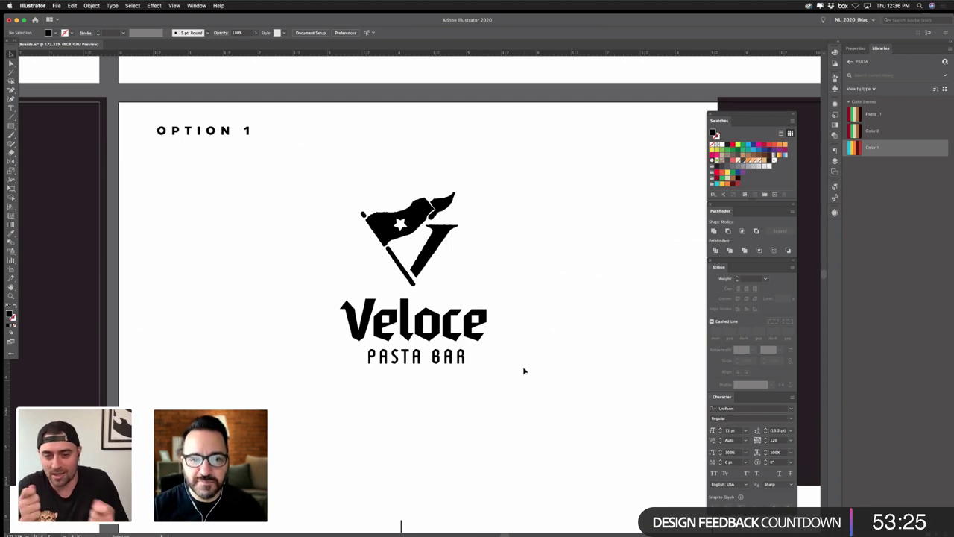
- Nudge the PASTA BAR line slightly left and down beneath the Veloce wordmark
{"action": "left_click", "coordinate": [416, 364]}
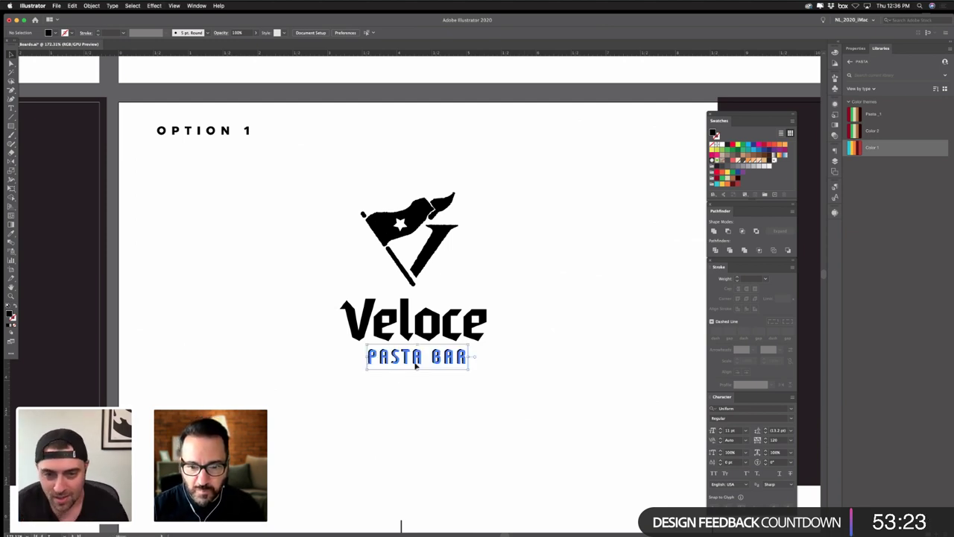
{"action": "left_click", "coordinate": [469, 416]}
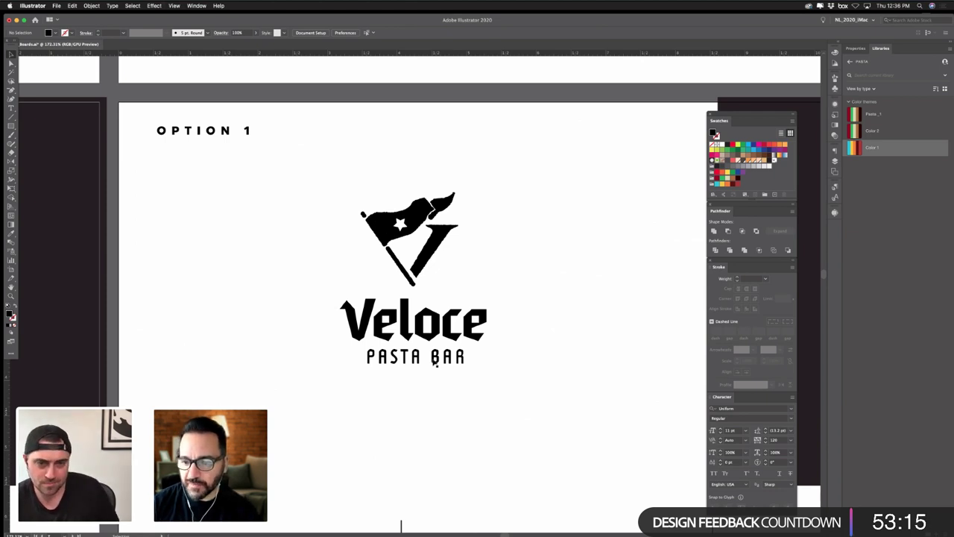
{"action": "left_click", "coordinate": [436, 361]}
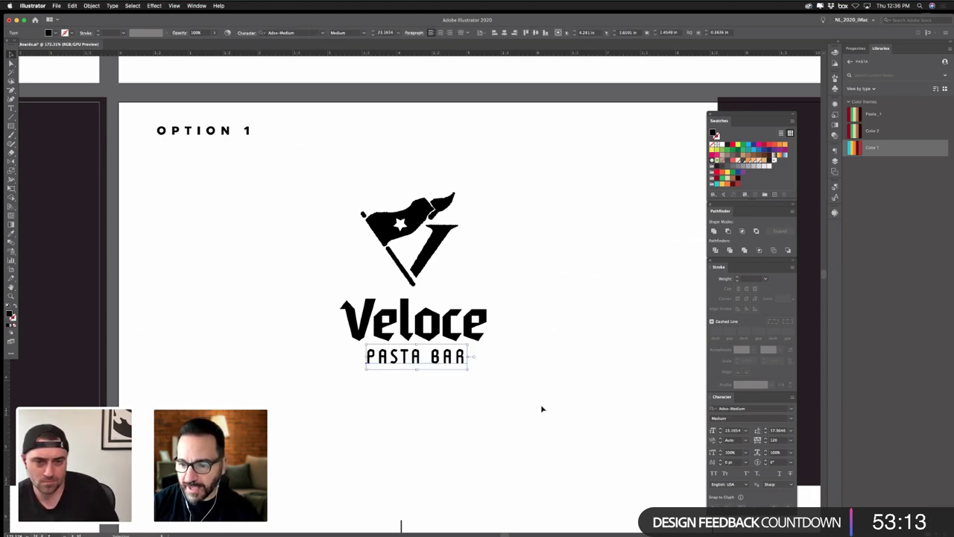
{"action": "left_click", "coordinate": [484, 372]}
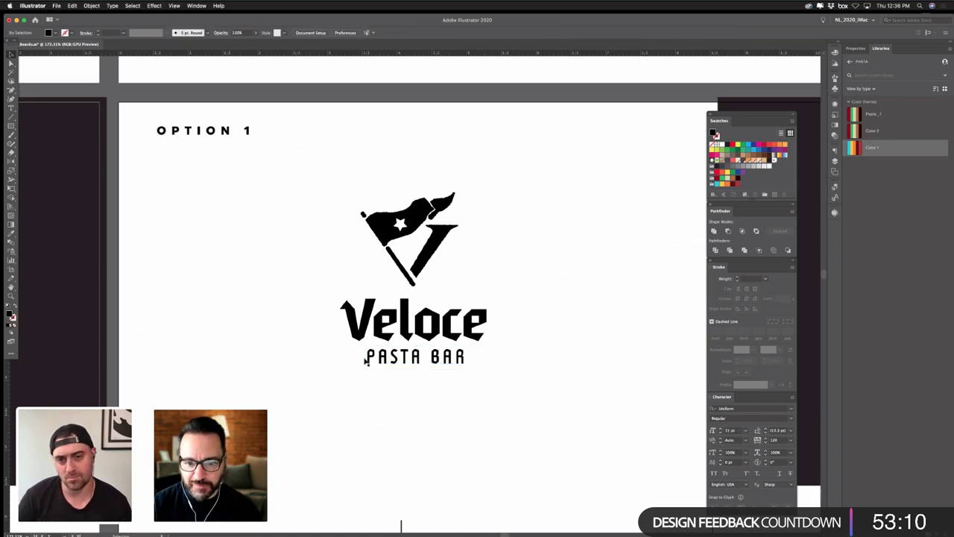
{"action": "left_click", "coordinate": [403, 368]}
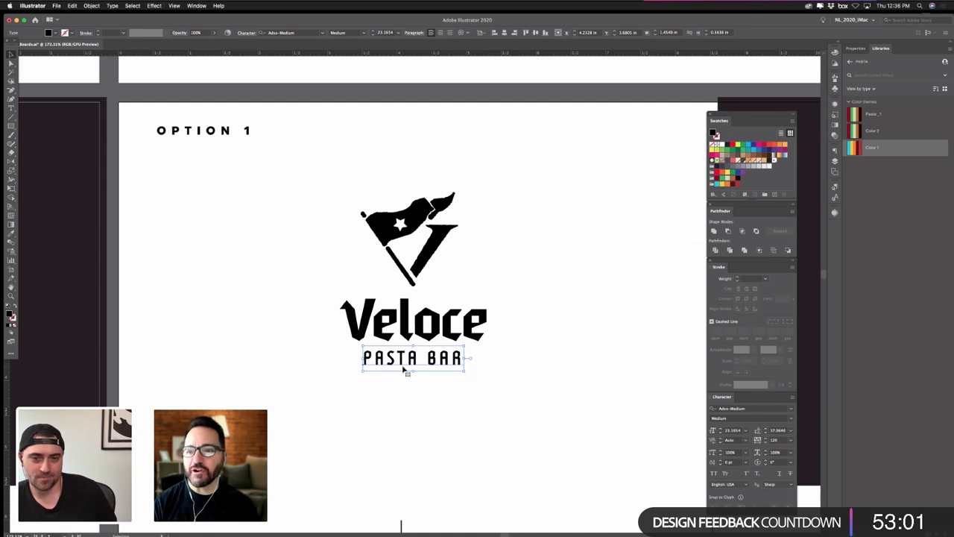
{"action": "left_click", "coordinate": [361, 379]}
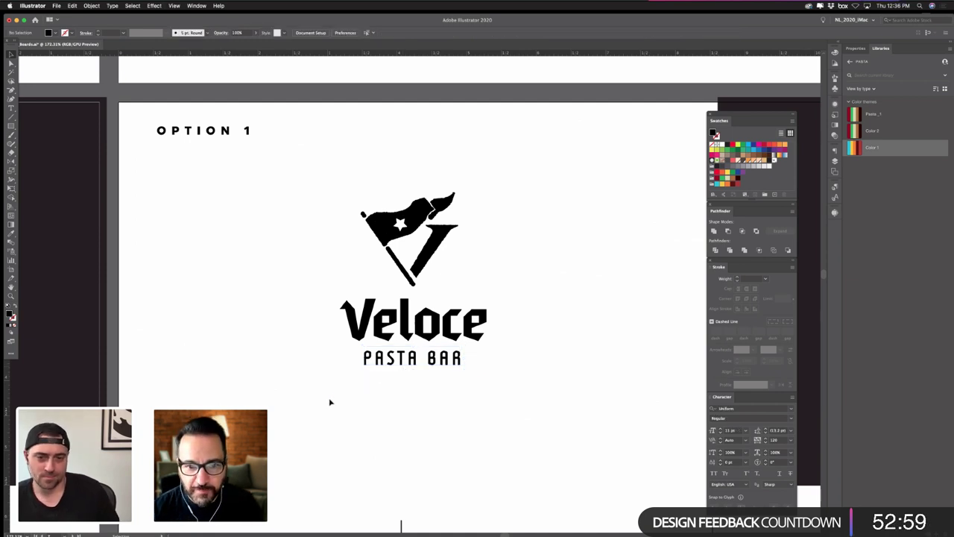
- Copy the looping squiggle stroke from the artboard of hand-drawn pasta shapes, lines and banners
{"action": "key", "text": "super+minus"}
{"action": "key", "text": "super+minus"}
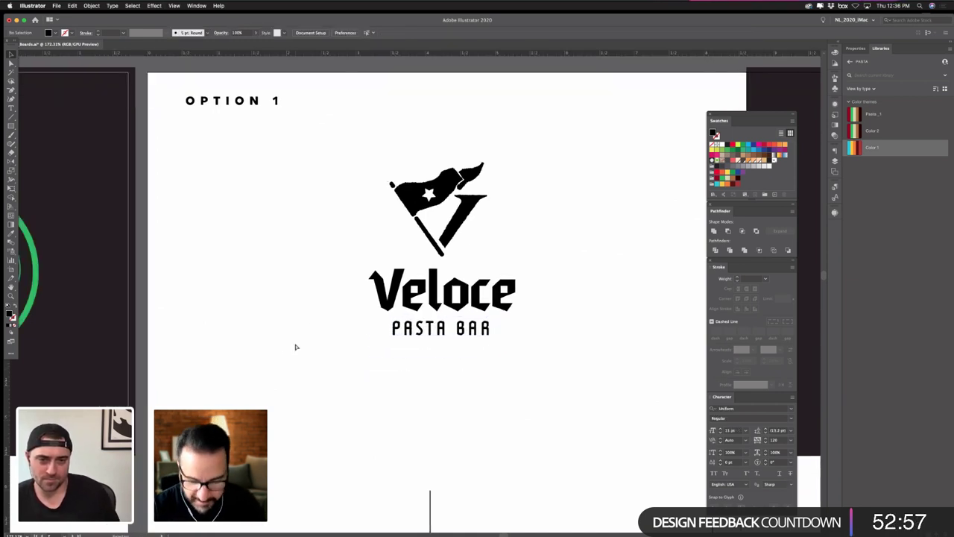
{"action": "left_click_drag", "start_coordinate": [129, 401], "coordinate": [320, 349]}
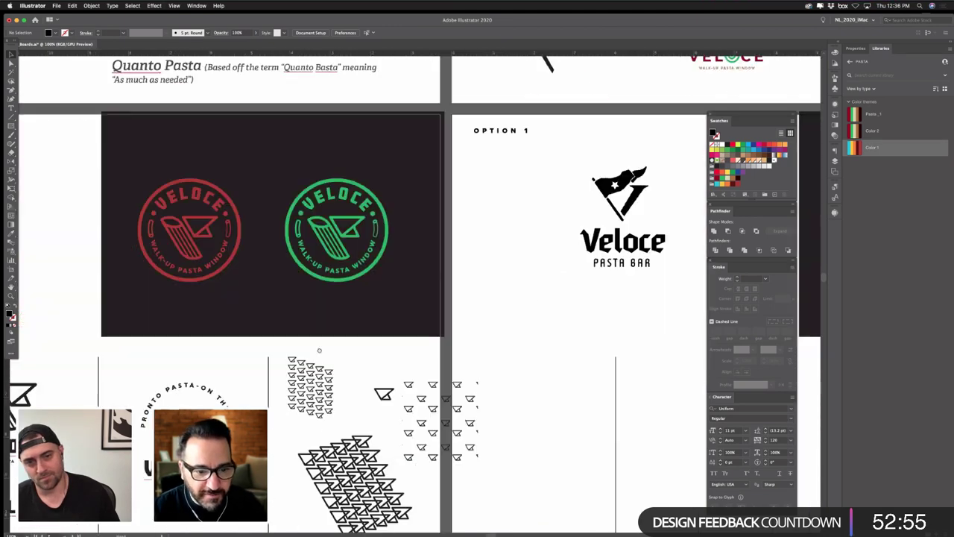
{"action": "left_click_drag", "start_coordinate": [100, 416], "coordinate": [247, 375]}
{"action": "scroll", "coordinate": [247, 375], "scroll_direction": "left", "scroll_amount": 15}
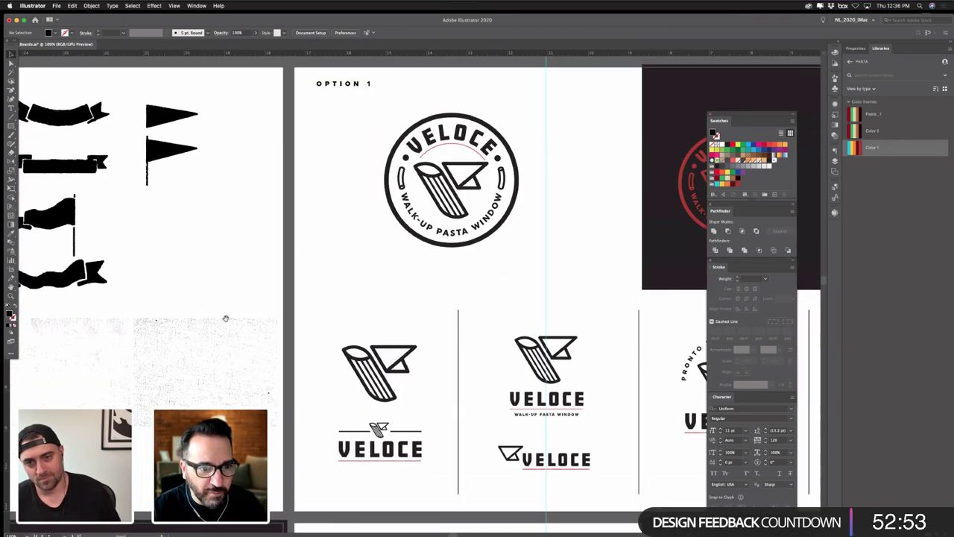
{"action": "scroll", "coordinate": [379, 374], "scroll_direction": "left", "scroll_amount": 15}
{"action": "scroll", "coordinate": [379, 374], "scroll_direction": "down", "scroll_amount": 3}
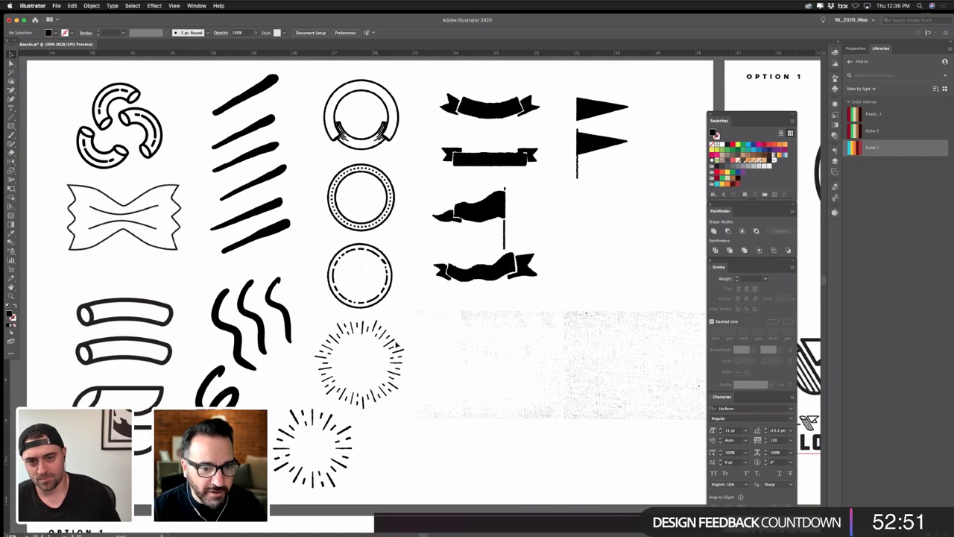
{"action": "left_click", "coordinate": [225, 398]}
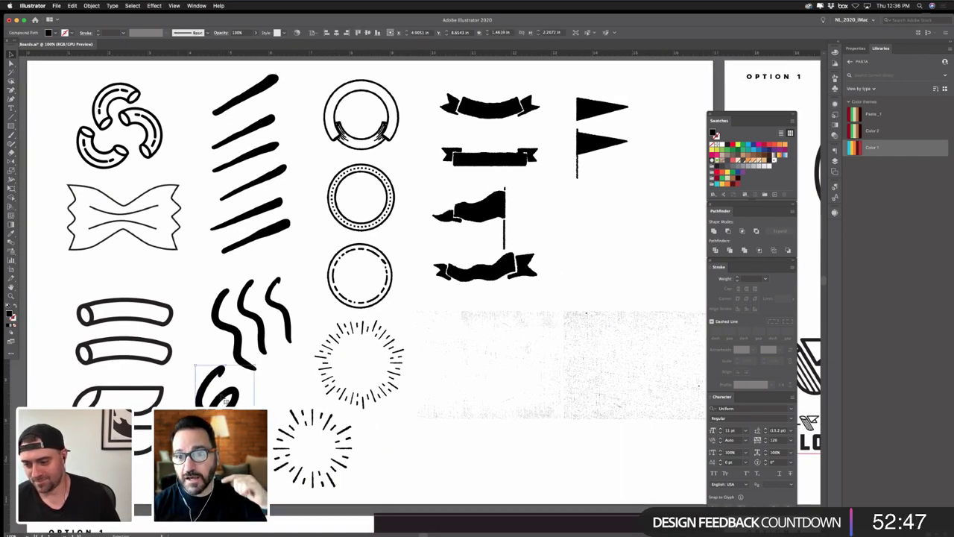
{"action": "left_click", "coordinate": [254, 321], "text": "shift"}
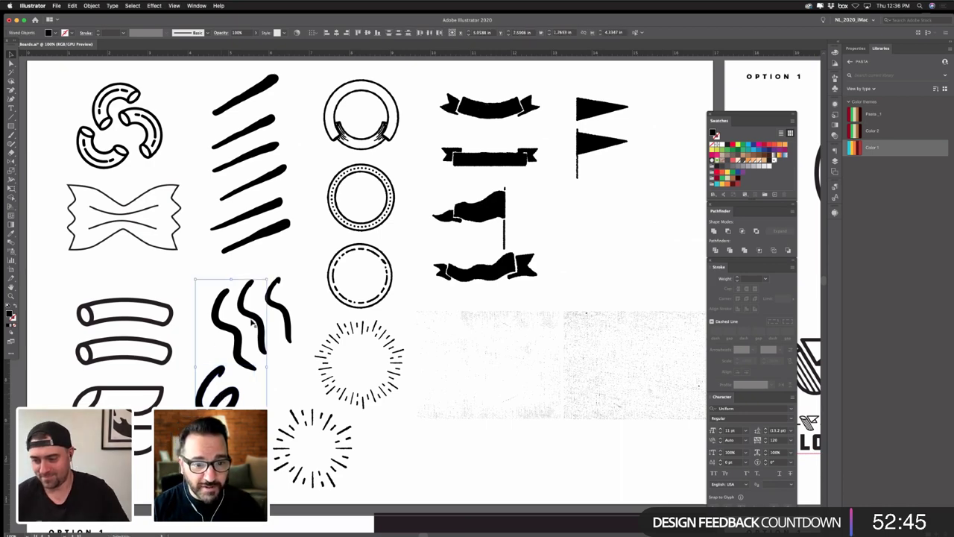
{"action": "key", "text": "super+shift+a"}
{"action": "left_click", "coordinate": [221, 372], "text": "super"}
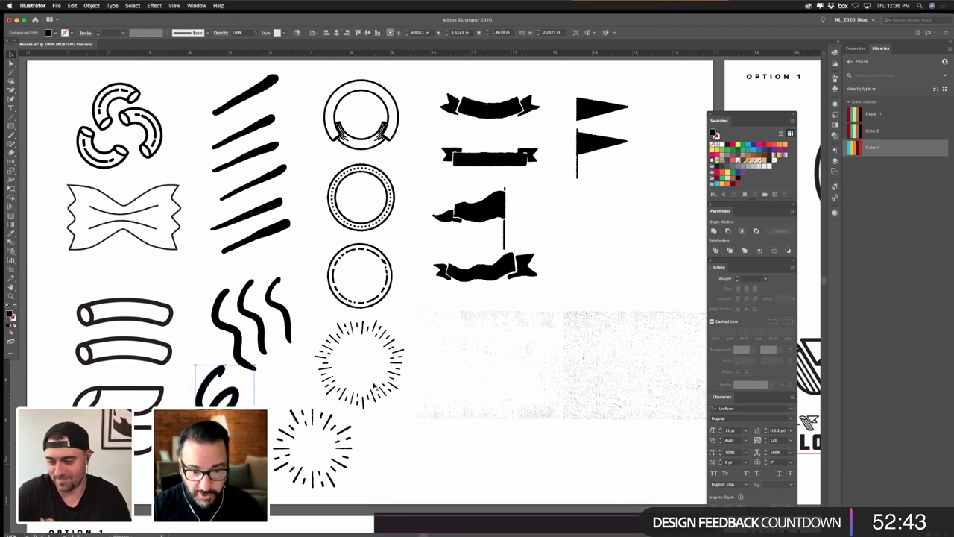
- Paste the looping squiggle beside the Veloce flag logo, then shrink and rotate it into a small horizontal curl near the flag's tip
{"action": "left_click_drag", "start_coordinate": [680, 341], "coordinate": [163, 361]}
{"action": "left_click_drag", "start_coordinate": [638, 303], "coordinate": [179, 313]}
{"action": "left_click_drag", "start_coordinate": [660, 281], "coordinate": [379, 204]}
{"action": "key", "text": "ctrl+v"}
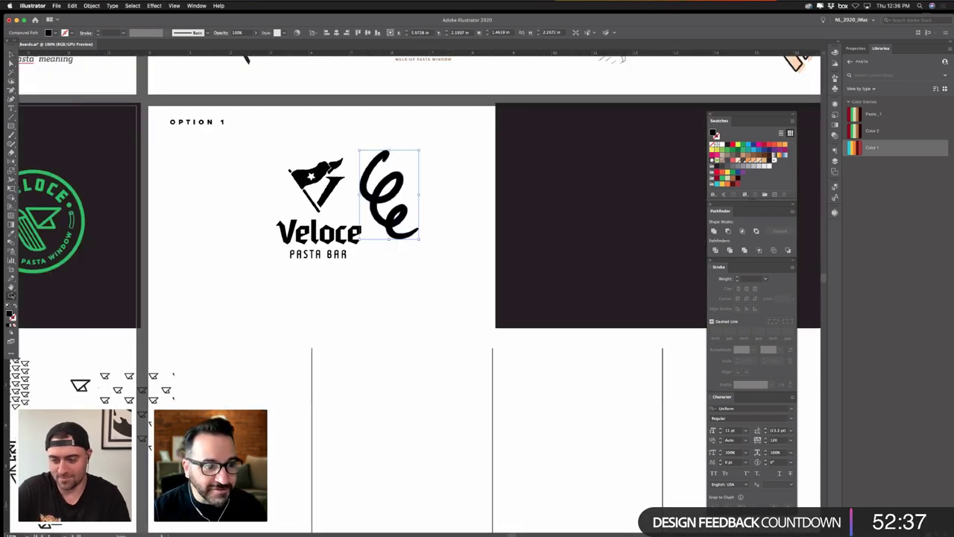
{"action": "key", "text": "z"}
{"action": "left_click", "coordinate": [315, 184]}
{"action": "left_click", "coordinate": [574, 352]}
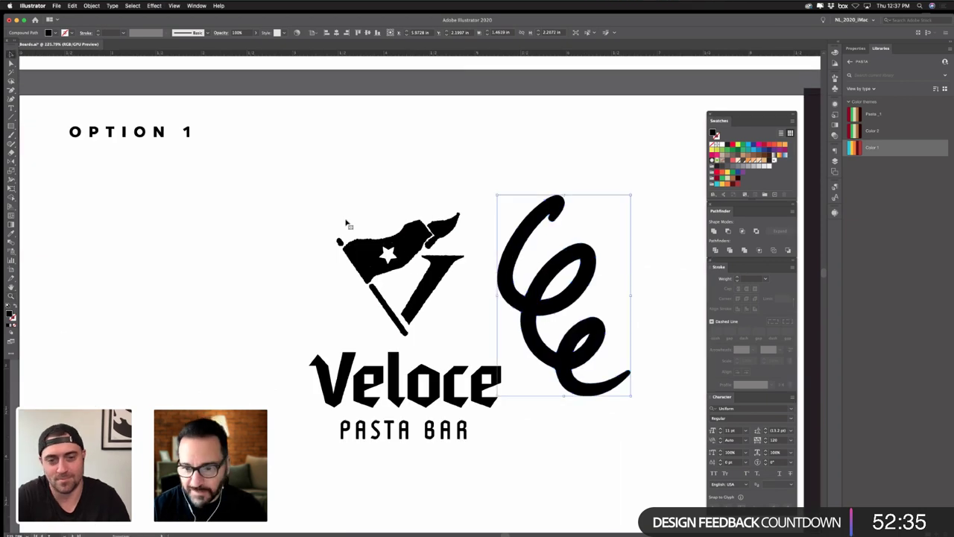
{"action": "left_click_drag", "start_coordinate": [630, 395], "coordinate": [535, 212]}
- Move the white star from the flag to the end of PASTA BAR, fill it black and make it smaller
{"action": "left_click", "coordinate": [411, 261]}
{"action": "left_click_drag", "start_coordinate": [392, 260], "coordinate": [488, 433]}
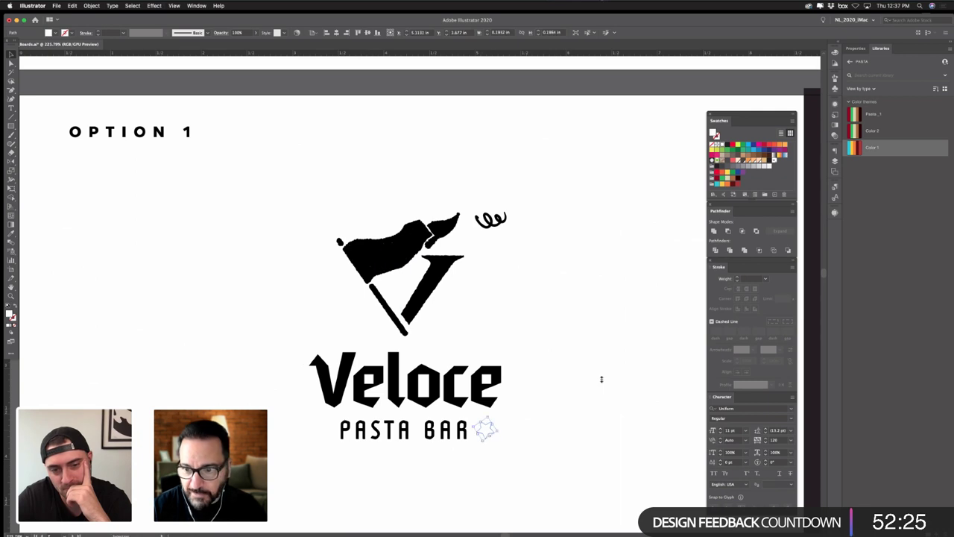
{"action": "left_click", "coordinate": [768, 161]}
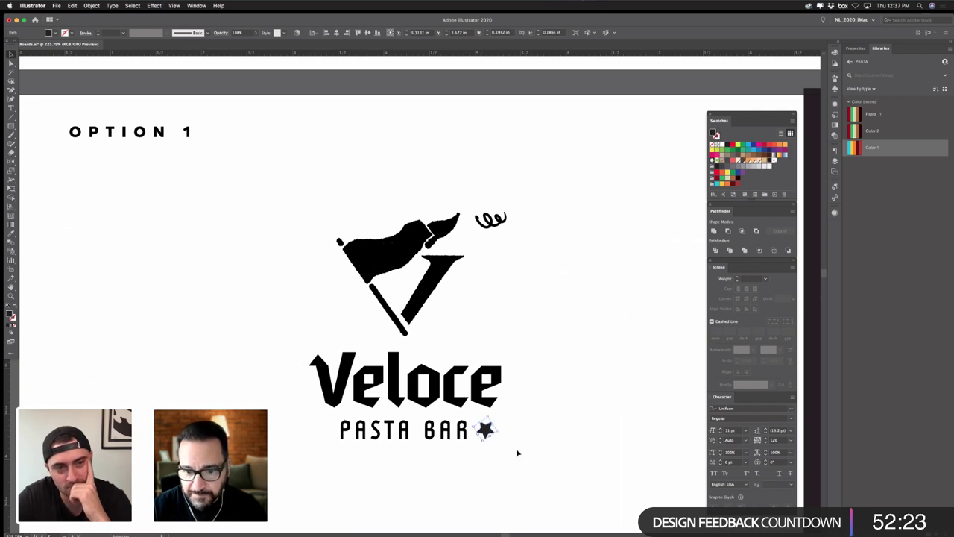
{"action": "left_click_drag", "start_coordinate": [498, 430], "coordinate": [487, 430]}
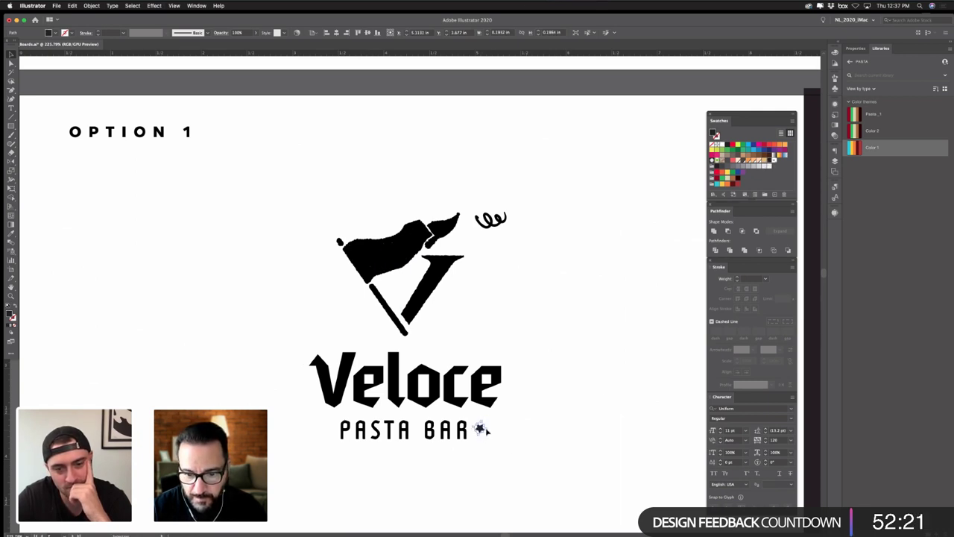
- Move the small squiggle onto the body of the flag, enlarging and tilting it to follow the flag's wave
{"action": "left_click", "coordinate": [535, 235]}
{"action": "left_click_drag", "start_coordinate": [493, 222], "coordinate": [384, 255]}
{"action": "key", "text": "ctrl+z"}
{"action": "key", "text": "ctrl+z"}
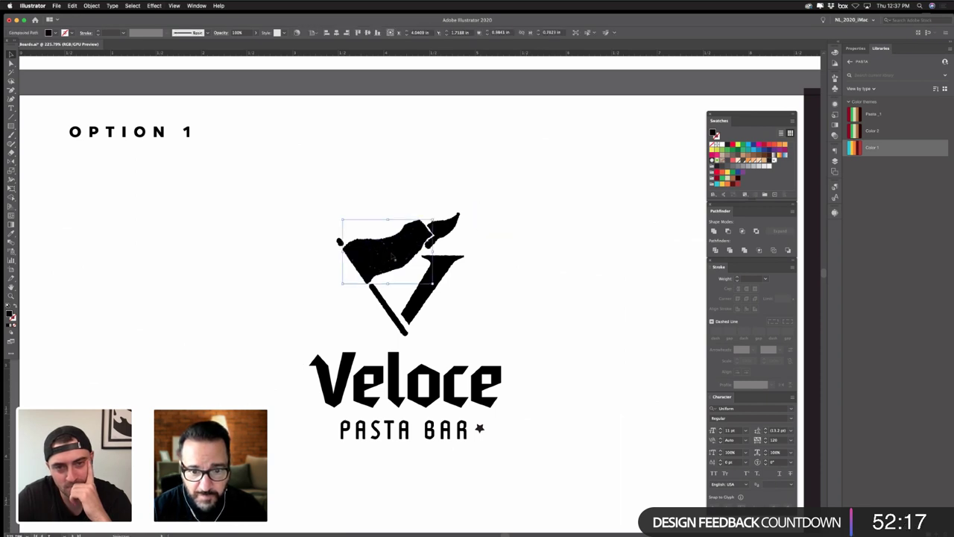
{"action": "key", "text": "ctrl+shift+z"}
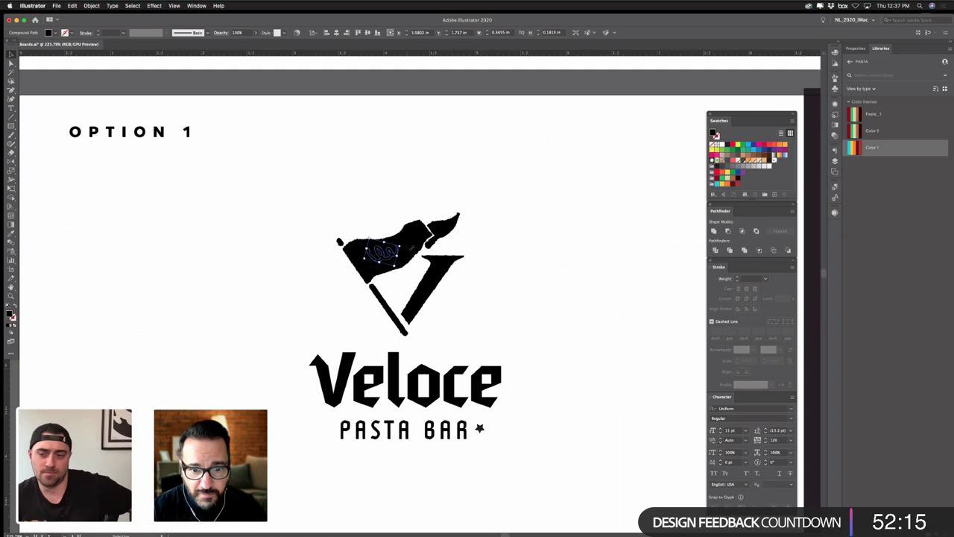
{"action": "left_click_drag", "start_coordinate": [406, 244], "coordinate": [411, 248]}
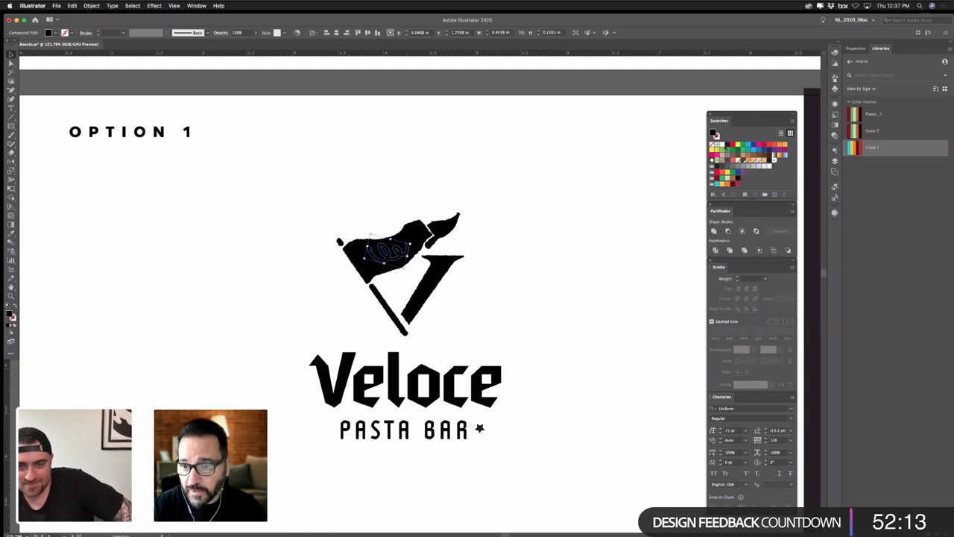
- Fill the squiggle on the flag with white and deselect it
{"action": "left_click", "coordinate": [721, 144]}
{"action": "left_click", "coordinate": [582, 240]}
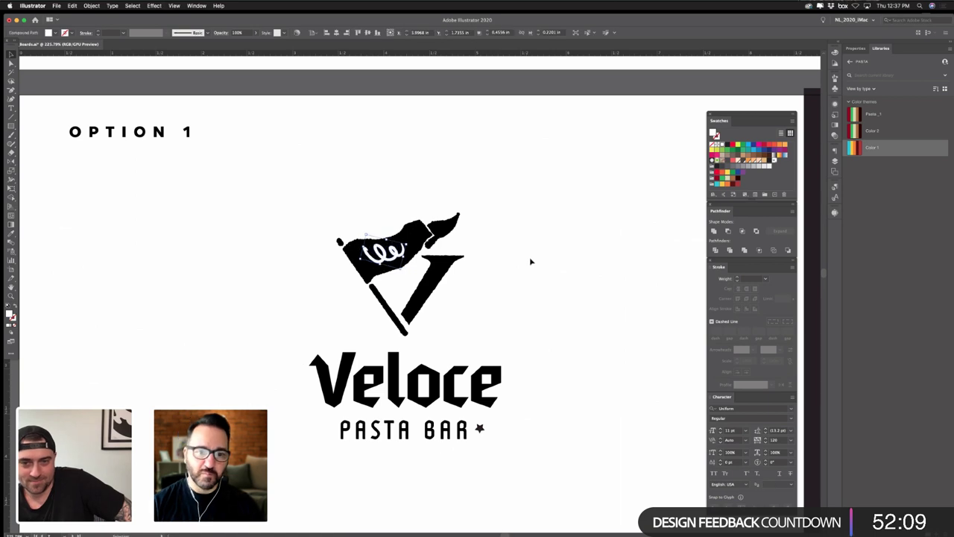
{"action": "key", "text": "super+minus"}
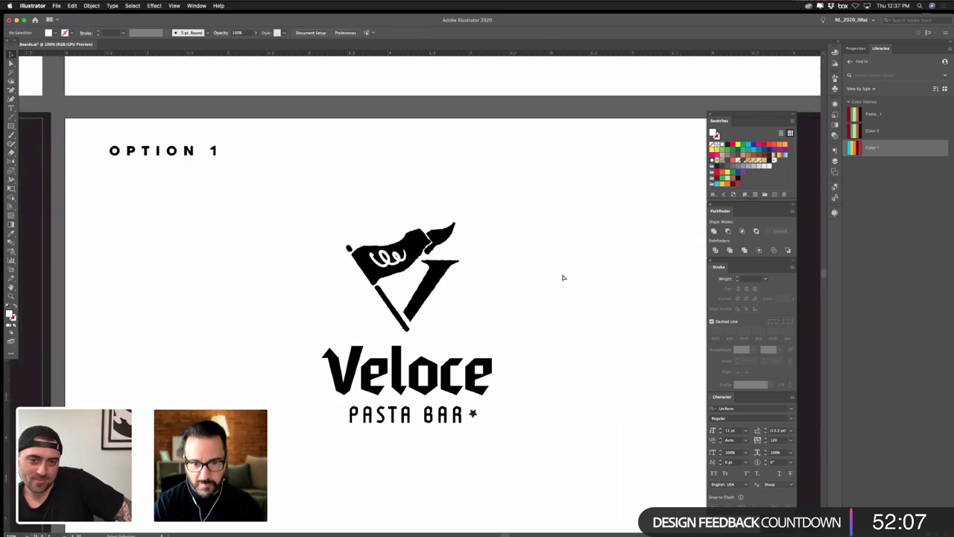
{"action": "scroll", "coordinate": [571, 222], "scroll_direction": "down", "scroll_amount": 3}
{"action": "scroll", "coordinate": [571, 222], "scroll_direction": "left", "scroll_amount": 1}
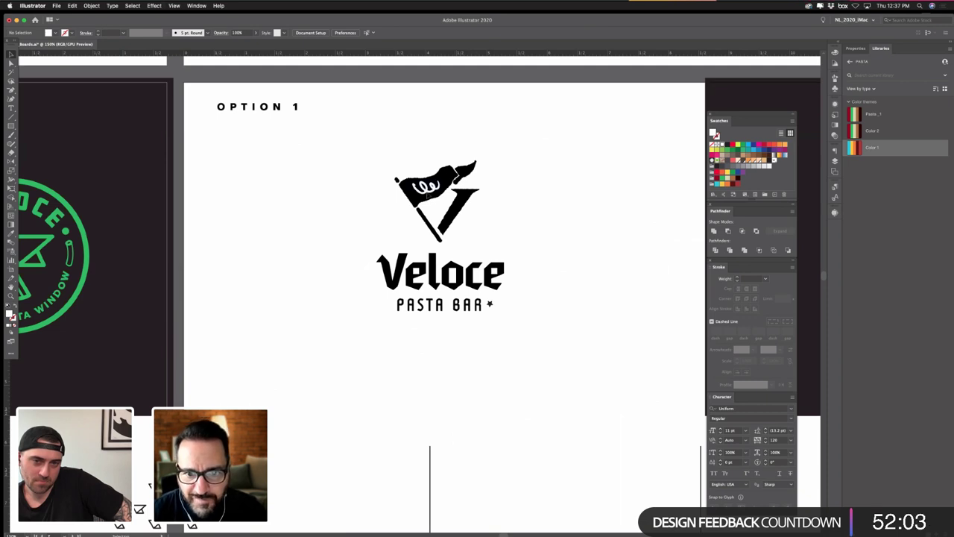
- Move the squiggle off the flag onto the blank area beside the logo, and copy the star to the start of PASTA BAR
{"action": "left_click_drag", "start_coordinate": [538, 197], "coordinate": [547, 195]}
{"action": "left_click", "coordinate": [577, 234]}
{"action": "left_click_drag", "start_coordinate": [576, 249], "coordinate": [530, 250]}
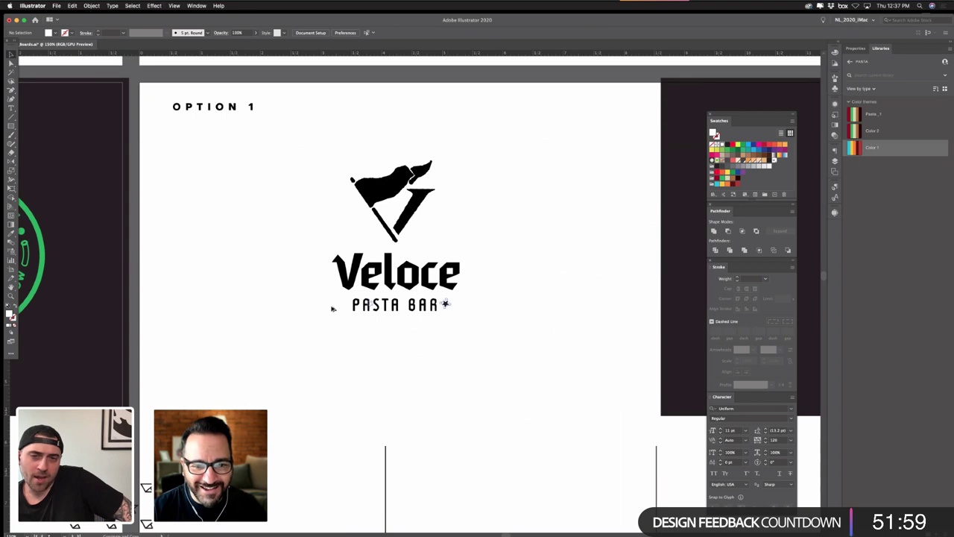
{"action": "left_click_drag", "start_coordinate": [347, 311], "coordinate": [346, 311]}
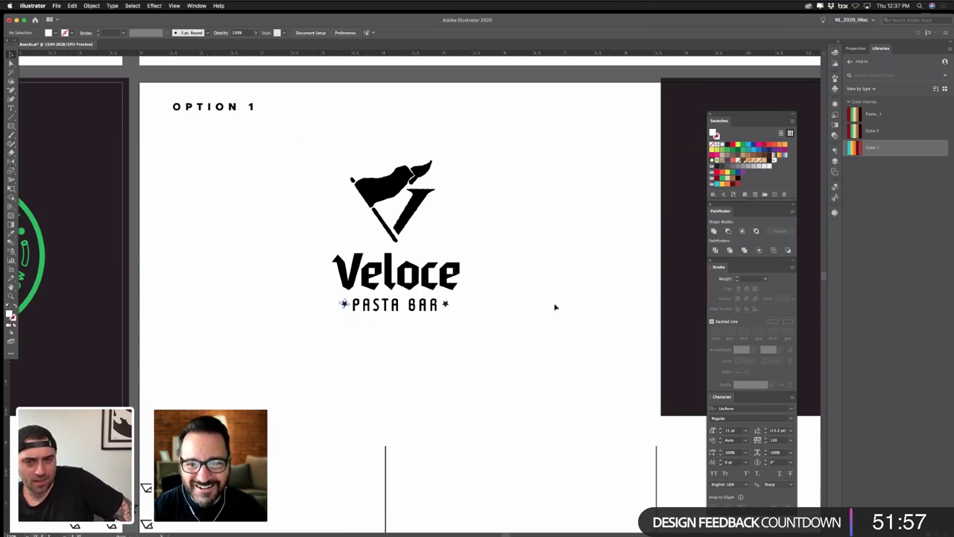
{"action": "left_click", "coordinate": [555, 306]}
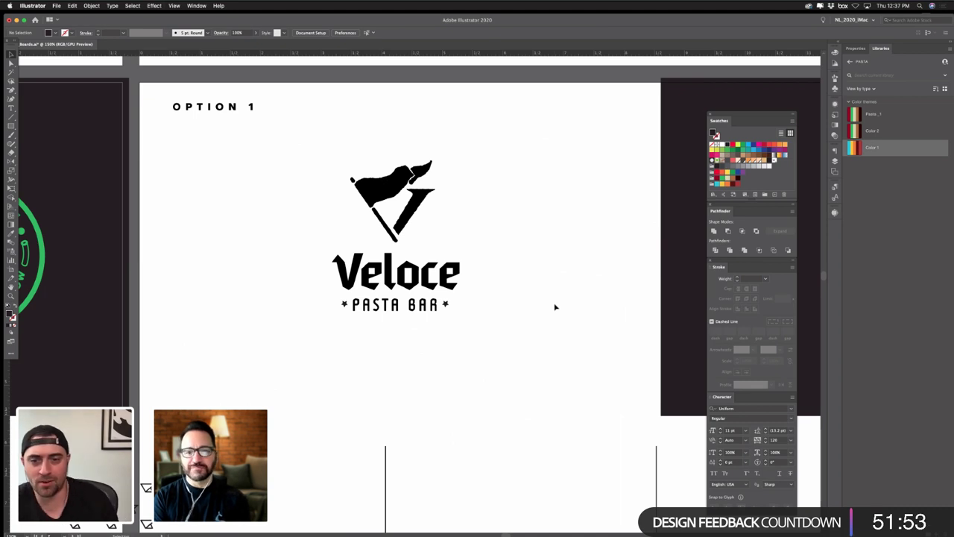
- Fill the loose white squiggle beside the flag logo with black and deselect it
{"action": "left_click_drag", "start_coordinate": [469, 167], "coordinate": [501, 225]}
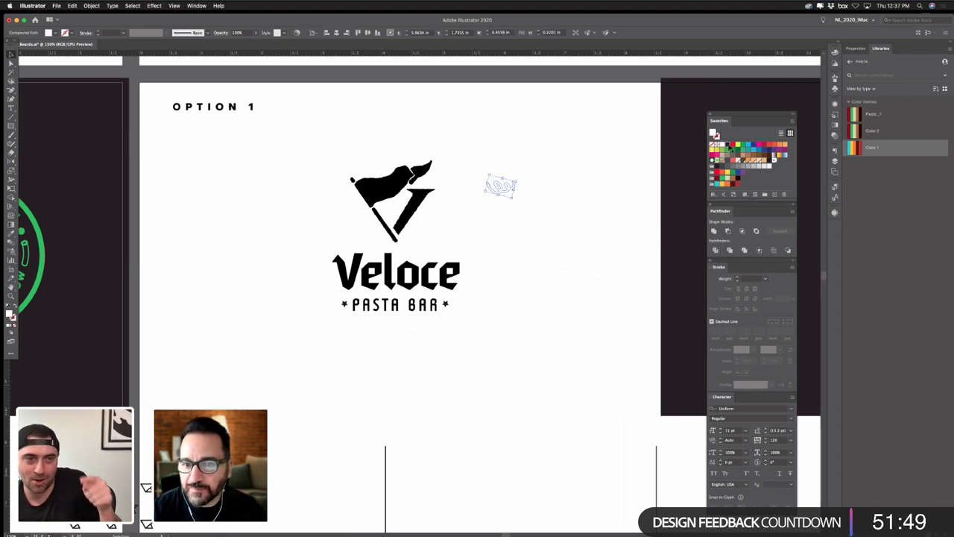
{"action": "left_click", "coordinate": [727, 145]}
{"action": "left_click", "coordinate": [515, 208]}
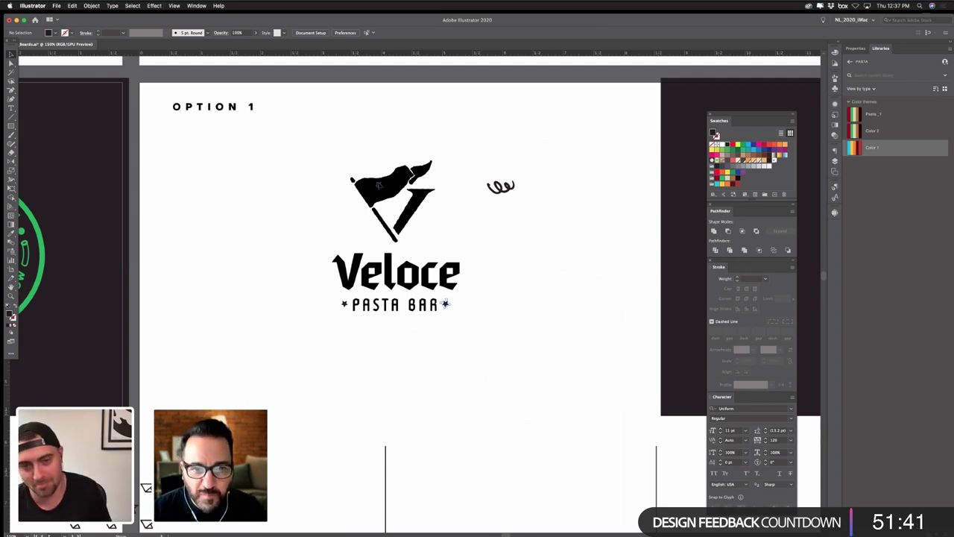
- Move the star from the end of PASTA BAR onto the body of the flag, enlarge it and fill it white
{"action": "left_click", "coordinate": [380, 185]}
{"action": "left_click_drag", "start_coordinate": [392, 189], "coordinate": [394, 192]}
{"action": "left_click", "coordinate": [720, 145]}
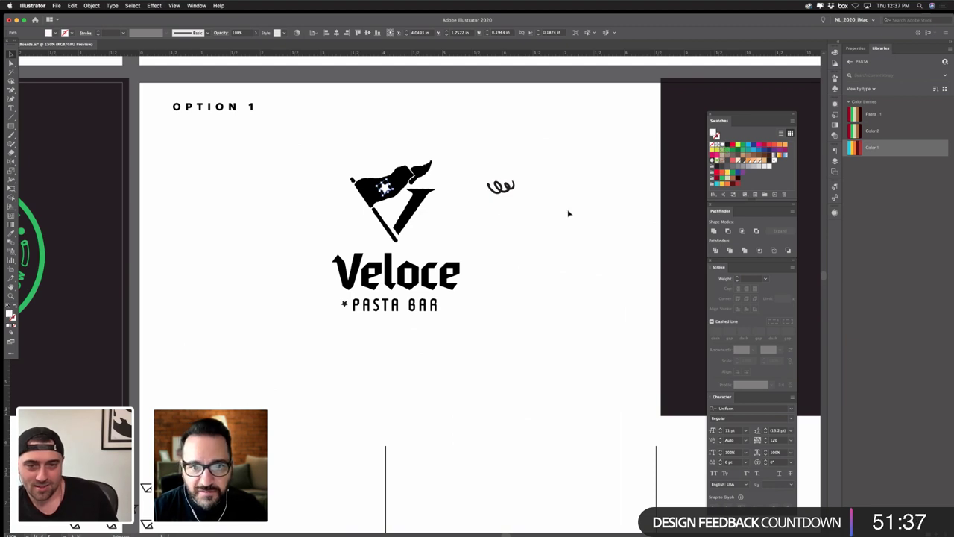
{"action": "left_click", "coordinate": [569, 211]}
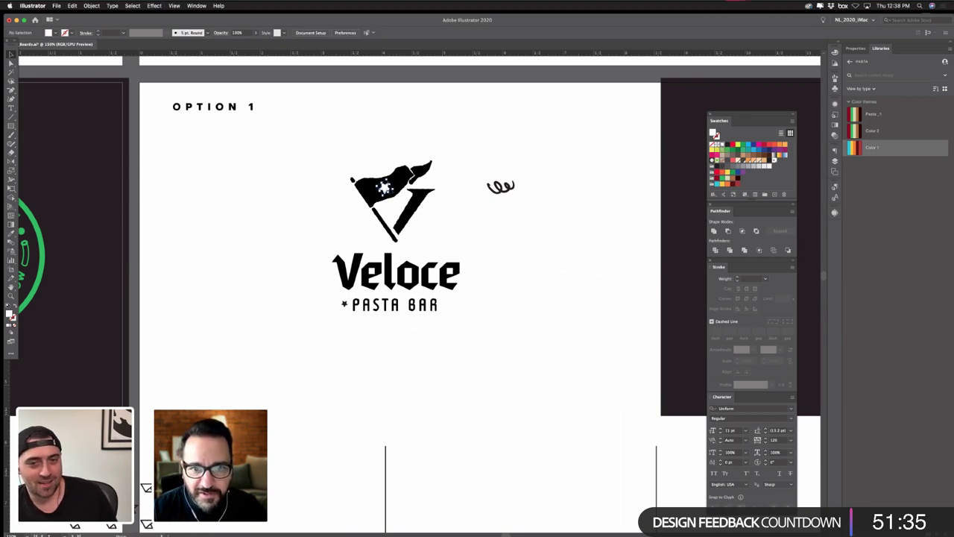
- Try moving the remaining star from the start of PASTA BAR to the blank area beyond the squiggle
{"action": "left_click_drag", "start_coordinate": [344, 303], "coordinate": [566, 186]}
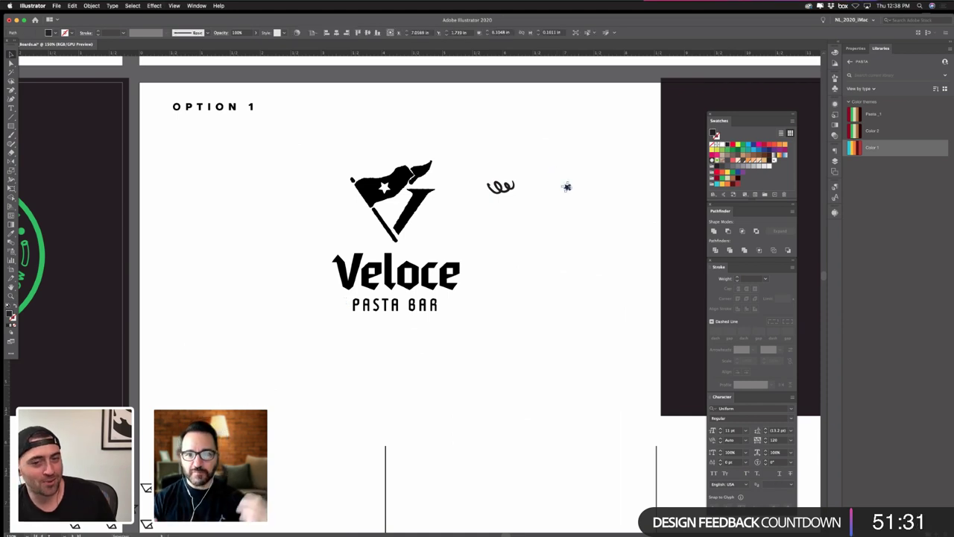
{"action": "left_click", "coordinate": [549, 261]}
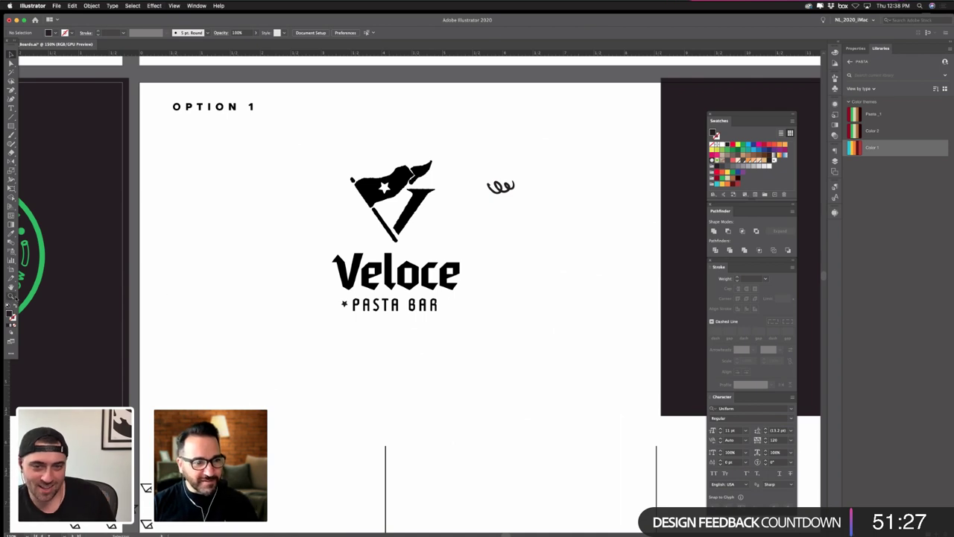
- Recolor the Veloce wordmark and the PASTA BAR text with the same dark fill as the tagline's star
{"action": "scroll", "coordinate": [293, 315], "scroll_direction": "up", "scroll_amount": 8}
{"action": "scroll", "coordinate": [436, 336], "scroll_direction": "right", "scroll_amount": 2}
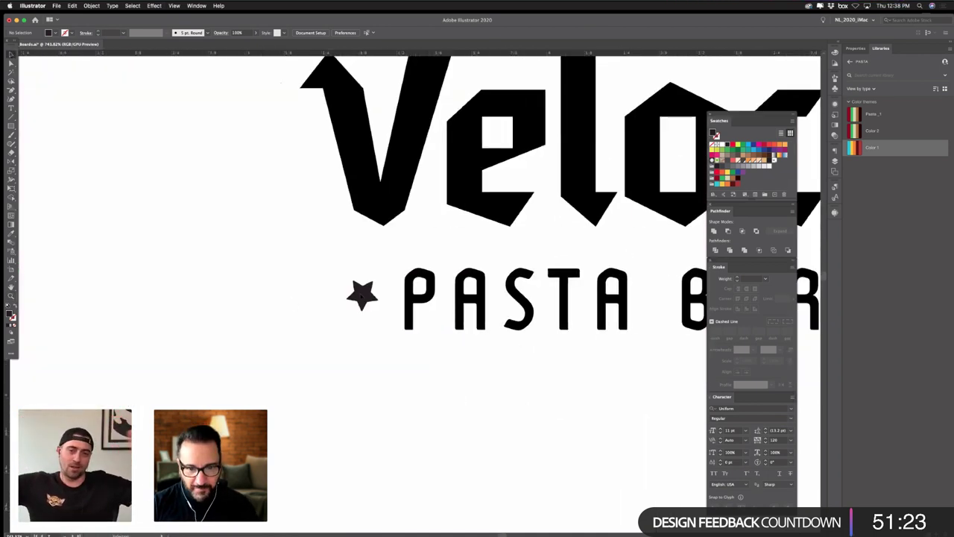
{"action": "left_click", "coordinate": [361, 294]}
{"action": "left_click_drag", "start_coordinate": [388, 302], "coordinate": [192, 309]}
{"action": "key", "text": "super+minus"}
{"action": "key", "text": "super+minus"}
{"action": "key", "text": "super+minus"}
{"action": "left_click", "coordinate": [300, 321]}
{"action": "left_click", "coordinate": [230, 310]}
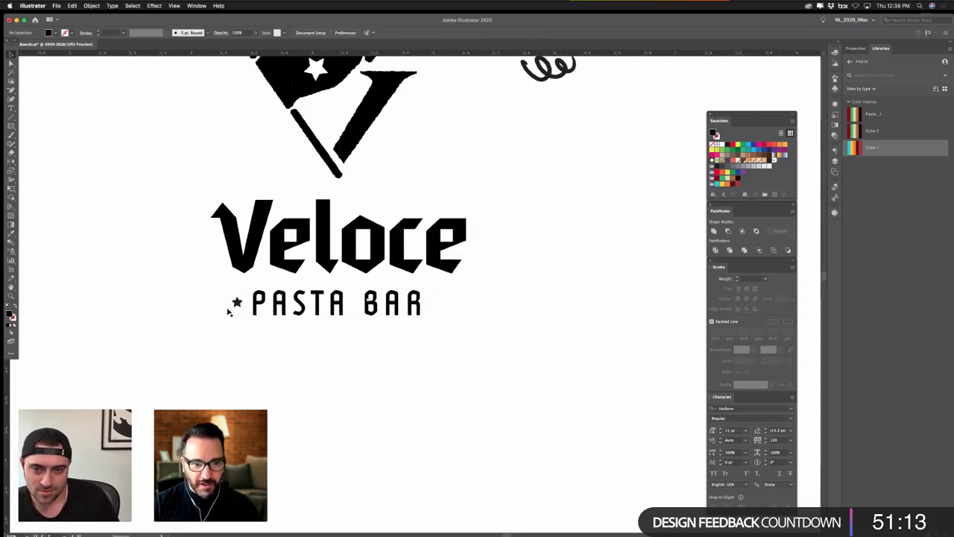
{"action": "left_click_drag", "start_coordinate": [191, 219], "coordinate": [222, 240]}
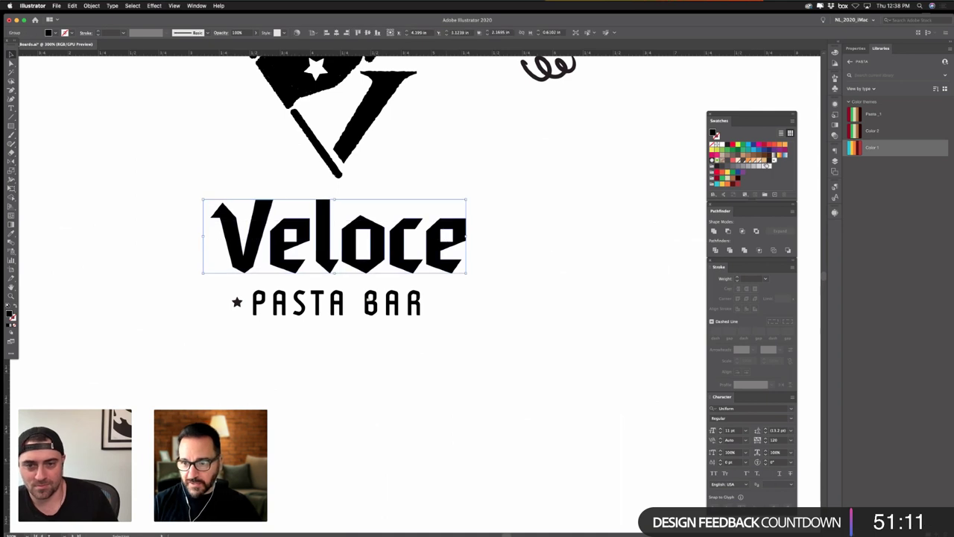
{"action": "left_click", "coordinate": [504, 298]}
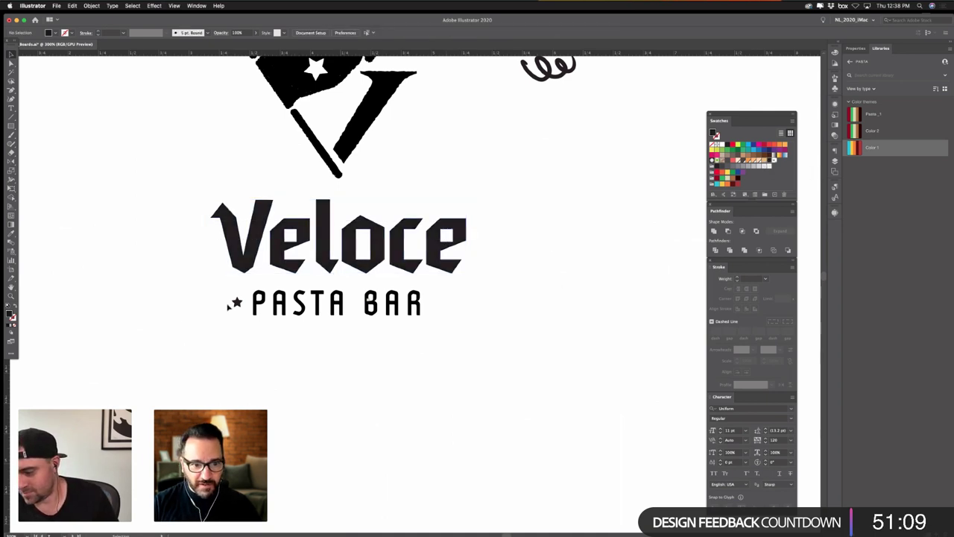
{"action": "left_click", "coordinate": [252, 304]}
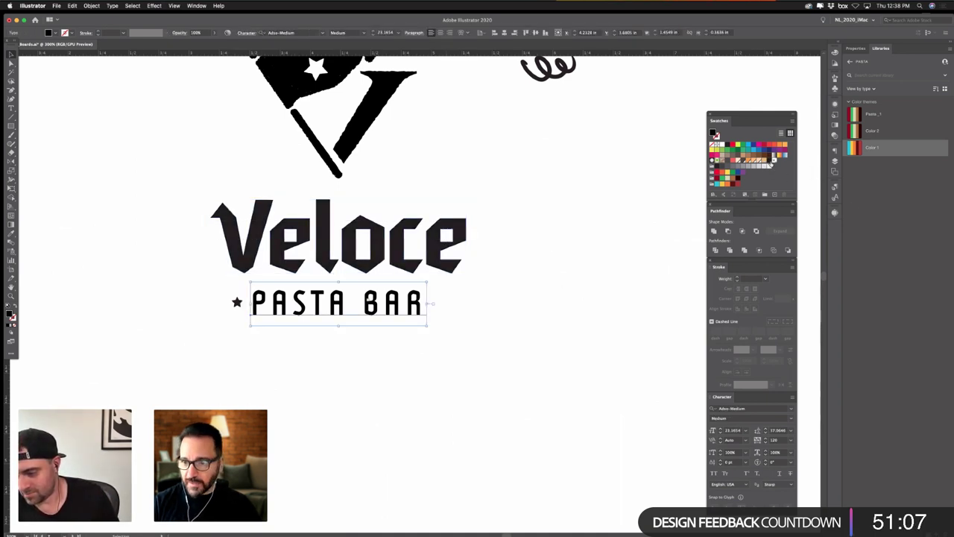
{"action": "left_click", "coordinate": [475, 355]}
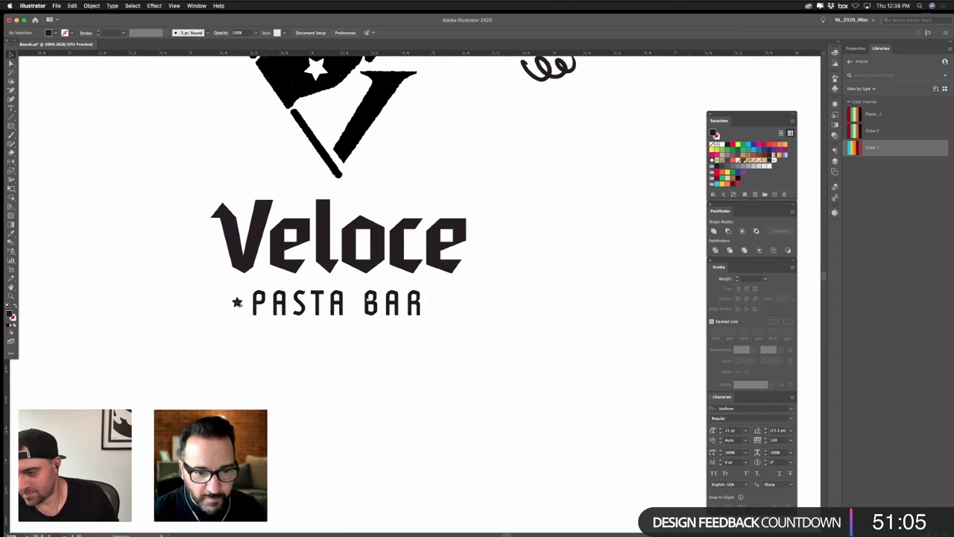
- Copy the star to the end of PASTA BAR and delete the loose squiggle beside the logo
{"action": "mouse_move", "coordinate": [426, 320]}
{"action": "left_mouse_down"}
{"action": "mouse_move", "coordinate": [453, 333]}
{"action": "mouse_move", "coordinate": [458, 363]}
{"action": "left_mouse_up"}
{"action": "key", "text": "super+minus"}
{"action": "key", "text": "super+minus"}
{"action": "key", "text": "super+minus"}
{"action": "left_click_drag", "start_coordinate": [447, 231], "coordinate": [486, 261]}
{"action": "key", "text": "Delete"}
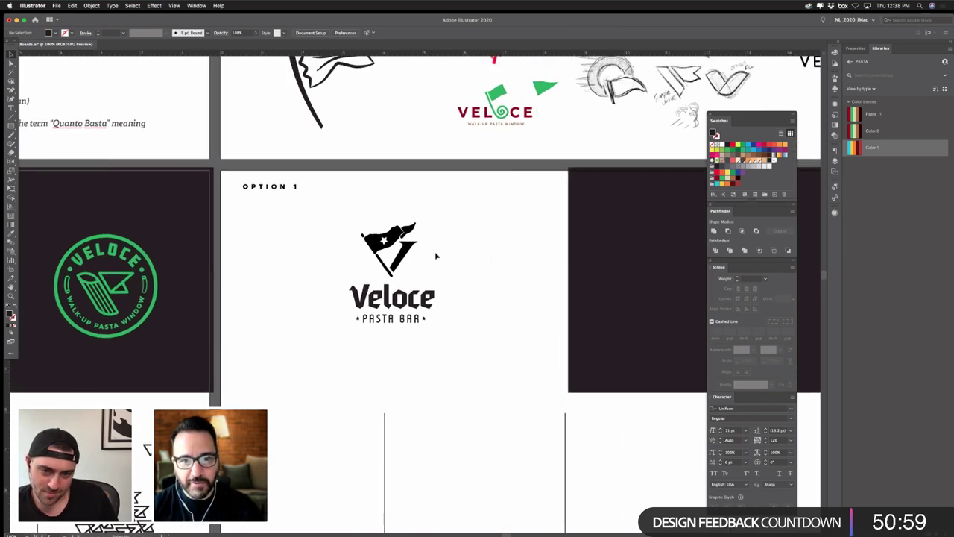
- Fill the emblem's V stroke, both flag pieces and the flagpole with the same dark color as the wordmark
{"action": "left_click_drag", "start_coordinate": [340, 216], "coordinate": [463, 349]}
{"action": "left_click", "coordinate": [409, 263]}
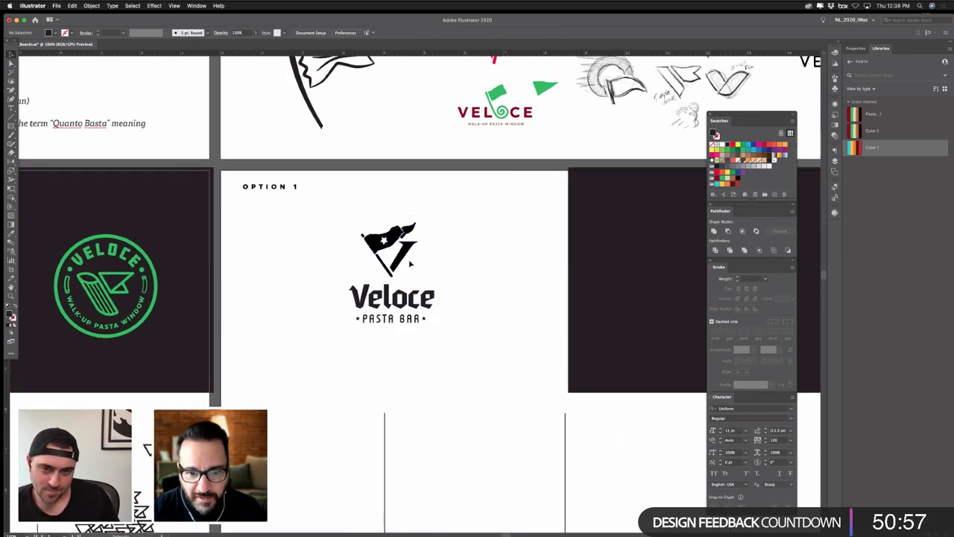
{"action": "left_click", "coordinate": [403, 258]}
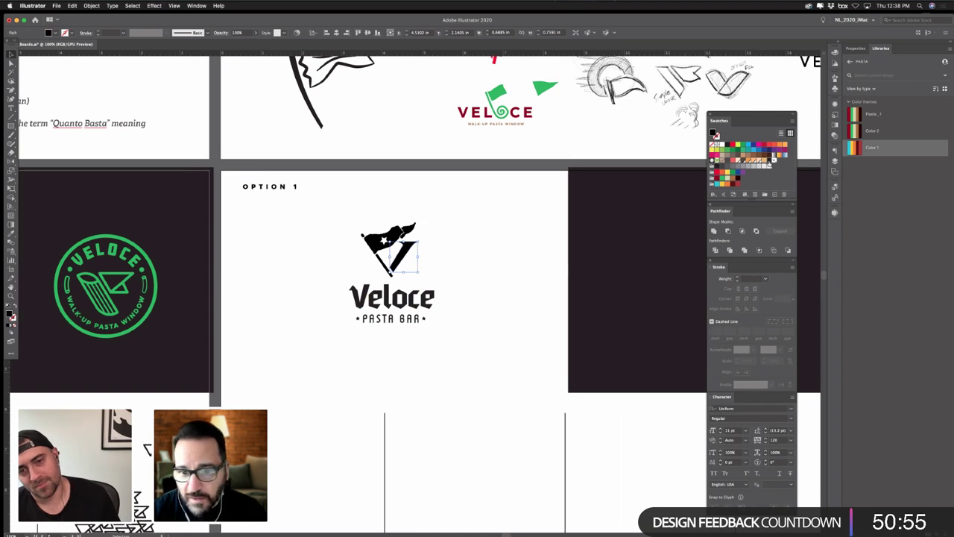
{"action": "left_click", "coordinate": [445, 240]}
{"action": "left_click", "coordinate": [406, 237]}
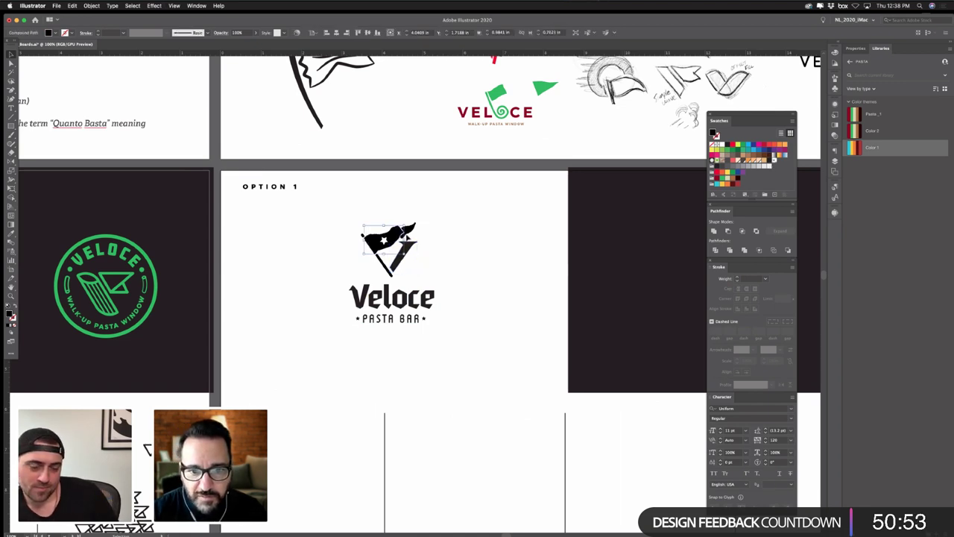
{"action": "left_click", "coordinate": [414, 231], "text": "shift"}
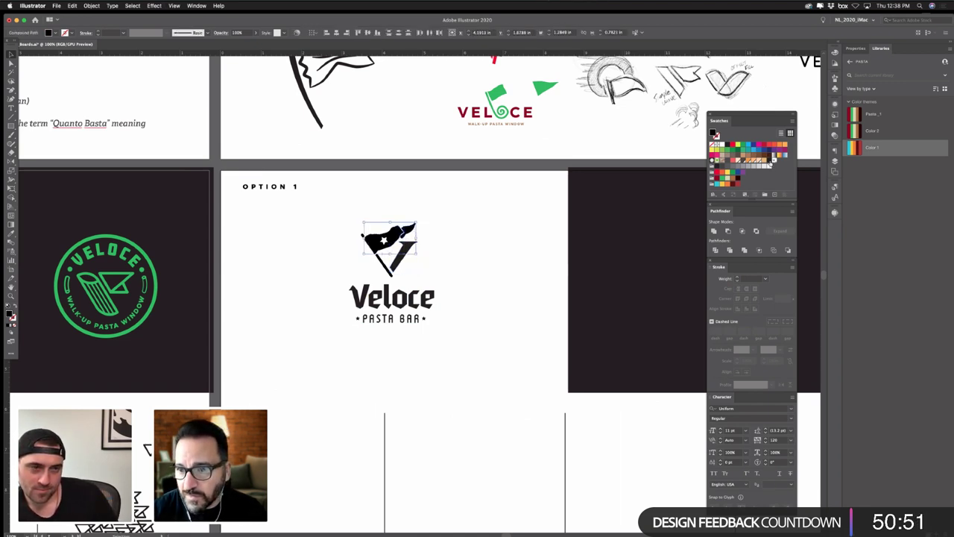
{"action": "left_click", "coordinate": [558, 216]}
{"action": "left_click", "coordinate": [381, 261]}
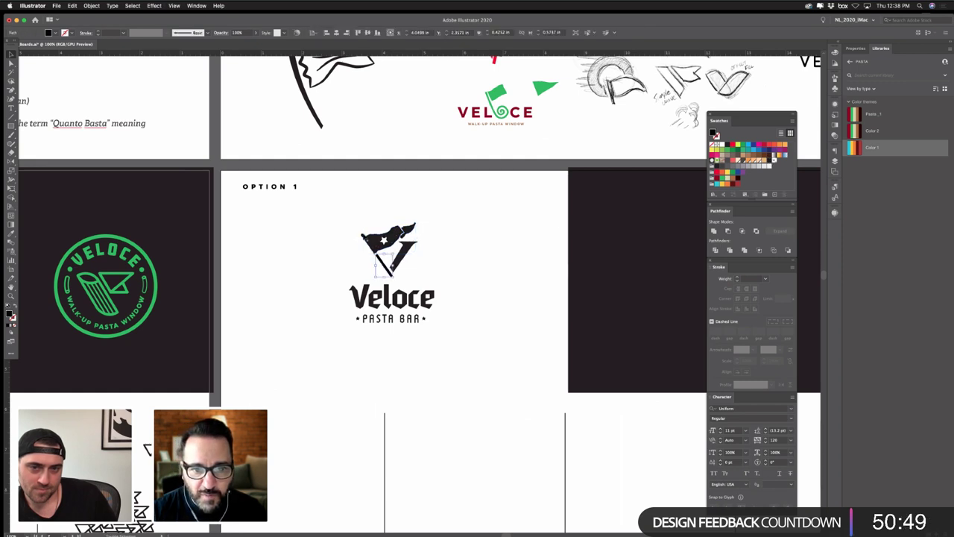
{"action": "left_click", "coordinate": [364, 237], "text": "shift"}
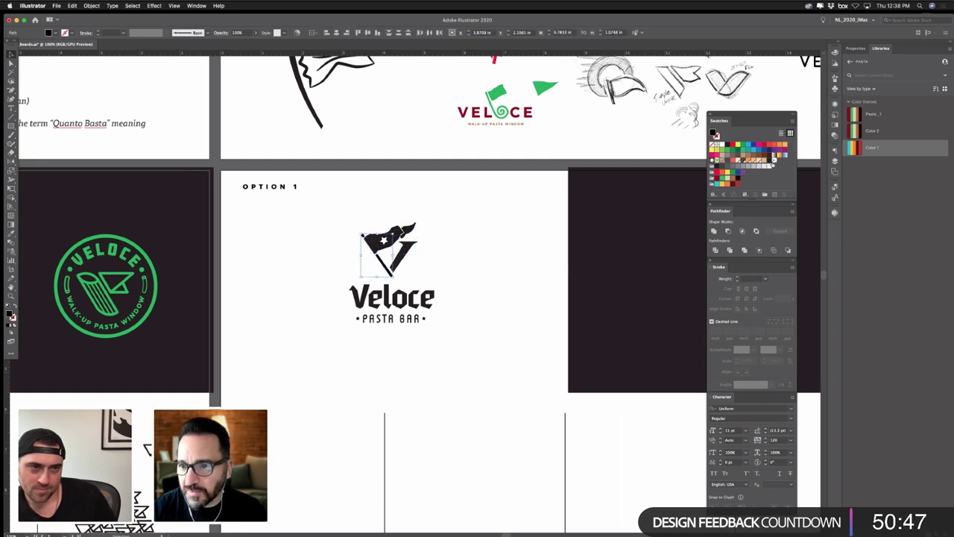
{"action": "left_click", "coordinate": [560, 292]}
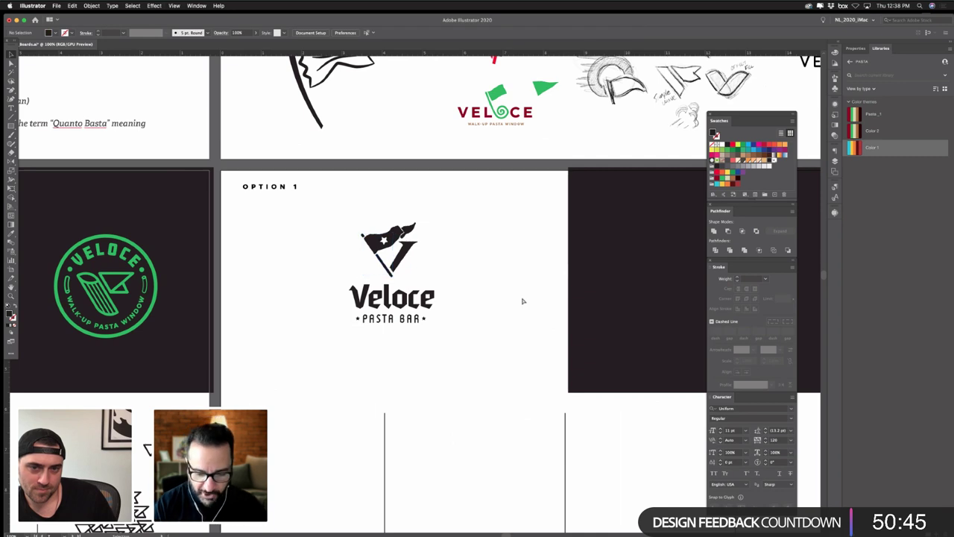
- Delete the scattered pattern of small flag shapes that spills over the edge of the OPTION 1 artboard
{"action": "key", "text": "super+equal"}
{"action": "key", "text": "super+equal"}
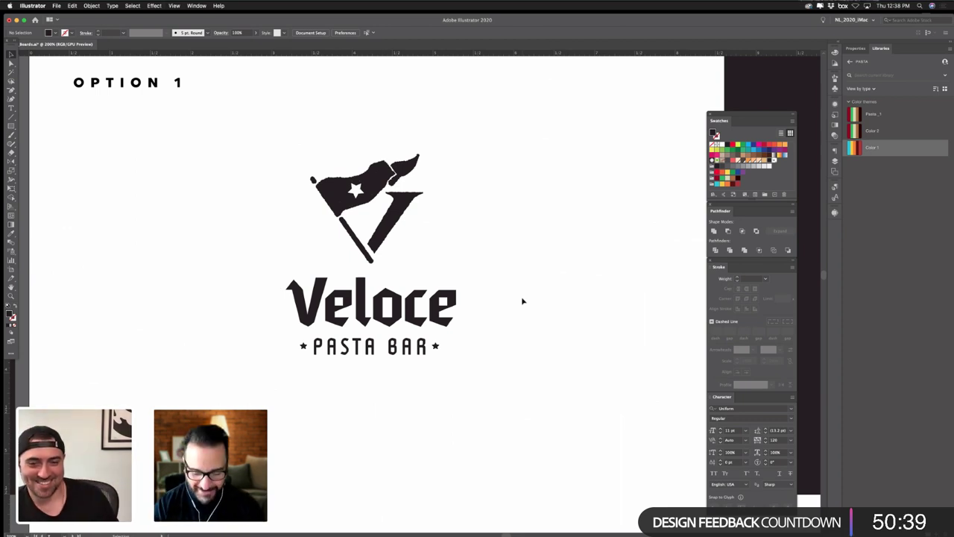
{"action": "key", "text": "super+minus"}
{"action": "key", "text": "super+minus"}
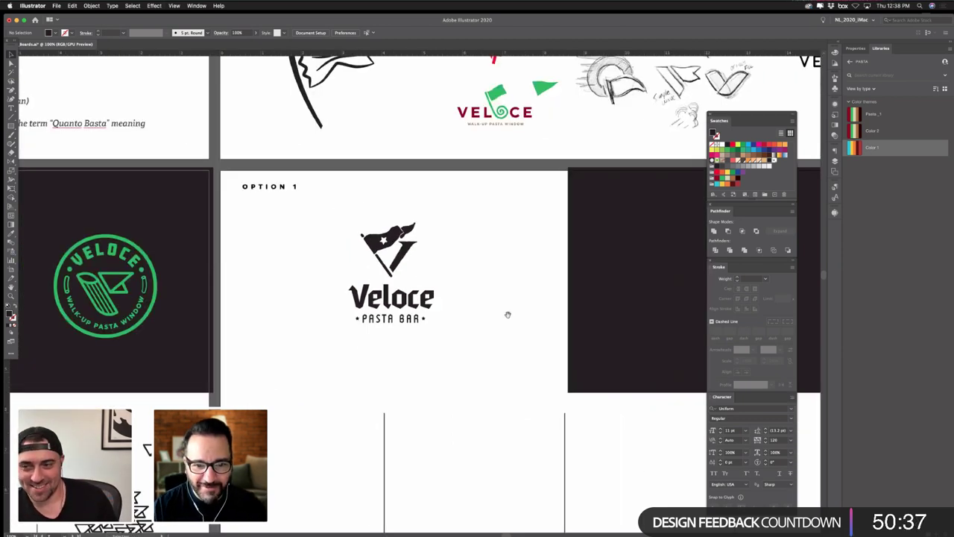
{"action": "left_click_drag", "start_coordinate": [518, 313], "coordinate": [563, 304]}
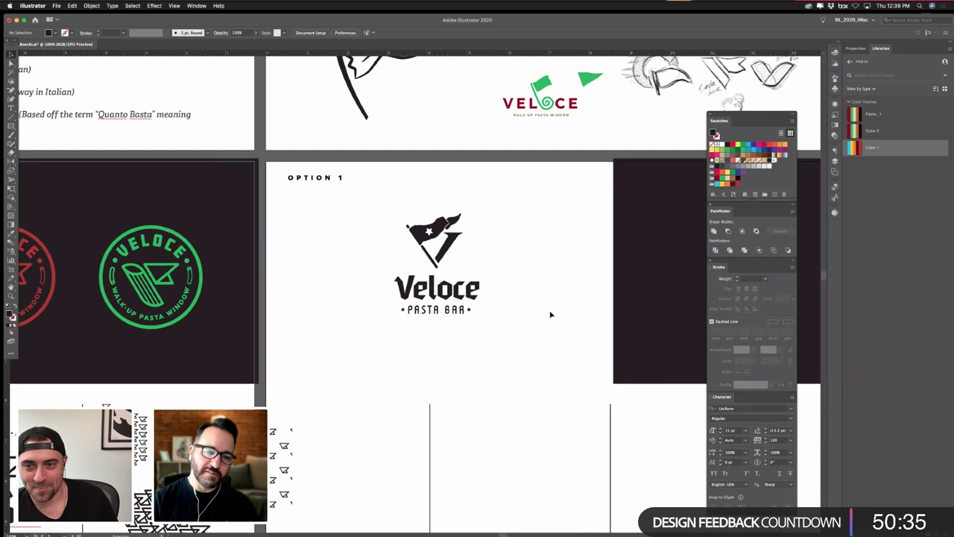
{"action": "scroll", "coordinate": [515, 306], "scroll_direction": "down", "scroll_amount": 3}
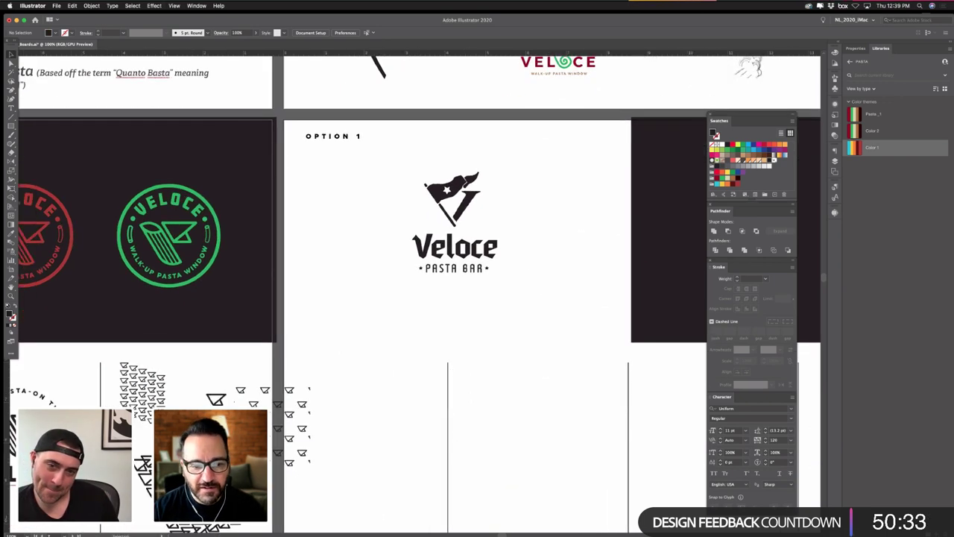
{"action": "left_click", "coordinate": [271, 436]}
{"action": "key", "text": "Delete"}
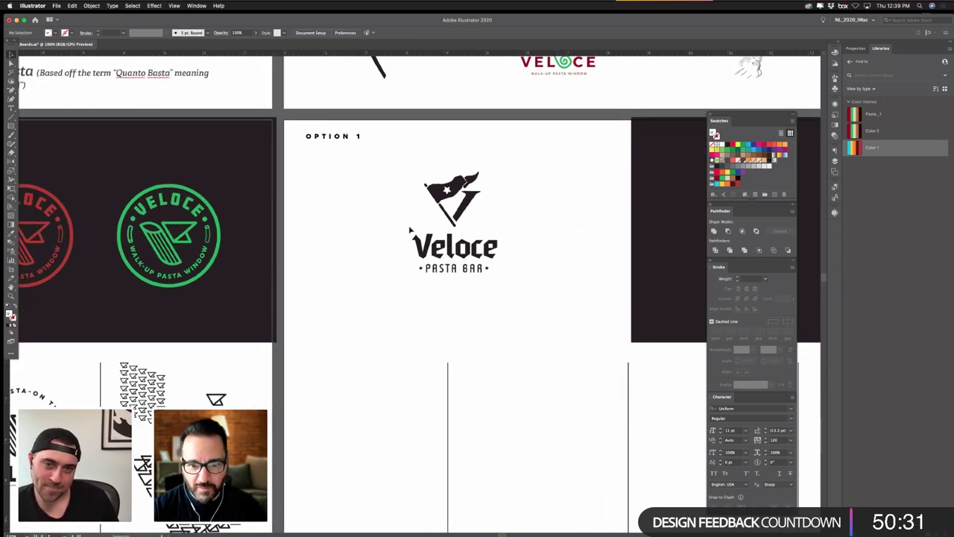
- Copy the flag emblem into the first column below the OPTION 1 logo and enlarge it
{"action": "left_click_drag", "start_coordinate": [471, 287], "coordinate": [716, 250]}
{"action": "left_click_drag", "start_coordinate": [339, 261], "coordinate": [142, 238]}
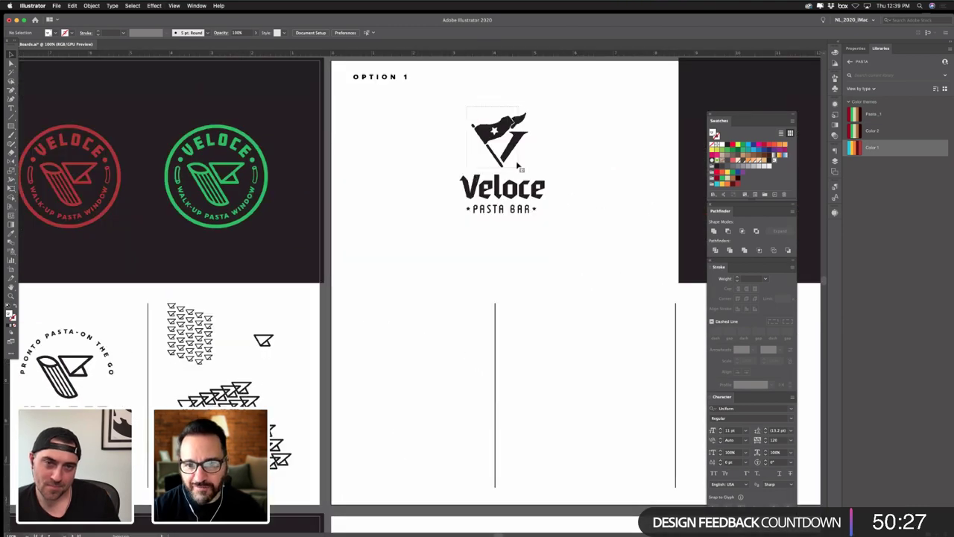
{"action": "left_click_drag", "start_coordinate": [521, 153], "coordinate": [455, 436]}
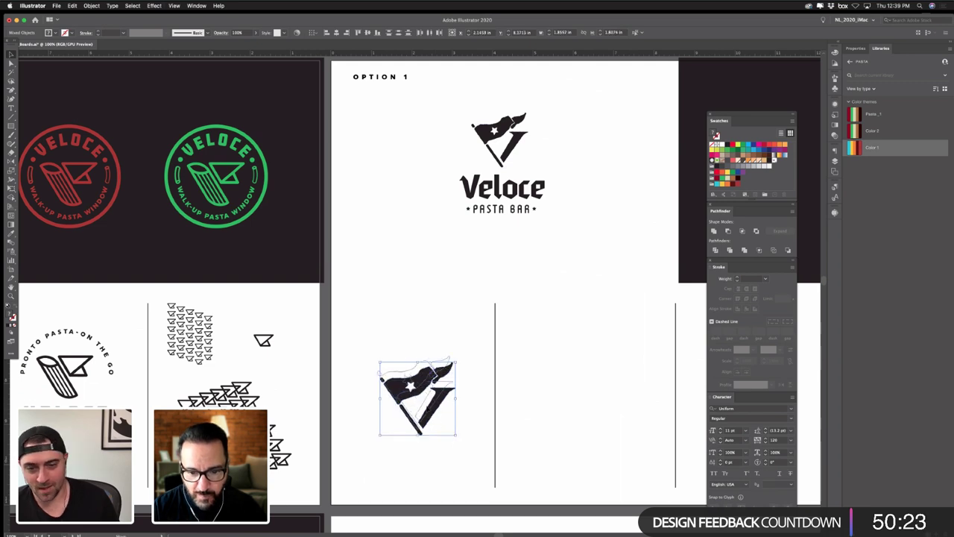
{"action": "left_click", "coordinate": [545, 419]}
- Copy the Veloce wordmark with its starred PASTA BAR tagline into the second column below the logo
{"action": "scroll", "coordinate": [485, 417], "scroll_direction": "right", "scroll_amount": 5}
{"action": "left_click_drag", "start_coordinate": [289, 185], "coordinate": [417, 234]}
{"action": "left_click_drag", "start_coordinate": [366, 193], "coordinate": [444, 394]}
{"action": "left_click", "coordinate": [444, 352]}
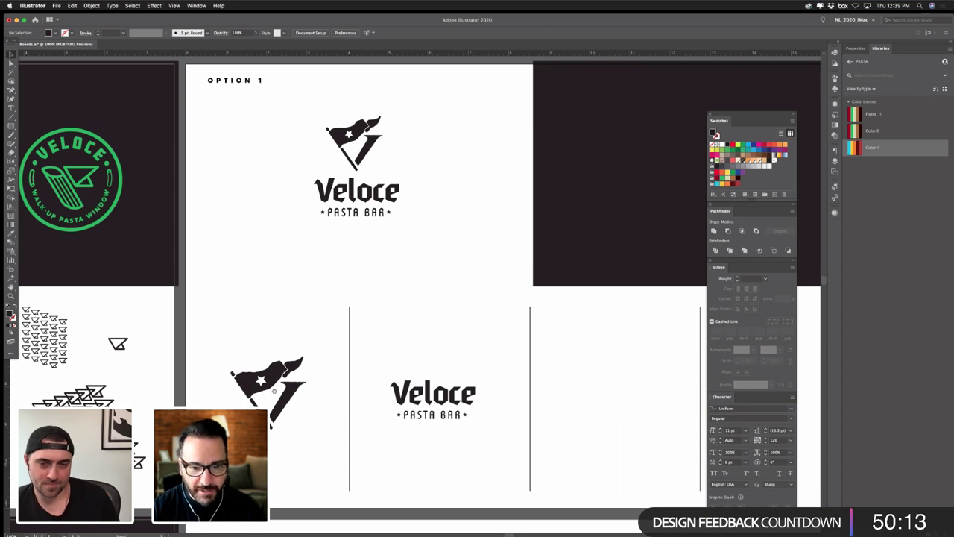
- Draw a small dark star just above the end of the copied Veloce wordmark in the second column
{"action": "scroll", "coordinate": [431, 322], "scroll_direction": "left", "scroll_amount": 10}
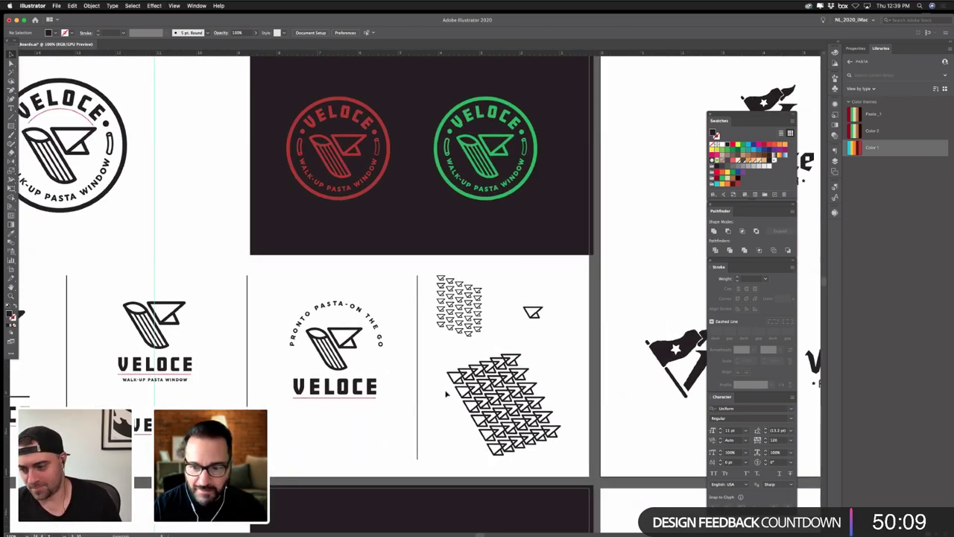
{"action": "scroll", "coordinate": [447, 394], "scroll_direction": "right", "scroll_amount": 10}
{"action": "left_click_drag", "start_coordinate": [190, 368], "coordinate": [154, 373]}
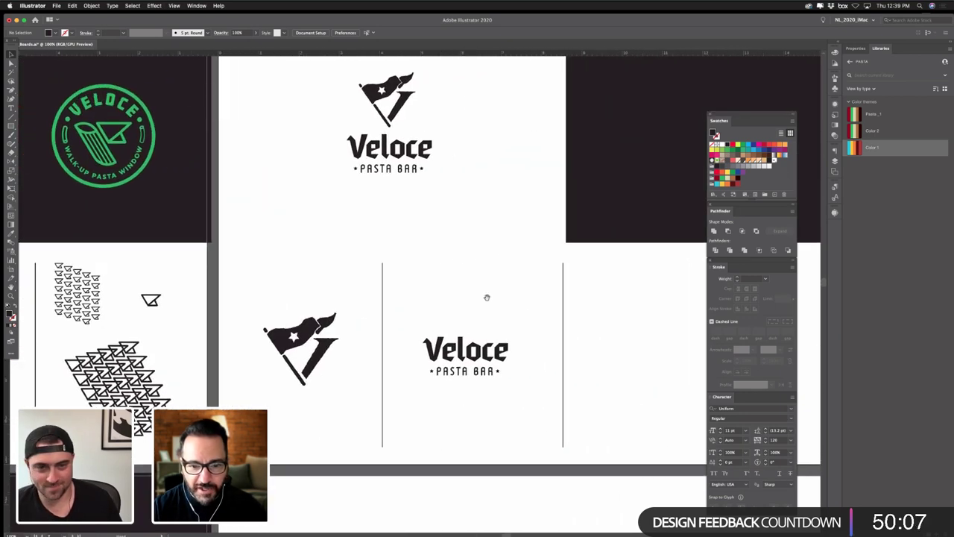
{"action": "scroll", "coordinate": [484, 277], "scroll_direction": "right", "scroll_amount": 1}
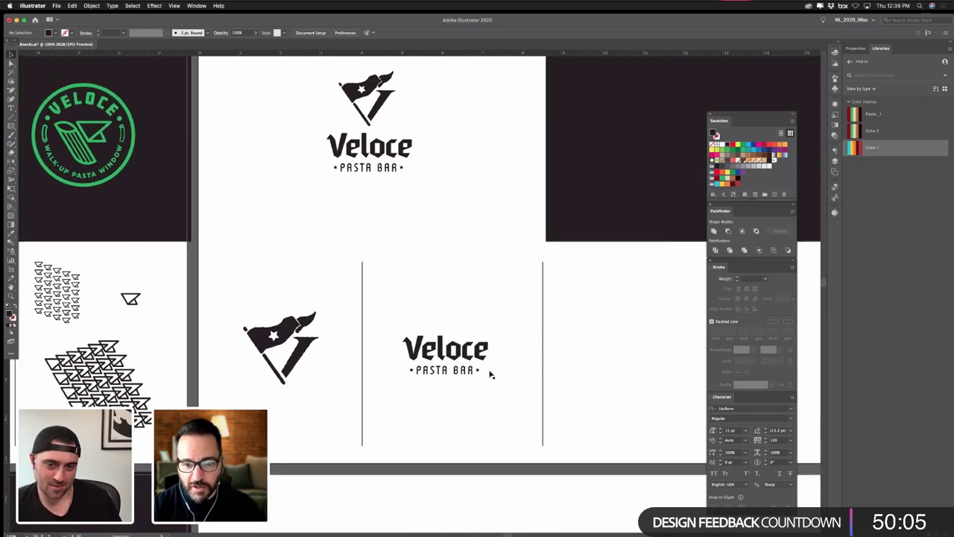
{"action": "mouse_move", "coordinate": [472, 320]}
{"action": "left_mouse_down"}
{"action": "mouse_move", "coordinate": [500, 335]}
{"action": "mouse_move", "coordinate": [481, 328]}
{"action": "left_mouse_up"}
{"action": "left_click_drag", "start_coordinate": [468, 333], "coordinate": [468, 340]}
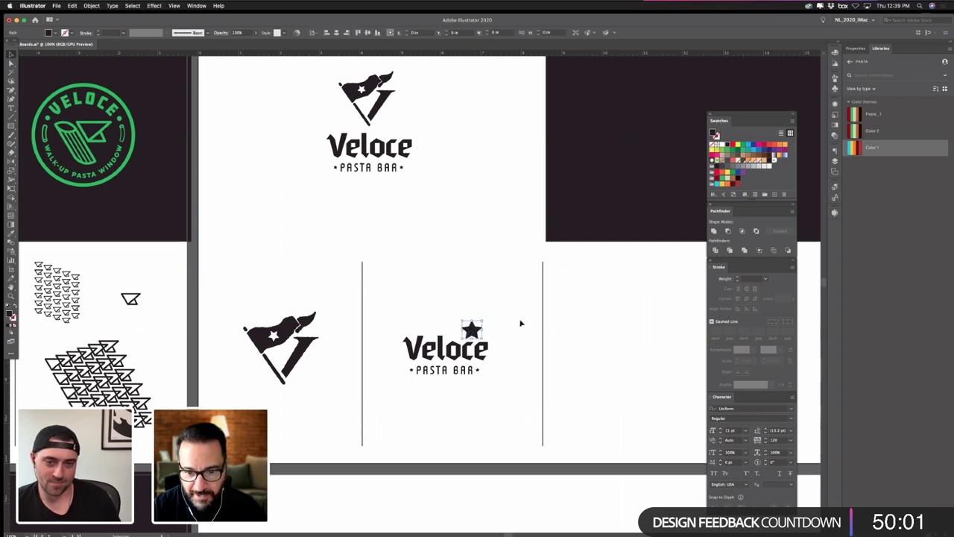
- Duplicate the Veloce wordmark and its star below the tagline in the second column, and shift both versions up
{"action": "left_click", "coordinate": [521, 323]}
{"action": "left_click_drag", "start_coordinate": [405, 313], "coordinate": [500, 460]}
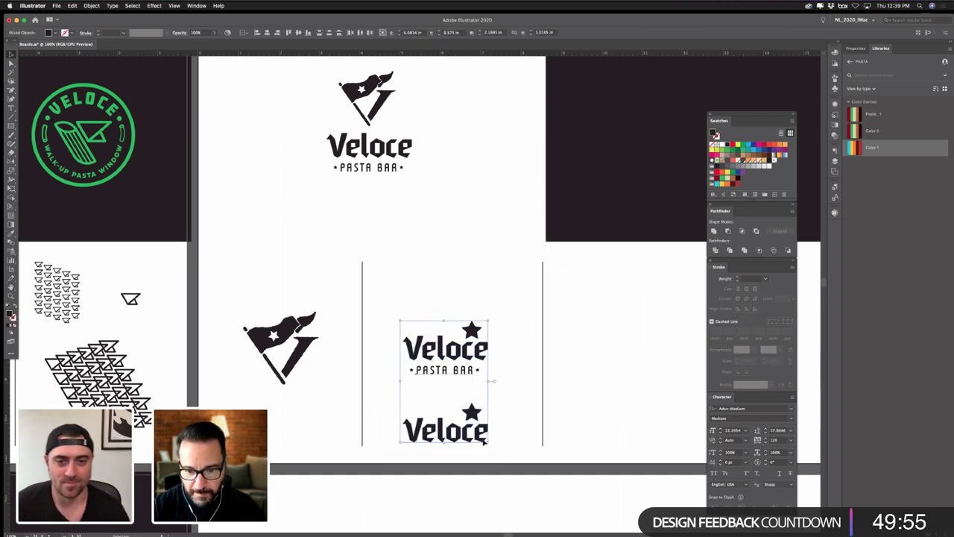
{"action": "left_click_drag", "start_coordinate": [490, 417], "coordinate": [492, 376]}
- Shrink the star on the lower Veloce wordmark, place it centered above the letter o, and save the document
{"action": "left_click", "coordinate": [471, 373]}
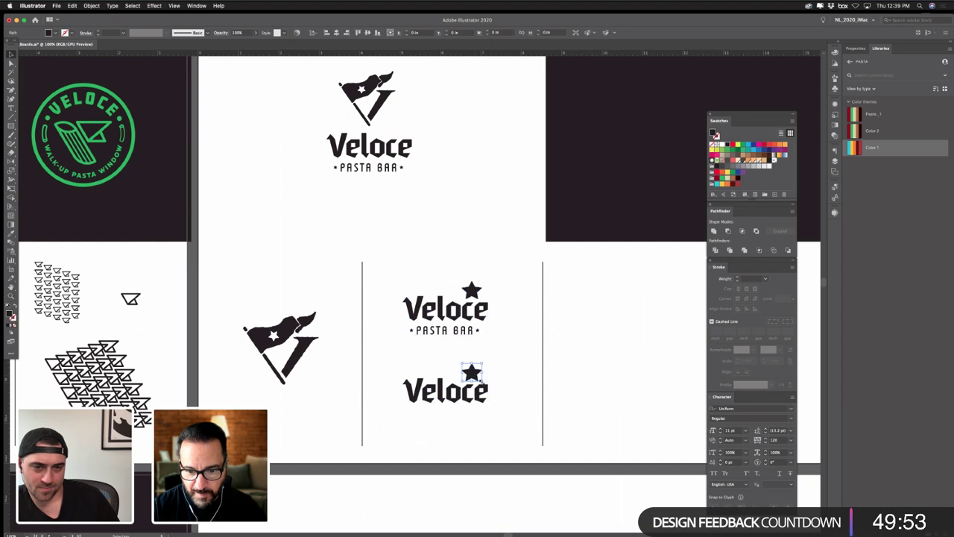
{"action": "left_click", "coordinate": [487, 379]}
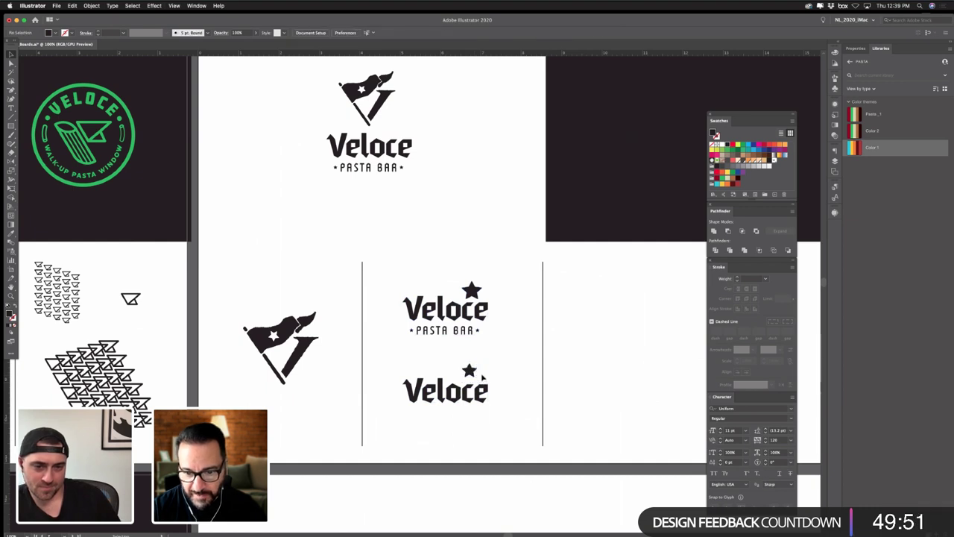
{"action": "left_click_drag", "start_coordinate": [480, 376], "coordinate": [448, 380]}
{"action": "left_click", "coordinate": [511, 371]}
{"action": "left_click", "coordinate": [496, 355]}
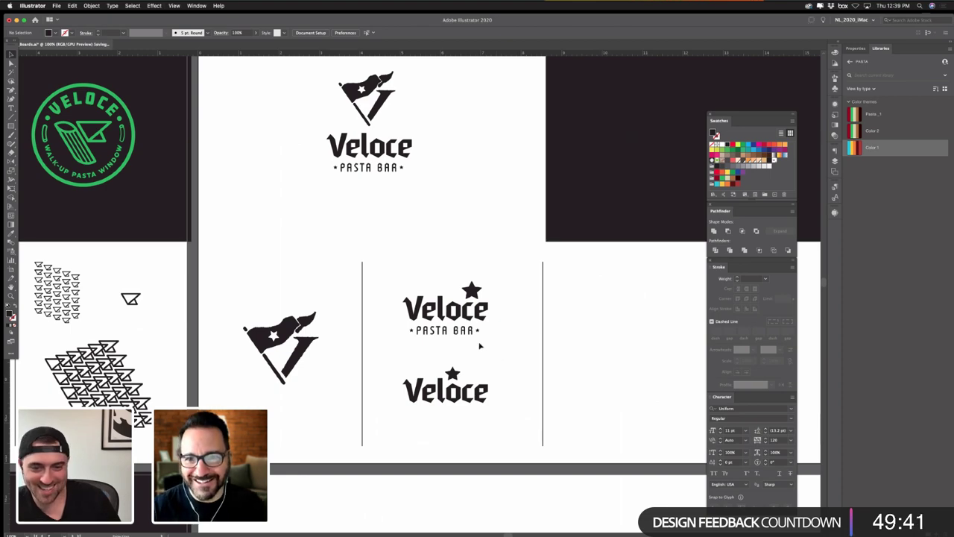
{"action": "key", "text": "super+s"}
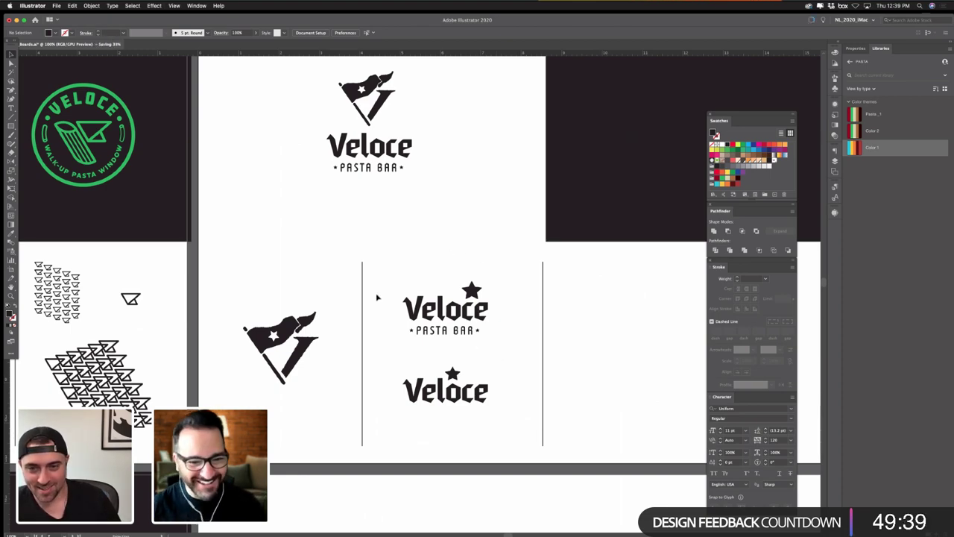
- Copy the full OPTION 1 logo with emblem, wordmark and tagline into the third column below
{"action": "left_click_drag", "start_coordinate": [296, 333], "coordinate": [475, 338]}
{"action": "scroll", "coordinate": [475, 337], "scroll_direction": "right", "scroll_amount": 5}
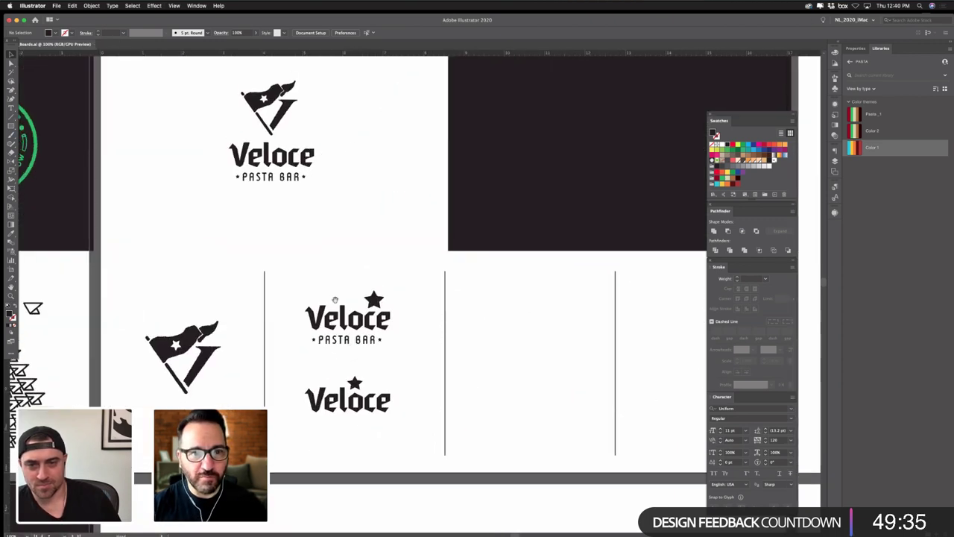
{"action": "scroll", "coordinate": [239, 79], "scroll_direction": "up", "scroll_amount": 2}
{"action": "left_click_drag", "start_coordinate": [298, 176], "coordinate": [558, 400]}
{"action": "left_click", "coordinate": [566, 418]}
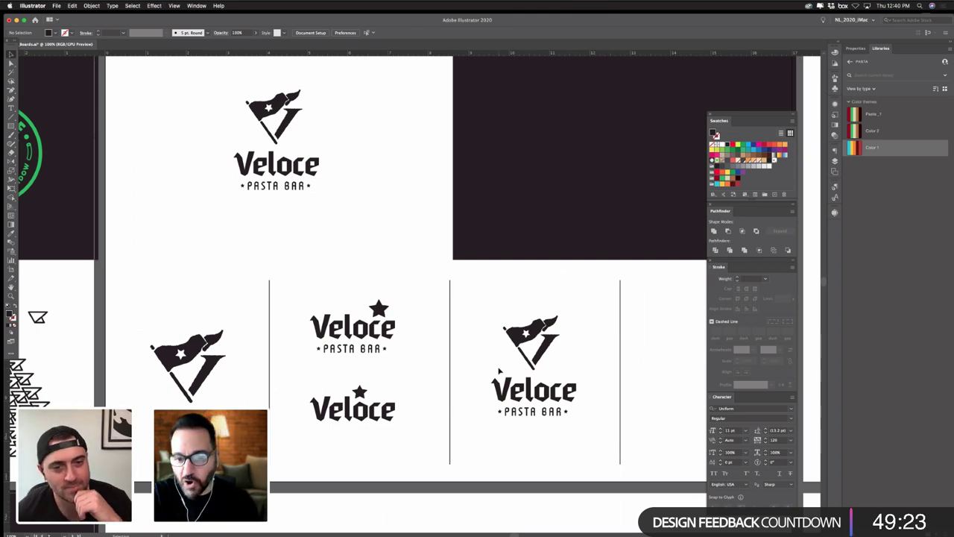
- Scale down the flag emblem slightly in the third-column logo
{"action": "scroll", "coordinate": [481, 376], "scroll_direction": "right", "scroll_amount": 2}
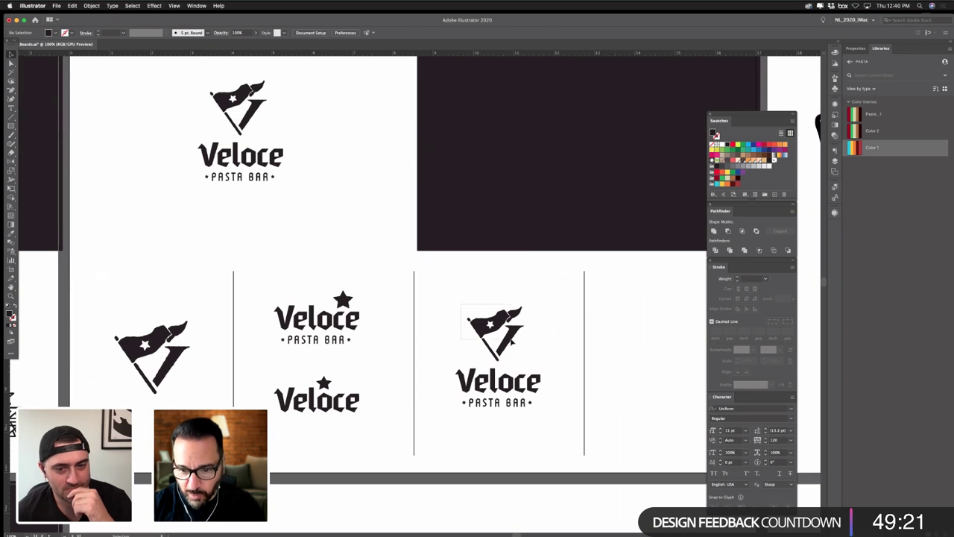
{"action": "left_click", "coordinate": [514, 344]}
{"action": "left_click_drag", "start_coordinate": [497, 307], "coordinate": [497, 312]}
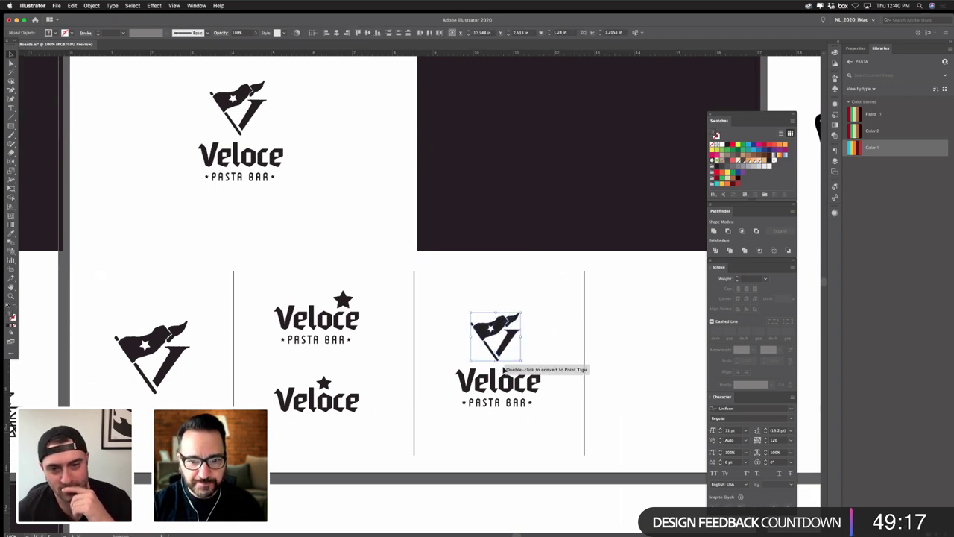
{"action": "left_click", "coordinate": [549, 450]}
- Inspect the third-column logo up close and reduce its flag emblem a little further above the wordmark
{"action": "left_click", "coordinate": [11, 296]}
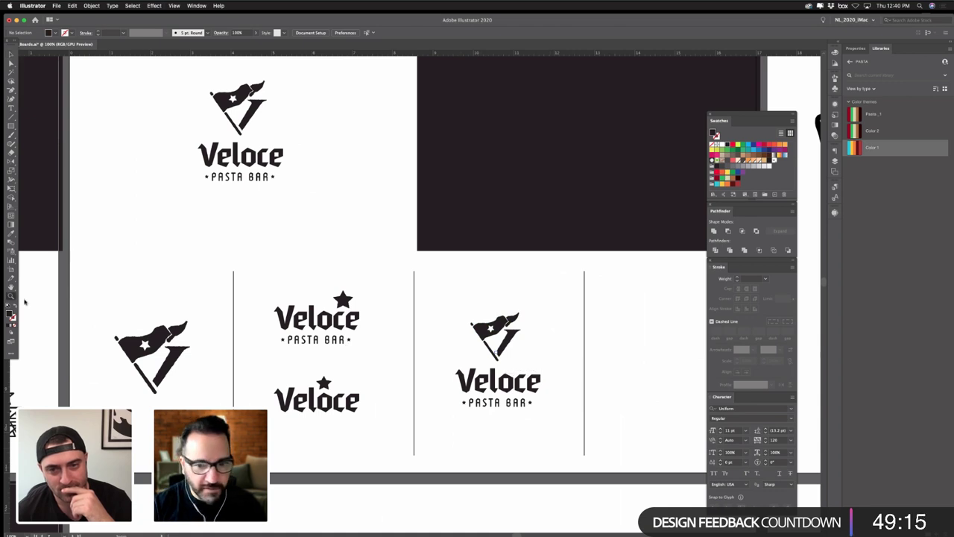
{"action": "left_click_drag", "start_coordinate": [518, 433], "coordinate": [480, 363]}
{"action": "left_click", "coordinate": [478, 363]}
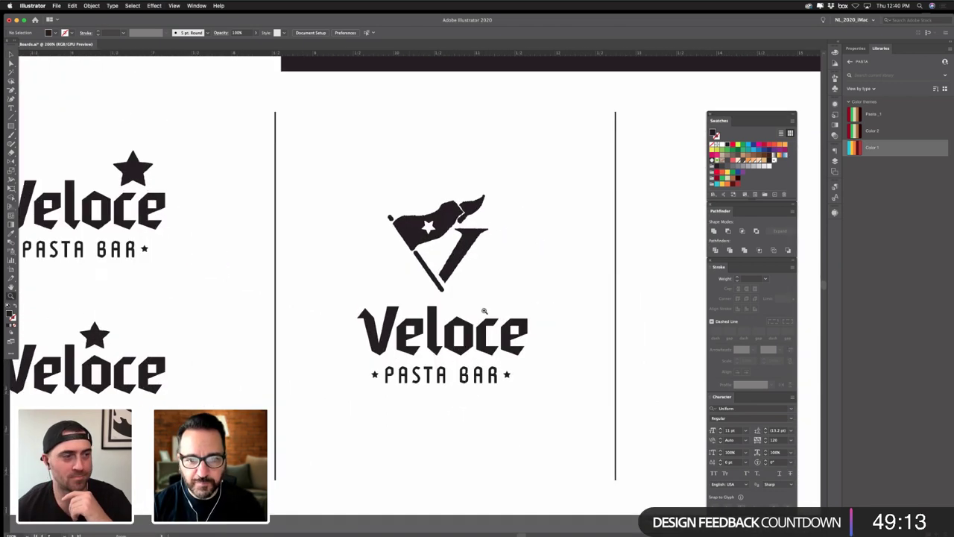
{"action": "left_click", "coordinate": [485, 310]}
{"action": "left_click", "coordinate": [447, 319], "text": "alt"}
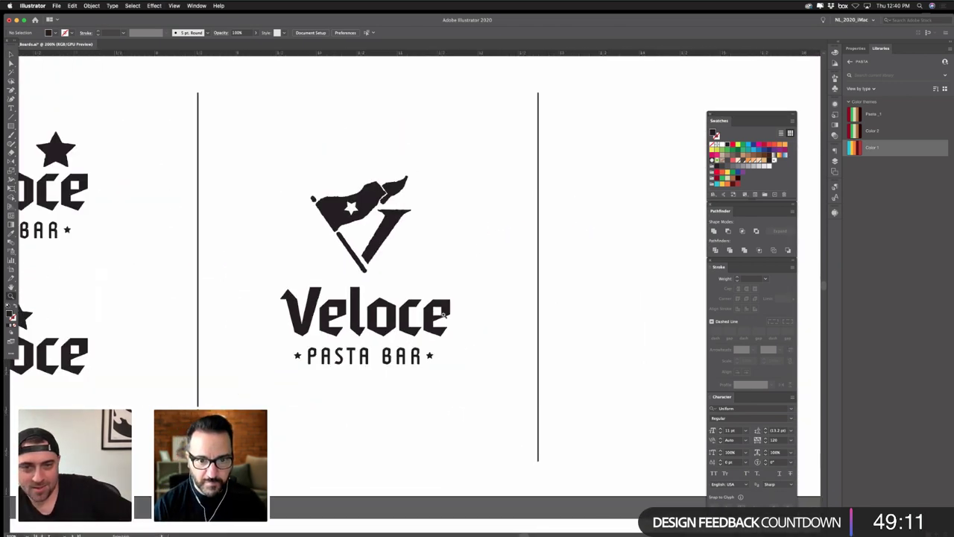
{"action": "left_click", "coordinate": [440, 313], "text": "alt"}
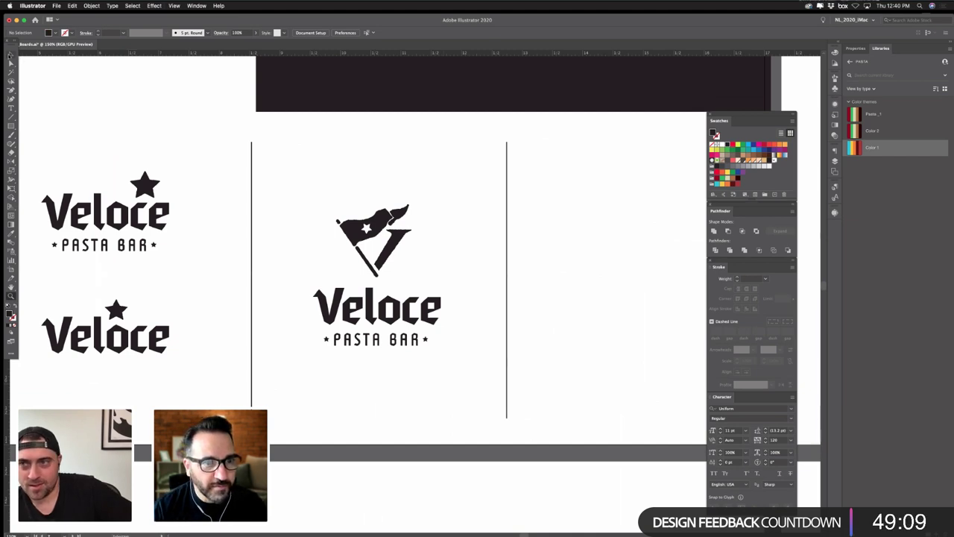
{"action": "left_click", "coordinate": [11, 55]}
{"action": "left_click_drag", "start_coordinate": [313, 182], "coordinate": [432, 258]}
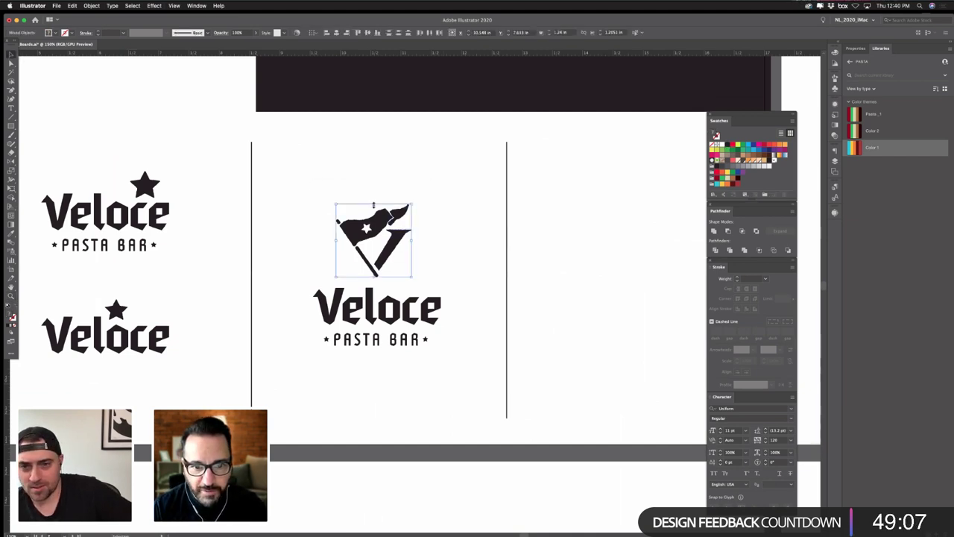
{"action": "left_click_drag", "start_coordinate": [373, 202], "coordinate": [374, 207]}
{"action": "left_click", "coordinate": [276, 179]}
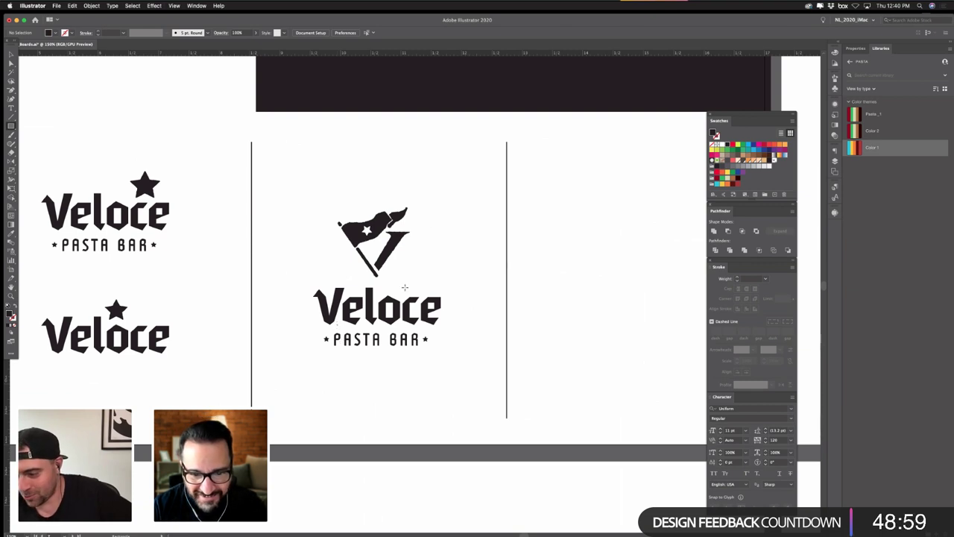
- Draw an unfilled rectangle about 1.48 × 2.23 in with a 1 pt dark outline around the third-column flag emblem
{"action": "left_click_drag", "start_coordinate": [337, 325], "coordinate": [425, 192]}
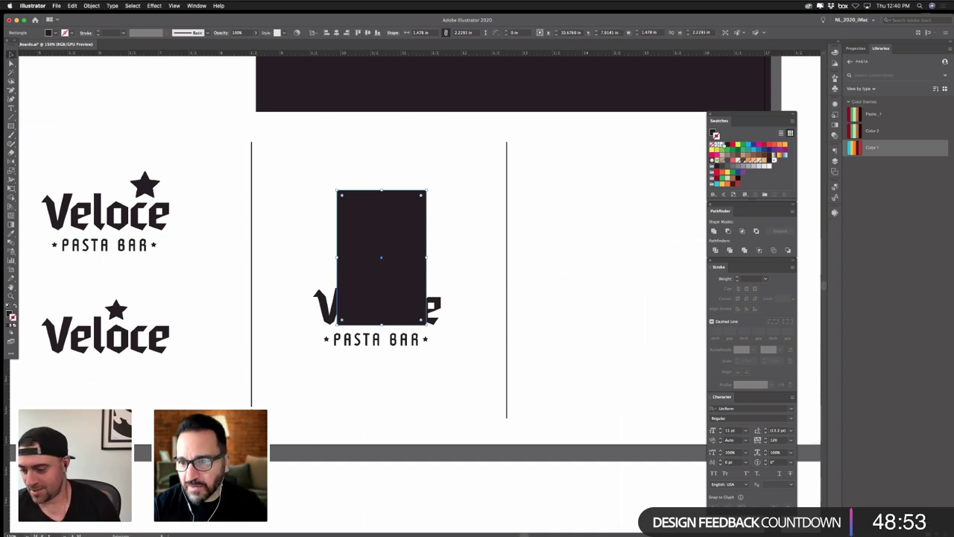
{"action": "left_click", "coordinate": [726, 146]}
{"action": "left_click", "coordinate": [712, 144]}
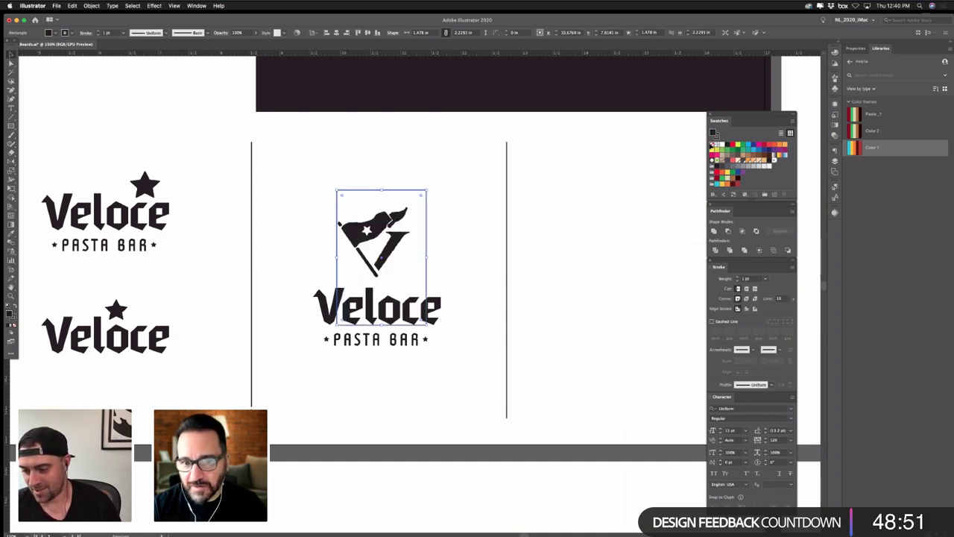
{"action": "left_click_drag", "start_coordinate": [365, 191], "coordinate": [358, 184]}
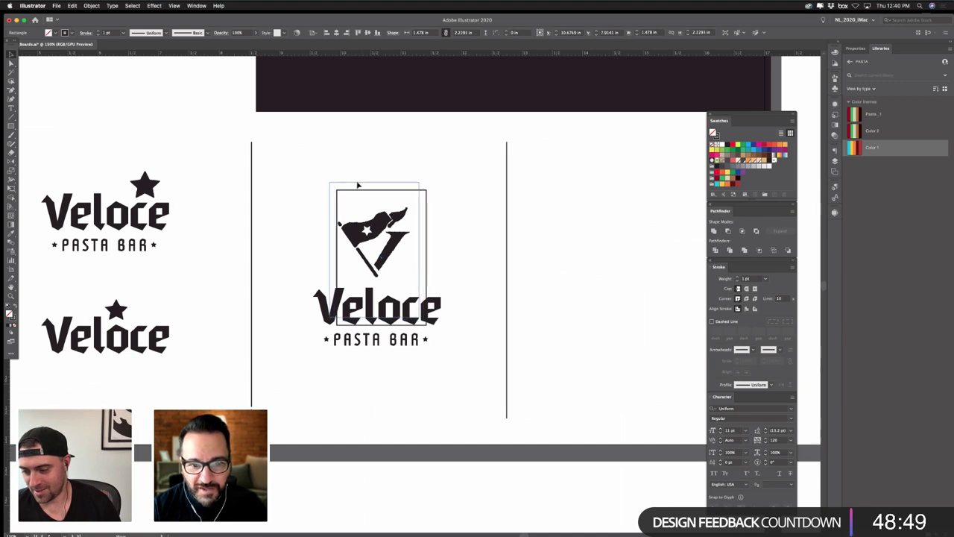
{"action": "left_click", "coordinate": [462, 221]}
- Round the rectangle's corners fully so it forms a capsule shape around the emblem
{"action": "key", "text": "a"}
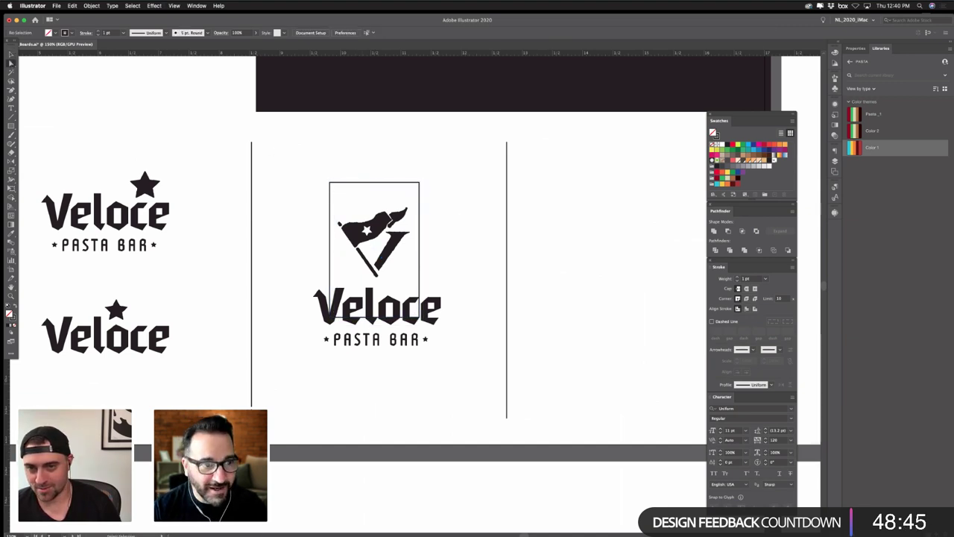
{"action": "key", "text": "v"}
{"action": "left_click", "coordinate": [342, 185]}
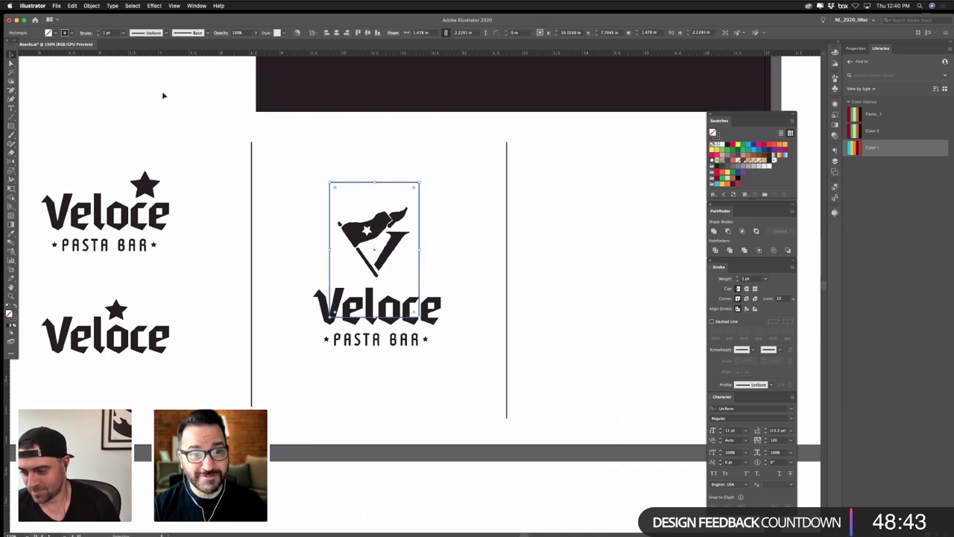
{"action": "key", "text": "a"}
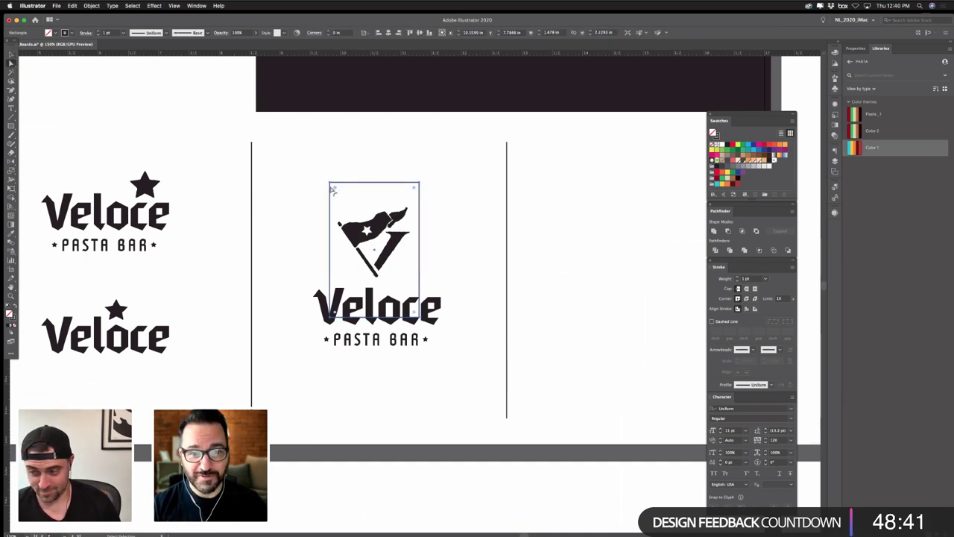
{"action": "left_click_drag", "start_coordinate": [334, 188], "coordinate": [376, 230]}
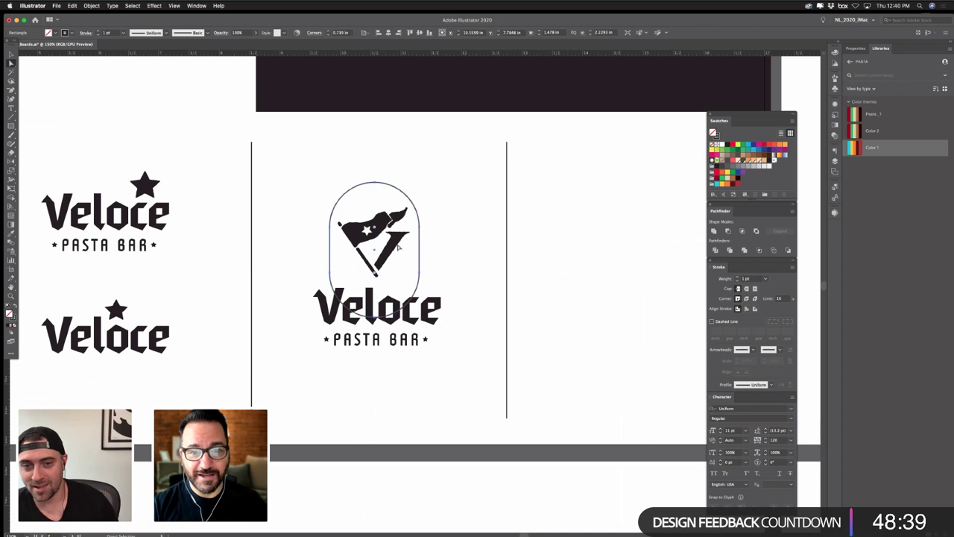
{"action": "key", "text": "super+shift+a"}
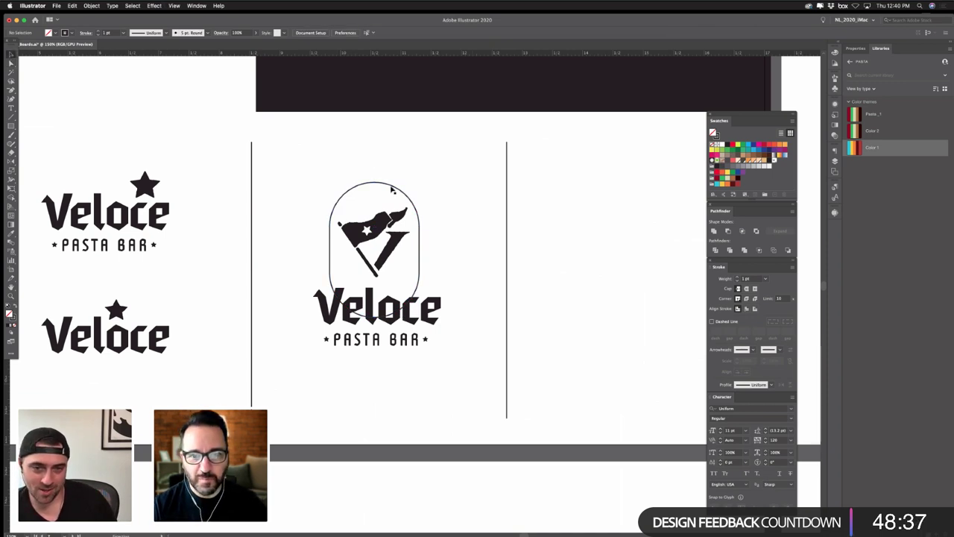
- Enlarge the capsule outline to about 1.59 × 2.41 in and center it around the flag emblem
{"action": "left_click_drag", "start_coordinate": [391, 185], "coordinate": [387, 181]}
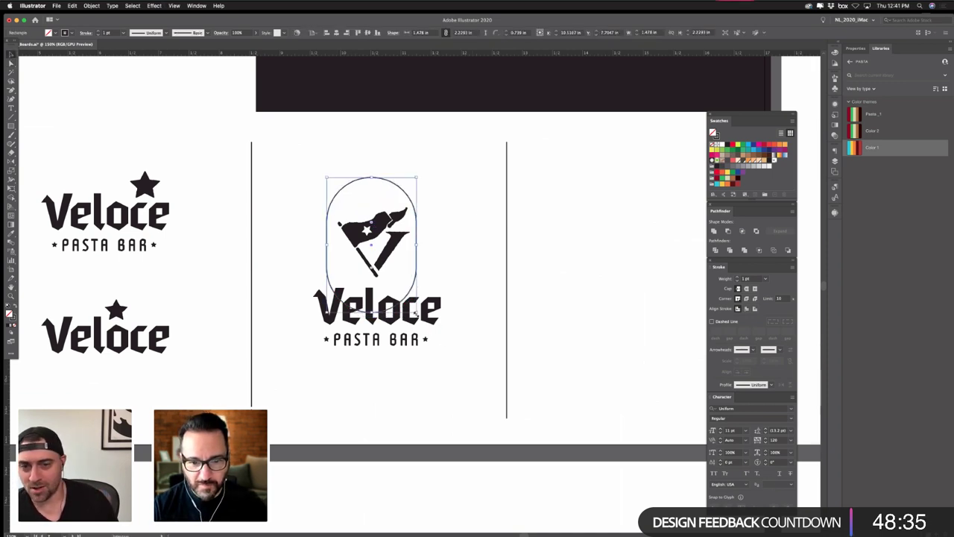
{"action": "left_click_drag", "start_coordinate": [416, 313], "coordinate": [423, 326]}
{"action": "left_click_drag", "start_coordinate": [424, 276], "coordinate": [424, 276]}
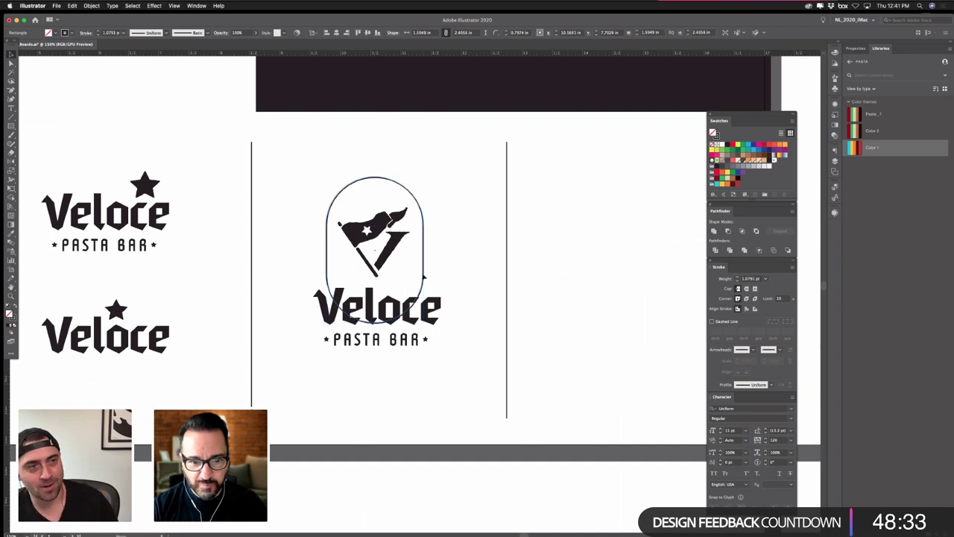
{"action": "left_click", "coordinate": [423, 277]}
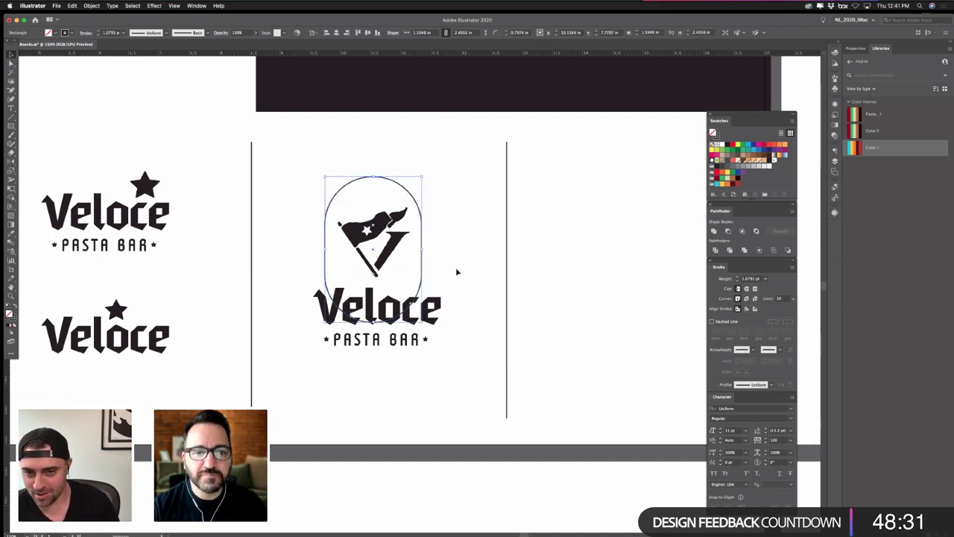
{"action": "left_click", "coordinate": [457, 272]}
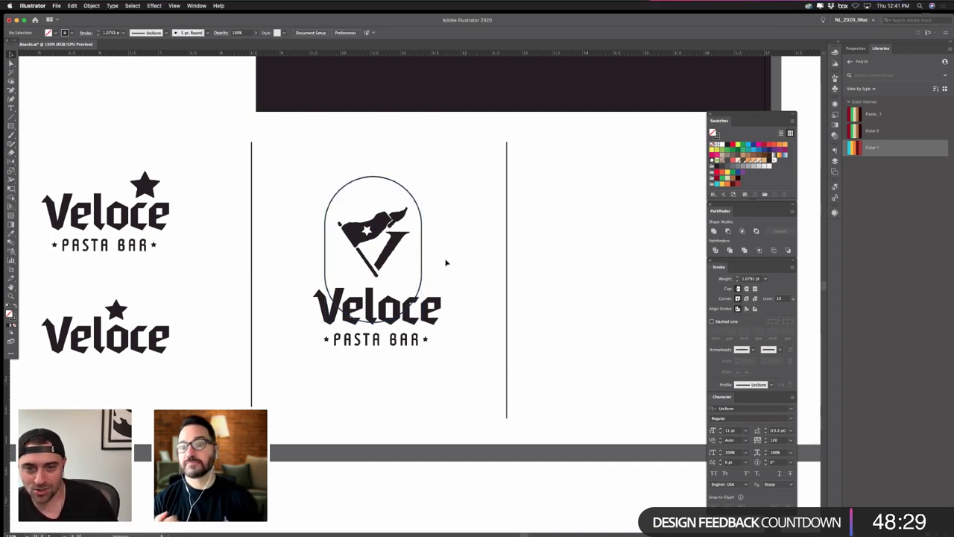
- Add the text "Tagline" along the capsule path, starting at its top center above the emblem
{"action": "left_click", "coordinate": [11, 108]}
{"action": "left_click_drag", "start_coordinate": [11, 108], "coordinate": [44, 126]}
{"action": "left_click", "coordinate": [373, 175]}
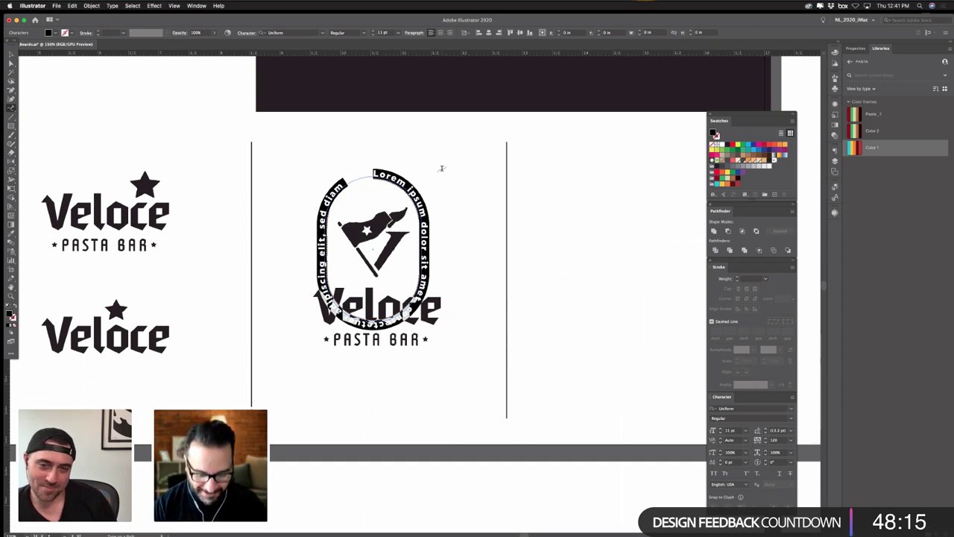
{"action": "type", "text": "Tagline"}
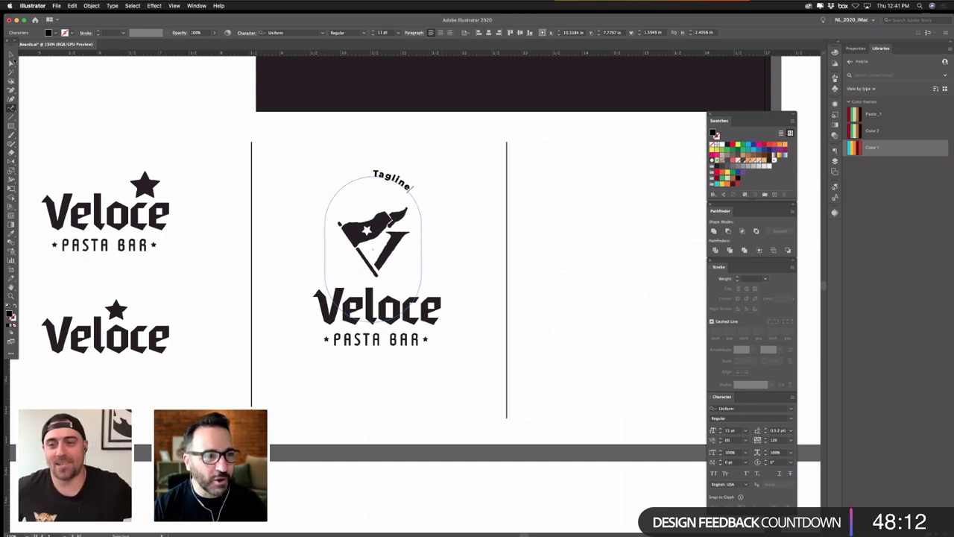
{"action": "key", "text": "Escape"}
{"action": "left_click", "coordinate": [117, 95]}
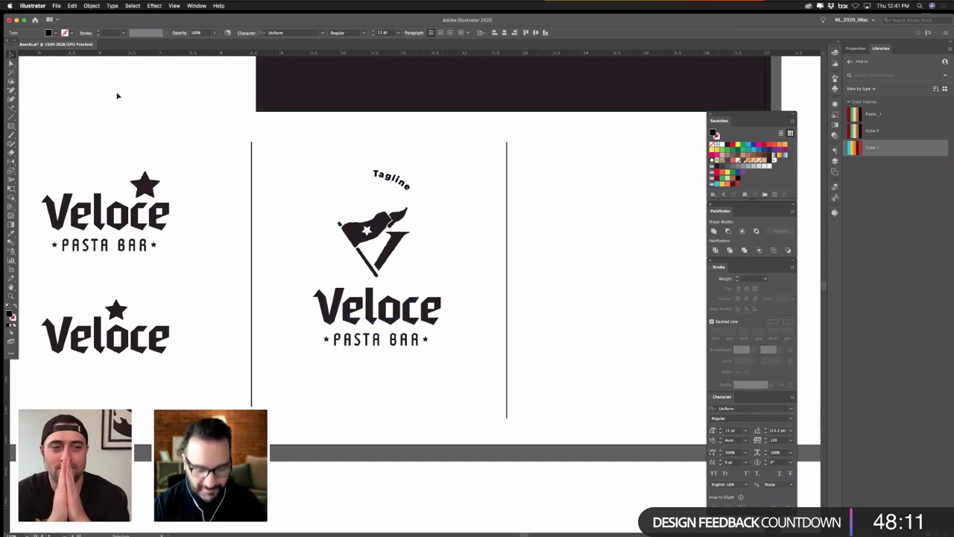
- Examine the Vibe and Voice brief board for the brand's voice phrases and candidate names
{"action": "key", "text": "super+minus"}
{"action": "key", "text": "super+minus"}
{"action": "key", "text": "super+minus"}
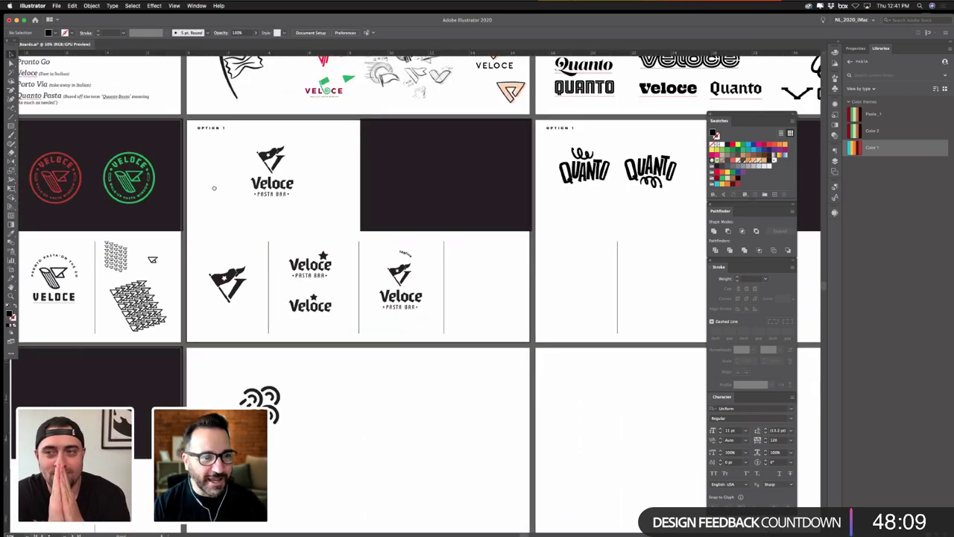
{"action": "left_click_drag", "start_coordinate": [275, 224], "coordinate": [584, 396]}
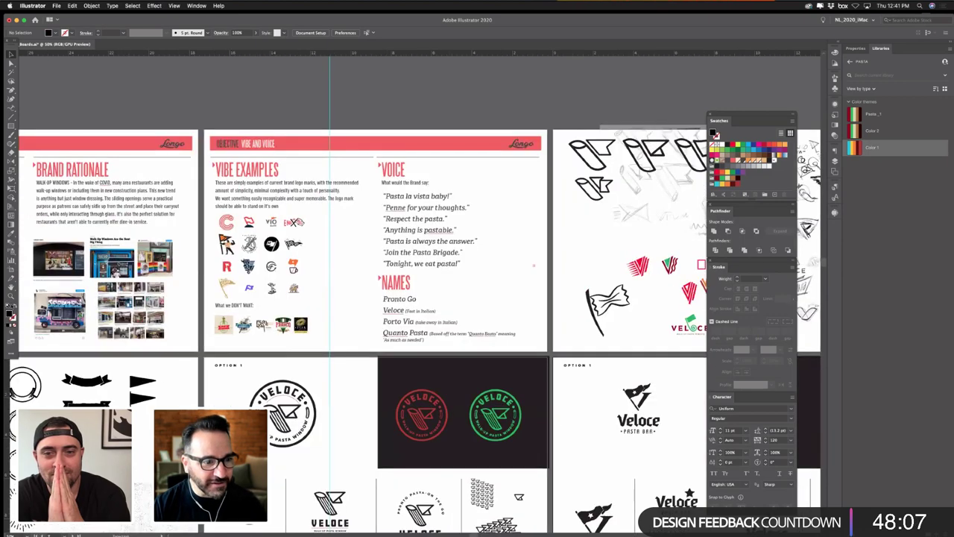
{"action": "key", "text": "z"}
{"action": "scroll", "coordinate": [418, 290], "scroll_direction": "left", "scroll_amount": 6}
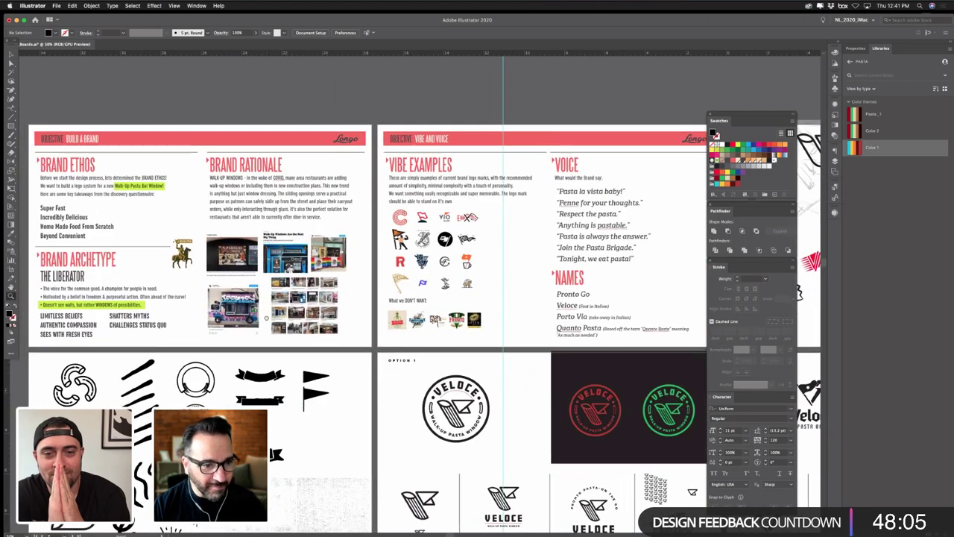
{"action": "scroll", "coordinate": [481, 270], "scroll_direction": "right", "scroll_amount": 1}
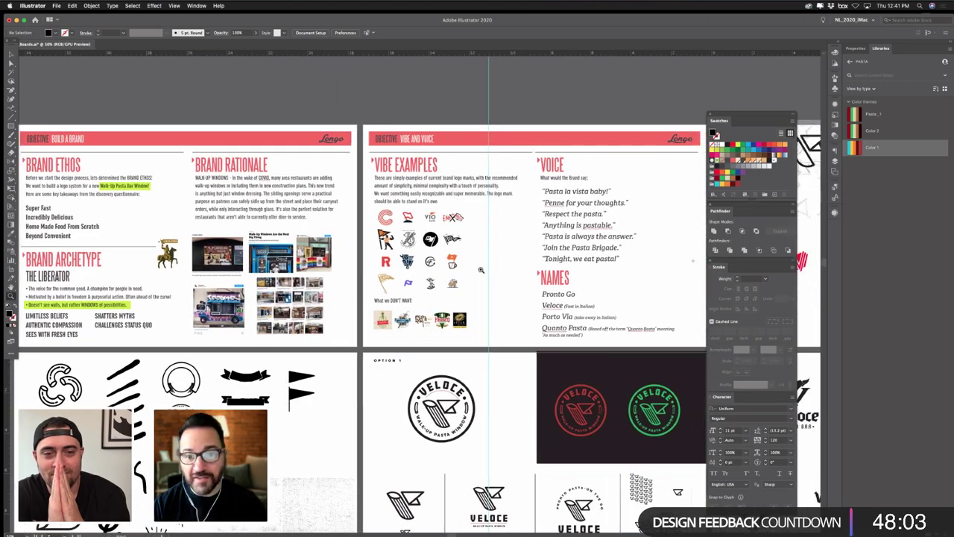
{"action": "scroll", "coordinate": [568, 254], "scroll_direction": "up", "scroll_amount": 1}
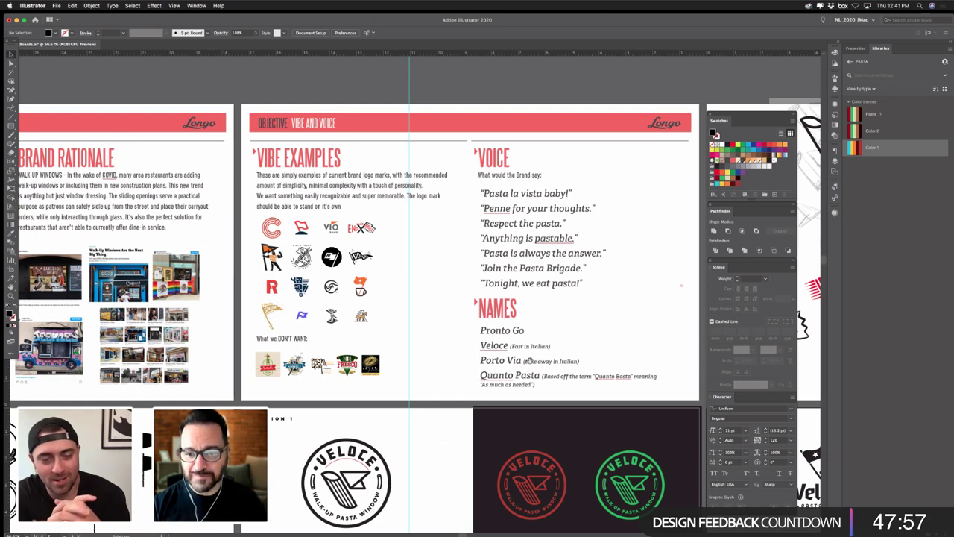
- Replace the "Tagline" text on the capsule path with "WINDOWS OF PASTABILITIES"
{"action": "scroll", "coordinate": [296, 205], "scroll_direction": "down", "scroll_amount": 10}
{"action": "scroll", "coordinate": [297, 205], "scroll_direction": "right", "scroll_amount": 6}
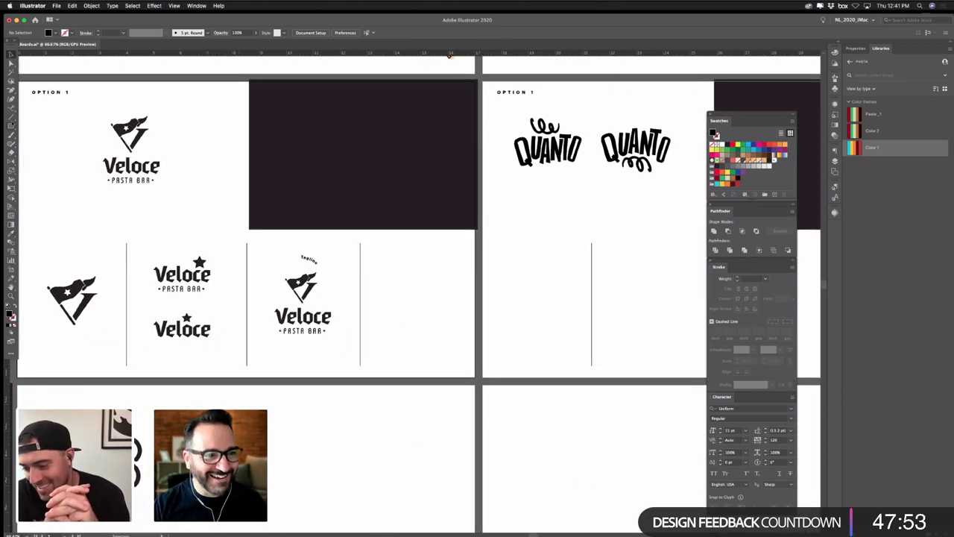
{"action": "left_click_drag", "start_coordinate": [11, 112], "coordinate": [44, 108]}
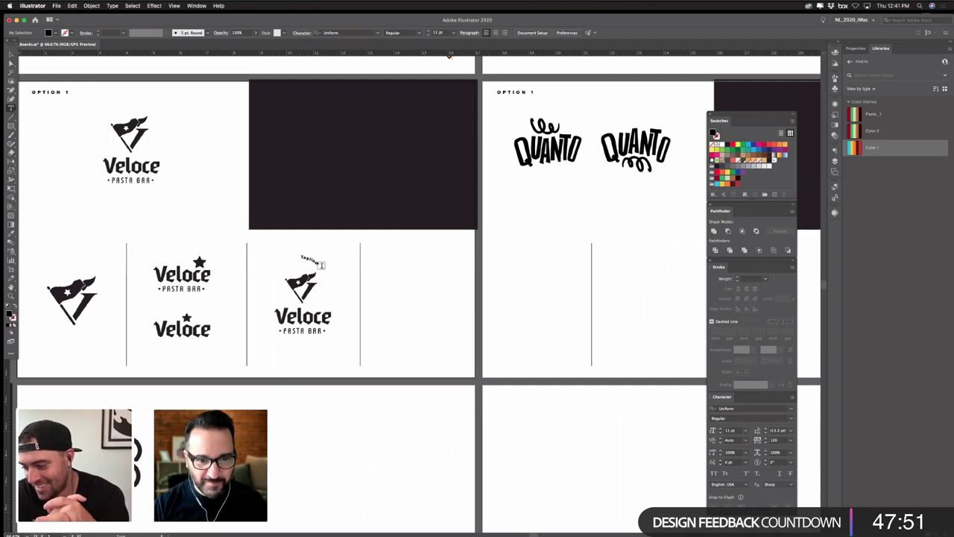
{"action": "double_click", "coordinate": [306, 259]}
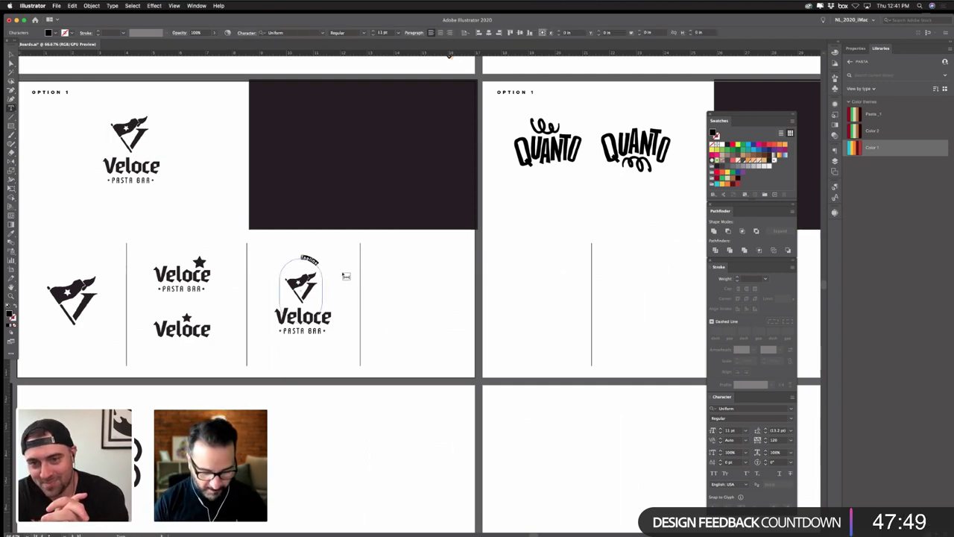
{"action": "type", "text": "WEWINDOWE"}
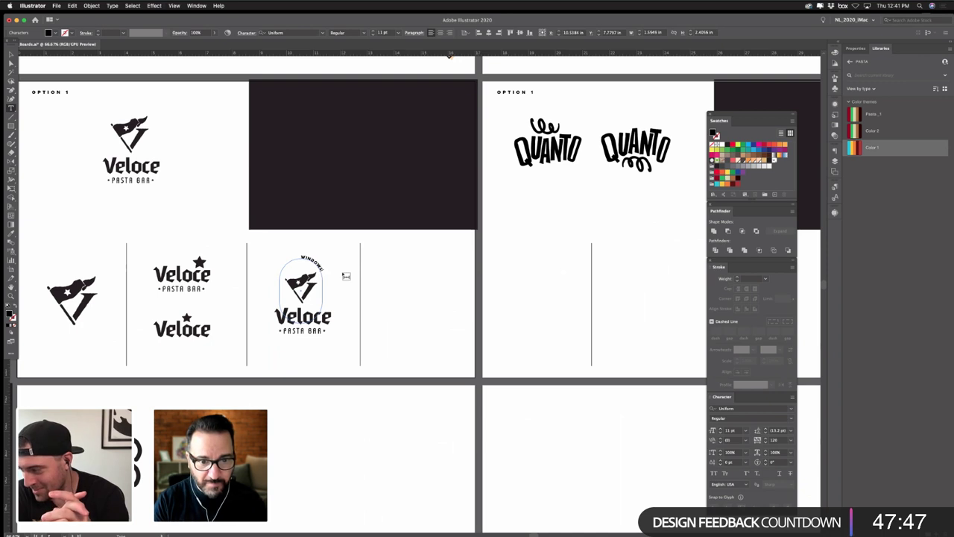
{"action": "type", "text": " OF"}
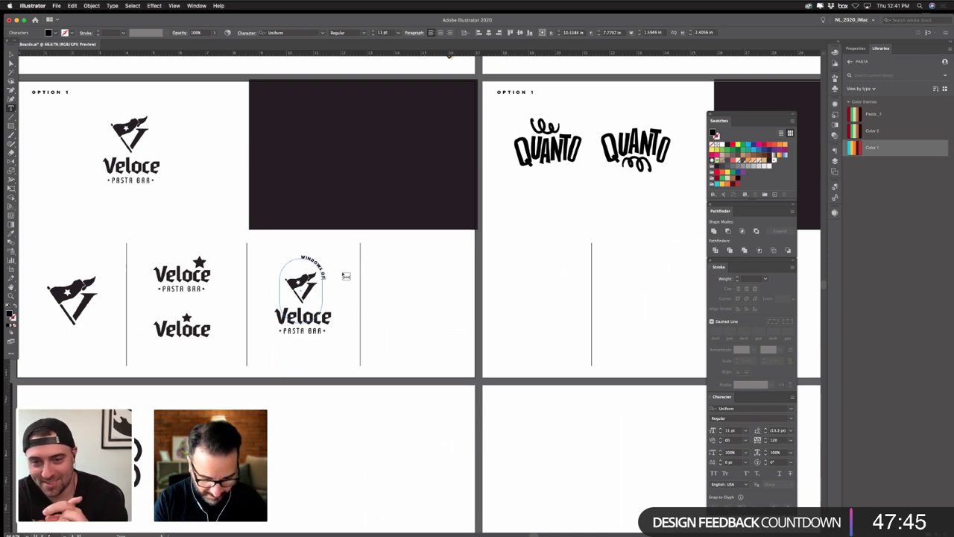
{"action": "type", "text": " PASTABILITIES"}
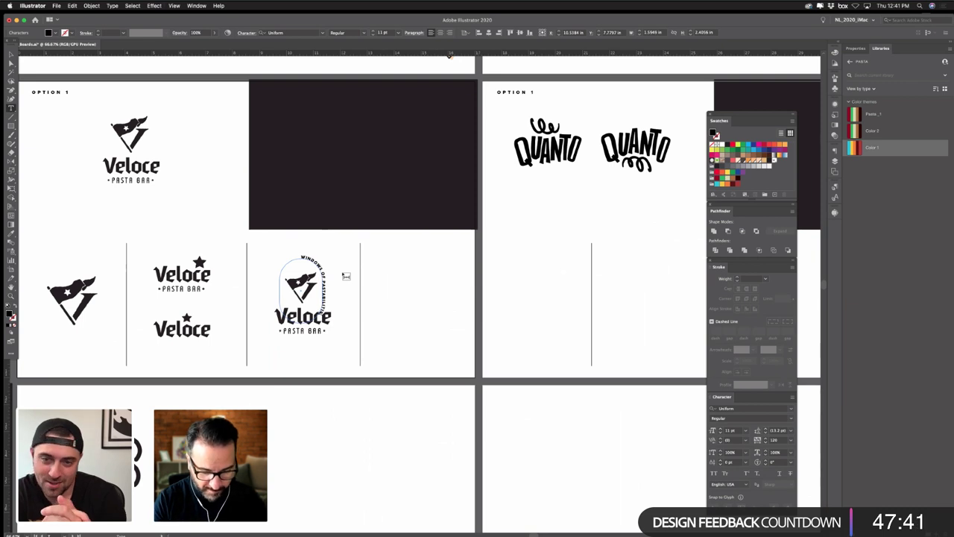
{"action": "key", "text": "Escape"}
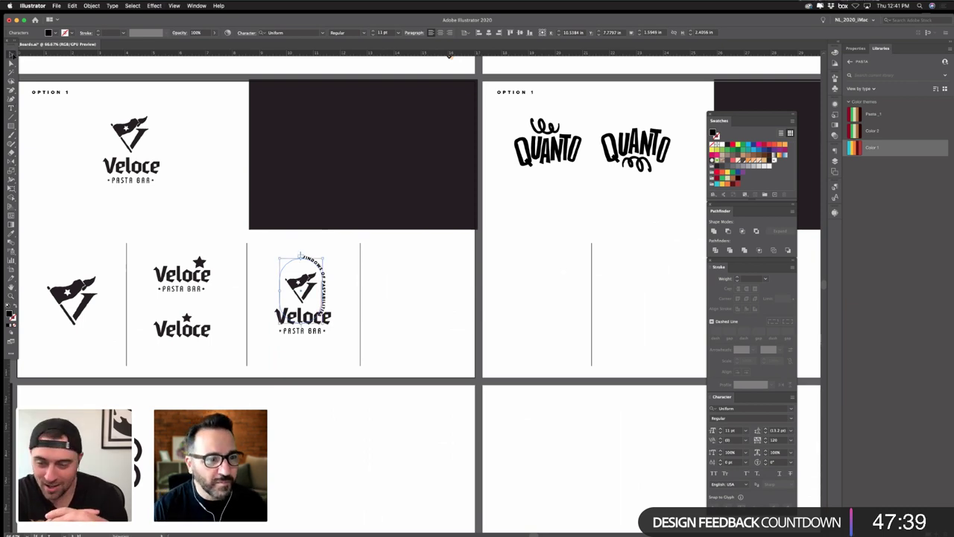
- Shift the tagline's start and end points to opposite sides of the capsule so the full phrase arches over the emblem
{"action": "left_click", "coordinate": [11, 295]}
{"action": "left_click_drag", "start_coordinate": [300, 282], "coordinate": [400, 340]}
{"action": "left_click_drag", "start_coordinate": [164, 193], "coordinate": [221, 199]}
{"action": "left_click", "coordinate": [10, 56]}
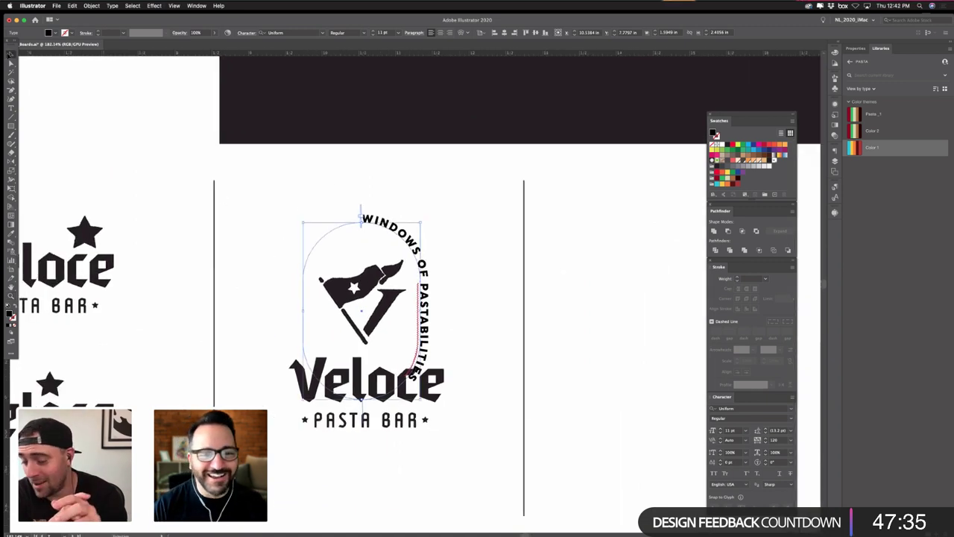
{"action": "left_click_drag", "start_coordinate": [361, 207], "coordinate": [257, 323]}
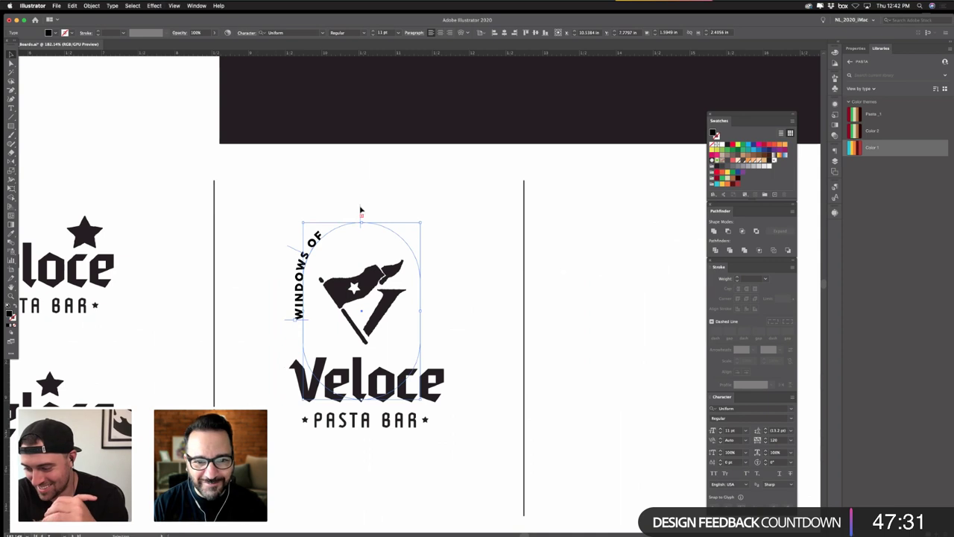
{"action": "left_click_drag", "start_coordinate": [361, 212], "coordinate": [452, 315]}
{"action": "left_click", "coordinate": [507, 281]}
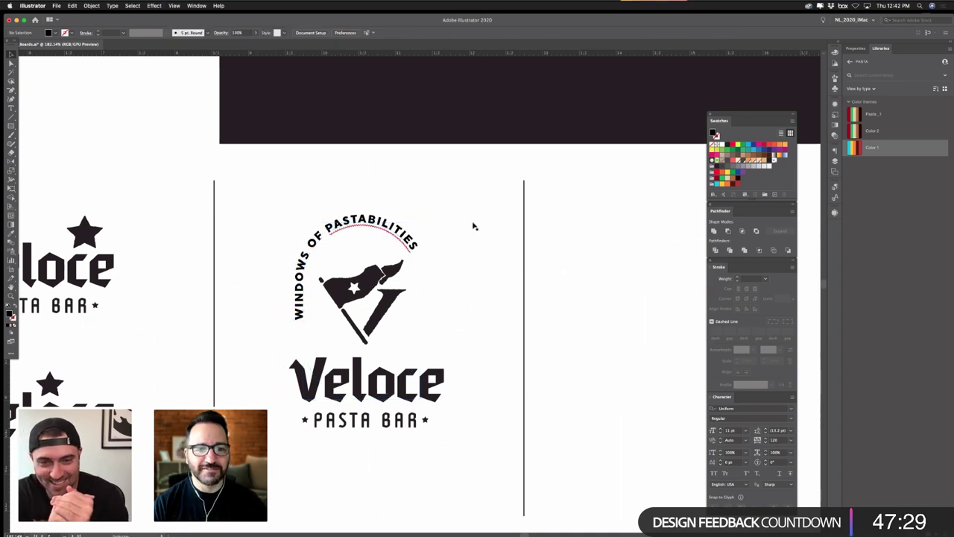
- Center-align the curved tagline text on its path
{"action": "left_click", "coordinate": [383, 224]}
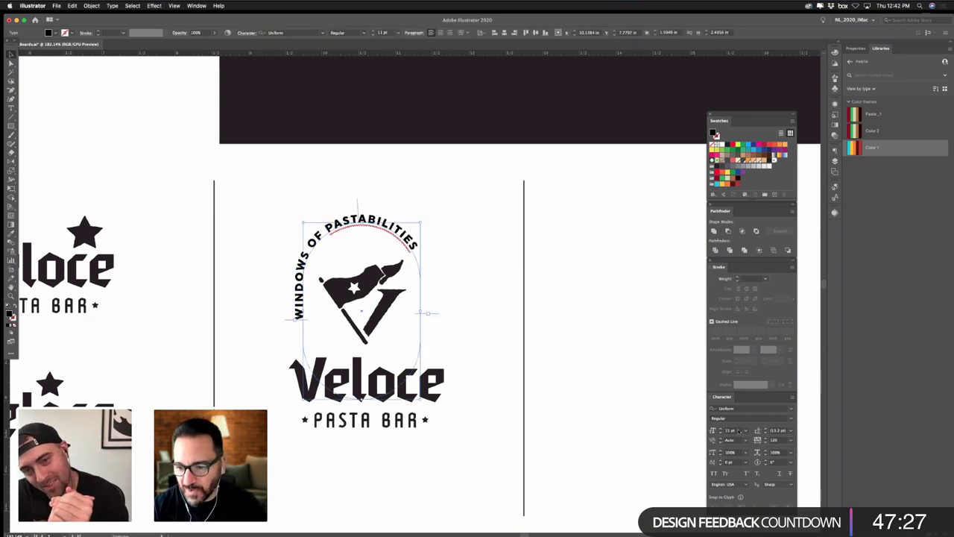
{"action": "left_click", "coordinate": [440, 34]}
{"action": "left_click", "coordinate": [477, 213]}
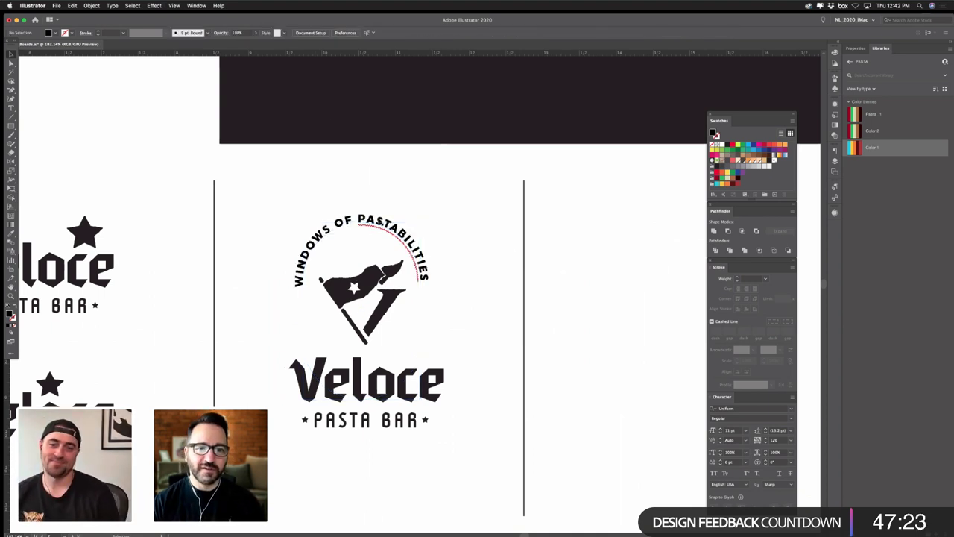
{"action": "left_click", "coordinate": [420, 222]}
{"action": "left_click", "coordinate": [430, 214]}
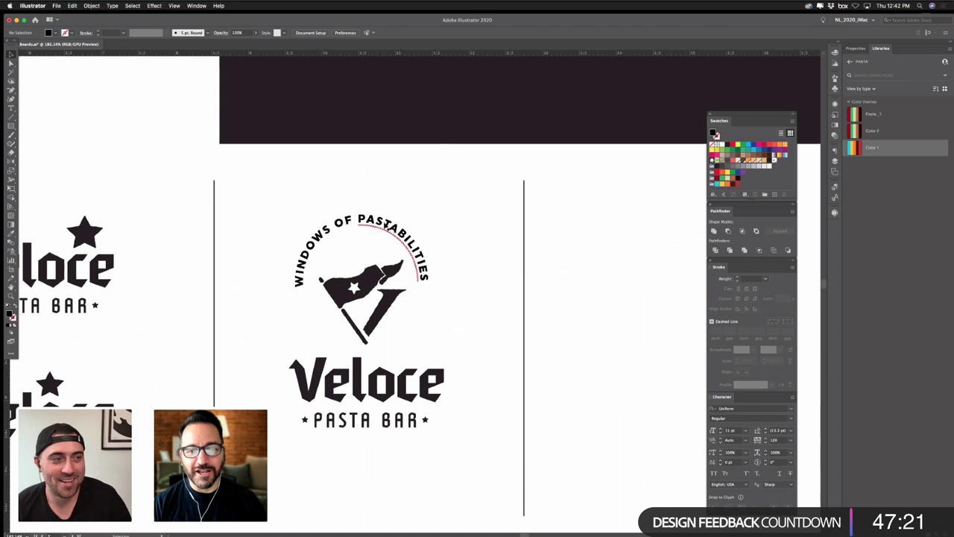
{"action": "left_click", "coordinate": [387, 226]}
{"action": "left_click", "coordinate": [420, 207]}
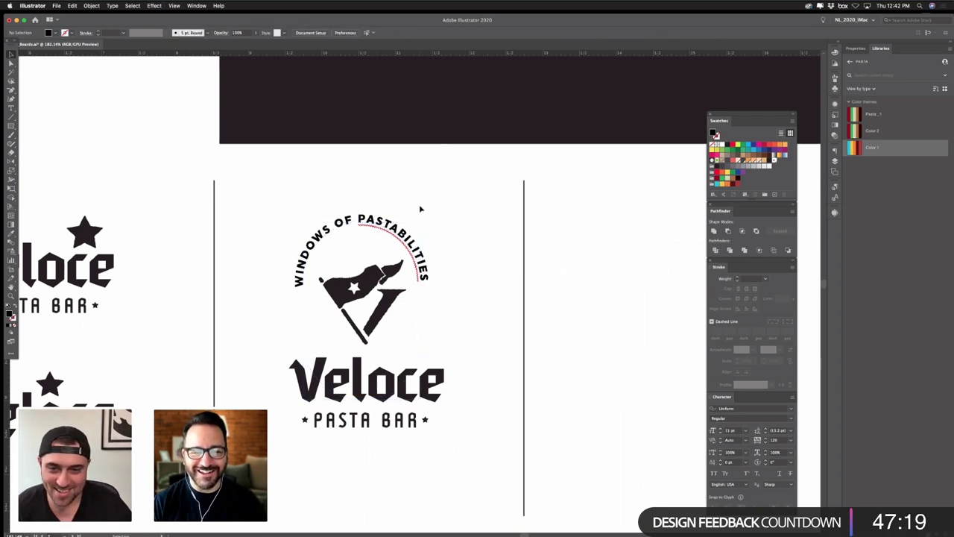
- Increase the curved tagline's letter spacing to a tracking of 180
{"action": "left_click", "coordinate": [393, 229]}
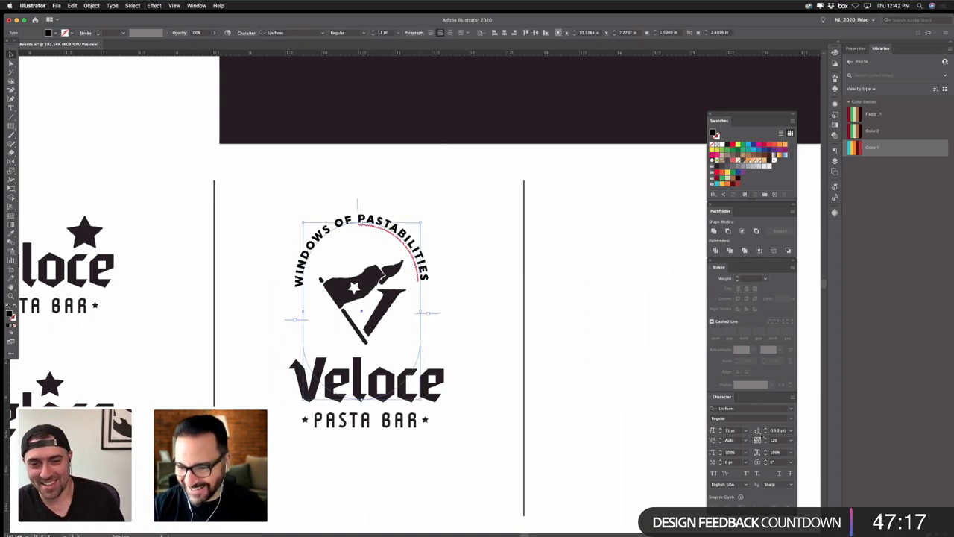
{"action": "left_click", "coordinate": [765, 438]}
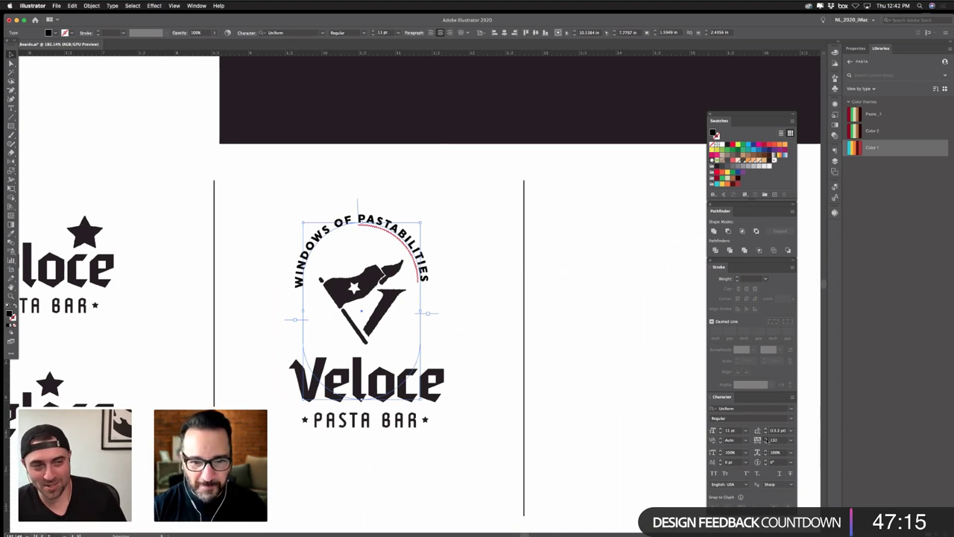
{"action": "left_click", "coordinate": [765, 438]}
{"action": "left_click", "coordinate": [766, 437]}
{"action": "left_click", "coordinate": [766, 438]}
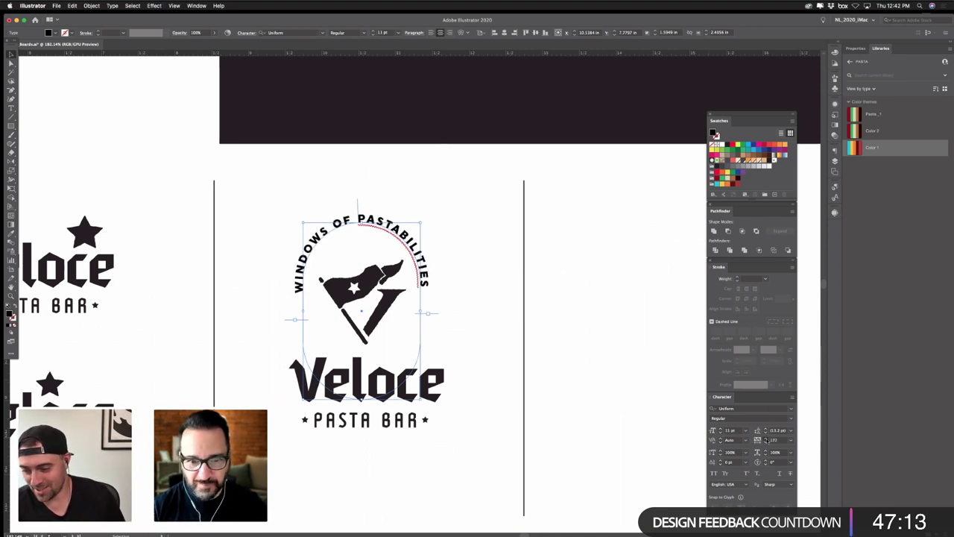
{"action": "left_click", "coordinate": [773, 440]}
{"action": "type", "text": "1"}
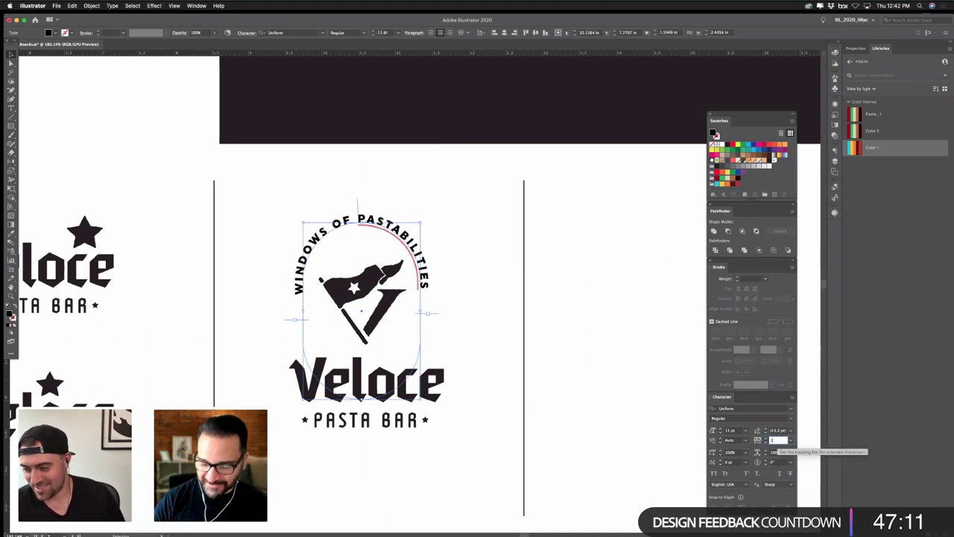
{"action": "type", "text": "80"}
{"action": "key", "text": "Return"}
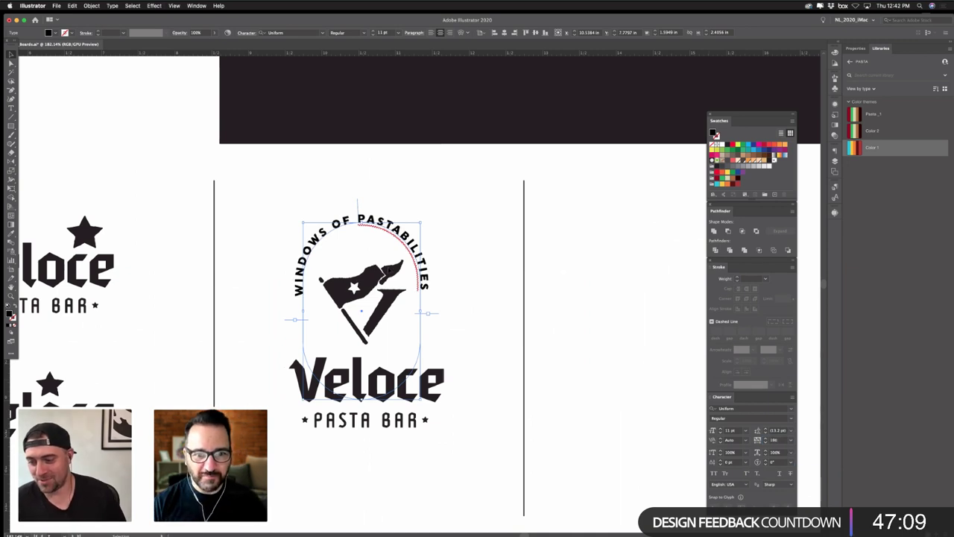
- Adjust the tagline's end point to sit level with its start point, balancing the text evenly over the emblem
{"action": "left_click_drag", "start_coordinate": [424, 218], "coordinate": [423, 228]}
{"action": "key", "text": "super+z"}
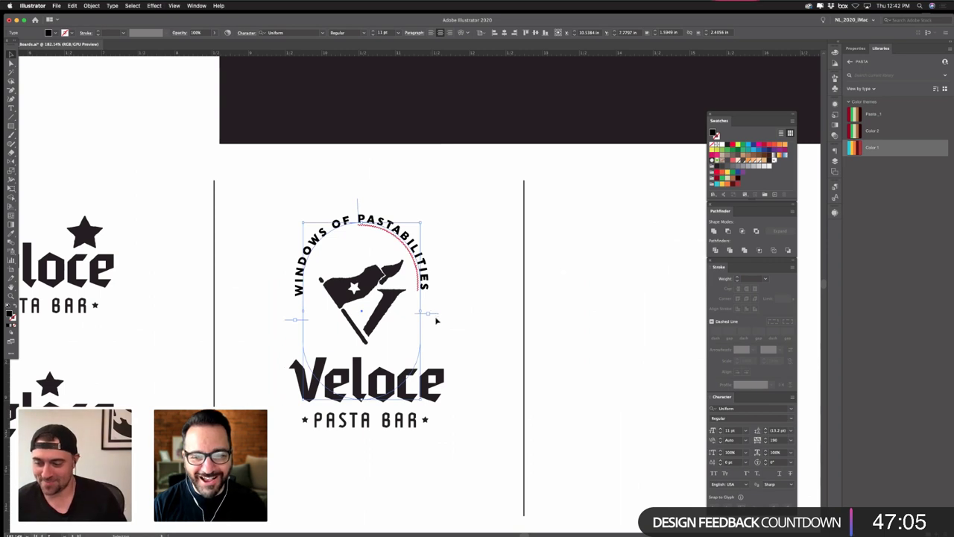
{"action": "left_click", "coordinate": [435, 318]}
{"action": "left_click", "coordinate": [424, 288]}
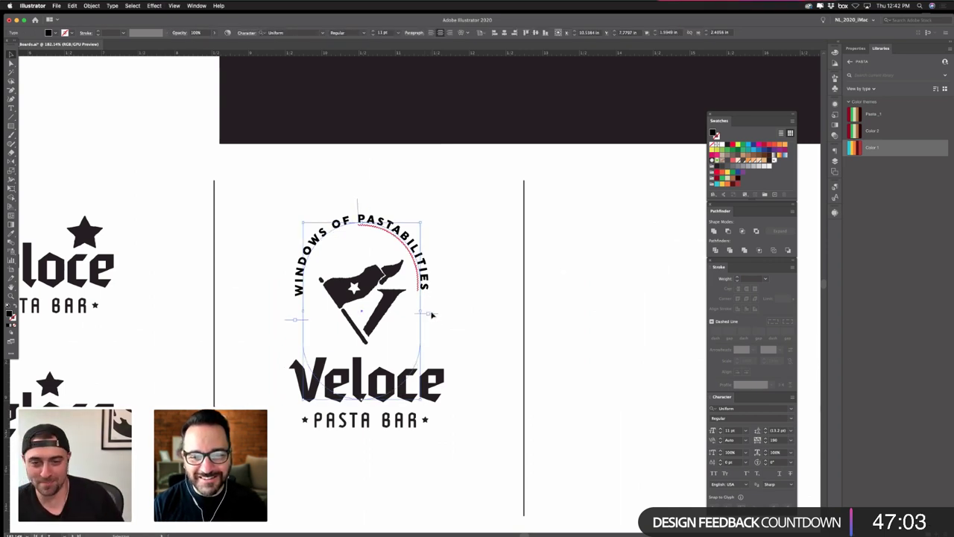
{"action": "key", "text": "super+a"}
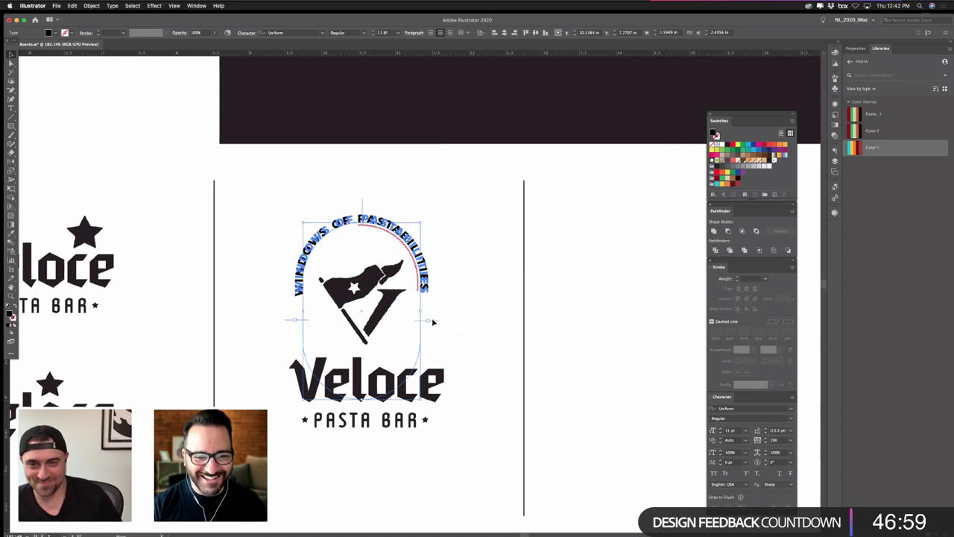
{"action": "left_click", "coordinate": [472, 302]}
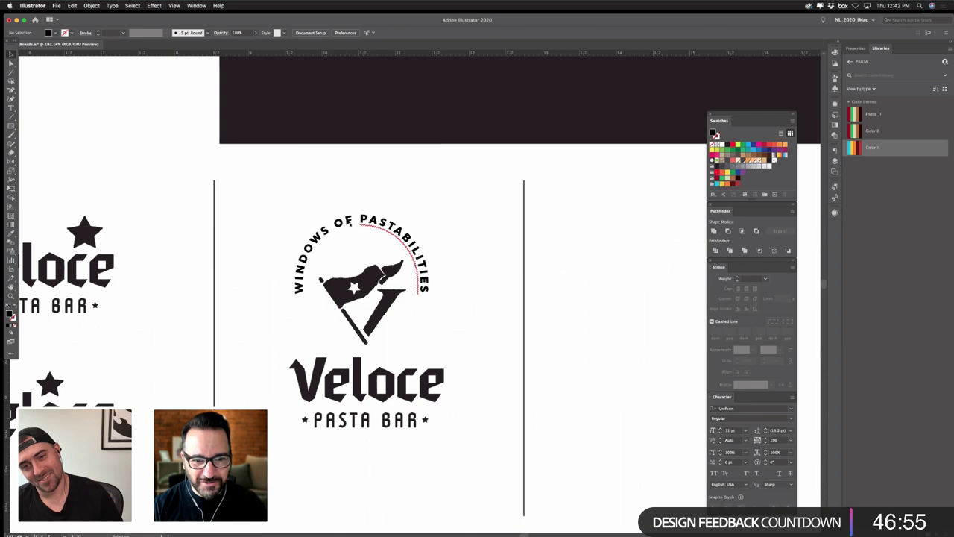
- Move the emblem and curved tagline down closer to the Veloce wordmark, with the tagline nudged slightly nearer the flag
{"action": "left_click", "coordinate": [402, 315]}
{"action": "left_click_drag", "start_coordinate": [273, 200], "coordinate": [393, 314]}
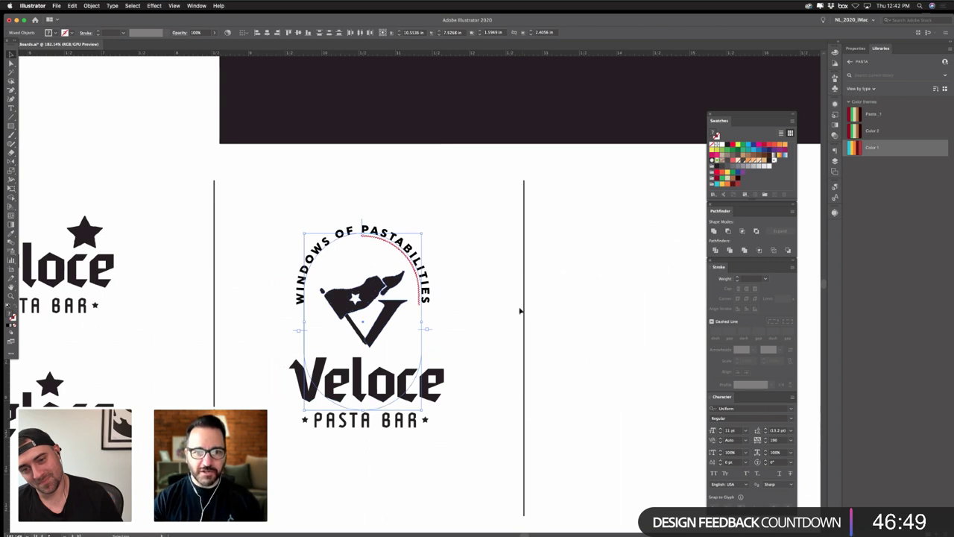
{"action": "left_click", "coordinate": [520, 310]}
{"action": "left_click_drag", "start_coordinate": [409, 246], "coordinate": [412, 251]}
{"action": "left_click_drag", "start_coordinate": [370, 320], "coordinate": [372, 319]}
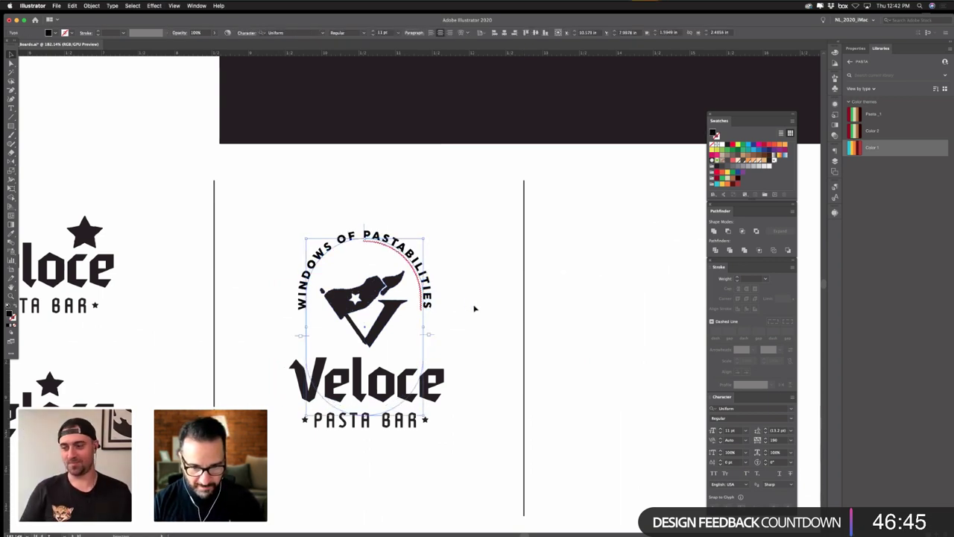
{"action": "left_click", "coordinate": [474, 308]}
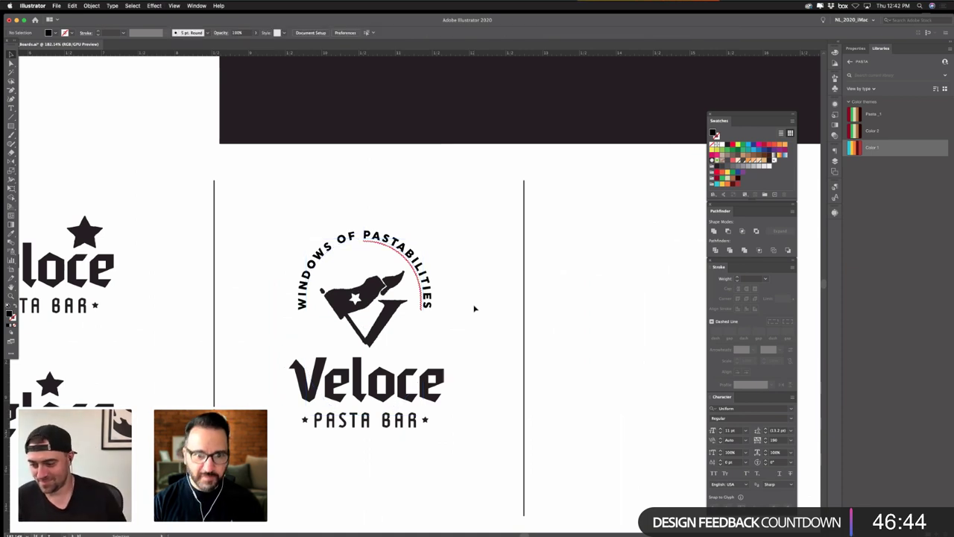
{"action": "left_click", "coordinate": [370, 243]}
{"action": "left_click", "coordinate": [480, 260]}
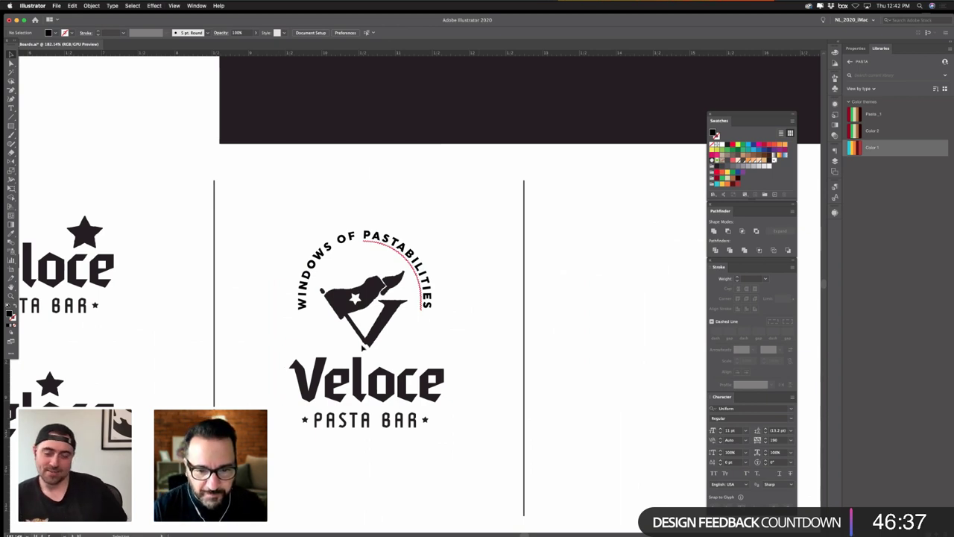
- Copy the large flag emblem from the first column for use in the curved-tagline logo
{"action": "left_click", "coordinate": [366, 345]}
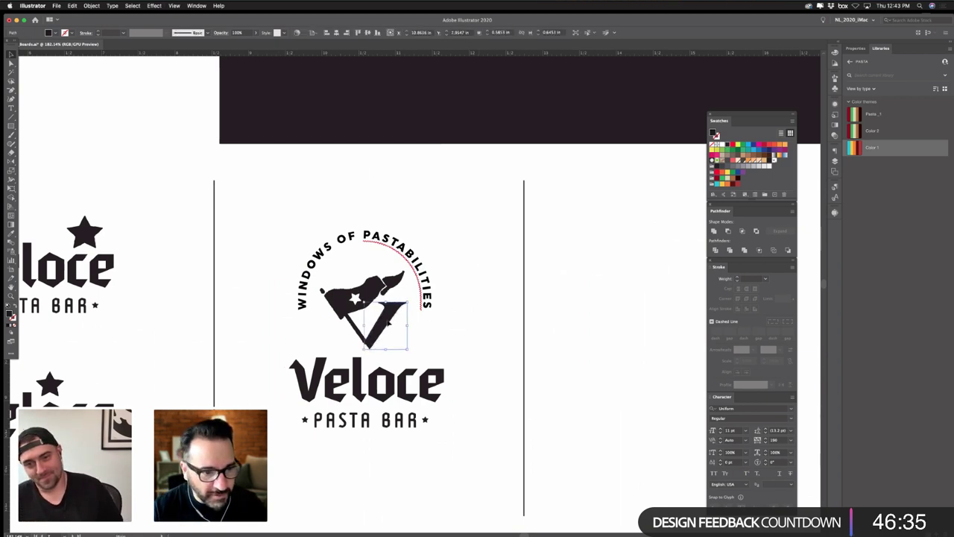
{"action": "left_click", "coordinate": [228, 340]}
{"action": "scroll", "coordinate": [260, 336], "scroll_direction": "left", "scroll_amount": 5}
{"action": "scroll", "coordinate": [409, 339], "scroll_direction": "left", "scroll_amount": 4}
{"action": "scroll", "coordinate": [408, 339], "scroll_direction": "up", "scroll_amount": 2}
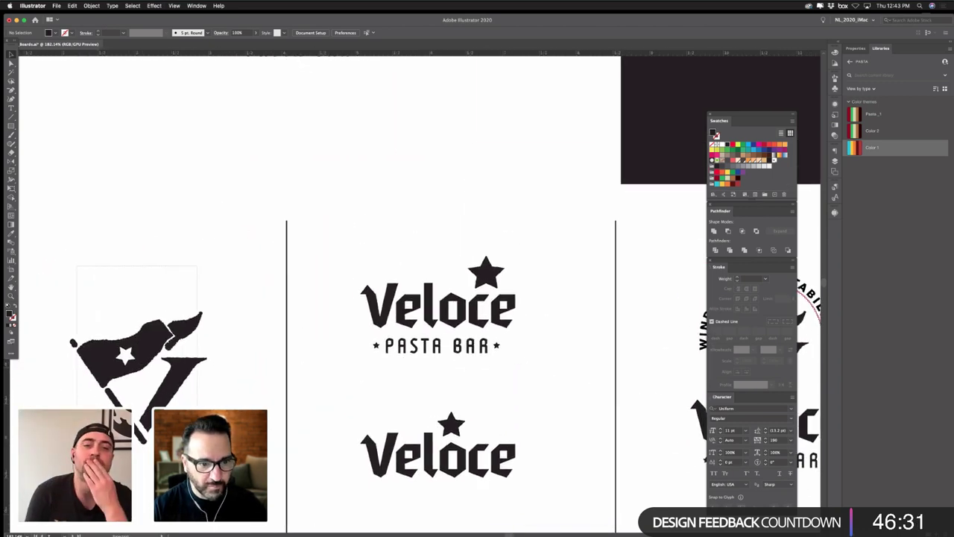
{"action": "left_click", "coordinate": [138, 348]}
{"action": "scroll", "coordinate": [473, 398], "scroll_direction": "right", "scroll_amount": 5}
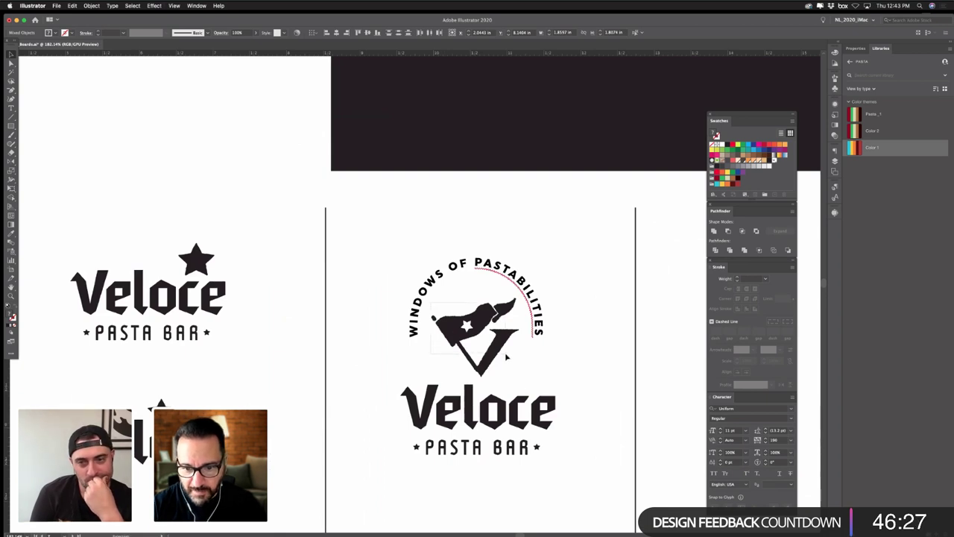
- Replace the emblem under the curved tagline with the copied one, scaled to about 1.02 × 1 in and placed above the wordmark
{"action": "key", "text": "Delete"}
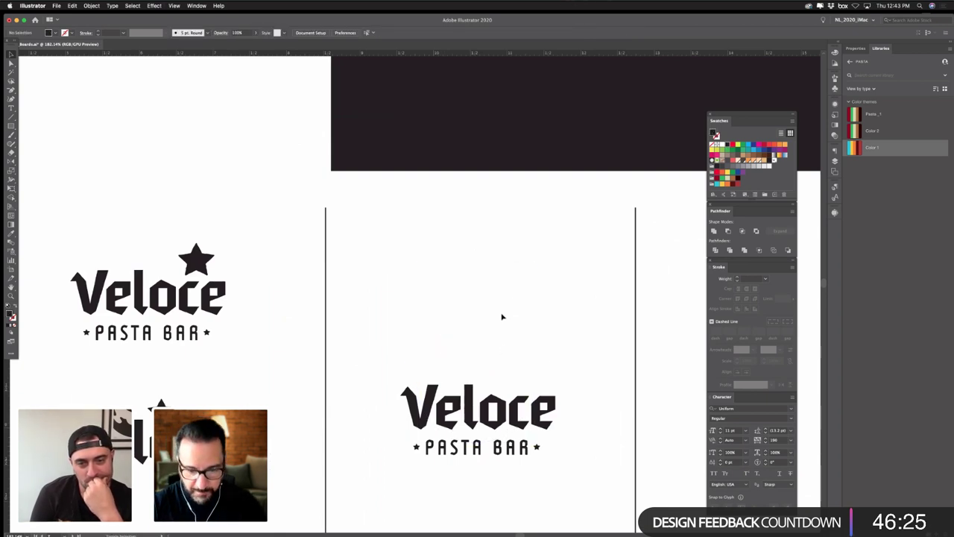
{"action": "key", "text": "super+z"}
{"action": "left_click", "coordinate": [506, 270], "text": "shift"}
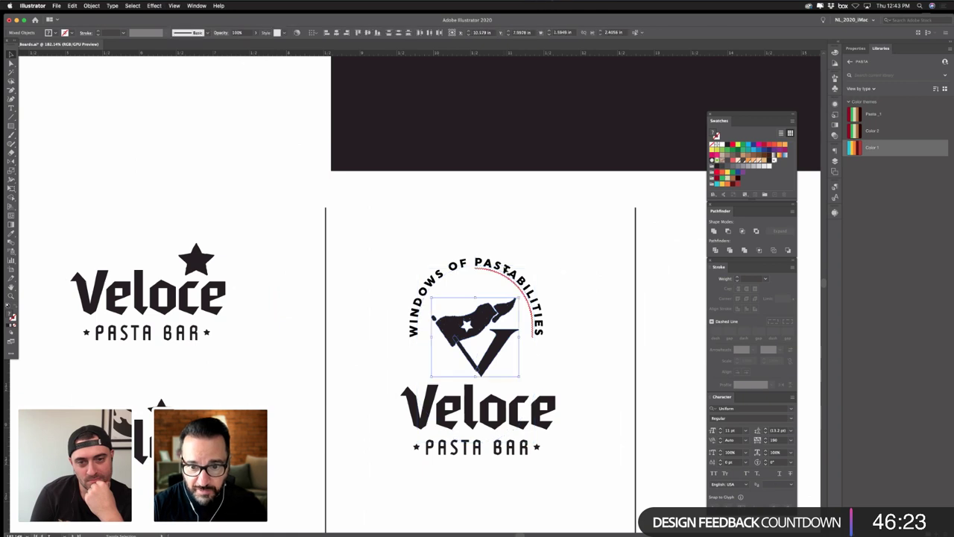
{"action": "key", "text": "Delete"}
{"action": "key", "text": "super+z"}
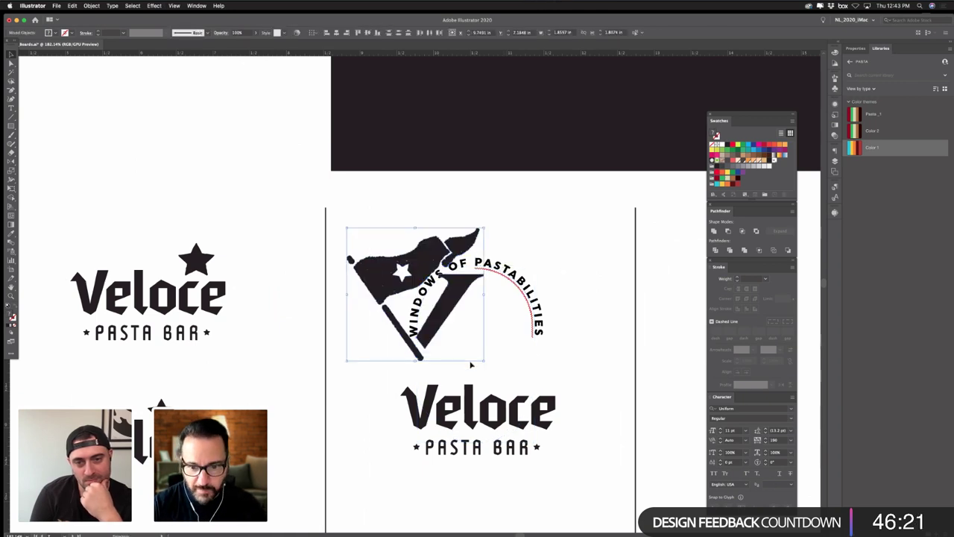
{"action": "left_click_drag", "start_coordinate": [422, 303], "coordinate": [422, 301]}
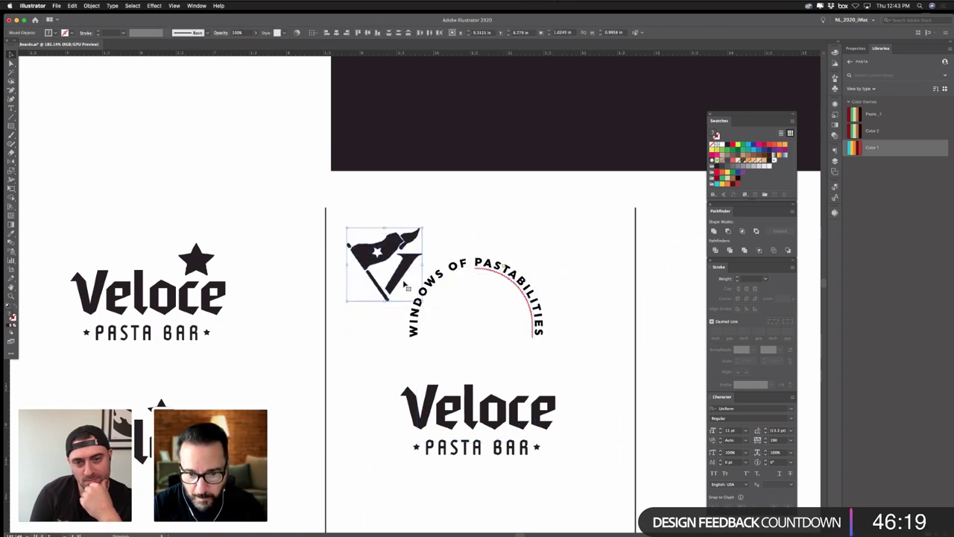
{"action": "left_click_drag", "start_coordinate": [465, 377], "coordinate": [516, 369]}
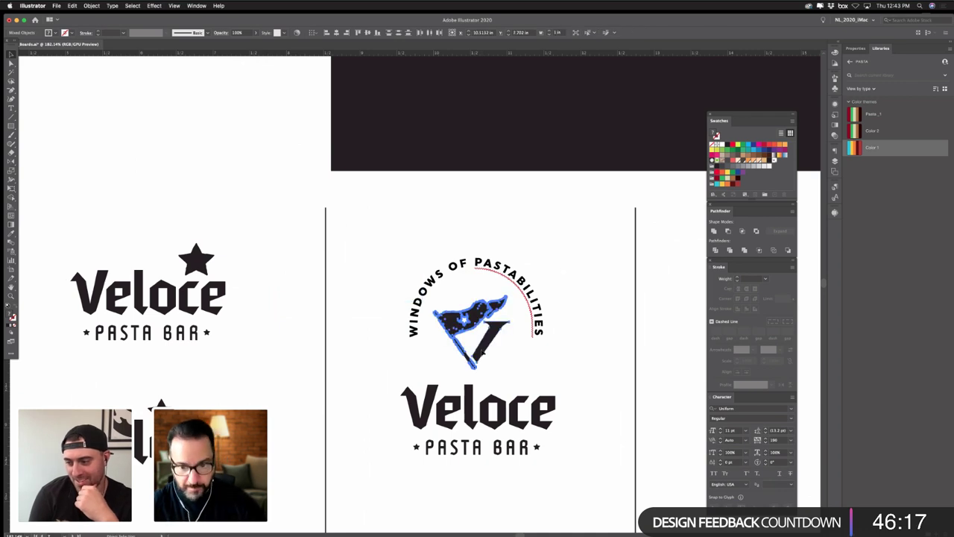
- Draw a temporary rectangle about 1.79 × 1.69 in, spanning the width of the curved tagline, over the logo
{"action": "left_click", "coordinate": [599, 355]}
{"action": "scroll", "coordinate": [600, 356], "scroll_direction": "right", "scroll_amount": 3}
{"action": "scroll", "coordinate": [600, 356], "scroll_direction": "down", "scroll_amount": 1}
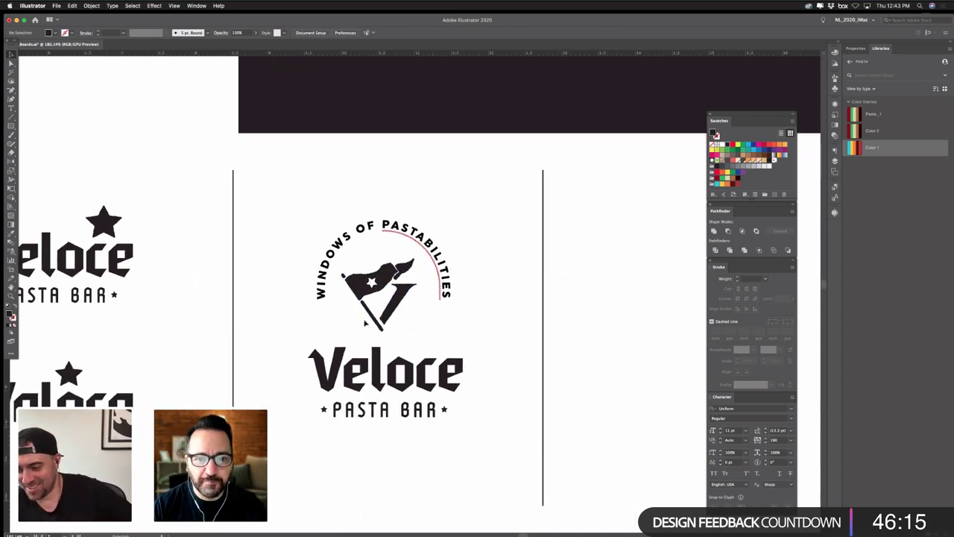
{"action": "left_click", "coordinate": [384, 321]}
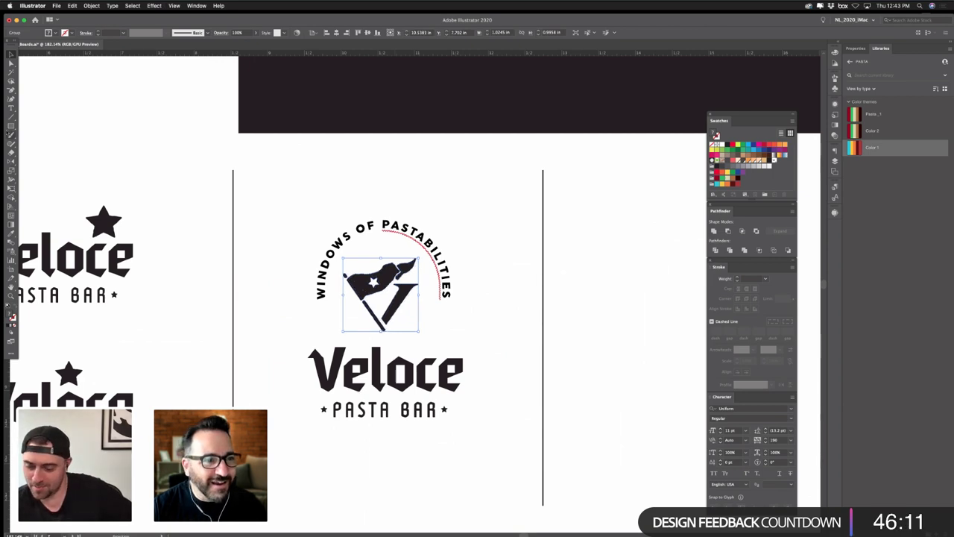
{"action": "left_click", "coordinate": [10, 127]}
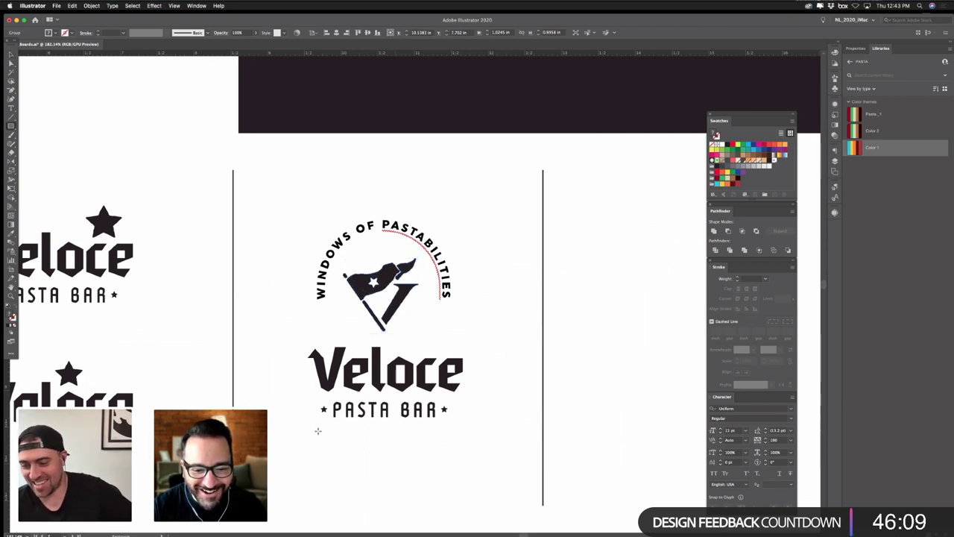
{"action": "left_click_drag", "start_coordinate": [317, 430], "coordinate": [448, 307]}
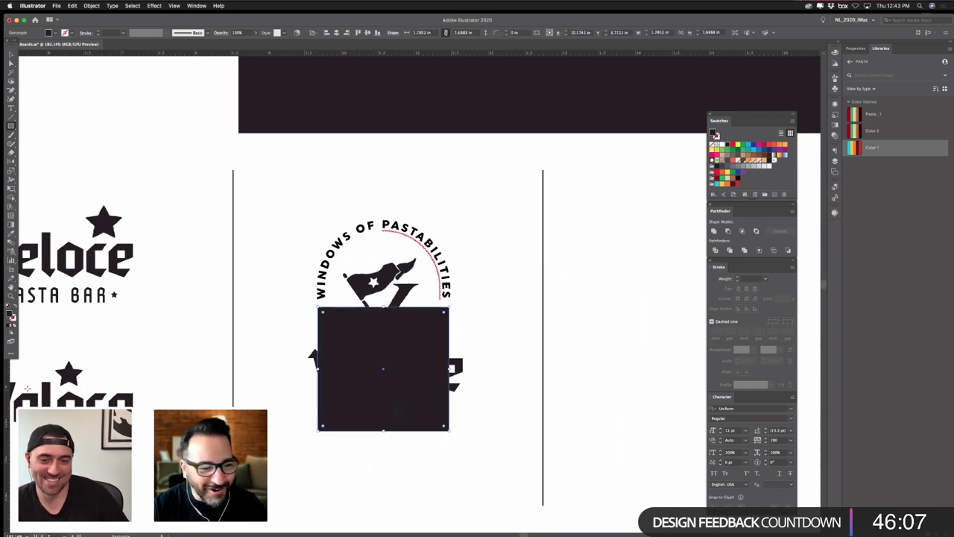
- Place a vertical guide through the rectangle's centre and delete the temporary rectangle
{"action": "left_click_drag", "start_coordinate": [7, 371], "coordinate": [371, 366]}
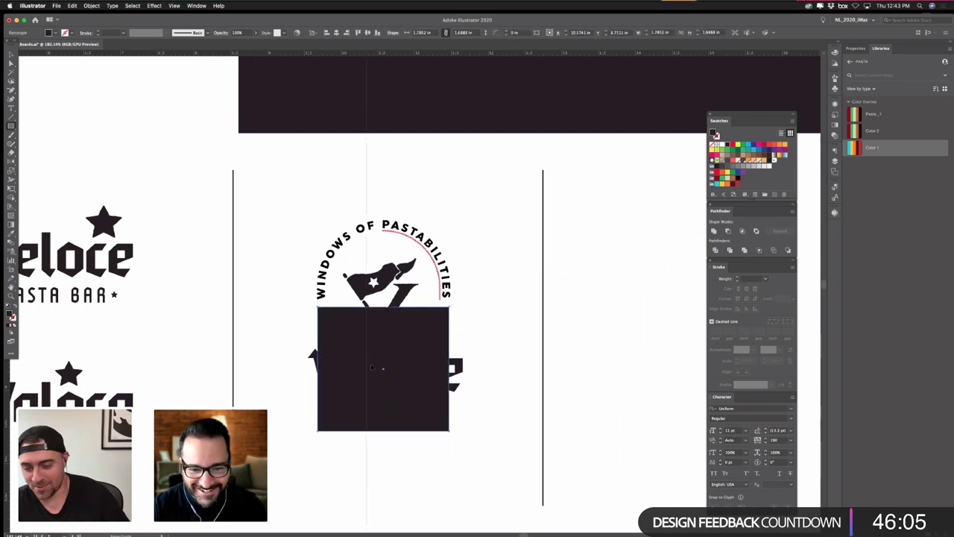
{"action": "left_click", "coordinate": [383, 347]}
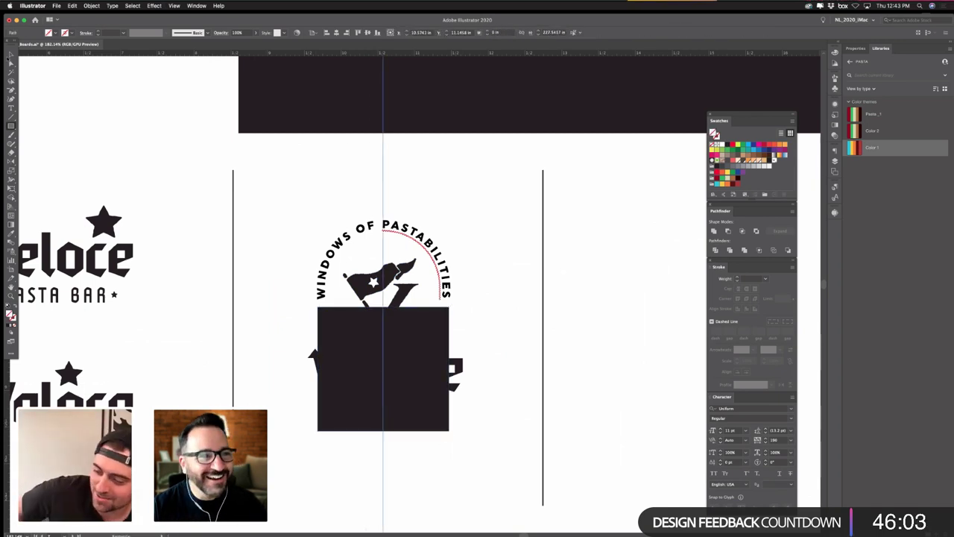
{"action": "left_click", "coordinate": [470, 359]}
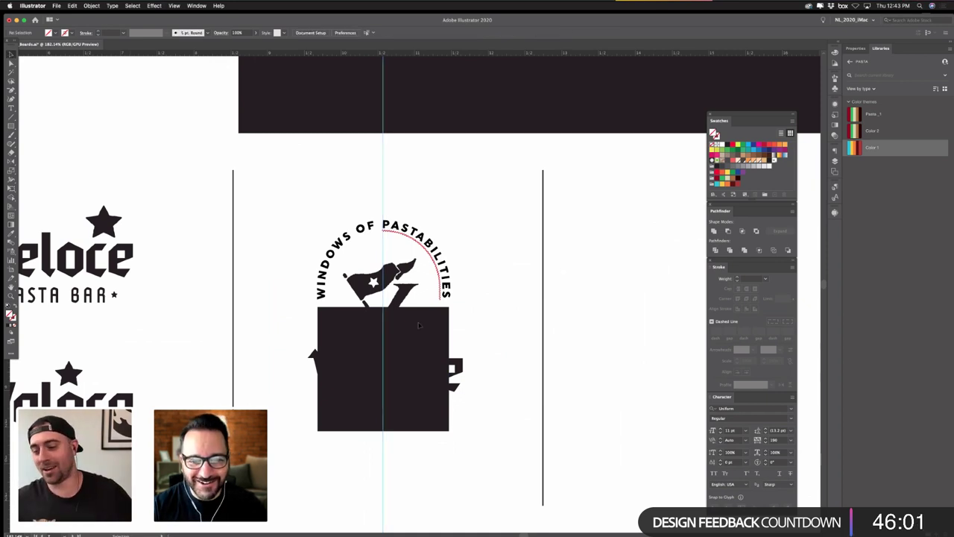
{"action": "left_click", "coordinate": [421, 328]}
{"action": "key", "text": "Delete"}
- Enlarge the flag emblem under the curved tagline to about 1.12 × 1.09 in and nudge it slightly down
{"action": "left_click", "coordinate": [387, 277]}
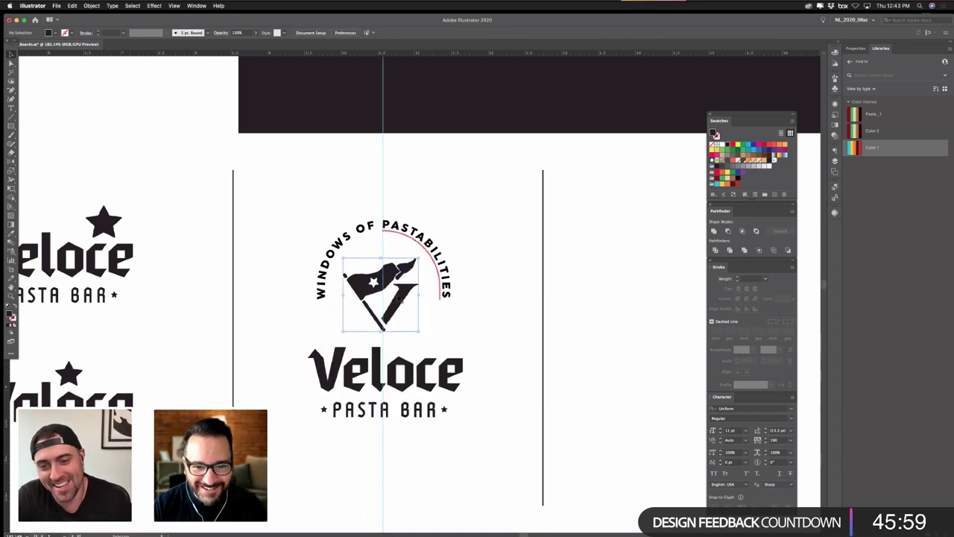
{"action": "left_click_drag", "start_coordinate": [380, 252], "coordinate": [380, 251]}
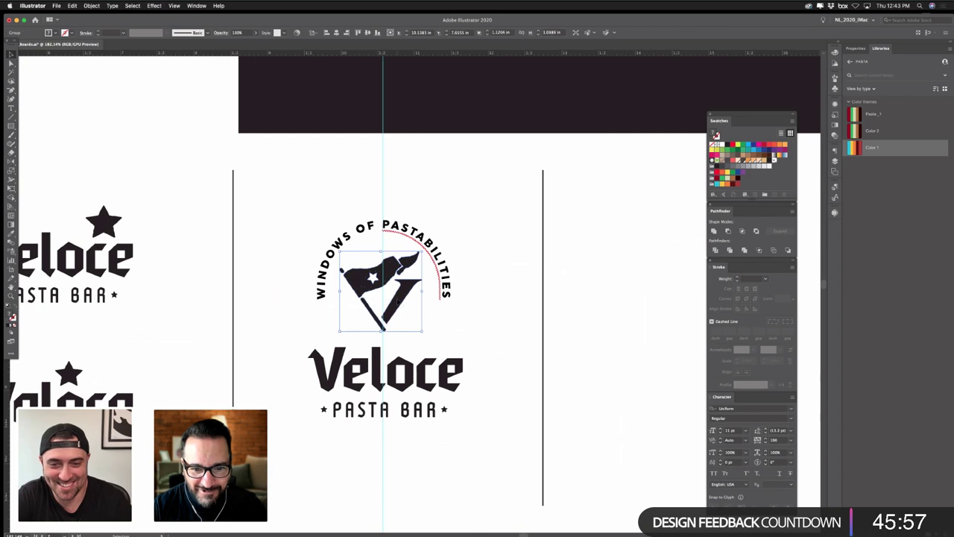
{"action": "left_click", "coordinate": [474, 207]}
{"action": "left_click", "coordinate": [427, 271]}
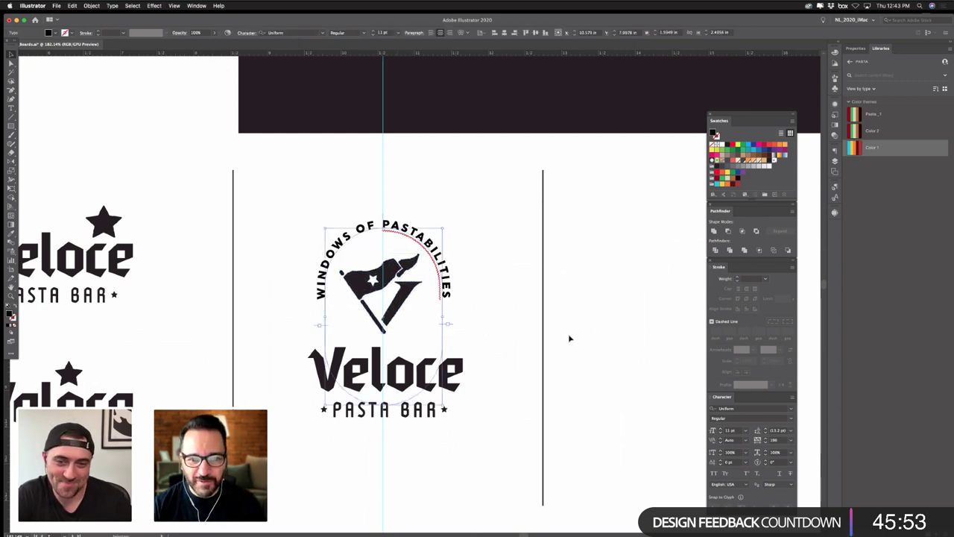
{"action": "left_click", "coordinate": [482, 348]}
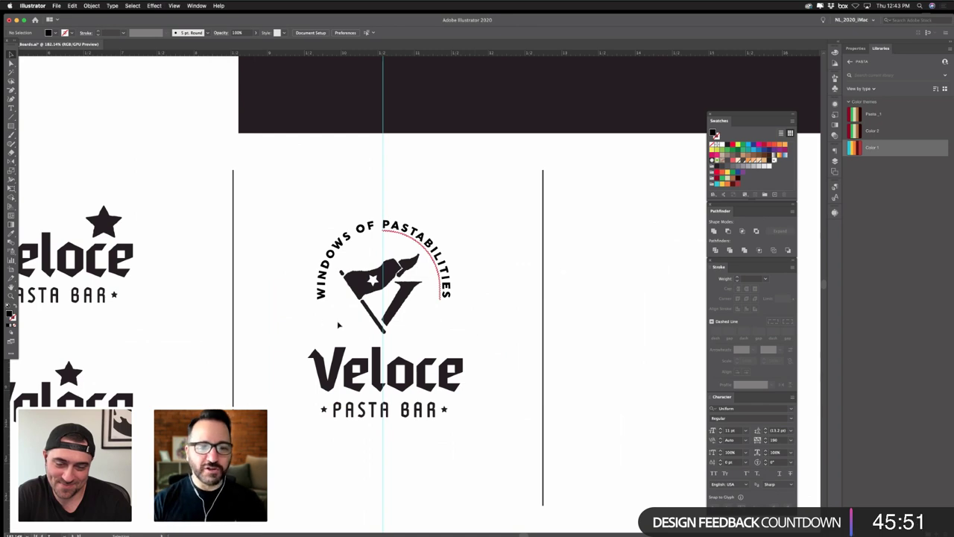
- Add the text "EST" in Uniform Regular 11 pt beside the flagpole, with a duplicate on the opposite side of the emblem
{"action": "left_click", "coordinate": [11, 109]}
{"action": "left_click", "coordinate": [311, 182]}
{"action": "type", "text": "EST"}
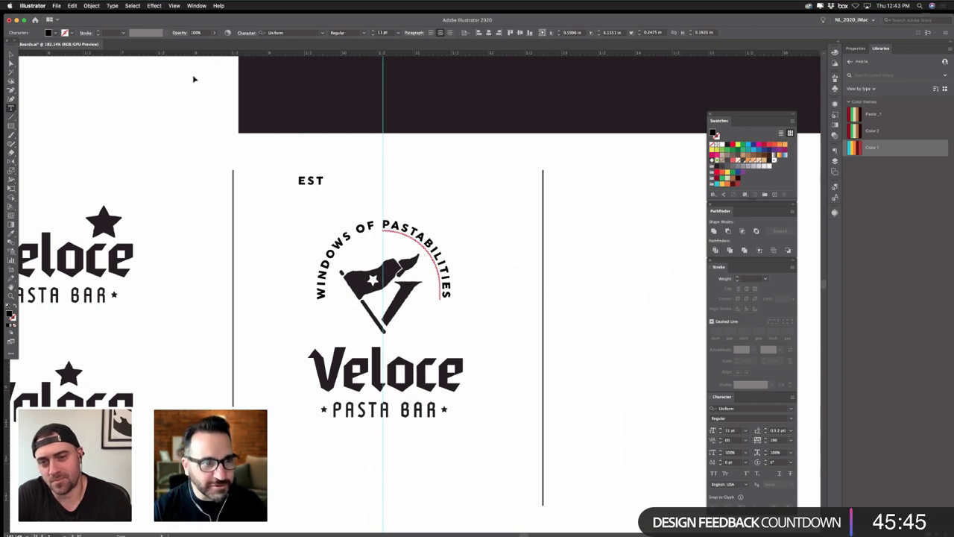
{"action": "key", "text": "Escape"}
{"action": "left_click_drag", "start_coordinate": [313, 181], "coordinate": [447, 322]}
{"action": "left_click", "coordinate": [505, 316]}
{"action": "double_click", "coordinate": [453, 323]}
{"action": "key", "text": "super+a"}
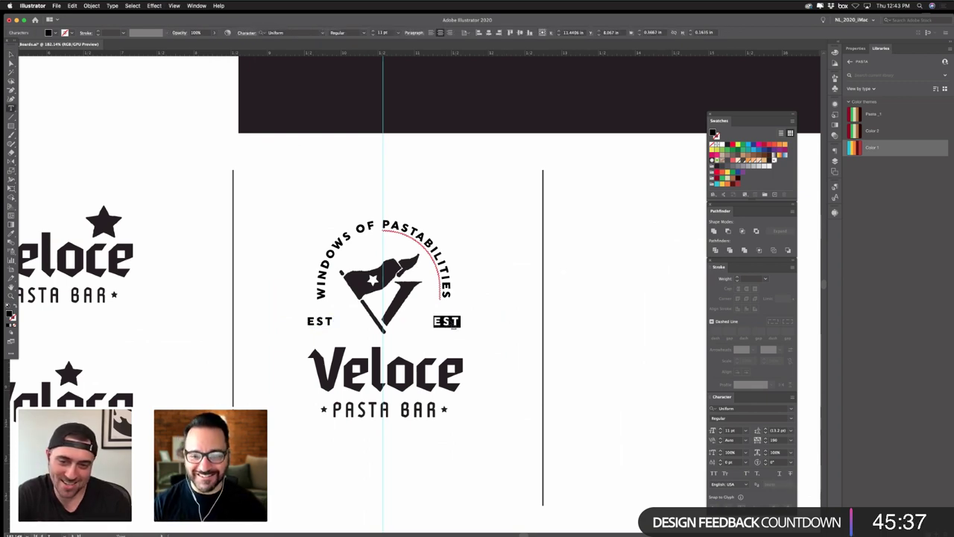
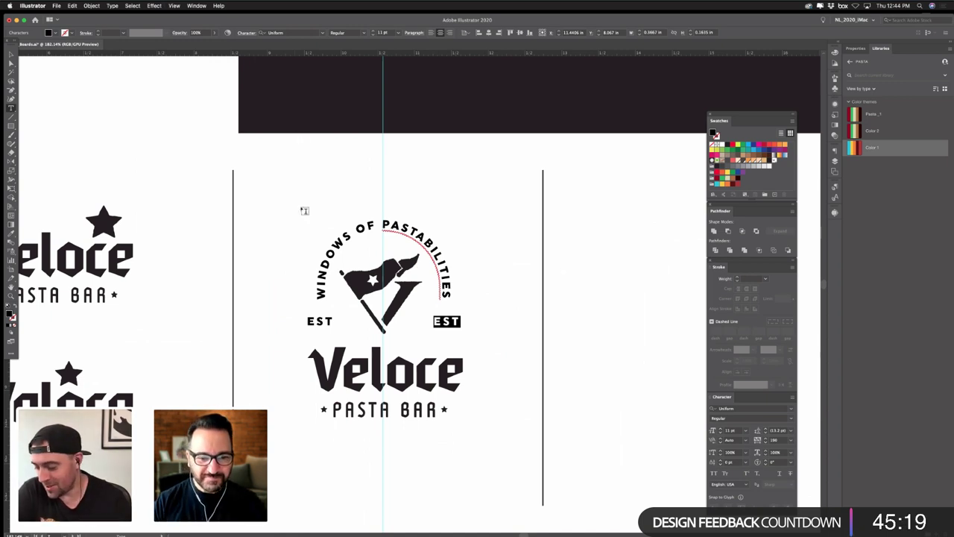
{"action": "double_click", "coordinate": [313, 321]}
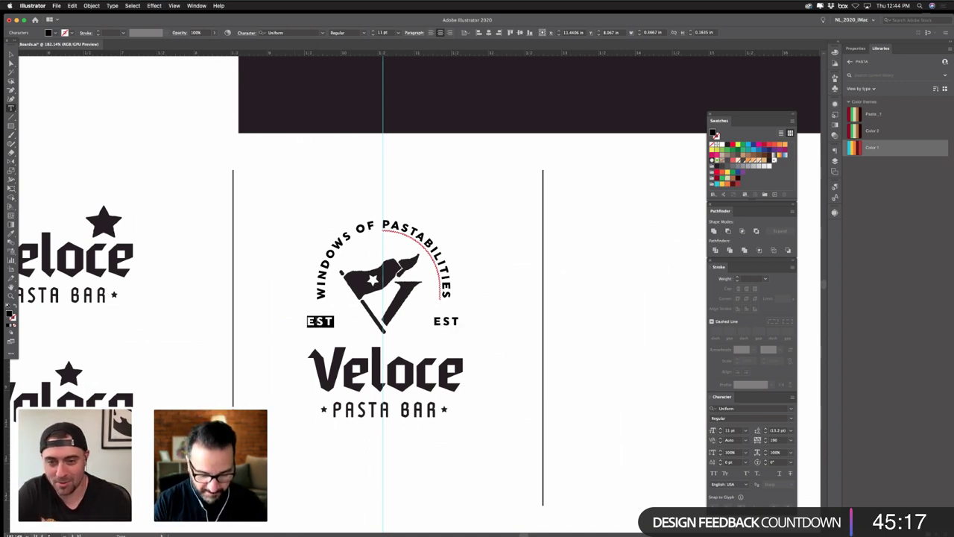
{"action": "type", "text": "NTC"}
{"action": "key", "text": "BackSpace"}
{"action": "key", "text": "BackSpace"}
{"action": "key", "text": "BackSpace"}
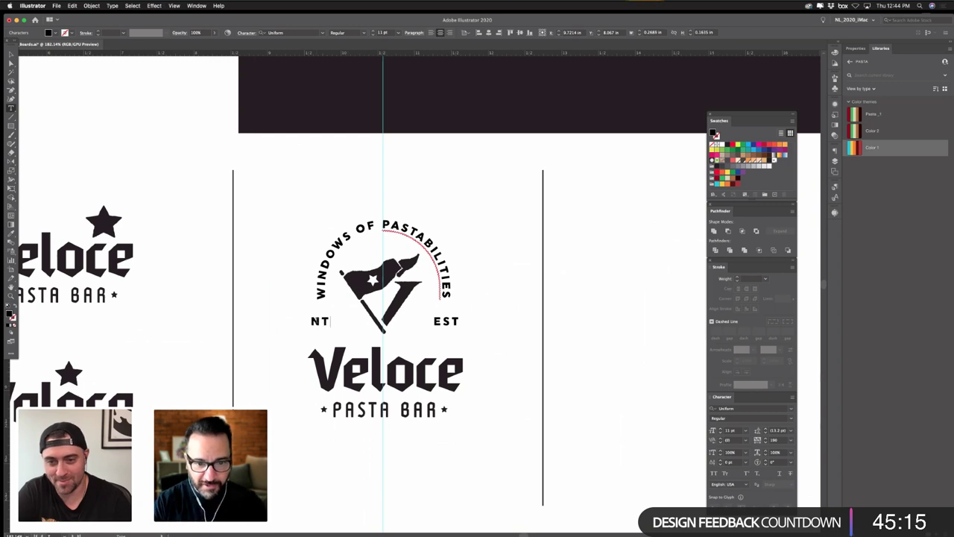
{"action": "type", "text": "E"}
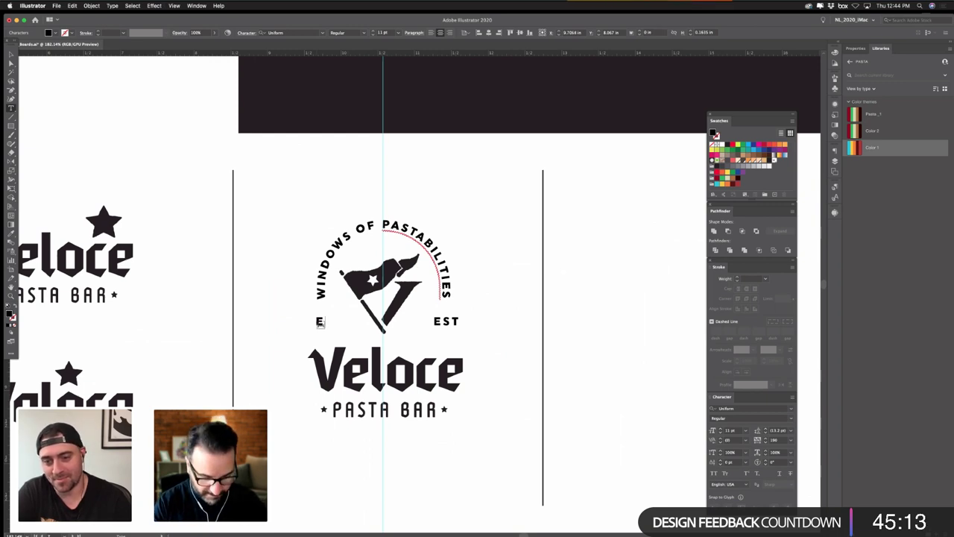
{"action": "type", "text": "ST"}
- Change the "EST" text under the tagline's right end to "NYC"
{"action": "double_click", "coordinate": [444, 321]}
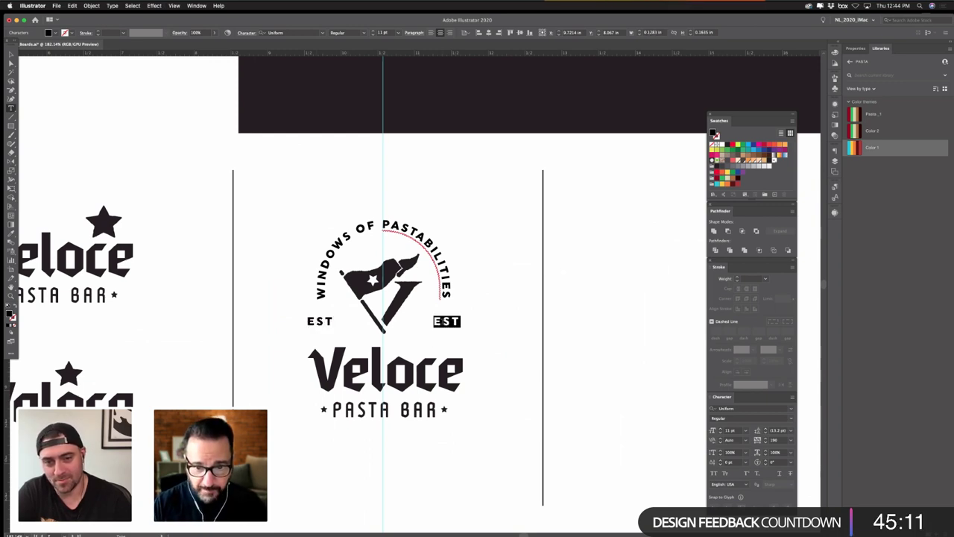
{"action": "type", "text": "NYC"}
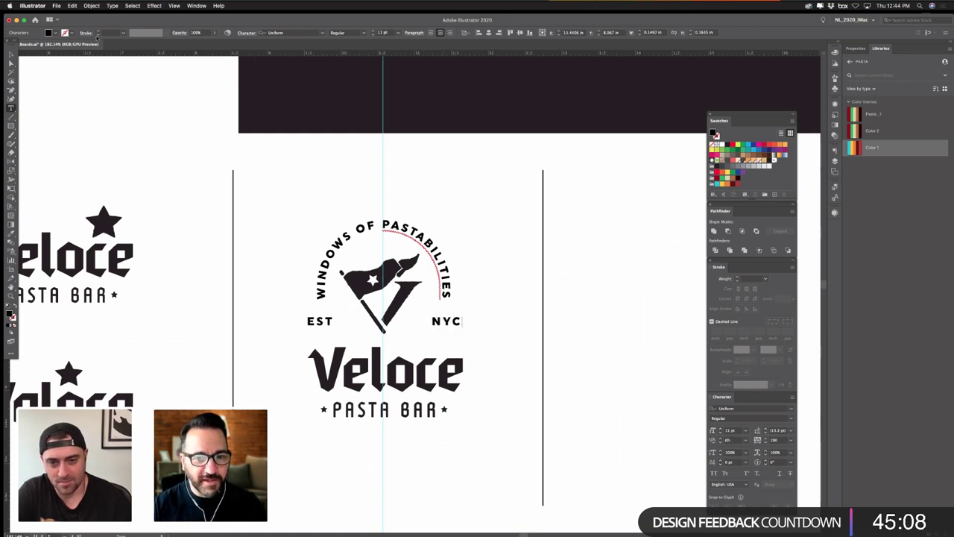
{"action": "key", "text": "Escape"}
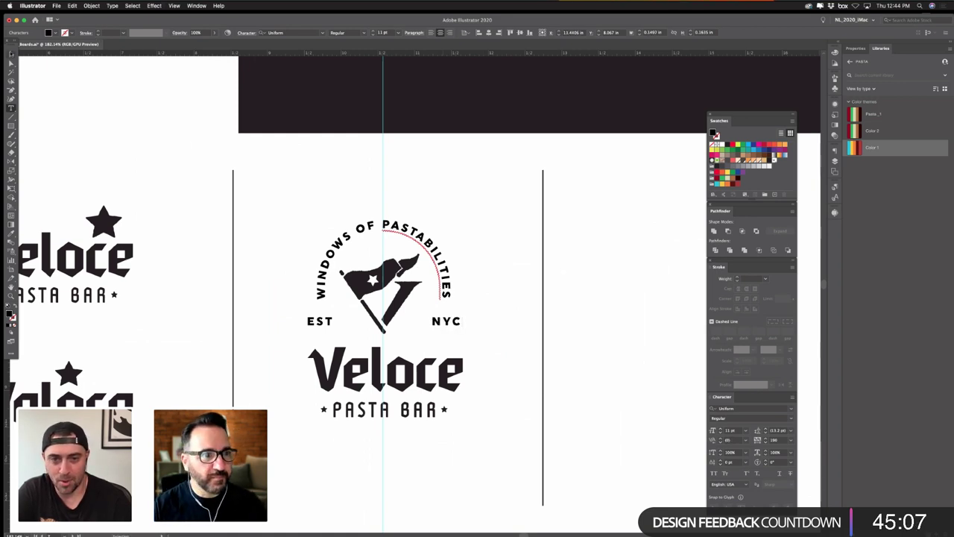
{"action": "left_click", "coordinate": [556, 347]}
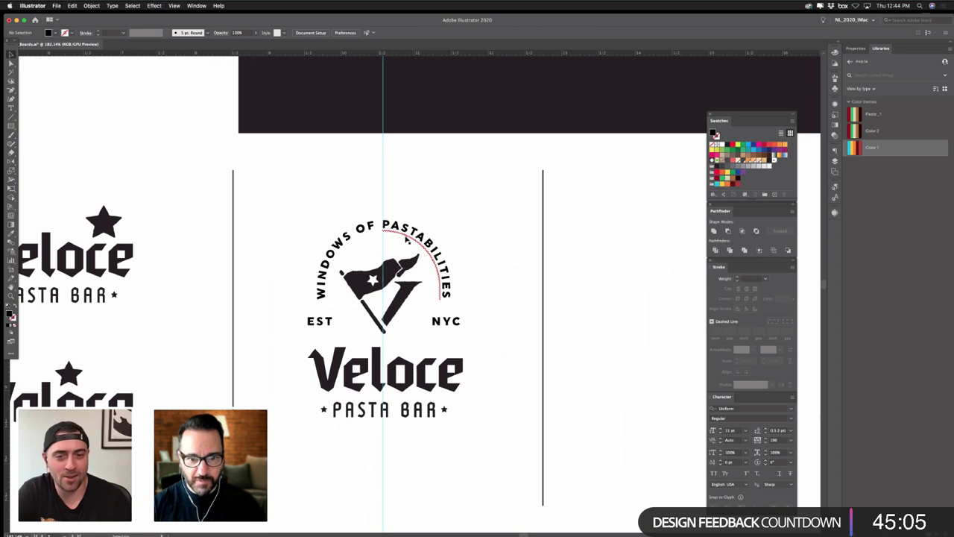
- Move the Veloce wordmark and Pasta Bar line slightly up, closer to the emblem, and nudge the emblem up to match
{"action": "left_click_drag", "start_coordinate": [446, 436], "coordinate": [445, 447]}
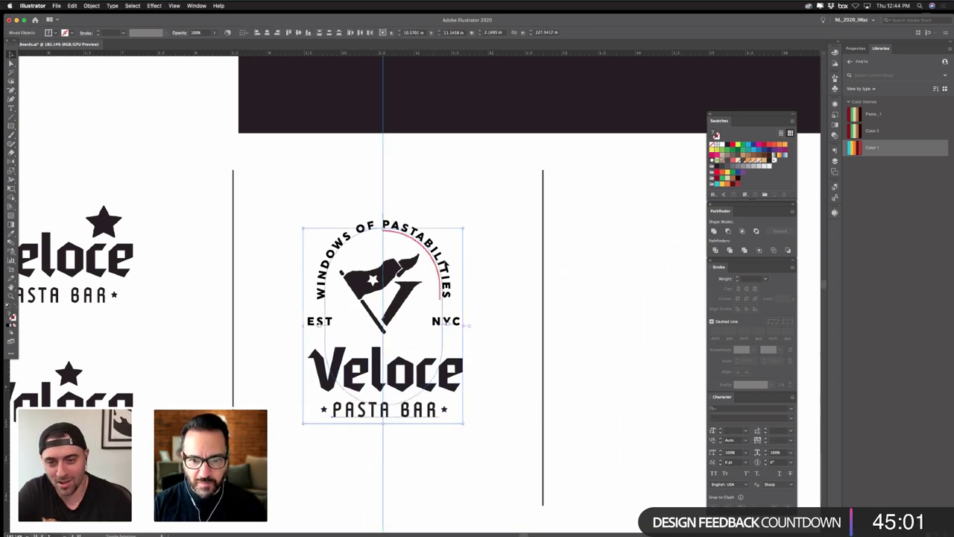
{"action": "left_click", "coordinate": [431, 367]}
{"action": "left_click_drag", "start_coordinate": [421, 372], "coordinate": [422, 367]}
{"action": "left_click", "coordinate": [529, 271]}
{"action": "left_click", "coordinate": [405, 304]}
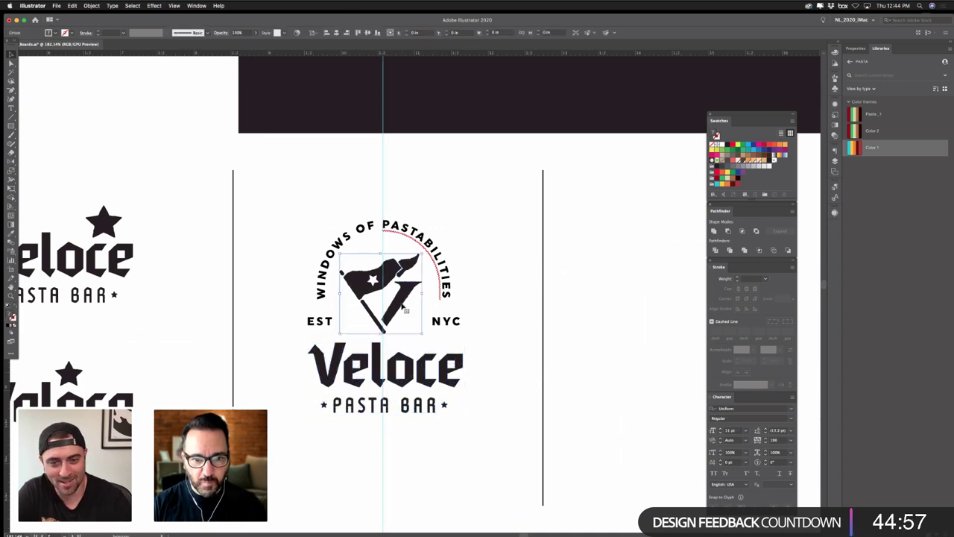
{"action": "left_click", "coordinate": [511, 275]}
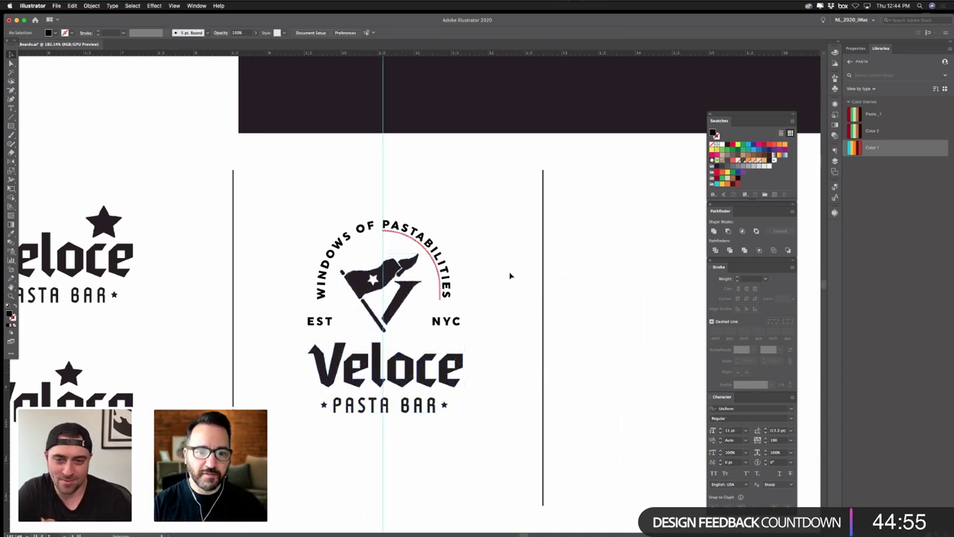
- Clear the vertical centre guide from the curved-tagline logo
{"action": "left_click_drag", "start_coordinate": [511, 275], "coordinate": [465, 277]}
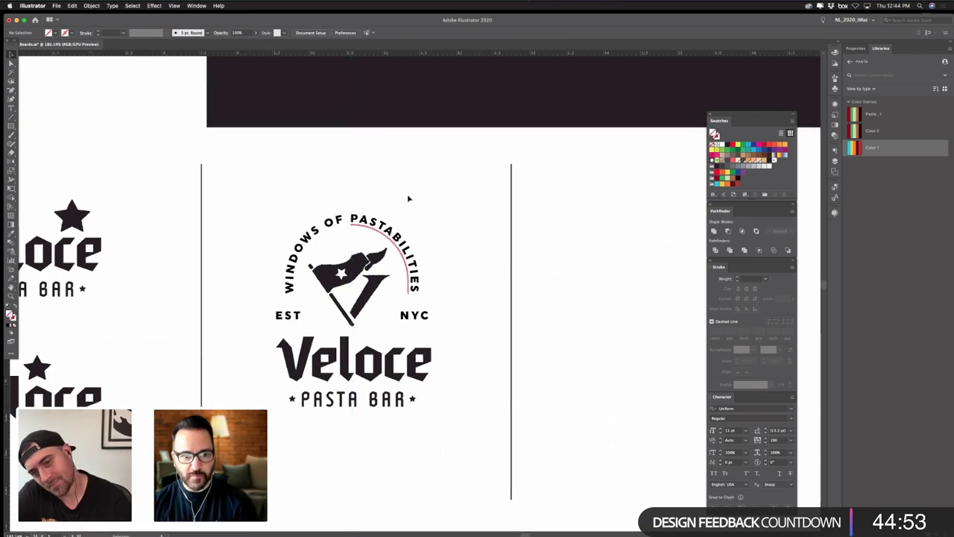
{"action": "left_click", "coordinate": [398, 234]}
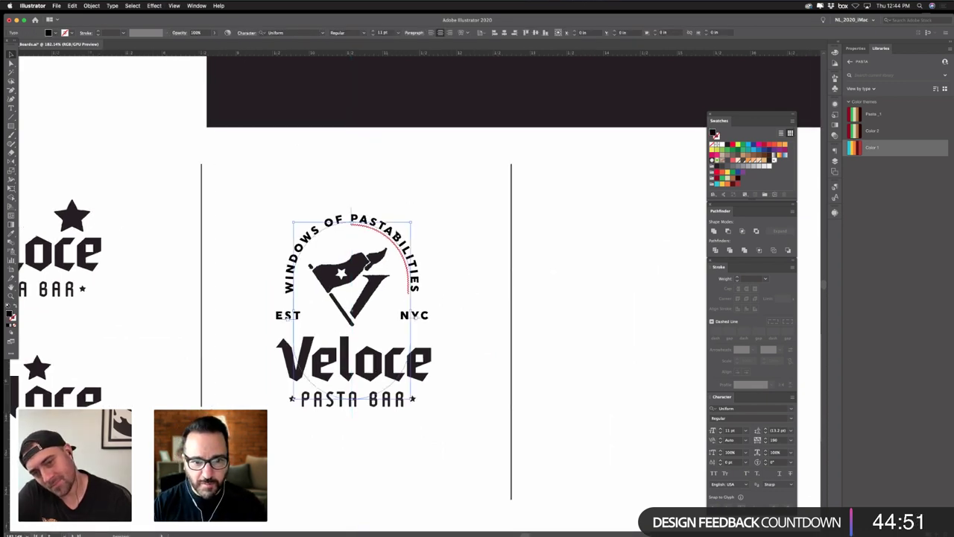
{"action": "left_click", "coordinate": [495, 227]}
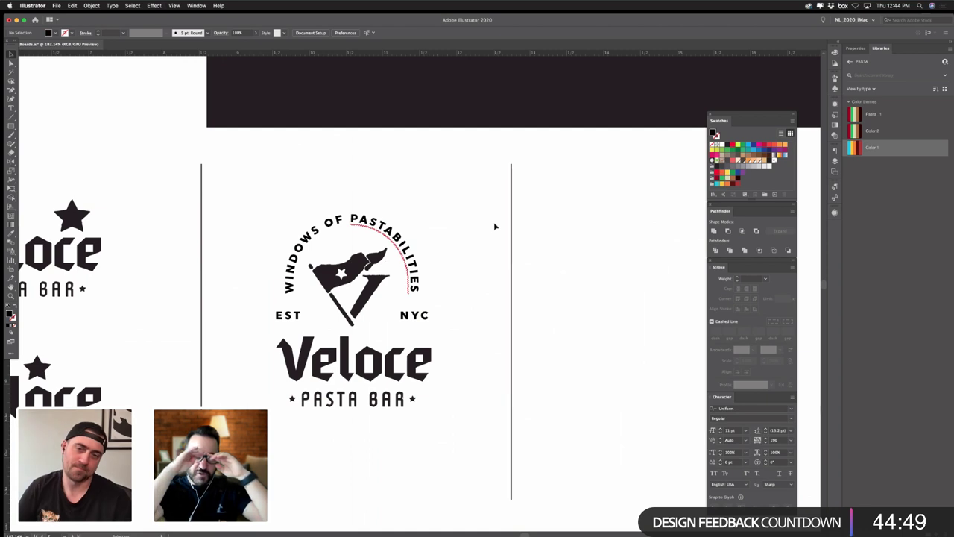
- Try the Regular 3 style on the EST and NYC texts, and settle on Uniform's Regular 2 style for both
{"action": "left_click", "coordinate": [412, 318]}
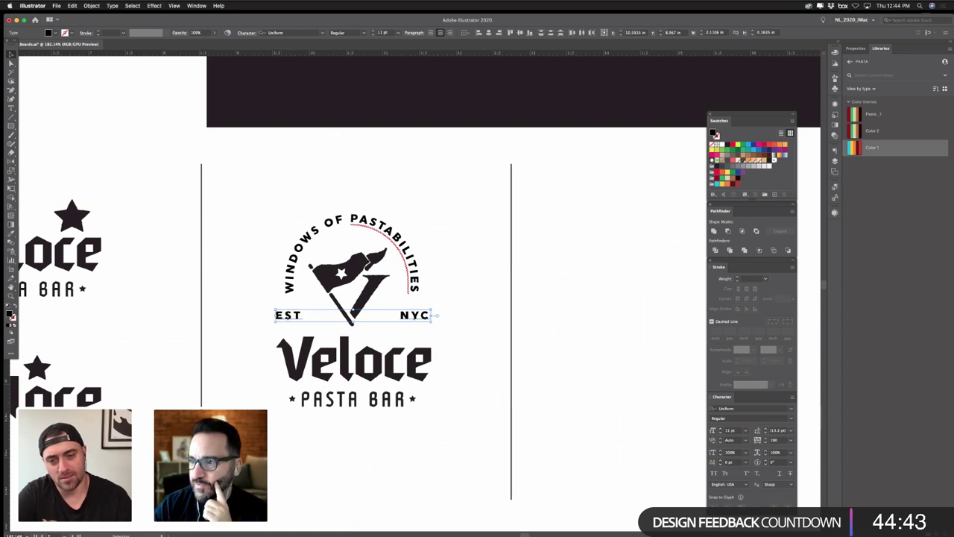
{"action": "key", "text": "super+Tab"}
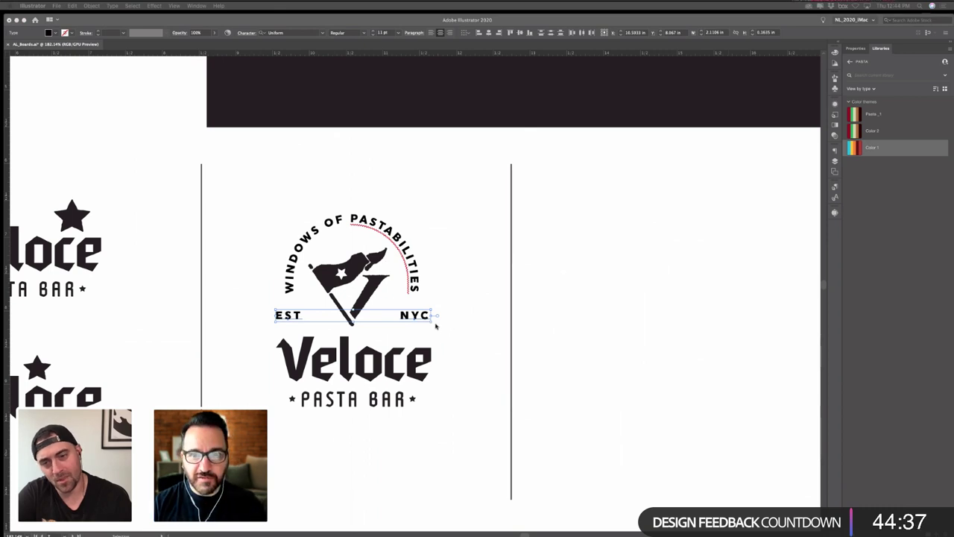
{"action": "left_click", "coordinate": [719, 118]}
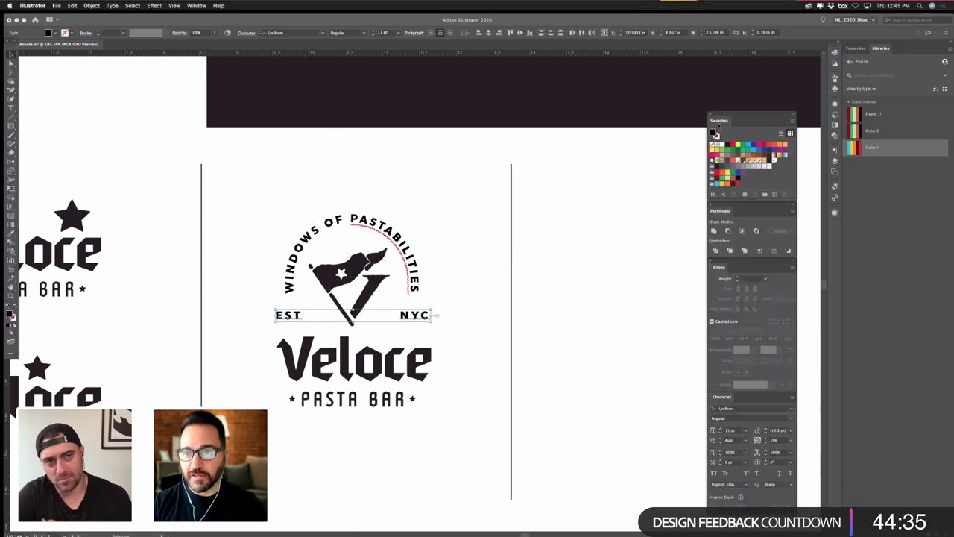
{"action": "left_click", "coordinate": [790, 419]}
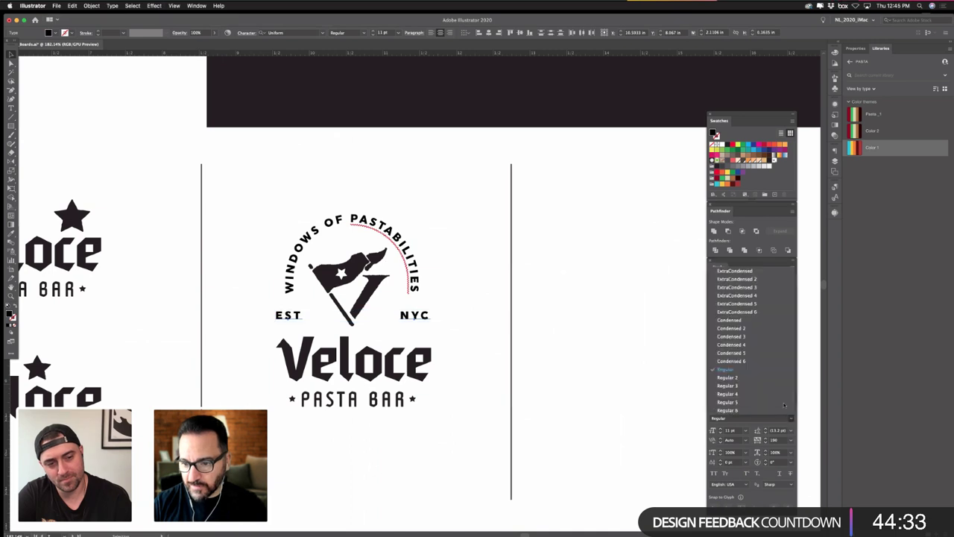
{"action": "left_click", "coordinate": [748, 386]}
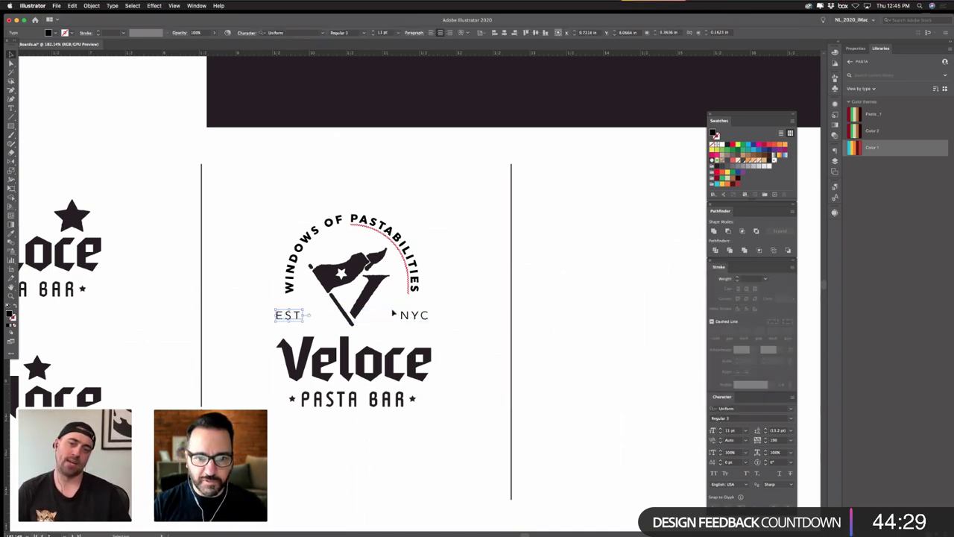
{"action": "left_click", "coordinate": [742, 418]}
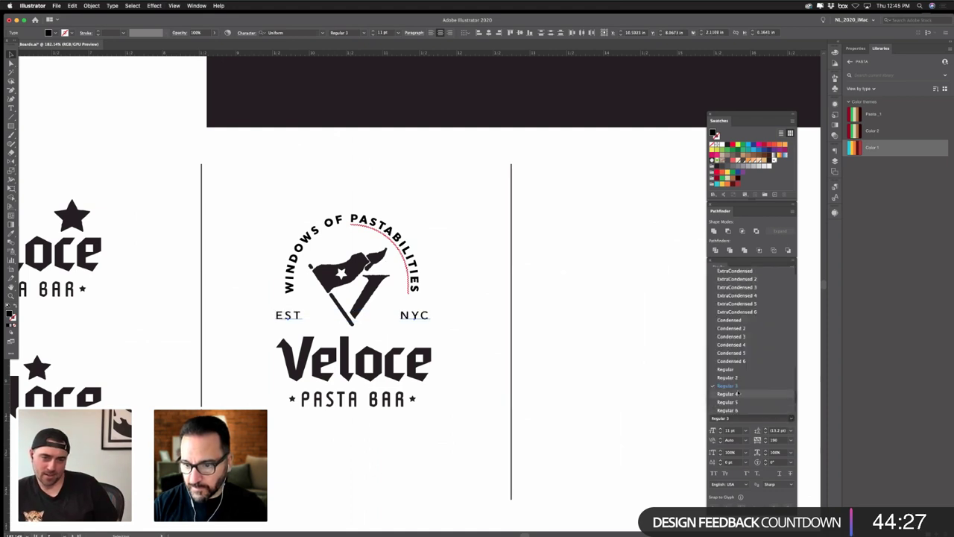
{"action": "left_click", "coordinate": [727, 377]}
{"action": "left_click", "coordinate": [463, 315]}
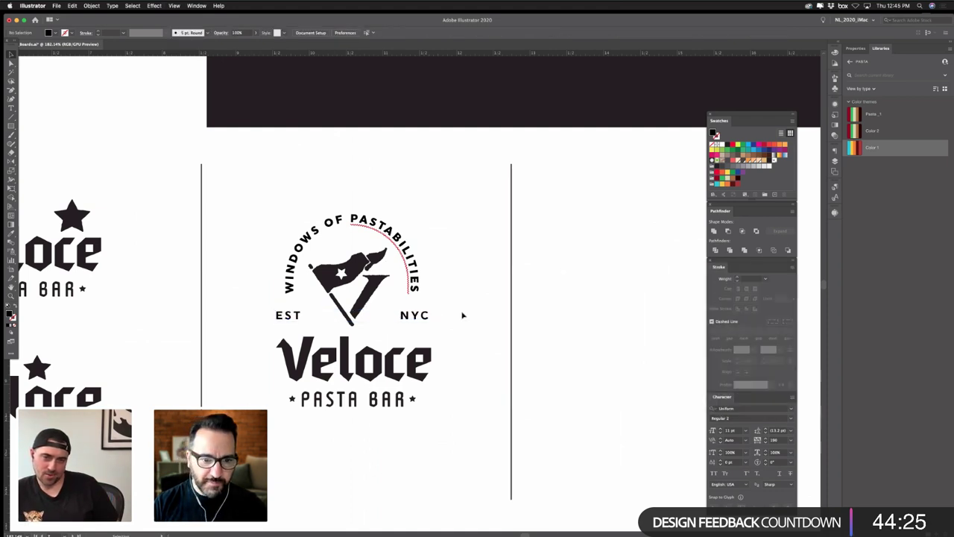
- Set the tracking of the EST and NYC texts beside the emblem to 120
{"action": "left_click", "coordinate": [283, 316]}
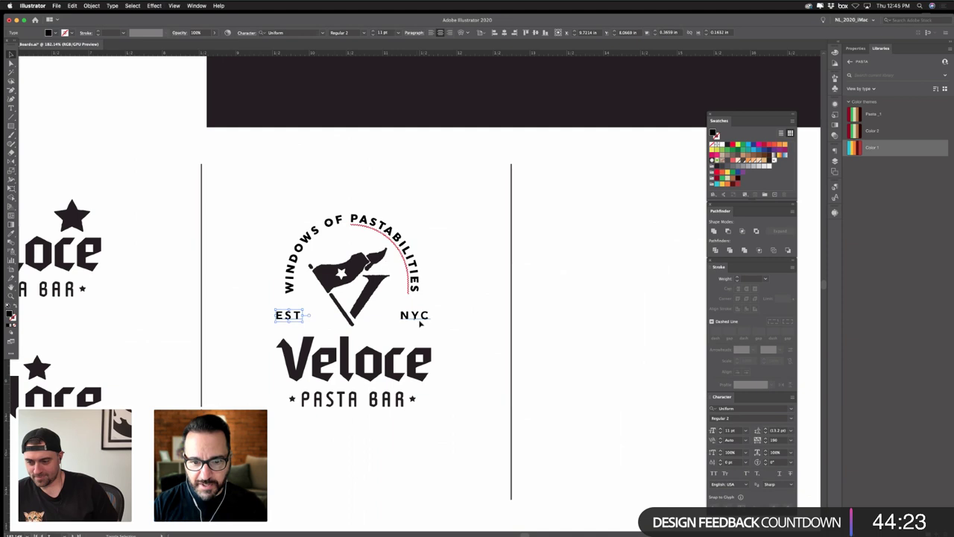
{"action": "left_click", "coordinate": [773, 441]}
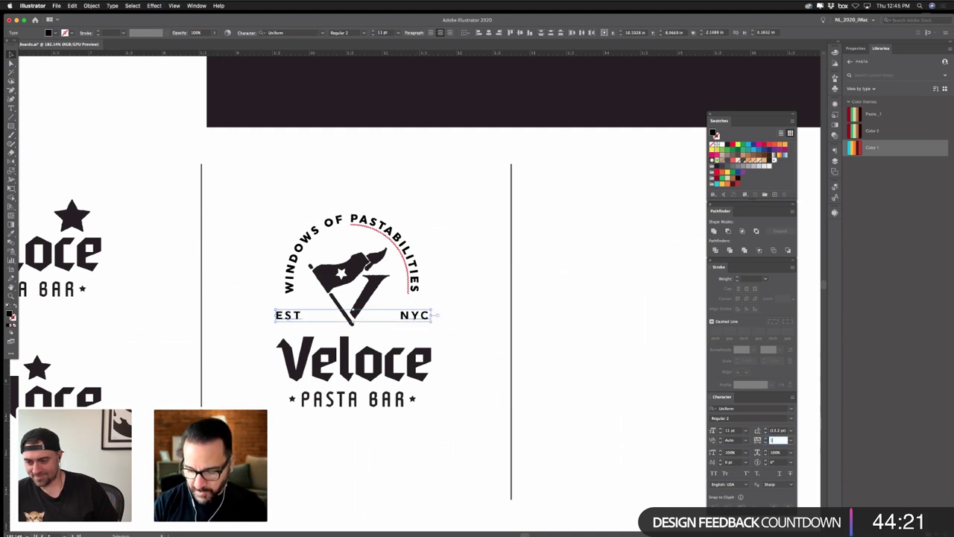
{"action": "type", "text": "120"}
{"action": "key", "text": "Return"}
{"action": "left_click", "coordinate": [504, 351]}
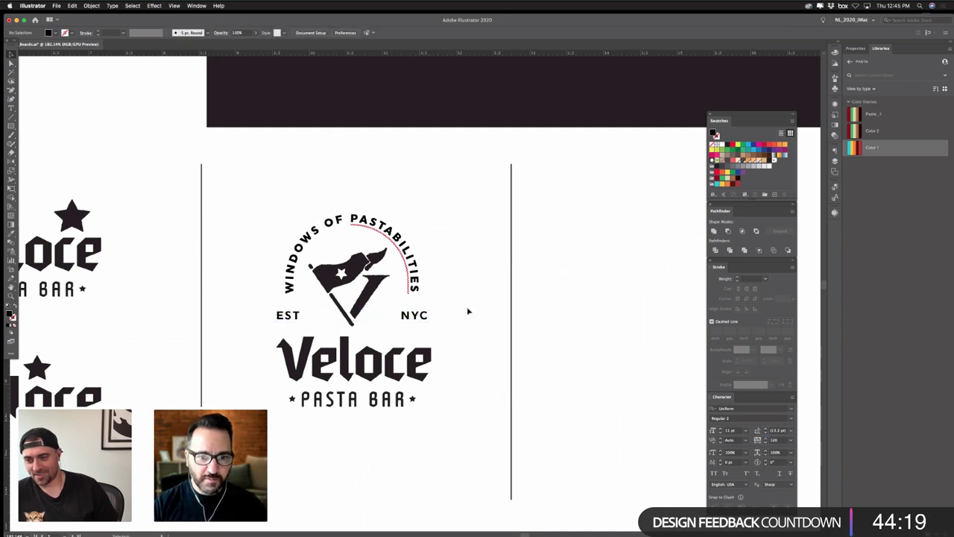
- Draw a thin bar above the EST text, copy it below, and duplicate both bars around the NYC text
{"action": "left_click", "coordinate": [11, 125]}
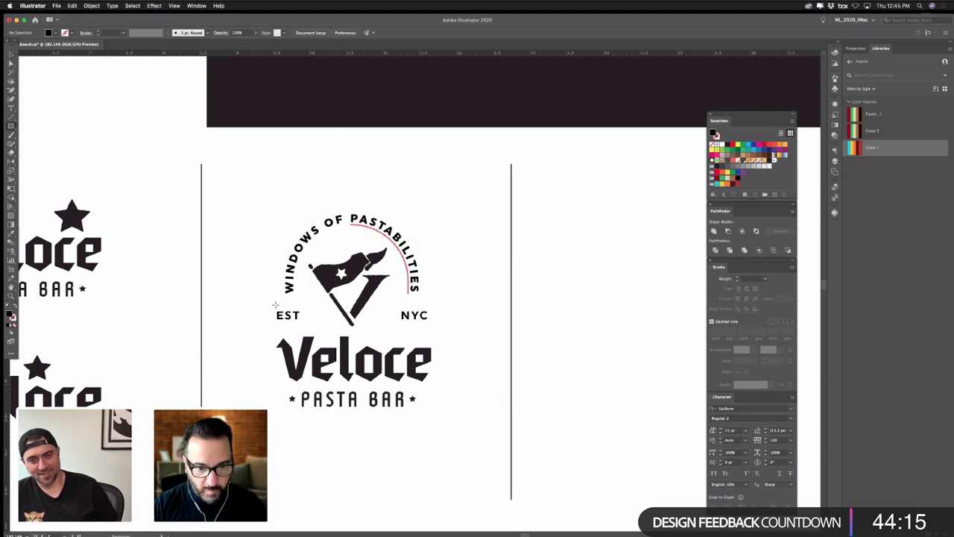
{"action": "left_click_drag", "start_coordinate": [298, 306], "coordinate": [299, 307]}
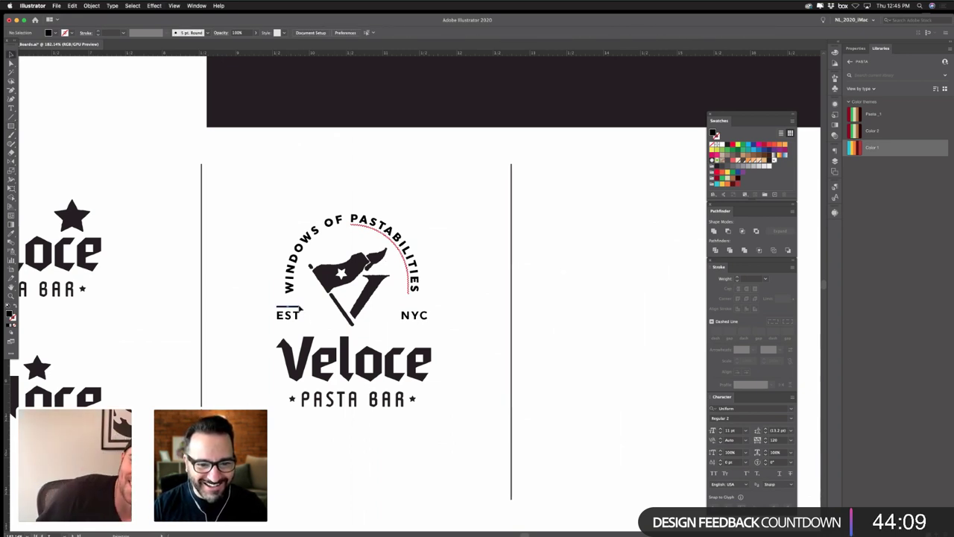
{"action": "left_click_drag", "start_coordinate": [297, 306], "coordinate": [300, 326]}
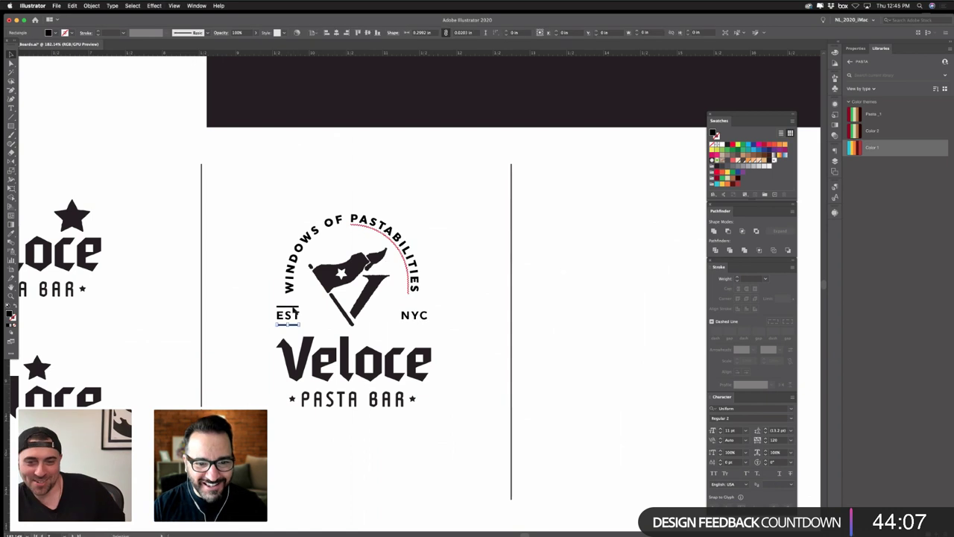
{"action": "left_click_drag", "start_coordinate": [430, 333], "coordinate": [415, 333]}
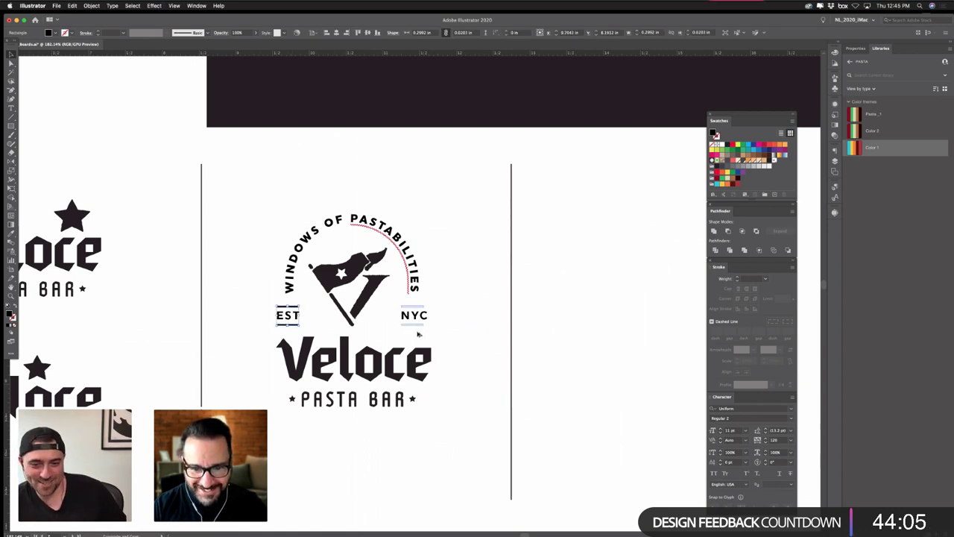
{"action": "left_click", "coordinate": [514, 385]}
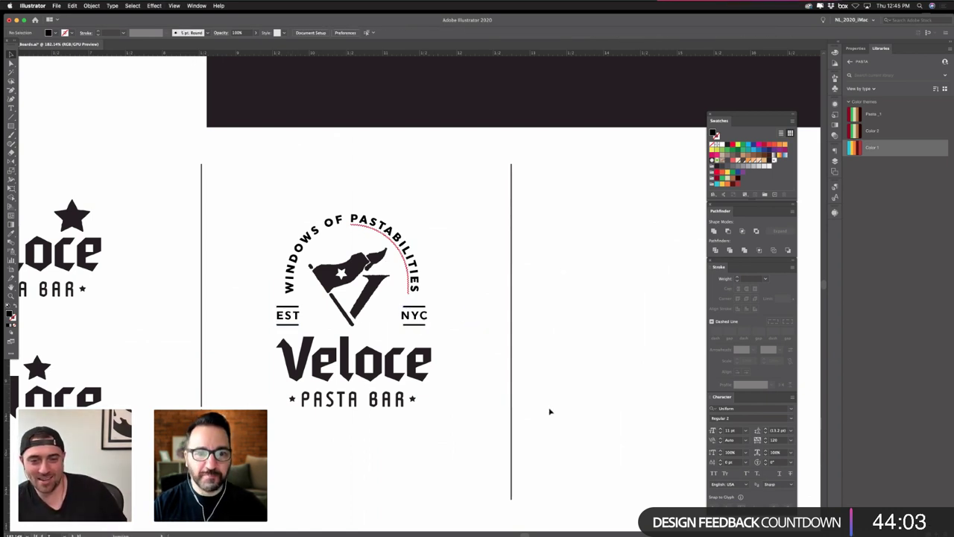
- Shift the EST and NYC texts with their bars slightly inward toward the emblem
{"action": "left_click_drag", "start_coordinate": [410, 451], "coordinate": [422, 447]}
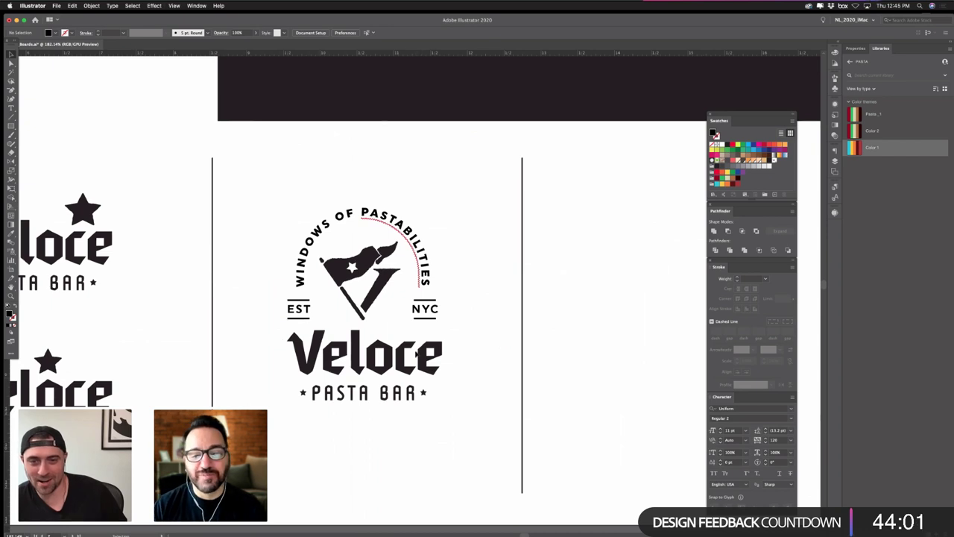
{"action": "mouse_move", "coordinate": [292, 324]}
{"action": "left_mouse_down"}
{"action": "mouse_move", "coordinate": [304, 321]}
{"action": "mouse_move", "coordinate": [304, 309]}
{"action": "left_mouse_up"}
{"action": "left_click", "coordinate": [300, 282], "text": "shift"}
{"action": "left_click", "coordinate": [459, 297]}
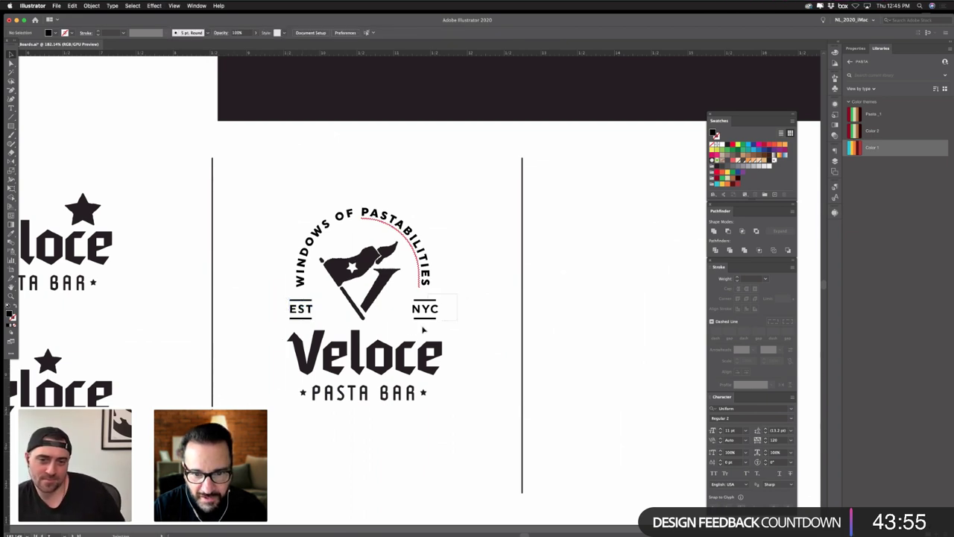
{"action": "left_click_drag", "start_coordinate": [423, 326], "coordinate": [431, 292]}
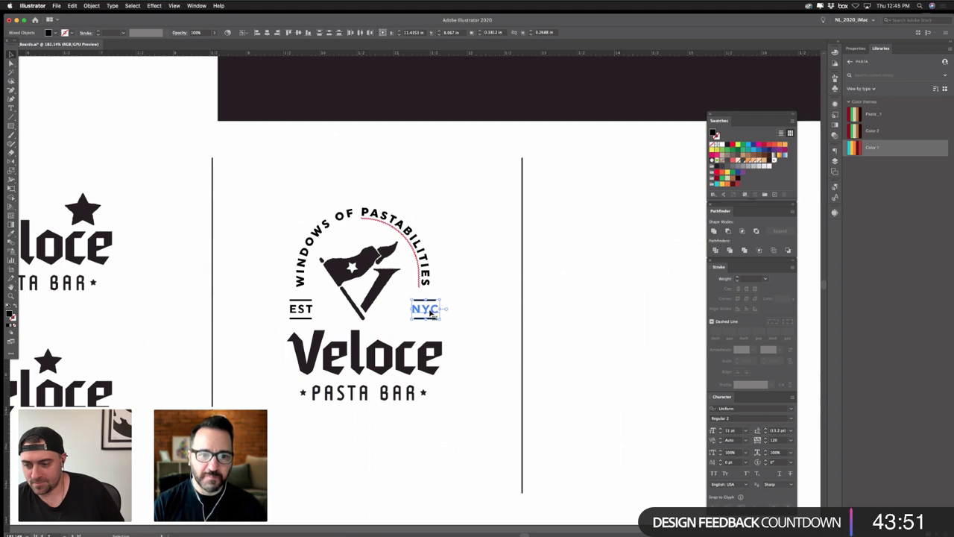
{"action": "left_click", "coordinate": [475, 215]}
{"action": "left_click_drag", "start_coordinate": [475, 214], "coordinate": [442, 209]}
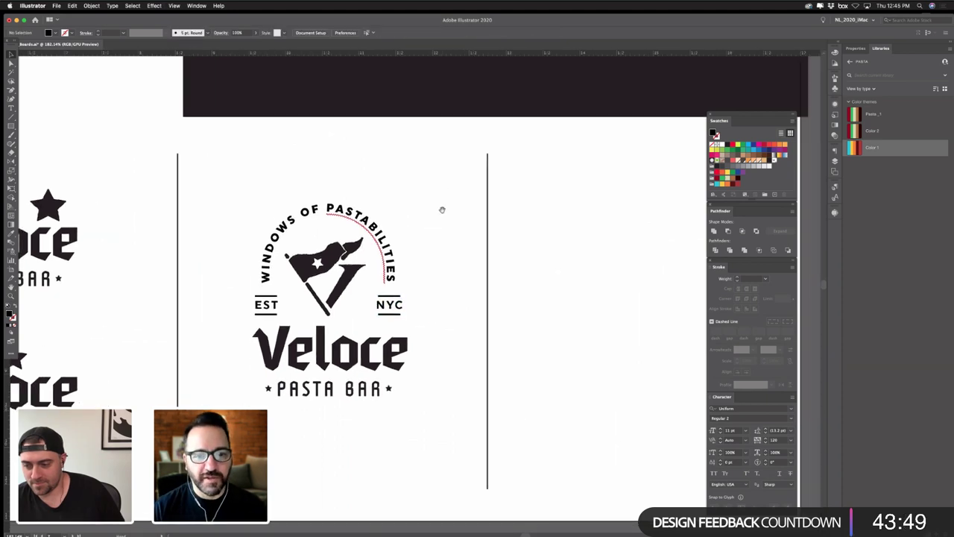
- Reduce the tracking of the NYC and EST texts to 100
{"action": "left_click", "coordinate": [397, 315]}
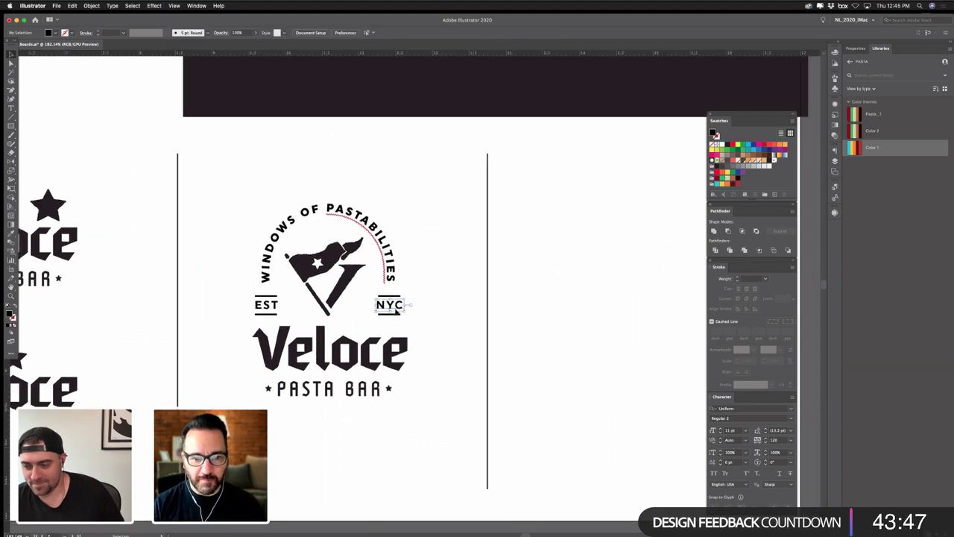
{"action": "left_click", "coordinate": [775, 440]}
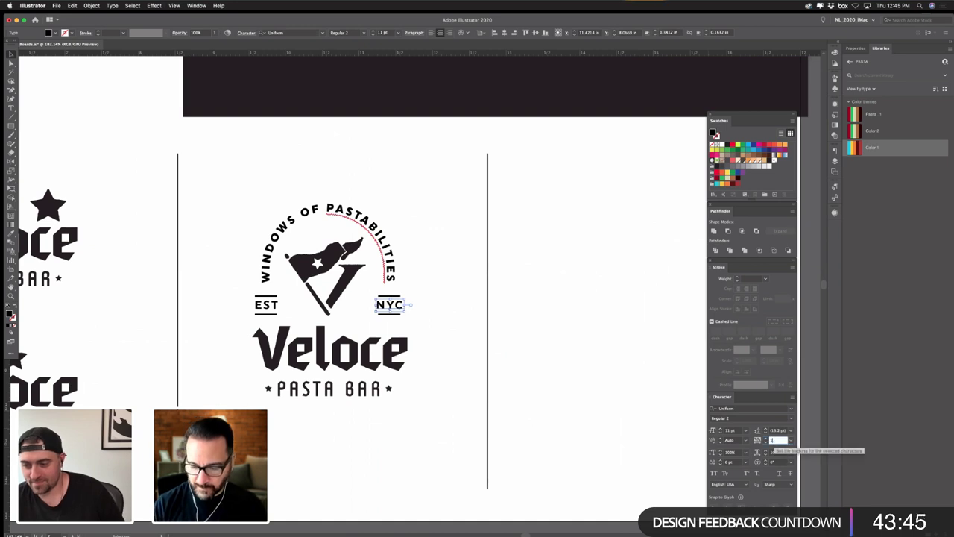
{"action": "type", "text": "100"}
{"action": "key", "text": "Return"}
{"action": "left_click", "coordinate": [457, 342]}
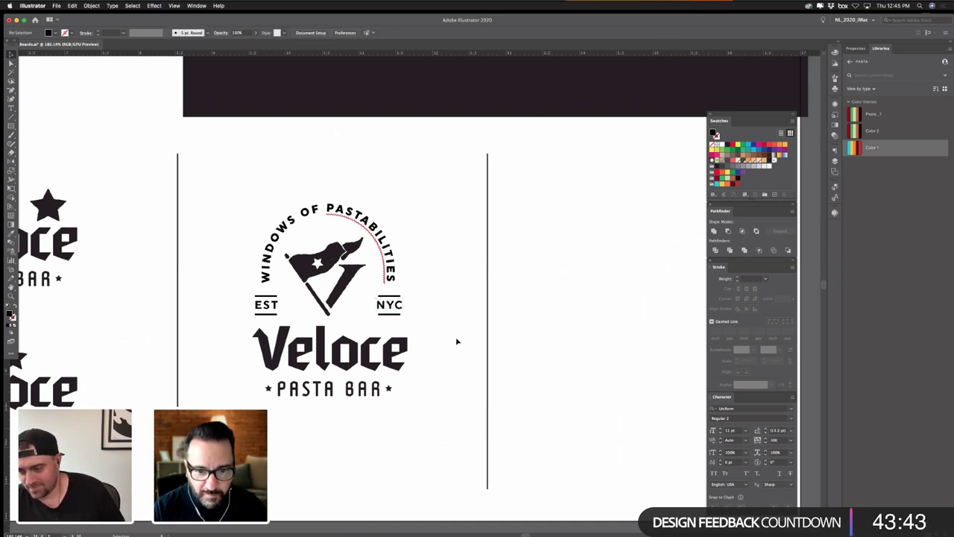
{"action": "left_click", "coordinate": [266, 305]}
{"action": "left_click", "coordinate": [775, 440]}
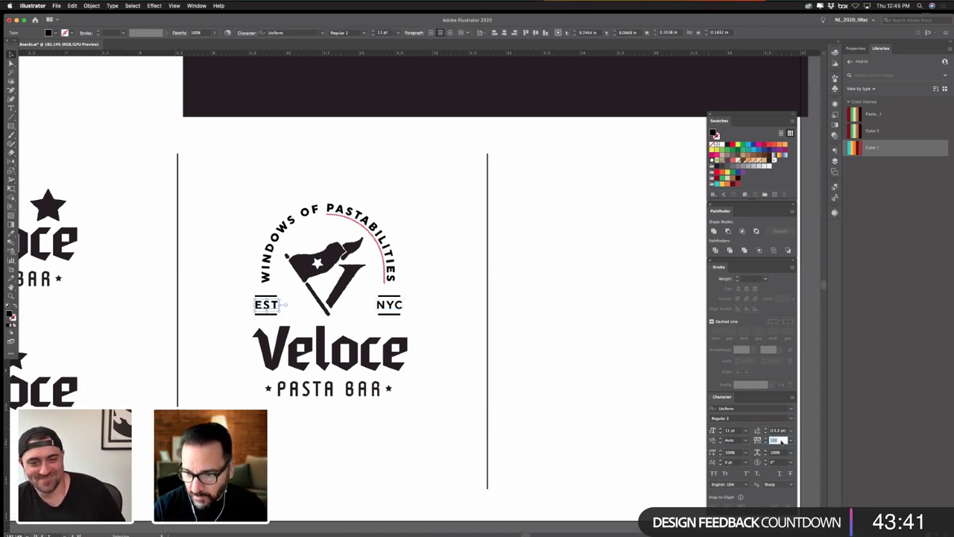
{"action": "type", "text": "100"}
{"action": "key", "text": "Return"}
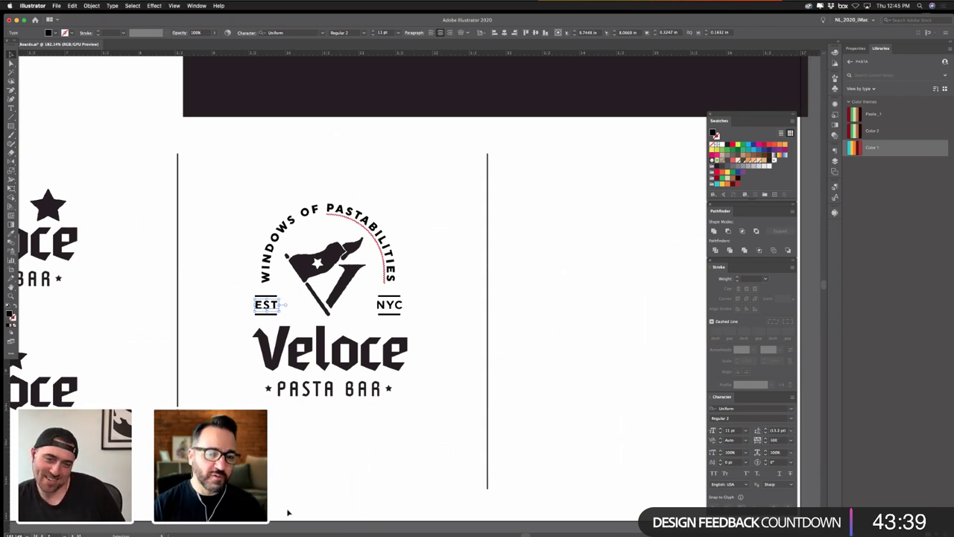
{"action": "left_click", "coordinate": [343, 463]}
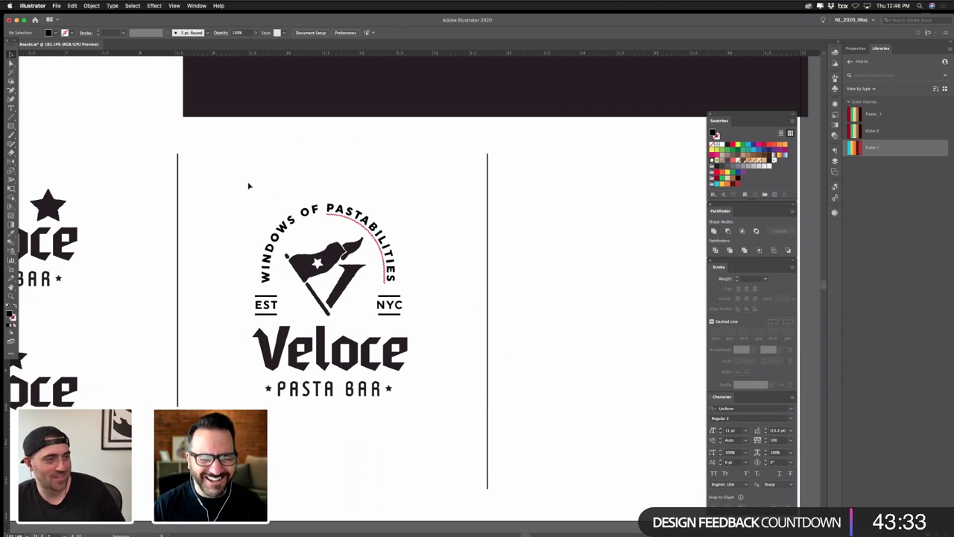
{"action": "left_click_drag", "start_coordinate": [247, 182], "coordinate": [402, 418]}
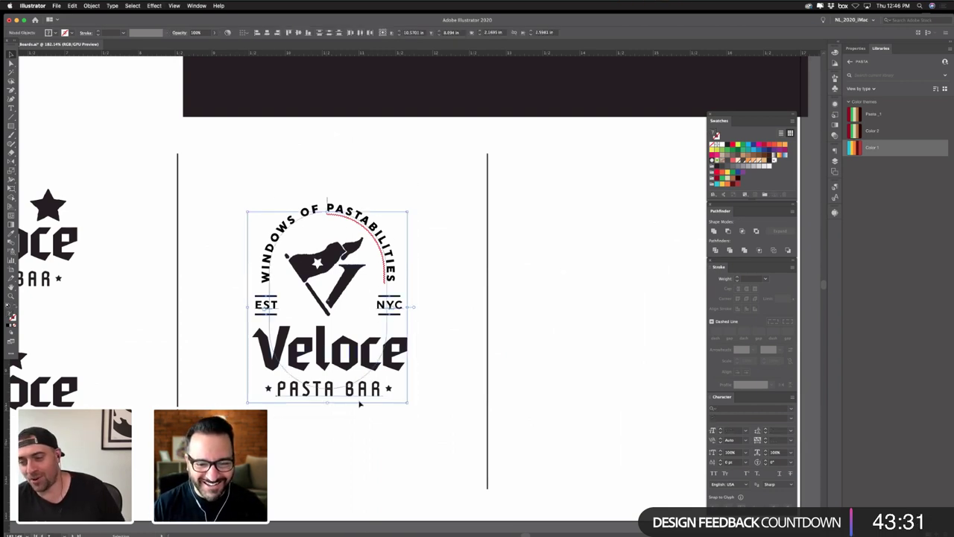
{"action": "left_click_drag", "start_coordinate": [327, 404], "coordinate": [328, 326]}
{"action": "key", "text": "super+z"}
{"action": "left_click", "coordinate": [450, 305]}
{"action": "left_click_drag", "start_coordinate": [231, 177], "coordinate": [418, 409]}
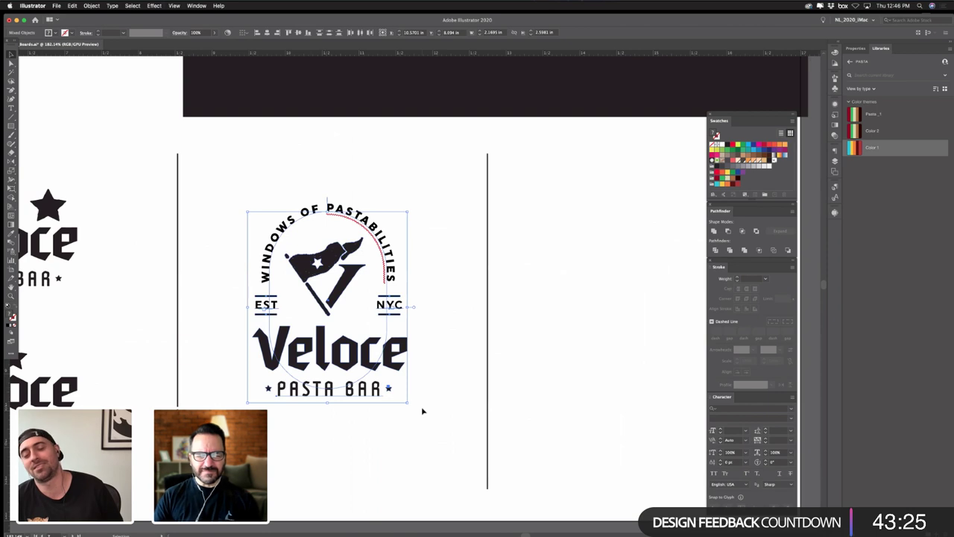
{"action": "left_click", "coordinate": [406, 176]}
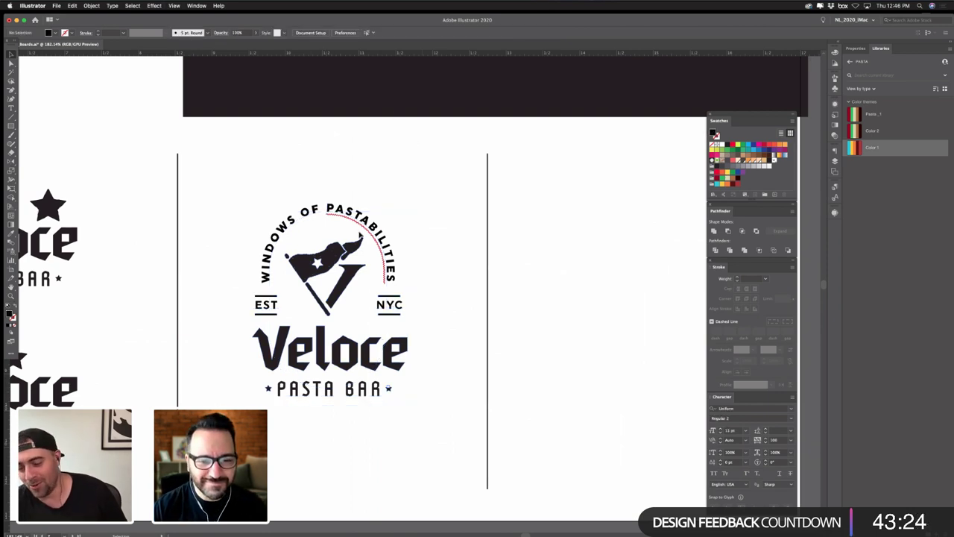
- Nudge the flag emblem slightly up, and move the Veloce wordmark and Pasta Bar line up to match
{"action": "left_click", "coordinate": [335, 253]}
{"action": "left_click_drag", "start_coordinate": [337, 254], "coordinate": [336, 251]}
{"action": "left_click", "coordinate": [425, 228]}
{"action": "left_click_drag", "start_coordinate": [408, 410], "coordinate": [405, 410]}
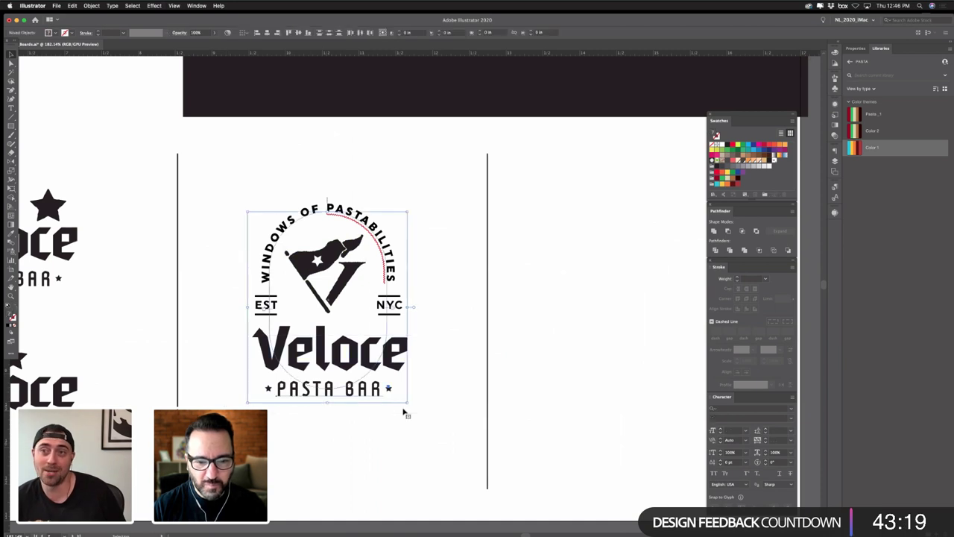
{"action": "left_click", "coordinate": [365, 377], "text": "shift"}
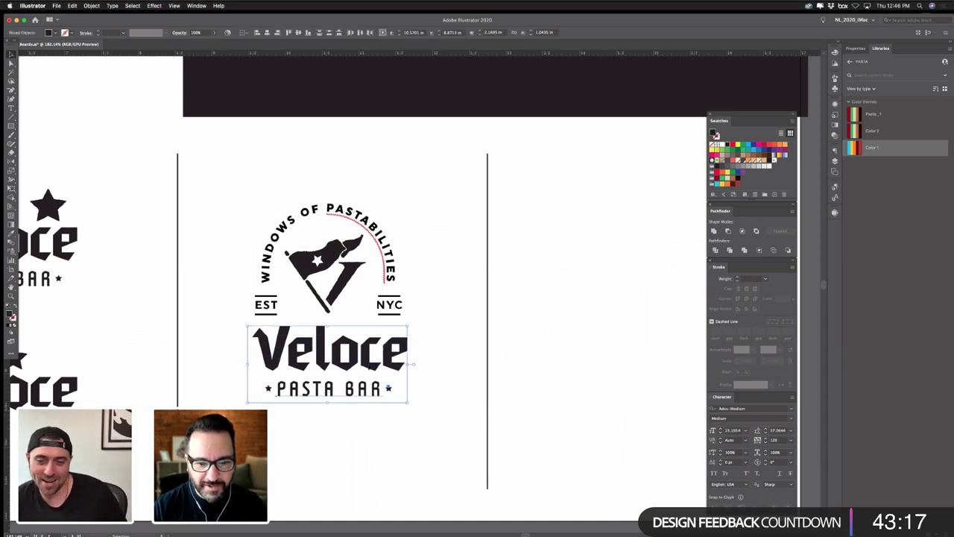
{"action": "left_click_drag", "start_coordinate": [367, 377], "coordinate": [367, 374]}
{"action": "left_click", "coordinate": [447, 344]}
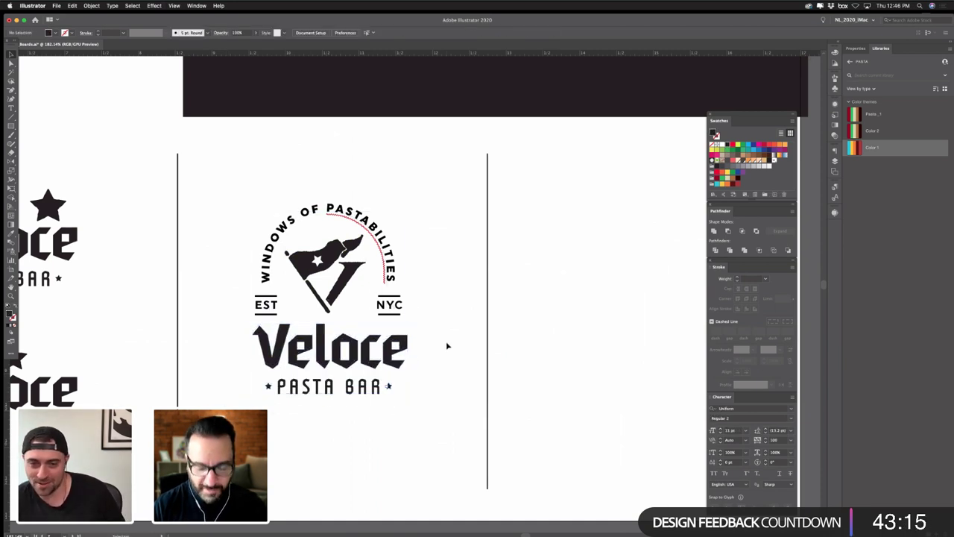
- Apply the Pasta Bar line's type style to the EST text with the Eyedropper and scale it down to about 14.85 pt
{"action": "scroll", "coordinate": [447, 344], "scroll_direction": "down", "scroll_amount": 8}
{"action": "scroll", "coordinate": [447, 345], "scroll_direction": "down", "scroll_amount": 1}
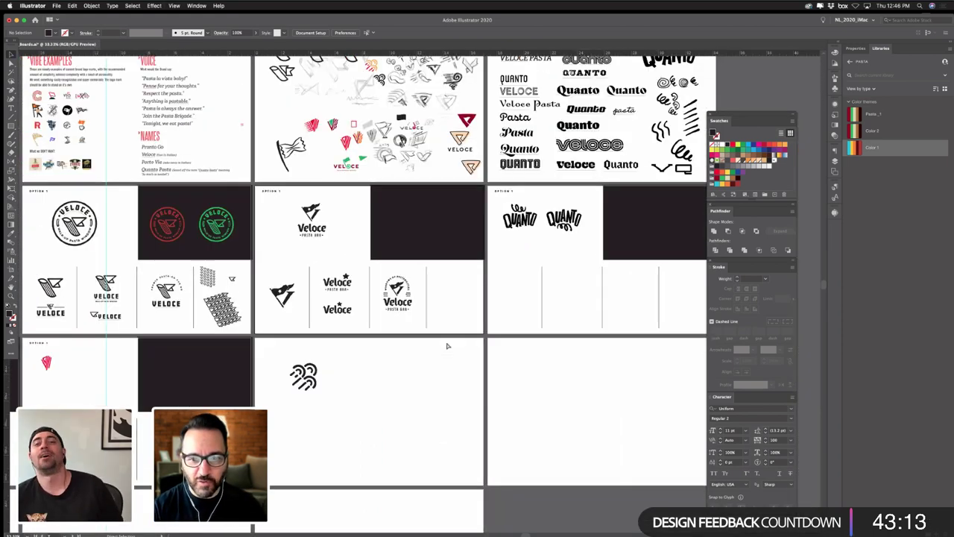
{"action": "scroll", "coordinate": [448, 345], "scroll_direction": "up", "scroll_amount": 10}
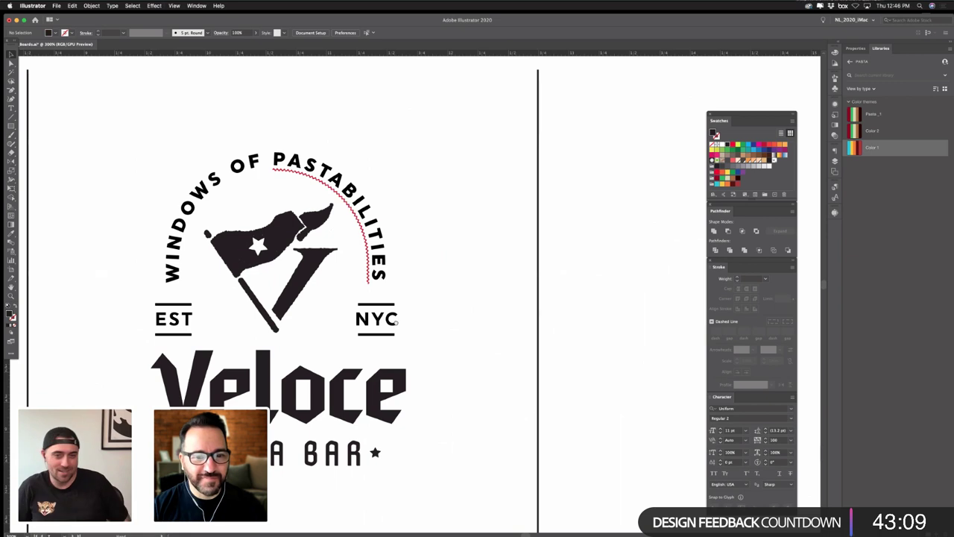
{"action": "scroll", "coordinate": [362, 319], "scroll_direction": "left", "scroll_amount": 3}
{"action": "left_click", "coordinate": [220, 314]}
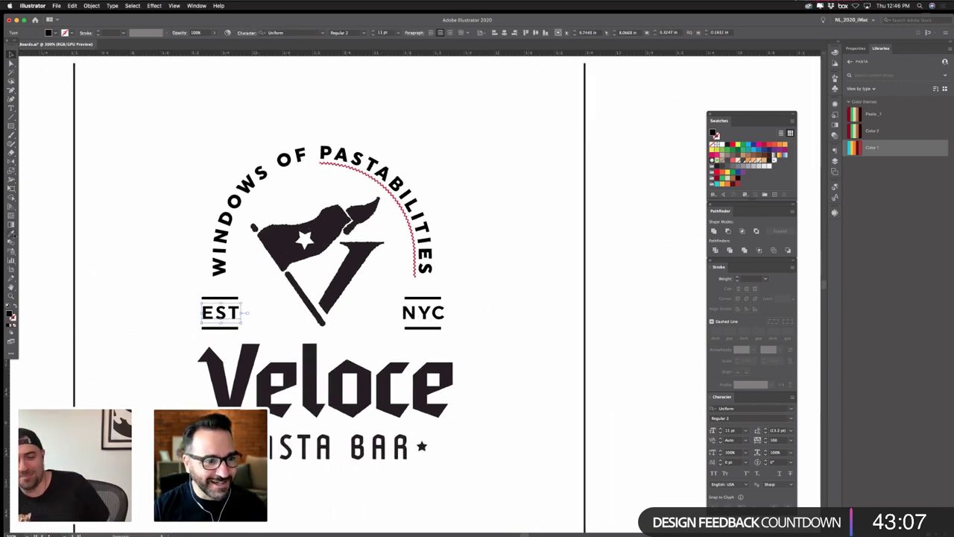
{"action": "left_click_drag", "start_coordinate": [219, 314], "coordinate": [245, 307]}
{"action": "left_click", "coordinate": [212, 391]}
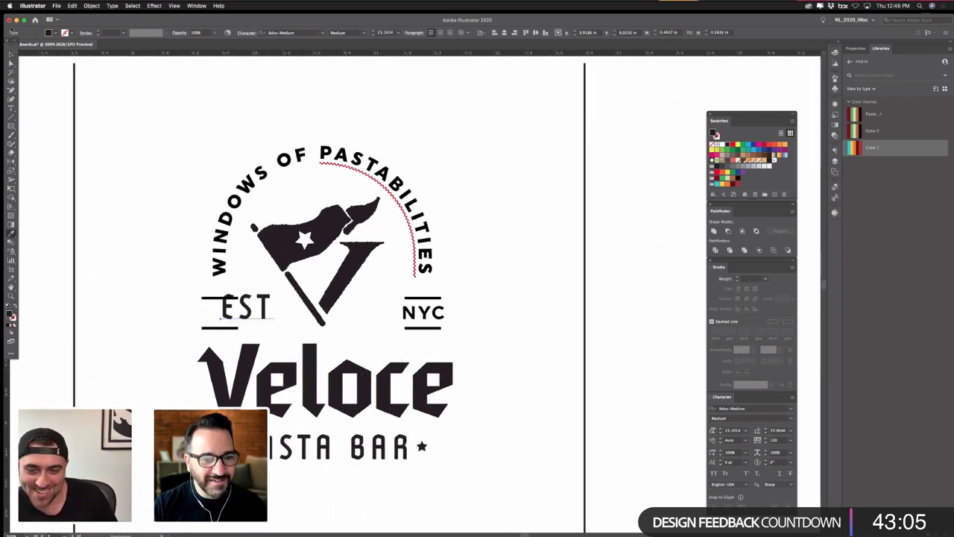
{"action": "left_click", "coordinate": [11, 54]}
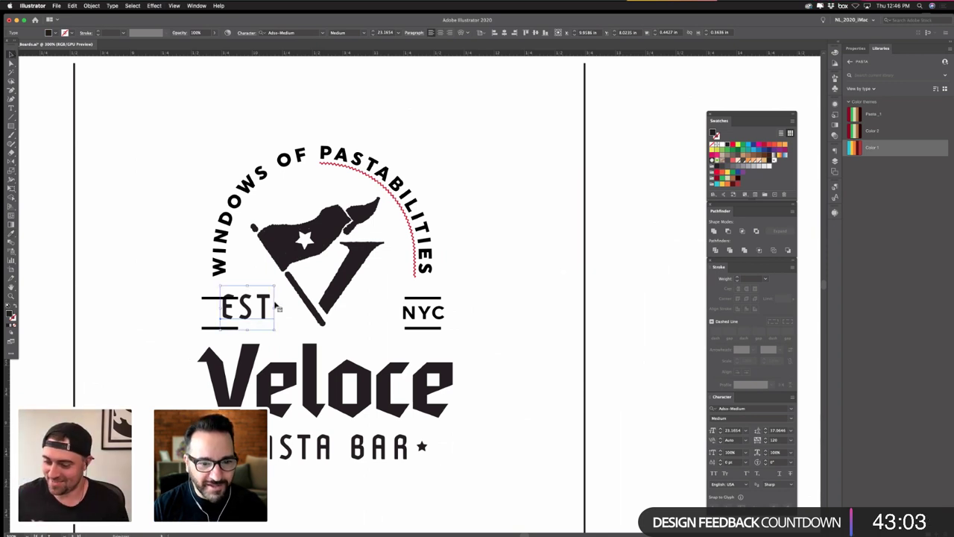
{"action": "left_click_drag", "start_coordinate": [275, 288], "coordinate": [255, 315]}
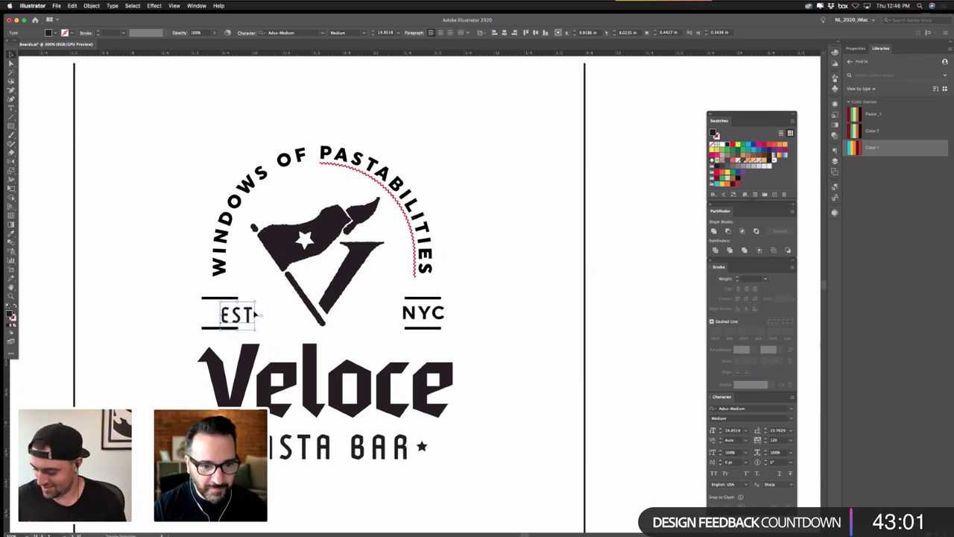
- Set the tracking of the restyled EST text to 90
{"action": "left_click", "coordinate": [775, 440]}
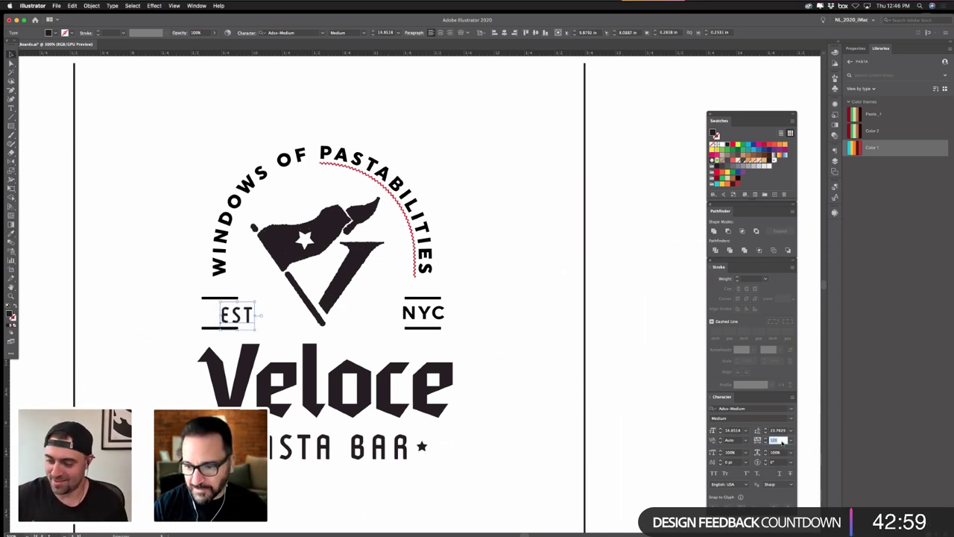
{"action": "type", "text": "1"}
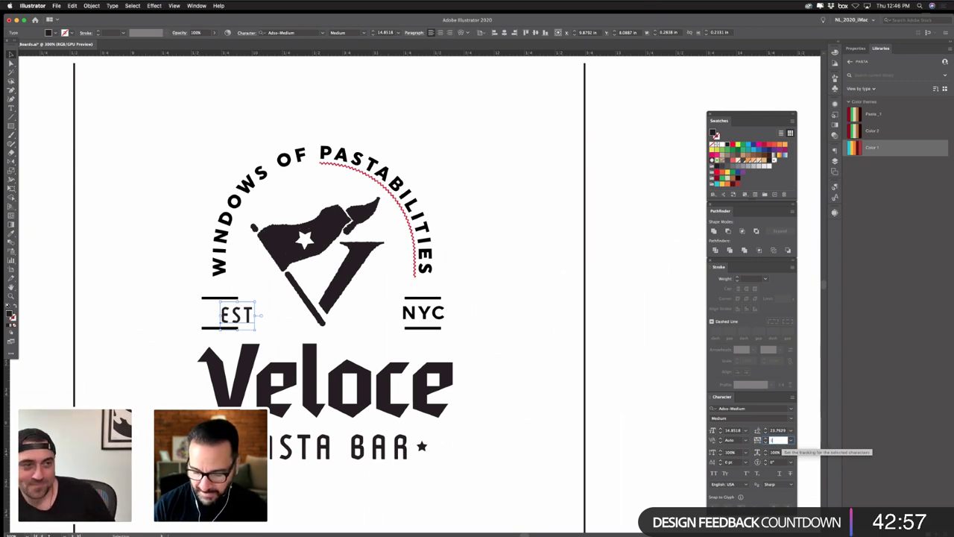
{"action": "key", "text": "Return"}
{"action": "left_click", "coordinate": [168, 350]}
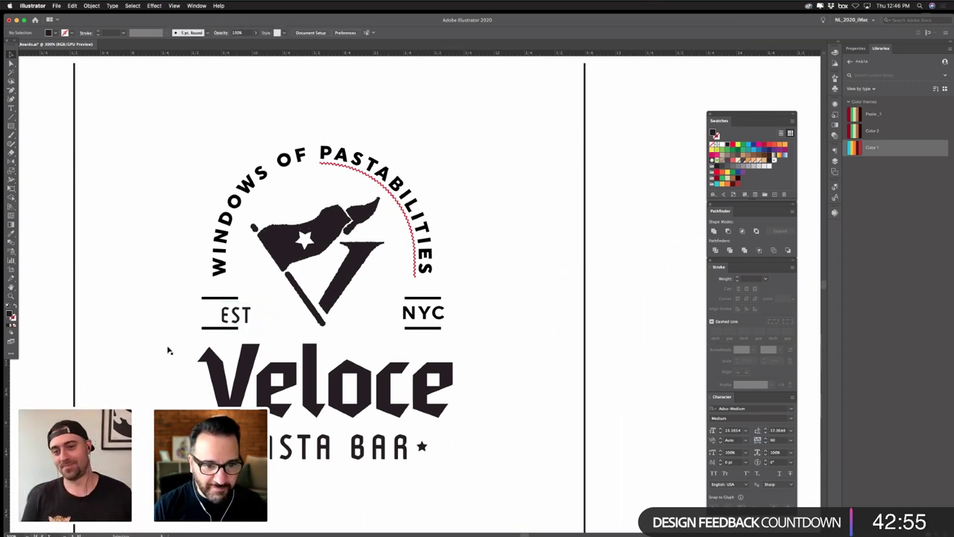
- Centre EST between its bars, replace the old NYC text with a copy of it, and change the copy to "NYC"
{"action": "left_click_drag", "start_coordinate": [243, 315], "coordinate": [426, 316]}
{"action": "left_click", "coordinate": [443, 313]}
{"action": "key", "text": "Delete"}
{"action": "double_click", "coordinate": [425, 313]}
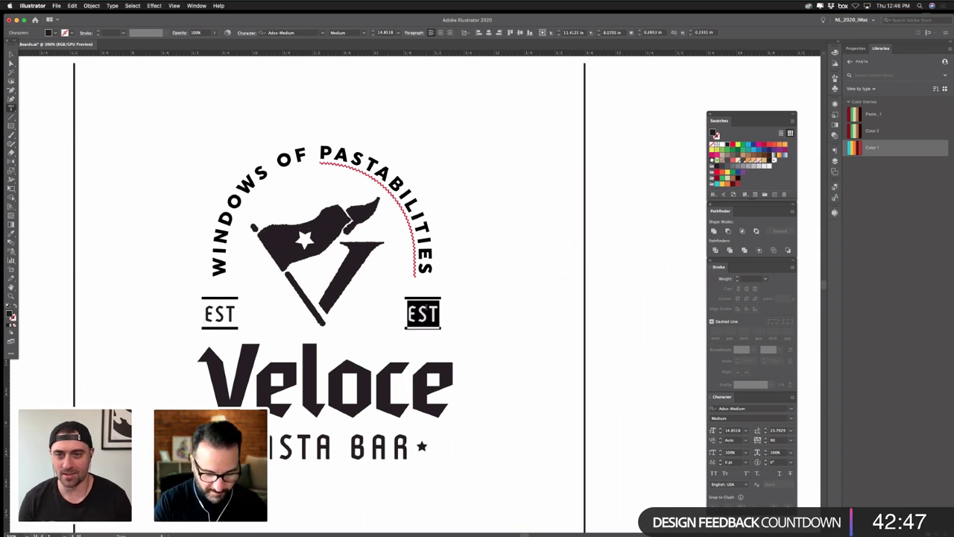
{"action": "type", "text": "NYC"}
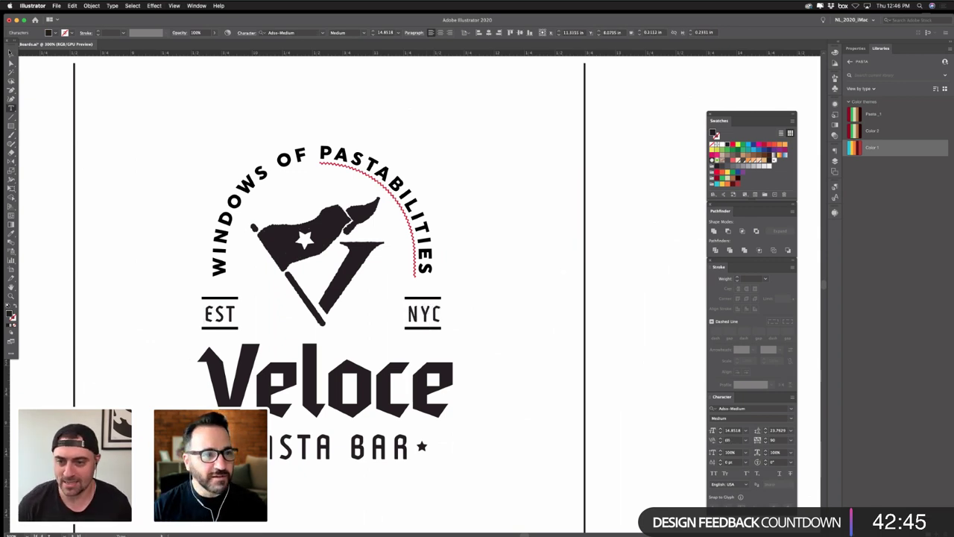
- Copy the flag and its pole, without the V, from the large flag emblem into the empty last column below Option 1
{"action": "left_click", "coordinate": [11, 54]}
{"action": "left_click", "coordinate": [30, 75]}
{"action": "mouse_move", "coordinate": [544, 381]}
{"action": "left_mouse_down"}
{"action": "mouse_move", "coordinate": [526, 389]}
{"action": "mouse_move", "coordinate": [549, 373]}
{"action": "left_mouse_up"}
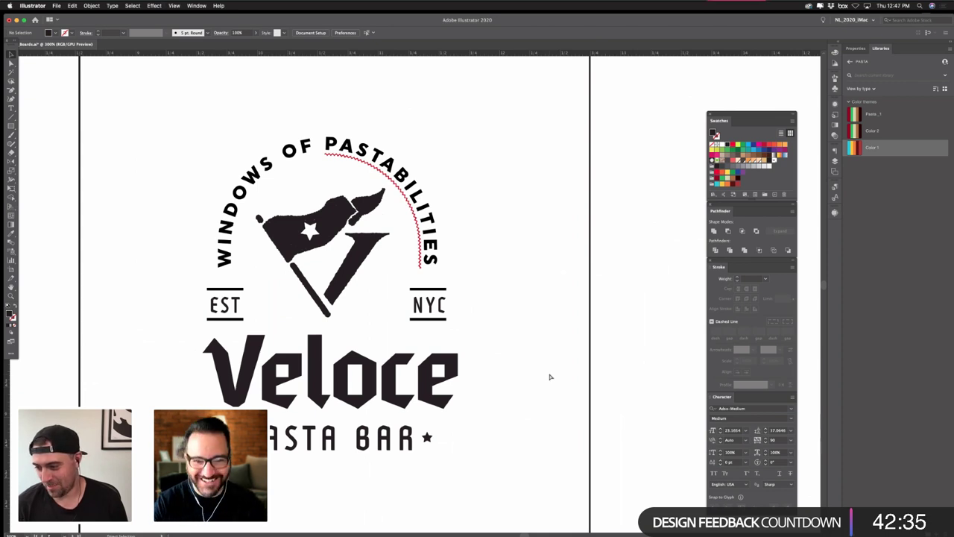
{"action": "key", "text": "super+1"}
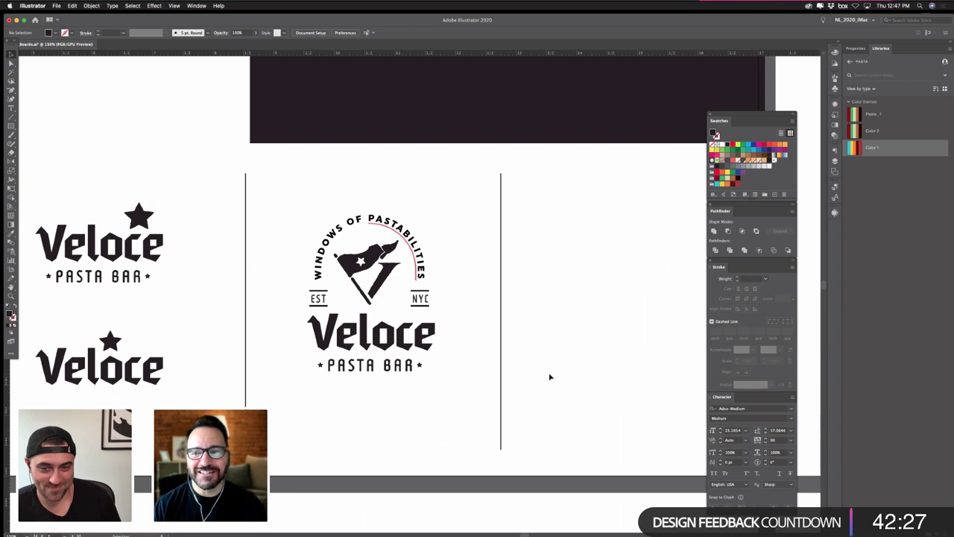
{"action": "key", "text": "super+minus"}
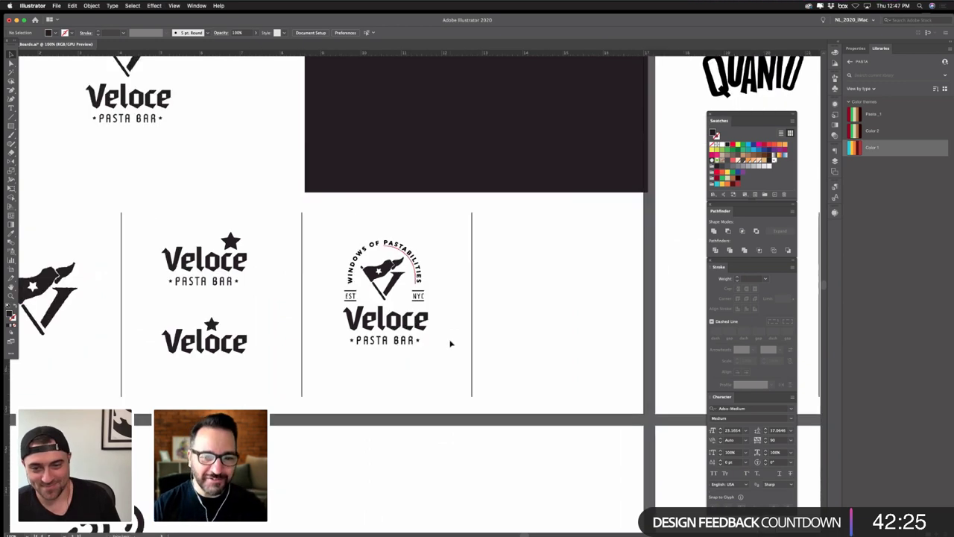
{"action": "left_click_drag", "start_coordinate": [397, 385], "coordinate": [421, 391]}
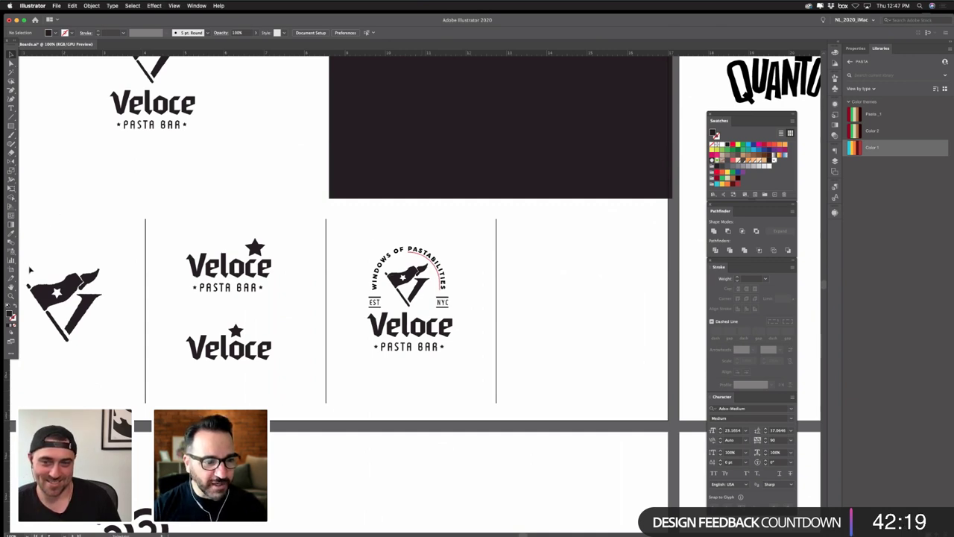
{"action": "left_click", "coordinate": [88, 287]}
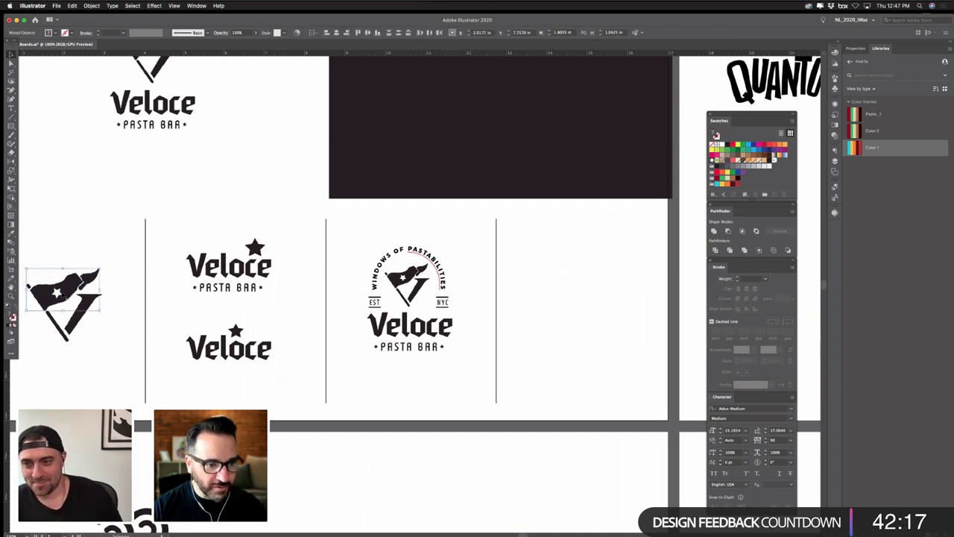
{"action": "left_click", "coordinate": [54, 313], "text": "shift"}
{"action": "left_click_drag", "start_coordinate": [54, 312], "coordinate": [569, 310]}
{"action": "left_click", "coordinate": [596, 401]}
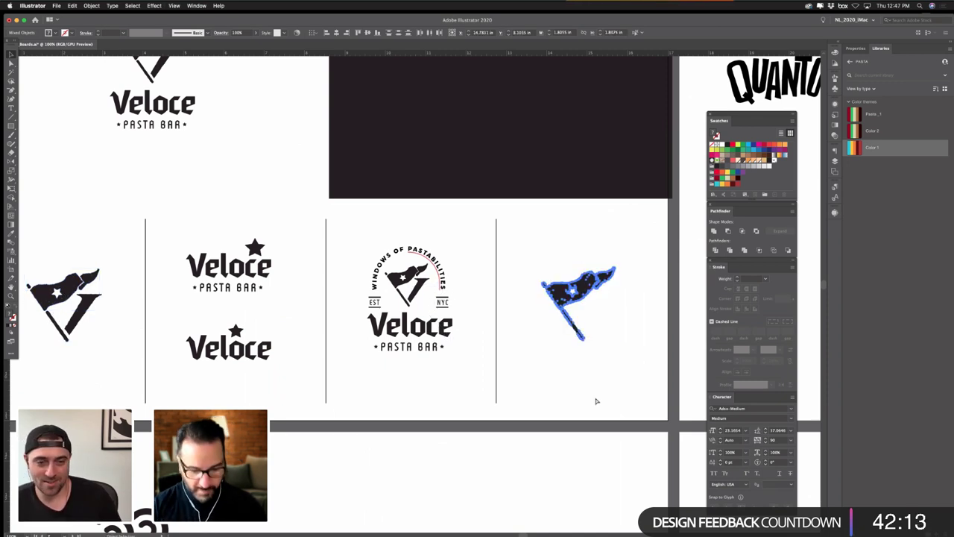
- Group the copied flag parts and scale them down to about 0.99 in wide
{"action": "scroll", "coordinate": [494, 401], "scroll_direction": "right", "scroll_amount": 4}
{"action": "left_click_drag", "start_coordinate": [435, 264], "coordinate": [538, 386]}
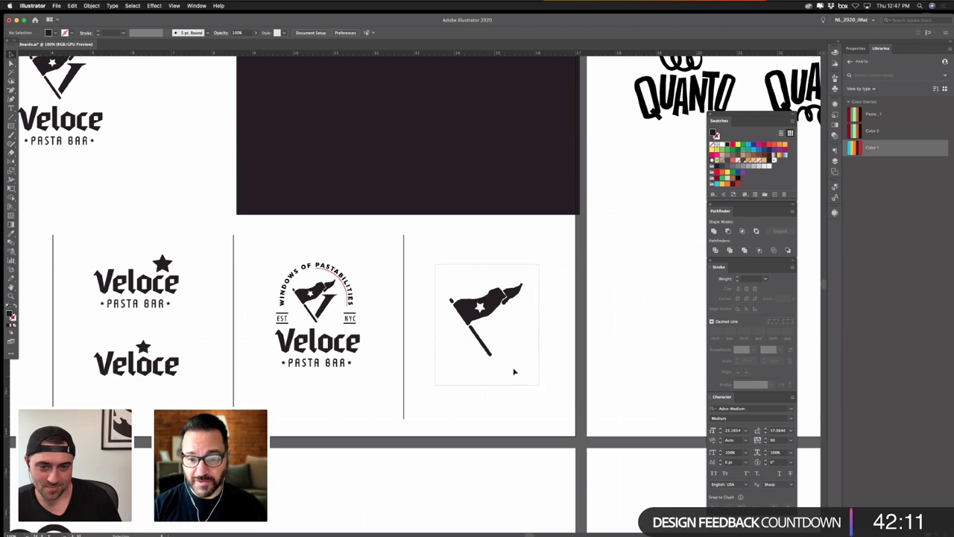
{"action": "left_click_drag", "start_coordinate": [486, 357], "coordinate": [489, 326]}
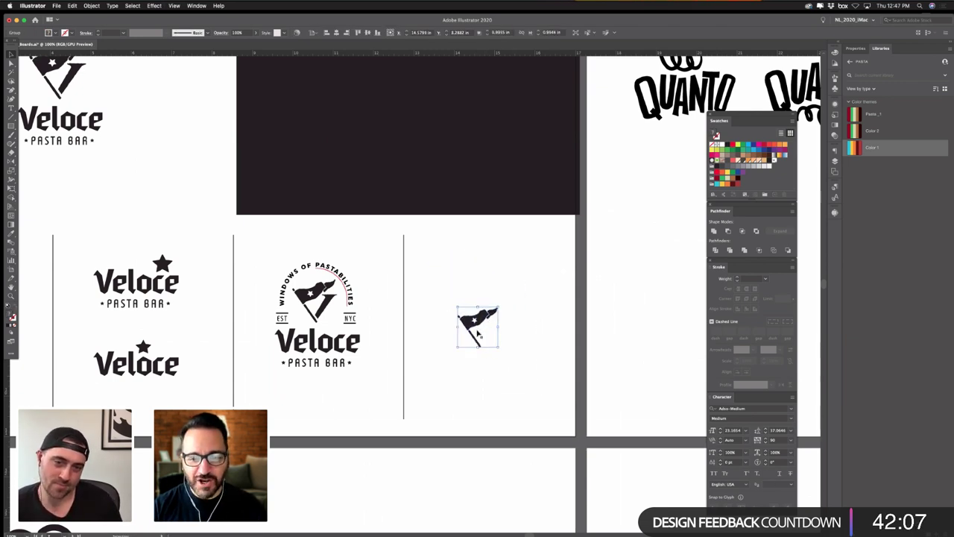
- Make a new pattern from the small flag and set its tile type to Brick by Column
{"action": "left_click", "coordinate": [91, 6]}
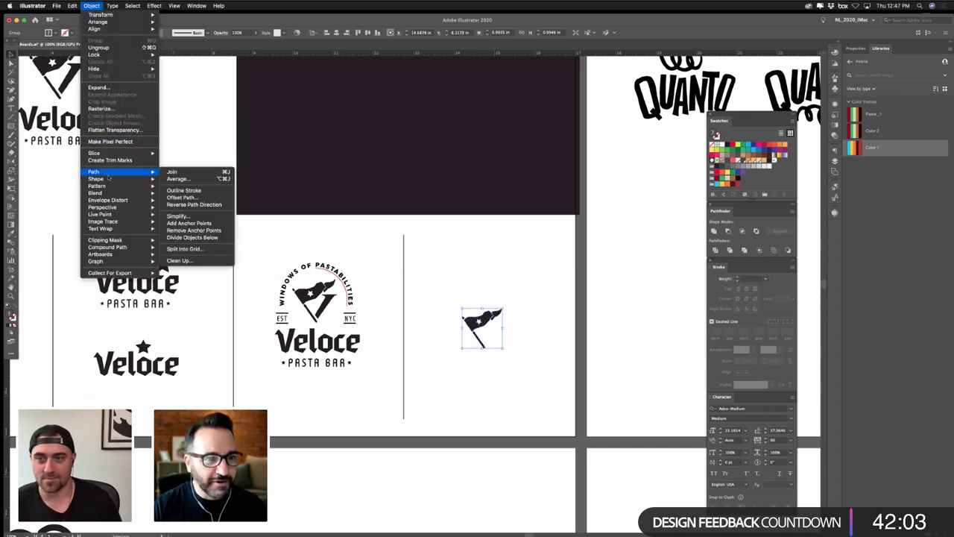
{"action": "mouse_move", "coordinate": [145, 186]}
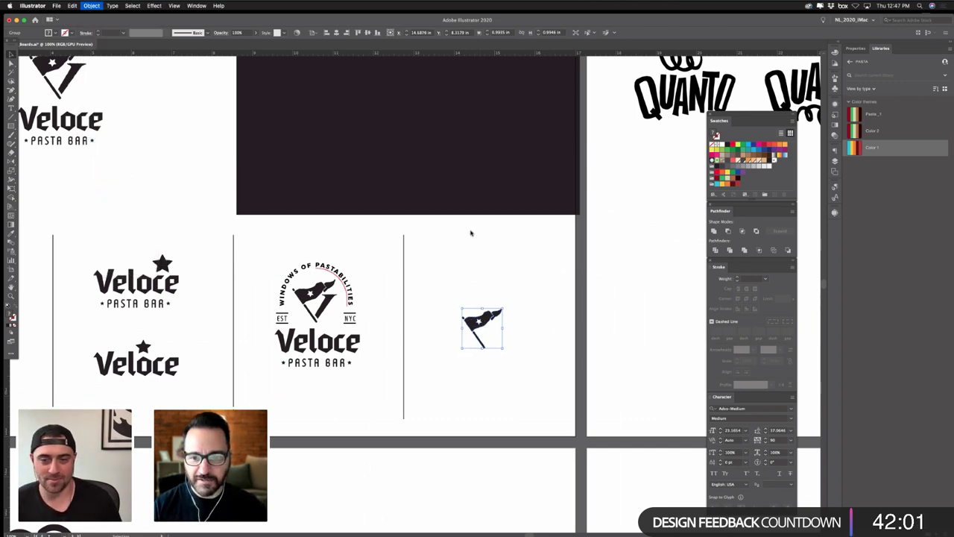
{"action": "left_click", "coordinate": [553, 295]}
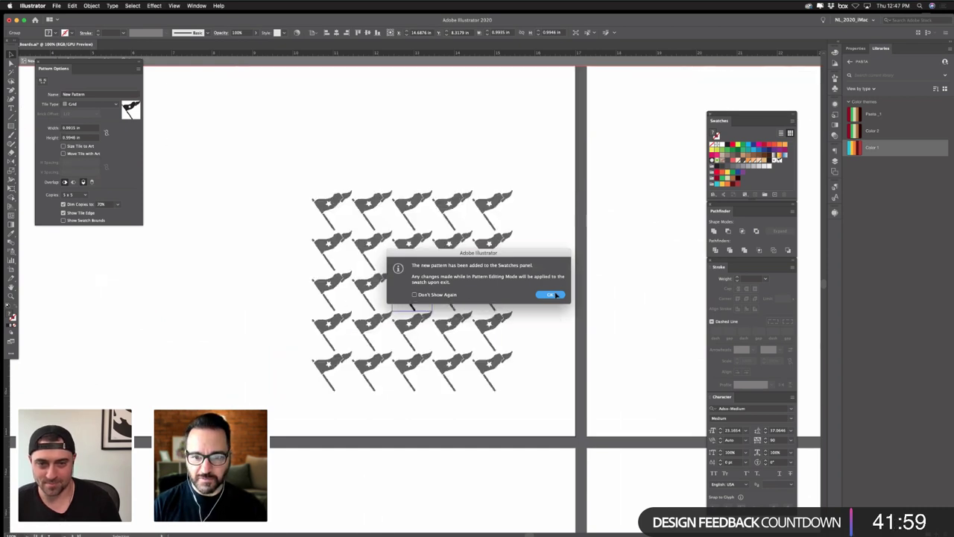
{"action": "left_click", "coordinate": [82, 103]}
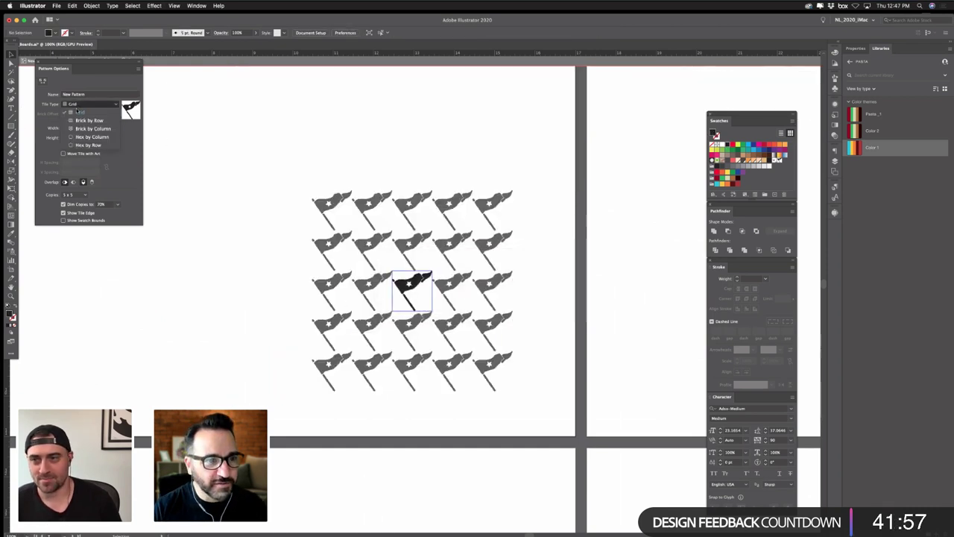
{"action": "left_click", "coordinate": [84, 113]}
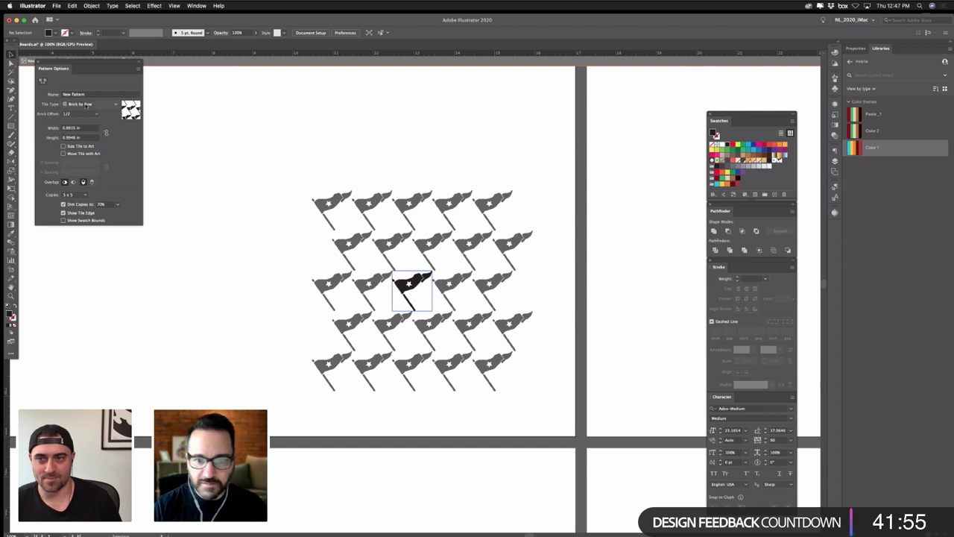
{"action": "left_click", "coordinate": [88, 104]}
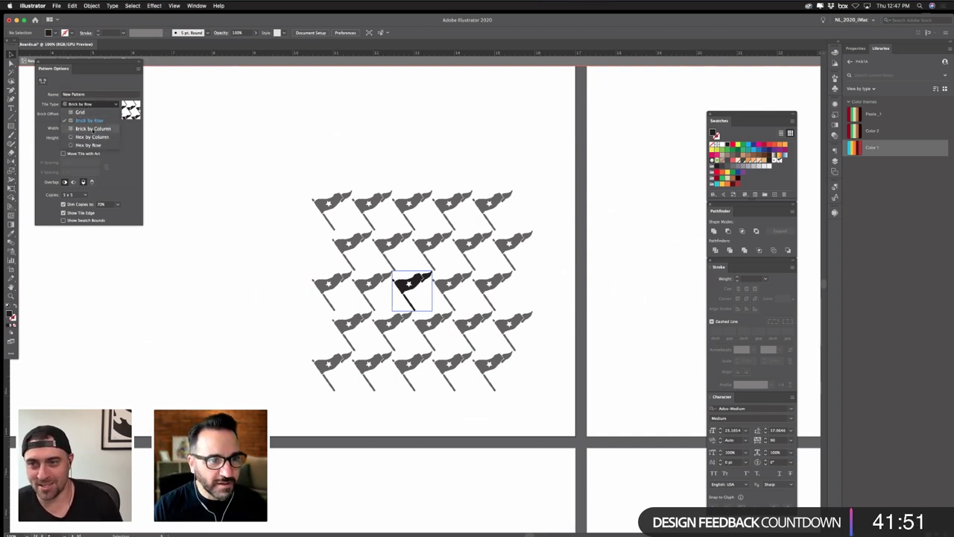
{"action": "left_click", "coordinate": [93, 113]}
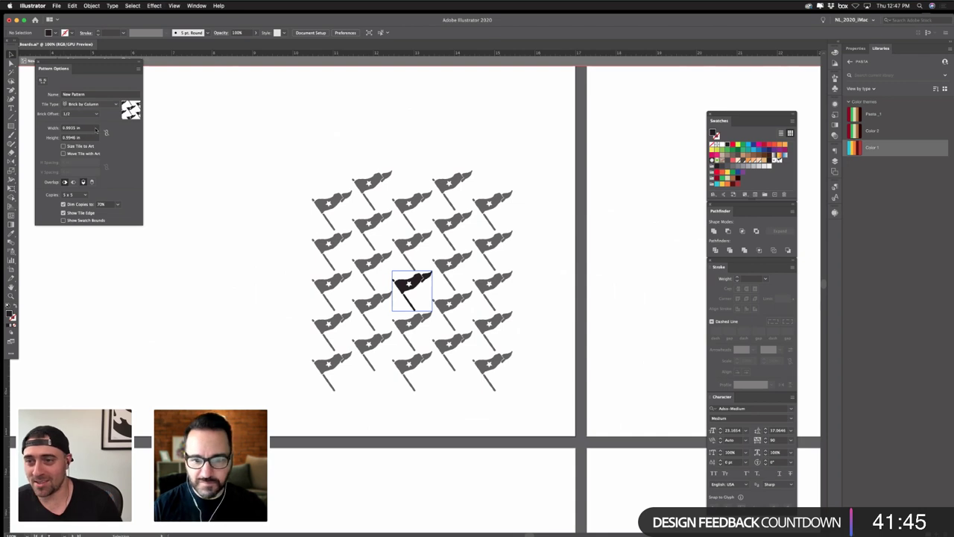
- Try a pattern tile width of 1.5 in
{"action": "left_click", "coordinate": [91, 126]}
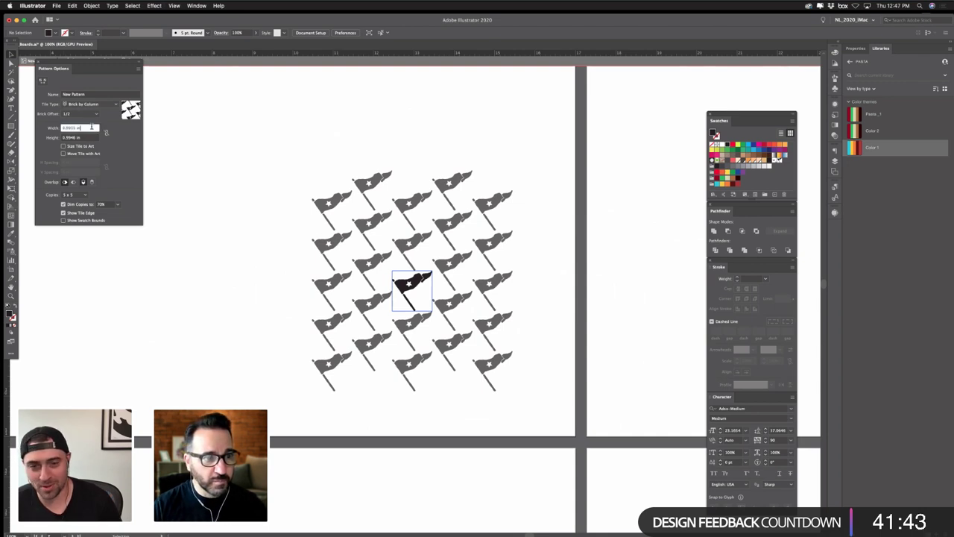
{"action": "type", "text": "1.5"}
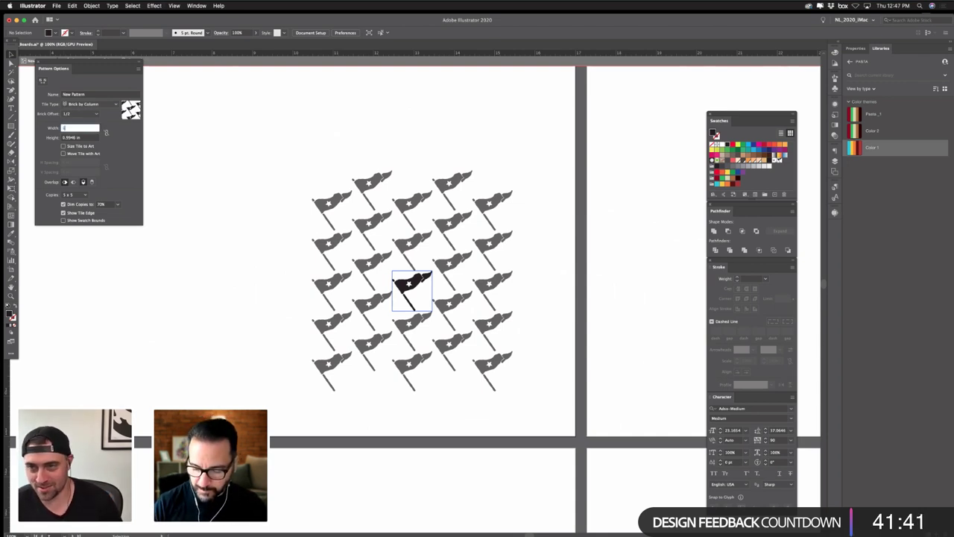
{"action": "key", "text": "Tab"}
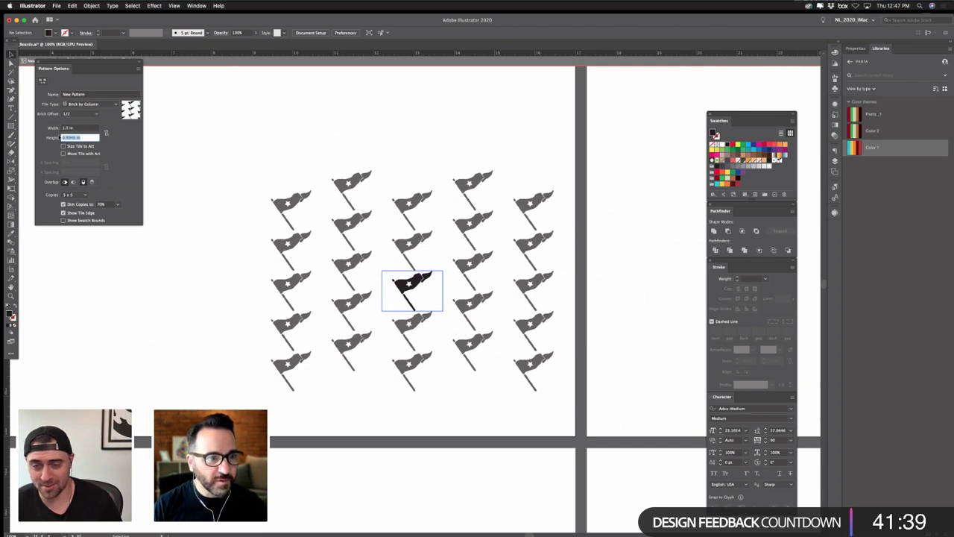
- Set the pattern tile to 1 in wide and 1 in high
{"action": "double_click", "coordinate": [83, 128]}
{"action": "type", "text": "1"}
{"action": "key", "text": "Tab"}
{"action": "type", "text": "1"}
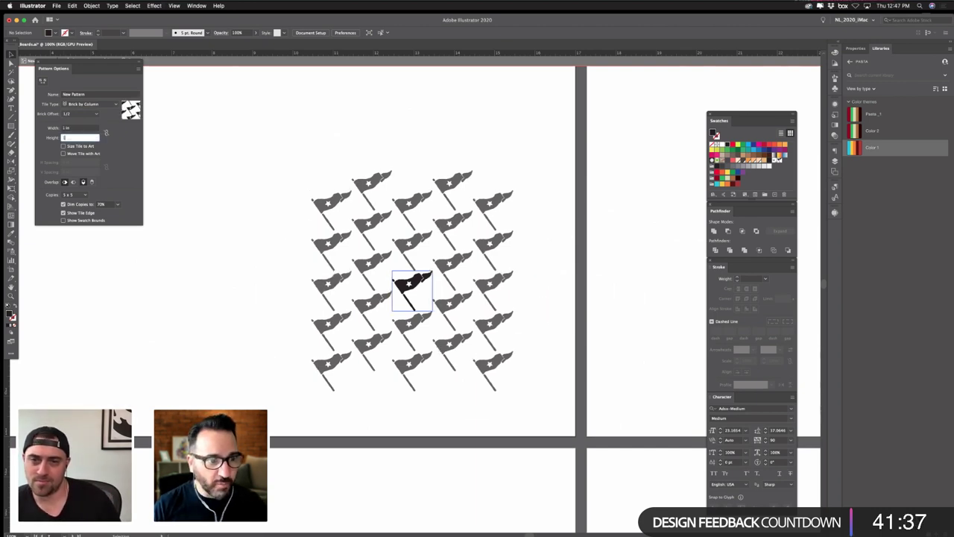
{"action": "type", "text": "1"}
{"action": "key", "text": "Tab"}
{"action": "key", "text": "Return"}
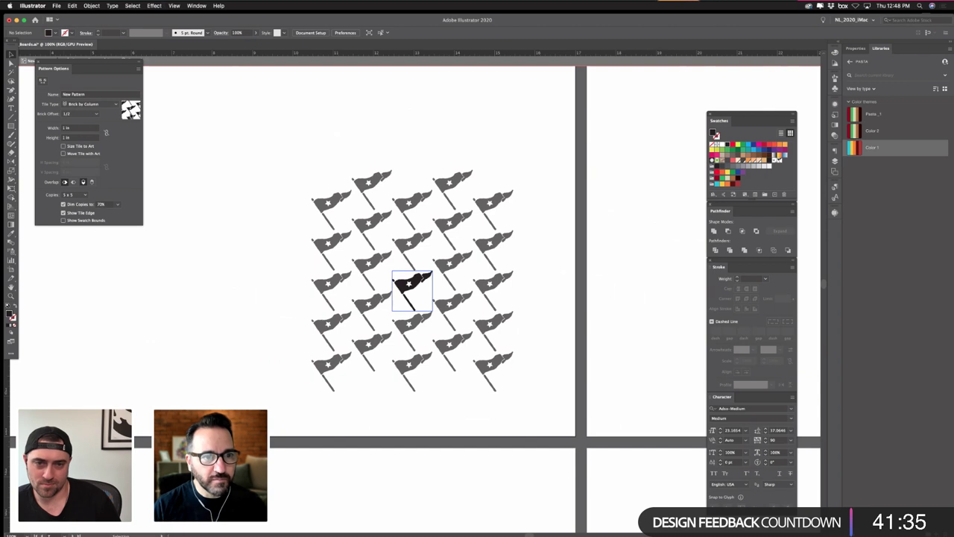
- Name the pattern "Flag_2" and exit pattern editing
{"action": "left_click", "coordinate": [108, 94]}
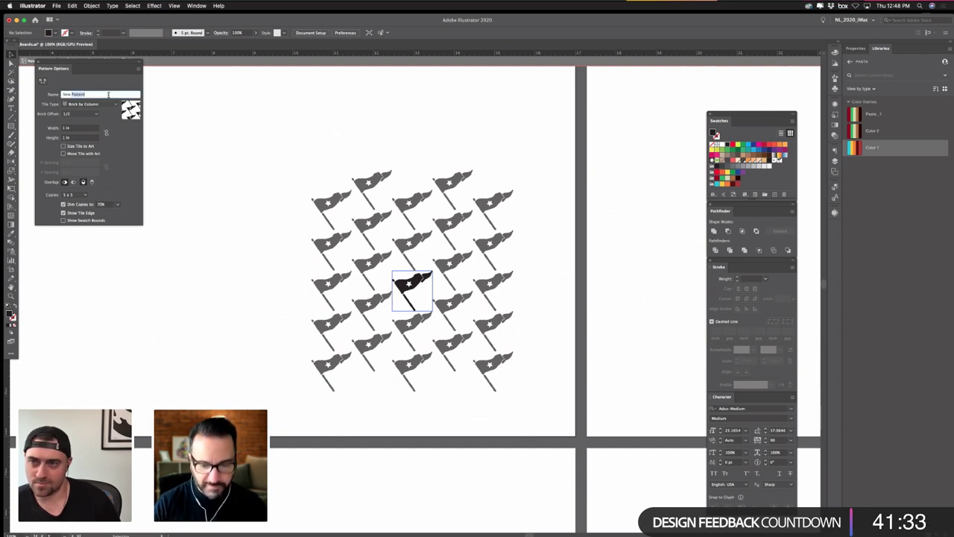
{"action": "triple_click", "coordinate": [94, 94]}
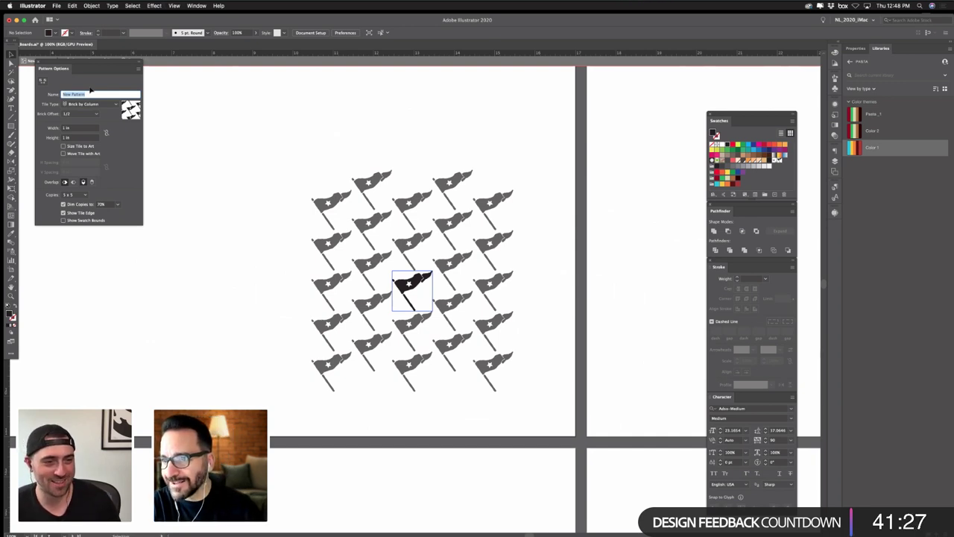
{"action": "type", "text": "Flag_1"}
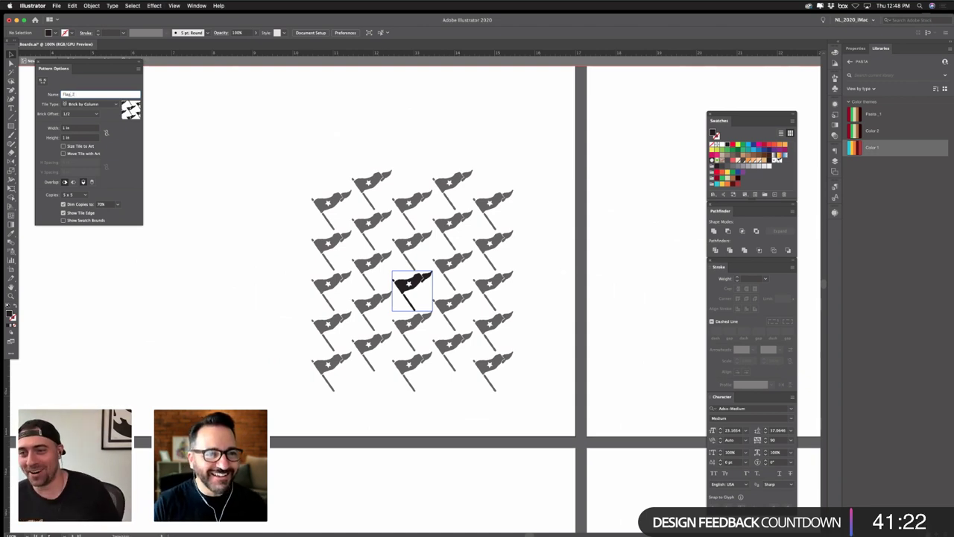
{"action": "key", "text": "Return"}
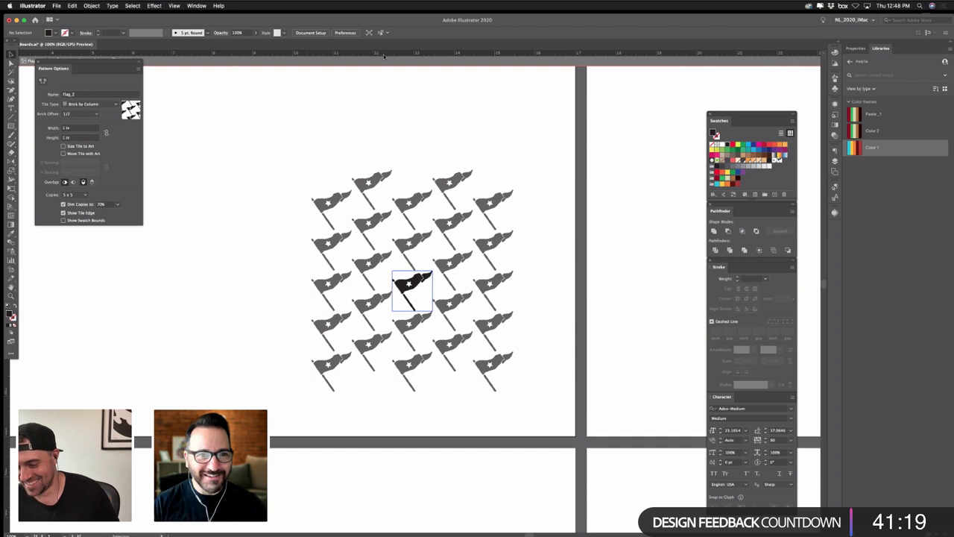
{"action": "double_click", "coordinate": [306, 131]}
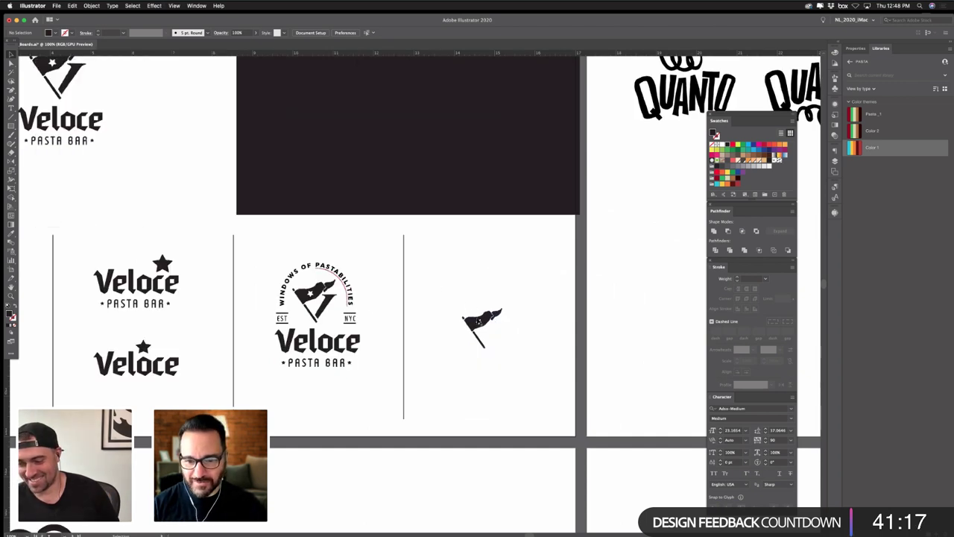
- Move the small flag out of the last column, draw a rectangle about 3.52 by 3.84 in there, and fill it with the flag pattern
{"action": "left_click_drag", "start_coordinate": [498, 322], "coordinate": [132, 213]}
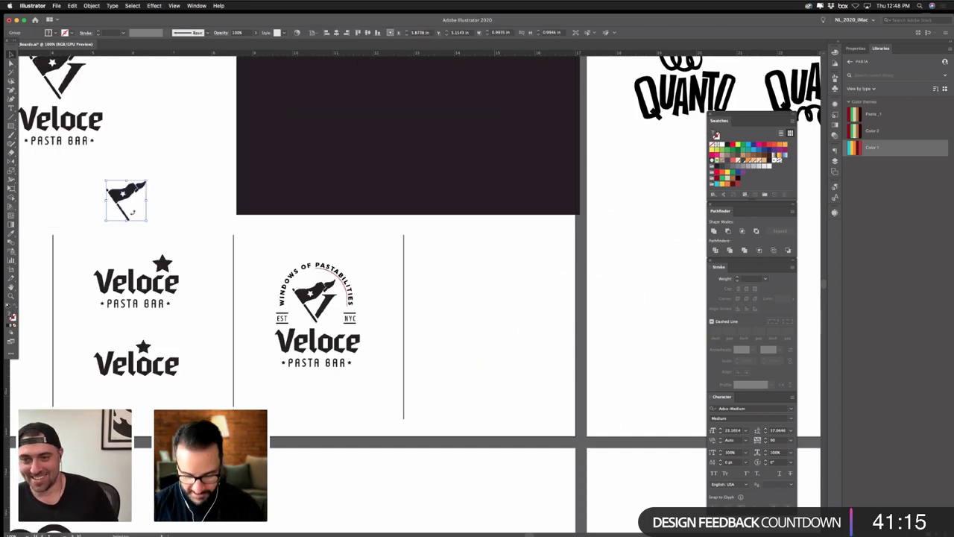
{"action": "left_click", "coordinate": [12, 126]}
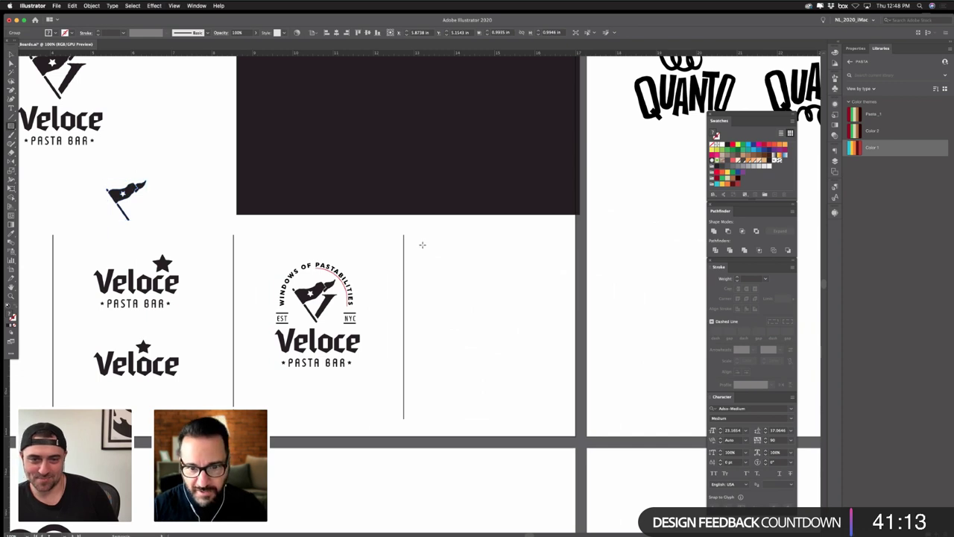
{"action": "left_click_drag", "start_coordinate": [418, 246], "coordinate": [559, 400]}
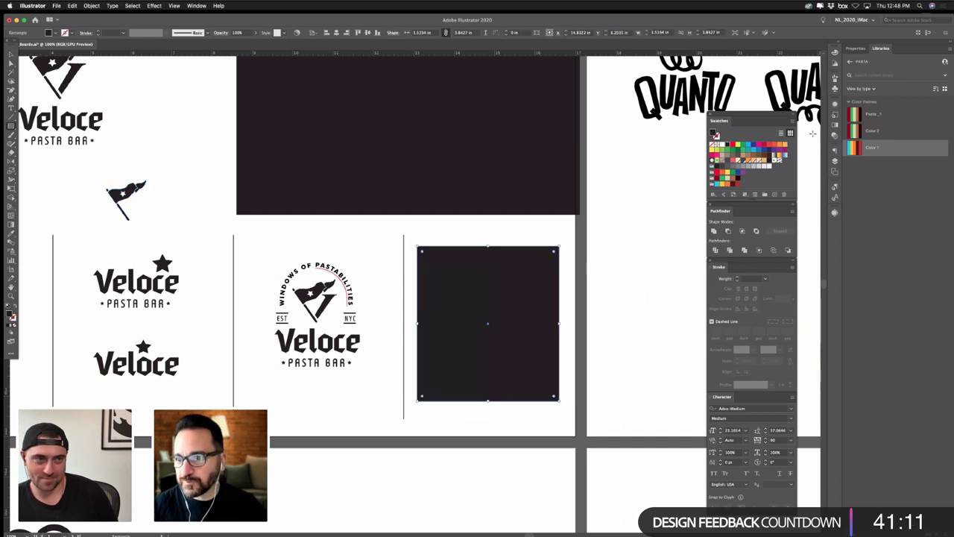
{"action": "left_click", "coordinate": [776, 158]}
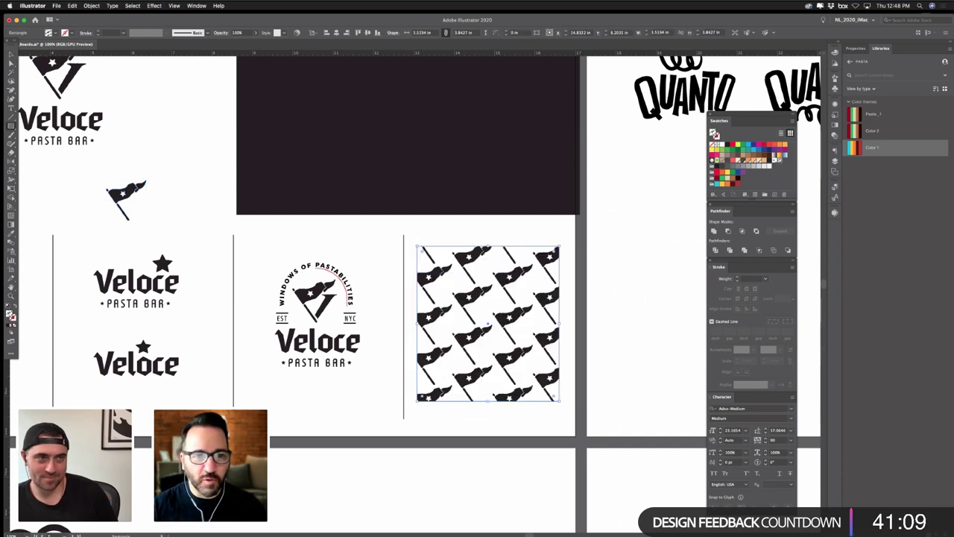
{"action": "left_click", "coordinate": [11, 55]}
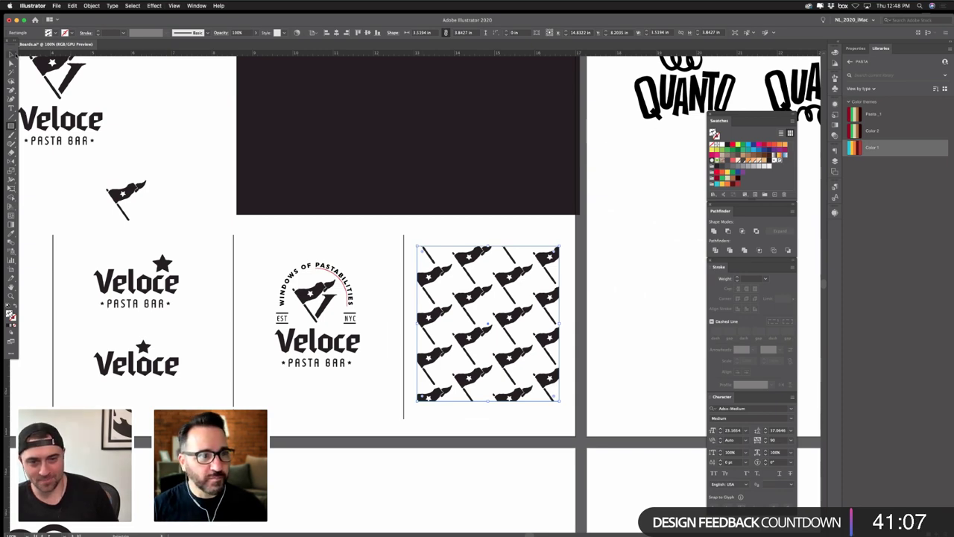
{"action": "left_click", "coordinate": [175, 128]}
- Delete the leftover small flag below the main Option 1 logo and save the document
{"action": "key", "text": "super+minus"}
{"action": "key", "text": "super+minus"}
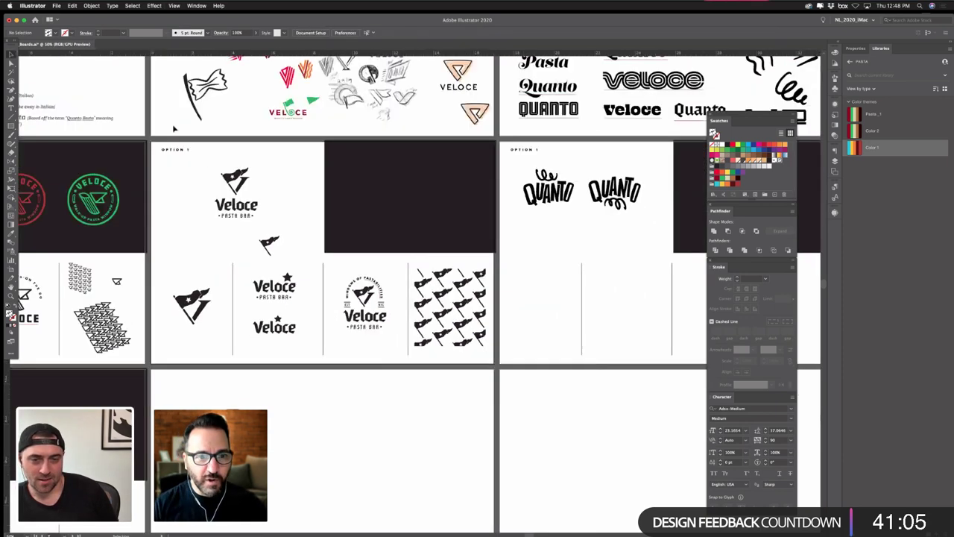
{"action": "left_click_drag", "start_coordinate": [256, 231], "coordinate": [289, 258]}
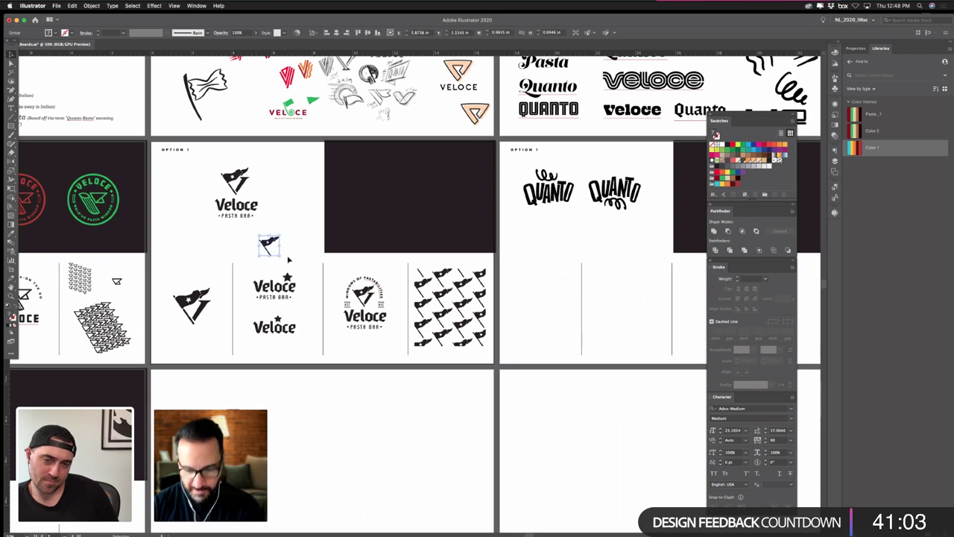
{"action": "key", "text": "Delete"}
{"action": "key", "text": "super+shift+a"}
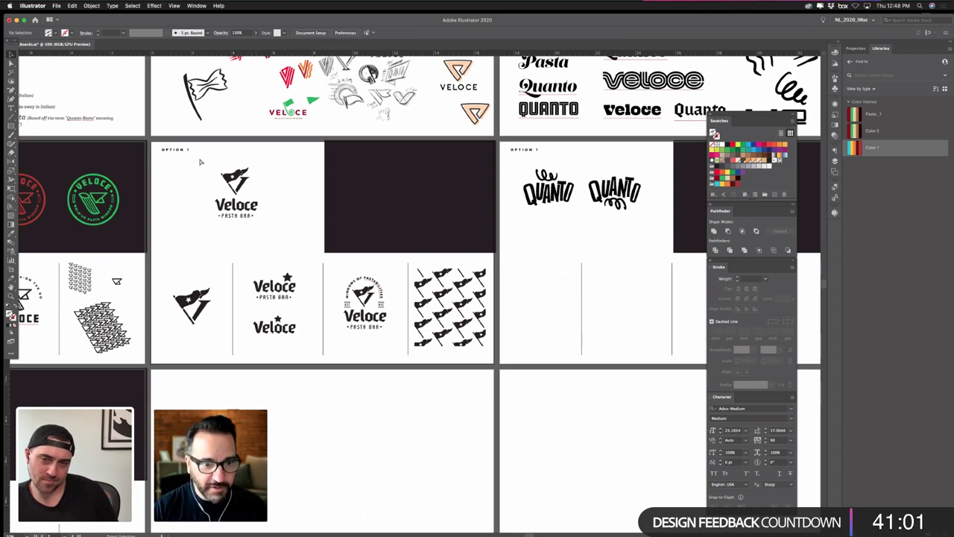
{"action": "key", "text": "super+s"}
- Copy the main Veloce Pasta Bar flag logo onto Option 1's dark panel
{"action": "left_click_drag", "start_coordinate": [199, 160], "coordinate": [265, 231]}
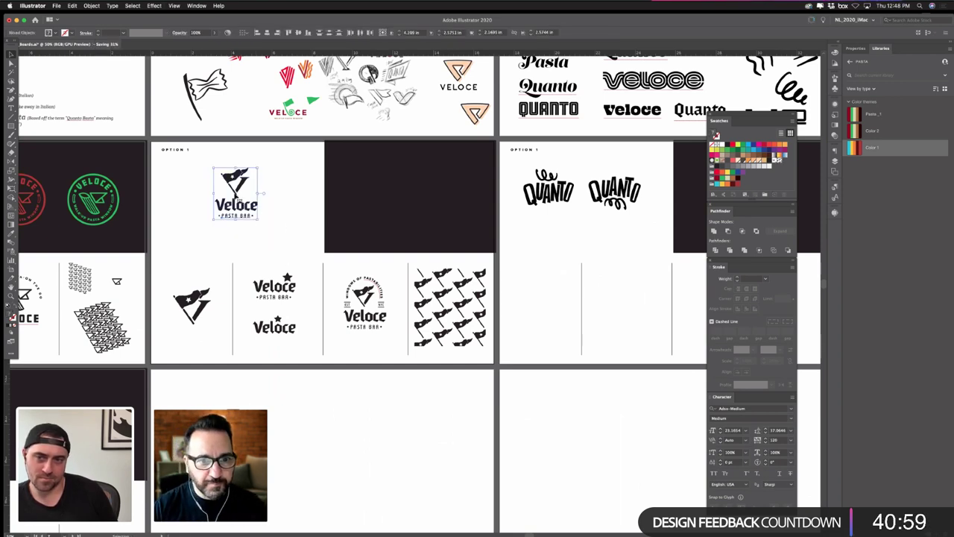
{"action": "left_click_drag", "start_coordinate": [235, 190], "coordinate": [410, 192]}
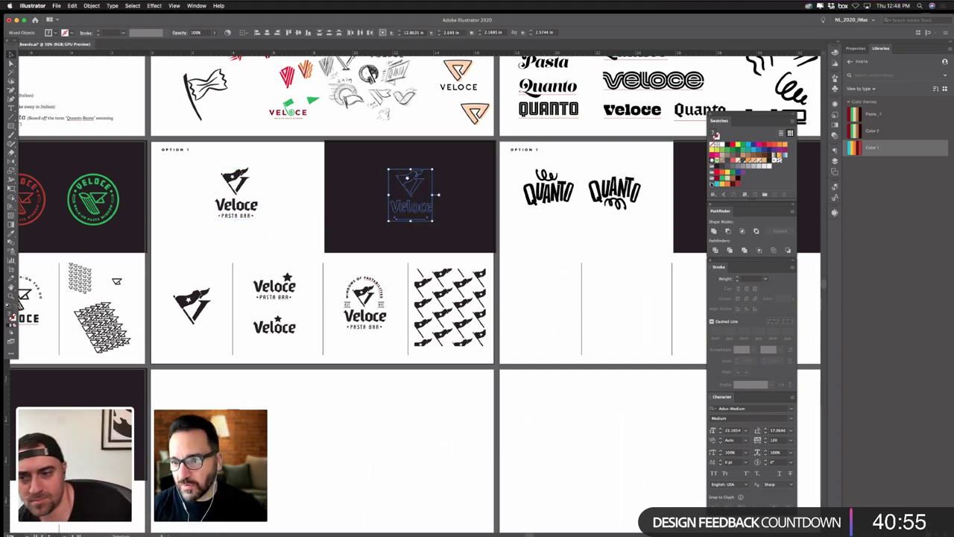
- Fill the Veloce logo copy on Option 1's dark panel with the brick red swatch
{"action": "left_click", "coordinate": [729, 181]}
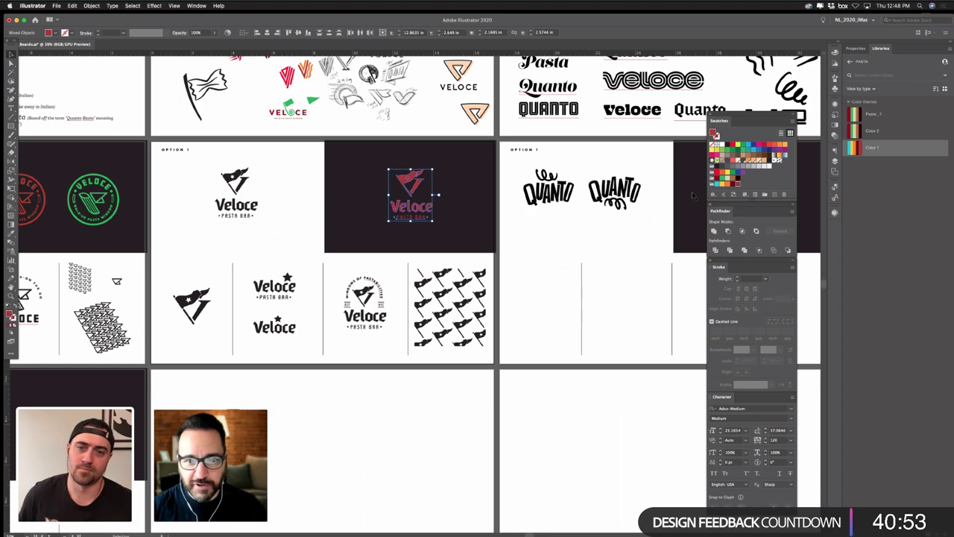
{"action": "left_click", "coordinate": [293, 242]}
{"action": "key", "text": "super+equal"}
{"action": "key", "text": "super+equal"}
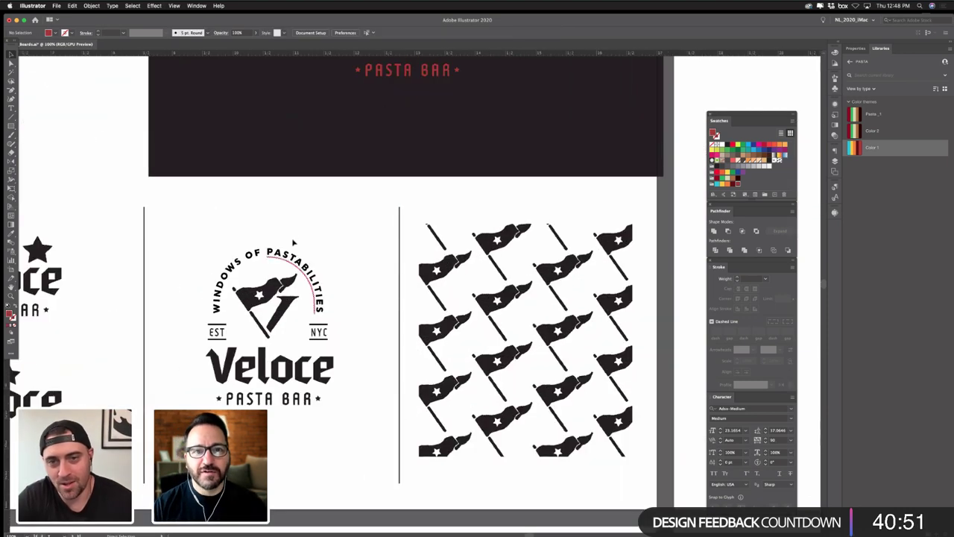
{"action": "left_click_drag", "start_coordinate": [324, 234], "coordinate": [314, 439]}
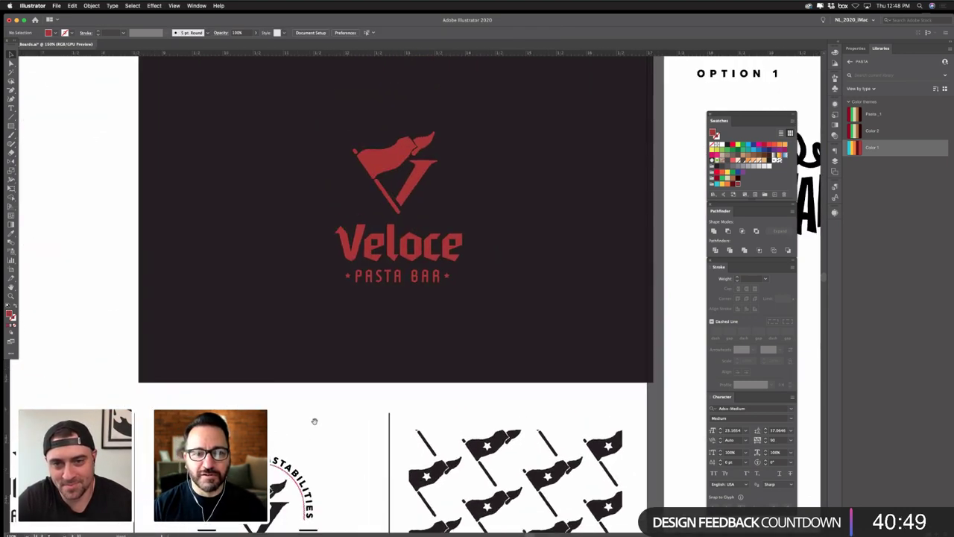
- Try the deep crimson from the Color 2 theme as the dark-panel logo's fill, and undo it
{"action": "left_click_drag", "start_coordinate": [107, 96], "coordinate": [551, 317]}
{"action": "left_click", "coordinate": [551, 317], "text": "shift"}
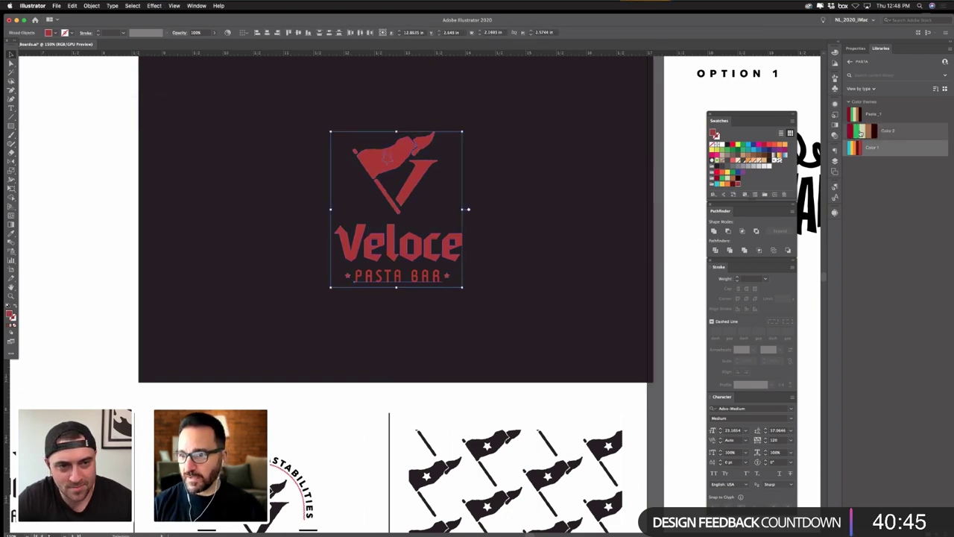
{"action": "left_click", "coordinate": [854, 132]}
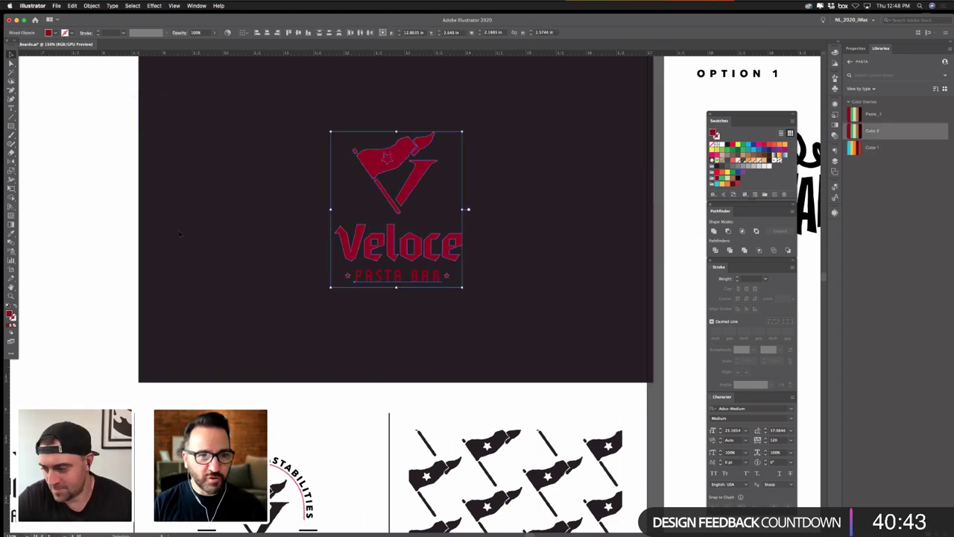
{"action": "left_click", "coordinate": [104, 237]}
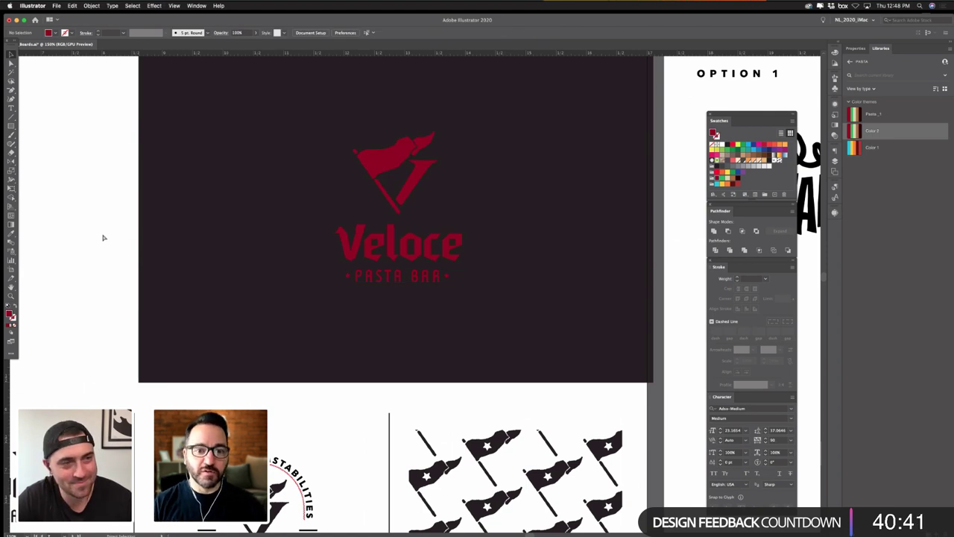
{"action": "key", "text": "super+z"}
{"action": "left_click", "coordinate": [103, 236]}
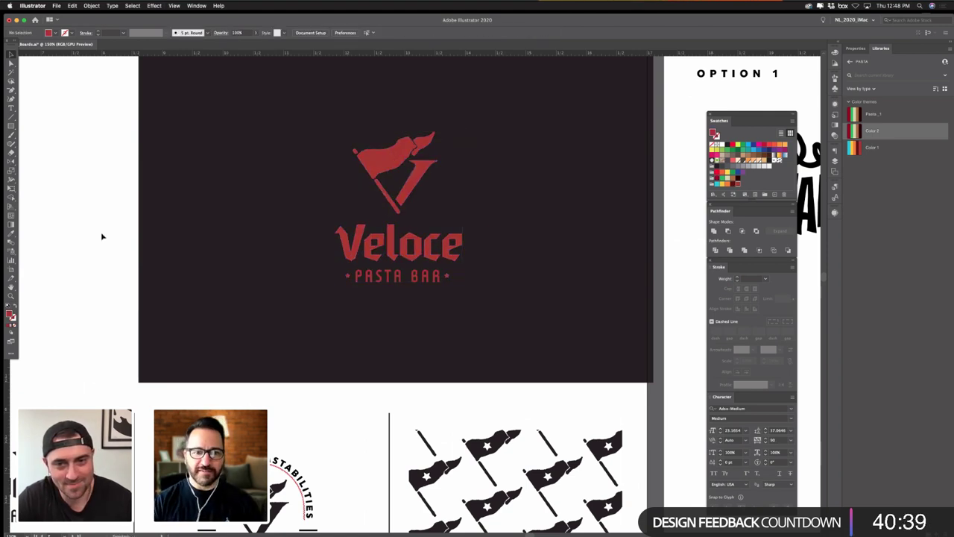
- Move the red Veloce logo into the left half of Option 1's dark panel
{"action": "key", "text": "super+minus"}
{"action": "key", "text": "super+minus"}
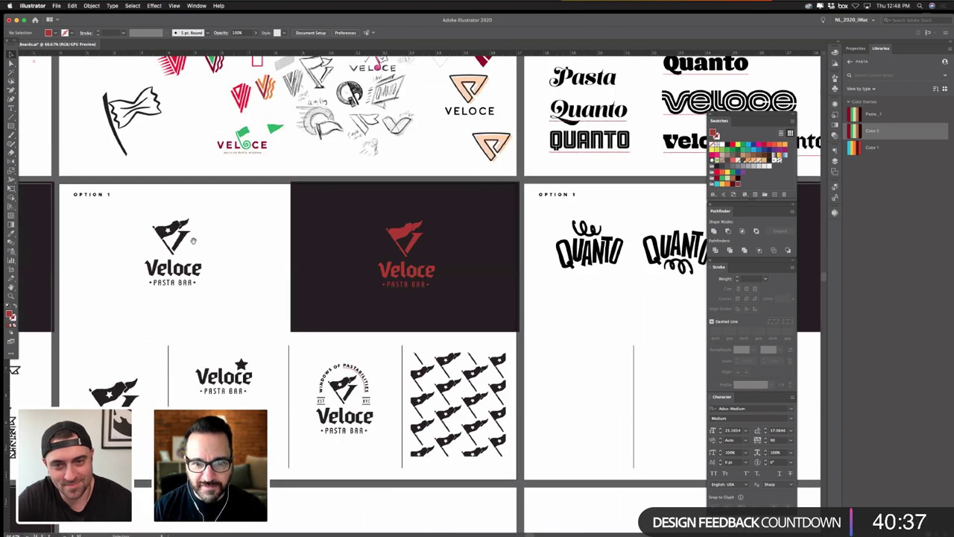
{"action": "left_click_drag", "start_coordinate": [243, 246], "coordinate": [238, 240]}
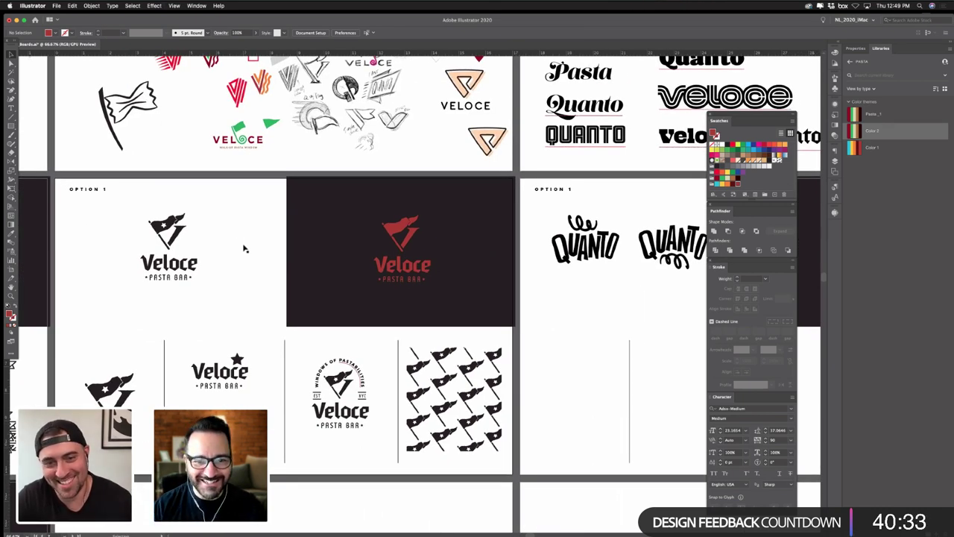
{"action": "left_click", "coordinate": [457, 301]}
{"action": "left_click", "coordinate": [458, 302], "text": "shift"}
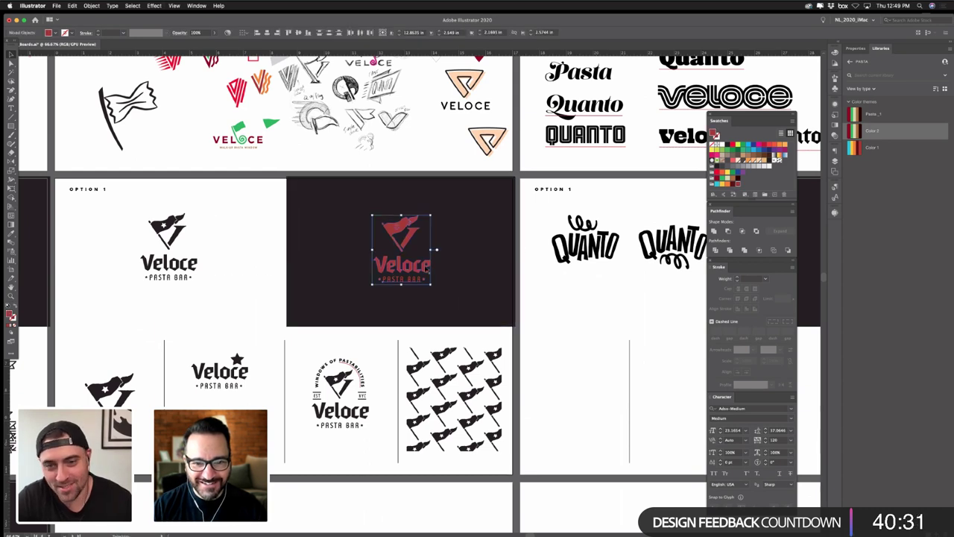
{"action": "left_click_drag", "start_coordinate": [407, 257], "coordinate": [363, 250]}
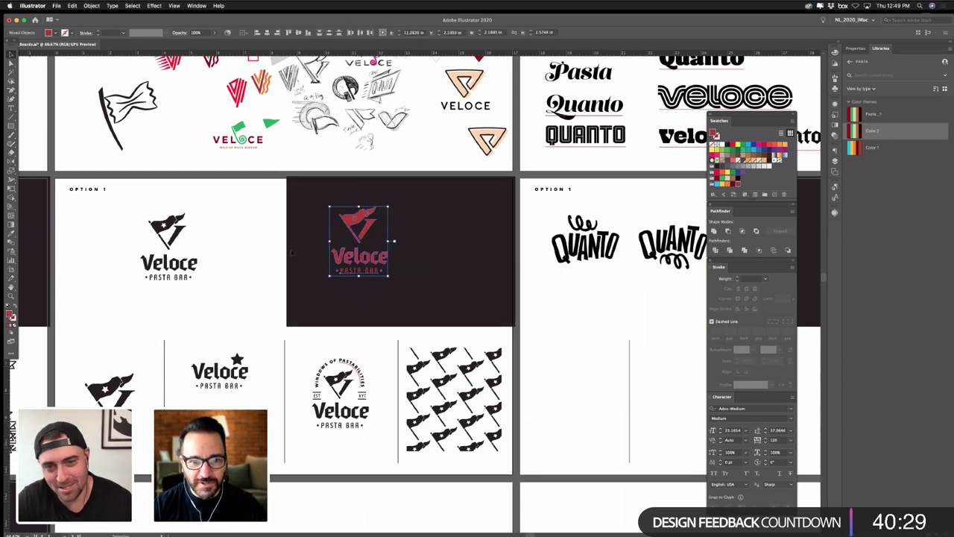
- Fill the star inside the red logo's flag with pale cream
{"action": "key", "text": "shift+super+a"}
{"action": "left_click", "coordinate": [355, 219]}
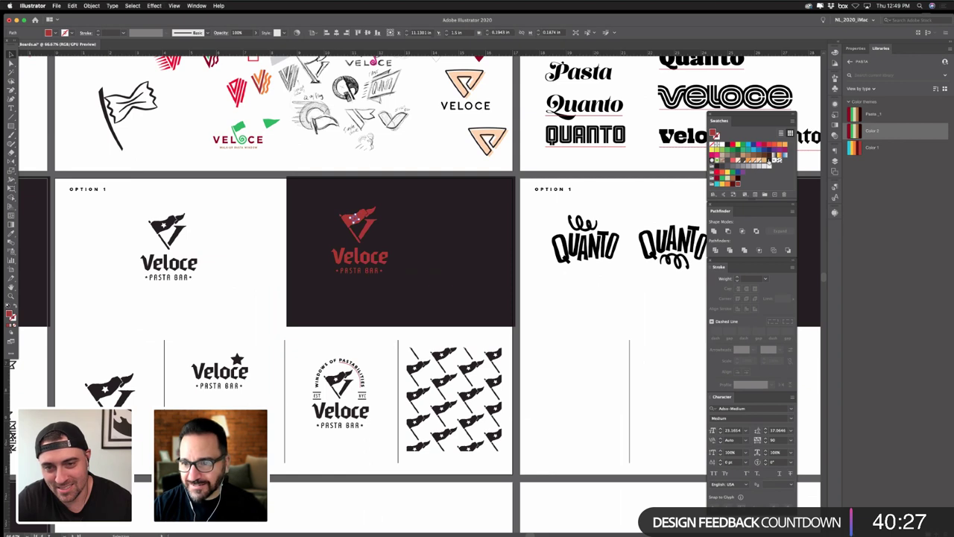
{"action": "left_click", "coordinate": [713, 133]}
{"action": "left_click", "coordinate": [263, 207]}
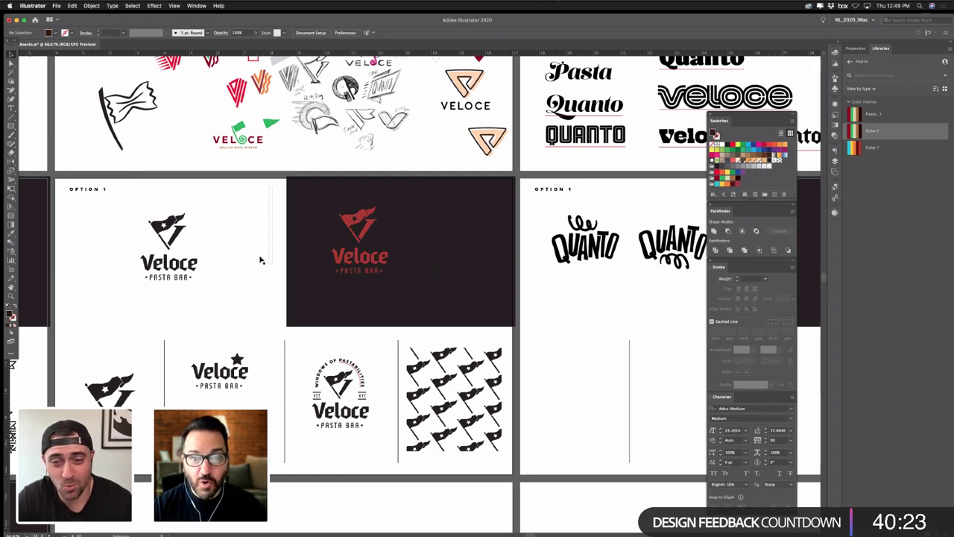
{"action": "left_click", "coordinate": [354, 221]}
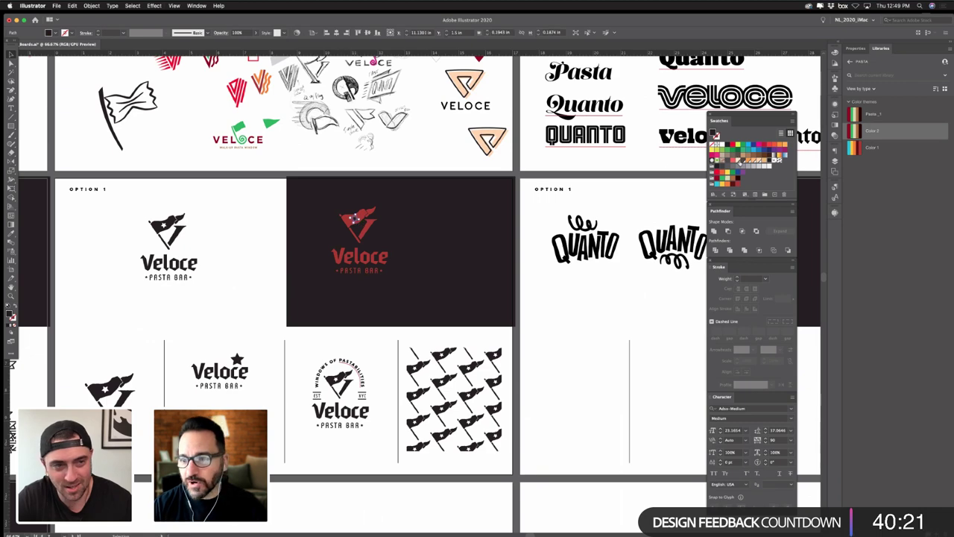
{"action": "left_click", "coordinate": [255, 228]}
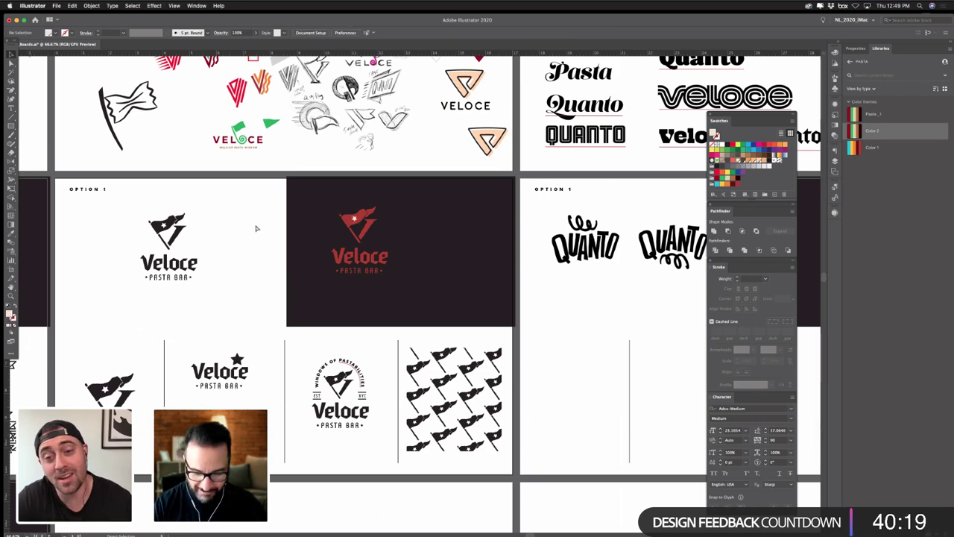
- Duplicate the red logo into the right half of the dark panel and fill the copy with copper brown, keeping the cream star
{"action": "key", "text": "super+equal"}
{"action": "key", "text": "super+equal"}
{"action": "left_click_drag", "start_coordinate": [256, 226], "coordinate": [310, 264]}
{"action": "left_click_drag", "start_coordinate": [142, 104], "coordinate": [466, 333]}
{"action": "left_click", "coordinate": [408, 273]}
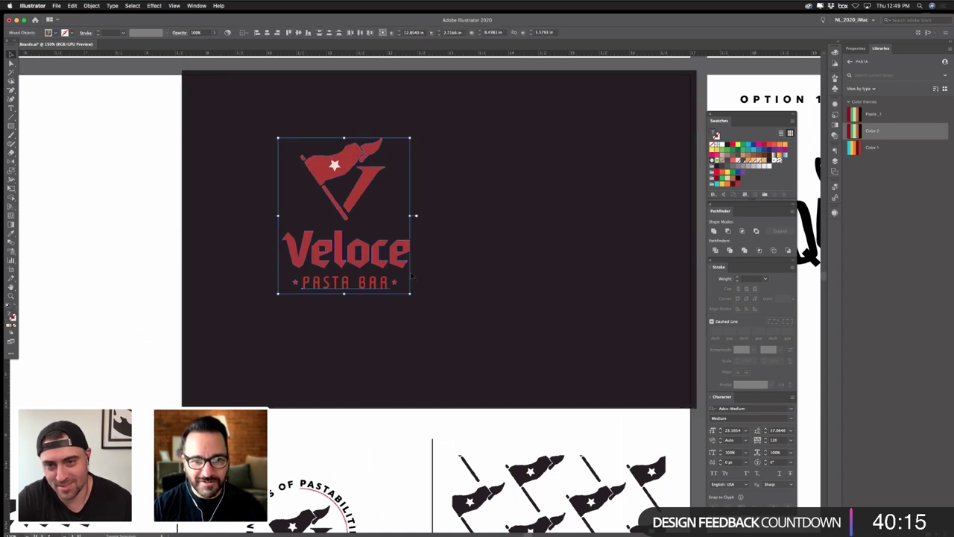
{"action": "left_click_drag", "start_coordinate": [374, 266], "coordinate": [558, 267]}
{"action": "left_click", "coordinate": [737, 182]}
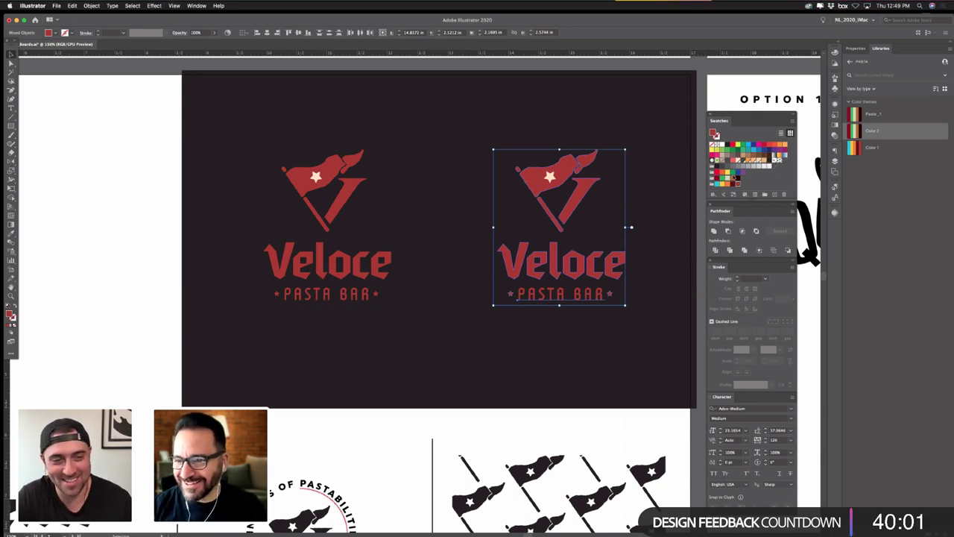
{"action": "left_click", "coordinate": [777, 159]}
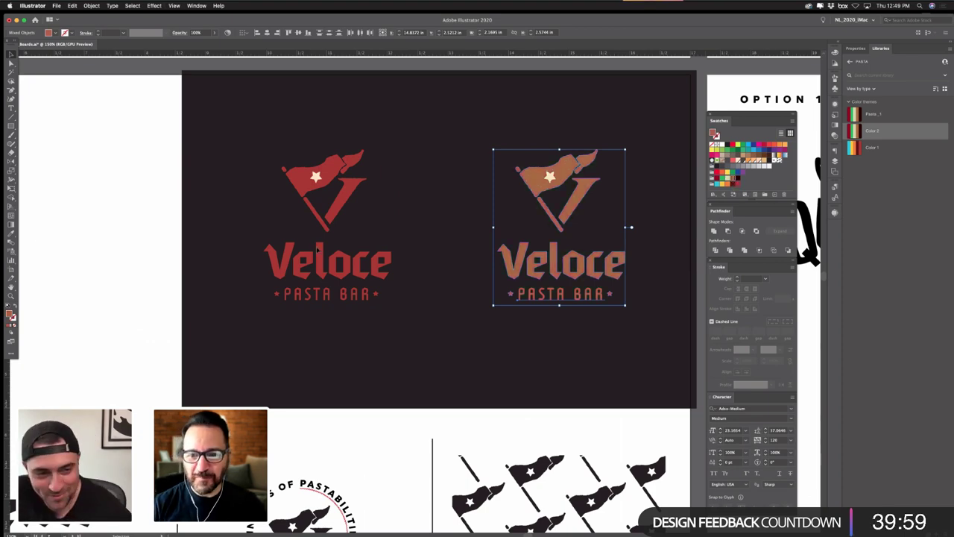
{"action": "left_click", "coordinate": [75, 227]}
{"action": "key", "text": "super+minus"}
{"action": "key", "text": "super+minus"}
{"action": "key", "text": "super+minus"}
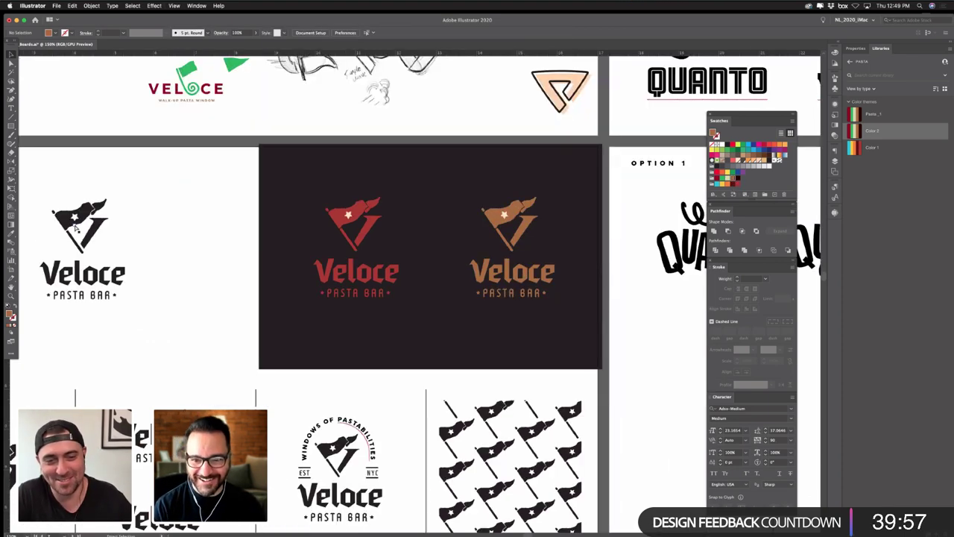
{"action": "key", "text": "super+equal"}
{"action": "key", "text": "super+equal"}
{"action": "key", "text": "super+equal"}
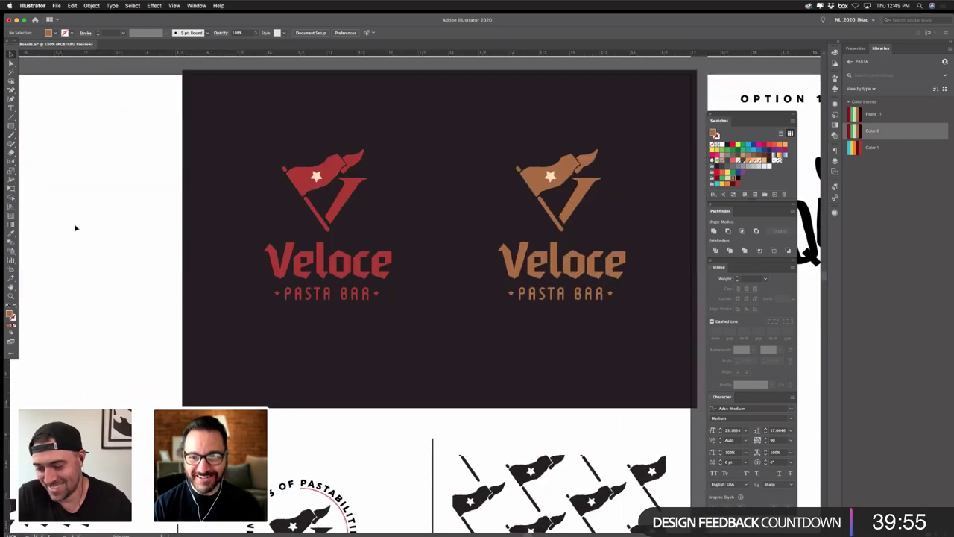
- Try filling both flag stars with the panel's dark colour and with grey 595657, and undo the grey
{"action": "left_click", "coordinate": [317, 177]}
{"action": "left_click", "coordinate": [549, 176], "text": "shift"}
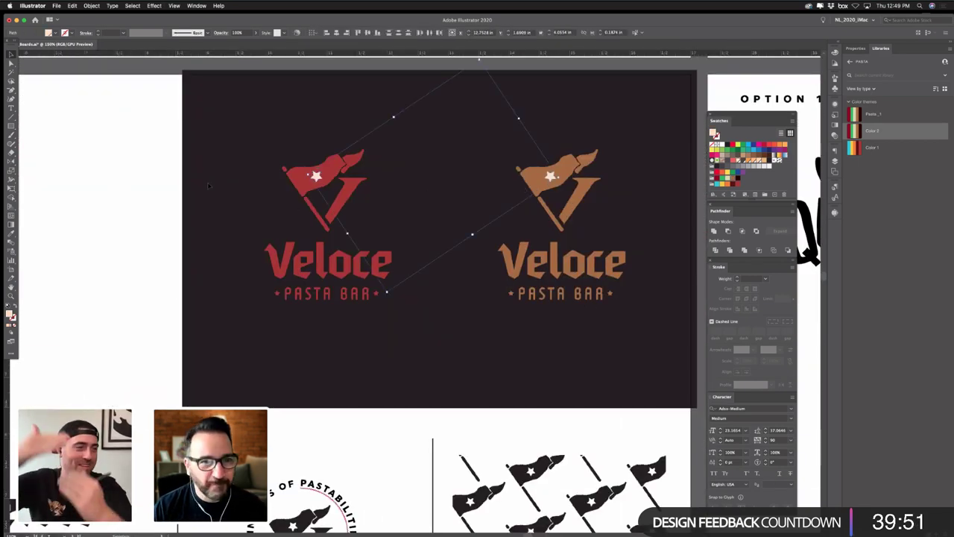
{"action": "key", "text": "i"}
{"action": "left_click", "coordinate": [422, 367]}
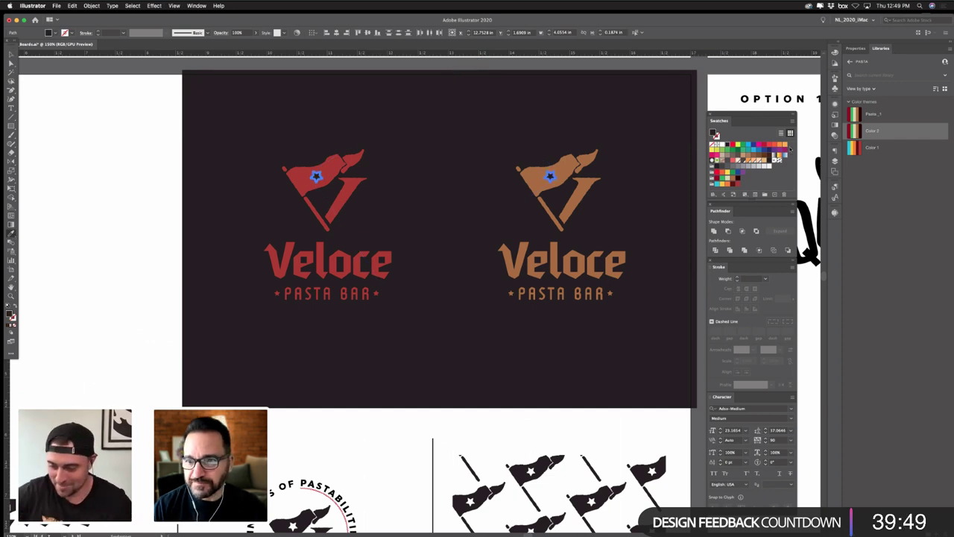
{"action": "double_click", "coordinate": [714, 135]}
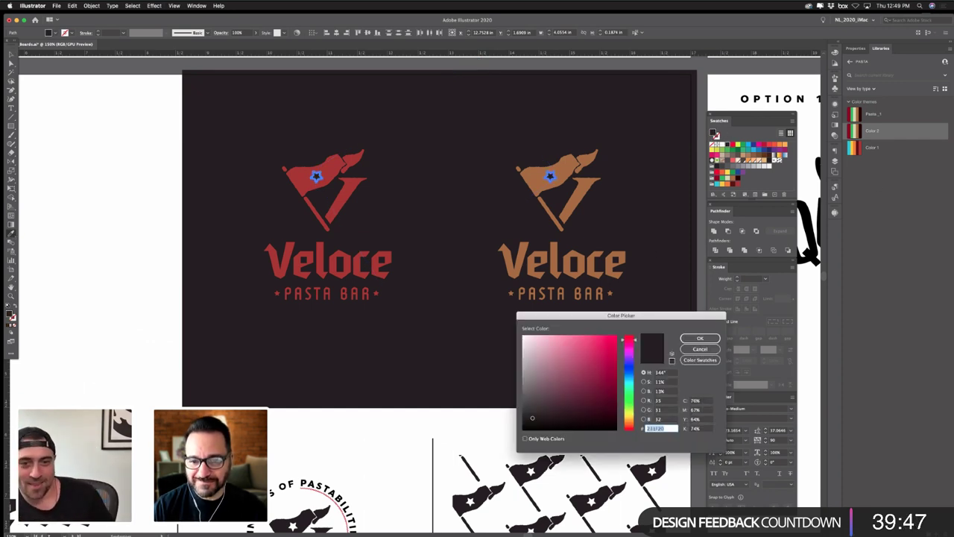
{"action": "left_click_drag", "start_coordinate": [524, 391], "coordinate": [525, 398]}
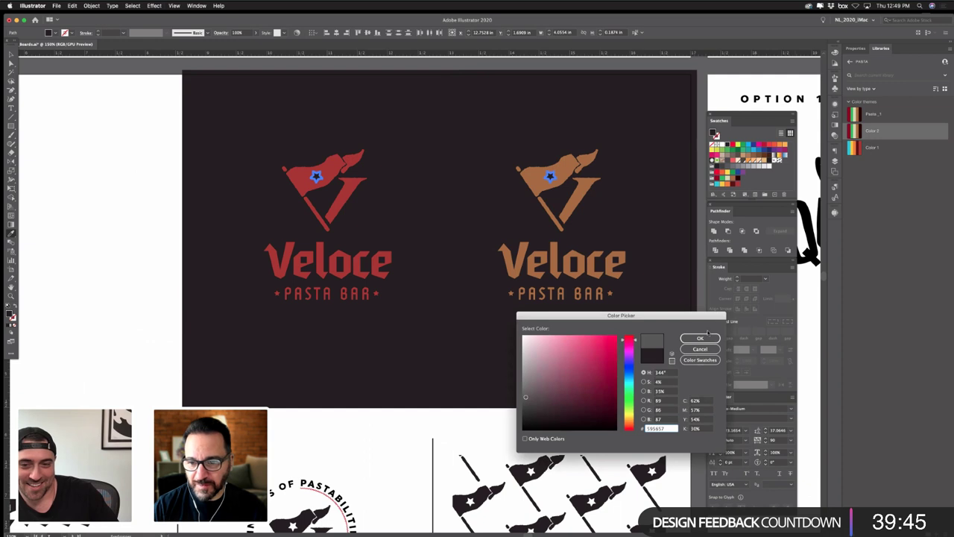
{"action": "left_click", "coordinate": [705, 339]}
{"action": "left_click", "coordinate": [174, 255]}
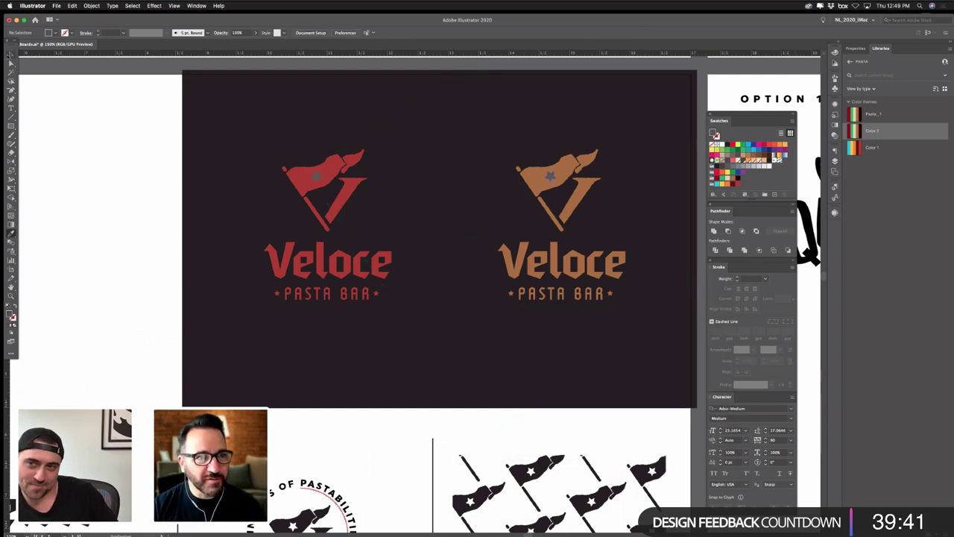
{"action": "key", "text": "super+z"}
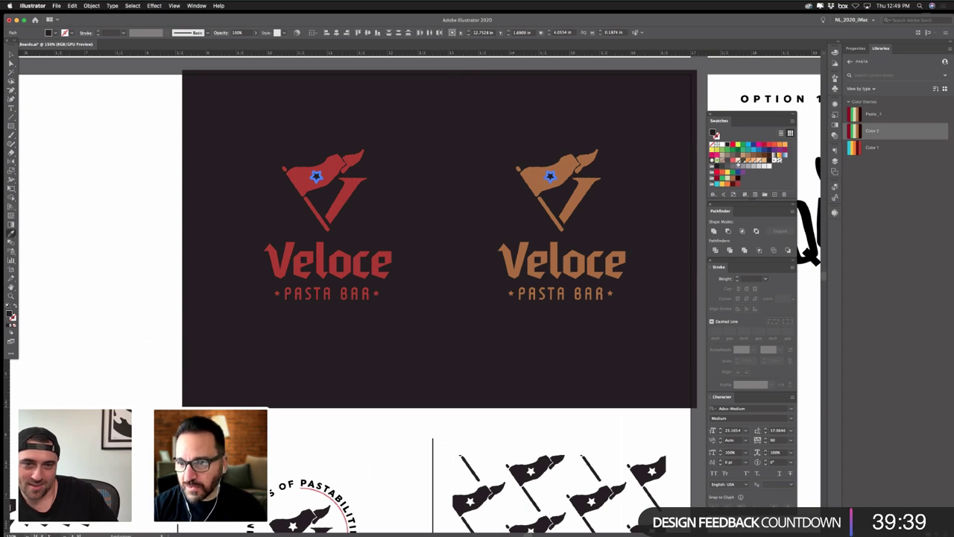
- Set the fill of both flag stars to the darker cream E8C6A6 and save the document
{"action": "left_click", "coordinate": [714, 137]}
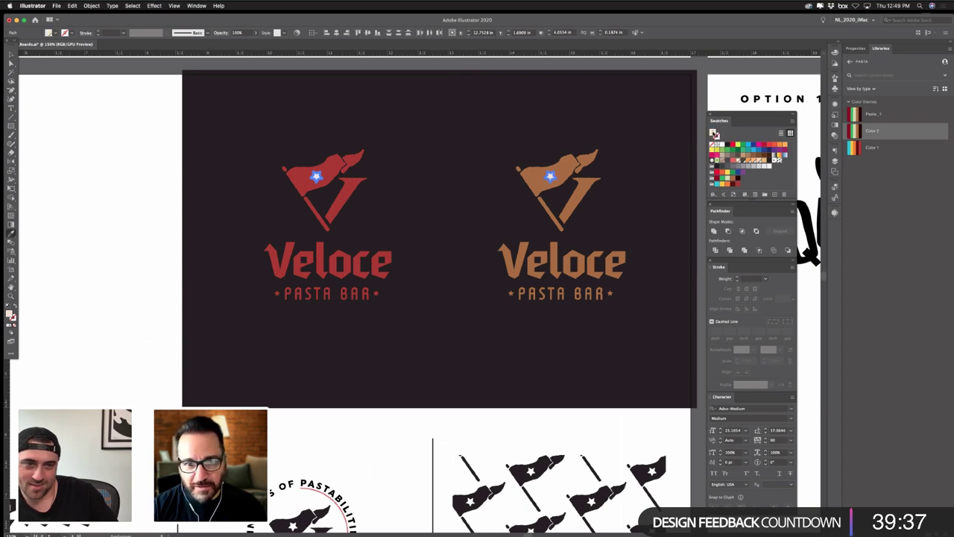
{"action": "double_click", "coordinate": [713, 134]}
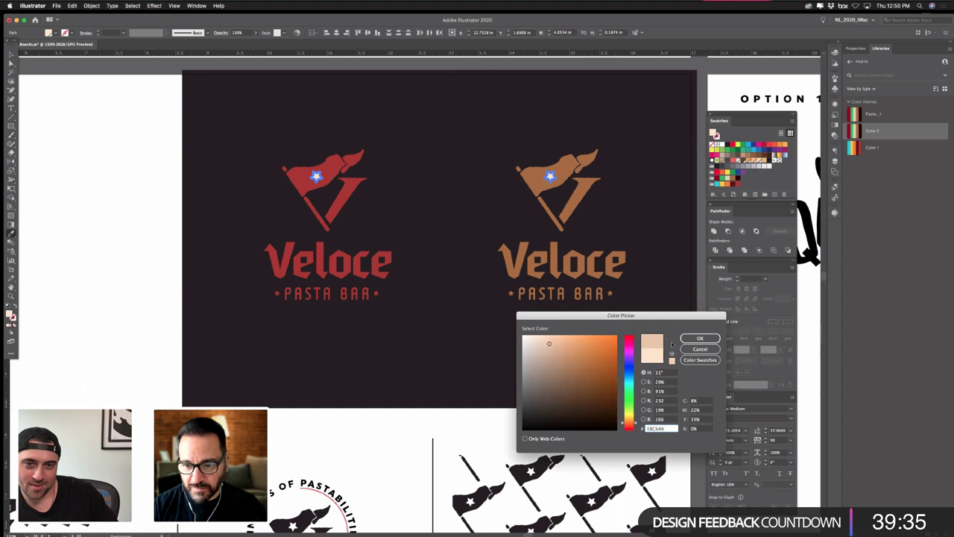
{"action": "left_click", "coordinate": [700, 338]}
{"action": "left_click", "coordinate": [101, 245]}
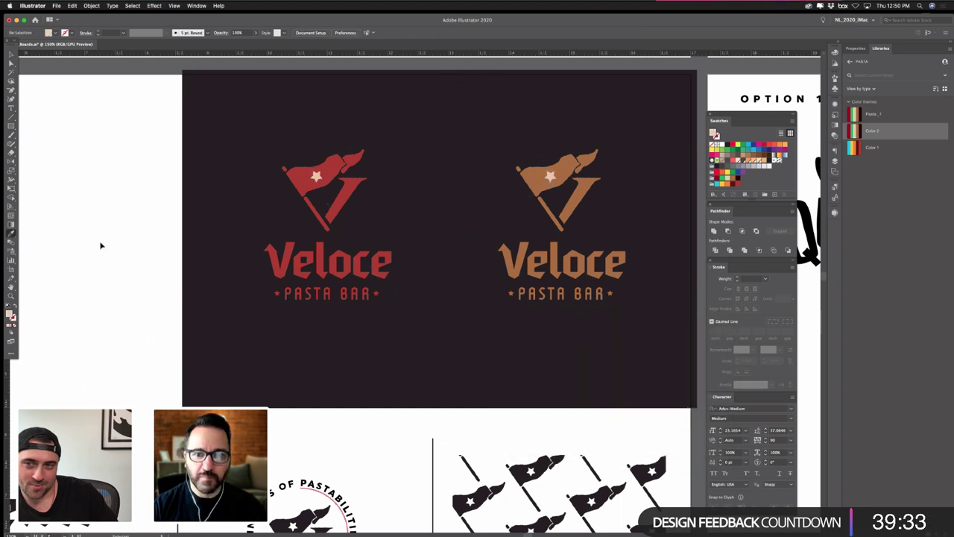
{"action": "key", "text": "super+minus"}
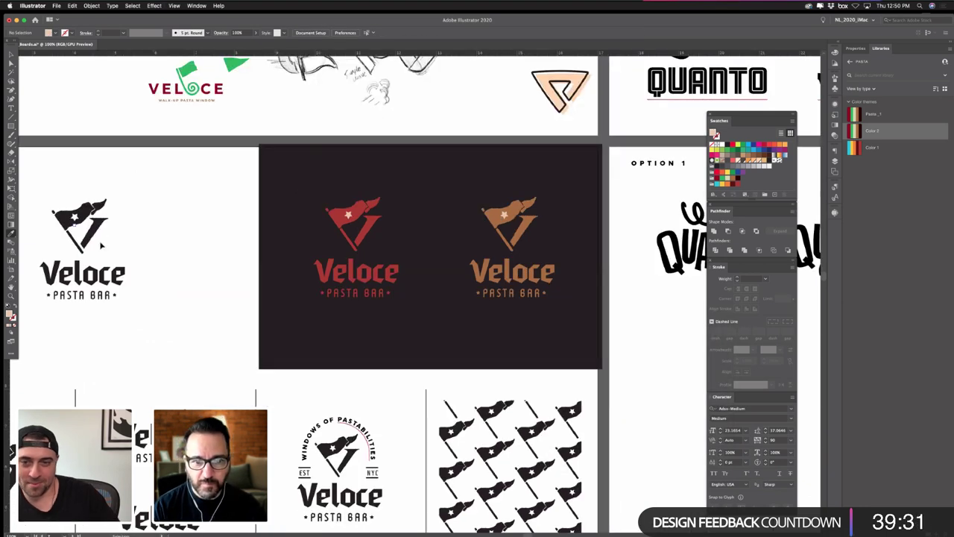
{"action": "key", "text": "super+minus"}
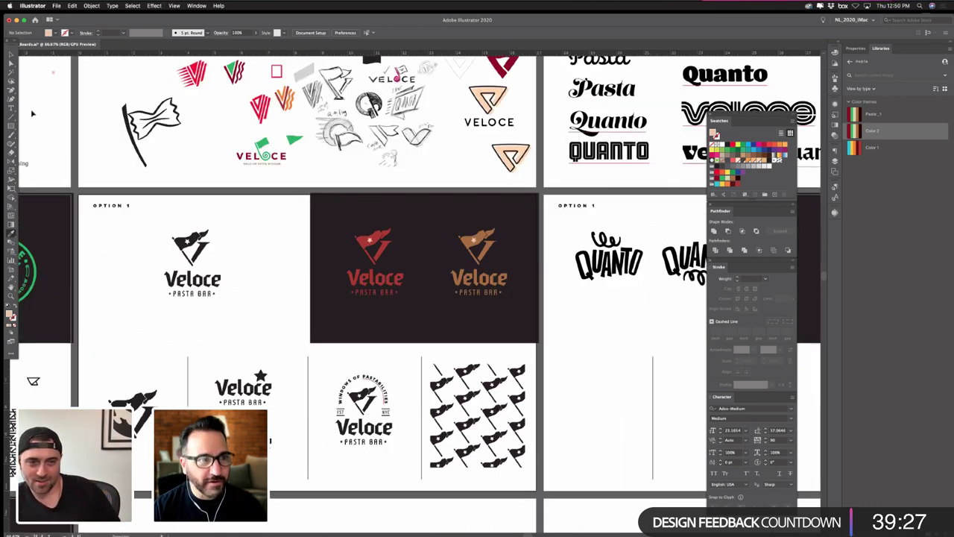
{"action": "key", "text": "super+s"}
- Examine the two Quanto logo variations on the neighbouring Option 1 board
{"action": "left_click", "coordinate": [11, 55]}
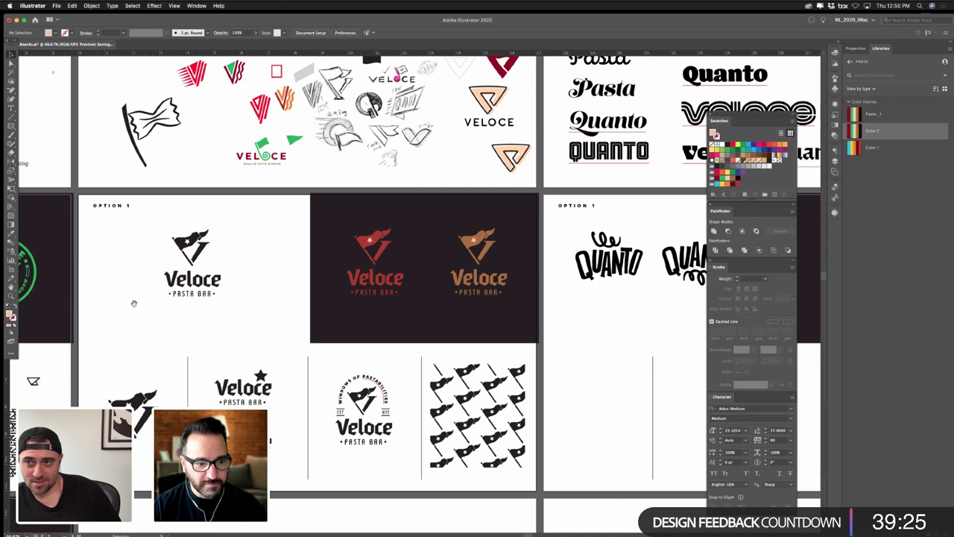
{"action": "left_click_drag", "start_coordinate": [419, 330], "coordinate": [416, 334]}
{"action": "scroll", "coordinate": [416, 334], "scroll_direction": "right", "scroll_amount": 8}
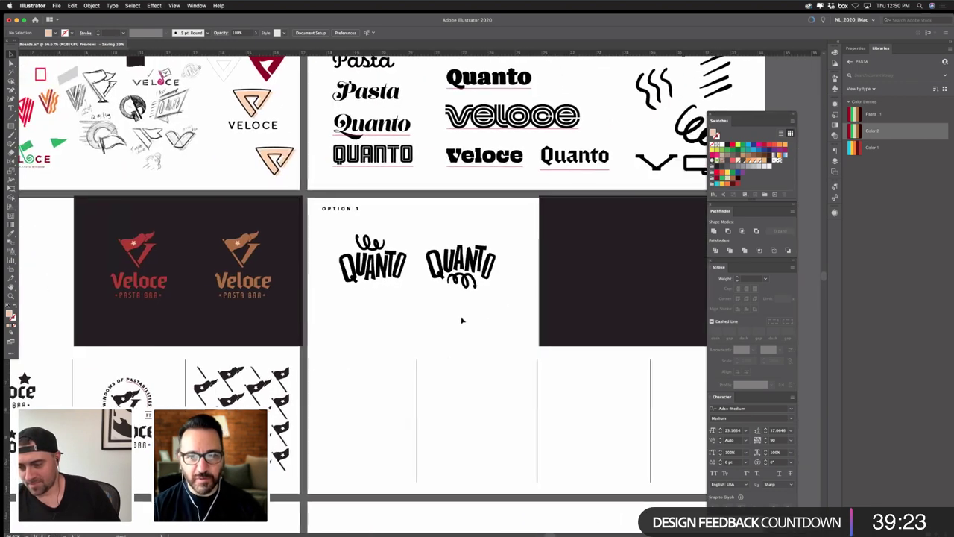
{"action": "key", "text": "super+equal"}
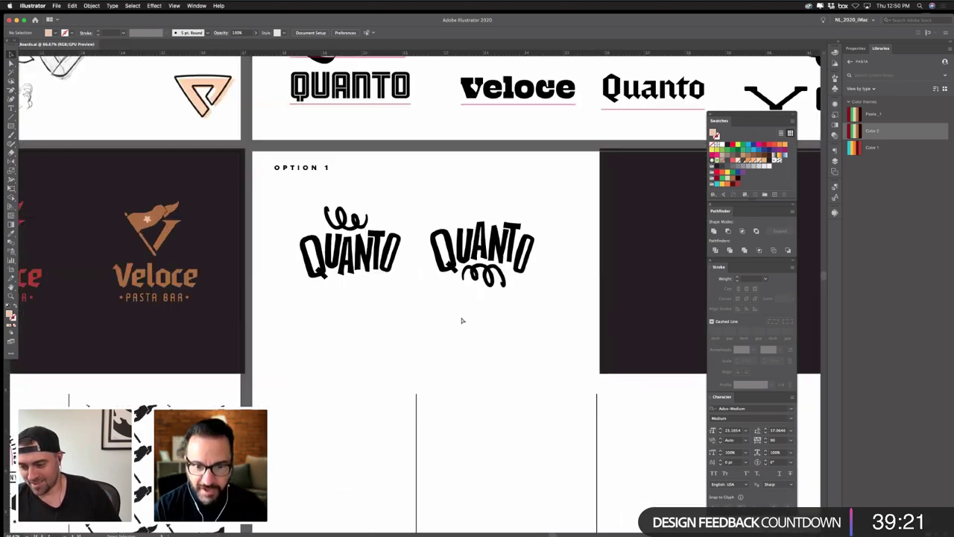
{"action": "key", "text": "super+equal"}
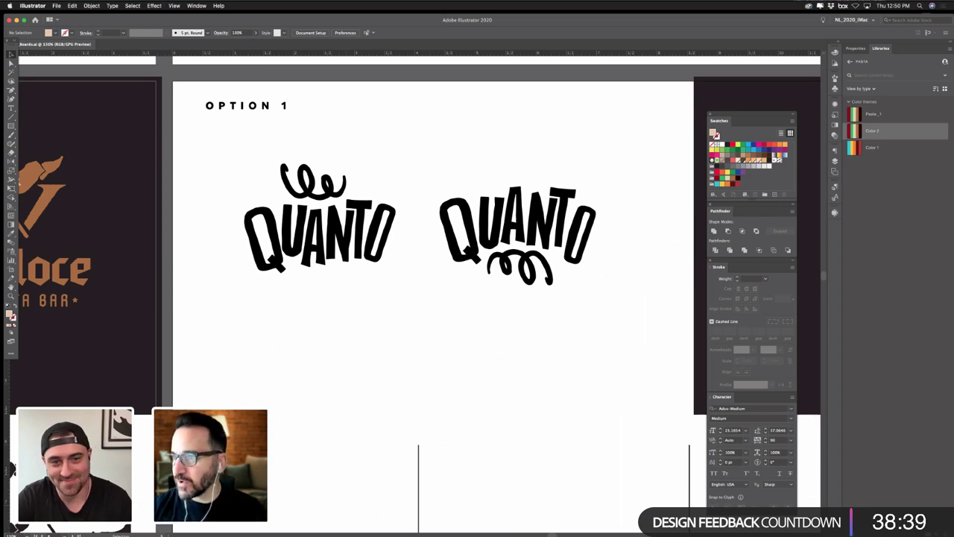
- Switch to Chrome and extract a colour theme in Adobe Color from a pizza photo found through the Italian restaurant image search
{"action": "key", "text": "super+Tab"}
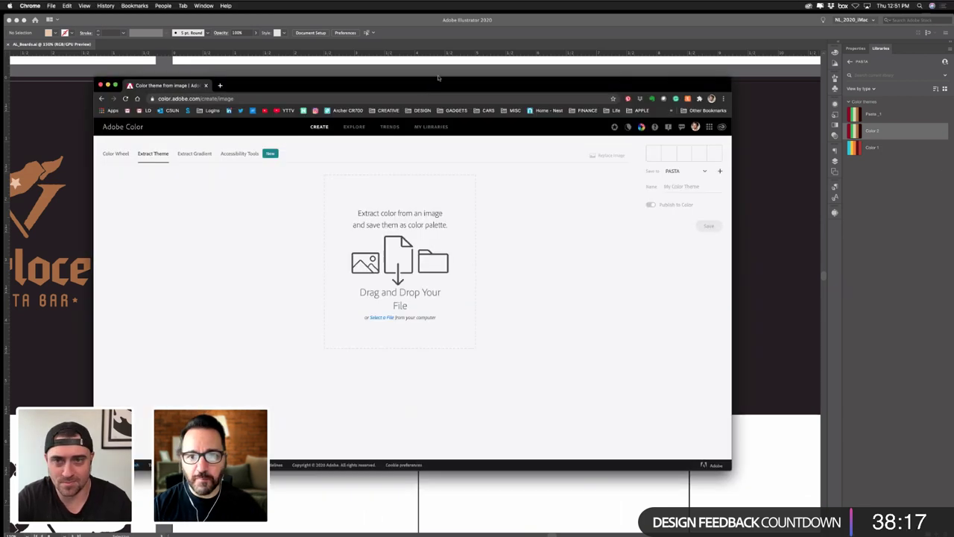
{"action": "left_click_drag", "start_coordinate": [423, 87], "coordinate": [953, 105]}
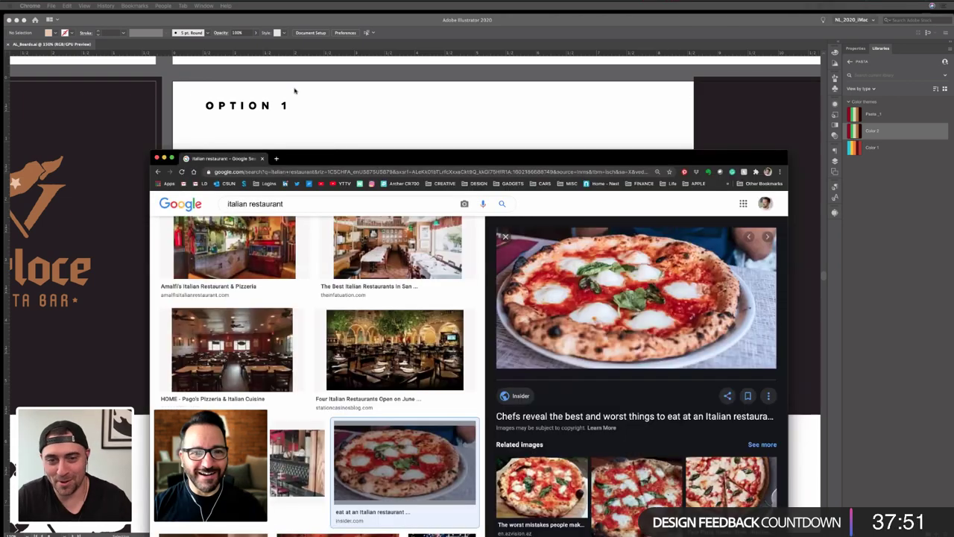
{"action": "left_click_drag", "start_coordinate": [372, 158], "coordinate": [0, 121]}
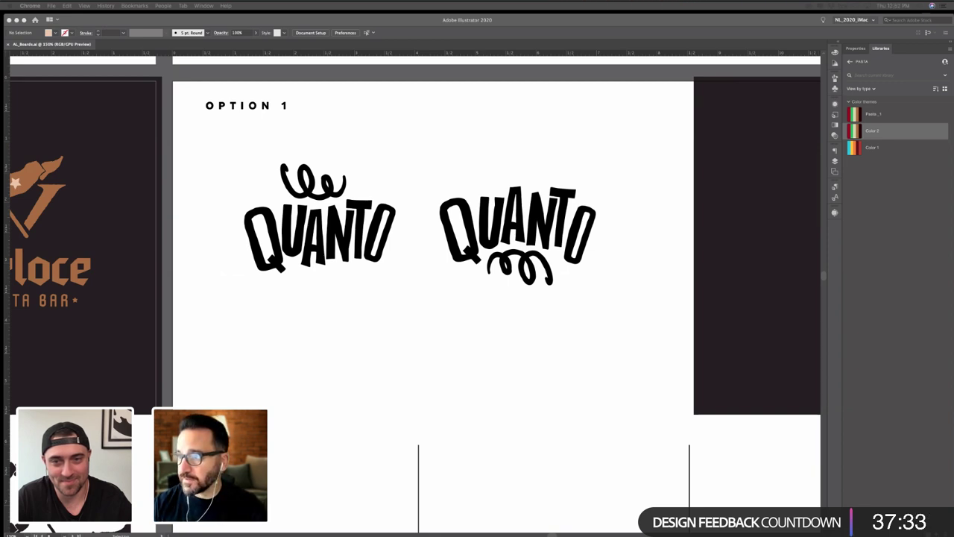
{"action": "left_click_drag", "start_coordinate": [953, 132], "coordinate": [403, 102]}
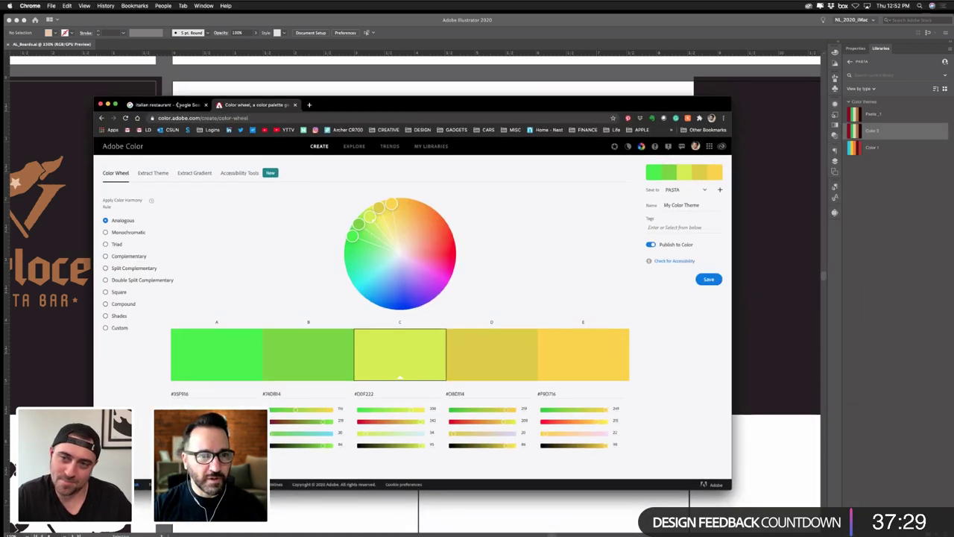
{"action": "left_click_drag", "start_coordinate": [164, 105], "coordinate": [406, 249]}
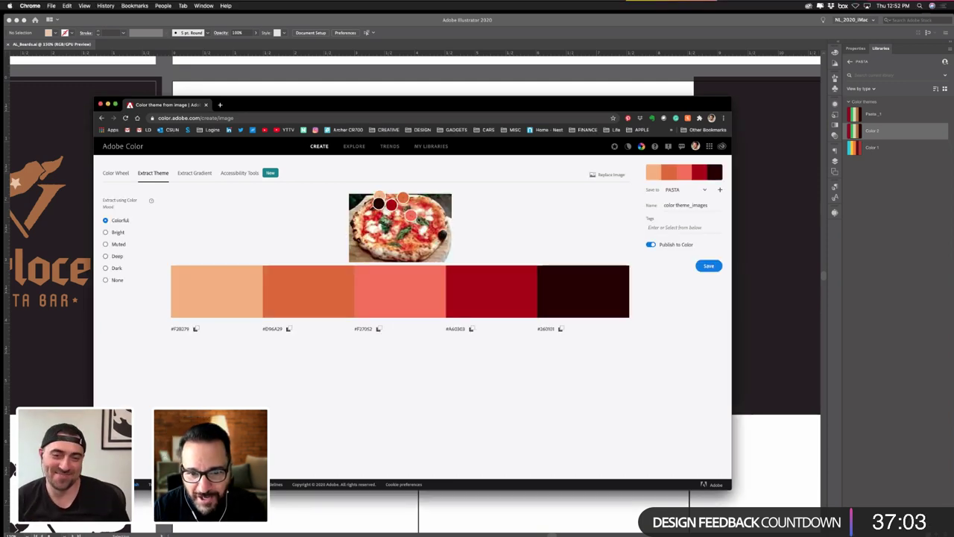
- Try sampling the third theme colour from the green basil, and compare the Dark, Deep, Muted, Bright and Colorful moods
{"action": "left_click_drag", "start_coordinate": [410, 214], "coordinate": [418, 221]}
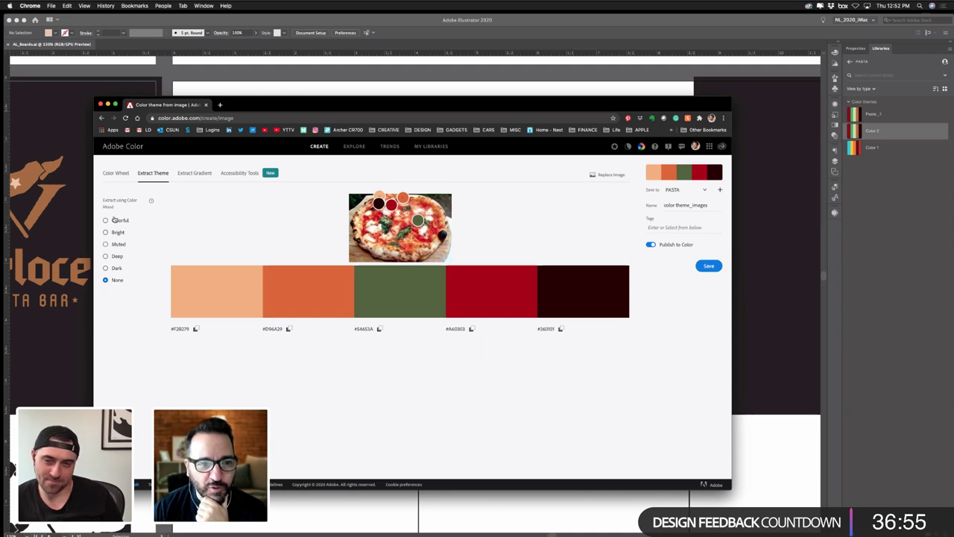
{"action": "left_click", "coordinate": [116, 269]}
{"action": "left_click", "coordinate": [116, 256]}
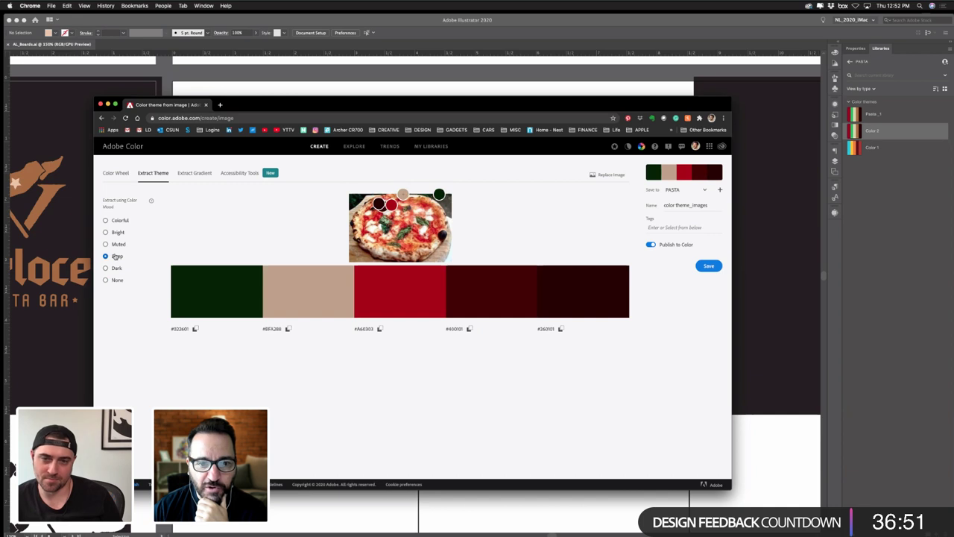
{"action": "left_click", "coordinate": [117, 244]}
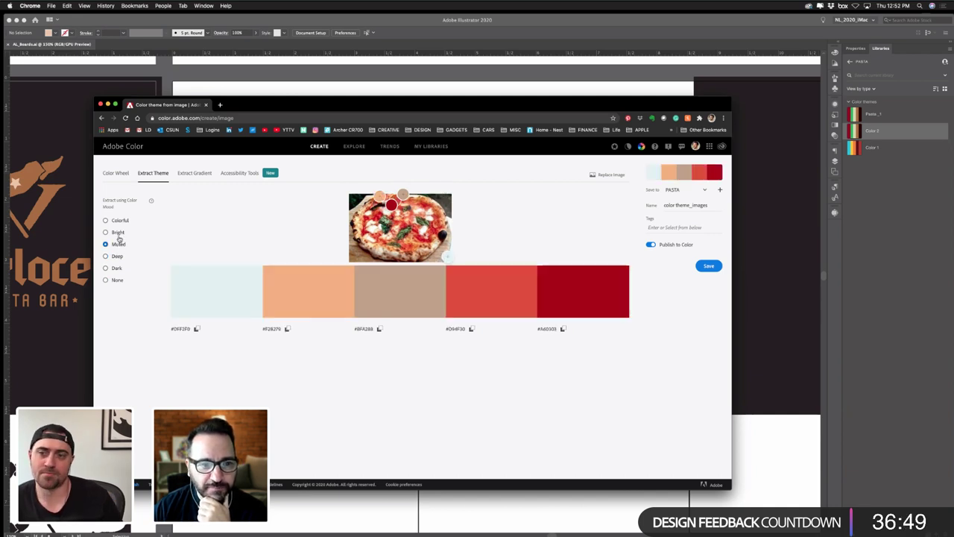
{"action": "left_click", "coordinate": [117, 233]}
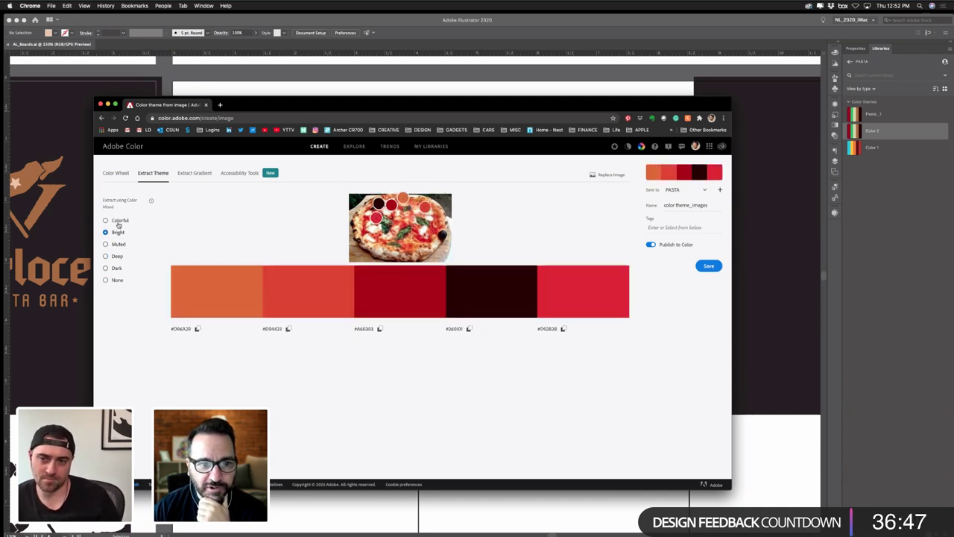
{"action": "left_click", "coordinate": [119, 220]}
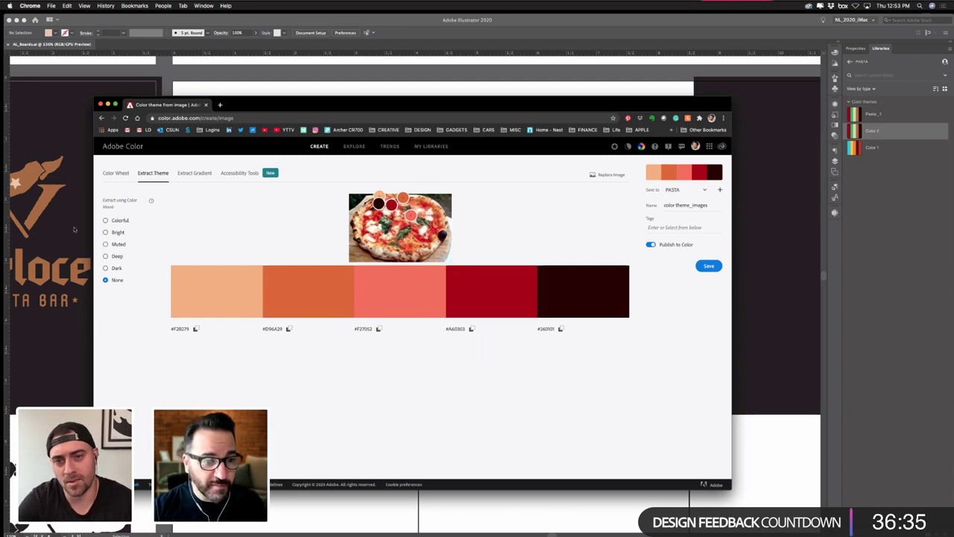
- Extract the theme with the Bright mood, resample its fifth colour from the green basil, and save it to the PASTA library as Pizza
{"action": "left_click", "coordinate": [106, 232]}
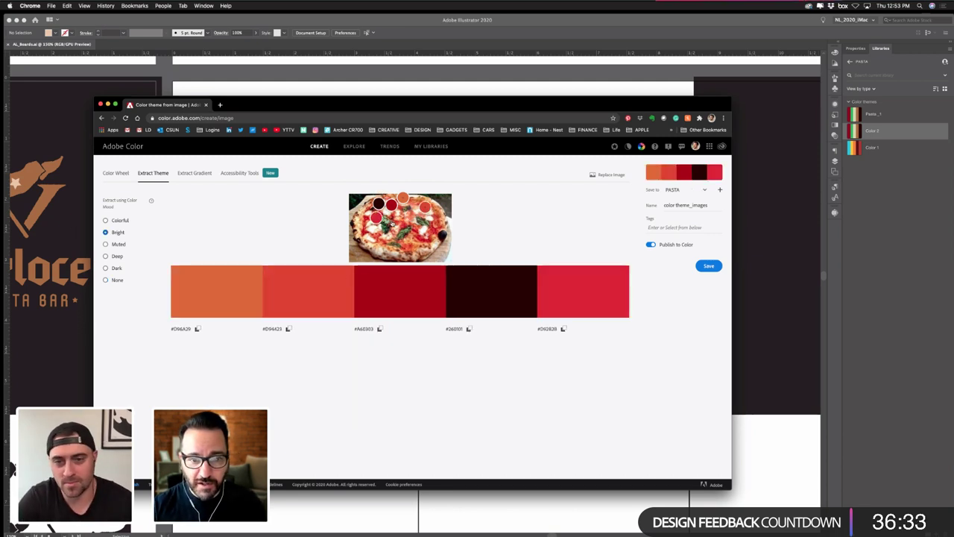
{"action": "left_click_drag", "start_coordinate": [376, 217], "coordinate": [403, 232]}
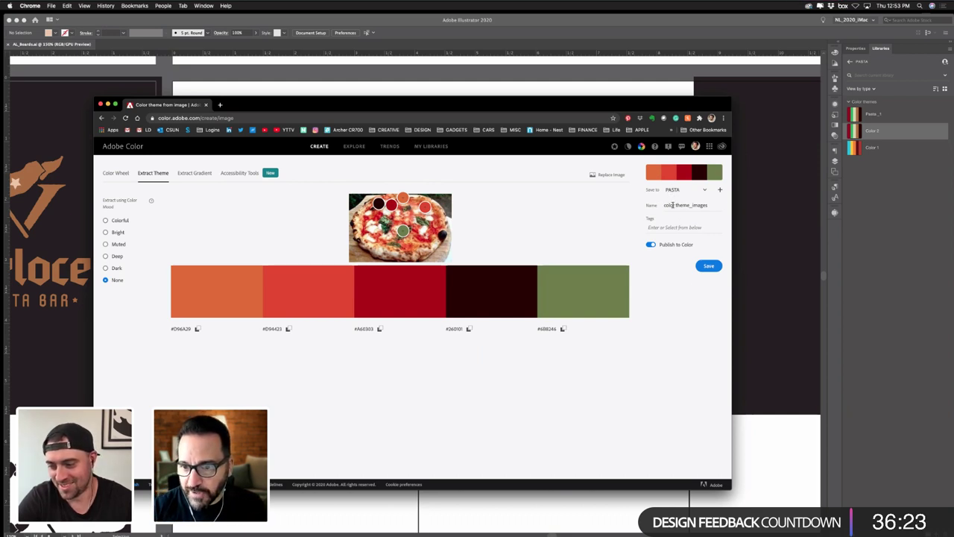
{"action": "triple_click", "coordinate": [672, 205]}
{"action": "type", "text": "P"}
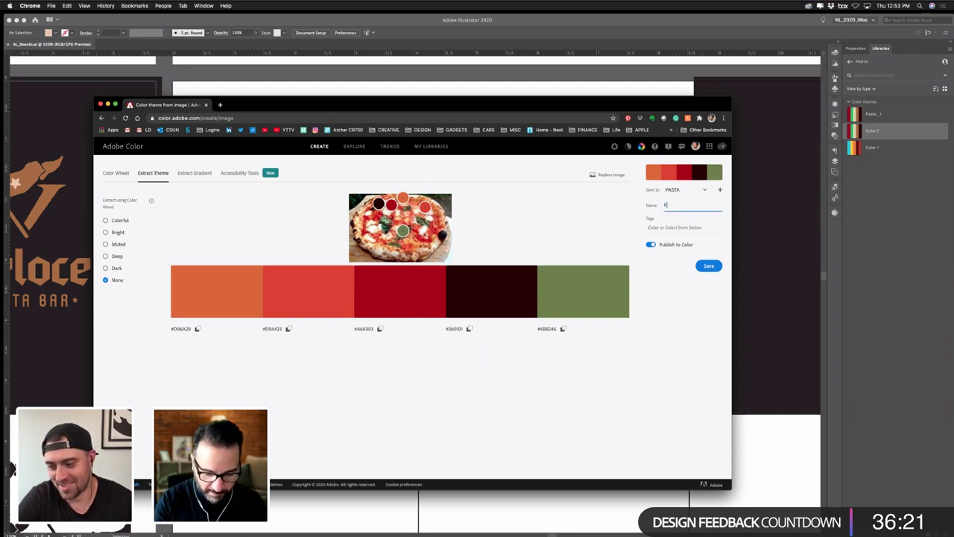
{"action": "type", "text": "izza"}
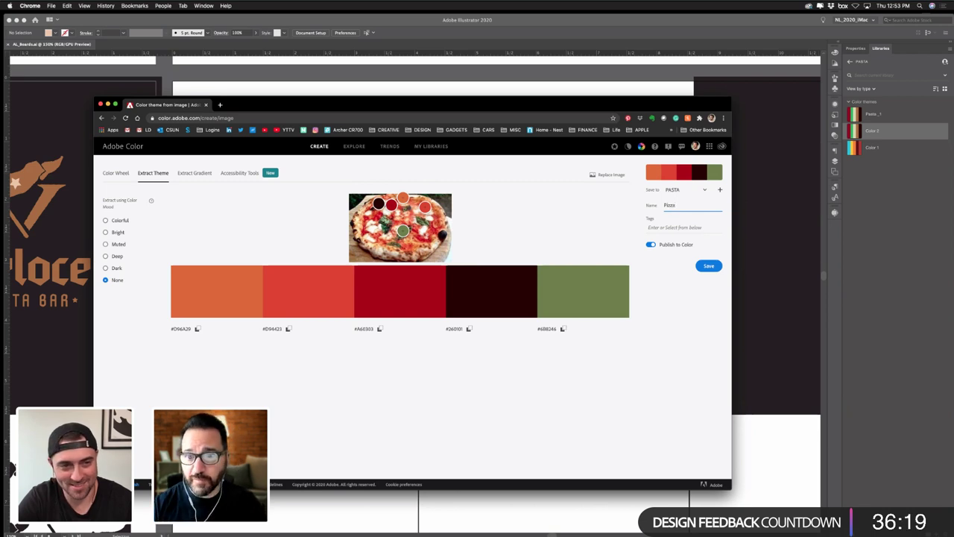
{"action": "left_click", "coordinate": [708, 265]}
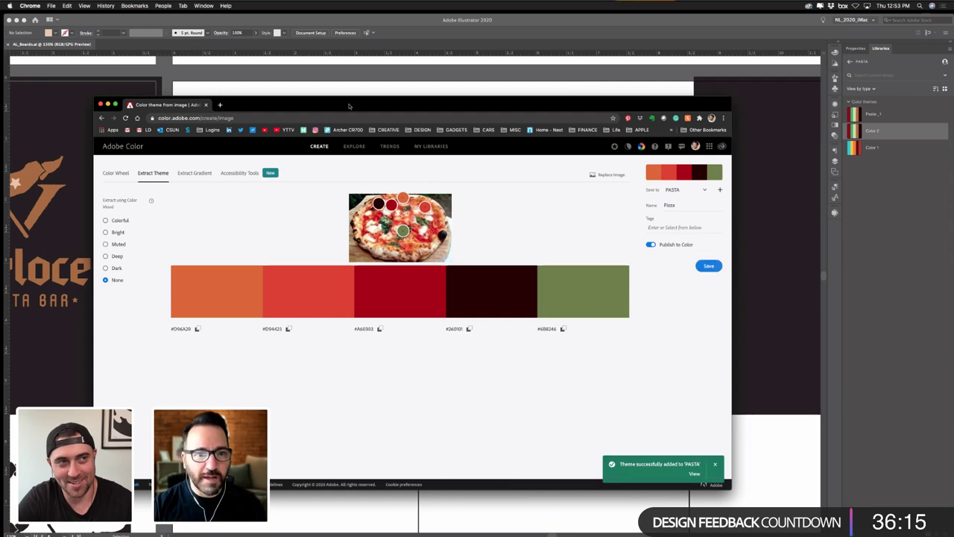
- Return to Illustrator and fill the second Quanto logo's Q orange, U green, A bright red and N dark red from the Pizza theme
{"action": "key", "text": "super+m"}
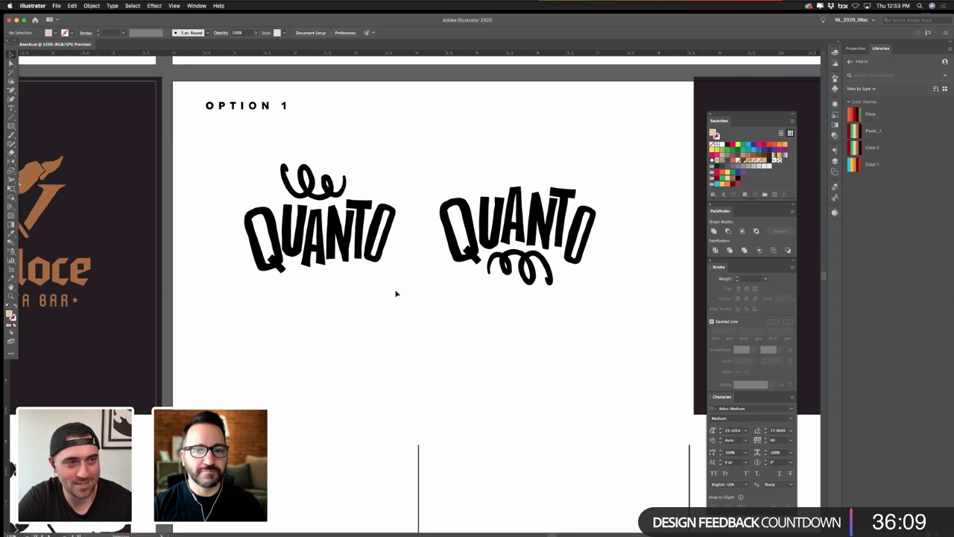
{"action": "left_click", "coordinate": [455, 233]}
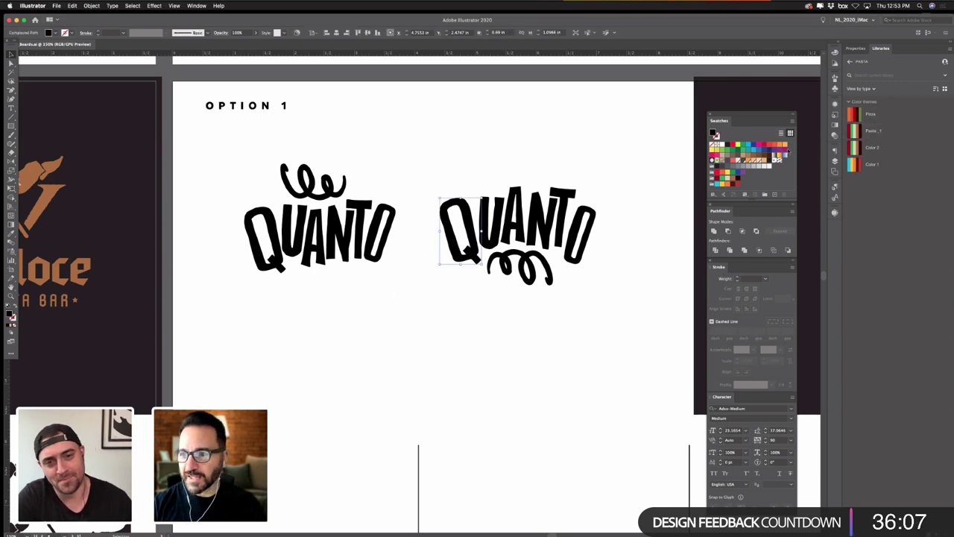
{"action": "left_click", "coordinate": [852, 116]}
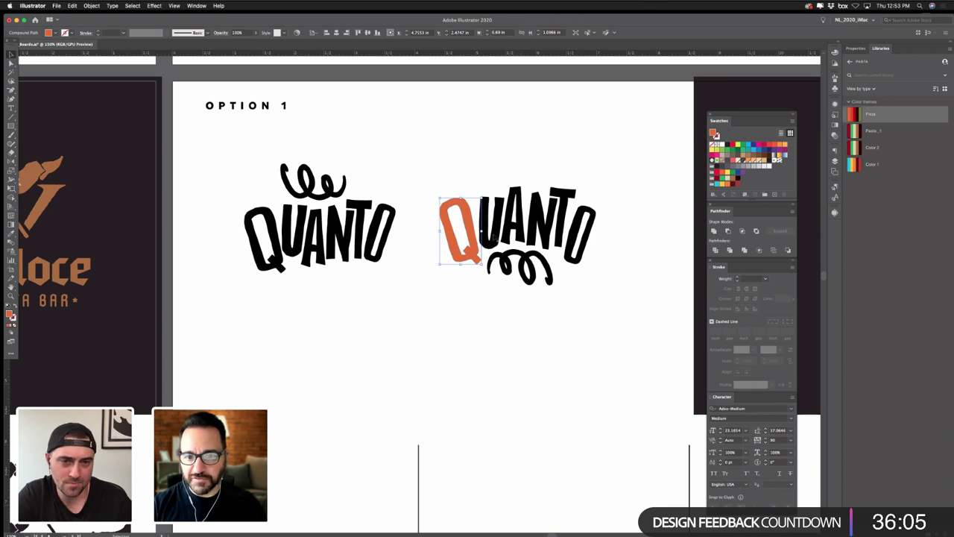
{"action": "left_click", "coordinate": [489, 232]}
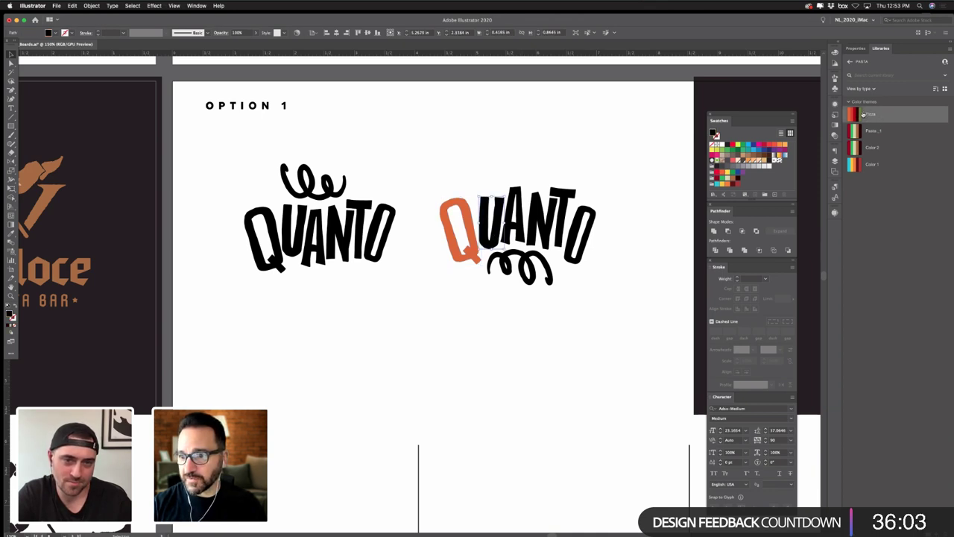
{"action": "left_click", "coordinate": [876, 116]}
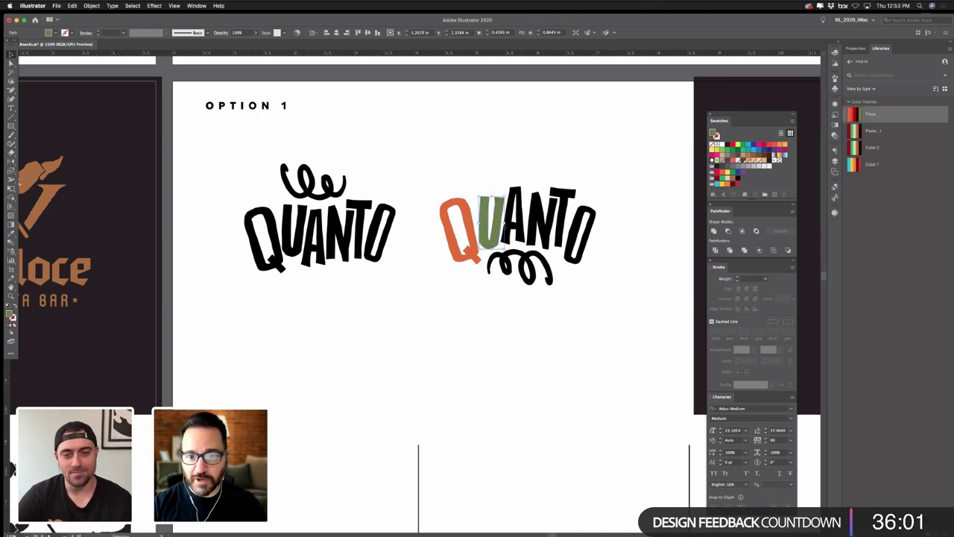
{"action": "left_click", "coordinate": [513, 223]}
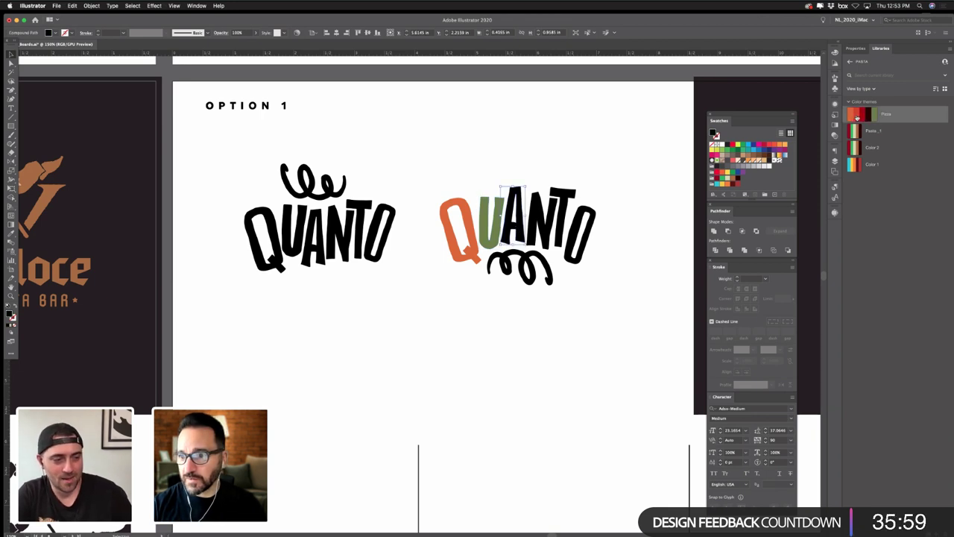
{"action": "left_click", "coordinate": [857, 118]}
{"action": "left_click", "coordinate": [550, 236]}
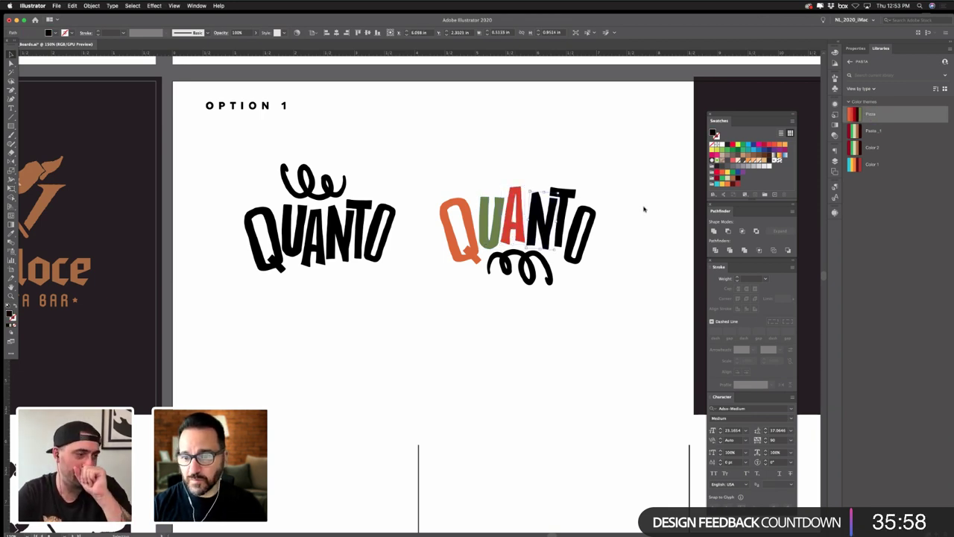
{"action": "left_click", "coordinate": [864, 116]}
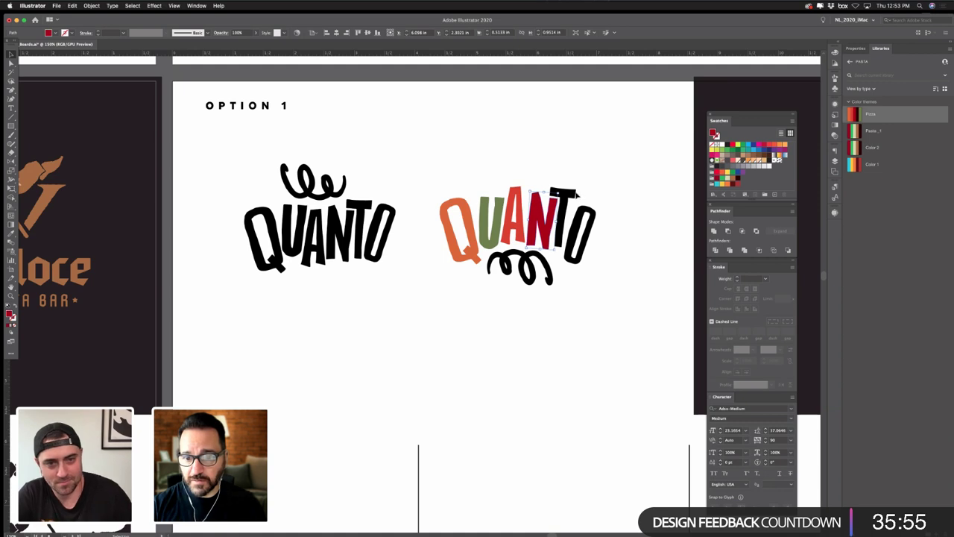
- Use the Eyedropper to give the T the Q's orange and the O the U's green in the second Quanto logo
{"action": "left_click", "coordinate": [12, 233]}
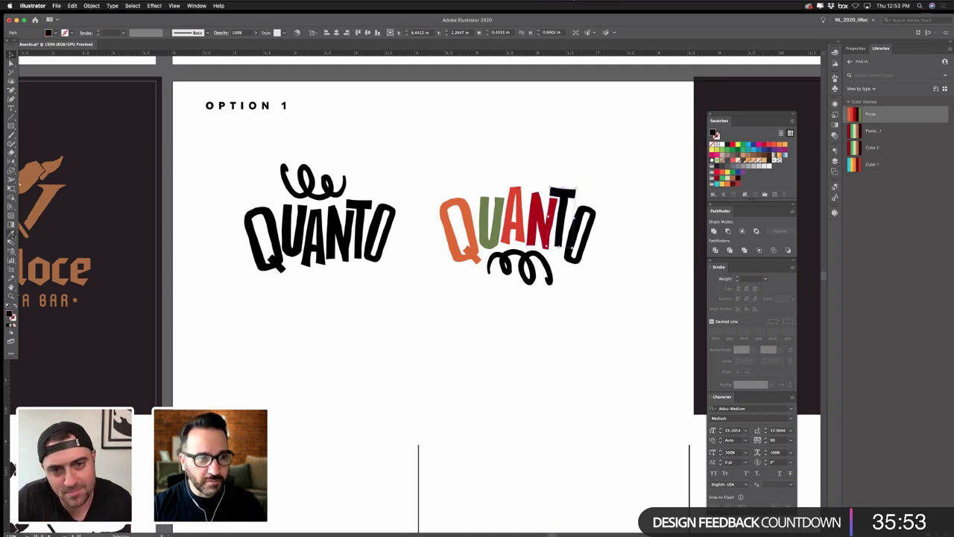
{"action": "left_click", "coordinate": [474, 222]}
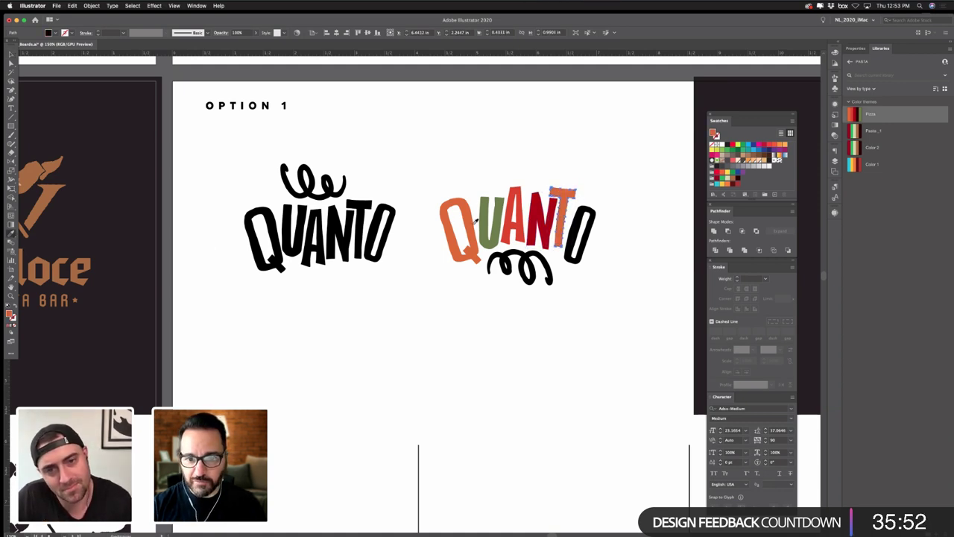
{"action": "left_click", "coordinate": [588, 246], "text": "super"}
{"action": "left_click", "coordinate": [493, 240]}
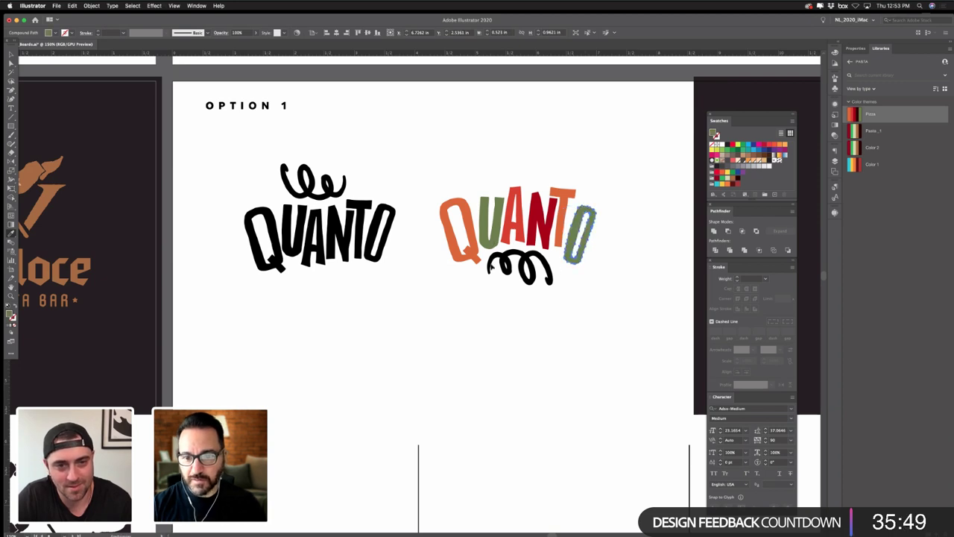
{"action": "left_click", "coordinate": [494, 317], "text": "super"}
{"action": "left_click", "coordinate": [11, 56]}
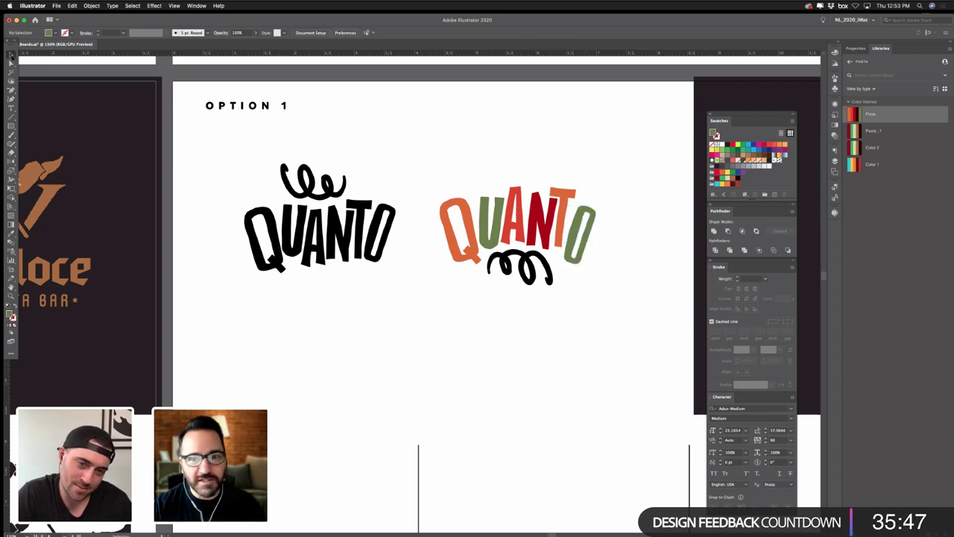
- Fill the pasta swirl below the coloured Quanto lettering with pasta yellow EFD865
{"action": "left_click", "coordinate": [530, 283]}
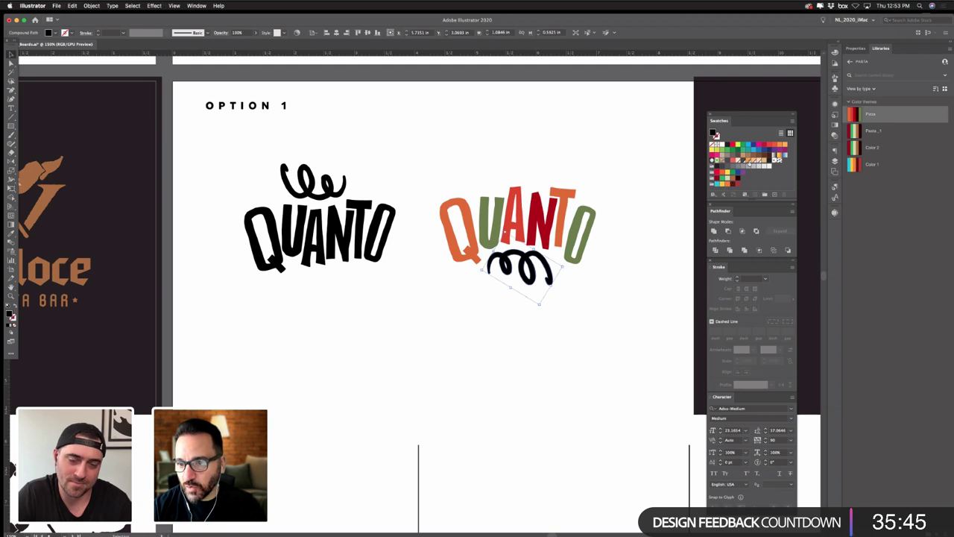
{"action": "left_click", "coordinate": [760, 160]}
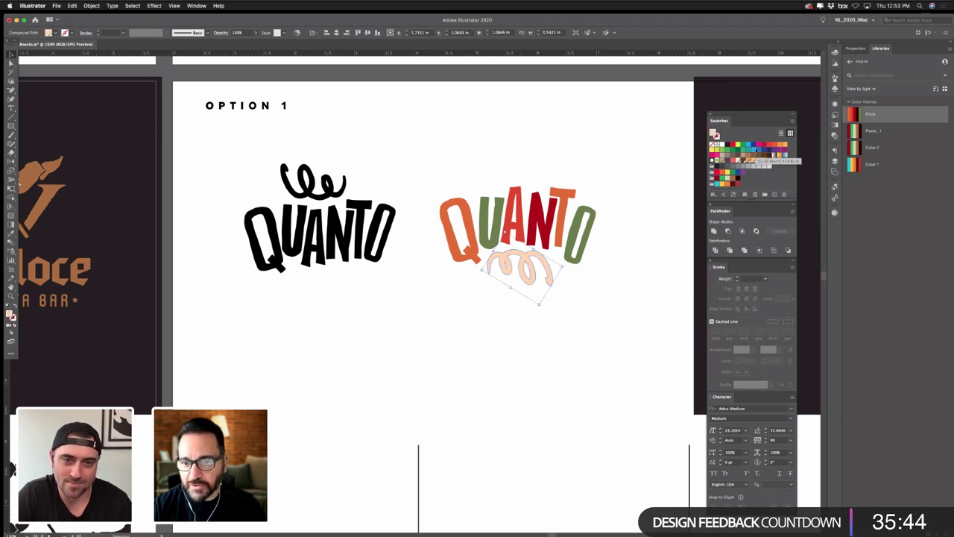
{"action": "double_click", "coordinate": [713, 133]}
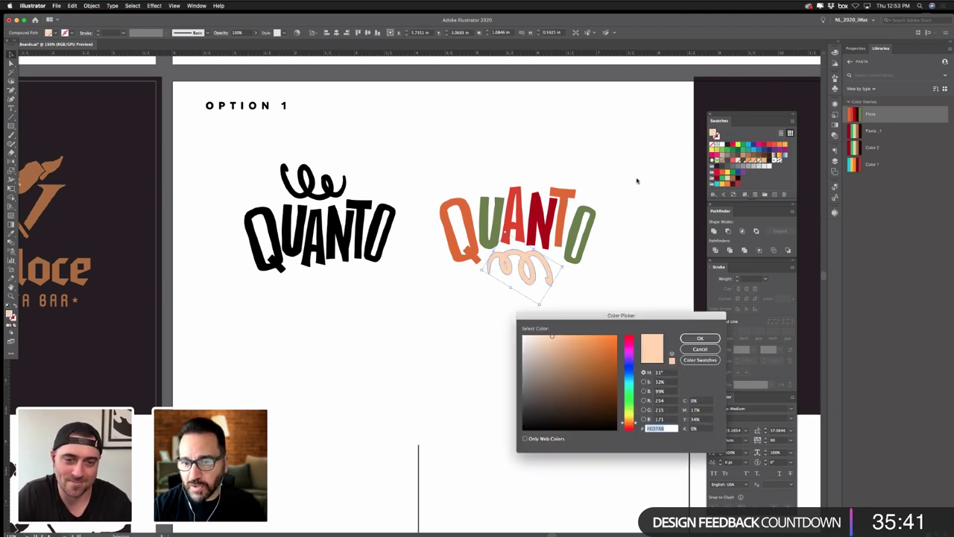
{"action": "left_click_drag", "start_coordinate": [635, 422], "coordinate": [636, 417]}
{"action": "left_click_drag", "start_coordinate": [571, 341], "coordinate": [577, 340]}
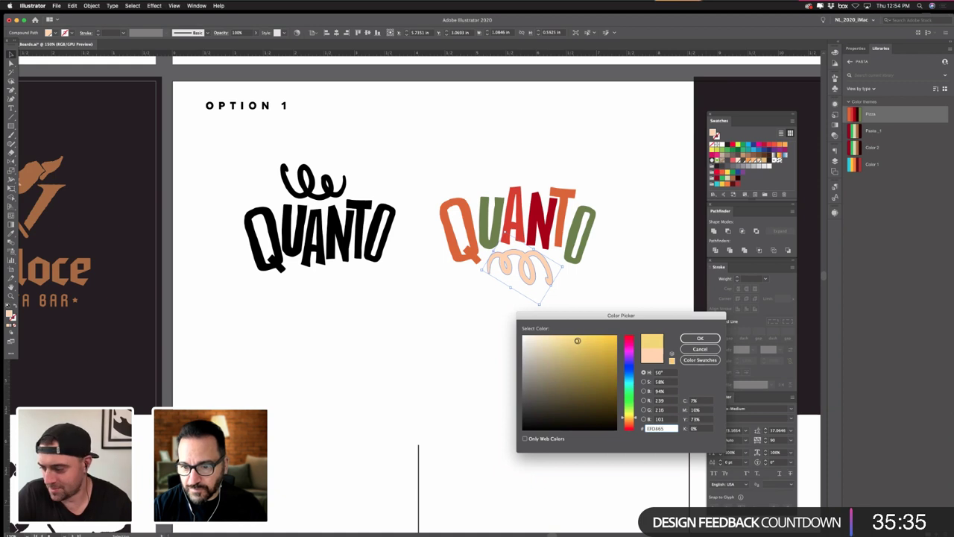
{"action": "left_click", "coordinate": [709, 338]}
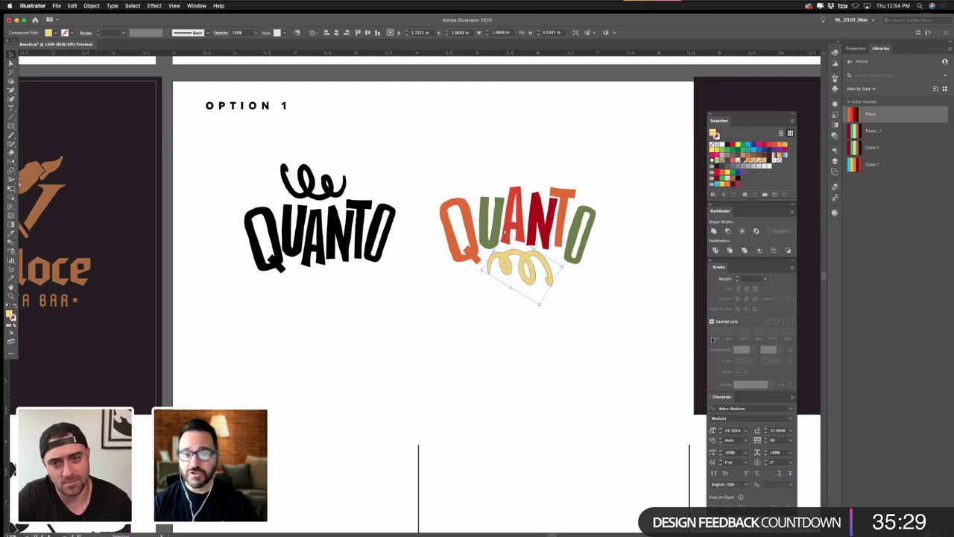
{"action": "left_click", "coordinate": [596, 346]}
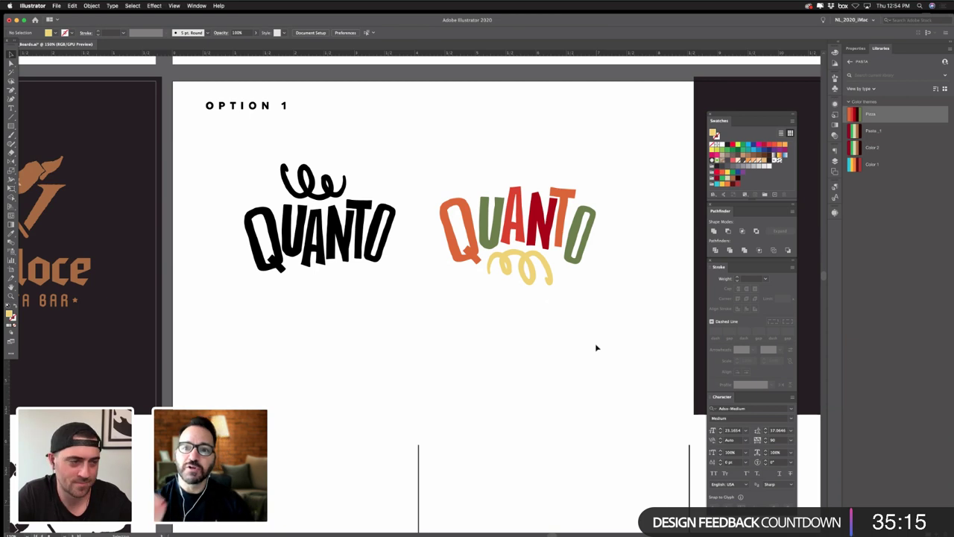
{"action": "key", "text": "super+equal"}
{"action": "key", "text": "super+equal"}
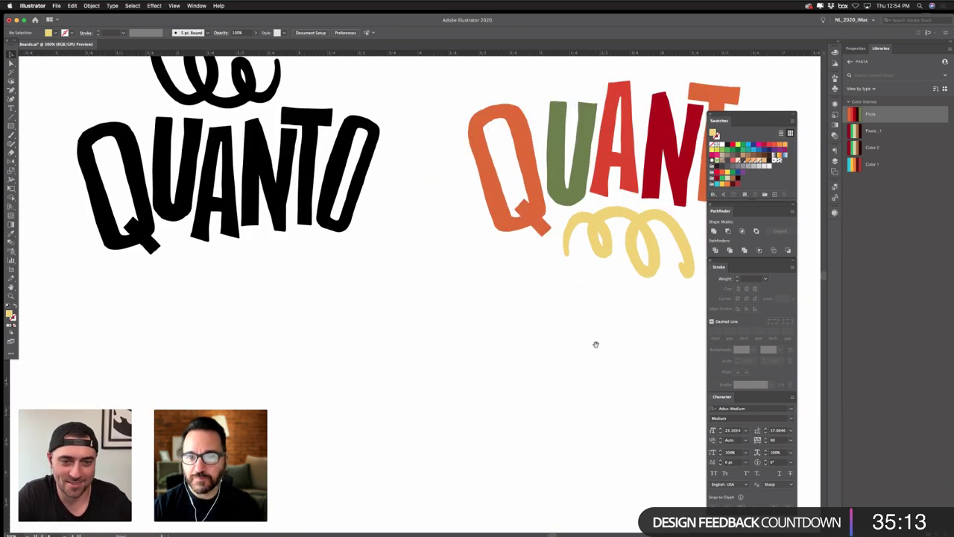
{"action": "left_click_drag", "start_coordinate": [593, 345], "coordinate": [447, 405]}
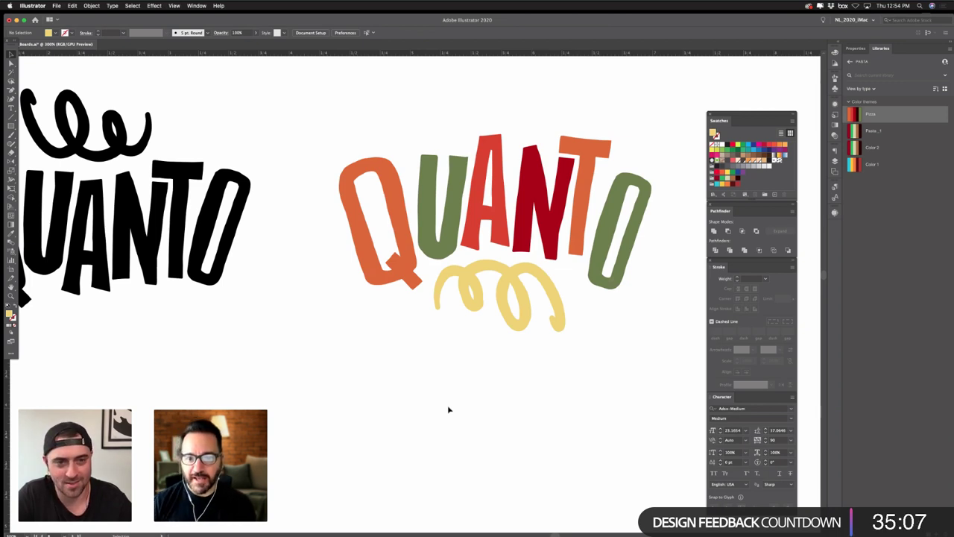
- Try a slightly offset copy of the pasta swirl filled with dark 8A7124 as a drop shadow, and remove it
{"action": "scroll", "coordinate": [499, 303], "scroll_direction": "right", "scroll_amount": 2}
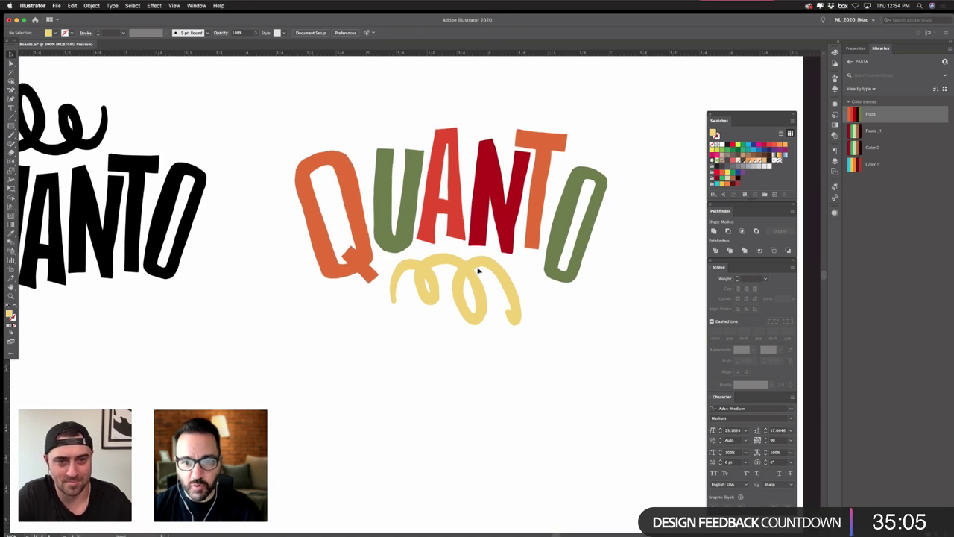
{"action": "left_click", "coordinate": [477, 270]}
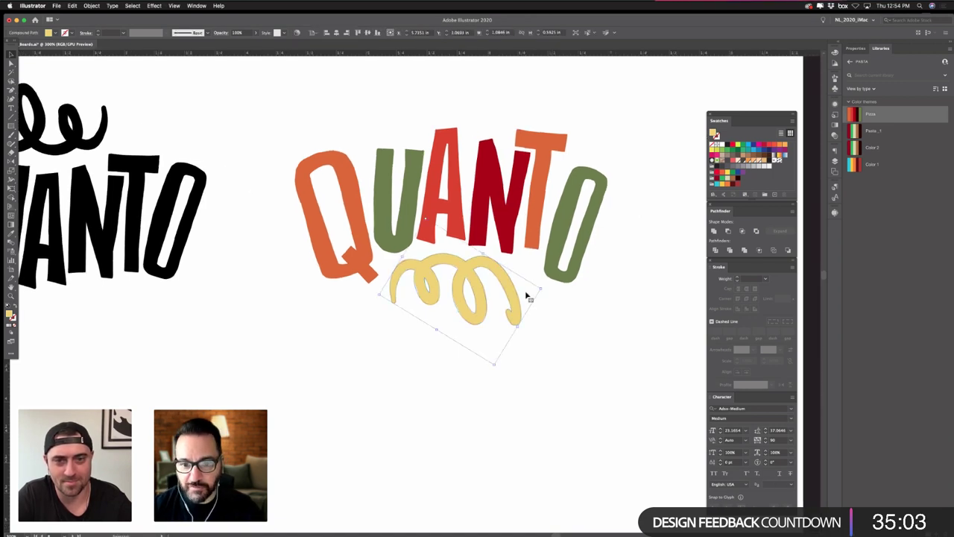
{"action": "left_click_drag", "start_coordinate": [501, 272], "coordinate": [504, 274], "text": "alt"}
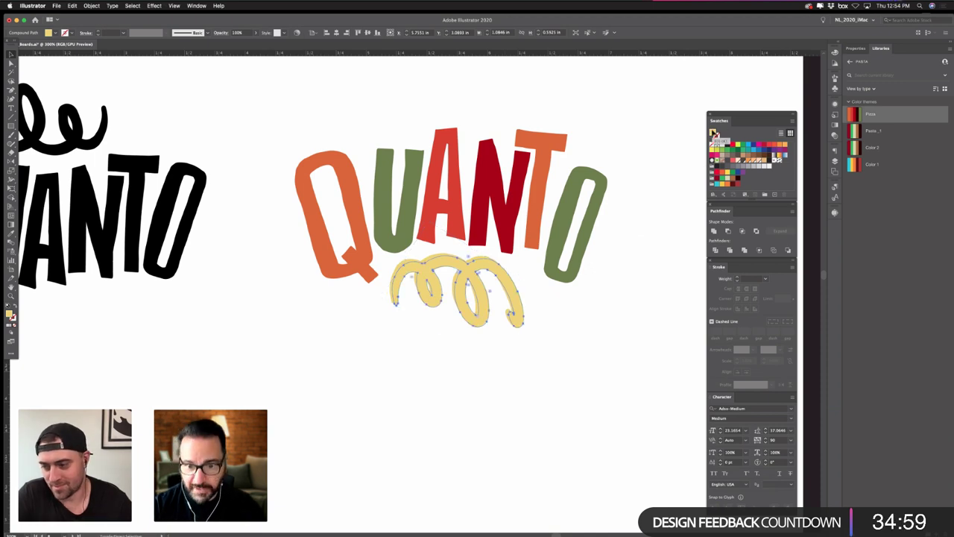
{"action": "double_click", "coordinate": [714, 134]}
{"action": "left_click", "coordinate": [593, 381]}
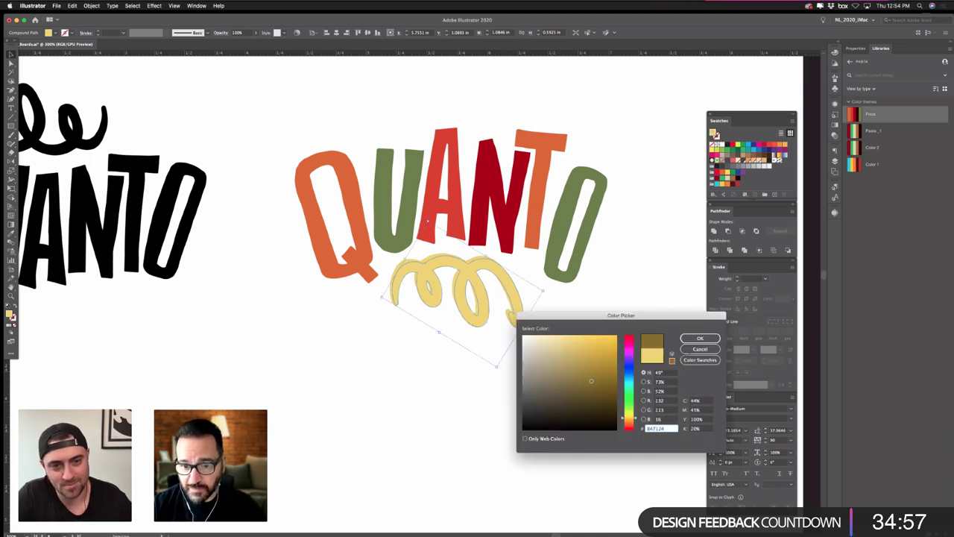
{"action": "left_click", "coordinate": [702, 340]}
{"action": "key", "text": "a"}
{"action": "left_click", "coordinate": [485, 438]}
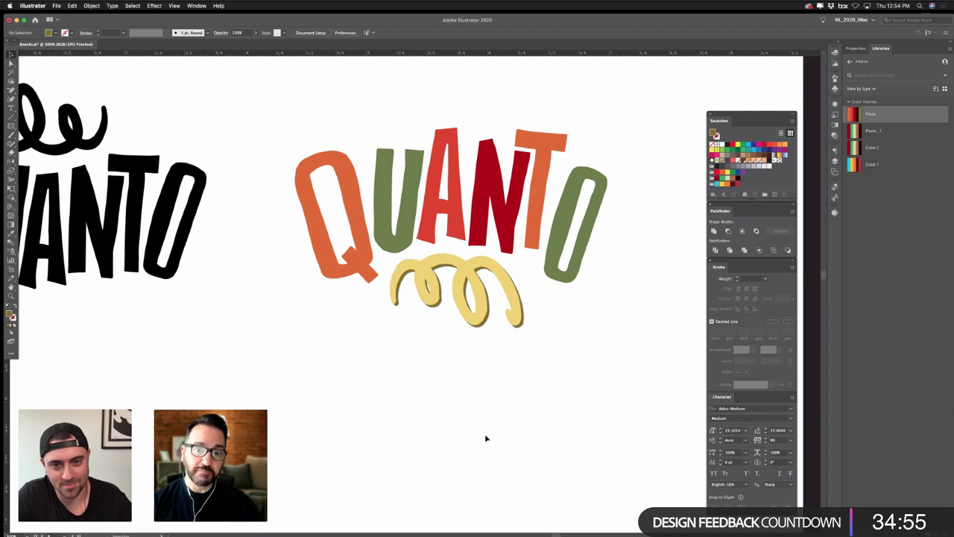
{"action": "left_click", "coordinate": [519, 320]}
{"action": "left_click", "coordinate": [560, 365]}
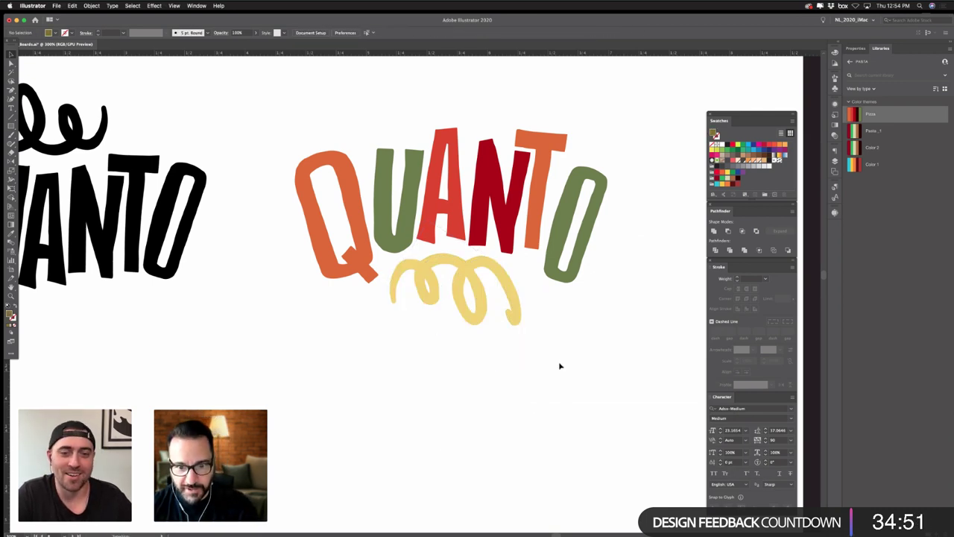
- Examine the coloured Quanto logo at board scale and close up, checking its letters and pasta swirl
{"action": "key", "text": "super+minus"}
{"action": "key", "text": "super+minus"}
{"action": "key", "text": "super+minus"}
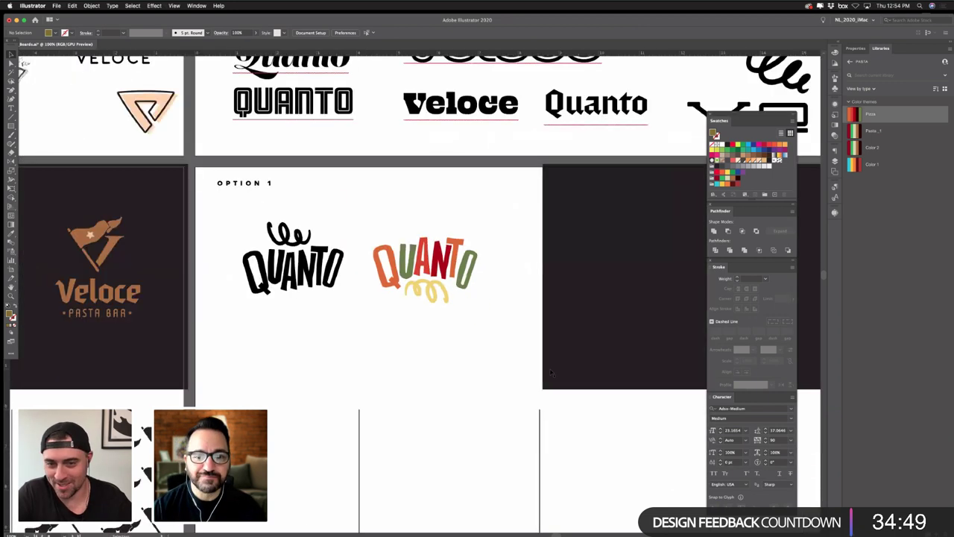
{"action": "left_click", "coordinate": [432, 295]}
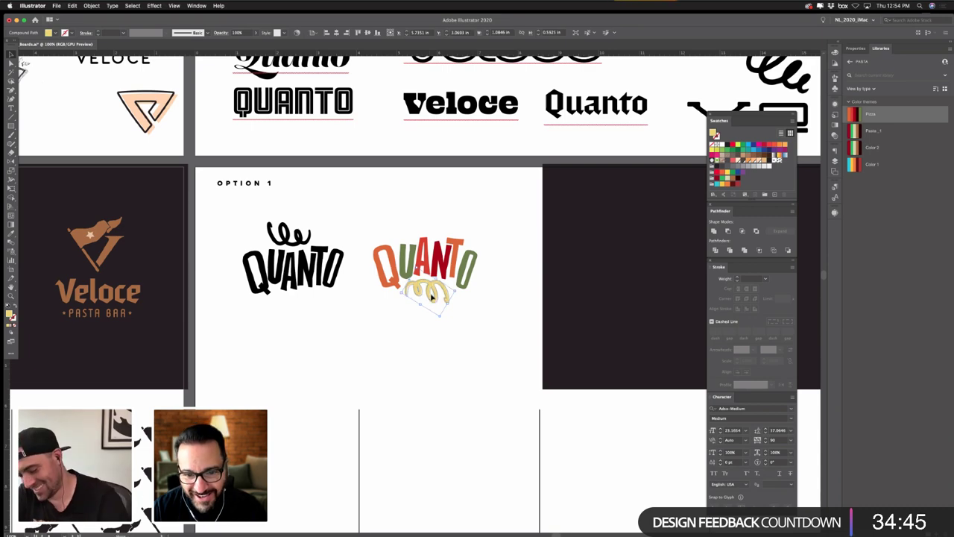
{"action": "left_click", "coordinate": [358, 318]}
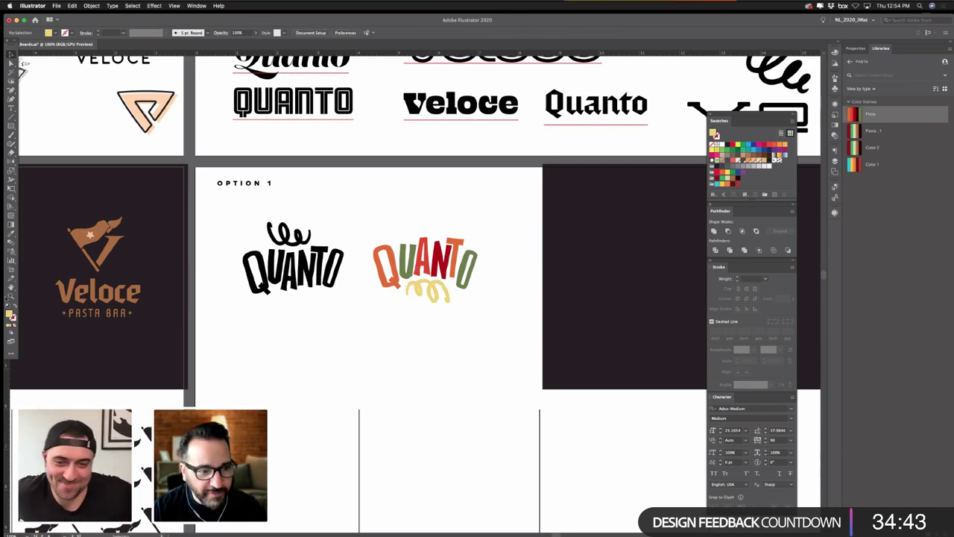
{"action": "left_click", "coordinate": [10, 296]}
{"action": "left_click_drag", "start_coordinate": [334, 221], "coordinate": [545, 306]}
{"action": "left_click_drag", "start_coordinate": [361, 185], "coordinate": [223, 247]}
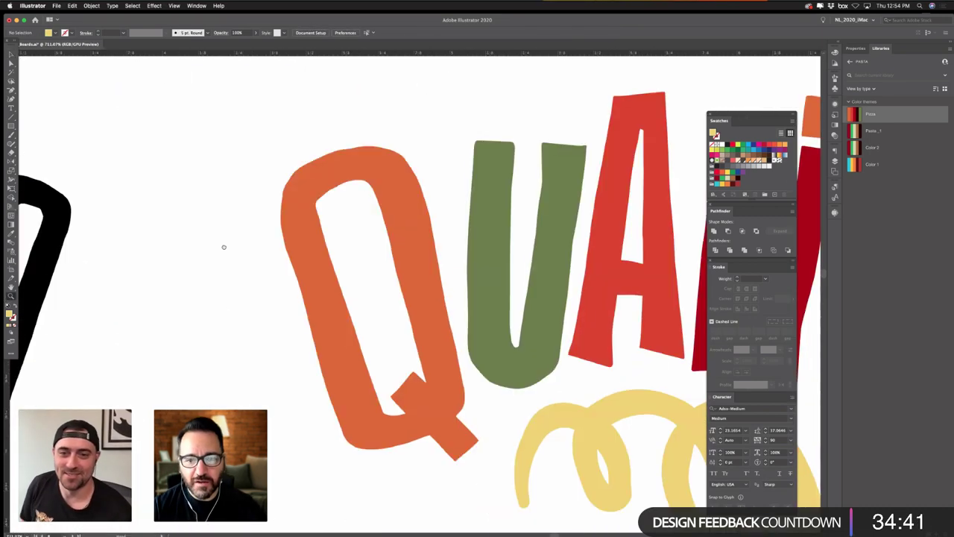
{"action": "left_click_drag", "start_coordinate": [693, 339], "coordinate": [574, 293]}
{"action": "key", "text": "super+minus"}
{"action": "key", "text": "super+minus"}
{"action": "key", "text": "super+minus"}
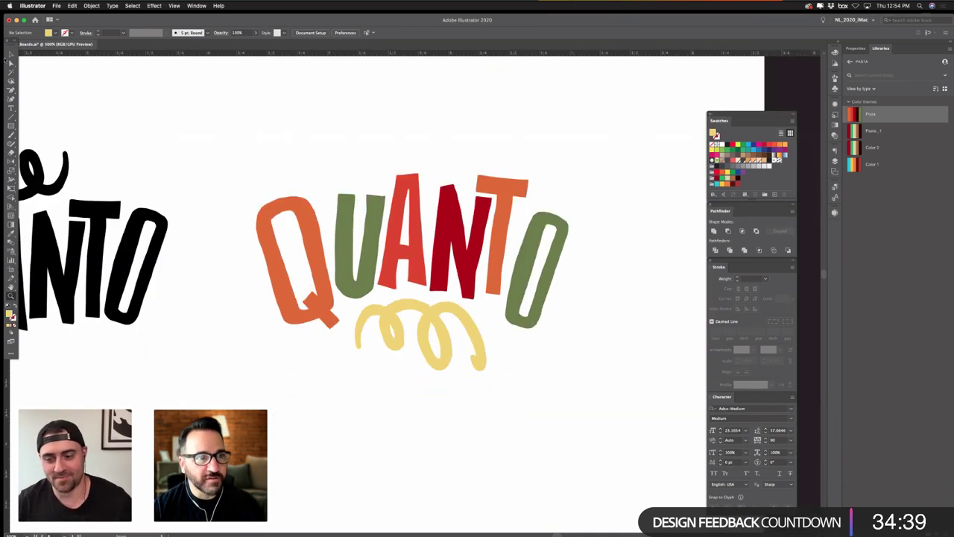
- Rotate the green U slightly counter-clockwise and shift it toward the Q in the coloured Quanto lettering
{"action": "left_click", "coordinate": [11, 55]}
{"action": "left_click", "coordinate": [372, 255]}
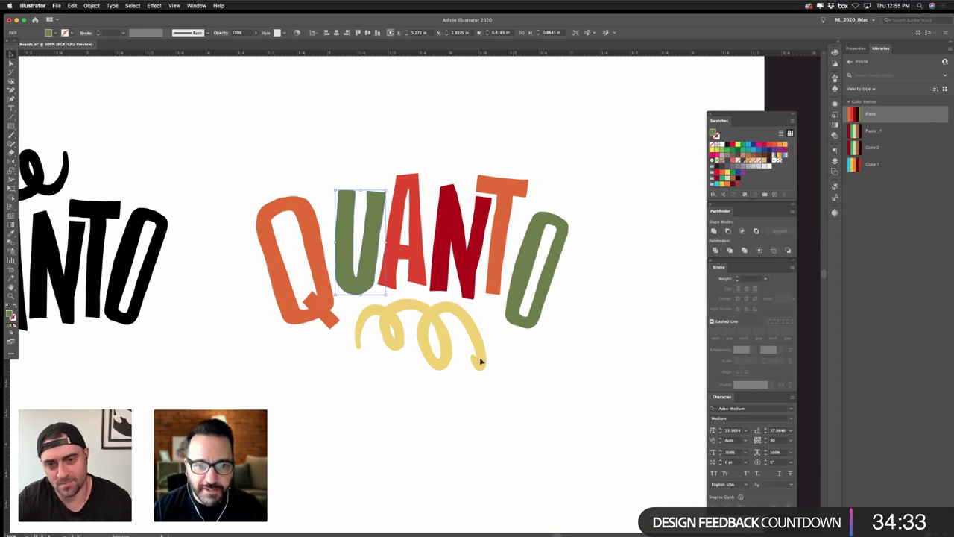
{"action": "left_click_drag", "start_coordinate": [388, 186], "coordinate": [368, 228]}
{"action": "left_click", "coordinate": [429, 230]}
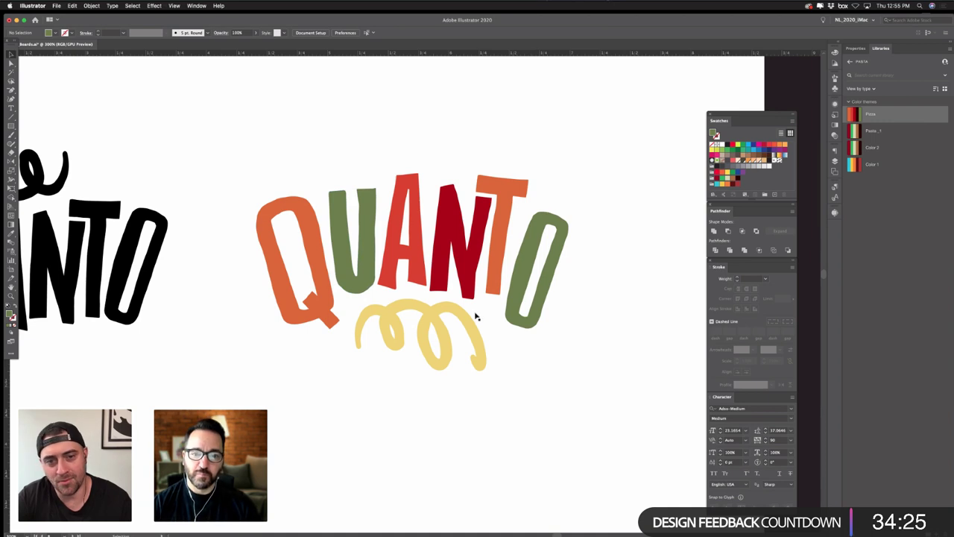
{"action": "left_click", "coordinate": [460, 315]}
{"action": "left_click", "coordinate": [568, 336]}
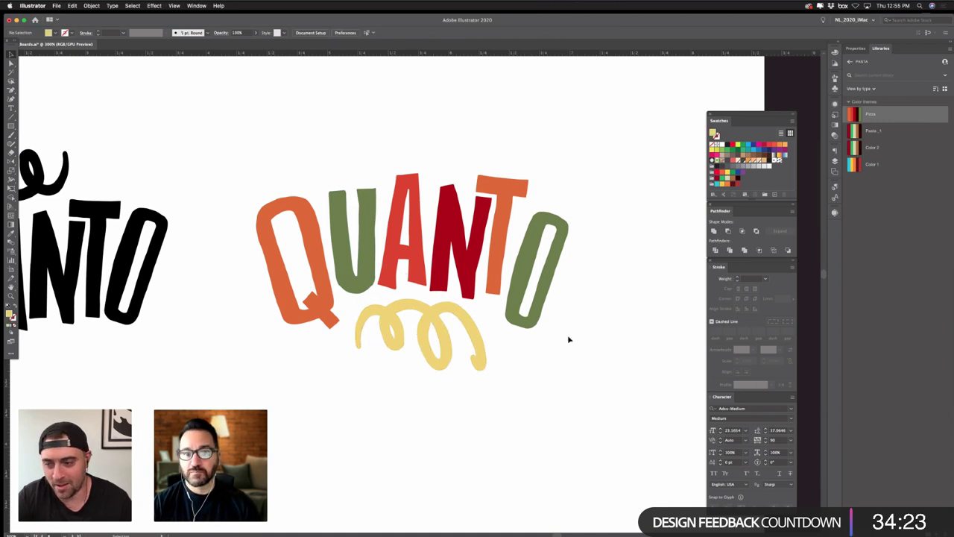
- Rotate the orange T slightly clockwise and nudge the O and Q slightly upward in the coloured lettering
{"action": "left_click", "coordinate": [523, 181]}
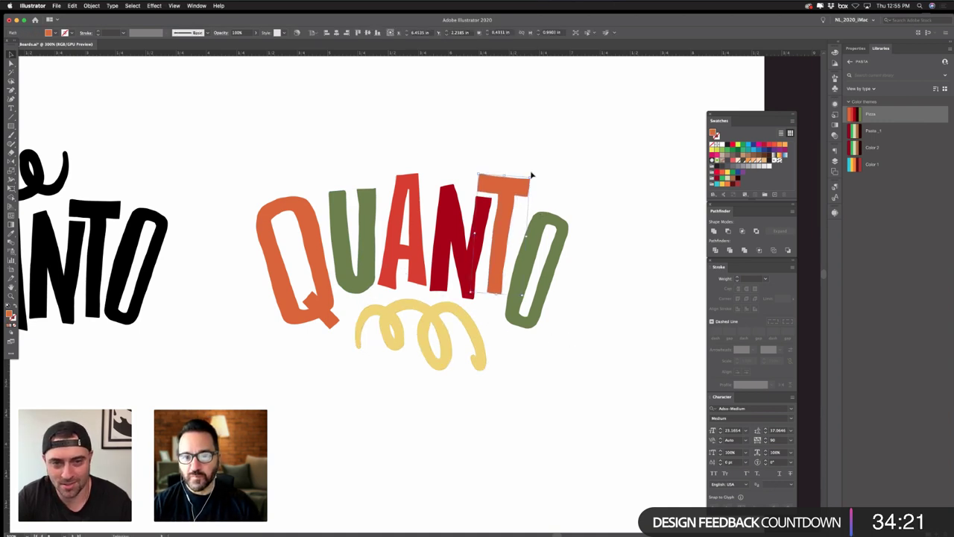
{"action": "left_click_drag", "start_coordinate": [533, 175], "coordinate": [513, 186]}
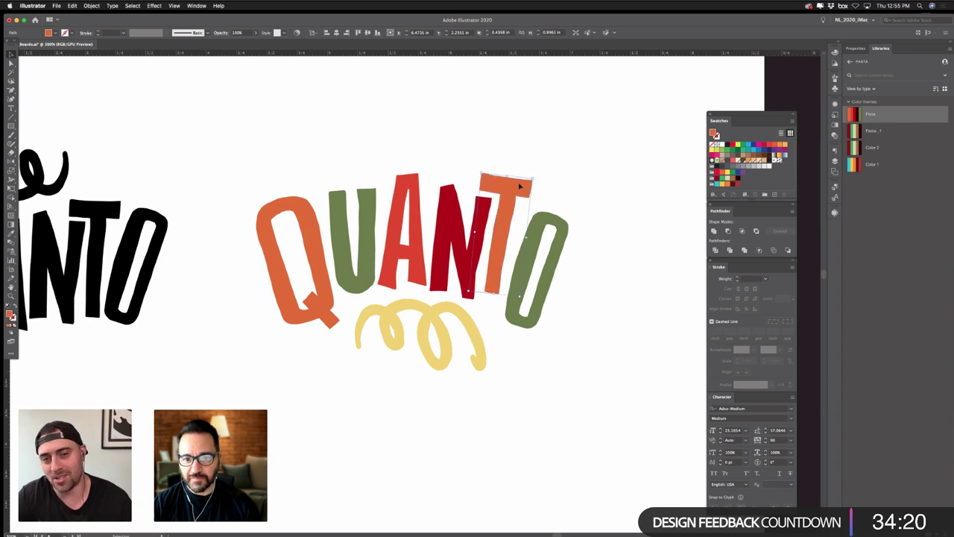
{"action": "left_click", "coordinate": [584, 169]}
{"action": "left_click", "coordinate": [533, 246]}
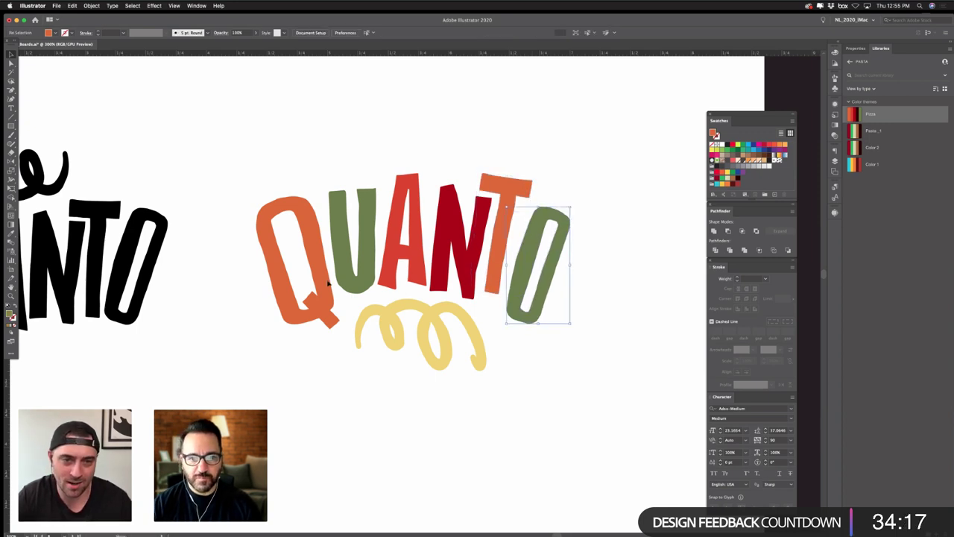
{"action": "left_click", "coordinate": [324, 275]}
{"action": "left_click", "coordinate": [342, 387]}
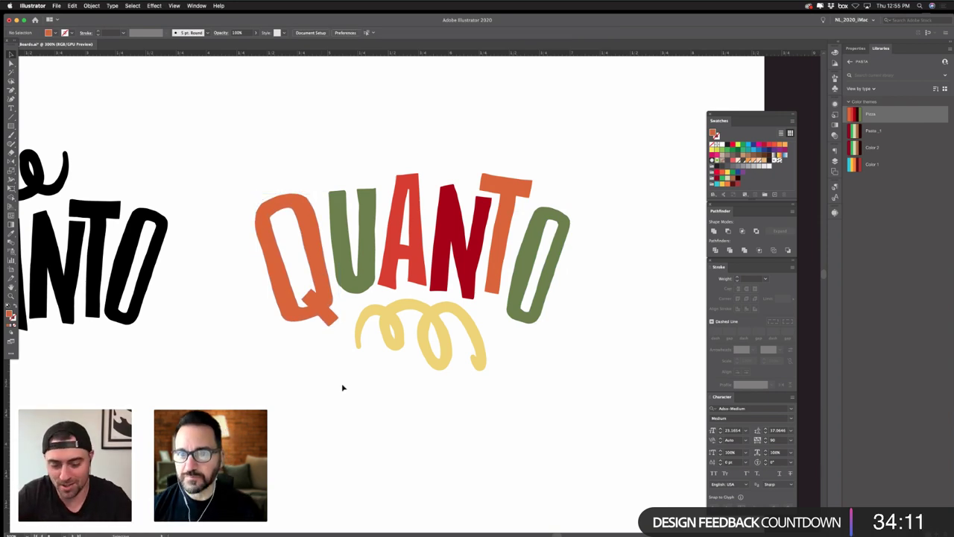
- Compare the adjusted coloured Quanto logo with the black version on the Option 1 board
{"action": "left_click", "coordinate": [438, 317]}
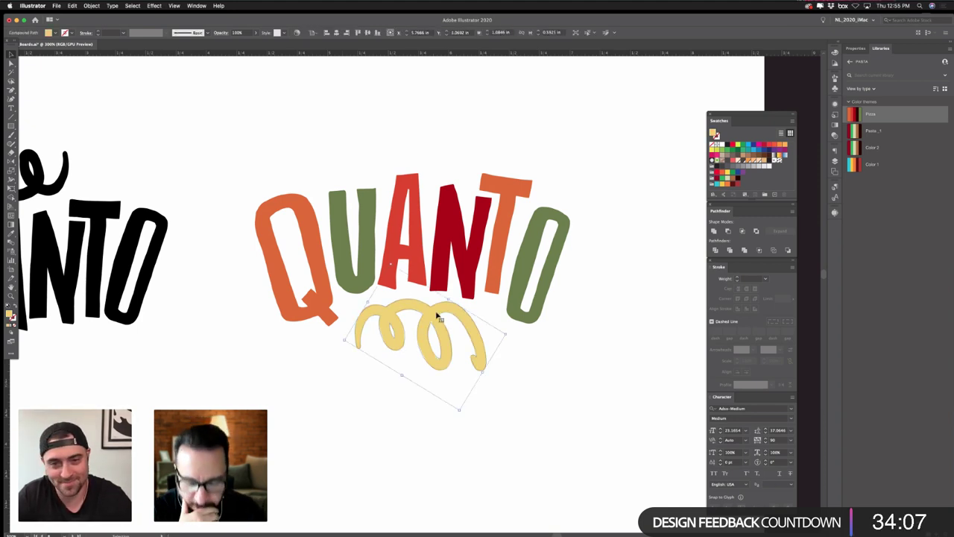
{"action": "key", "text": "a"}
{"action": "key", "text": "super+minus"}
{"action": "key", "text": "super+minus"}
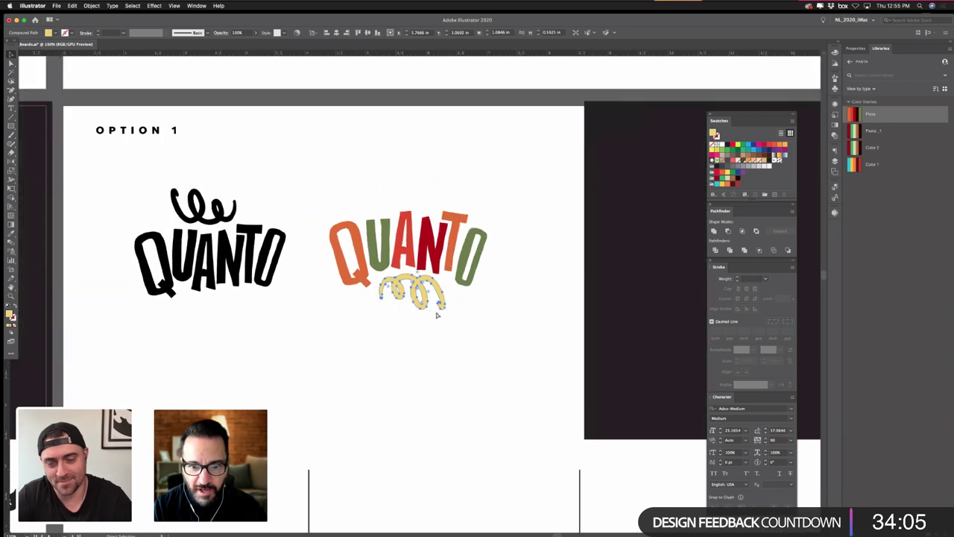
{"action": "key", "text": "super+equal"}
{"action": "key", "text": "super+minus"}
{"action": "key", "text": "v"}
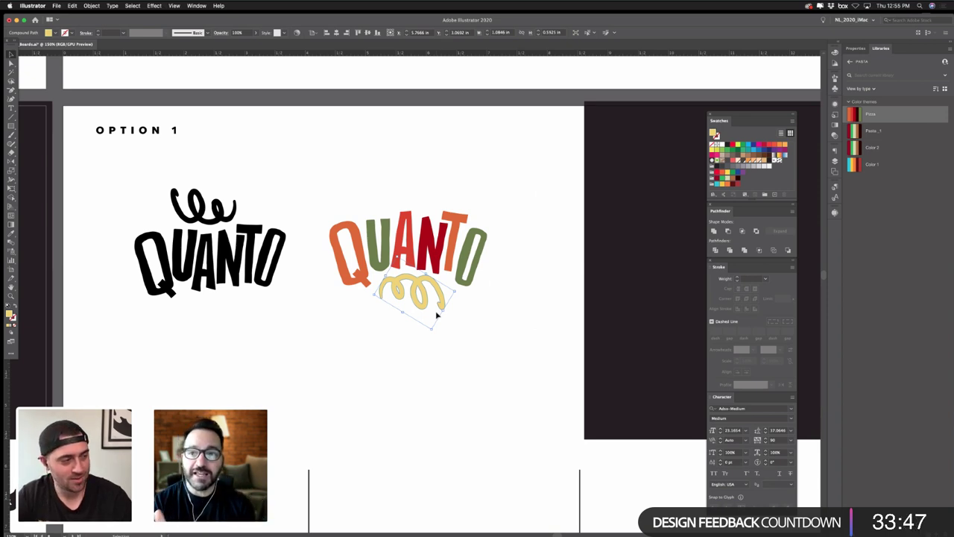
{"action": "left_click", "coordinate": [478, 375]}
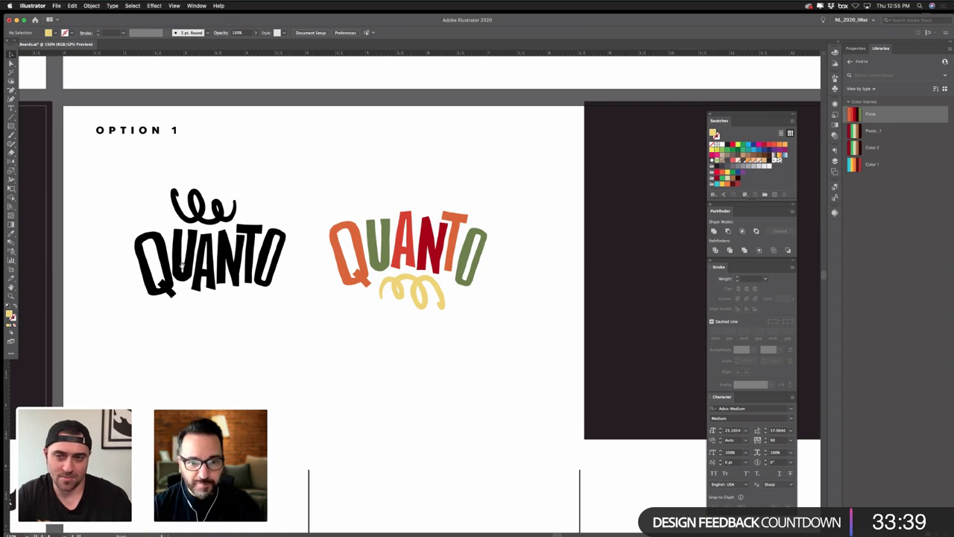
- Copy the curved WALK-UP PASTA WINDOW text from the Veloce badge and place it, scaled down, beneath the coloured Quanto logo
{"action": "scroll", "coordinate": [295, 226], "scroll_direction": "left", "scroll_amount": 3}
{"action": "scroll", "coordinate": [294, 227], "scroll_direction": "down", "scroll_amount": 1}
{"action": "key", "text": "super+minus"}
{"action": "key", "text": "super+minus"}
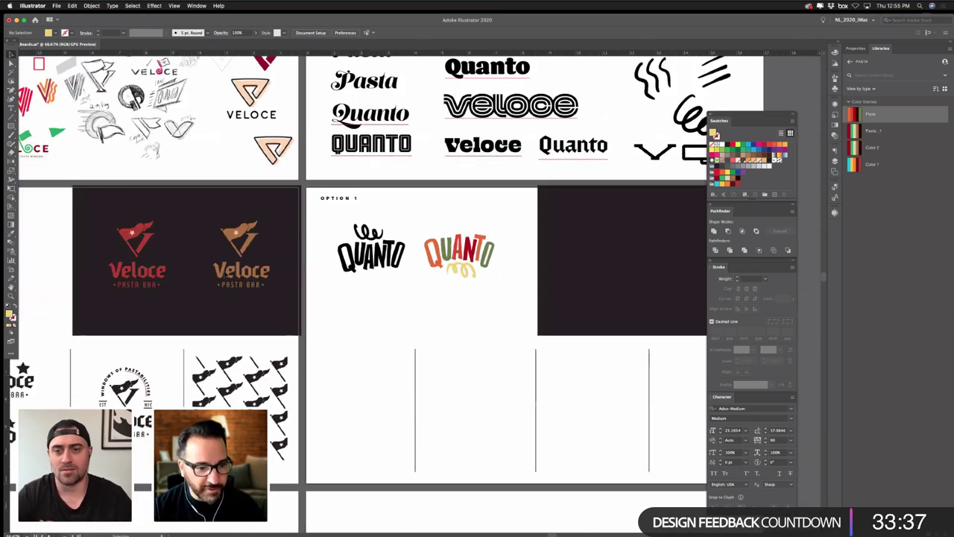
{"action": "scroll", "coordinate": [127, 337], "scroll_direction": "left", "scroll_amount": 10}
{"action": "scroll", "coordinate": [127, 337], "scroll_direction": "down", "scroll_amount": 2}
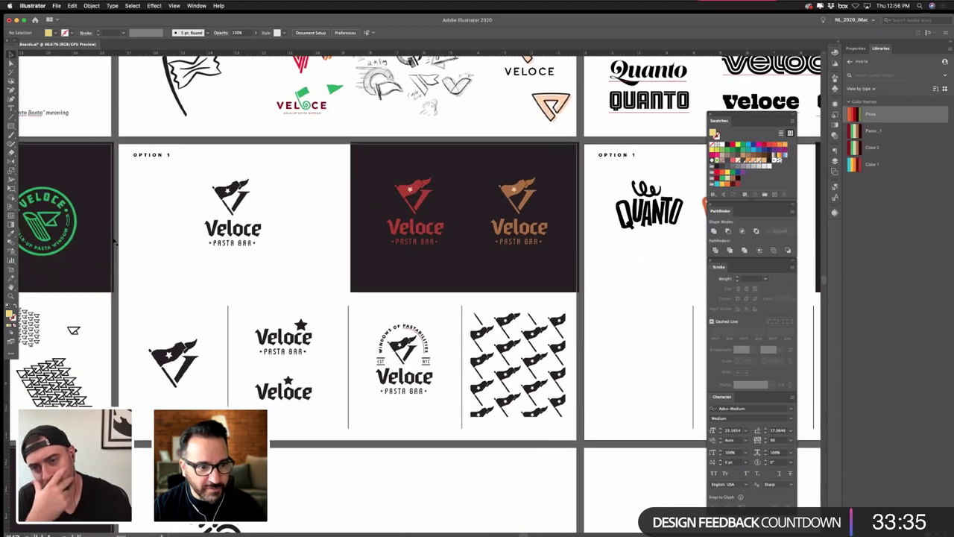
{"action": "scroll", "coordinate": [65, 230], "scroll_direction": "left", "scroll_amount": 4}
{"action": "scroll", "coordinate": [66, 230], "scroll_direction": "up", "scroll_amount": 1}
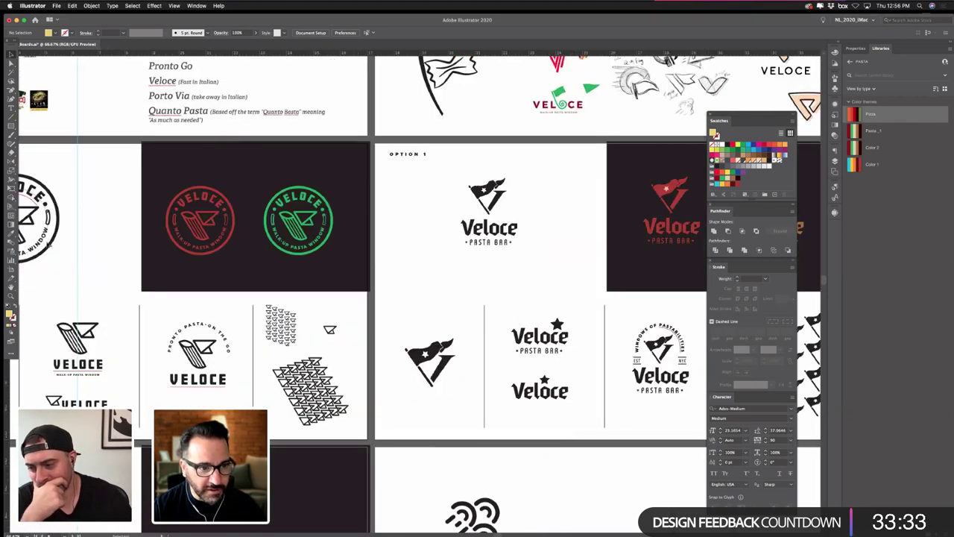
{"action": "left_click", "coordinate": [574, 305]}
{"action": "scroll", "coordinate": [573, 308], "scroll_direction": "right", "scroll_amount": 7}
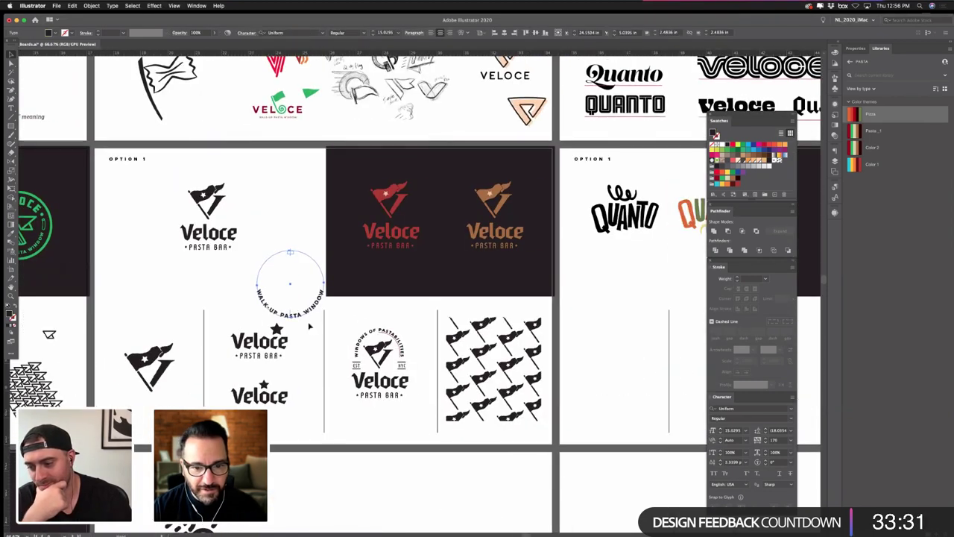
{"action": "left_click_drag", "start_coordinate": [305, 316], "coordinate": [561, 309]}
{"action": "left_click", "coordinate": [614, 303]}
- Replace the wording of the curved tagline under the coloured Quanto logo with PASTA WINDOW BAR
{"action": "left_click", "coordinate": [11, 295]}
{"action": "left_click_drag", "start_coordinate": [394, 295], "coordinate": [623, 328]}
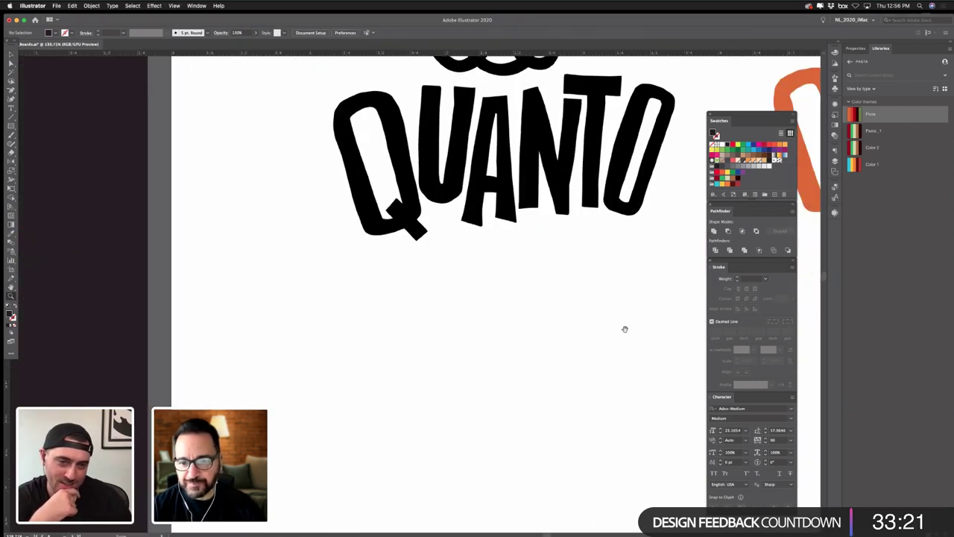
{"action": "left_click_drag", "start_coordinate": [577, 302], "coordinate": [319, 330]}
{"action": "left_click_drag", "start_coordinate": [551, 300], "coordinate": [277, 329]}
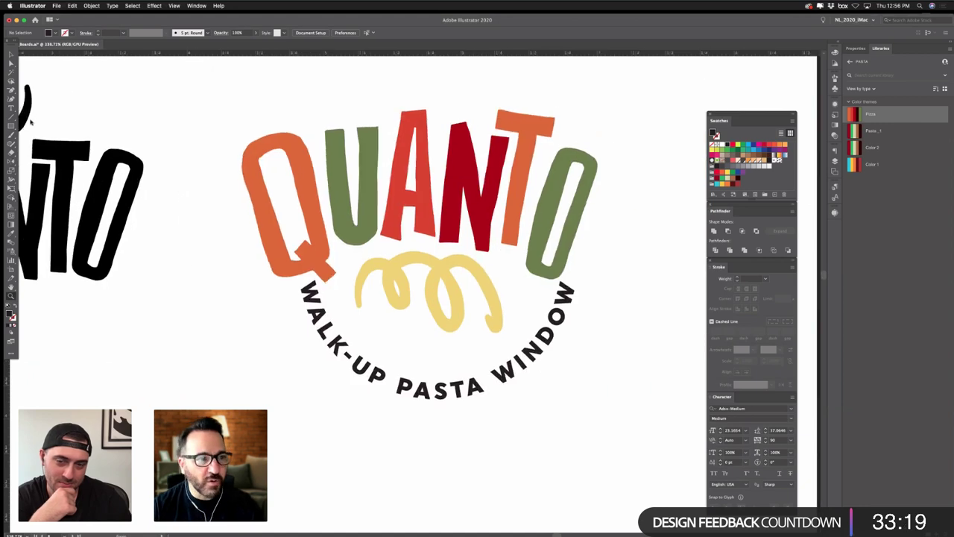
{"action": "left_click", "coordinate": [11, 108]}
{"action": "left_click_drag", "start_coordinate": [306, 285], "coordinate": [593, 292]}
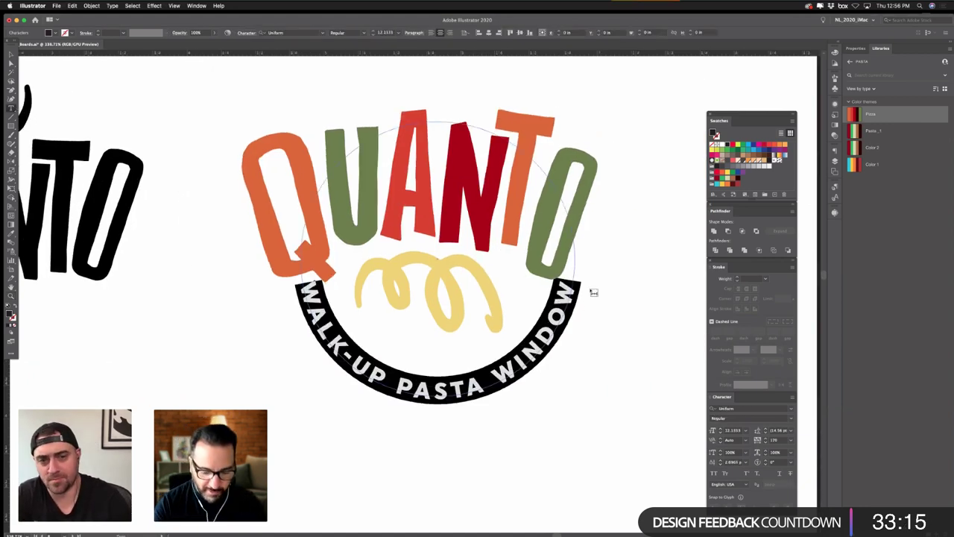
{"action": "type", "text": "PASTA "}
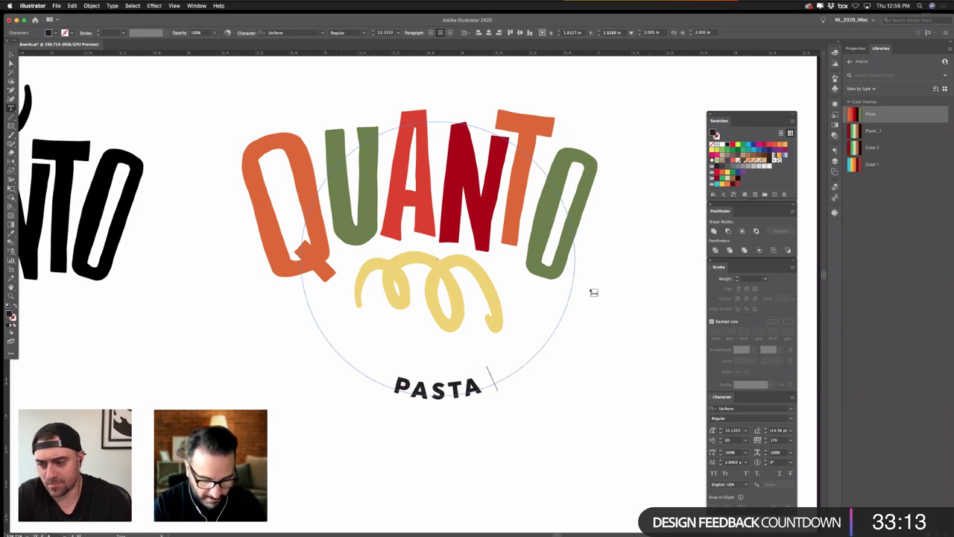
{"action": "type", "text": "WIND"}
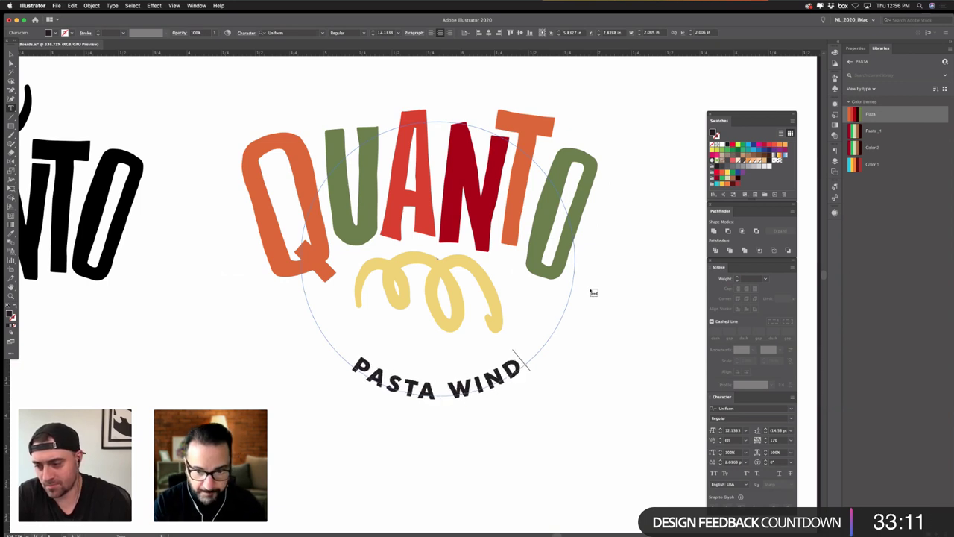
{"action": "type", "text": "OWE"}
{"action": "key", "text": "BackSpace"}
{"action": "type", "text": "BAR"}
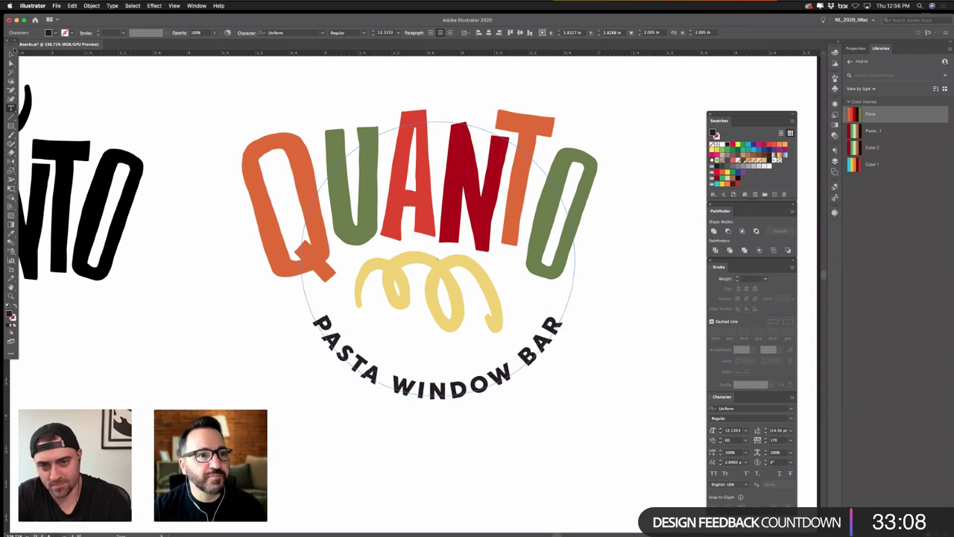
{"action": "key", "text": "Escape"}
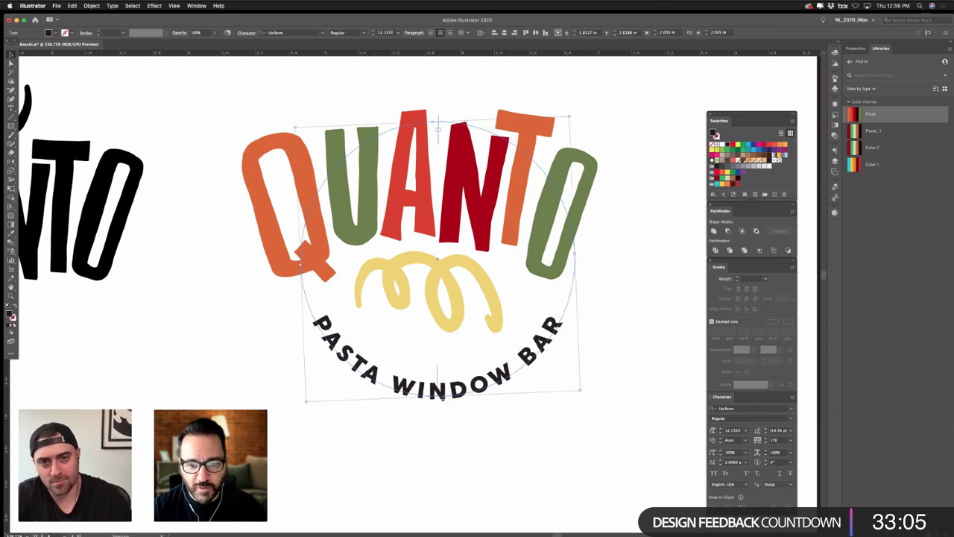
- Scale the curved PASTA WINDOW BAR tagline down to about 1.88 in wide and position it just below the pasta swirl
{"action": "left_click_drag", "start_coordinate": [445, 396], "coordinate": [444, 379]}
{"action": "left_click", "coordinate": [551, 427]}
{"action": "key", "text": "super+minus"}
{"action": "key", "text": "super+minus"}
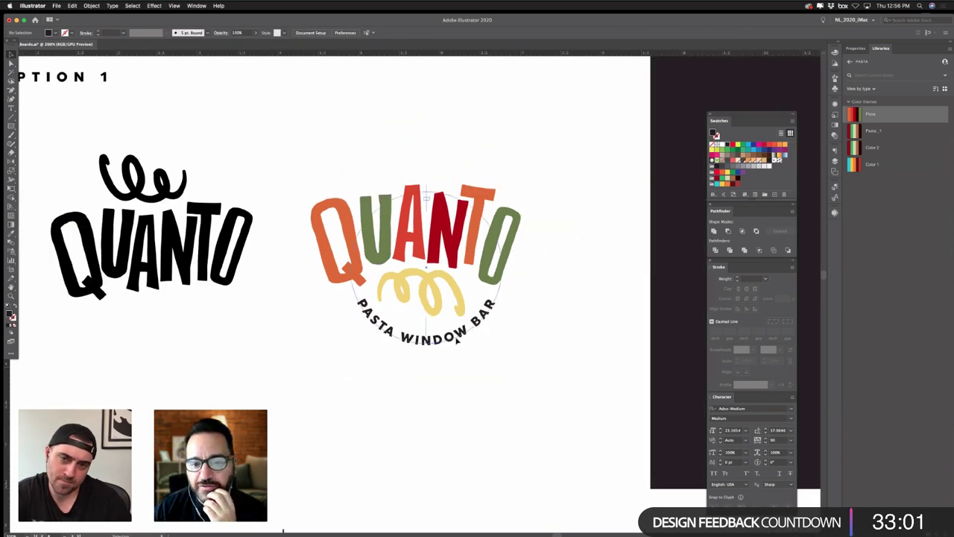
{"action": "left_click_drag", "start_coordinate": [456, 337], "coordinate": [457, 345]}
{"action": "left_click", "coordinate": [508, 361]}
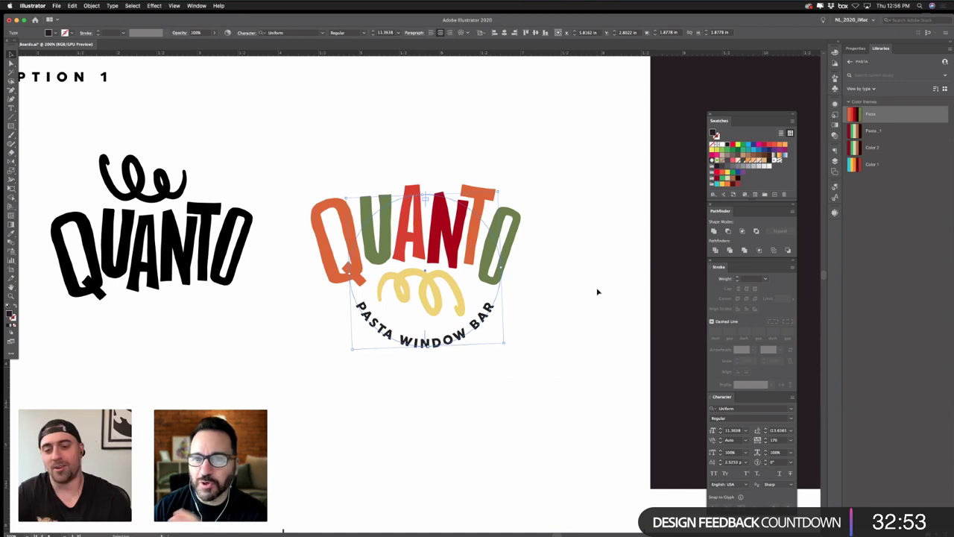
- Look through the available fonts, including the Nexa Rust family, for an alternative typeface for the curved PASTA WINDOW BAR tagline
{"action": "left_click", "coordinate": [792, 408]}
{"action": "scroll", "coordinate": [790, 383], "scroll_direction": "down", "scroll_amount": 3}
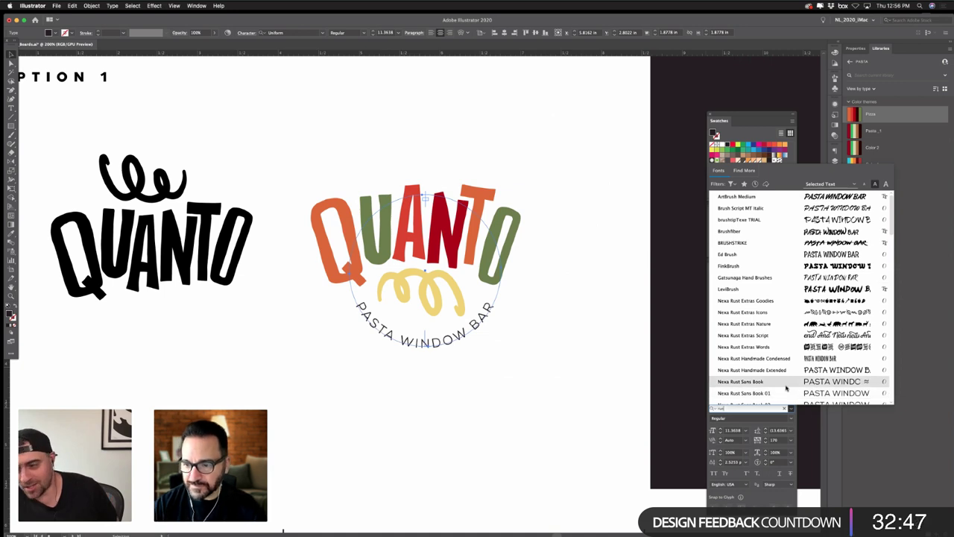
{"action": "scroll", "coordinate": [786, 386], "scroll_direction": "down", "scroll_amount": 1}
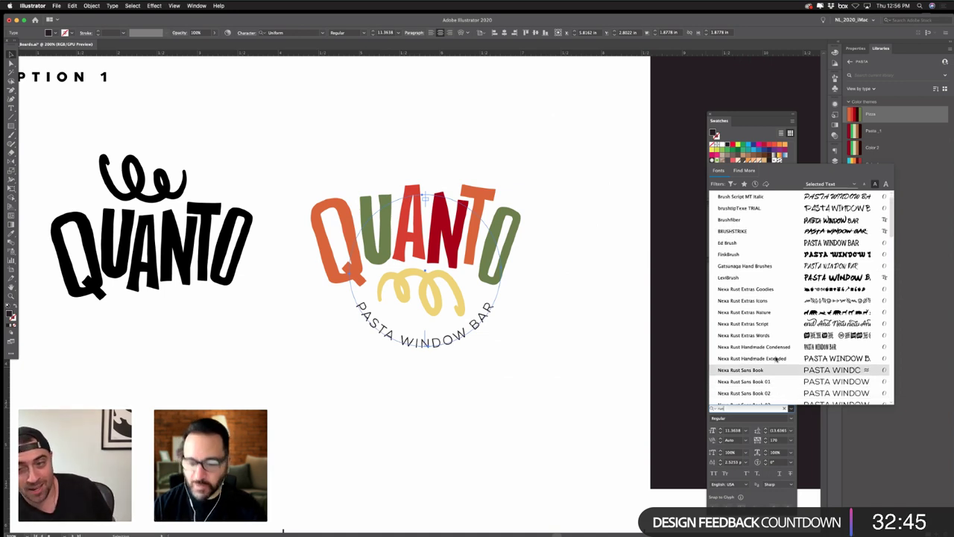
{"action": "scroll", "coordinate": [775, 360], "scroll_direction": "down", "scroll_amount": 5}
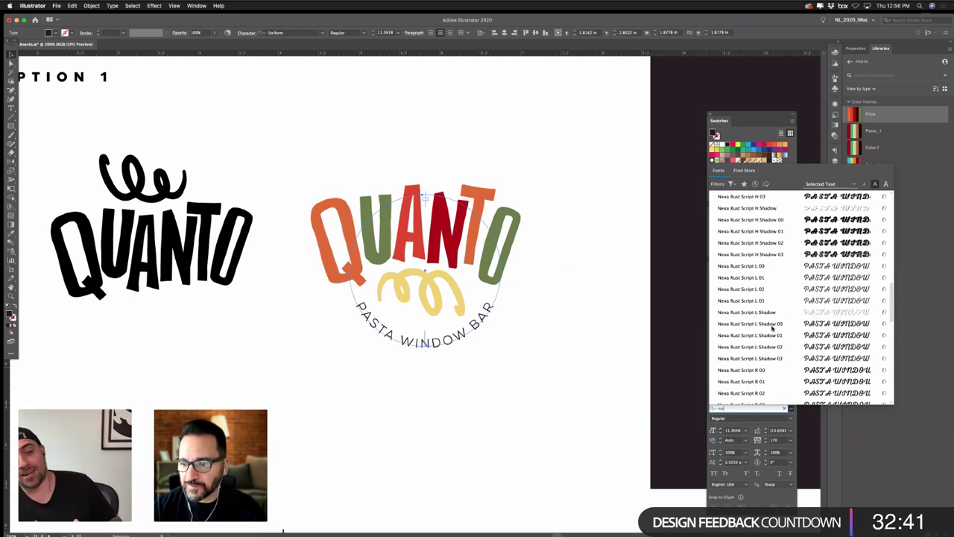
{"action": "scroll", "coordinate": [775, 325], "scroll_direction": "down", "scroll_amount": 10}
{"action": "left_click", "coordinate": [522, 437]}
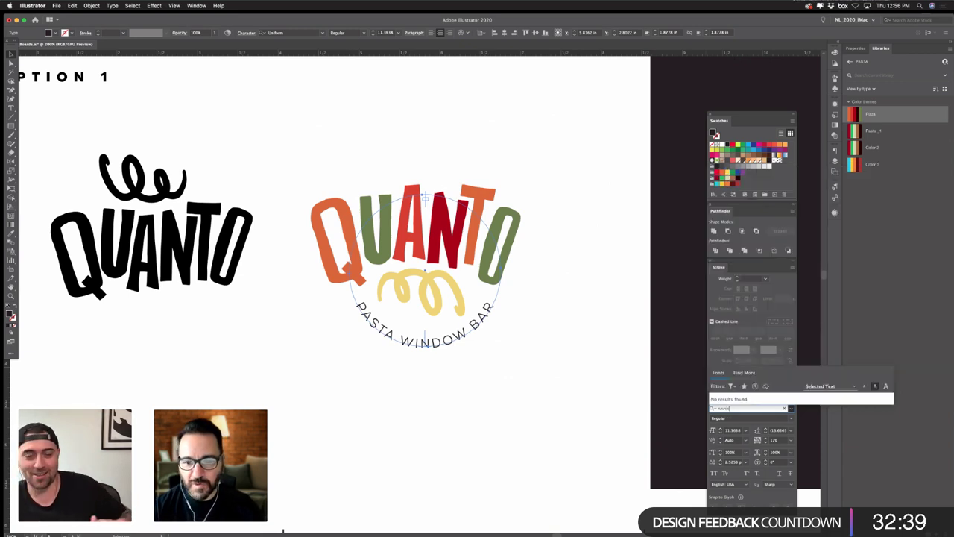
{"action": "left_click", "coordinate": [517, 424]}
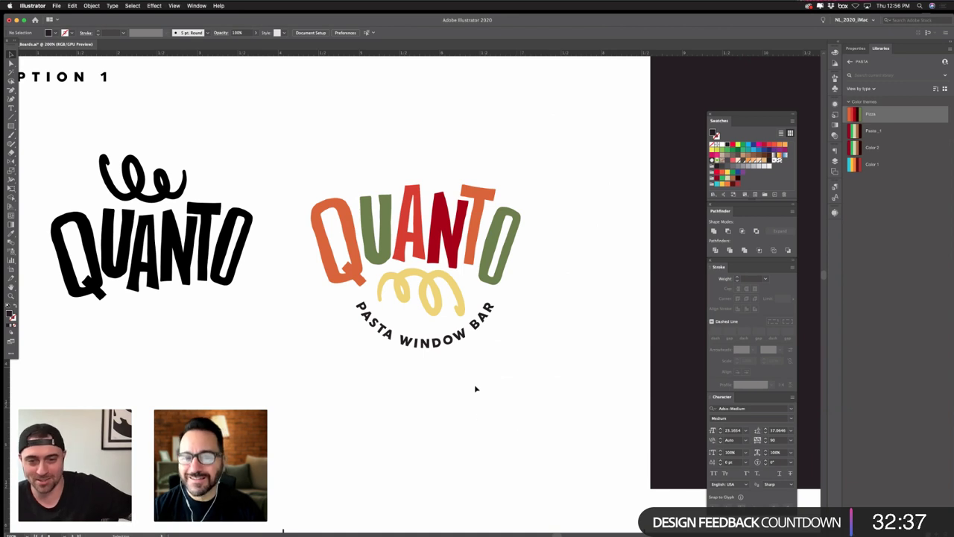
- Enlarge the curved tagline to about 1.91 in wide and shift it and the pasta swirl slightly left beneath the coloured Quanto lettering
{"action": "left_click_drag", "start_coordinate": [441, 307], "coordinate": [439, 309]}
{"action": "left_click", "coordinate": [540, 382]}
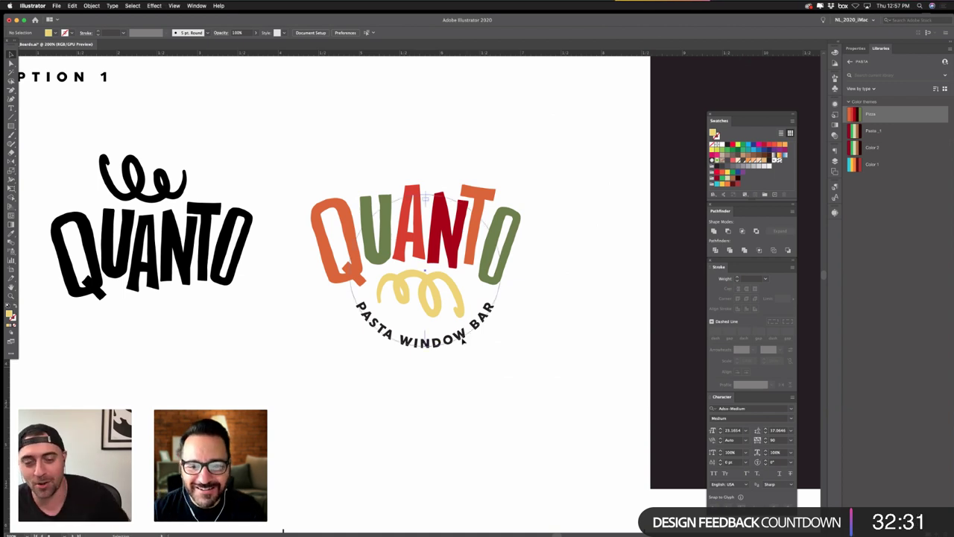
{"action": "left_click", "coordinate": [465, 340]}
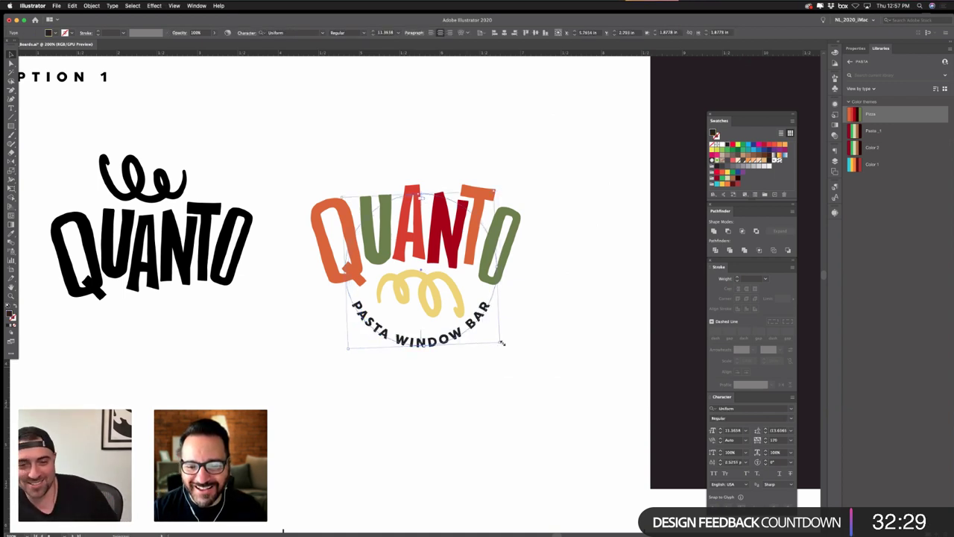
{"action": "left_click_drag", "start_coordinate": [503, 345], "coordinate": [471, 333]}
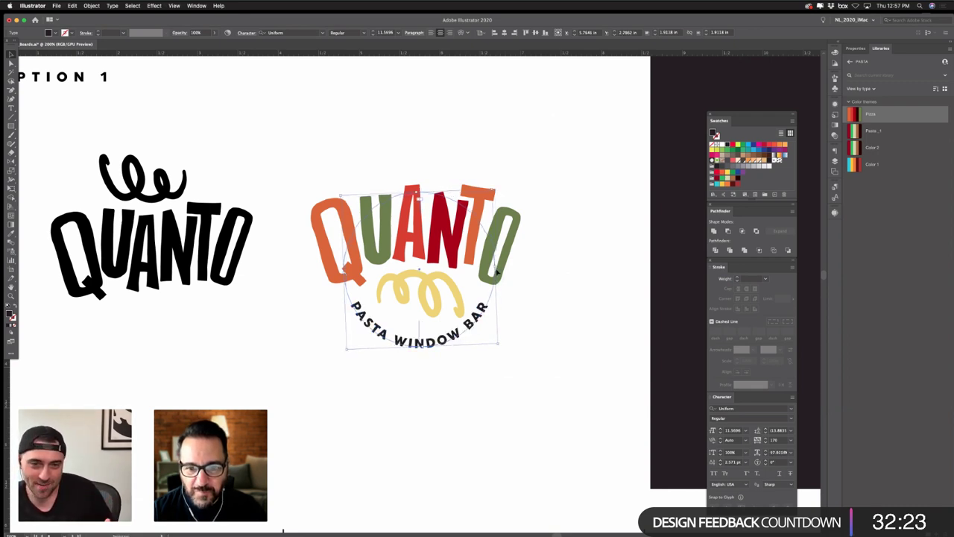
{"action": "left_click", "coordinate": [553, 319]}
{"action": "left_click_drag", "start_coordinate": [437, 292], "coordinate": [434, 292]}
{"action": "left_click", "coordinate": [499, 382]}
- Try a mid-grey fill on the curved PASTA WINDOW BAR tagline and judge it against the coloured logo
{"action": "left_click", "coordinate": [443, 345]}
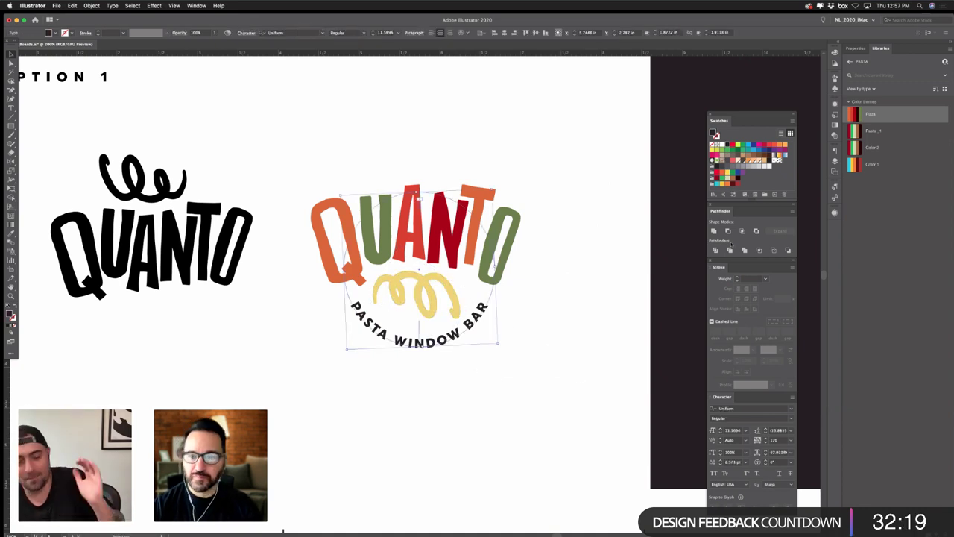
{"action": "left_click", "coordinate": [542, 359]}
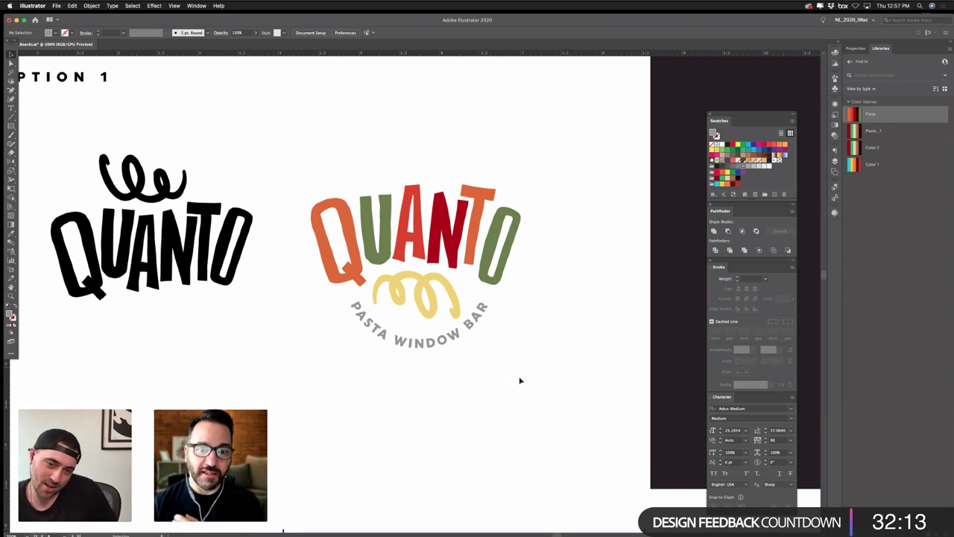
{"action": "left_click", "coordinate": [446, 337]}
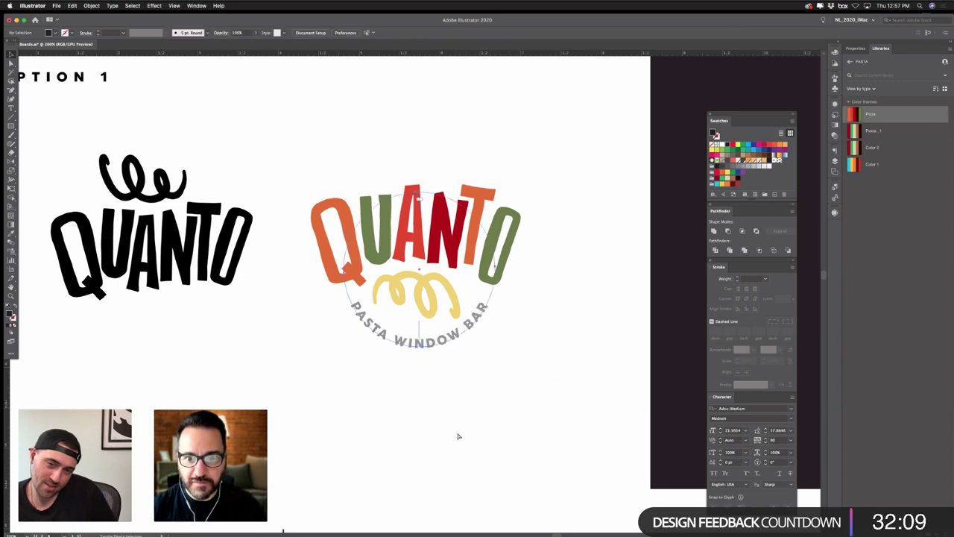
{"action": "left_click", "coordinate": [459, 436]}
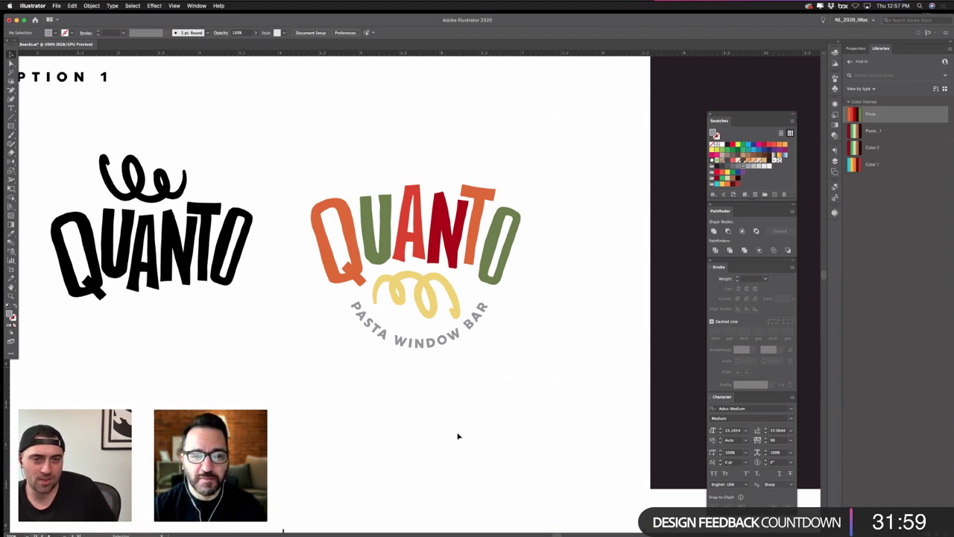
- Recolour the curved PASTA WINDOW BAR tagline with the green sampled from the U of the coloured Quanto logo
{"action": "left_click", "coordinate": [429, 347]}
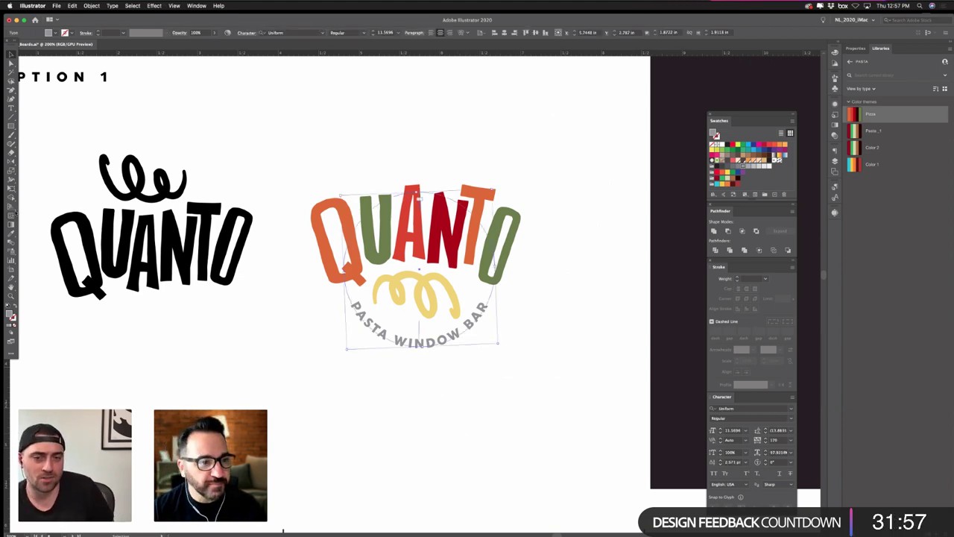
{"action": "left_click", "coordinate": [13, 234]}
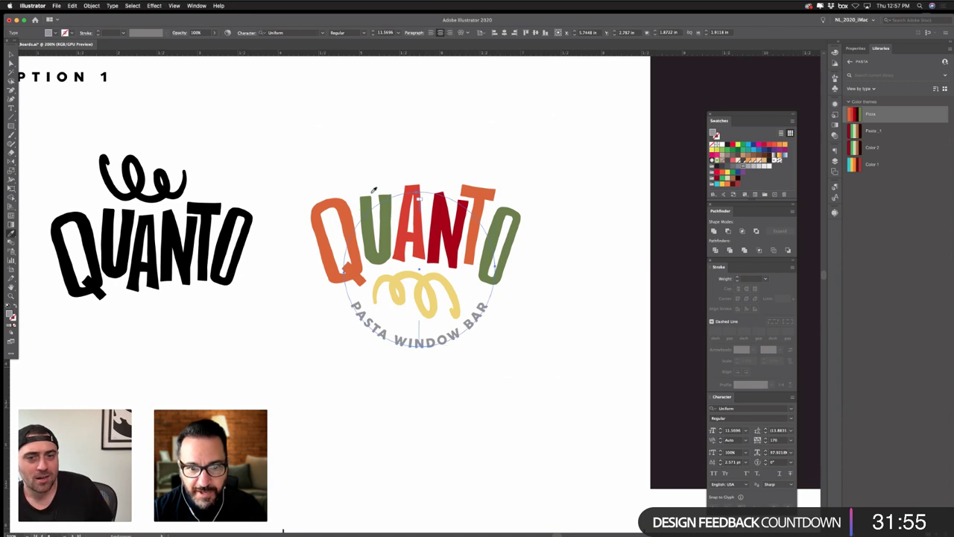
{"action": "left_click", "coordinate": [272, 407]}
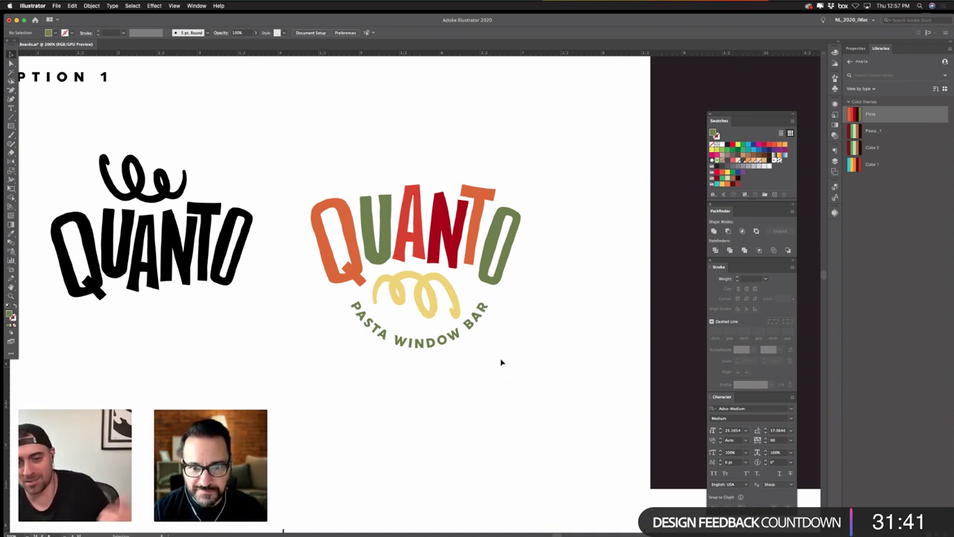
{"action": "left_click", "coordinate": [433, 336]}
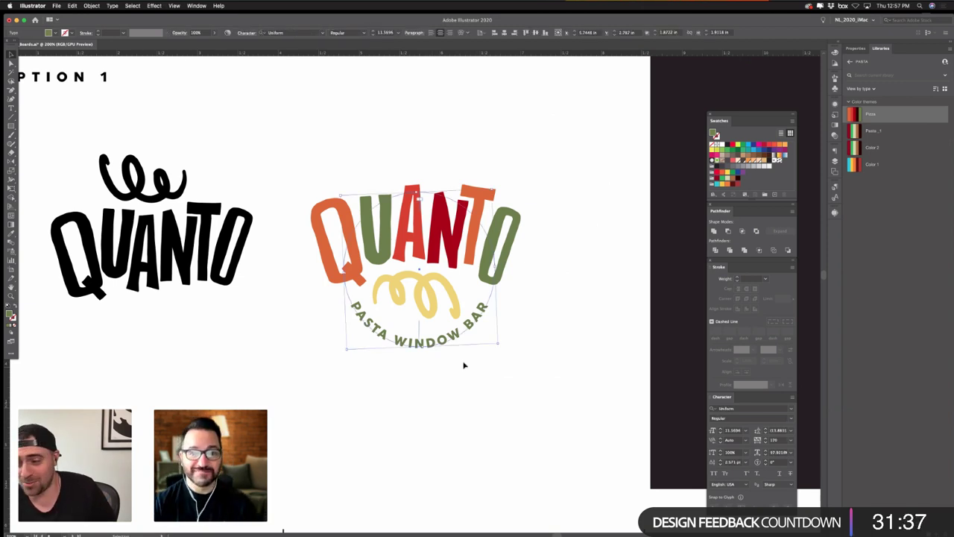
{"action": "left_click", "coordinate": [467, 366]}
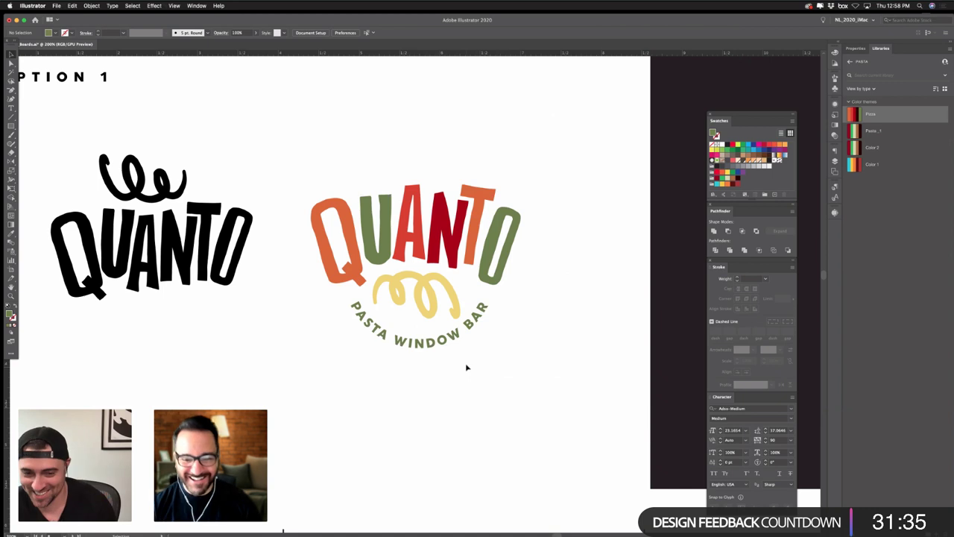
- Move the coloured Quanto logo with its tagline up on the Option 1 board and place a duplicate directly beneath it
{"action": "key", "text": "super+minus"}
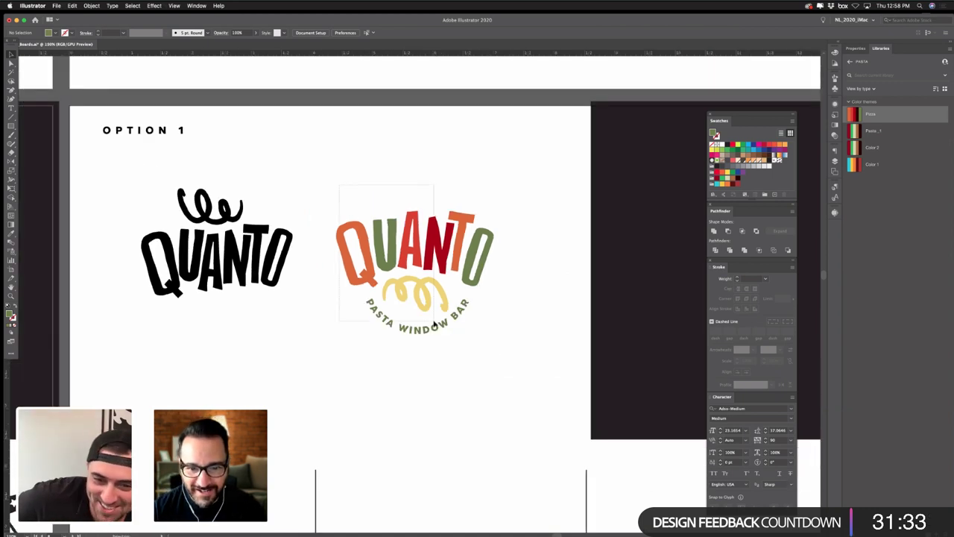
{"action": "left_click_drag", "start_coordinate": [444, 331], "coordinate": [479, 403]}
{"action": "left_click", "coordinate": [305, 371]}
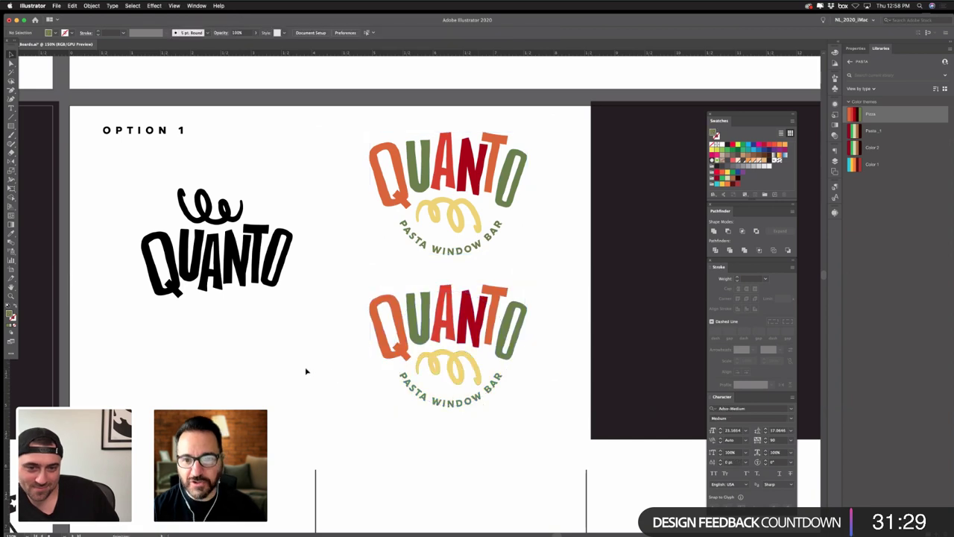
- Select the whole lower copy of the coloured Quanto logo and bring up the colour-editing commands for it
{"action": "left_click_drag", "start_coordinate": [362, 278], "coordinate": [549, 414]}
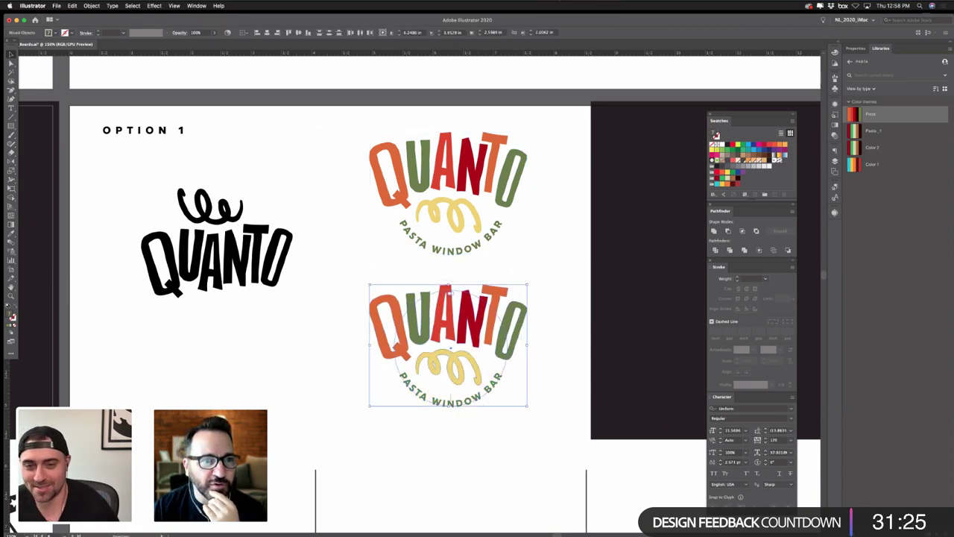
{"action": "left_click", "coordinate": [90, 6]}
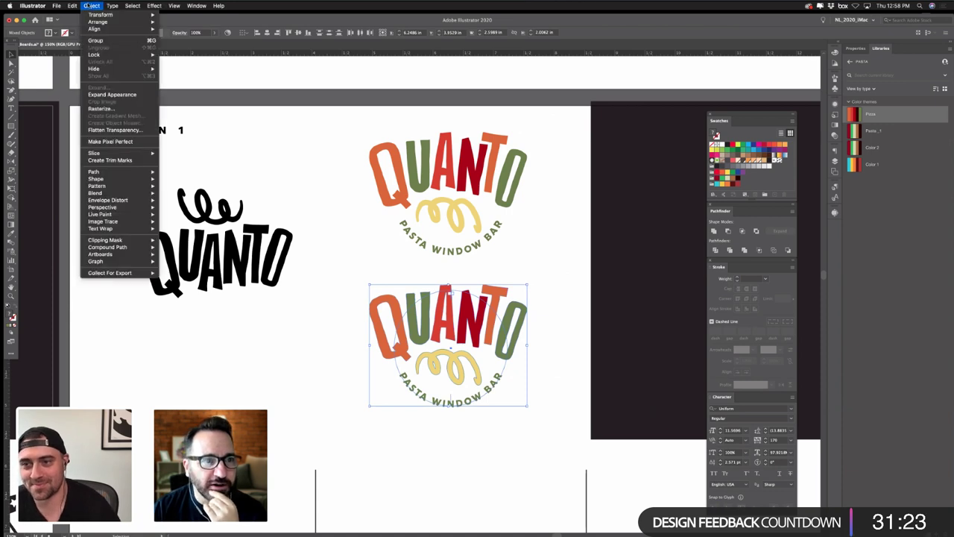
{"action": "mouse_move", "coordinate": [73, 6]}
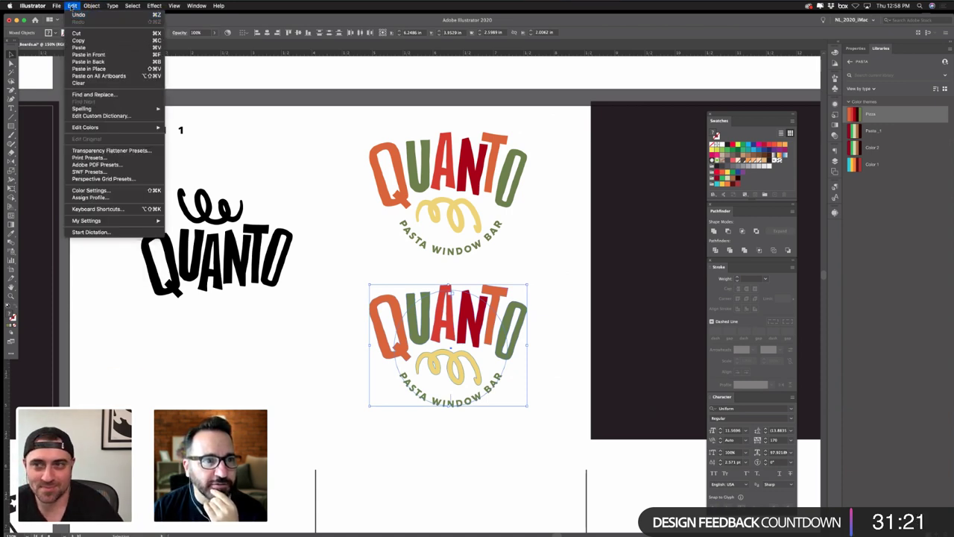
{"action": "mouse_move", "coordinate": [119, 127]}
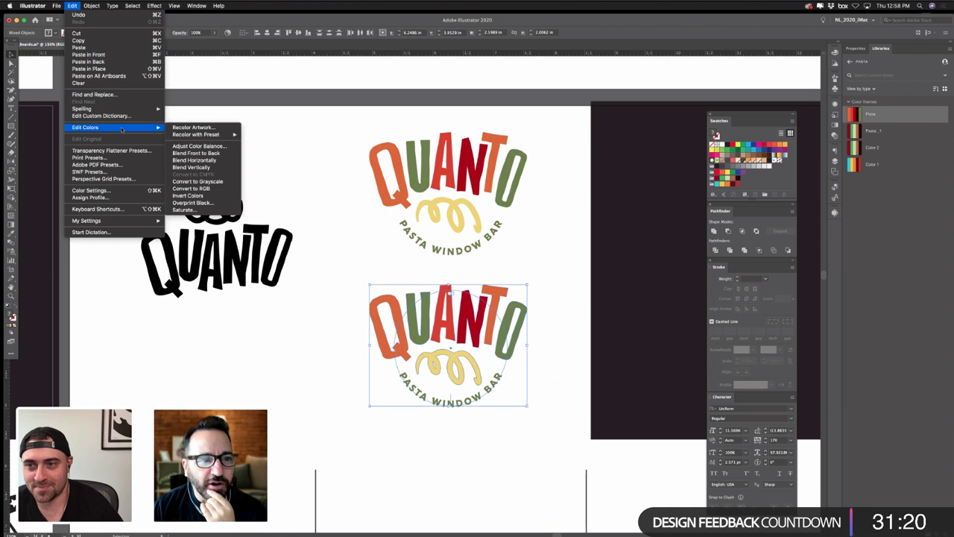
- Recolor the lower QUANTO logo by rotating its linked colors together on the color wheel to pink, magenta and olive tones
{"action": "left_click", "coordinate": [201, 128]}
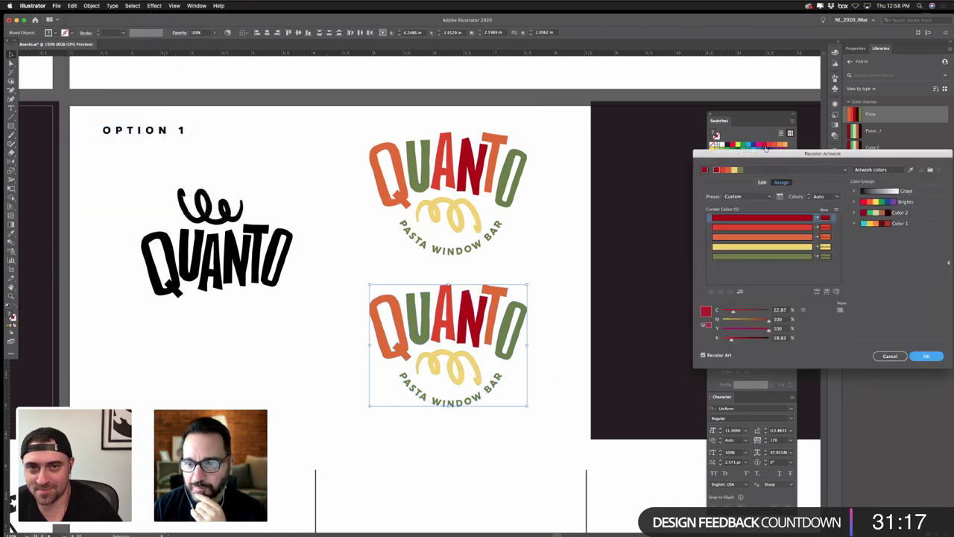
{"action": "left_click_drag", "start_coordinate": [737, 156], "coordinate": [608, 224]}
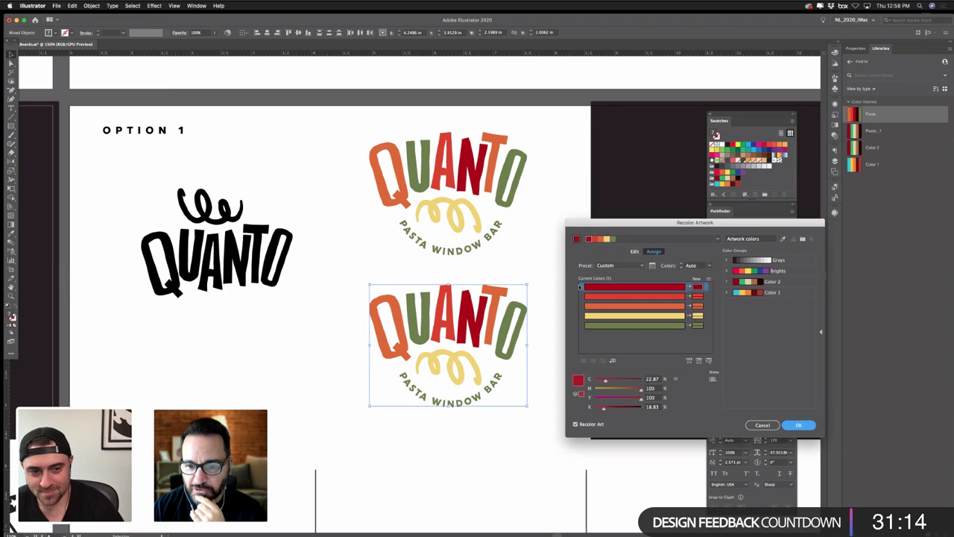
{"action": "left_click", "coordinate": [634, 251]}
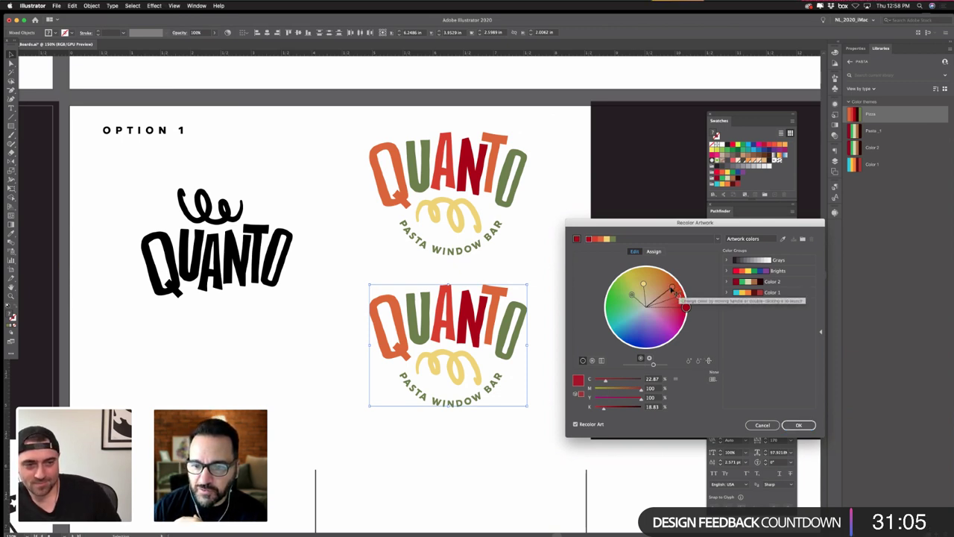
{"action": "left_click_drag", "start_coordinate": [670, 287], "coordinate": [638, 283]}
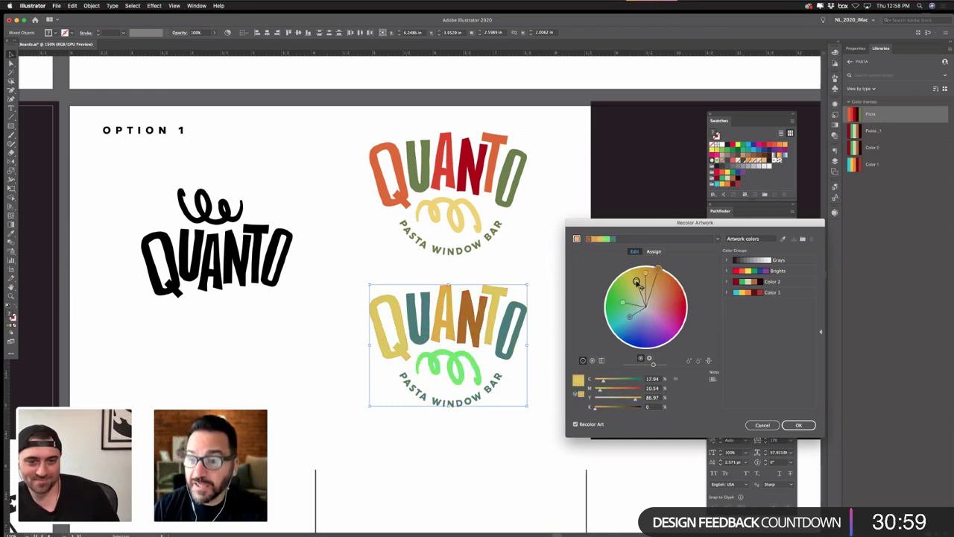
{"action": "left_click_drag", "start_coordinate": [637, 283], "coordinate": [632, 305]}
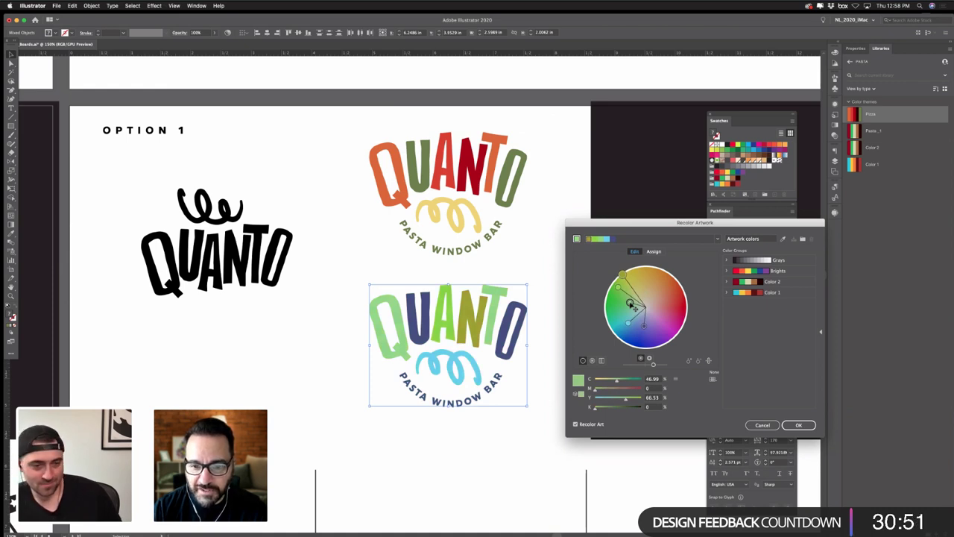
{"action": "left_click_drag", "start_coordinate": [632, 306], "coordinate": [660, 304]}
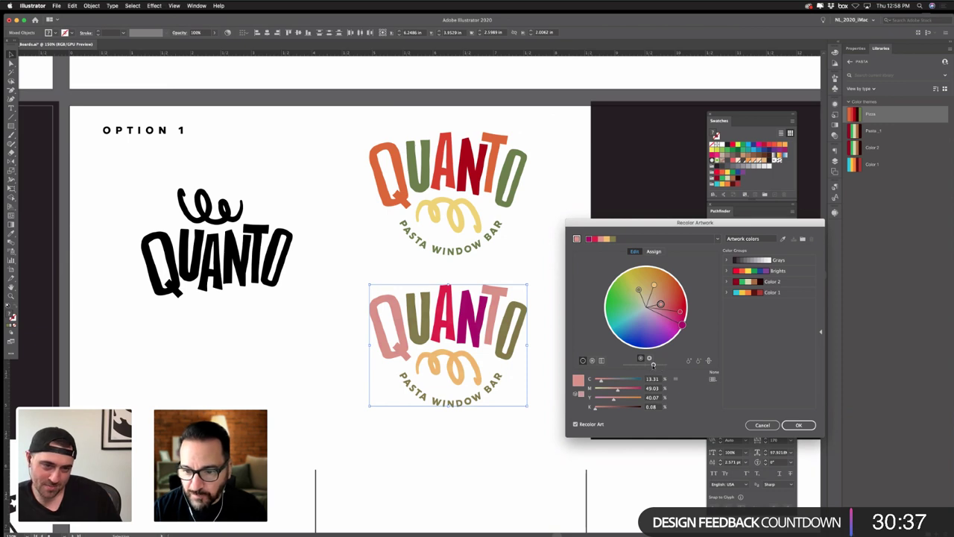
- Darken the shifted color palette slightly and apply the recoloring to the lower logo
{"action": "mouse_move", "coordinate": [652, 364]}
{"action": "left_mouse_down"}
{"action": "mouse_move", "coordinate": [661, 366]}
{"action": "mouse_move", "coordinate": [649, 364]}
{"action": "left_mouse_up"}
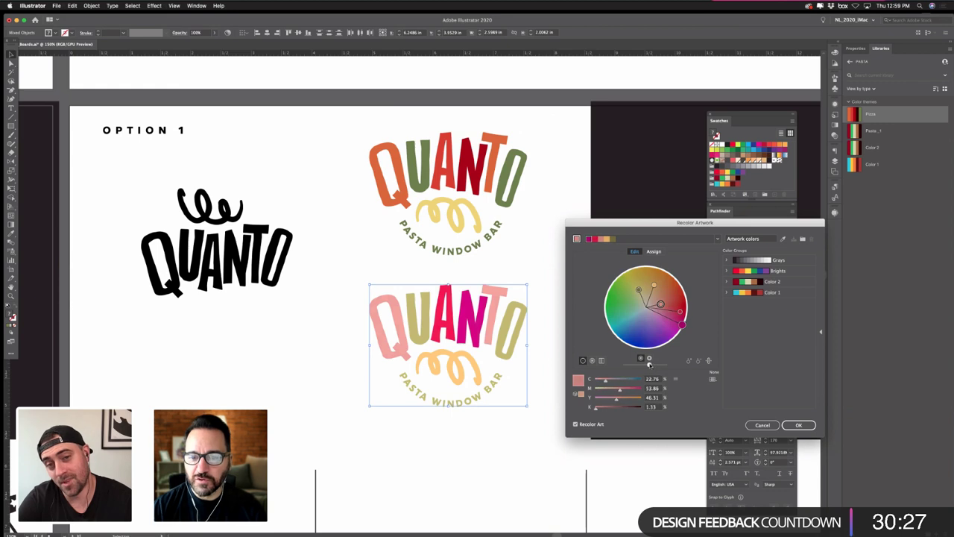
{"action": "left_click", "coordinate": [797, 425]}
{"action": "left_click", "coordinate": [333, 363]}
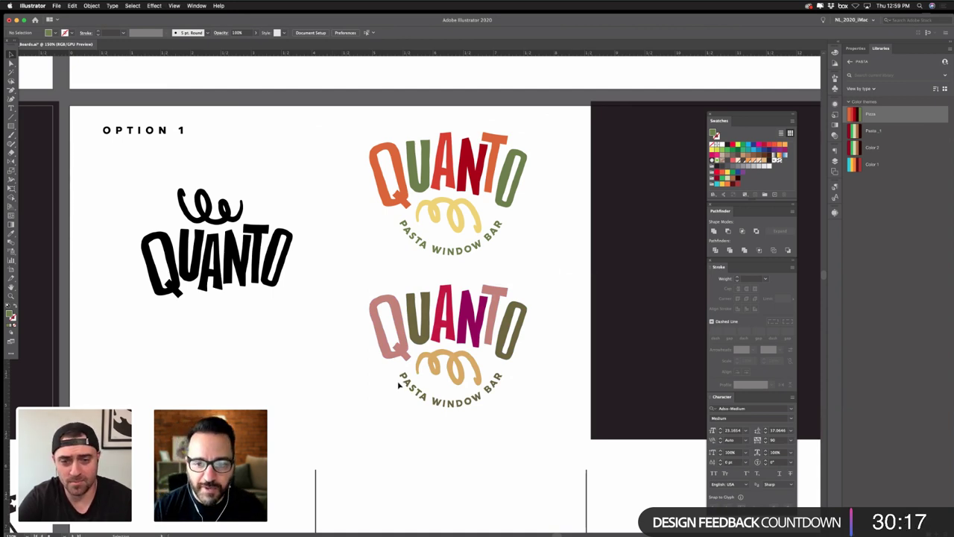
- Recolor the pasta squiggle in the lower logo with the yellow sampled from the upper logo's squiggle
{"action": "left_click", "coordinate": [458, 369]}
{"action": "key", "text": "i"}
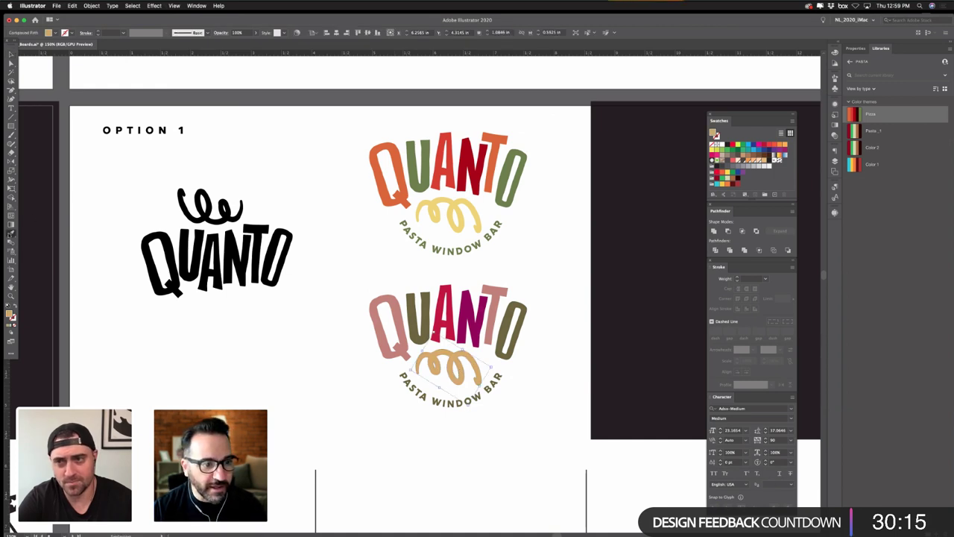
{"action": "left_click", "coordinate": [456, 217]}
{"action": "left_click", "coordinate": [455, 219]}
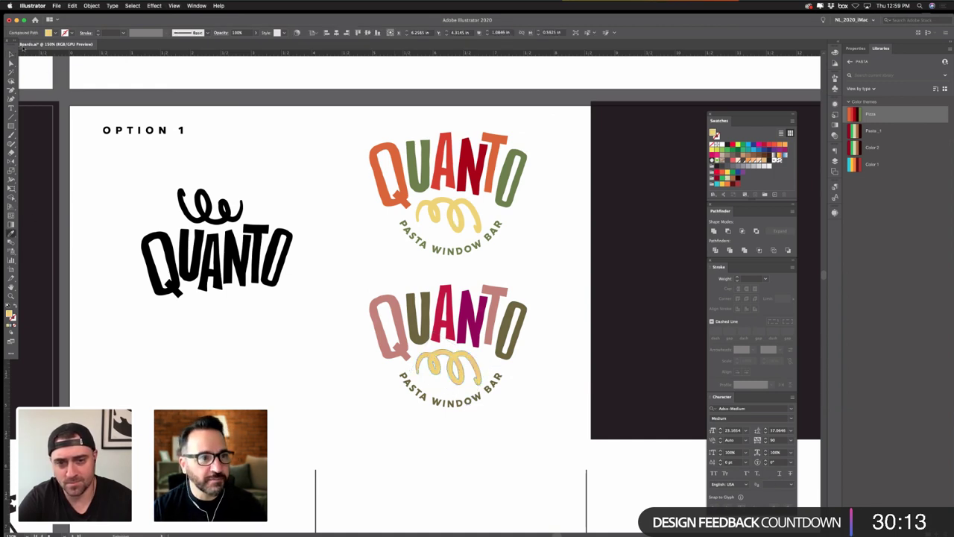
{"action": "left_click", "coordinate": [11, 54]}
{"action": "left_click", "coordinate": [316, 344]}
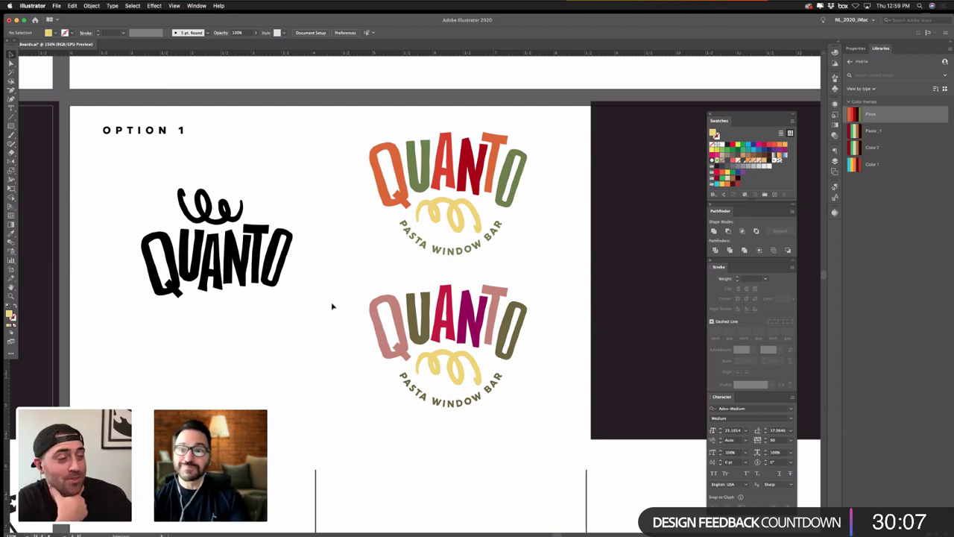
- Add the text "PASTA BAR" beneath the black QUANTO logo
{"action": "key", "text": "t"}
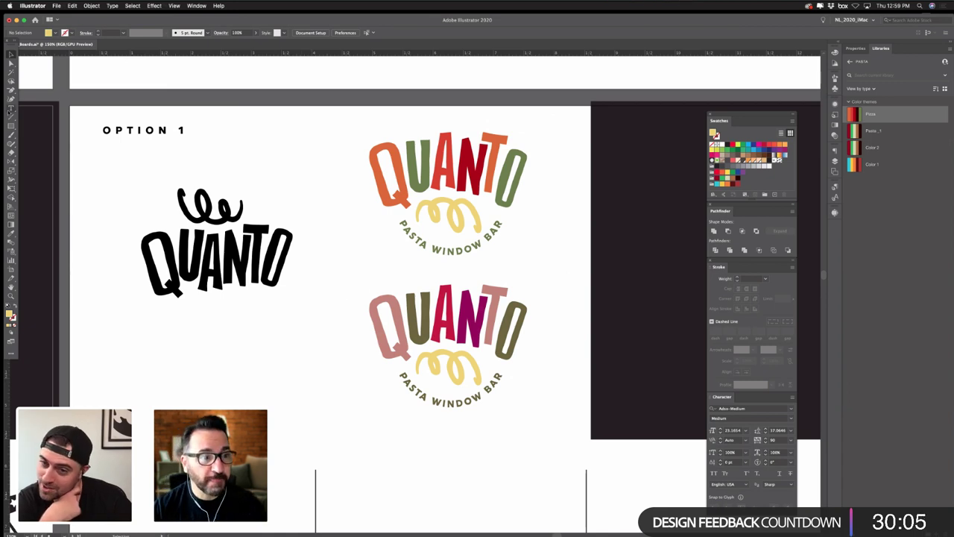
{"action": "left_click", "coordinate": [184, 322]}
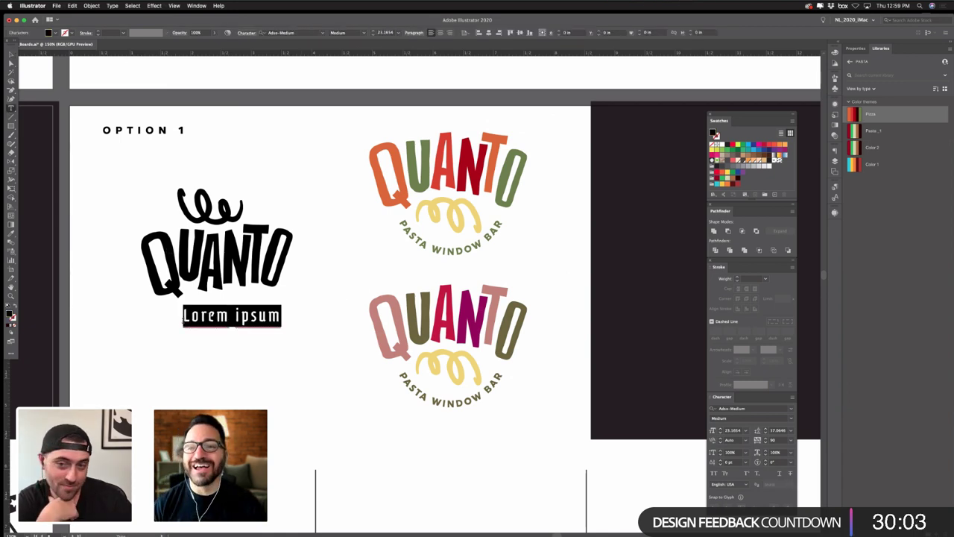
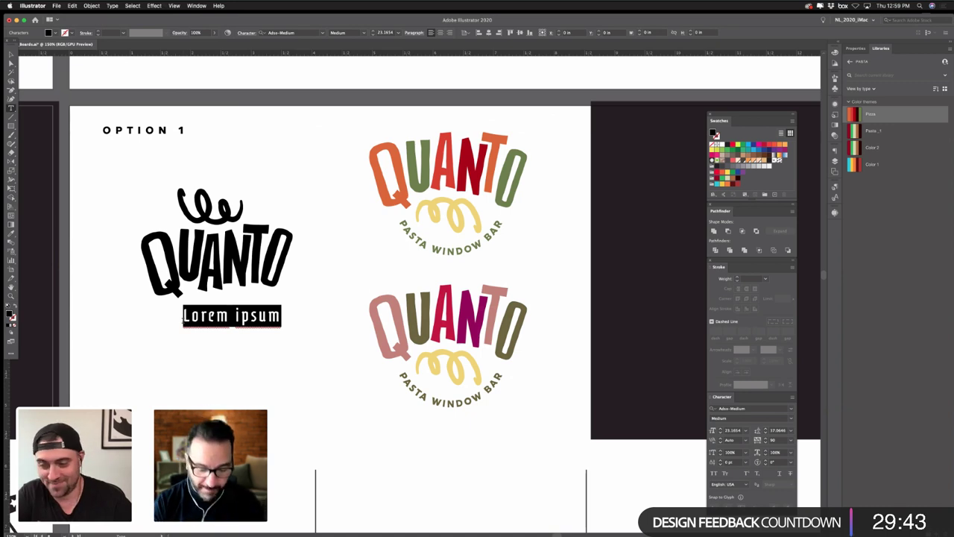
{"action": "type", "text": "PASTA BAR"}
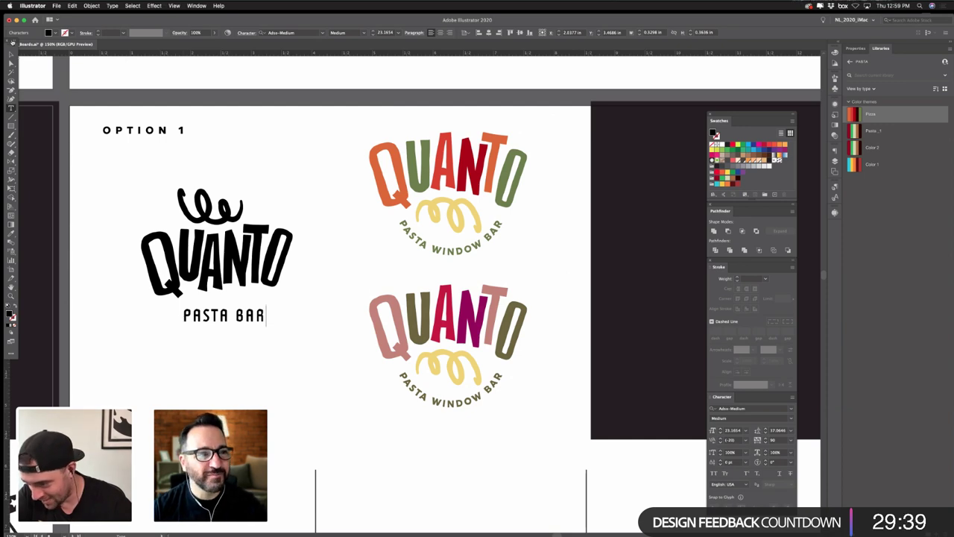
{"action": "left_click", "coordinate": [11, 54]}
{"action": "left_click", "coordinate": [262, 235]}
{"action": "left_click", "coordinate": [364, 304]}
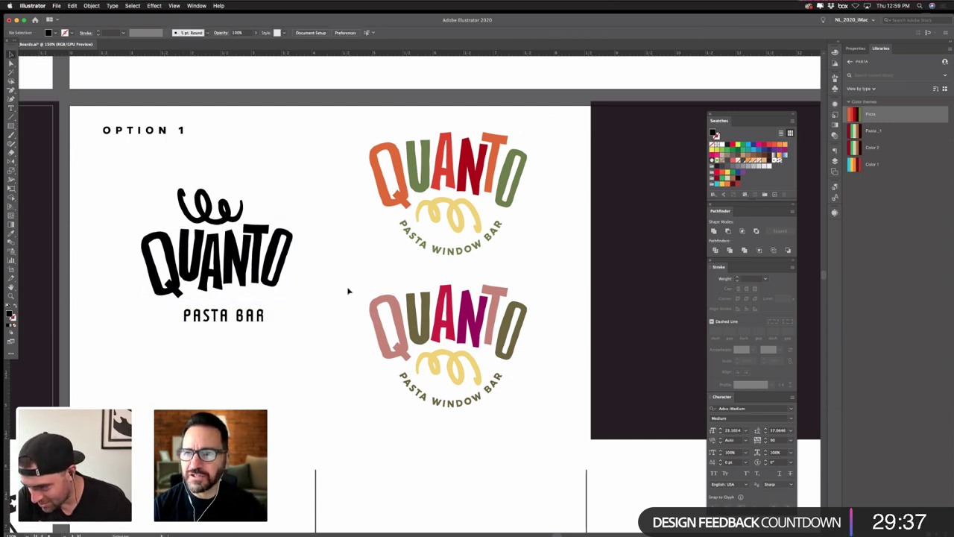
- Enlarge the PASTA BAR text to about 29.5 pt and tilt it upward beneath the black QUANTO lettering
{"action": "triple_click", "coordinate": [231, 319]}
{"action": "left_click_drag", "start_coordinate": [231, 319], "coordinate": [295, 311]}
{"action": "key", "text": "Escape"}
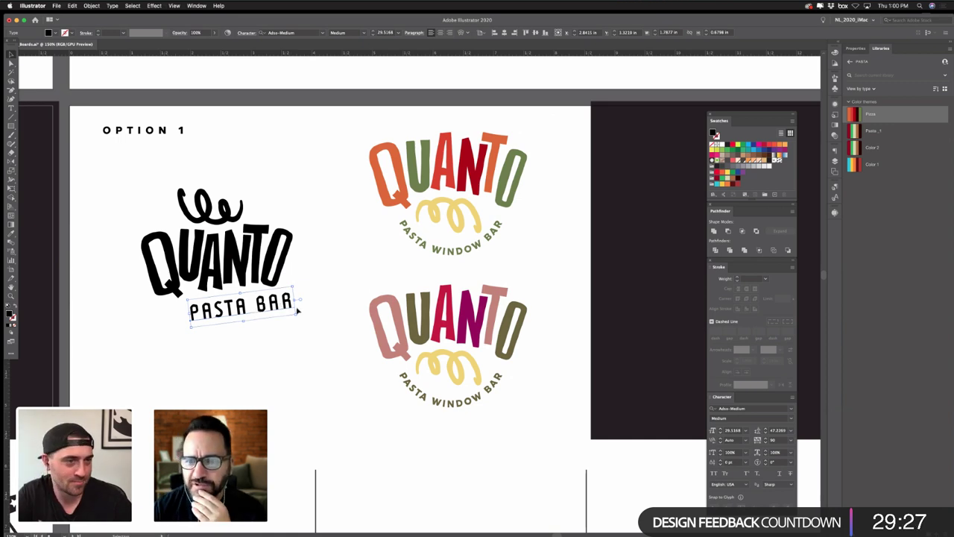
- Set the PASTA BAR text in the font Nexa Rust Sans Black 02
{"action": "left_click", "coordinate": [791, 409]}
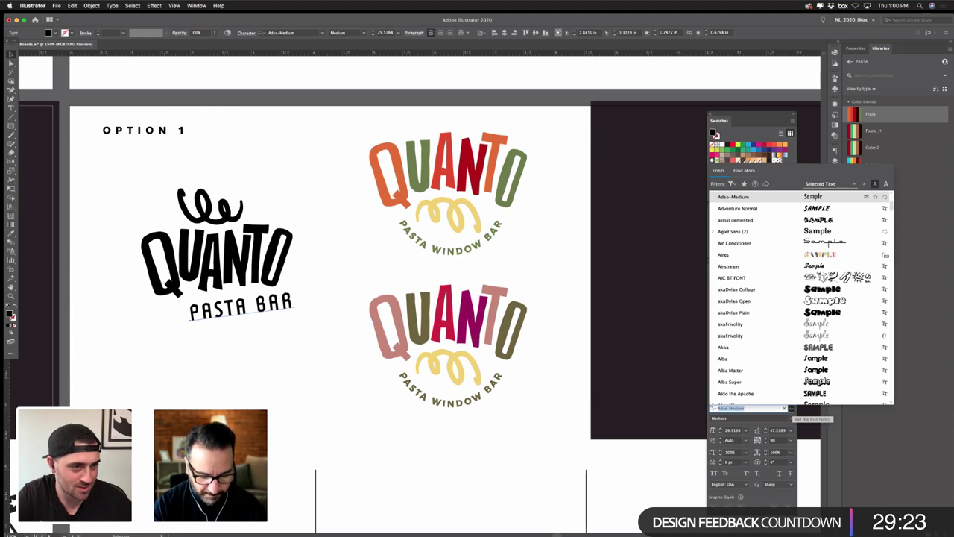
{"action": "type", "text": "nexa"}
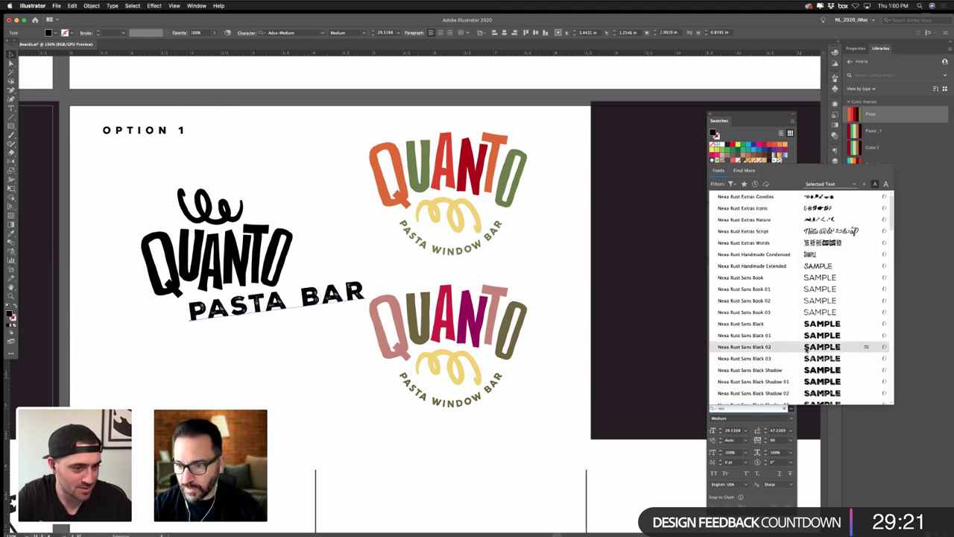
{"action": "left_click", "coordinate": [804, 348]}
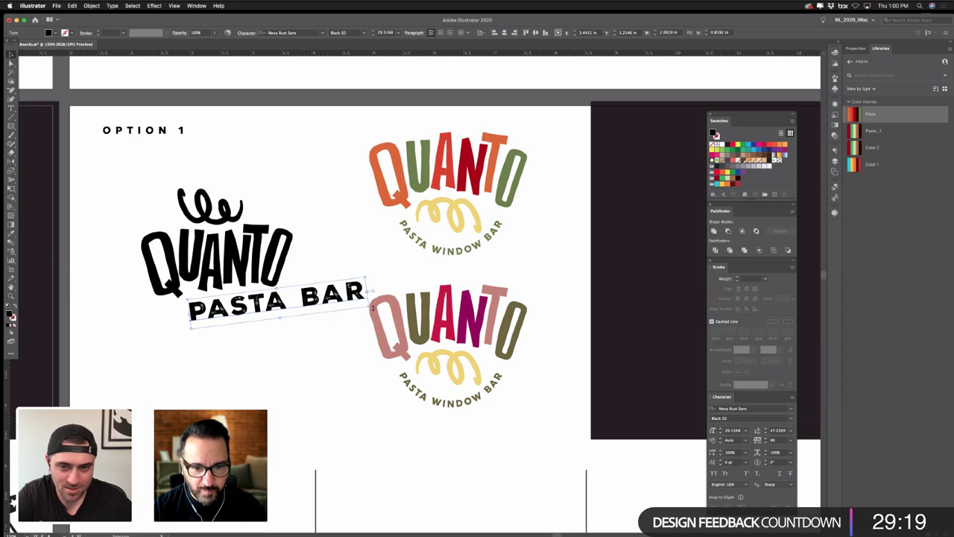
- Scale the tilted PASTA BAR text down to about 23 pt beneath QUANTO and set its tracking to 0
{"action": "left_click_drag", "start_coordinate": [370, 306], "coordinate": [333, 358]}
{"action": "left_click", "coordinate": [222, 337]}
{"action": "left_click_drag", "start_coordinate": [306, 307], "coordinate": [400, 321]}
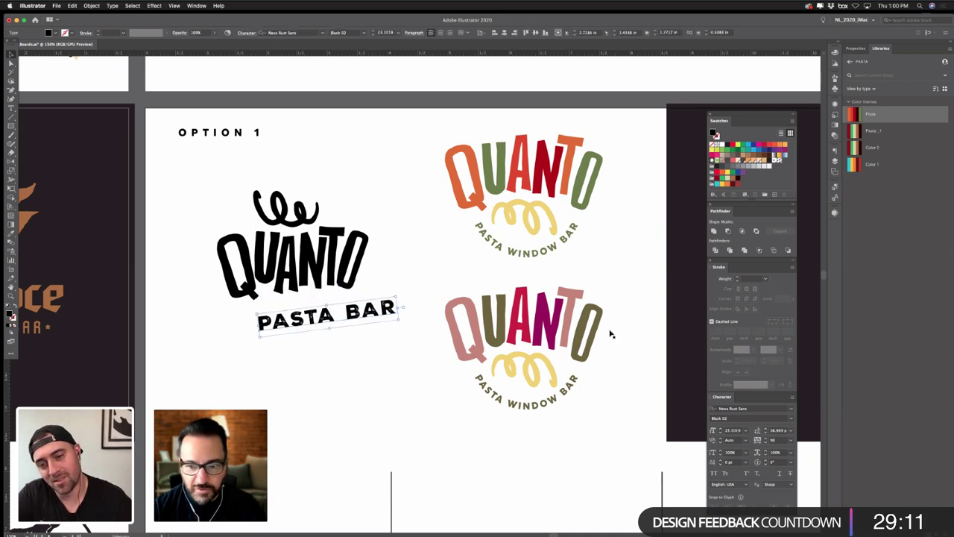
{"action": "double_click", "coordinate": [783, 440]}
{"action": "type", "text": "0"}
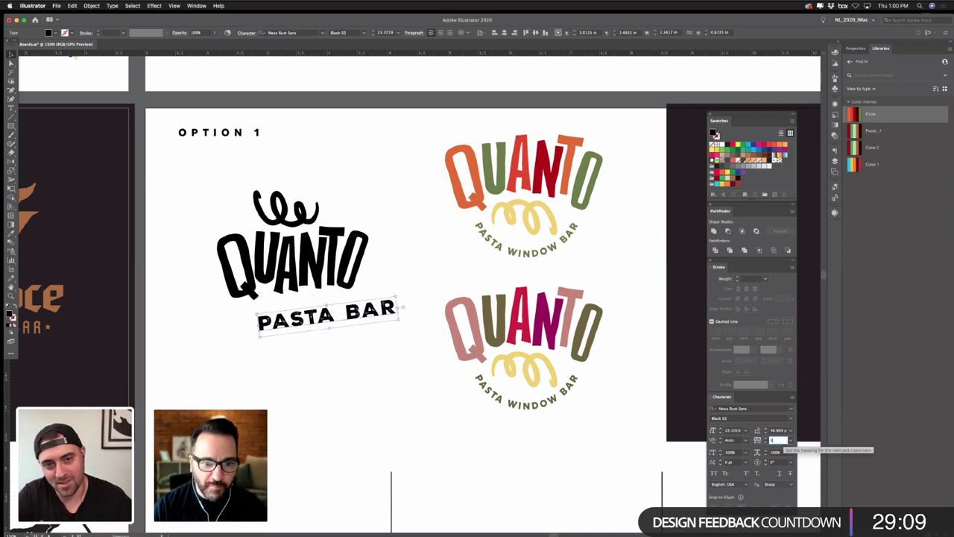
{"action": "key", "text": "Return"}
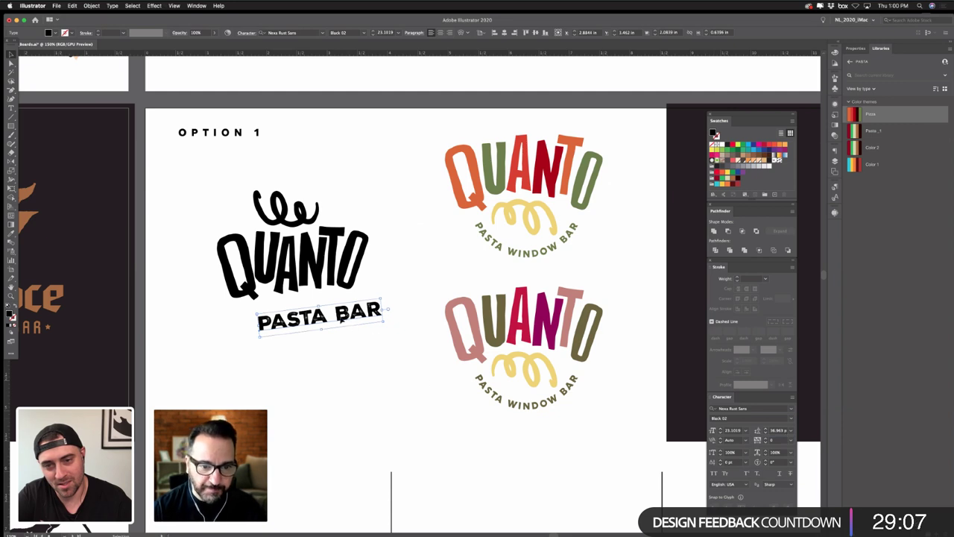
{"action": "double_click", "coordinate": [340, 320]}
{"action": "key", "text": "BackSpace"}
{"action": "key", "text": "BackSpace"}
{"action": "key", "text": "BackSpace"}
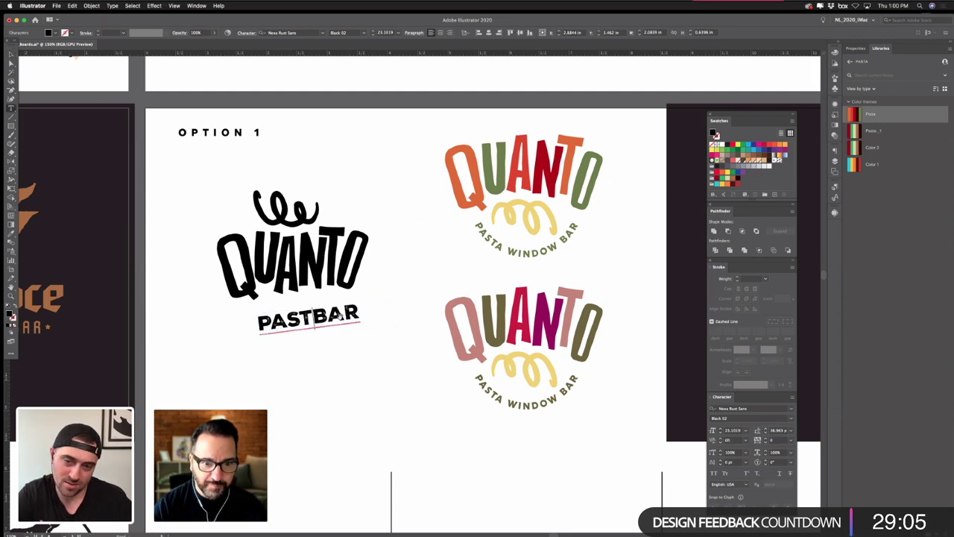
{"action": "type", "text": "TA"}
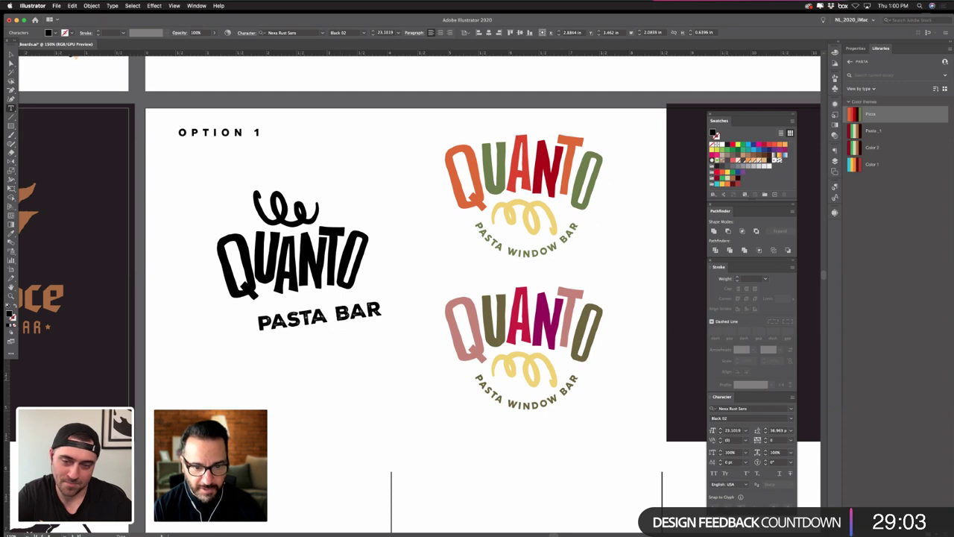
{"action": "key", "text": "Escape"}
- Tighten the gap between the words PASTA and BAR with a kerning of -180 before the B
{"action": "left_click", "coordinate": [257, 322]}
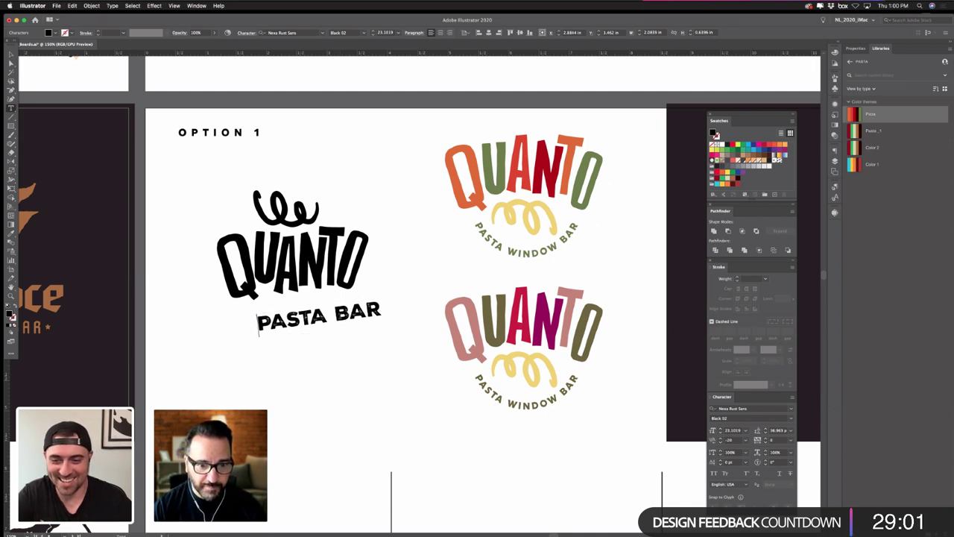
{"action": "key", "text": "Right"}
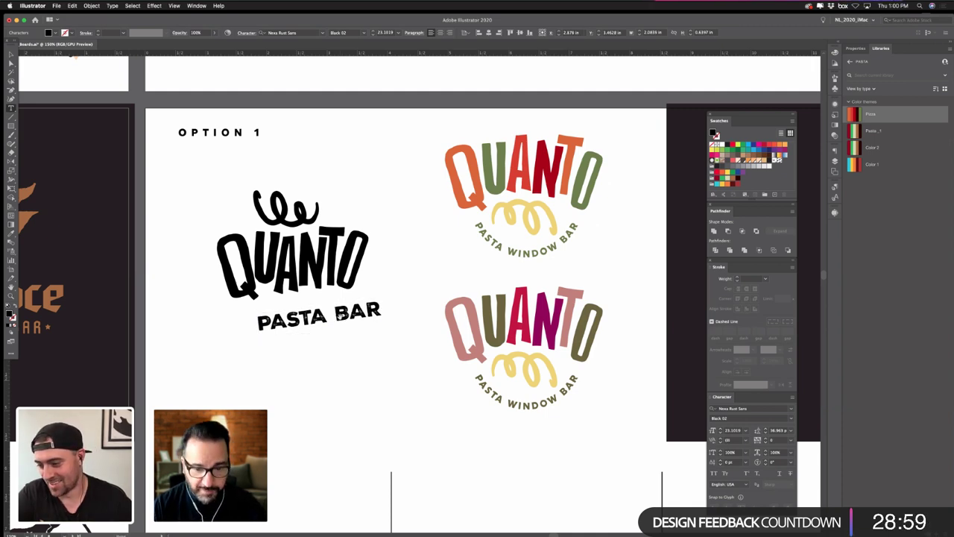
{"action": "left_click", "coordinate": [336, 314]}
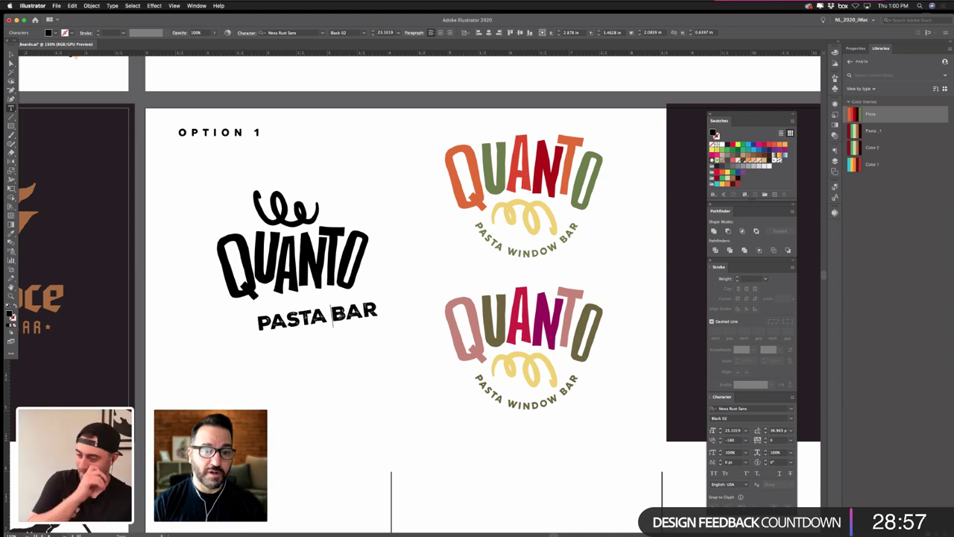
{"action": "left_click", "coordinate": [10, 54]}
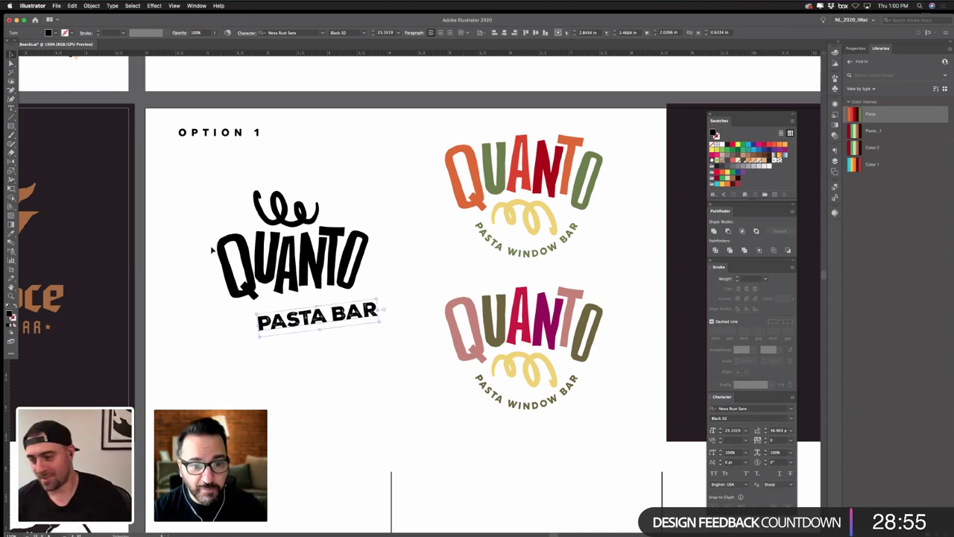
- Fill the black QUANTO lettering with the green sampled from the U in the upper colored logo
{"action": "left_click_drag", "start_coordinate": [211, 247], "coordinate": [417, 281]}
{"action": "left_click", "coordinate": [11, 234]}
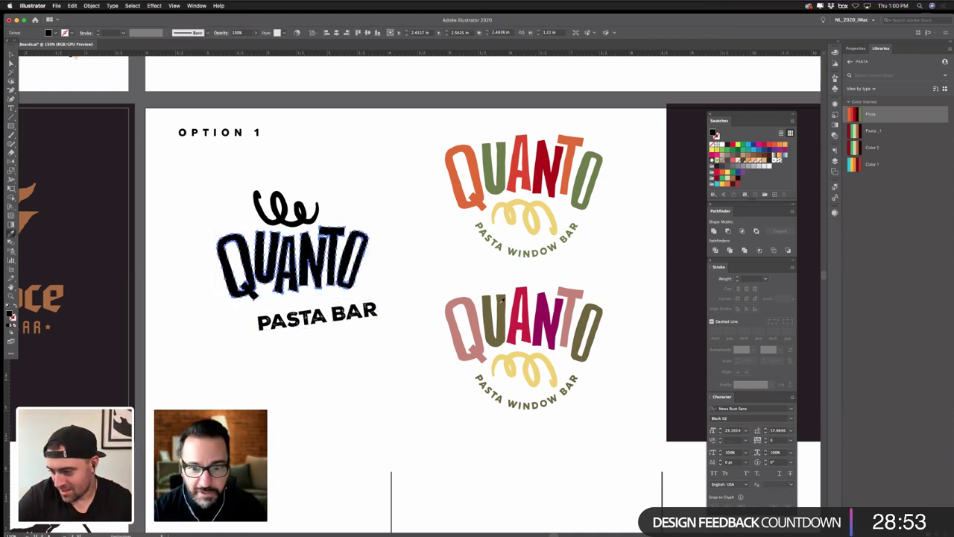
{"action": "left_click", "coordinate": [502, 303]}
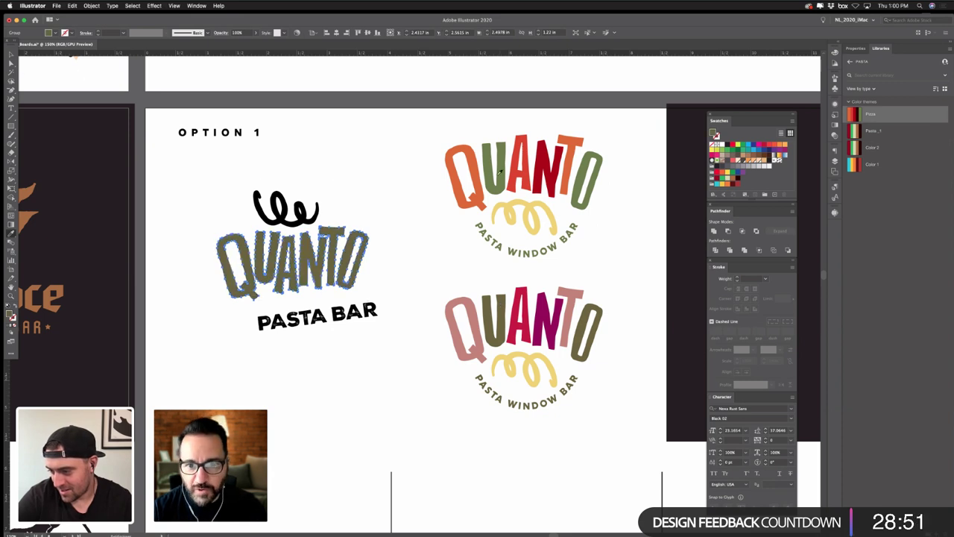
{"action": "left_click", "coordinate": [498, 173]}
{"action": "left_click", "coordinate": [11, 57]}
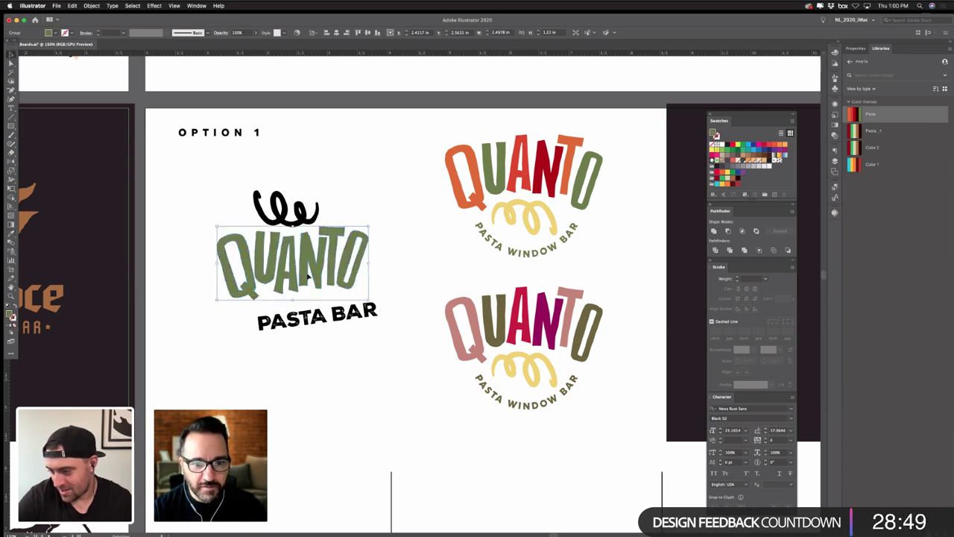
- Color the PASTA BAR text with the dark red sampled from the N in the upper colored logo
{"action": "left_click", "coordinate": [321, 318]}
{"action": "left_click", "coordinate": [11, 233]}
{"action": "left_click", "coordinate": [524, 181]}
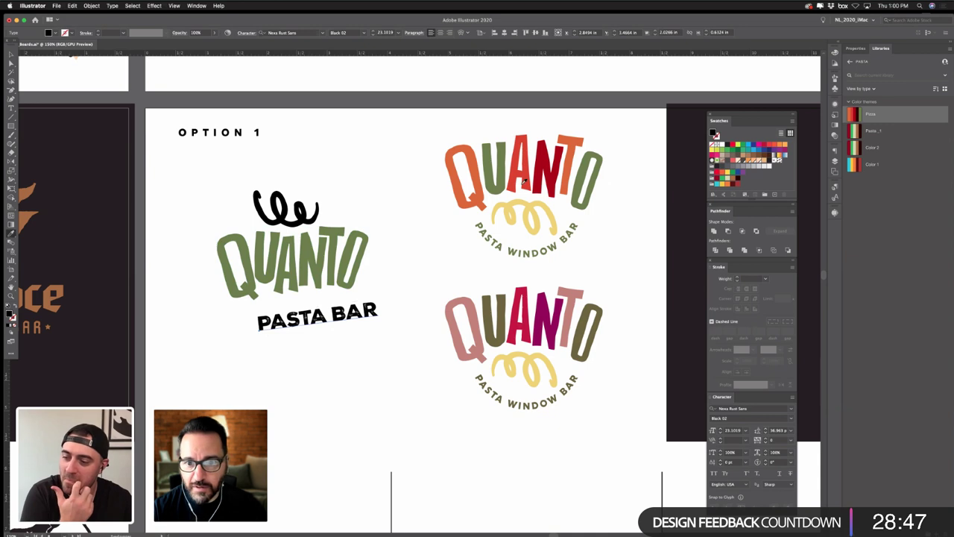
{"action": "left_click", "coordinate": [555, 175]}
{"action": "left_click", "coordinate": [11, 54]}
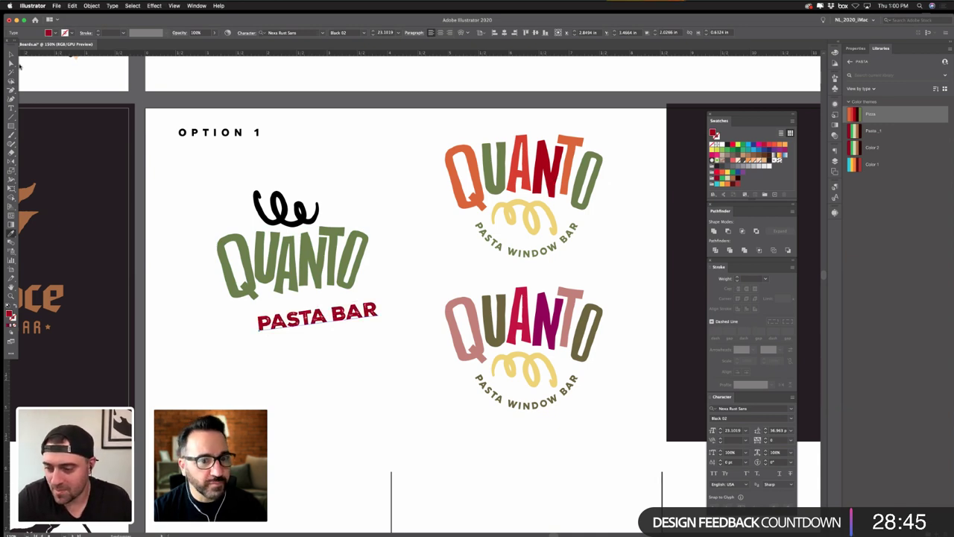
- Fill the black squiggle above QUANTO with the yellow sampled from the pasta squiggle in the upper colored logo
{"action": "left_click", "coordinate": [320, 317]}
{"action": "left_click", "coordinate": [266, 199]}
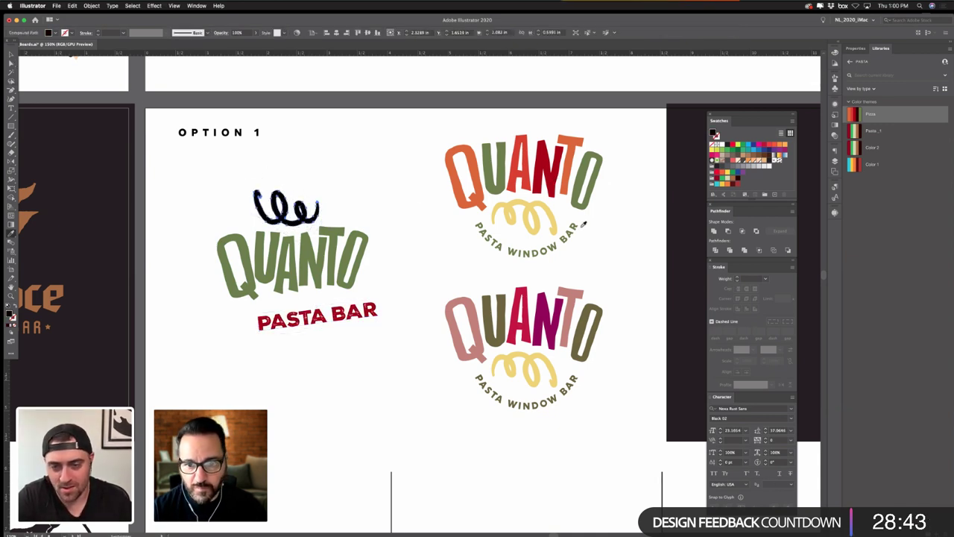
{"action": "left_click", "coordinate": [554, 227]}
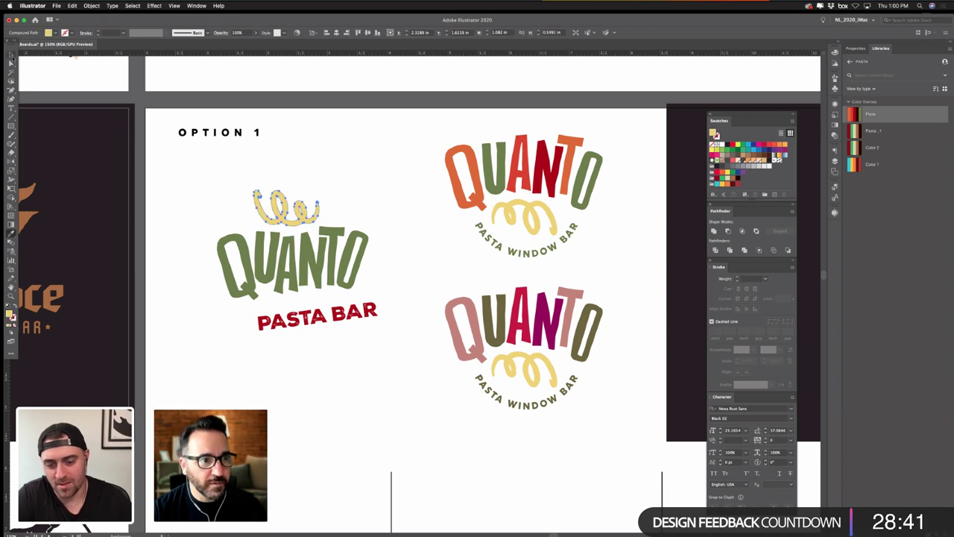
{"action": "key", "text": "v"}
- Try to move the PASTA BAR text up closer beneath QUANTO
{"action": "left_click", "coordinate": [314, 349]}
{"action": "mouse_move", "coordinate": [328, 319]}
{"action": "left_mouse_down"}
{"action": "mouse_move", "coordinate": [336, 298]}
{"action": "mouse_move", "coordinate": [317, 305]}
{"action": "mouse_move", "coordinate": [321, 313]}
{"action": "mouse_move", "coordinate": [326, 296]}
{"action": "left_mouse_up"}
{"action": "left_click", "coordinate": [337, 330]}
{"action": "key", "text": "super+z"}
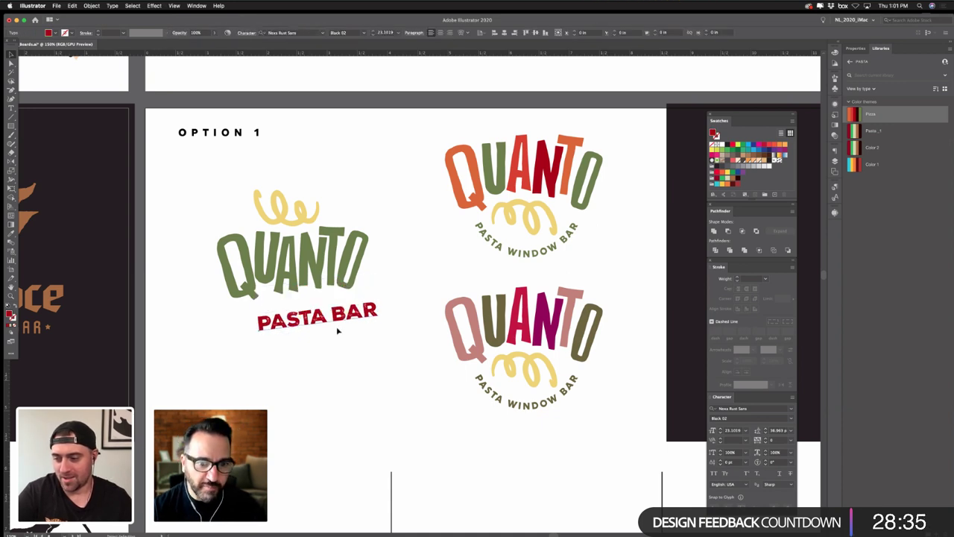
- Convert the PASTA BAR text to outlines and ungroup it into separate letters
{"action": "key", "text": "super+equal"}
{"action": "key", "text": "super+equal"}
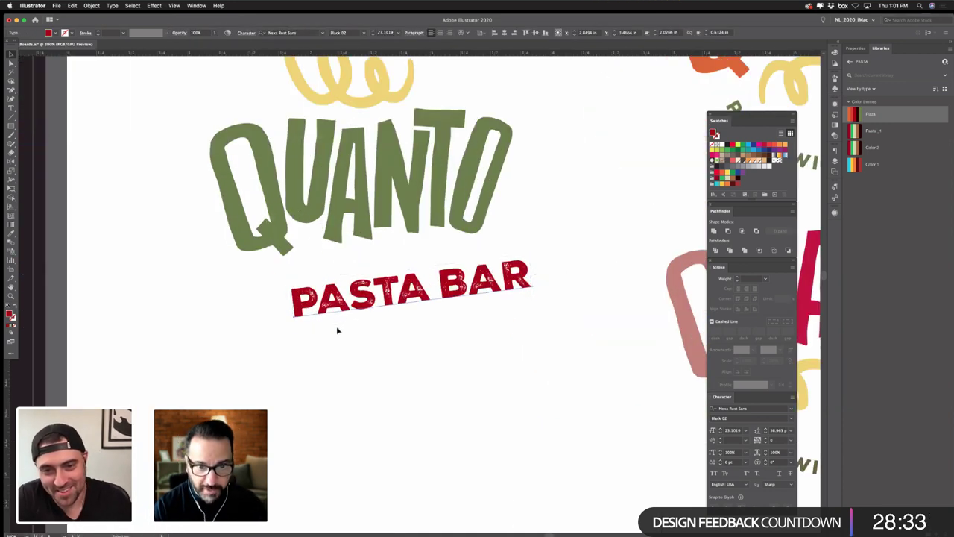
{"action": "key", "text": "super+shift+o"}
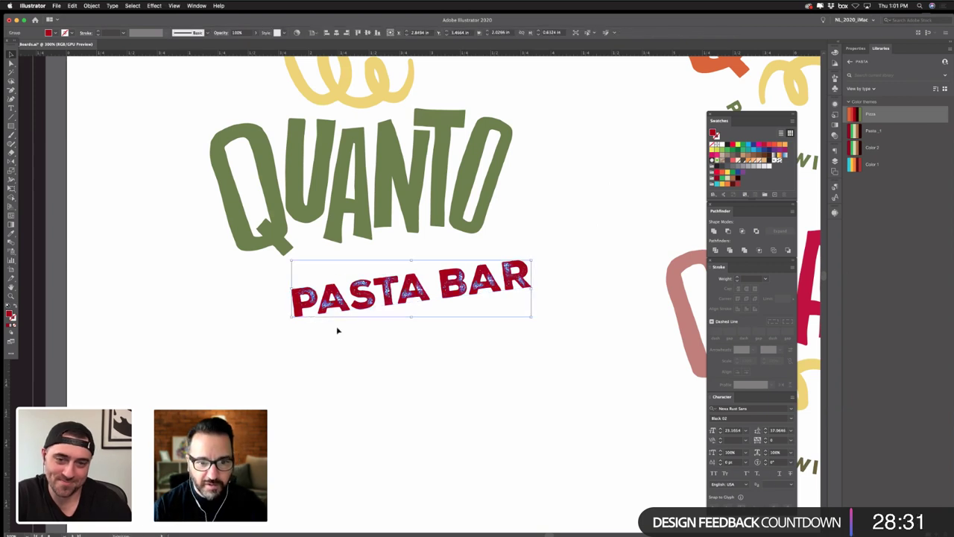
{"action": "left_click", "coordinate": [321, 329]}
{"action": "left_click", "coordinate": [328, 311]}
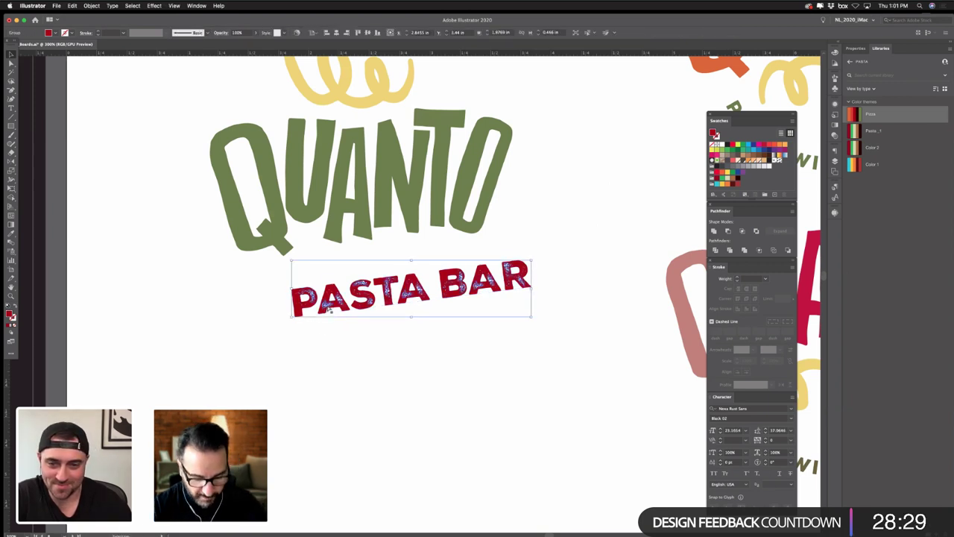
{"action": "left_click", "coordinate": [316, 333]}
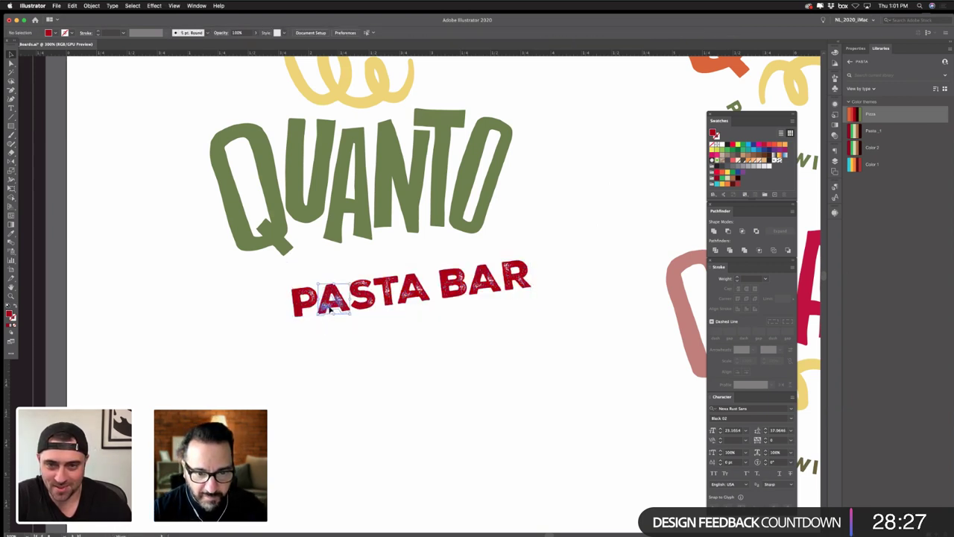
- Shift the individual letters of PASTA BAR slightly to give the tagline an uneven, hand-set baseline and spacing
{"action": "left_click", "coordinate": [325, 306]}
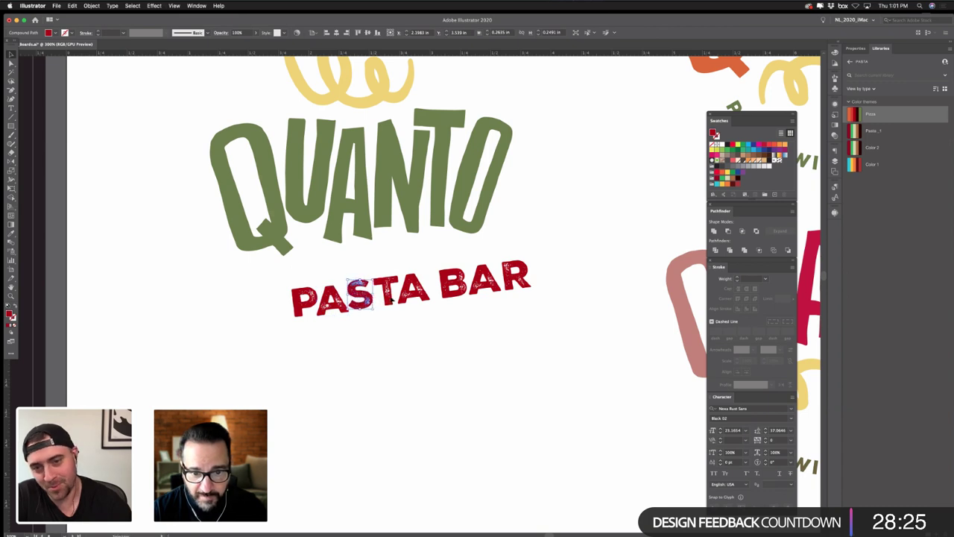
{"action": "left_click", "coordinate": [383, 289]}
{"action": "left_click", "coordinate": [408, 297]}
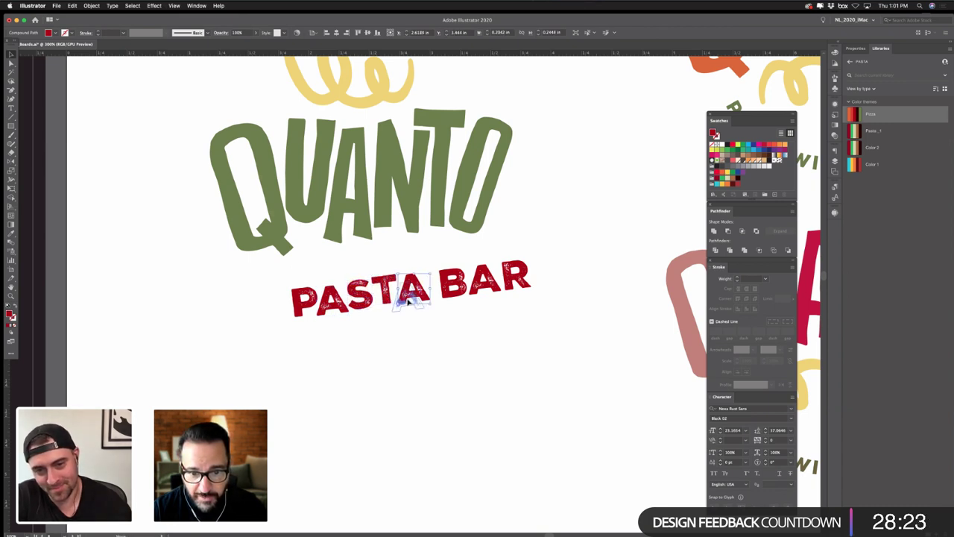
{"action": "left_click", "coordinate": [445, 296]}
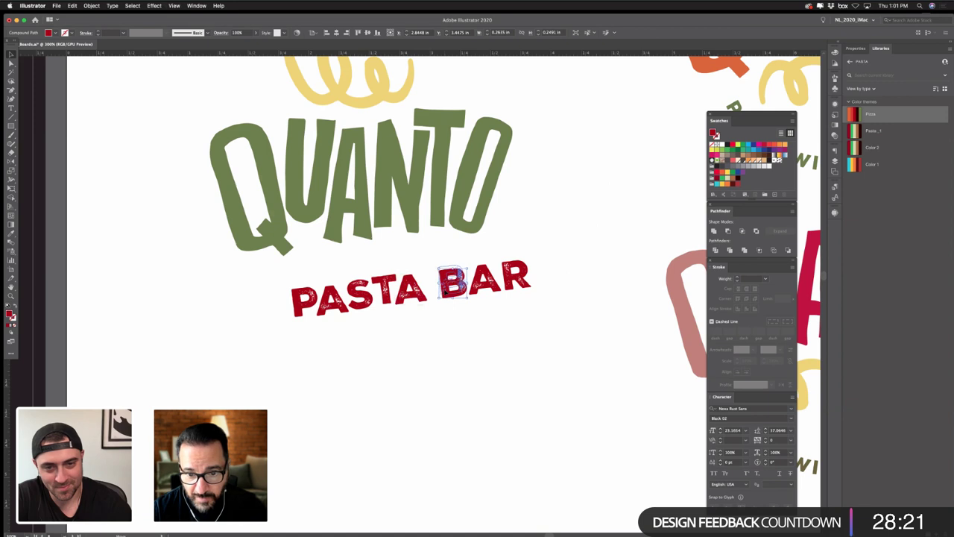
{"action": "left_click", "coordinate": [478, 291]}
{"action": "key", "text": "Up"}
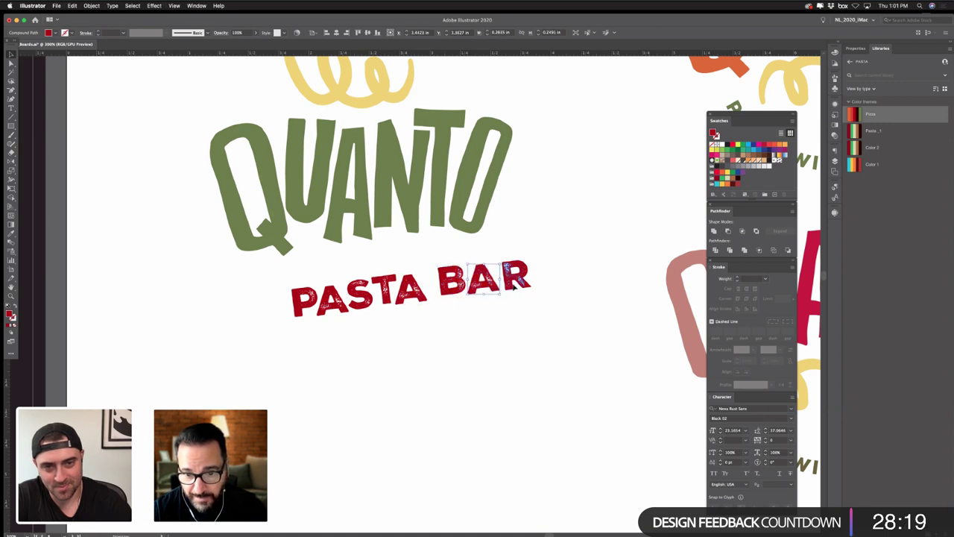
{"action": "left_click", "coordinate": [510, 285]}
{"action": "key", "text": "Up"}
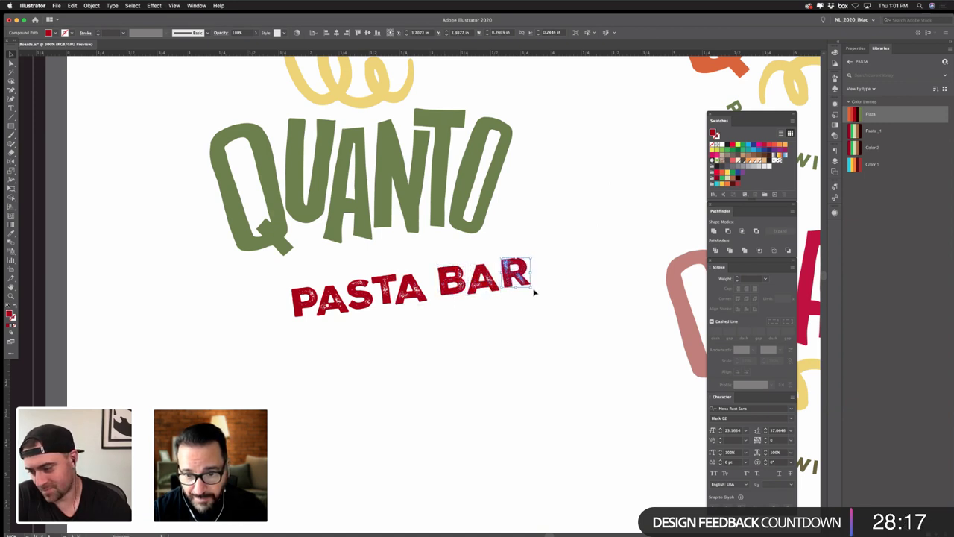
- Rotate the letters R, A and B of BAR individually by small amounts for a bouncy look
{"action": "left_click", "coordinate": [533, 291]}
{"action": "left_click", "coordinate": [526, 283]}
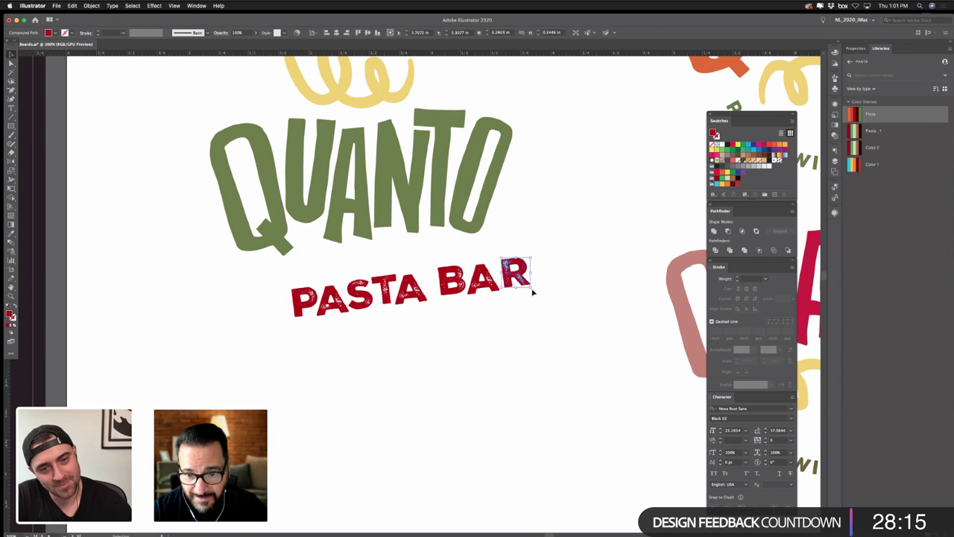
{"action": "left_click", "coordinate": [534, 293]}
{"action": "left_click", "coordinate": [530, 268]}
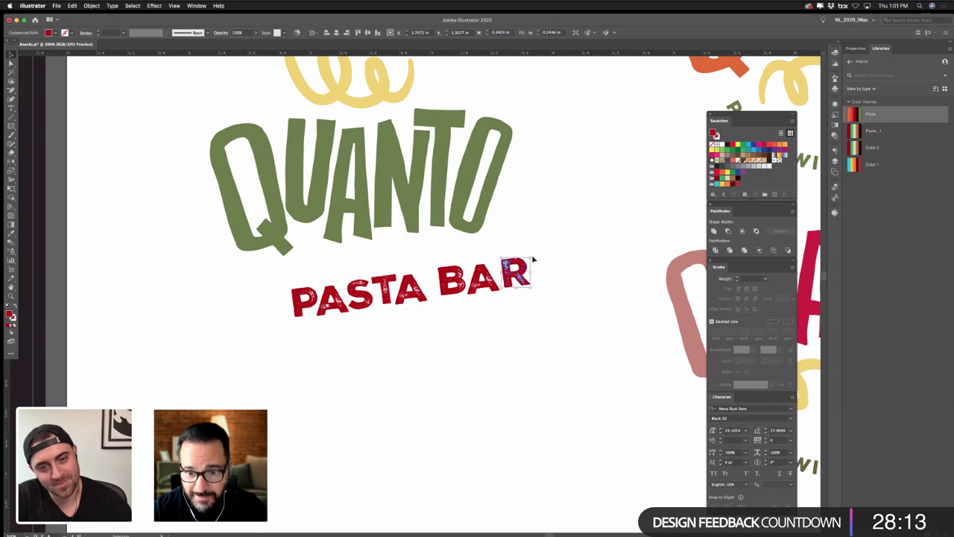
{"action": "left_click_drag", "start_coordinate": [533, 255], "coordinate": [492, 270]}
{"action": "left_click", "coordinate": [498, 276]}
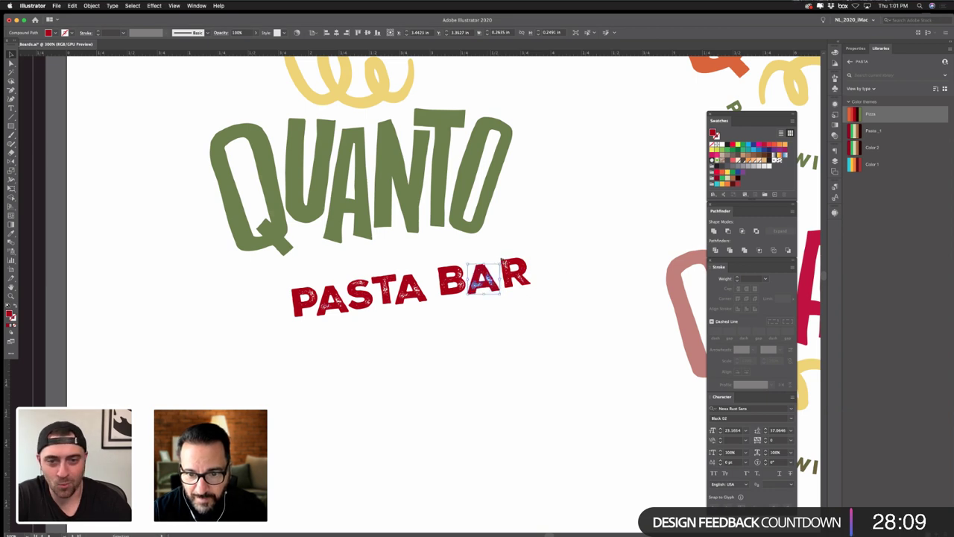
{"action": "left_click", "coordinate": [454, 281]}
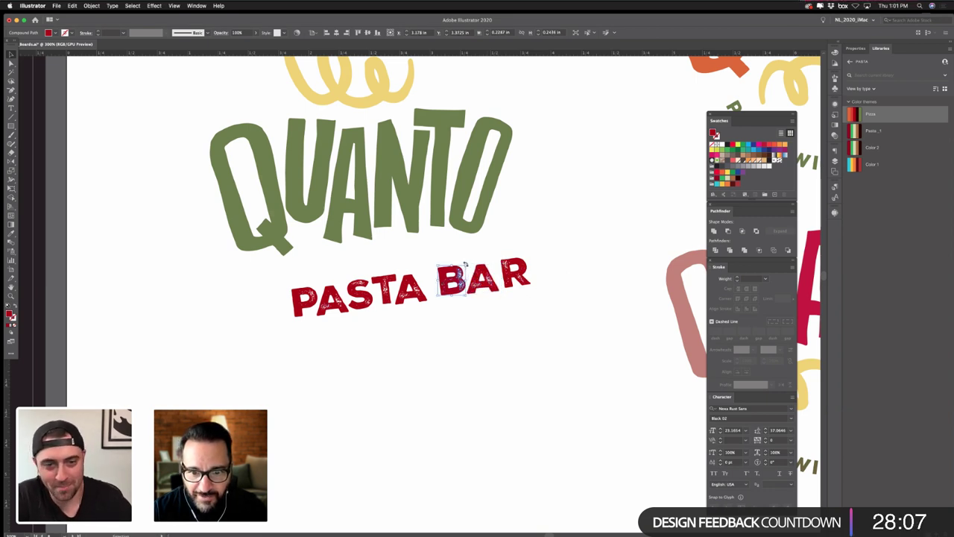
{"action": "left_click_drag", "start_coordinate": [467, 264], "coordinate": [469, 263]}
- Rotate the letters of PASTA individually by small amounts, working from the last A back to the P
{"action": "left_click", "coordinate": [408, 293]}
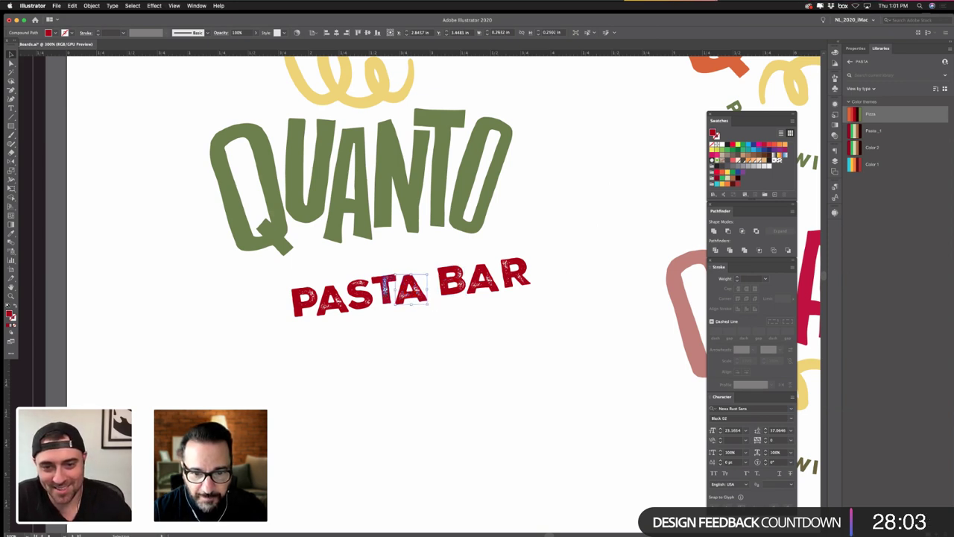
{"action": "left_click", "coordinate": [384, 292]}
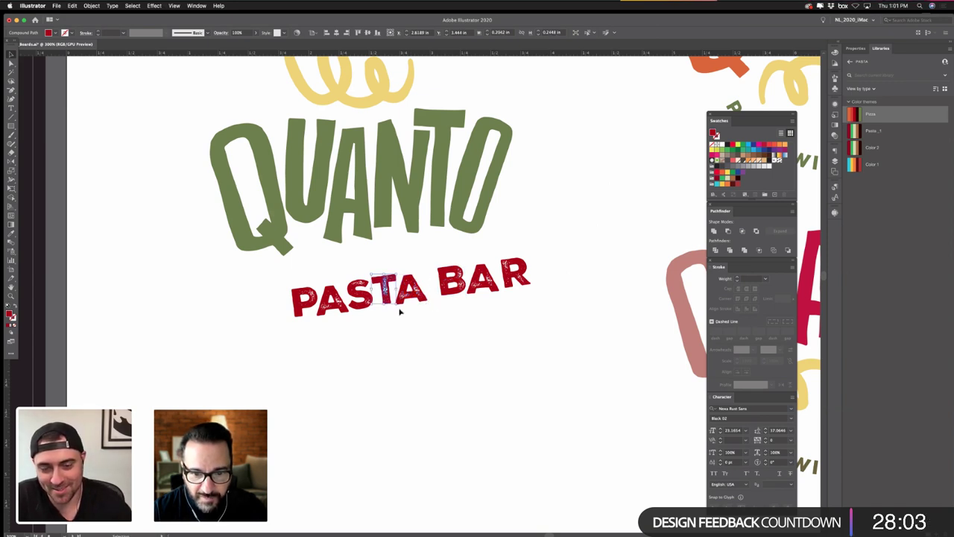
{"action": "left_click", "coordinate": [362, 297]}
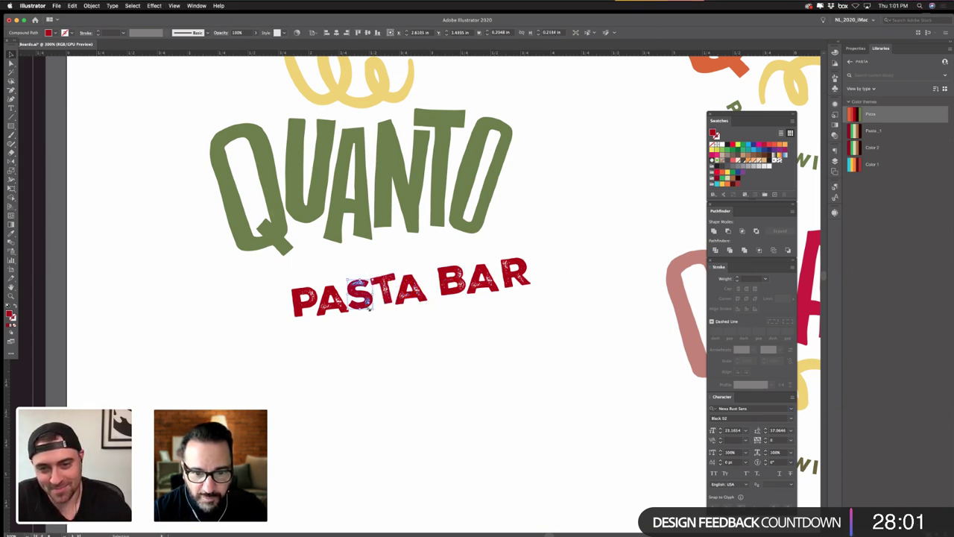
{"action": "left_click", "coordinate": [348, 315]}
{"action": "left_click", "coordinate": [343, 309]}
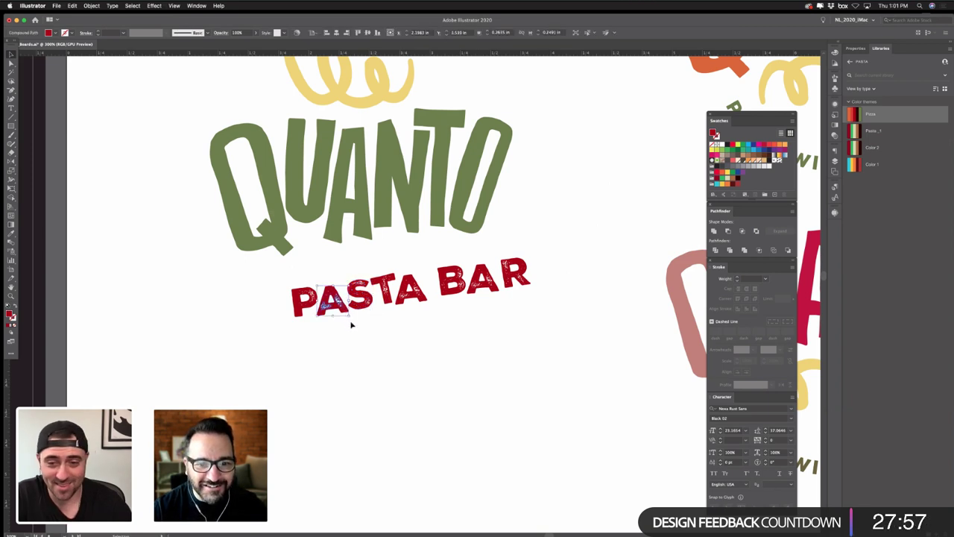
{"action": "left_click", "coordinate": [327, 321]}
{"action": "left_click", "coordinate": [318, 317]}
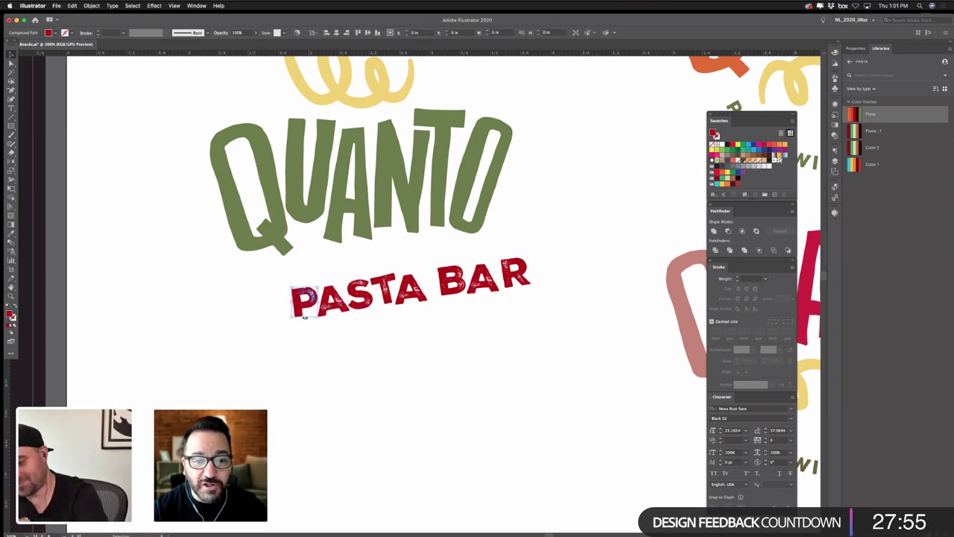
{"action": "left_click_drag", "start_coordinate": [319, 319], "coordinate": [328, 333]}
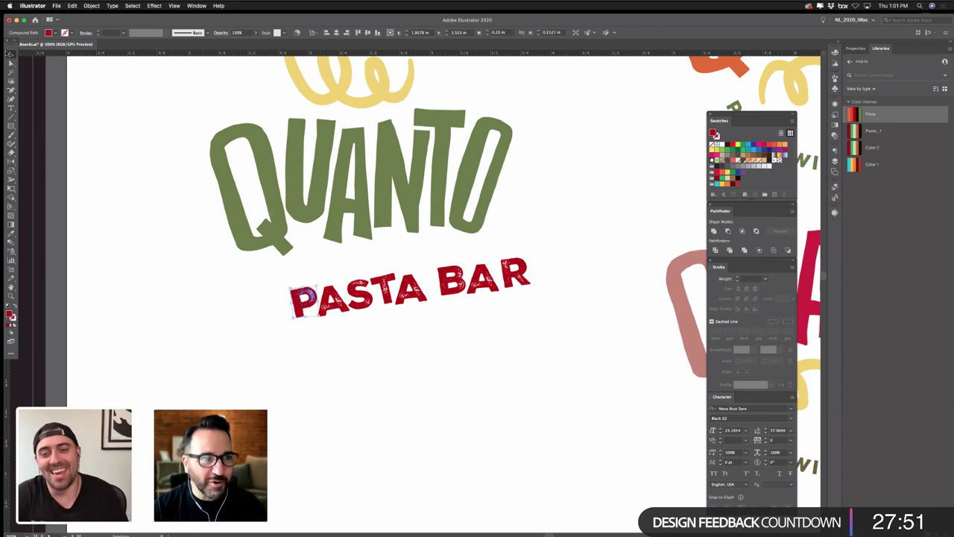
{"action": "left_click", "coordinate": [180, 164]}
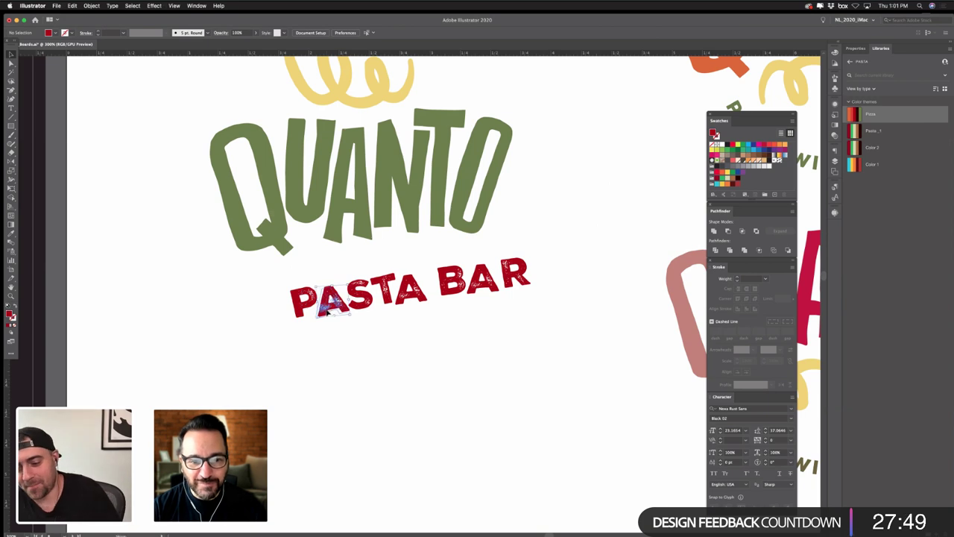
- Fine-tune the positions of the rotated letters in PASTA and BAR to even out the spacing
{"action": "left_click", "coordinate": [356, 295]}
{"action": "left_click_drag", "start_coordinate": [387, 296], "coordinate": [409, 293]}
{"action": "left_click", "coordinate": [456, 281]}
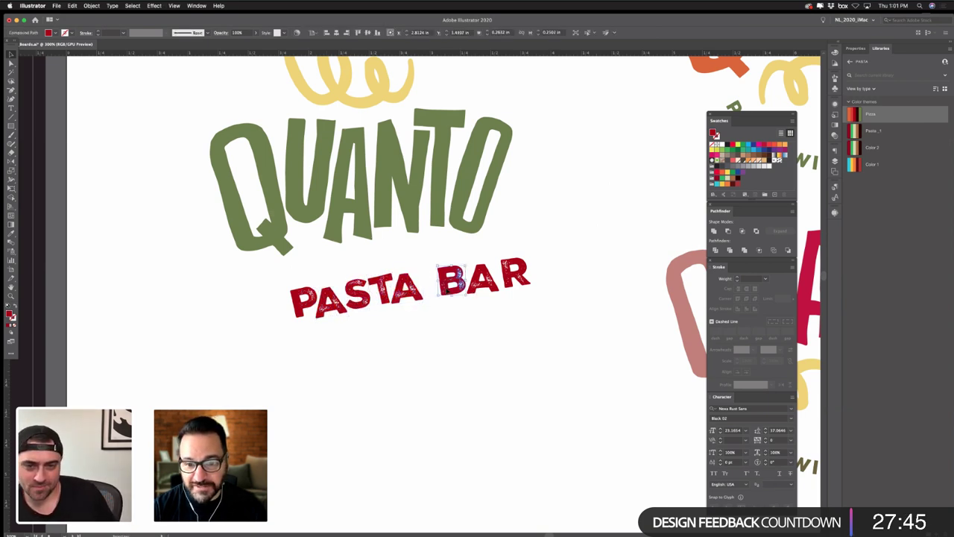
{"action": "left_click_drag", "start_coordinate": [483, 287], "coordinate": [500, 279]}
- Move all the PASTA BAR letters up together so they tuck closely beneath QUANTO, and group them
{"action": "left_click_drag", "start_coordinate": [261, 360], "coordinate": [512, 252]}
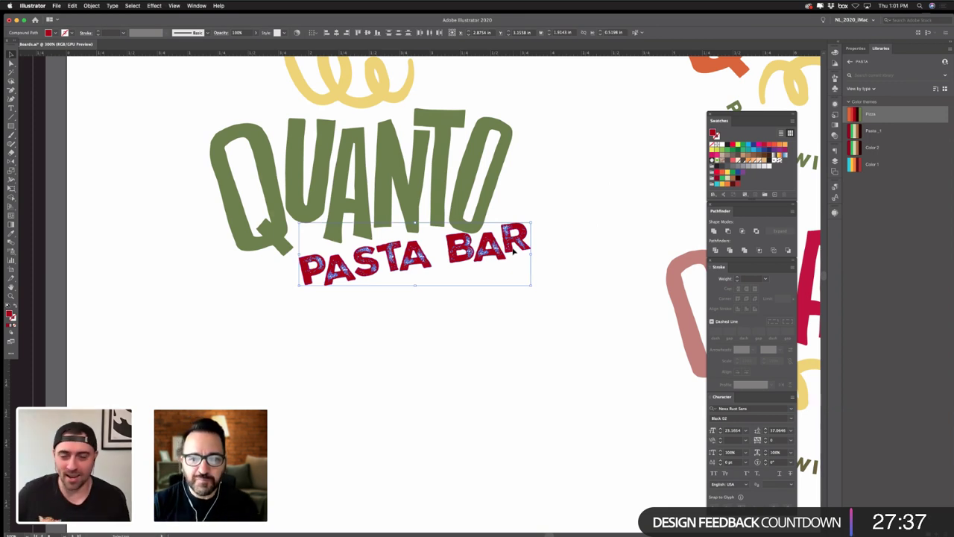
{"action": "left_click_drag", "start_coordinate": [494, 254], "coordinate": [487, 260]}
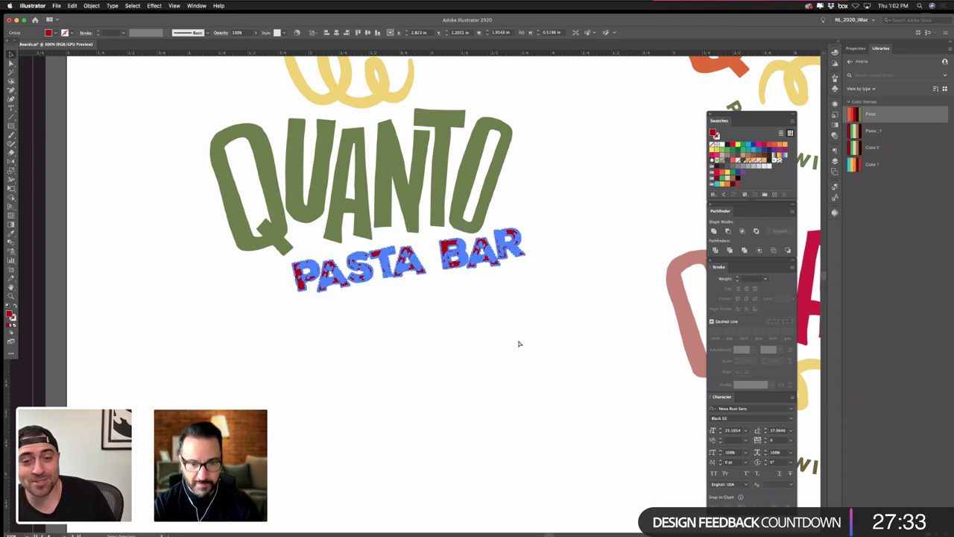
{"action": "key", "text": "super+minus"}
{"action": "key", "text": "super+minus"}
{"action": "key", "text": "super+minus"}
{"action": "left_click", "coordinate": [485, 363]}
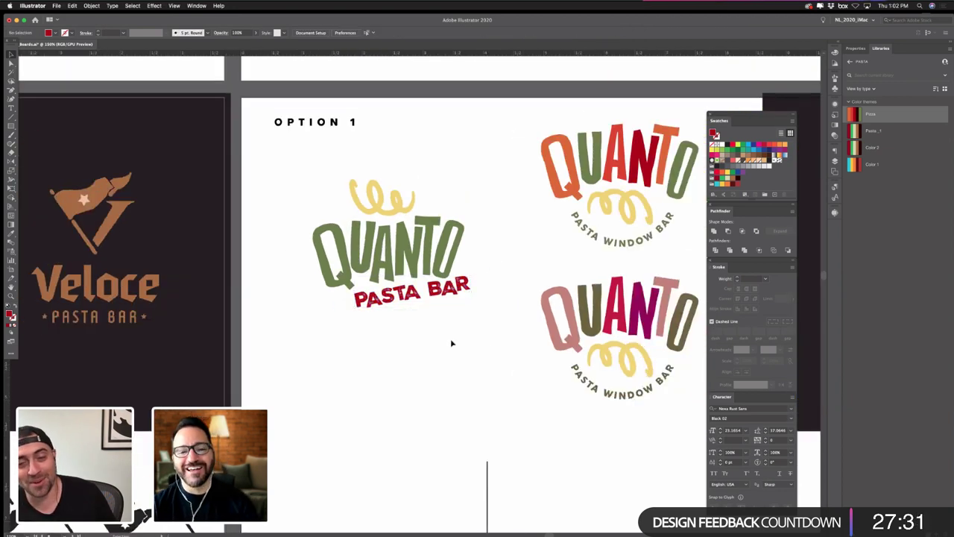
- Change the fill of the squiggle above QUANTO to a warmer, more golden yellow
{"action": "left_click", "coordinate": [373, 212]}
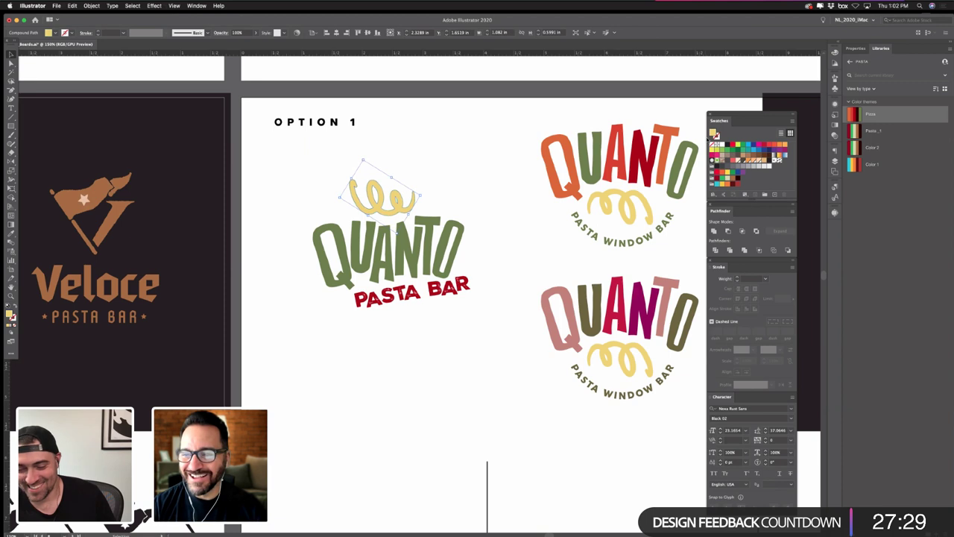
{"action": "double_click", "coordinate": [714, 135]}
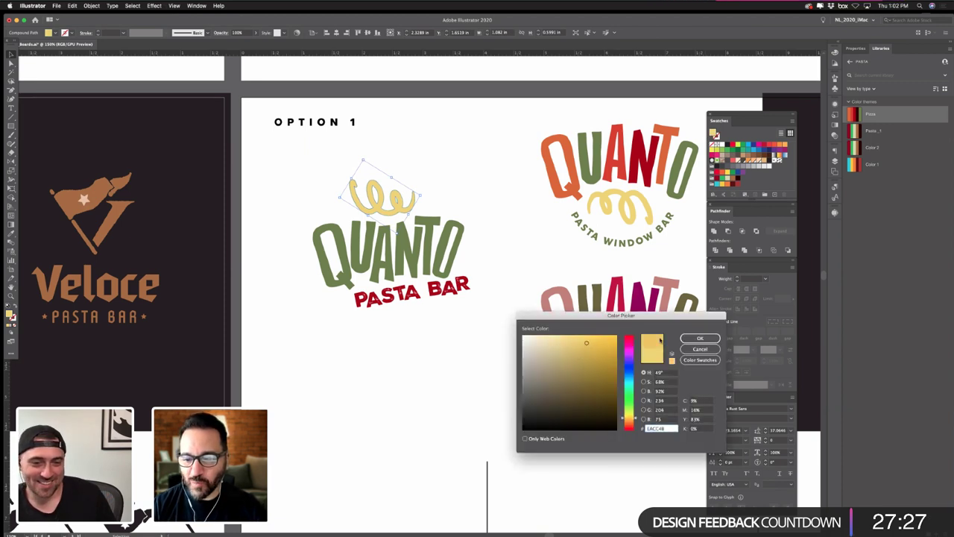
{"action": "left_click", "coordinate": [699, 337]}
- Scale the whole squiggle, QUANTO and PASTA BAR logo down to about 2.27 in wide beneath the OPTION 1 label
{"action": "left_click", "coordinate": [257, 207]}
{"action": "left_click_drag", "start_coordinate": [286, 180], "coordinate": [416, 265]}
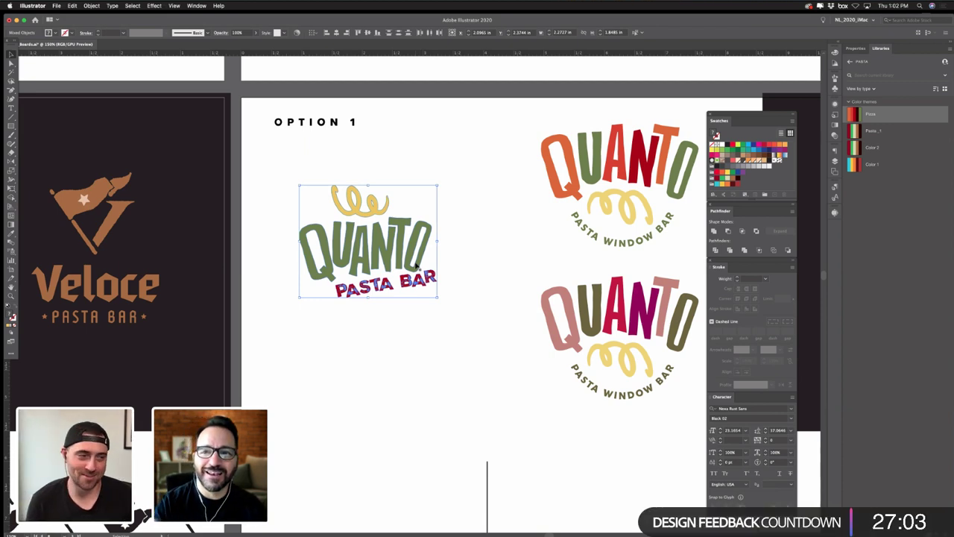
{"action": "left_click", "coordinate": [440, 316]}
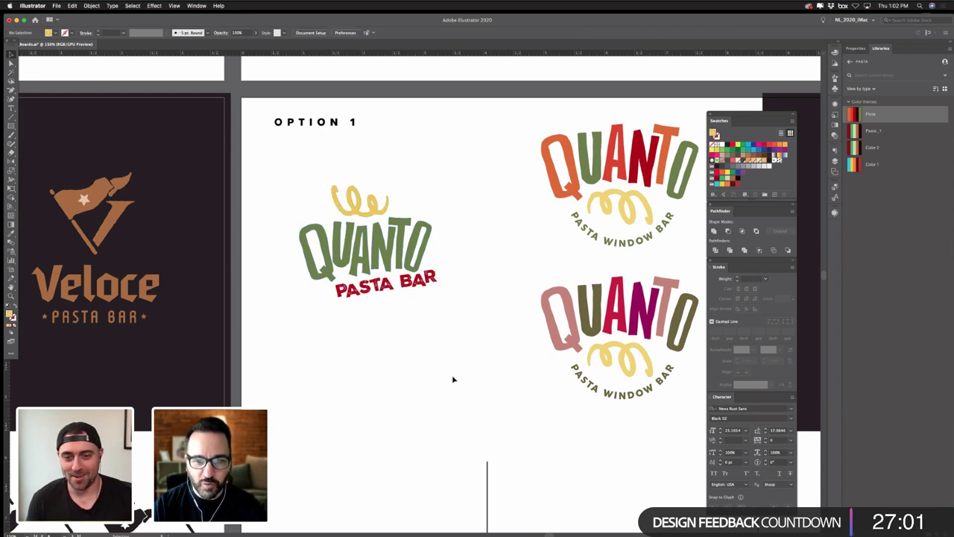
- Recolor the PASTA BAR tagline with the bright red sampled from the A in the upper colored logo
{"action": "left_click", "coordinate": [445, 282]}
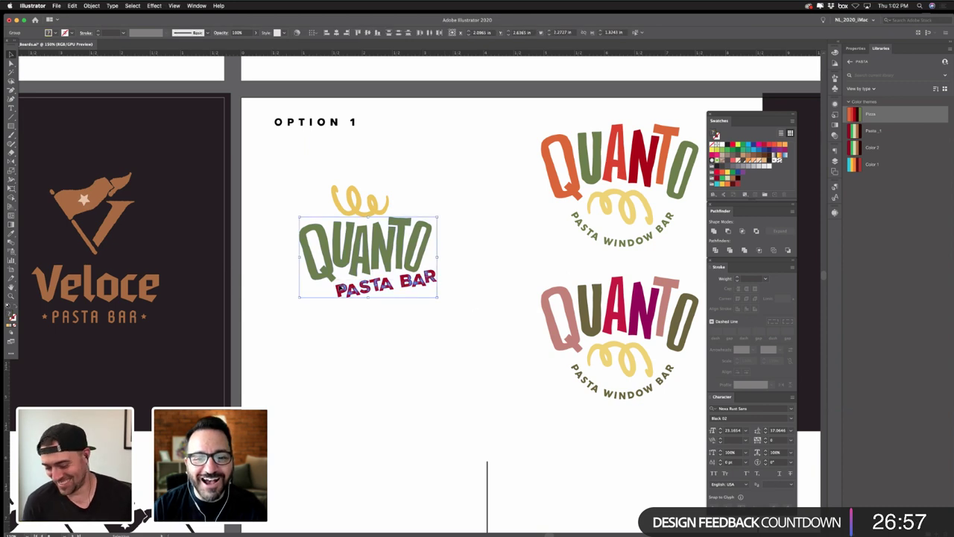
{"action": "left_click", "coordinate": [370, 274]}
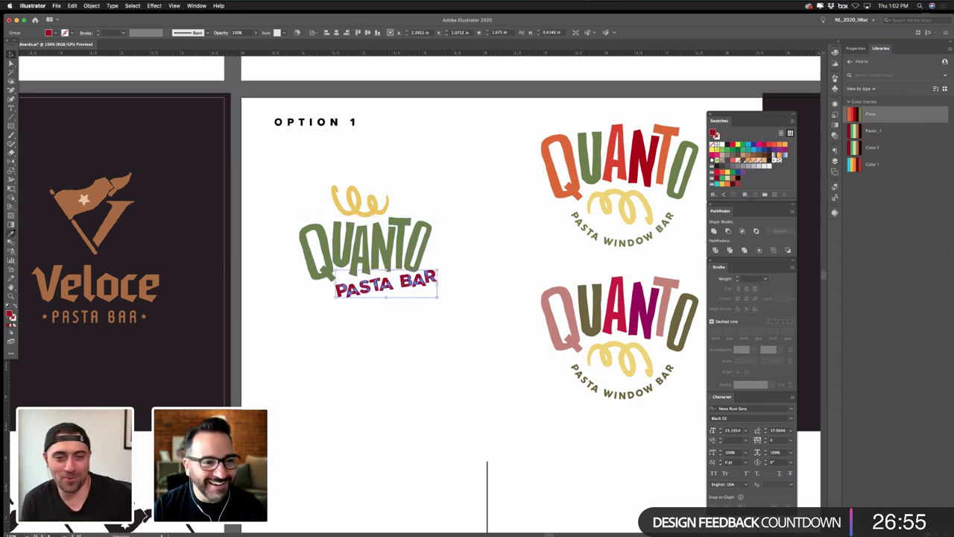
{"action": "left_click", "coordinate": [10, 234]}
{"action": "key", "text": "super+shift+a"}
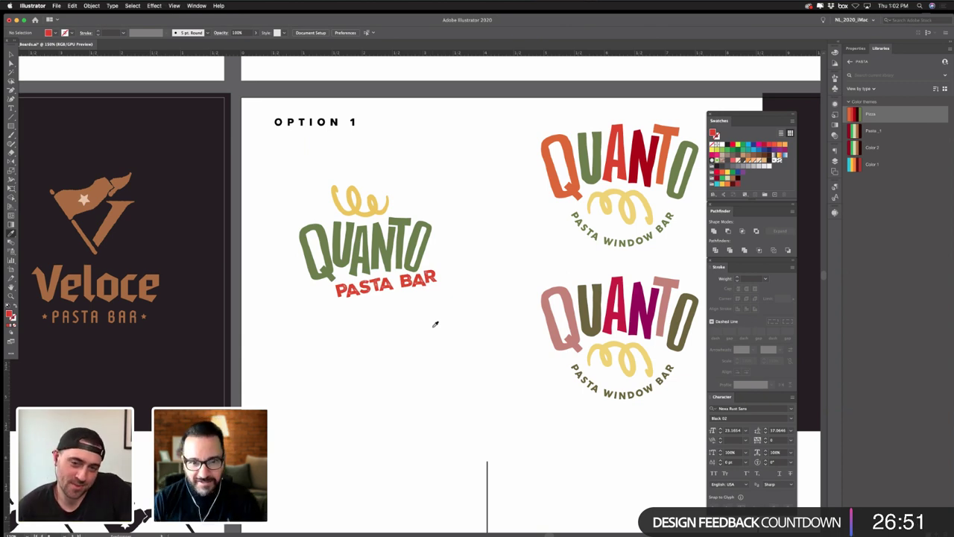
{"action": "key", "text": "super+minus"}
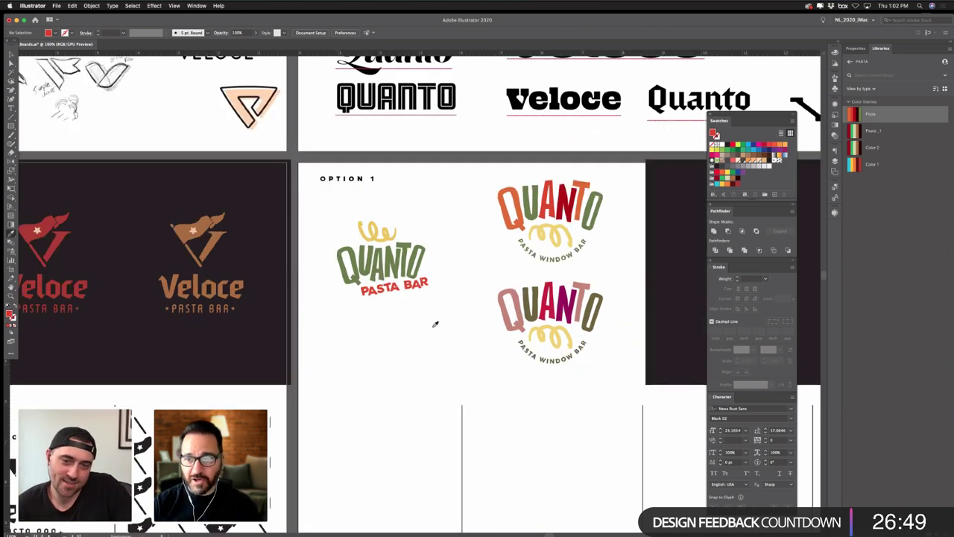
- Duplicate the green QUANTO PASTA BAR logo and stack the two versions closely beneath the OPTION 1 label
{"action": "left_click_drag", "start_coordinate": [437, 338], "coordinate": [372, 337]}
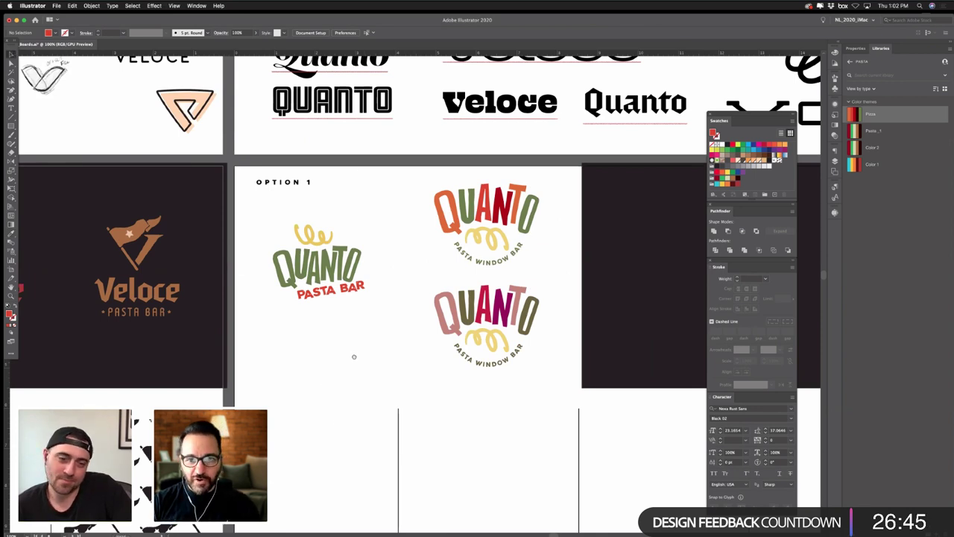
{"action": "left_click_drag", "start_coordinate": [353, 355], "coordinate": [390, 347]}
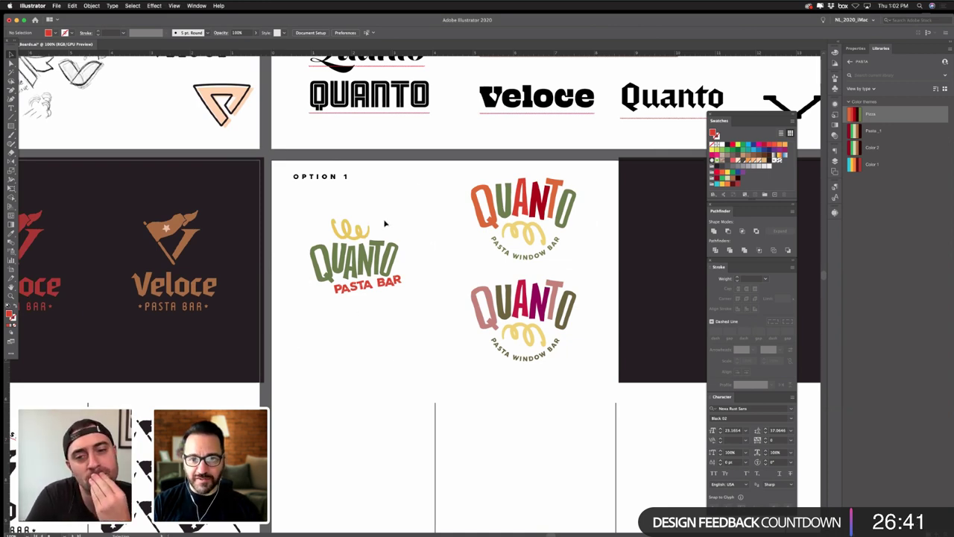
{"action": "left_click_drag", "start_coordinate": [309, 231], "coordinate": [402, 348]}
{"action": "left_click", "coordinate": [430, 322]}
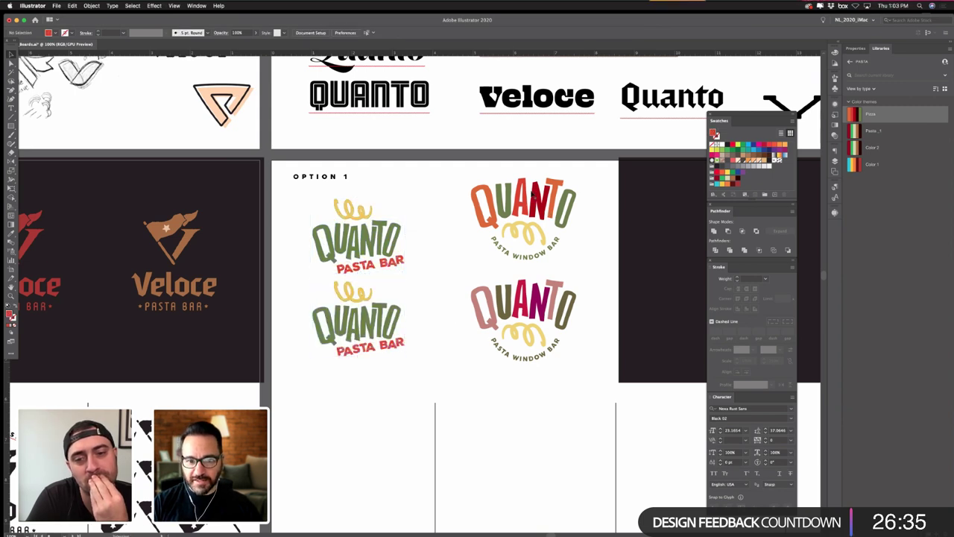
- Recolor the Q and U of the lower QUANTO copy with the orange and green sampled from the upper PASTA WINDOW BAR logo
{"action": "left_click", "coordinate": [326, 334]}
{"action": "left_click", "coordinate": [11, 234]}
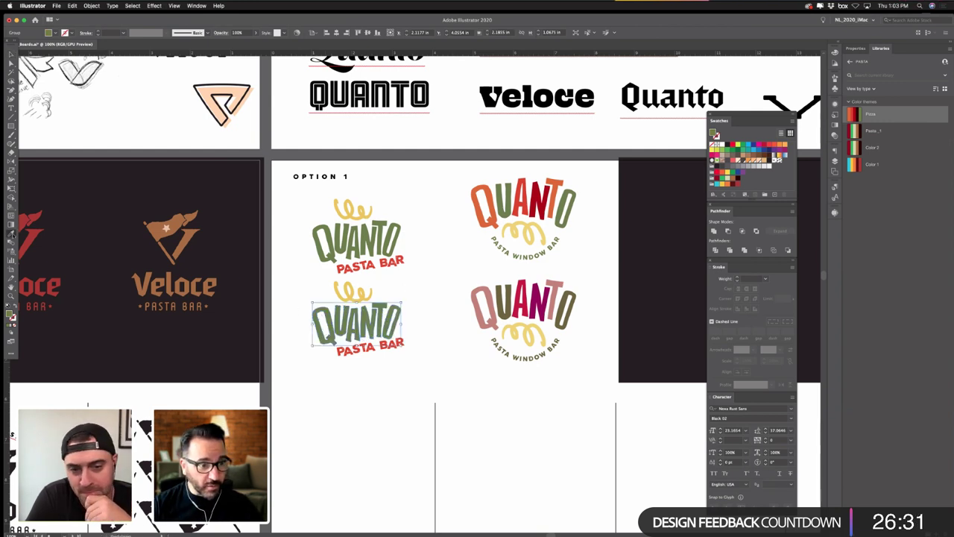
{"action": "left_click", "coordinate": [412, 279], "text": "super"}
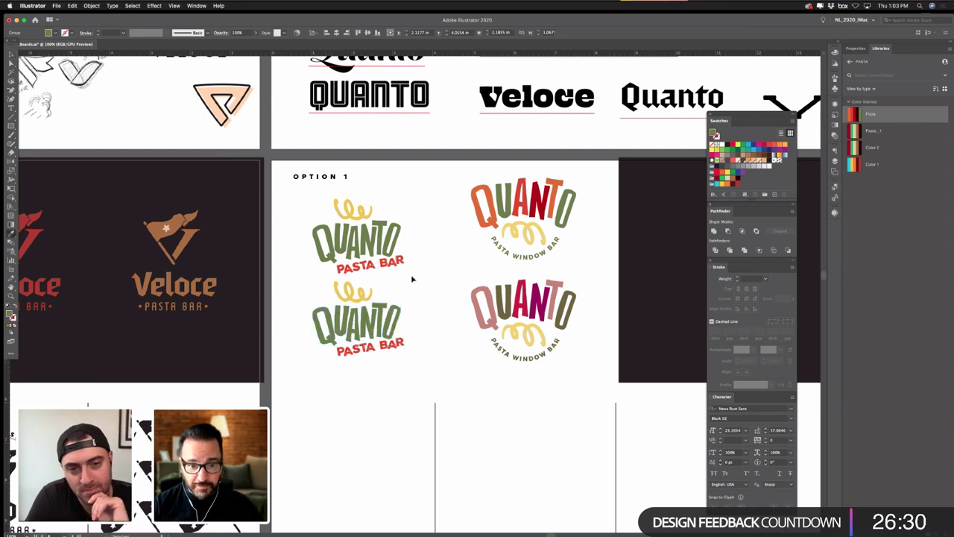
{"action": "left_click", "coordinate": [333, 322]}
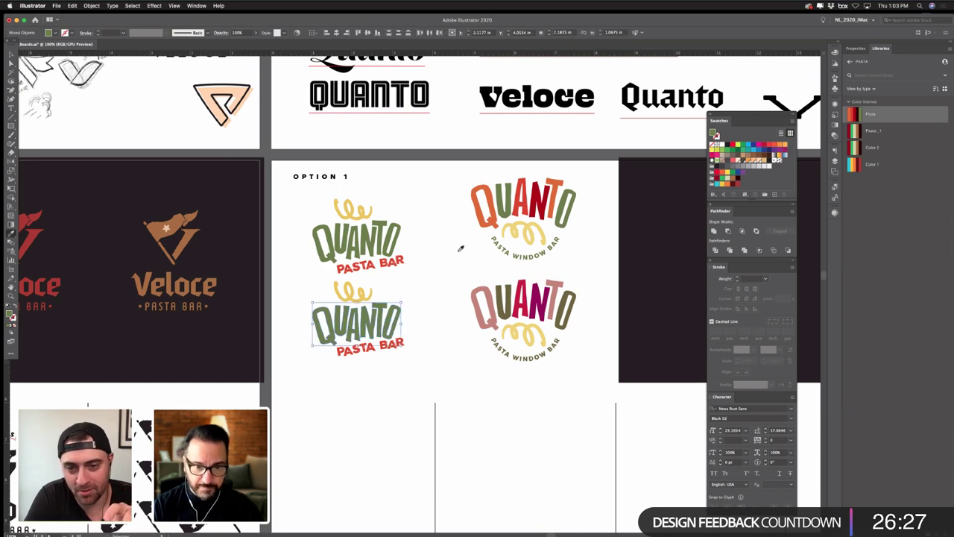
{"action": "left_click", "coordinate": [322, 350]}
{"action": "left_click", "coordinate": [329, 343], "text": "super"}
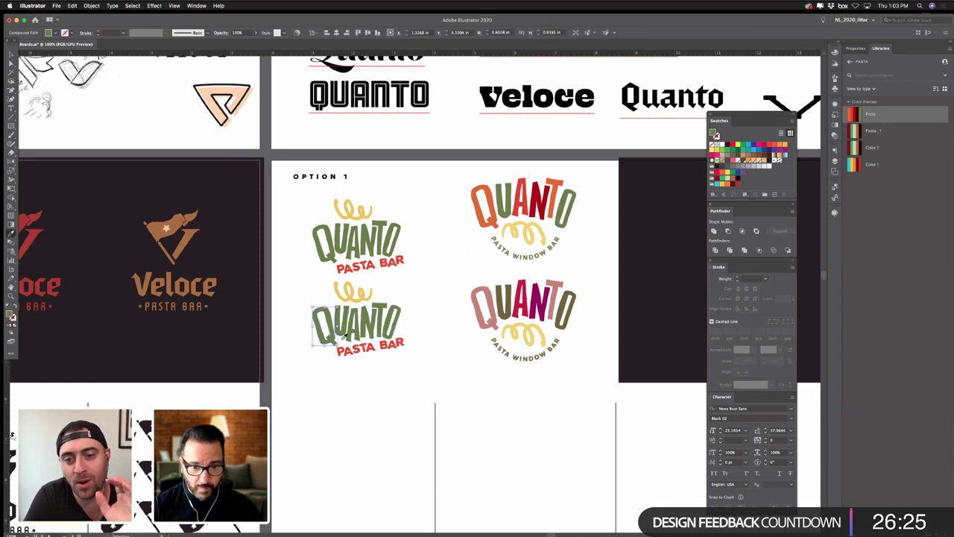
{"action": "left_click", "coordinate": [485, 222]}
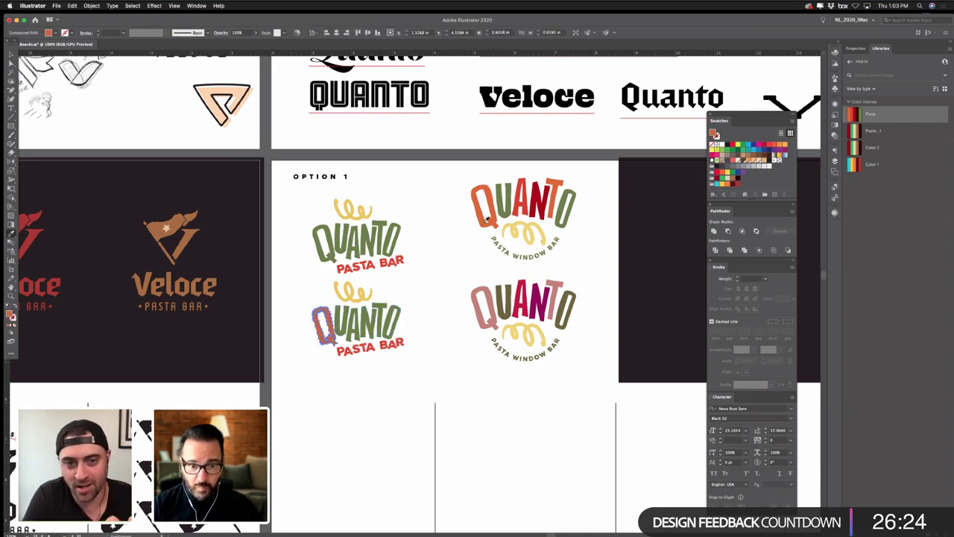
{"action": "left_click", "coordinate": [343, 330], "text": "super"}
{"action": "left_click", "coordinate": [496, 224]}
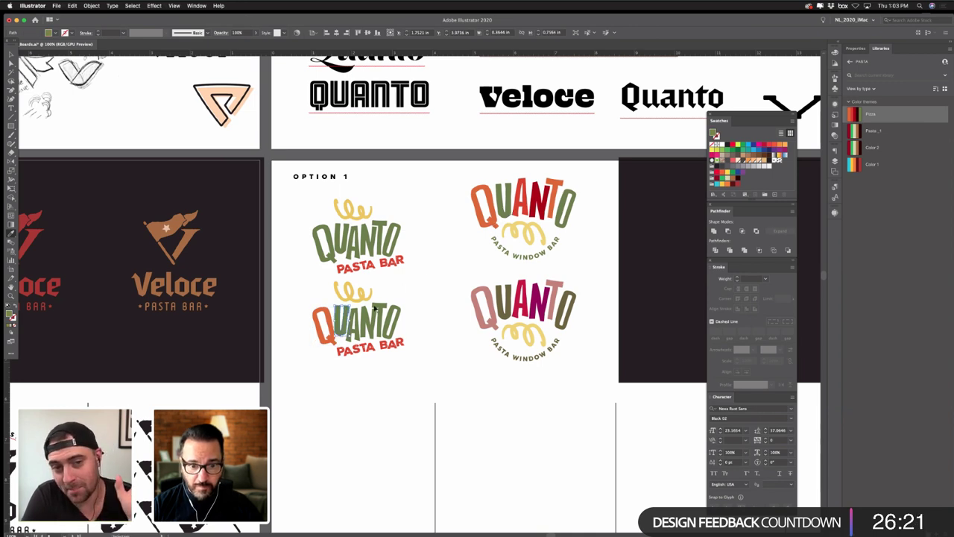
- Color the lower copy's A bright red, N dark red, T orange and O green to match the upper multicolored logo
{"action": "left_click", "coordinate": [357, 336]}
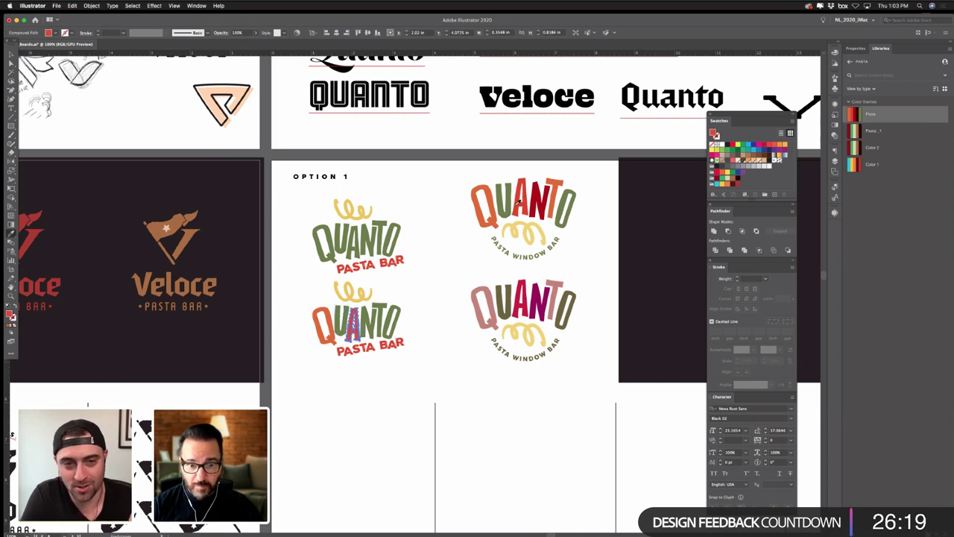
{"action": "left_click", "coordinate": [368, 322]}
{"action": "left_click", "coordinate": [538, 195]}
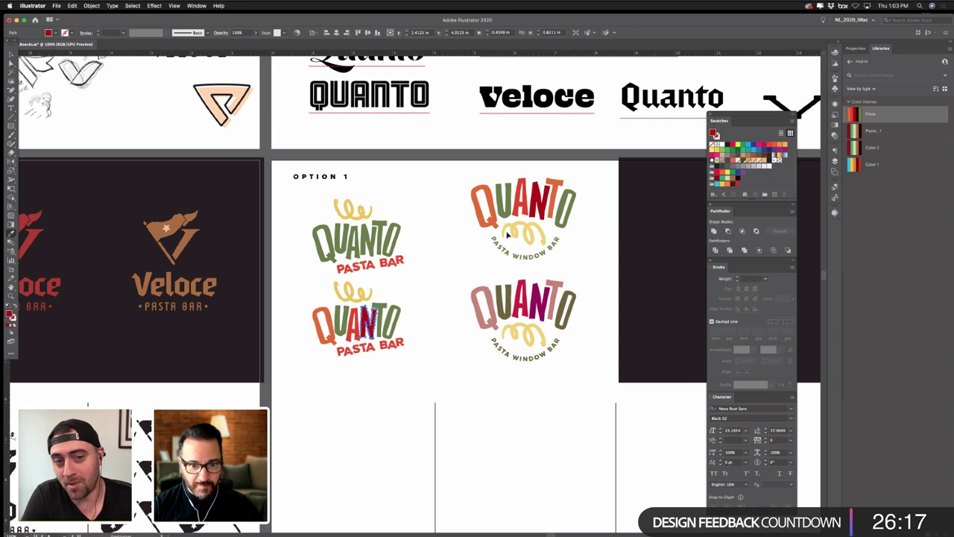
{"action": "left_click", "coordinate": [380, 317]}
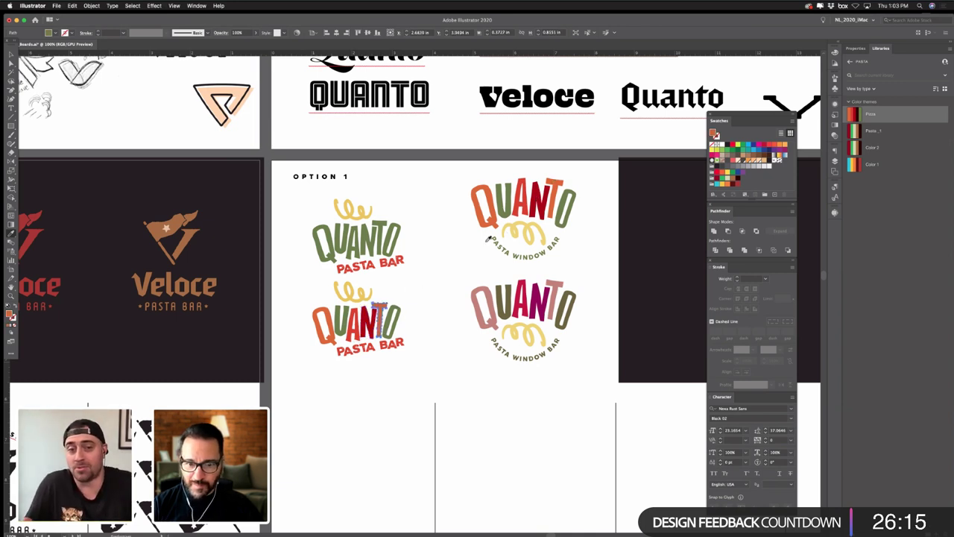
{"action": "left_click", "coordinate": [409, 316], "text": "super"}
{"action": "left_click", "coordinate": [399, 321], "text": "super"}
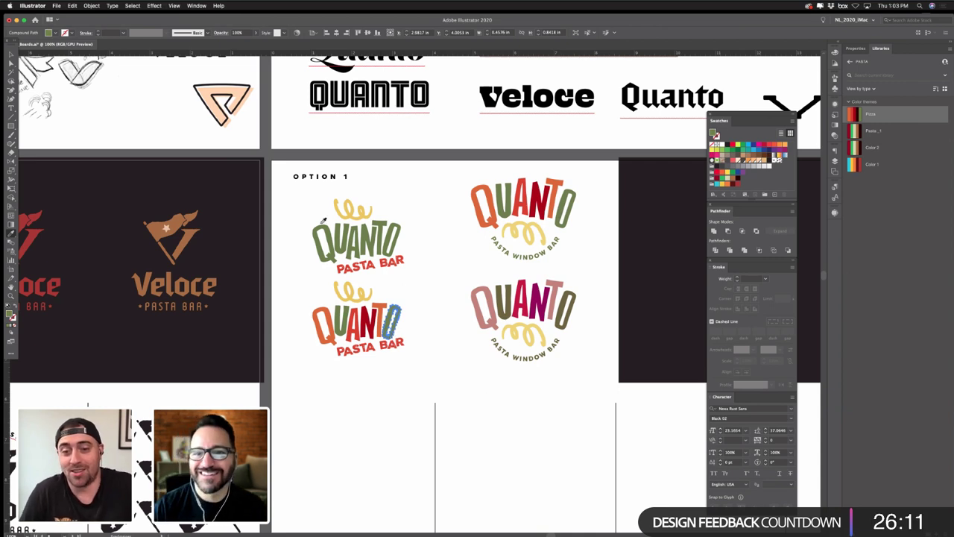
- Recolor the lower logo's PASTA BAR tagline with the green sampled from its QUANTO lettering
{"action": "key", "text": "v"}
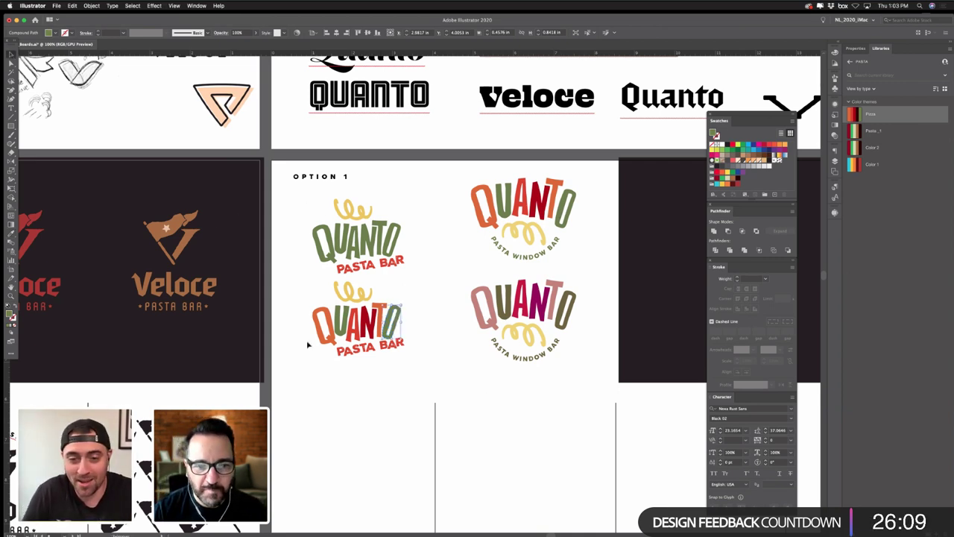
{"action": "left_click", "coordinate": [361, 355]}
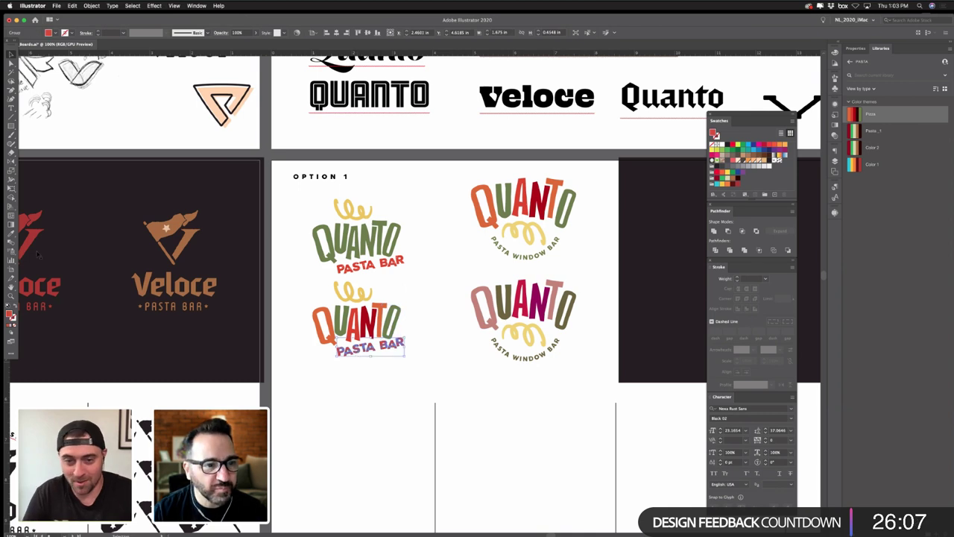
{"action": "left_click", "coordinate": [11, 234]}
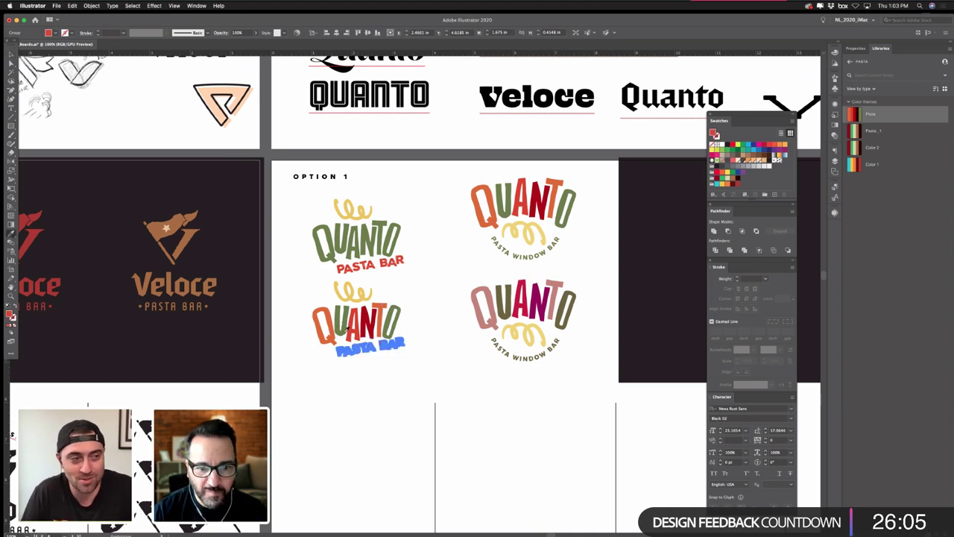
{"action": "left_click", "coordinate": [406, 315]}
{"action": "key", "text": "super+shift+a"}
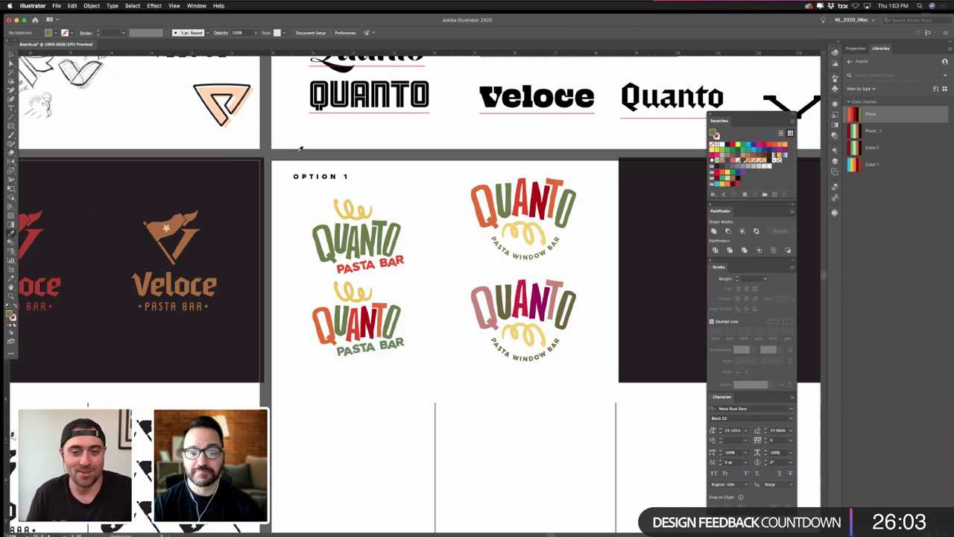
{"action": "left_click", "coordinate": [11, 56]}
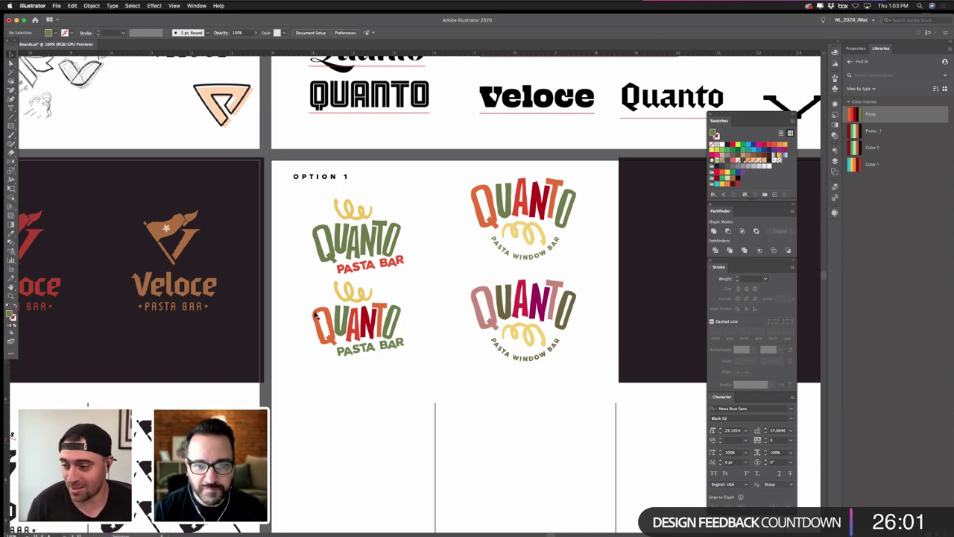
- Scale the green PASTA BAR tagline down slightly beneath the multicolored QUANTO
{"action": "left_click", "coordinate": [360, 354]}
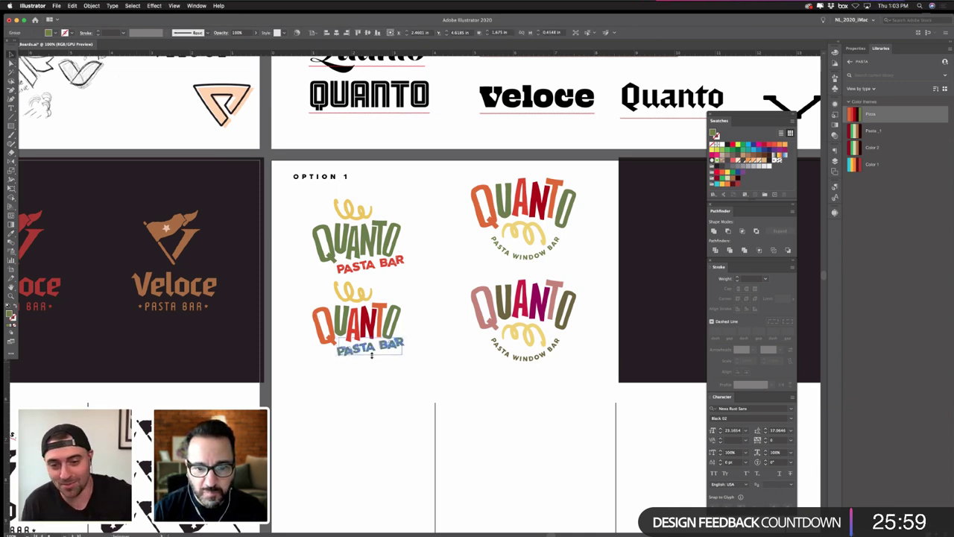
{"action": "left_click_drag", "start_coordinate": [372, 356], "coordinate": [372, 357]}
{"action": "left_click", "coordinate": [386, 290]}
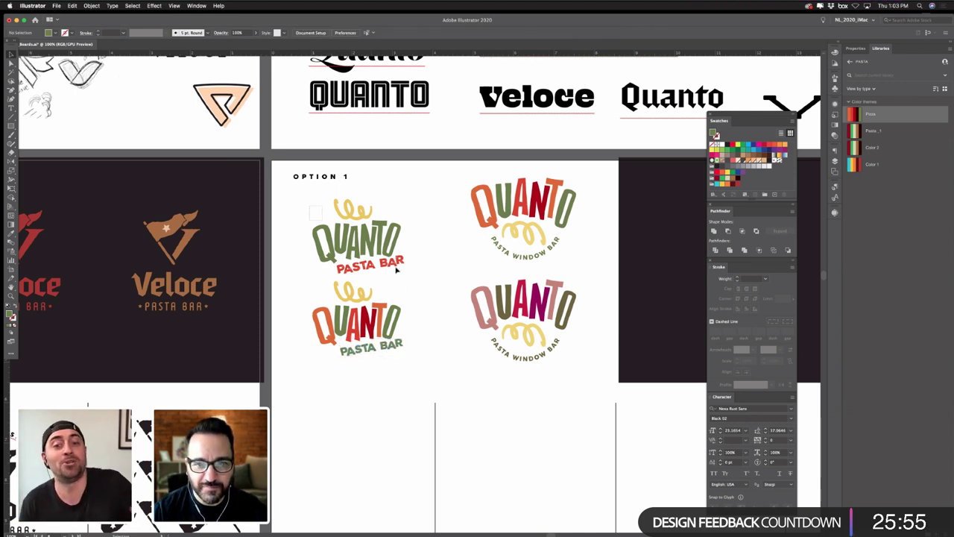
- Move the two stacked PASTA BAR logos farther apart under OPTION 1, and save the document
{"action": "left_click_drag", "start_coordinate": [416, 273], "coordinate": [398, 253]}
{"action": "mouse_move", "coordinate": [299, 285]}
{"action": "left_mouse_down"}
{"action": "mouse_move", "coordinate": [416, 357]}
{"action": "mouse_move", "coordinate": [398, 357]}
{"action": "mouse_move", "coordinate": [373, 332]}
{"action": "left_mouse_up"}
{"action": "left_click", "coordinate": [422, 344]}
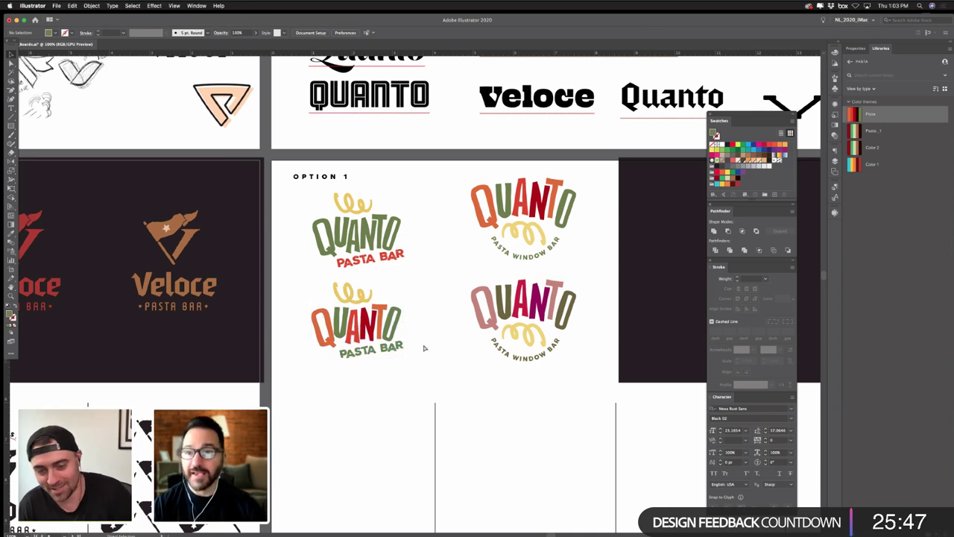
{"action": "key", "text": "super+s"}
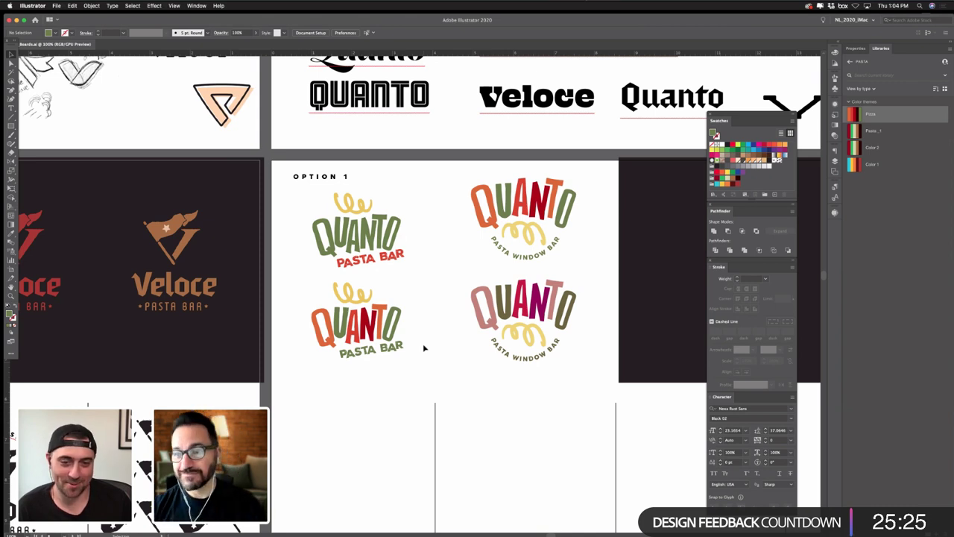
- Place a copy of the multicolored QUANTO PASTA BAR logo in the first section of the lower row
{"action": "scroll", "coordinate": [368, 304], "scroll_direction": "down", "scroll_amount": 3}
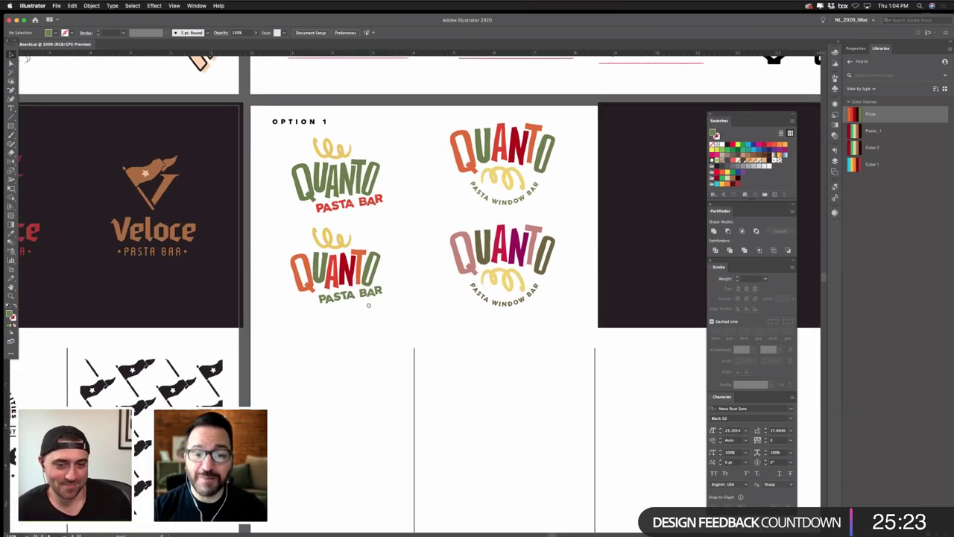
{"action": "scroll", "coordinate": [369, 304], "scroll_direction": "right", "scroll_amount": 2}
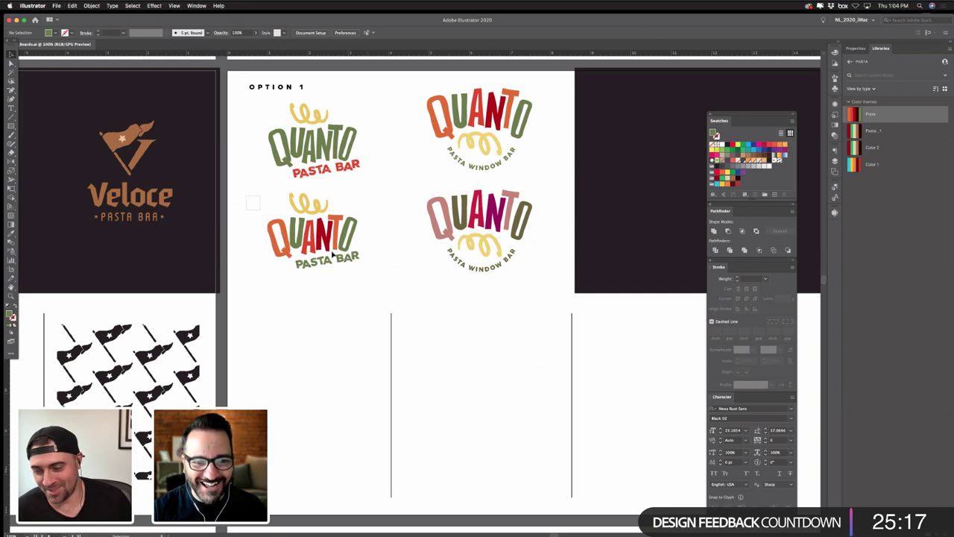
{"action": "left_click_drag", "start_coordinate": [245, 196], "coordinate": [334, 425]}
{"action": "left_click", "coordinate": [360, 461]}
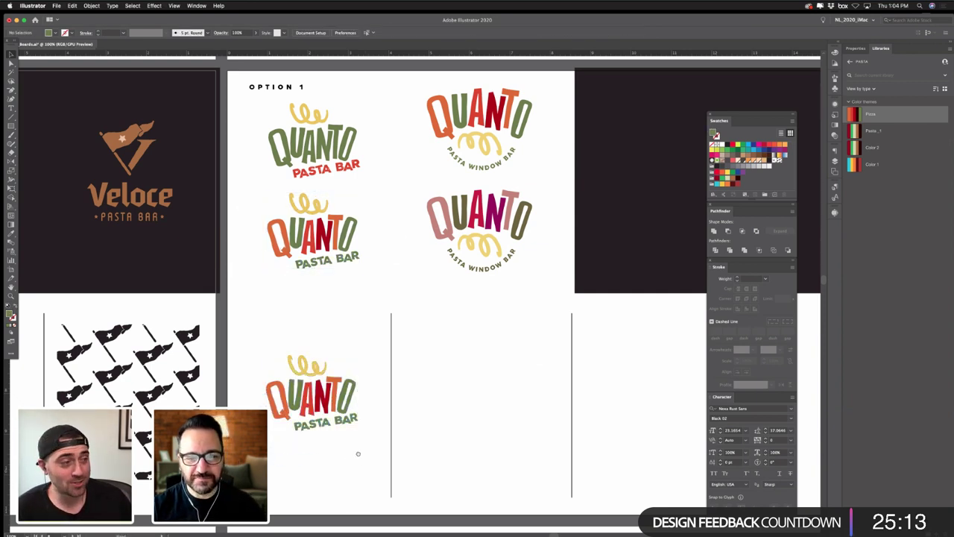
- Build a monogram in the middle section of the lower row from an enlarged copy of the orange Q with the yellow squiggle across it
{"action": "scroll", "coordinate": [363, 450], "scroll_direction": "down", "scroll_amount": 2}
{"action": "scroll", "coordinate": [362, 450], "scroll_direction": "left", "scroll_amount": 2}
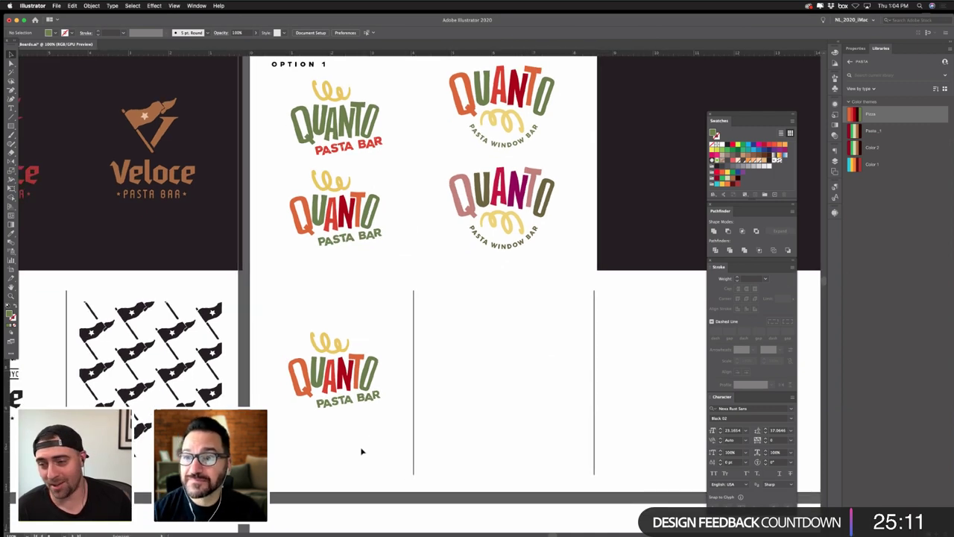
{"action": "left_click_drag", "start_coordinate": [305, 385], "coordinate": [511, 378]}
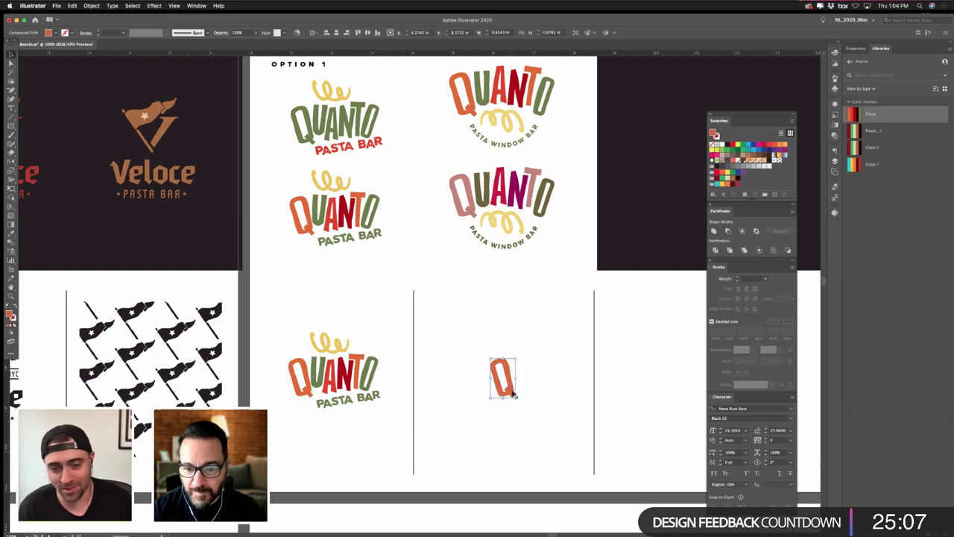
{"action": "mouse_move", "coordinate": [539, 411]}
{"action": "left_mouse_down"}
{"action": "mouse_move", "coordinate": [517, 399]}
{"action": "mouse_move", "coordinate": [527, 410]}
{"action": "left_mouse_up"}
{"action": "left_click_drag", "start_coordinate": [349, 340], "coordinate": [507, 376]}
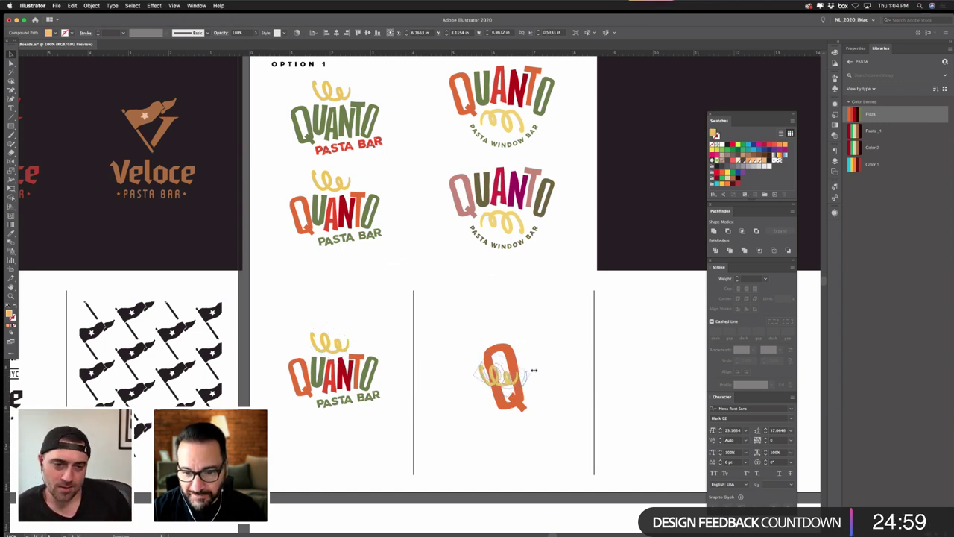
{"action": "left_click", "coordinate": [546, 358]}
- Rotate the monogram's yellow squiggle slightly counterclockwise and nudge it into place across the orange Q
{"action": "scroll", "coordinate": [544, 357], "scroll_direction": "down", "scroll_amount": 1}
{"action": "scroll", "coordinate": [544, 357], "scroll_direction": "right", "scroll_amount": 2}
{"action": "left_click", "coordinate": [11, 296]}
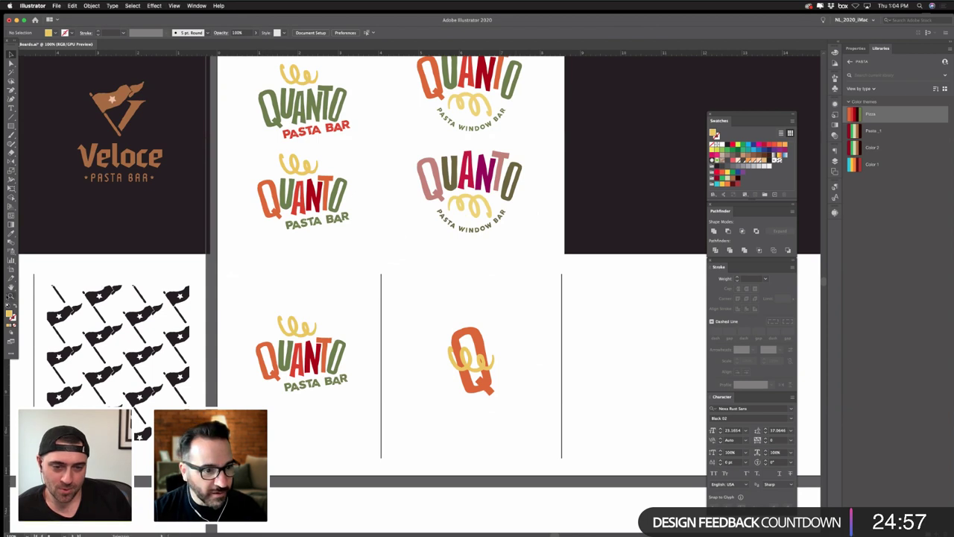
{"action": "left_click", "coordinate": [418, 373]}
{"action": "left_click", "coordinate": [547, 366]}
{"action": "left_click_drag", "start_coordinate": [483, 240], "coordinate": [503, 310]}
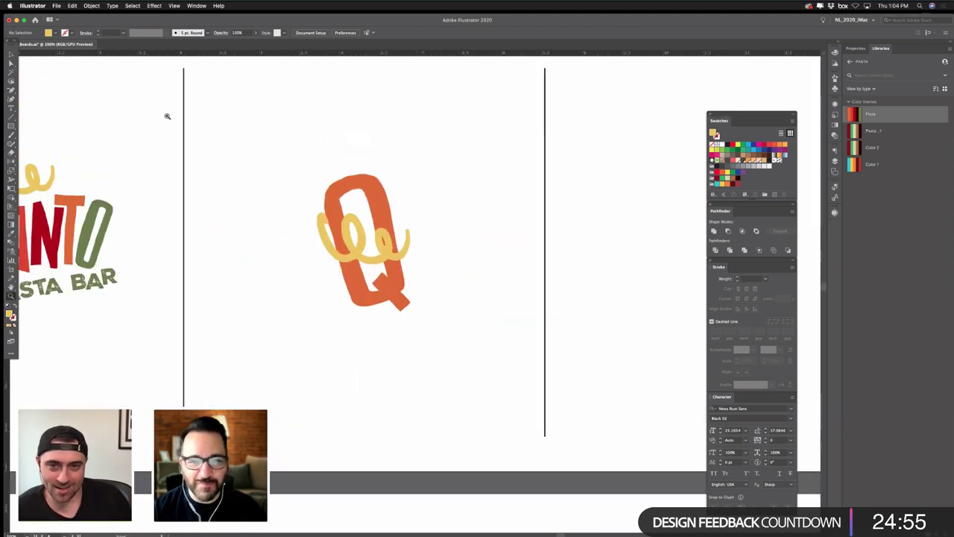
{"action": "left_click", "coordinate": [11, 54]}
{"action": "left_click", "coordinate": [398, 261]}
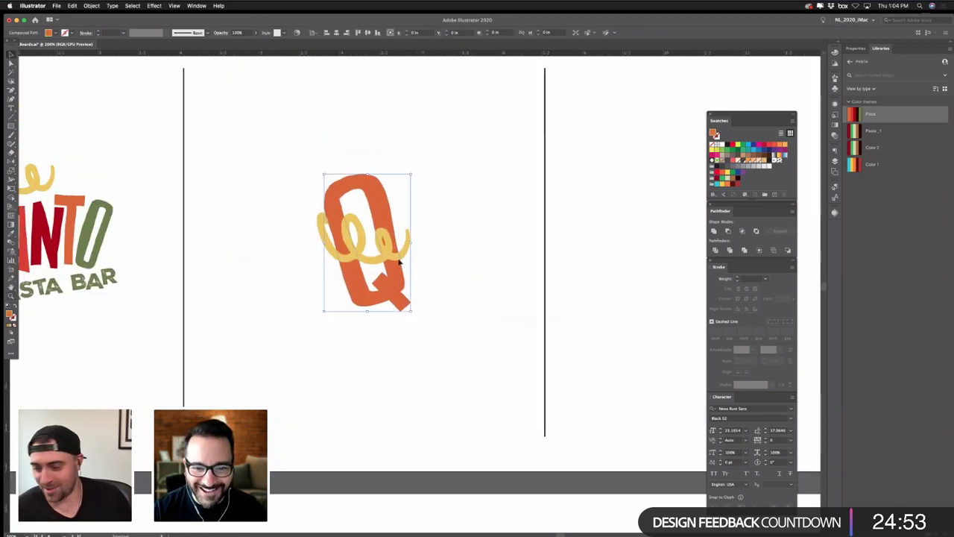
{"action": "left_click", "coordinate": [409, 257]}
{"action": "left_click", "coordinate": [405, 255]}
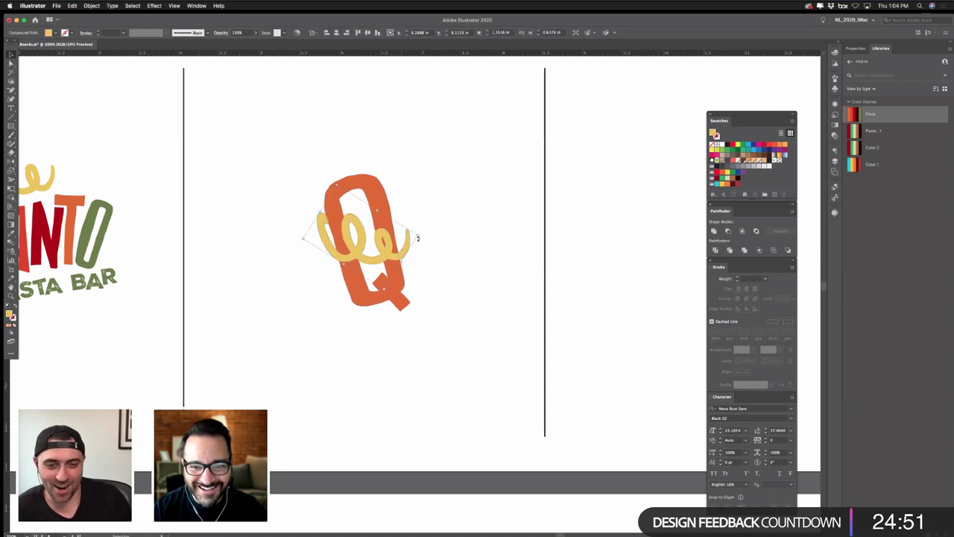
{"action": "left_click_drag", "start_coordinate": [421, 224], "coordinate": [445, 228]}
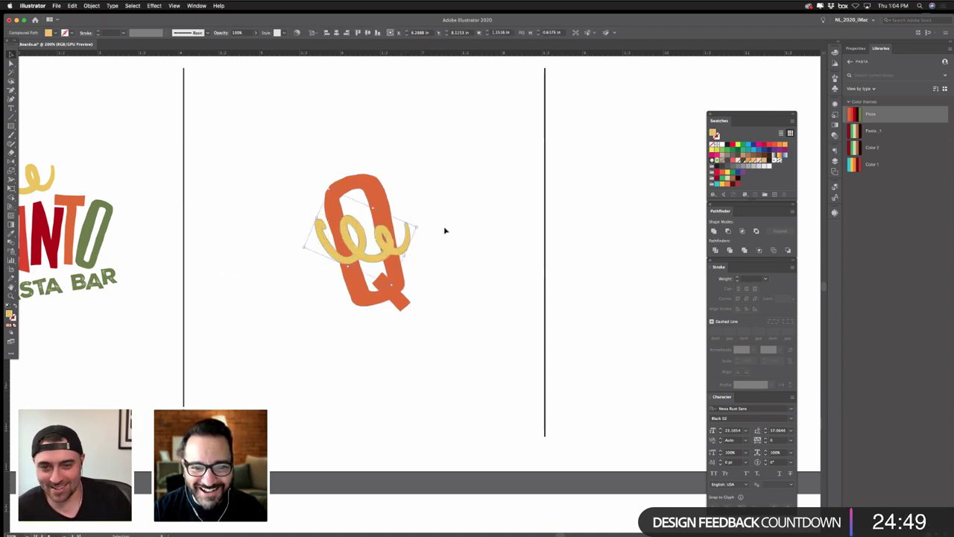
{"action": "left_click", "coordinate": [445, 236]}
{"action": "left_click_drag", "start_coordinate": [394, 248], "coordinate": [393, 246]}
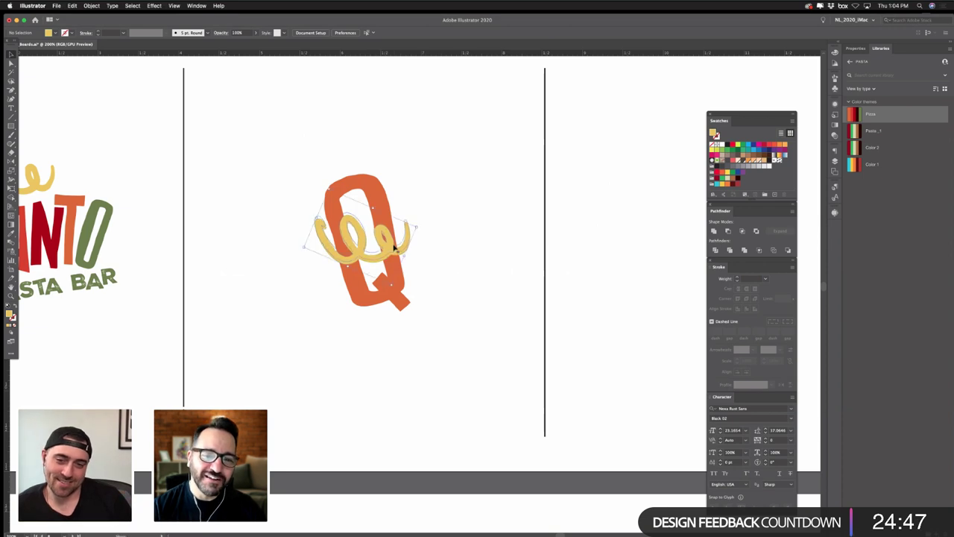
{"action": "left_click", "coordinate": [462, 281]}
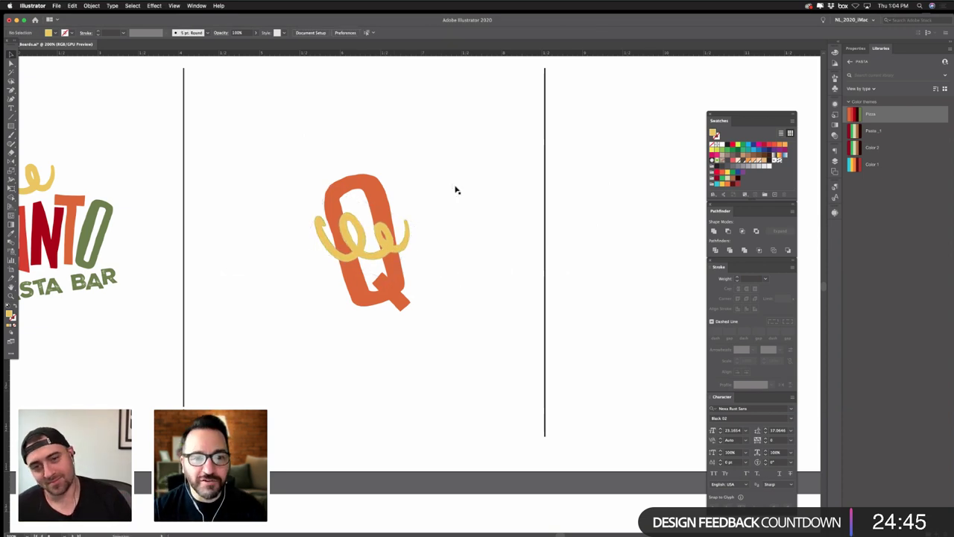
- Move the Q-and-squiggle monogram up and place a duplicate beside it in the middle section
{"action": "left_click_drag", "start_coordinate": [262, 170], "coordinate": [429, 313]}
{"action": "left_click_drag", "start_coordinate": [393, 284], "coordinate": [463, 248]}
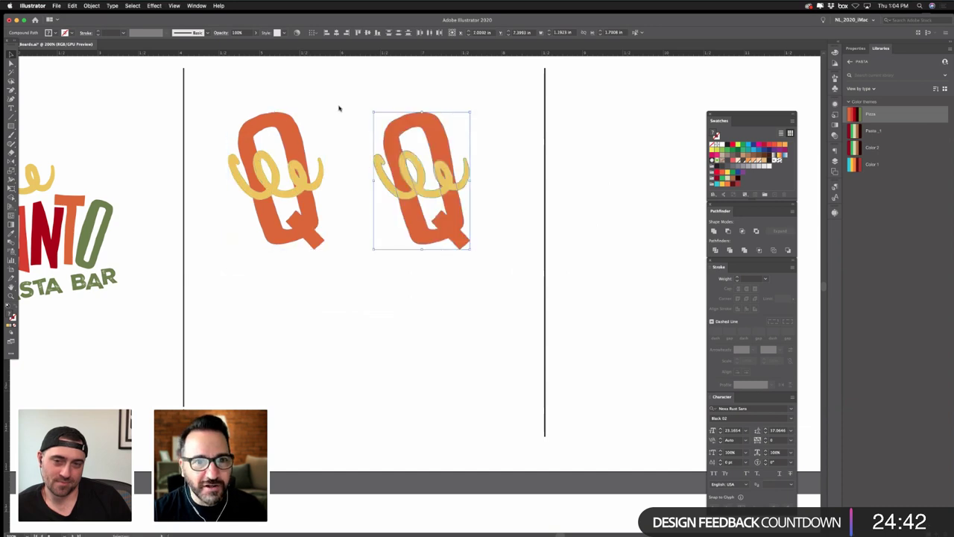
- Try the Multiply blend mode on the duplicated monogram, and undo it
{"action": "left_click", "coordinate": [222, 33]}
{"action": "left_click", "coordinate": [158, 45]}
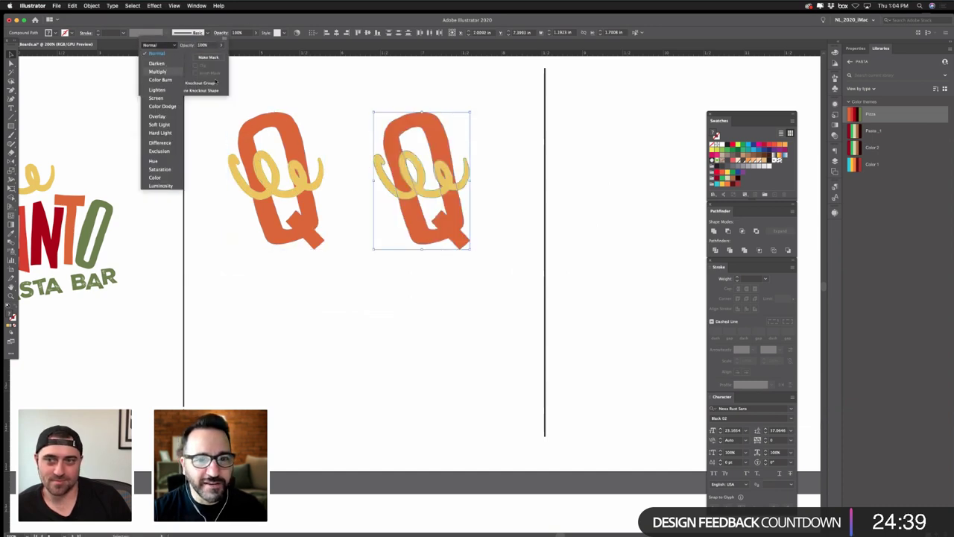
{"action": "left_click", "coordinate": [157, 72]}
{"action": "left_click", "coordinate": [374, 96]}
{"action": "left_click", "coordinate": [498, 239]}
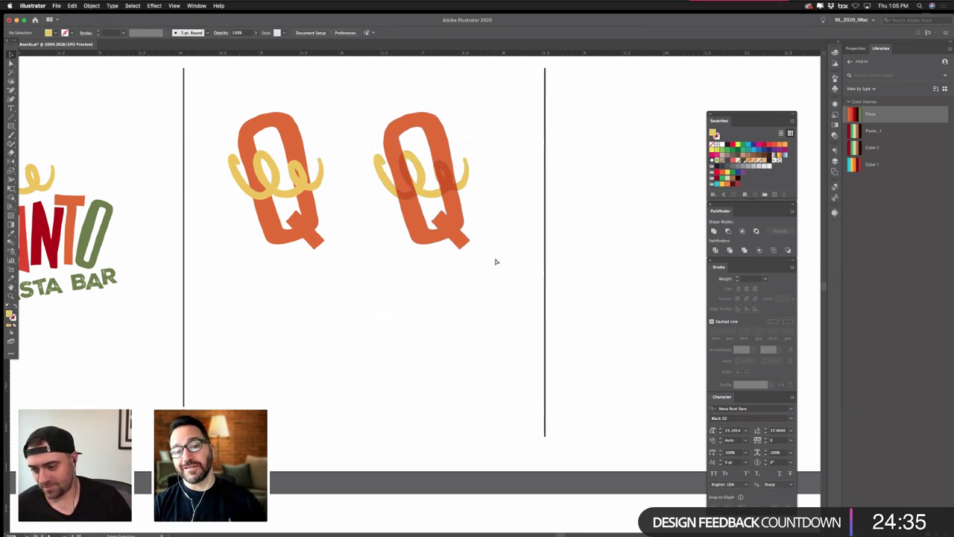
{"action": "key", "text": "super+z"}
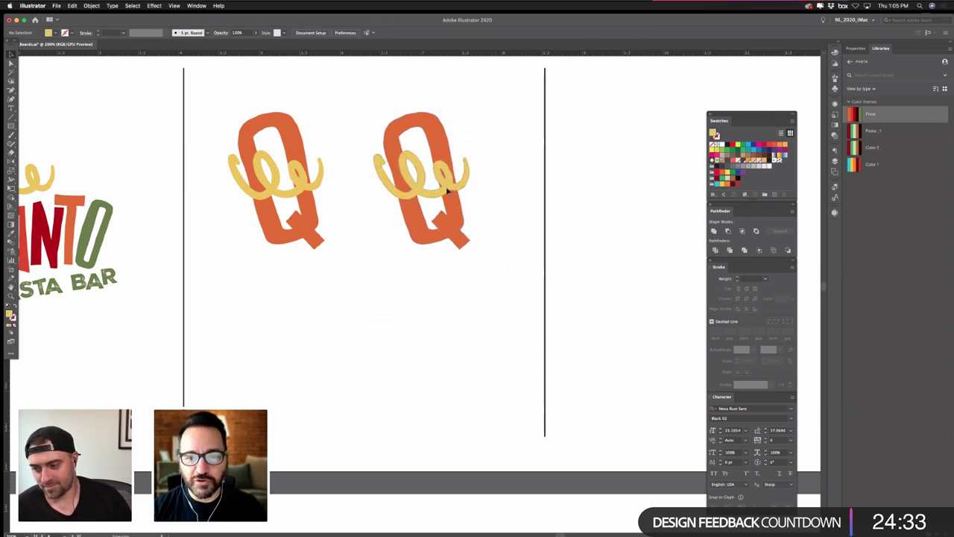
- Add a slightly offset white copy of the squiggle between the yellow squiggle and the orange Q on the duplicated monogram
{"action": "left_click", "coordinate": [448, 192]}
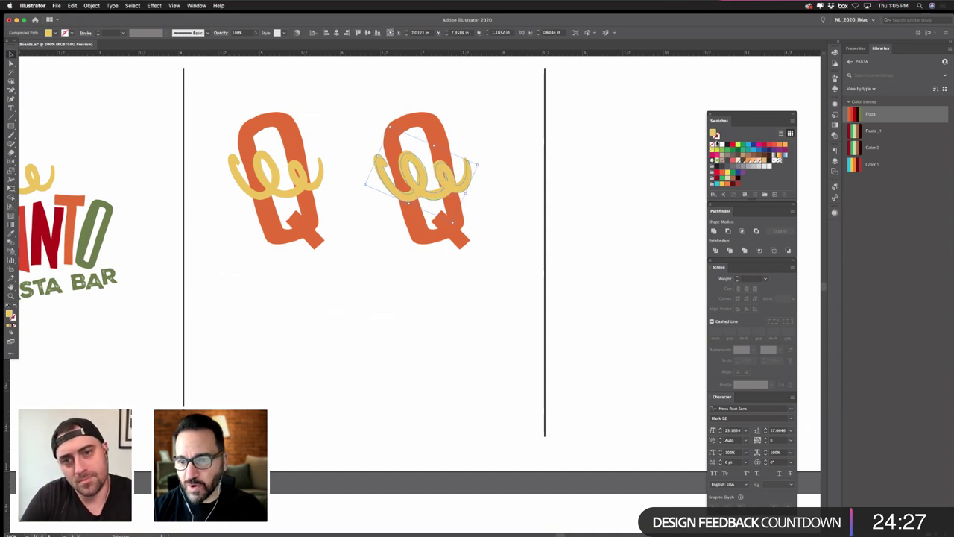
{"action": "left_click", "coordinate": [718, 146]}
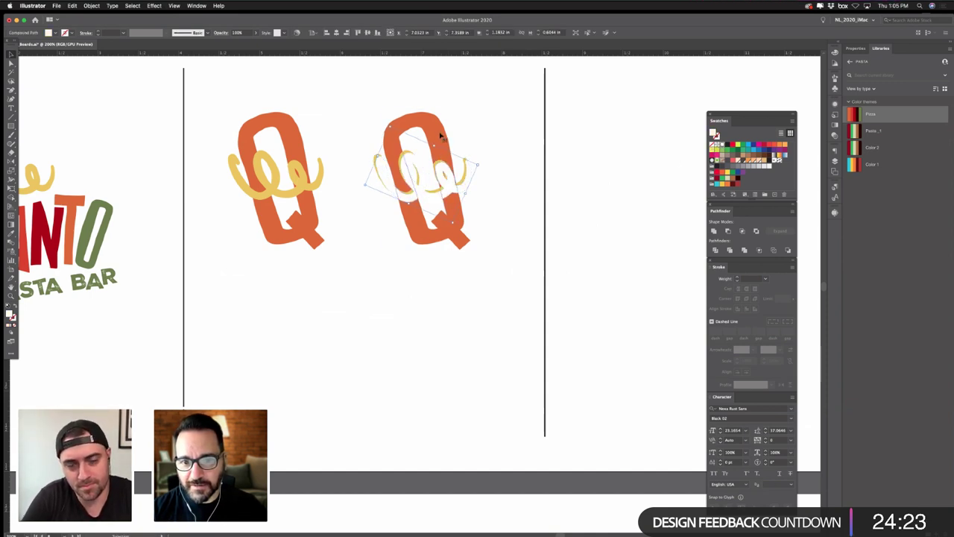
{"action": "left_click", "coordinate": [441, 136]}
{"action": "key", "text": "v"}
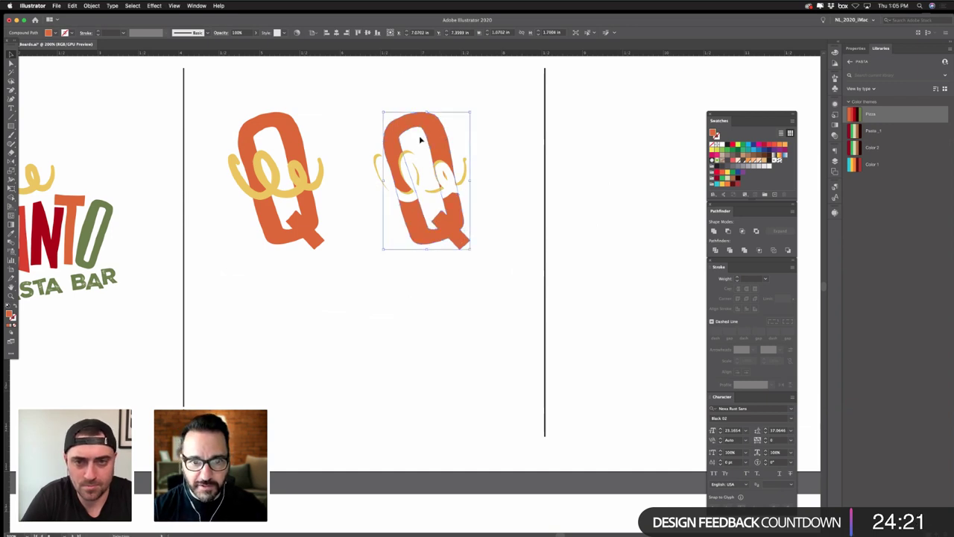
{"action": "left_click", "coordinate": [376, 155]}
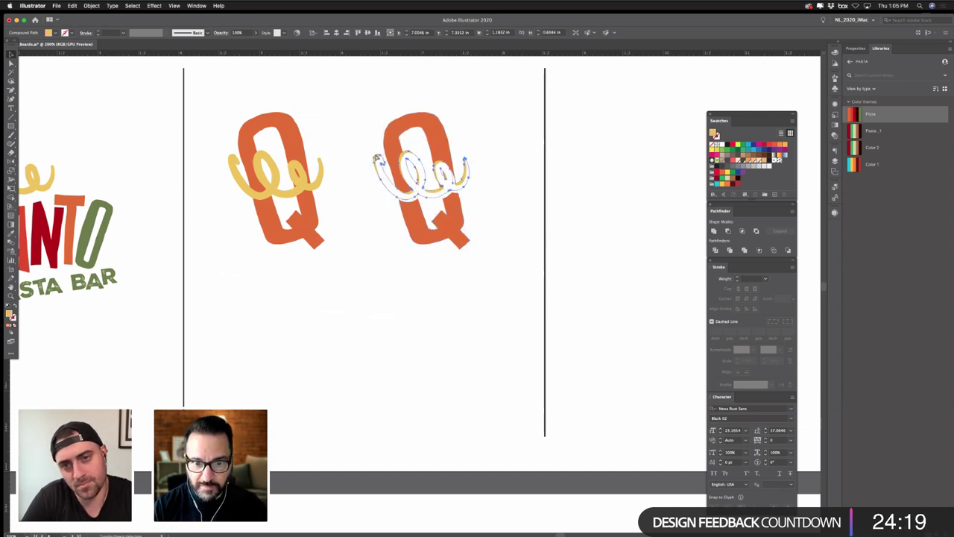
{"action": "left_click", "coordinate": [415, 376]}
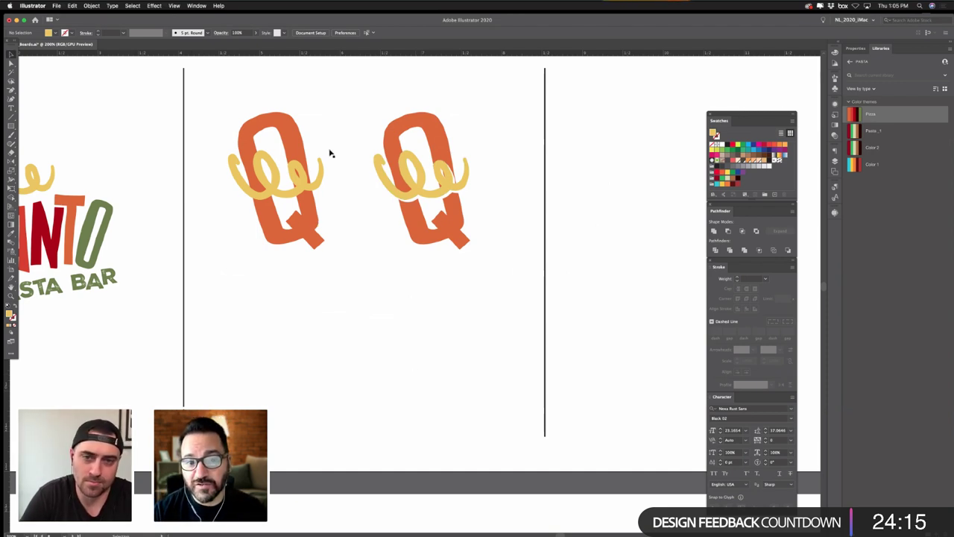
- Nudge the white squiggle into place behind the yellow squiggle on the duplicated monogram
{"action": "left_click", "coordinate": [449, 199]}
{"action": "left_click", "coordinate": [488, 223]}
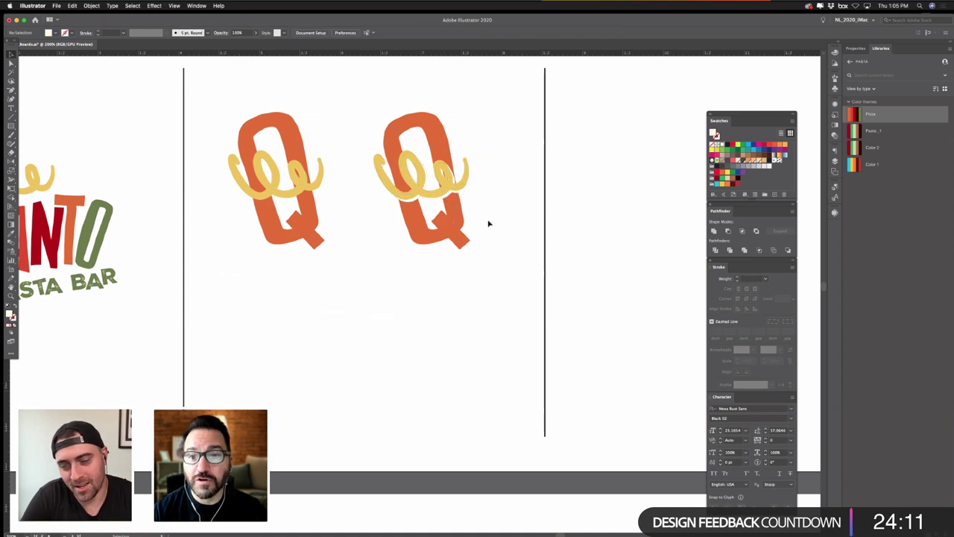
{"action": "left_click", "coordinate": [448, 200]}
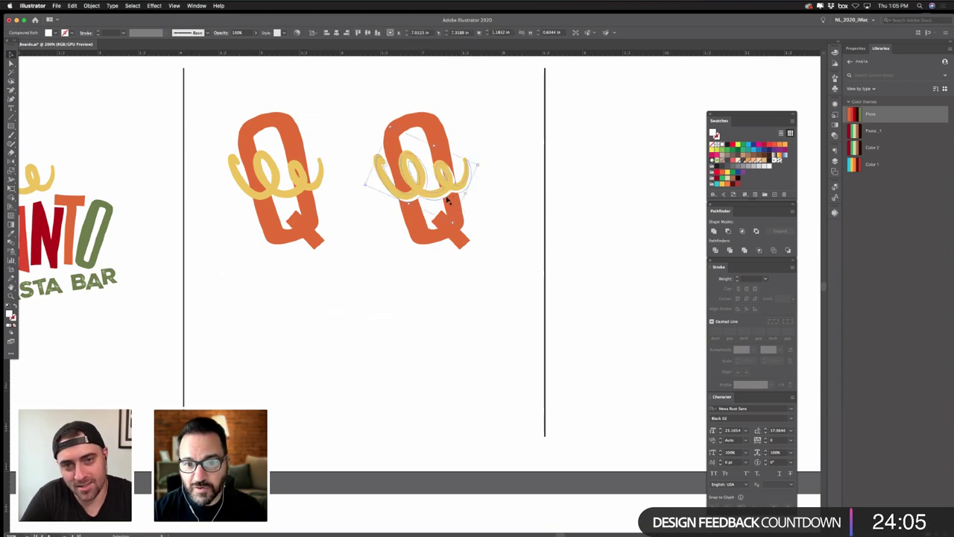
{"action": "left_click", "coordinate": [396, 94]}
- Duplicate the monogram with the white-edged squiggle below the first pair, and place another copy beside it
{"action": "left_click_drag", "start_coordinate": [458, 248], "coordinate": [355, 422]}
{"action": "left_click", "coordinate": [11, 297]}
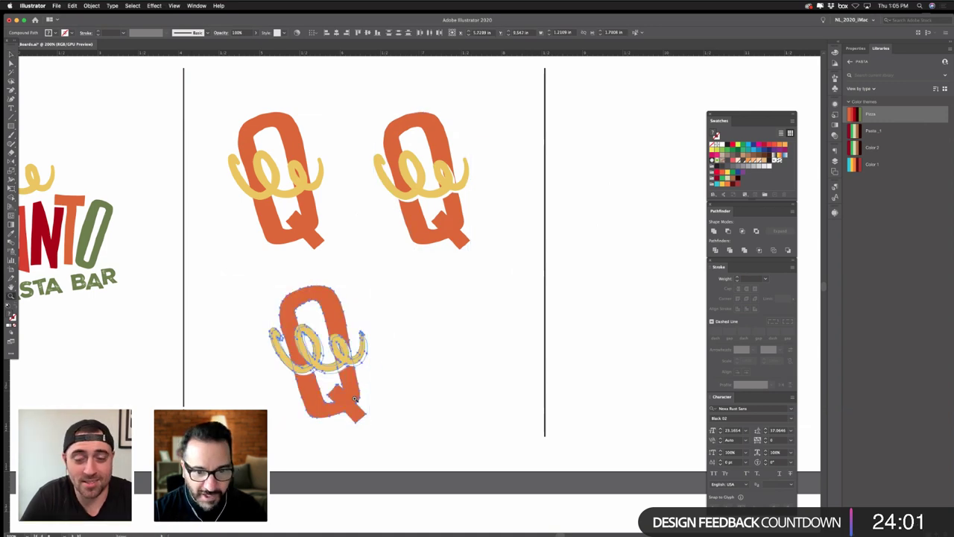
{"action": "left_click", "coordinate": [357, 400]}
{"action": "left_click_drag", "start_coordinate": [452, 236], "coordinate": [411, 257]}
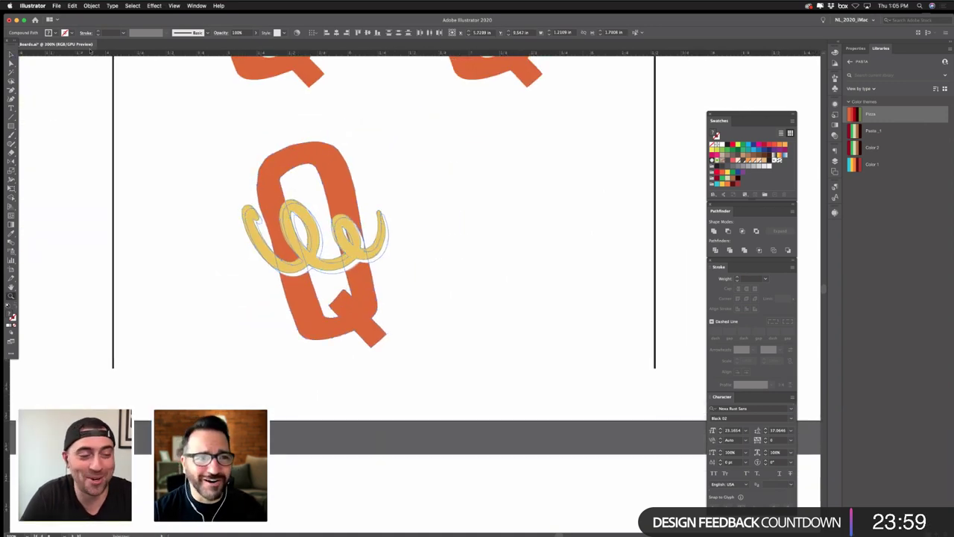
{"action": "left_click", "coordinate": [11, 55]}
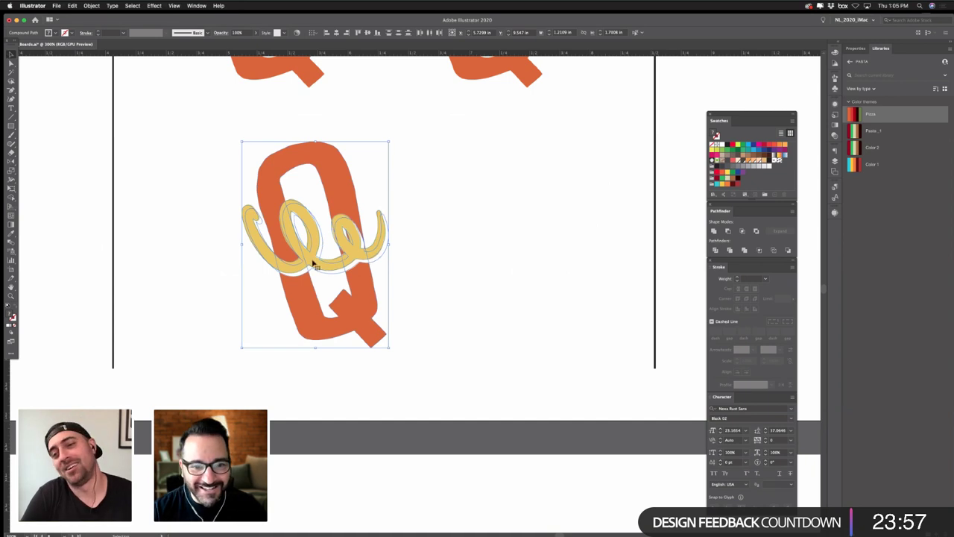
{"action": "mouse_move", "coordinate": [316, 264]}
{"action": "left_mouse_down"}
{"action": "mouse_move", "coordinate": [292, 255]}
{"action": "mouse_move", "coordinate": [471, 248]}
{"action": "left_mouse_up"}
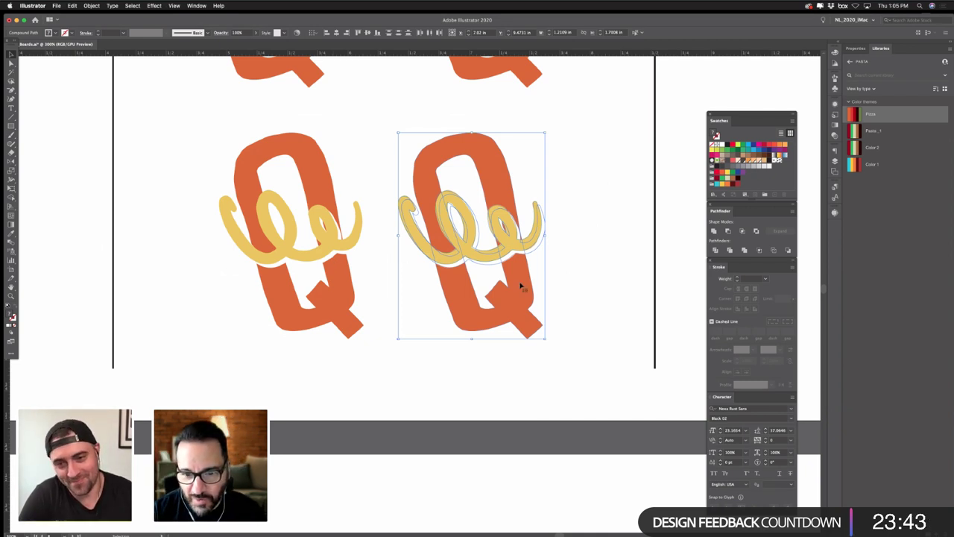
- Delete the yellow squiggle from the newest monogram copy
{"action": "left_click", "coordinate": [561, 277]}
{"action": "left_click", "coordinate": [515, 250]}
{"action": "key", "text": "Delete"}
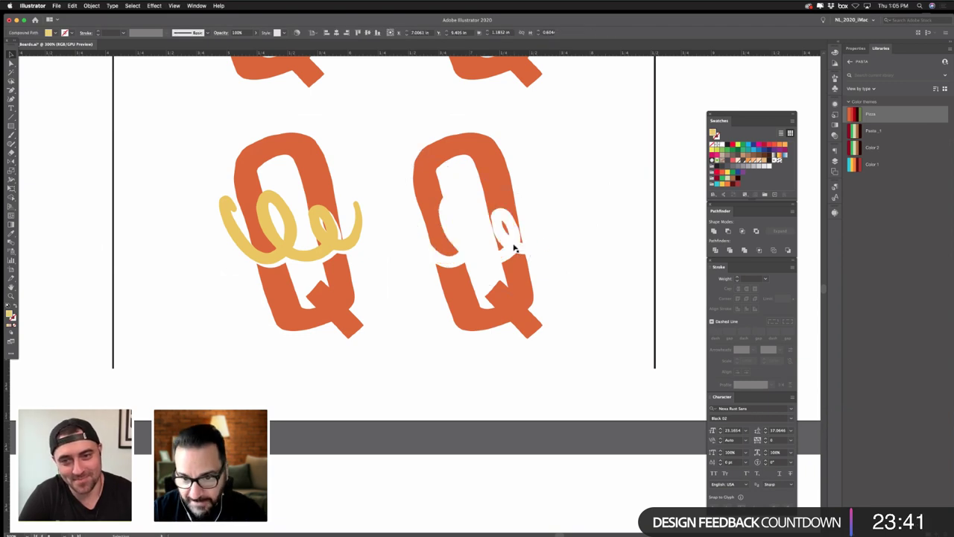
- Expand the appearance of the white squiggle on the newest monogram copy
{"action": "mouse_move", "coordinate": [566, 206]}
{"action": "left_mouse_down"}
{"action": "mouse_move", "coordinate": [462, 243]}
{"action": "mouse_move", "coordinate": [423, 285]}
{"action": "left_mouse_up"}
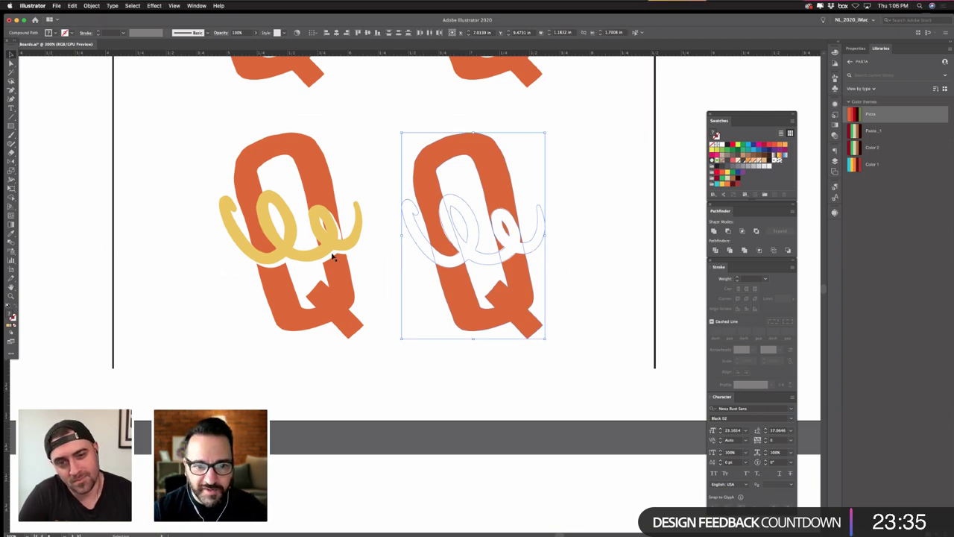
{"action": "left_click", "coordinate": [578, 248]}
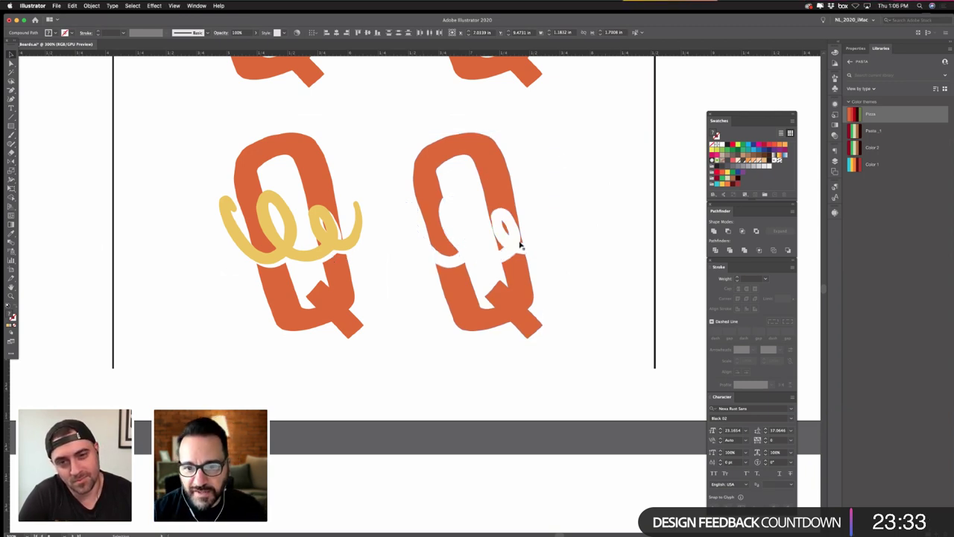
{"action": "left_click", "coordinate": [524, 246]}
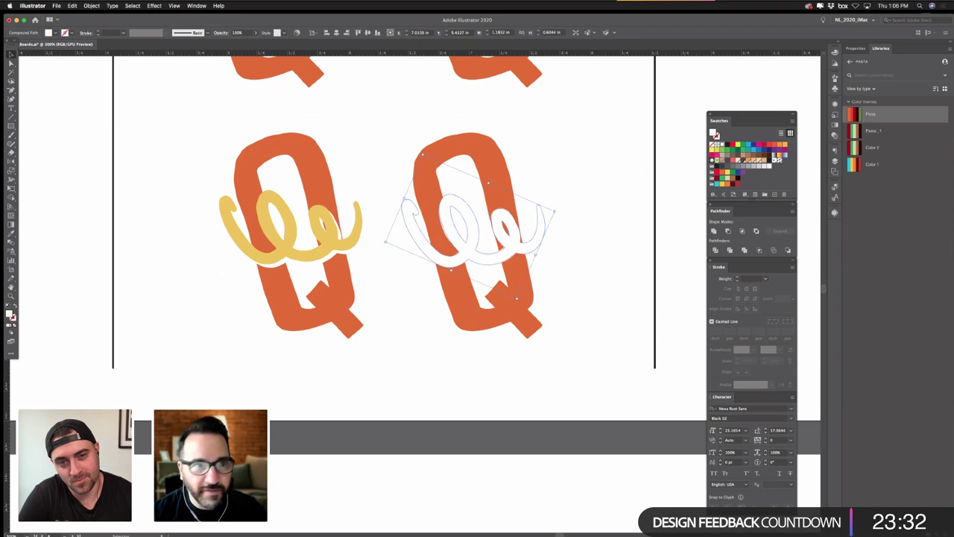
{"action": "left_click", "coordinate": [96, 6]}
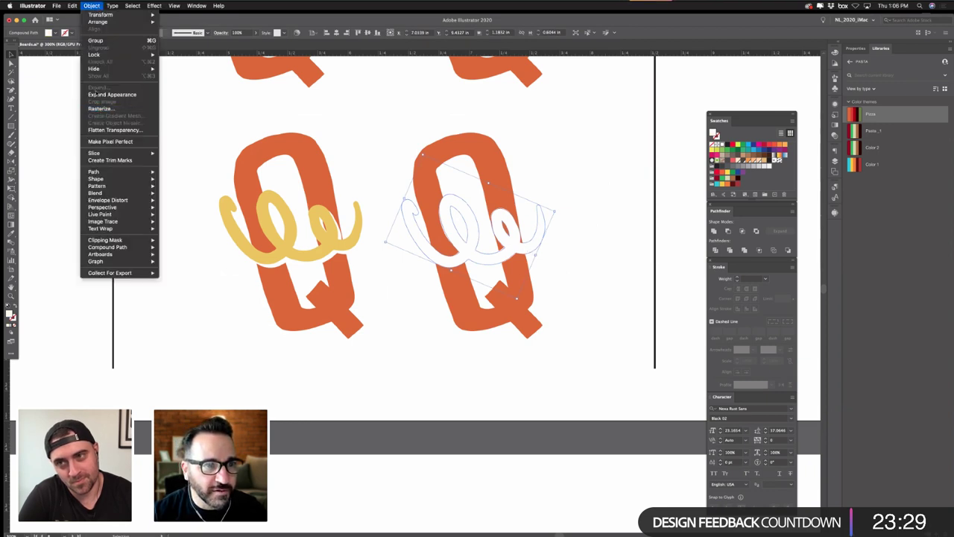
{"action": "left_click", "coordinate": [111, 95]}
{"action": "left_click", "coordinate": [535, 258]}
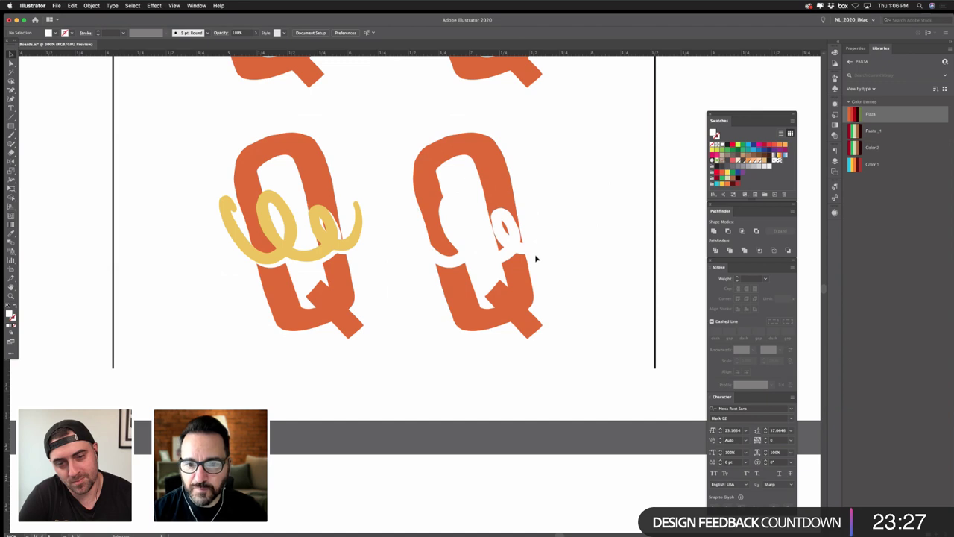
- Divide the orange Q and the overlapping white squiggle with Pathfinder, and ungroup the pieces
{"action": "left_click", "coordinate": [529, 243]}
{"action": "left_click", "coordinate": [500, 188], "text": "shift"}
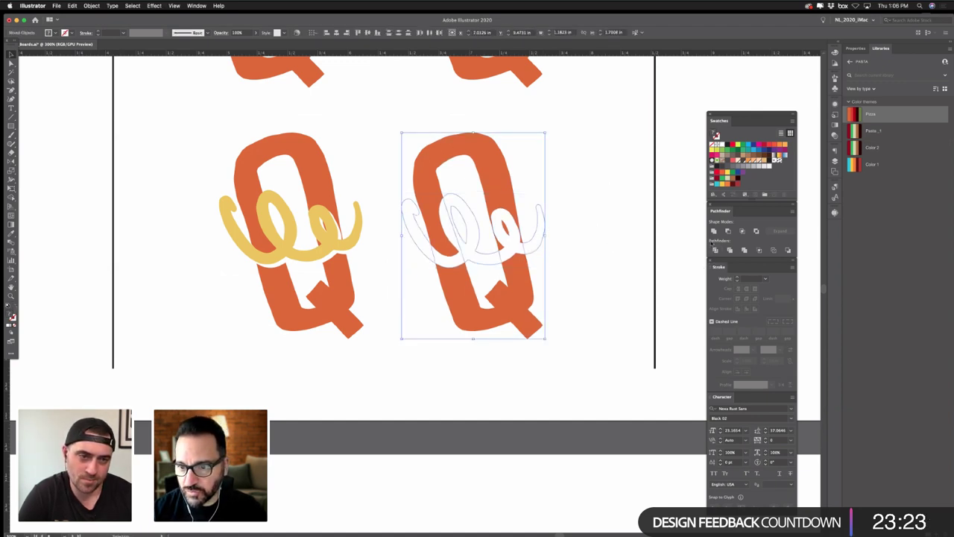
{"action": "left_click", "coordinate": [714, 250]}
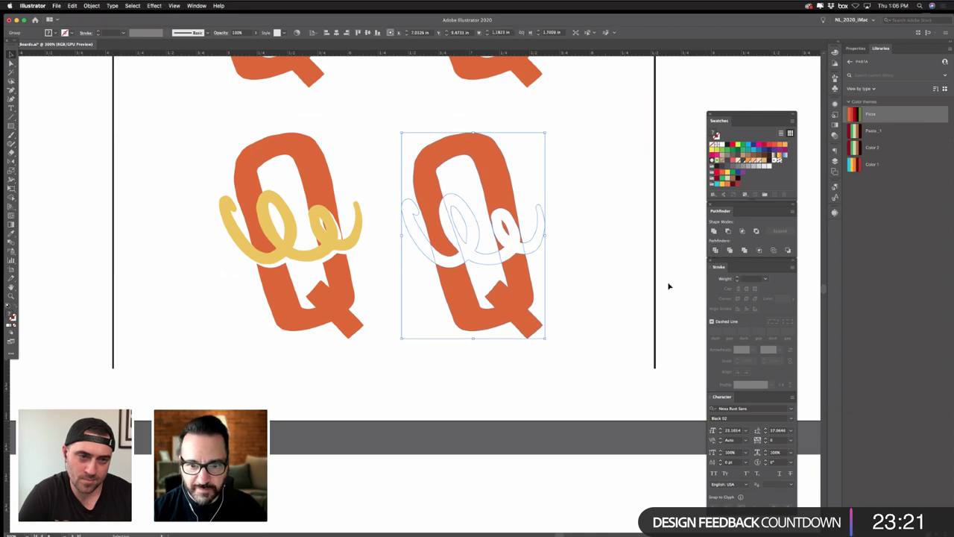
{"action": "key", "text": "super+shift+g"}
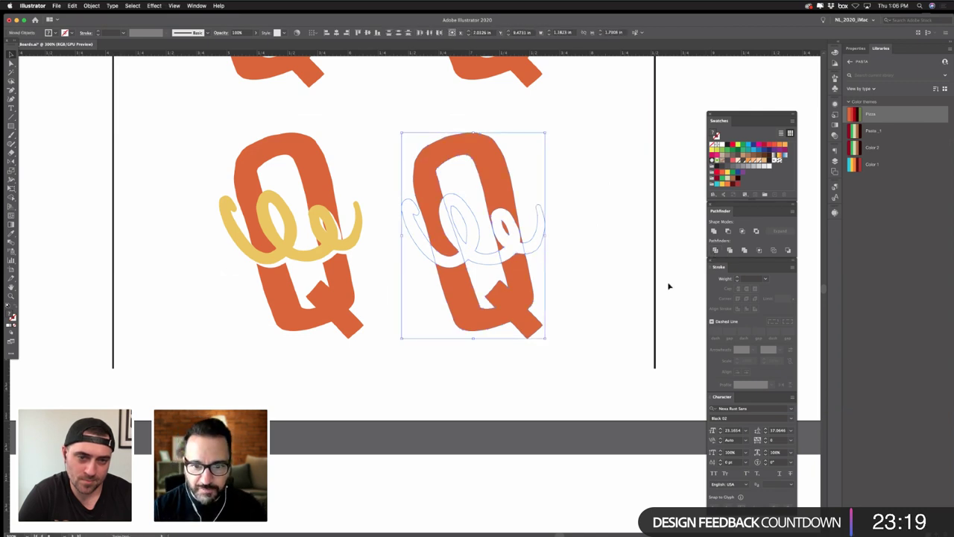
- Delete the divided pieces of the Q and white squiggle, except the small orange sliver inside the loop
{"action": "left_click", "coordinate": [614, 287]}
{"action": "left_click", "coordinate": [500, 309]}
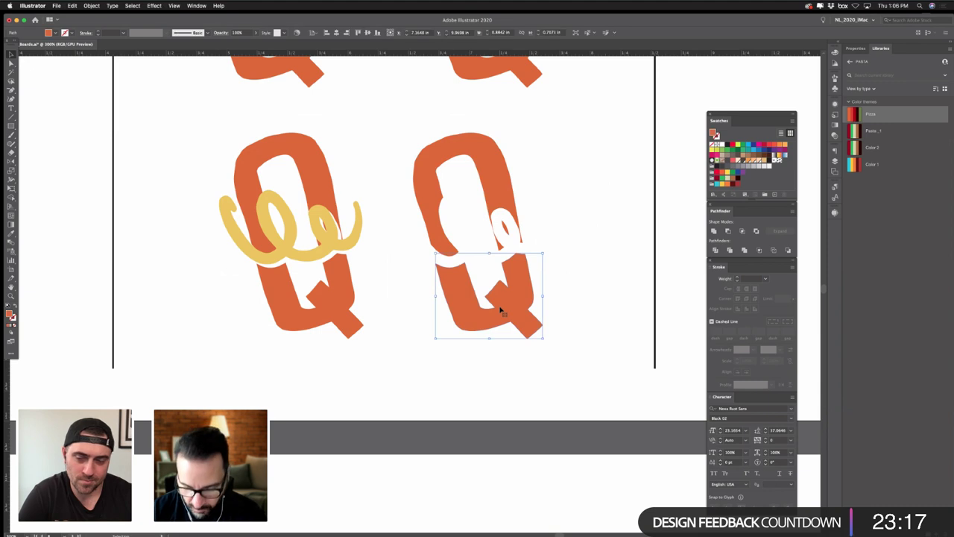
{"action": "key", "text": "Delete"}
{"action": "left_click", "coordinate": [505, 230]}
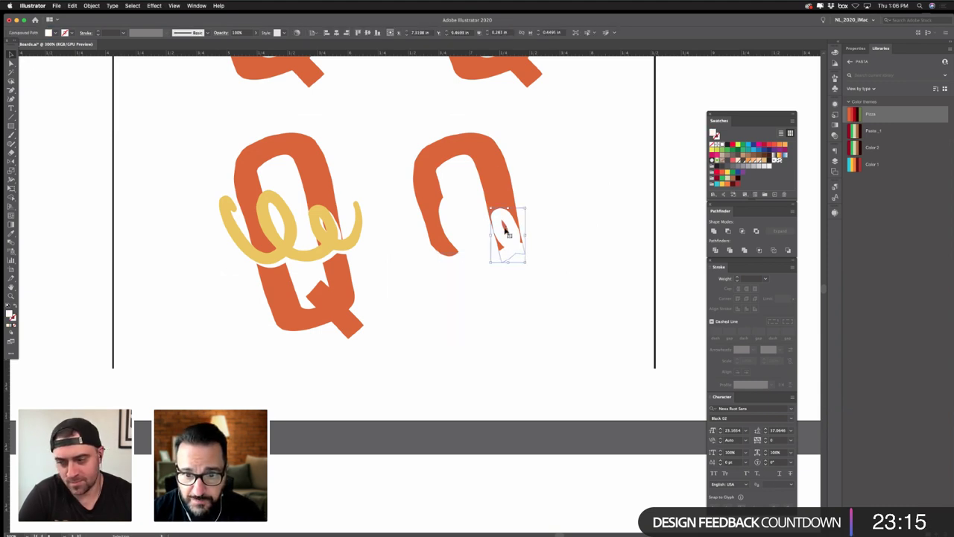
{"action": "left_click", "coordinate": [499, 166]}
{"action": "key", "text": "Delete"}
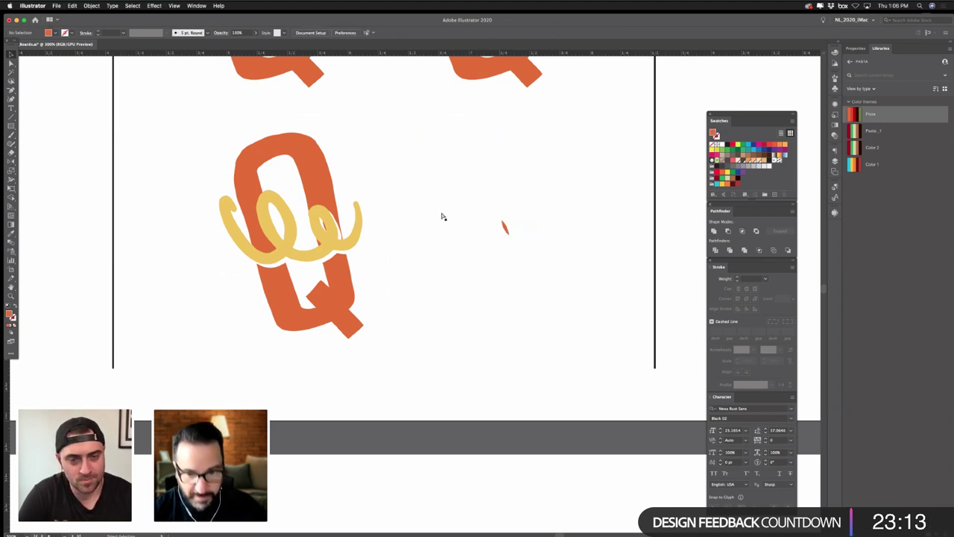
- Undo the piece deletions, the ungrouping and the Divide operation on the Q and white squiggle
{"action": "key", "text": "super+z"}
{"action": "key", "text": "super+z"}
{"action": "key", "text": "super+z"}
{"action": "key", "text": "super+z"}
{"action": "key", "text": "super+z"}
{"action": "key", "text": "super+z"}
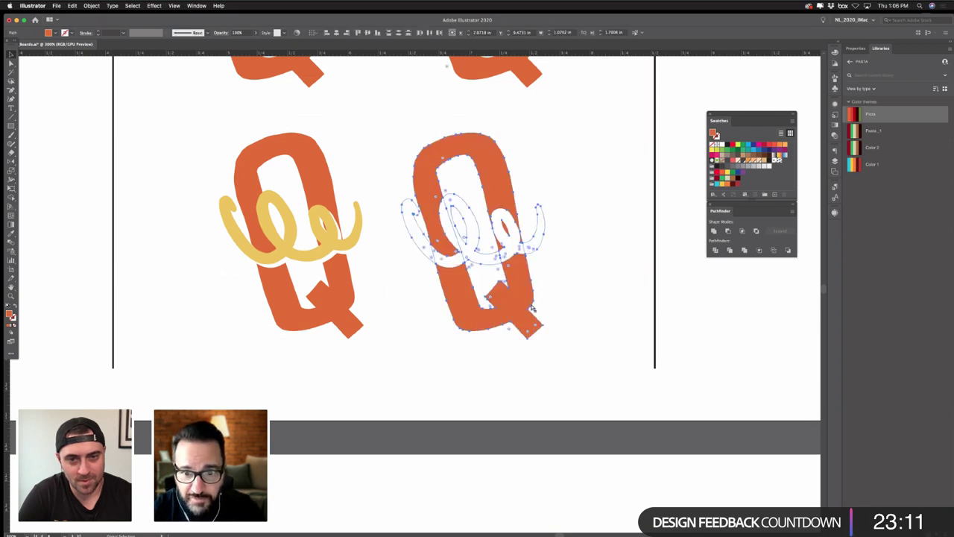
{"action": "key", "text": "super+z"}
{"action": "key", "text": "super+z"}
{"action": "key", "text": "super+z"}
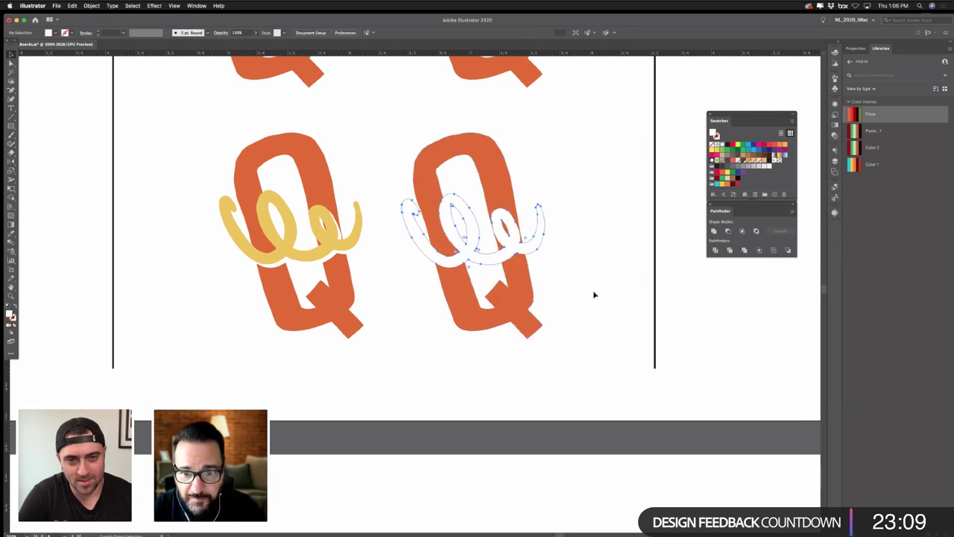
{"action": "key", "text": "super+z"}
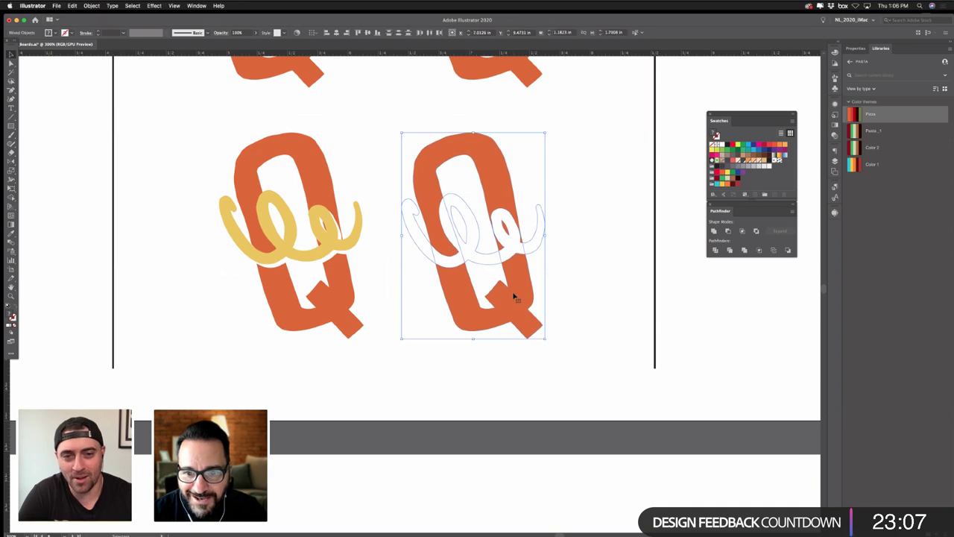
- Try the Minus Back Pathfinder operation on the orange Q and white squiggle, and undo it
{"action": "left_click", "coordinate": [643, 270]}
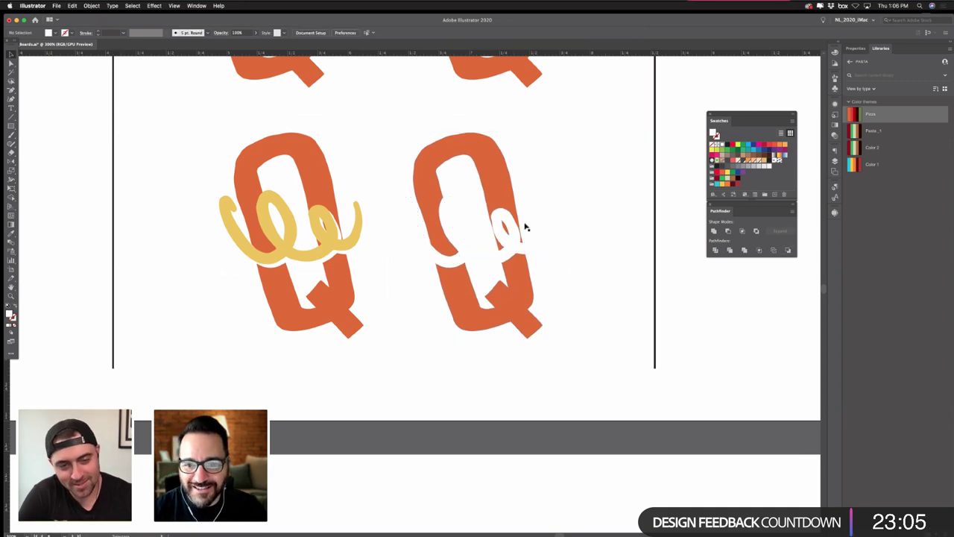
{"action": "left_click", "coordinate": [494, 188]}
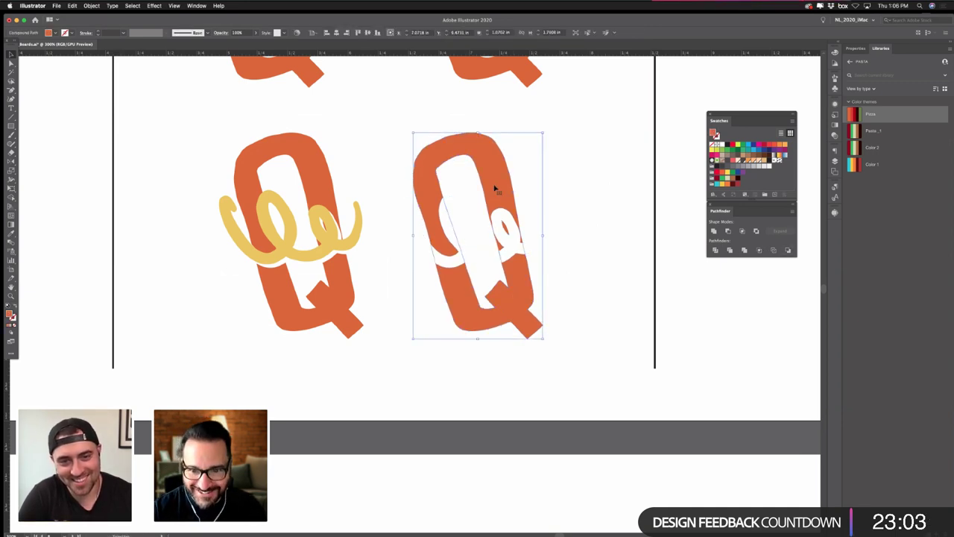
{"action": "left_click", "coordinate": [504, 246], "text": "shift"}
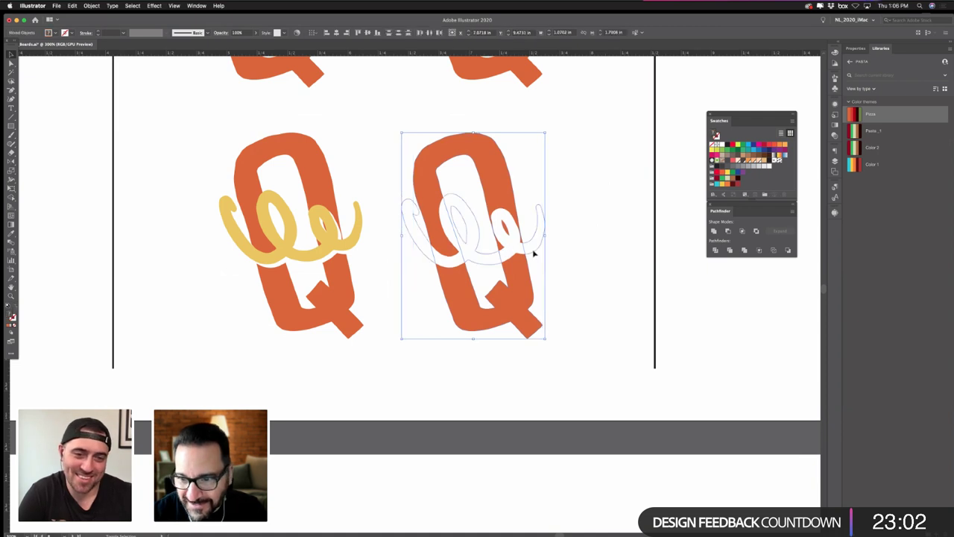
{"action": "left_click", "coordinate": [787, 249]}
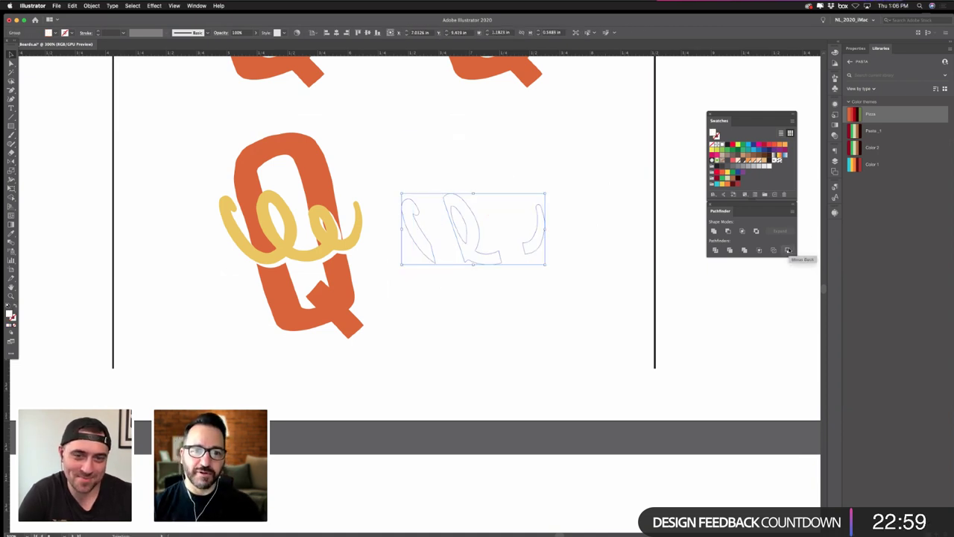
{"action": "key", "text": "super+z"}
{"action": "left_click", "coordinate": [537, 264]}
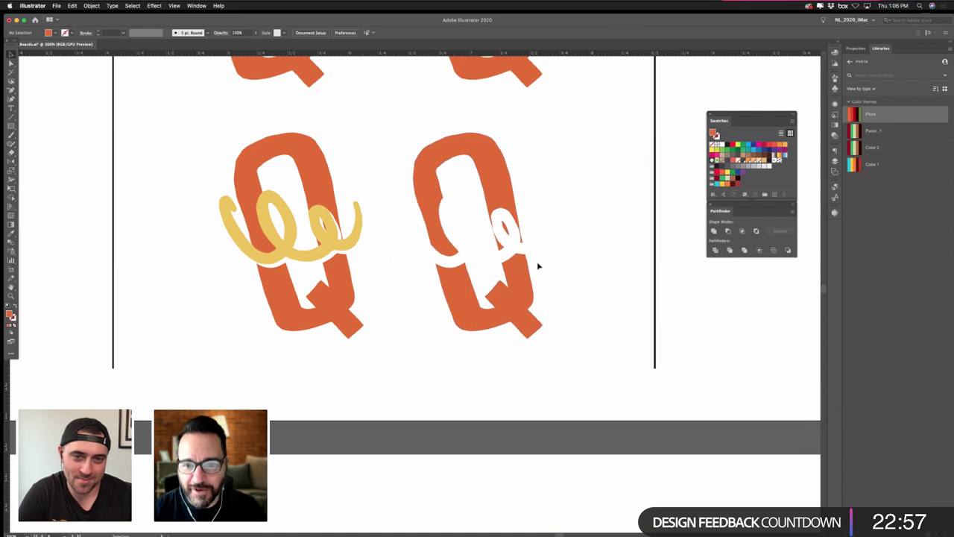
- Try subtracting the white squiggle, sent behind the copied orange Q, with the Minus Back Pathfinder operation, and undo the subtraction
{"action": "left_click", "coordinate": [533, 244]}
{"action": "key", "text": "super+shift+bracketleft"}
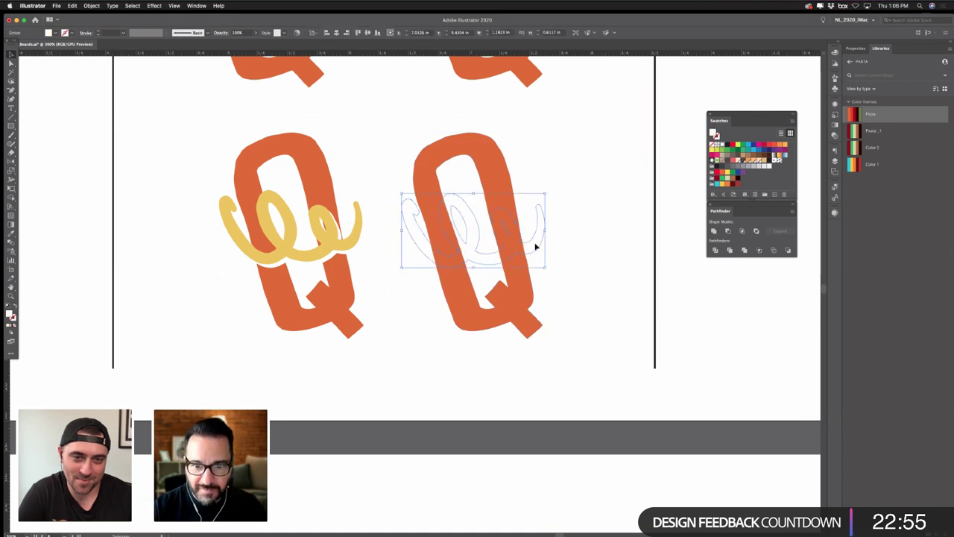
{"action": "left_click", "coordinate": [512, 208], "text": "shift"}
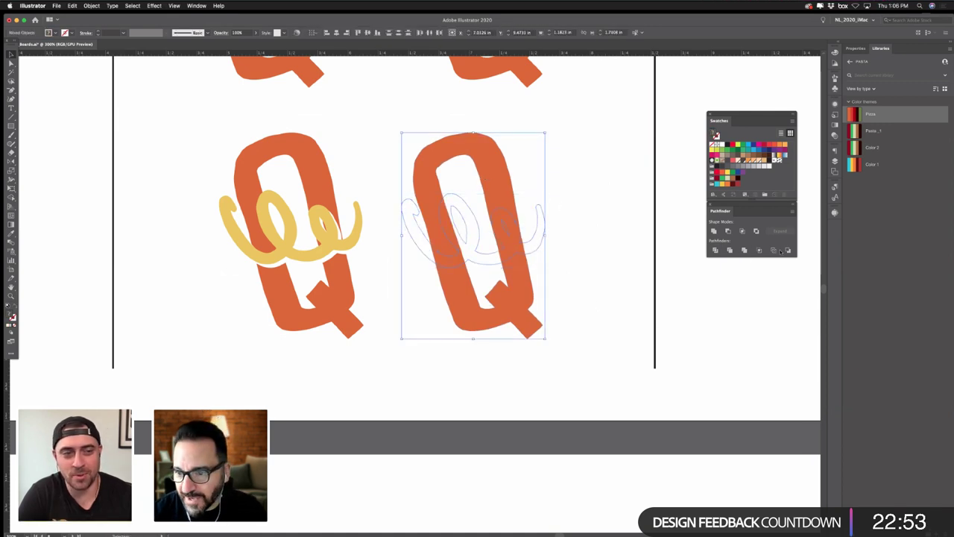
{"action": "left_click", "coordinate": [788, 251]}
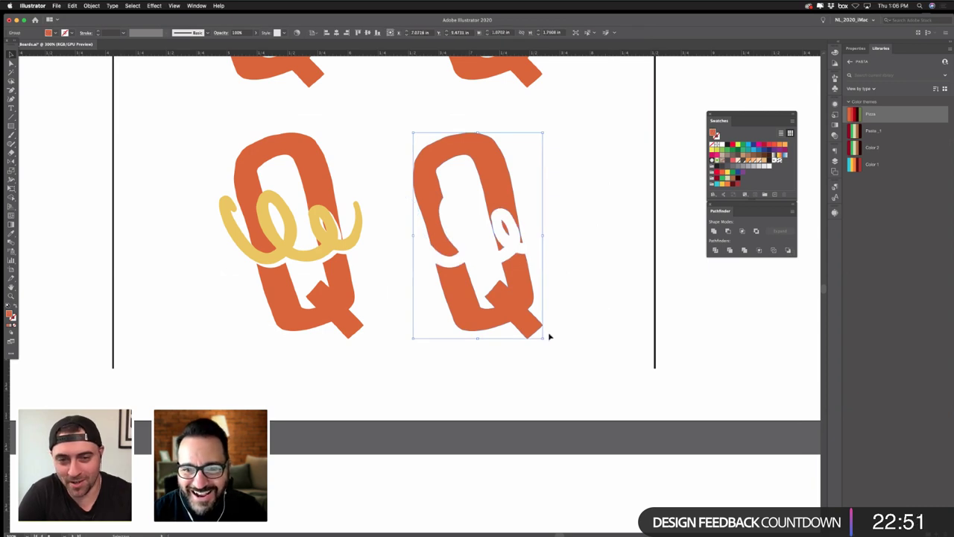
{"action": "key", "text": "super+z"}
- Send the copied orange Q to the back, behind the white squiggle
{"action": "left_click", "coordinate": [601, 330]}
{"action": "left_click", "coordinate": [505, 228]}
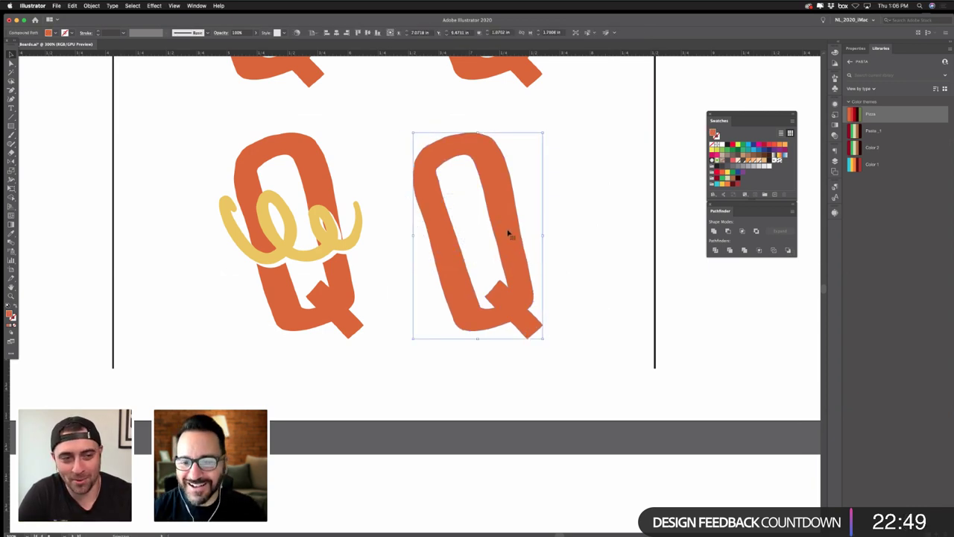
{"action": "key", "text": "super+shift+["}
{"action": "left_click", "coordinate": [577, 220]}
- Remove the fill from the copied Q and white squiggle, and give both a black 0.25 pt stroke
{"action": "left_click", "coordinate": [513, 244]}
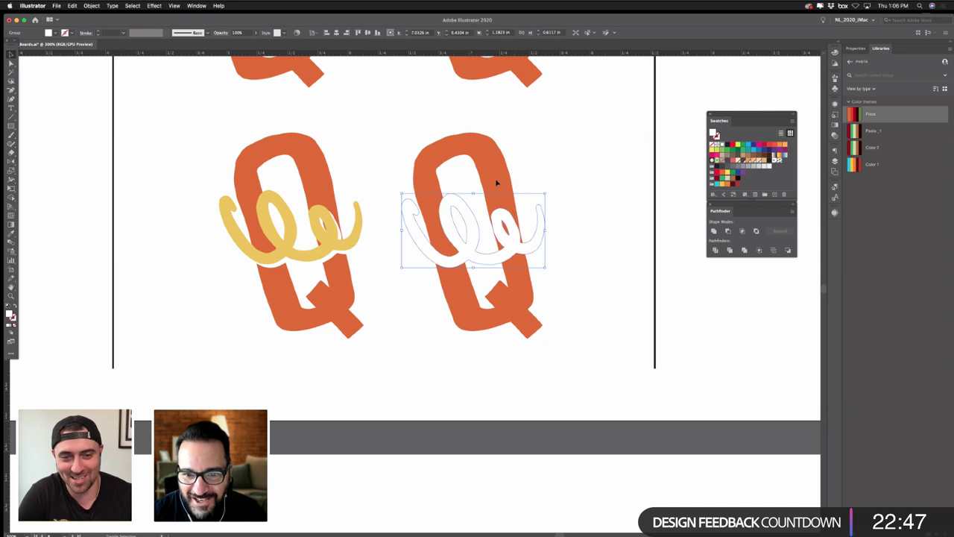
{"action": "left_click", "coordinate": [498, 183], "text": "shift"}
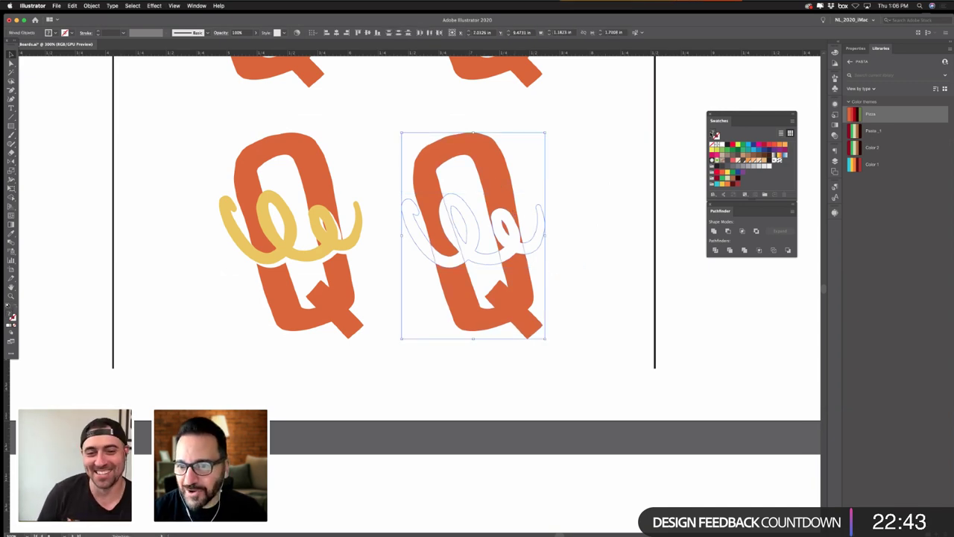
{"action": "left_click", "coordinate": [712, 144]}
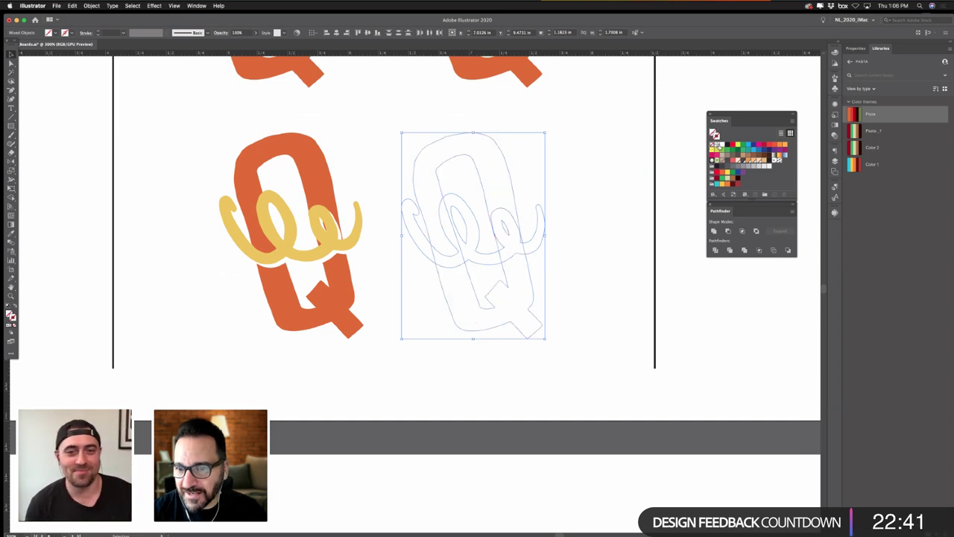
{"action": "left_click", "coordinate": [729, 146]}
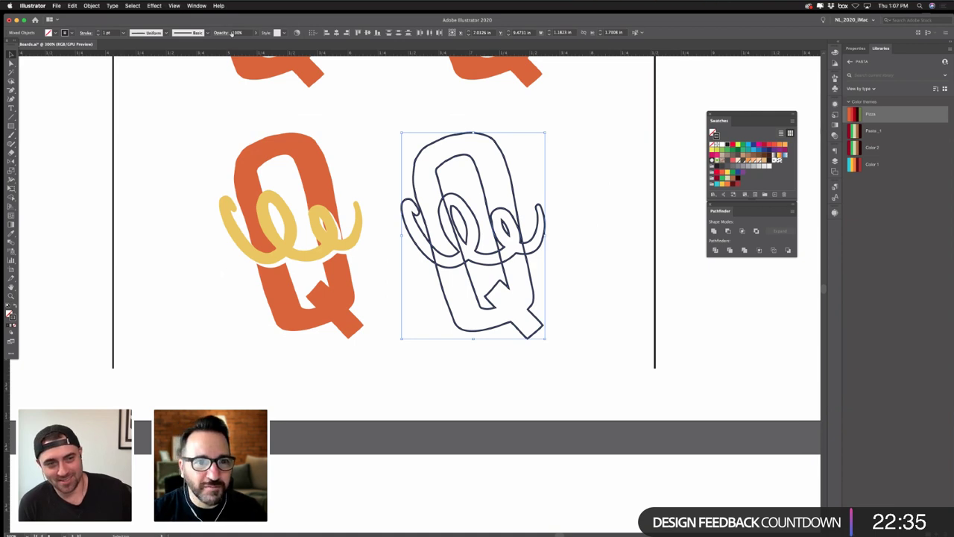
{"action": "double_click", "coordinate": [108, 33]}
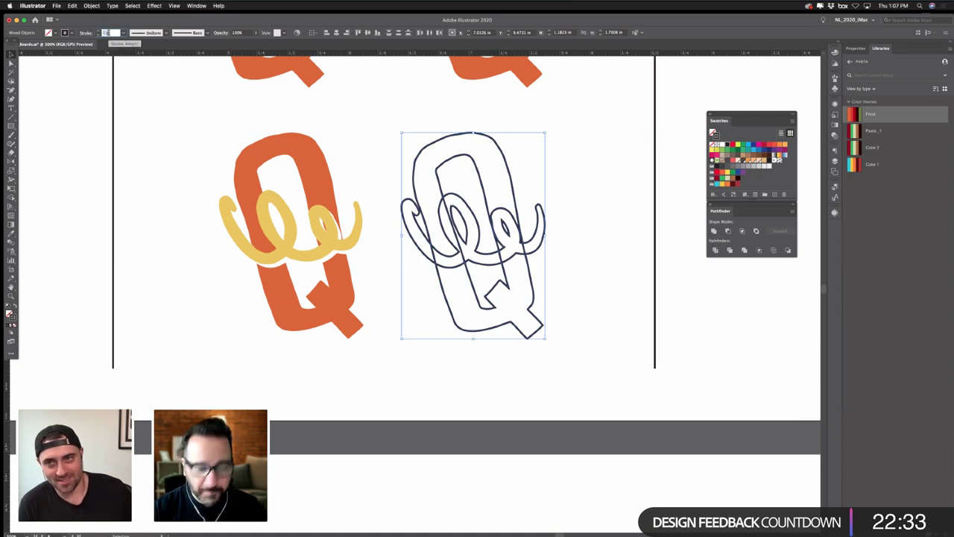
{"action": "type", "text": "0.25"}
{"action": "key", "text": "Return"}
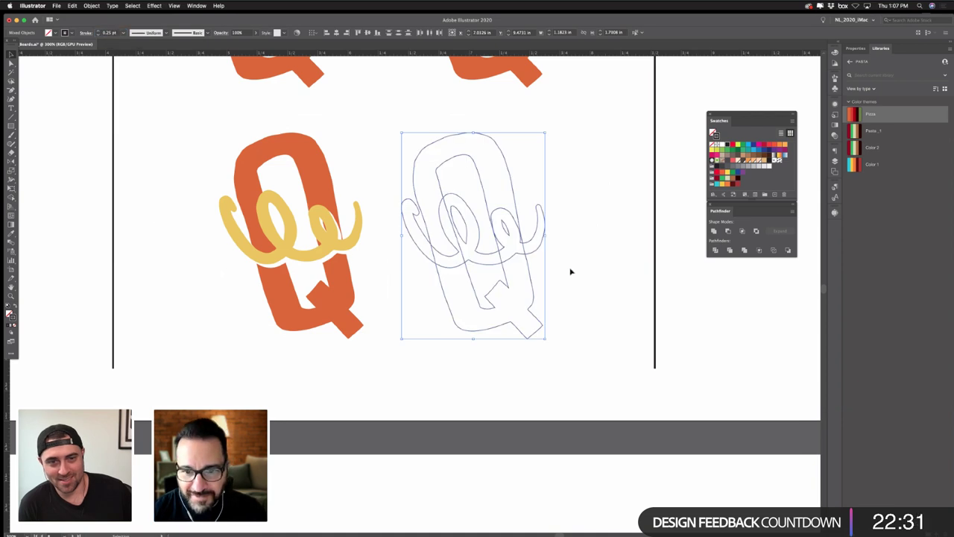
{"action": "left_click", "coordinate": [573, 244]}
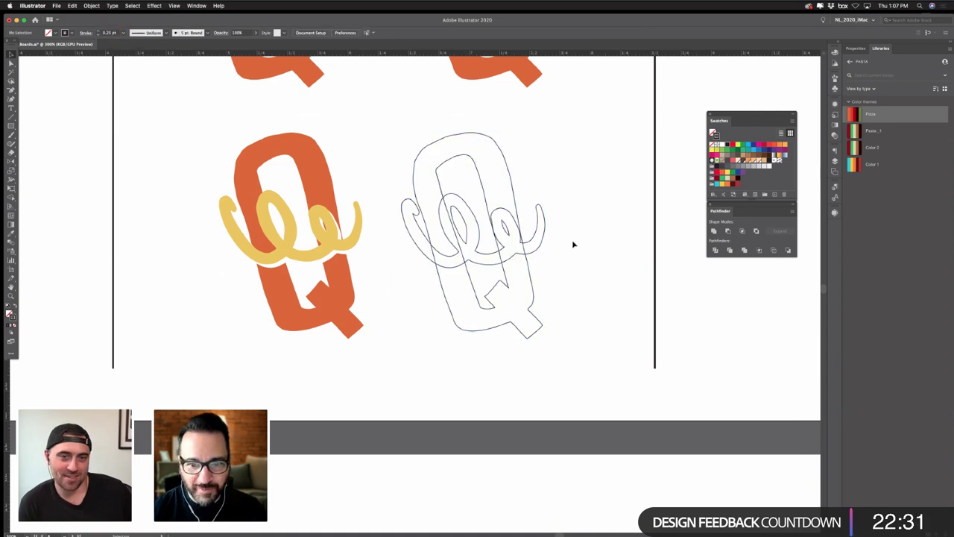
- Divide the outlined Q and squiggle with Pathfinder
{"action": "left_click", "coordinate": [471, 273]}
{"action": "left_click", "coordinate": [715, 250]}
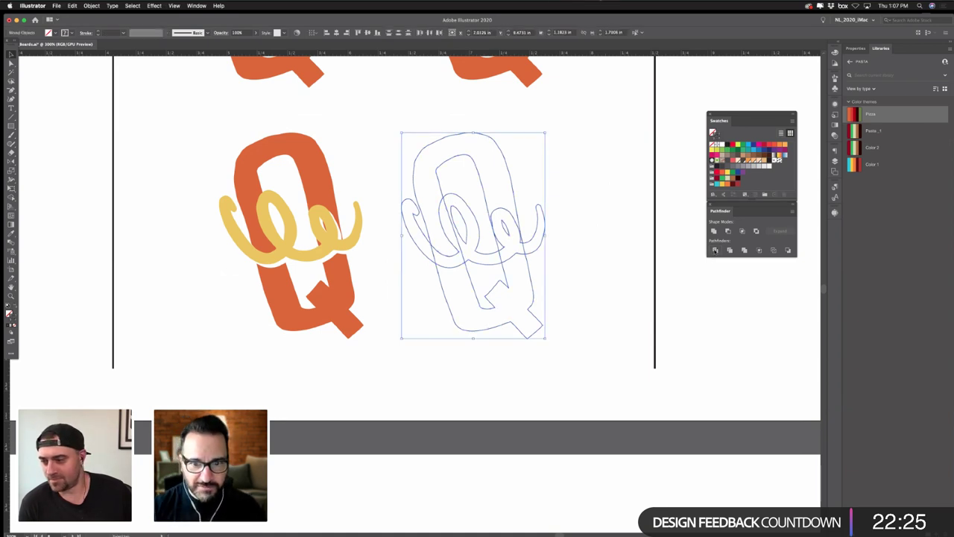
{"action": "left_click", "coordinate": [574, 226]}
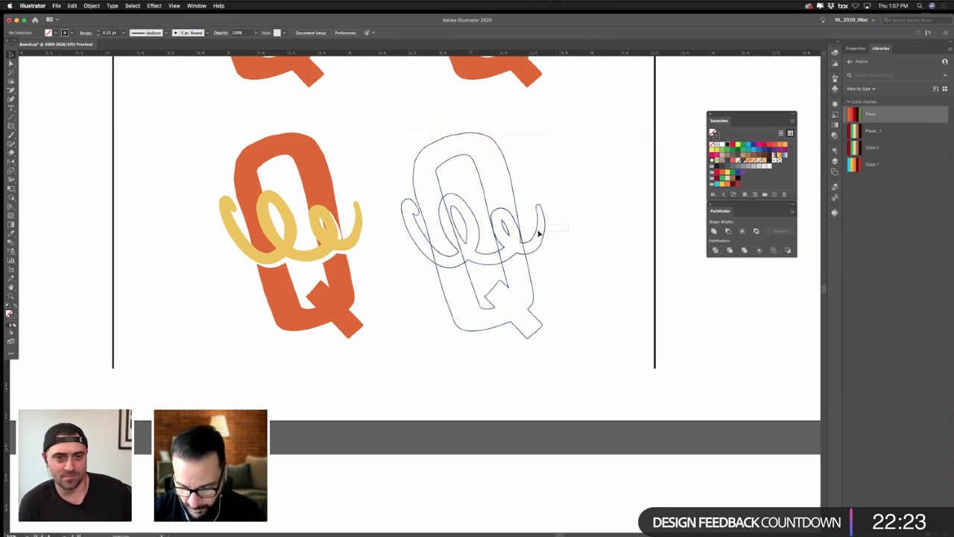
- Delete the divided outline pieces of the Q and squiggle, except those where the squiggle overlaps the Q's strokes
{"action": "left_click", "coordinate": [524, 223]}
{"action": "key", "text": "Delete"}
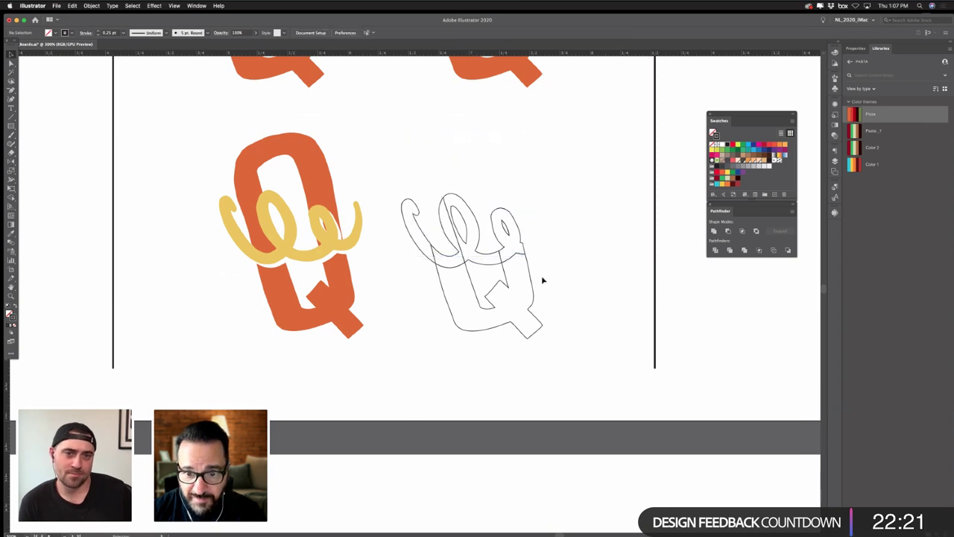
{"action": "left_click", "coordinate": [511, 294]}
{"action": "key", "text": "Delete"}
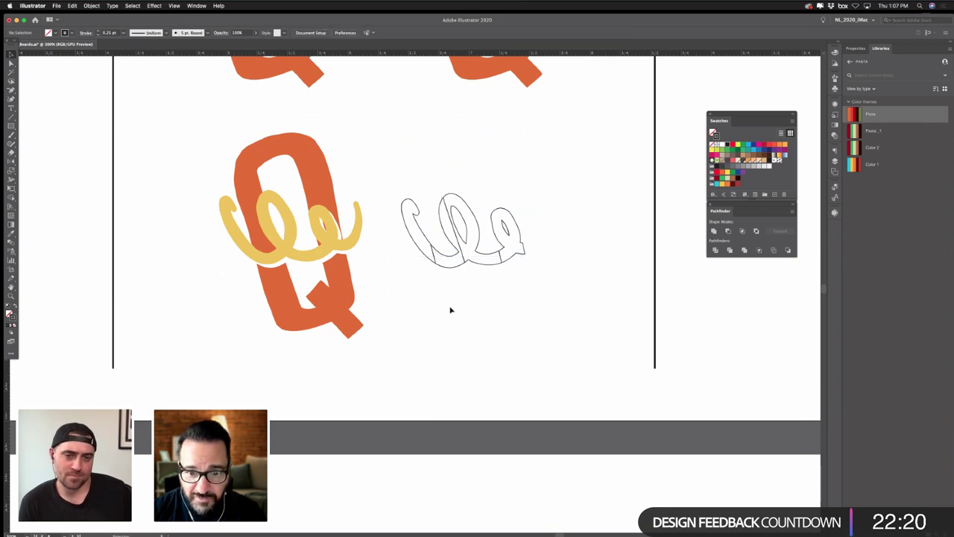
{"action": "left_click", "coordinate": [482, 237]}
{"action": "key", "text": "Delete"}
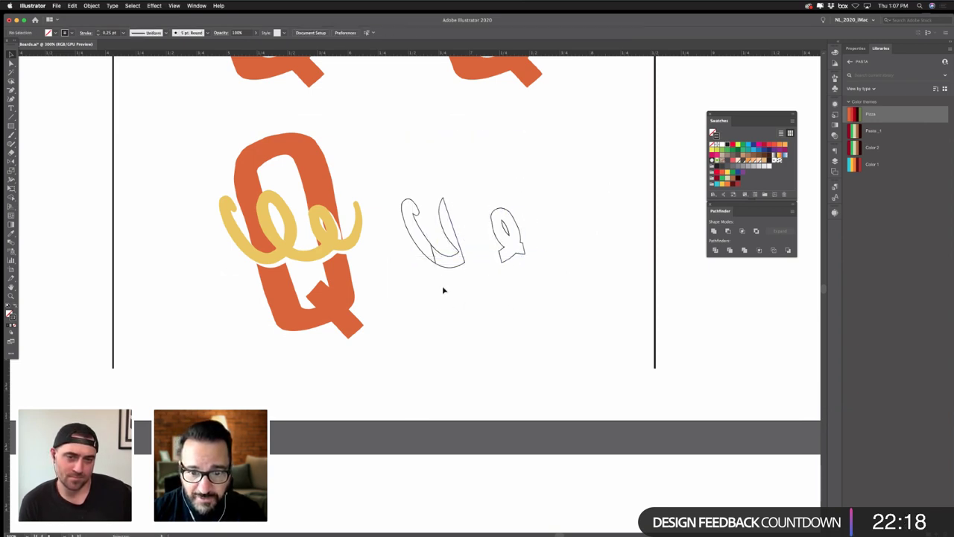
{"action": "left_click", "coordinate": [415, 218]}
{"action": "key", "text": "Delete"}
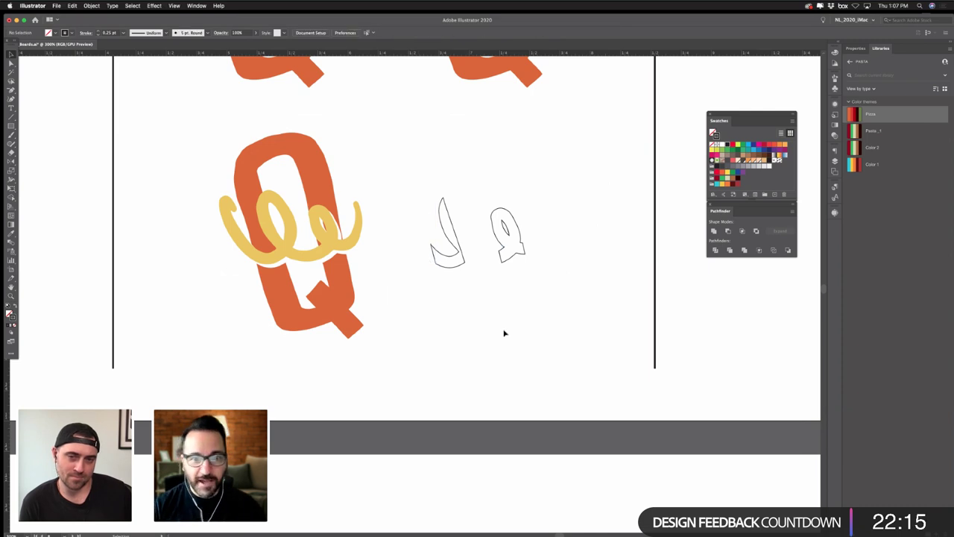
- Find the invisible leftover piece inside the larger loop using outline view, and delete it
{"action": "key", "text": "a"}
{"action": "key", "text": "super+y"}
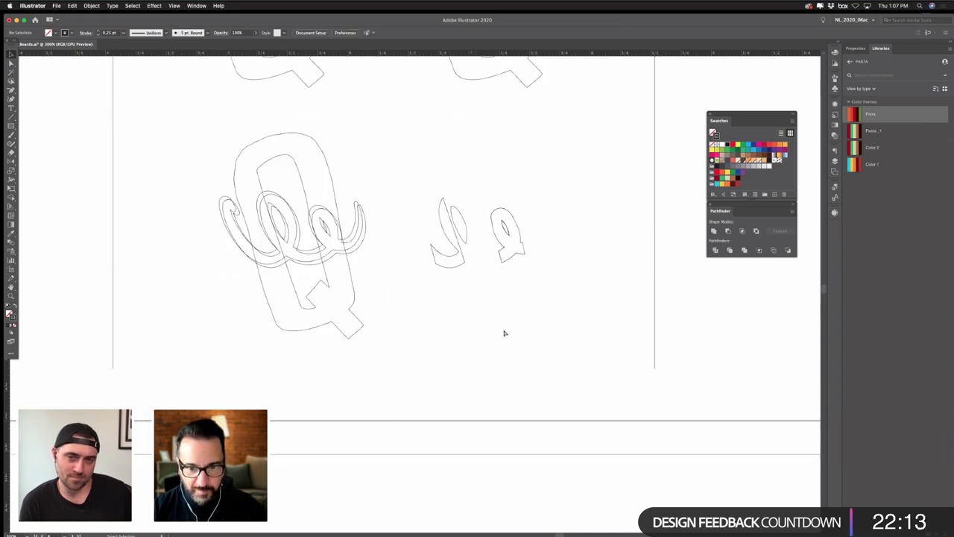
{"action": "left_click", "coordinate": [467, 235]}
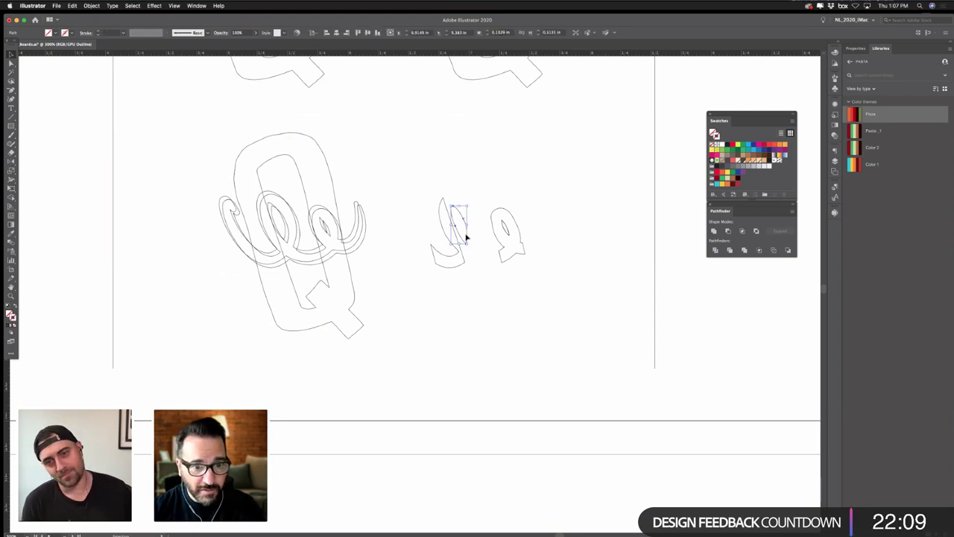
{"action": "key", "text": "super+y"}
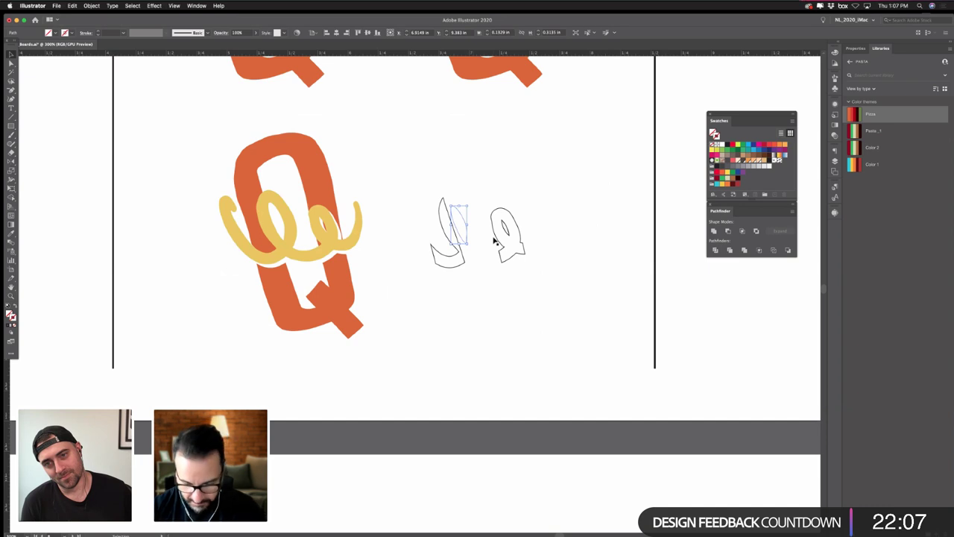
{"action": "left_click", "coordinate": [498, 248]}
- Apply the Q's orange fill to the remaining overlap pieces with the Eyedropper, and combine them into a compound path
{"action": "mouse_move", "coordinate": [429, 188]}
{"action": "left_mouse_down"}
{"action": "mouse_move", "coordinate": [524, 285]}
{"action": "mouse_move", "coordinate": [523, 258]}
{"action": "left_mouse_up"}
{"action": "left_click", "coordinate": [11, 234]}
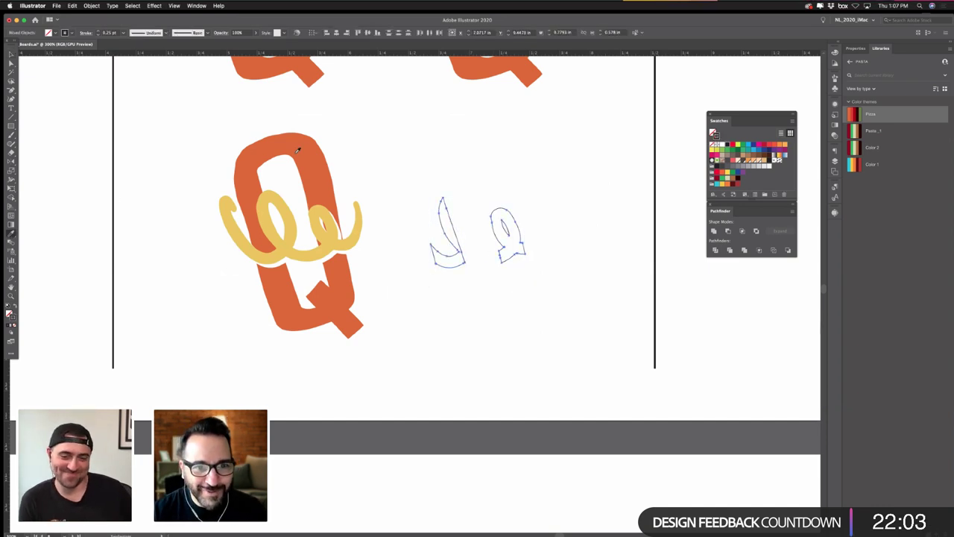
{"action": "left_click", "coordinate": [300, 149]}
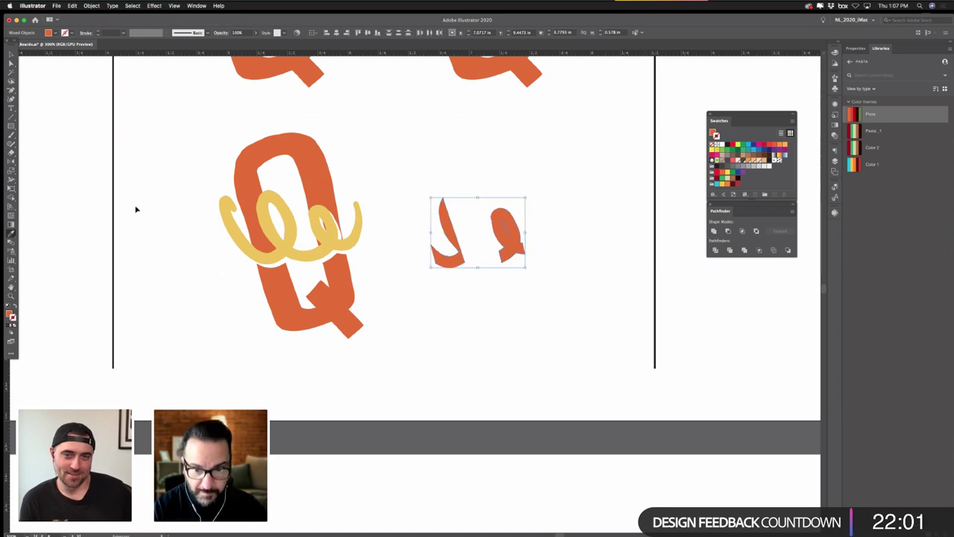
{"action": "key", "text": "ctrl+8"}
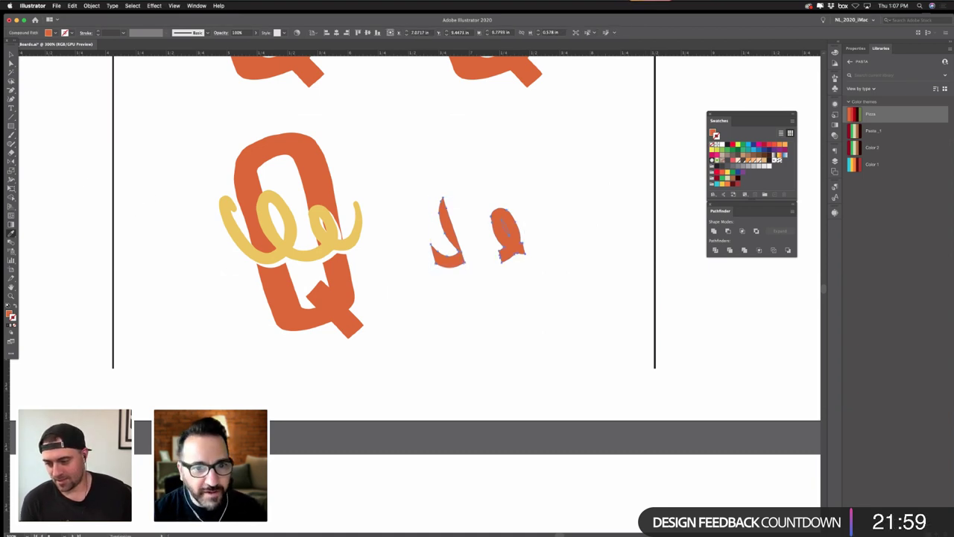
{"action": "key", "text": "v"}
{"action": "left_click", "coordinate": [447, 164]}
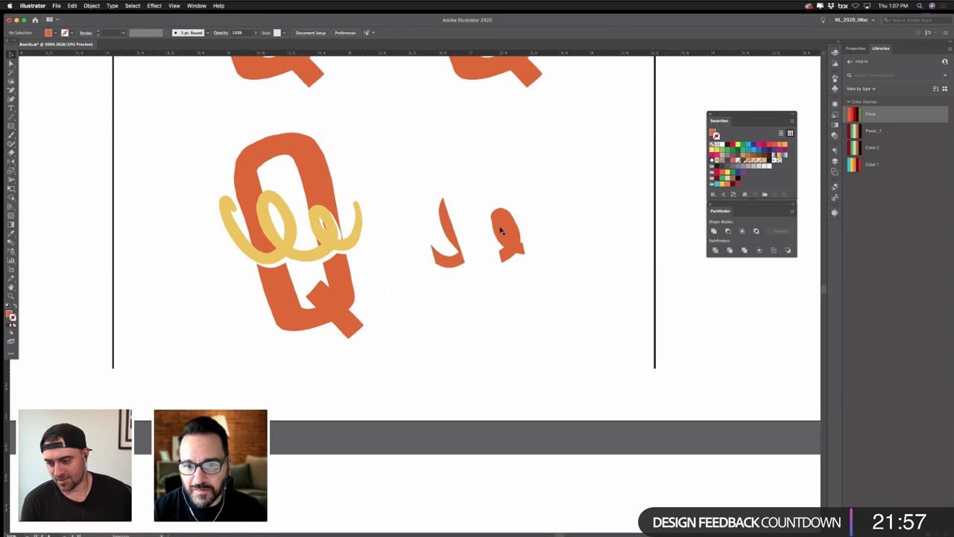
- Change the fill of the overlap pieces to a darker shade of orange
{"action": "left_click", "coordinate": [502, 231]}
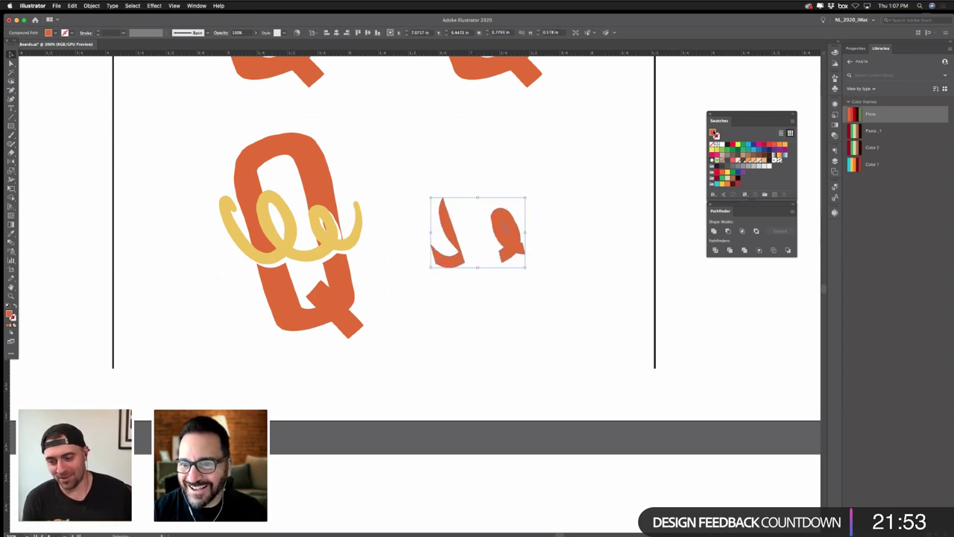
{"action": "double_click", "coordinate": [713, 134]}
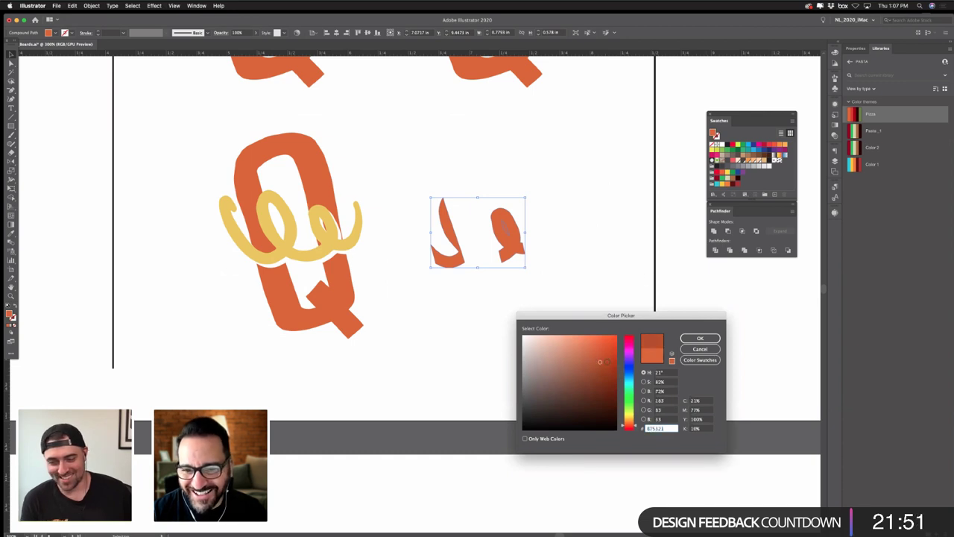
{"action": "key", "text": "Return"}
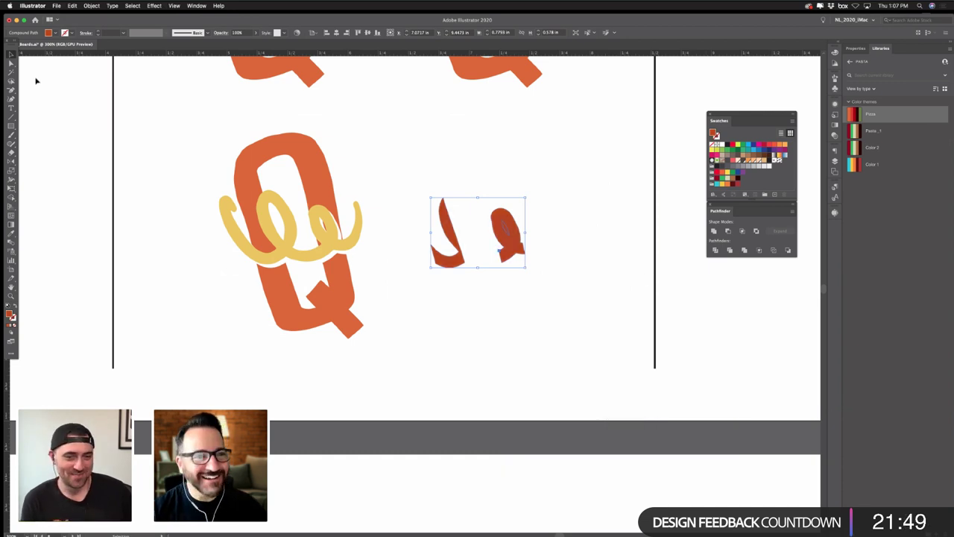
- Move the dark overlap pieces onto the matching areas of the lower Q, and bring its yellow squiggle to the front
{"action": "left_click_drag", "start_coordinate": [510, 251], "coordinate": [330, 277]}
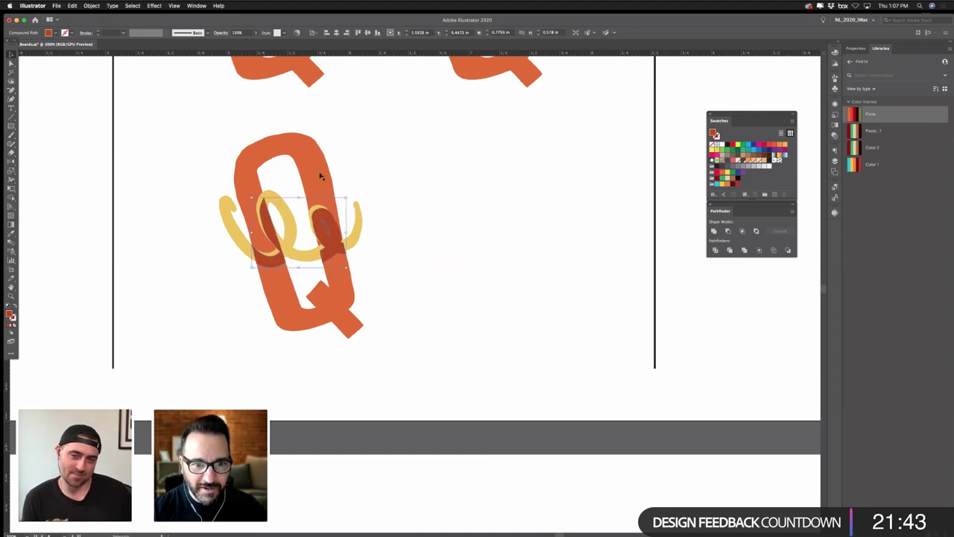
{"action": "left_click", "coordinate": [229, 222]}
{"action": "key", "text": "super+shift+]"}
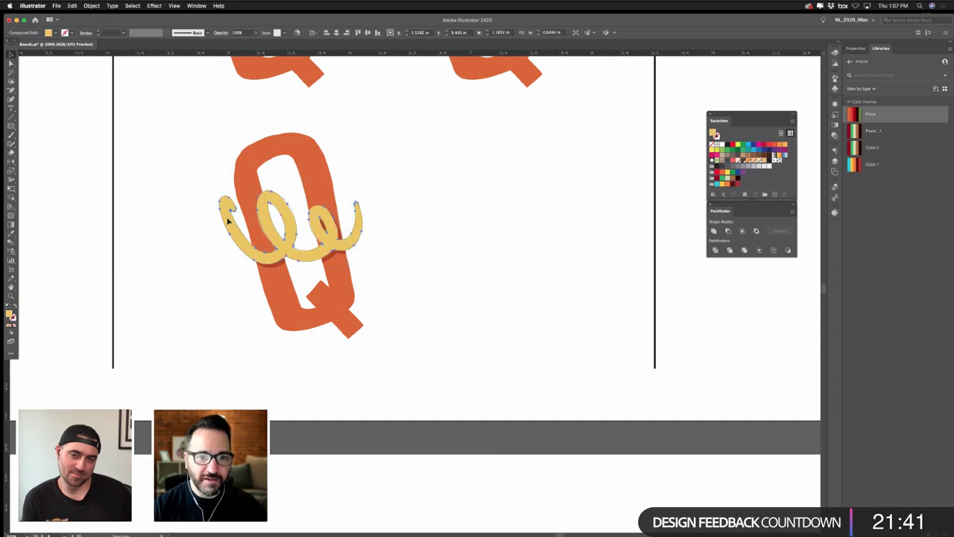
{"action": "left_click", "coordinate": [234, 326]}
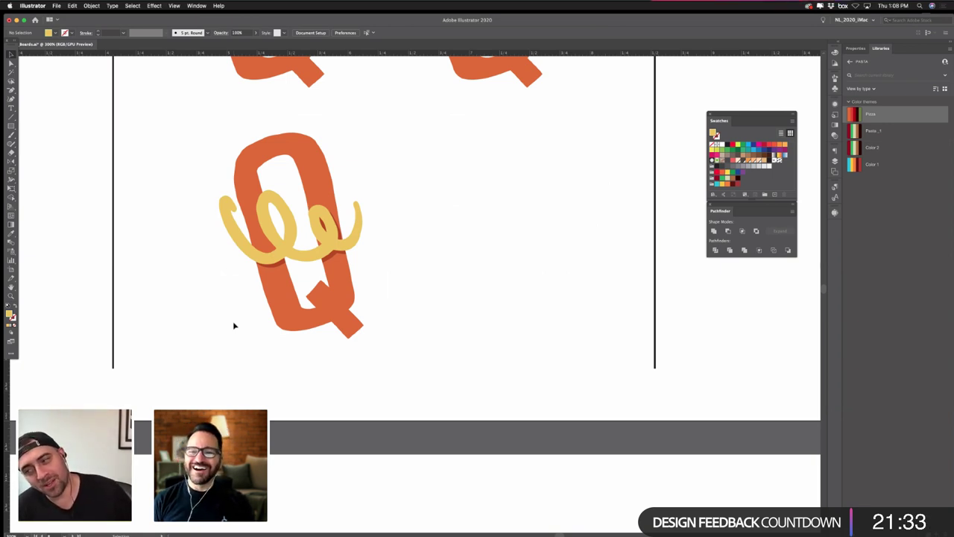
- Nudge the white squiggle behind the yellow one on the upper-row second Q slightly right and down
{"action": "key", "text": "super+1"}
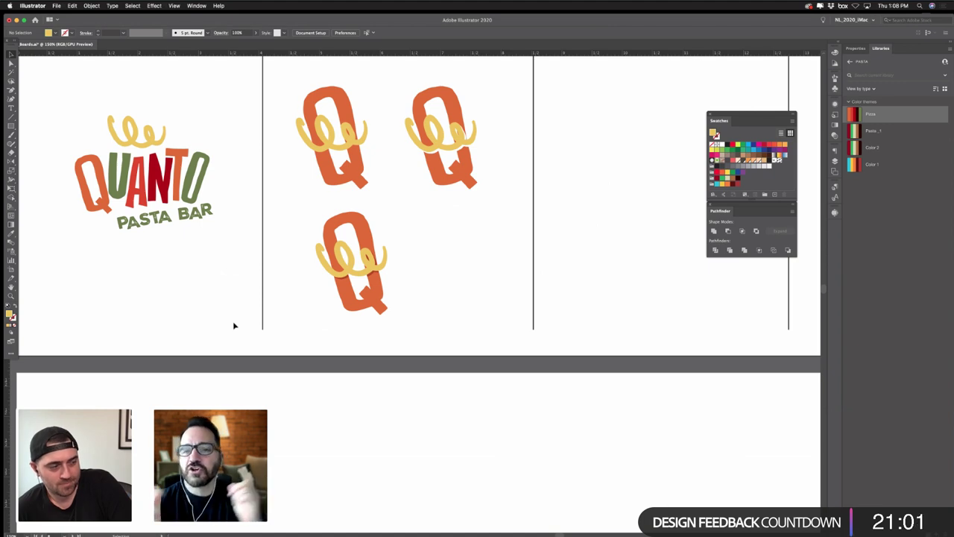
{"action": "key", "text": "super+minus"}
{"action": "key", "text": "super+minus"}
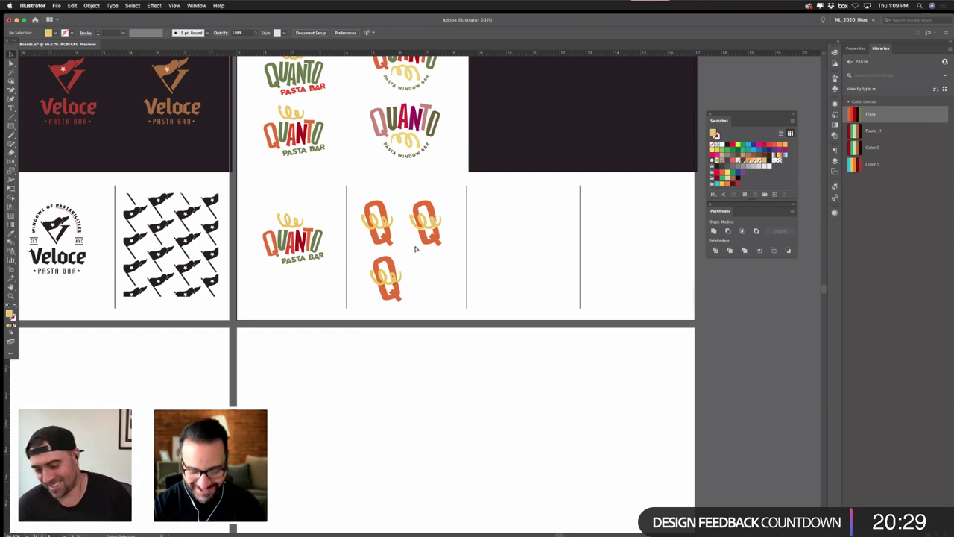
{"action": "scroll", "coordinate": [415, 250], "scroll_direction": "up", "scroll_amount": 4}
{"action": "scroll", "coordinate": [390, 282], "scroll_direction": "up", "scroll_amount": 3}
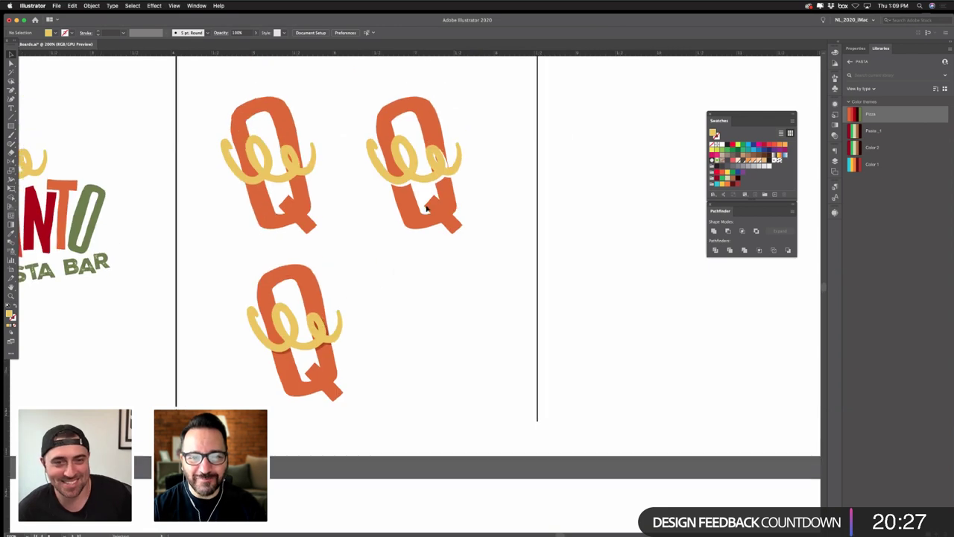
{"action": "left_click", "coordinate": [442, 183]}
{"action": "key", "text": "Right"}
{"action": "key", "text": "Down"}
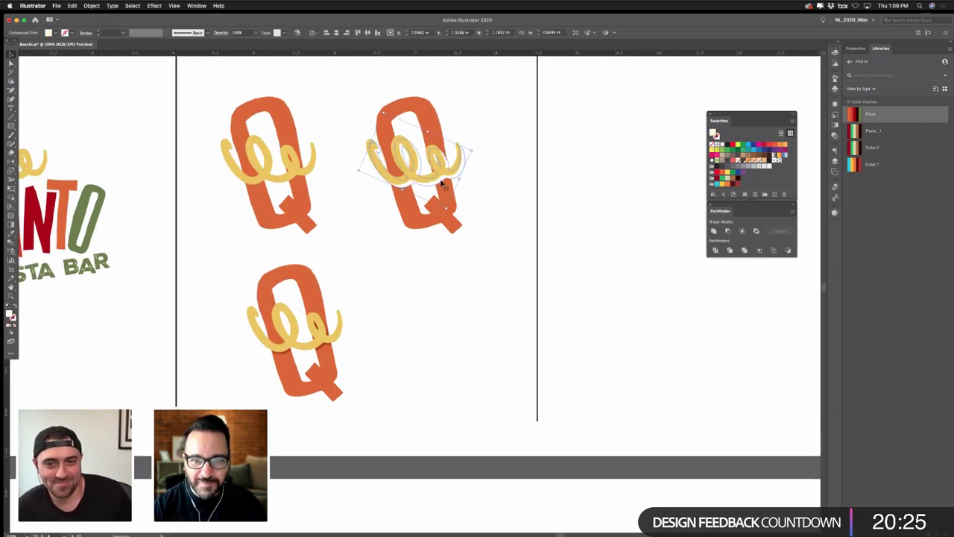
{"action": "left_click", "coordinate": [491, 293]}
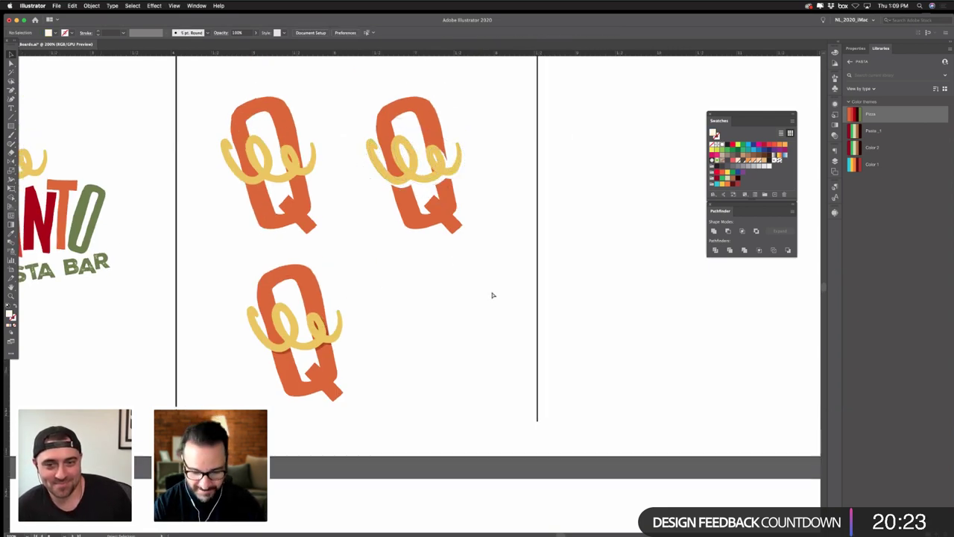
- Expand the appearance of the yellow squiggle on the upper-row first Q
{"action": "scroll", "coordinate": [491, 295], "scroll_direction": "down", "scroll_amount": 1}
{"action": "scroll", "coordinate": [492, 295], "scroll_direction": "down", "scroll_amount": 1}
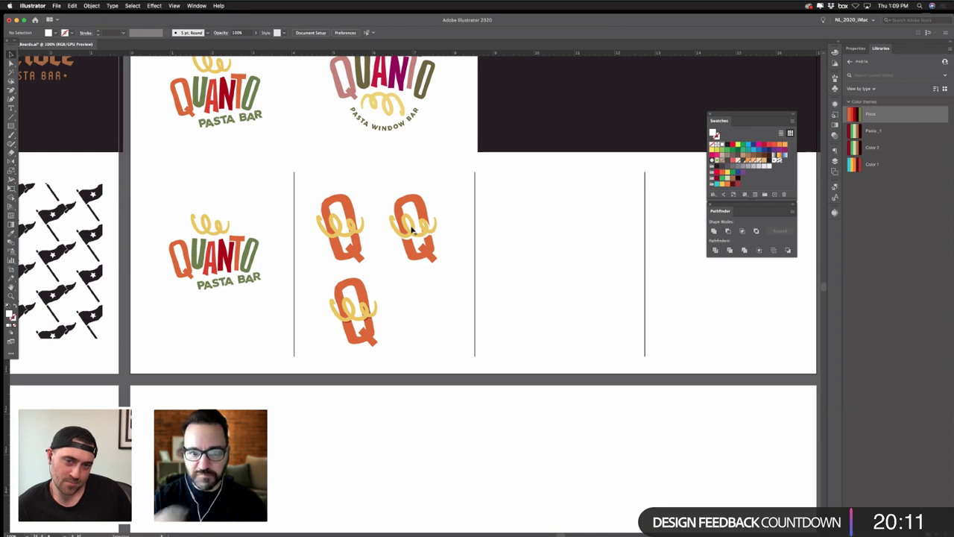
{"action": "left_click", "coordinate": [329, 235]}
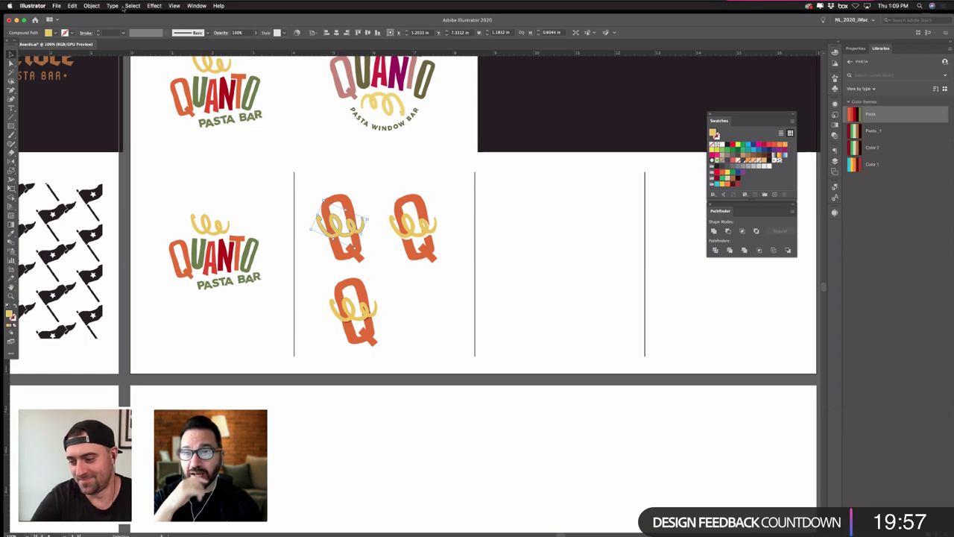
{"action": "key", "text": "super+equal"}
{"action": "key", "text": "super+equal"}
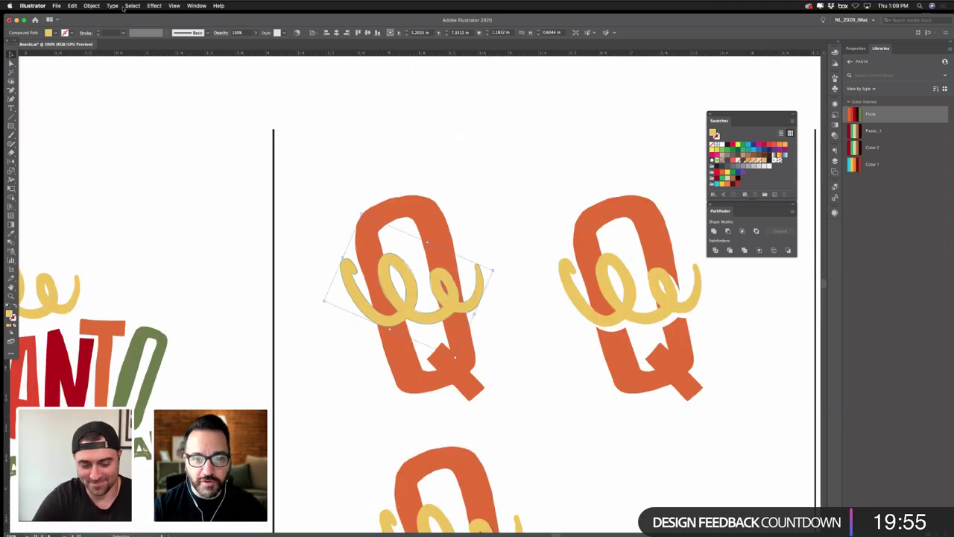
{"action": "left_click", "coordinate": [91, 5]}
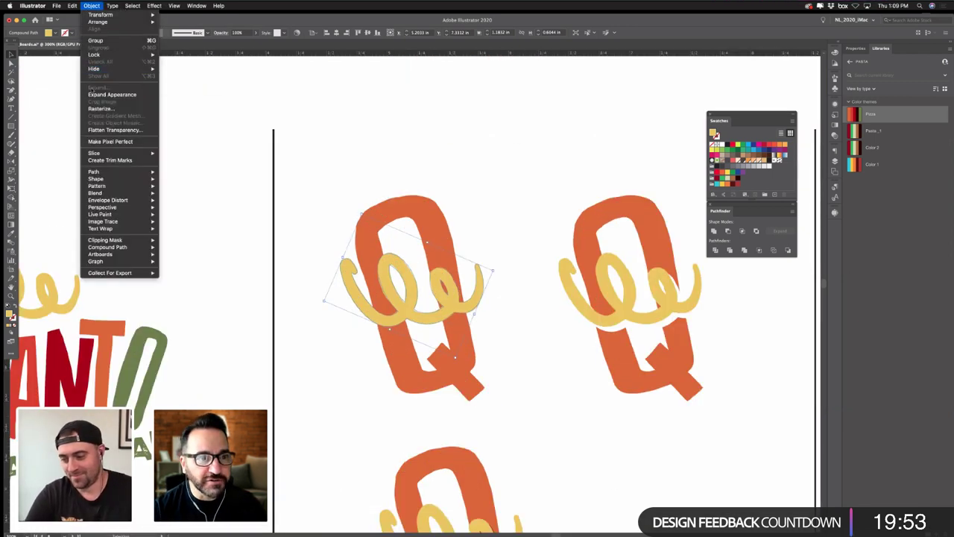
{"action": "key", "text": "Return"}
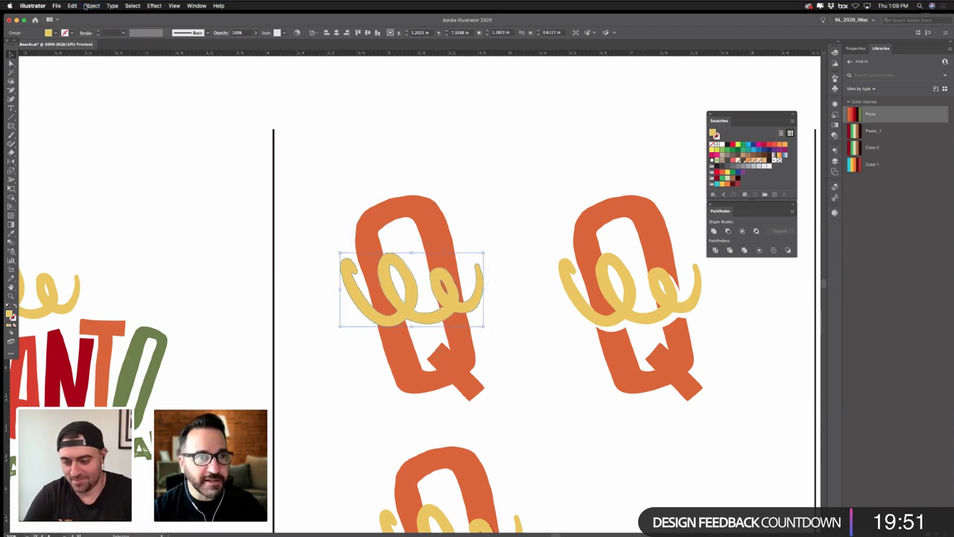
- Offset the expanded squiggle's path by 0.025 in and fill the offset shape white so it forms a gap around the yellow squiggle
{"action": "left_click", "coordinate": [91, 5]}
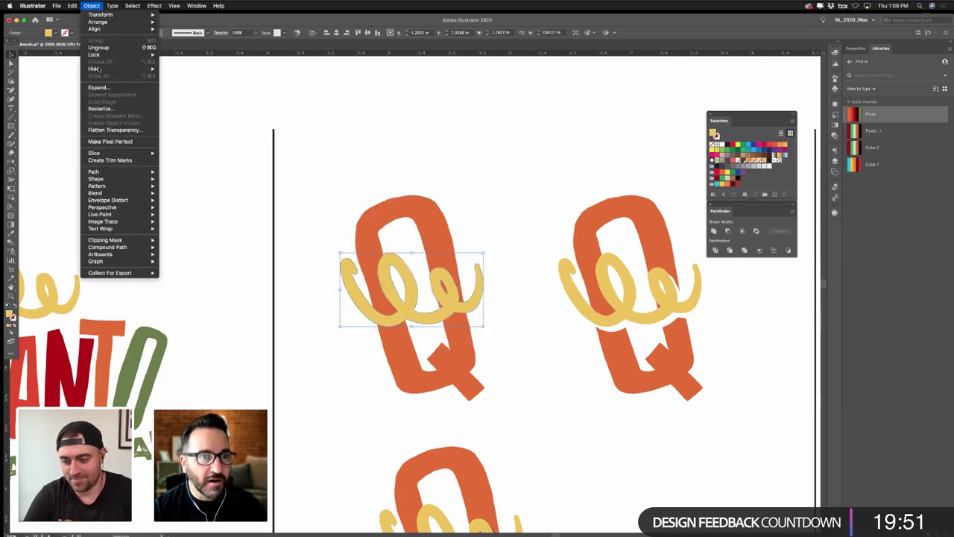
{"action": "mouse_move", "coordinate": [134, 171]}
{"action": "left_click", "coordinate": [181, 197]}
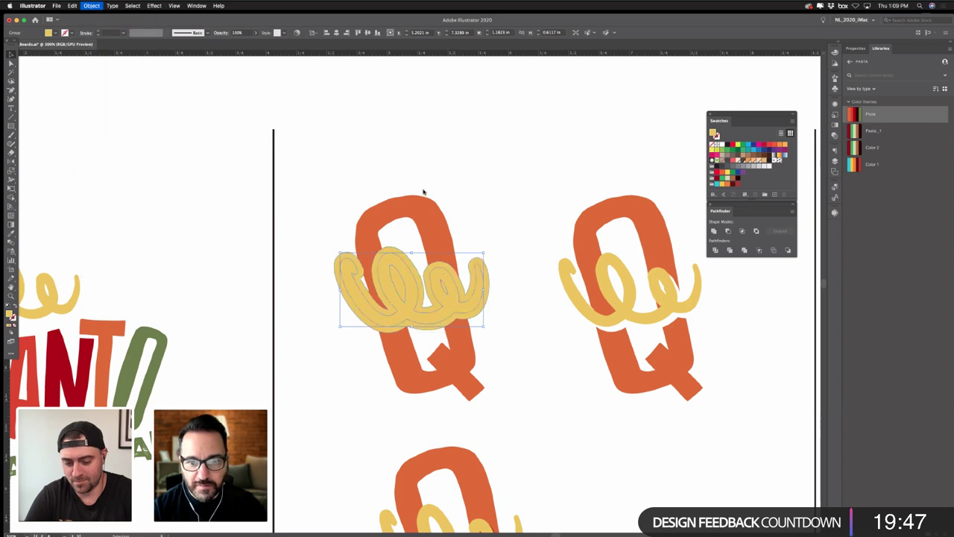
{"action": "key", "text": "BackSpace"}
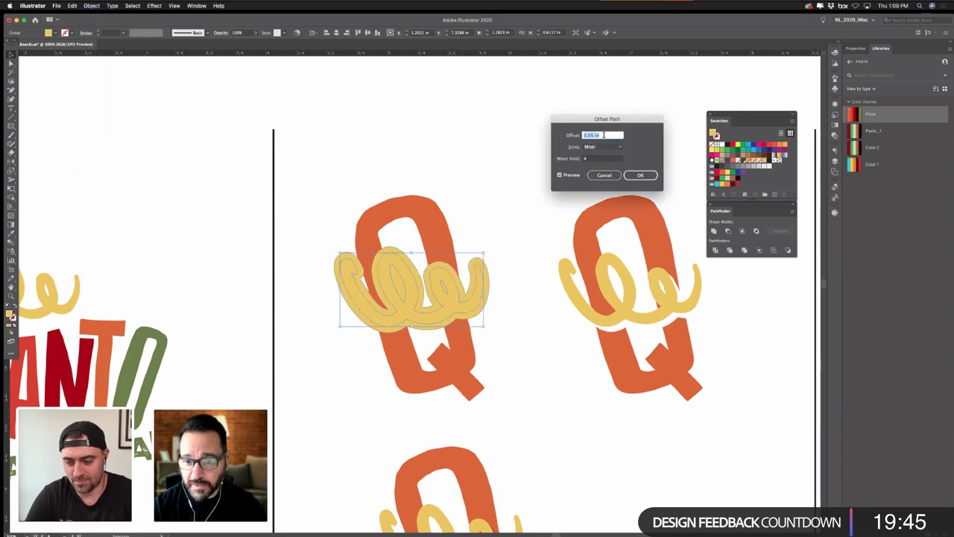
{"action": "type", "text": ".025"}
{"action": "key", "text": "Return"}
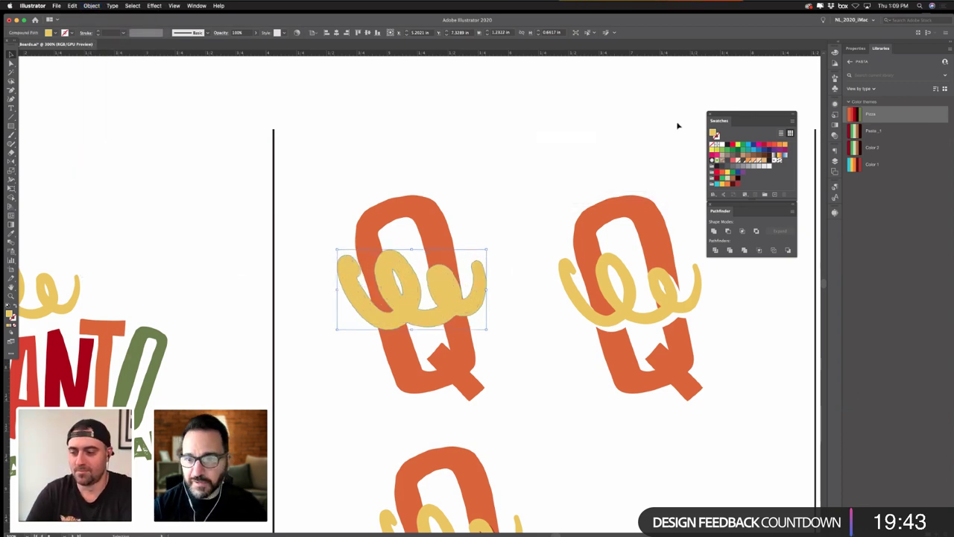
{"action": "left_click", "coordinate": [518, 174]}
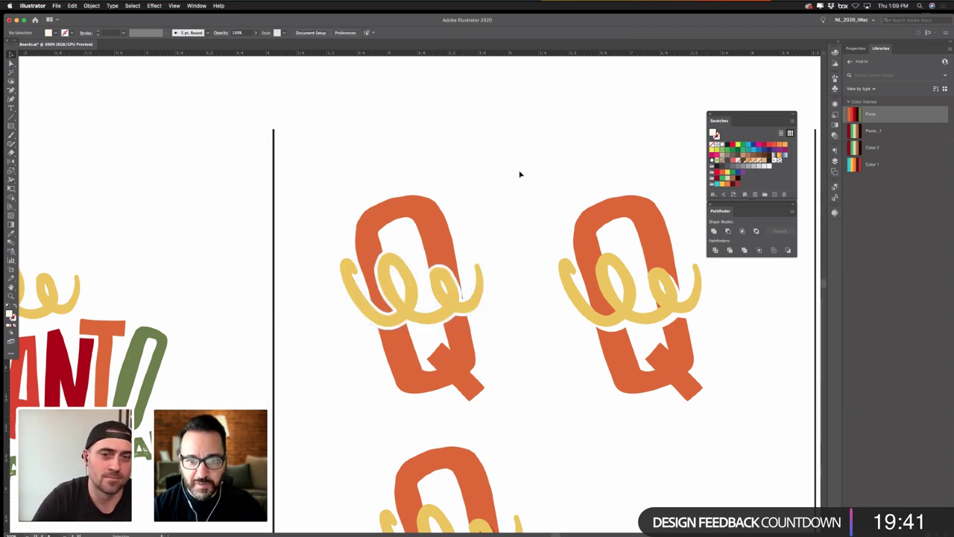
- Compare the white-gap and dark-shadow Q variations with each other and with the QUANTO PASTA BAR logo beside them
{"action": "key", "text": "super+minus"}
{"action": "key", "text": "super+minus"}
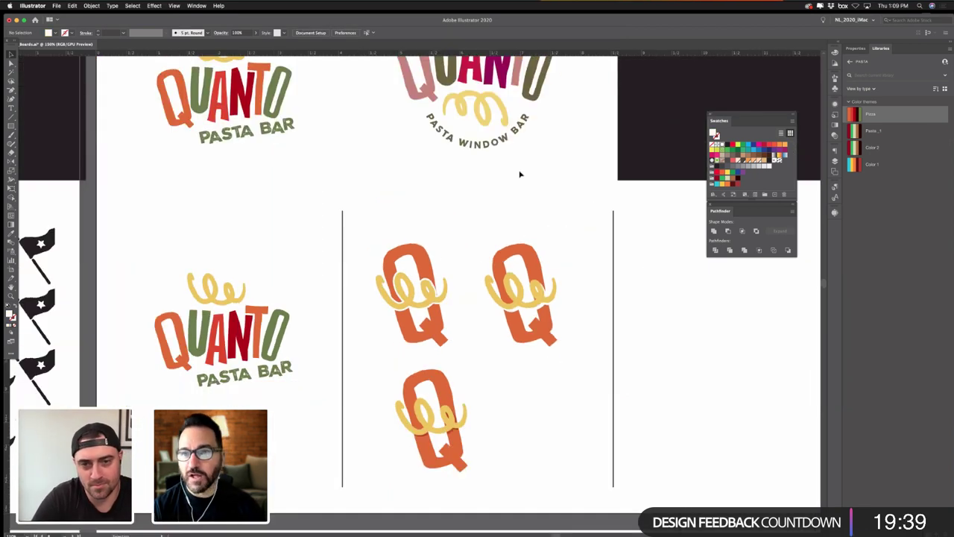
{"action": "scroll", "coordinate": [448, 238], "scroll_direction": "right", "scroll_amount": 3}
{"action": "scroll", "coordinate": [447, 239], "scroll_direction": "down", "scroll_amount": 2}
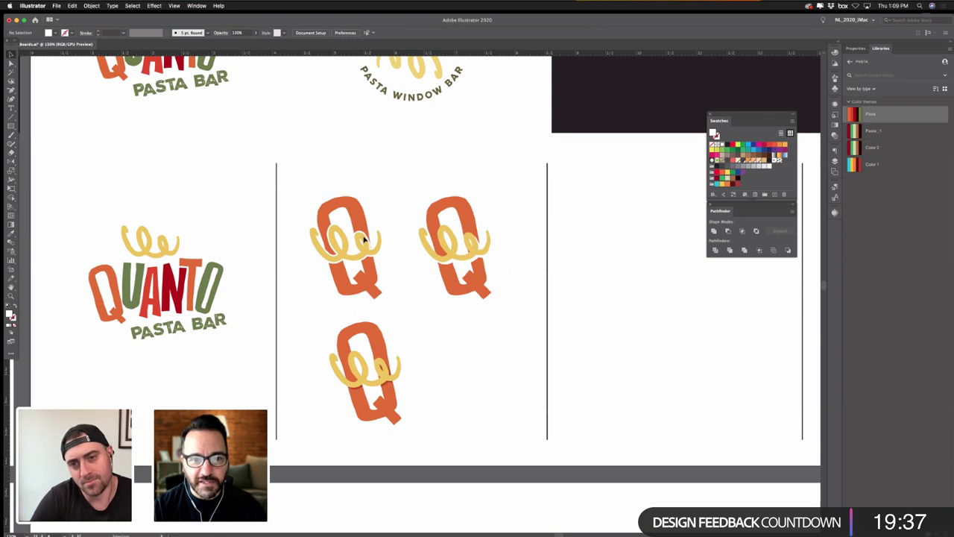
{"action": "left_click", "coordinate": [374, 280]}
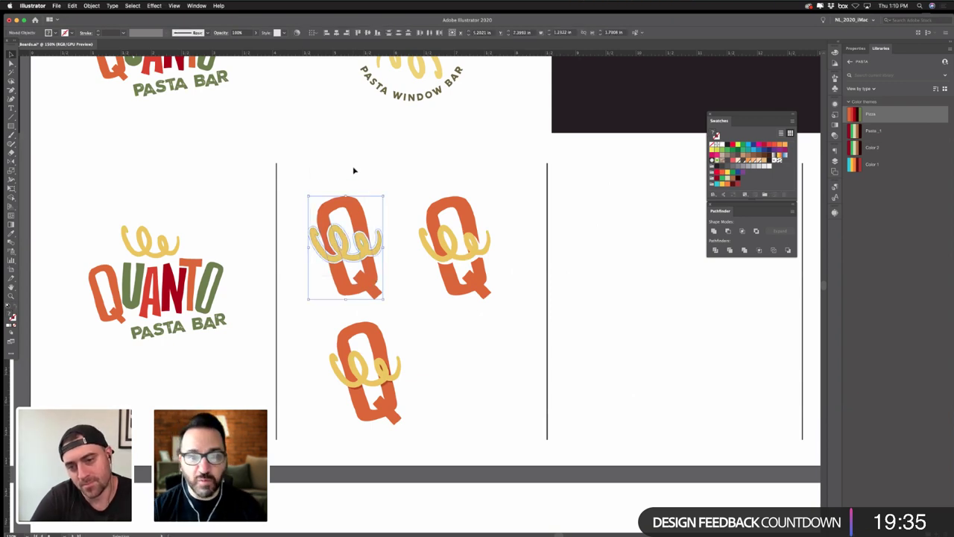
{"action": "left_click", "coordinate": [461, 343]}
{"action": "scroll", "coordinate": [433, 345], "scroll_direction": "right", "scroll_amount": 1}
{"action": "scroll", "coordinate": [432, 345], "scroll_direction": "down", "scroll_amount": 1}
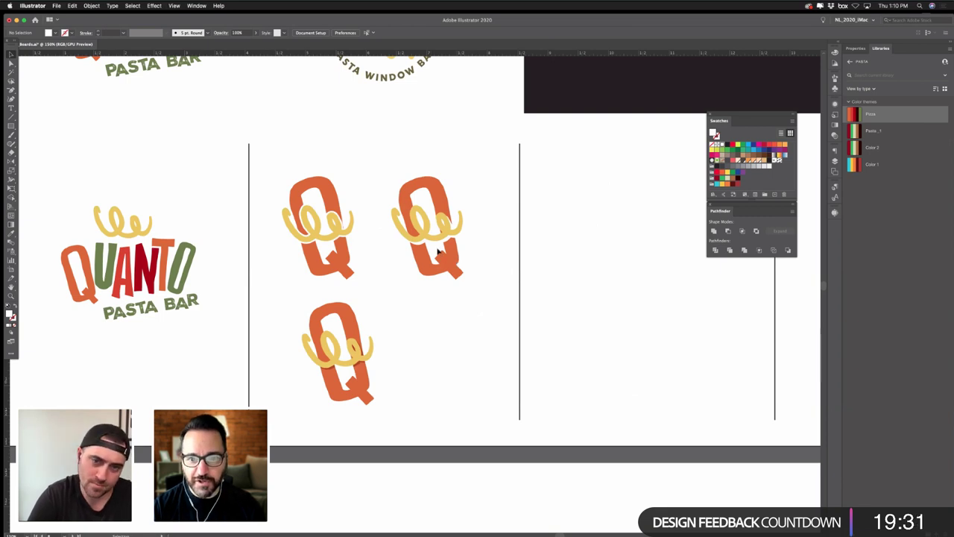
{"action": "left_click_drag", "start_coordinate": [411, 145], "coordinate": [486, 282]}
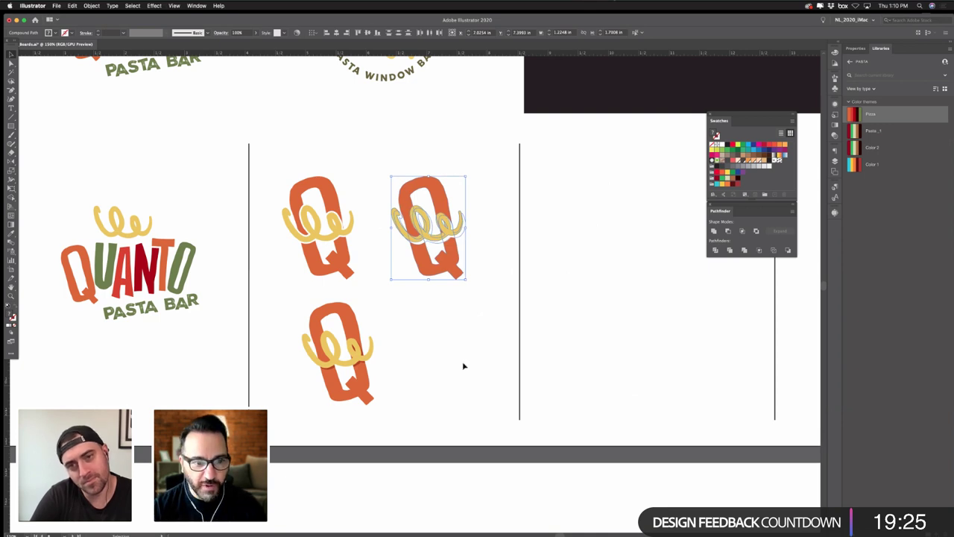
{"action": "left_click", "coordinate": [451, 377]}
{"action": "scroll", "coordinate": [445, 388], "scroll_direction": "up", "scroll_amount": 1}
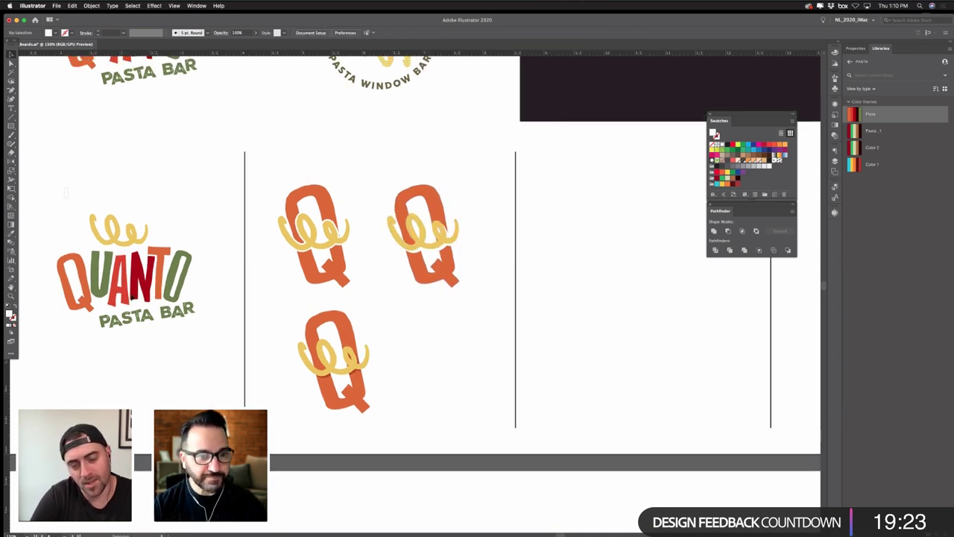
{"action": "left_click_drag", "start_coordinate": [65, 191], "coordinate": [198, 326]}
{"action": "left_click", "coordinate": [569, 369]}
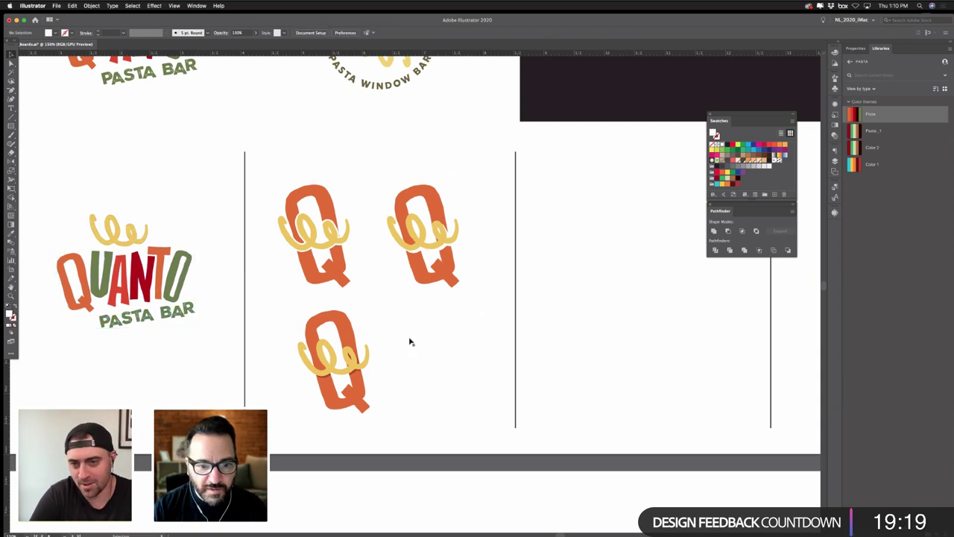
- Delete the upper-row first Q and move the dark-shadow Q from below into its place
{"action": "left_click_drag", "start_coordinate": [285, 137], "coordinate": [362, 278]}
{"action": "key", "text": "Delete"}
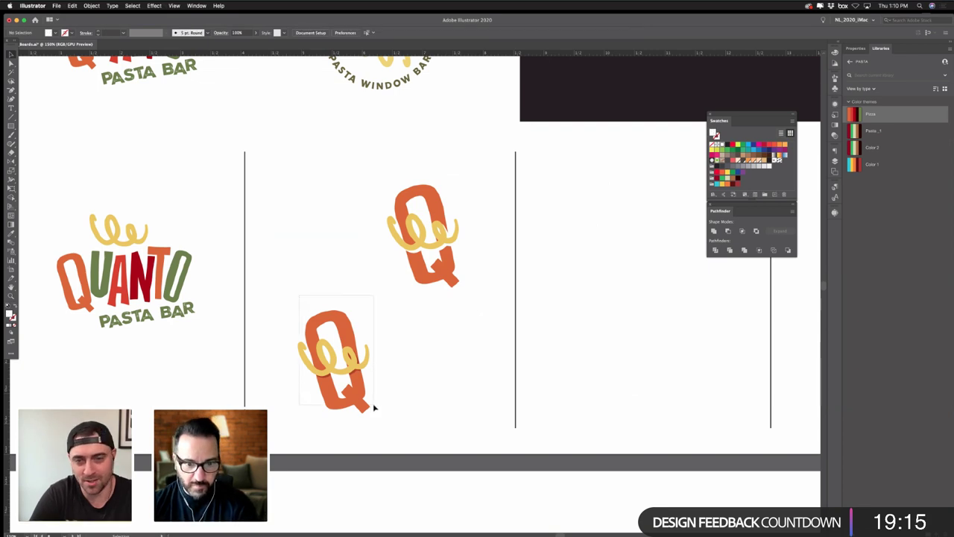
{"action": "left_click_drag", "start_coordinate": [351, 394], "coordinate": [333, 278]}
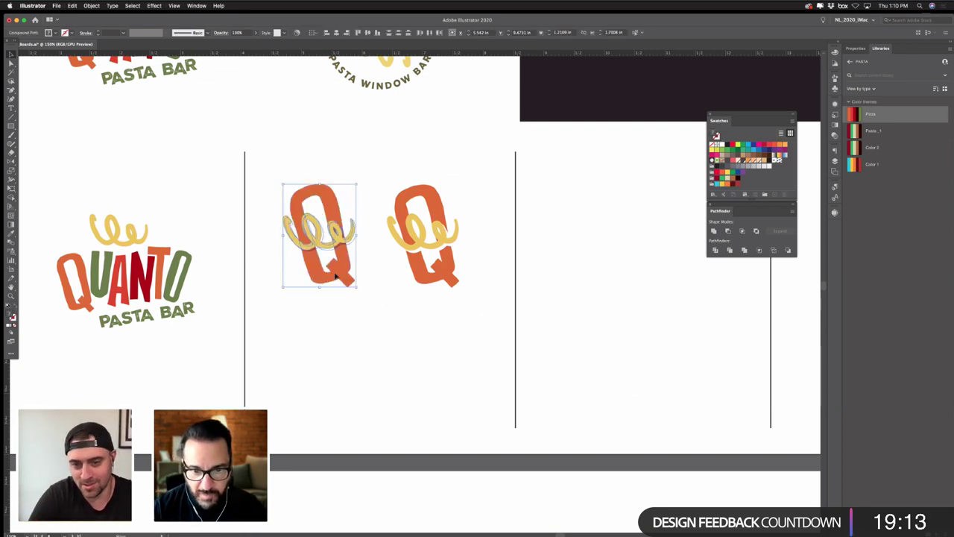
- Move the two remaining Qs down to about the middle of their section, and save the document
{"action": "left_click_drag", "start_coordinate": [289, 159], "coordinate": [454, 311]}
{"action": "left_click", "coordinate": [569, 344]}
{"action": "left_click_drag", "start_coordinate": [585, 281], "coordinate": [594, 343]}
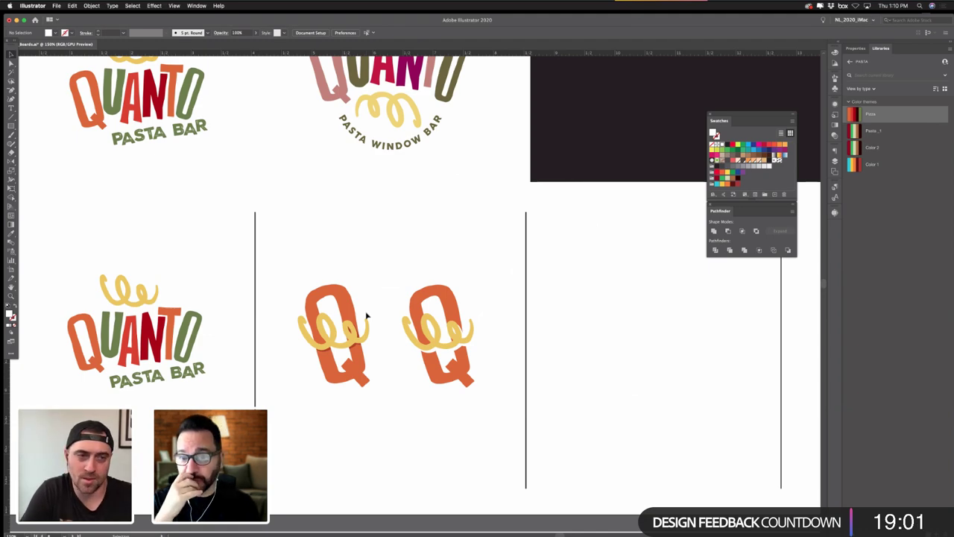
{"action": "left_click_drag", "start_coordinate": [366, 315], "coordinate": [349, 341]}
{"action": "key", "text": "super+minus"}
{"action": "left_click_drag", "start_coordinate": [347, 340], "coordinate": [403, 362]}
{"action": "key", "text": "super+s"}
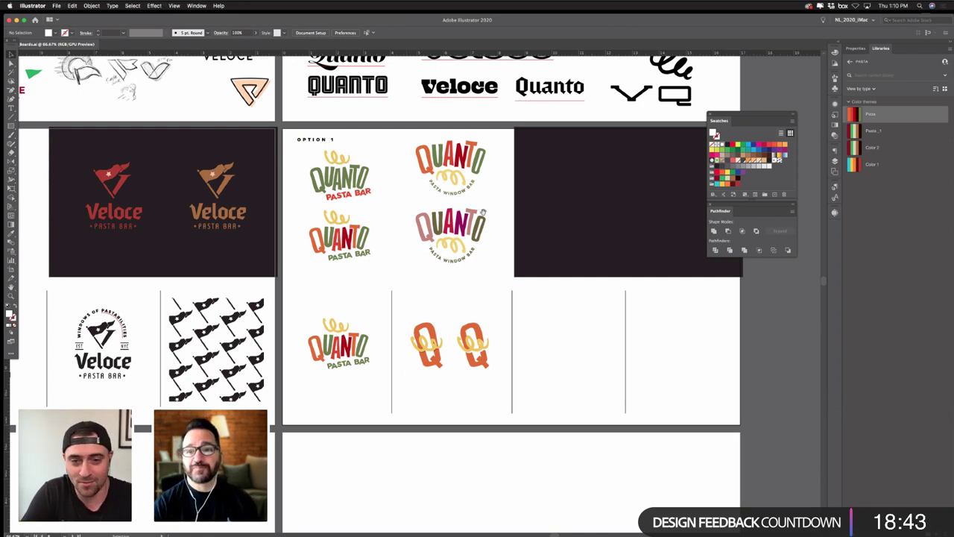
- Enlarge the VELOCE walk-up pasta window flag logo to about 4.2 in wide and shift it slightly right on its Option 1 board
{"action": "scroll", "coordinate": [476, 208], "scroll_direction": "up", "scroll_amount": 2}
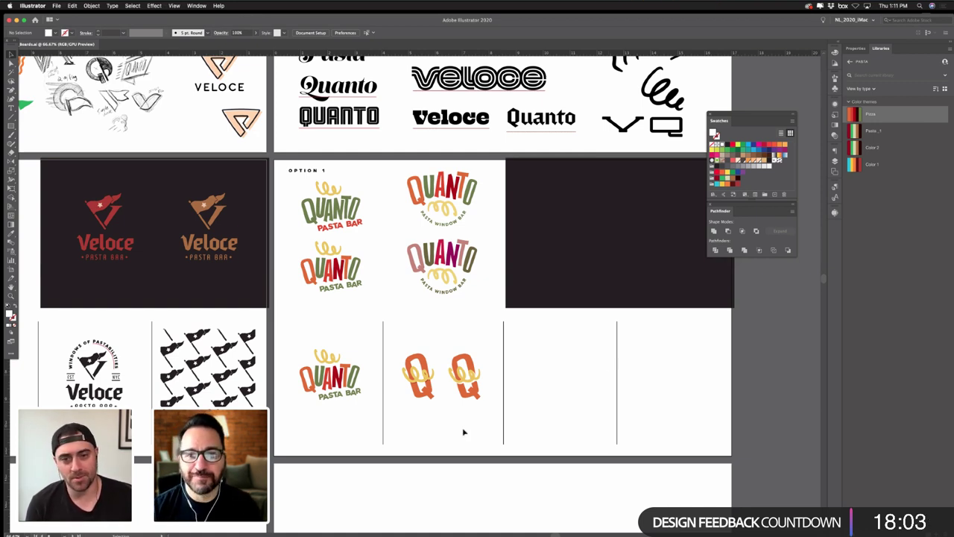
{"action": "left_click_drag", "start_coordinate": [477, 396], "coordinate": [528, 376]}
{"action": "left_click_drag", "start_coordinate": [477, 451], "coordinate": [629, 429]}
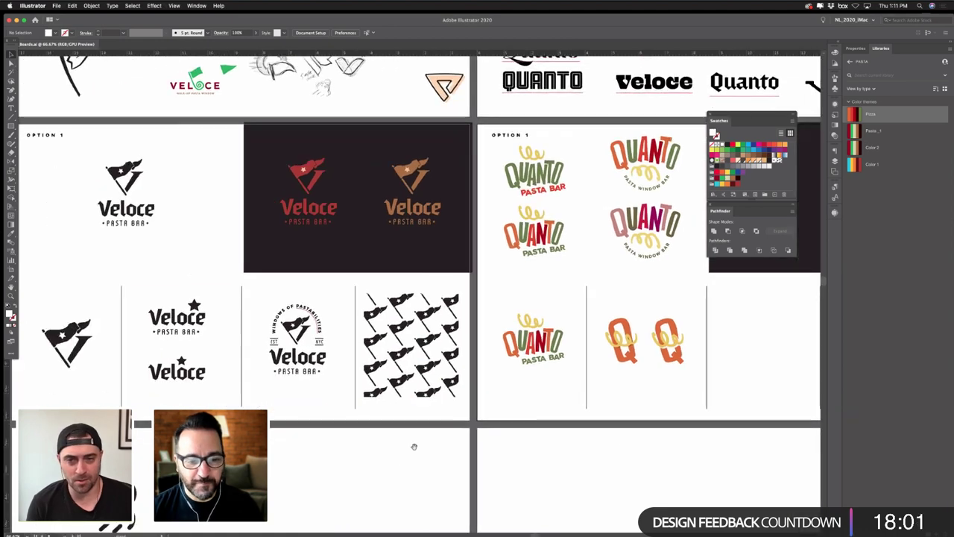
{"action": "left_click_drag", "start_coordinate": [413, 445], "coordinate": [564, 419]}
{"action": "scroll", "coordinate": [564, 420], "scroll_direction": "left", "scroll_amount": 15}
{"action": "scroll", "coordinate": [564, 420], "scroll_direction": "down", "scroll_amount": 5}
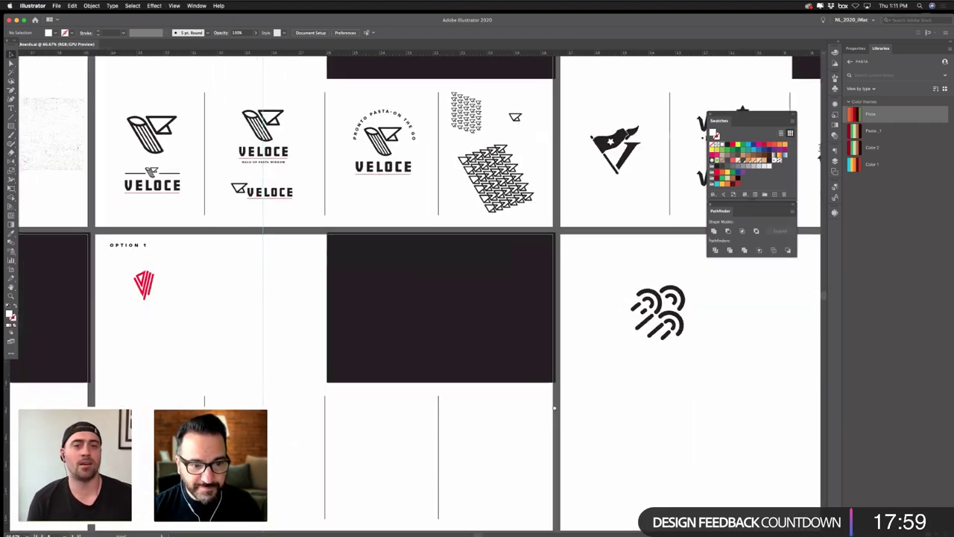
{"action": "scroll", "coordinate": [417, 400], "scroll_direction": "left", "scroll_amount": 13}
{"action": "scroll", "coordinate": [417, 400], "scroll_direction": "down", "scroll_amount": 2}
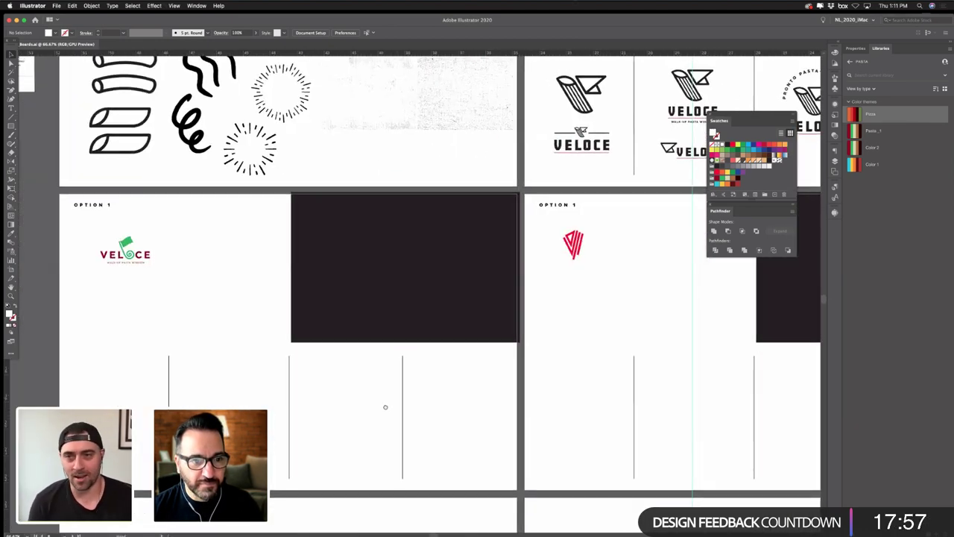
{"action": "scroll", "coordinate": [418, 395], "scroll_direction": "left", "scroll_amount": 1}
{"action": "scroll", "coordinate": [418, 395], "scroll_direction": "down", "scroll_amount": 1}
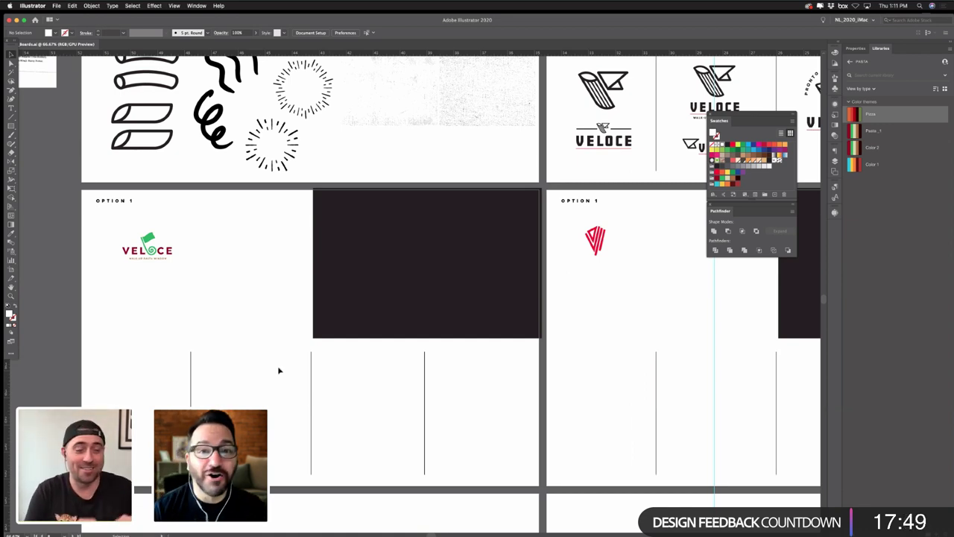
{"action": "key", "text": "super+minus"}
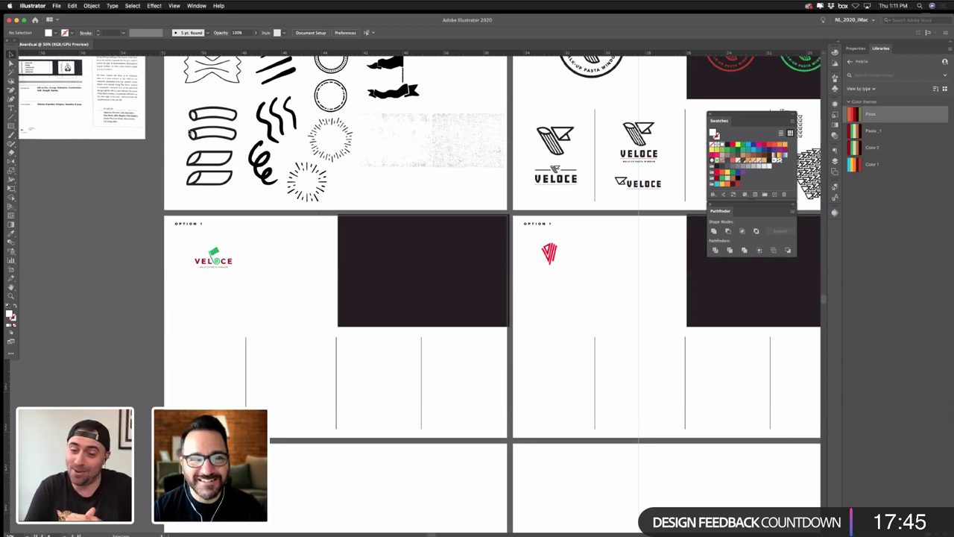
{"action": "left_click_drag", "start_coordinate": [177, 251], "coordinate": [192, 276]}
{"action": "left_click", "coordinate": [237, 301]}
{"action": "left_click", "coordinate": [237, 301]}
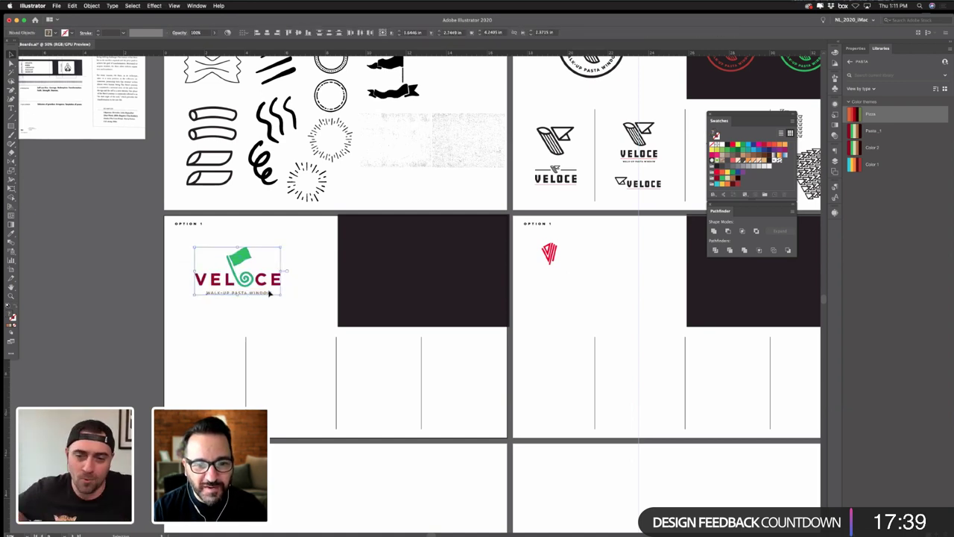
{"action": "left_click_drag", "start_coordinate": [262, 294], "coordinate": [271, 293]}
{"action": "left_click", "coordinate": [344, 299]}
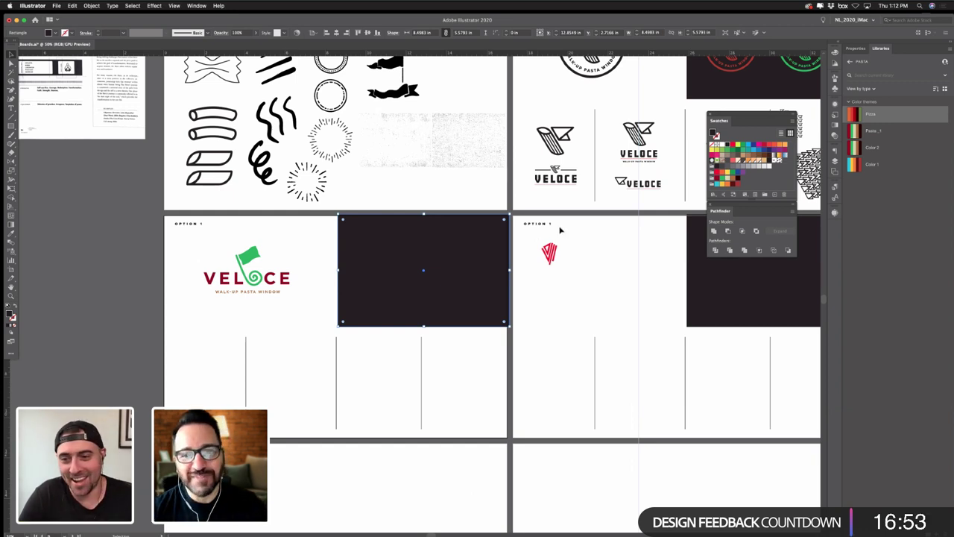
- Examine the VELOCE flag-and-swirl sketch on the sketch board up close
{"action": "key", "text": "space"}
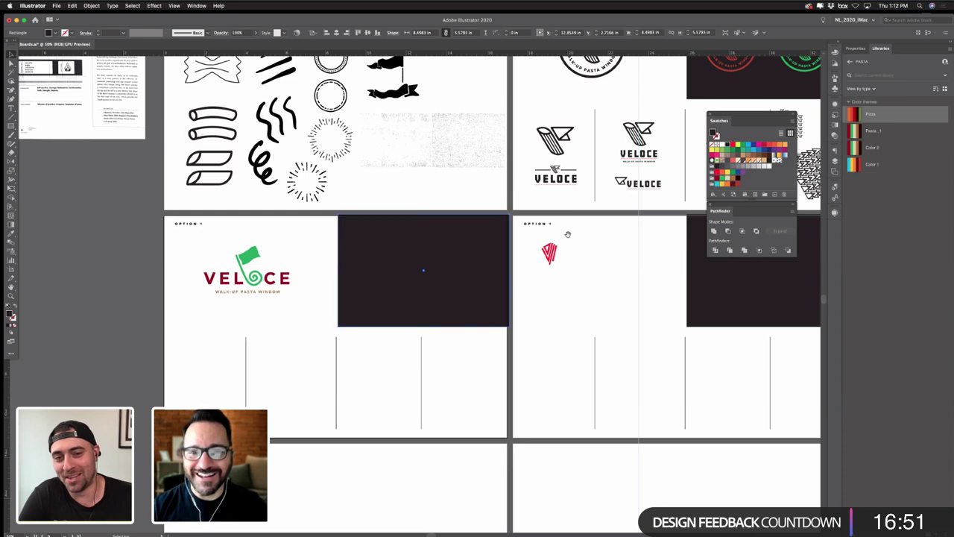
{"action": "left_click_drag", "start_coordinate": [567, 235], "coordinate": [371, 286]}
{"action": "scroll", "coordinate": [371, 285], "scroll_direction": "right", "scroll_amount": 10}
{"action": "scroll", "coordinate": [370, 285], "scroll_direction": "up", "scroll_amount": 5}
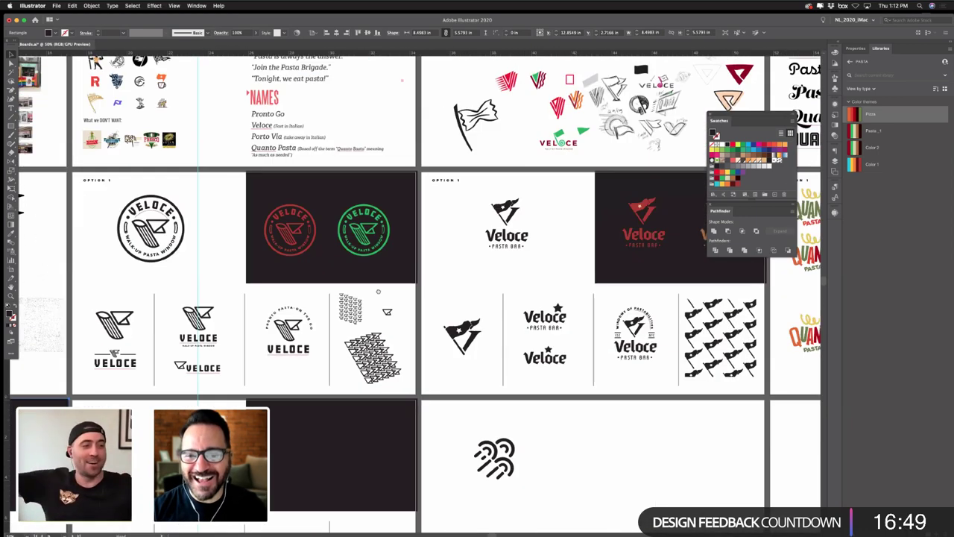
{"action": "scroll", "coordinate": [398, 289], "scroll_direction": "right", "scroll_amount": 2}
{"action": "scroll", "coordinate": [397, 289], "scroll_direction": "up", "scroll_amount": 2}
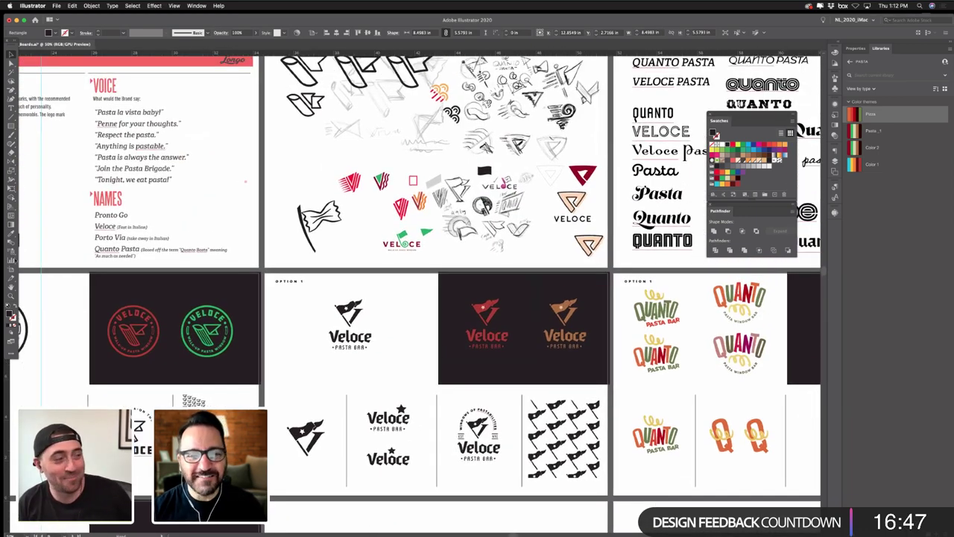
{"action": "left_click_drag", "start_coordinate": [471, 167], "coordinate": [753, 440]}
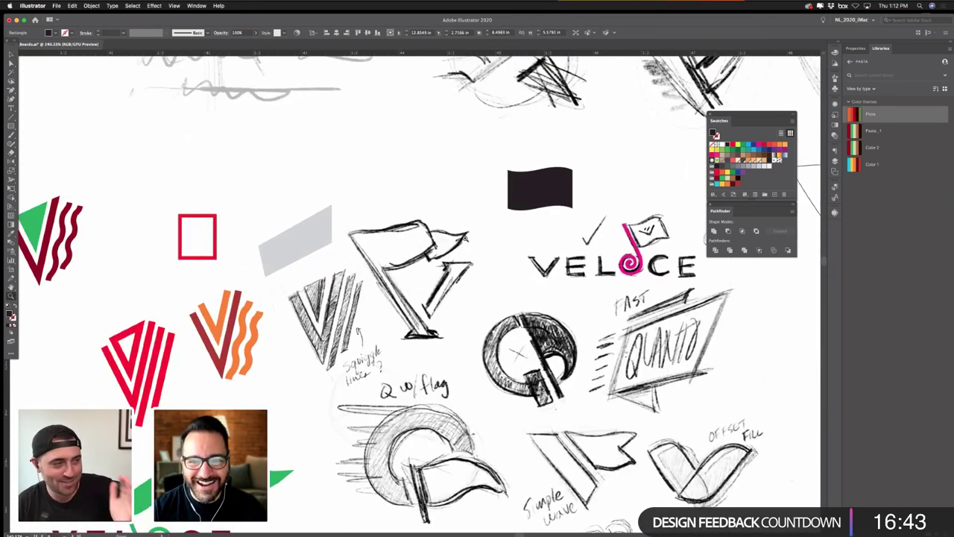
{"action": "scroll", "coordinate": [466, 239], "scroll_direction": "right", "scroll_amount": 5}
{"action": "scroll", "coordinate": [465, 238], "scroll_direction": "up", "scroll_amount": 3}
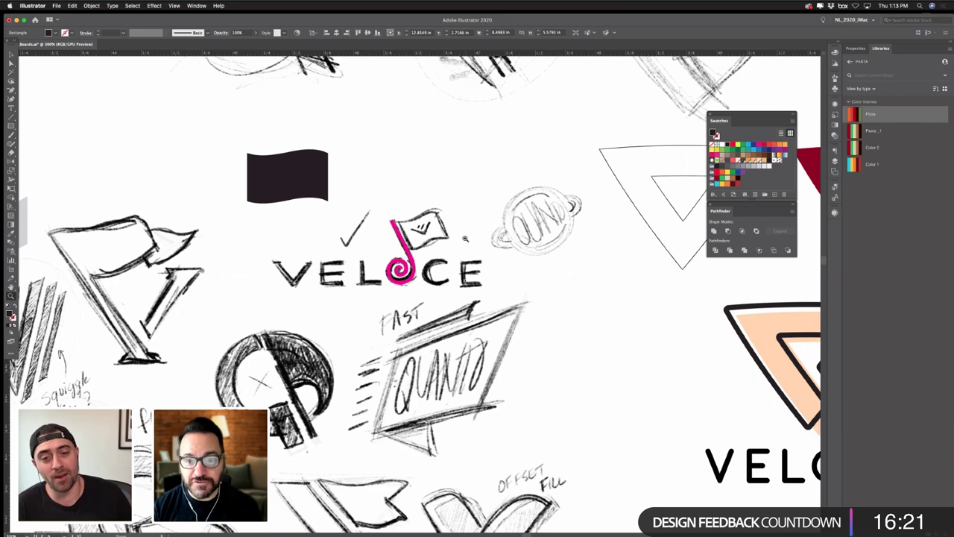
{"action": "key", "text": "super+0"}
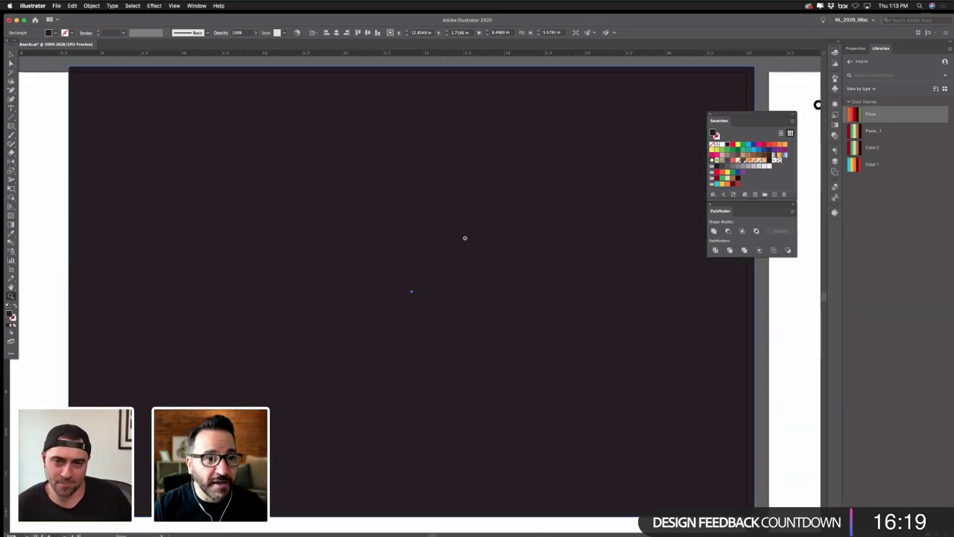
- Recolour the green flag and swirl of the VELOCE walk-up pasta window logo light orange
{"action": "key", "text": "super+z"}
{"action": "key", "text": "super+minus"}
{"action": "key", "text": "super+minus"}
{"action": "key", "text": "super+minus"}
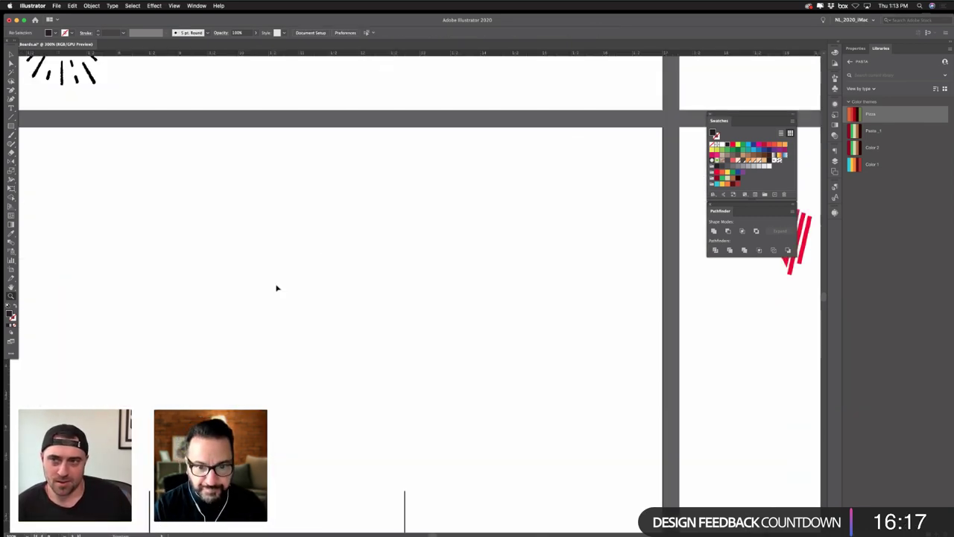
{"action": "key", "text": "super+minus"}
{"action": "key", "text": "super+v"}
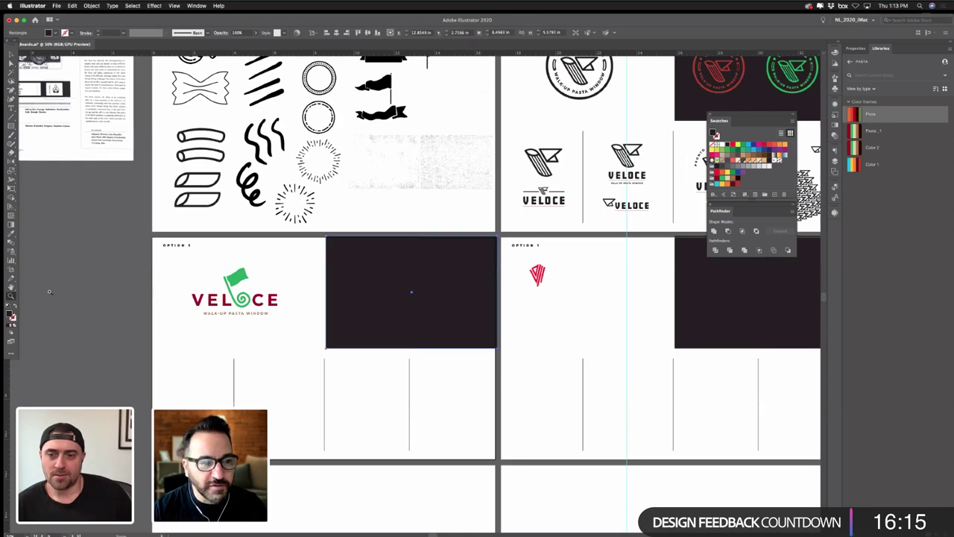
{"action": "left_click_drag", "start_coordinate": [242, 290], "coordinate": [397, 322]}
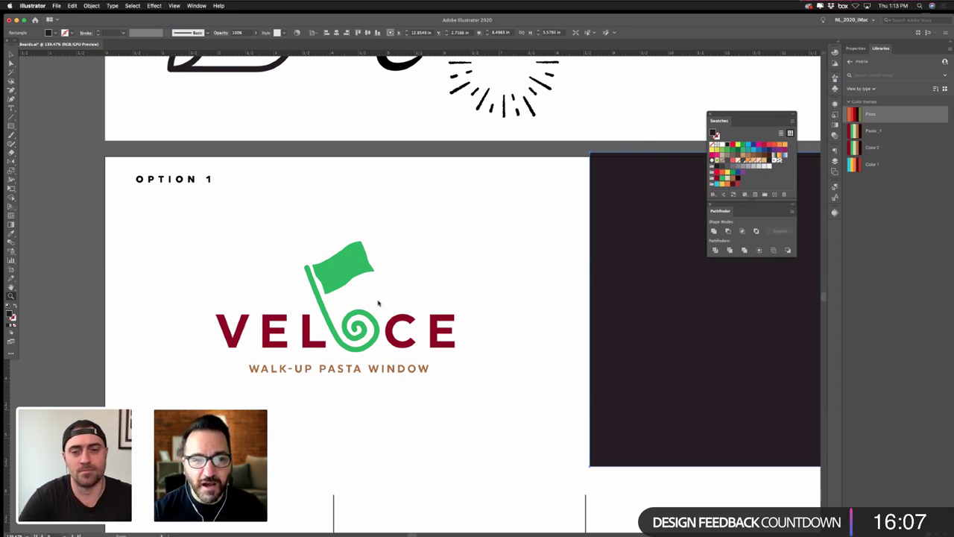
{"action": "key", "text": "v"}
{"action": "key", "text": "z"}
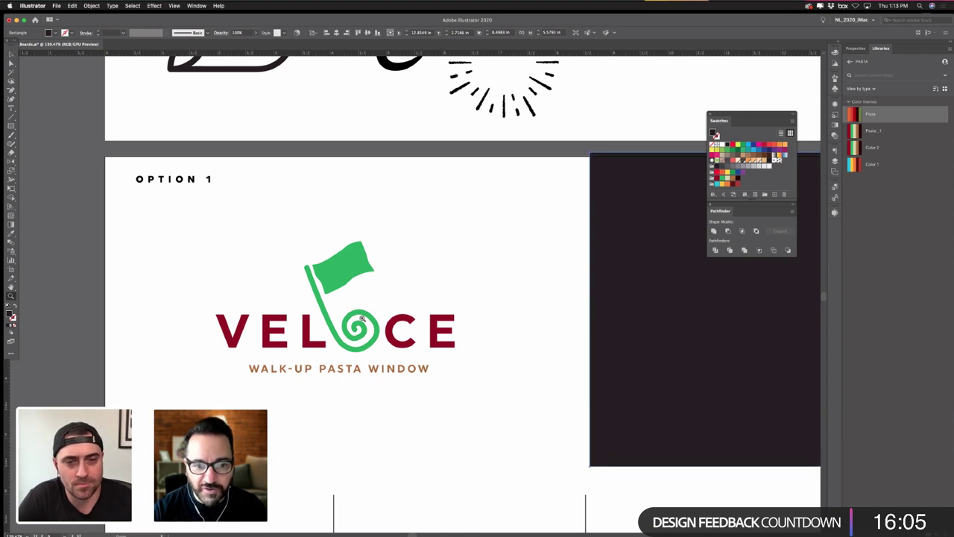
{"action": "key", "text": "v"}
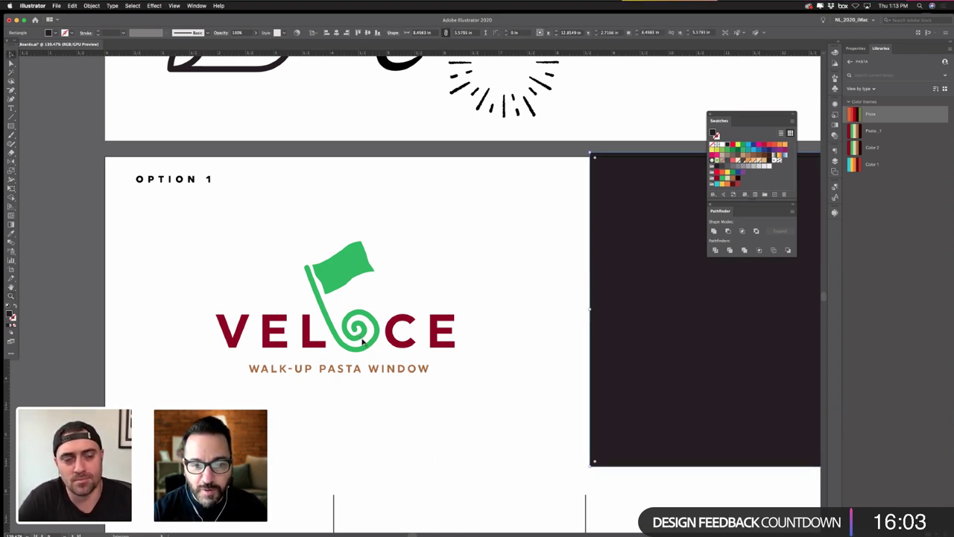
{"action": "left_click", "coordinate": [362, 340]}
{"action": "left_click", "coordinate": [350, 278], "text": "shift"}
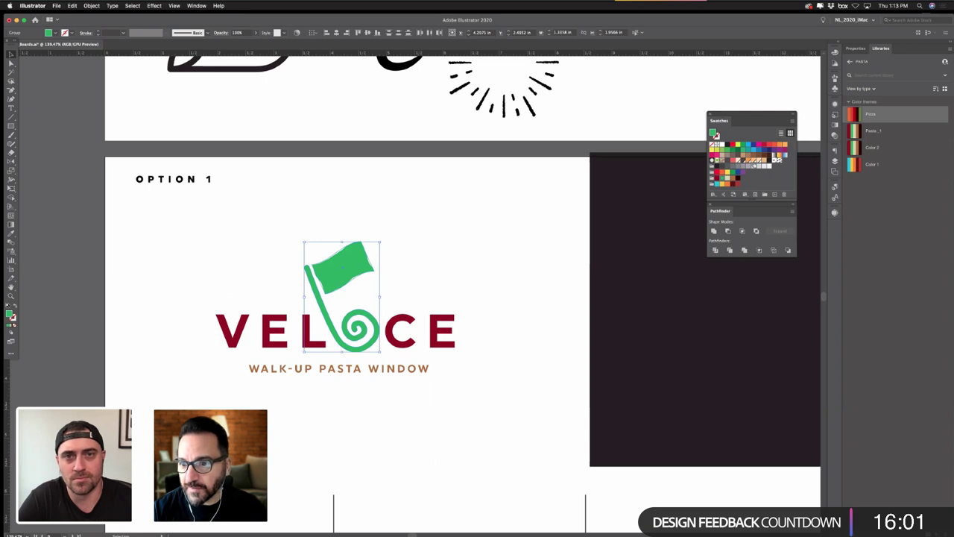
{"action": "left_click", "coordinate": [748, 161]}
{"action": "left_click", "coordinate": [515, 202]}
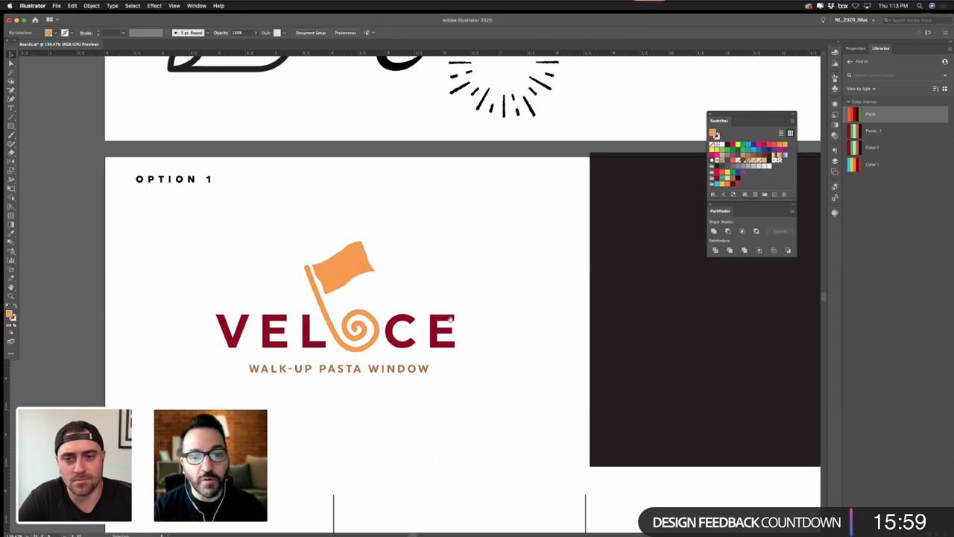
- Match the WALK-UP PASTA WINDOW tagline to the flag's orange with the Eyedropper
{"action": "left_click_drag", "start_coordinate": [450, 316], "coordinate": [476, 283]}
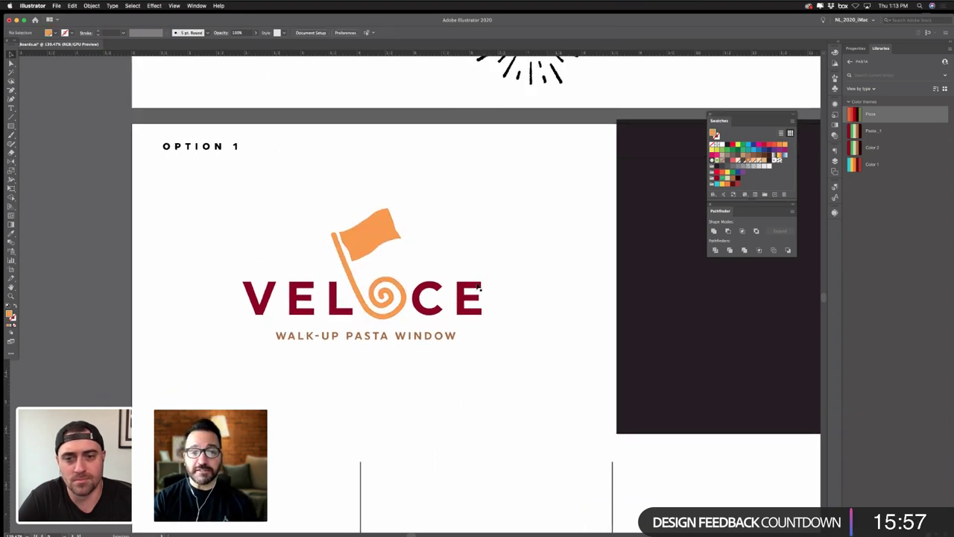
{"action": "left_click", "coordinate": [475, 288]}
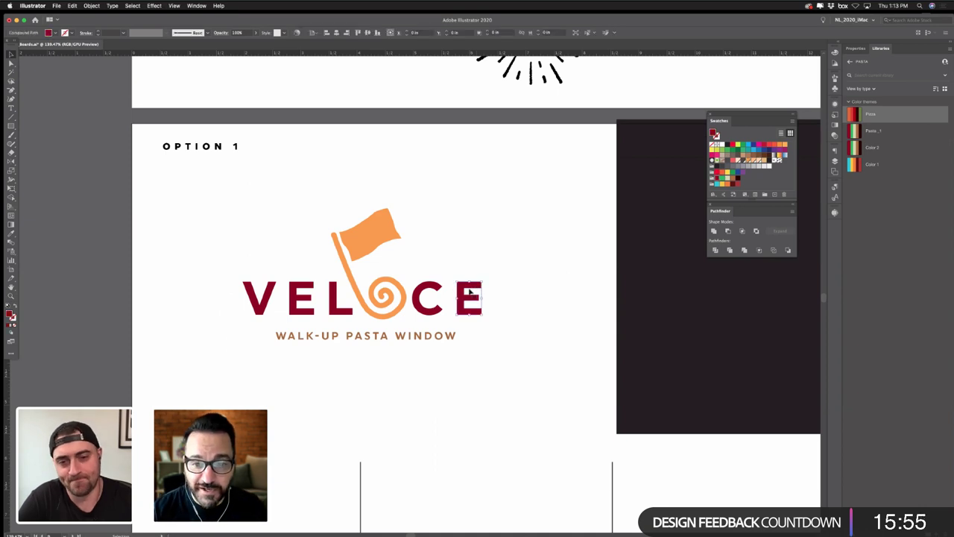
{"action": "left_click", "coordinate": [439, 290]}
{"action": "left_click", "coordinate": [461, 271]}
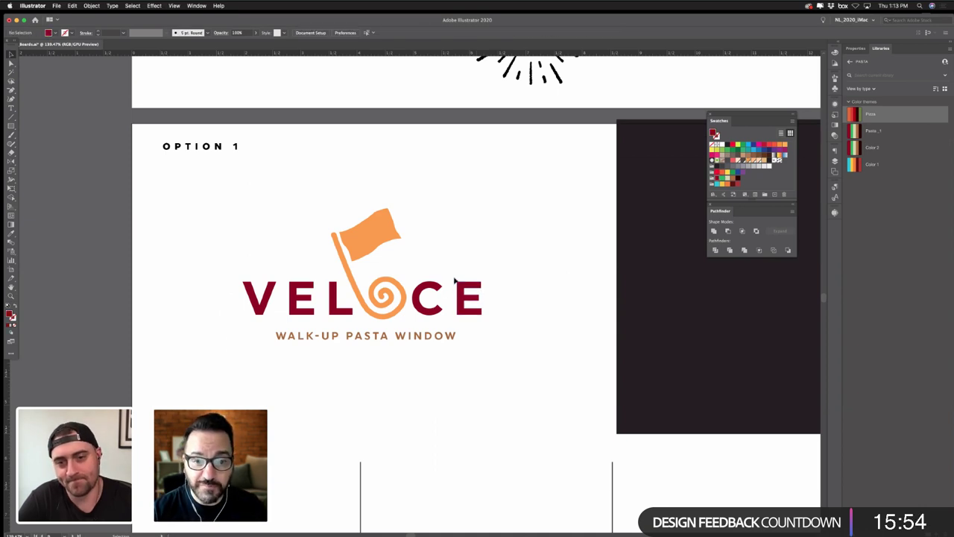
{"action": "left_click", "coordinate": [369, 336]}
{"action": "key", "text": "i"}
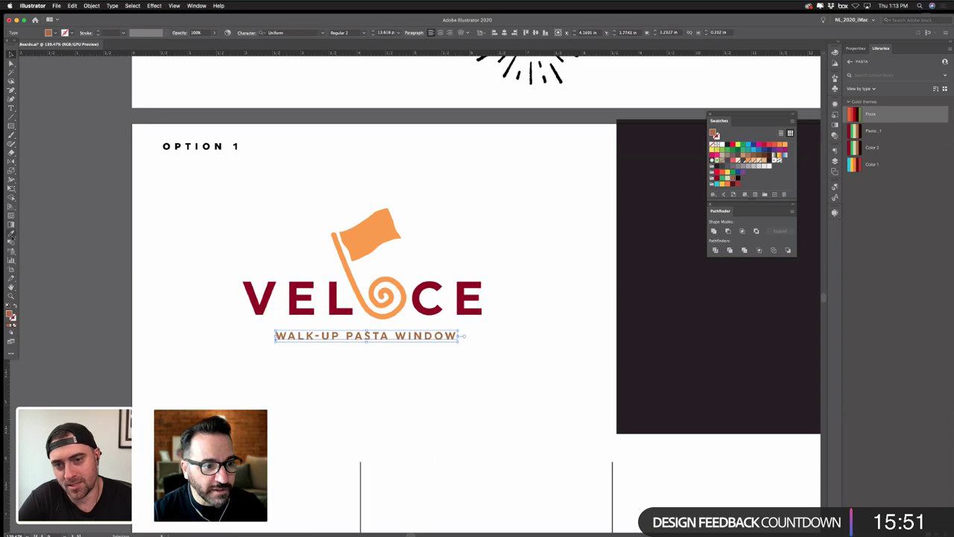
{"action": "left_click", "coordinate": [373, 233]}
{"action": "left_click", "coordinate": [520, 225], "text": "super"}
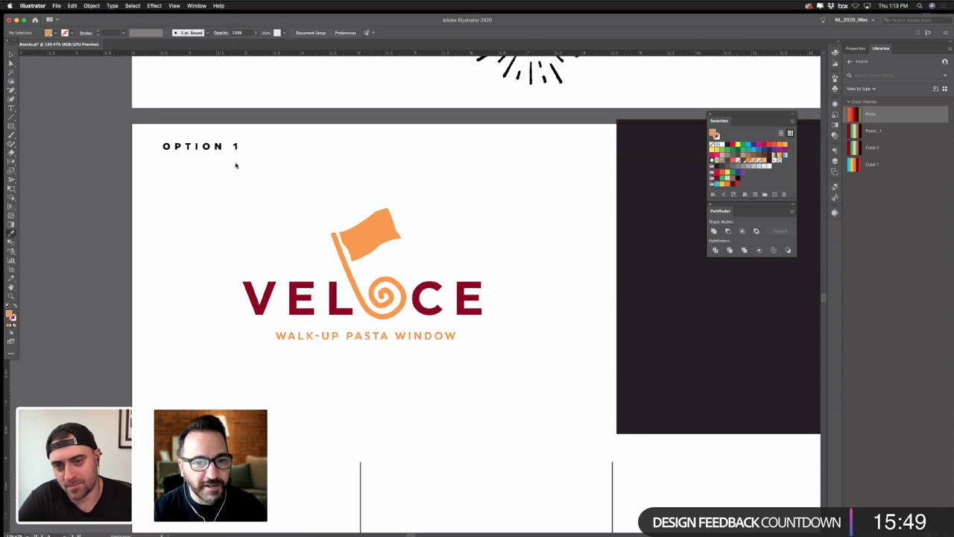
{"action": "left_click", "coordinate": [10, 56]}
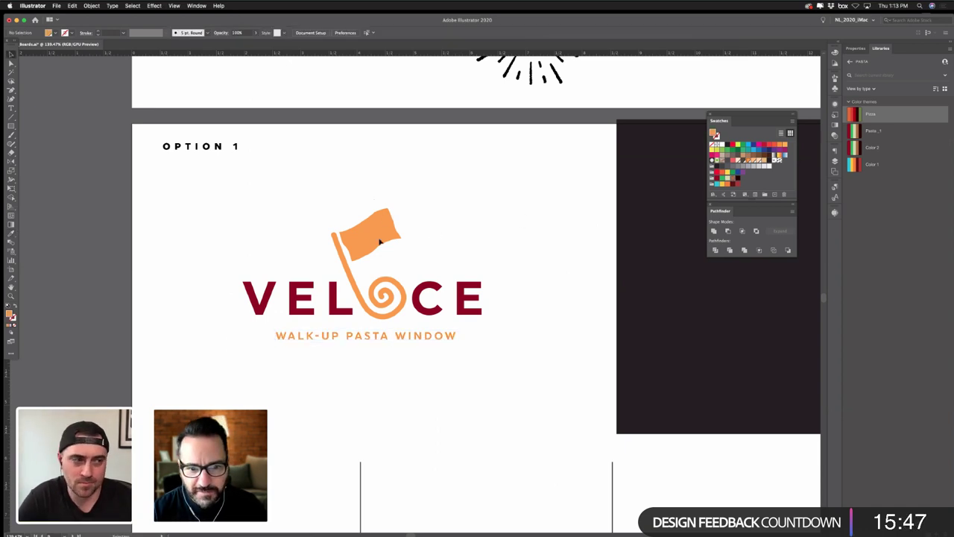
- Change the VELOCE logo's flag and swirl to a muted golden yellow using the Color Picker
{"action": "left_click", "coordinate": [393, 297]}
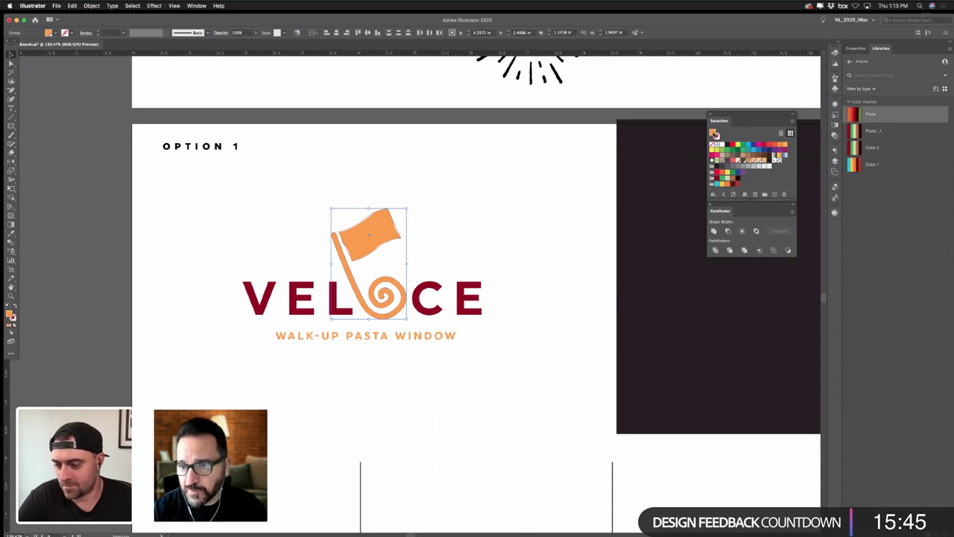
{"action": "double_click", "coordinate": [713, 134]}
{"action": "left_click", "coordinate": [576, 358]}
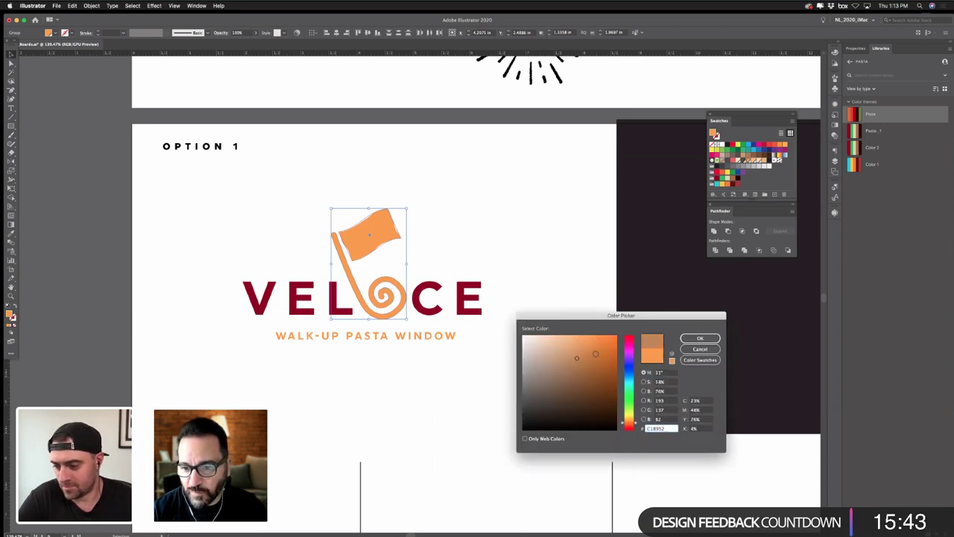
{"action": "left_click_drag", "start_coordinate": [637, 422], "coordinate": [636, 418]}
{"action": "left_click_drag", "start_coordinate": [602, 352], "coordinate": [597, 347]}
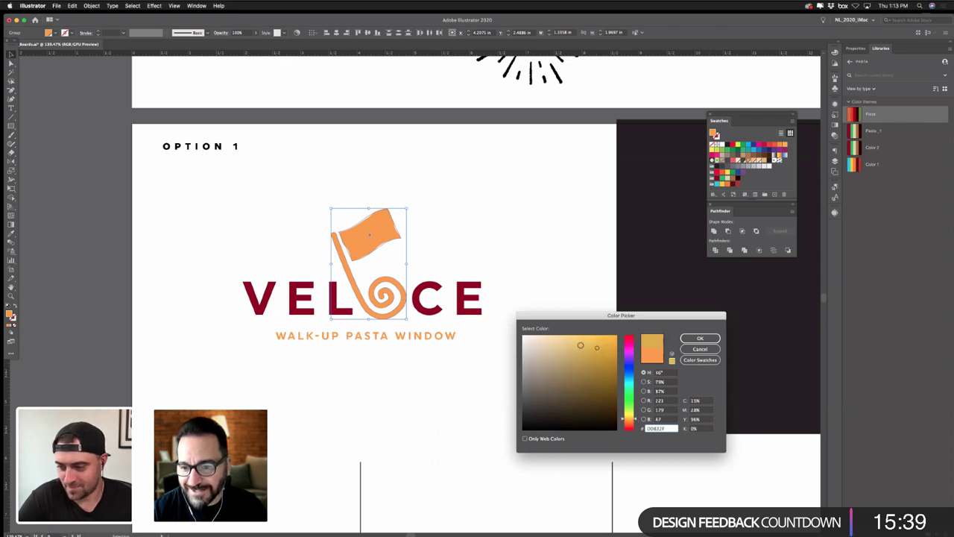
{"action": "left_click", "coordinate": [579, 345]}
{"action": "left_click", "coordinate": [700, 337]}
{"action": "left_click", "coordinate": [457, 189]}
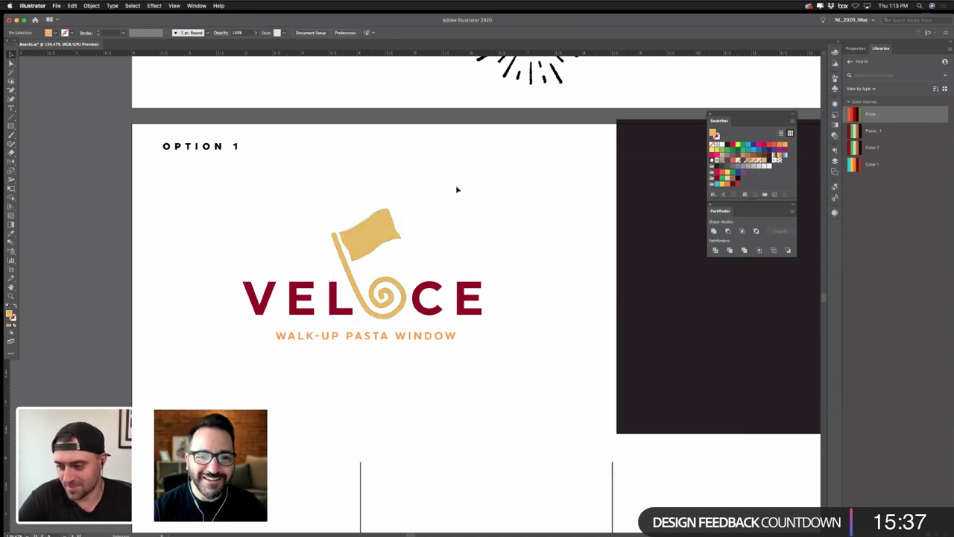
- Sample the flag's golden yellow for the WALK-UP PASTA WINDOW tagline and move the tagline slightly up toward the wordmark
{"action": "left_click", "coordinate": [414, 337]}
{"action": "left_click", "coordinate": [11, 233]}
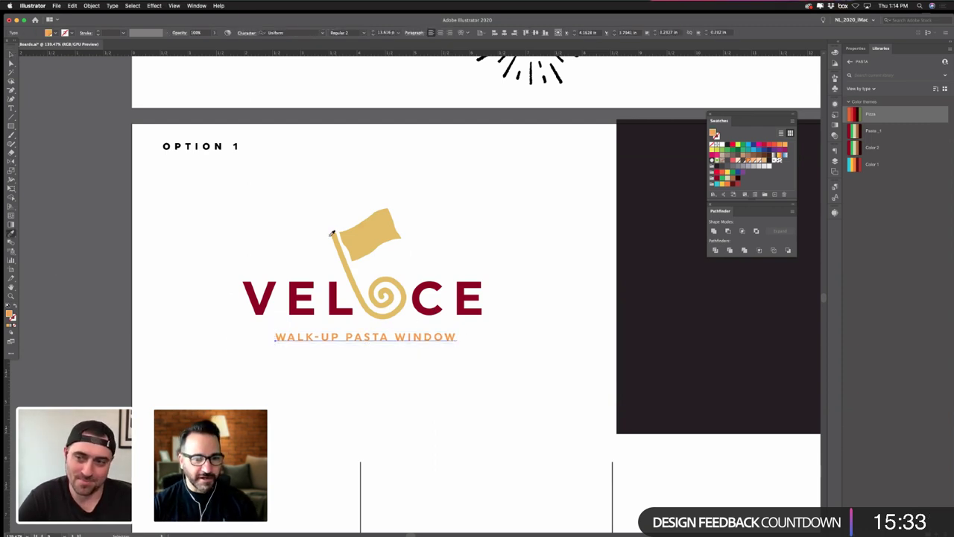
{"action": "left_click", "coordinate": [12, 55]}
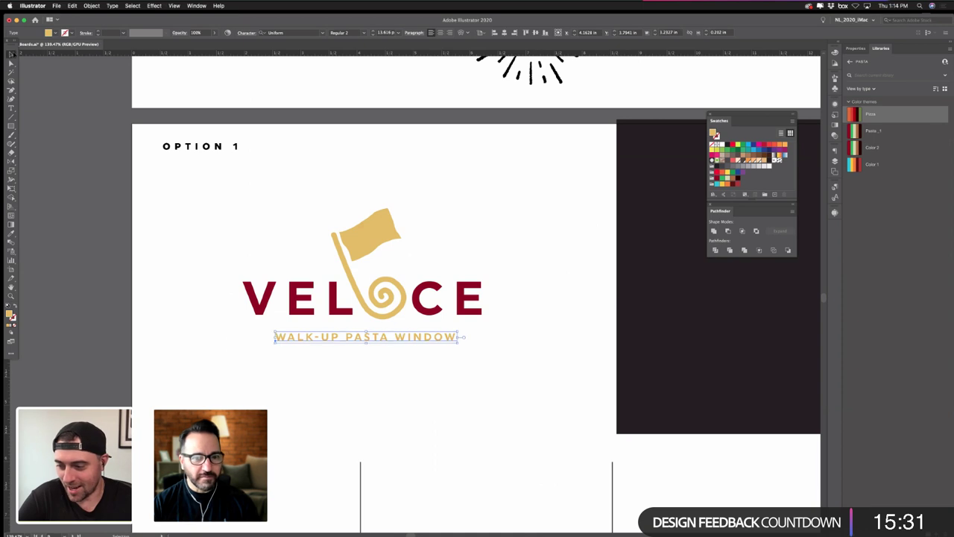
{"action": "left_click", "coordinate": [359, 343]}
{"action": "left_click_drag", "start_coordinate": [361, 337], "coordinate": [361, 333]}
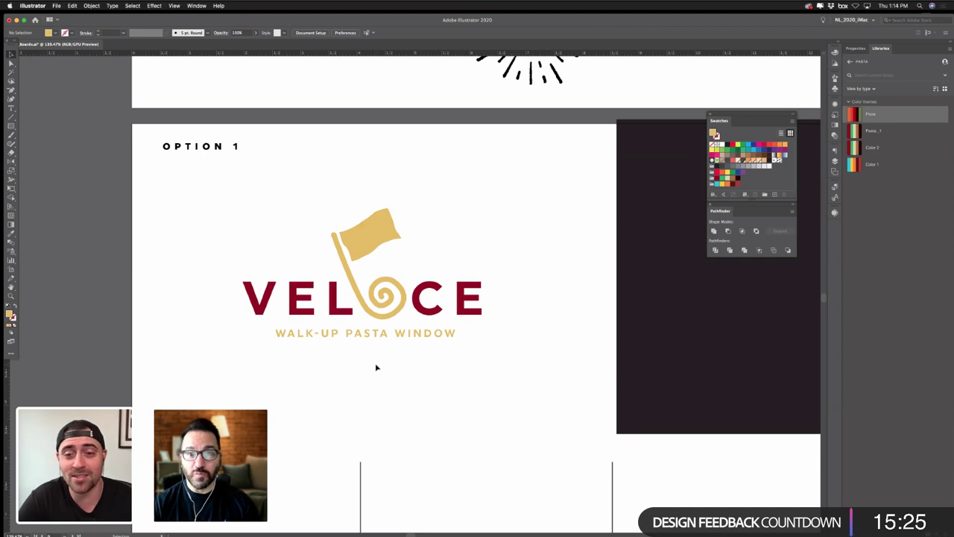
- Compare the VELOCE flag-and-swirl board with the other Veloce and QUANTO option boards
{"action": "key", "text": "super+minus"}
{"action": "key", "text": "super+minus"}
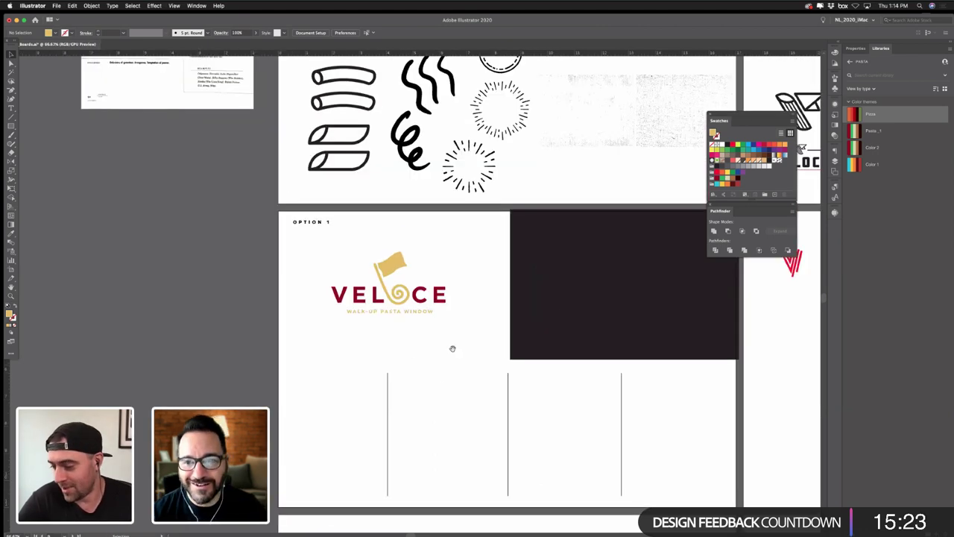
{"action": "scroll", "coordinate": [345, 353], "scroll_direction": "right", "scroll_amount": 10}
{"action": "scroll", "coordinate": [345, 353], "scroll_direction": "up", "scroll_amount": 2}
{"action": "scroll", "coordinate": [217, 327], "scroll_direction": "right", "scroll_amount": 8}
{"action": "scroll", "coordinate": [216, 327], "scroll_direction": "up", "scroll_amount": 2}
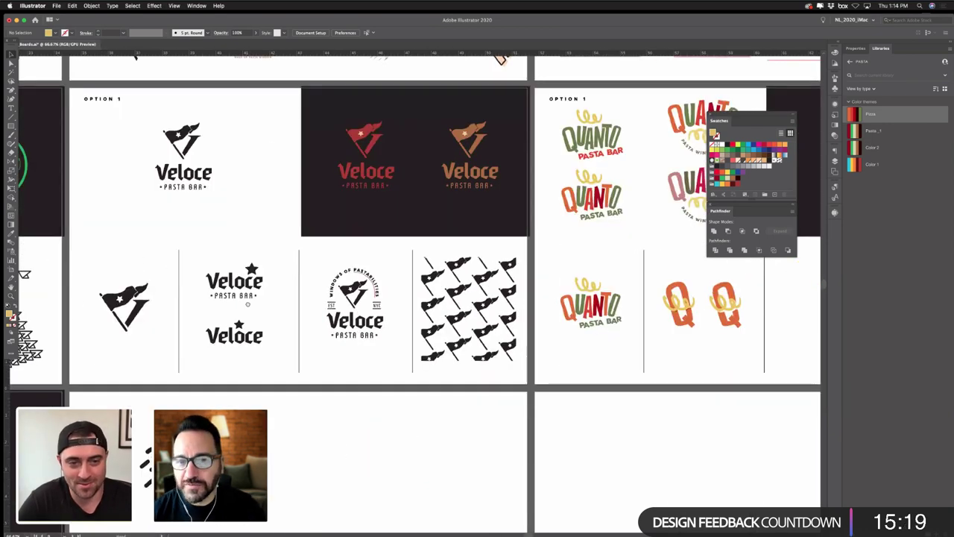
{"action": "scroll", "coordinate": [283, 302], "scroll_direction": "left", "scroll_amount": 1}
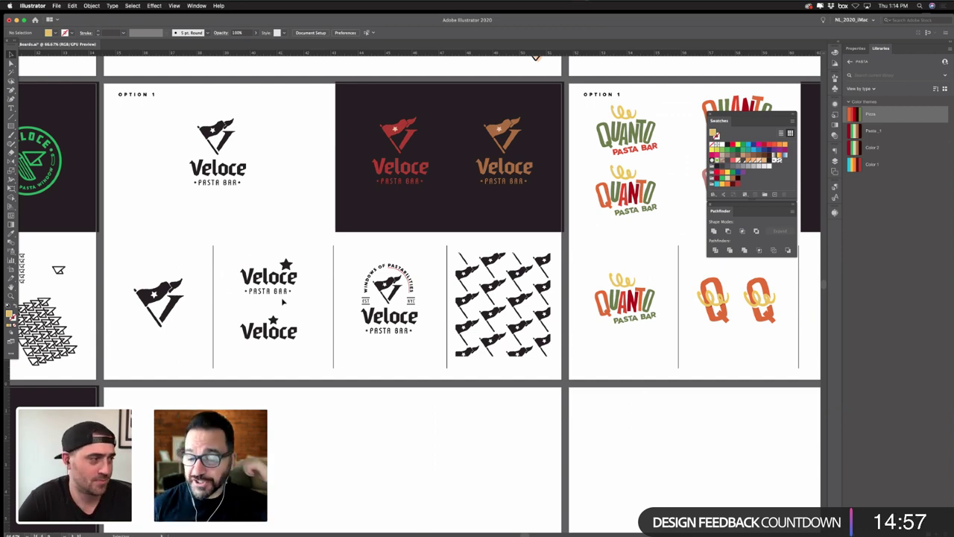
{"action": "left_click_drag", "start_coordinate": [371, 295], "coordinate": [433, 327]}
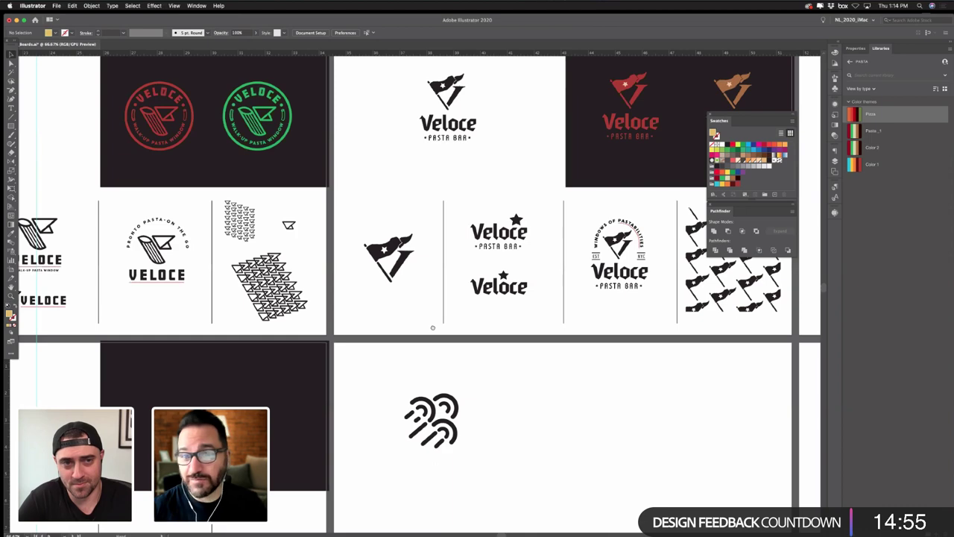
{"action": "left_click_drag", "start_coordinate": [664, 270], "coordinate": [910, 188]}
{"action": "left_click_drag", "start_coordinate": [581, 258], "coordinate": [850, 241]}
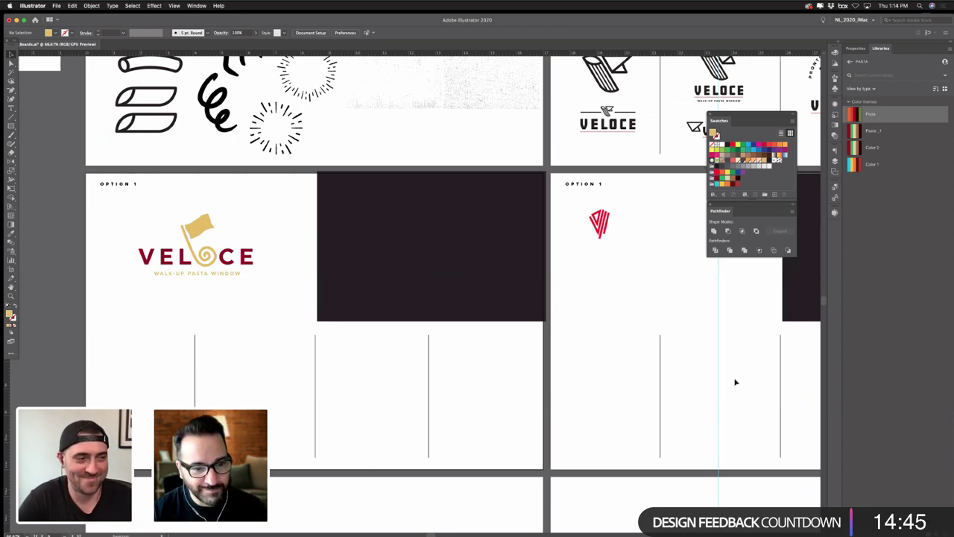
- Examine the burgundy and gold VELOCE logo on its Option 1 board, both up close and at board scale
{"action": "left_click_drag", "start_coordinate": [252, 284], "coordinate": [366, 301]}
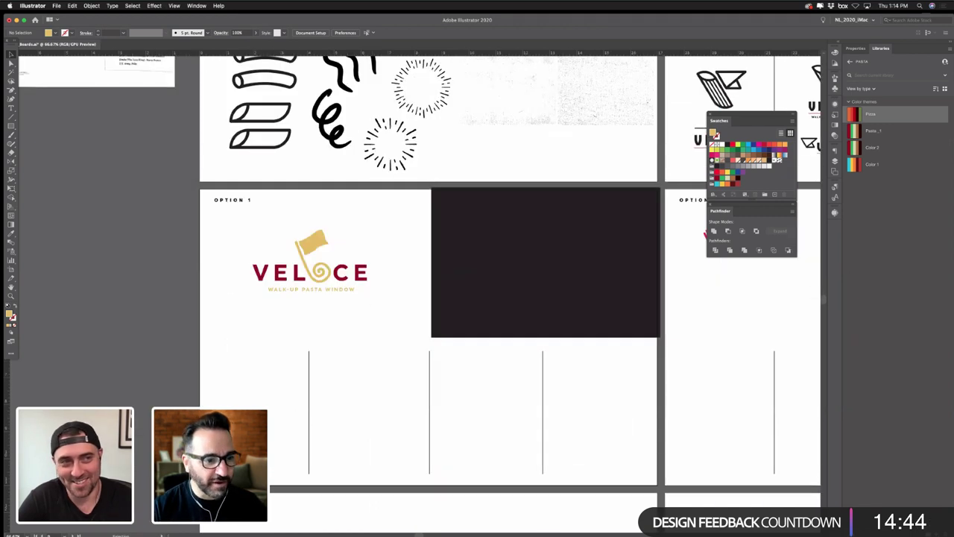
{"action": "left_click", "coordinate": [12, 296]}
{"action": "left_click", "coordinate": [363, 280]}
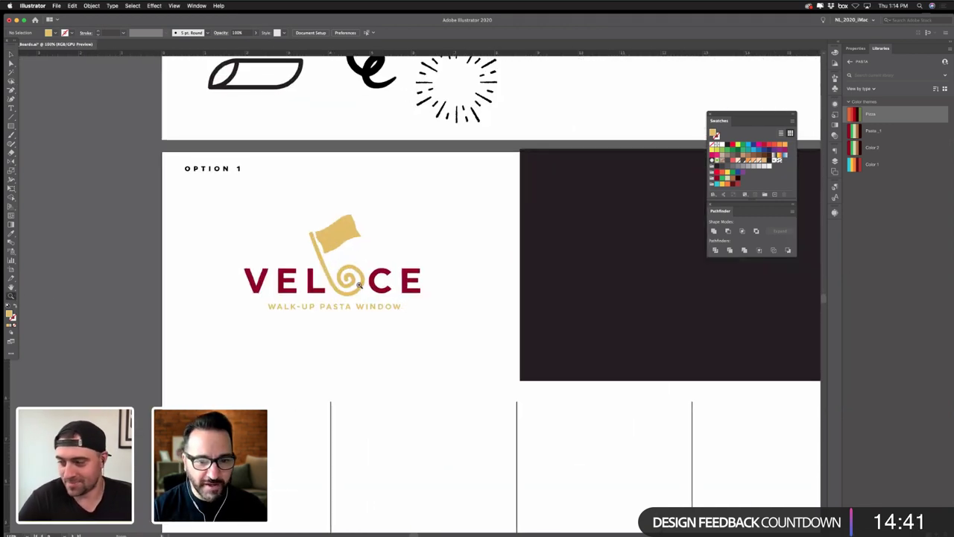
{"action": "left_click", "coordinate": [359, 285]}
{"action": "scroll", "coordinate": [399, 324], "scroll_direction": "down", "scroll_amount": 2}
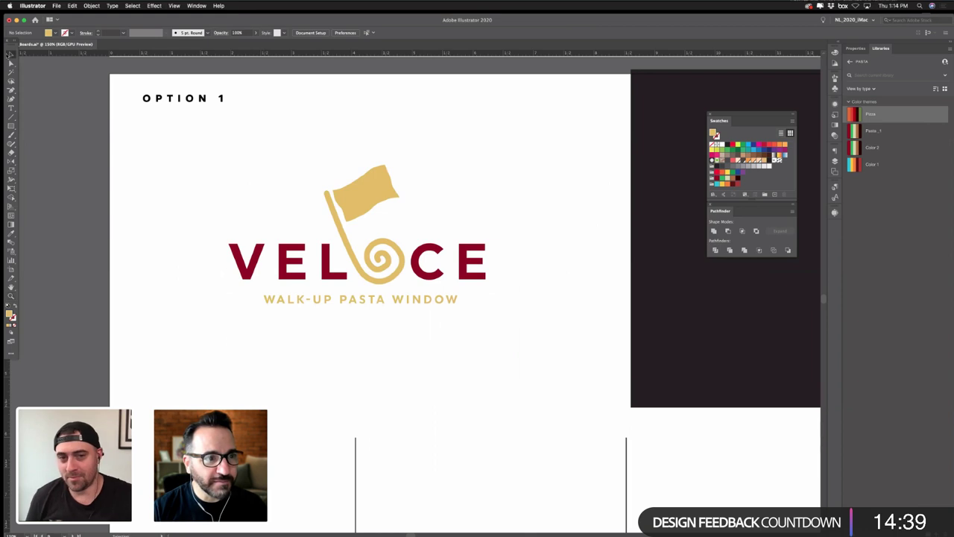
{"action": "key", "text": "super+minus"}
{"action": "key", "text": "super+minus"}
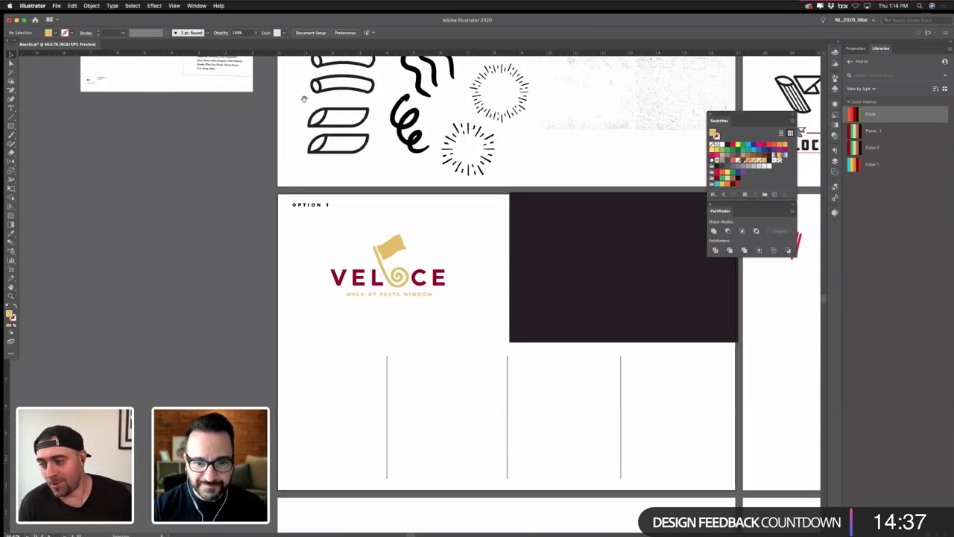
{"action": "scroll", "coordinate": [449, 322], "scroll_direction": "down", "scroll_amount": 2}
{"action": "scroll", "coordinate": [449, 322], "scroll_direction": "right", "scroll_amount": 4}
{"action": "left_click_drag", "start_coordinate": [262, 203], "coordinate": [411, 287]}
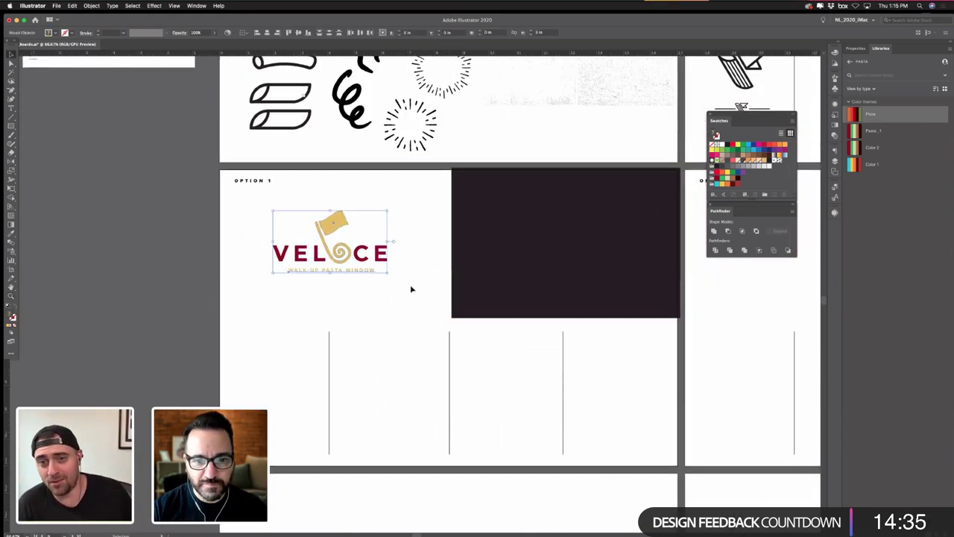
{"action": "left_click", "coordinate": [414, 292]}
- Enlarge the black curved-line cloud icon by about half on the blank board below the Veloce pasta bar option
{"action": "scroll", "coordinate": [530, 355], "scroll_direction": "right", "scroll_amount": 6}
{"action": "scroll", "coordinate": [507, 355], "scroll_direction": "up", "scroll_amount": 1}
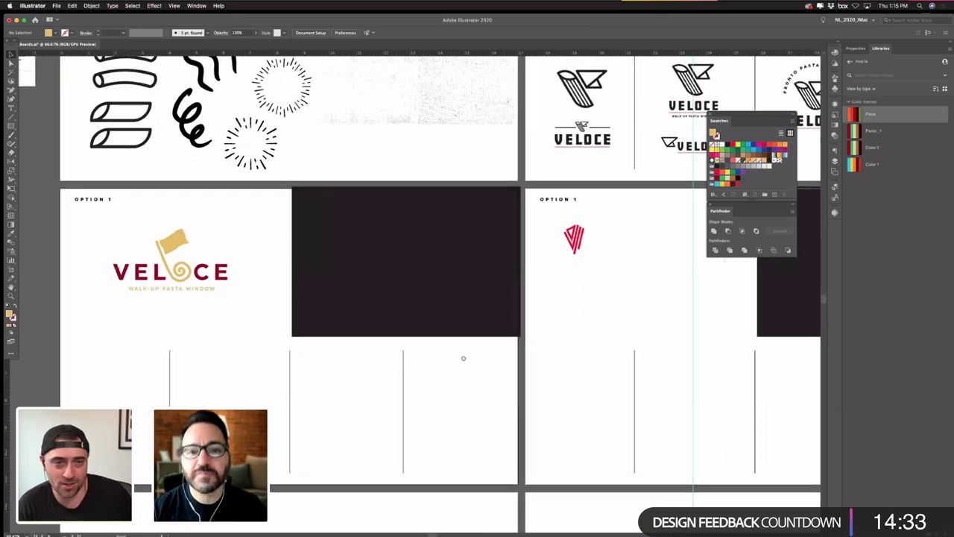
{"action": "scroll", "coordinate": [463, 358], "scroll_direction": "right", "scroll_amount": 12}
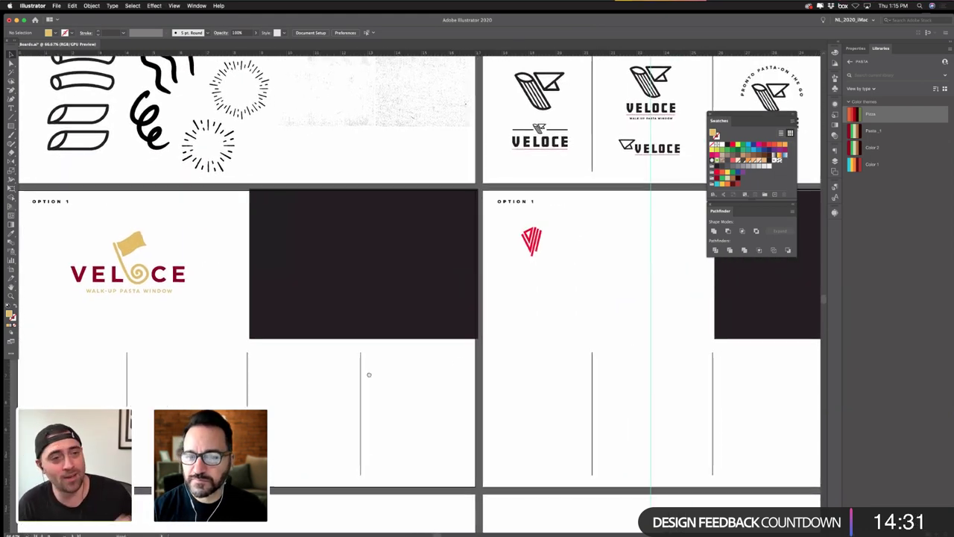
{"action": "scroll", "coordinate": [368, 375], "scroll_direction": "up", "scroll_amount": 2}
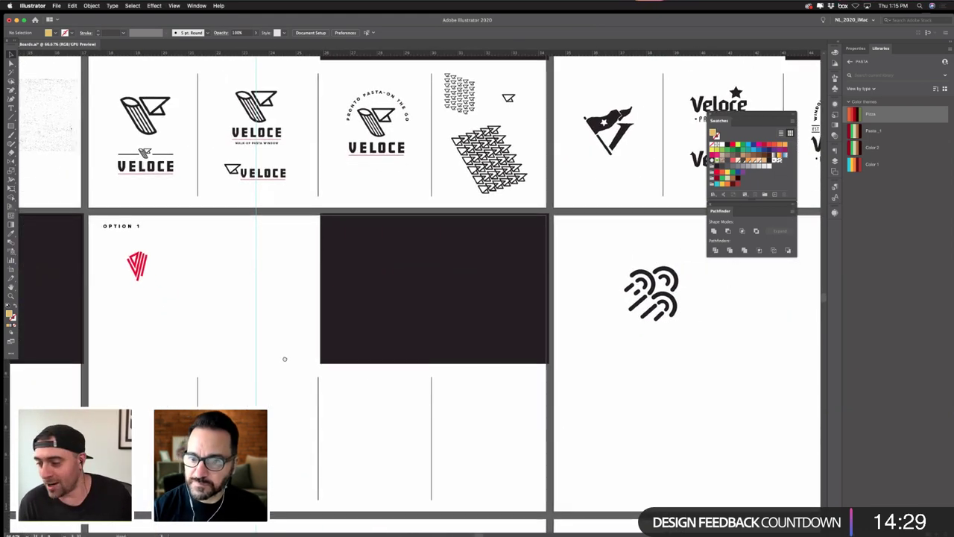
{"action": "scroll", "coordinate": [284, 359], "scroll_direction": "right", "scroll_amount": 2}
{"action": "scroll", "coordinate": [484, 358], "scroll_direction": "right", "scroll_amount": 9}
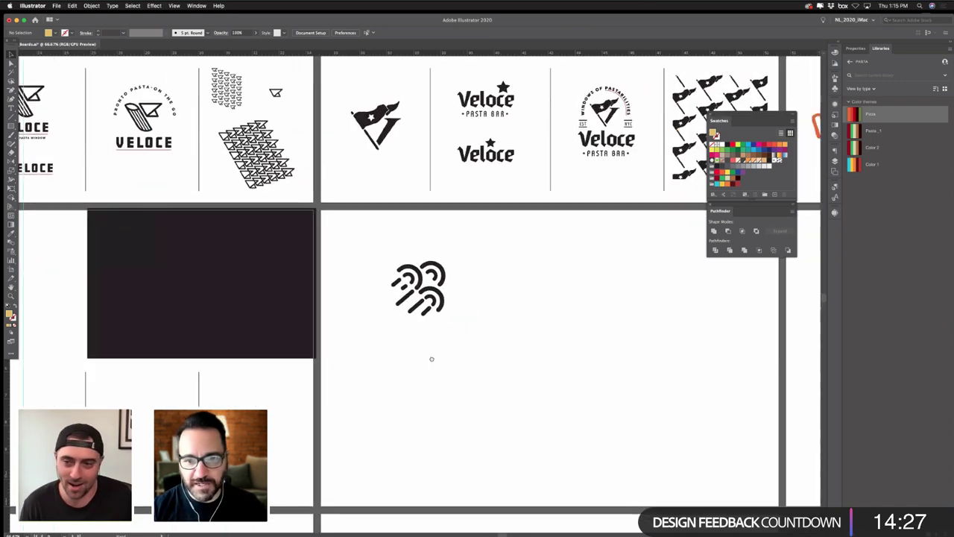
{"action": "scroll", "coordinate": [358, 328], "scroll_direction": "left", "scroll_amount": 1}
{"action": "left_click_drag", "start_coordinate": [314, 234], "coordinate": [424, 335]}
{"action": "left_click_drag", "start_coordinate": [374, 311], "coordinate": [395, 303]}
{"action": "left_click", "coordinate": [455, 305]}
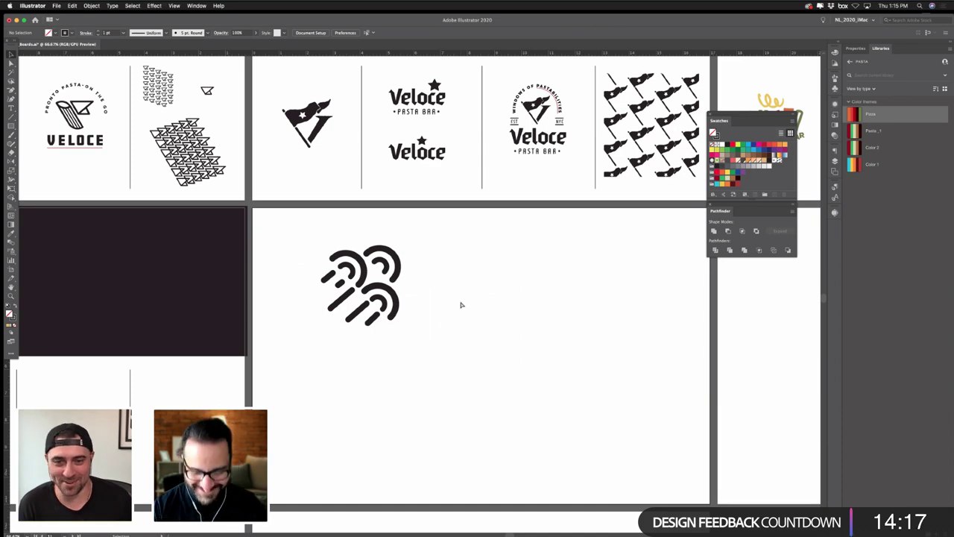
- Copy the golden flag shape from the VELOCE logo beside the black cloud icon and add its golden yellow to the swatches
{"action": "key", "text": "super+minus"}
{"action": "key", "text": "super+minus"}
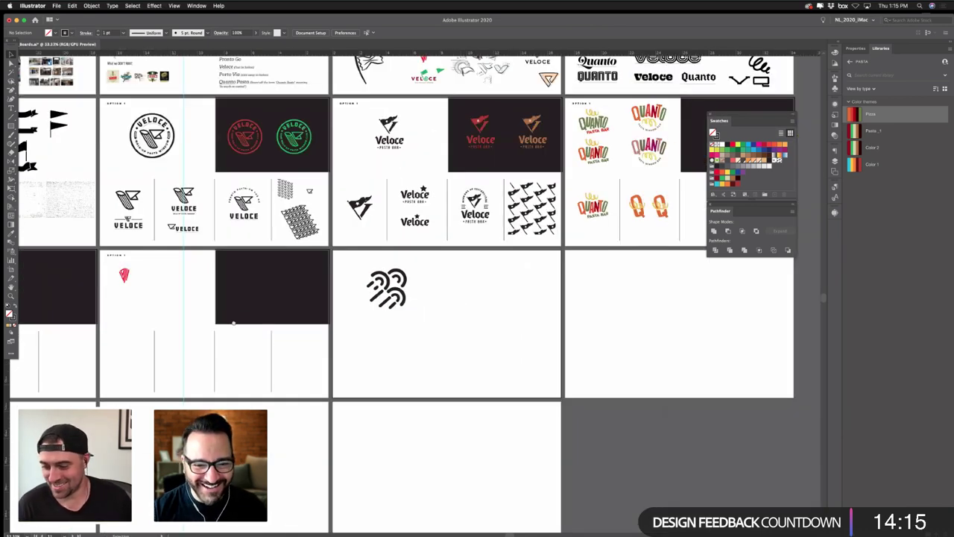
{"action": "left_click_drag", "start_coordinate": [234, 323], "coordinate": [473, 315]}
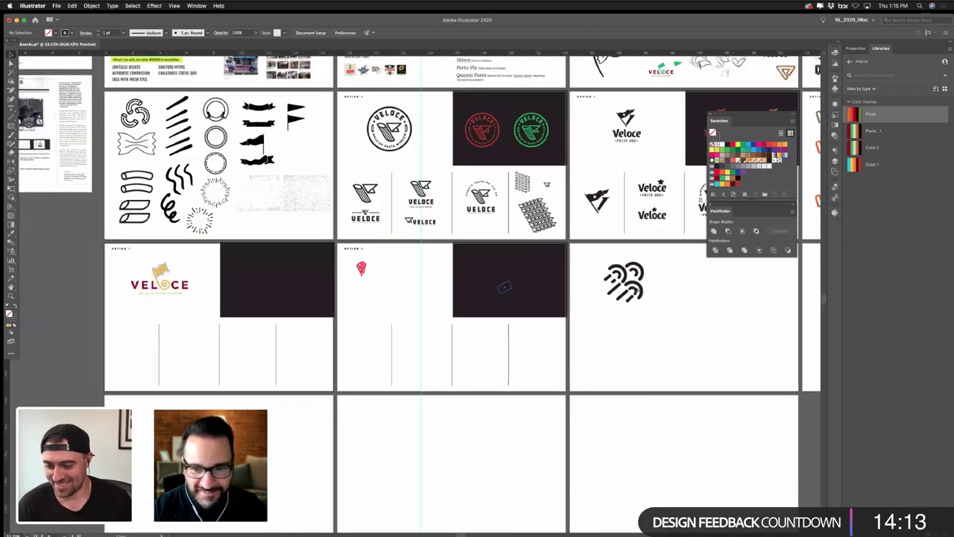
{"action": "left_click_drag", "start_coordinate": [639, 289], "coordinate": [670, 296]}
{"action": "left_click_drag", "start_coordinate": [684, 319], "coordinate": [367, 341]}
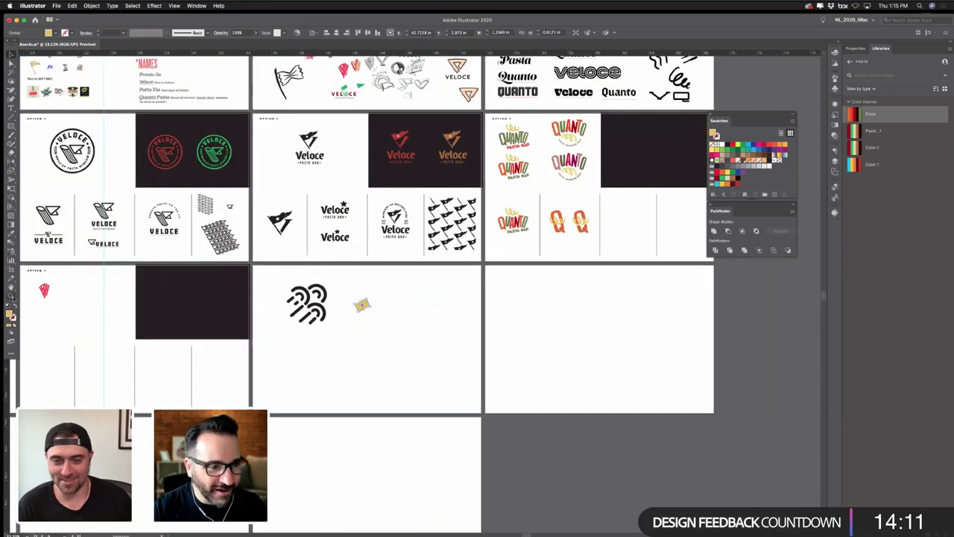
{"action": "key", "text": "z"}
{"action": "left_click_drag", "start_coordinate": [341, 294], "coordinate": [462, 330]}
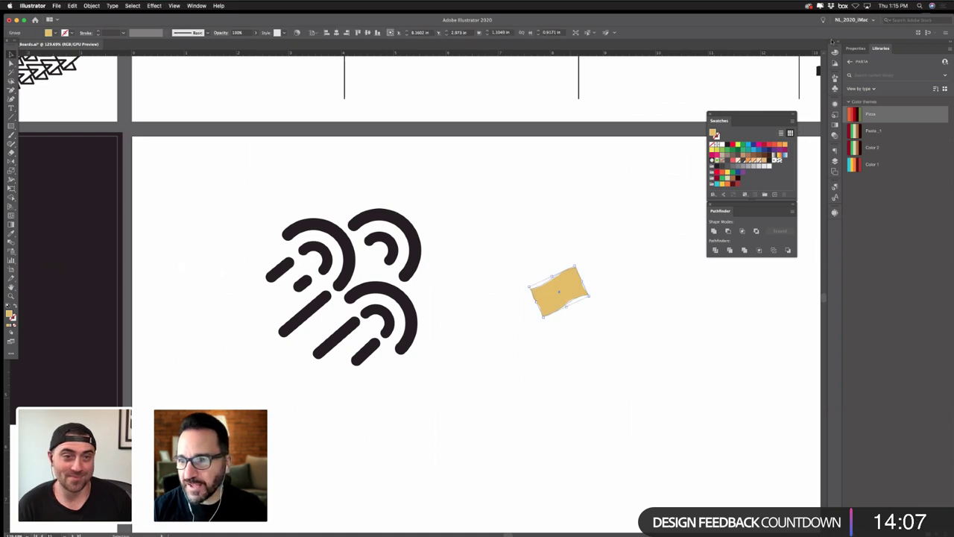
{"action": "left_click_drag", "start_coordinate": [714, 133], "coordinate": [774, 194]}
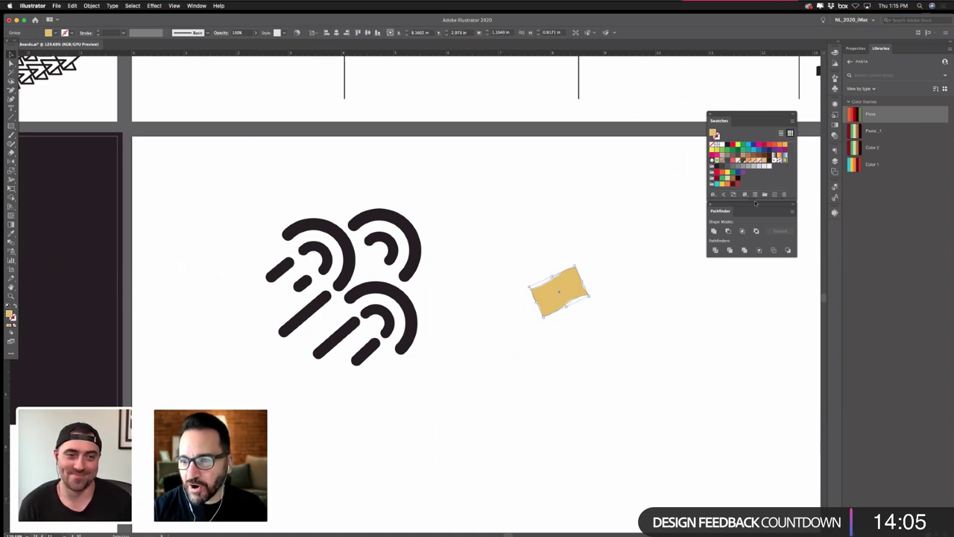
- Recolour the strokes of the cloud icon's six curved arcs with the new golden yellow swatch
{"action": "left_click_drag", "start_coordinate": [423, 190], "coordinate": [321, 271]}
{"action": "left_click_drag", "start_coordinate": [451, 312], "coordinate": [387, 325]}
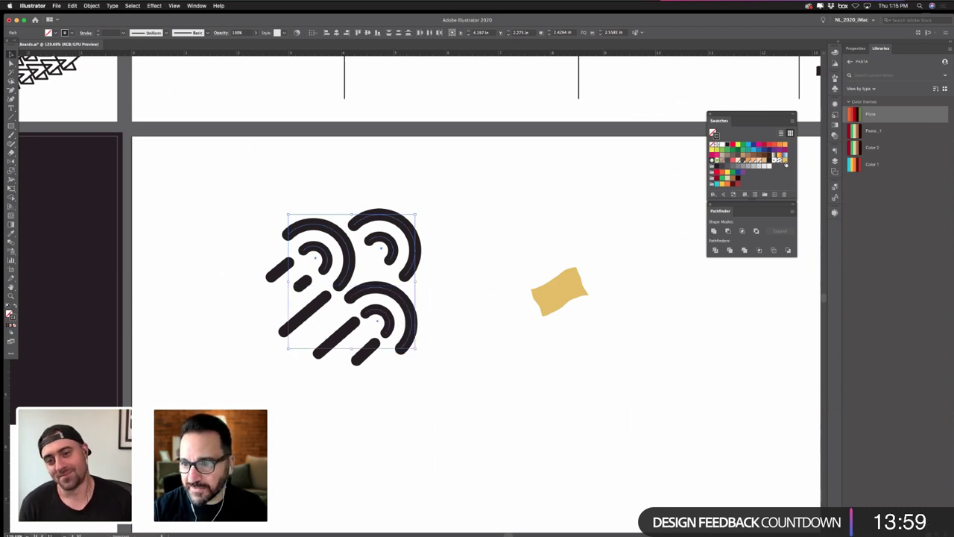
{"action": "left_click", "coordinate": [784, 160]}
{"action": "left_click", "coordinate": [442, 293]}
- Recolour the strokes of the cloud icon's five diagonal bars dark red
{"action": "left_click_drag", "start_coordinate": [230, 272], "coordinate": [313, 334]}
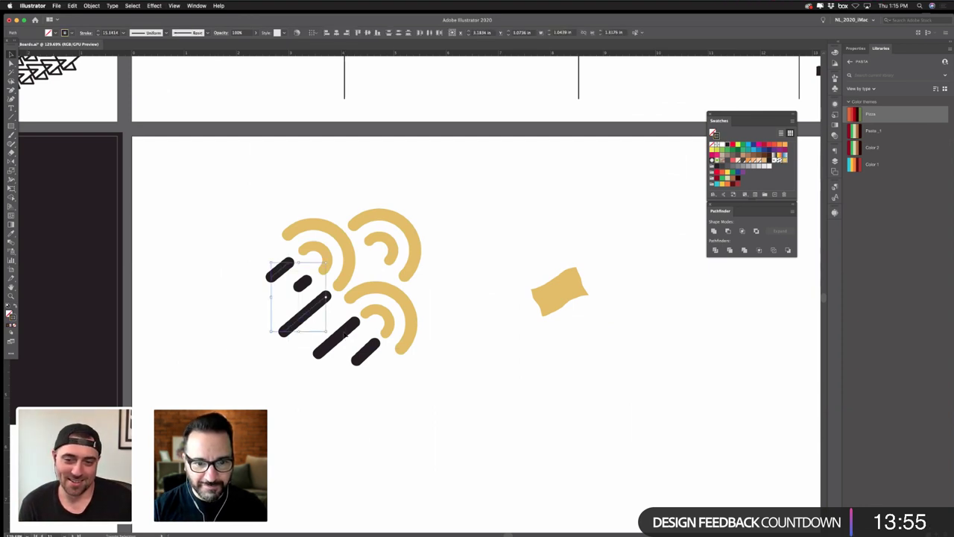
{"action": "left_click", "coordinate": [344, 335], "text": "shift"}
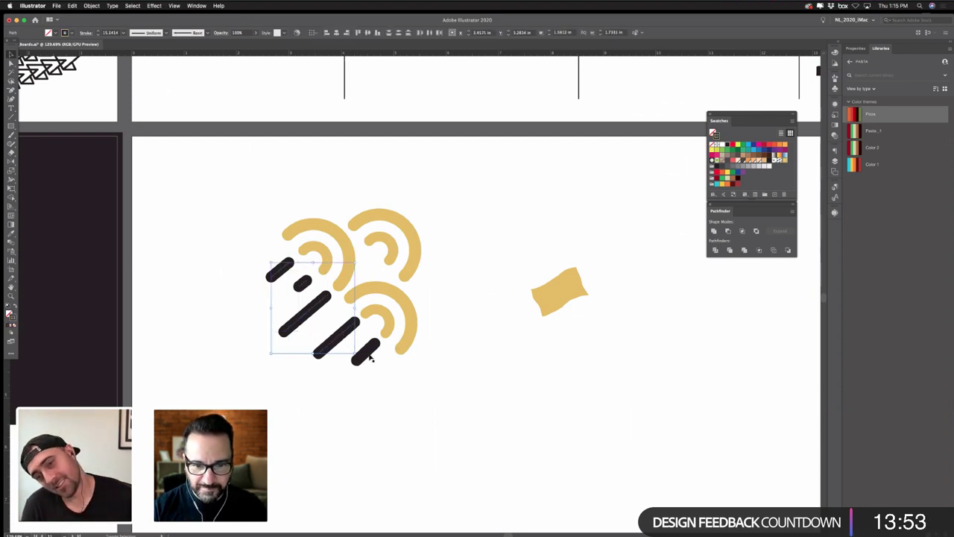
{"action": "left_click", "coordinate": [366, 352], "text": "shift"}
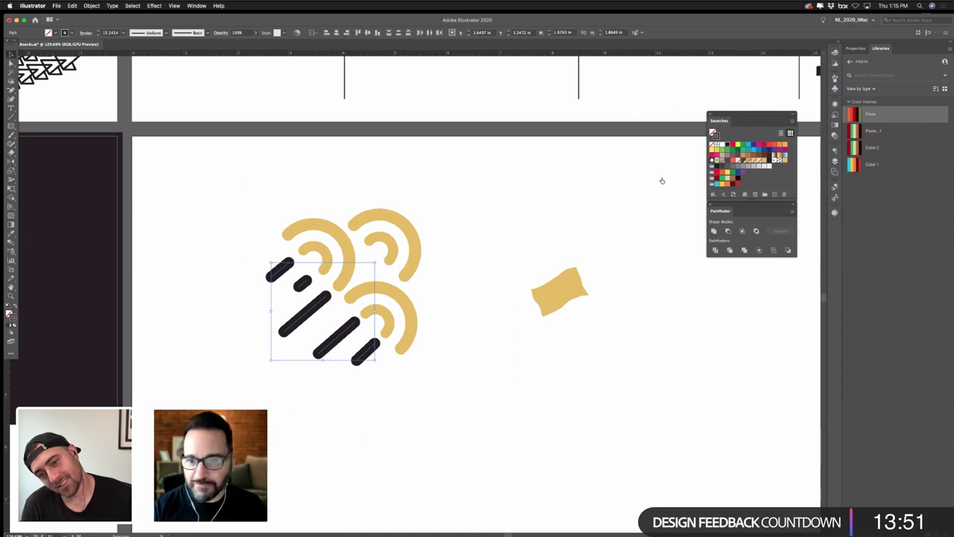
{"action": "left_click", "coordinate": [735, 184]}
{"action": "left_click", "coordinate": [579, 215]}
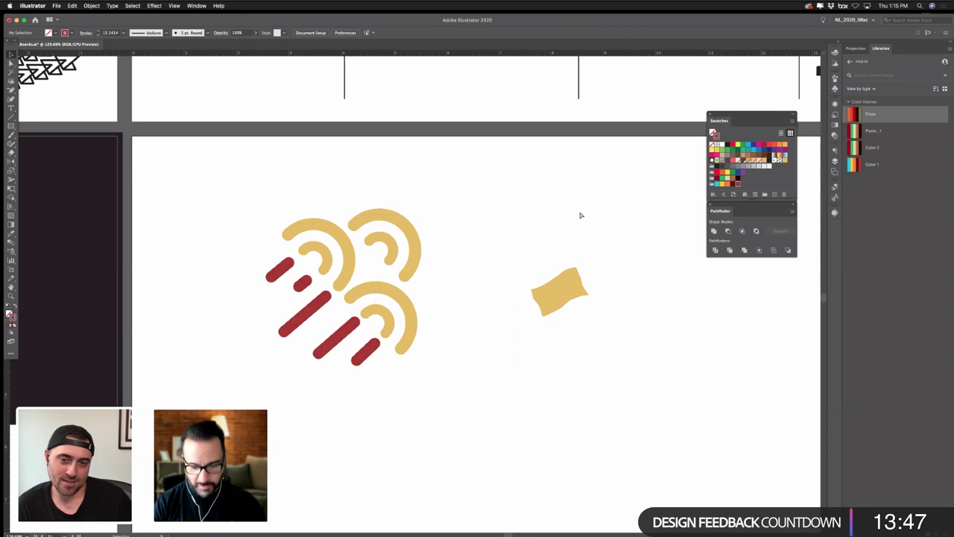
- Delete the golden flag shape beside the cloud icon
{"action": "key", "text": "super+minus"}
{"action": "key", "text": "super+minus"}
{"action": "key", "text": "super+minus"}
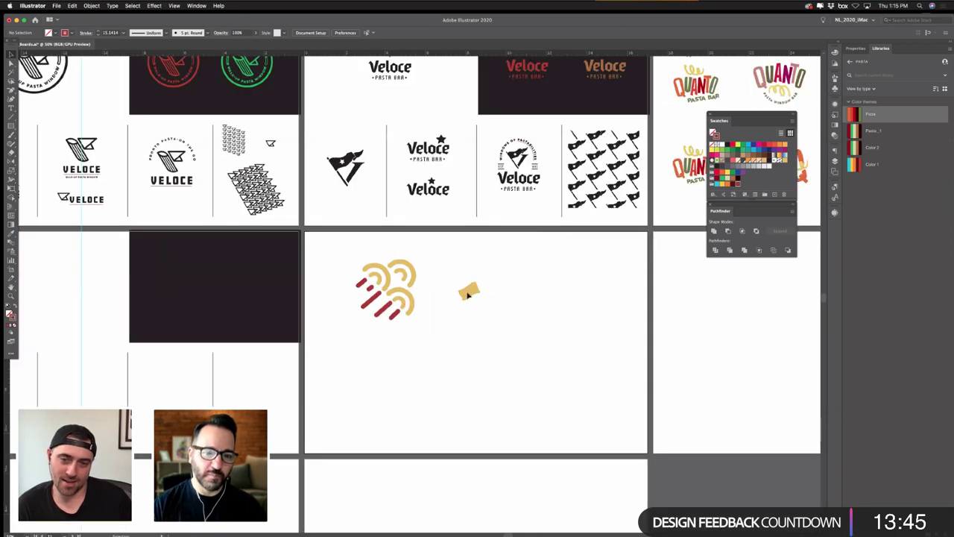
{"action": "left_click", "coordinate": [468, 293]}
{"action": "key", "text": "equal"}
{"action": "key", "text": "Delete"}
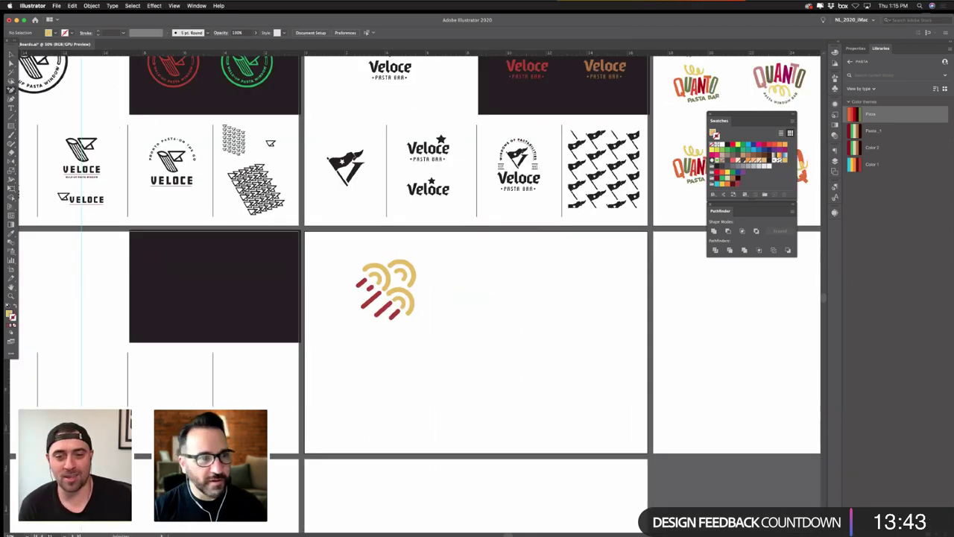
{"action": "key", "text": "v"}
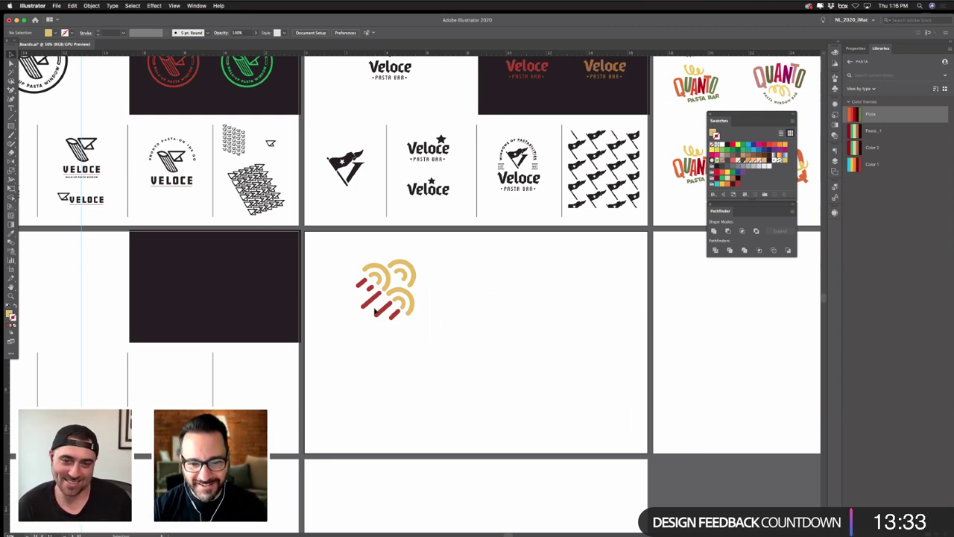
- Examine the gold and red cloud icon on its board in comparison with the neighbouring Veloce and QUANTO boards
{"action": "left_click_drag", "start_coordinate": [342, 248], "coordinate": [428, 337]}
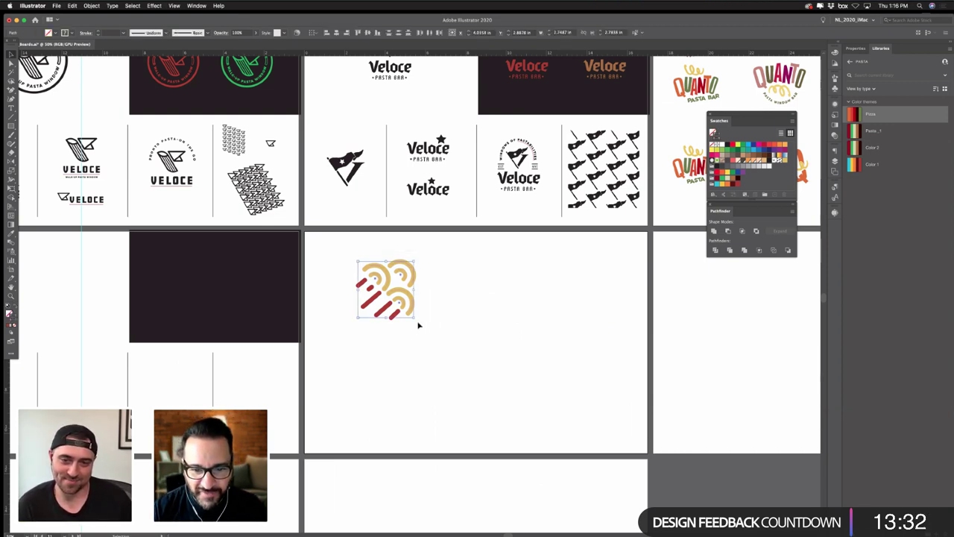
{"action": "left_click", "coordinate": [503, 274]}
{"action": "scroll", "coordinate": [468, 314], "scroll_direction": "up", "scroll_amount": 2}
{"action": "scroll", "coordinate": [468, 313], "scroll_direction": "right", "scroll_amount": 5}
{"action": "left_click_drag", "start_coordinate": [468, 313], "coordinate": [670, 267]}
{"action": "scroll", "coordinate": [669, 266], "scroll_direction": "left", "scroll_amount": 10}
{"action": "scroll", "coordinate": [669, 267], "scroll_direction": "down", "scroll_amount": 2}
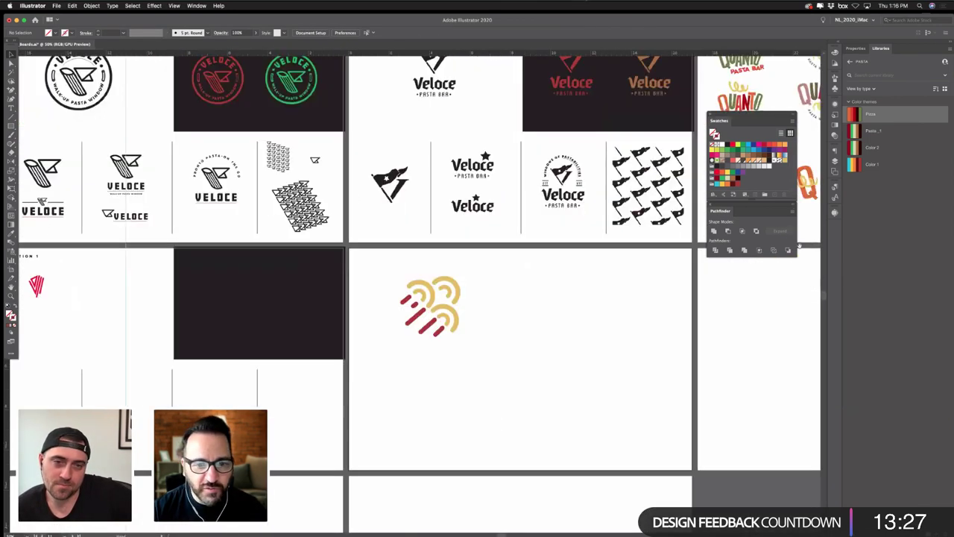
{"action": "scroll", "coordinate": [470, 350], "scroll_direction": "right", "scroll_amount": 6}
{"action": "scroll", "coordinate": [470, 351], "scroll_direction": "up", "scroll_amount": 1}
{"action": "scroll", "coordinate": [470, 351], "scroll_direction": "right", "scroll_amount": 3}
{"action": "scroll", "coordinate": [470, 351], "scroll_direction": "up", "scroll_amount": 1}
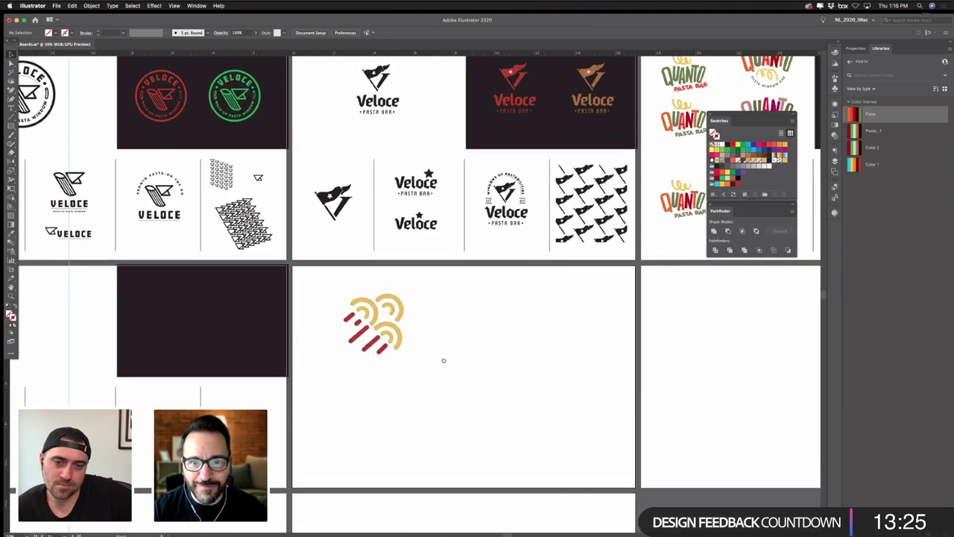
{"action": "left_click", "coordinate": [10, 108]}
{"action": "left_click", "coordinate": [372, 332]}
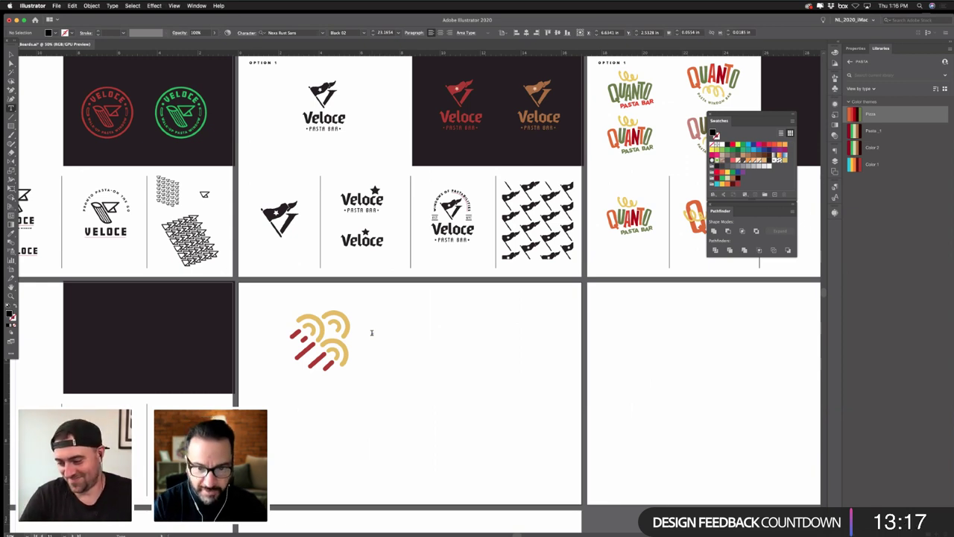
{"action": "left_click", "coordinate": [11, 60]}
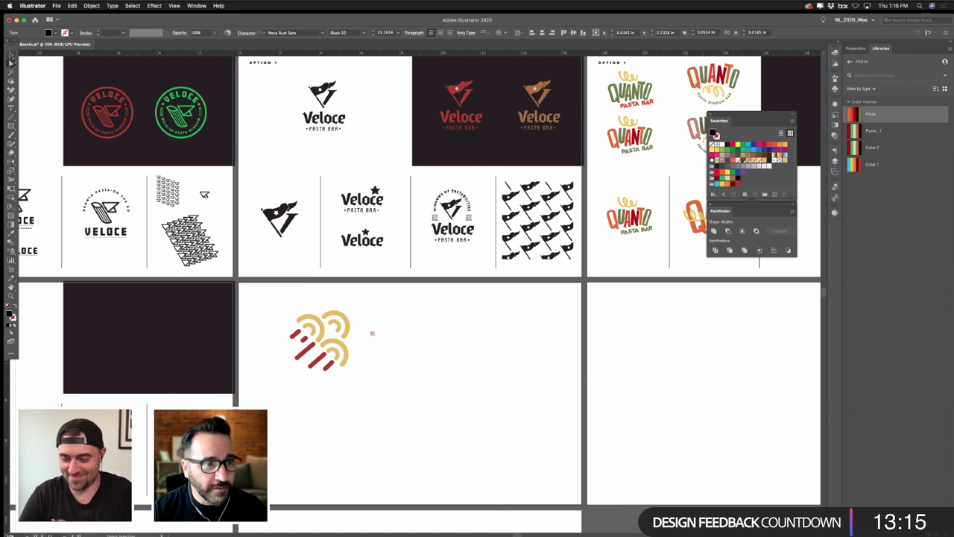
{"action": "key", "text": "Delete"}
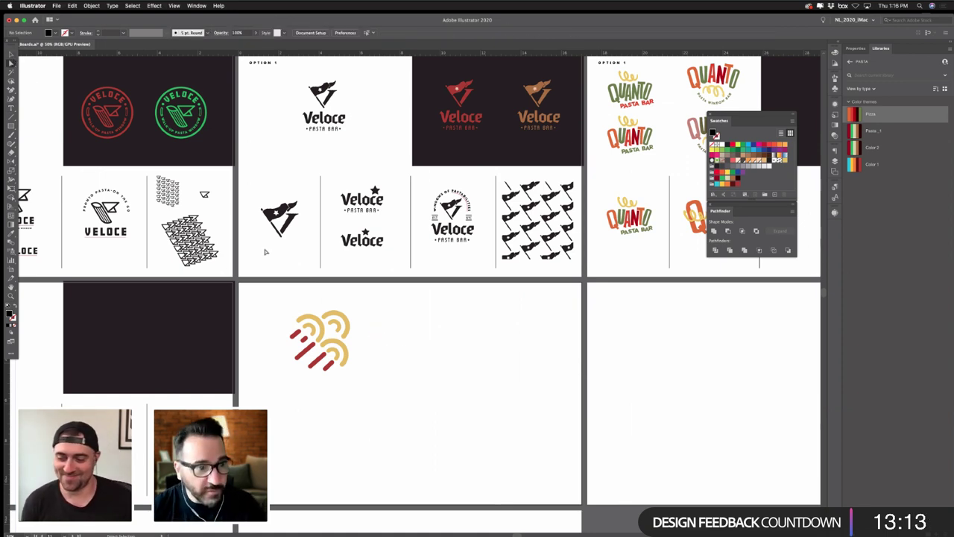
- Add the text "Quanto" beside the gold and red cloud icon
{"action": "key", "text": "t"}
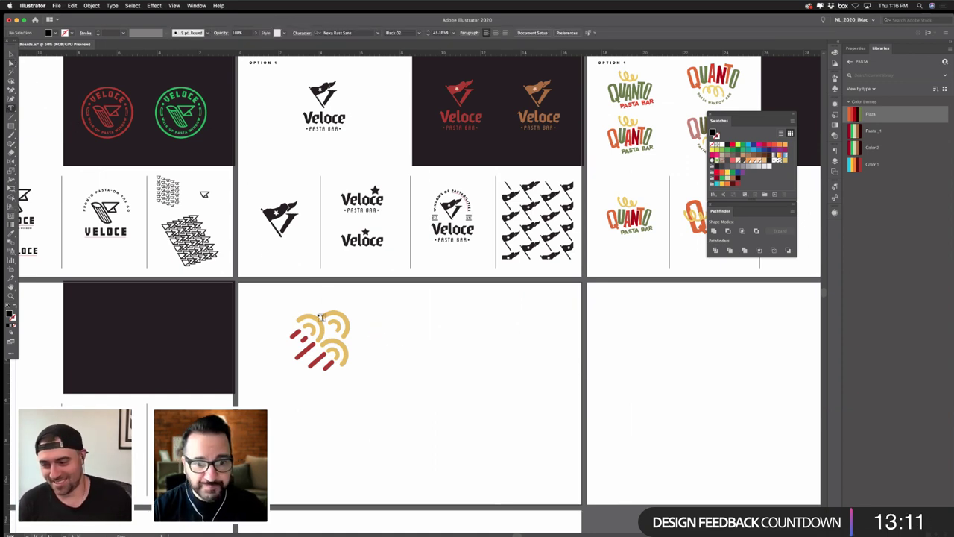
{"action": "left_click", "coordinate": [375, 350]}
{"action": "type", "text": "quant"}
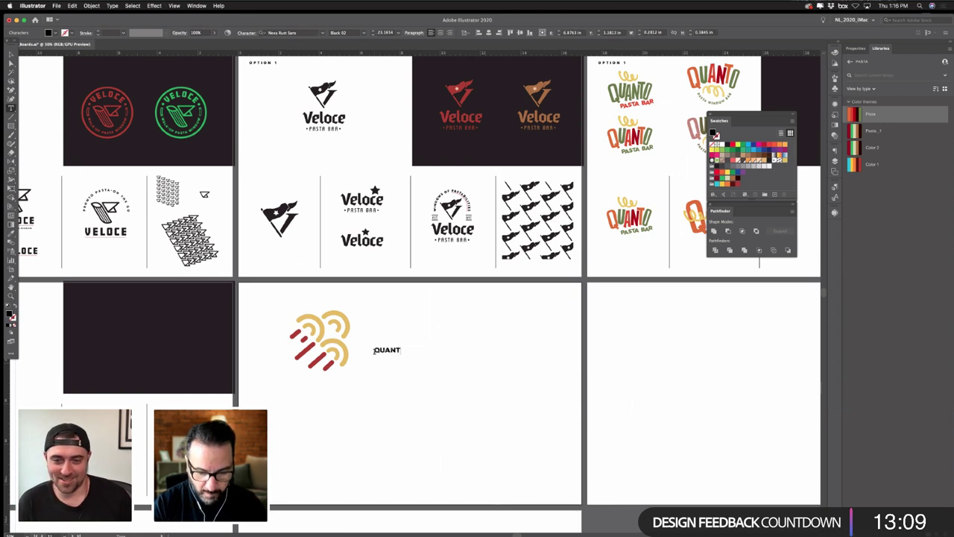
{"action": "key", "text": "Escape"}
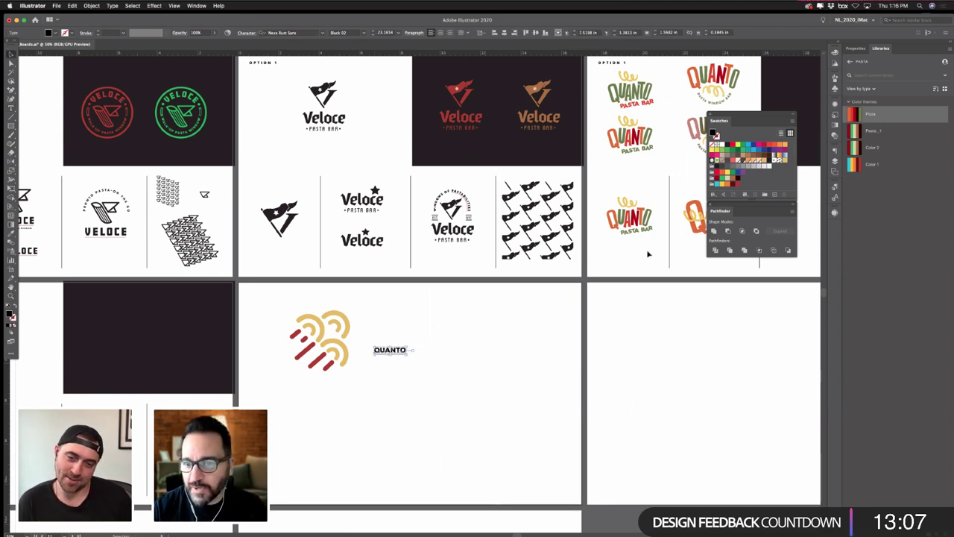
- Search the fonts for Gothic styles and set the Quanto text in Gotham Rounded Medium
{"action": "key", "text": "super+t"}
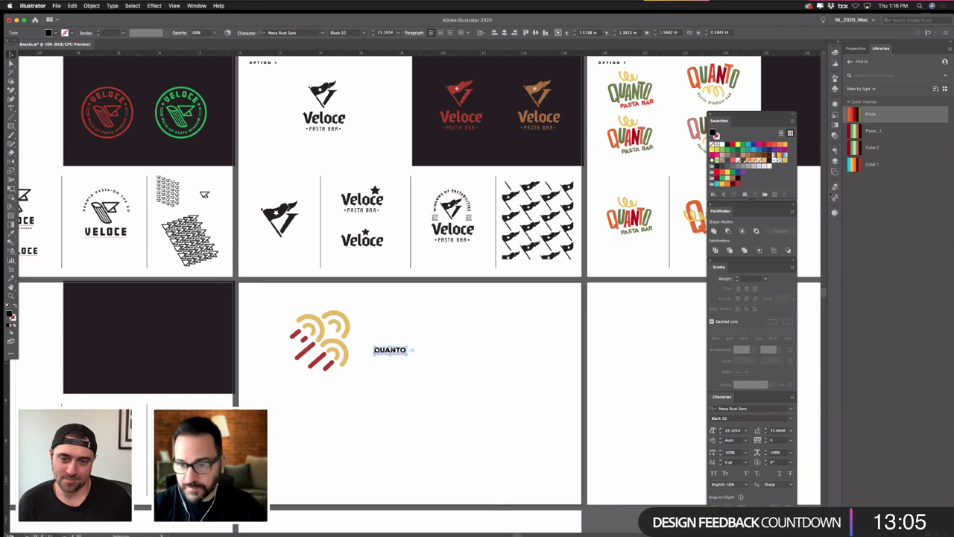
{"action": "left_click", "coordinate": [759, 408]}
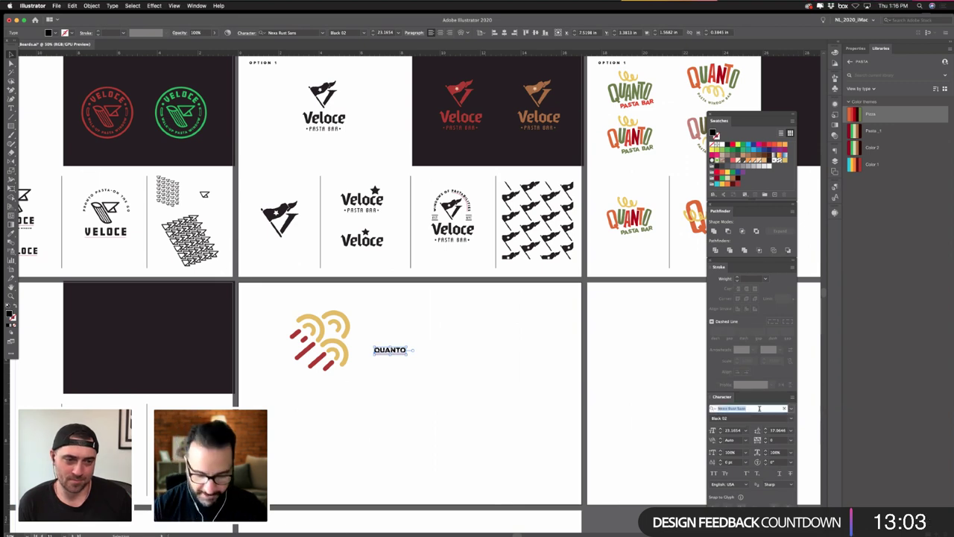
{"action": "type", "text": "gothic"}
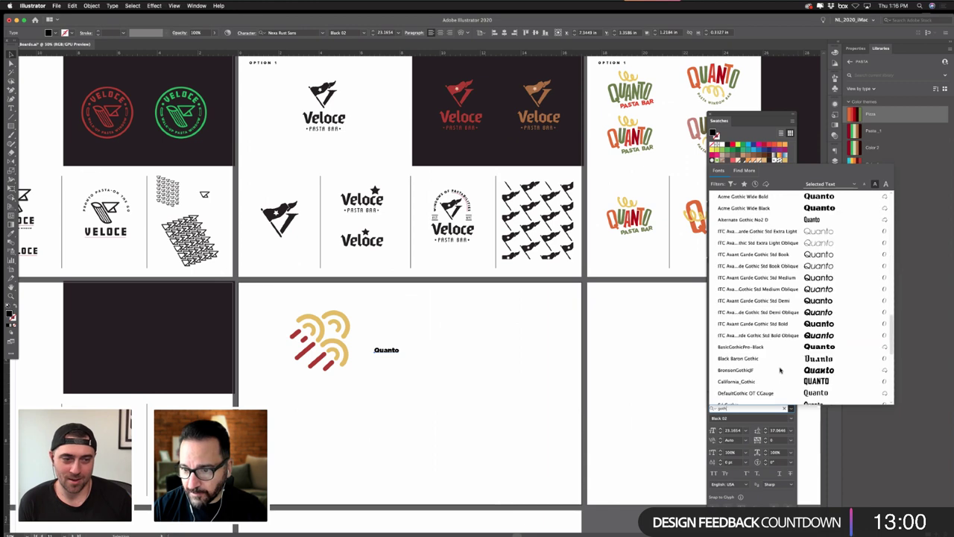
{"action": "scroll", "coordinate": [778, 366], "scroll_direction": "down", "scroll_amount": 5}
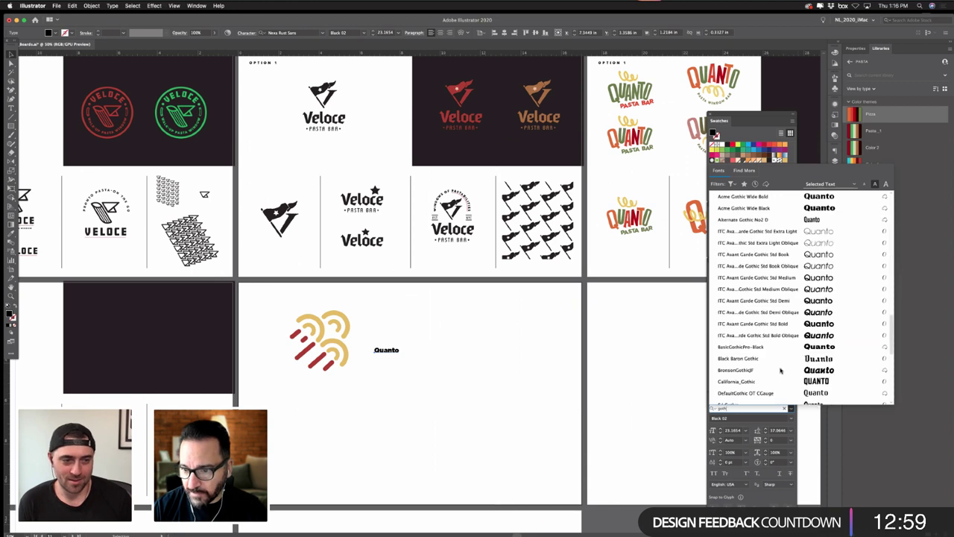
{"action": "scroll", "coordinate": [777, 333], "scroll_direction": "up", "scroll_amount": 6}
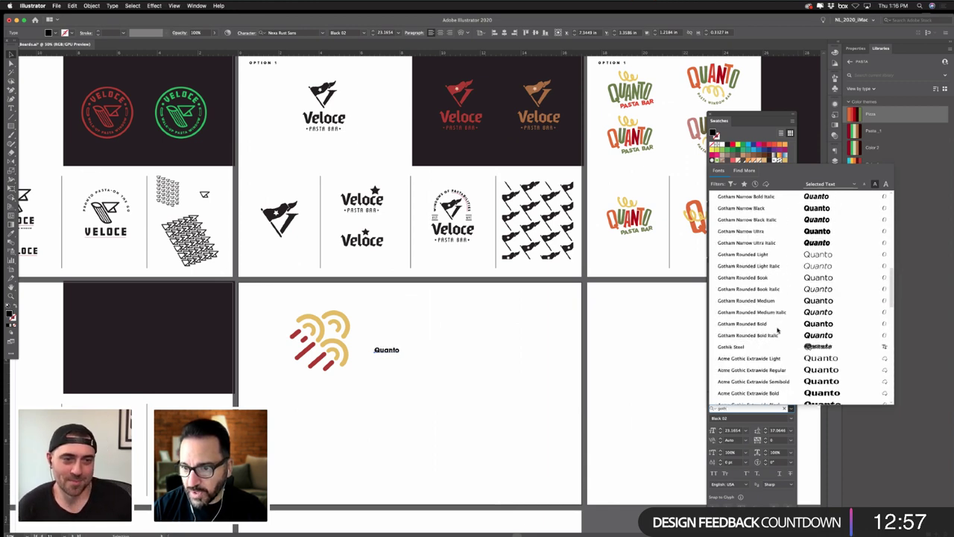
{"action": "left_click", "coordinate": [777, 300]}
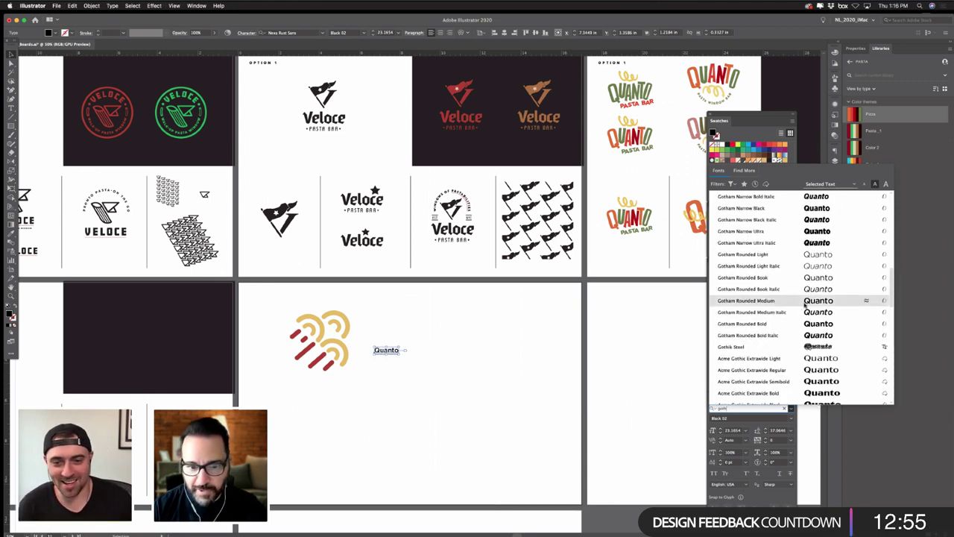
- Enlarge the Quanto text to about 136 pt and place it directly next to the cloud icon
{"action": "left_click_drag", "start_coordinate": [399, 354], "coordinate": [502, 386]}
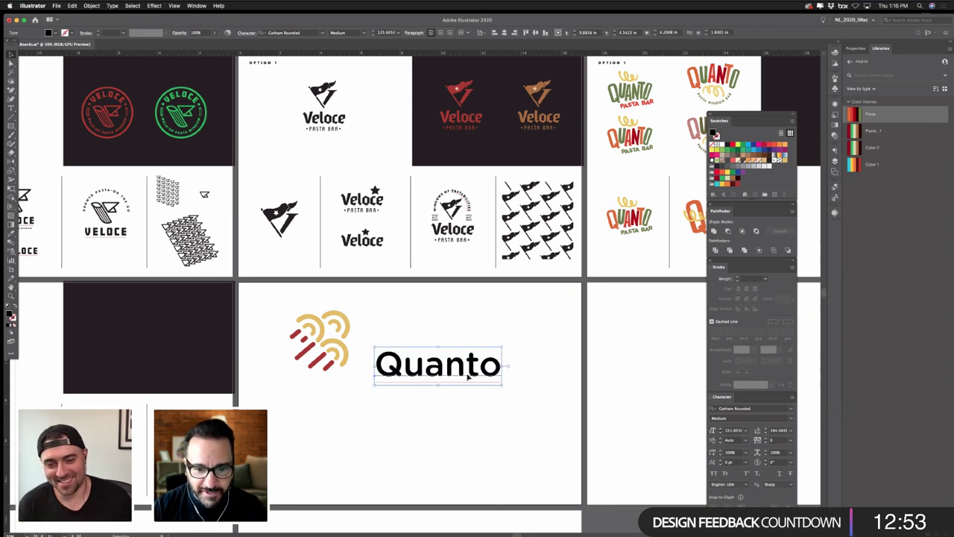
{"action": "left_click_drag", "start_coordinate": [460, 360], "coordinate": [429, 334]}
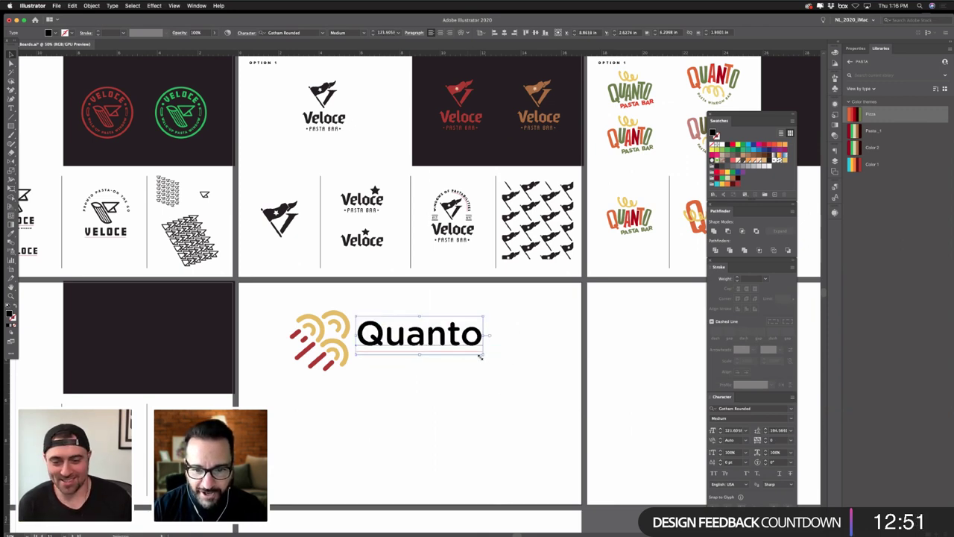
{"action": "left_click_drag", "start_coordinate": [487, 355], "coordinate": [499, 368]}
- Shrink the cloud icon to about 1.84 in wide and position it close to the Quanto wordmark
{"action": "left_click", "coordinate": [319, 334]}
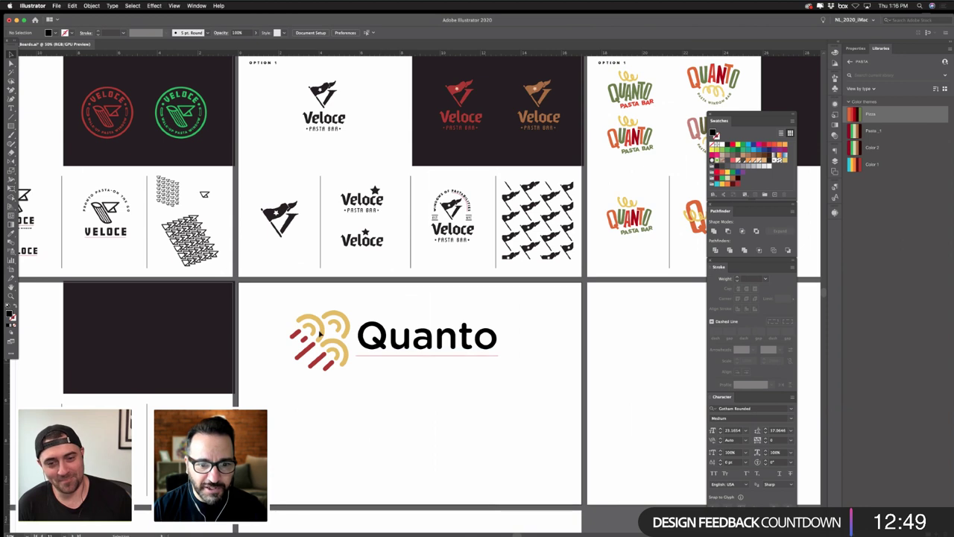
{"action": "left_click_drag", "start_coordinate": [295, 313], "coordinate": [347, 344]}
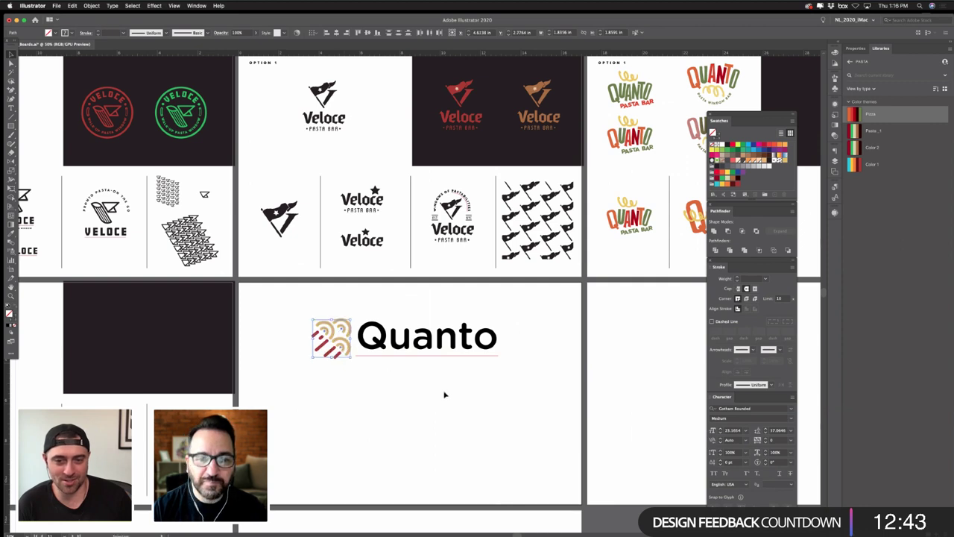
{"action": "left_click", "coordinate": [444, 394]}
- Tighten the letter spacing of the Quanto wordmark by setting its tracking to -50
{"action": "left_click", "coordinate": [452, 328]}
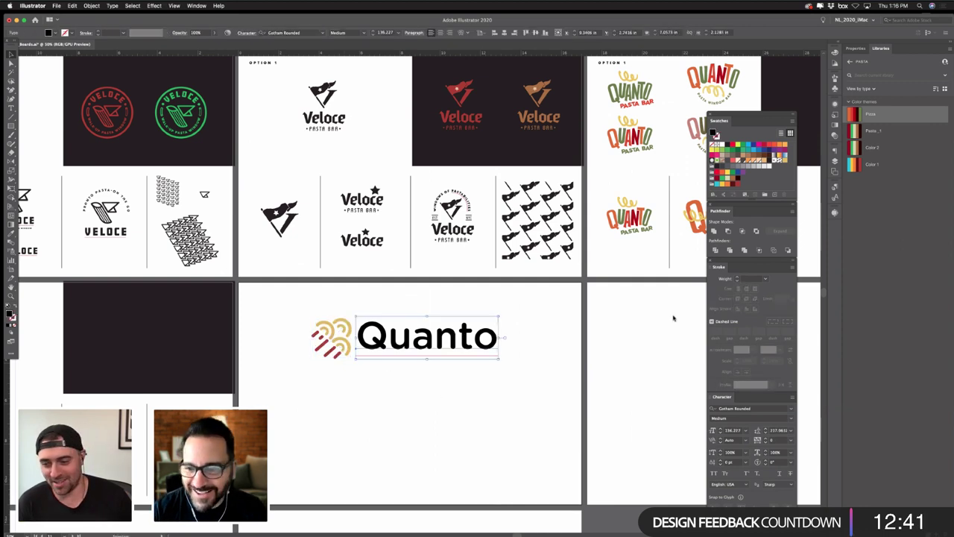
{"action": "left_click", "coordinate": [775, 440]}
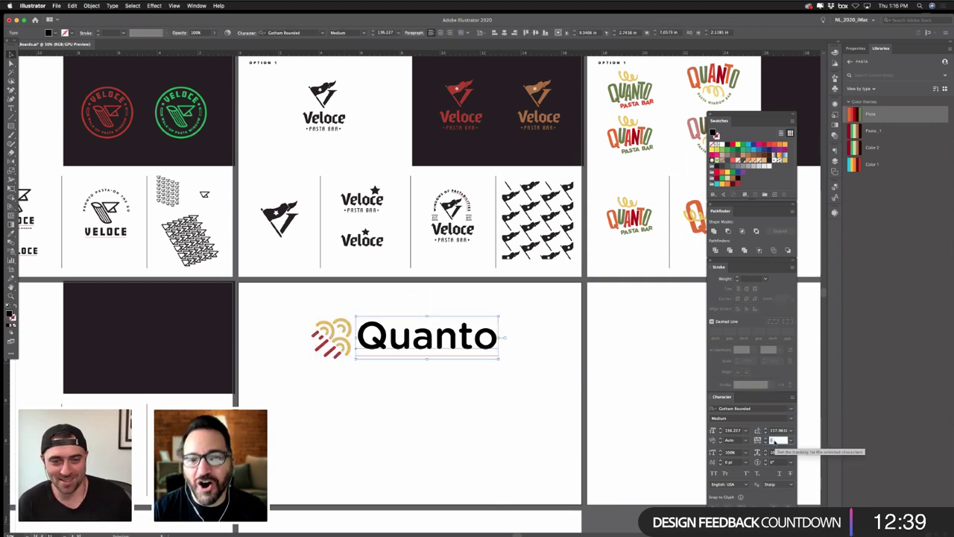
{"action": "type", "text": "-50"}
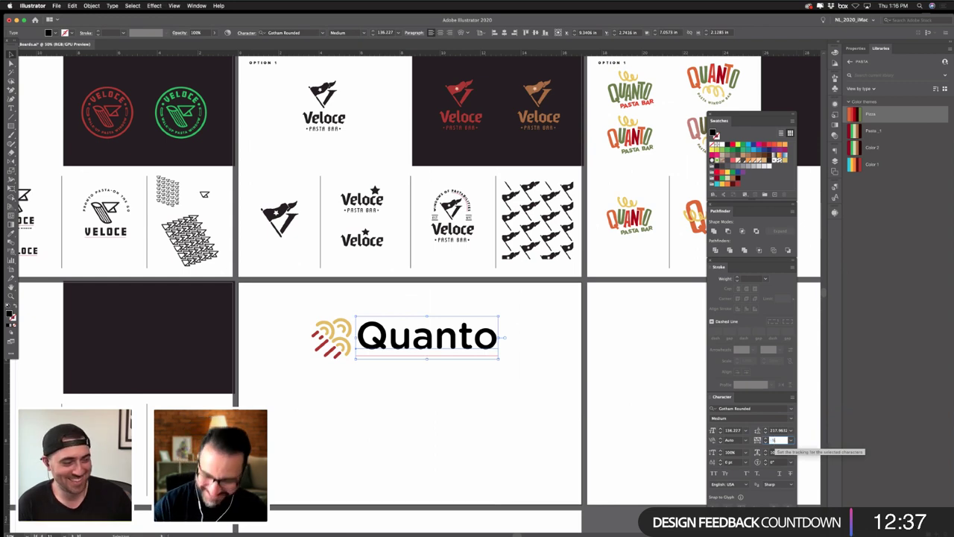
{"action": "key", "text": "Return"}
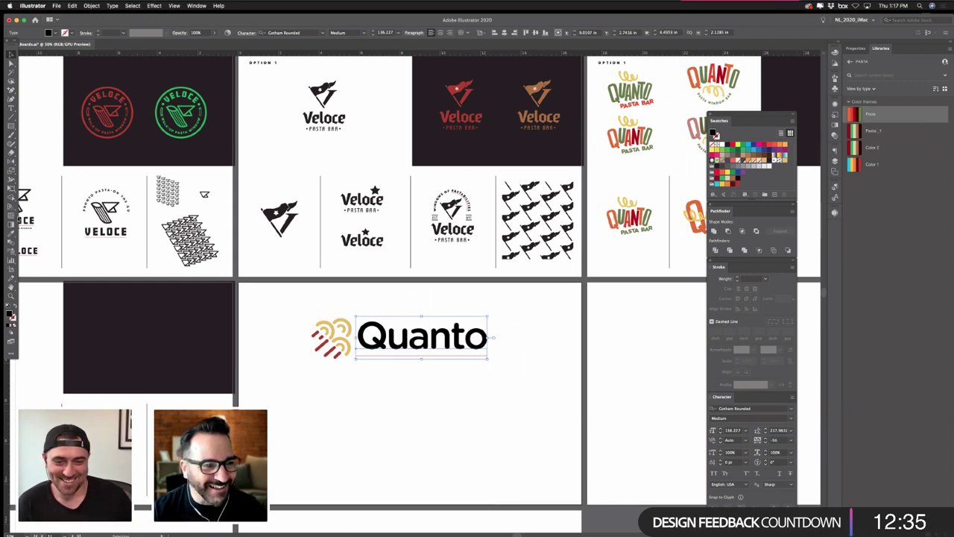
- Recolour the Quanto wordmark dark red to match the red strokes of the cloud icon
{"action": "left_click", "coordinate": [736, 183]}
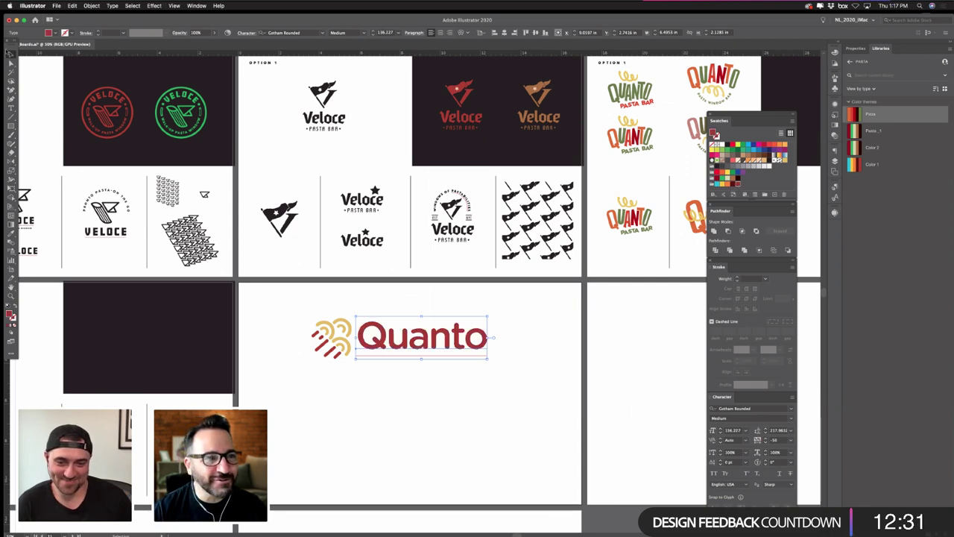
{"action": "left_click", "coordinate": [365, 370]}
{"action": "left_click", "coordinate": [390, 345]}
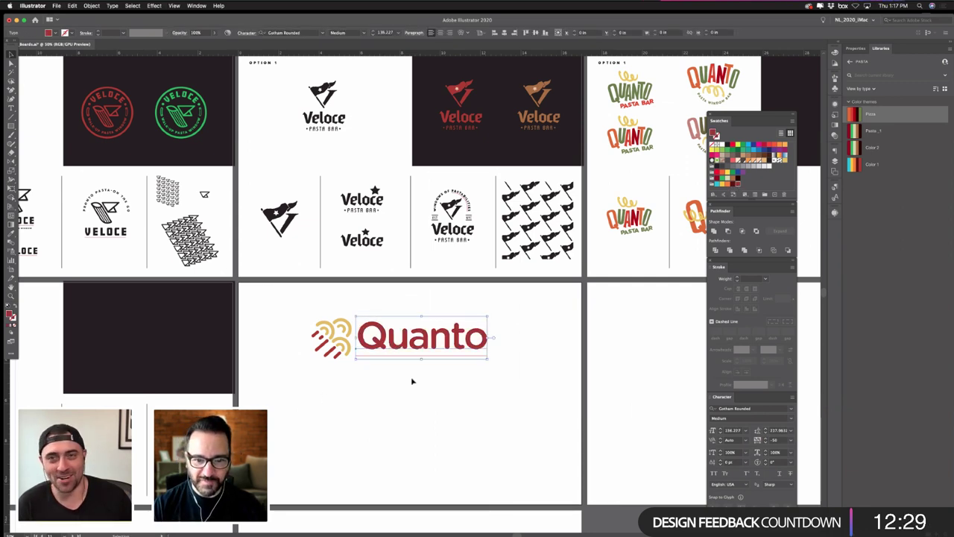
{"action": "left_click", "coordinate": [412, 418]}
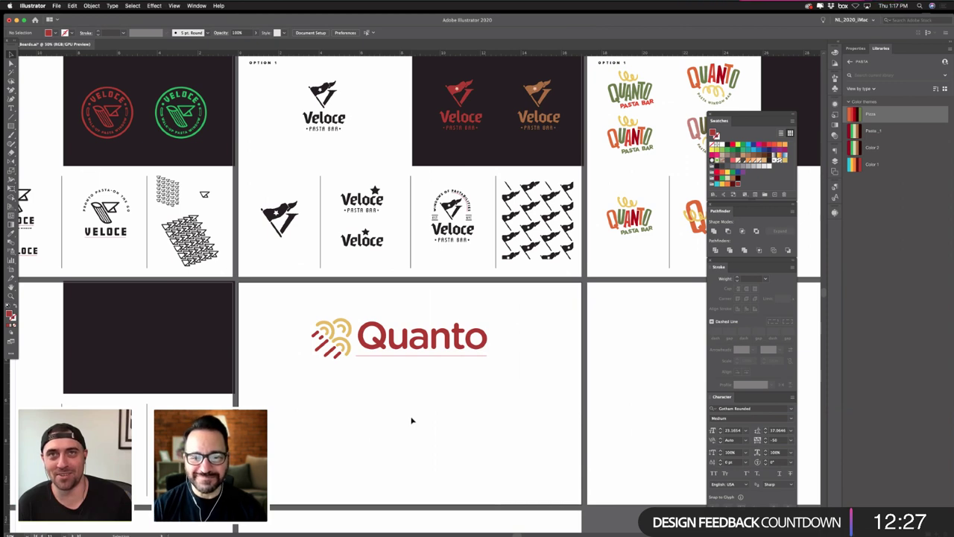
- Nudge the cloud icon up slightly to align it with the Quanto wordmark
{"action": "left_click", "coordinate": [337, 348]}
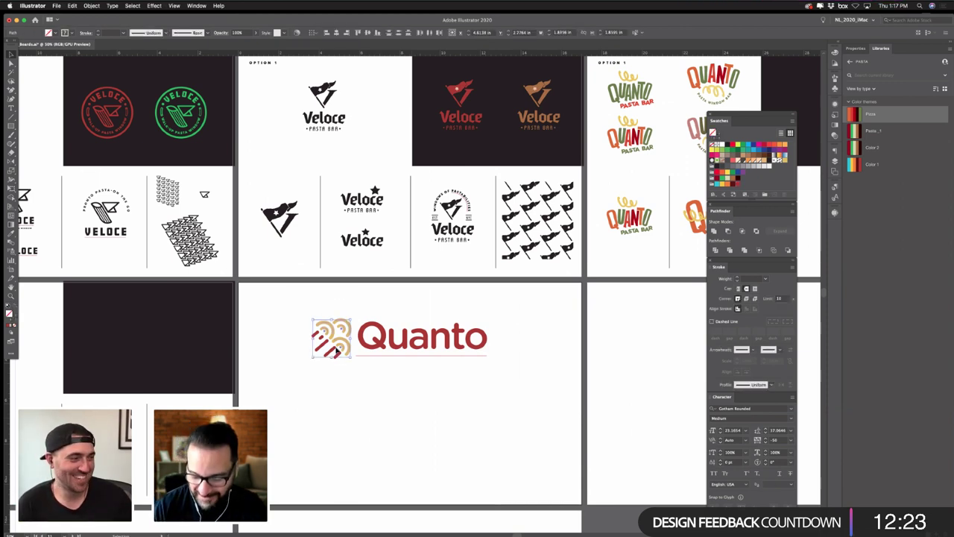
{"action": "key", "text": "Up"}
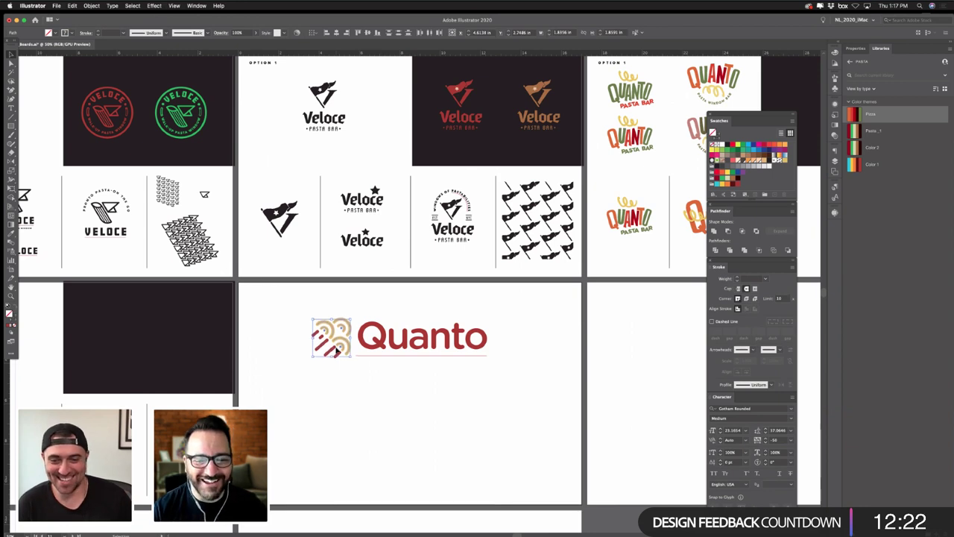
{"action": "left_click", "coordinate": [343, 389]}
- Scale the icon and Quanto wordmark down together to about 4.9 in wide and place them in the artboard's upper-left area
{"action": "left_click_drag", "start_coordinate": [482, 416], "coordinate": [285, 295]}
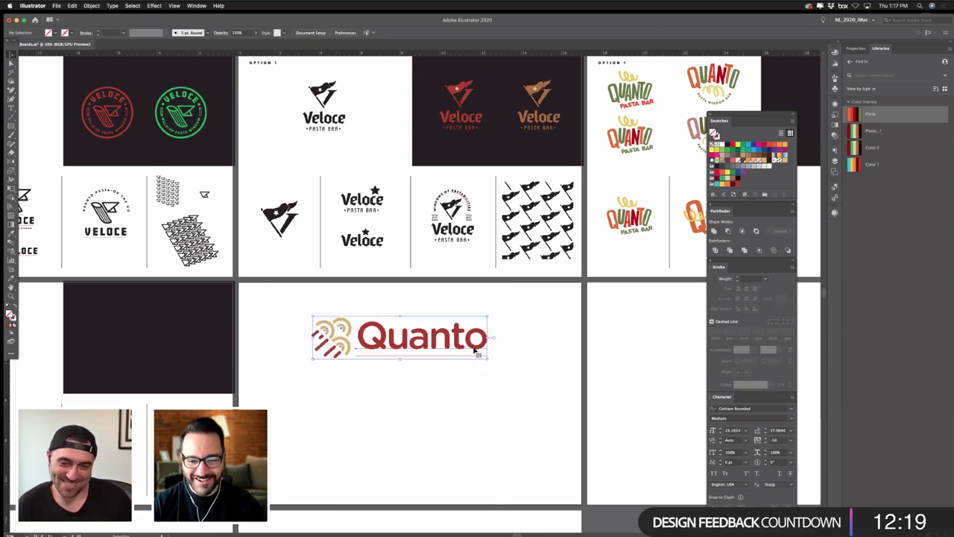
{"action": "left_click_drag", "start_coordinate": [388, 336], "coordinate": [356, 341]}
{"action": "key", "text": "super+space"}
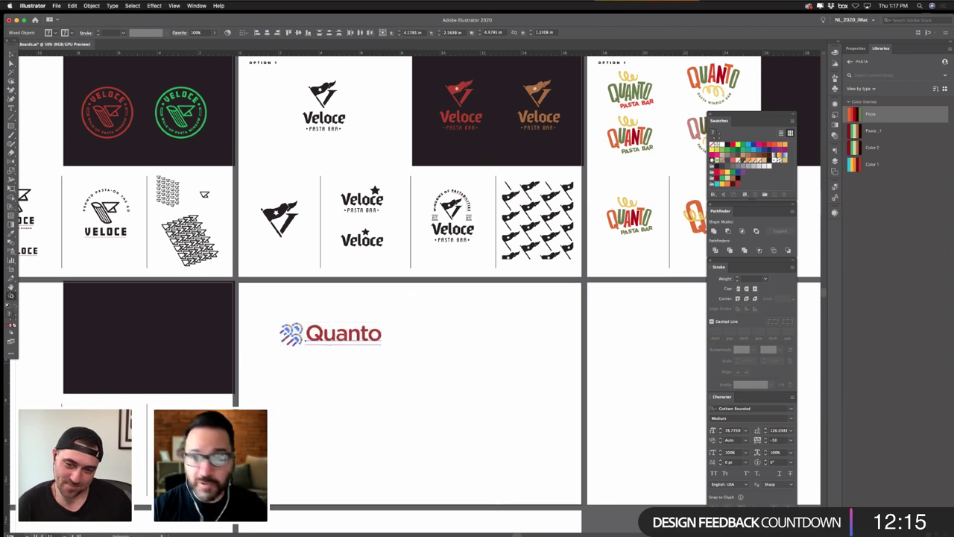
{"action": "left_click", "coordinate": [379, 347]}
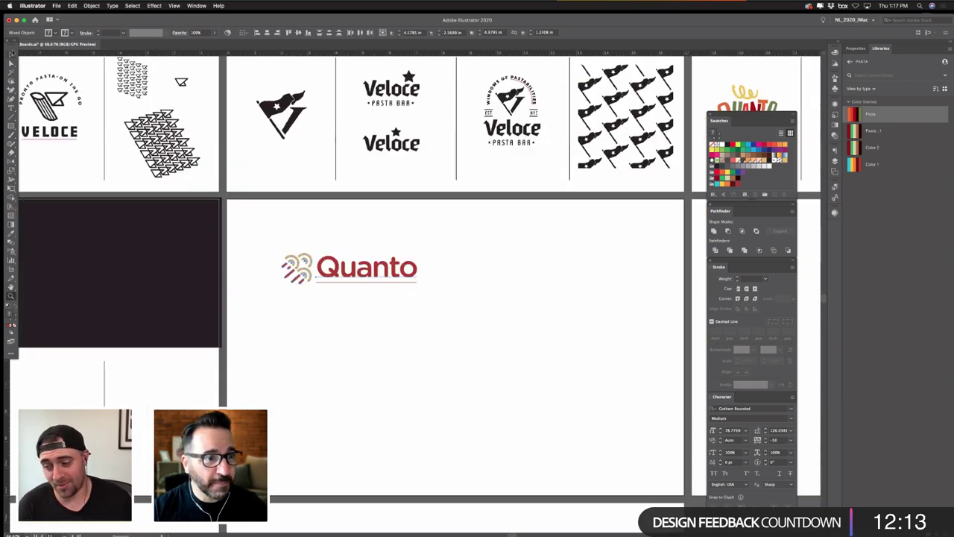
- Duplicate the Quanto logo below the original and rearrange the copy as a stacked version with an enlarged icon centred above the text
{"action": "key", "text": "v"}
{"action": "left_click_drag", "start_coordinate": [254, 221], "coordinate": [436, 290]}
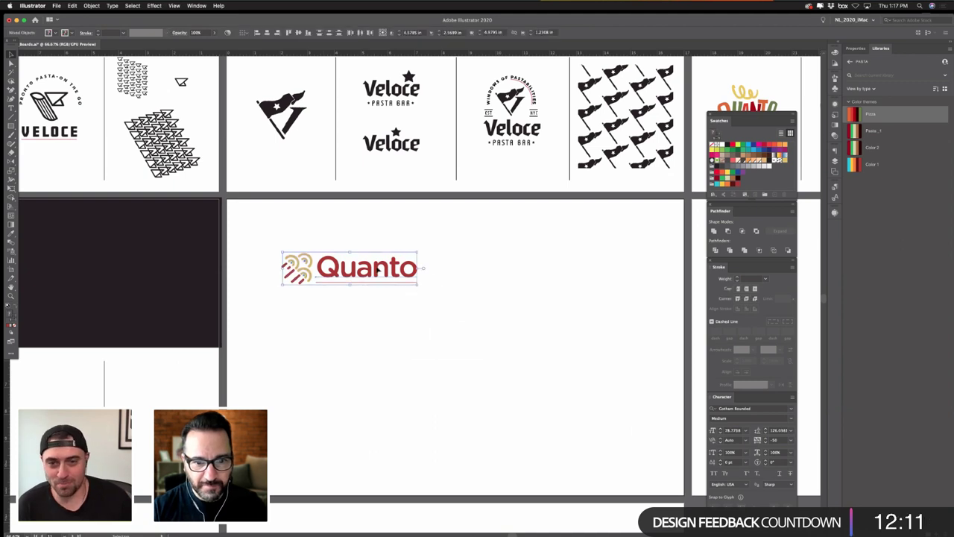
{"action": "mouse_move", "coordinate": [379, 269]}
{"action": "left_mouse_down"}
{"action": "mouse_move", "coordinate": [377, 256]}
{"action": "mouse_move", "coordinate": [377, 319]}
{"action": "mouse_move", "coordinate": [325, 370]}
{"action": "left_mouse_up"}
{"action": "left_click", "coordinate": [387, 352]}
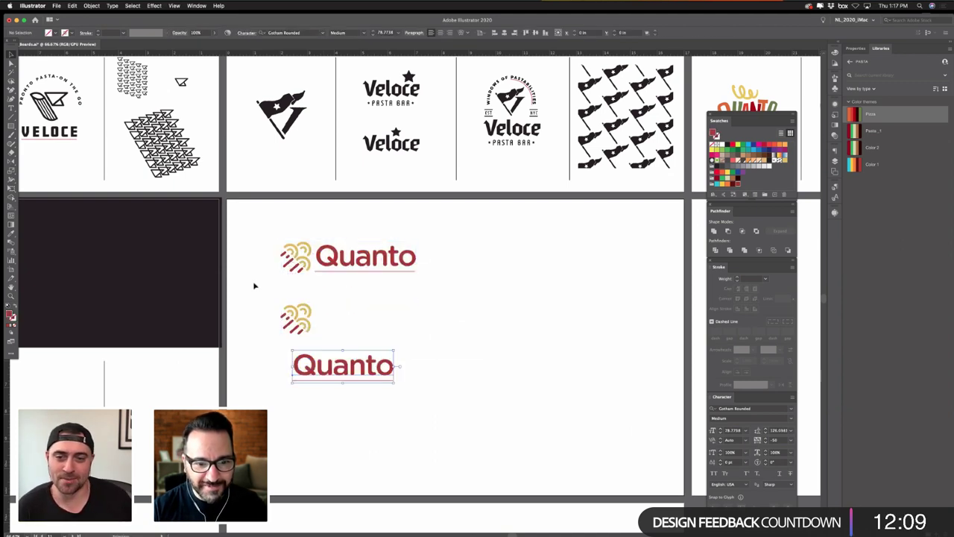
{"action": "mouse_move", "coordinate": [250, 282]}
{"action": "left_mouse_down"}
{"action": "mouse_move", "coordinate": [341, 342]}
{"action": "mouse_move", "coordinate": [319, 344]}
{"action": "mouse_move", "coordinate": [341, 336]}
{"action": "mouse_move", "coordinate": [386, 371]}
{"action": "left_mouse_up"}
{"action": "left_click", "coordinate": [410, 342]}
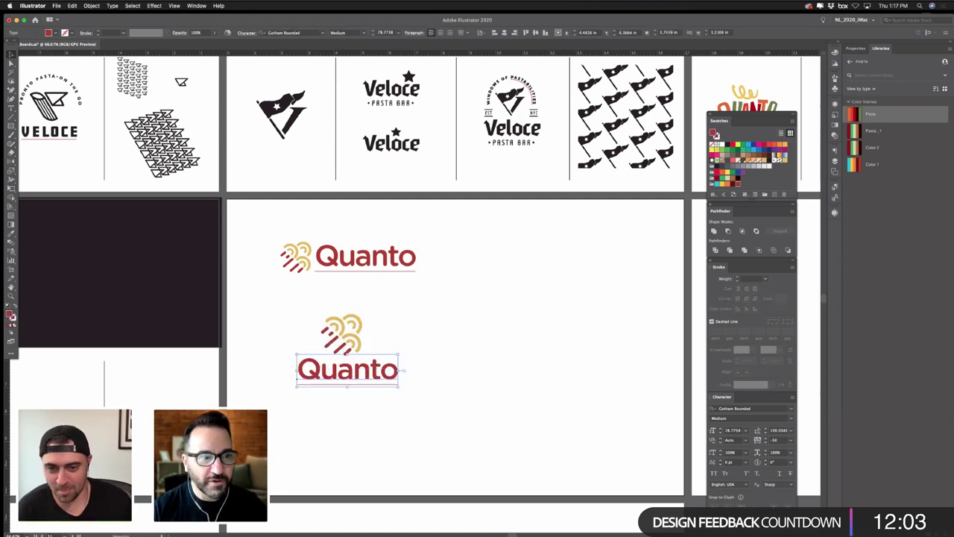
- Try shearing the stacked logo's Quanto text so it slants upward to the right, and shift it slightly down below the icon
{"action": "left_click_drag", "start_coordinate": [12, 170], "coordinate": [45, 182]}
{"action": "left_click", "coordinate": [45, 184]}
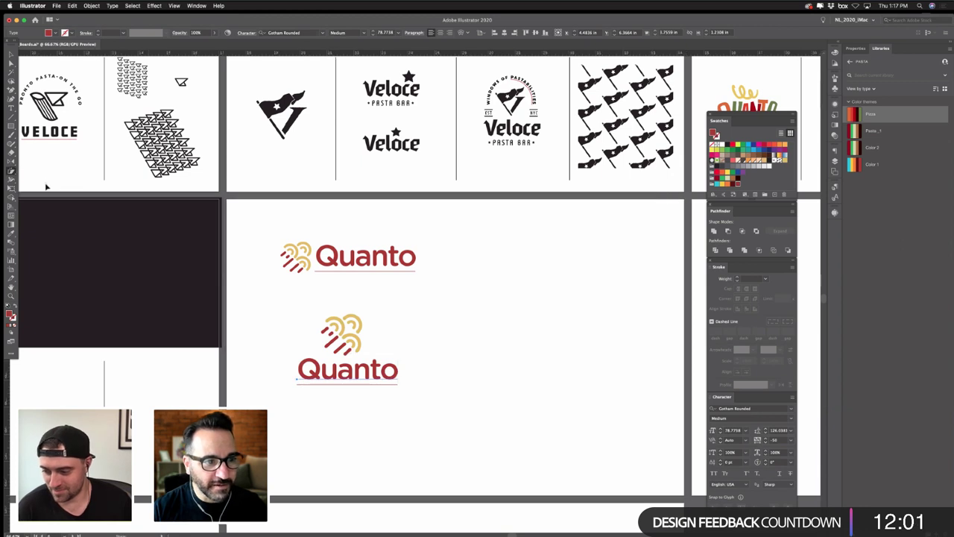
{"action": "left_click", "coordinate": [296, 378]}
{"action": "left_click_drag", "start_coordinate": [396, 384], "coordinate": [411, 367]}
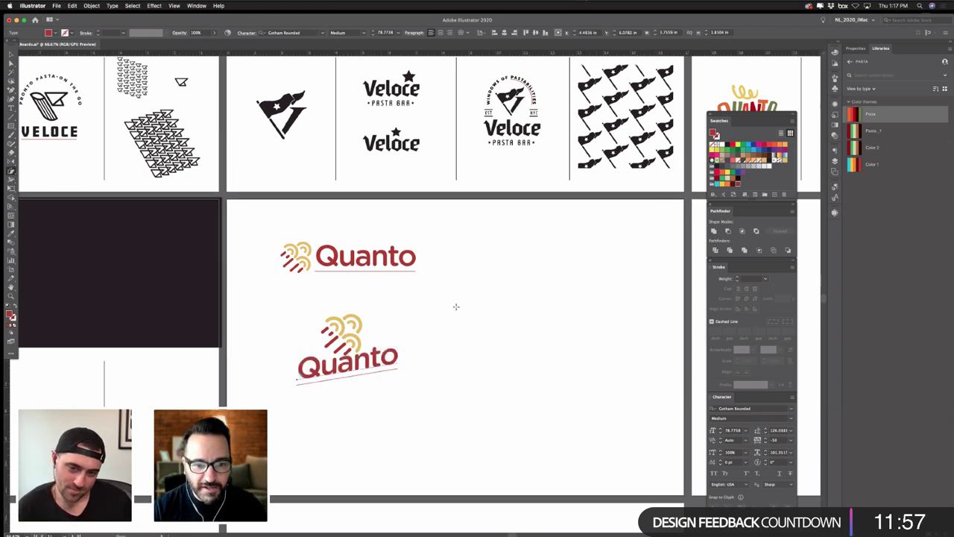
{"action": "left_click_drag", "start_coordinate": [457, 306], "coordinate": [456, 310]}
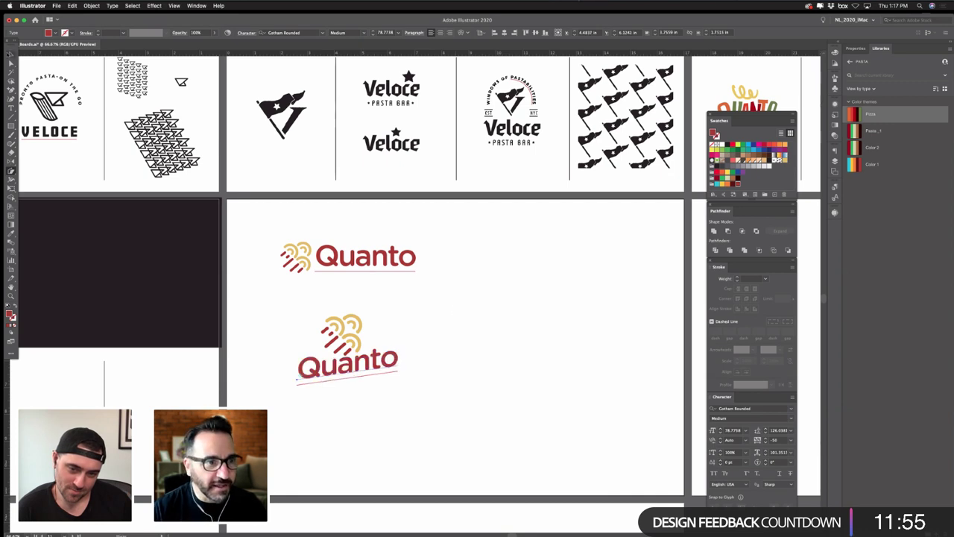
{"action": "key", "text": "v"}
{"action": "left_click", "coordinate": [391, 373]}
{"action": "left_click_drag", "start_coordinate": [382, 363], "coordinate": [386, 369]}
{"action": "left_click", "coordinate": [491, 339]}
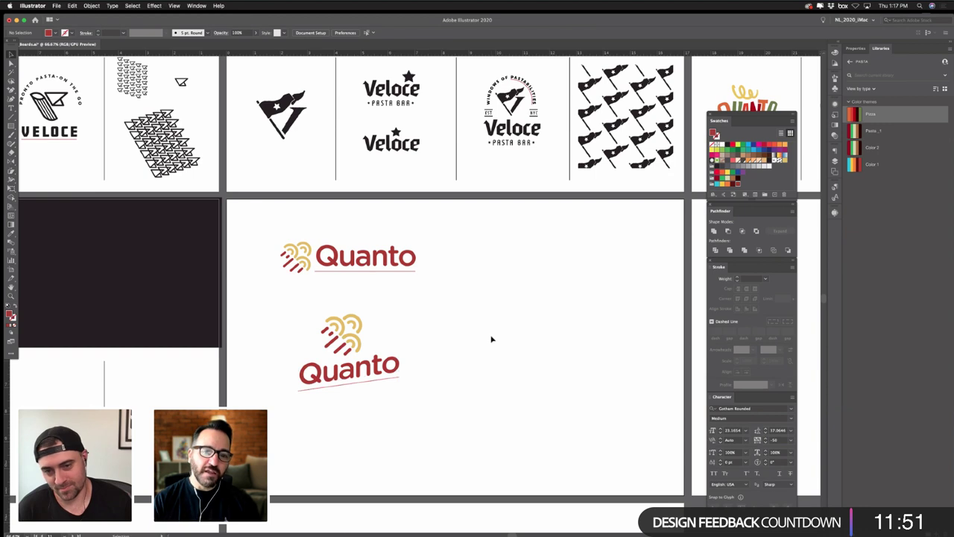
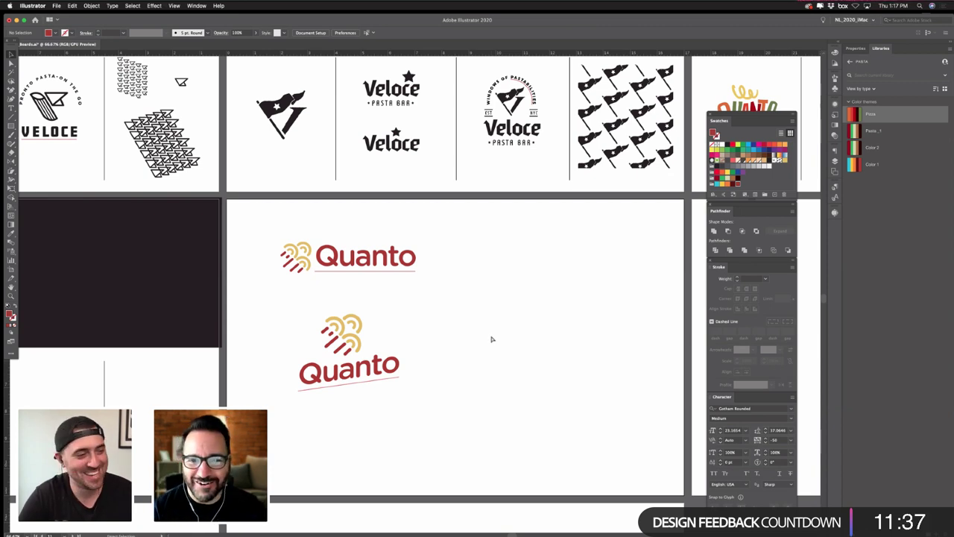
- Undo the shearing and repositioning of the stacked logo's Quanto text
{"action": "key", "text": "super+z"}
{"action": "key", "text": "super+z"}
{"action": "key", "text": "super+z"}
{"action": "key", "text": "super+z"}
{"action": "key", "text": "super+z"}
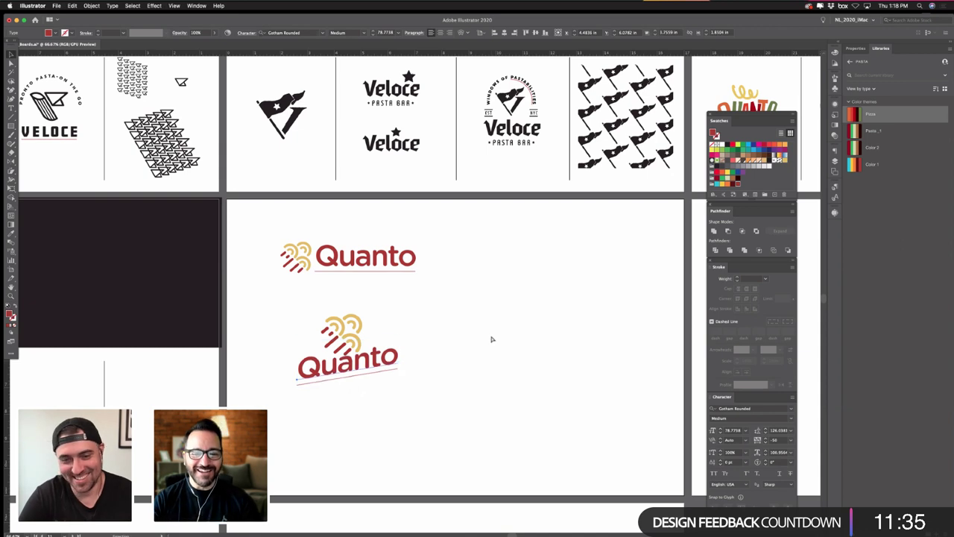
{"action": "key", "text": "super+z"}
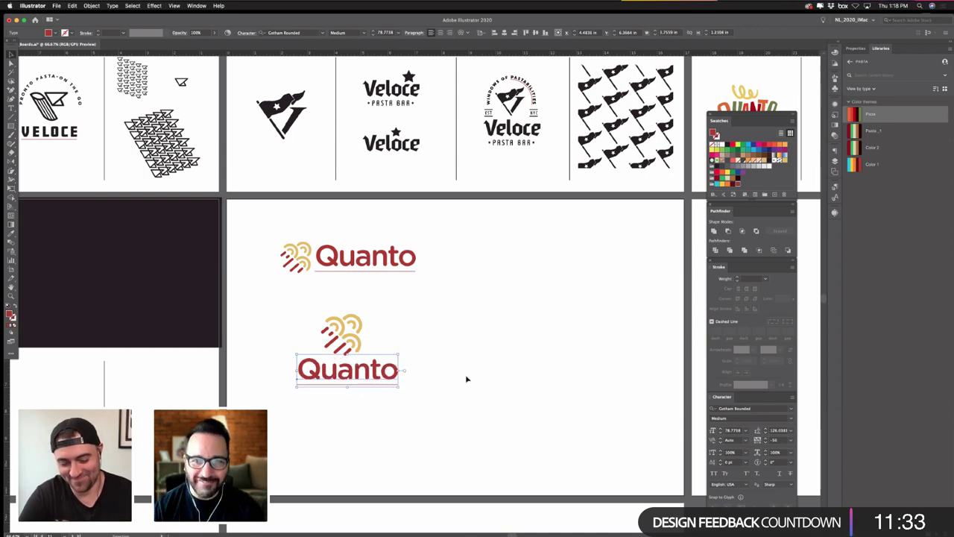
- Fine-tune the position of the horizontal Quanto text beneath the icon in the stacked logo
{"action": "left_click", "coordinate": [406, 373]}
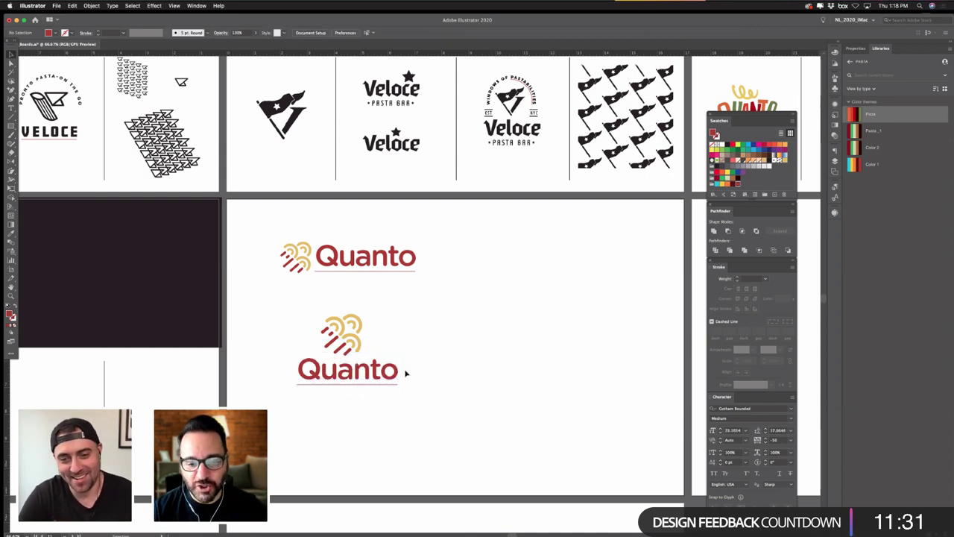
{"action": "left_click_drag", "start_coordinate": [379, 375], "coordinate": [383, 378]}
{"action": "left_click", "coordinate": [382, 425]}
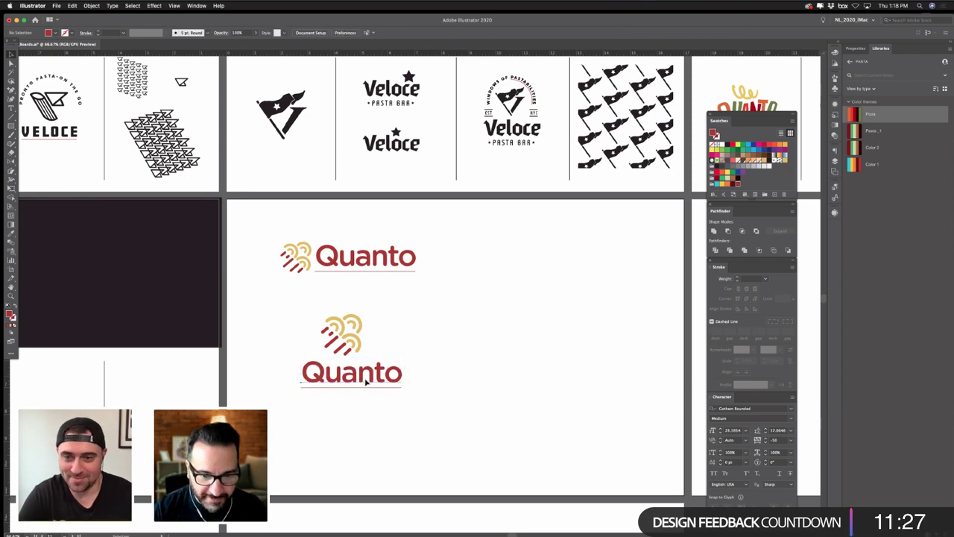
{"action": "left_click_drag", "start_coordinate": [366, 381], "coordinate": [360, 377]}
{"action": "left_click", "coordinate": [476, 409]}
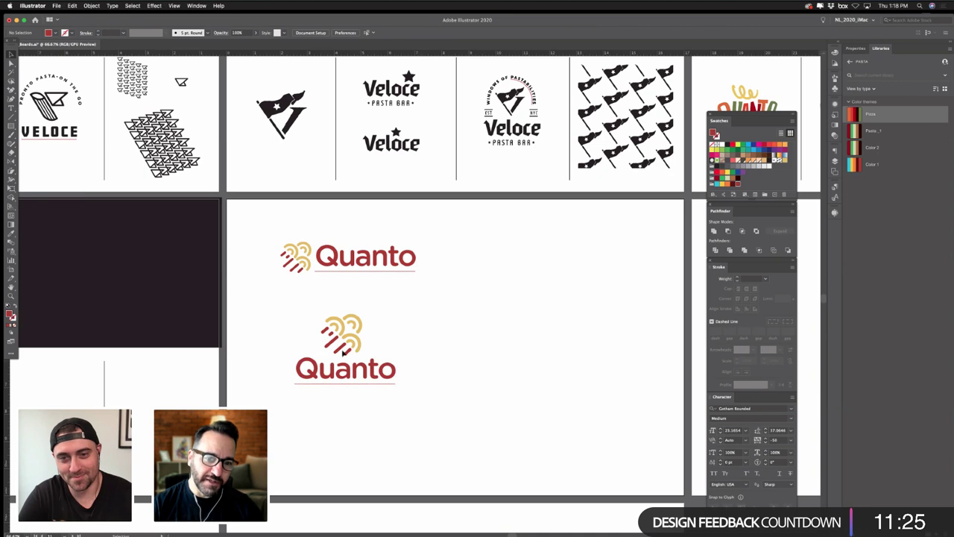
- Copy the stacked logo's cloud icon to the empty right side of the artboard and delete the copy's red diagonal strokes
{"action": "left_click", "coordinate": [360, 349]}
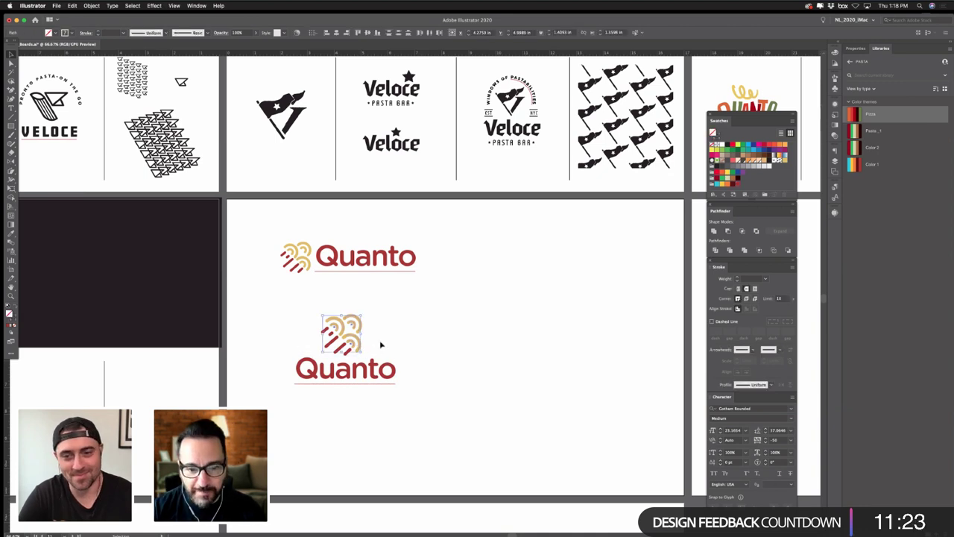
{"action": "left_click_drag", "start_coordinate": [359, 340], "coordinate": [581, 313]}
{"action": "mouse_move", "coordinate": [522, 305]}
{"action": "left_mouse_down"}
{"action": "mouse_move", "coordinate": [564, 337]}
{"action": "mouse_move", "coordinate": [556, 335]}
{"action": "left_mouse_up"}
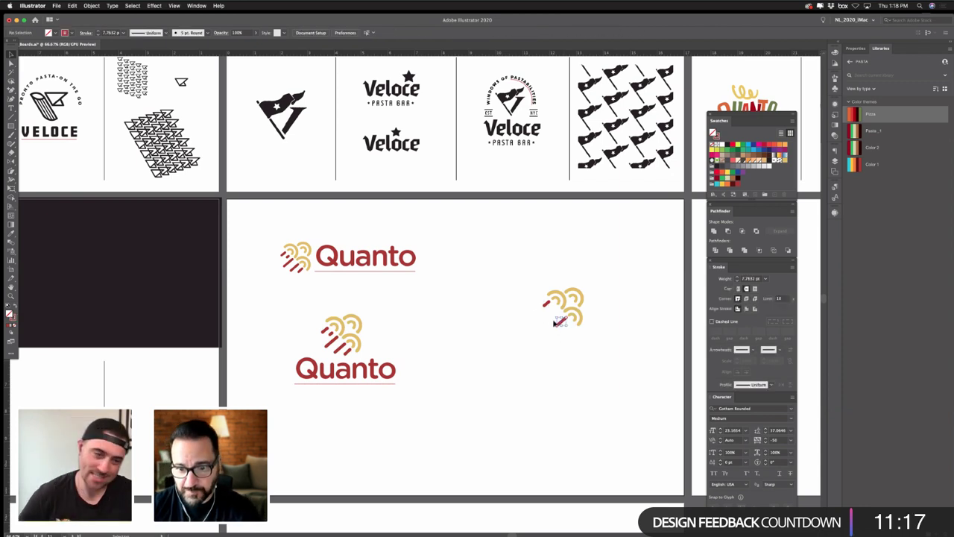
{"action": "key", "text": "Delete"}
- Expand the fill and stroke of the copied gold arcs into outlined shapes
{"action": "key", "text": "super+equal"}
{"action": "key", "text": "super+equal"}
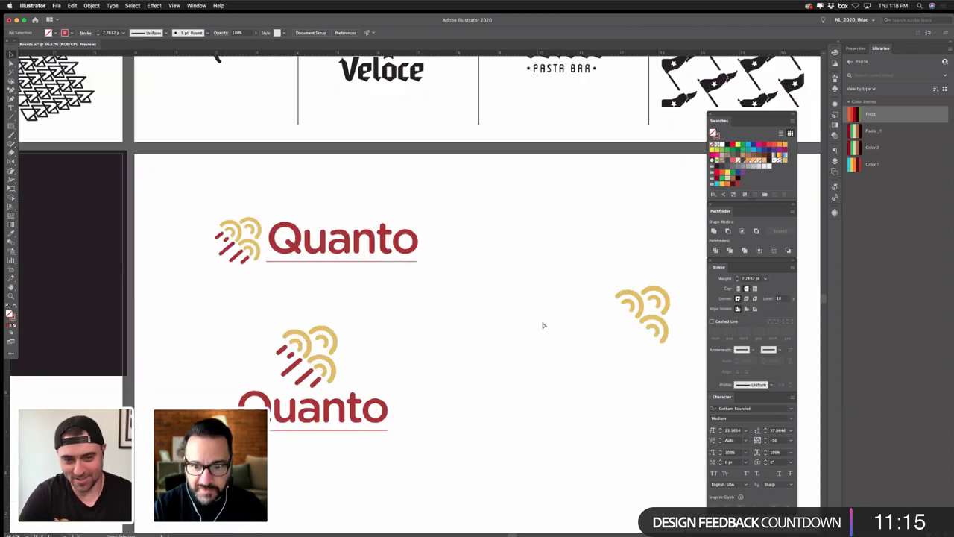
{"action": "left_click_drag", "start_coordinate": [541, 322], "coordinate": [103, 258]}
{"action": "scroll", "coordinate": [426, 316], "scroll_direction": "left", "scroll_amount": 5}
{"action": "scroll", "coordinate": [426, 298], "scroll_direction": "down", "scroll_amount": 3}
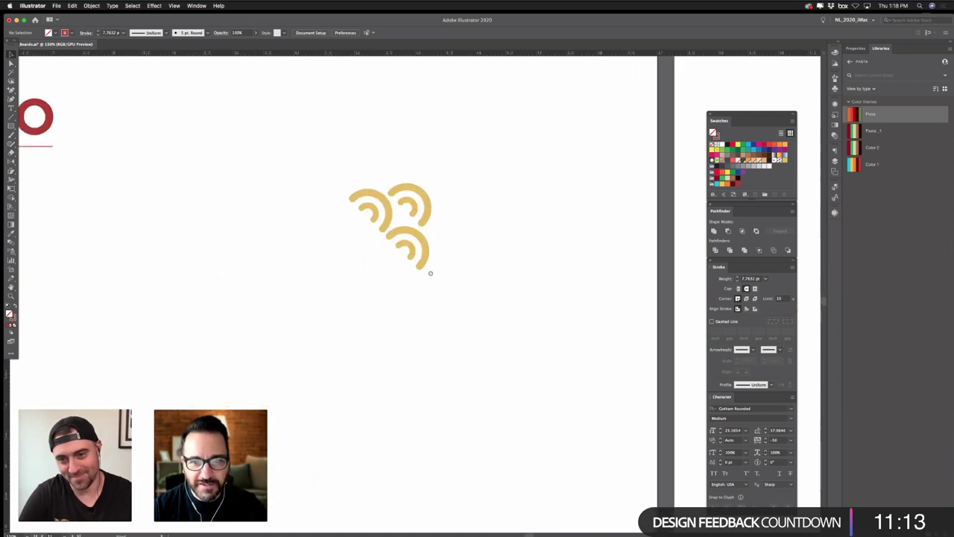
{"action": "left_click_drag", "start_coordinate": [337, 132], "coordinate": [491, 279]}
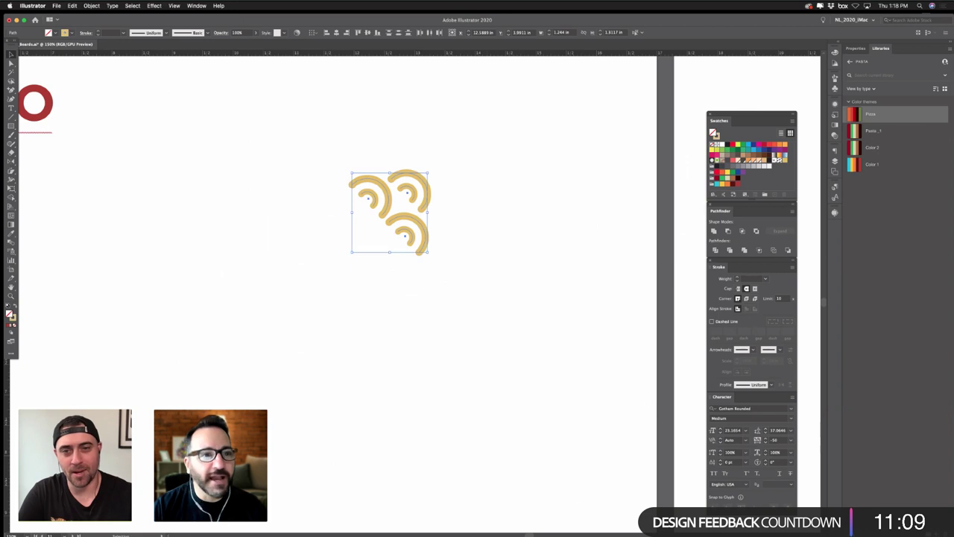
{"action": "left_click", "coordinate": [91, 6]}
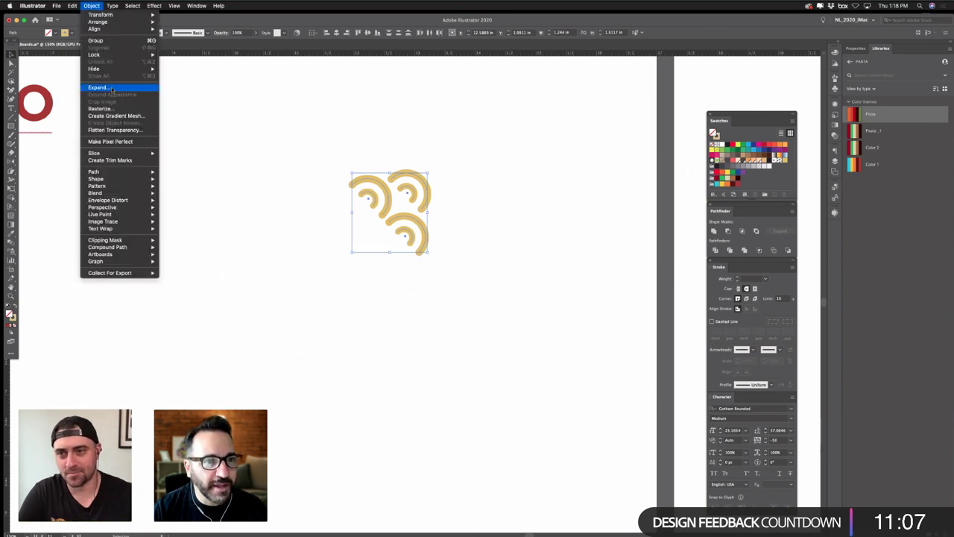
{"action": "key", "text": "Return"}
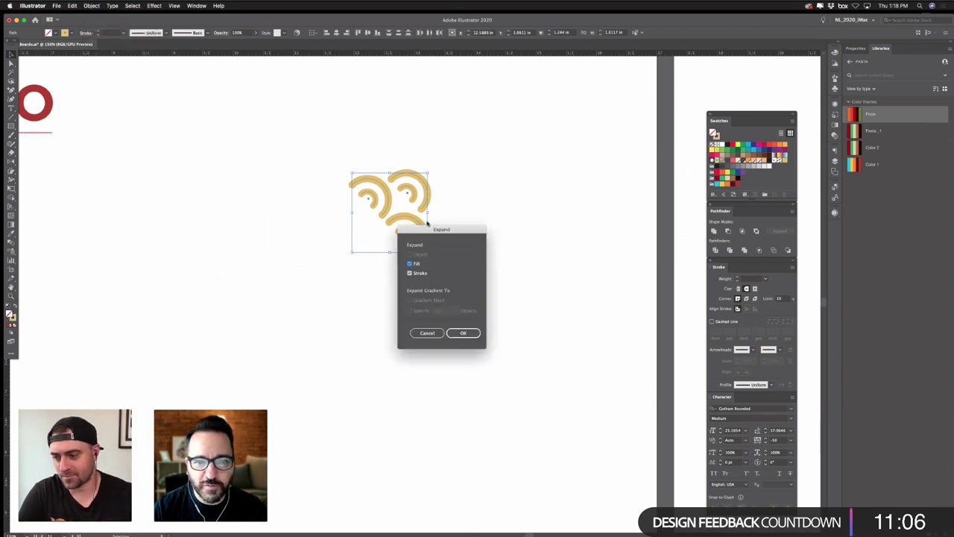
{"action": "left_click", "coordinate": [463, 332]}
- Create a new pattern from the expanded gold arcs and open it for pattern editing
{"action": "left_click_drag", "start_coordinate": [419, 251], "coordinate": [402, 255]}
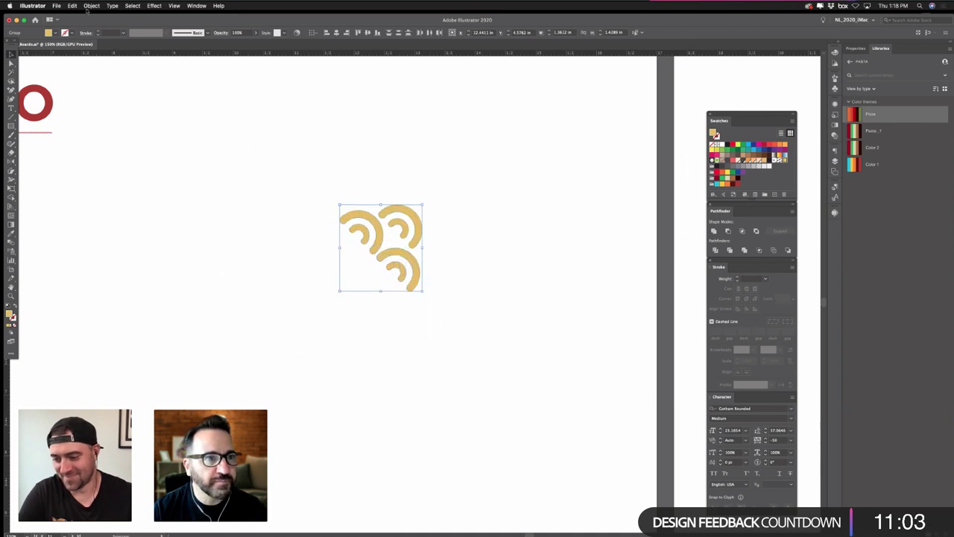
{"action": "left_click", "coordinate": [93, 5]}
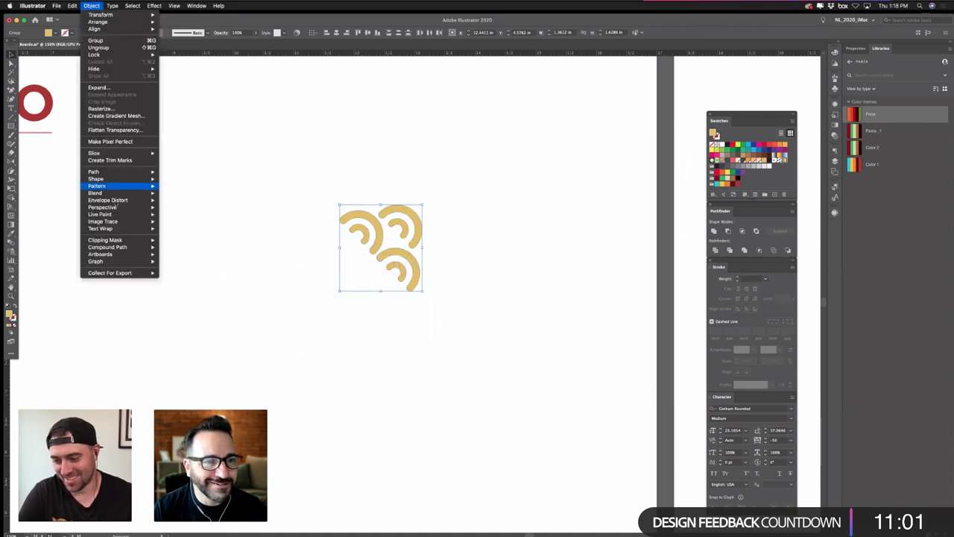
{"action": "left_click", "coordinate": [286, 197]}
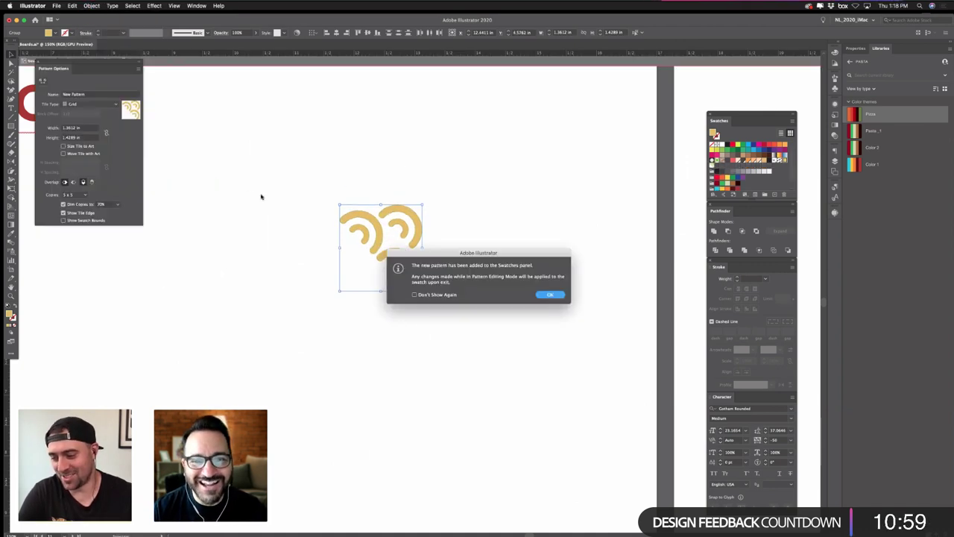
{"action": "left_click_drag", "start_coordinate": [532, 255], "coordinate": [576, 301]}
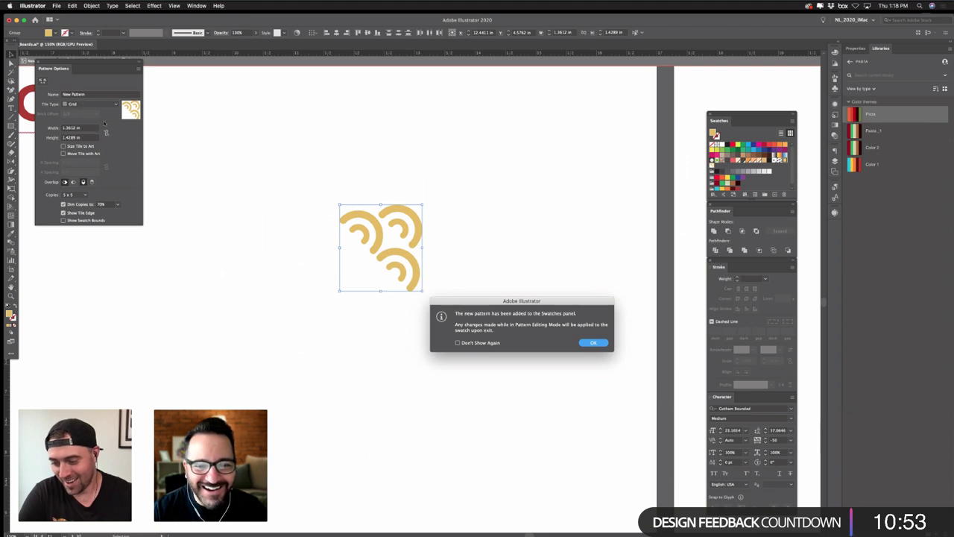
{"action": "left_click", "coordinate": [589, 342]}
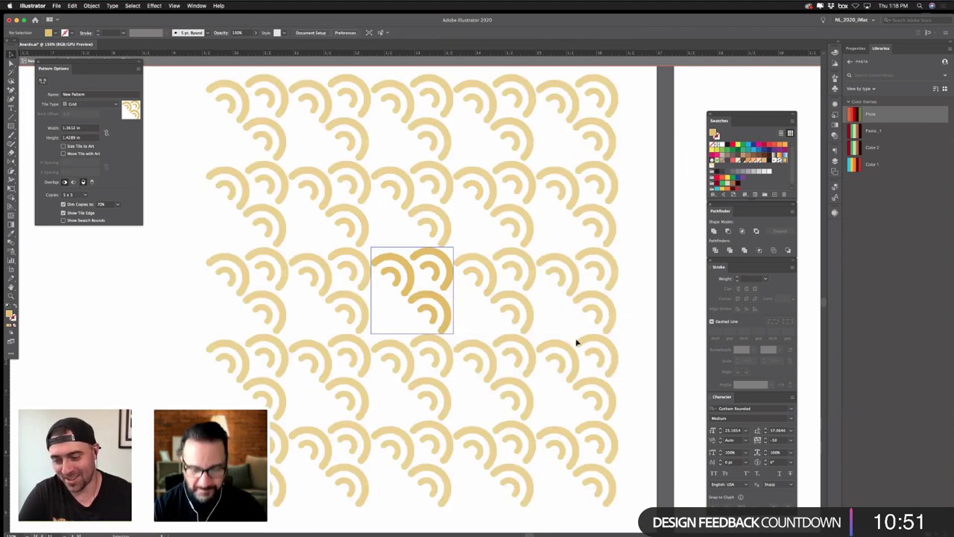
- Try the Brick by Row, Brick by Column, Hex by Row and Hex by Column tile types on the arc pattern
{"action": "left_click", "coordinate": [91, 103]}
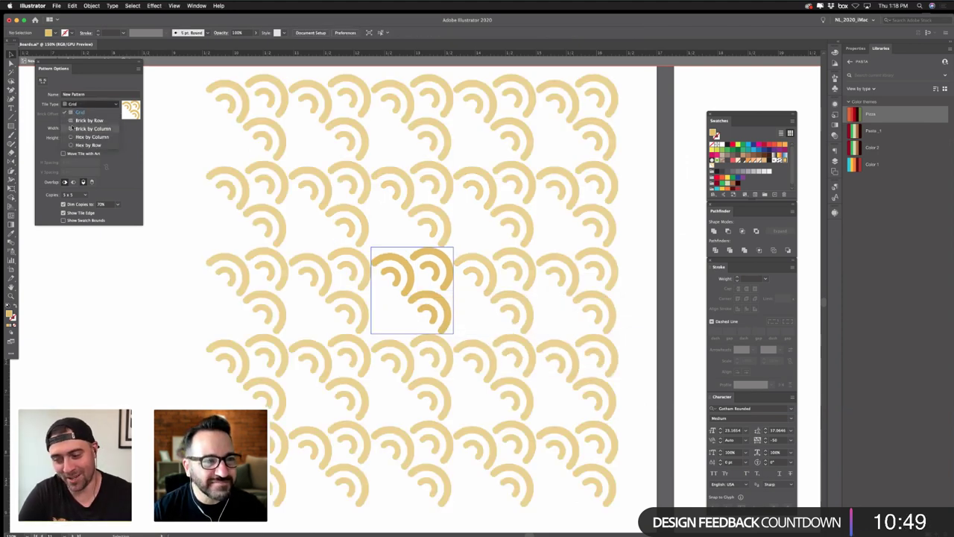
{"action": "left_click", "coordinate": [85, 120]}
{"action": "left_click", "coordinate": [91, 104]}
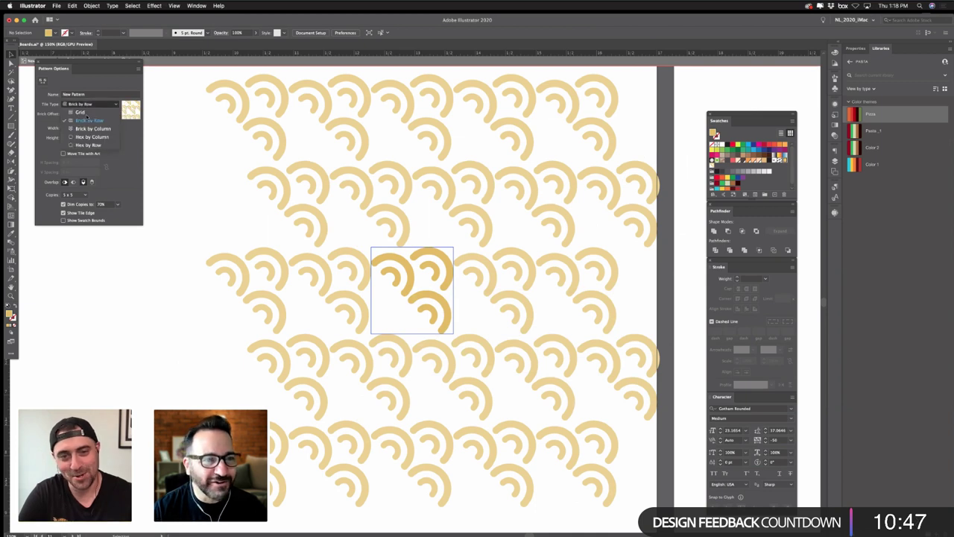
{"action": "left_click", "coordinate": [91, 128]}
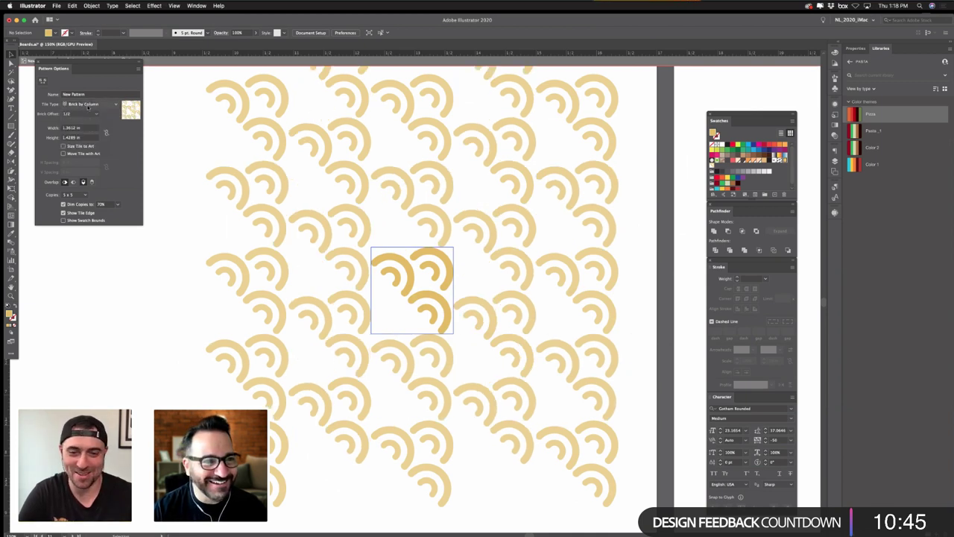
{"action": "left_click", "coordinate": [91, 103]}
{"action": "left_click", "coordinate": [91, 137]}
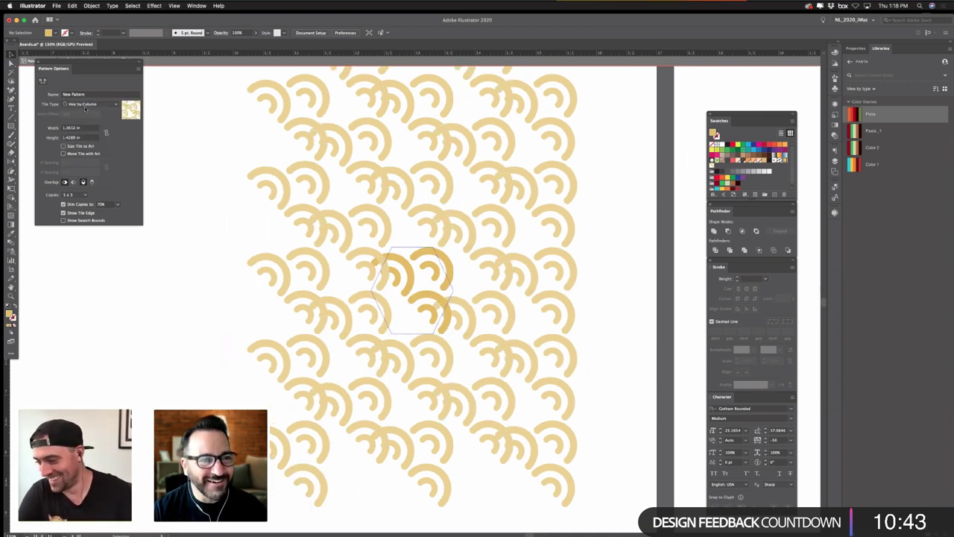
{"action": "left_click", "coordinate": [87, 104]}
{"action": "left_click", "coordinate": [91, 146]}
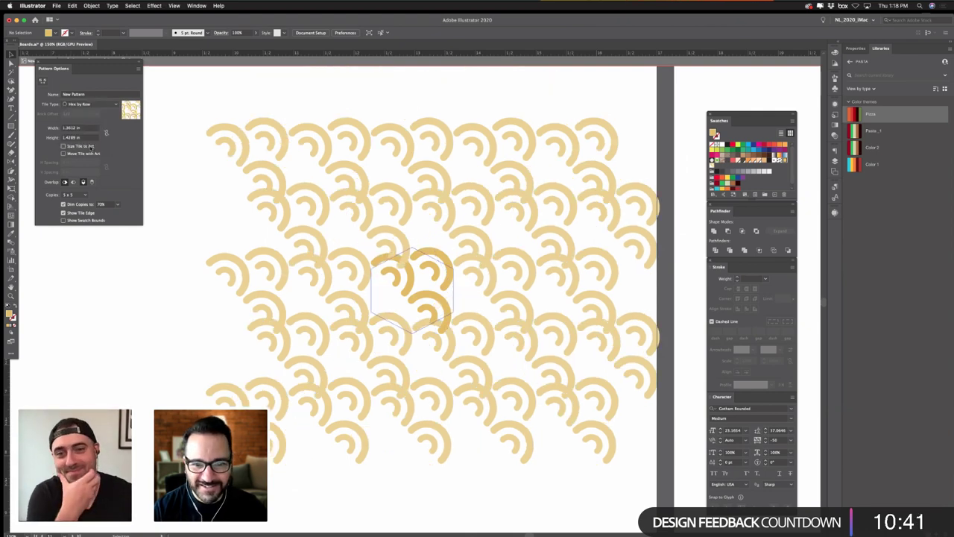
{"action": "left_click", "coordinate": [87, 103]}
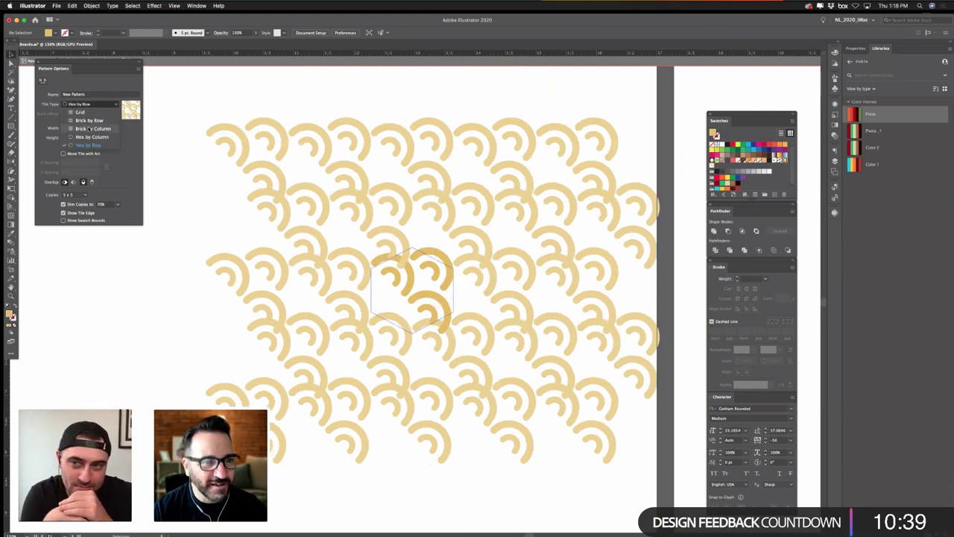
{"action": "left_click", "coordinate": [89, 137]}
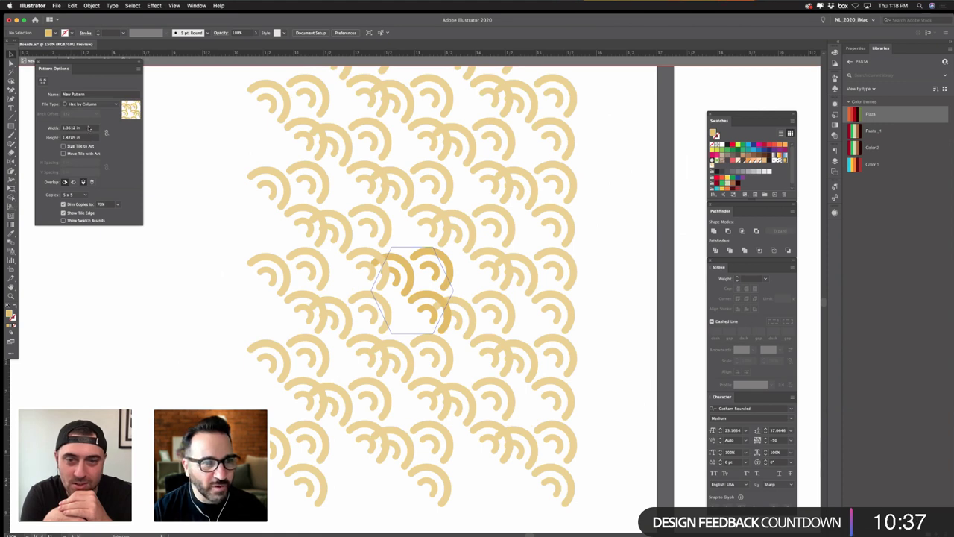
- Set the pattern tile's width and height to 1.9 in
{"action": "left_click", "coordinate": [88, 127]}
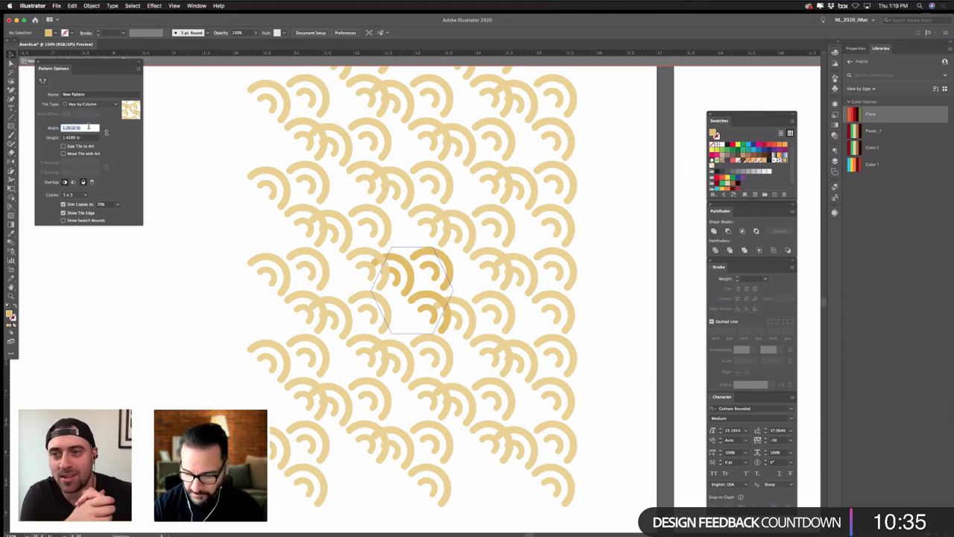
{"action": "type", "text": "1.8"}
{"action": "key", "text": "Tab"}
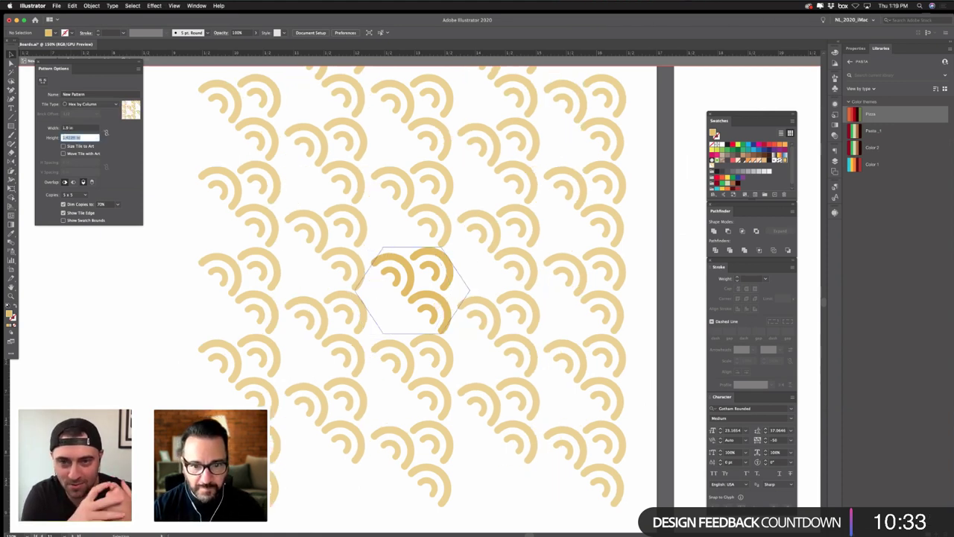
{"action": "type", "text": "1.8"}
{"action": "key", "text": "Return"}
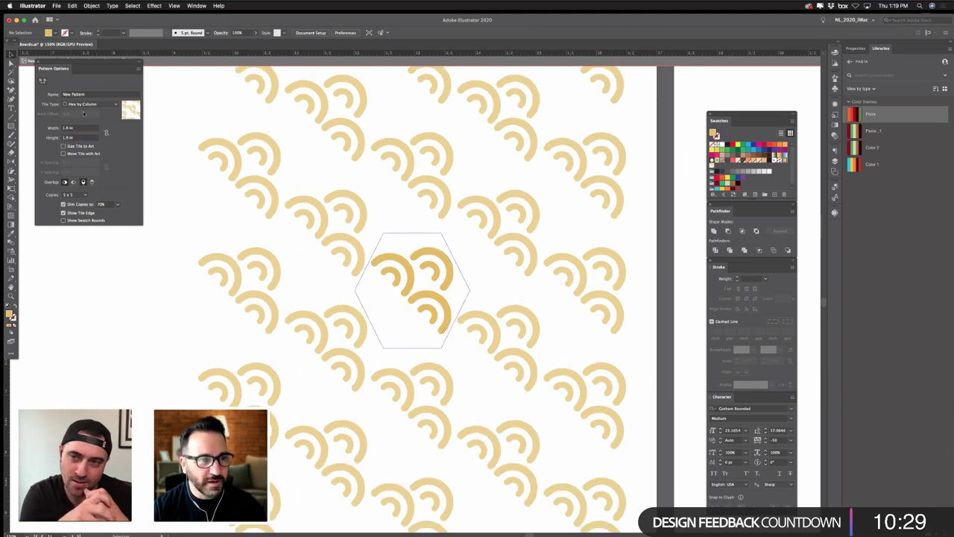
- Try the Brick by Column tile type for the arc pattern, but settle on Brick by Row
{"action": "left_click", "coordinate": [91, 104]}
{"action": "left_click", "coordinate": [90, 128]}
{"action": "left_click", "coordinate": [92, 130]}
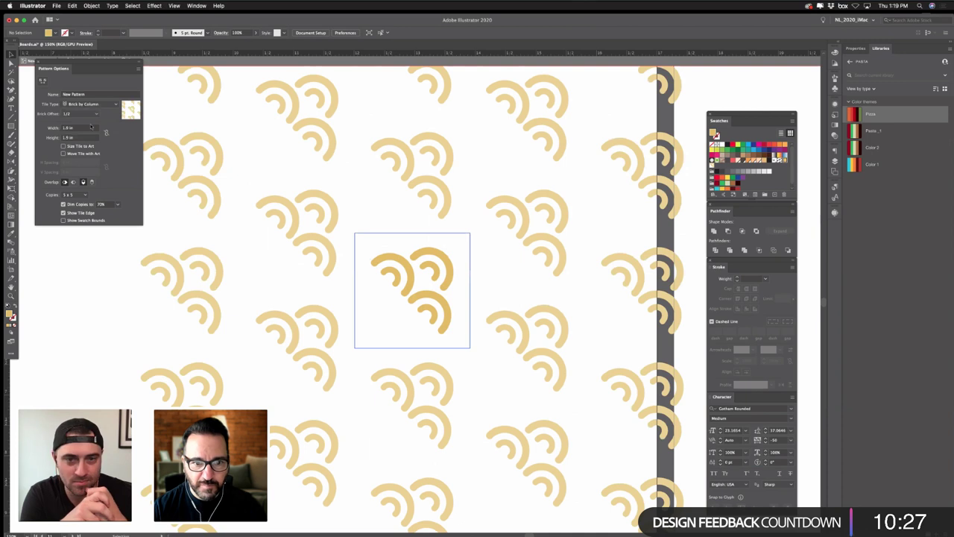
{"action": "left_click", "coordinate": [91, 105]}
{"action": "left_click", "coordinate": [90, 120]}
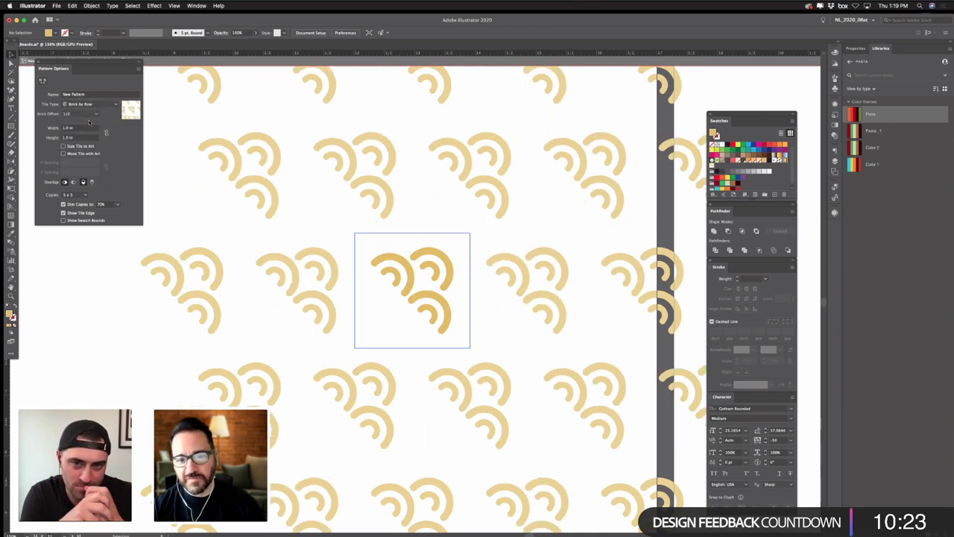
- Set the pattern tile's width and height to 1.5 in each
{"action": "left_click", "coordinate": [77, 128]}
{"action": "triple_click", "coordinate": [81, 128]}
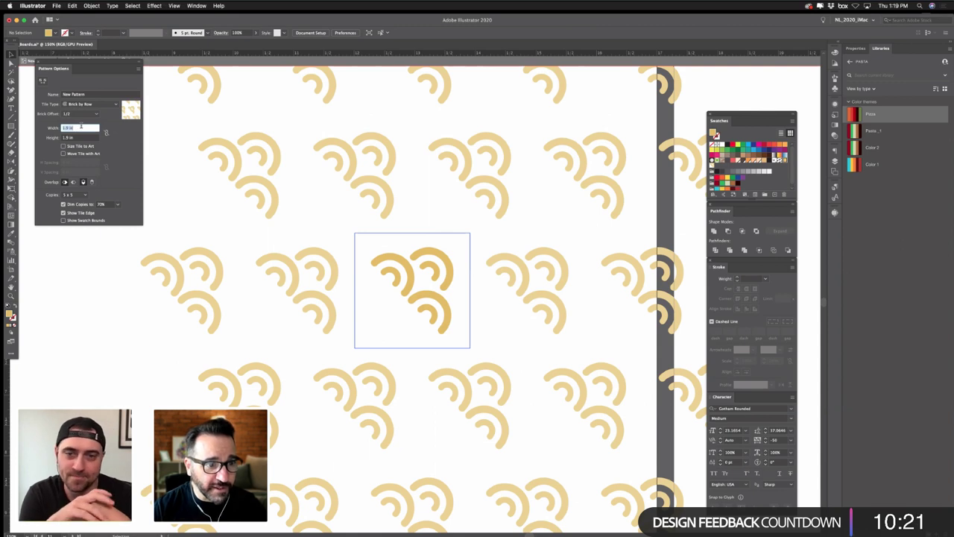
{"action": "key", "text": "Tab"}
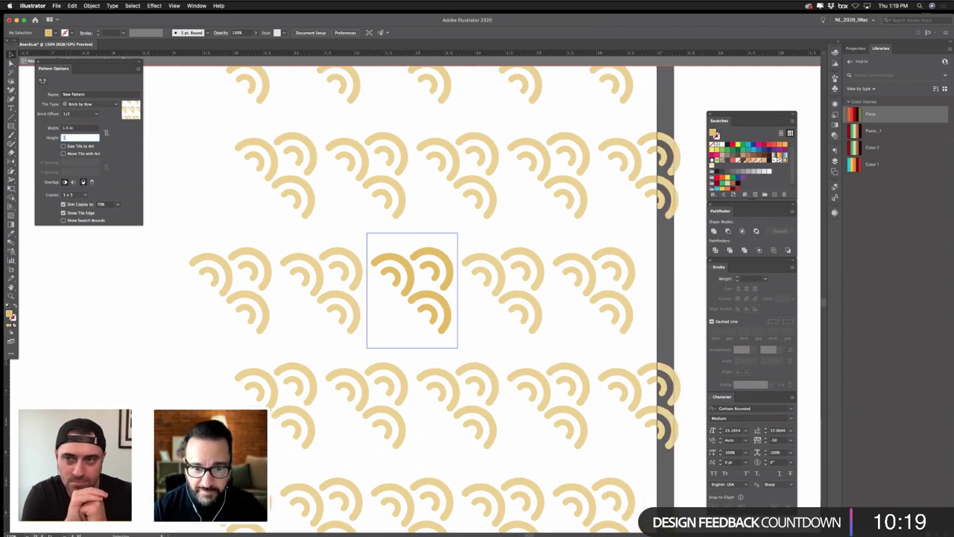
{"action": "type", "text": "1.5"}
{"action": "key", "text": "Tab"}
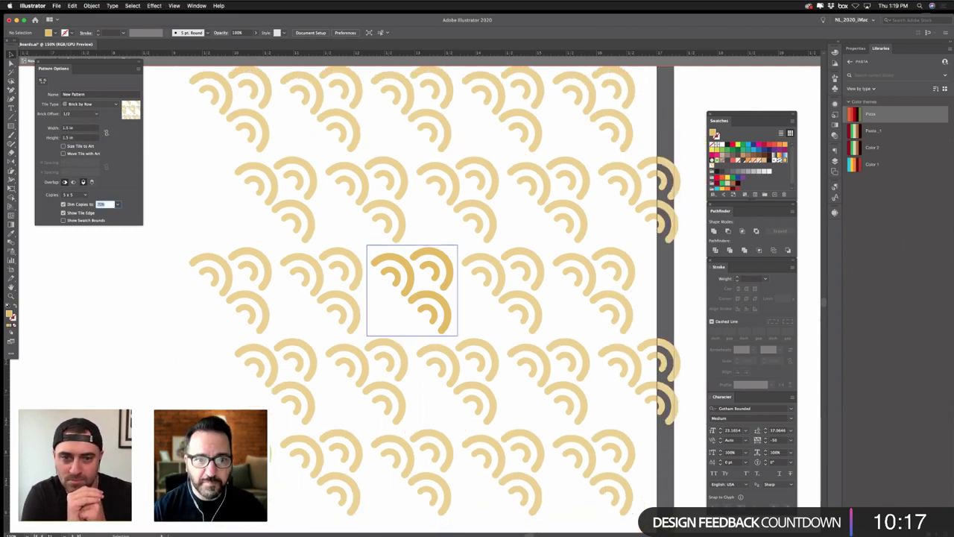
{"action": "left_click", "coordinate": [192, 330]}
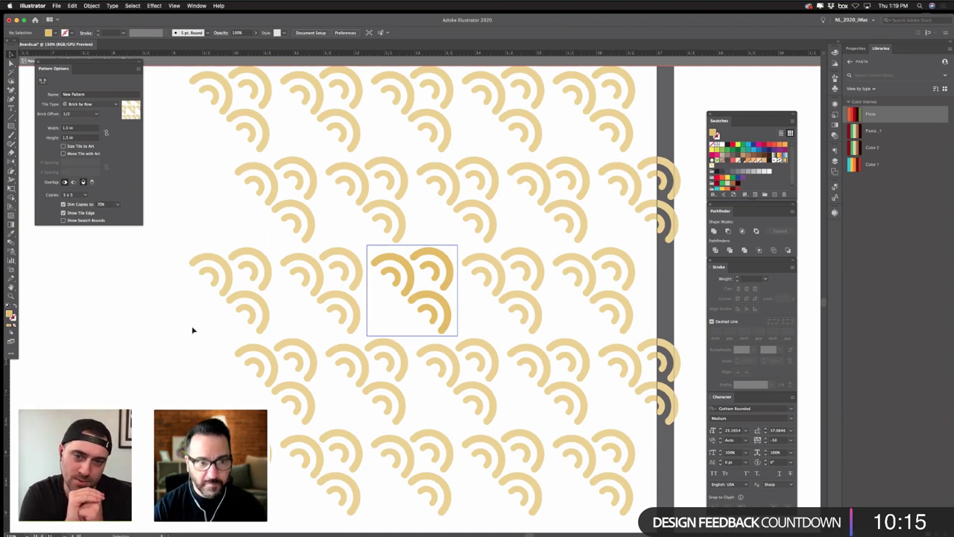
- Name the gold arc pattern Elbow
{"action": "left_click", "coordinate": [105, 95]}
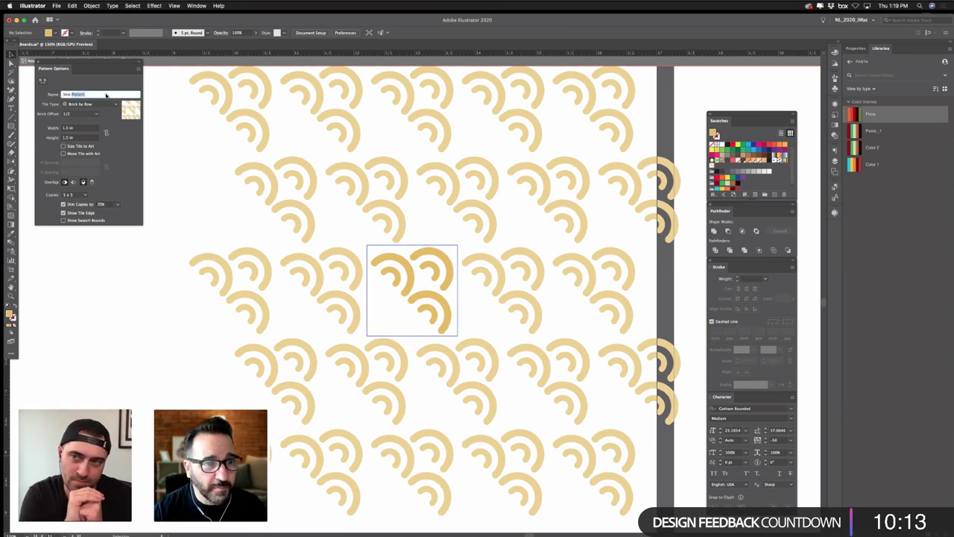
{"action": "type", "text": "Elbow"}
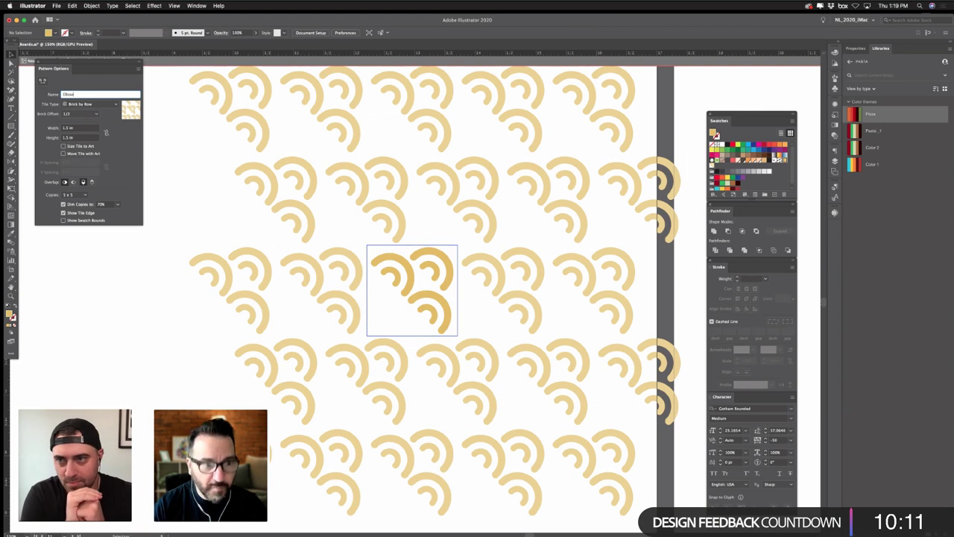
{"action": "key", "text": "Return"}
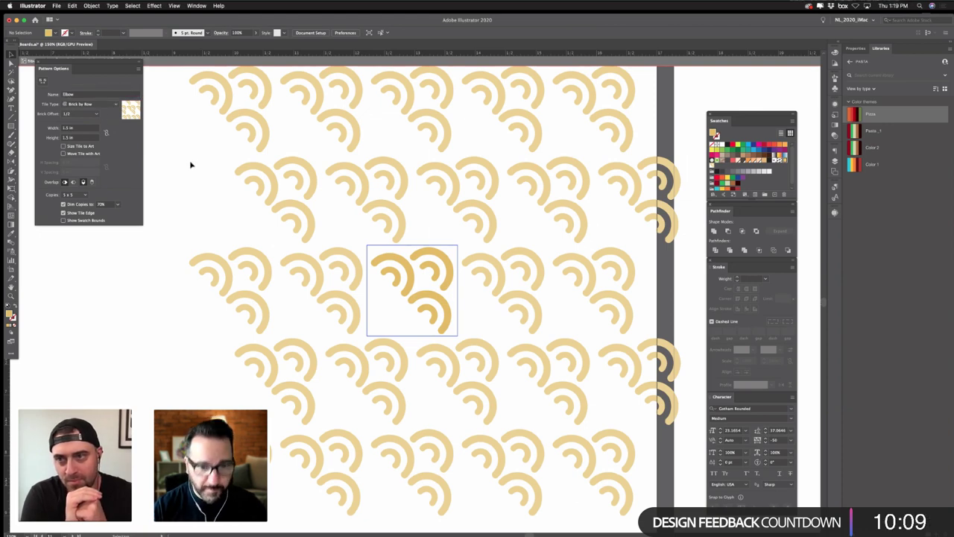
- Check the brick-tiled arcs at a smaller scale and exit pattern editing back to the boards
{"action": "key", "text": "super+minus"}
{"action": "key", "text": "super+minus"}
{"action": "key", "text": "super+minus"}
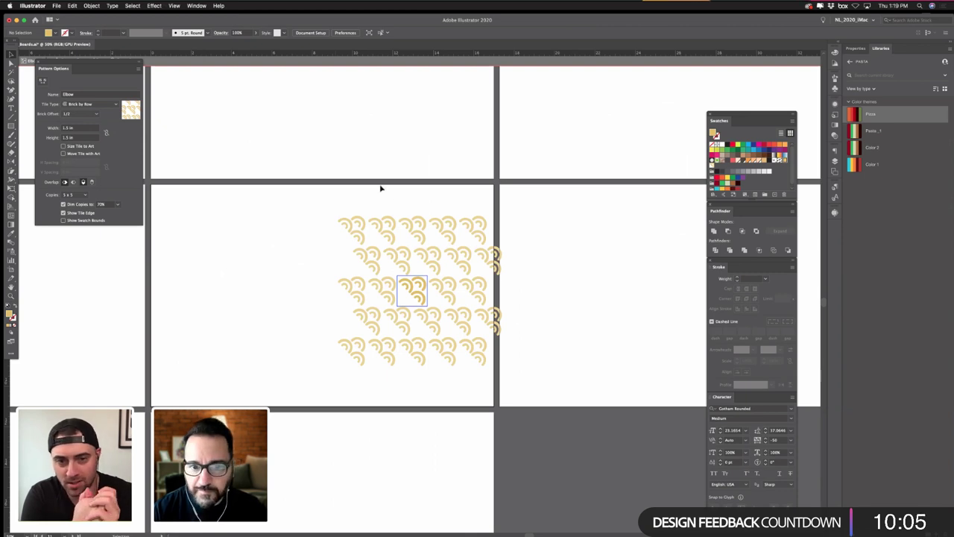
{"action": "left_click", "coordinate": [96, 92]}
{"action": "left_click", "coordinate": [147, 148]}
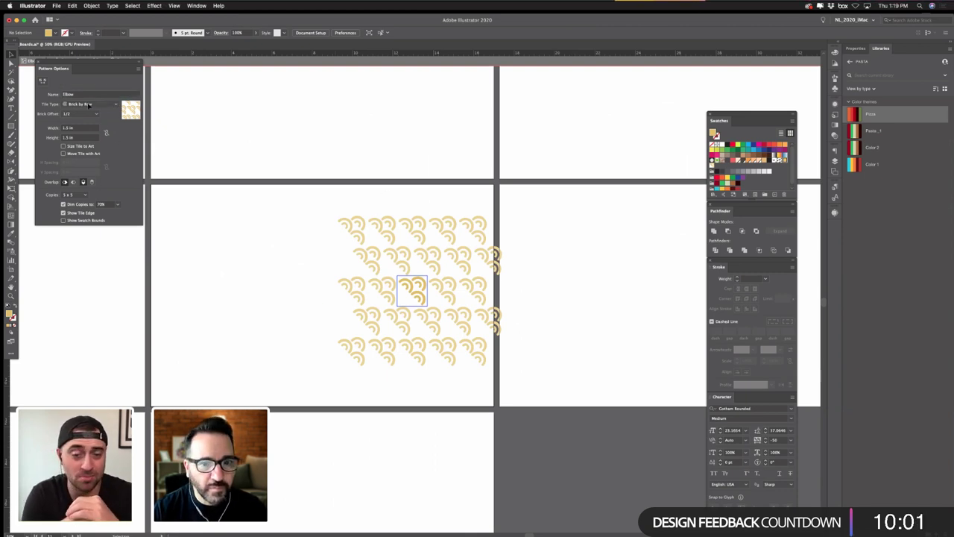
{"action": "left_click", "coordinate": [419, 300]}
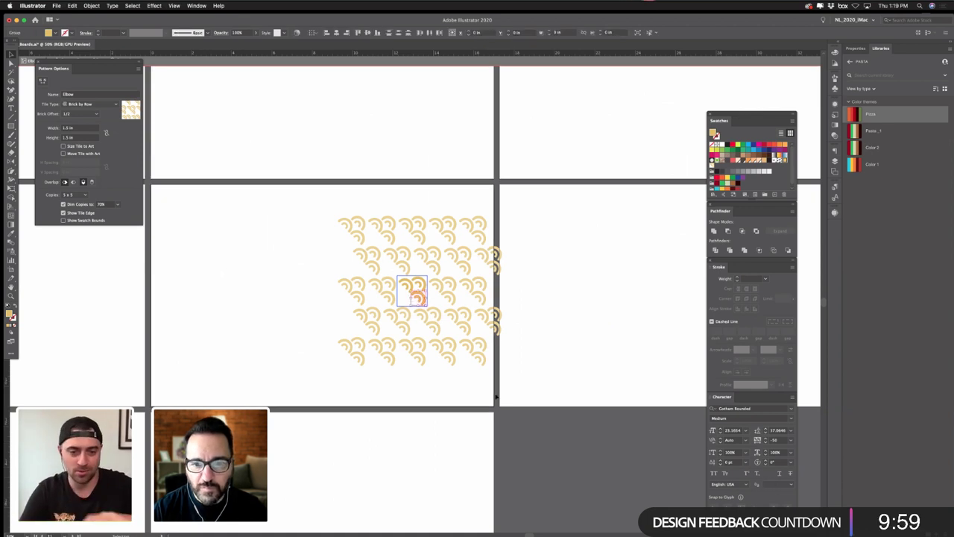
{"action": "left_click", "coordinate": [529, 411]}
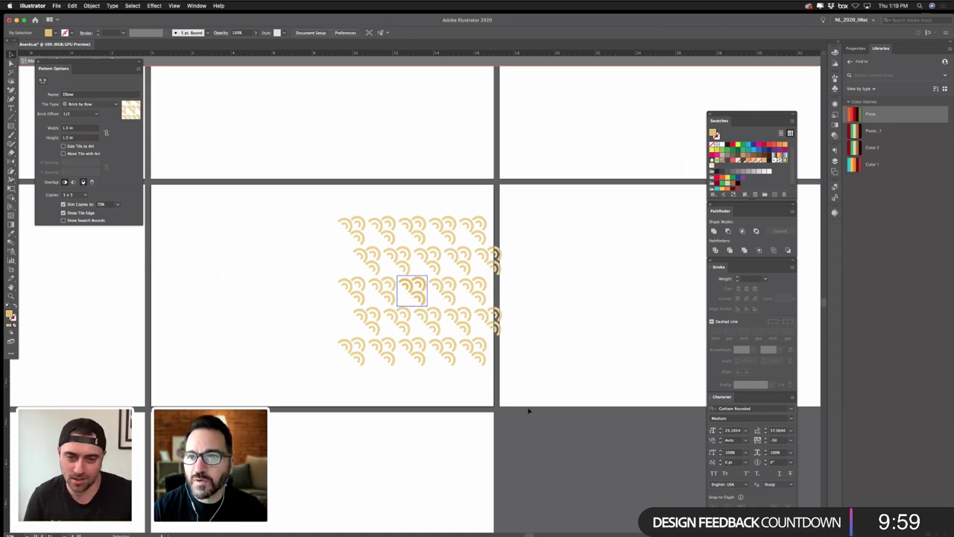
{"action": "left_click", "coordinate": [300, 61]}
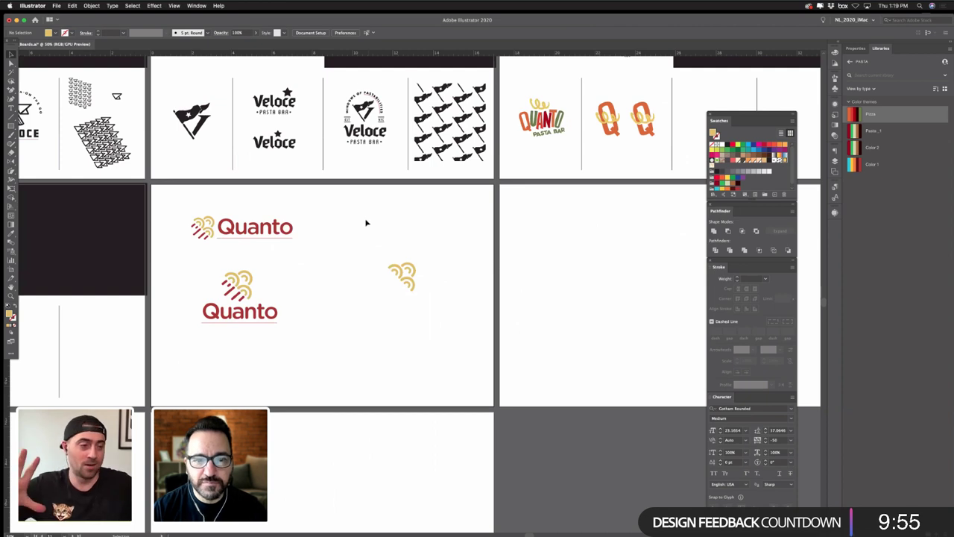
{"action": "left_click", "coordinate": [402, 274]}
{"action": "left_click_drag", "start_coordinate": [402, 274], "coordinate": [352, 295]}
{"action": "left_click", "coordinate": [235, 371]}
- Recolor the stroke of the inner triangle green in the red striped V icon on its Option 1 board
{"action": "left_click_drag", "start_coordinate": [93, 328], "coordinate": [373, 337]}
{"action": "left_click_drag", "start_coordinate": [224, 336], "coordinate": [413, 344]}
{"action": "scroll", "coordinate": [413, 344], "scroll_direction": "left", "scroll_amount": 3}
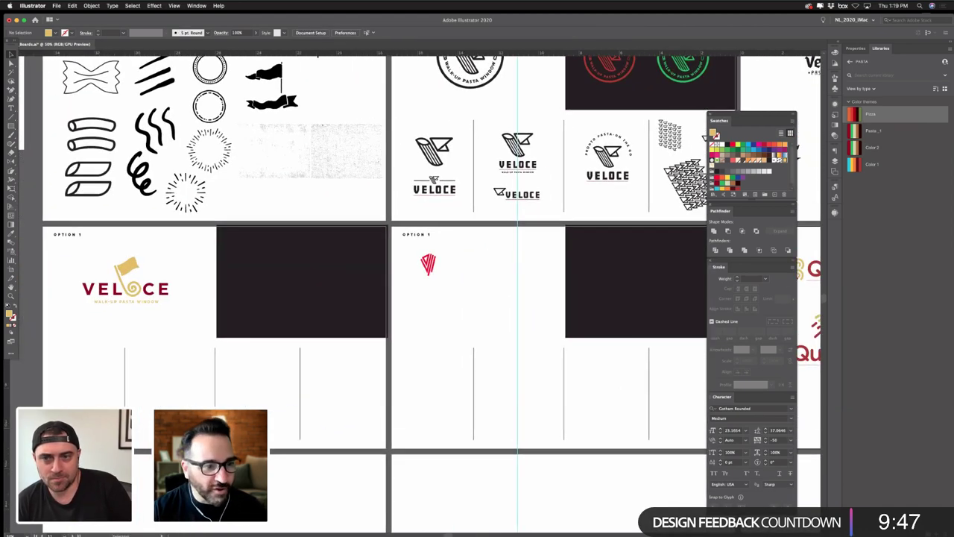
{"action": "scroll", "coordinate": [506, 336], "scroll_direction": "up", "scroll_amount": 5}
{"action": "scroll", "coordinate": [425, 315], "scroll_direction": "right", "scroll_amount": 3}
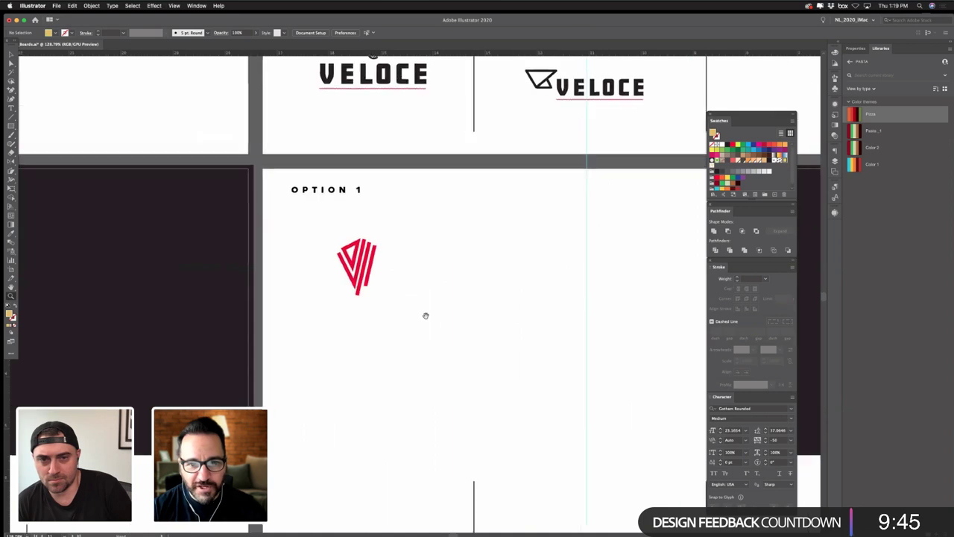
{"action": "left_click_drag", "start_coordinate": [387, 318], "coordinate": [359, 327]}
{"action": "left_click", "coordinate": [359, 330]}
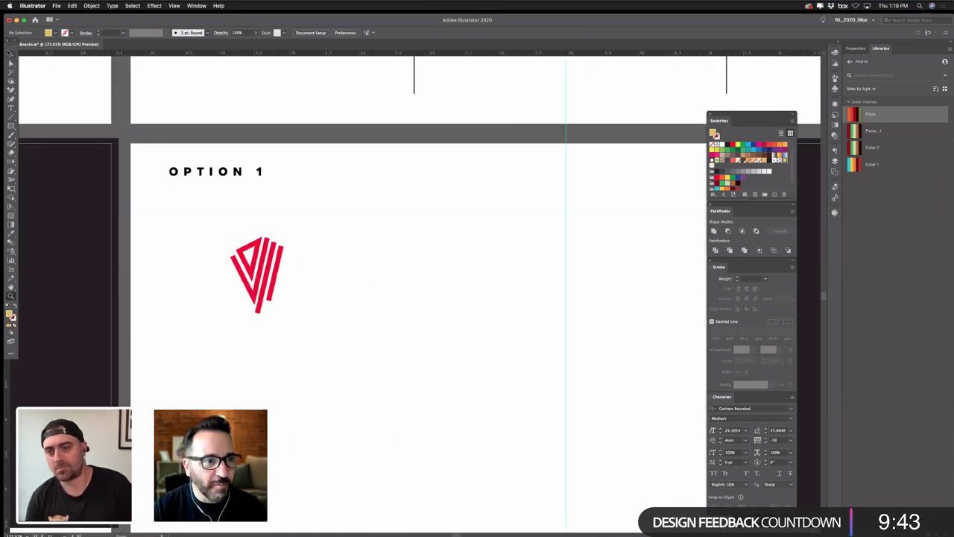
{"action": "left_click", "coordinate": [11, 54]}
{"action": "left_click", "coordinate": [258, 250]}
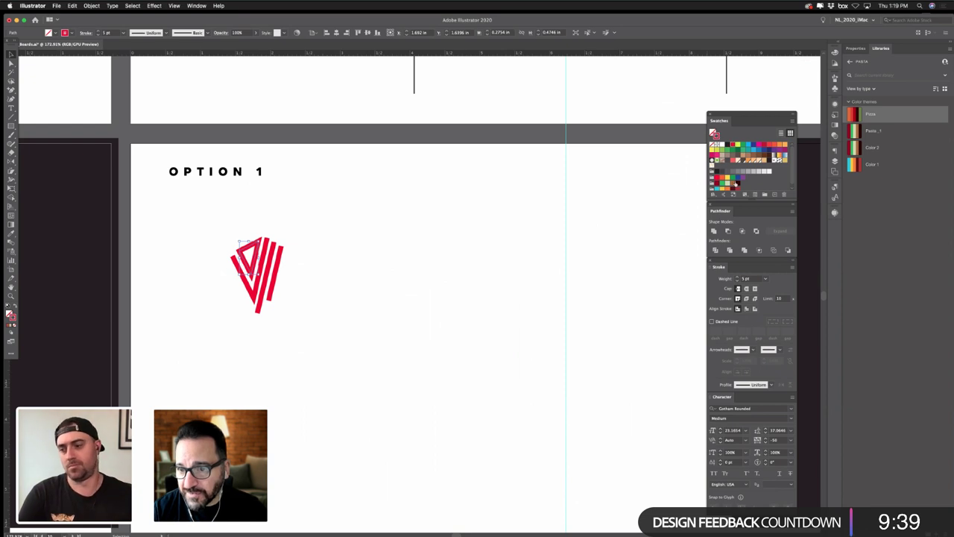
{"action": "scroll", "coordinate": [734, 181], "scroll_direction": "down", "scroll_amount": 1}
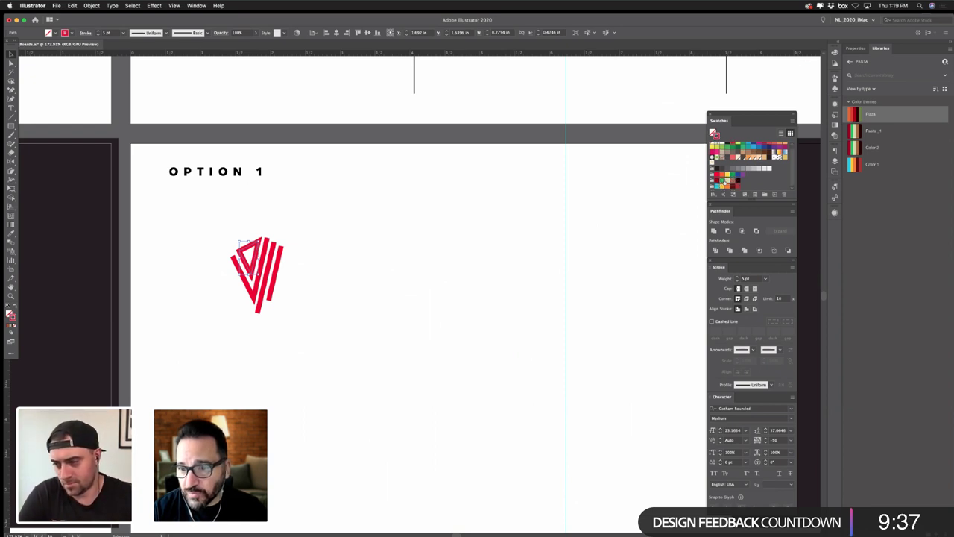
{"action": "left_click", "coordinate": [720, 181]}
{"action": "left_click", "coordinate": [475, 287]}
- Recolor the stripes of the outlined V icon dark red, enlarge the icon and shift it on the Option 1 board
{"action": "left_click_drag", "start_coordinate": [198, 217], "coordinate": [303, 311]}
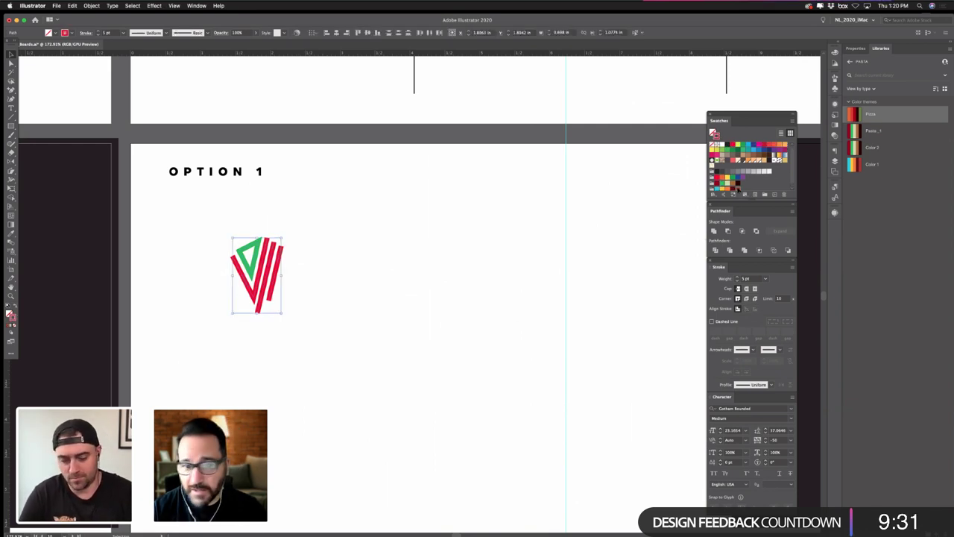
{"action": "left_click", "coordinate": [737, 189]}
{"action": "left_click", "coordinate": [449, 290]}
{"action": "mouse_move", "coordinate": [220, 226]}
{"action": "left_mouse_down"}
{"action": "mouse_move", "coordinate": [310, 334]}
{"action": "mouse_move", "coordinate": [352, 365]}
{"action": "left_mouse_up"}
{"action": "left_click_drag", "start_coordinate": [278, 308], "coordinate": [341, 309]}
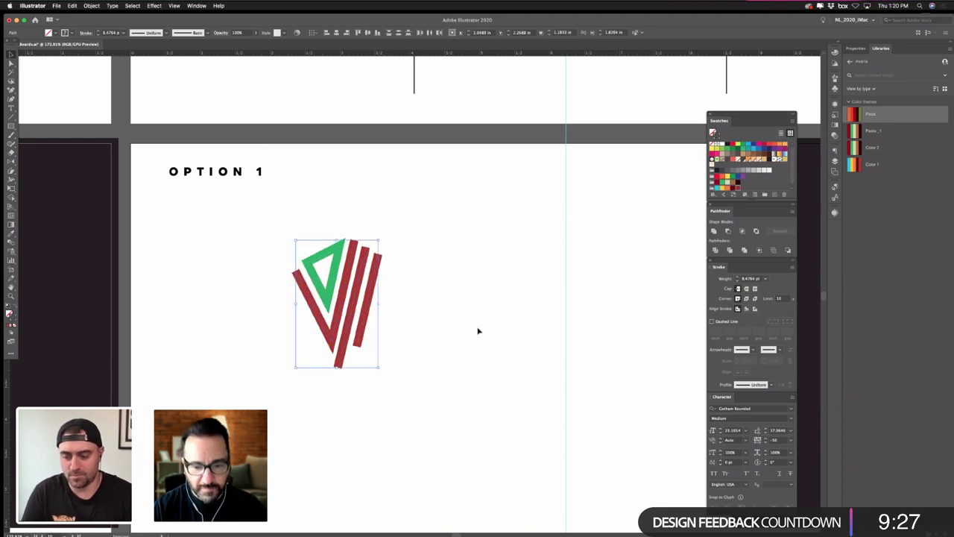
{"action": "left_click", "coordinate": [478, 331]}
- Copy the solid red striped V icon from the sketch board and paste it onto the Option 1 board
{"action": "key", "text": "super+minus"}
{"action": "key", "text": "super+minus"}
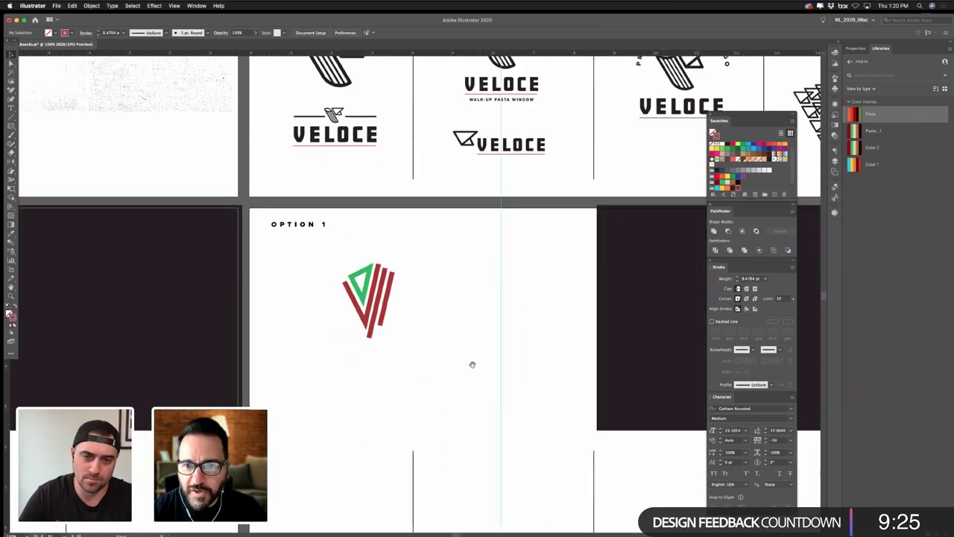
{"action": "scroll", "coordinate": [470, 365], "scroll_direction": "up", "scroll_amount": 5}
{"action": "scroll", "coordinate": [470, 365], "scroll_direction": "right", "scroll_amount": 5}
{"action": "scroll", "coordinate": [527, 172], "scroll_direction": "up", "scroll_amount": 10}
{"action": "scroll", "coordinate": [527, 171], "scroll_direction": "right", "scroll_amount": 10}
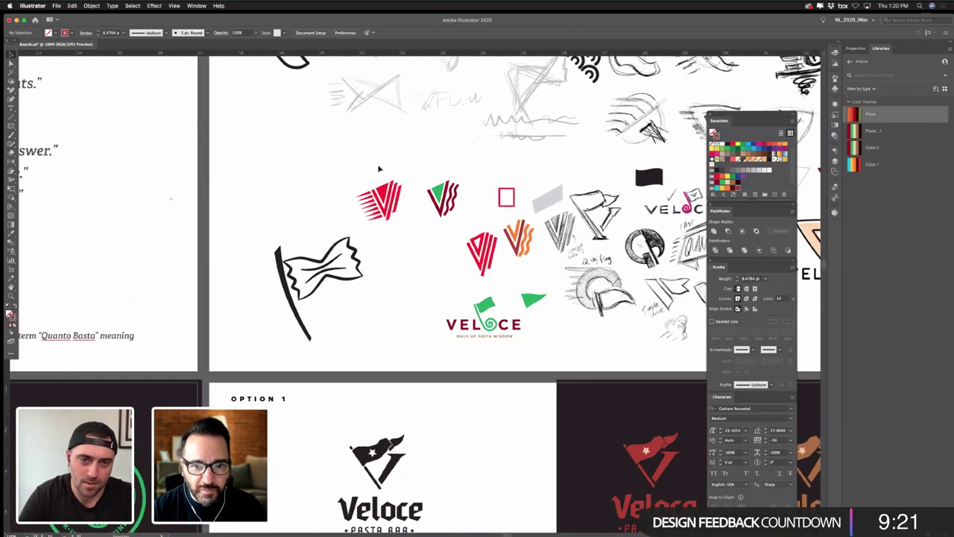
{"action": "left_click_drag", "start_coordinate": [379, 169], "coordinate": [399, 232]}
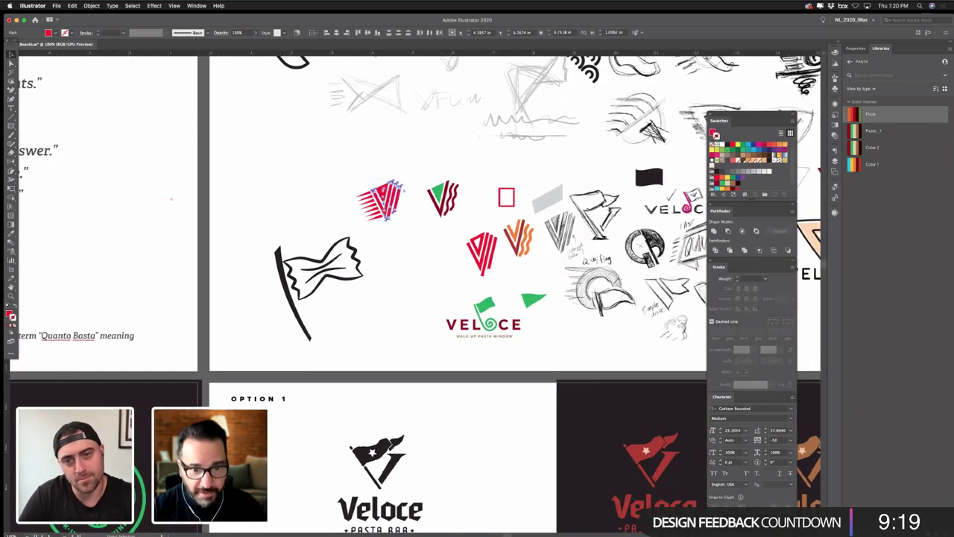
{"action": "scroll", "coordinate": [349, 290], "scroll_direction": "down", "scroll_amount": 5}
{"action": "scroll", "coordinate": [348, 290], "scroll_direction": "left", "scroll_amount": 5}
{"action": "scroll", "coordinate": [348, 273], "scroll_direction": "down", "scroll_amount": 10}
{"action": "scroll", "coordinate": [348, 272], "scroll_direction": "left", "scroll_amount": 5}
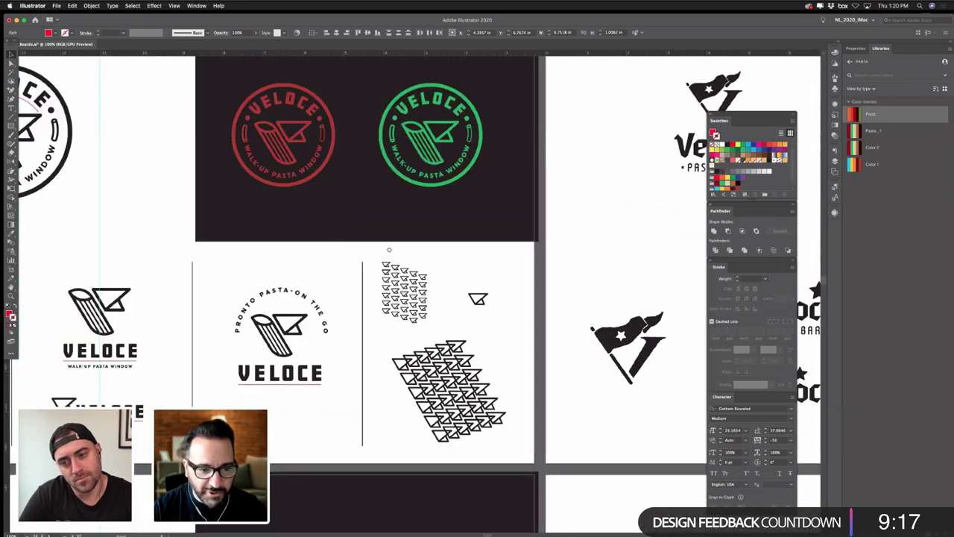
{"action": "key", "text": "super+v"}
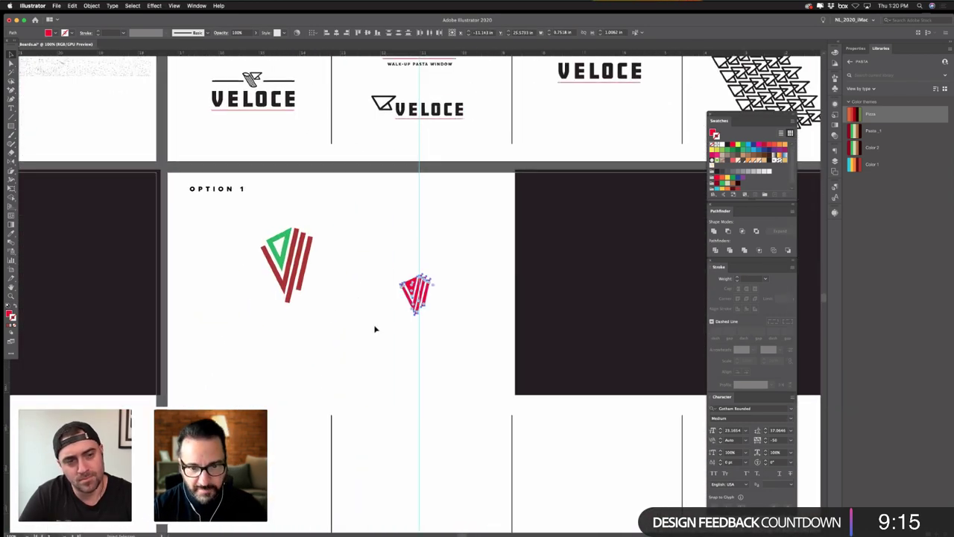
- Enlarge the pasted solid V icon and place it next to the outlined one
{"action": "key", "text": "v"}
{"action": "left_click_drag", "start_coordinate": [412, 298], "coordinate": [385, 336]}
{"action": "left_click", "coordinate": [387, 339]}
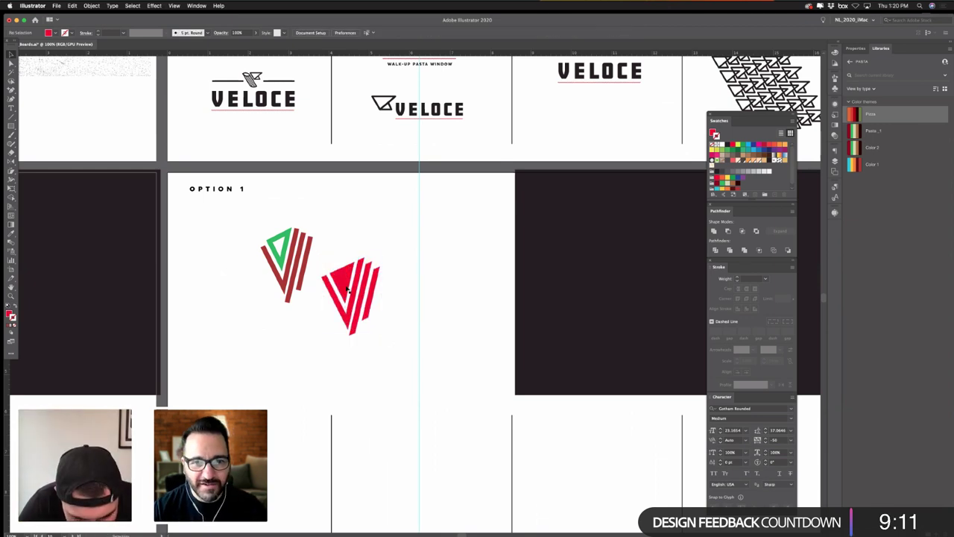
{"action": "left_click", "coordinate": [343, 280]}
{"action": "left_click", "coordinate": [11, 233]}
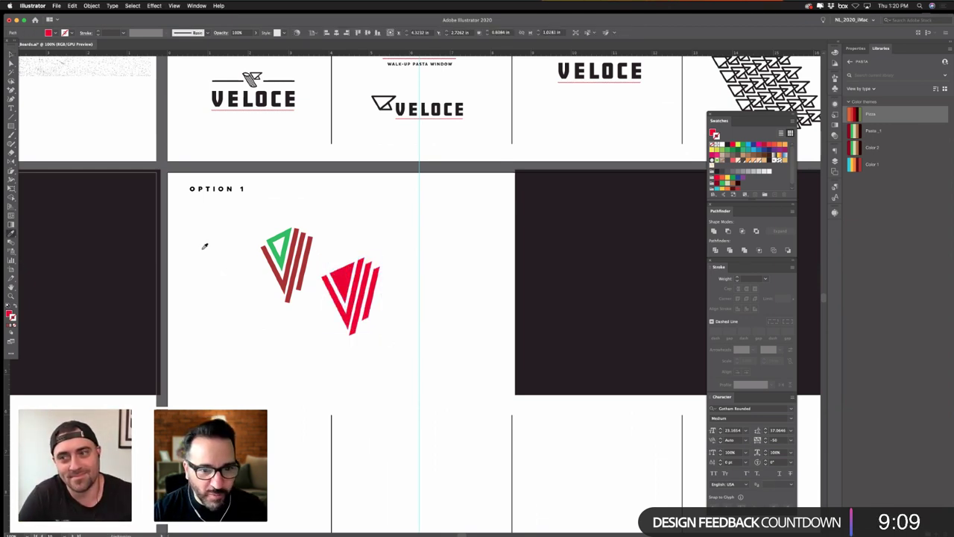
{"action": "scroll", "coordinate": [733, 175], "scroll_direction": "down", "scroll_amount": 1}
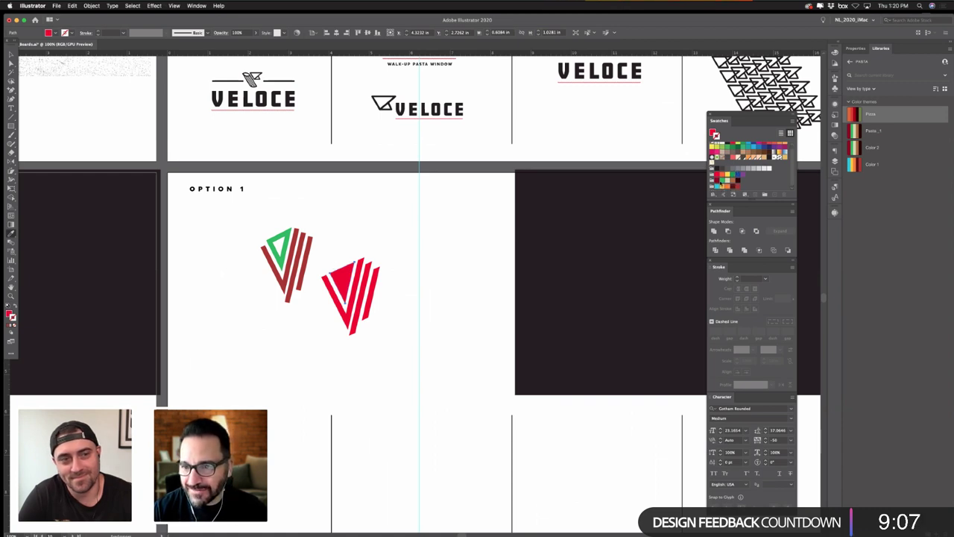
{"action": "left_click", "coordinate": [723, 181]}
{"action": "key", "text": "super+z"}
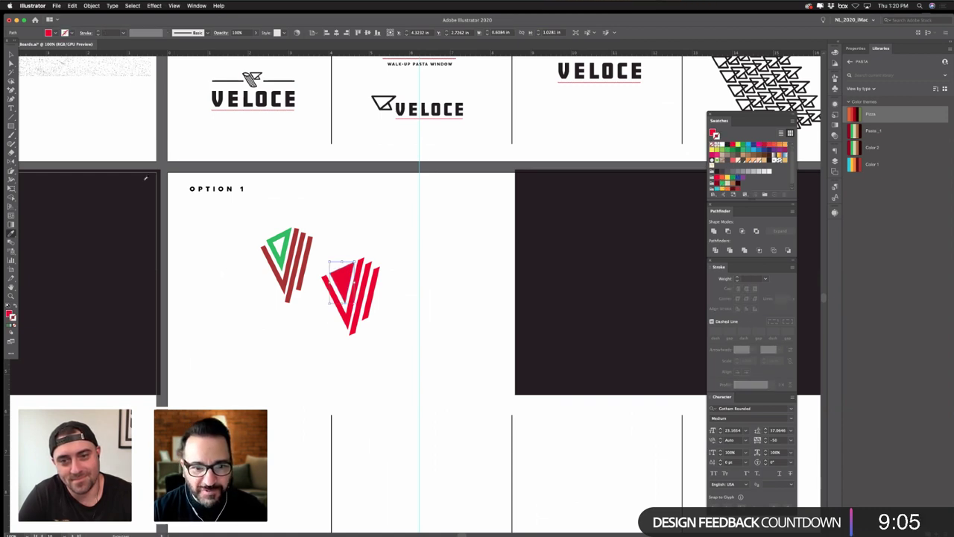
- Fill the solid V icon's inner triangle green and its stripes dark red
{"action": "left_click", "coordinate": [11, 62]}
{"action": "left_click", "coordinate": [337, 274]}
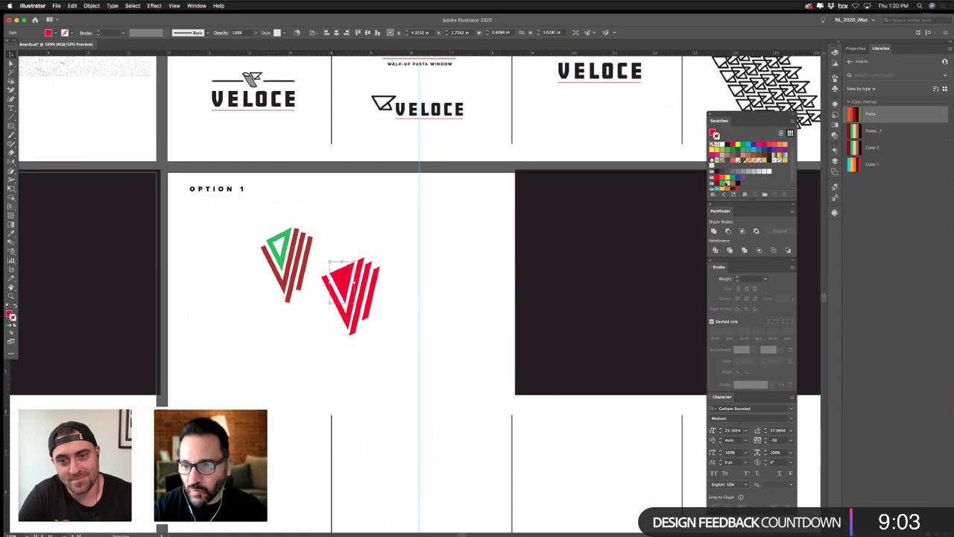
{"action": "left_click", "coordinate": [713, 133]}
{"action": "left_click", "coordinate": [721, 184]}
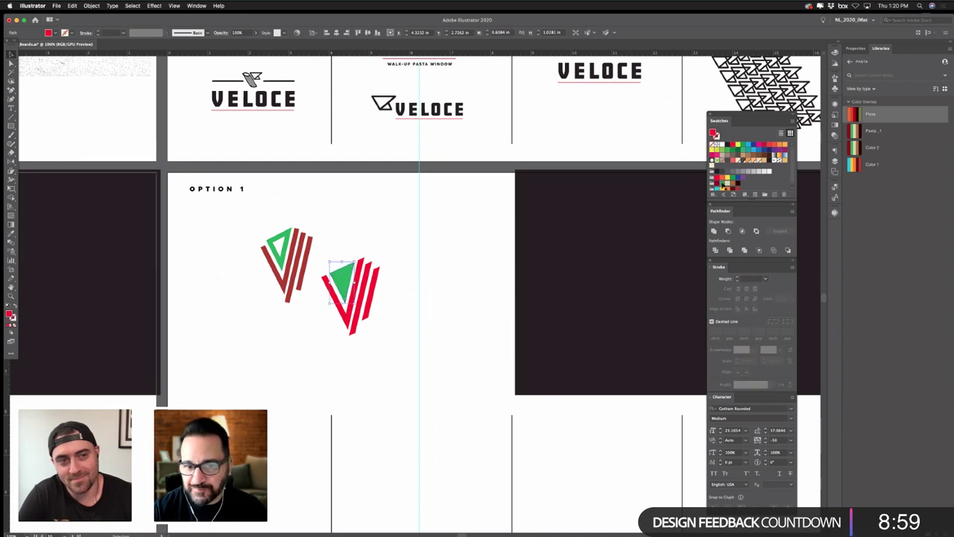
{"action": "left_click", "coordinate": [299, 323]}
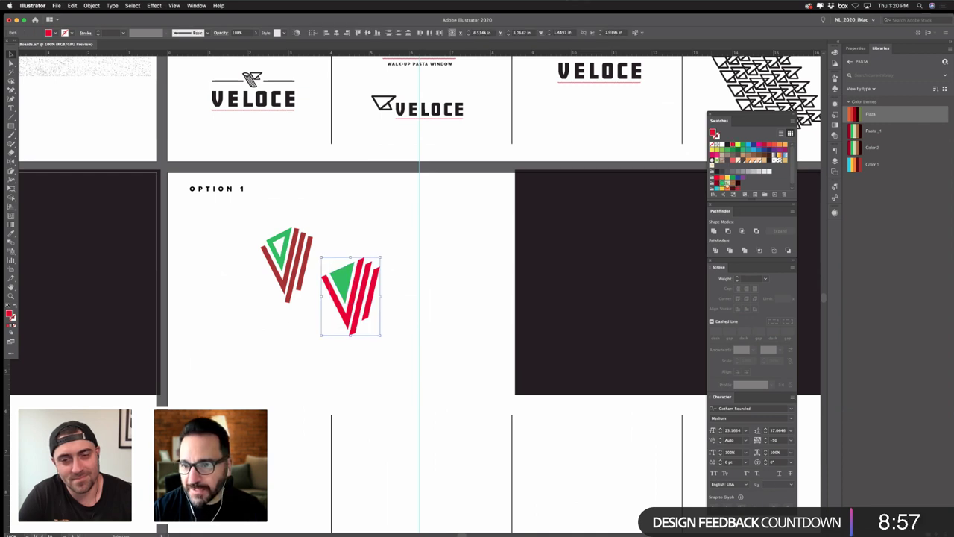
{"action": "left_click", "coordinate": [737, 189]}
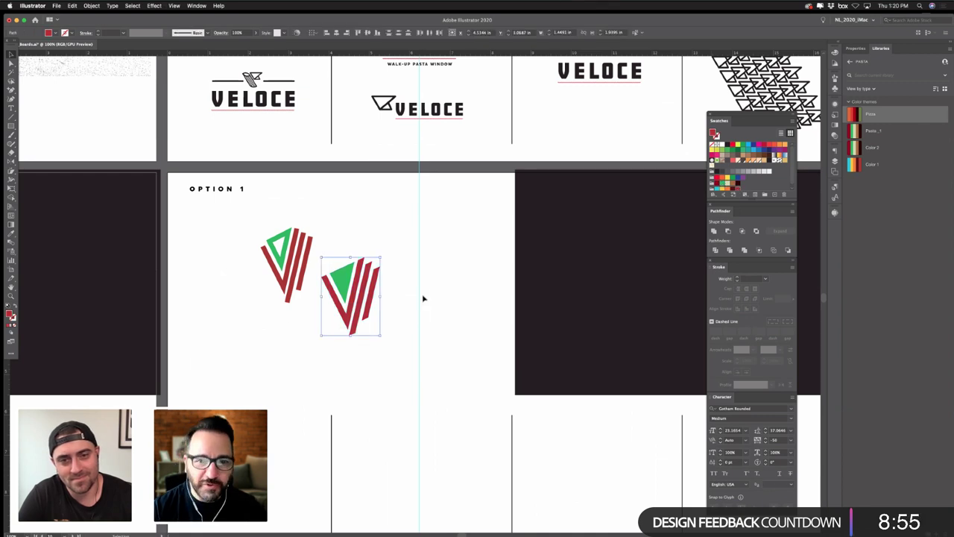
{"action": "left_click", "coordinate": [424, 299]}
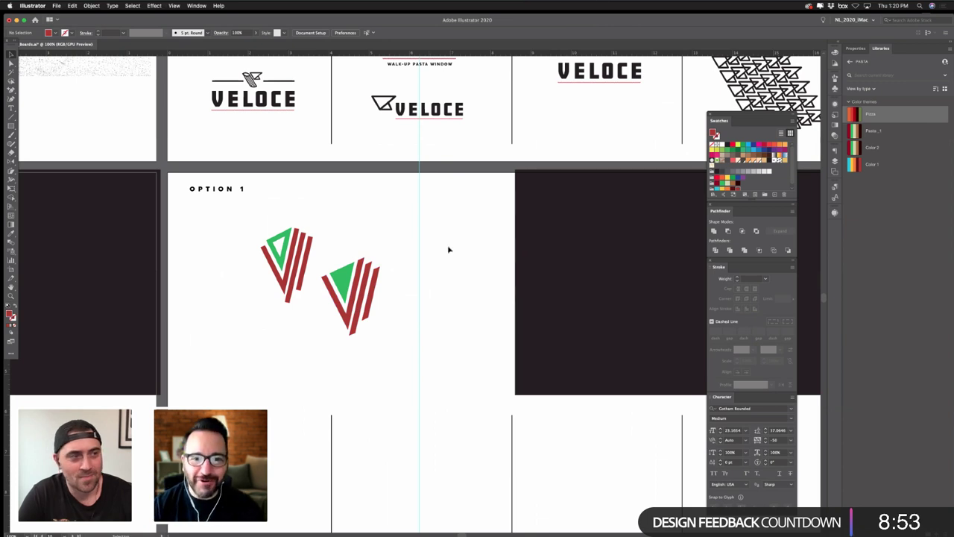
- Place a copy of the underlined VELOCE wordmark beside the solid V icon, sheared upward and enlarged
{"action": "left_click_drag", "start_coordinate": [437, 107], "coordinate": [418, 295]}
{"action": "left_click", "coordinate": [12, 171]}
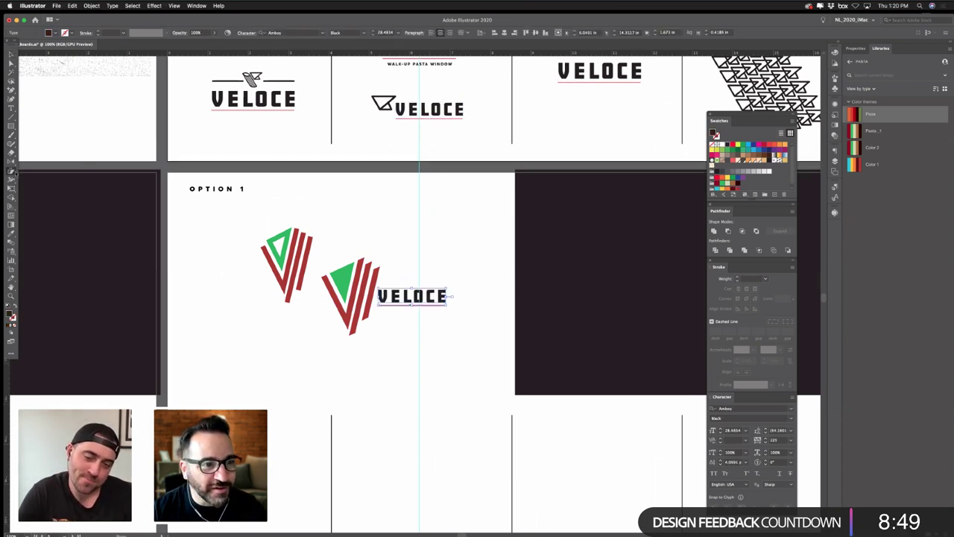
{"action": "left_click_drag", "start_coordinate": [398, 326], "coordinate": [471, 286]}
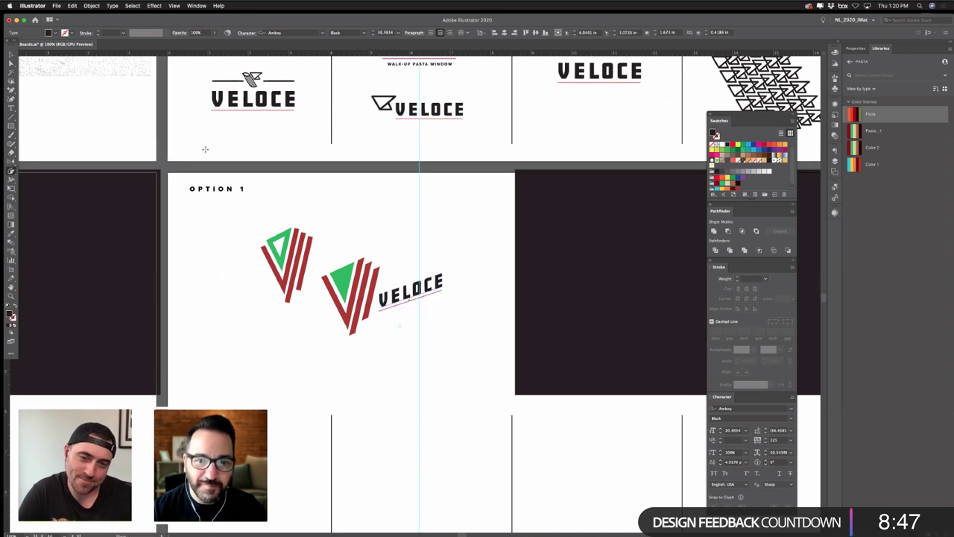
{"action": "left_click", "coordinate": [11, 55]}
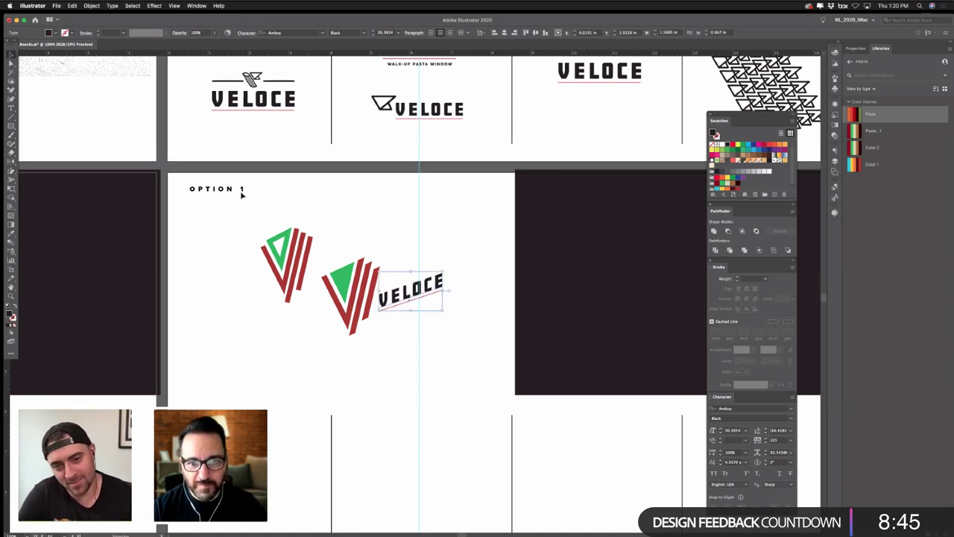
{"action": "left_click", "coordinate": [467, 311]}
{"action": "left_click_drag", "start_coordinate": [435, 289], "coordinate": [475, 304]}
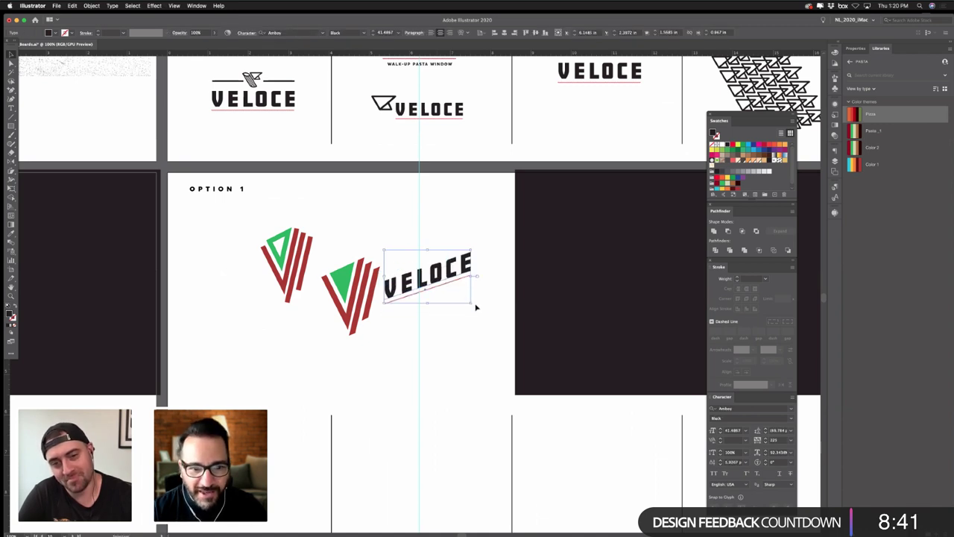
- Delete the outlined V icon and move the solid icon with its slanted wordmark toward the freed spot
{"action": "left_click", "coordinate": [258, 238]}
{"action": "left_click", "coordinate": [307, 292]}
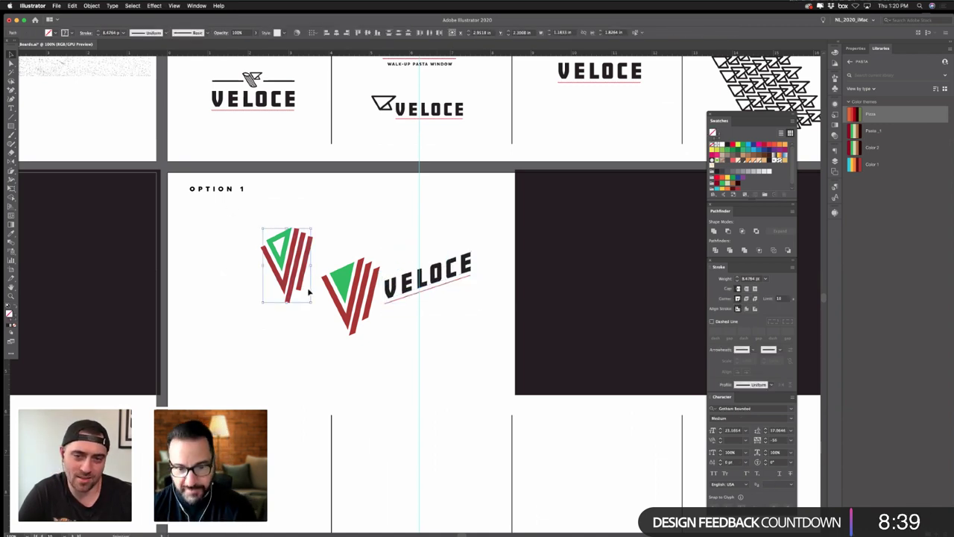
{"action": "key", "text": "Delete"}
{"action": "left_click_drag", "start_coordinate": [376, 306], "coordinate": [301, 268]}
- Recolor the slanted VELOCE wordmark dark red and fine-tune its size and position beside the V icon
{"action": "left_click", "coordinate": [738, 190]}
{"action": "left_click", "coordinate": [454, 253]}
{"action": "left_click_drag", "start_coordinate": [366, 286], "coordinate": [375, 300]}
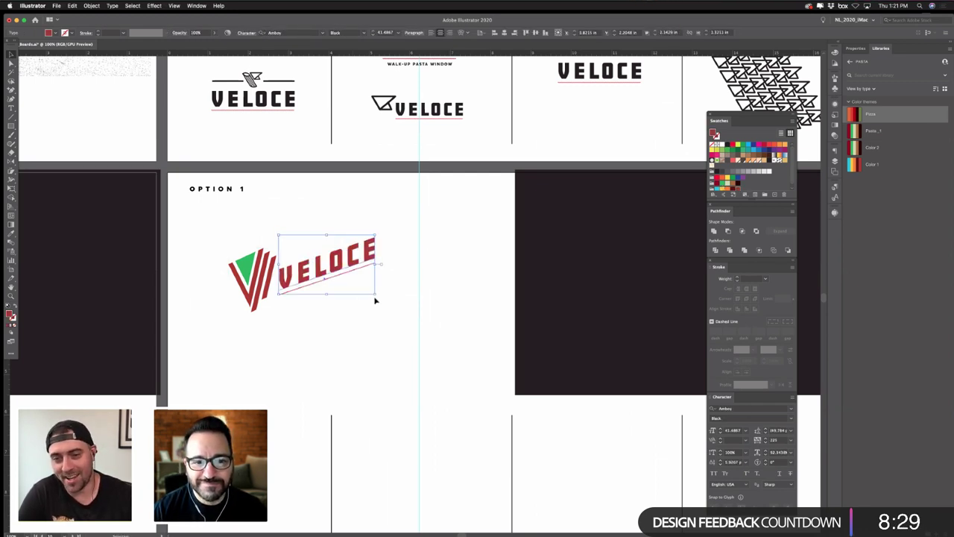
{"action": "left_click", "coordinate": [332, 287]}
{"action": "left_click_drag", "start_coordinate": [320, 274], "coordinate": [321, 271]}
{"action": "left_click", "coordinate": [302, 341]}
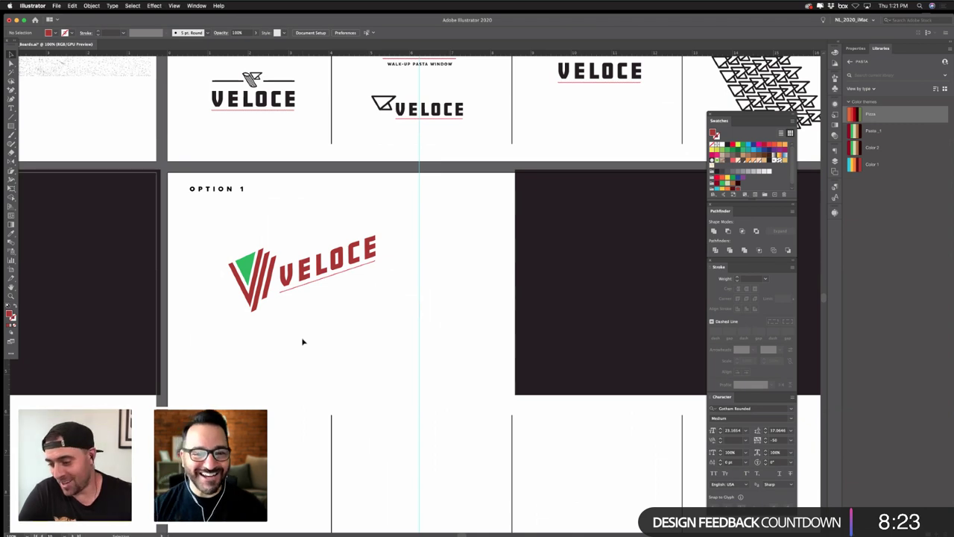
- Try the icon triangle's green on the slanted VELOCE wordmark
{"action": "left_click", "coordinate": [299, 277]}
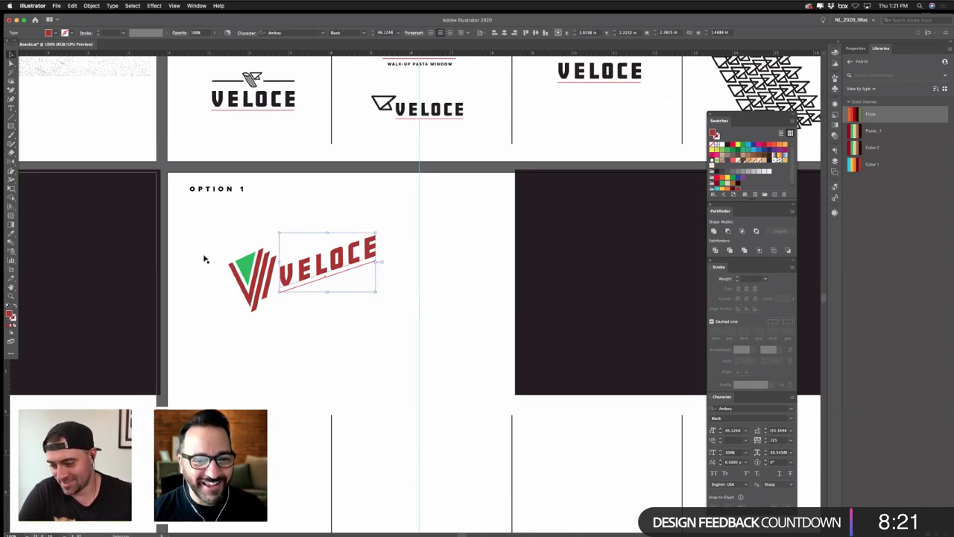
{"action": "left_click", "coordinate": [10, 232]}
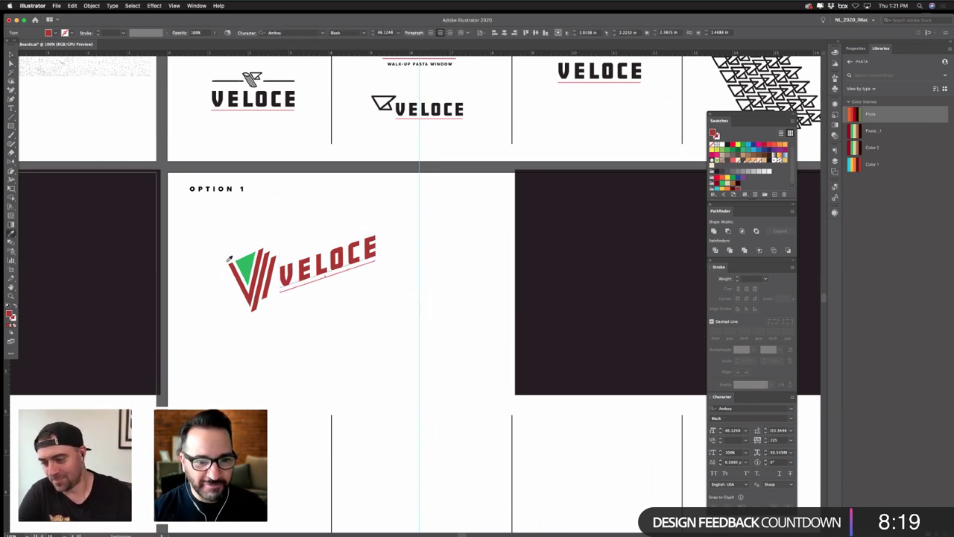
{"action": "left_click", "coordinate": [248, 259]}
{"action": "key", "text": "super+z"}
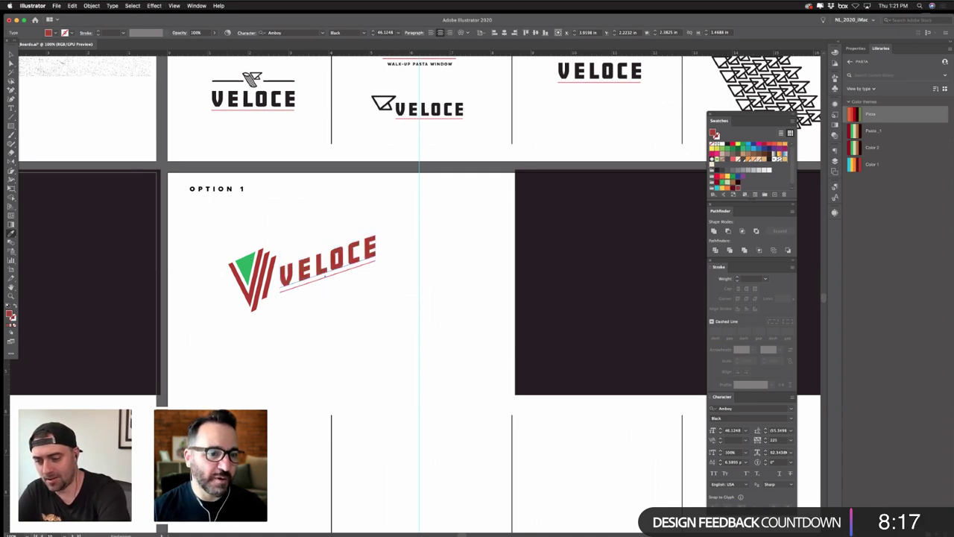
- Duplicate the slanted VELOCE wordmark just below itself and change the copy's text to VESPA DELIVERY
{"action": "key", "text": "v"}
{"action": "left_click_drag", "start_coordinate": [313, 272], "coordinate": [311, 308]}
{"action": "double_click", "coordinate": [312, 308]}
{"action": "type", "text": "PAS"}
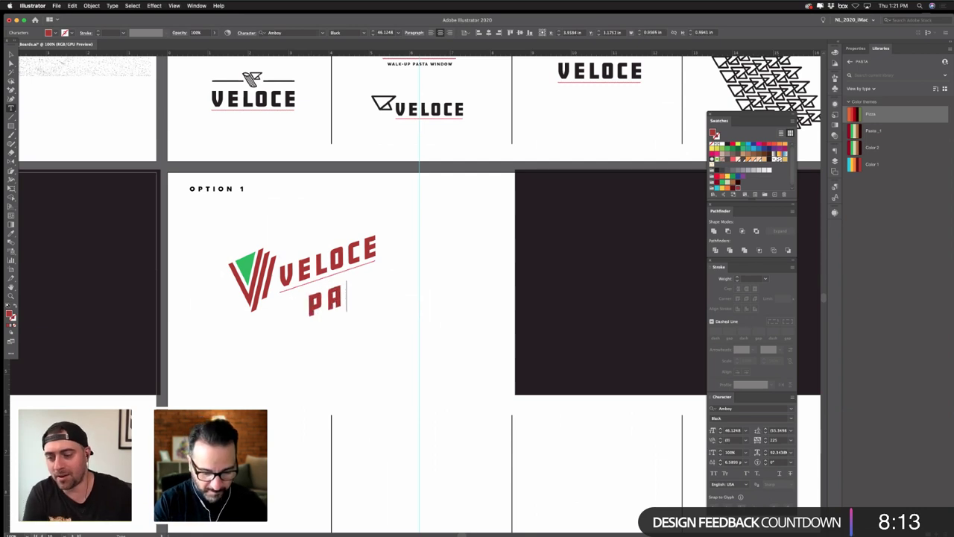
{"action": "key", "text": "BackSpace"}
{"action": "key", "text": "BackSpace"}
{"action": "key", "text": "BackSpace"}
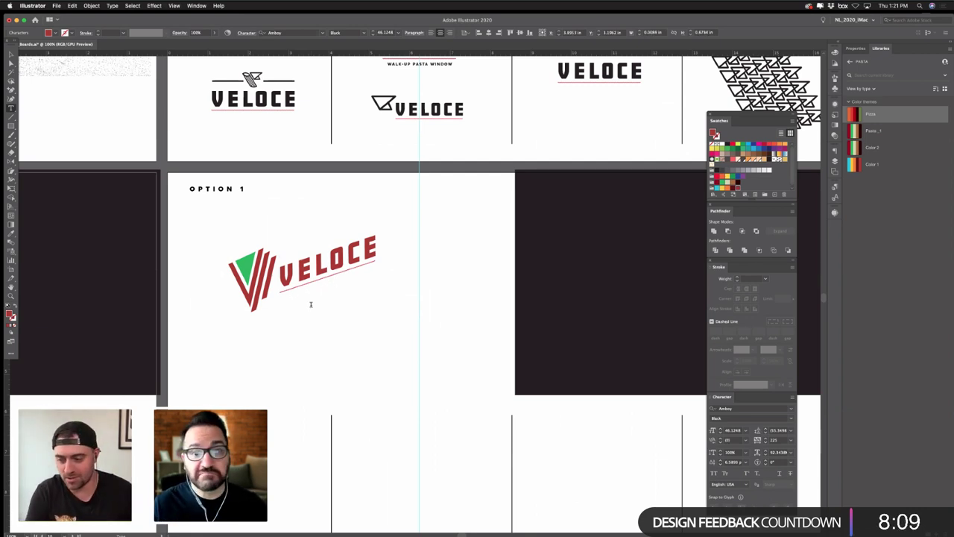
{"action": "type", "text": "VE"}
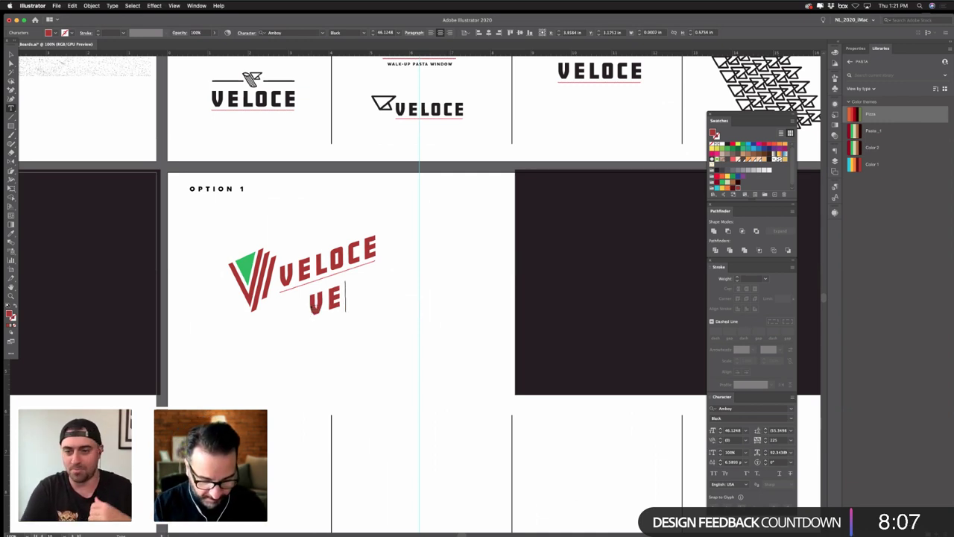
{"action": "type", "text": "SPA"}
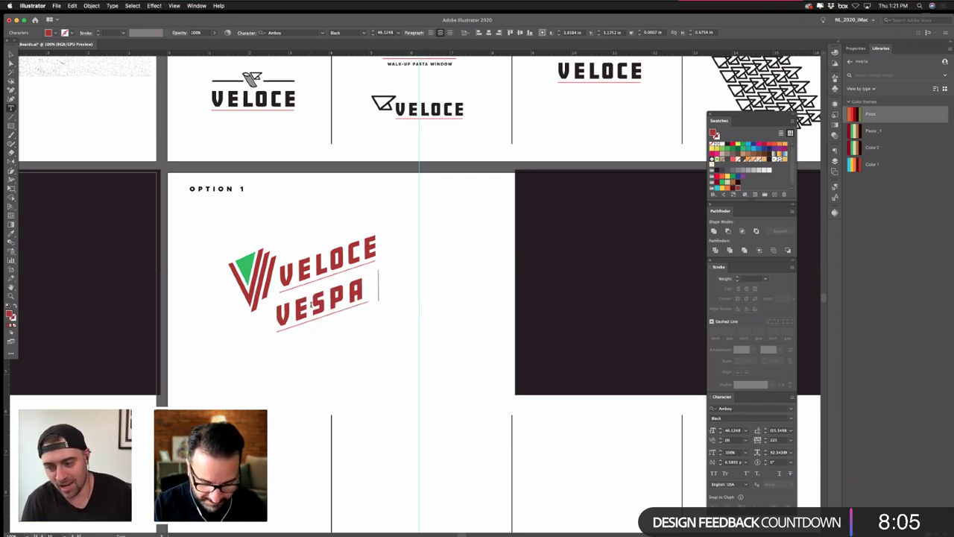
{"action": "type", "text": " DELIVERY"}
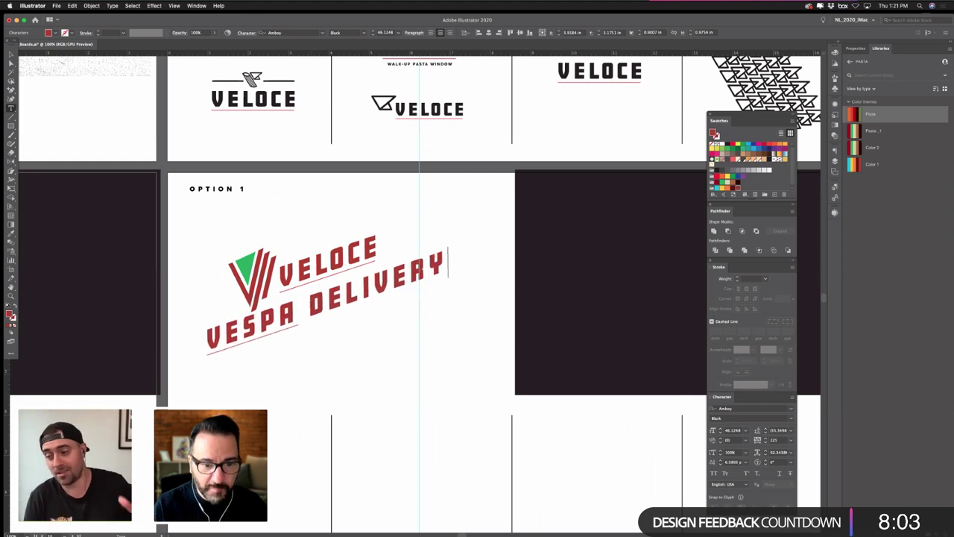
- Scale the red VESPA DELIVERY text down to about 17 pt and place it beneath the slanted VELOCE wordmark
{"action": "key", "text": "Escape"}
{"action": "left_click", "coordinate": [443, 267]}
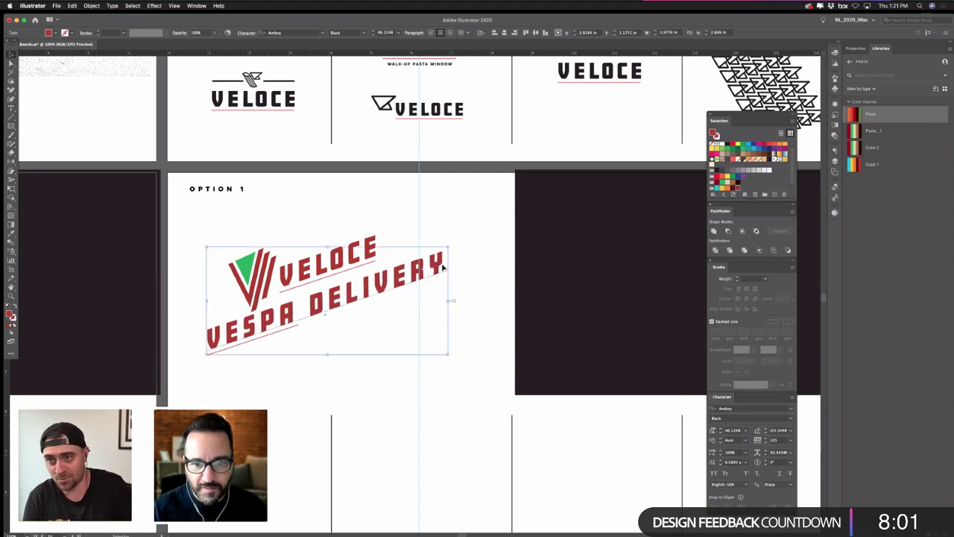
{"action": "left_click_drag", "start_coordinate": [447, 355], "coordinate": [326, 280]}
{"action": "key", "text": "super+z"}
{"action": "left_click_drag", "start_coordinate": [212, 283], "coordinate": [292, 302]}
- Recolor the VESPA DELIVERY tagline with the green sampled from the triangle in the V icon
{"action": "left_click", "coordinate": [12, 233]}
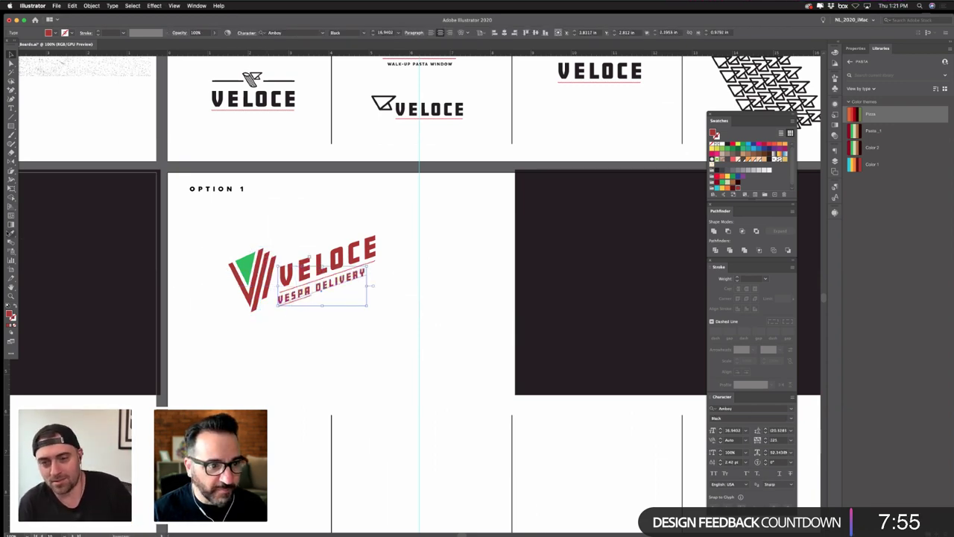
{"action": "left_click", "coordinate": [258, 258]}
{"action": "left_click", "coordinate": [243, 259]}
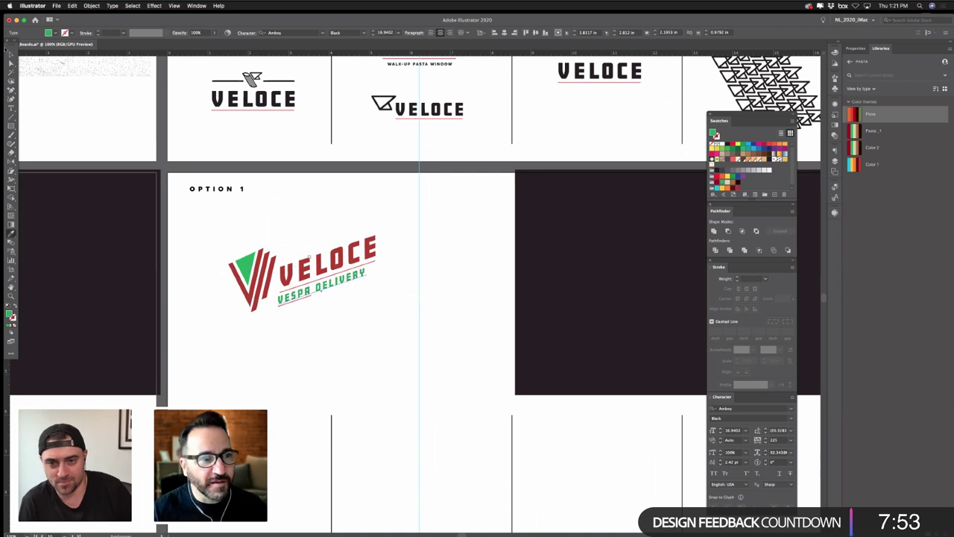
- Scale the VESPA DELIVERY tagline down to about 15 pt, keeping it under the wordmark's thin line
{"action": "left_click", "coordinate": [12, 56]}
{"action": "left_click", "coordinate": [362, 276]}
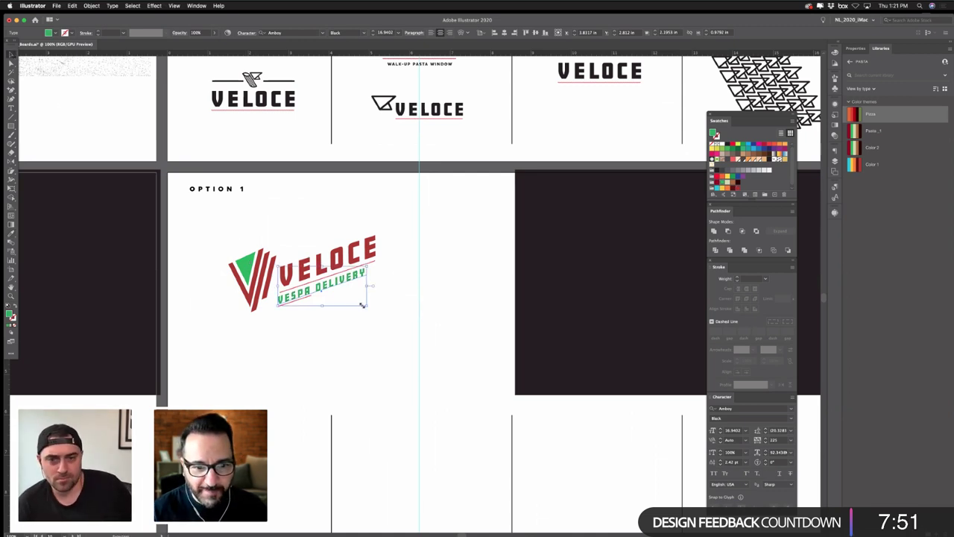
{"action": "left_click_drag", "start_coordinate": [367, 305], "coordinate": [319, 291]}
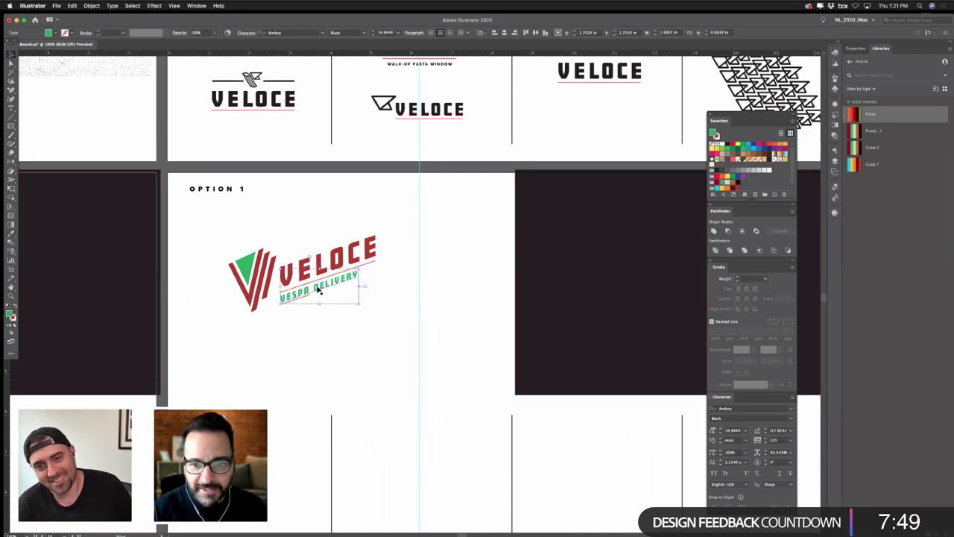
- Try a tracking of 550 on the VESPA DELIVERY tagline
{"action": "left_click", "coordinate": [775, 440]}
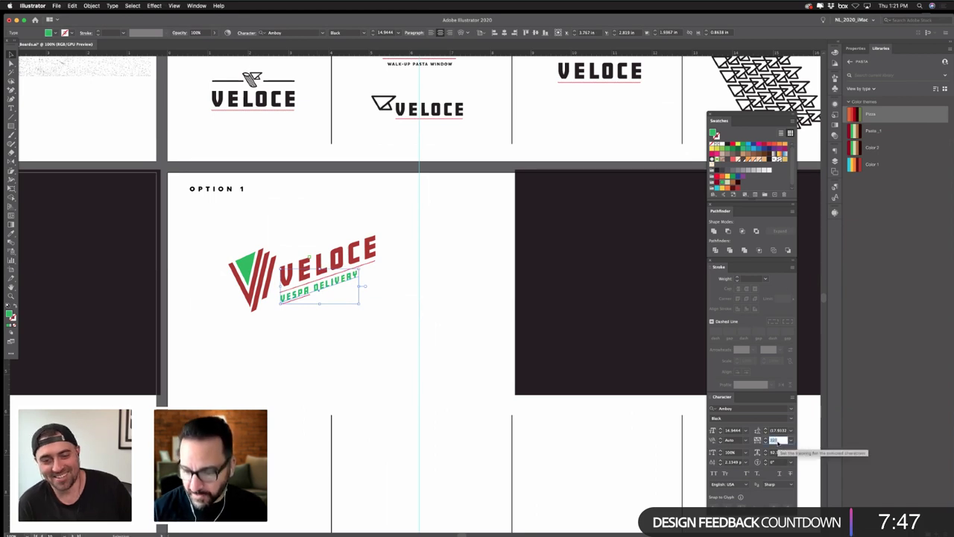
{"action": "type", "text": "550"}
{"action": "key", "text": "Return"}
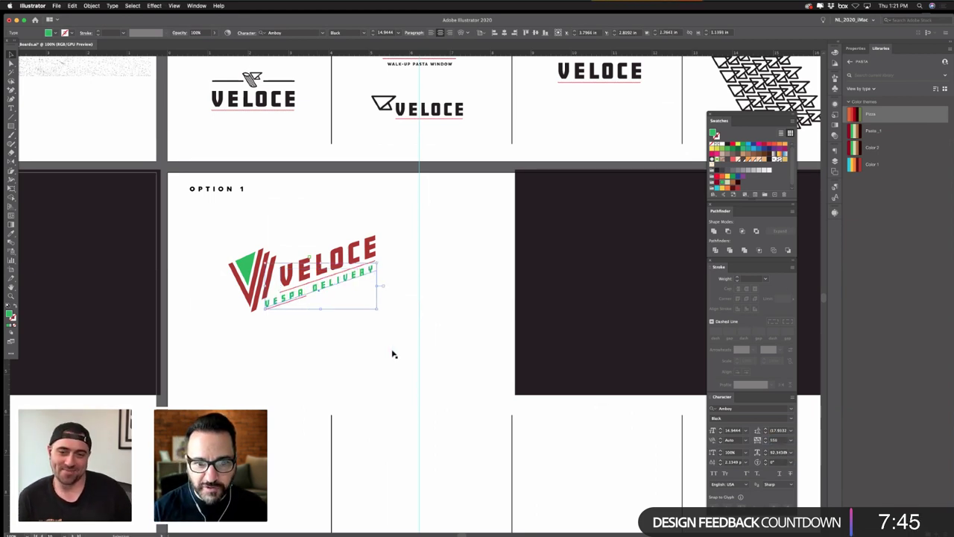
- Set the tracking of the VESPA DELIVERY tagline to 400
{"action": "left_click", "coordinate": [775, 440]}
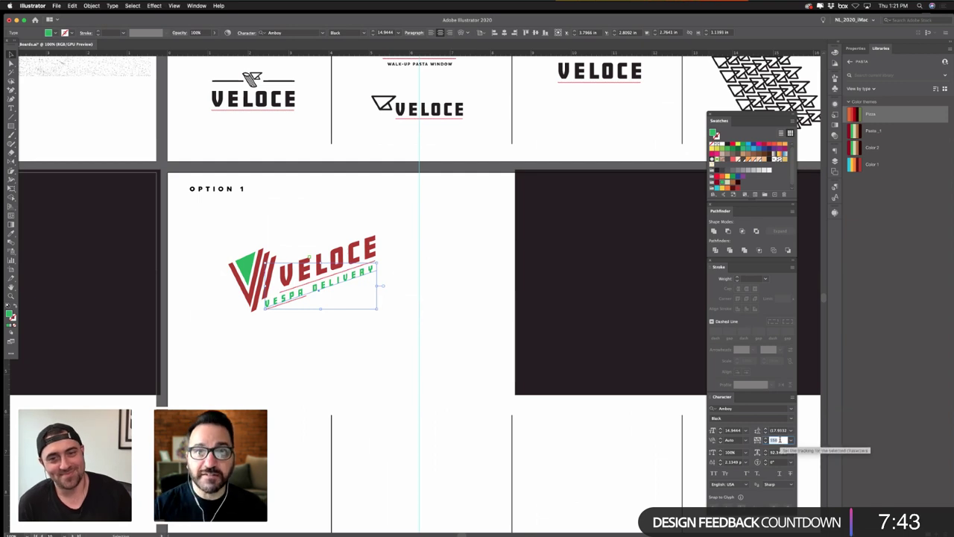
{"action": "type", "text": "400"}
{"action": "key", "text": "Return"}
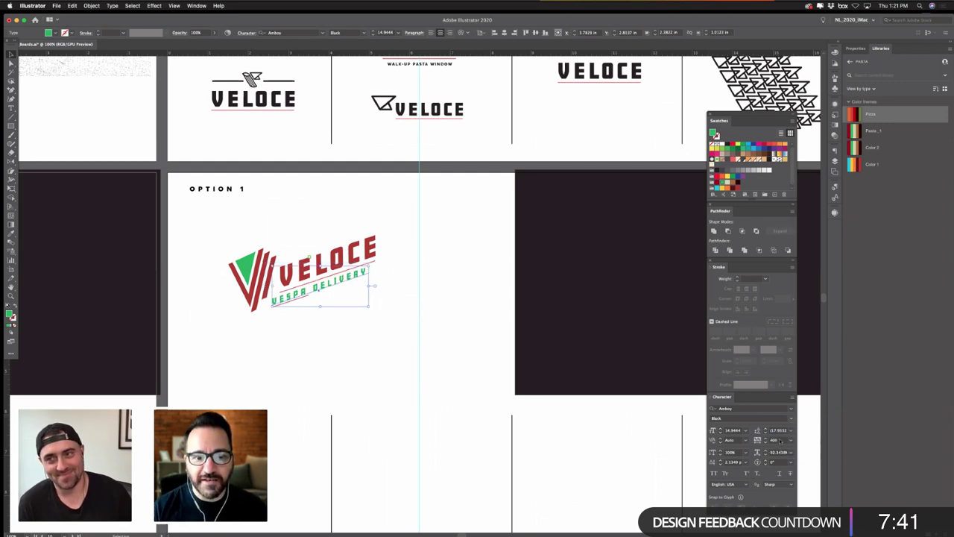
- Shift the VESPA DELIVERY tagline to the right so that it lines up under the VELOCE wordmark
{"action": "left_click", "coordinate": [265, 326]}
{"action": "left_click_drag", "start_coordinate": [295, 297], "coordinate": [302, 299]}
{"action": "left_click", "coordinate": [347, 335]}
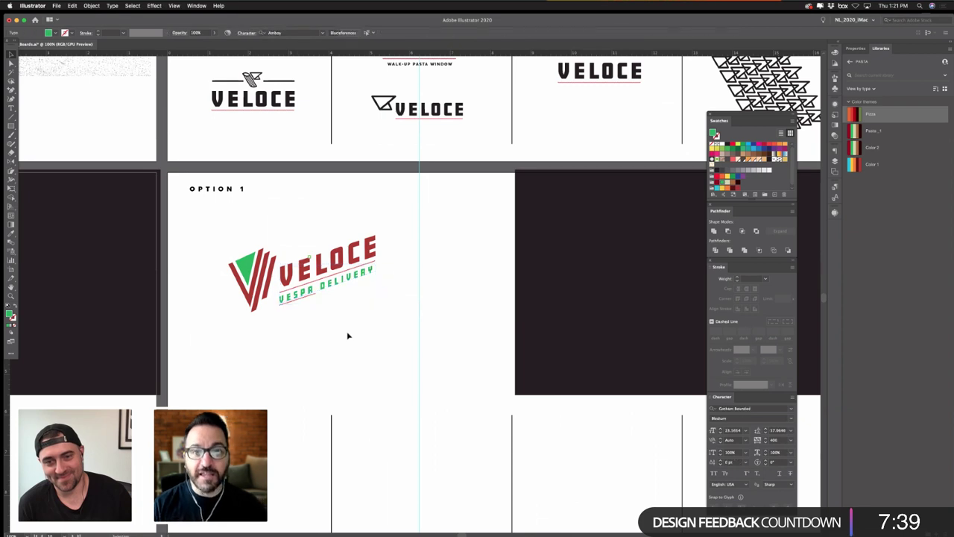
{"action": "left_click", "coordinate": [301, 299]}
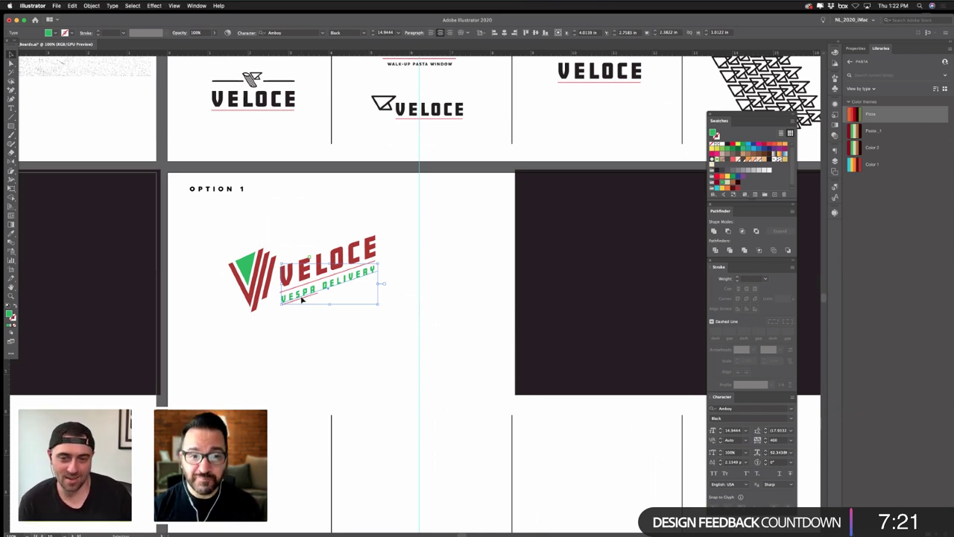
{"action": "left_click", "coordinate": [312, 318]}
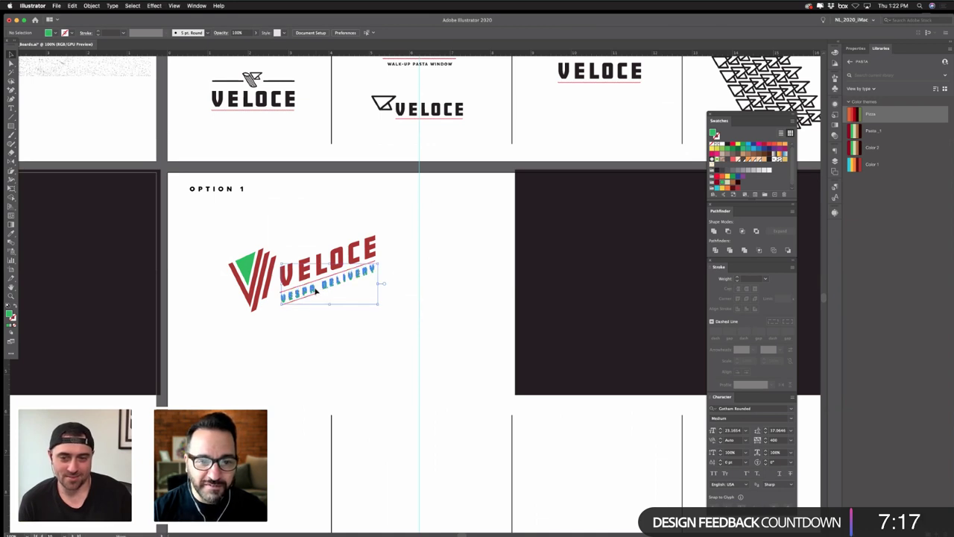
{"action": "left_click", "coordinate": [322, 287]}
{"action": "left_click", "coordinate": [333, 325]}
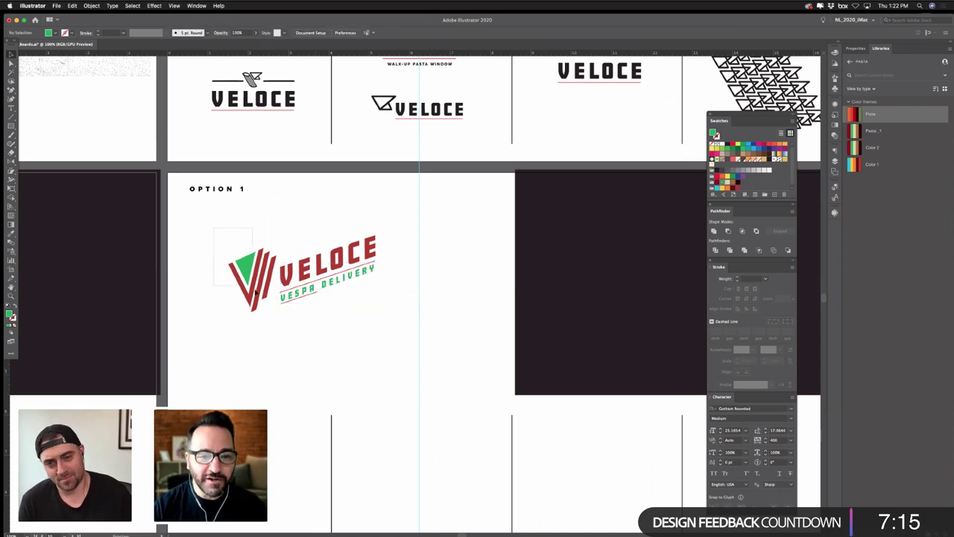
{"action": "left_click", "coordinate": [266, 297]}
{"action": "left_click_drag", "start_coordinate": [266, 297], "coordinate": [264, 306]}
{"action": "left_click", "coordinate": [320, 325]}
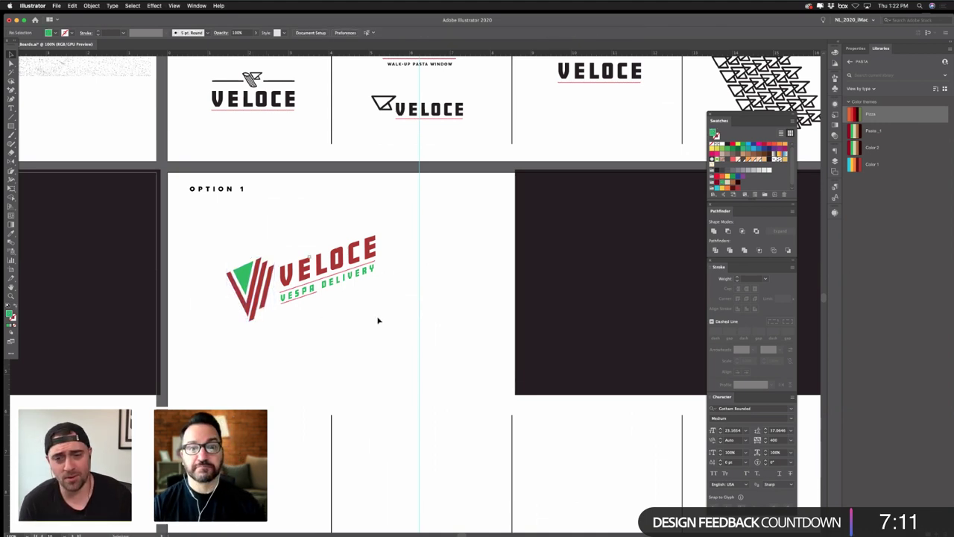
{"action": "left_click", "coordinate": [329, 296]}
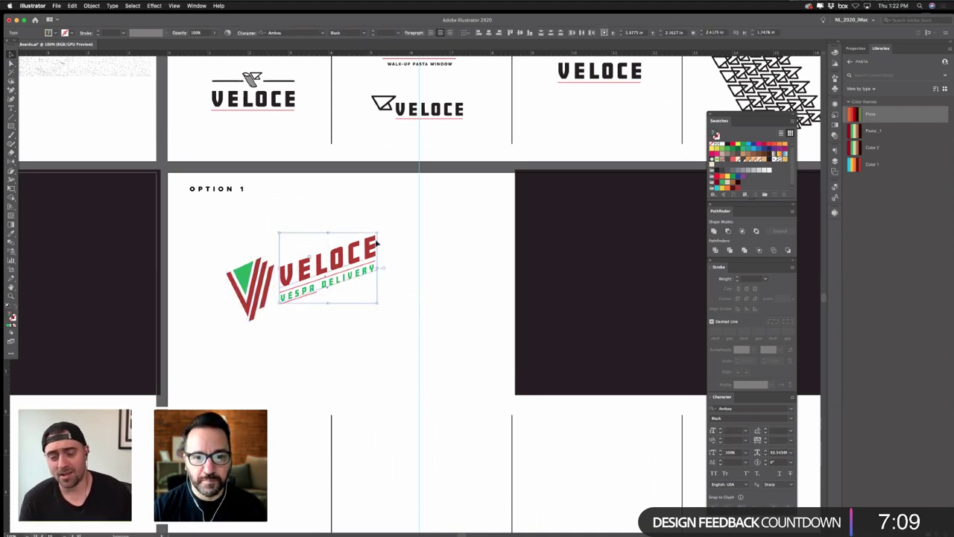
{"action": "left_click_drag", "start_coordinate": [377, 234], "coordinate": [318, 277]}
{"action": "key", "text": "cmd+z"}
{"action": "key", "text": "cmd+z"}
{"action": "key", "text": "cmd+z"}
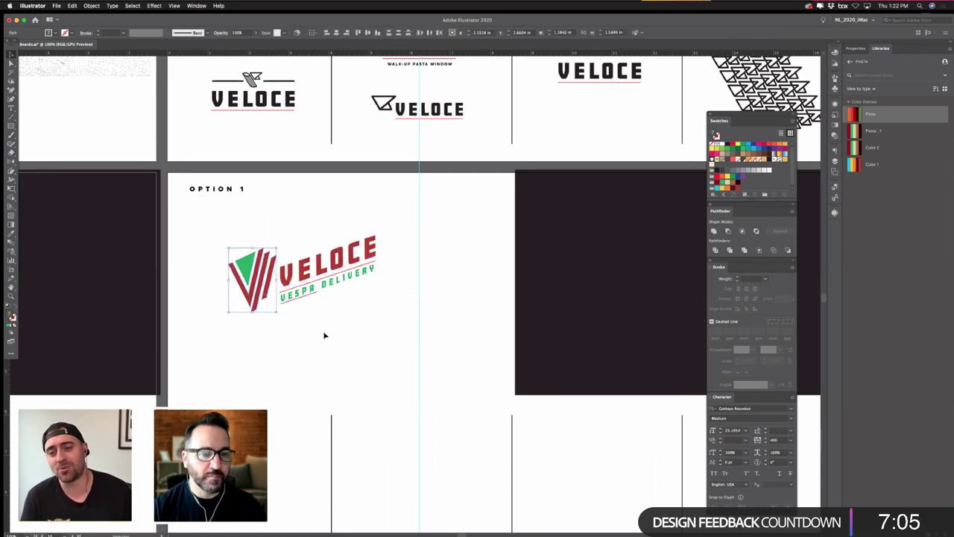
- Scale the V icon beside the wordmark down proportionally to about 1.07 in wide
{"action": "left_click_drag", "start_coordinate": [217, 232], "coordinate": [271, 297]}
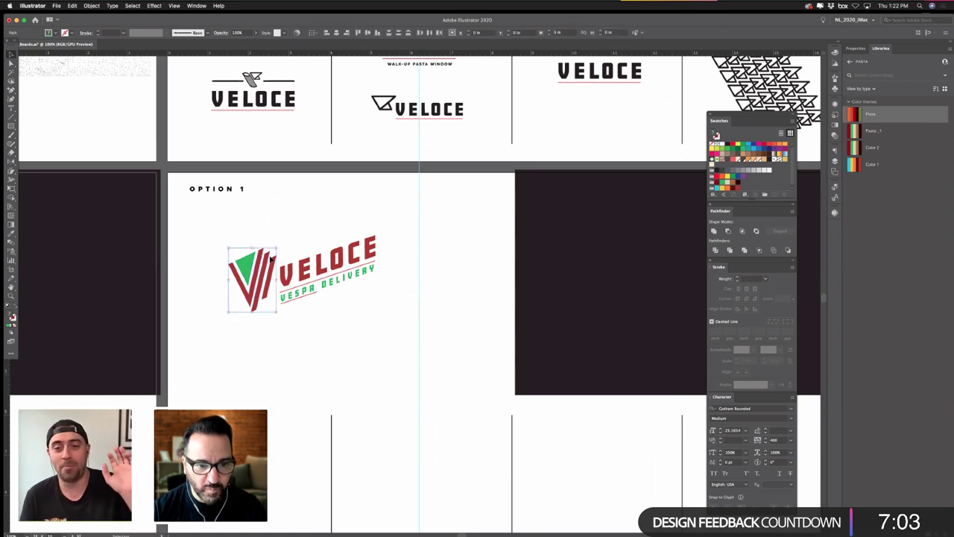
{"action": "left_click_drag", "start_coordinate": [275, 248], "coordinate": [271, 254]}
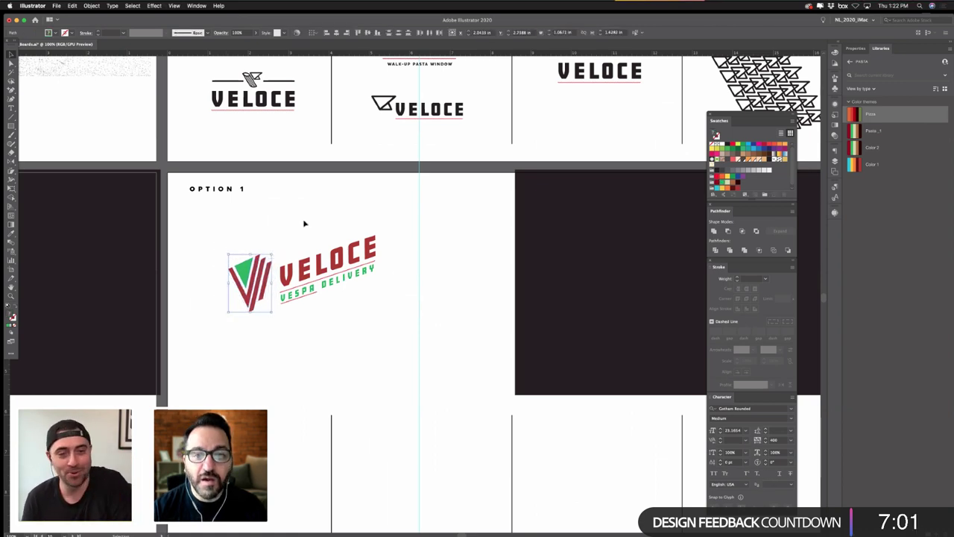
{"action": "left_click_drag", "start_coordinate": [304, 222], "coordinate": [336, 301]}
{"action": "left_click", "coordinate": [335, 332]}
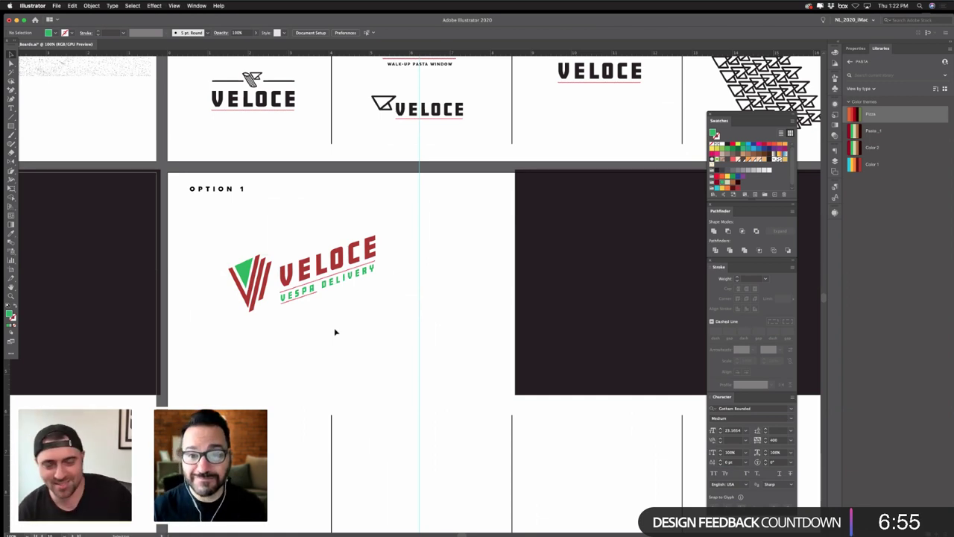
- Move the complete logo slightly up and left and shear it vertically to flatten its upward slant a little
{"action": "left_click_drag", "start_coordinate": [235, 243], "coordinate": [316, 319]}
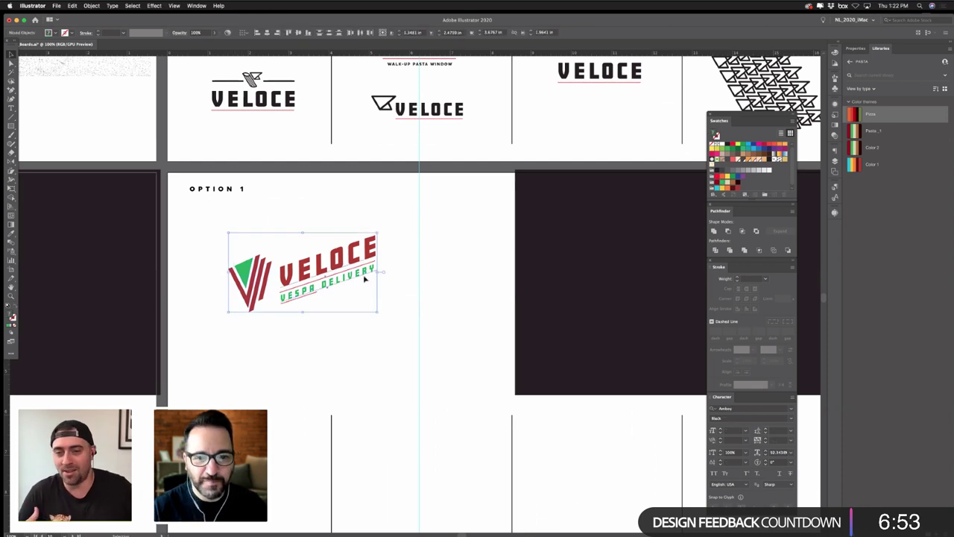
{"action": "left_click_drag", "start_coordinate": [316, 270], "coordinate": [308, 263]}
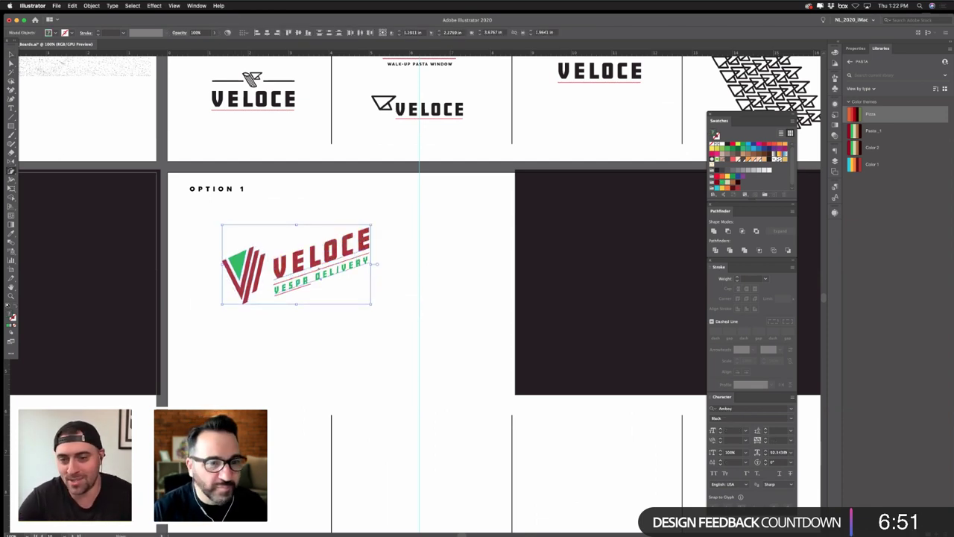
{"action": "left_click", "coordinate": [202, 261]}
{"action": "left_click", "coordinate": [227, 255]}
{"action": "left_click_drag", "start_coordinate": [399, 199], "coordinate": [399, 205]}
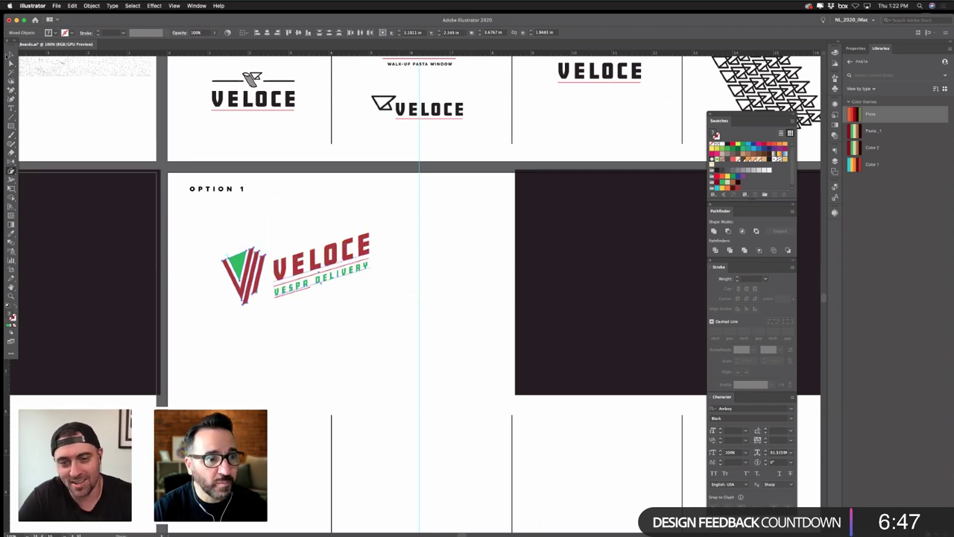
{"action": "left_click", "coordinate": [11, 55]}
{"action": "left_click", "coordinate": [325, 193]}
- Duplicate the complete Veloce logo and place the copy below and slightly right of the original
{"action": "left_click_drag", "start_coordinate": [349, 295], "coordinate": [413, 278]}
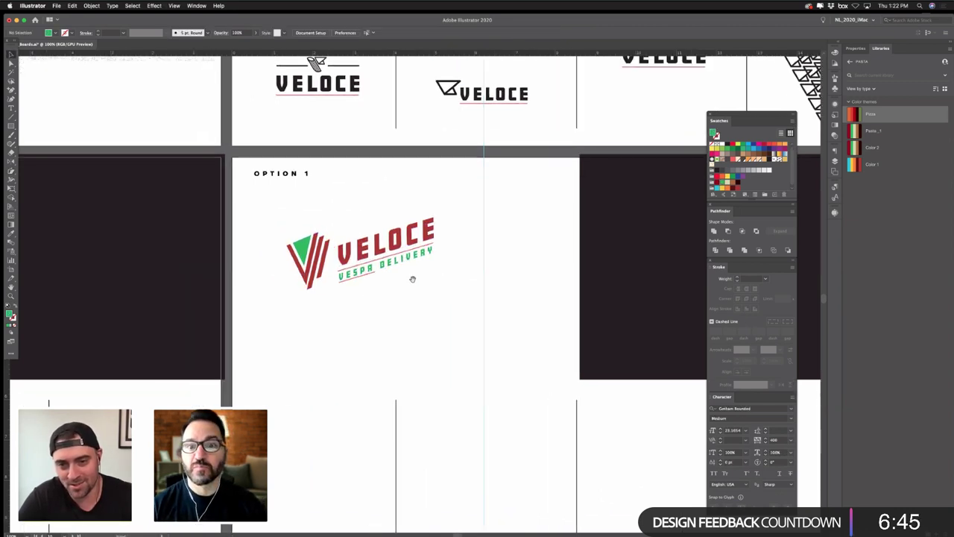
{"action": "left_click", "coordinate": [366, 220]}
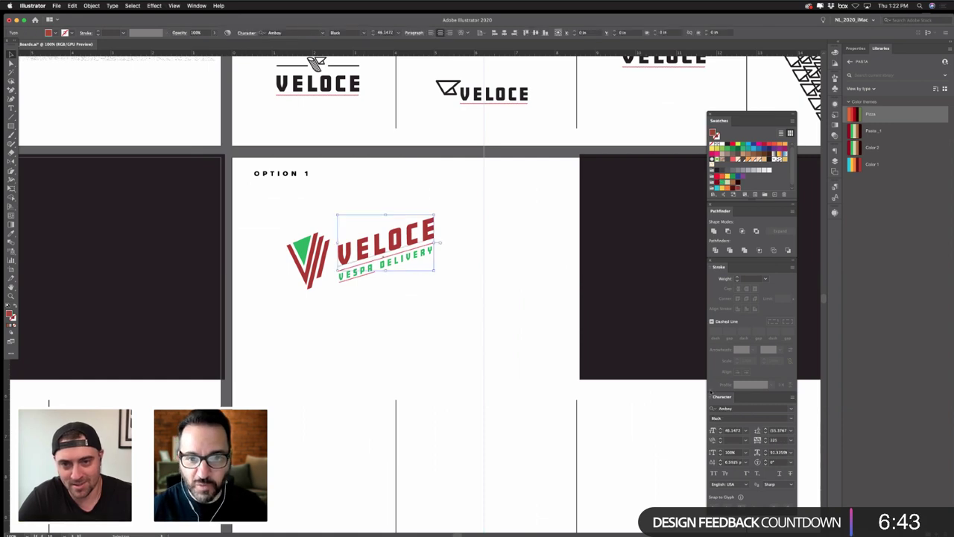
{"action": "left_click", "coordinate": [616, 388]}
{"action": "left_click_drag", "start_coordinate": [266, 203], "coordinate": [406, 340]}
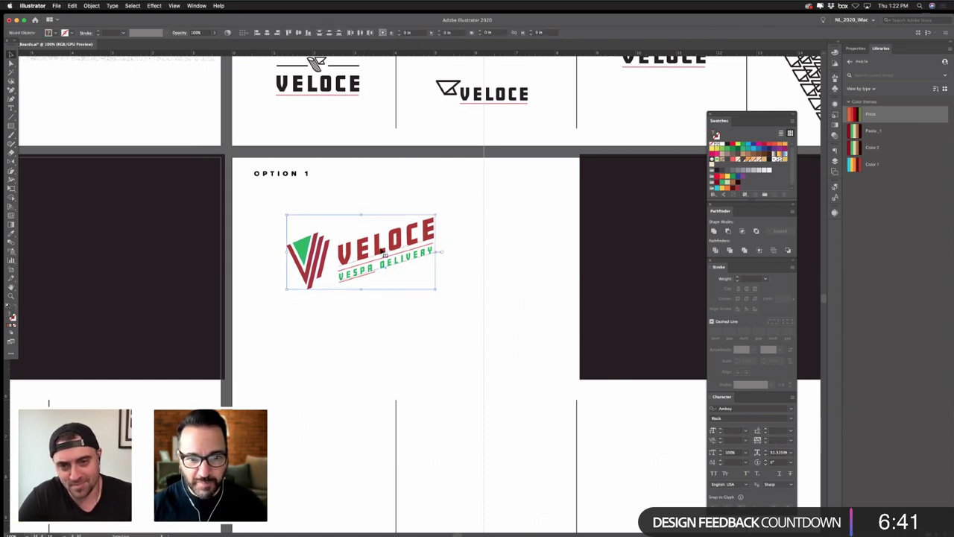
{"action": "left_click_drag", "start_coordinate": [406, 228], "coordinate": [437, 312], "text": "alt"}
{"action": "left_click", "coordinate": [439, 296]}
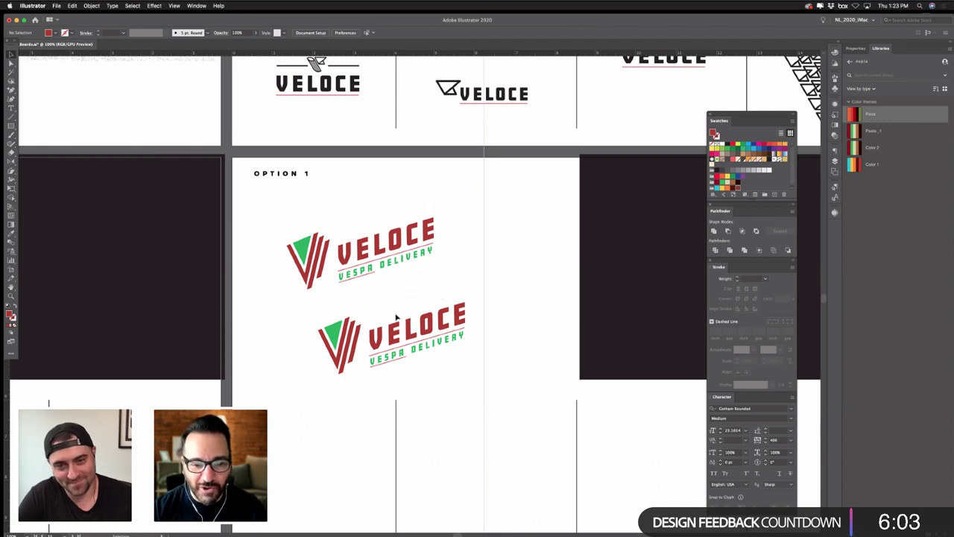
- Nudge the VELOCE wordmark and tagline of the duplicate logo slightly upward relative to its V icon
{"action": "left_click", "coordinate": [432, 351]}
{"action": "left_click", "coordinate": [506, 344]}
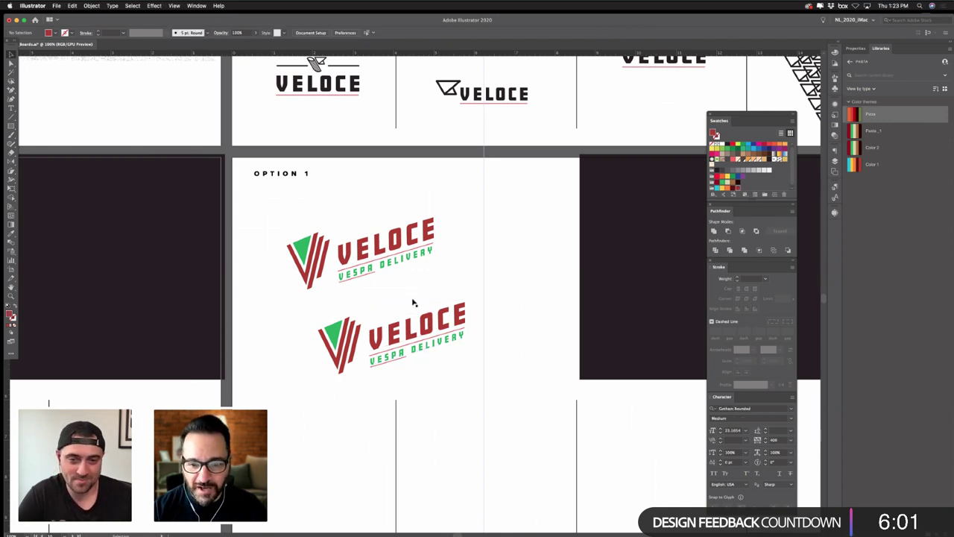
{"action": "left_click", "coordinate": [415, 342]}
{"action": "left_click", "coordinate": [397, 382]}
{"action": "left_click", "coordinate": [409, 332]}
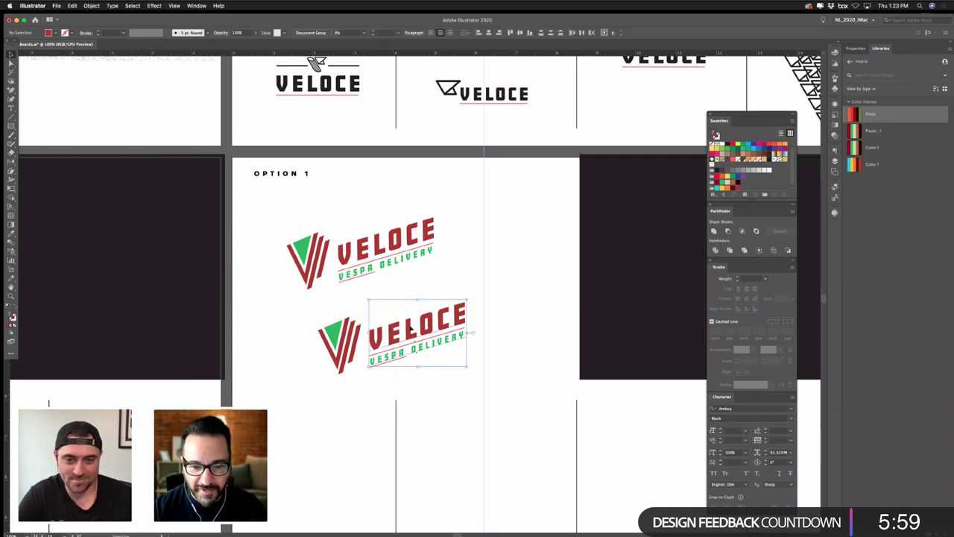
{"action": "left_click_drag", "start_coordinate": [409, 331], "coordinate": [408, 325]}
{"action": "left_click", "coordinate": [406, 374]}
- Copy the V icon from the lower logo and center it in the column beneath the dark panel
{"action": "left_click_drag", "start_coordinate": [400, 378], "coordinate": [666, 383]}
{"action": "scroll", "coordinate": [430, 422], "scroll_direction": "right", "scroll_amount": 5}
{"action": "scroll", "coordinate": [430, 422], "scroll_direction": "down", "scroll_amount": 2}
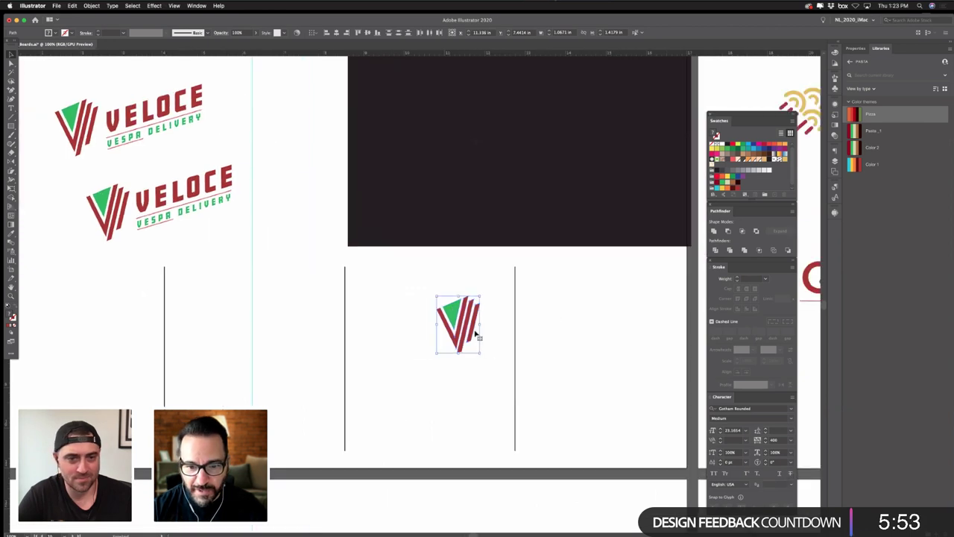
{"action": "left_click_drag", "start_coordinate": [451, 342], "coordinate": [435, 355]}
{"action": "left_click", "coordinate": [325, 403]}
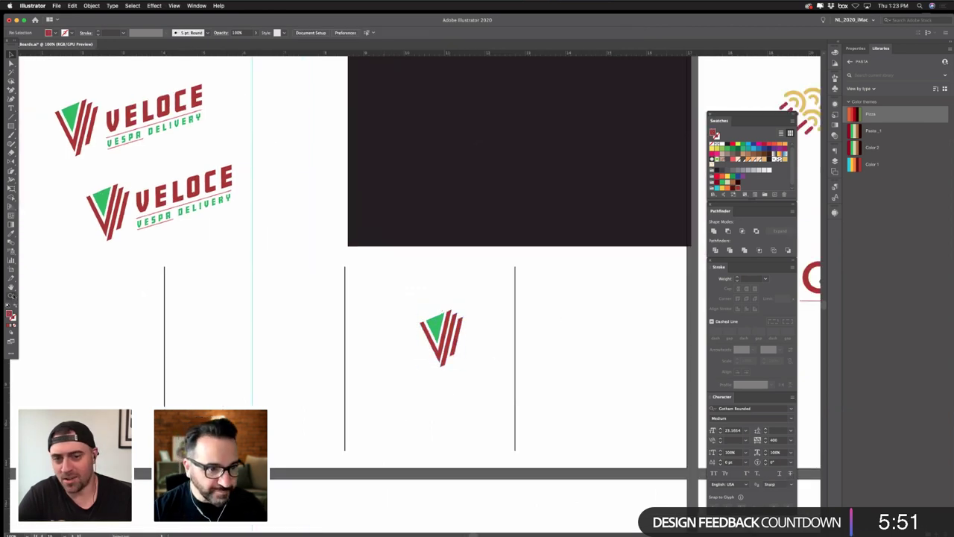
- Scale the copied V icon beneath the dark panel down proportionally to about 0.45 in wide
{"action": "scroll", "coordinate": [422, 320], "scroll_direction": "up", "scroll_amount": 5}
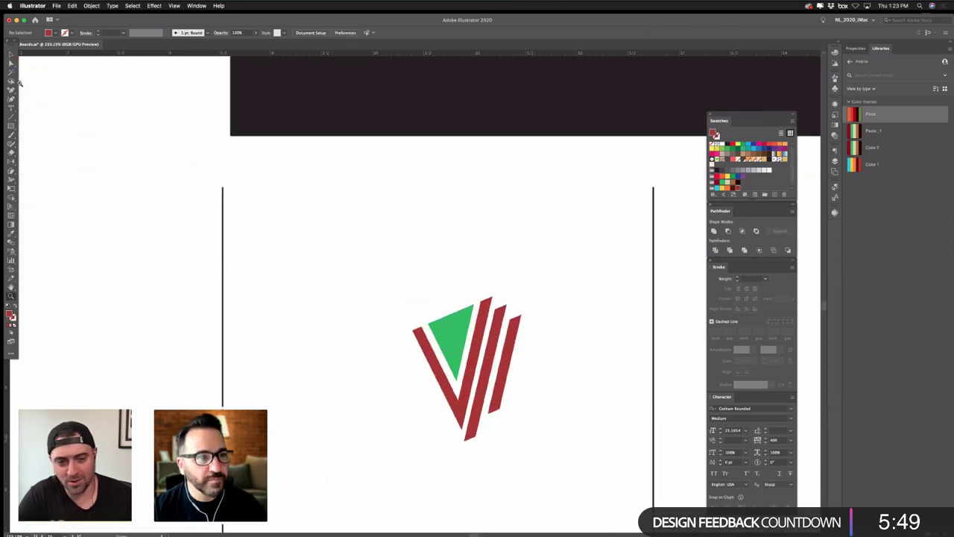
{"action": "scroll", "coordinate": [282, 260], "scroll_direction": "down", "scroll_amount": 2}
{"action": "scroll", "coordinate": [281, 261], "scroll_direction": "right", "scroll_amount": 2}
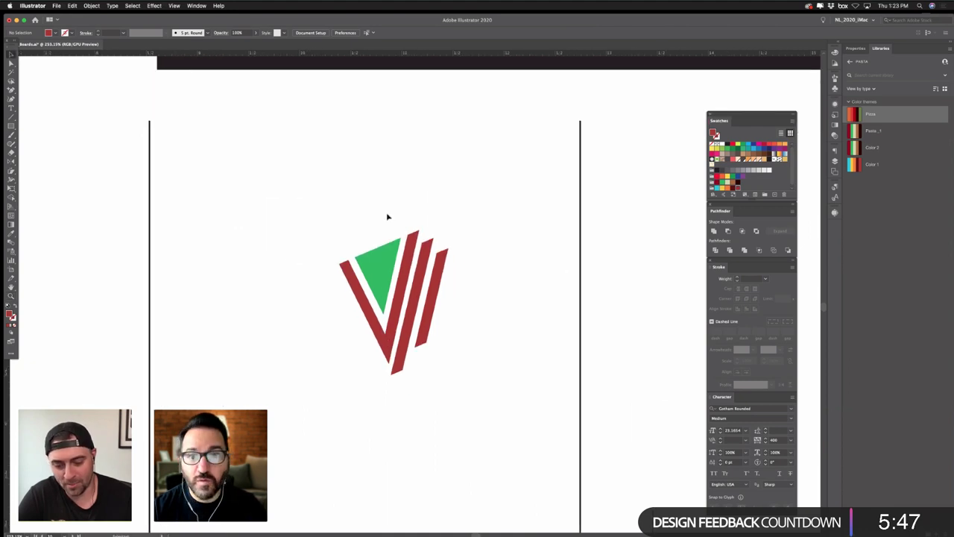
{"action": "left_click_drag", "start_coordinate": [348, 214], "coordinate": [469, 339]}
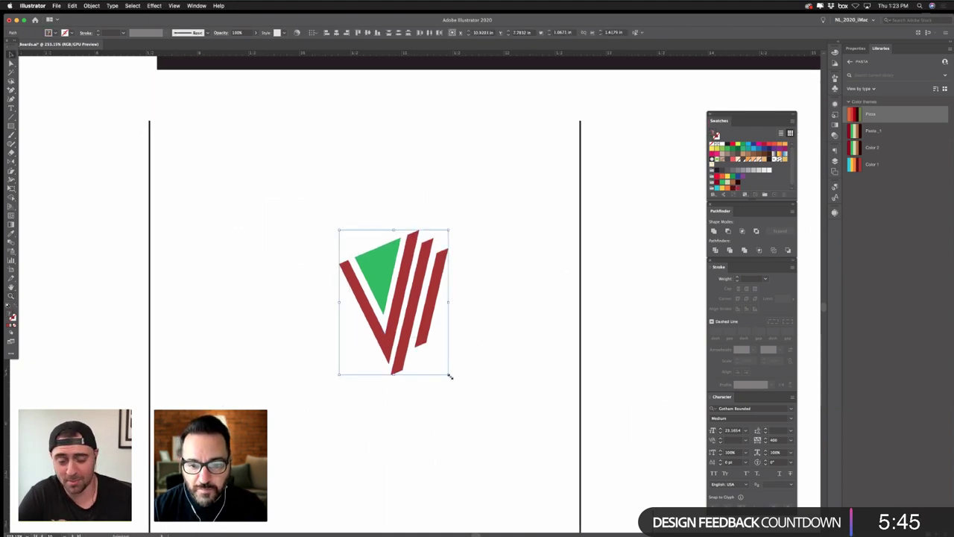
{"action": "left_click_drag", "start_coordinate": [449, 374], "coordinate": [386, 321]}
- Make a new pattern from the small V icon beneath the dark panel and acknowledge the notice
{"action": "left_click", "coordinate": [92, 6]}
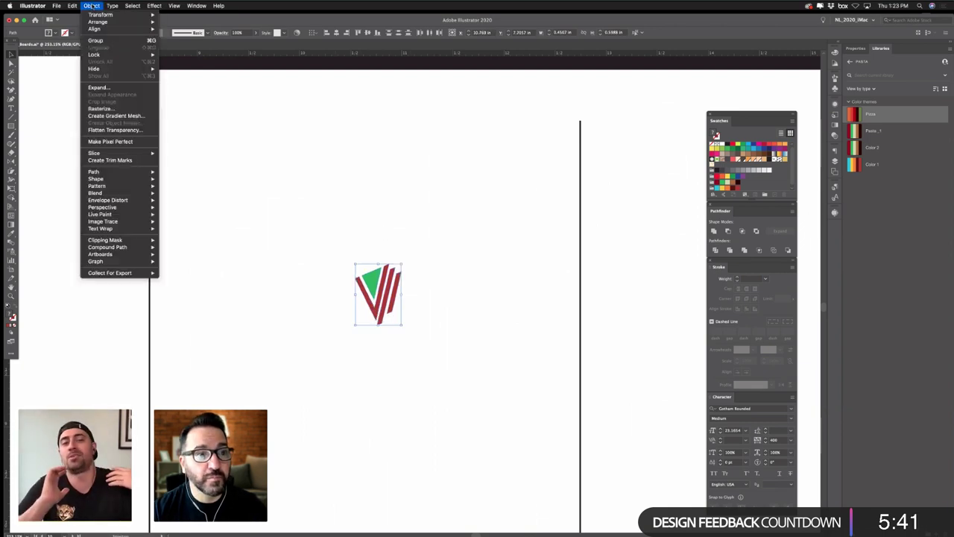
{"action": "mouse_move", "coordinate": [72, 6]}
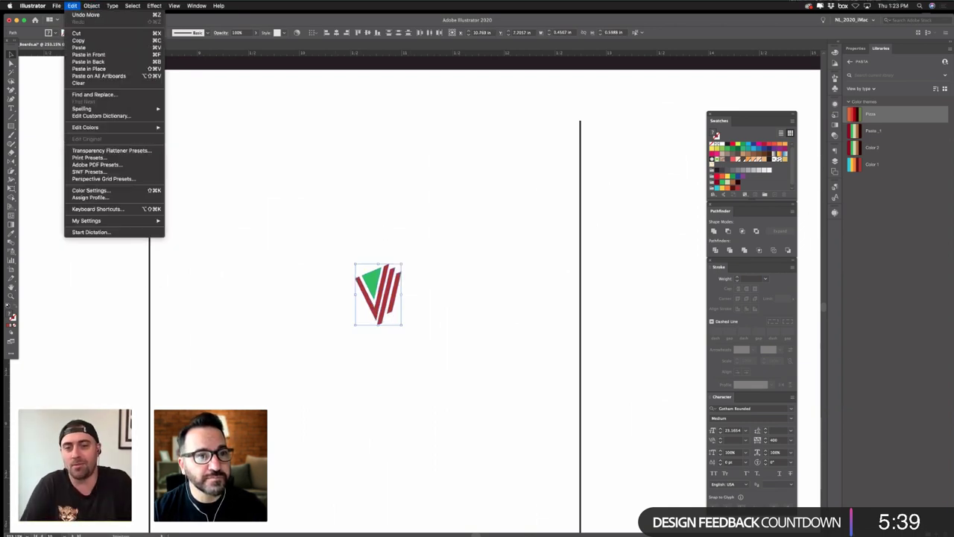
{"action": "mouse_move", "coordinate": [92, 6]}
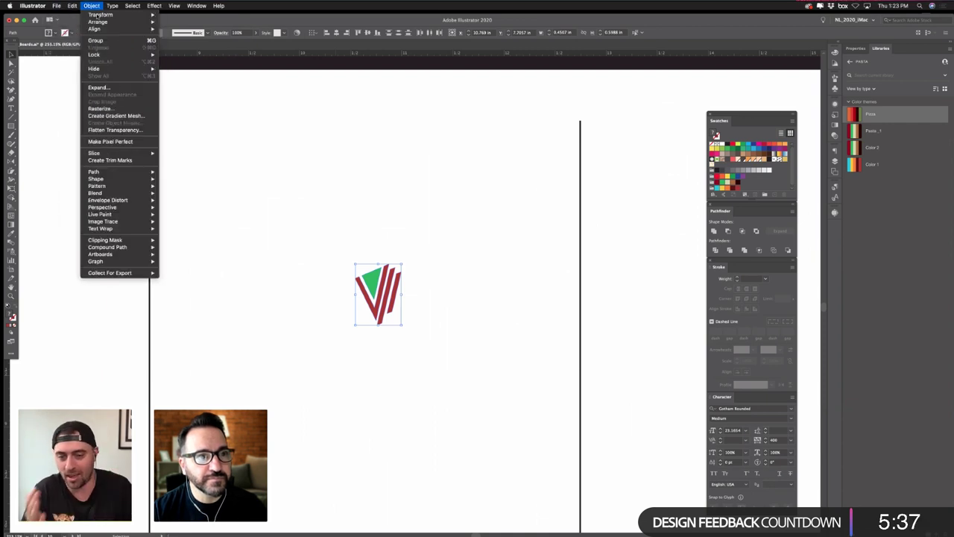
{"action": "mouse_move", "coordinate": [112, 185]}
{"action": "left_click", "coordinate": [171, 186]}
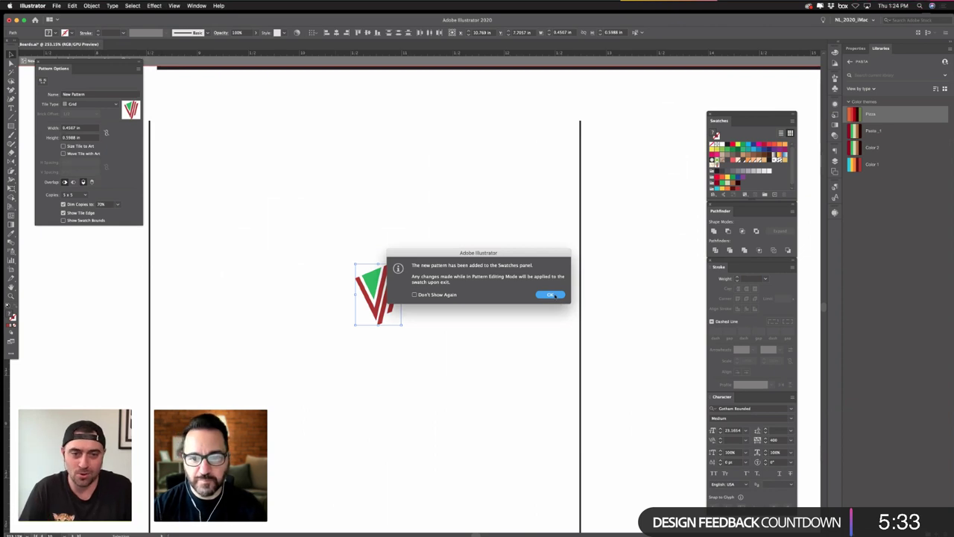
{"action": "left_click", "coordinate": [556, 296]}
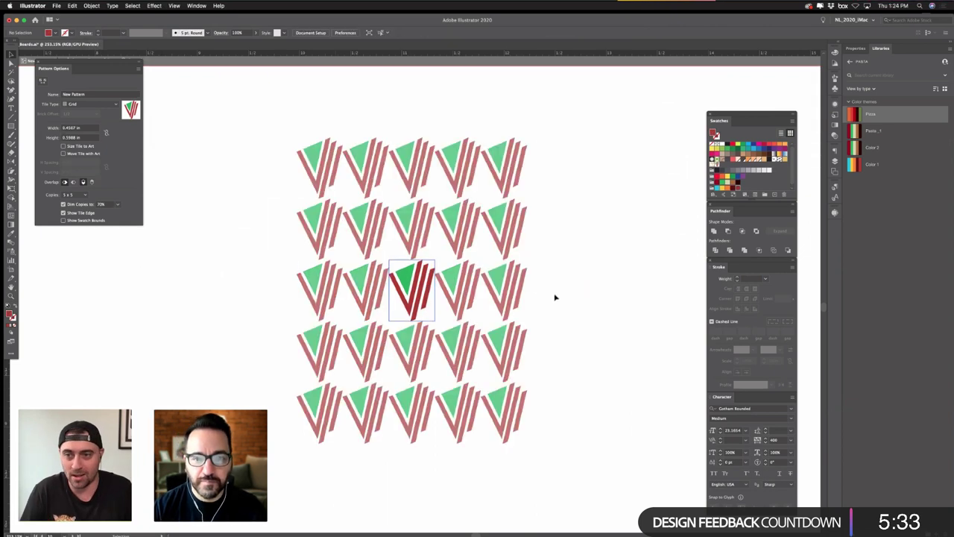
- Try the Brick by Row tile type for the V icon pattern and settle on Brick by Column
{"action": "left_click", "coordinate": [90, 104]}
{"action": "left_click", "coordinate": [82, 120]}
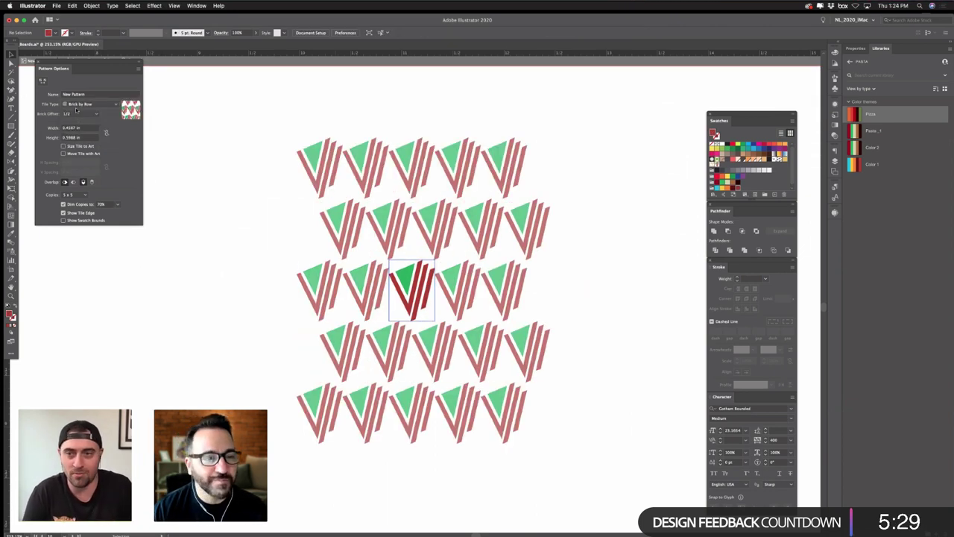
{"action": "left_click", "coordinate": [89, 104]}
{"action": "left_click", "coordinate": [85, 128]}
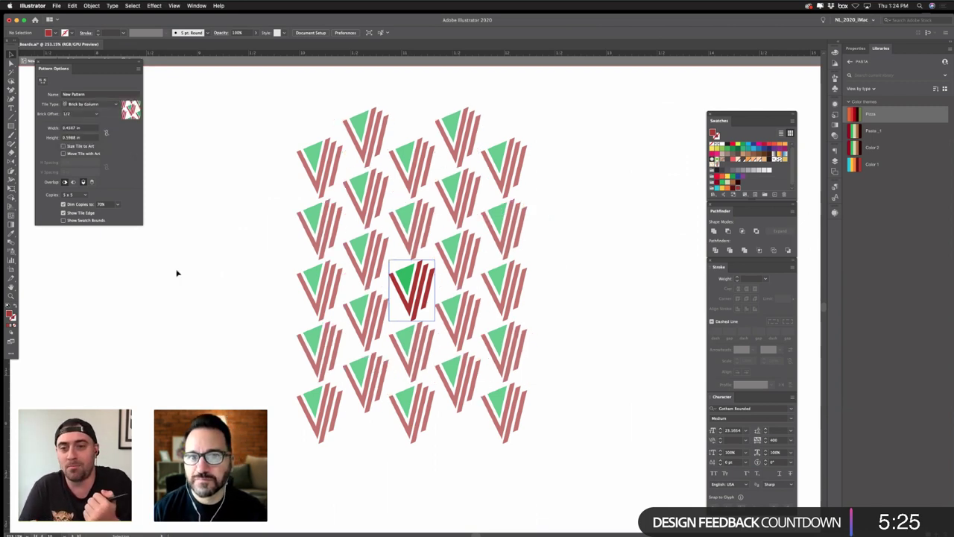
- Name the pattern V and exit pattern editing
{"action": "left_click", "coordinate": [93, 94]}
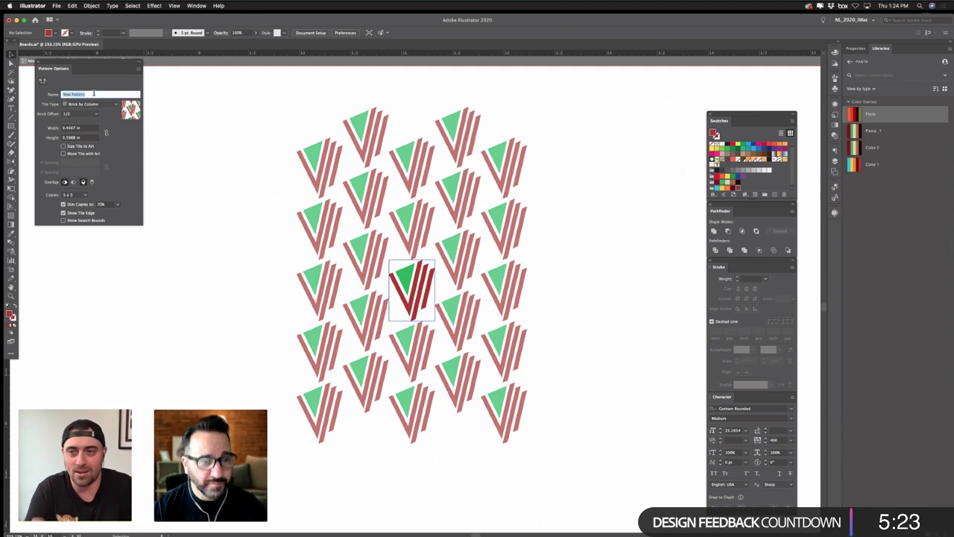
{"action": "type", "text": "V"}
{"action": "key", "text": "Return"}
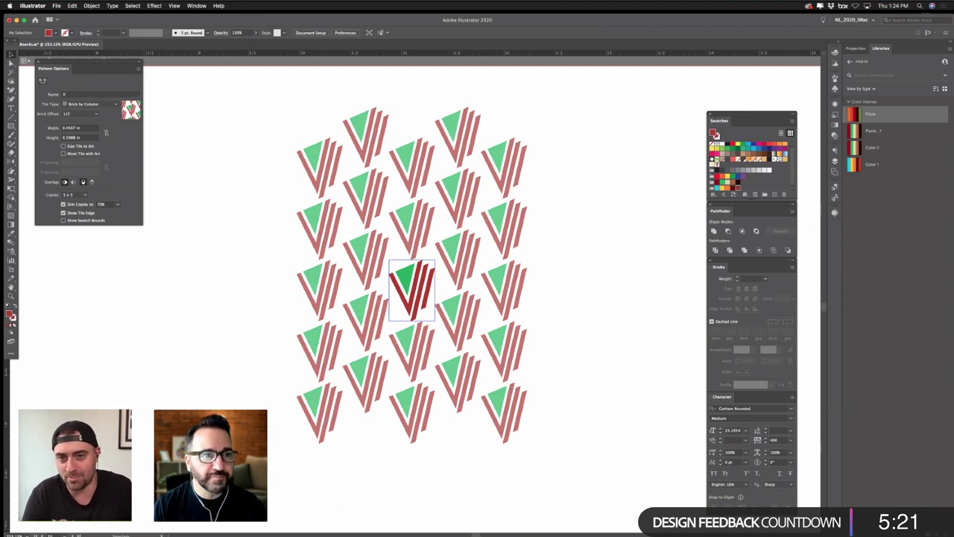
{"action": "left_click", "coordinate": [218, 65]}
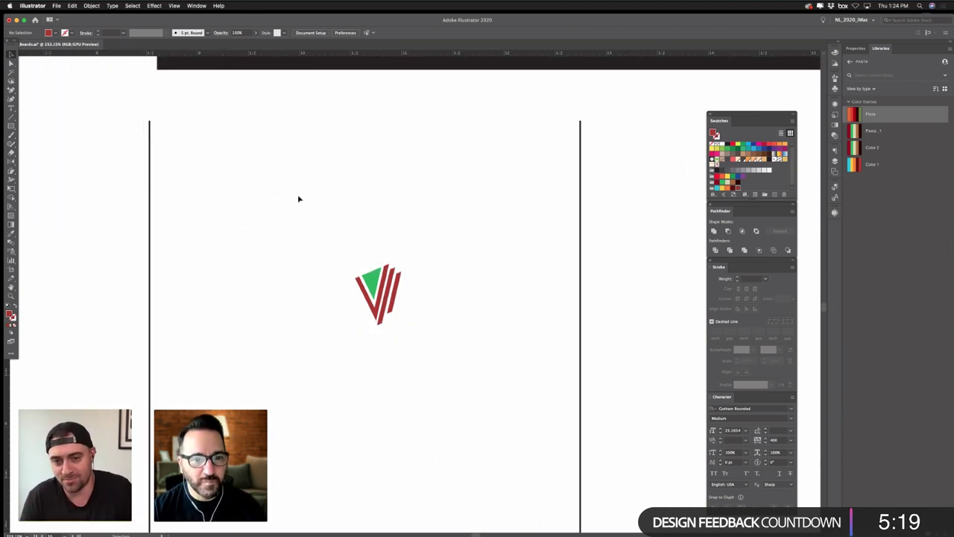
- Move the small V icon out of the column beneath the dark panel into the neighbouring column beneath the logos
{"action": "key", "text": "super+minus"}
{"action": "key", "text": "super+minus"}
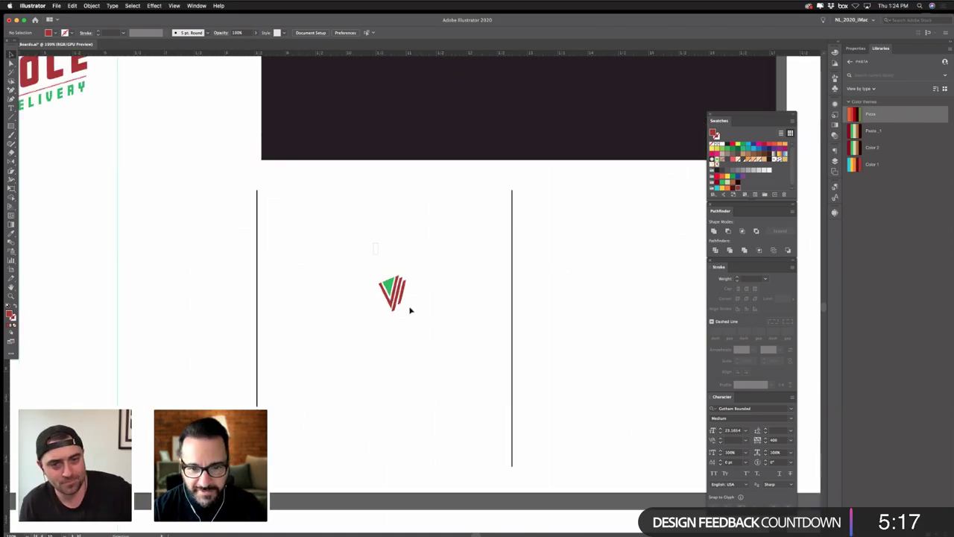
{"action": "left_click", "coordinate": [407, 299]}
{"action": "left_click_drag", "start_coordinate": [407, 300], "coordinate": [218, 274]}
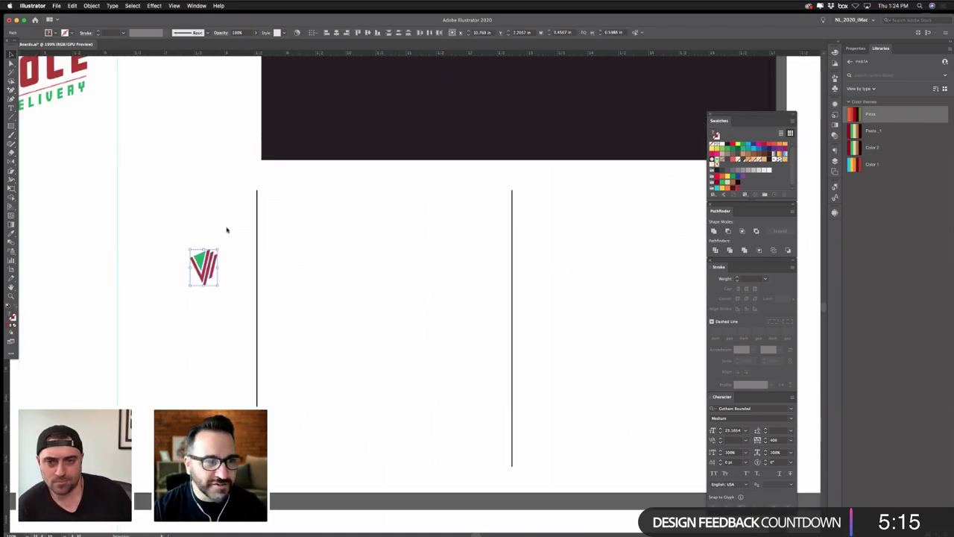
- Draw a rectangle about 3.65 by 4.4 in in the emptied column and fill it with the V pattern swatch
{"action": "left_click", "coordinate": [12, 126]}
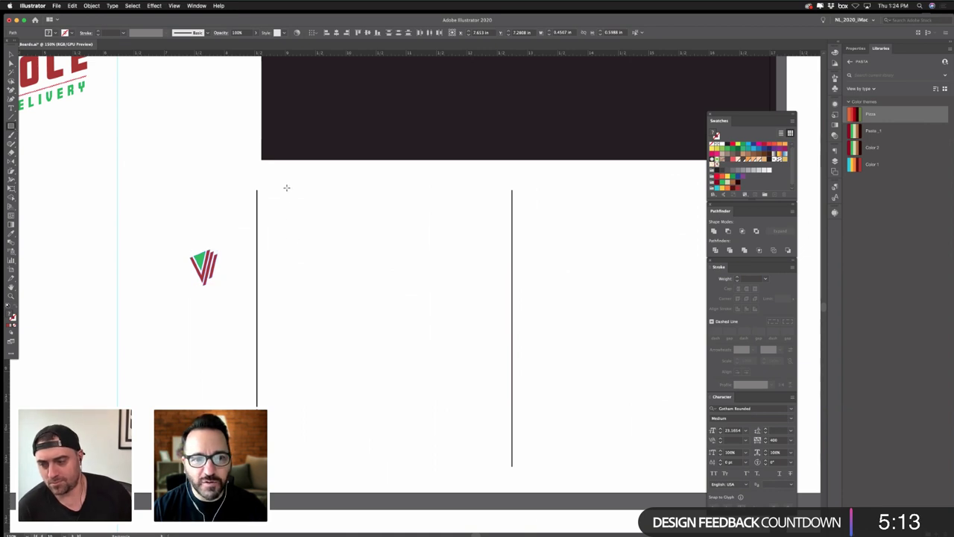
{"action": "left_click_drag", "start_coordinate": [276, 197], "coordinate": [499, 463]}
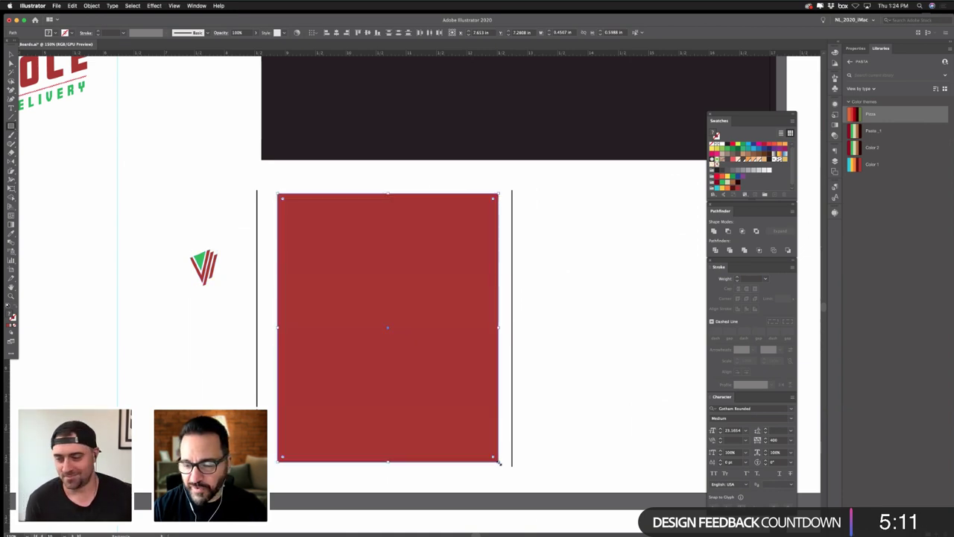
{"action": "left_click", "coordinate": [716, 168]}
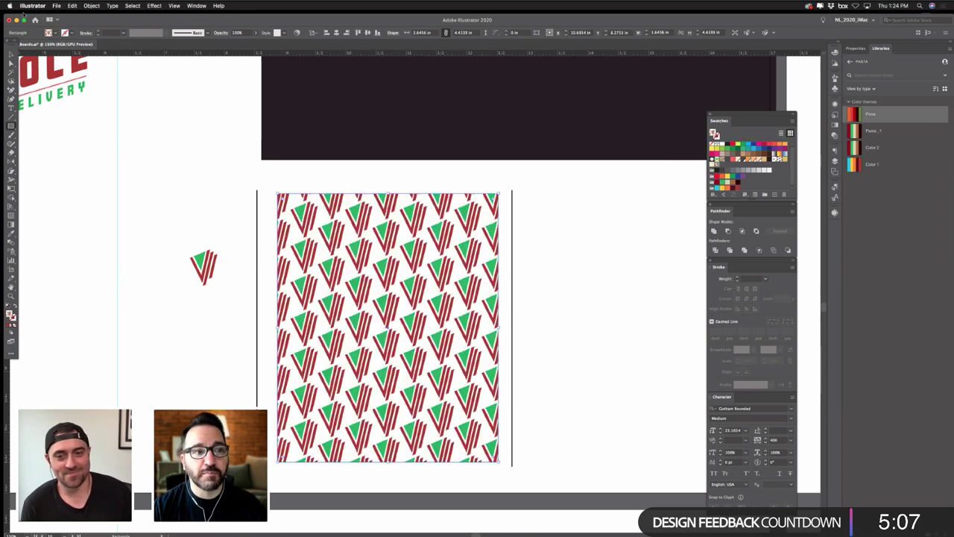
{"action": "left_click", "coordinate": [232, 143]}
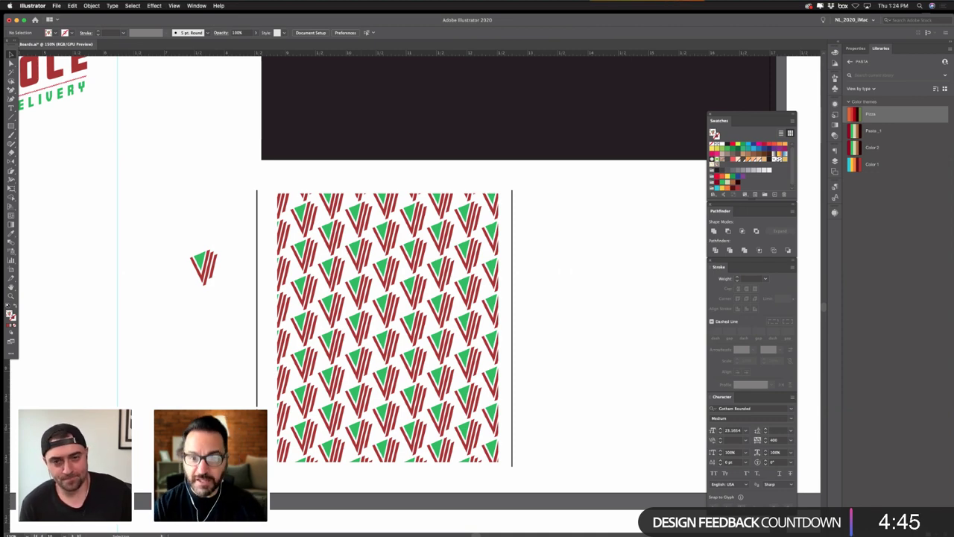
- Move the V-pattern rectangle onto the dark panel of the Option 1 board
{"action": "key", "text": "super+minus"}
{"action": "key", "text": "super+minus"}
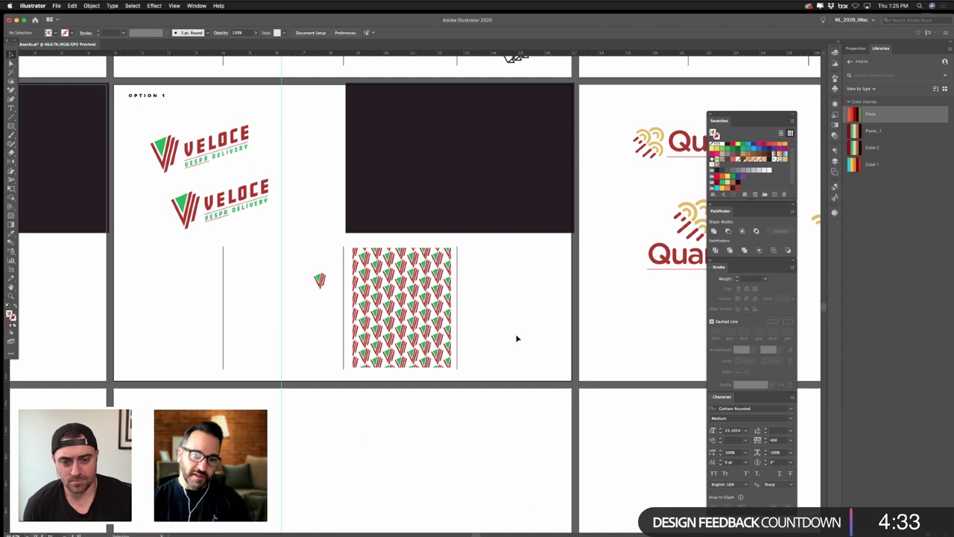
{"action": "left_click_drag", "start_coordinate": [413, 333], "coordinate": [435, 175]}
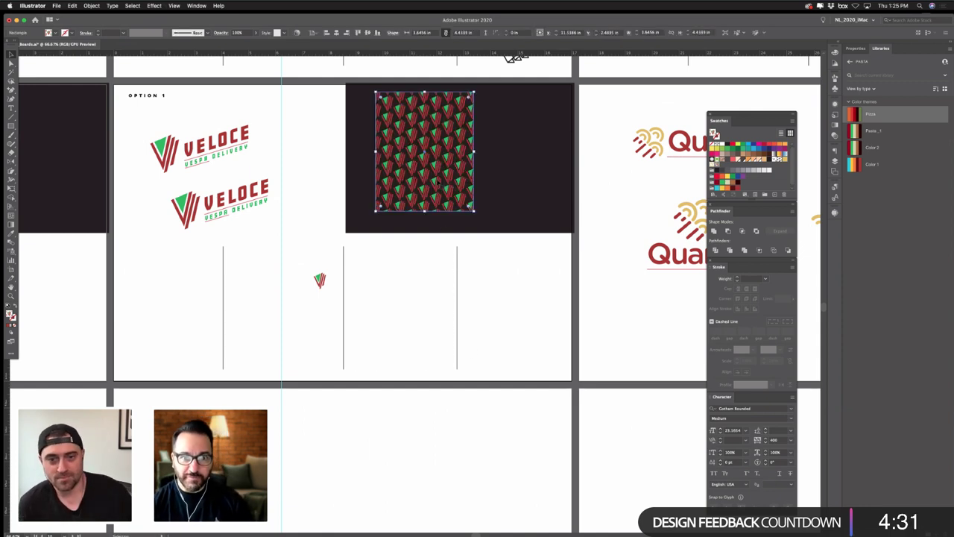
{"action": "left_click", "coordinate": [555, 341]}
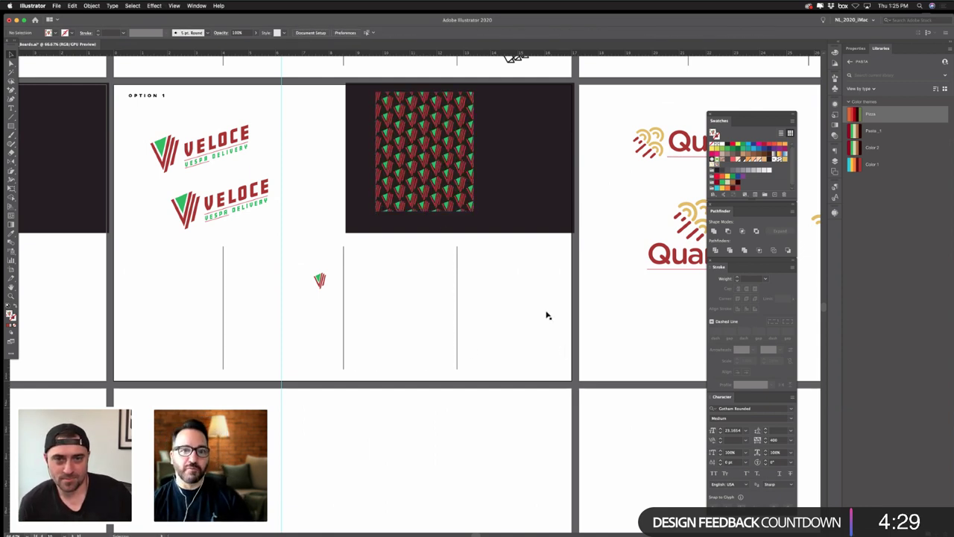
- Try a dark green fill on the large panel behind the V pattern and undo it
{"action": "left_click", "coordinate": [527, 171]}
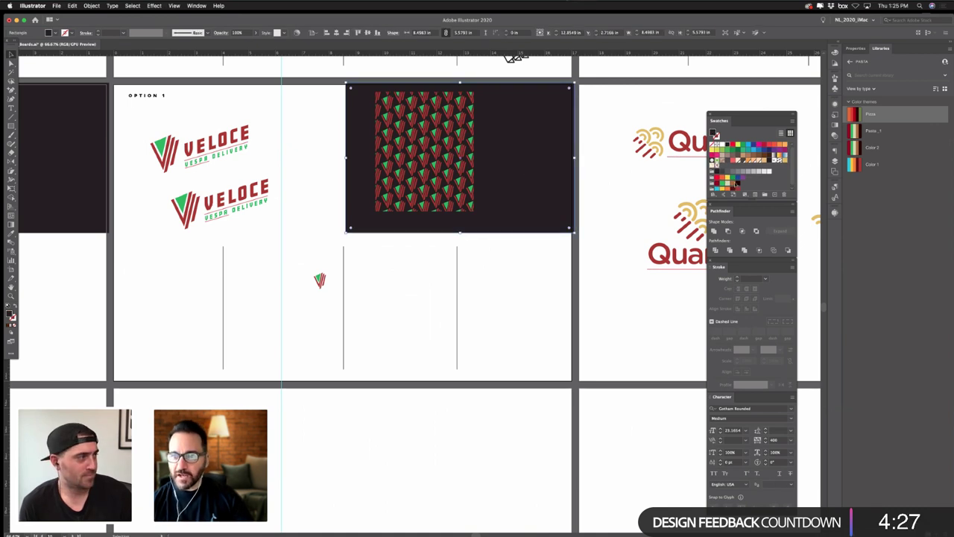
{"action": "left_click", "coordinate": [738, 153]}
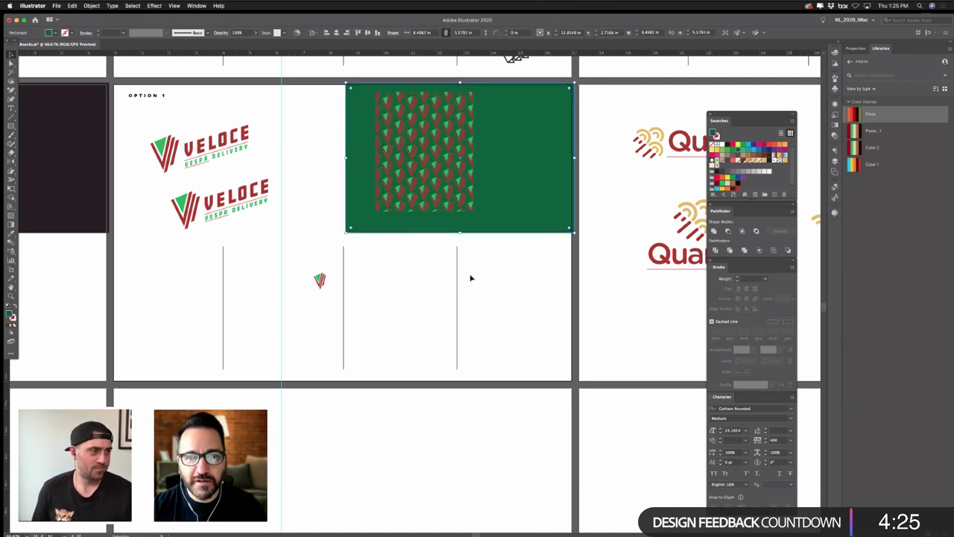
{"action": "left_click", "coordinate": [491, 281]}
{"action": "key", "text": "super+z"}
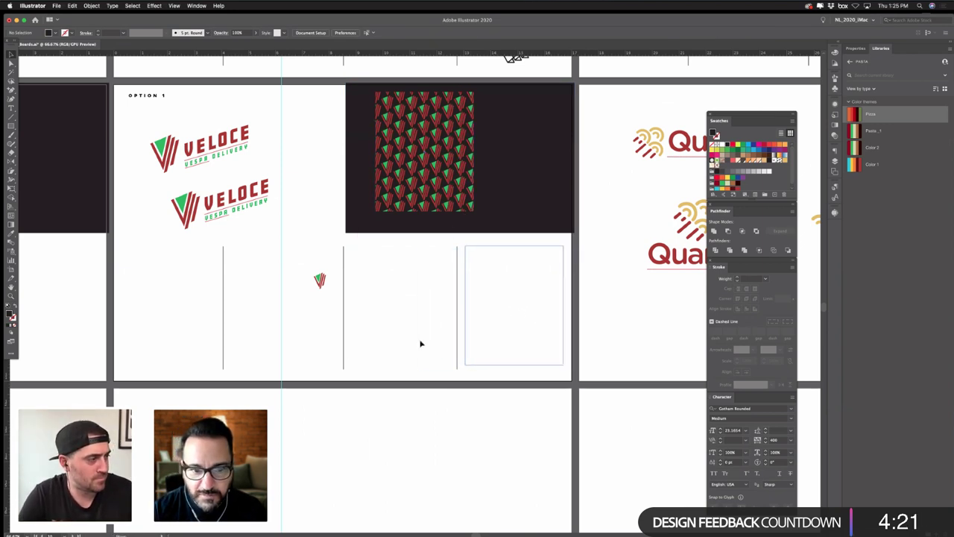
- Place the V-pattern rectangle in the last column beneath the dark panel and deselect it
{"action": "key", "text": "super+z"}
{"action": "left_click", "coordinate": [283, 345]}
- Look over the Veloce and Quanto logo option boards and the empty board beside them
{"action": "scroll", "coordinate": [283, 345], "scroll_direction": "left", "scroll_amount": 10}
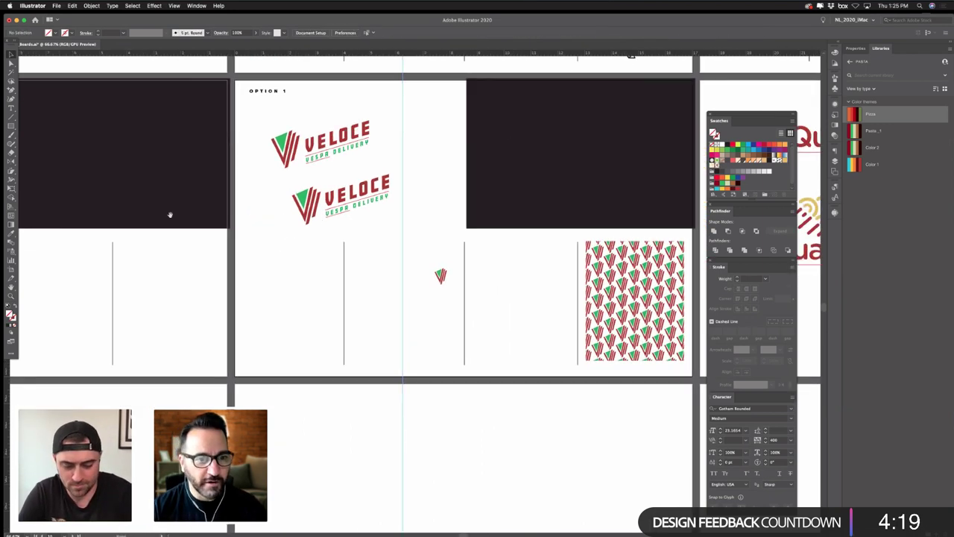
{"action": "scroll", "coordinate": [181, 260], "scroll_direction": "up", "scroll_amount": 6}
{"action": "scroll", "coordinate": [180, 260], "scroll_direction": "right", "scroll_amount": 10}
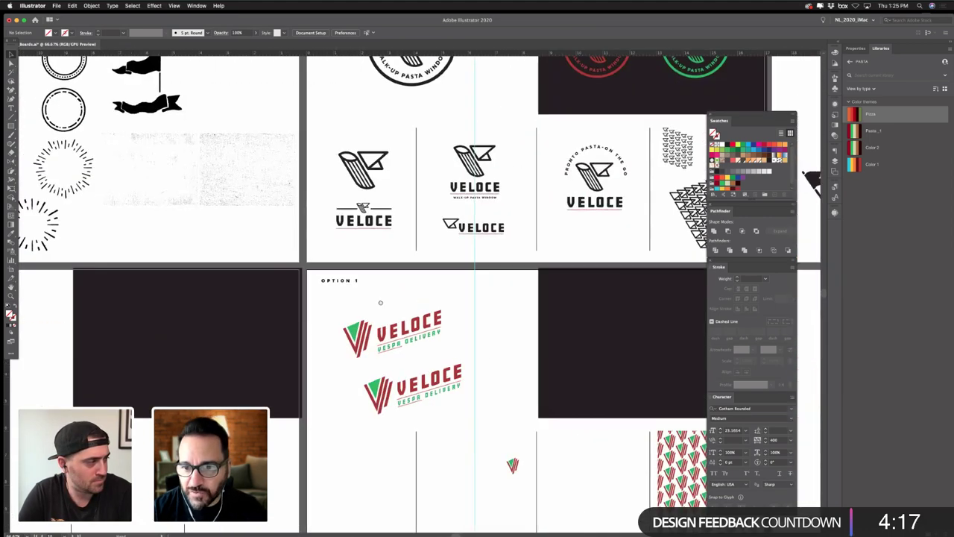
{"action": "scroll", "coordinate": [477, 290], "scroll_direction": "right", "scroll_amount": 9}
{"action": "scroll", "coordinate": [478, 290], "scroll_direction": "down", "scroll_amount": 2}
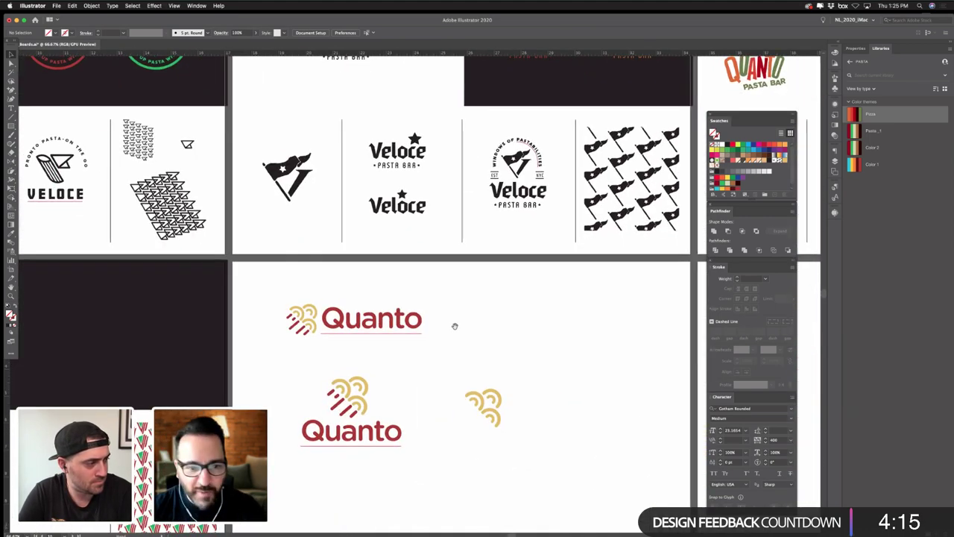
{"action": "scroll", "coordinate": [462, 313], "scroll_direction": "right", "scroll_amount": 2}
{"action": "scroll", "coordinate": [462, 313], "scroll_direction": "down", "scroll_amount": 2}
{"action": "scroll", "coordinate": [470, 313], "scroll_direction": "down", "scroll_amount": 2}
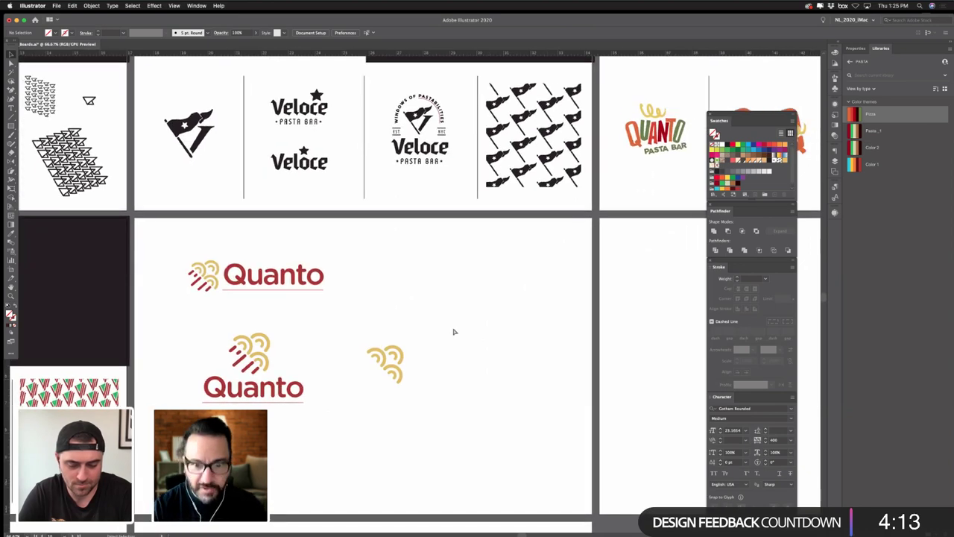
{"action": "scroll", "coordinate": [453, 331], "scroll_direction": "down", "scroll_amount": 2}
{"action": "scroll", "coordinate": [461, 188], "scroll_direction": "right", "scroll_amount": 2}
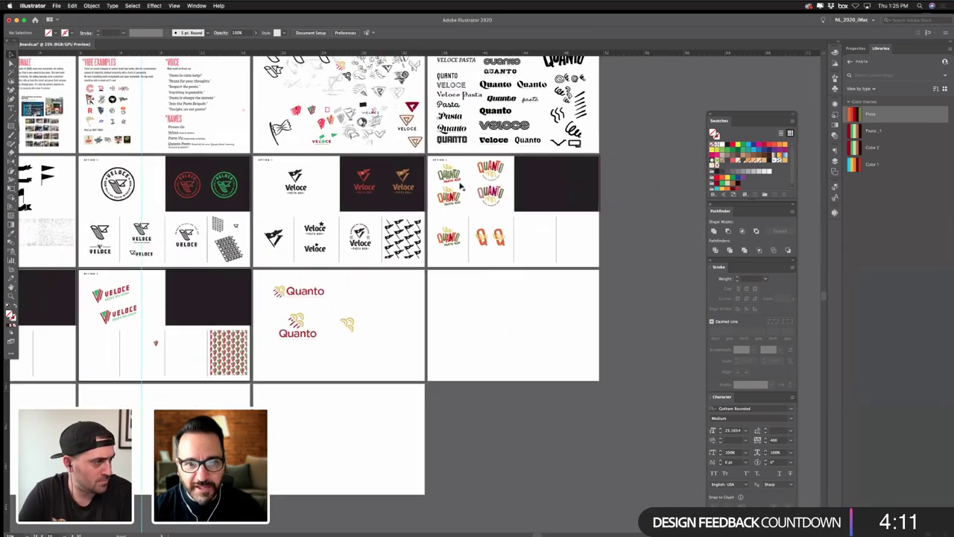
{"action": "scroll", "coordinate": [283, 204], "scroll_direction": "left", "scroll_amount": 3}
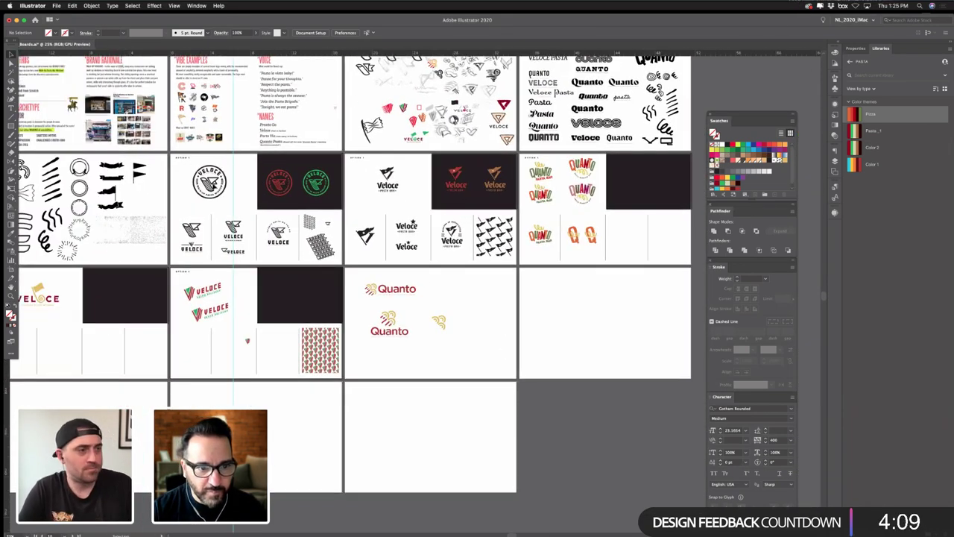
- Copy the round Veloce Walk-Up Pasta Window badge onto the empty board beneath the Quanto Pasta Bar options
{"action": "left_click", "coordinate": [211, 184]}
{"action": "left_click_drag", "start_coordinate": [211, 185], "coordinate": [561, 301]}
{"action": "left_click", "coordinate": [622, 328]}
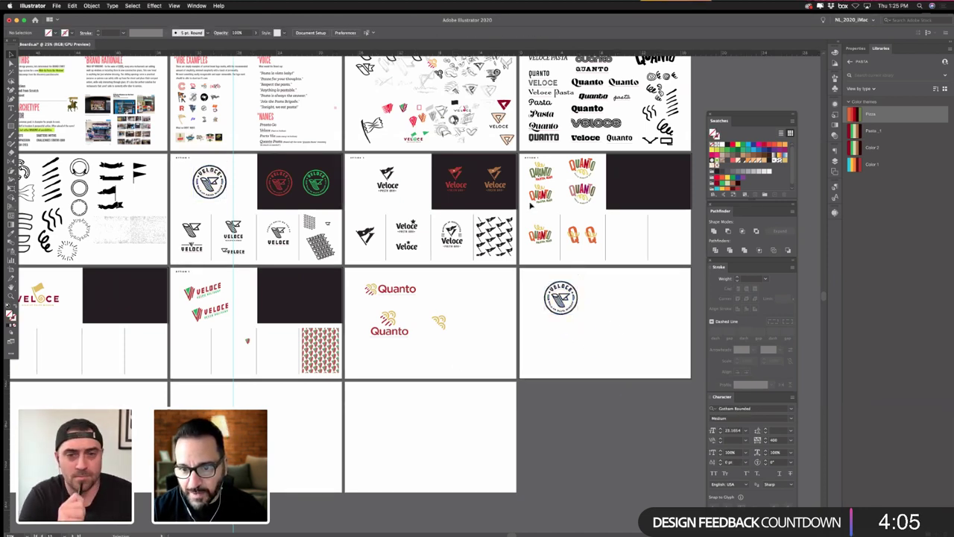
- Copy the orange Quanto Pasta Bar logo with the yellow squiggle onto the board beside the round badge
{"action": "left_click_drag", "start_coordinate": [525, 184], "coordinate": [559, 215]}
{"action": "left_click_drag", "start_coordinate": [596, 254], "coordinate": [605, 294]}
{"action": "scroll", "coordinate": [606, 295], "scroll_direction": "left", "scroll_amount": 3}
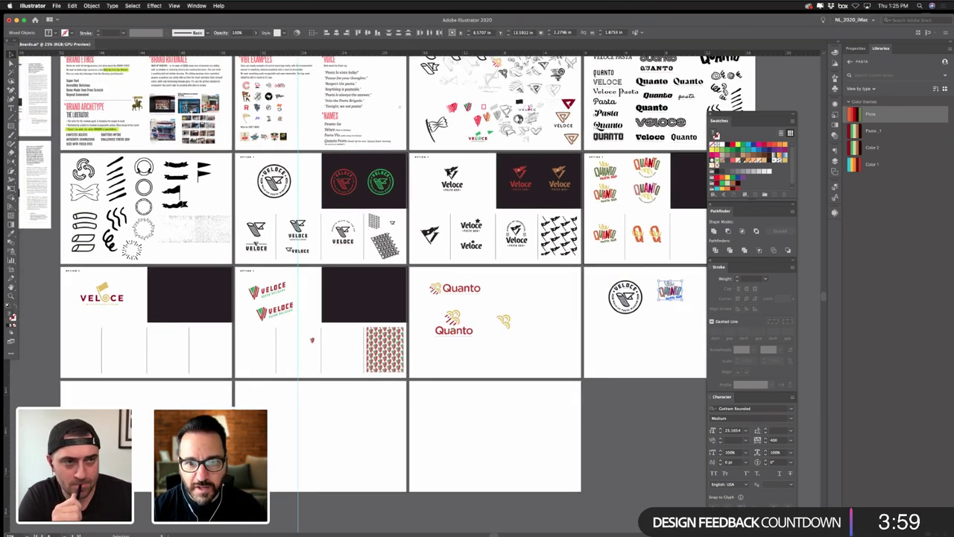
- Copy the red Veloce Pasta Bar flag logo from its dark panel and place it below the round badge
{"action": "left_click", "coordinate": [527, 187]}
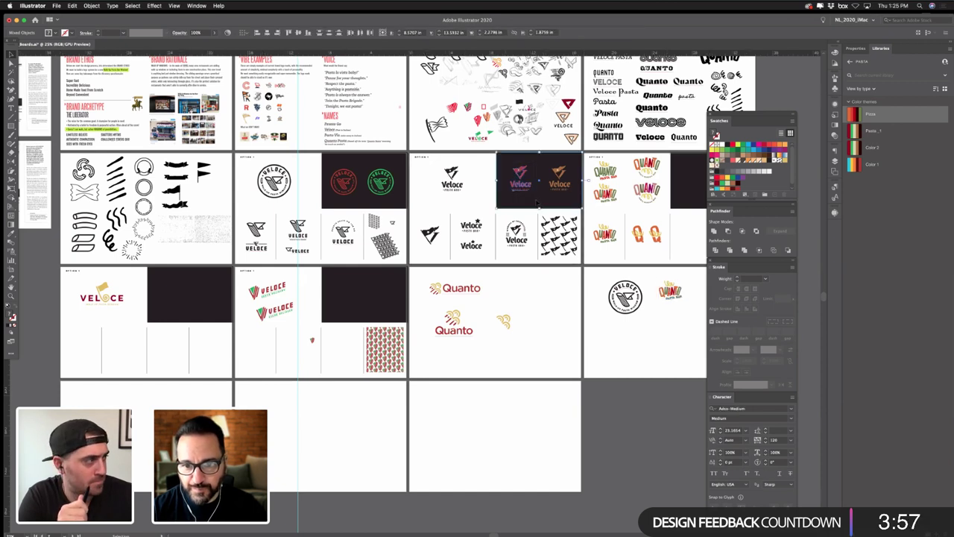
{"action": "left_click_drag", "start_coordinate": [532, 196], "coordinate": [647, 360]}
{"action": "left_click_drag", "start_coordinate": [639, 354], "coordinate": [638, 359]}
{"action": "left_click", "coordinate": [640, 409]}
- Copy the slanted Veloce Vespa Delivery logo and the gold-flag Veloce Walk-Up Pasta Window logo onto the same board
{"action": "left_click_drag", "start_coordinate": [238, 273], "coordinate": [686, 350]}
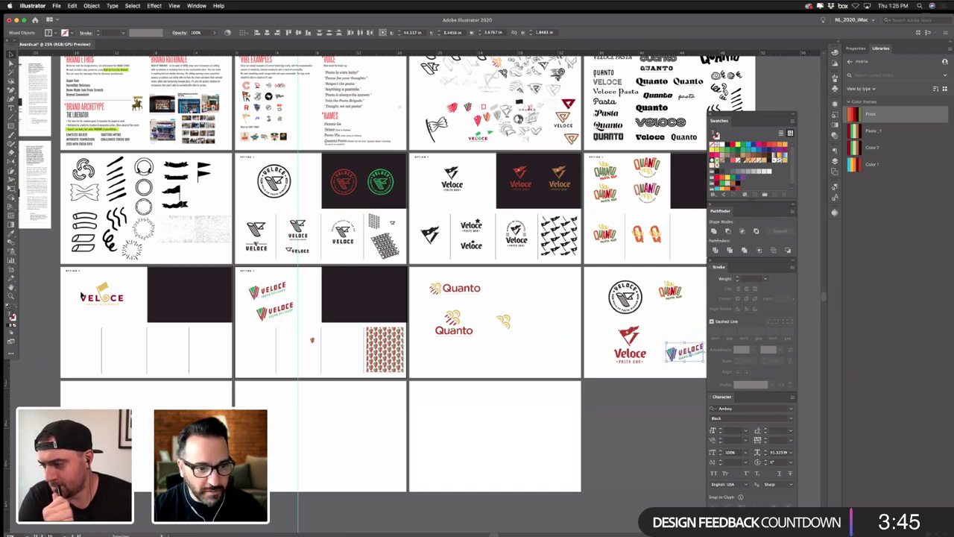
{"action": "left_click_drag", "start_coordinate": [75, 279], "coordinate": [373, 296]}
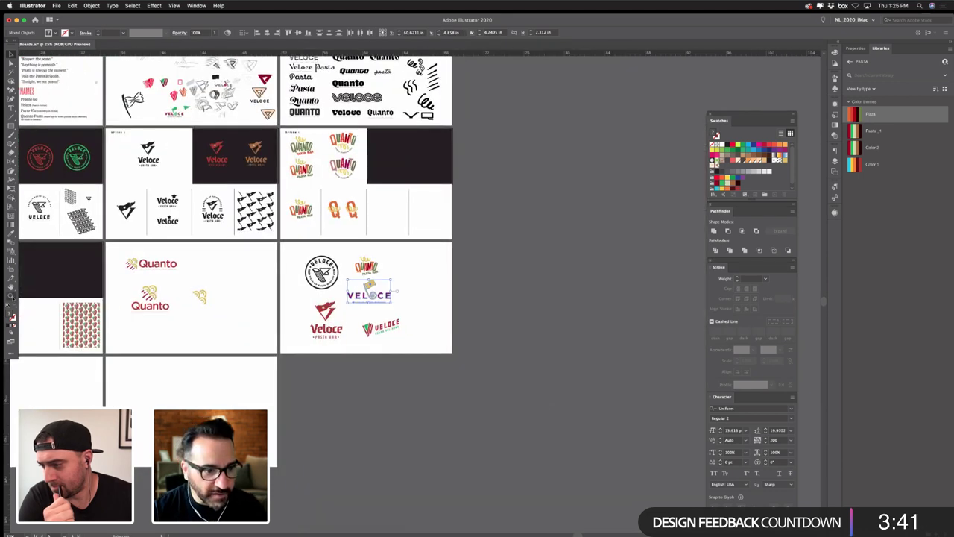
- Spread the round badge and the Quanto logo toward opposite upper corners of the comparison board, shrinking the badge slightly and enlarging the Quanto logo
{"action": "key", "text": "z"}
{"action": "left_click_drag", "start_coordinate": [292, 217], "coordinate": [501, 378]}
{"action": "scroll", "coordinate": [554, 344], "scroll_direction": "left", "scroll_amount": 5}
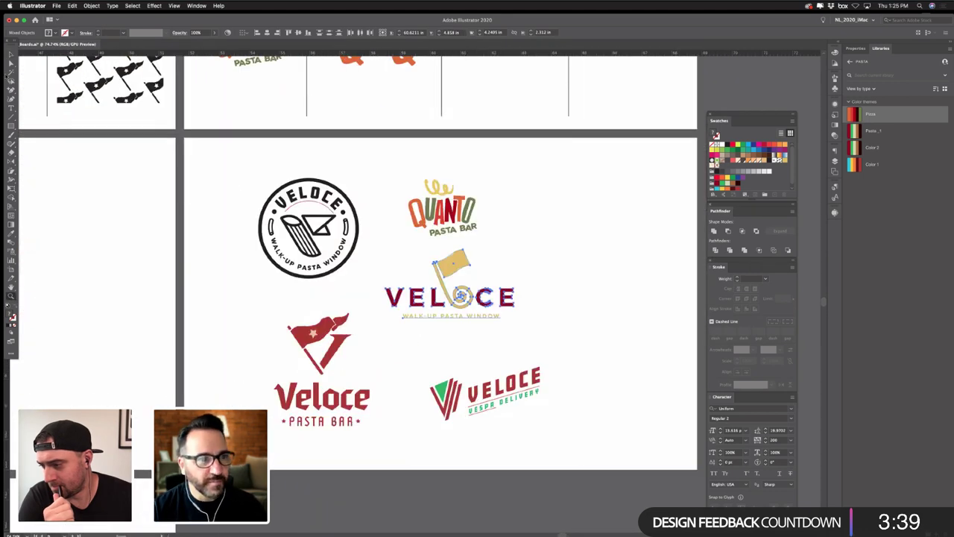
{"action": "key", "text": "v"}
{"action": "left_click_drag", "start_coordinate": [249, 149], "coordinate": [632, 248]}
- Enlarge the Veloce Vespa Delivery logo in the board's lower-right area and shift the red flag logo slightly left
{"action": "left_click", "coordinate": [547, 415]}
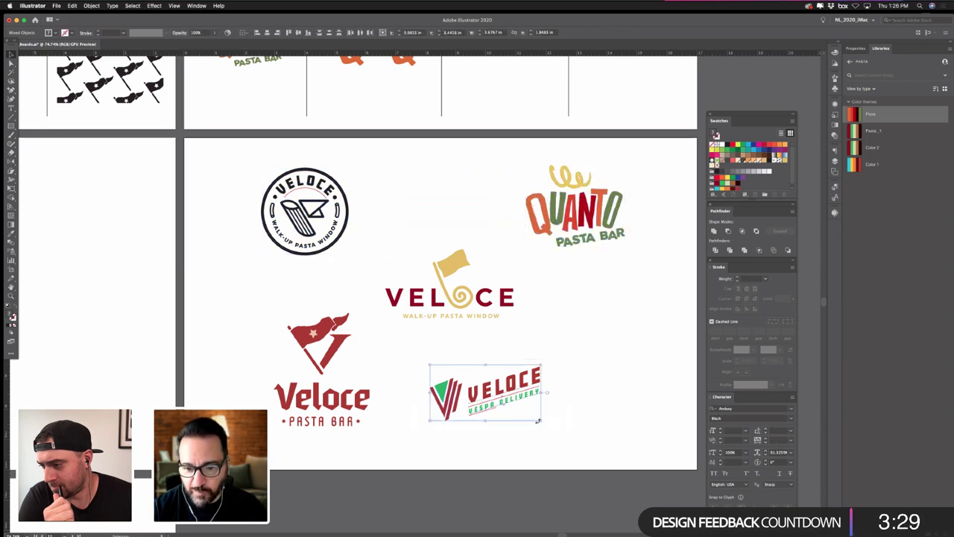
{"action": "left_click_drag", "start_coordinate": [540, 422], "coordinate": [589, 410]}
{"action": "left_click", "coordinate": [566, 430]}
{"action": "left_click_drag", "start_coordinate": [364, 429], "coordinate": [367, 434]}
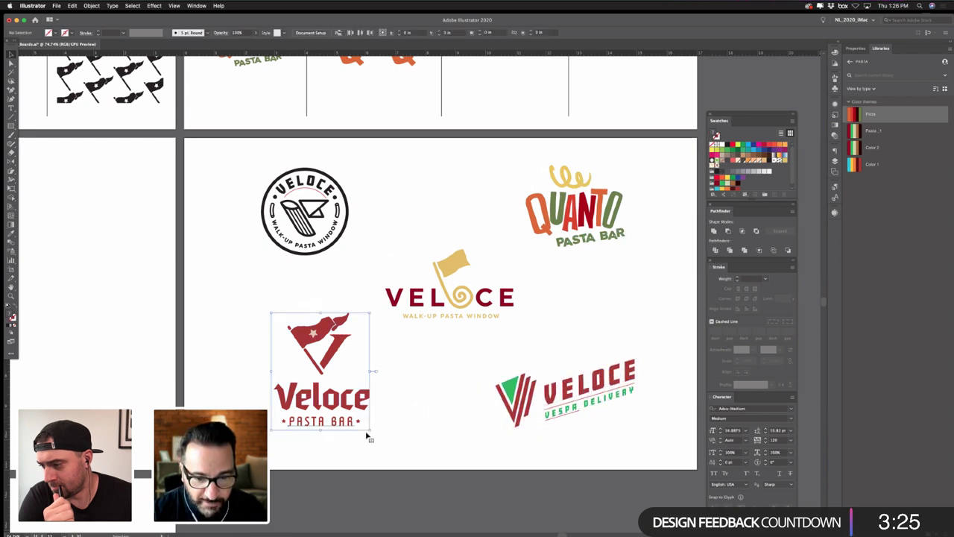
{"action": "left_click_drag", "start_coordinate": [340, 401], "coordinate": [331, 401]}
{"action": "left_click_drag", "start_coordinate": [470, 317], "coordinate": [508, 332]}
{"action": "left_click", "coordinate": [325, 306]}
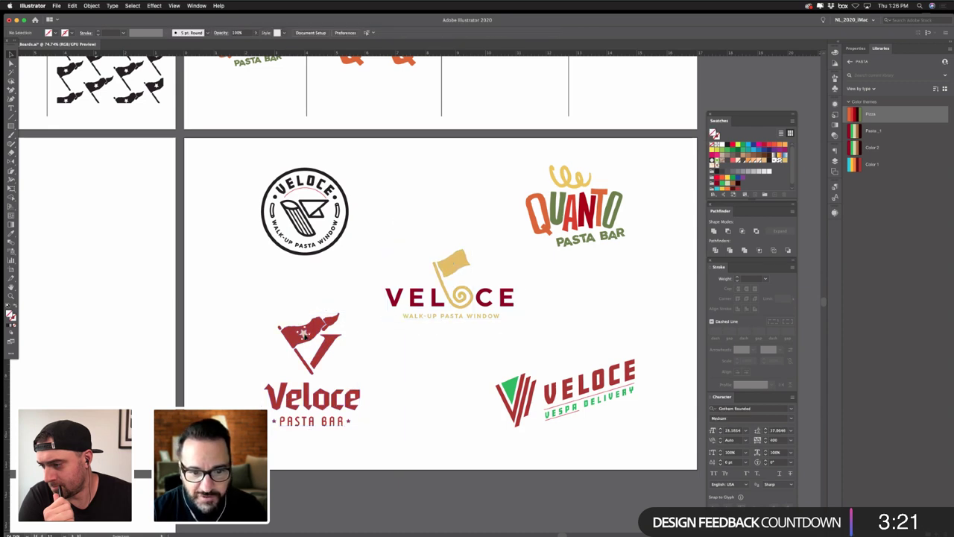
- Fill the star on the red Veloce Pasta Bar flag with white and save the document
{"action": "left_click", "coordinate": [306, 335]}
{"action": "left_click", "coordinate": [443, 204]}
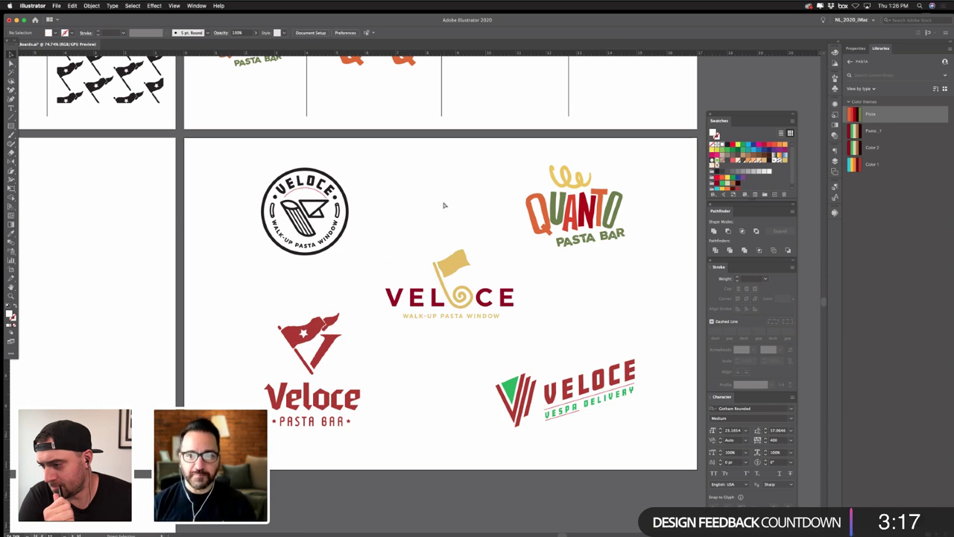
{"action": "key", "text": "super+s"}
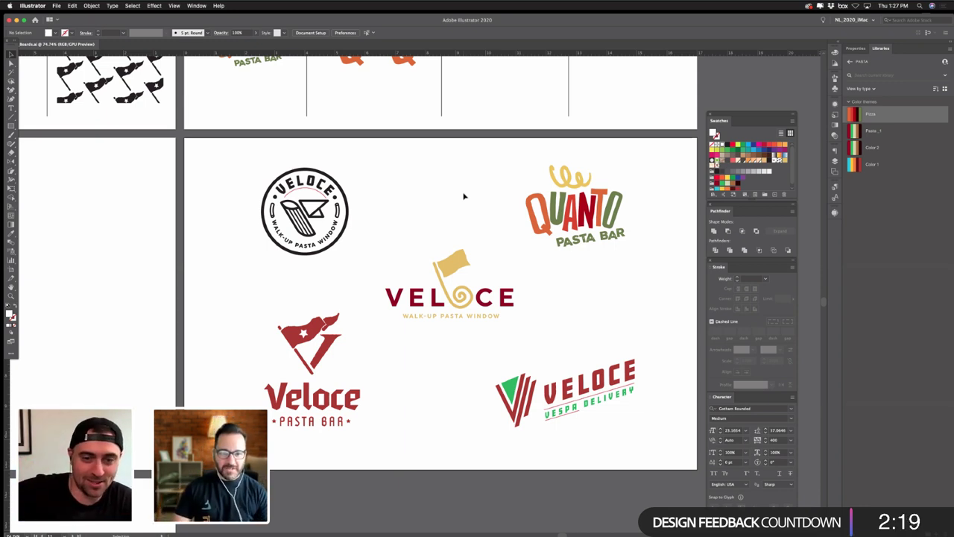
- Add the text label 1 to the left of the round Veloce badge
{"action": "key", "text": "t"}
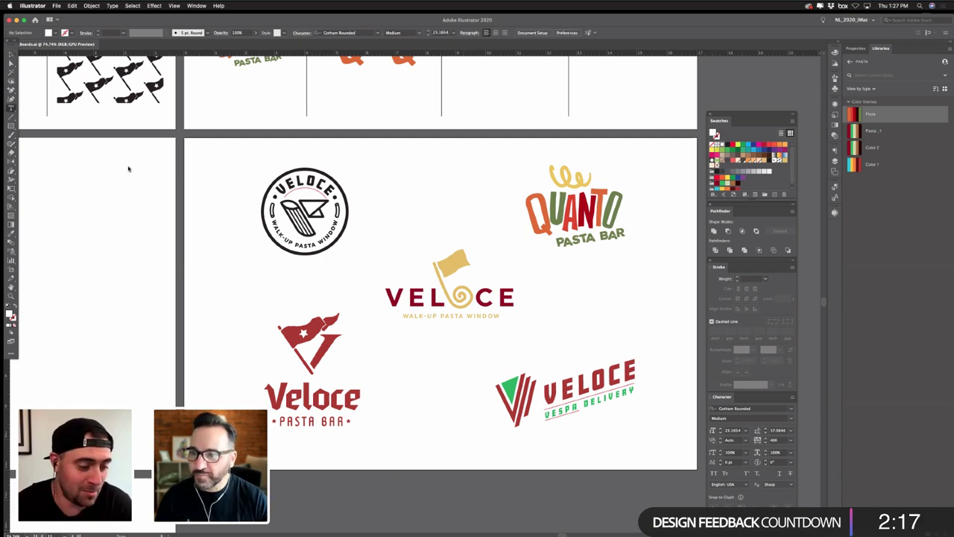
{"action": "left_click", "coordinate": [209, 187]}
{"action": "type", "text": "1"}
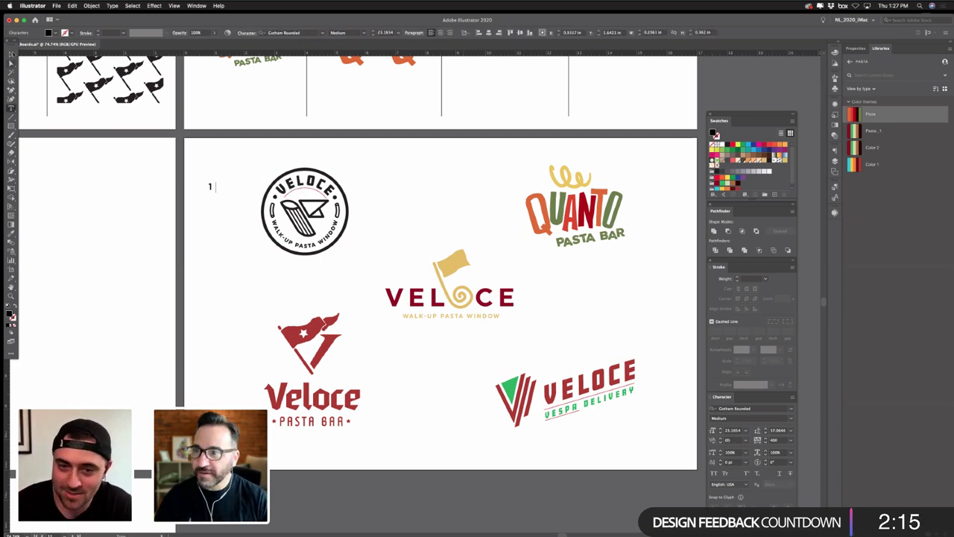
{"action": "key", "text": "Escape"}
- Copy the number label to the left of the Quanto Pasta Bar logo and change it to 2
{"action": "left_click_drag", "start_coordinate": [226, 192], "coordinate": [509, 196]}
{"action": "left_click", "coordinate": [236, 227]}
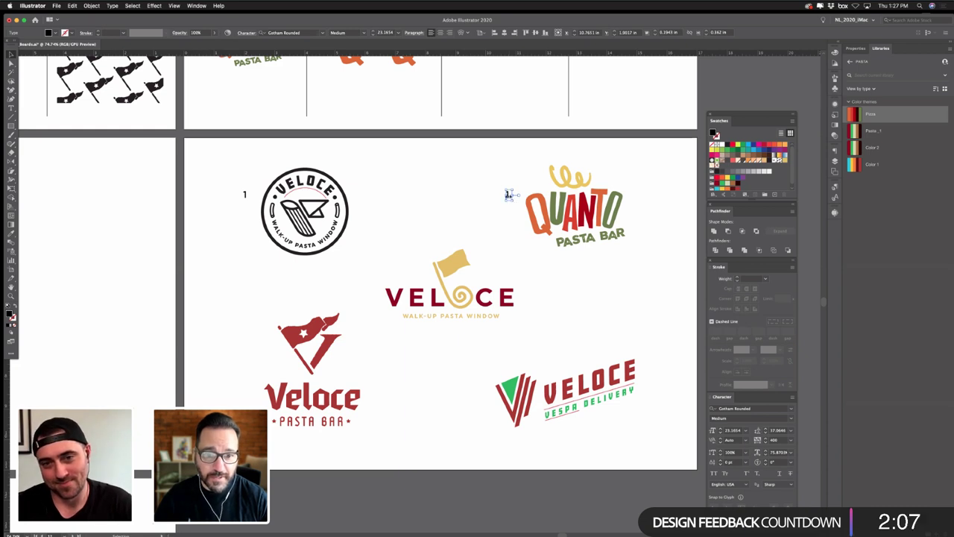
{"action": "mouse_move", "coordinate": [508, 196]}
{"action": "left_mouse_down"}
{"action": "mouse_move", "coordinate": [492, 194]}
{"action": "mouse_move", "coordinate": [502, 198]}
{"action": "left_mouse_up"}
{"action": "double_click", "coordinate": [501, 196]}
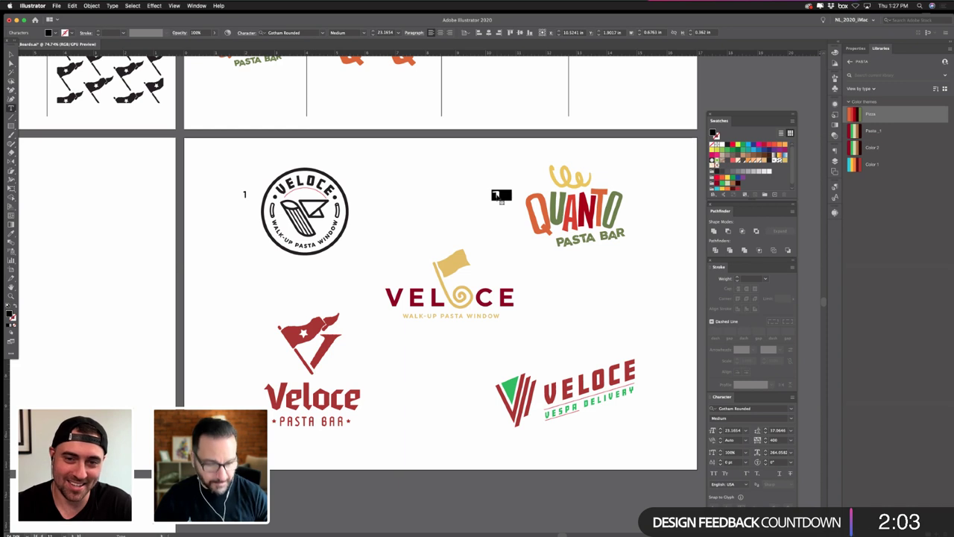
{"action": "type", "text": "2"}
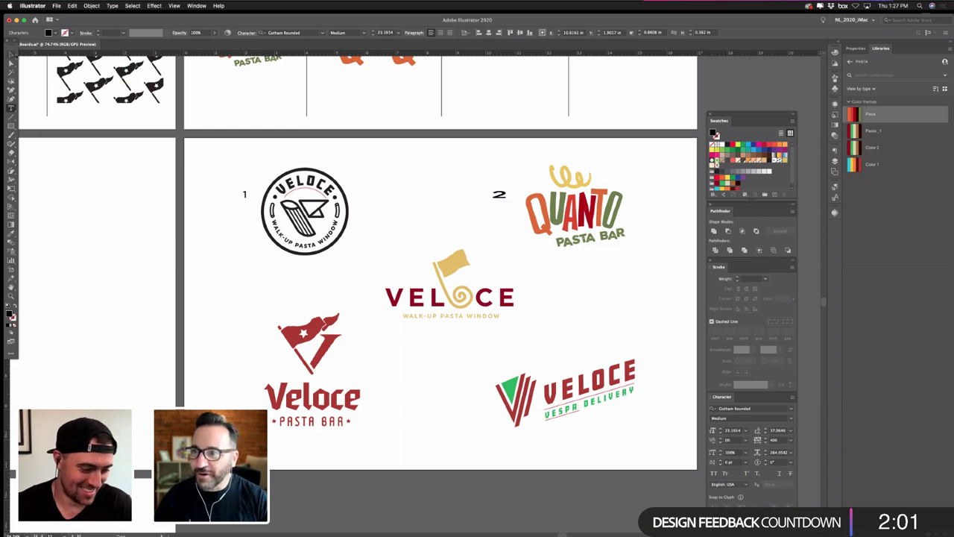
- Copy the number label beneath the gold-flag Veloce Walk-Up Pasta Window logo and change it to 3
{"action": "left_click", "coordinate": [11, 54]}
{"action": "left_click_drag", "start_coordinate": [494, 190], "coordinate": [451, 333]}
{"action": "double_click", "coordinate": [447, 333]}
{"action": "double_click", "coordinate": [447, 333]}
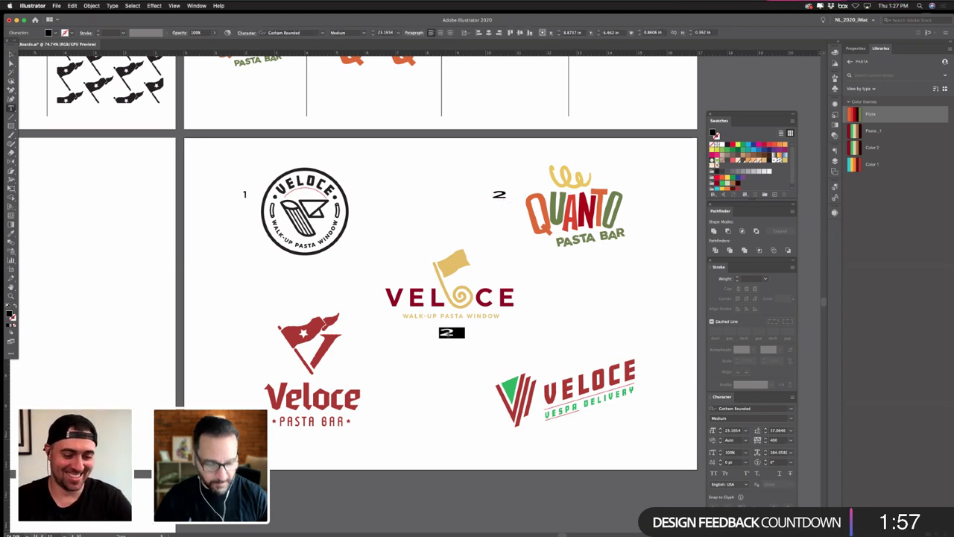
{"action": "type", "text": "3"}
{"action": "key", "text": "Escape"}
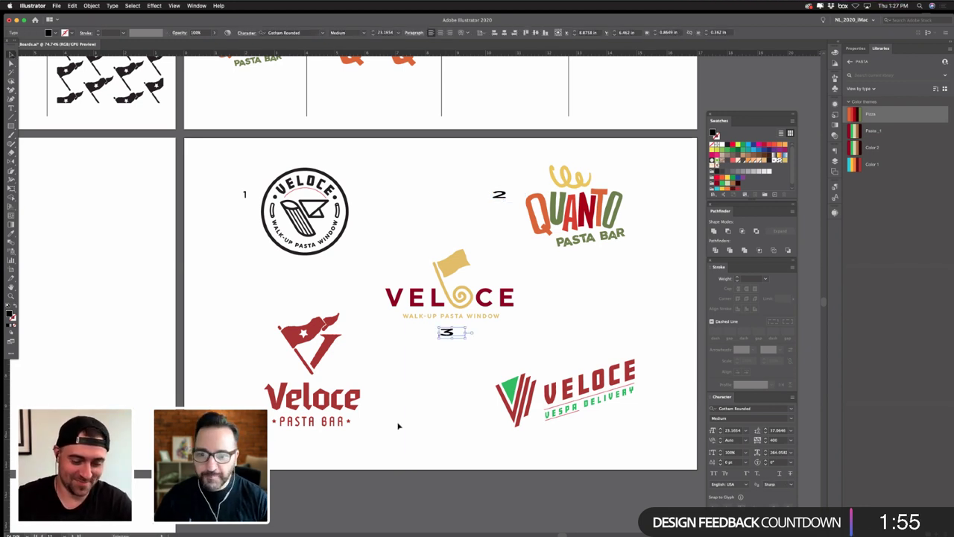
{"action": "left_click", "coordinate": [399, 426]}
- Copy the number label beneath the red Veloce Pasta Bar flag logo and change it to 4
{"action": "left_click_drag", "start_coordinate": [447, 333], "coordinate": [317, 456]}
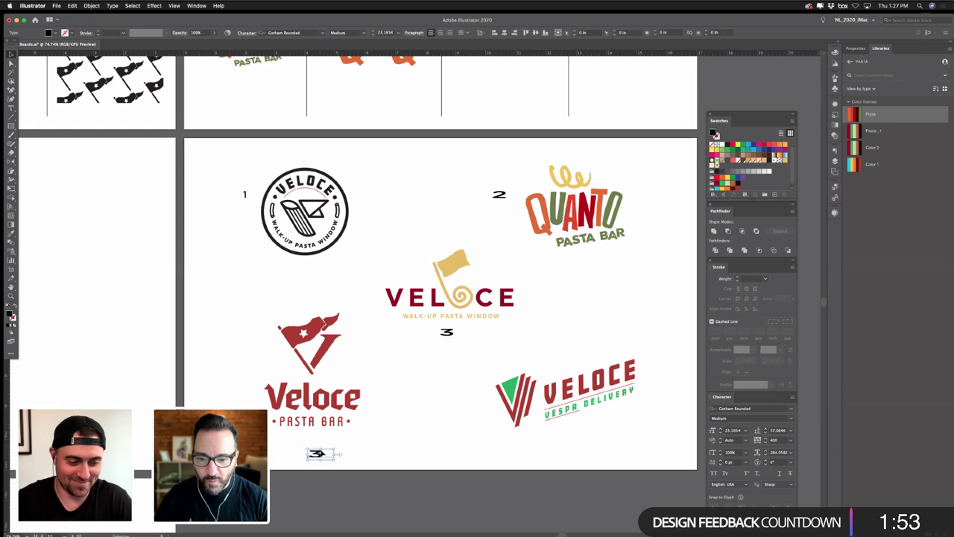
{"action": "double_click", "coordinate": [318, 455]}
{"action": "type", "text": "4"}
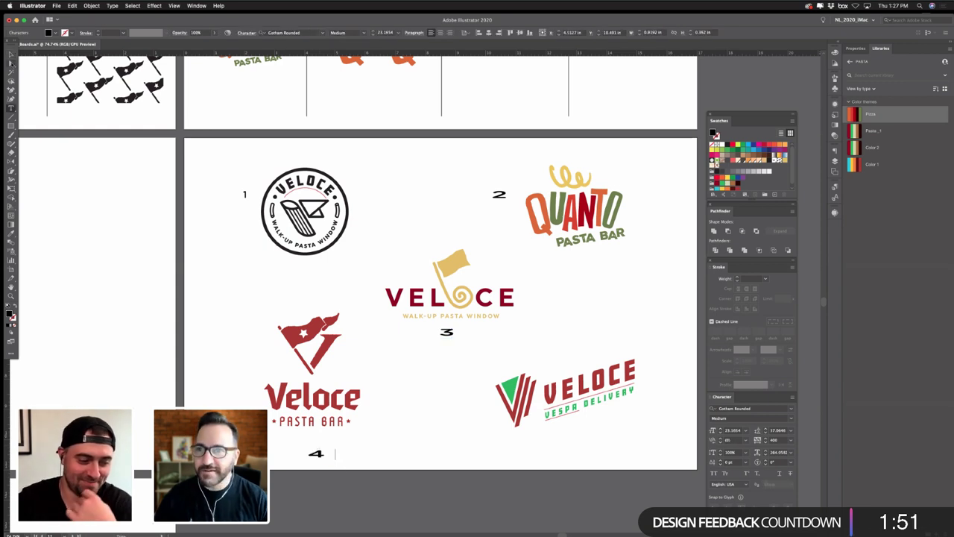
- Copy the number label beneath the slanted Veloce Vespa Delivery logo and change it to 5
{"action": "left_click", "coordinate": [11, 55]}
{"action": "left_click", "coordinate": [149, 256]}
{"action": "left_click_drag", "start_coordinate": [322, 455], "coordinate": [597, 443]}
{"action": "double_click", "coordinate": [589, 441]}
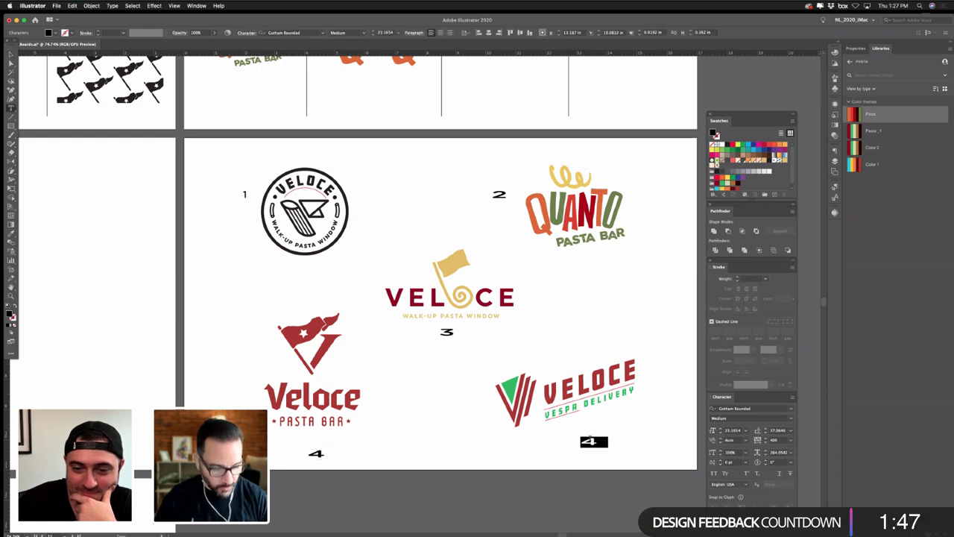
{"action": "type", "text": "5"}
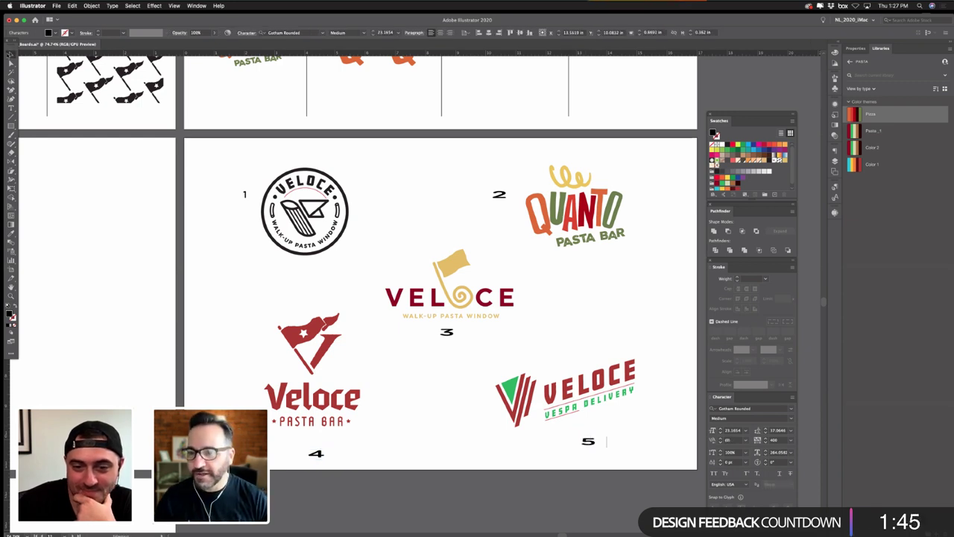
{"action": "key", "text": "Escape"}
- Set the horizontal scale of number labels 2 to 5 to 100% and move label 2 closer to the Quanto logo
{"action": "left_click", "coordinate": [316, 452], "text": "shift"}
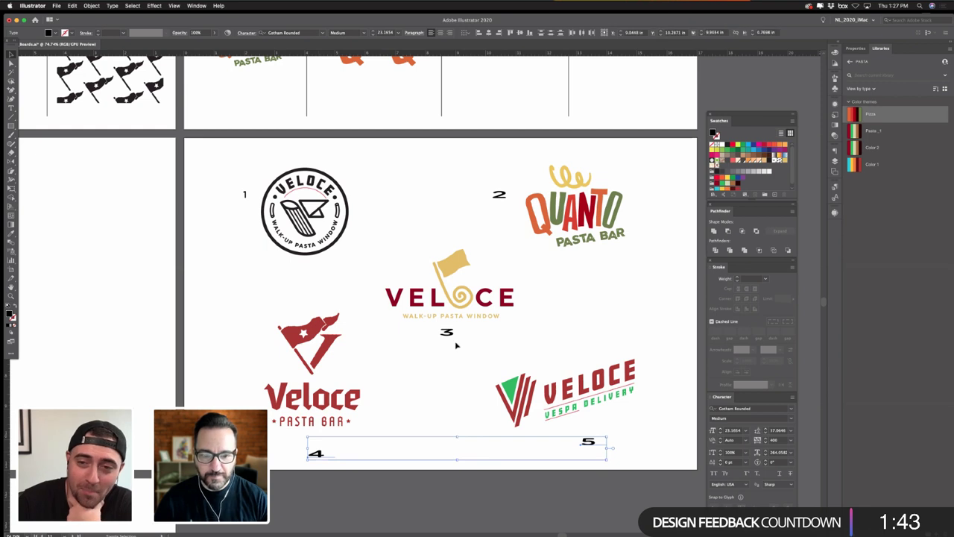
{"action": "left_click", "coordinate": [447, 331], "text": "shift"}
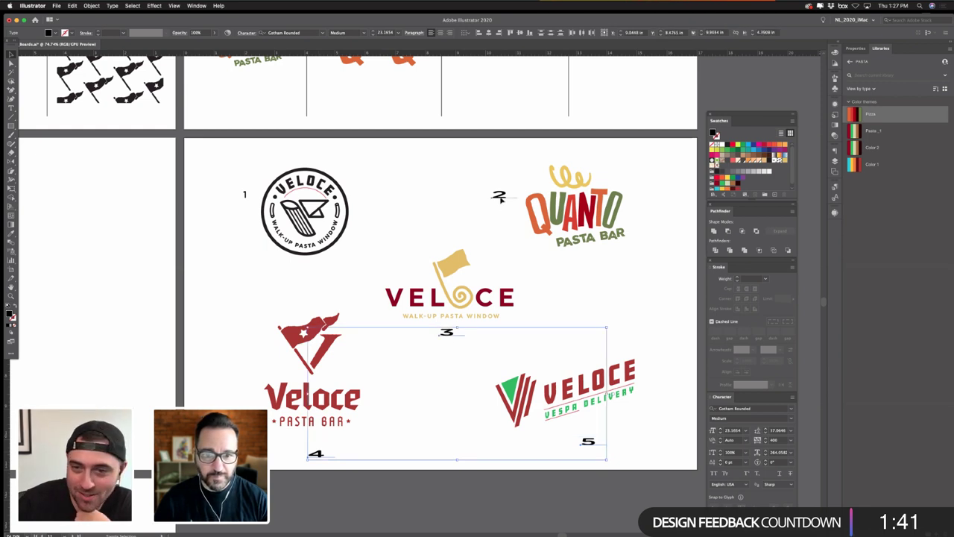
{"action": "left_click", "coordinate": [498, 195], "text": "shift"}
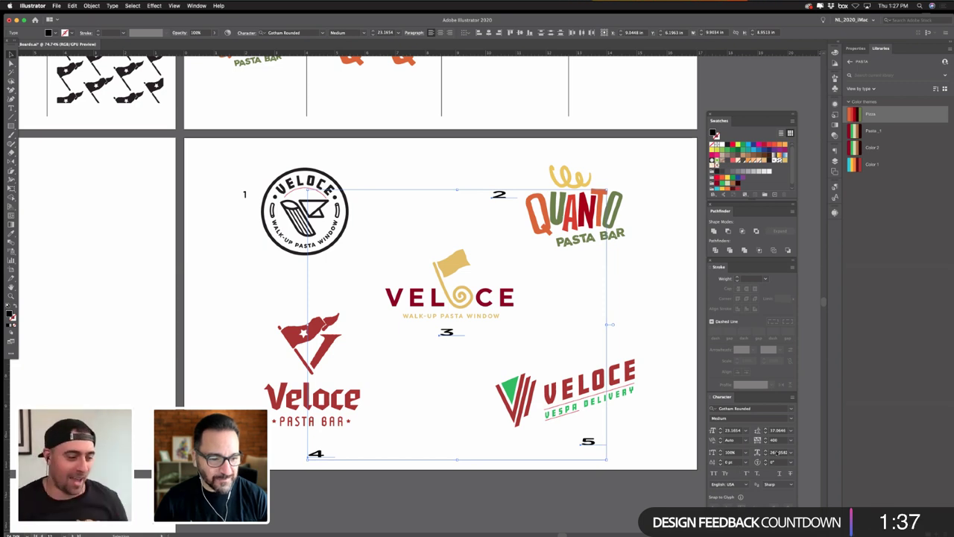
{"action": "left_click", "coordinate": [775, 451]}
{"action": "type", "text": "100"}
{"action": "key", "text": "Return"}
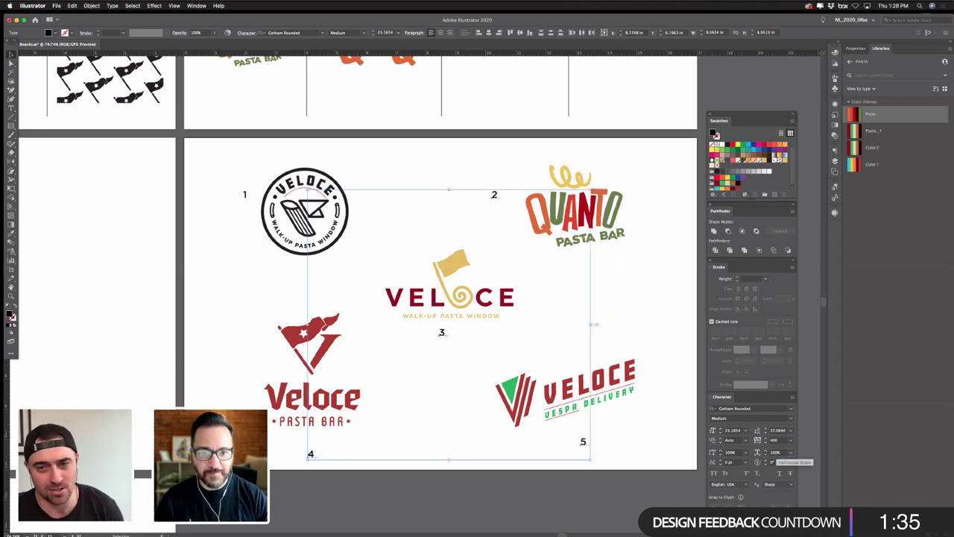
{"action": "left_click", "coordinate": [656, 246]}
{"action": "left_click_drag", "start_coordinate": [497, 196], "coordinate": [520, 193]}
- Review the numbered logos up close on the comparison board
{"action": "scroll", "coordinate": [505, 273], "scroll_direction": "down", "scroll_amount": 2}
{"action": "scroll", "coordinate": [505, 273], "scroll_direction": "right", "scroll_amount": 3}
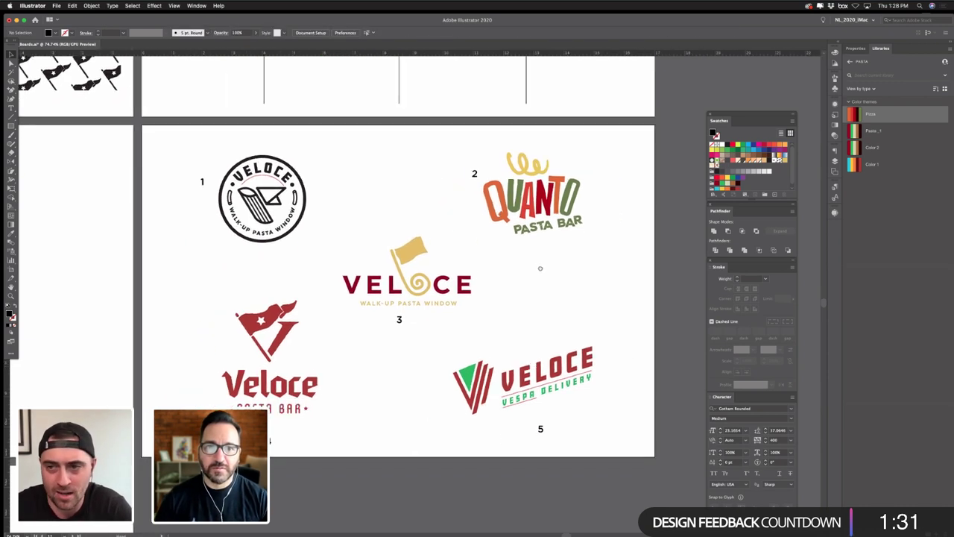
{"action": "left_click", "coordinate": [12, 297]}
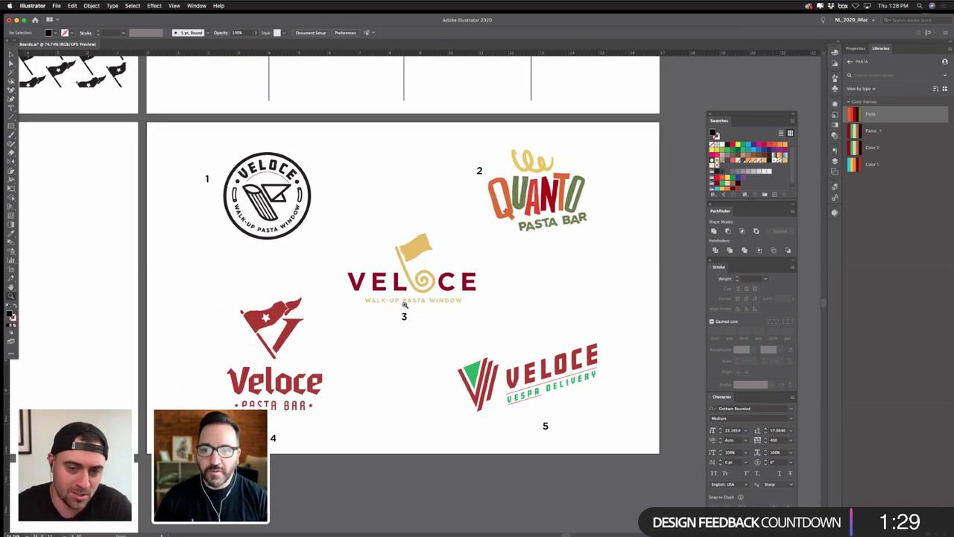
{"action": "left_click", "coordinate": [406, 305]}
{"action": "scroll", "coordinate": [473, 302], "scroll_direction": "up", "scroll_amount": 2}
{"action": "scroll", "coordinate": [472, 302], "scroll_direction": "right", "scroll_amount": 2}
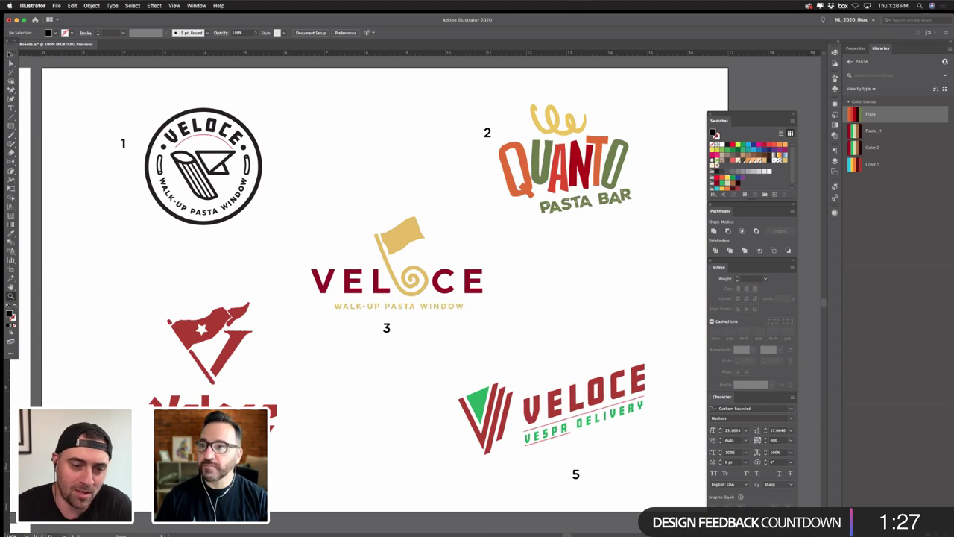
{"action": "left_click", "coordinate": [11, 55]}
{"action": "scroll", "coordinate": [380, 127], "scroll_direction": "right", "scroll_amount": 1}
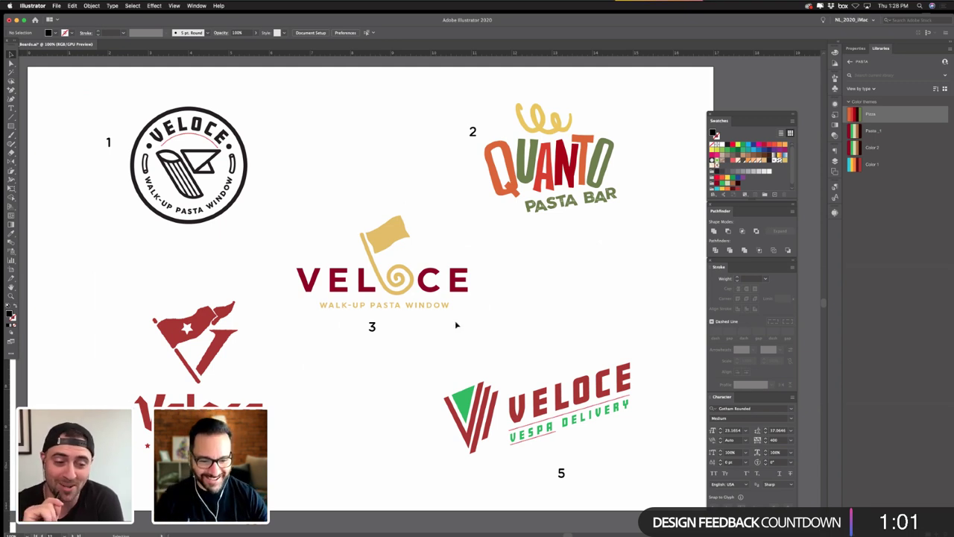
- Set the tracking of the slanted VELOCE wordmark in logo 5 to 100 and move it left toward the striped V icon
{"action": "left_click", "coordinate": [558, 386]}
{"action": "double_click", "coordinate": [774, 440]}
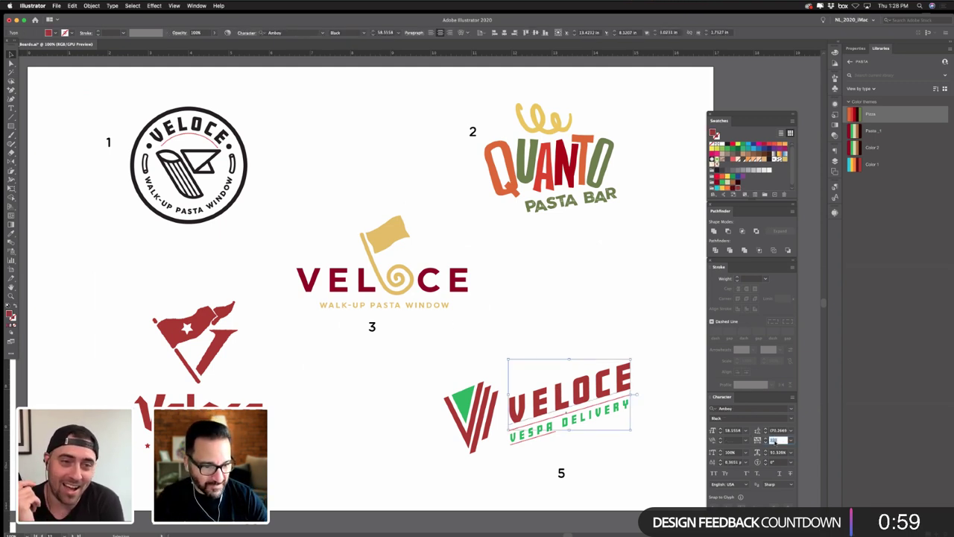
{"action": "type", "text": "100"}
{"action": "key", "text": "Return"}
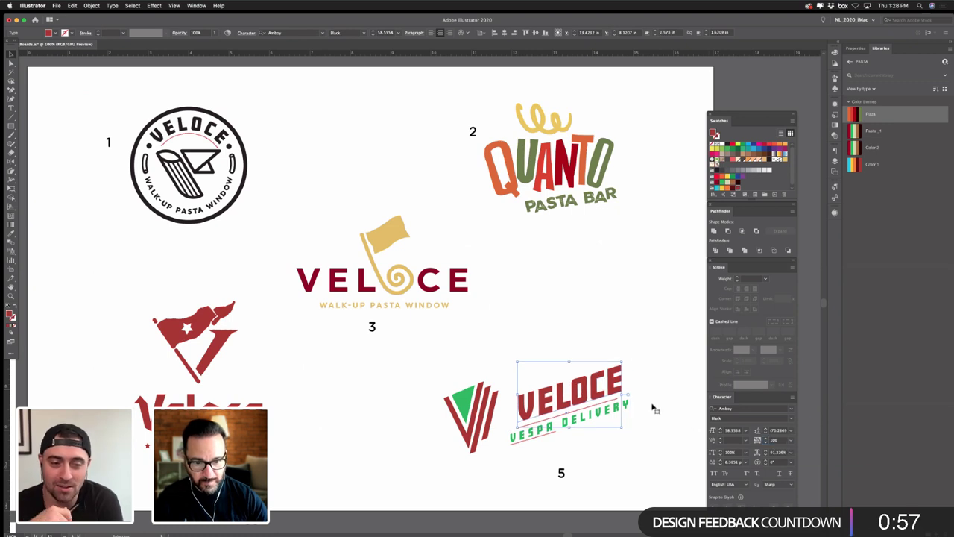
{"action": "left_click_drag", "start_coordinate": [578, 412], "coordinate": [567, 413]}
{"action": "left_click", "coordinate": [555, 443]}
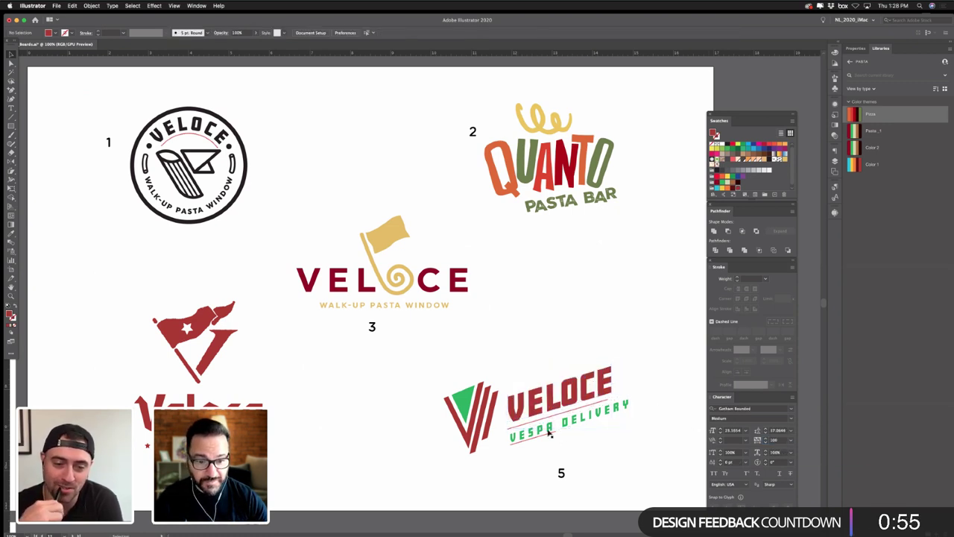
- Reduce the VESPA DELIVERY tagline's font size by three increments and shift it left beneath the VELOCE wordmark
{"action": "left_click", "coordinate": [552, 431]}
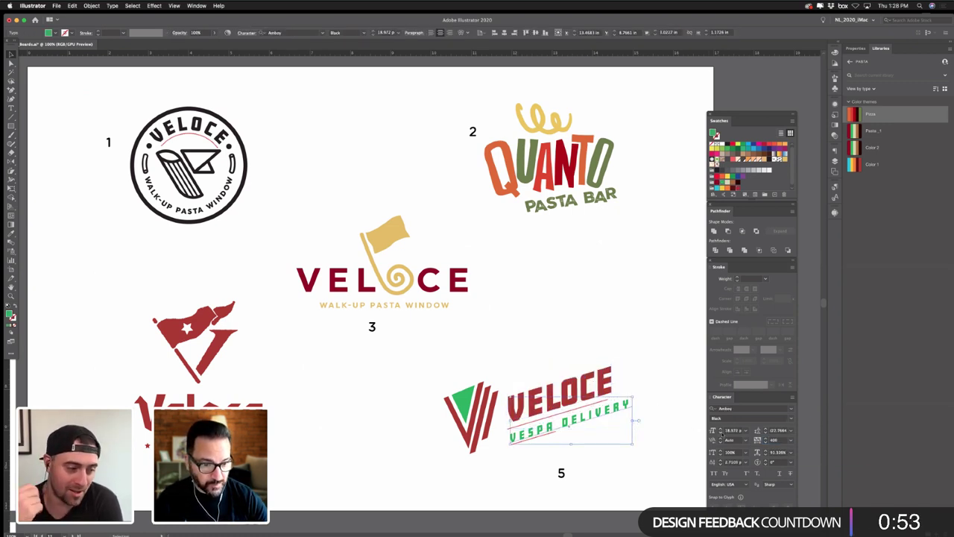
{"action": "left_click", "coordinate": [721, 433]}
{"action": "left_click", "coordinate": [721, 432]}
{"action": "left_click", "coordinate": [721, 432]}
{"action": "left_click_drag", "start_coordinate": [603, 440], "coordinate": [594, 442]}
{"action": "left_click", "coordinate": [622, 473]}
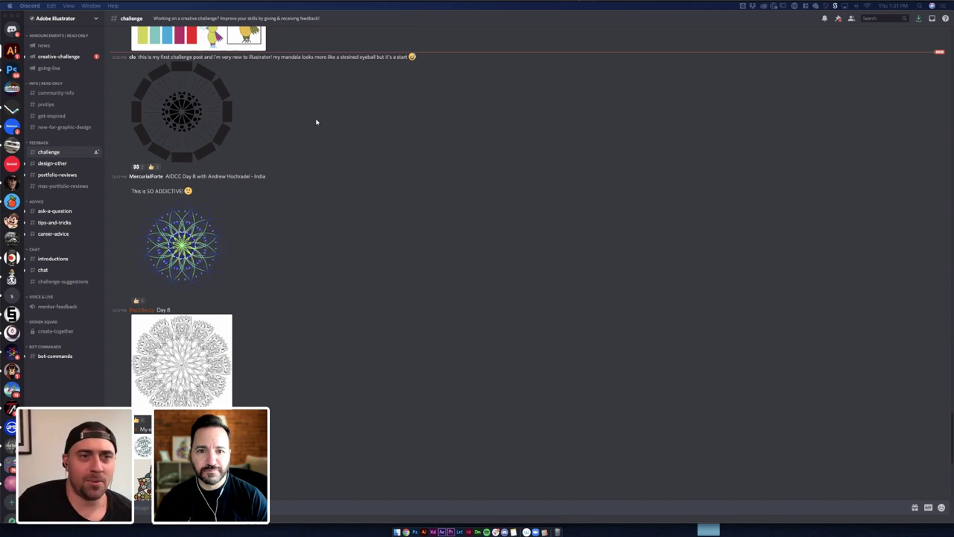
- View the black mandala image from the first-time challenge post in Discord enlarged, and close the preview
{"action": "left_click", "coordinate": [195, 116]}
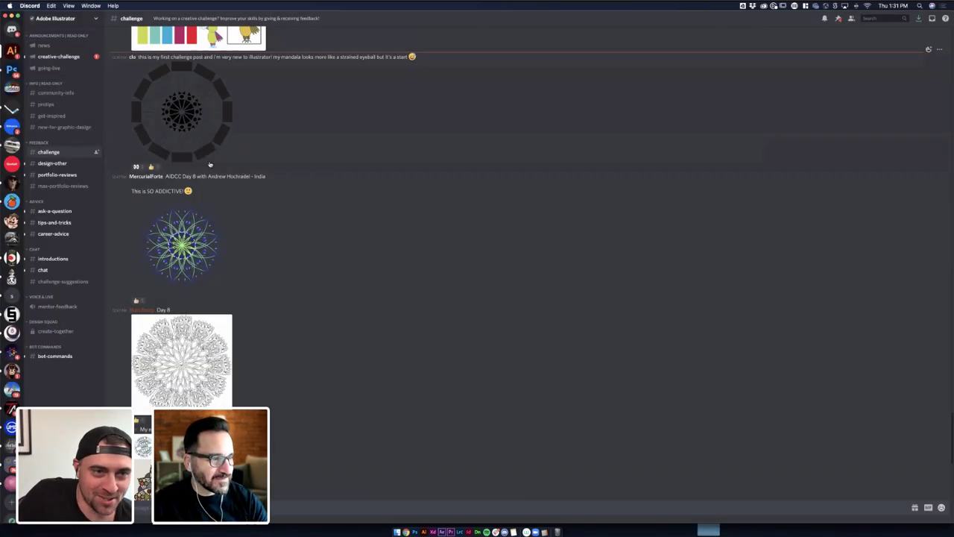
{"action": "left_click", "coordinate": [247, 153]}
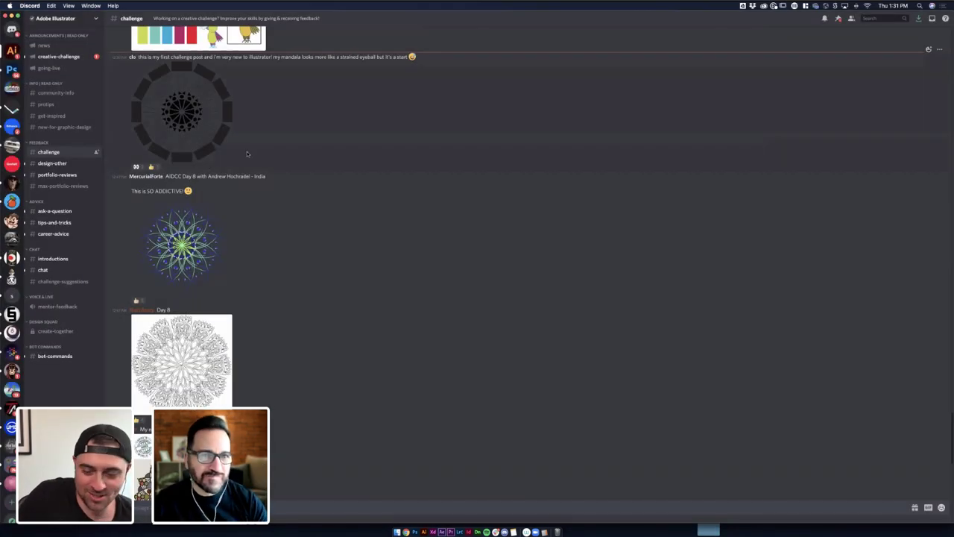
{"action": "scroll", "coordinate": [251, 174], "scroll_direction": "up", "scroll_amount": 1}
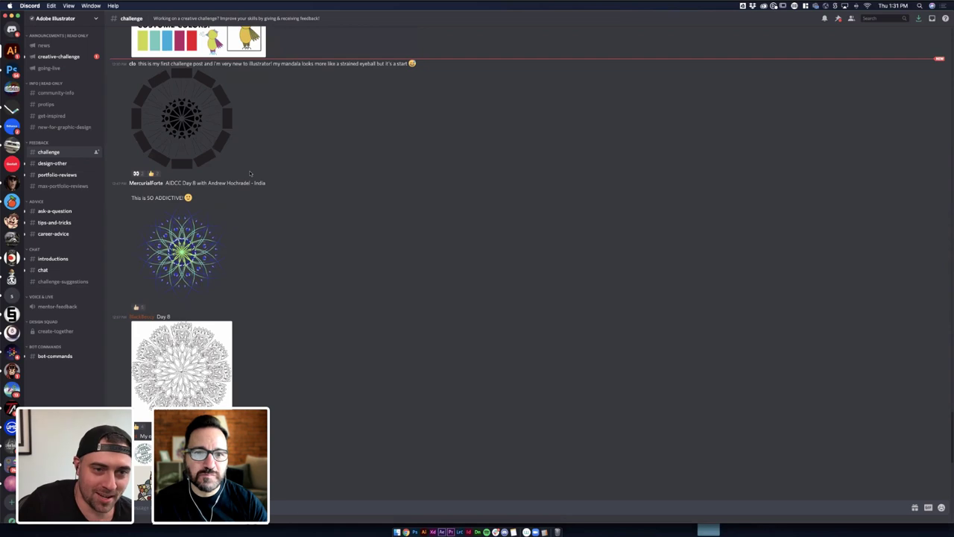
{"action": "left_click", "coordinate": [219, 120]}
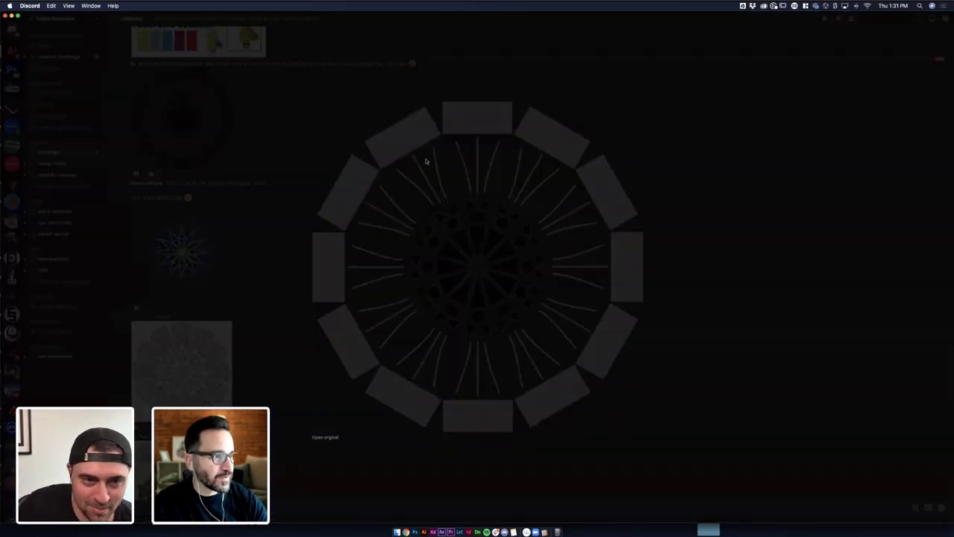
{"action": "left_click", "coordinate": [289, 168]}
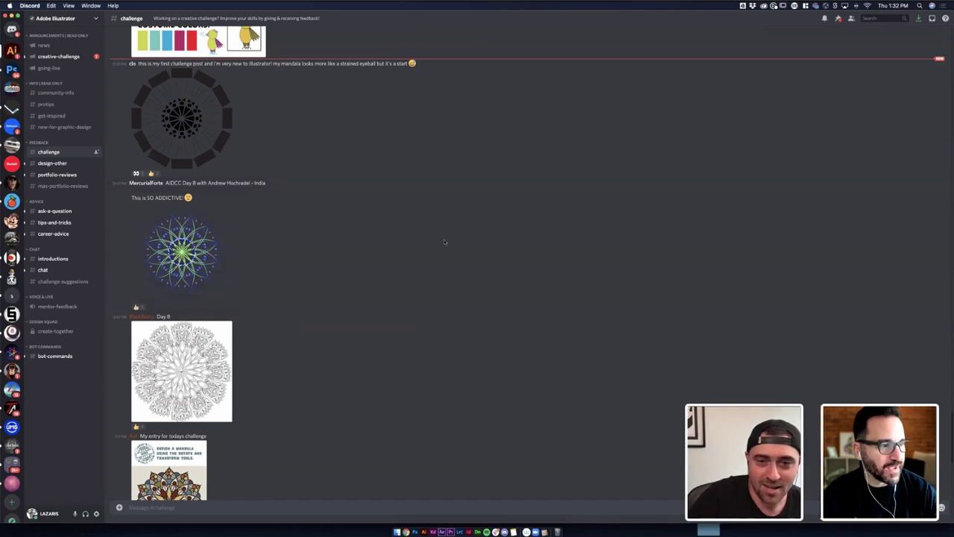
- View the blue and green line mandala from the Day 8 India post enlarged, and close the preview
{"action": "left_click", "coordinate": [188, 250]}
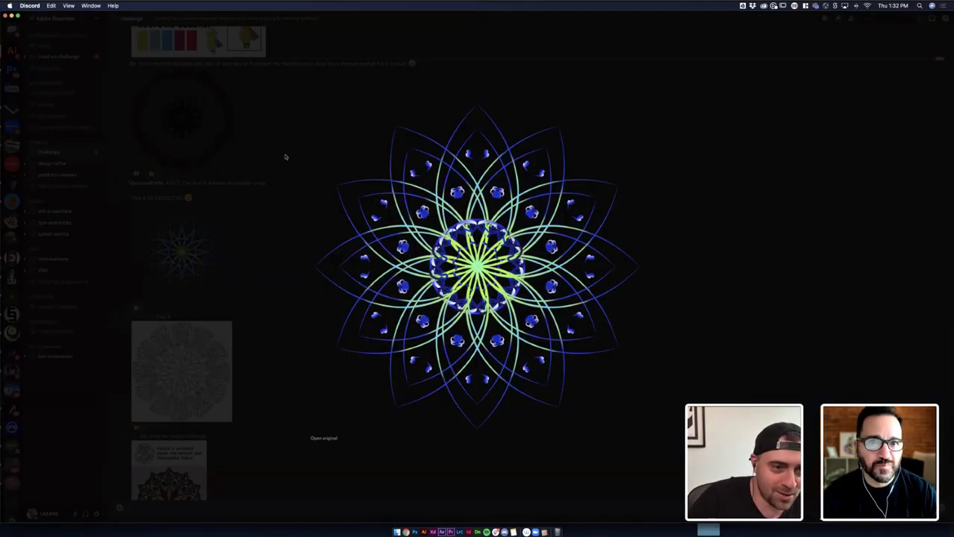
{"action": "left_click", "coordinate": [285, 156]}
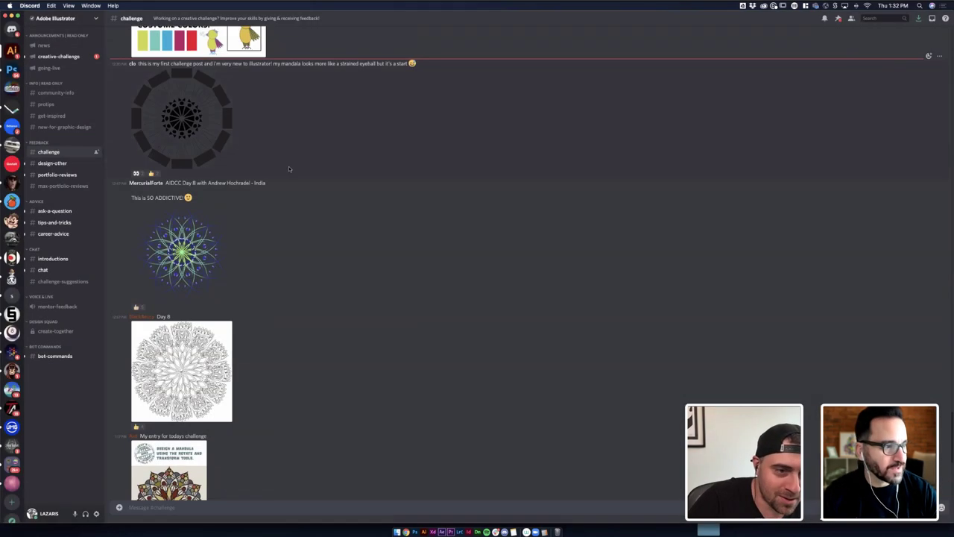
{"action": "left_click", "coordinate": [201, 250]}
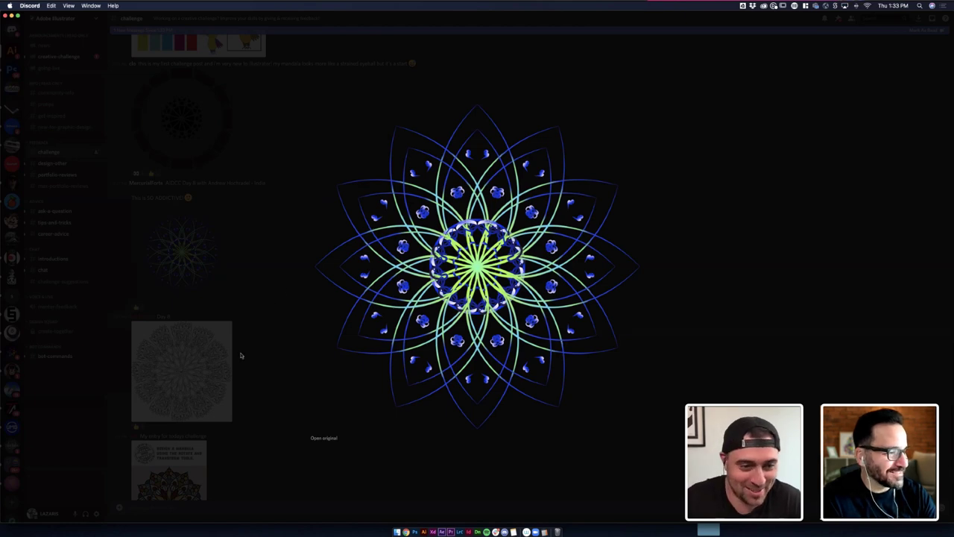
{"action": "left_click", "coordinate": [202, 363]}
- Open the original of the black-and-white Day 8 mandala in the browser, examine it magnified, and close it and the preview
{"action": "left_click", "coordinate": [203, 364]}
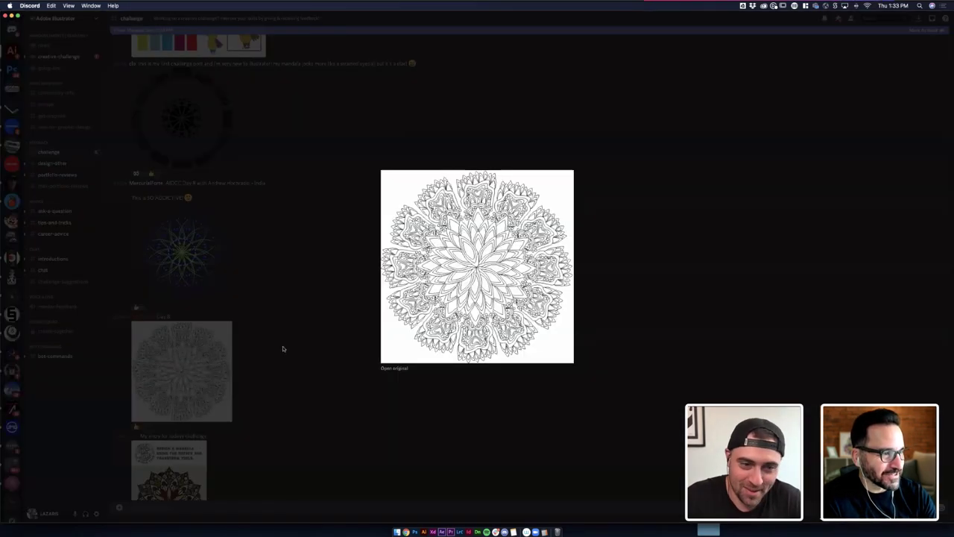
{"action": "left_click", "coordinate": [216, 361]}
{"action": "left_click", "coordinate": [215, 359]}
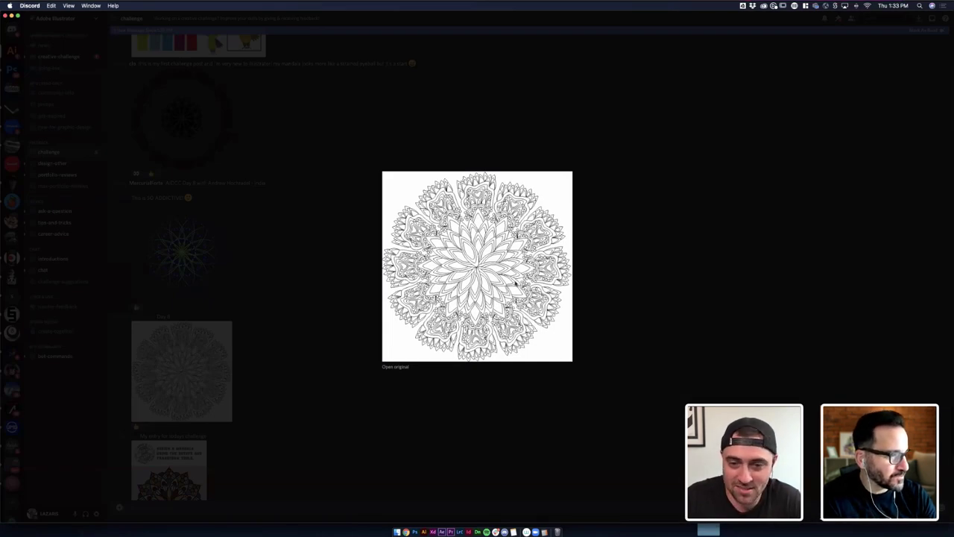
{"action": "left_click", "coordinate": [396, 367]}
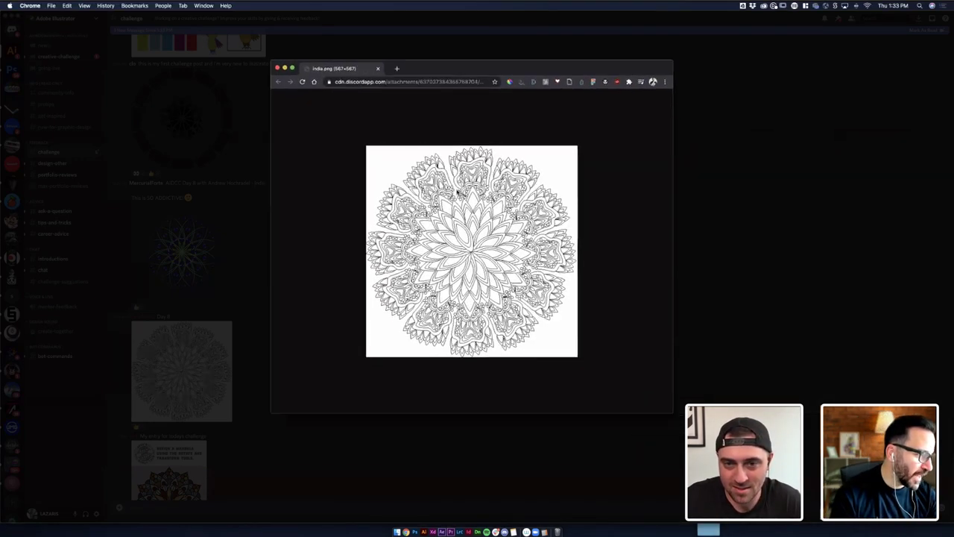
{"action": "scroll", "coordinate": [457, 223], "scroll_direction": "up", "scroll_amount": 3}
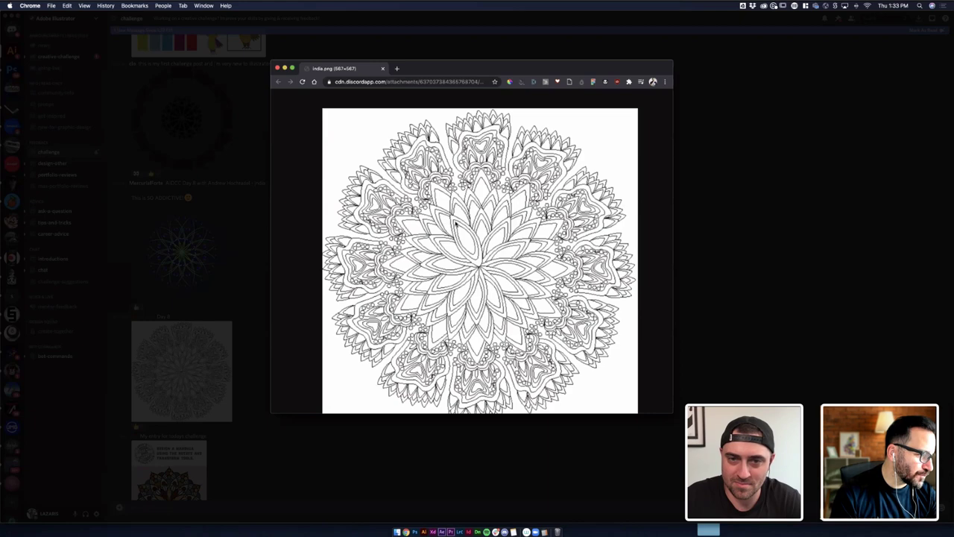
{"action": "scroll", "coordinate": [457, 224], "scroll_direction": "up", "scroll_amount": 2}
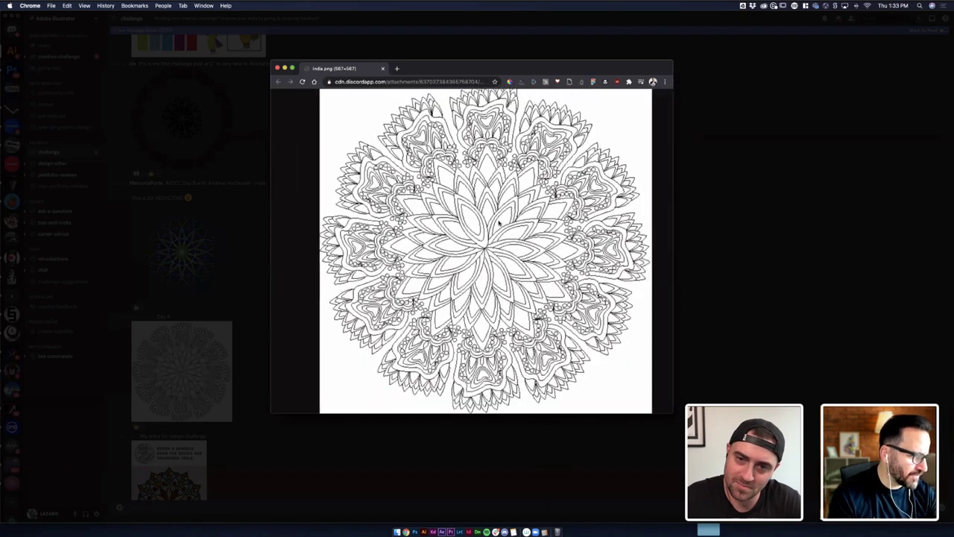
{"action": "scroll", "coordinate": [499, 224], "scroll_direction": "down", "scroll_amount": 3}
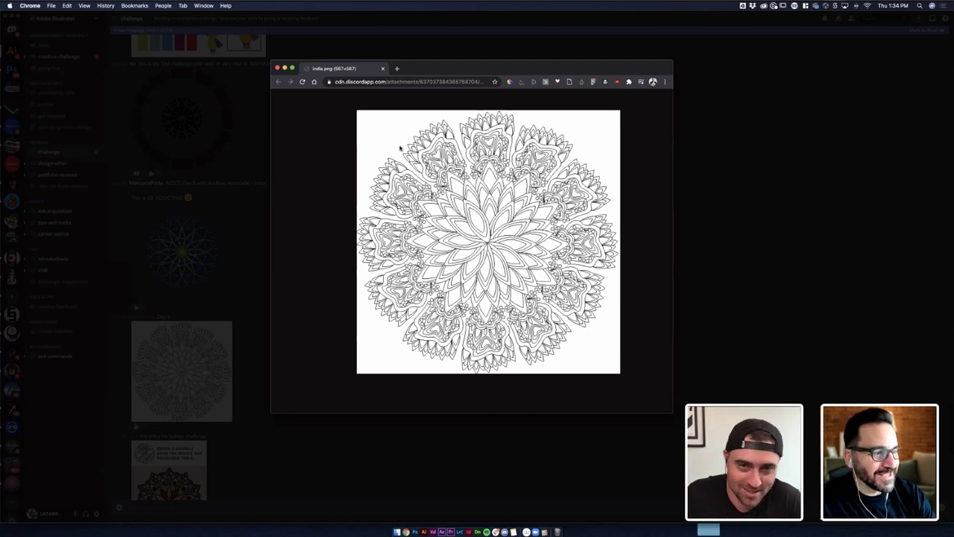
{"action": "left_click", "coordinate": [382, 69]}
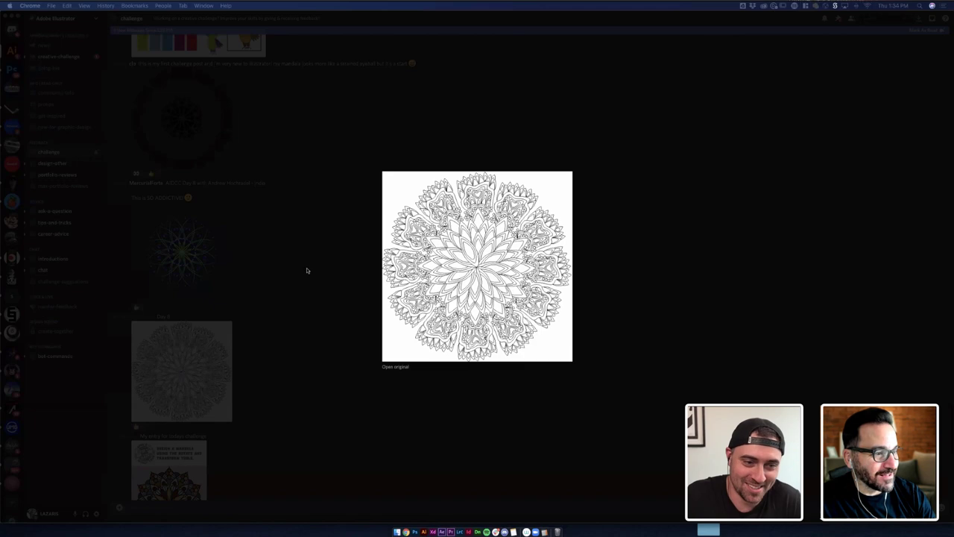
{"action": "left_click", "coordinate": [253, 343]}
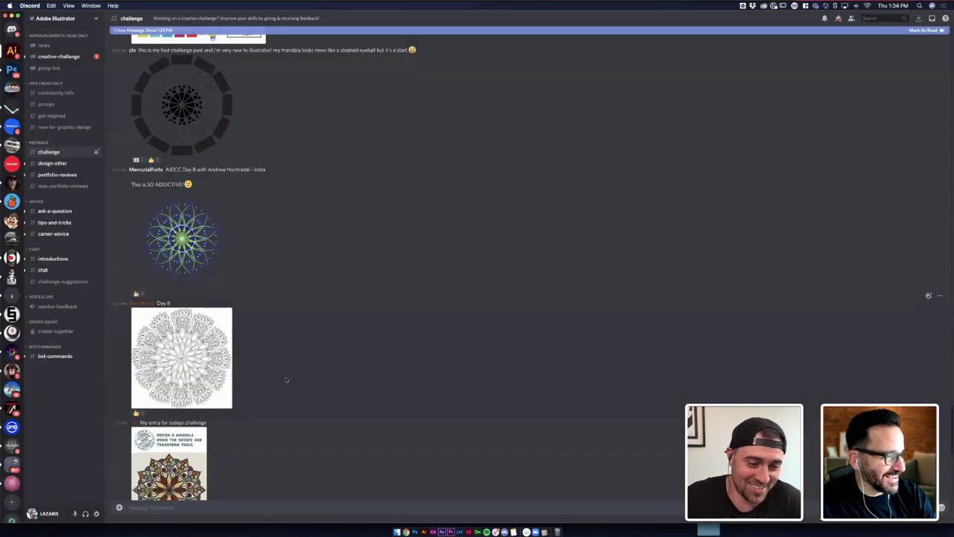
- View the multicoloured mandala entry with the Hock's World Tour India header enlarged, and close the preview
{"action": "scroll", "coordinate": [252, 345], "scroll_direction": "down", "scroll_amount": 3}
{"action": "scroll", "coordinate": [252, 345], "scroll_direction": "down", "scroll_amount": 1}
{"action": "left_click", "coordinate": [170, 275]}
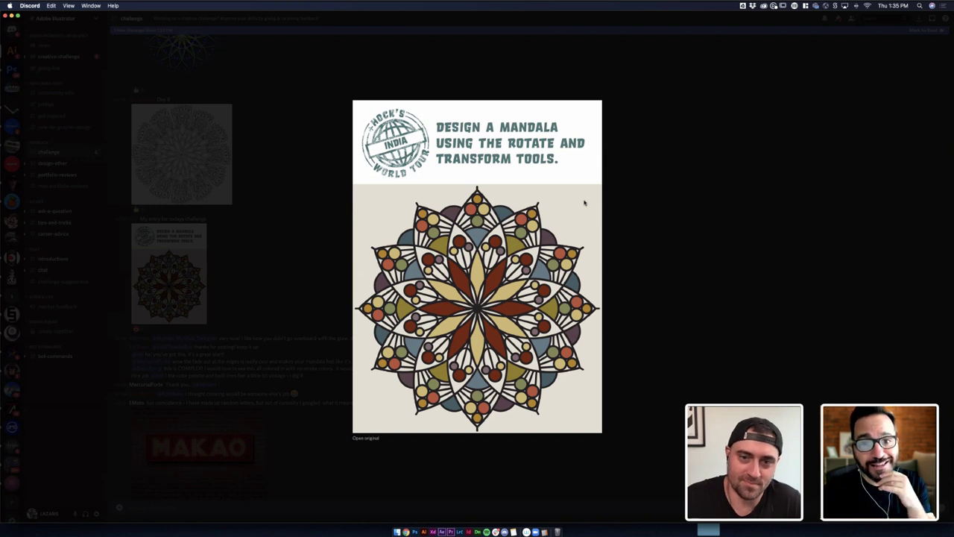
{"action": "left_click", "coordinate": [635, 212]}
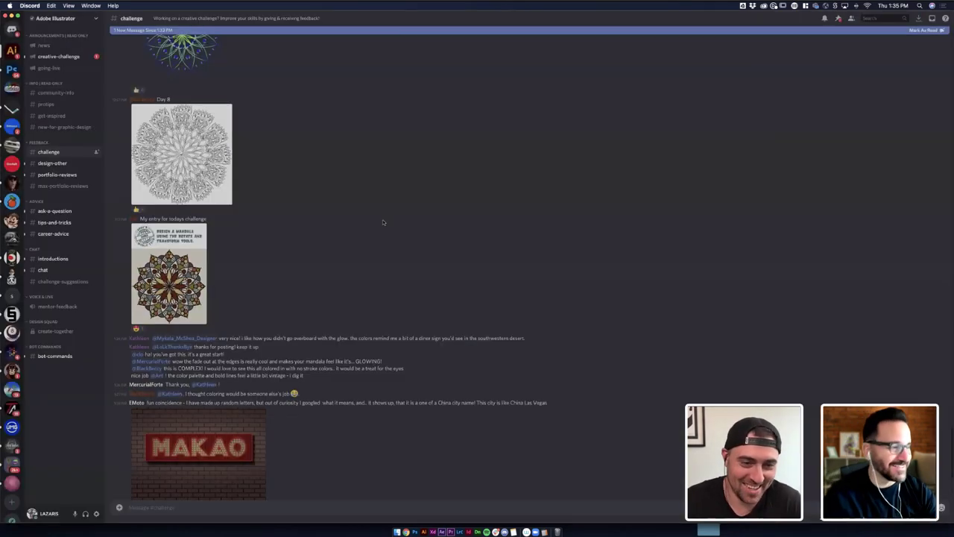
- View the Challenge 8 image with the navy and watercolour round mandalas enlarged, and close the preview
{"action": "scroll", "coordinate": [382, 219], "scroll_direction": "down", "scroll_amount": 1}
{"action": "scroll", "coordinate": [383, 219], "scroll_direction": "down", "scroll_amount": 5}
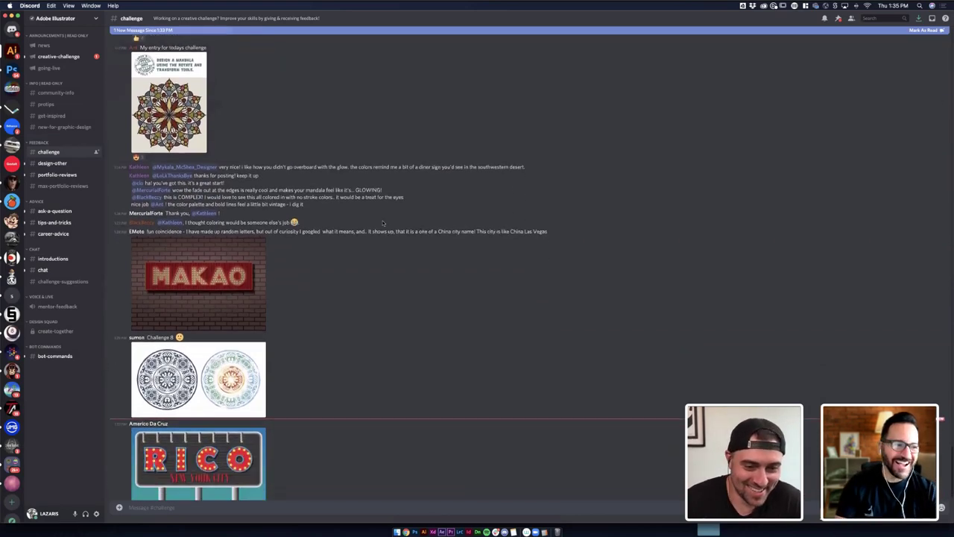
{"action": "left_click", "coordinate": [176, 373]}
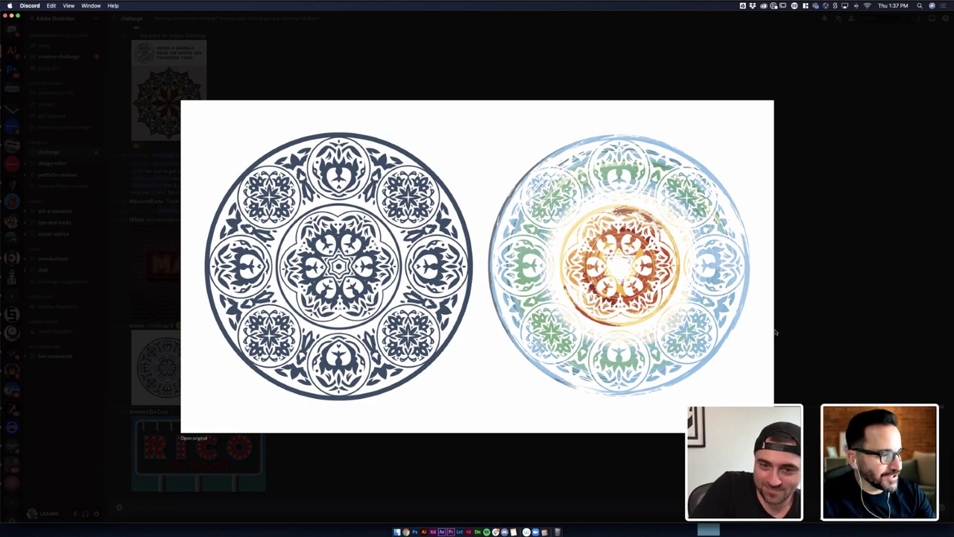
{"action": "left_click", "coordinate": [840, 330]}
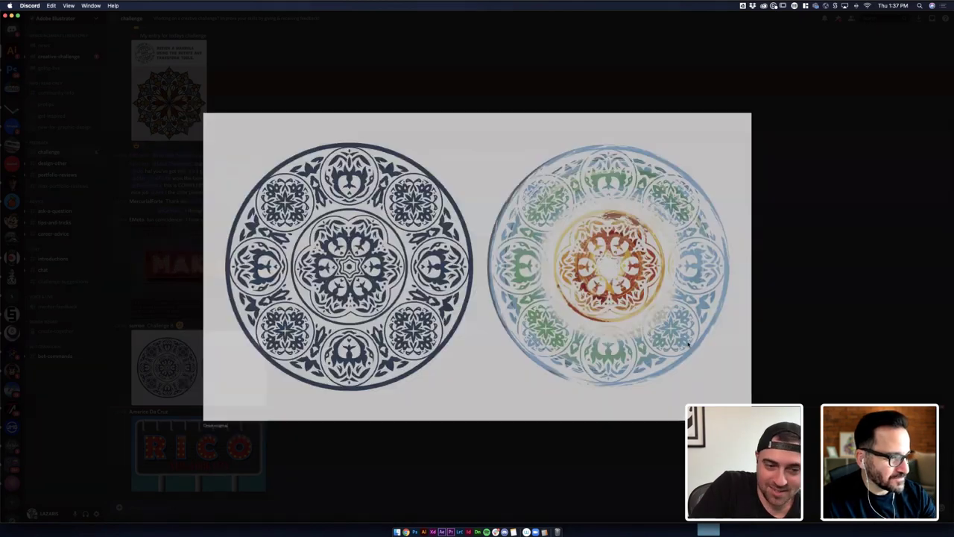
- Look back over the mandala and sign entries posted in the challenge channel
{"action": "scroll", "coordinate": [570, 380], "scroll_direction": "up", "scroll_amount": 3}
{"action": "scroll", "coordinate": [571, 383], "scroll_direction": "up", "scroll_amount": 2}
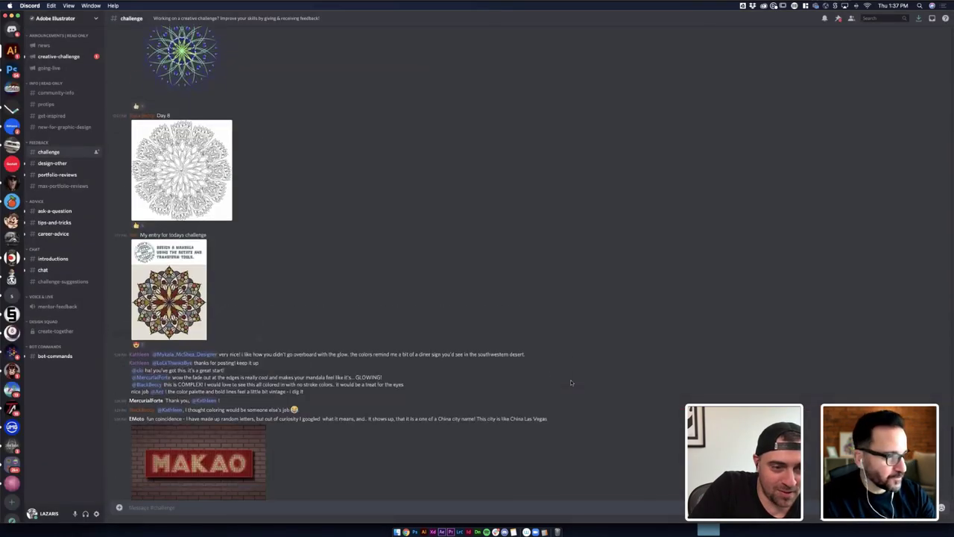
{"action": "scroll", "coordinate": [571, 382], "scroll_direction": "down", "scroll_amount": 5}
{"action": "scroll", "coordinate": [571, 382], "scroll_direction": "up", "scroll_amount": 2}
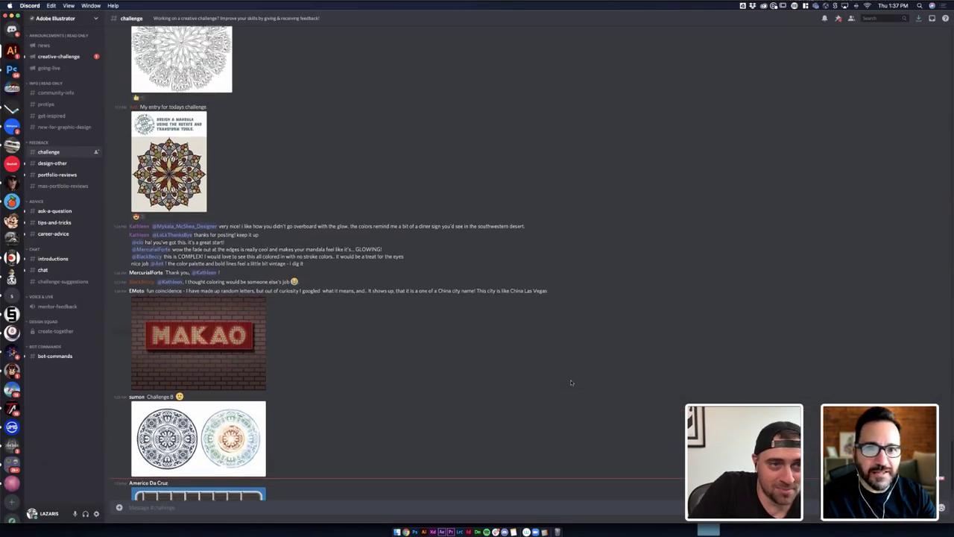
{"action": "scroll", "coordinate": [571, 382], "scroll_direction": "down", "scroll_amount": 2}
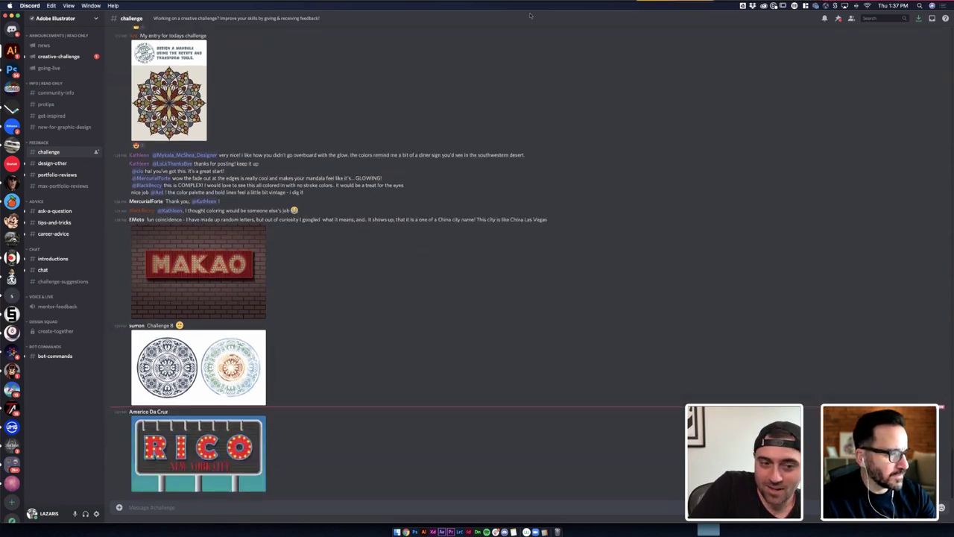
{"action": "scroll", "coordinate": [388, 249], "scroll_direction": "up", "scroll_amount": 10}
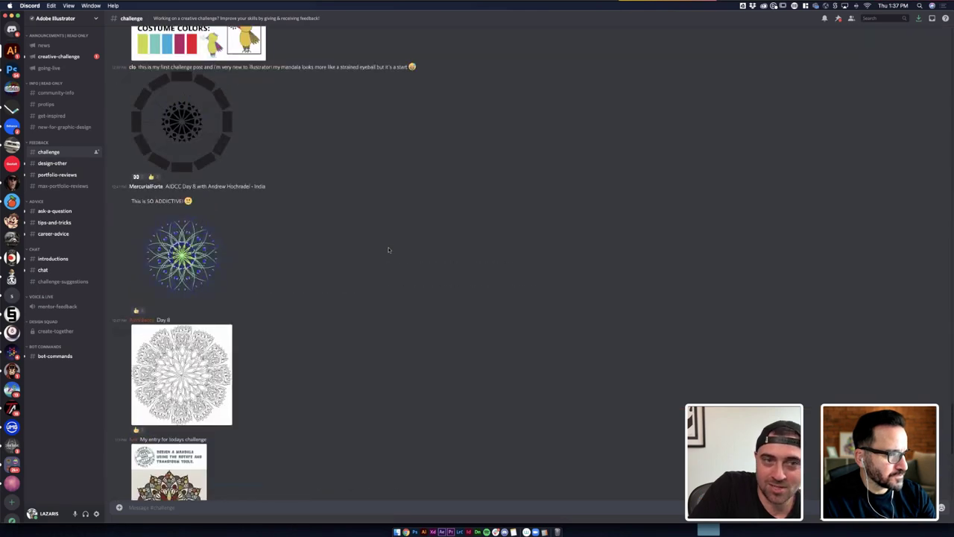
{"action": "scroll", "coordinate": [388, 250], "scroll_direction": "down", "scroll_amount": 10}
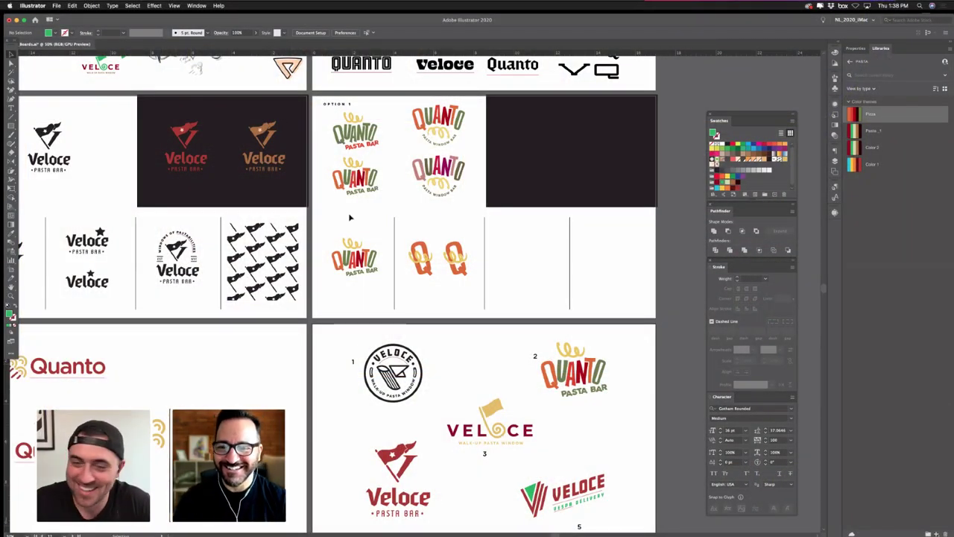
- Survey the Veloce and Quanto option boards and the numbered five-logo comparison board in Illustrator
{"action": "scroll", "coordinate": [380, 249], "scroll_direction": "left", "scroll_amount": 10}
{"action": "scroll", "coordinate": [380, 249], "scroll_direction": "up", "scroll_amount": 2}
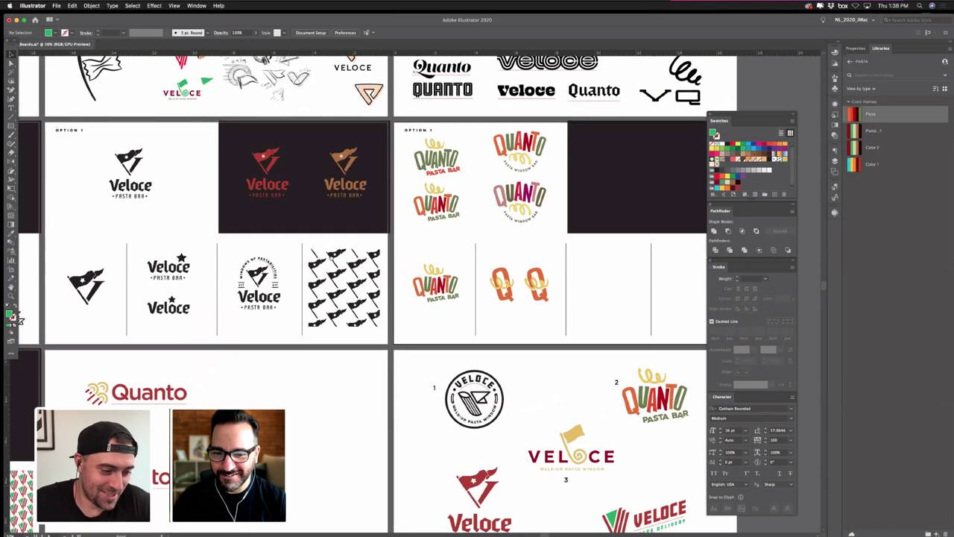
{"action": "scroll", "coordinate": [352, 244], "scroll_direction": "right", "scroll_amount": 5}
{"action": "scroll", "coordinate": [352, 244], "scroll_direction": "down", "scroll_amount": 3}
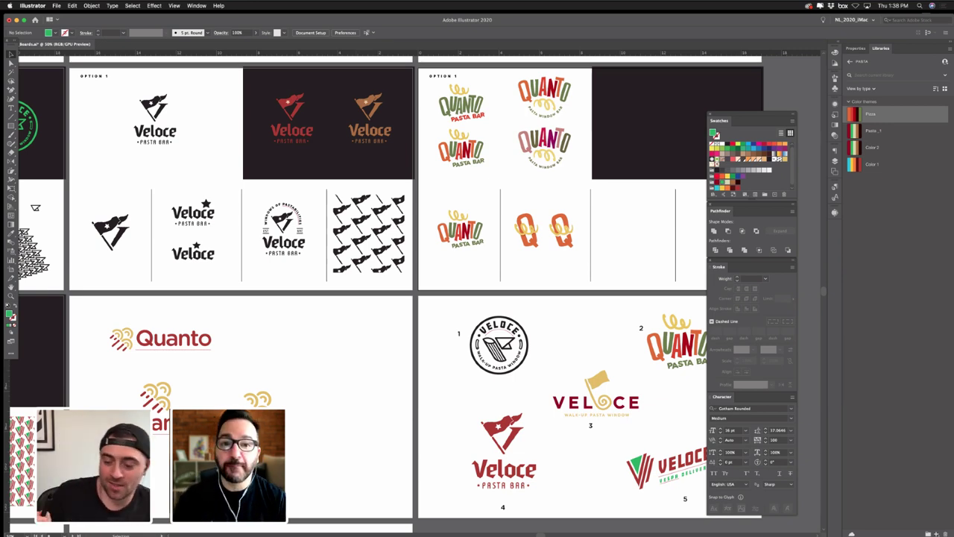
{"action": "left_click", "coordinate": [356, 406]}
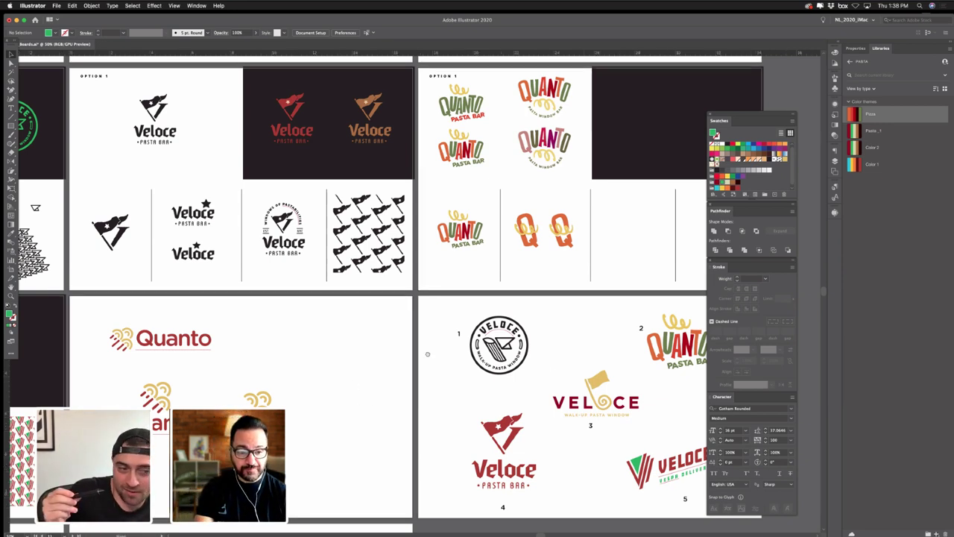
{"action": "scroll", "coordinate": [427, 354], "scroll_direction": "right", "scroll_amount": 5}
{"action": "scroll", "coordinate": [427, 354], "scroll_direction": "down", "scroll_amount": 3}
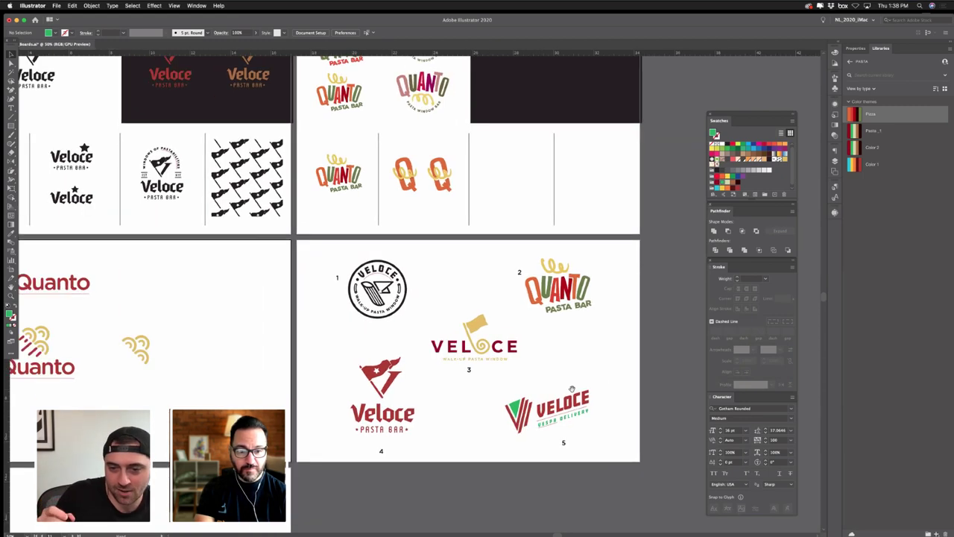
{"action": "scroll", "coordinate": [413, 431], "scroll_direction": "left", "scroll_amount": 15}
{"action": "scroll", "coordinate": [412, 431], "scroll_direction": "down", "scroll_amount": 1}
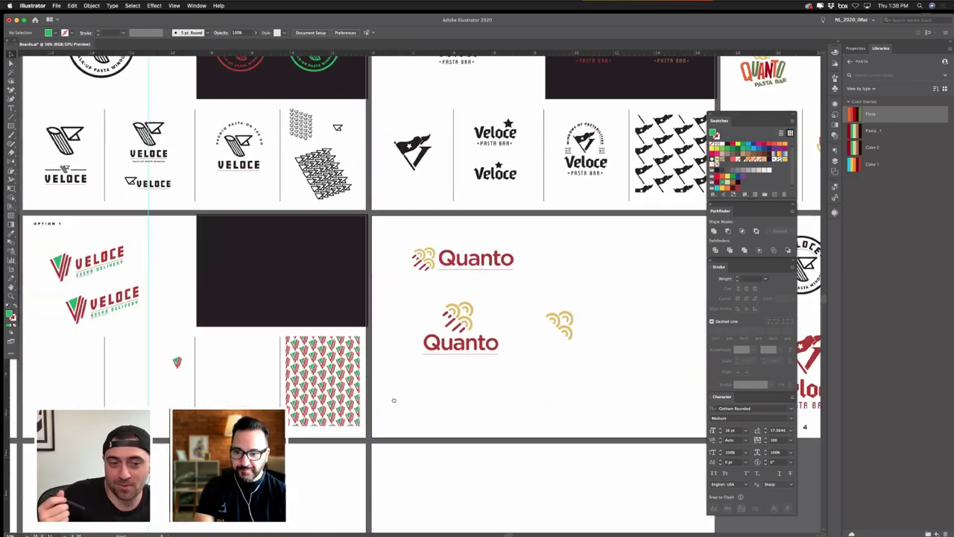
{"action": "scroll", "coordinate": [394, 400], "scroll_direction": "left", "scroll_amount": 5}
{"action": "scroll", "coordinate": [394, 401], "scroll_direction": "down", "scroll_amount": 1}
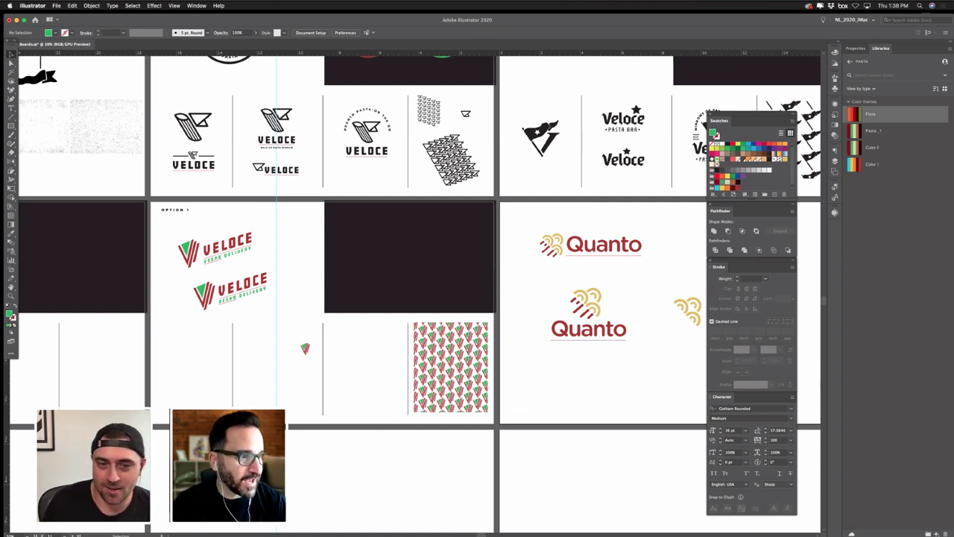
- Paste the copied black mug photo near the empty board below the striped V VESPA DELIVERY option board
{"action": "key", "text": "super+Tab"}
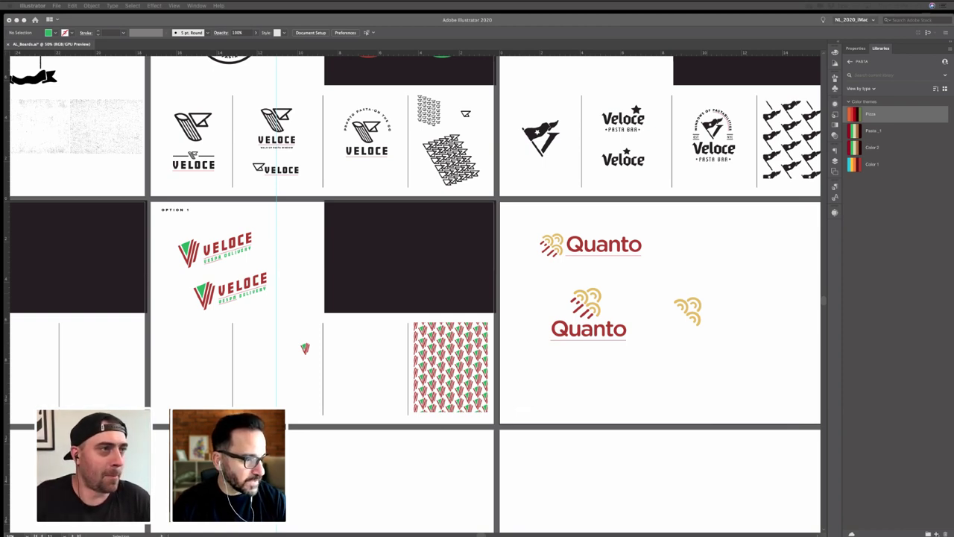
{"action": "left_click", "coordinate": [667, 375]}
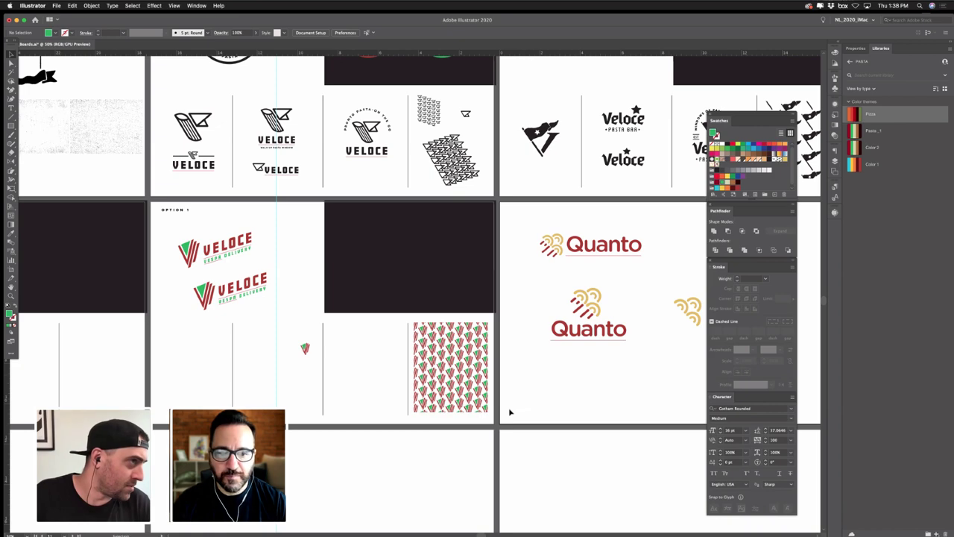
{"action": "left_click_drag", "start_coordinate": [199, 391], "coordinate": [251, 258]}
{"action": "left_click_drag", "start_coordinate": [288, 359], "coordinate": [336, 207]}
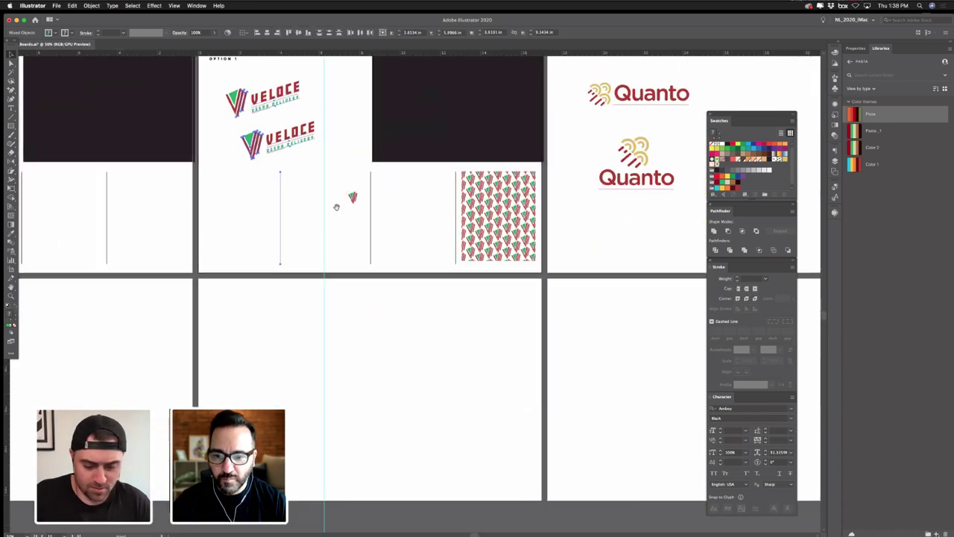
{"action": "scroll", "coordinate": [377, 323], "scroll_direction": "down", "scroll_amount": 2}
{"action": "scroll", "coordinate": [481, 345], "scroll_direction": "right", "scroll_amount": 1}
{"action": "key", "text": "super+v"}
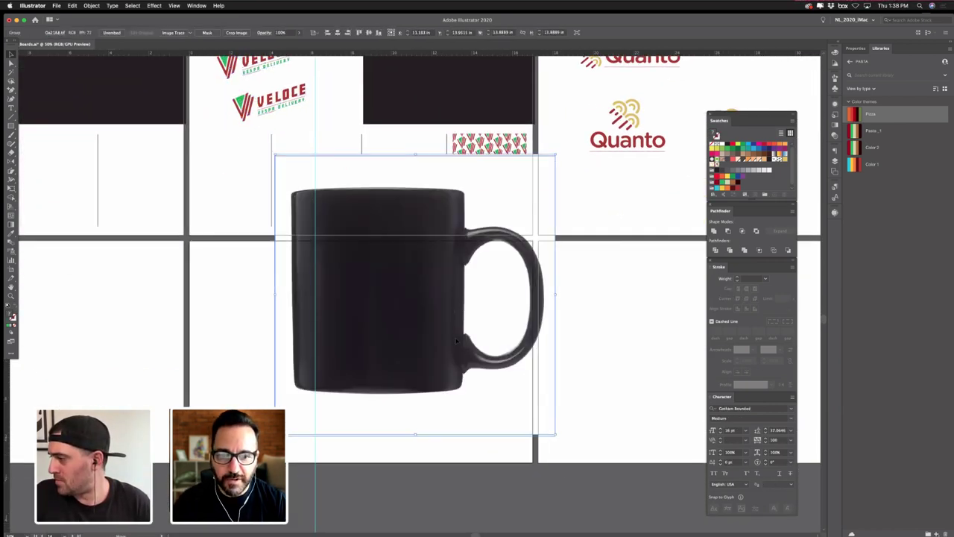
- Scale the black mug photo down proportionally and position it within the empty board, then deselect it
{"action": "left_click_drag", "start_coordinate": [457, 341], "coordinate": [465, 382]}
{"action": "left_click_drag", "start_coordinate": [564, 196], "coordinate": [470, 289]}
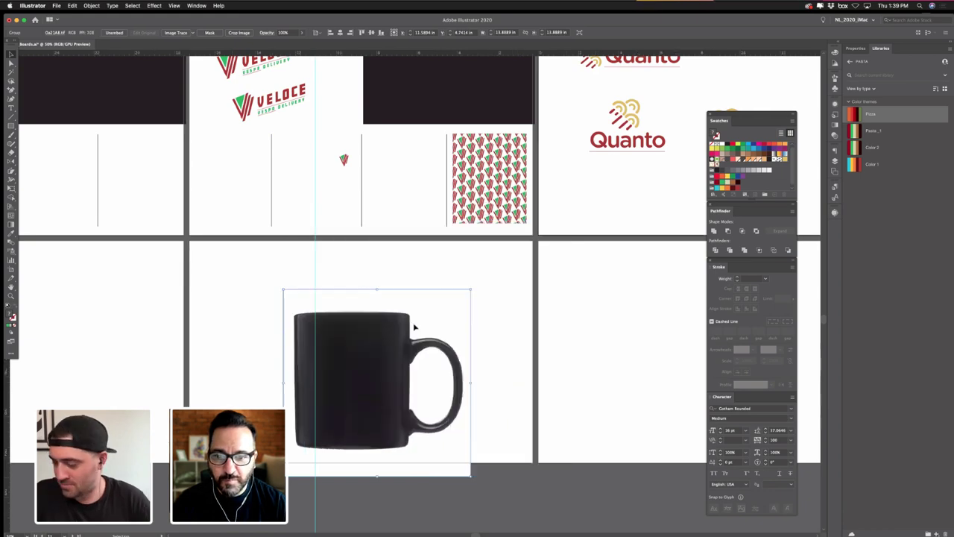
{"action": "left_click_drag", "start_coordinate": [414, 326], "coordinate": [462, 289]}
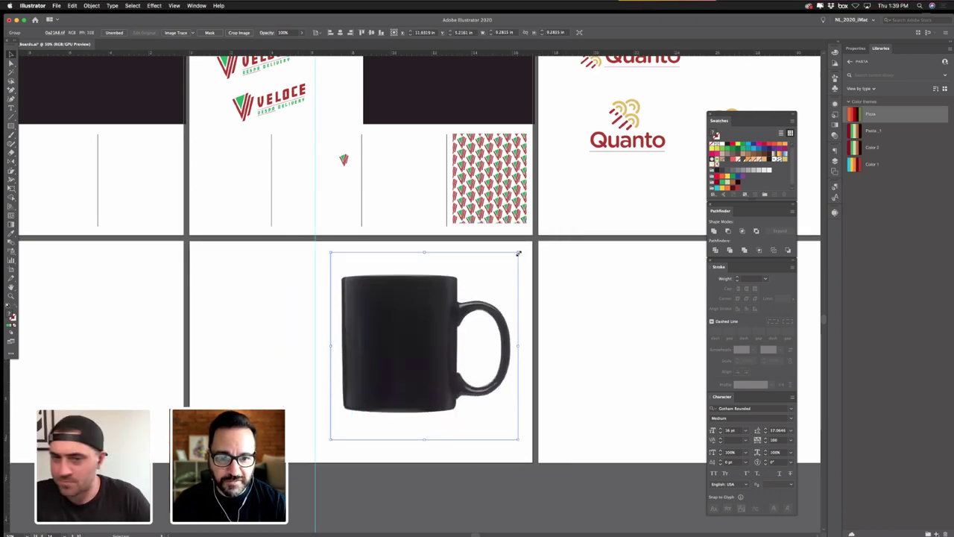
{"action": "left_click_drag", "start_coordinate": [519, 253], "coordinate": [501, 270]}
{"action": "left_click", "coordinate": [410, 230]}
- Shrink the black mug photo to about 8.45 in and place an enlarged copy of the red round VELOCE badge on its front
{"action": "left_click_drag", "start_coordinate": [407, 228], "coordinate": [386, 289]}
{"action": "left_click_drag", "start_coordinate": [366, 144], "coordinate": [342, 254]}
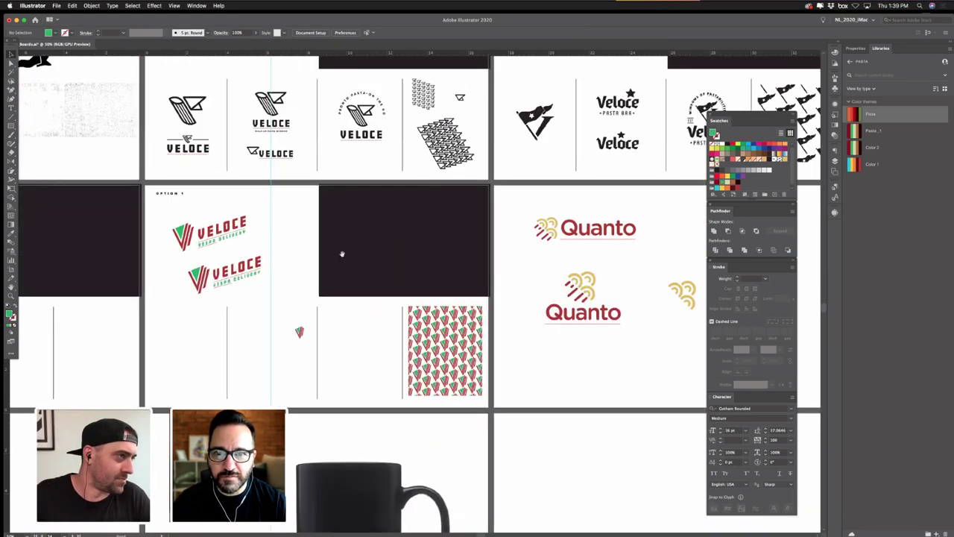
{"action": "scroll", "coordinate": [341, 253], "scroll_direction": "up", "scroll_amount": 5}
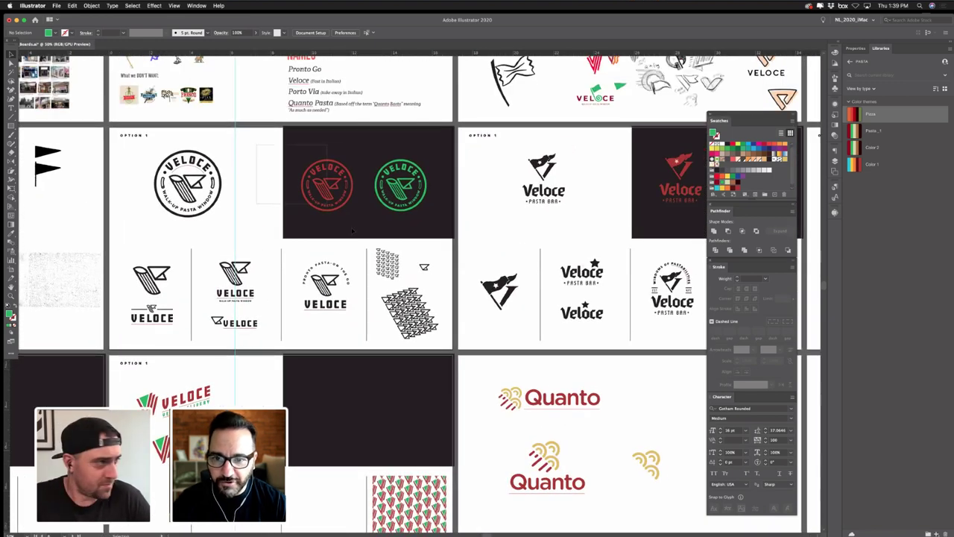
{"action": "left_click", "coordinate": [353, 230]}
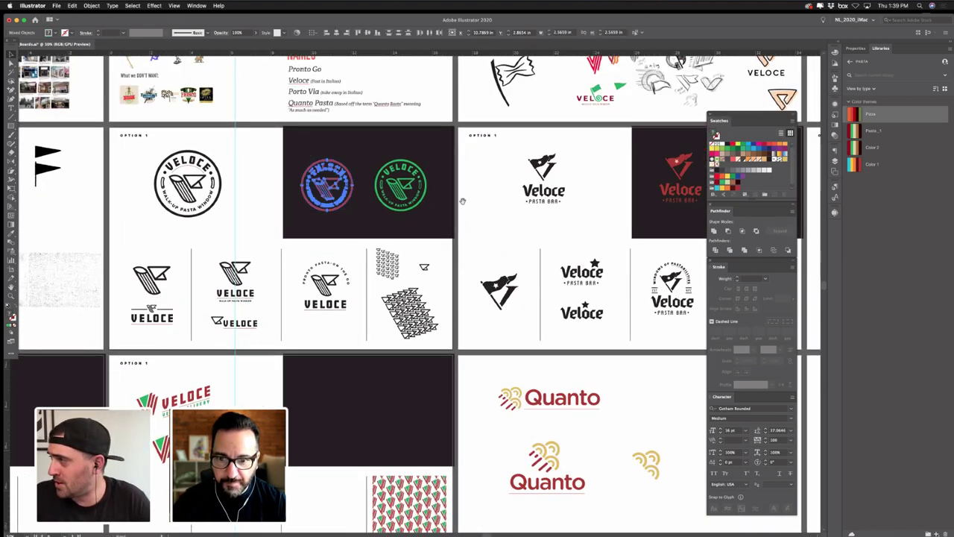
{"action": "scroll", "coordinate": [448, 245], "scroll_direction": "down", "scroll_amount": 4}
{"action": "scroll", "coordinate": [448, 245], "scroll_direction": "down", "scroll_amount": 5}
{"action": "key", "text": "ctrl+v"}
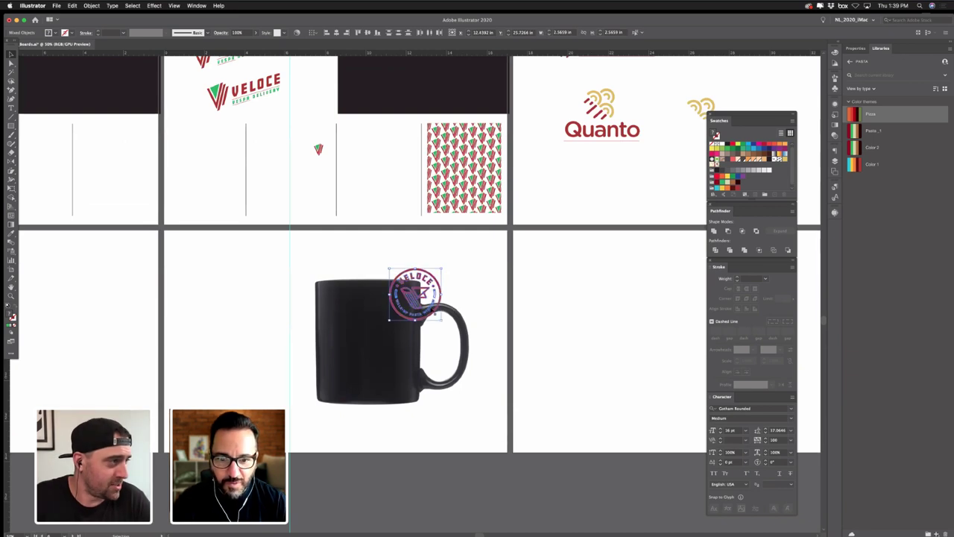
{"action": "left_click_drag", "start_coordinate": [414, 293], "coordinate": [391, 367]}
{"action": "left_click", "coordinate": [320, 246]}
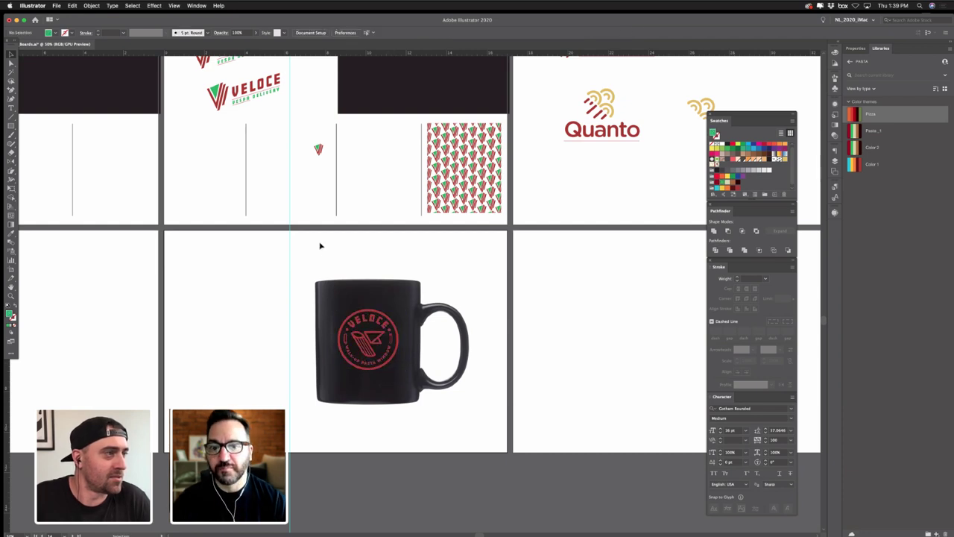
- Scale the mug and badge together to about 5.96 in wide, move them up the board, and duplicate the blank mug below
{"action": "left_click", "coordinate": [464, 428]}
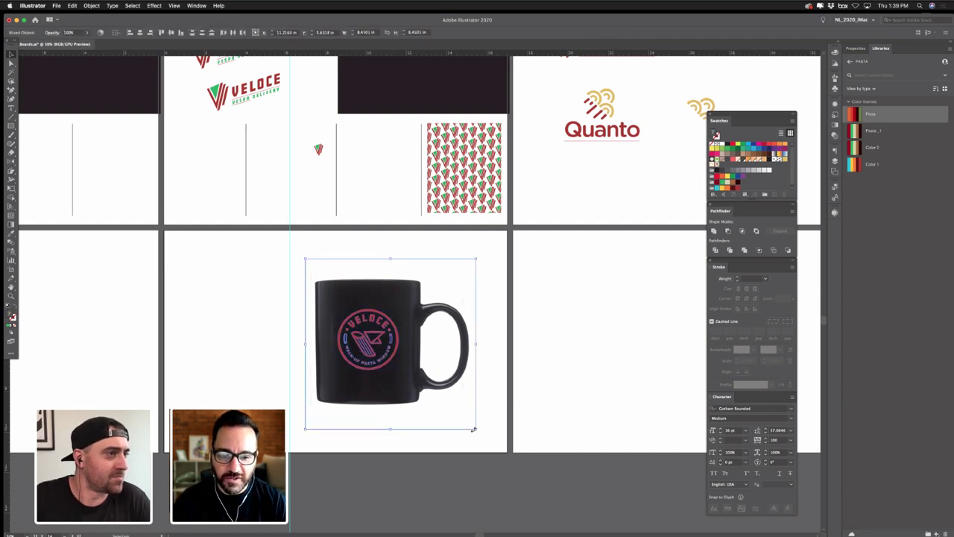
{"action": "left_click_drag", "start_coordinate": [475, 428], "coordinate": [426, 378]}
{"action": "left_click_drag", "start_coordinate": [372, 335], "coordinate": [425, 310]}
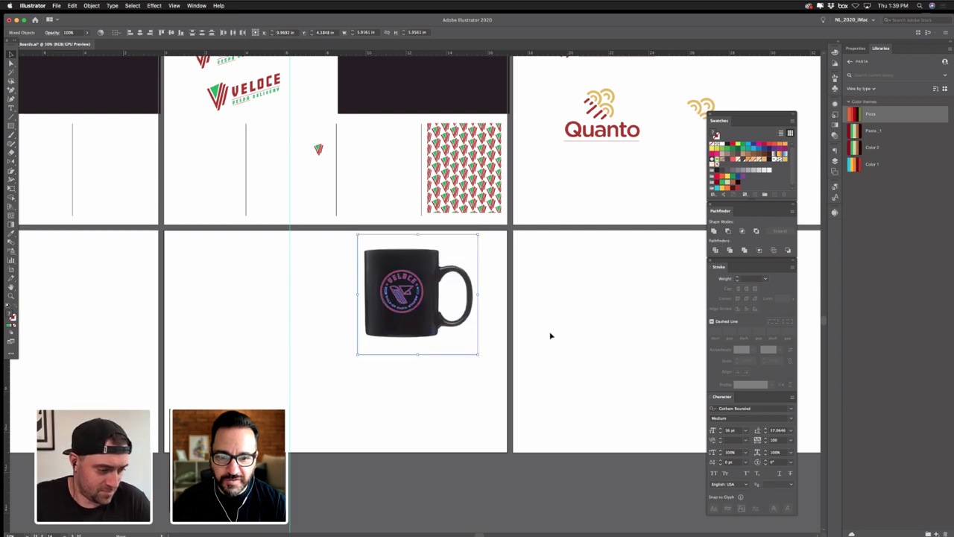
{"action": "left_click", "coordinate": [534, 306]}
{"action": "left_click_drag", "start_coordinate": [439, 259], "coordinate": [438, 375]}
{"action": "left_click", "coordinate": [418, 316]}
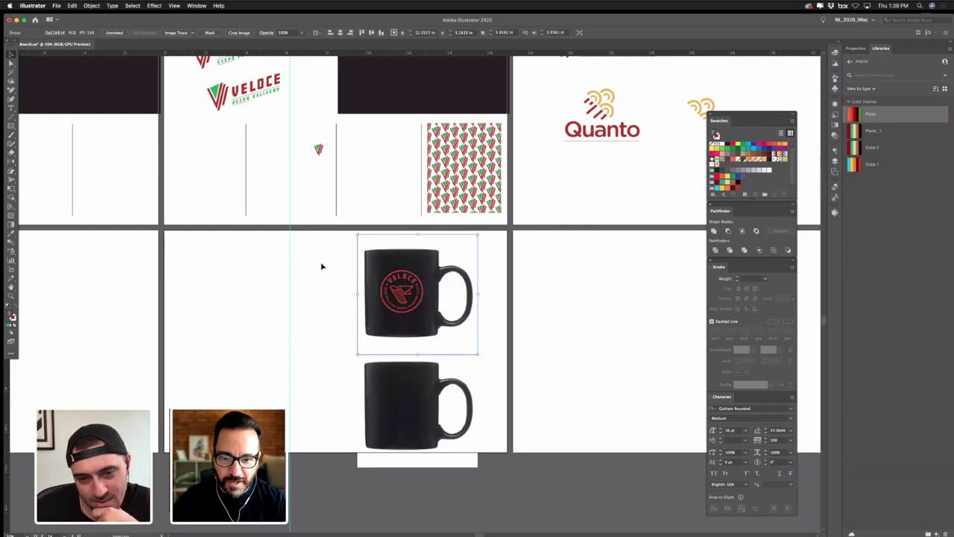
- Scale both mugs down slightly and line them up in a column inside the board with space between them
{"action": "left_click_drag", "start_coordinate": [489, 352], "coordinate": [460, 338]}
{"action": "left_click", "coordinate": [450, 390], "text": "shift"}
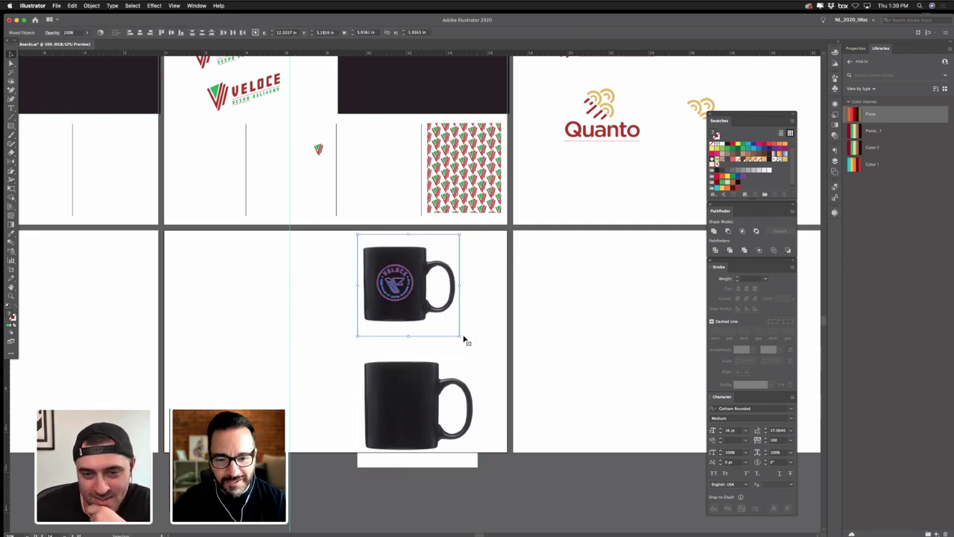
{"action": "left_click_drag", "start_coordinate": [403, 302], "coordinate": [421, 301]}
{"action": "left_click_drag", "start_coordinate": [386, 388], "coordinate": [405, 373]}
{"action": "left_click_drag", "start_coordinate": [492, 448], "coordinate": [470, 432]}
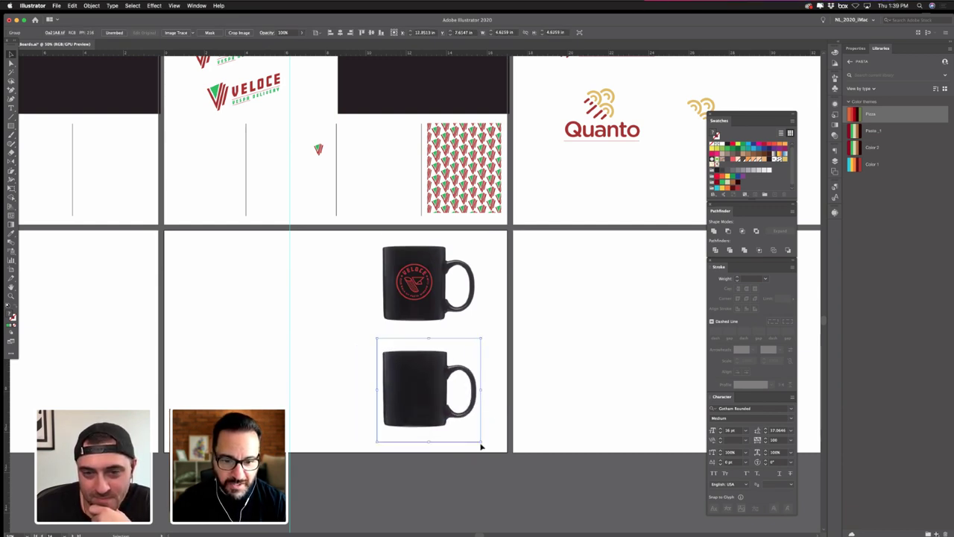
{"action": "left_click", "coordinate": [526, 301]}
- Copy the striped V icon from the VELOCE VESPA DELIVERY board onto the lower mug and enlarge it to about 1.9 × 2.5 in
{"action": "scroll", "coordinate": [482, 377], "scroll_direction": "up", "scroll_amount": 3}
{"action": "scroll", "coordinate": [484, 231], "scroll_direction": "up", "scroll_amount": 2}
{"action": "scroll", "coordinate": [484, 232], "scroll_direction": "left", "scroll_amount": 5}
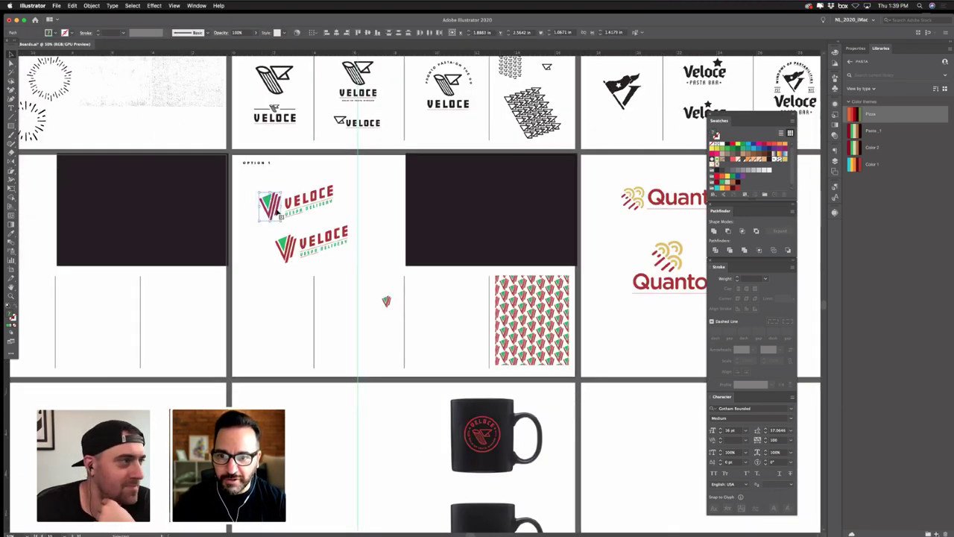
{"action": "left_click_drag", "start_coordinate": [272, 213], "coordinate": [366, 454]}
{"action": "scroll", "coordinate": [325, 322], "scroll_direction": "down", "scroll_amount": 5}
{"action": "scroll", "coordinate": [324, 323], "scroll_direction": "right", "scroll_amount": 3}
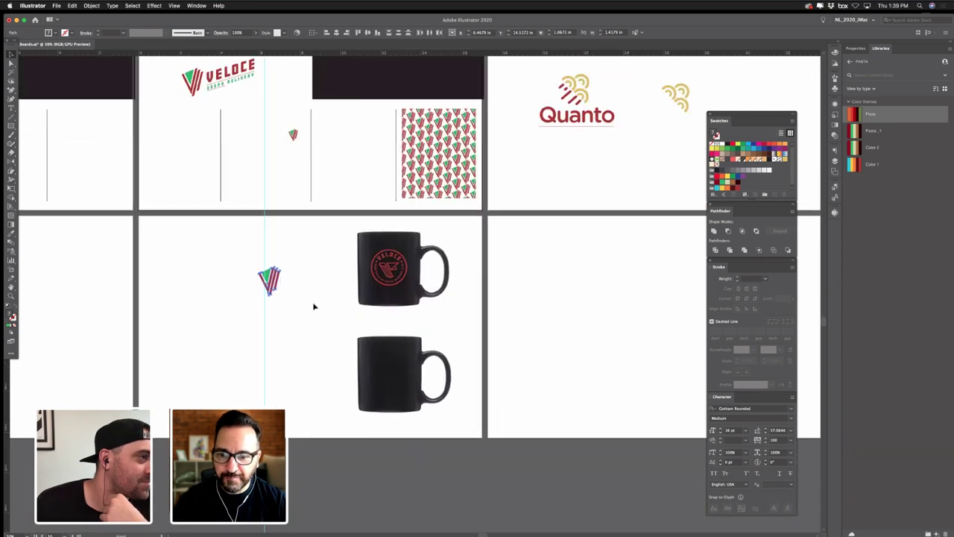
{"action": "left_click_drag", "start_coordinate": [282, 283], "coordinate": [387, 389]}
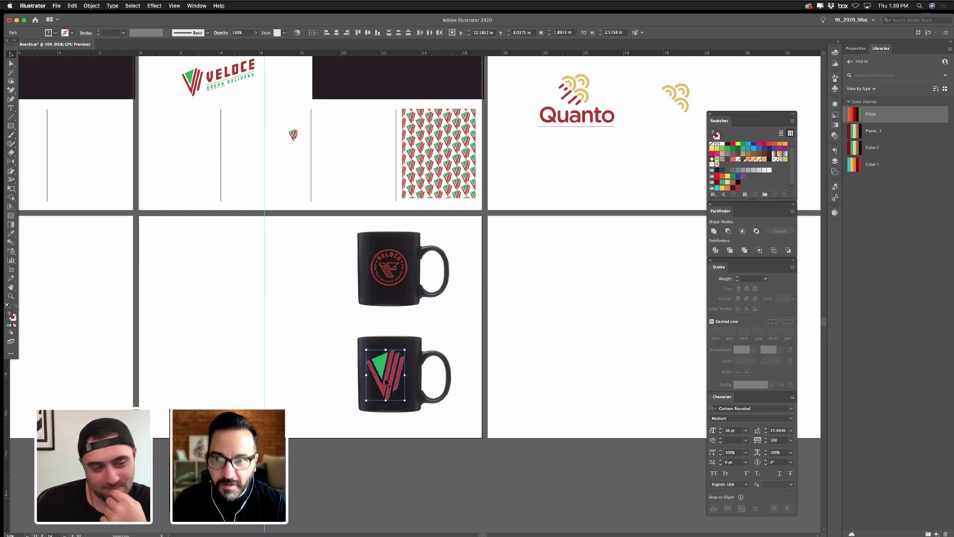
- Set the opacity of the striped V icon on the lower mug to 85% and deselect it
{"action": "left_click", "coordinate": [235, 33]}
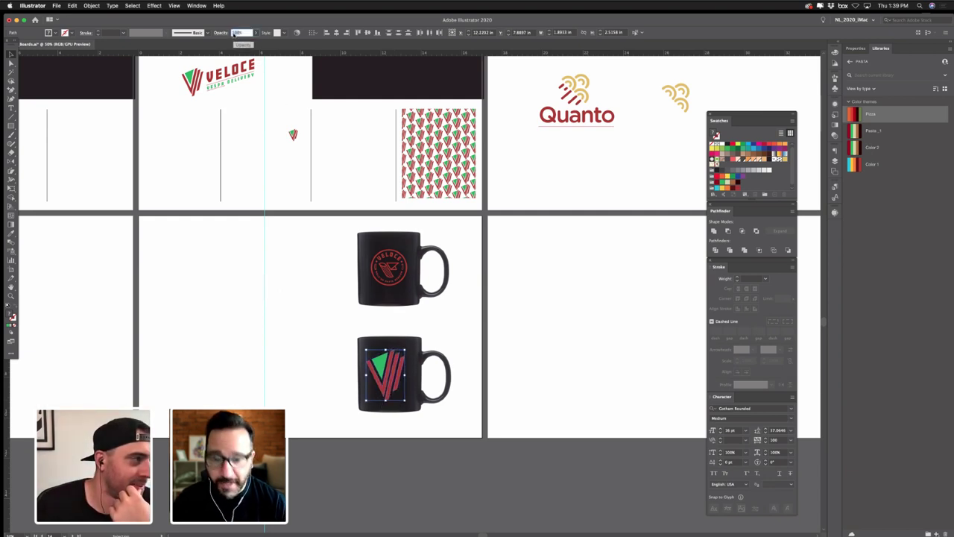
{"action": "type", "text": "85"}
{"action": "key", "text": "Return"}
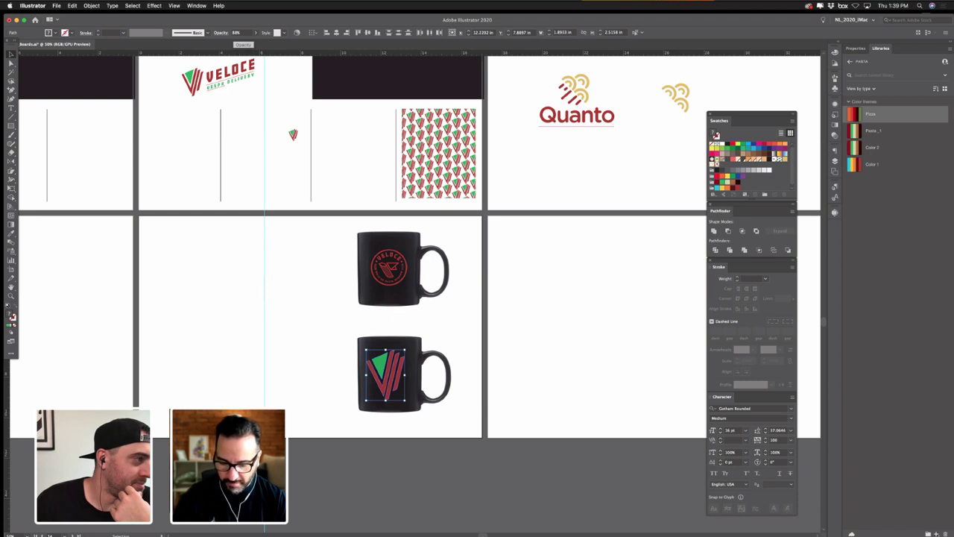
{"action": "left_click", "coordinate": [326, 375]}
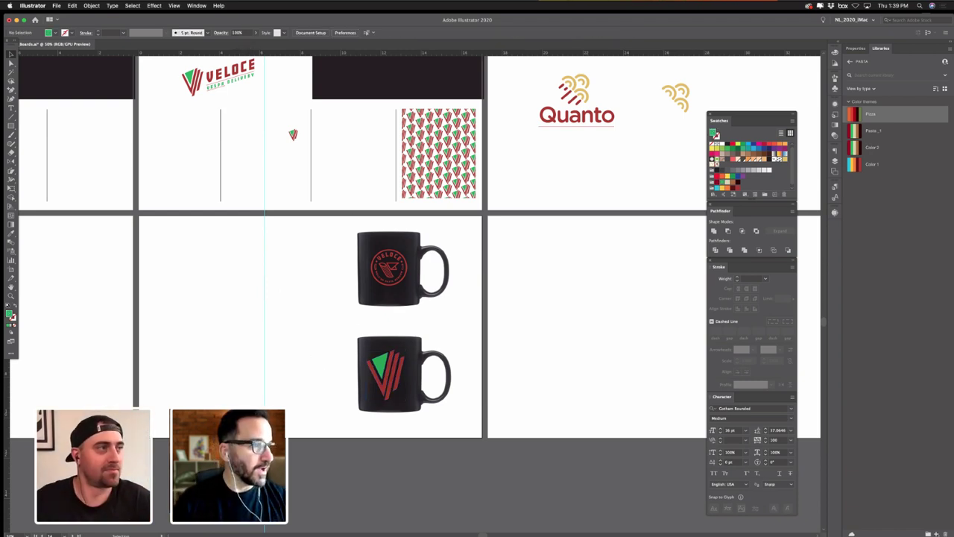
- Paste the copied red Vespa scooter photo onto the empty board beside the mugs and scale it to about 6.67 × 10.05 in
{"action": "key", "text": "super+Tab"}
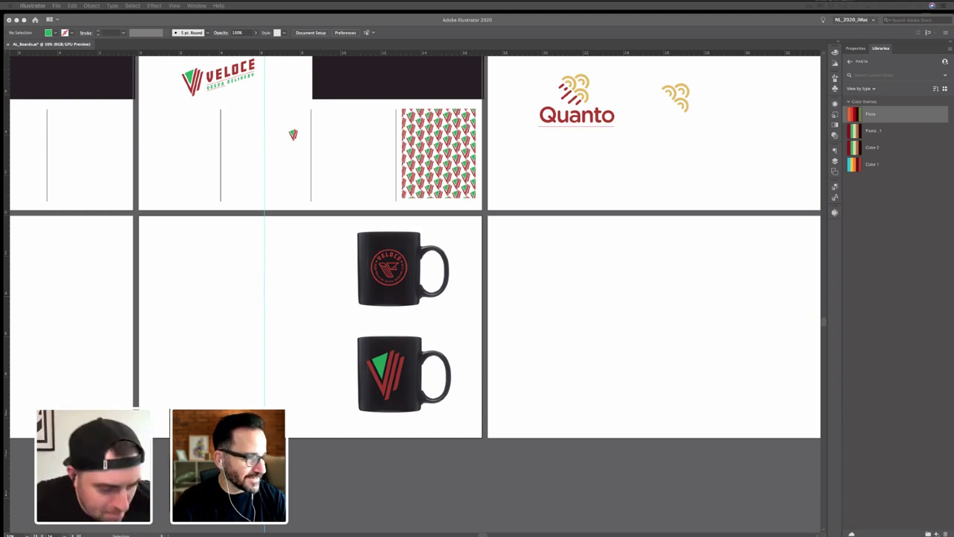
{"action": "left_click", "coordinate": [717, 349]}
{"action": "left_click_drag", "start_coordinate": [618, 332], "coordinate": [479, 355]}
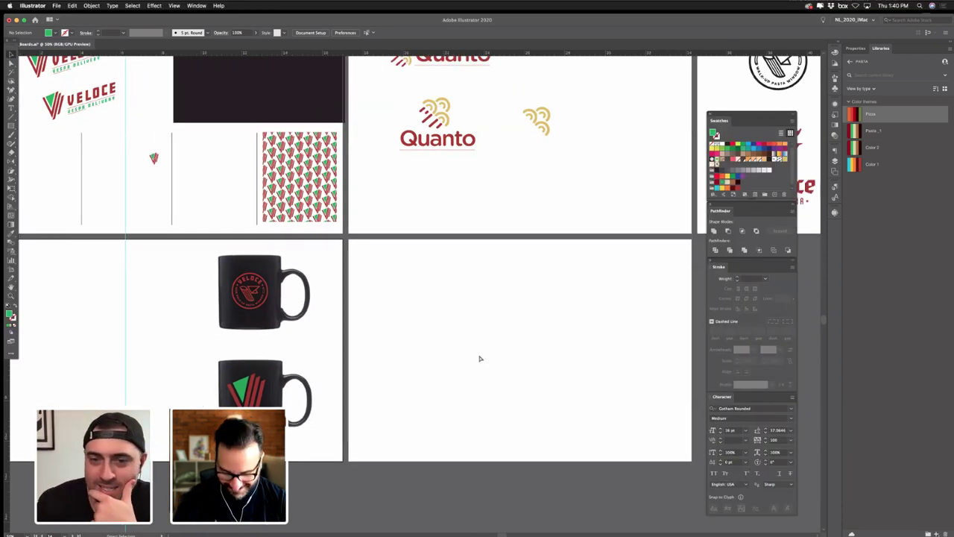
{"action": "key", "text": "super+v"}
{"action": "left_click_drag", "start_coordinate": [428, 319], "coordinate": [467, 313]}
{"action": "left_click_drag", "start_coordinate": [544, 156], "coordinate": [500, 220]}
{"action": "left_click_drag", "start_coordinate": [486, 278], "coordinate": [479, 299]}
{"action": "left_click", "coordinate": [84, 103]}
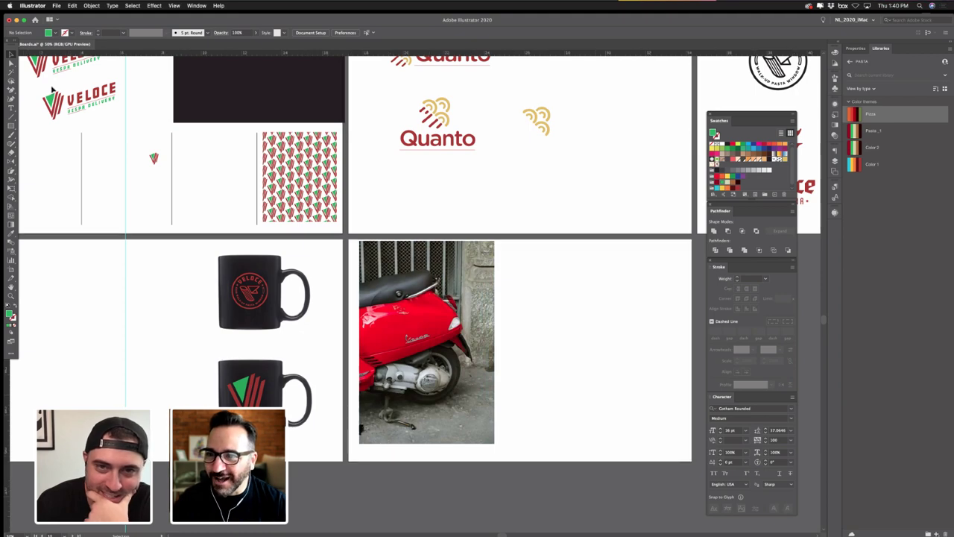
- Place a copy of the VELOCE VESPA DELIVERY logo in the blank area beside the scooter photo
{"action": "scroll", "coordinate": [348, 186], "scroll_direction": "right", "scroll_amount": 5}
{"action": "scroll", "coordinate": [349, 186], "scroll_direction": "up", "scroll_amount": 1}
{"action": "left_click_drag", "start_coordinate": [349, 186], "coordinate": [109, 163]}
{"action": "left_click_drag", "start_coordinate": [481, 177], "coordinate": [156, 345]}
{"action": "left_click_drag", "start_coordinate": [190, 428], "coordinate": [471, 412]}
- Try recolouring the VELOCE wordmark and part of the V icon's stripes white on the copied logo
{"action": "left_click", "coordinate": [389, 340]}
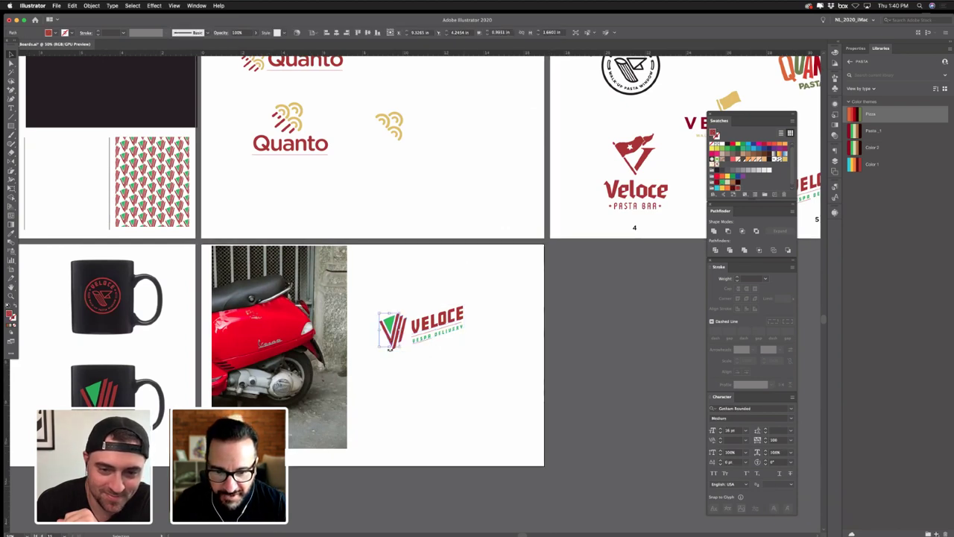
{"action": "left_click", "coordinate": [402, 340], "text": "shift"}
{"action": "left_click_drag", "start_coordinate": [425, 355], "coordinate": [522, 293]}
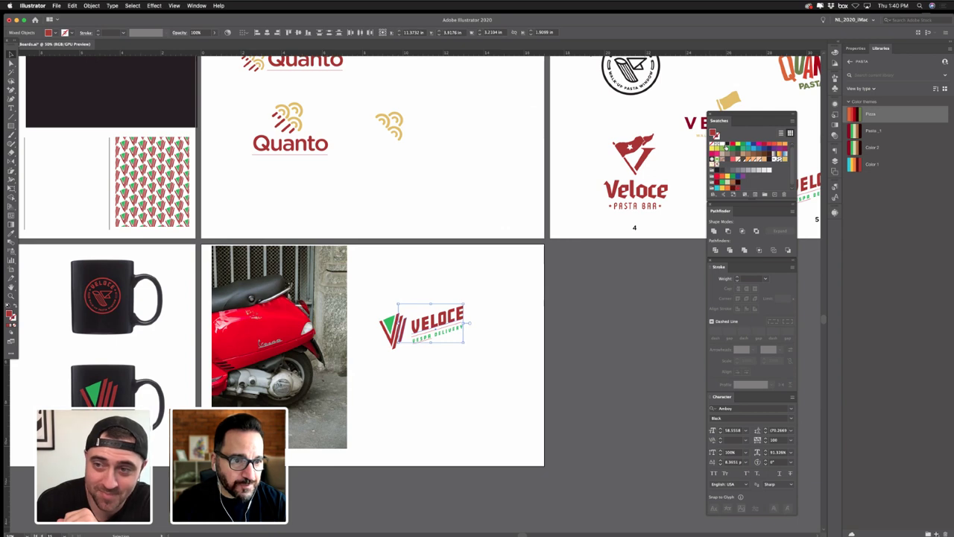
{"action": "left_click", "coordinate": [728, 145]}
{"action": "left_click", "coordinate": [722, 144]}
{"action": "left_click", "coordinate": [451, 275]}
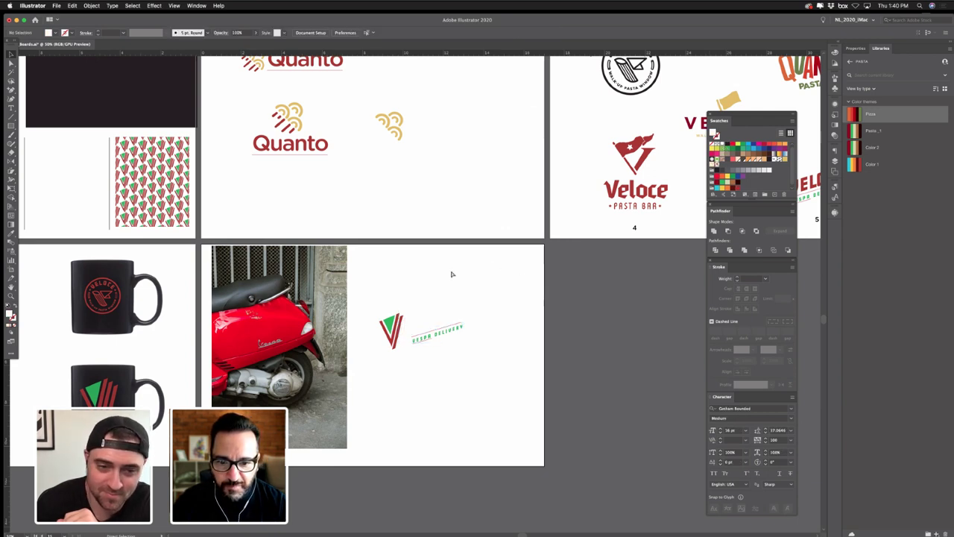
{"action": "key", "text": "super+z"}
{"action": "key", "text": "super+z"}
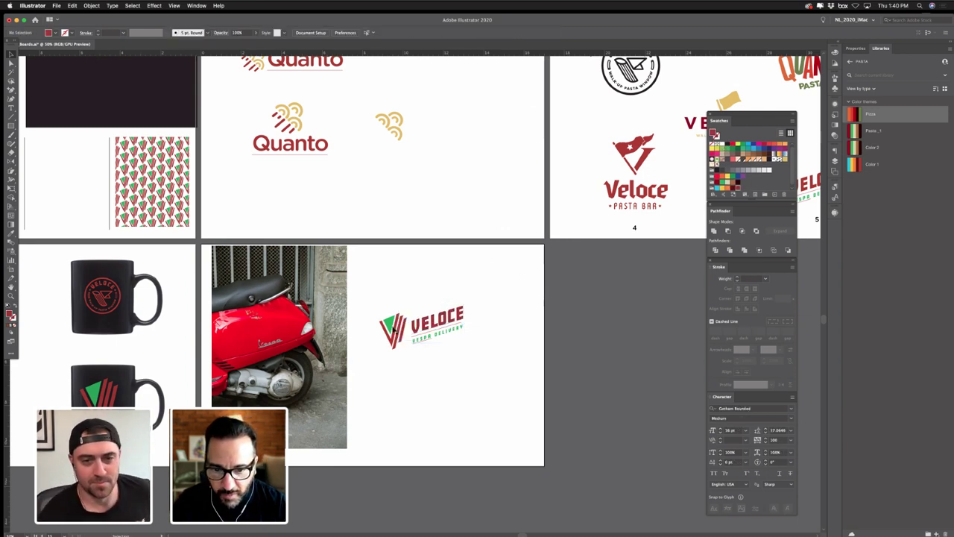
- Fill the copied logo's red V stripes and VELOCE wordmark with white, keeping the triangle and tagline green
{"action": "left_click_drag", "start_coordinate": [383, 352], "coordinate": [407, 313]}
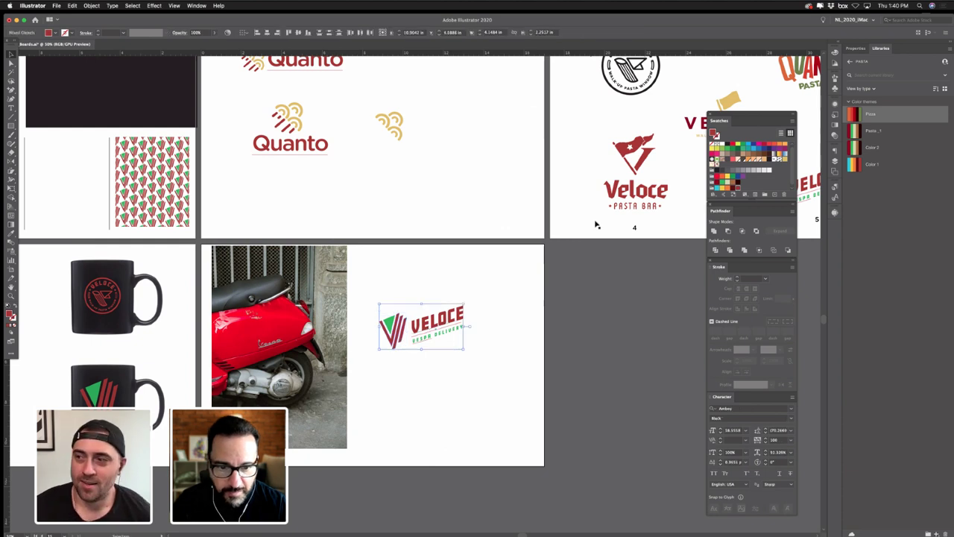
{"action": "left_click", "coordinate": [722, 144]}
{"action": "left_click", "coordinate": [369, 298]}
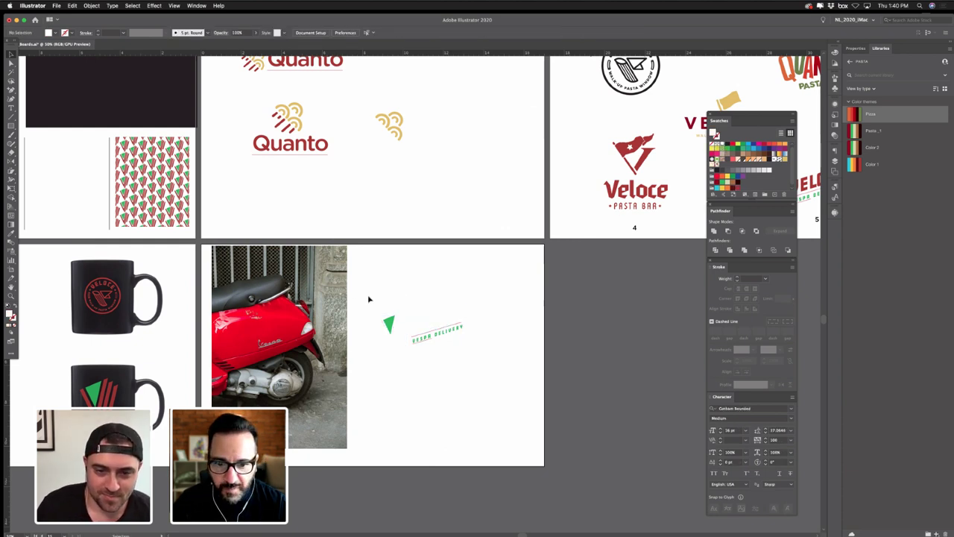
- Scale the white and green logo to about 2.28 × 1.22 in and position it on the scooter's red side panel above the Vespa emblem
{"action": "left_click_drag", "start_coordinate": [386, 288], "coordinate": [483, 342]}
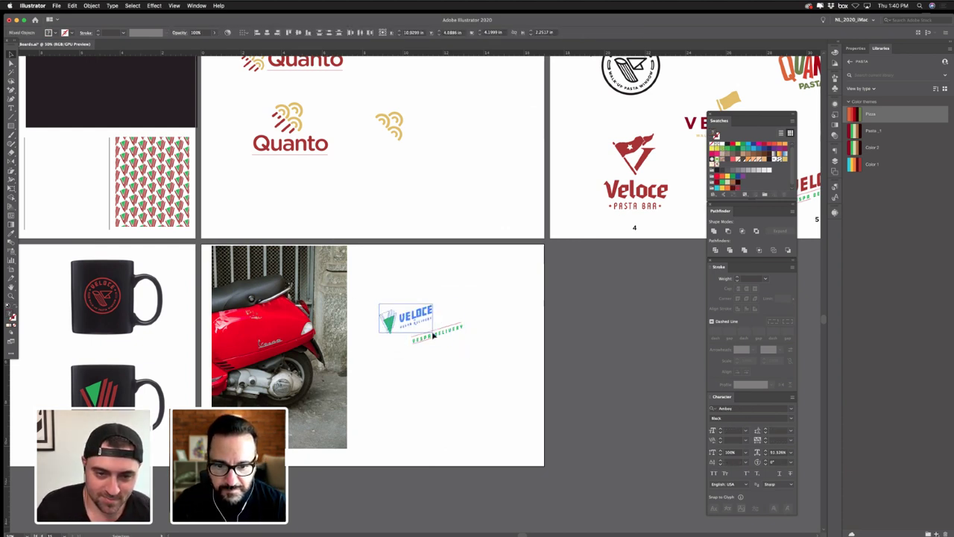
{"action": "left_click_drag", "start_coordinate": [392, 322], "coordinate": [271, 347]}
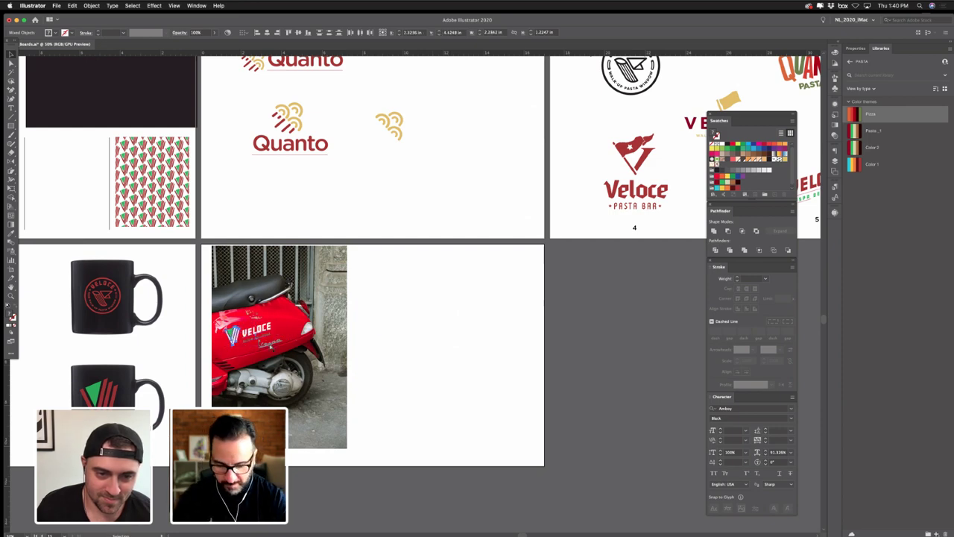
{"action": "key", "text": "super+equal"}
{"action": "key", "text": "super+equal"}
{"action": "key", "text": "super+equal"}
{"action": "key", "text": "super+equal"}
{"action": "key", "text": "super+equal"}
{"action": "key", "text": "super+equal"}
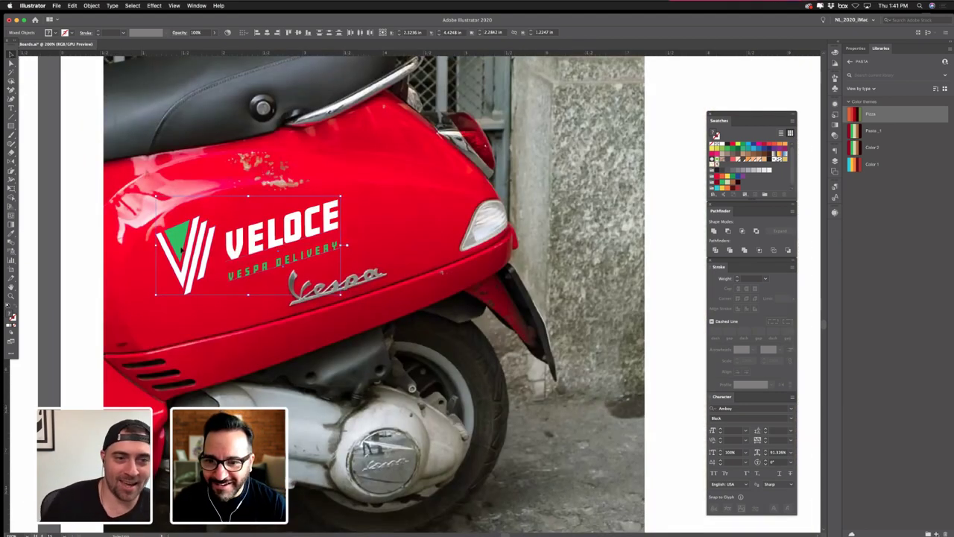
{"action": "left_click_drag", "start_coordinate": [185, 255], "coordinate": [198, 249]}
- Try a darker green for the VESPA DELIVERY tagline of the logo on the scooter
{"action": "key", "text": "super+g"}
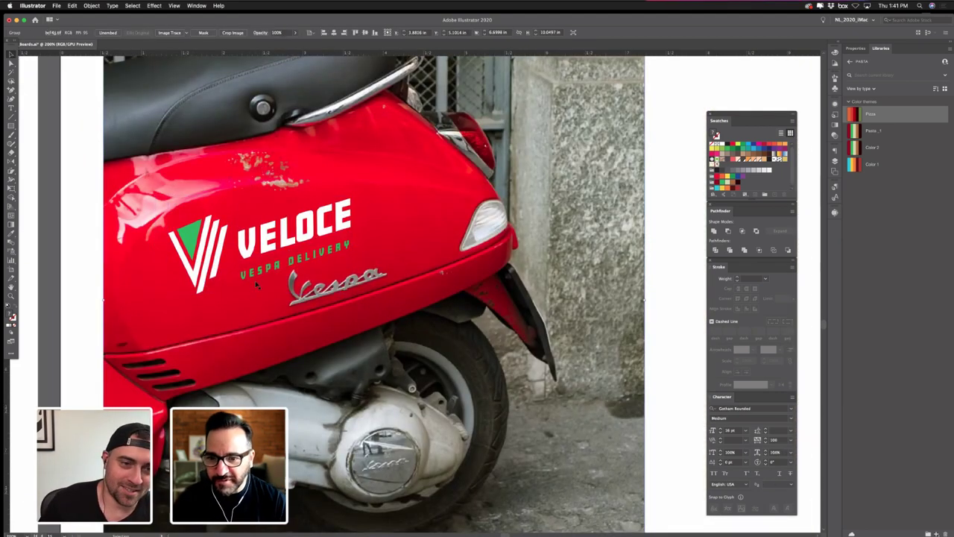
{"action": "left_click", "coordinate": [255, 274]}
{"action": "left_click", "coordinate": [192, 247], "text": "shift"}
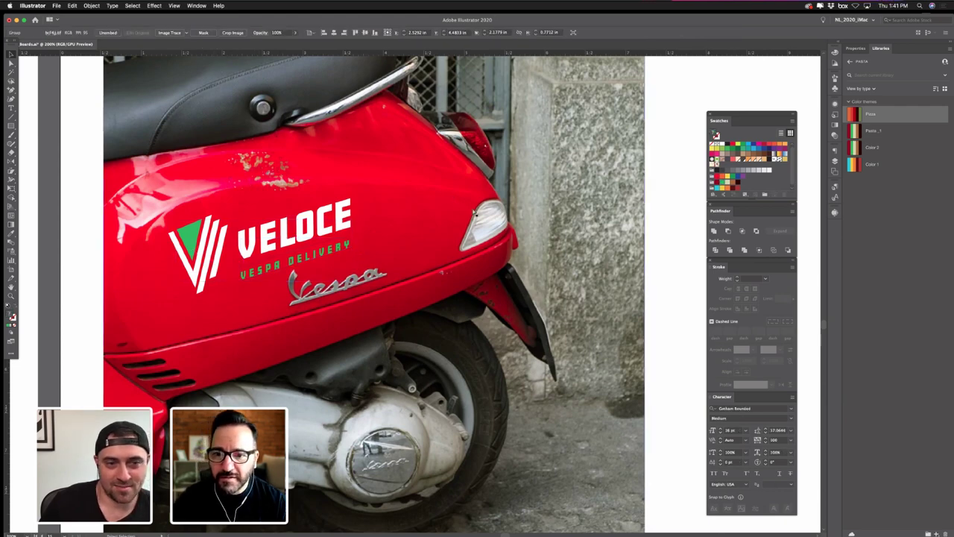
{"action": "key", "text": "super+z"}
{"action": "key", "text": "super+shift+z"}
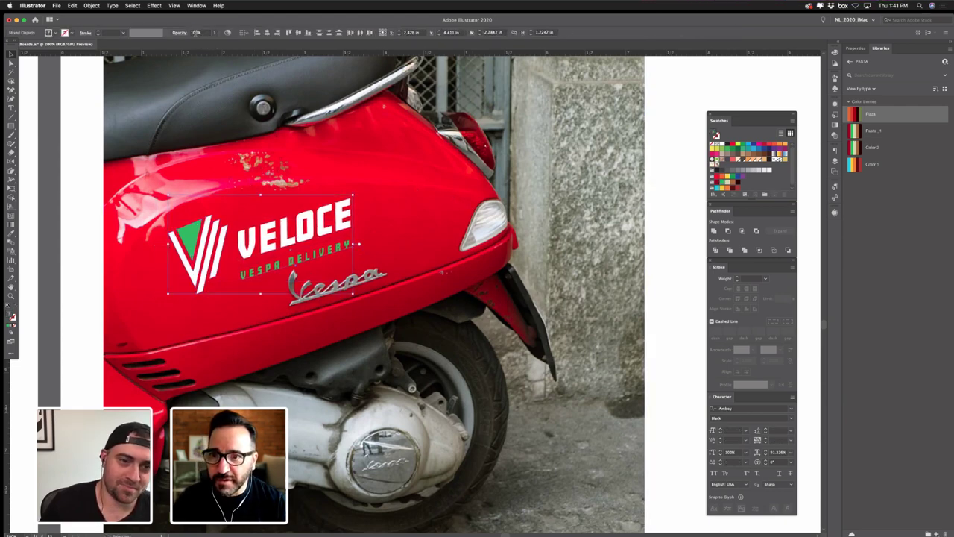
- Group the logo on the scooter and lower its opacity so it blends with the photo
{"action": "left_click", "coordinate": [196, 33]}
{"action": "key", "text": "Return"}
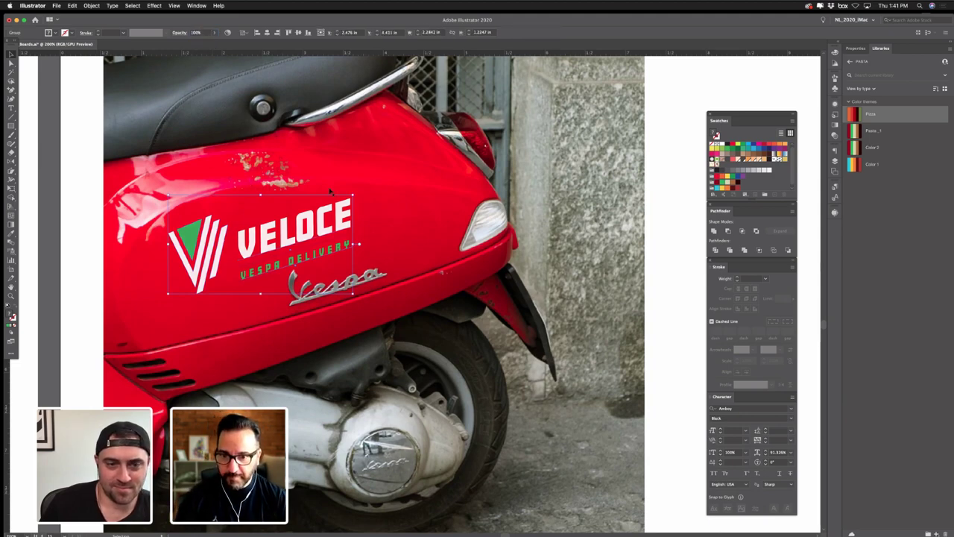
{"action": "left_click", "coordinate": [434, 339]}
{"action": "key", "text": "super+minus"}
{"action": "key", "text": "super+minus"}
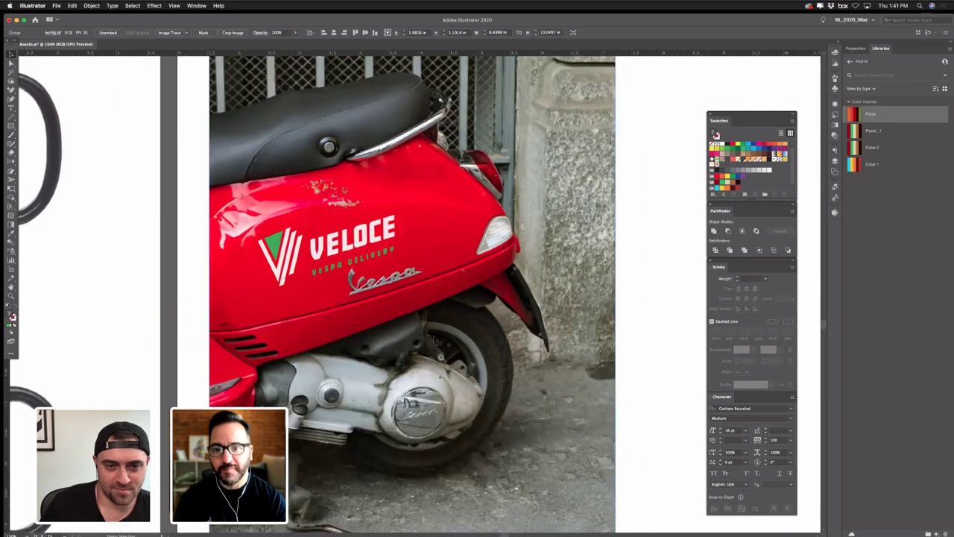
{"action": "scroll", "coordinate": [434, 339], "scroll_direction": "right", "scroll_amount": 1}
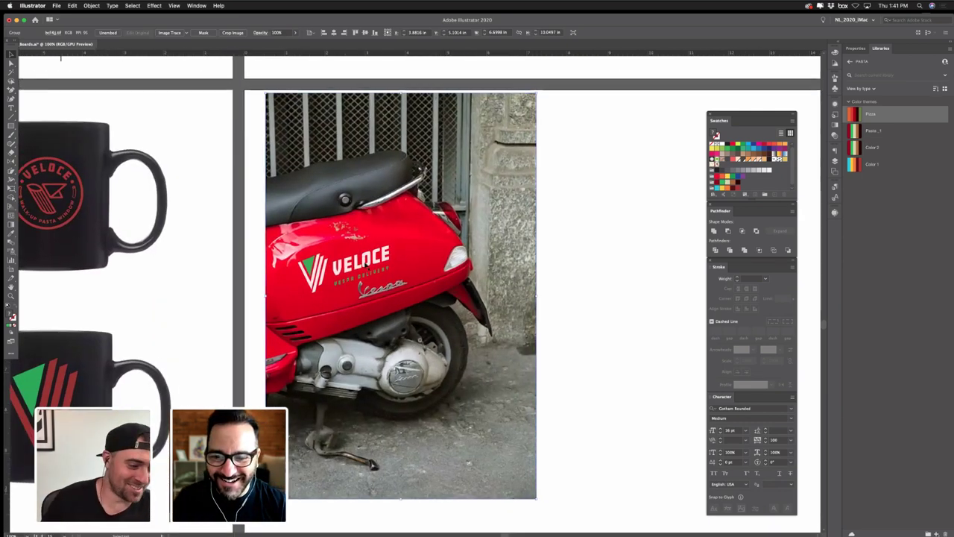
{"action": "left_click", "coordinate": [376, 276]}
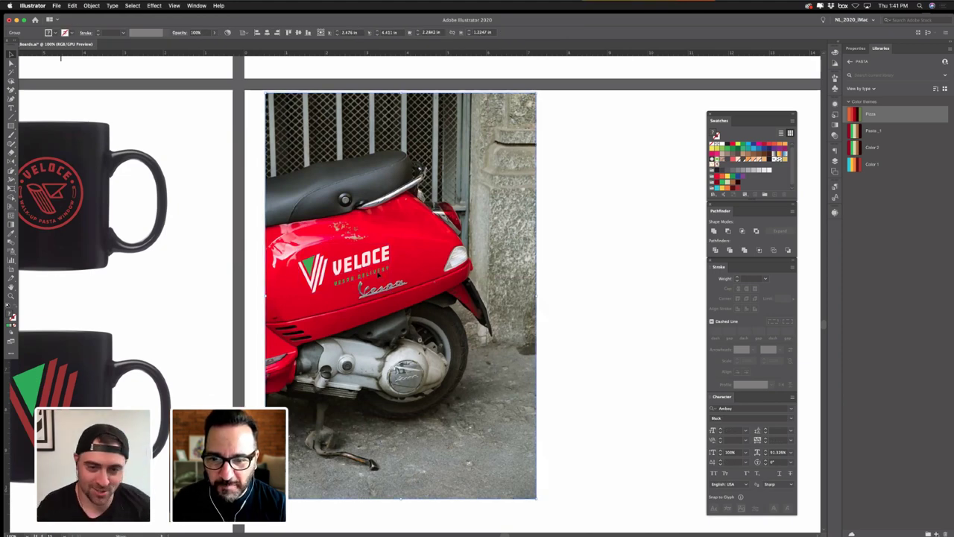
{"action": "left_click", "coordinate": [575, 302]}
{"action": "key", "text": "super+z"}
{"action": "left_click", "coordinate": [576, 304]}
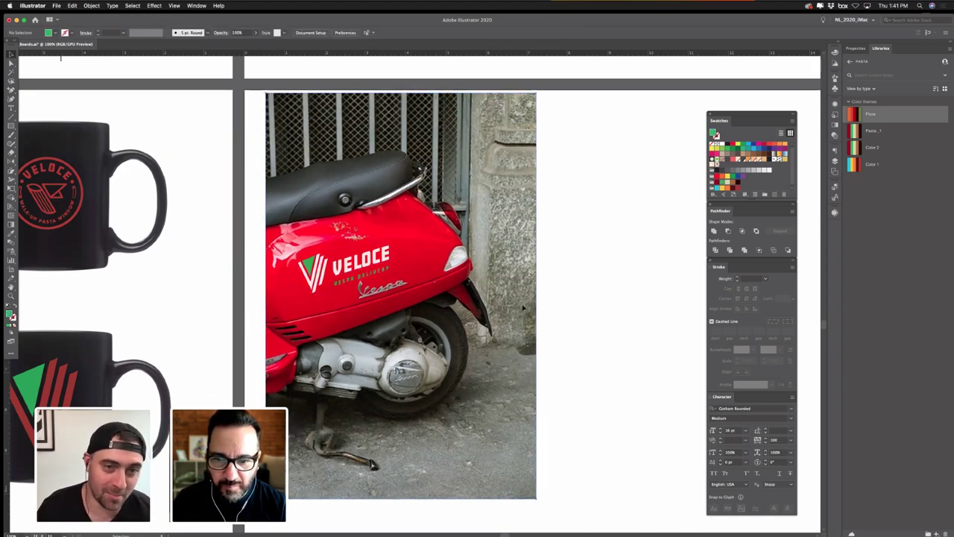
{"action": "key", "text": "super+z"}
{"action": "left_click", "coordinate": [609, 303]}
{"action": "left_click_drag", "start_coordinate": [587, 300], "coordinate": [575, 303]}
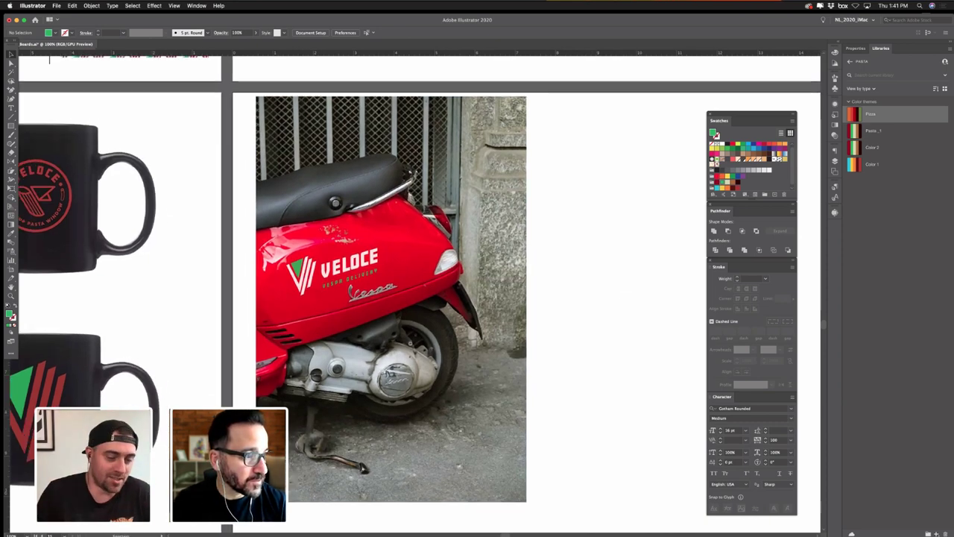
- Paste the photo of the white and red scooter onto the mockup artboard beside the red Vespa photo
{"action": "key", "text": "super+Tab"}
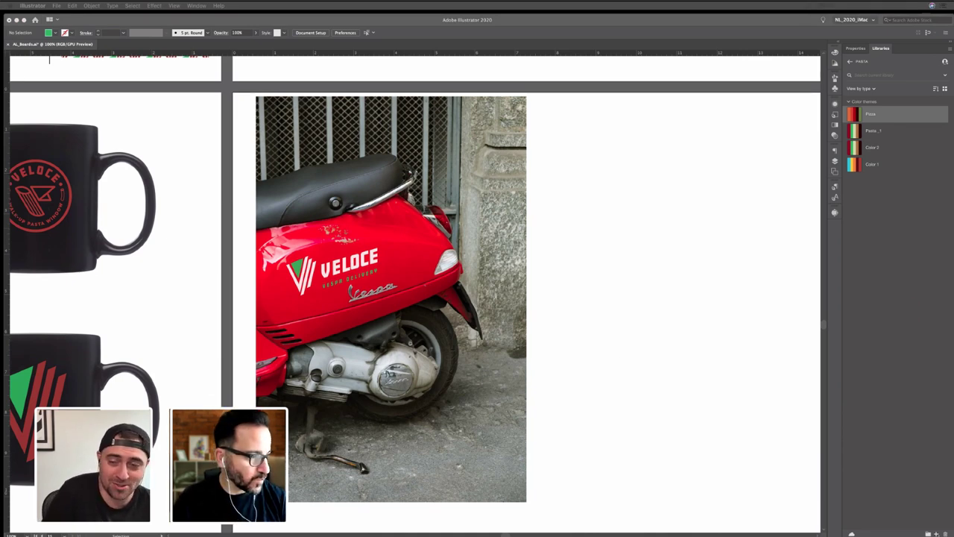
{"action": "left_click", "coordinate": [654, 421]}
{"action": "key", "text": "super+v"}
{"action": "left_click_drag", "start_coordinate": [628, 383], "coordinate": [473, 398]}
{"action": "left_click_drag", "start_coordinate": [229, 421], "coordinate": [565, 344]}
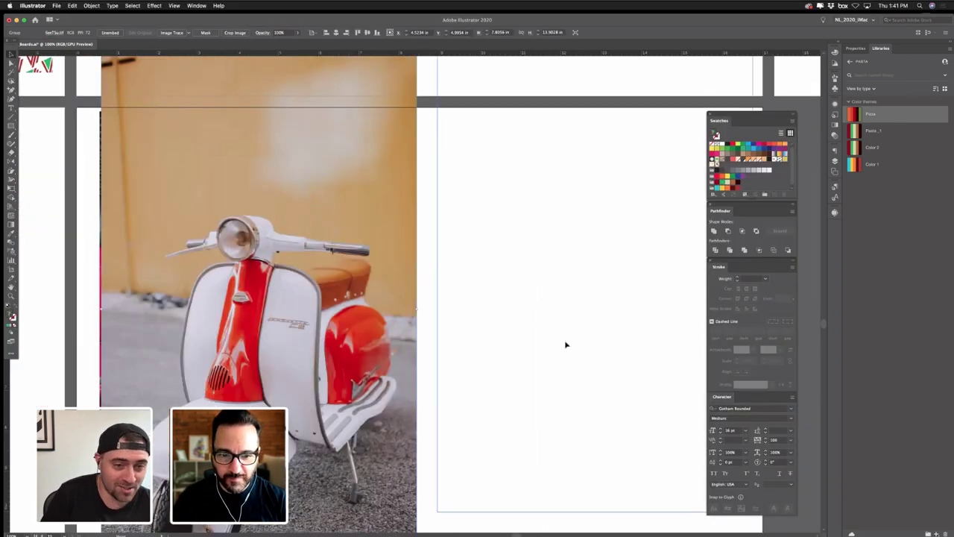
{"action": "key", "text": "super+z"}
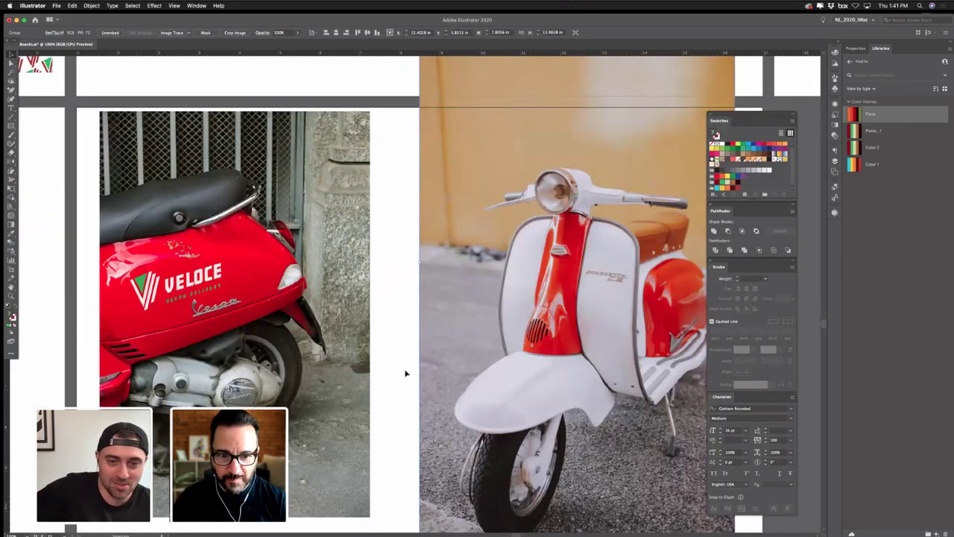
{"action": "left_click", "coordinate": [405, 372]}
{"action": "scroll", "coordinate": [387, 353], "scroll_direction": "right", "scroll_amount": 2}
{"action": "scroll", "coordinate": [387, 353], "scroll_direction": "down", "scroll_amount": 1}
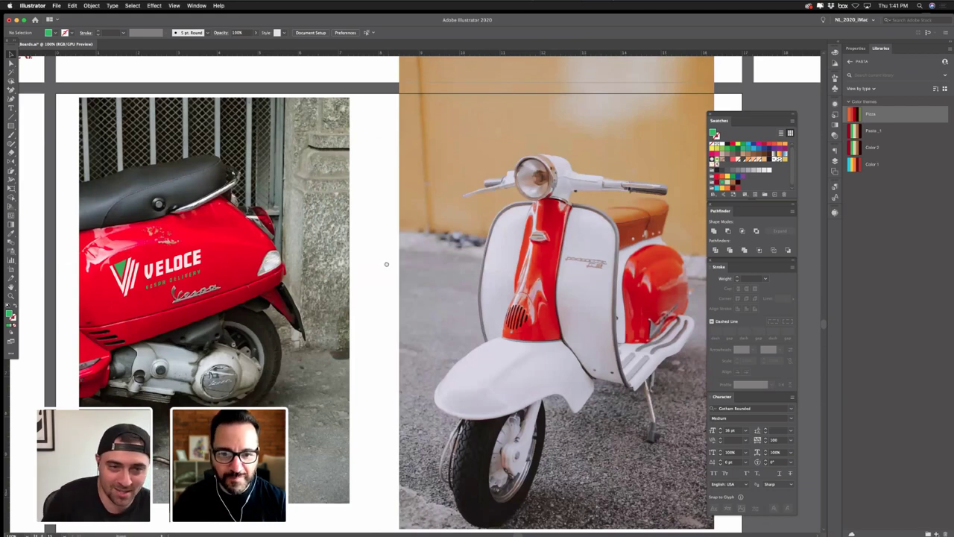
- Copy the Veloce Vespa Delivery logo, option 5, with its number and paste it over the white scooter photo
{"action": "scroll", "coordinate": [386, 263], "scroll_direction": "right", "scroll_amount": 10}
{"action": "scroll", "coordinate": [466, 303], "scroll_direction": "down", "scroll_amount": 4}
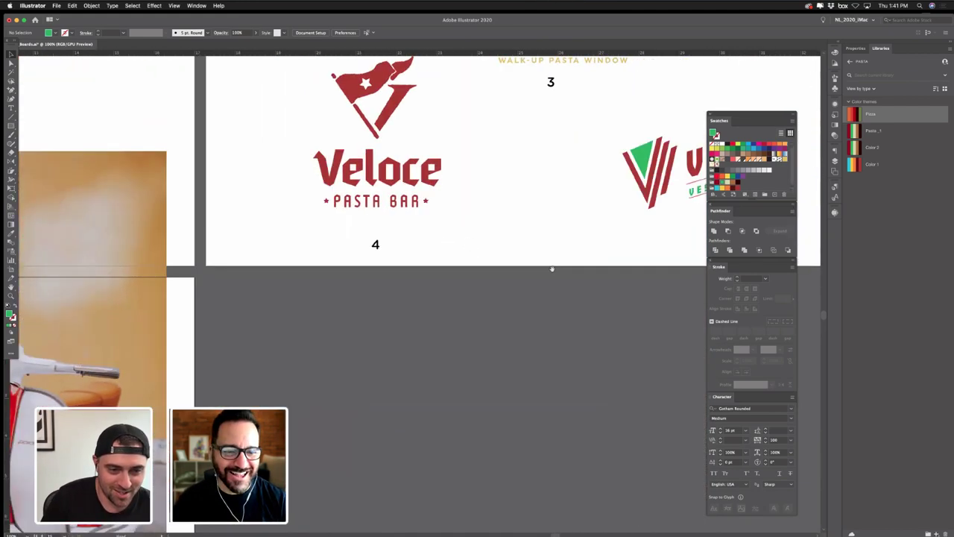
{"action": "left_click_drag", "start_coordinate": [551, 268], "coordinate": [538, 261]}
{"action": "left_click_drag", "start_coordinate": [598, 117], "coordinate": [769, 228]}
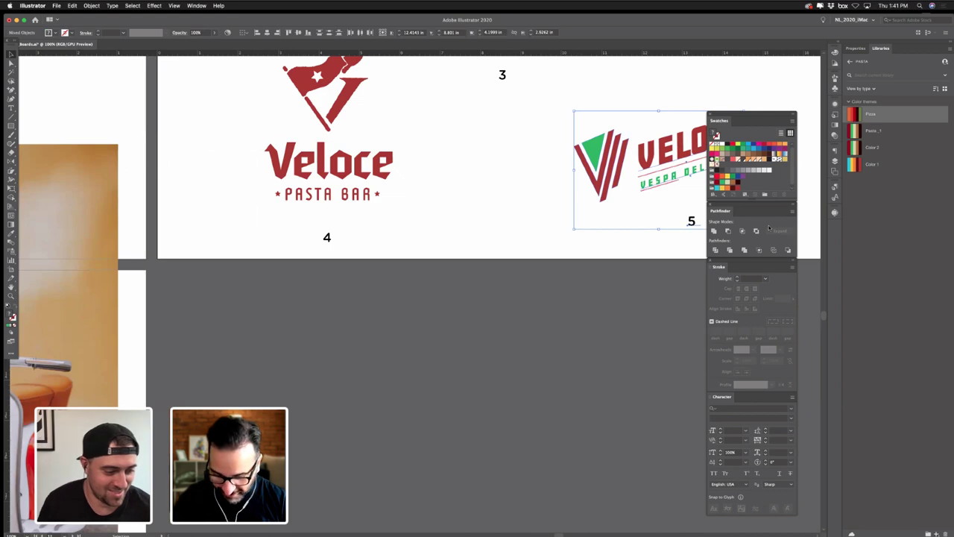
{"action": "scroll", "coordinate": [594, 368], "scroll_direction": "left", "scroll_amount": 10}
{"action": "scroll", "coordinate": [594, 368], "scroll_direction": "down", "scroll_amount": 3}
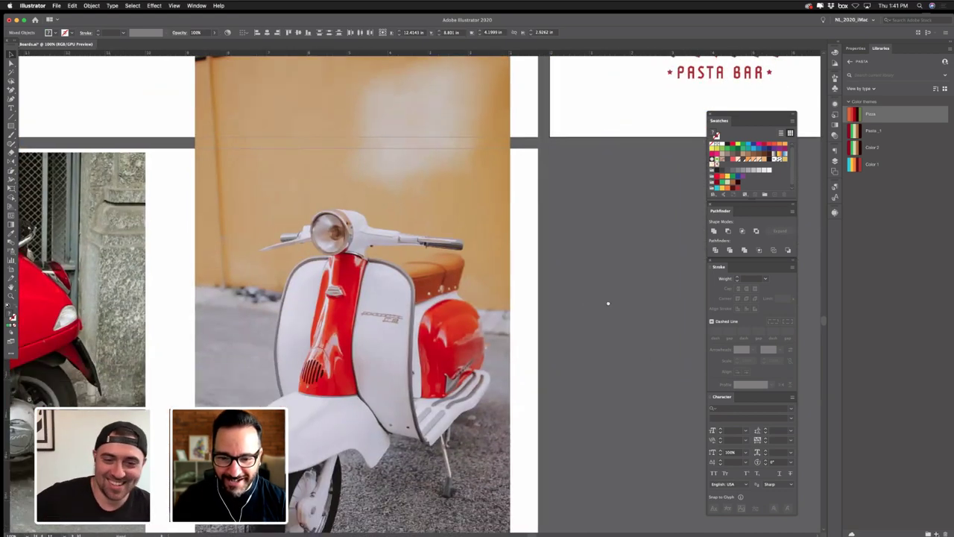
{"action": "scroll", "coordinate": [608, 303], "scroll_direction": "down", "scroll_amount": 3}
{"action": "scroll", "coordinate": [656, 266], "scroll_direction": "left", "scroll_amount": 3}
{"action": "key", "text": "ctrl+v"}
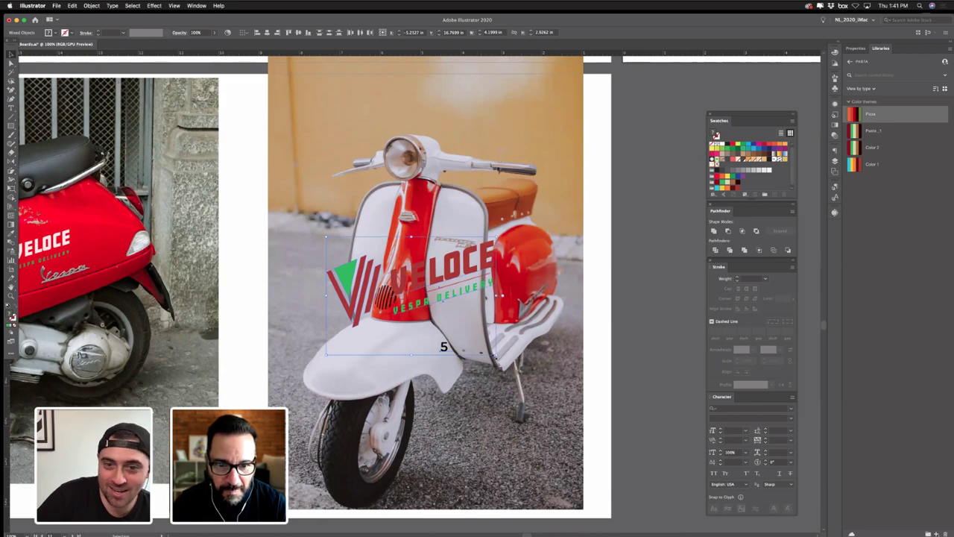
- Scale the pasted Veloce logo to about 1.33 × 0.92 in and place it on the white scooter's front fender
{"action": "left_click_drag", "start_coordinate": [496, 356], "coordinate": [450, 270]}
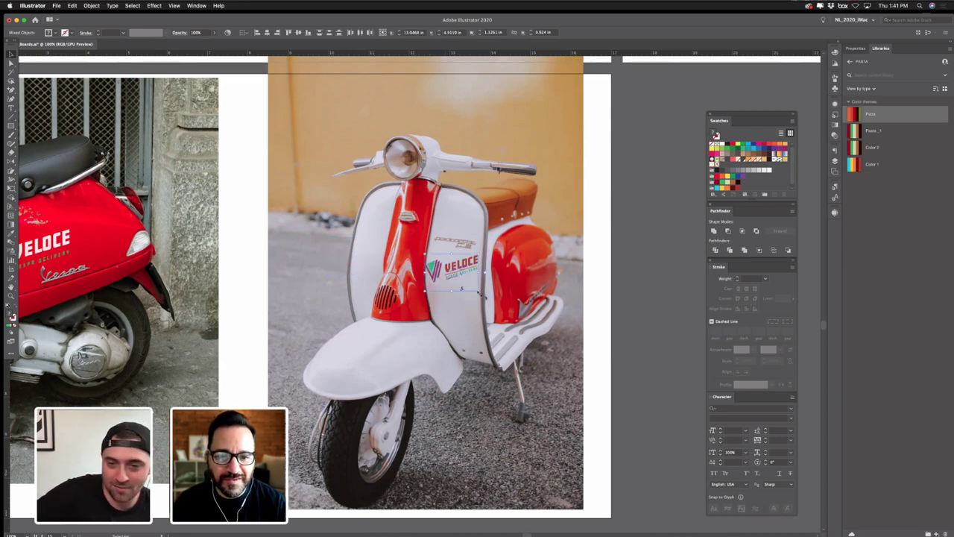
{"action": "left_click_drag", "start_coordinate": [451, 269], "coordinate": [443, 380]}
{"action": "left_click", "coordinate": [426, 377]}
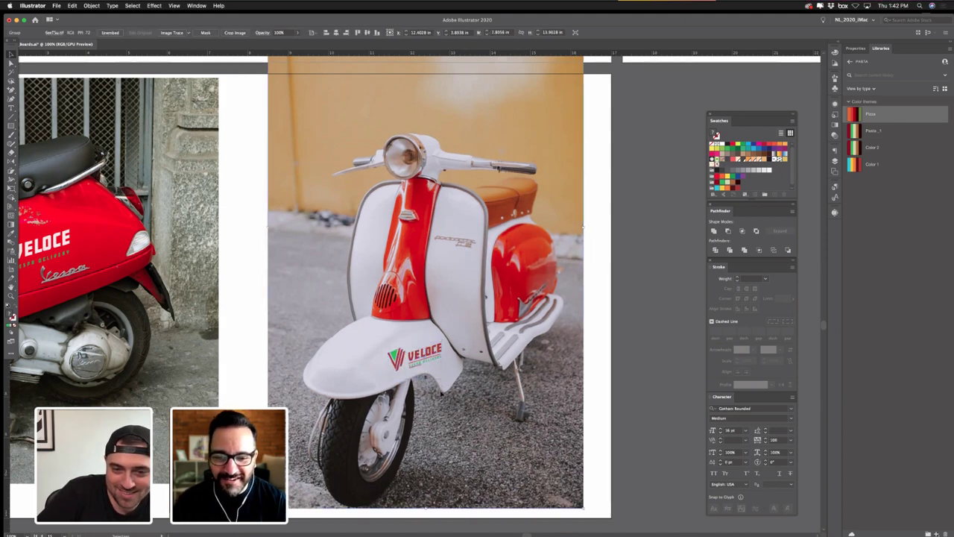
{"action": "key", "text": "super+shift+a"}
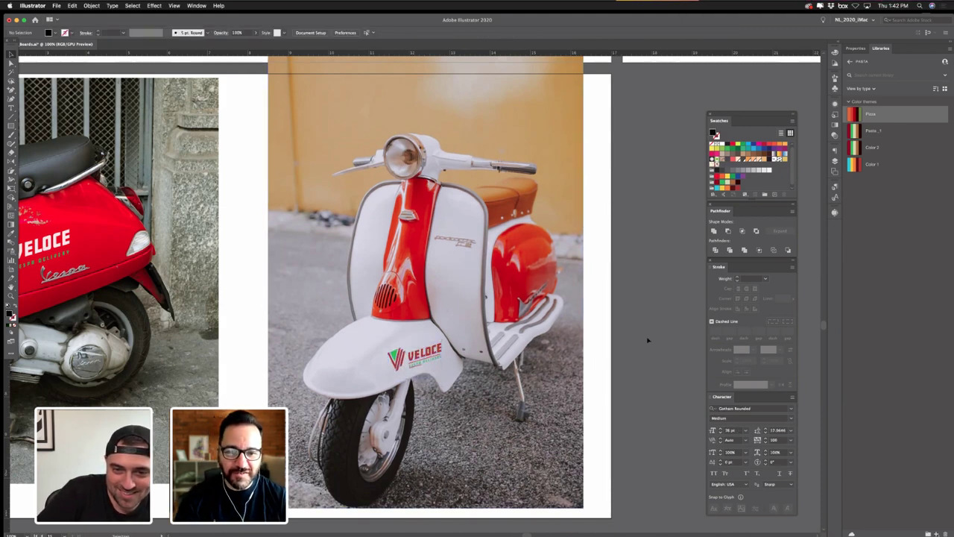
- Delete the white scooter photo and paste the photo of a cook in a white apron in its place
{"action": "left_click_drag", "start_coordinate": [100, 296], "coordinate": [262, 278]}
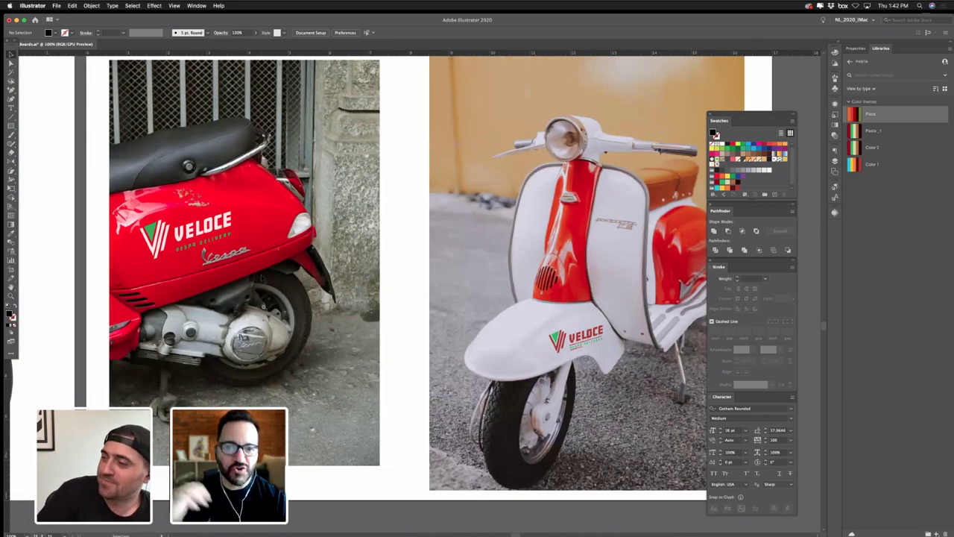
{"action": "key", "text": "super+Tab"}
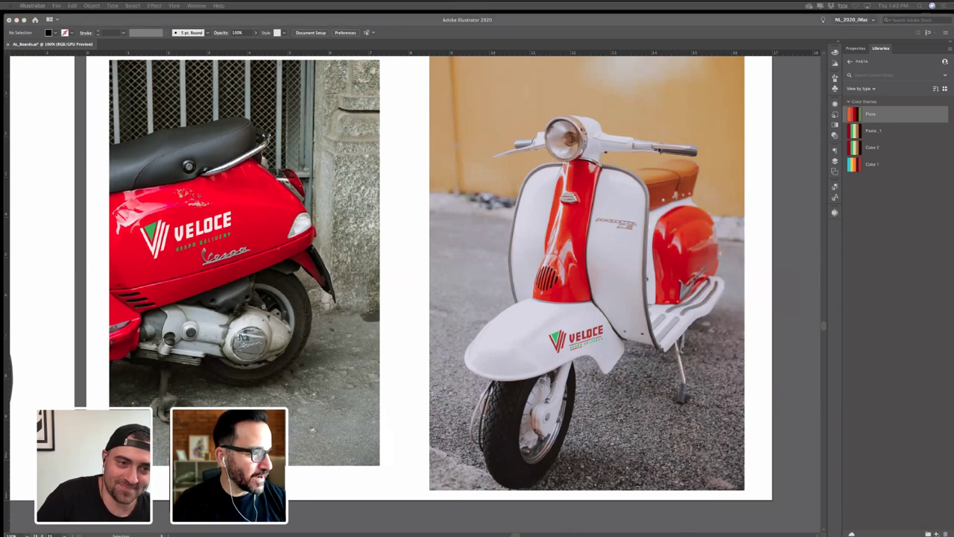
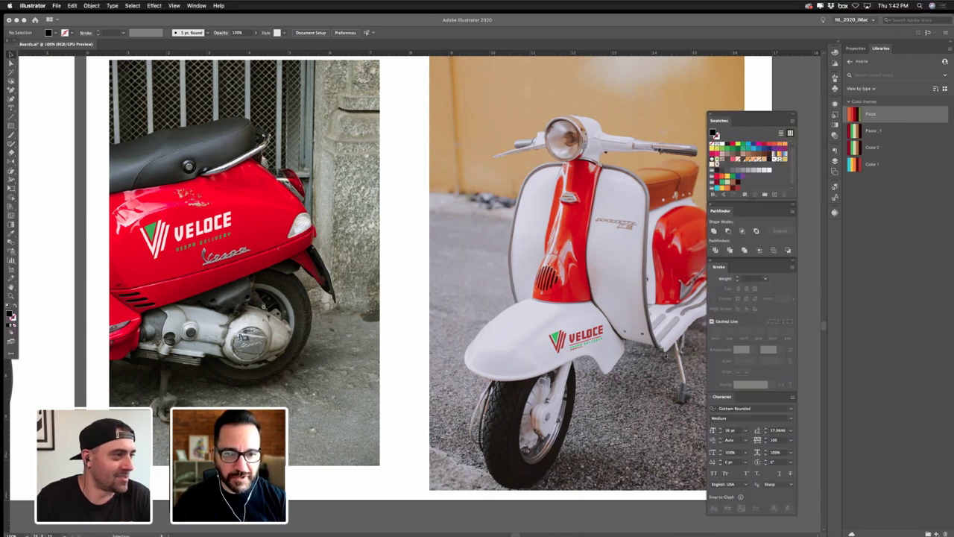
{"action": "left_click", "coordinate": [632, 422]}
{"action": "key", "text": "Delete"}
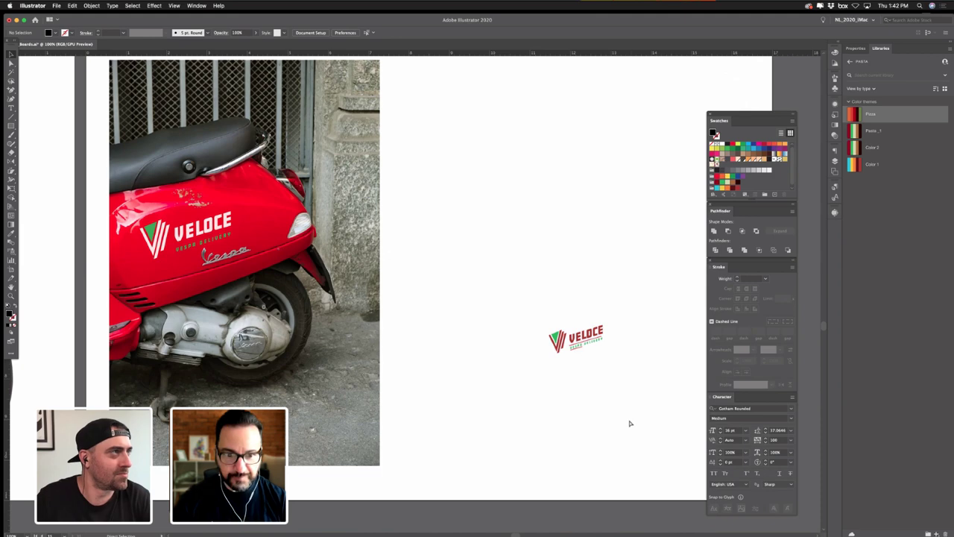
{"action": "key", "text": "cmd+v"}
{"action": "left_click_drag", "start_coordinate": [480, 235], "coordinate": [664, 272]}
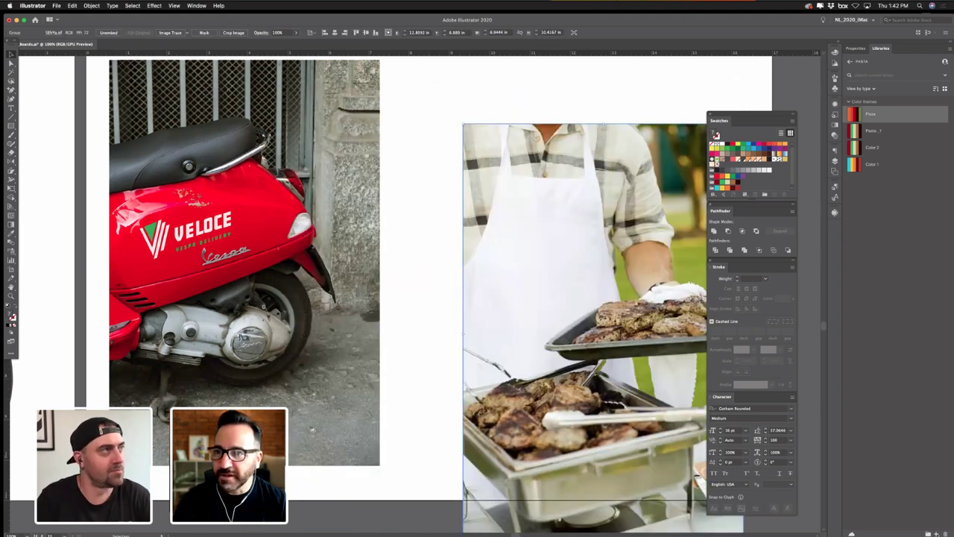
- Crop the apron photo to the torso with a clipping mask from a rectangle about 3.98 × 4.55 in, and move the result slightly up
{"action": "key", "text": "m"}
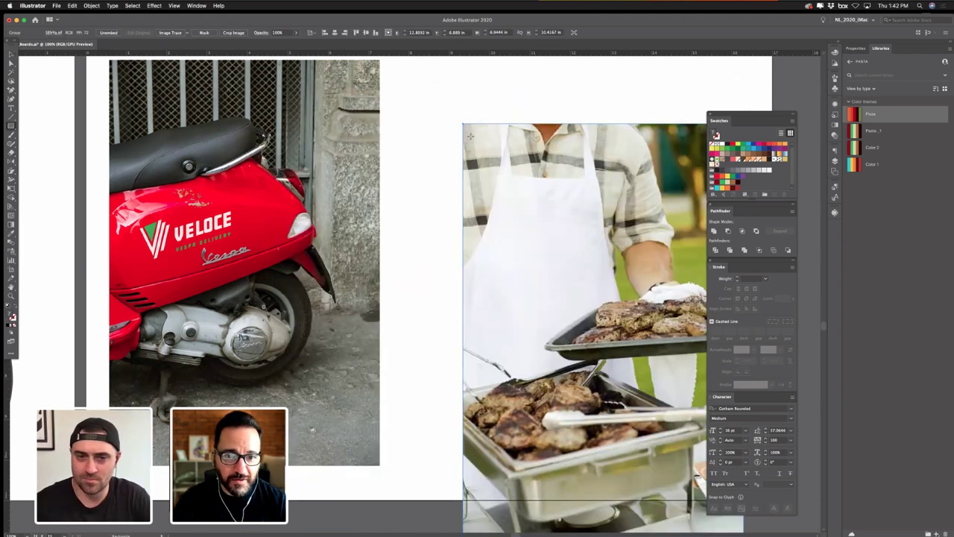
{"action": "left_click_drag", "start_coordinate": [471, 138], "coordinate": [631, 319]}
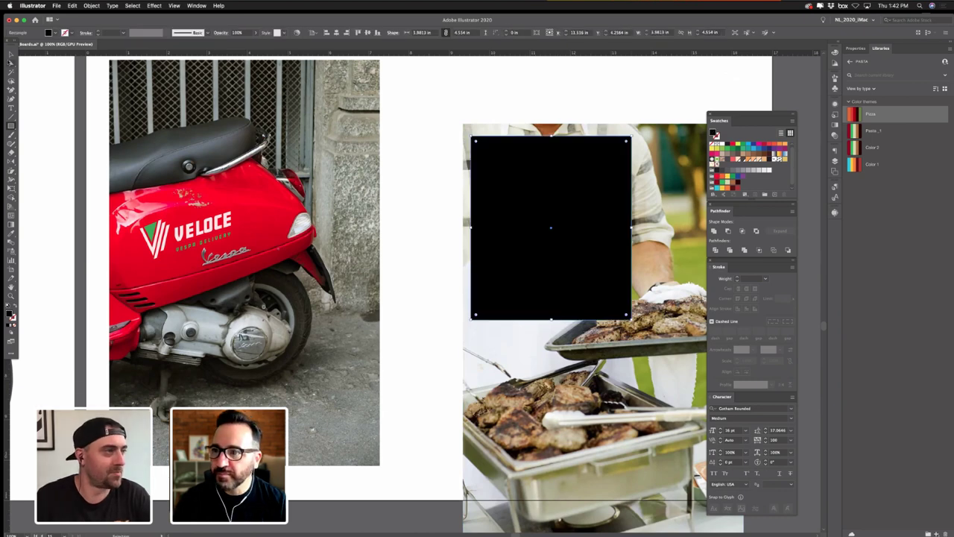
{"action": "left_click", "coordinate": [11, 55]}
{"action": "left_click", "coordinate": [654, 176], "text": "shift"}
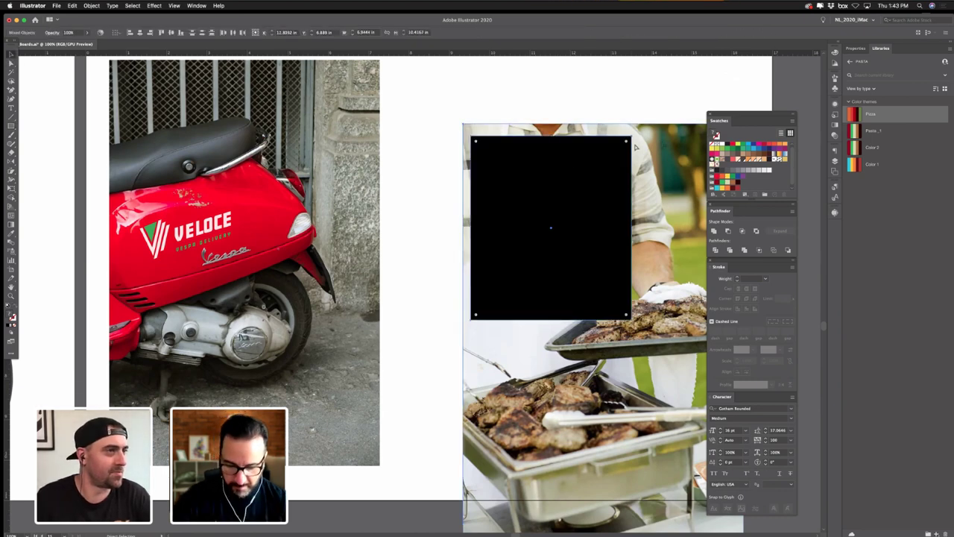
{"action": "key", "text": "super+7"}
{"action": "left_click", "coordinate": [670, 177]}
{"action": "left_click_drag", "start_coordinate": [585, 209], "coordinate": [559, 196]}
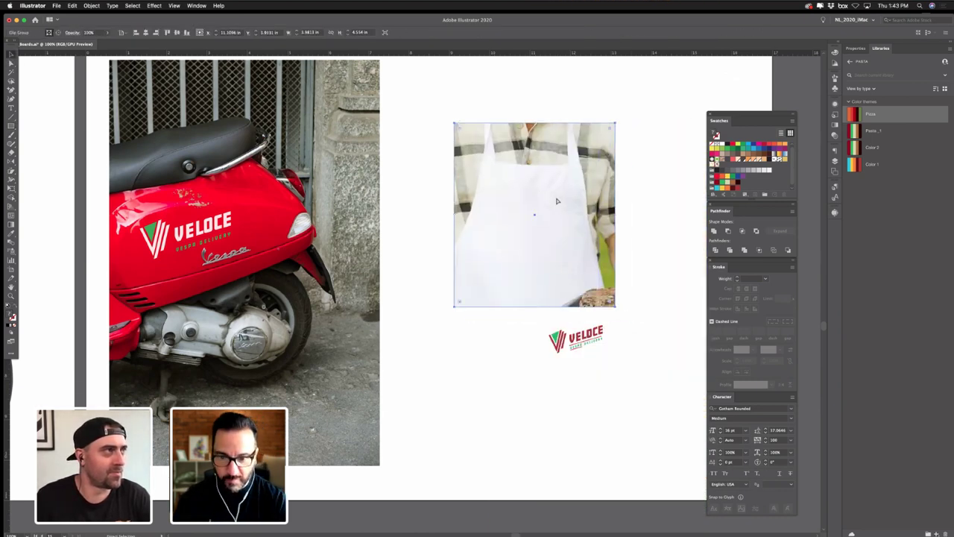
- Copy the multicoloured Quanto Pasta Bar logo from its artboard and paste it by the apron photo
{"action": "key", "text": "super+minus"}
{"action": "key", "text": "super+minus"}
{"action": "scroll", "coordinate": [475, 248], "scroll_direction": "up", "scroll_amount": 8}
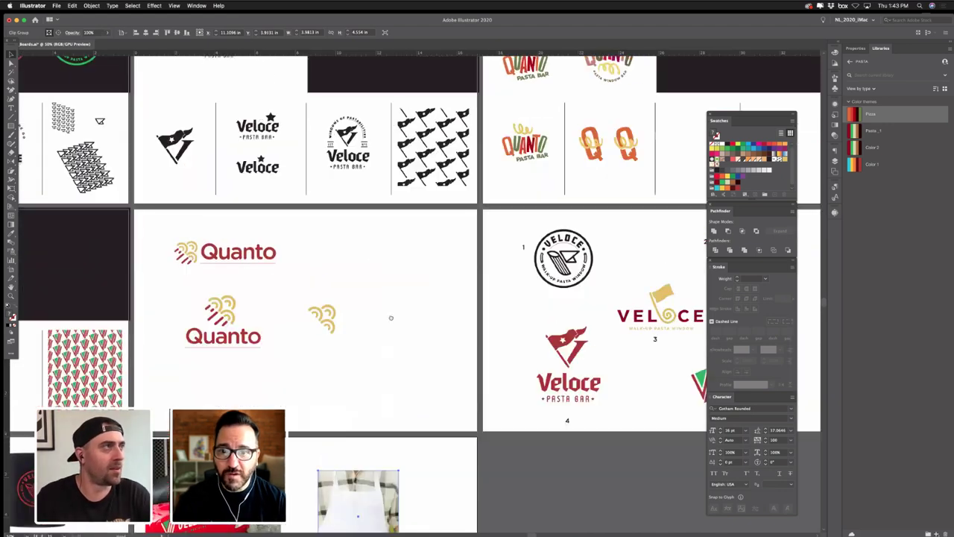
{"action": "left_click_drag", "start_coordinate": [358, 435], "coordinate": [325, 429]}
{"action": "left_click_drag", "start_coordinate": [478, 173], "coordinate": [528, 212]}
{"action": "scroll", "coordinate": [431, 313], "scroll_direction": "down", "scroll_amount": 7}
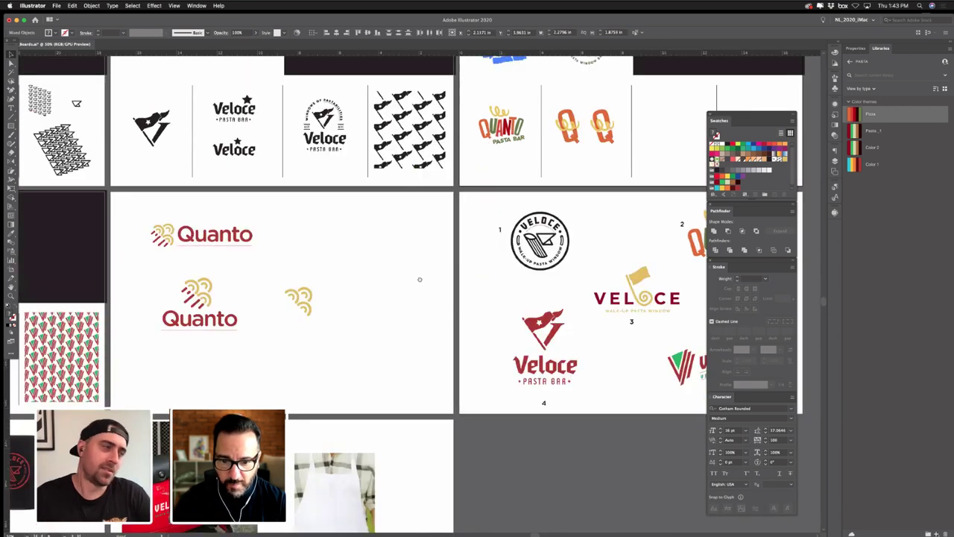
{"action": "scroll", "coordinate": [431, 313], "scroll_direction": "left", "scroll_amount": 2}
{"action": "key", "text": "cmd+v"}
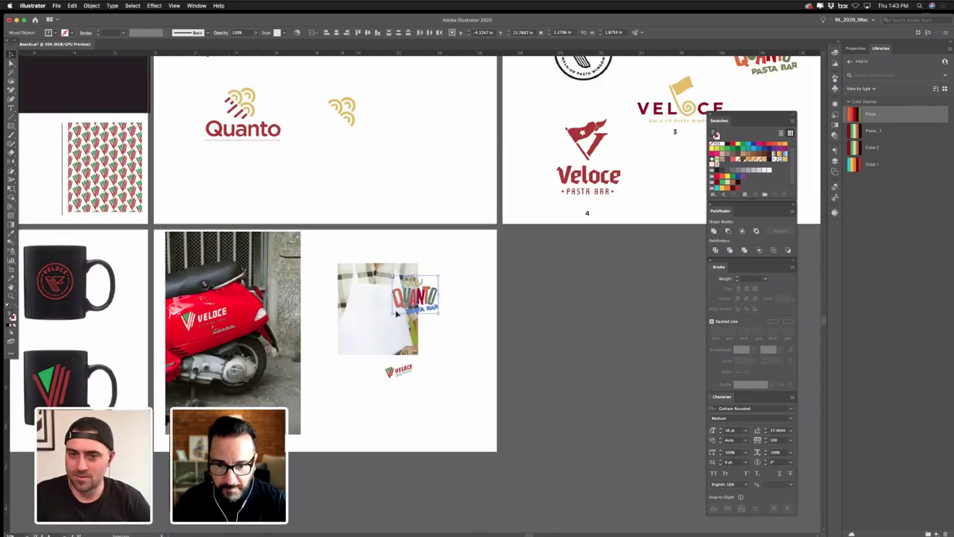
{"action": "left_click_drag", "start_coordinate": [413, 298], "coordinate": [381, 317]}
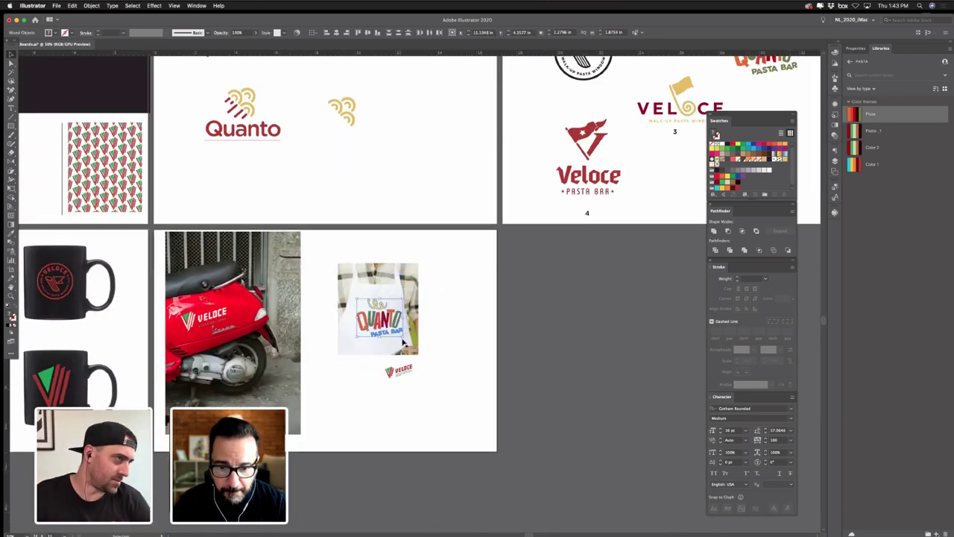
{"action": "left_click", "coordinate": [407, 341]}
{"action": "key", "text": "super+z"}
{"action": "key", "text": "super+z"}
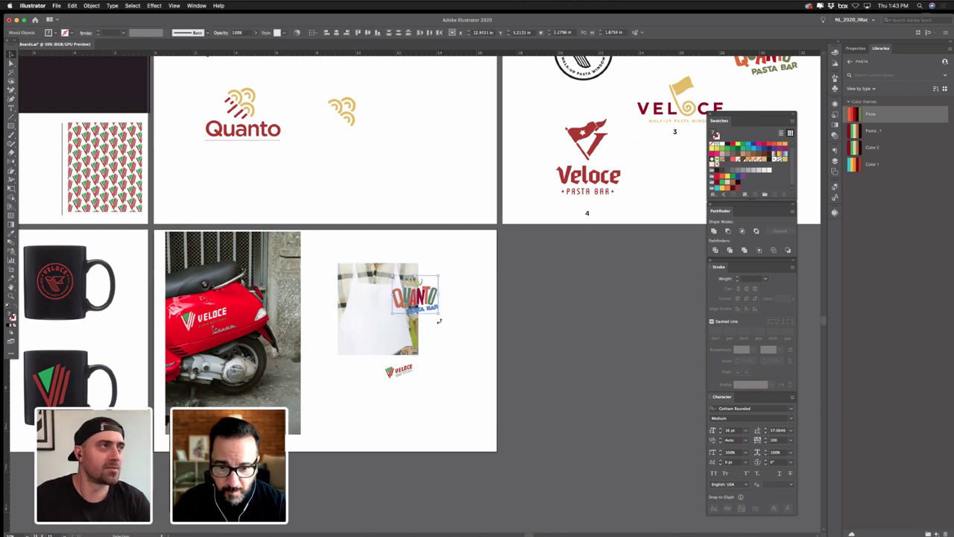
- Scale the Quanto logo to about 1.72 × 1.42 in and position it on the middle of the white apron
{"action": "left_click_drag", "start_coordinate": [438, 314], "coordinate": [384, 323]}
{"action": "key", "text": "super+plus"}
{"action": "key", "text": "super+plus"}
{"action": "key", "text": "super+plus"}
{"action": "key", "text": "super+plus"}
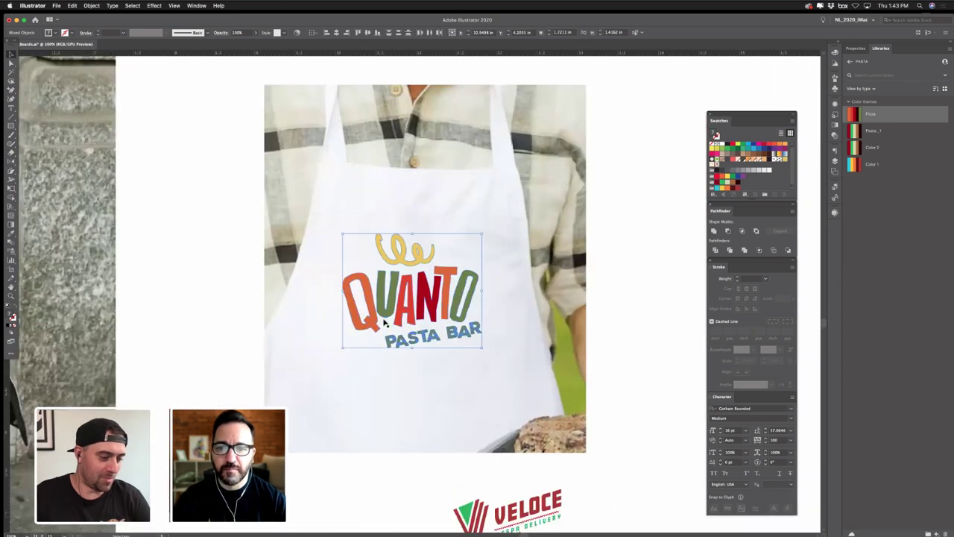
{"action": "left_click", "coordinate": [222, 273]}
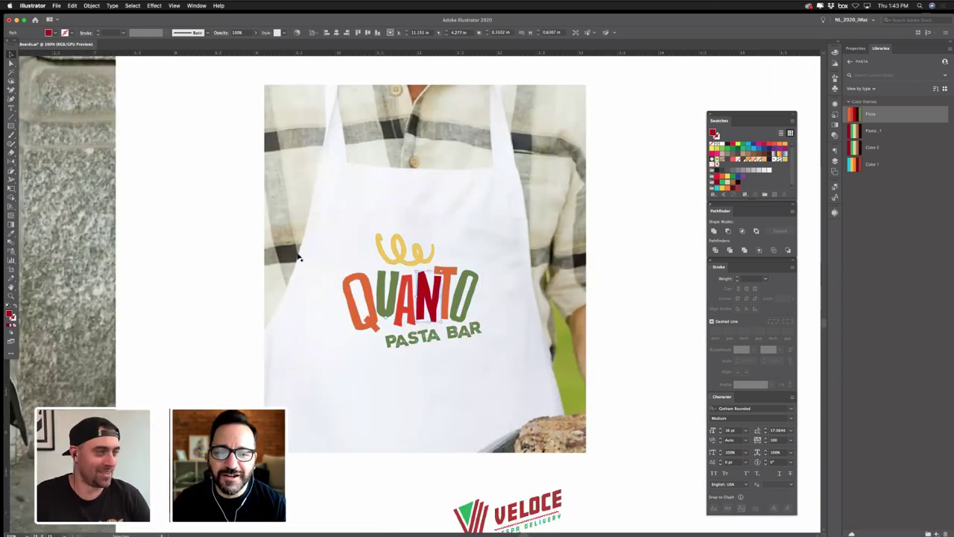
- Set the opacity of the Quanto logo's parts on the apron to 81% and group them
{"action": "left_click_drag", "start_coordinate": [207, 185], "coordinate": [496, 394]}
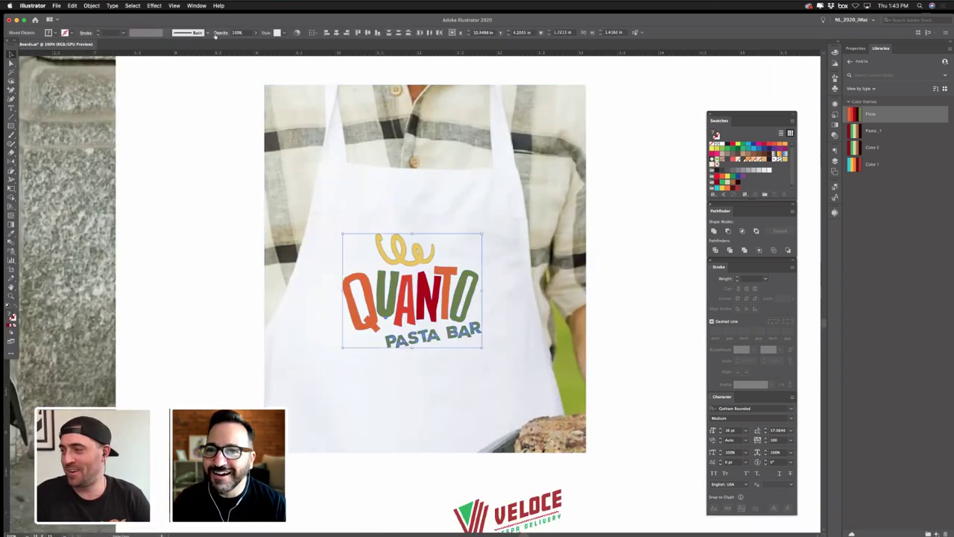
{"action": "left_click", "coordinate": [237, 33]}
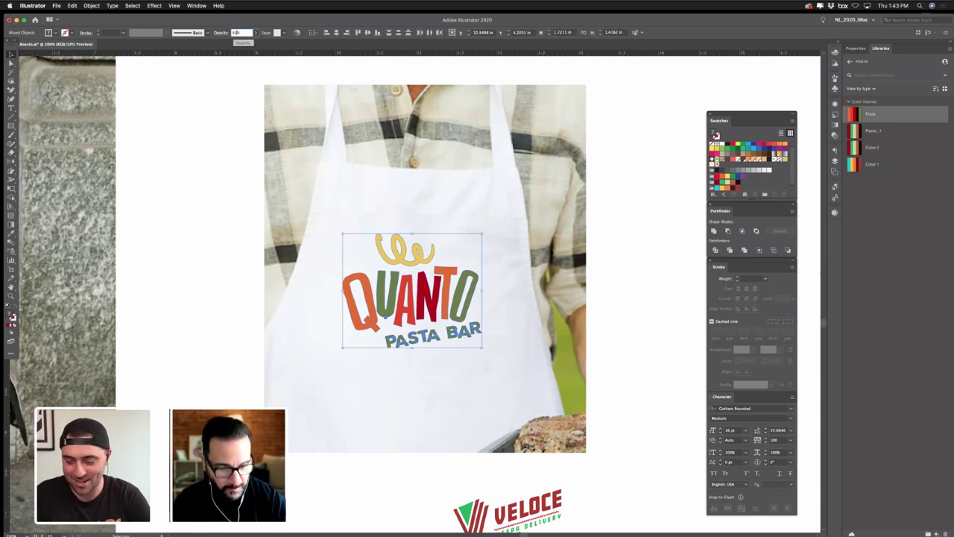
{"action": "type", "text": "81"}
{"action": "key", "text": "Return"}
{"action": "key", "text": "ctrl+g"}
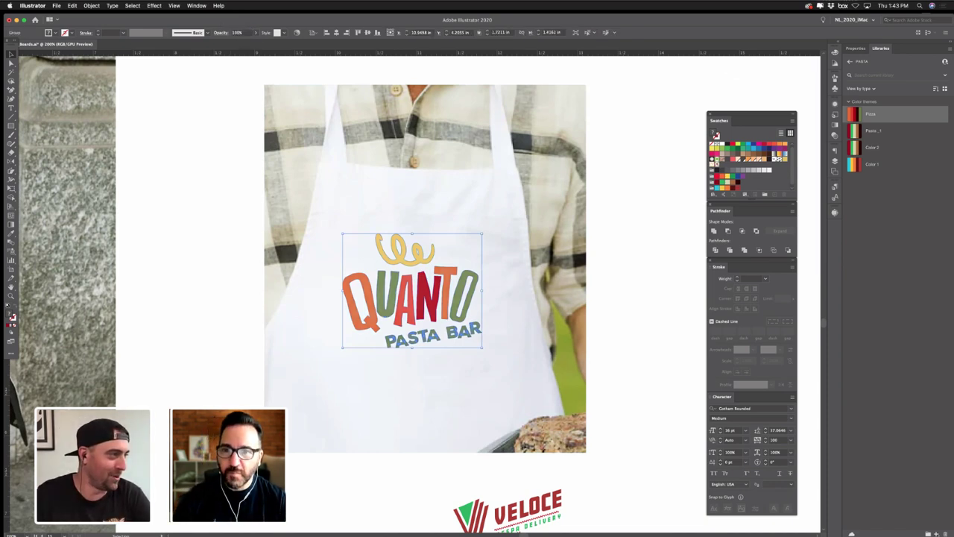
- Apply the Multiply blend mode to the grouped Quanto logo on the apron and deselect it
{"action": "left_click", "coordinate": [222, 34]}
{"action": "left_click", "coordinate": [159, 45]}
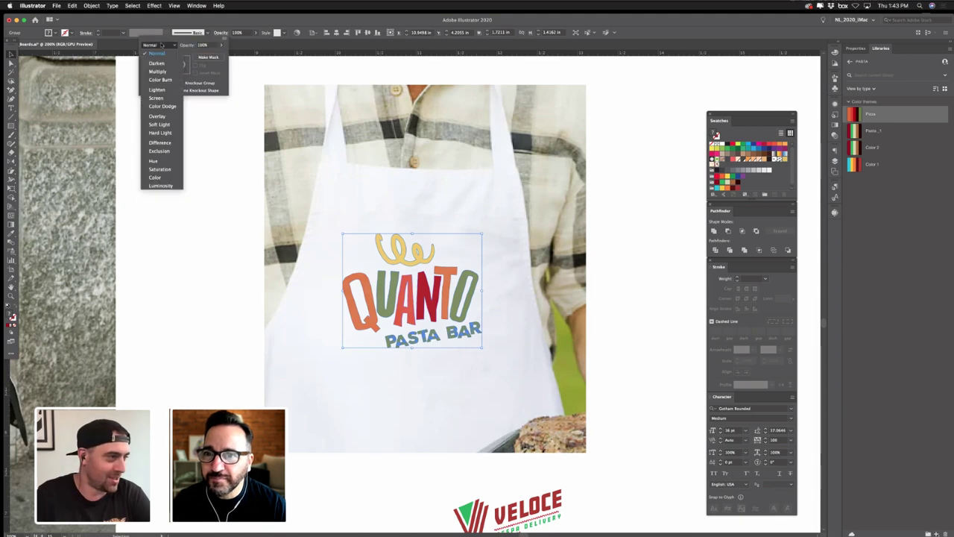
{"action": "left_click", "coordinate": [162, 71]}
{"action": "left_click", "coordinate": [213, 264]}
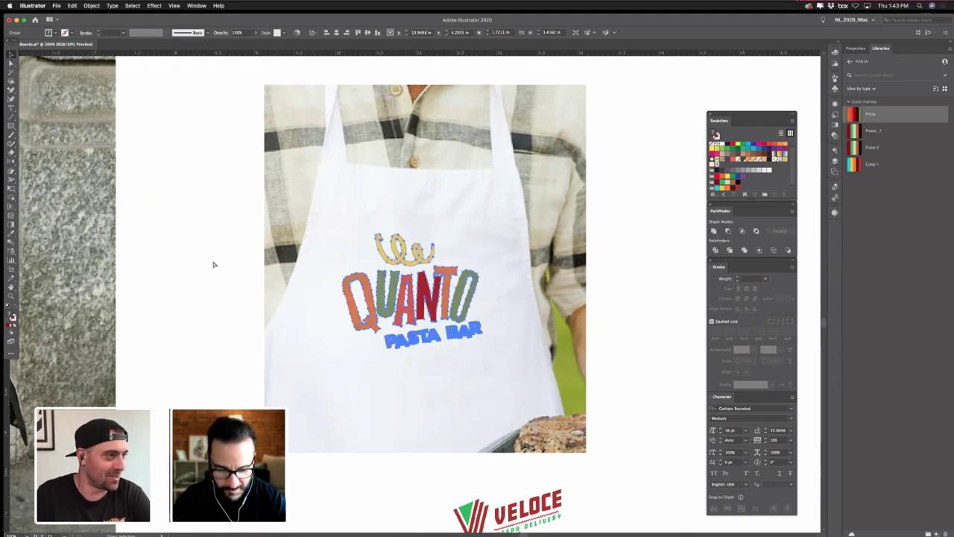
{"action": "key", "text": "super+minus"}
{"action": "key", "text": "ctrl+minus"}
{"action": "left_click", "coordinate": [400, 398]}
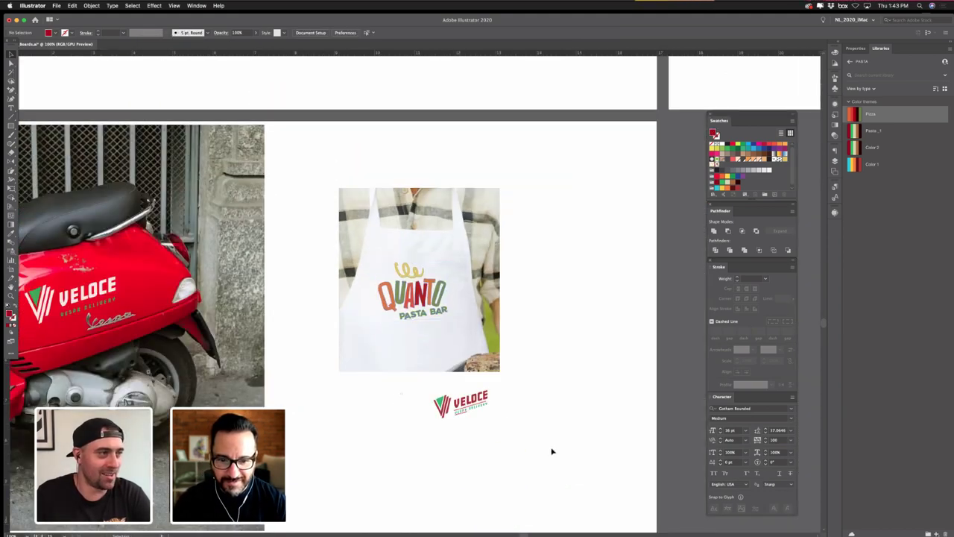
- Move the loose Veloce logo lower on the artboard and place the apron mockup against its upper edge beside the scooter photo
{"action": "left_click", "coordinate": [474, 405]}
{"action": "left_click_drag", "start_coordinate": [474, 405], "coordinate": [435, 451]}
{"action": "left_click", "coordinate": [316, 240]}
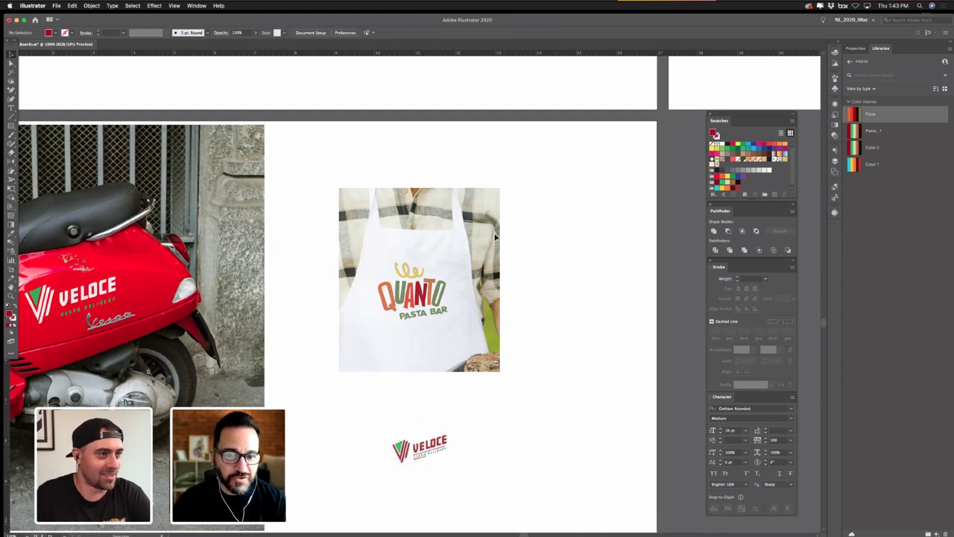
{"action": "left_click_drag", "start_coordinate": [472, 355], "coordinate": [415, 291]}
{"action": "left_click", "coordinate": [560, 357]}
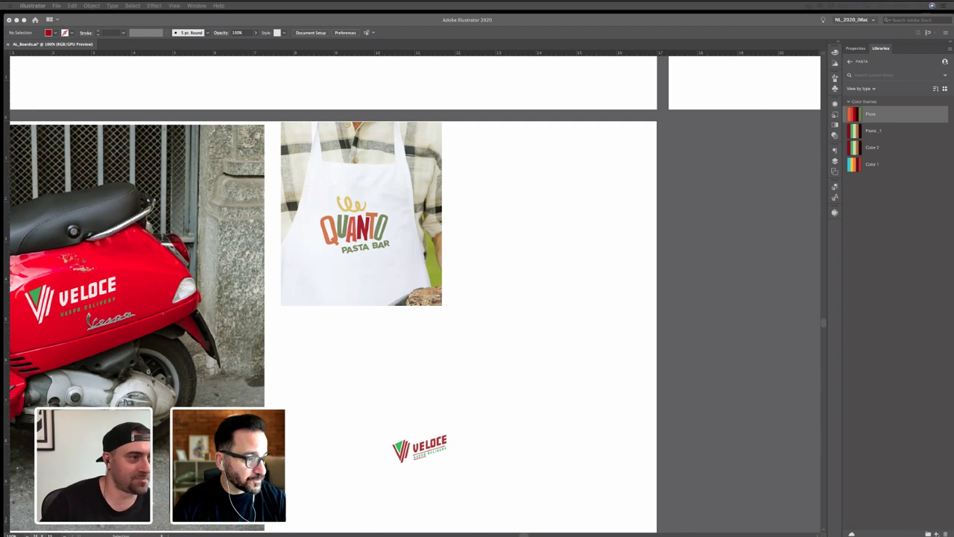
{"action": "left_click", "coordinate": [564, 408]}
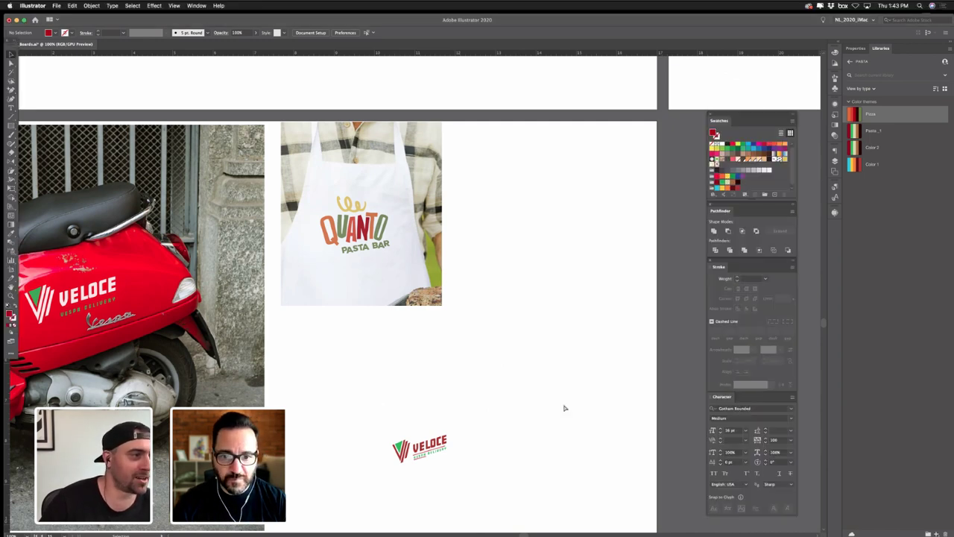
- Paste the black paper cup photo and scale it to 30%
{"action": "key", "text": "super+v"}
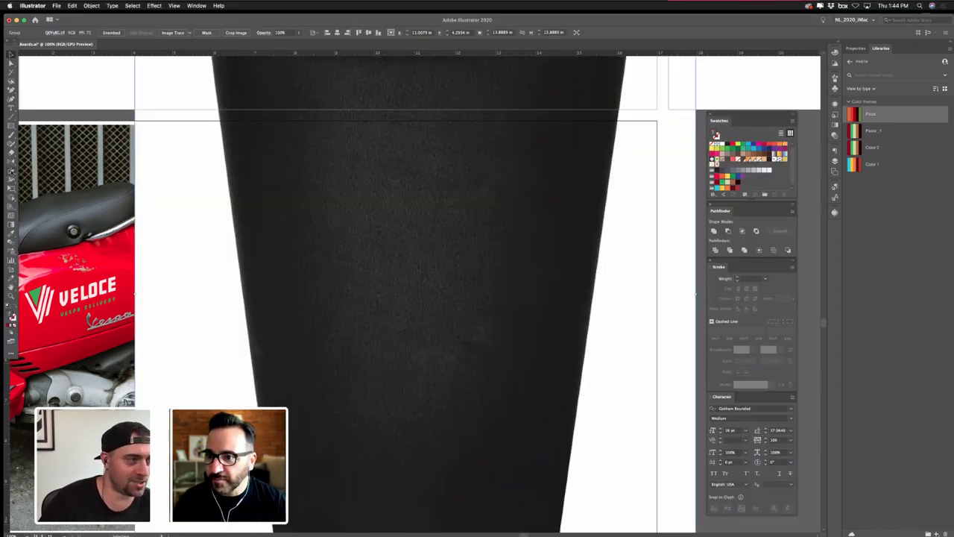
{"action": "left_click", "coordinate": [11, 172]}
{"action": "left_click", "coordinate": [31, 174]}
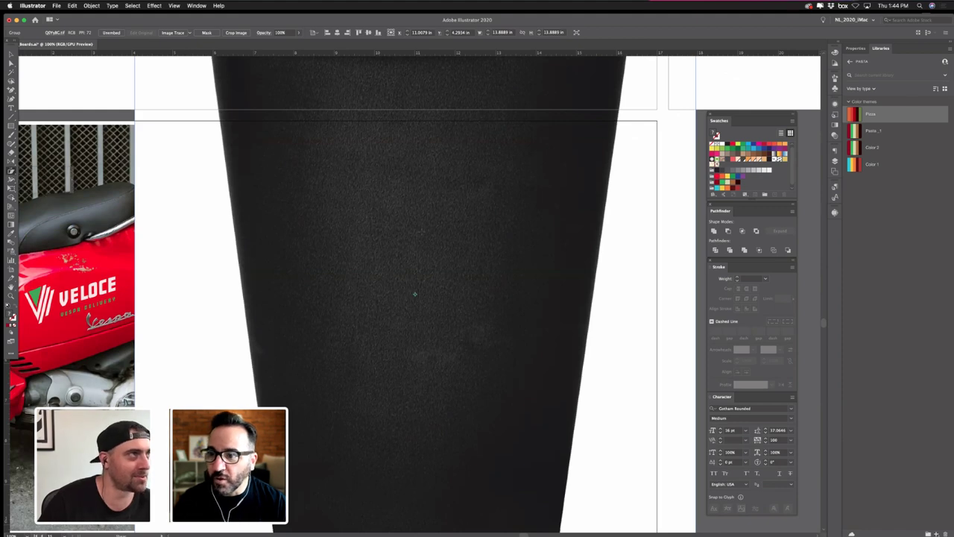
{"action": "left_click", "coordinate": [429, 228], "text": "alt"}
{"action": "type", "text": "30"}
{"action": "key", "text": "Return"}
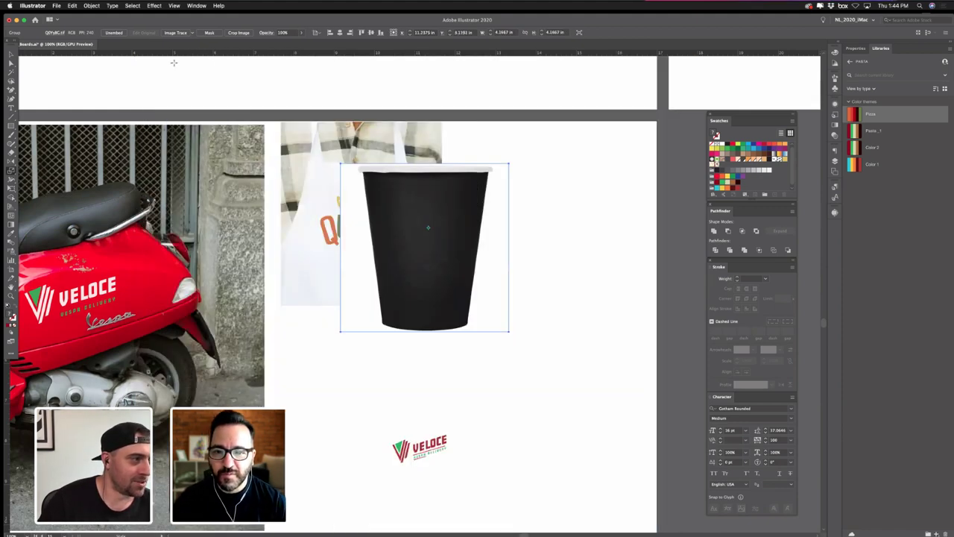
- Position the black cup photo to the right of the apron mockup and deselect it
{"action": "left_click", "coordinate": [11, 53]}
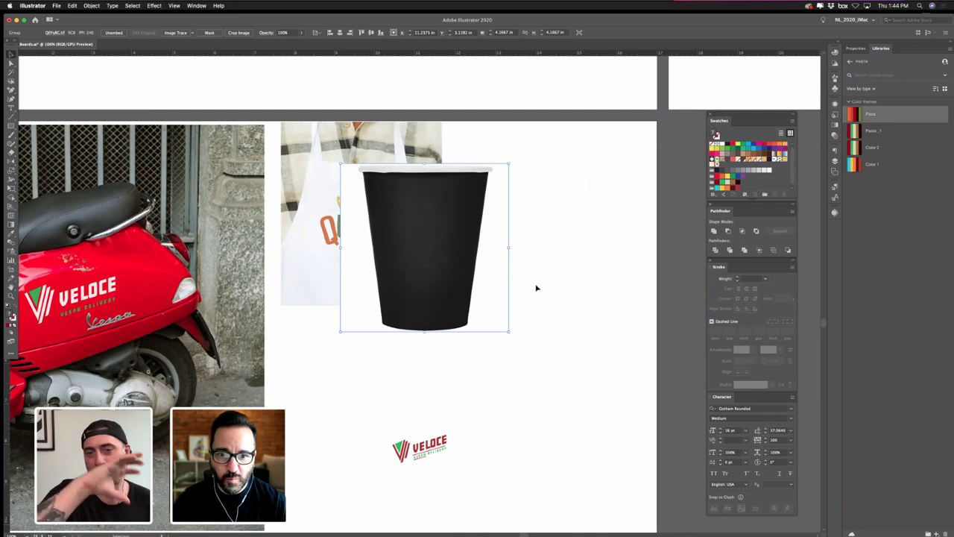
{"action": "left_click_drag", "start_coordinate": [492, 291], "coordinate": [617, 262]}
{"action": "left_click", "coordinate": [402, 347]}
{"action": "left_click_drag", "start_coordinate": [351, 420], "coordinate": [314, 493]}
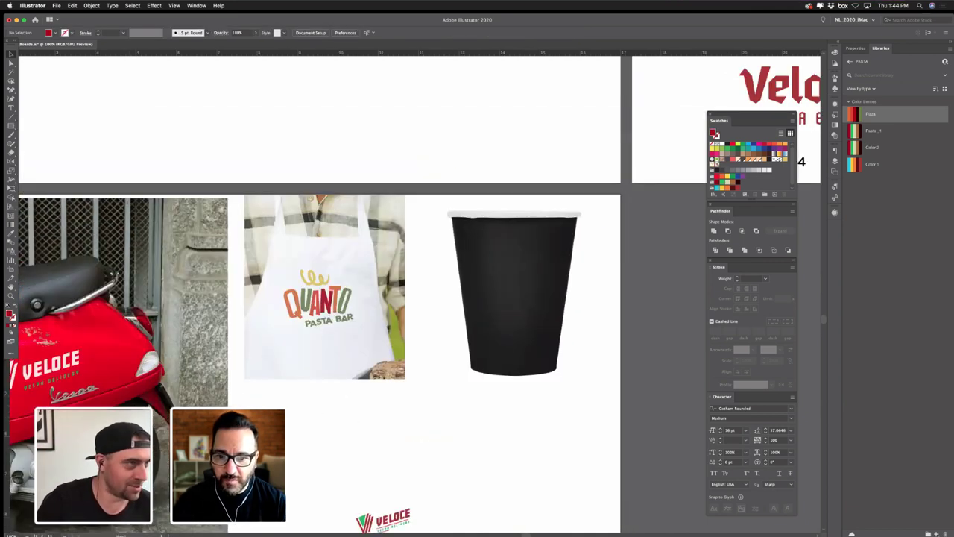
- Duplicate the grouped Quanto Pasta Bar logo from the apron onto the front of the black cup
{"action": "left_click_drag", "start_coordinate": [265, 406], "coordinate": [374, 269]}
{"action": "left_click", "coordinate": [372, 307], "text": "shift"}
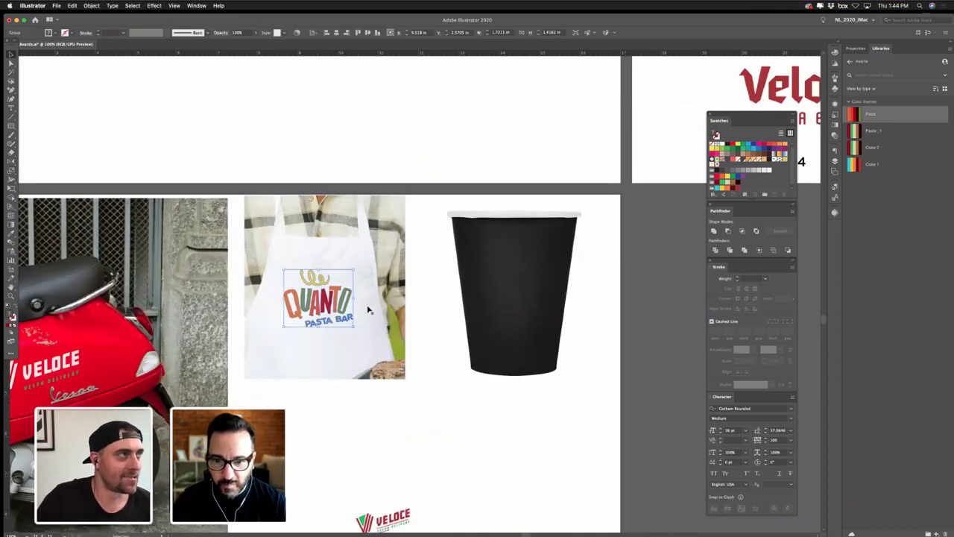
{"action": "left_click_drag", "start_coordinate": [346, 313], "coordinate": [541, 295]}
{"action": "key", "text": "super+shift+a"}
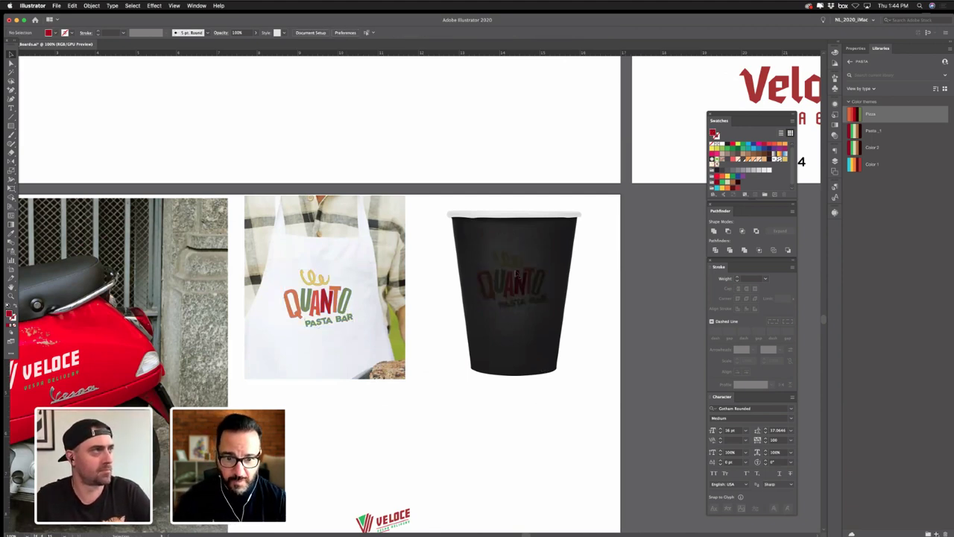
{"action": "left_click", "coordinate": [440, 253]}
{"action": "left_click_drag", "start_coordinate": [439, 253], "coordinate": [520, 278]}
{"action": "key", "text": "super+z"}
- Set the blend mode of the Quanto logo on the black cup to Normal and deselect it
{"action": "left_click_drag", "start_coordinate": [461, 431], "coordinate": [584, 227]}
{"action": "left_click", "coordinate": [583, 227], "text": "shift"}
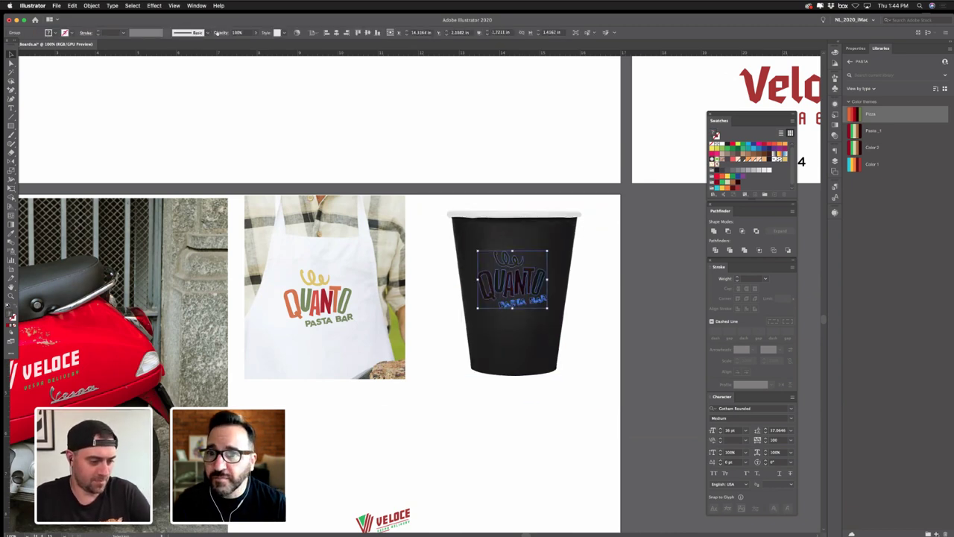
{"action": "left_click", "coordinate": [219, 33]}
{"action": "left_click", "coordinate": [159, 45]}
{"action": "left_click", "coordinate": [156, 54]}
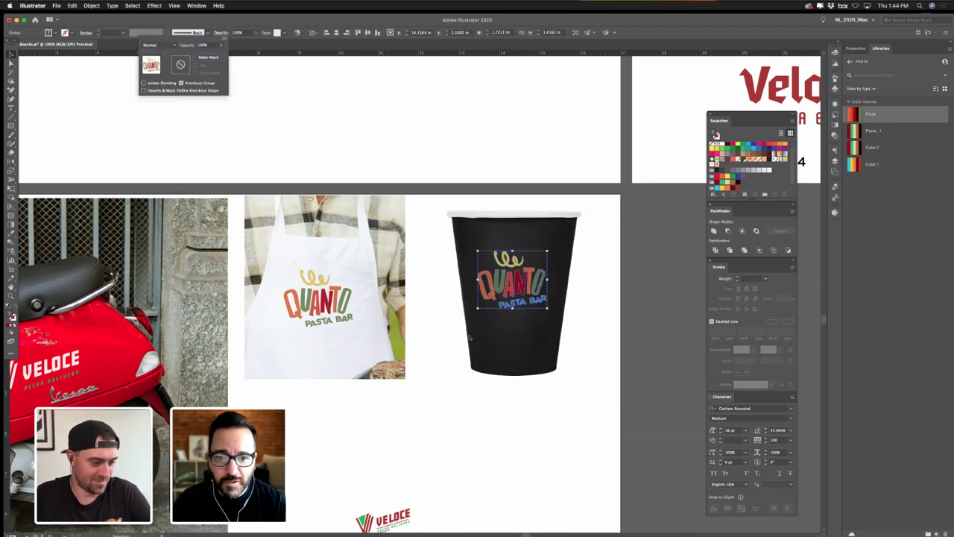
{"action": "left_click", "coordinate": [530, 418]}
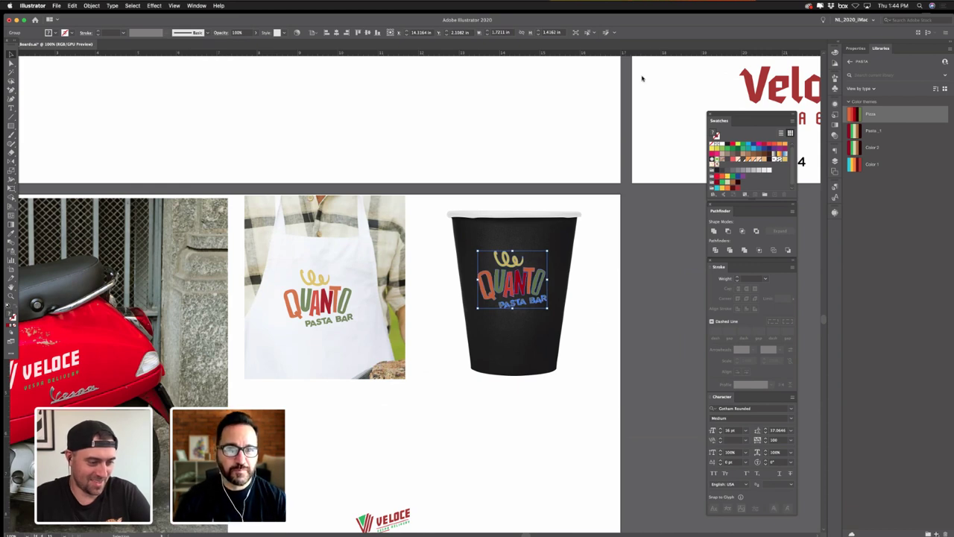
{"action": "left_click", "coordinate": [590, 385]}
{"action": "left_click", "coordinate": [538, 286]}
{"action": "left_click", "coordinate": [552, 277]}
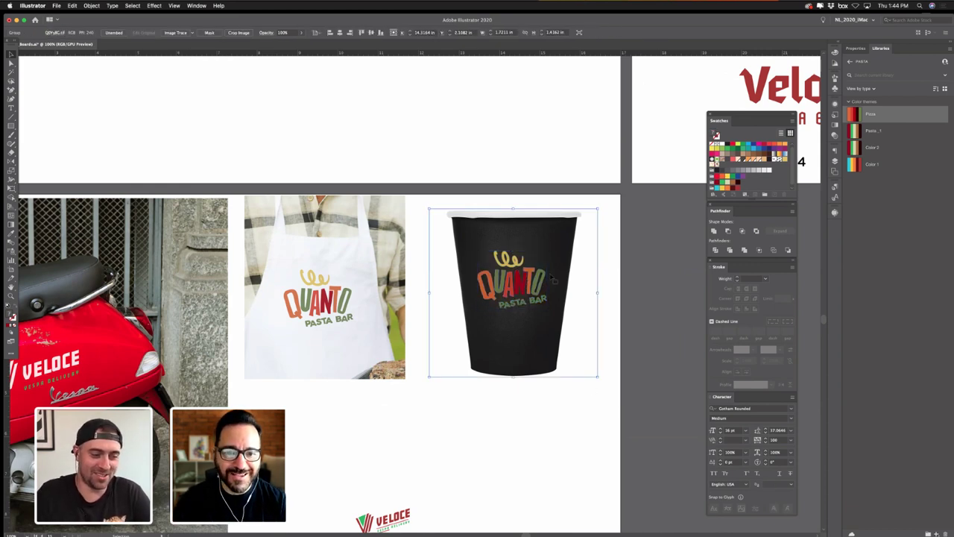
{"action": "key", "text": "space"}
{"action": "left_click", "coordinate": [630, 351]}
- Move the loose Veloce logo off the mockup artboard onto the empty canvas to its right
{"action": "scroll", "coordinate": [373, 388], "scroll_direction": "down", "scroll_amount": 3}
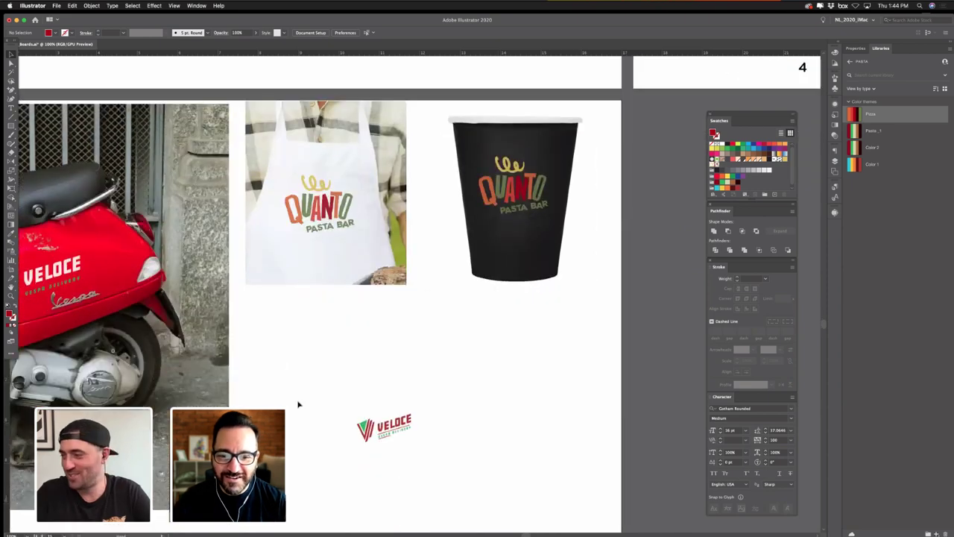
{"action": "left_click_drag", "start_coordinate": [422, 450], "coordinate": [701, 322]}
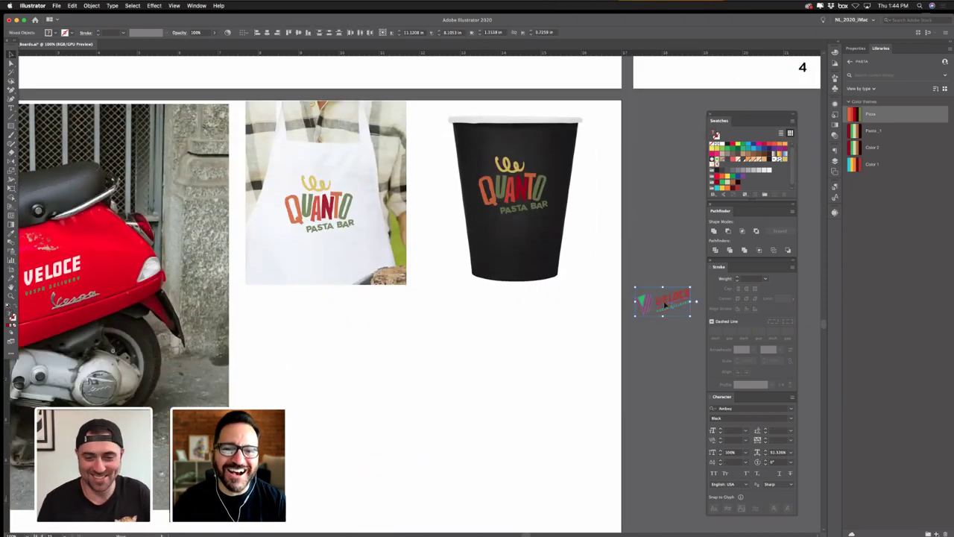
{"action": "scroll", "coordinate": [509, 362], "scroll_direction": "up", "scroll_amount": 1}
{"action": "left_click", "coordinate": [452, 274]}
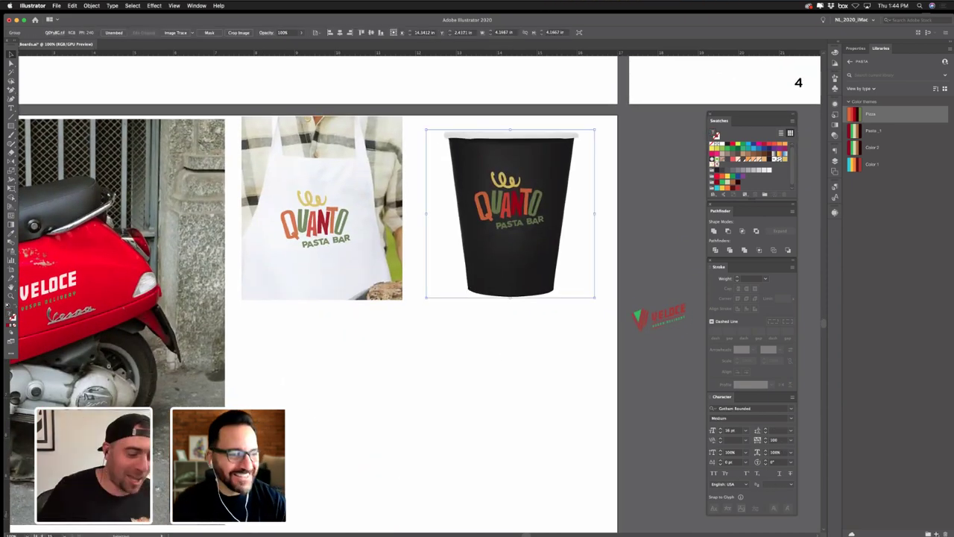
- Duplicate the plain black mug photo from the neighbouring artboard to the space below the apron and cup mockups
{"action": "key", "text": "super+Tab"}
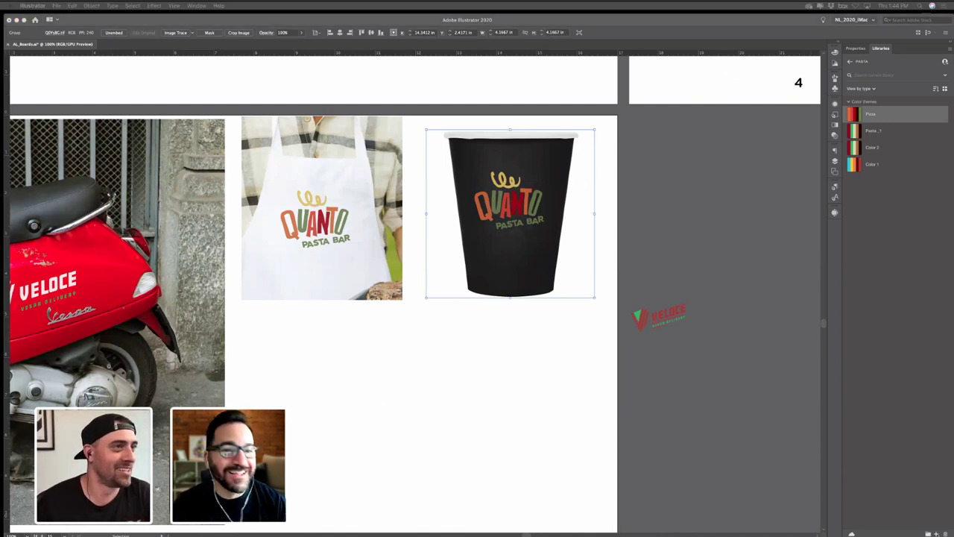
{"action": "left_click", "coordinate": [589, 431]}
{"action": "key", "text": "super+minus"}
{"action": "key", "text": "super+minus"}
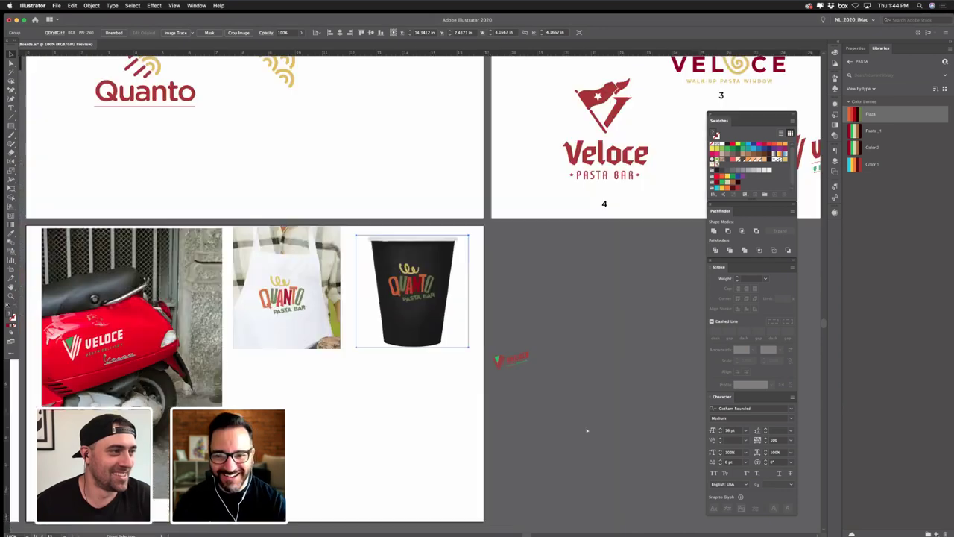
{"action": "left_click_drag", "start_coordinate": [301, 387], "coordinate": [407, 384]}
{"action": "left_click", "coordinate": [387, 432]}
{"action": "left_click_drag", "start_coordinate": [253, 399], "coordinate": [303, 397]}
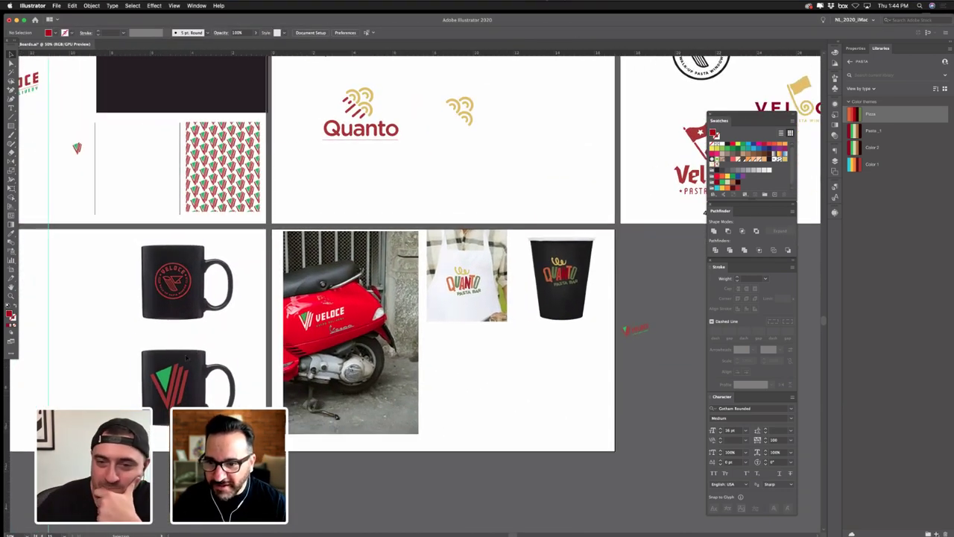
{"action": "left_click", "coordinate": [185, 373]}
{"action": "left_click", "coordinate": [183, 316], "text": "shift"}
{"action": "left_click_drag", "start_coordinate": [183, 317], "coordinate": [506, 420]}
{"action": "left_click", "coordinate": [291, 211]}
{"action": "left_click_drag", "start_coordinate": [281, 339], "coordinate": [283, 352]}
- Copy the red Veloce Pasta Bar logo from its dark panel and paste it onto the front of the new black mug
{"action": "scroll", "coordinate": [284, 352], "scroll_direction": "up", "scroll_amount": 10}
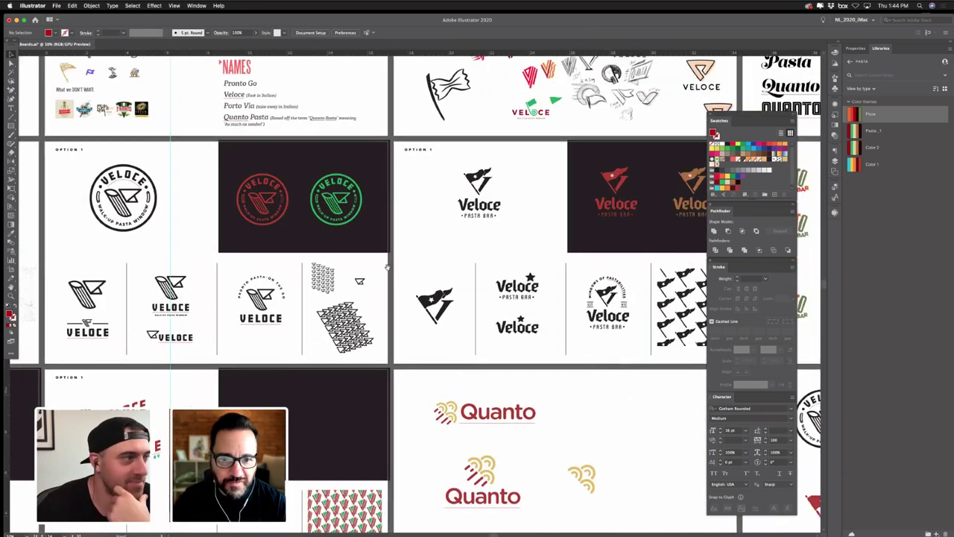
{"action": "left_click_drag", "start_coordinate": [388, 267], "coordinate": [279, 278]}
{"action": "left_click_drag", "start_coordinate": [445, 185], "coordinate": [533, 253]}
{"action": "left_click", "coordinate": [533, 253], "text": "shift"}
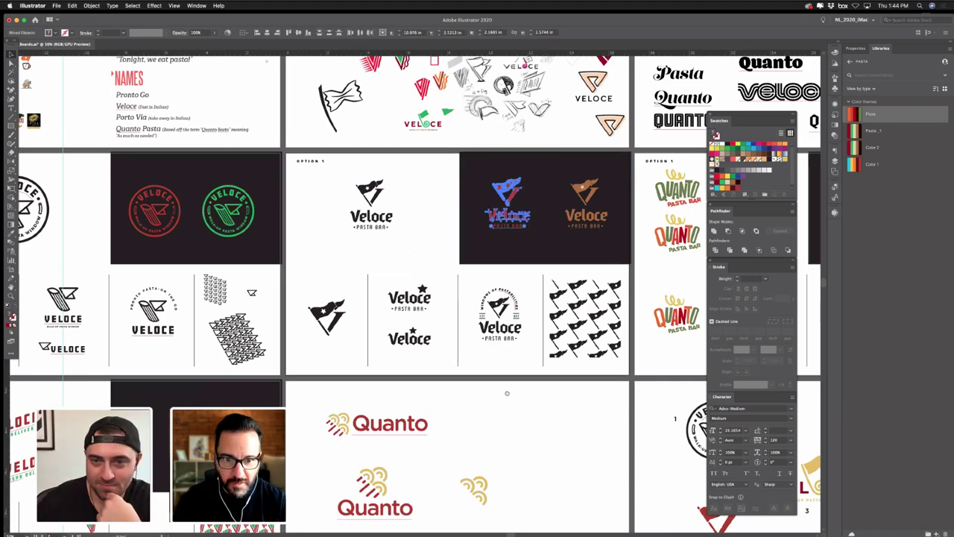
{"action": "scroll", "coordinate": [522, 253], "scroll_direction": "down", "scroll_amount": 10}
{"action": "scroll", "coordinate": [521, 254], "scroll_direction": "right", "scroll_amount": 7}
{"action": "left_click_drag", "start_coordinate": [310, 322], "coordinate": [363, 271]}
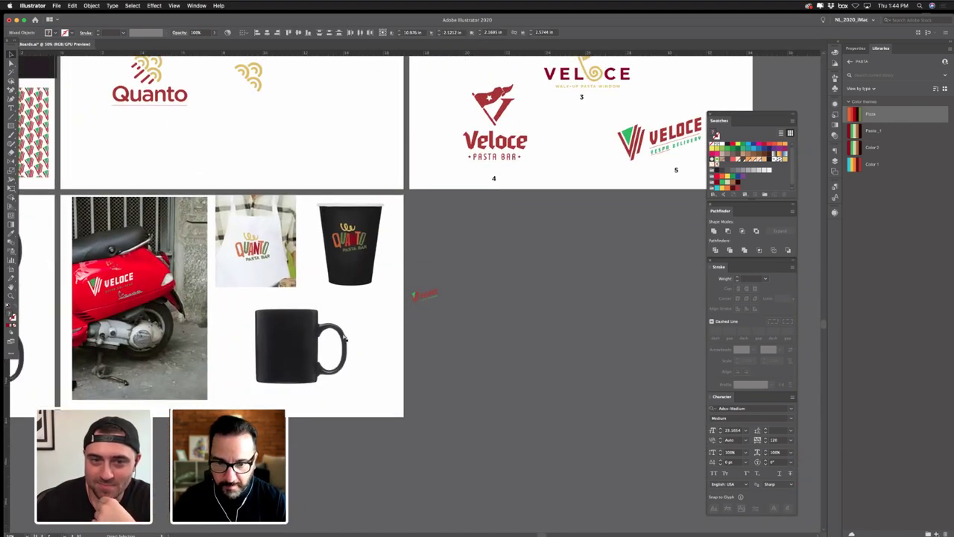
{"action": "key", "text": "super+v"}
{"action": "left_click_drag", "start_coordinate": [416, 316], "coordinate": [286, 350]}
{"action": "left_click", "coordinate": [380, 393]}
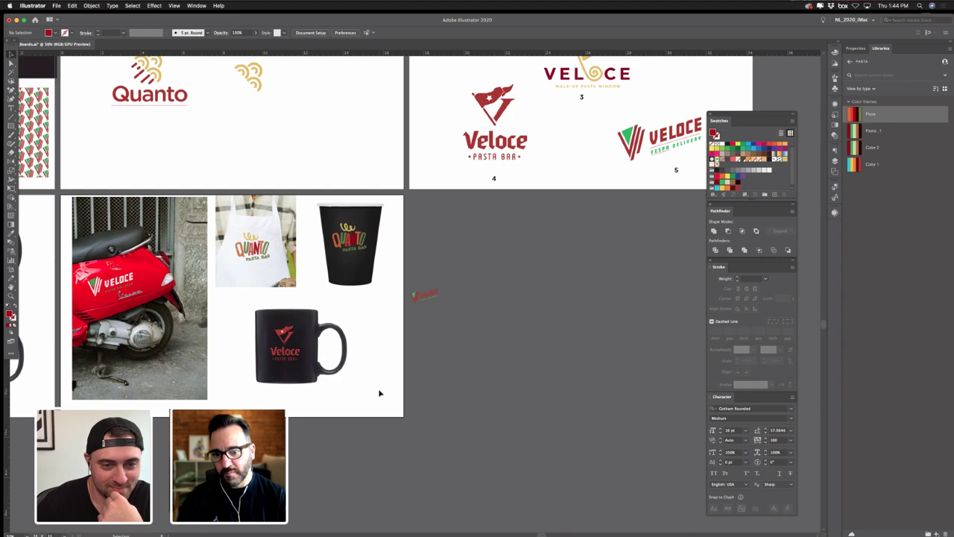
- Check the finished mug mockup up close, switch to Adobe Dimension and create a new document
{"action": "key", "text": "super+equal"}
{"action": "key", "text": "super+equal"}
{"action": "key", "text": "super+equal"}
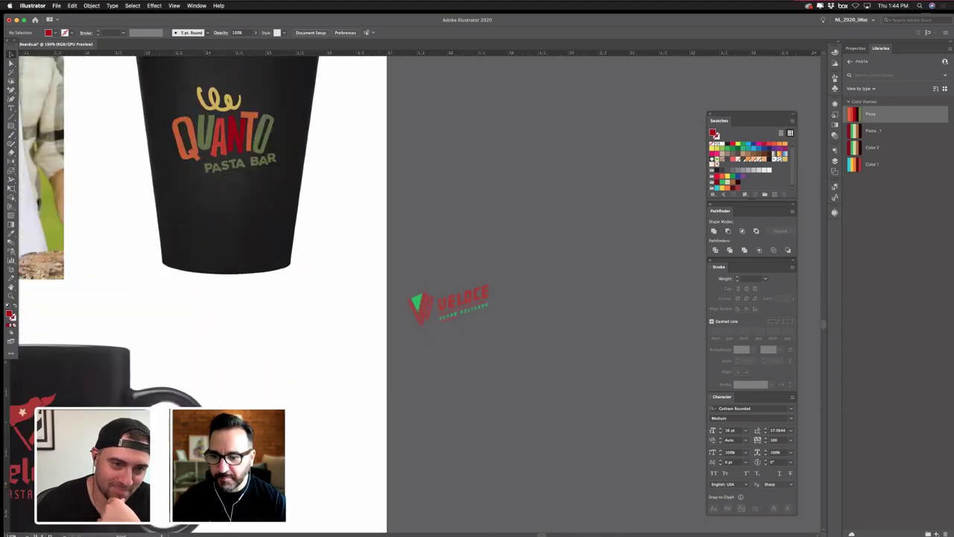
{"action": "left_click_drag", "start_coordinate": [365, 402], "coordinate": [562, 323]}
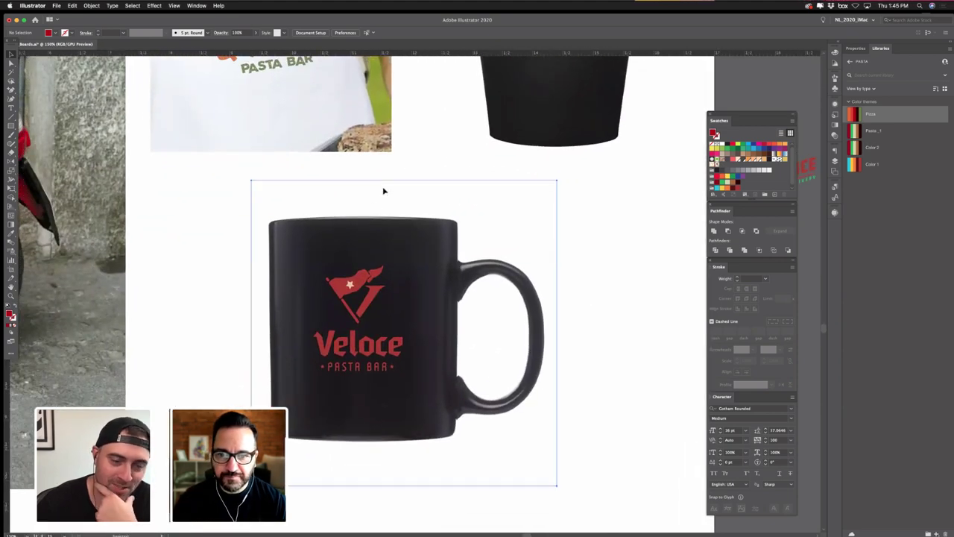
{"action": "left_click", "coordinate": [383, 191]}
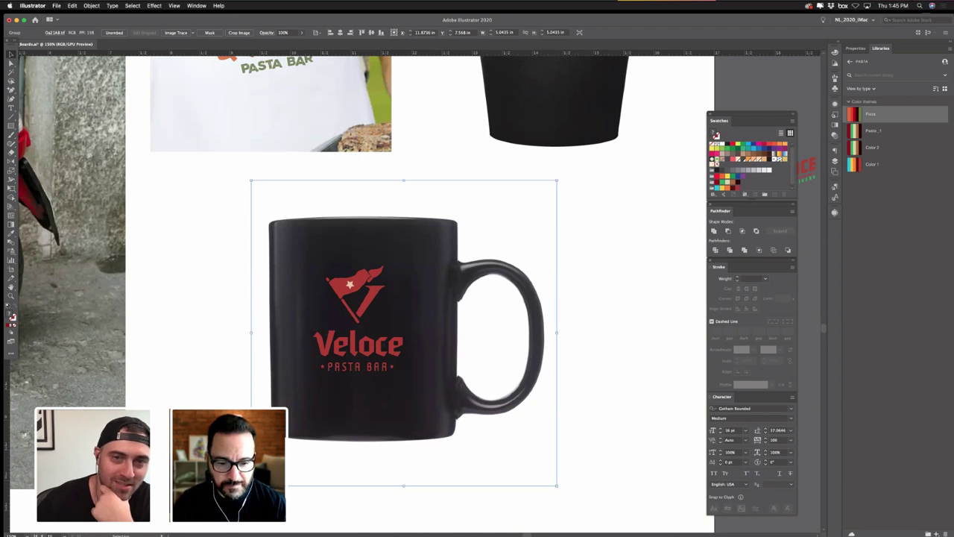
{"action": "mouse_move", "coordinate": [456, 523]}
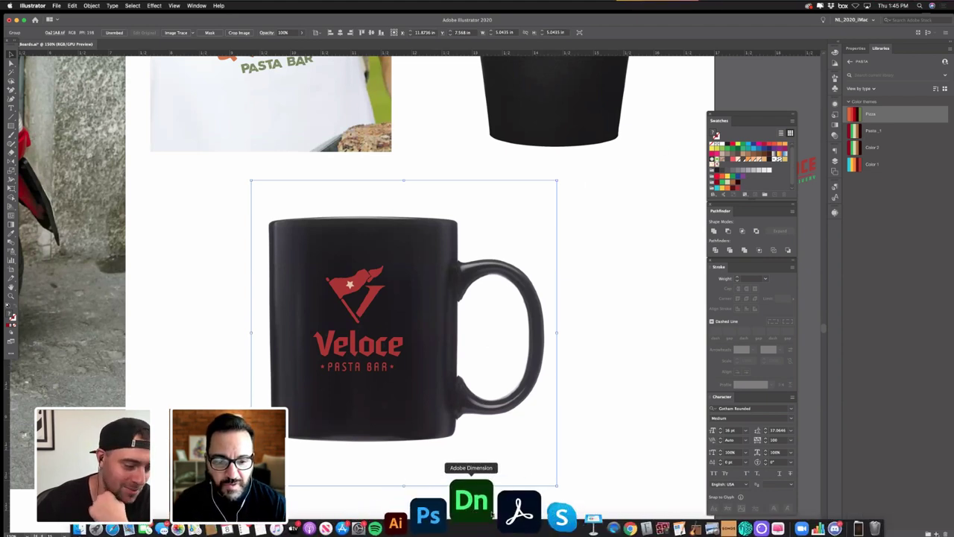
{"action": "left_click", "coordinate": [471, 514]}
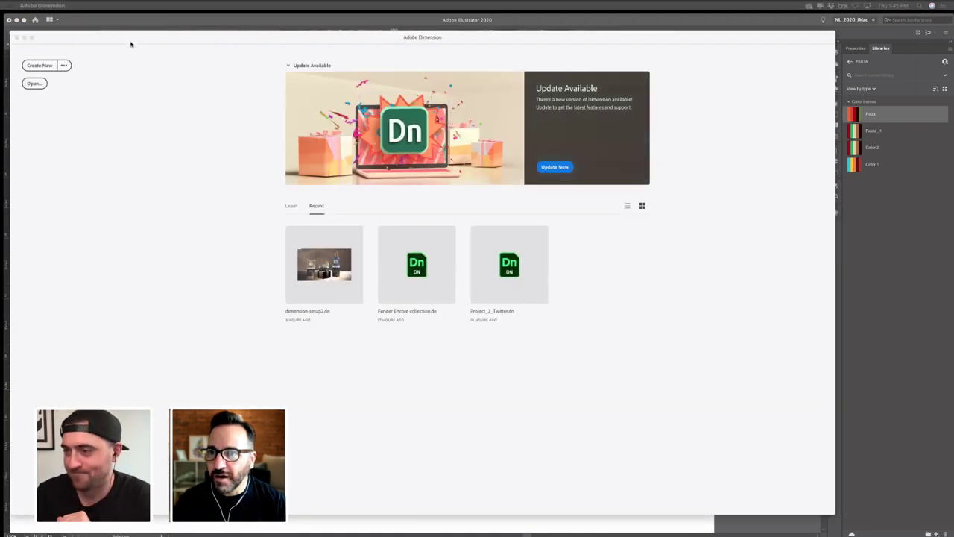
{"action": "left_click", "coordinate": [40, 64]}
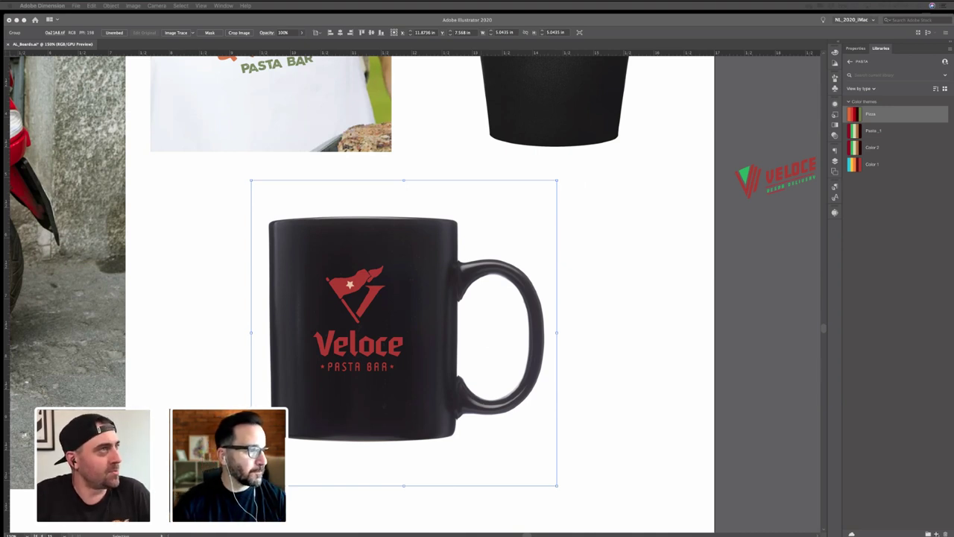
- Return to Illustrator, copy the red Veloce Pasta Bar logo with its dark background panel, and paste both on the canvas beside the mockup artboard
{"action": "left_click", "coordinate": [687, 368]}
{"action": "key", "text": "super+minus"}
{"action": "key", "text": "super+minus"}
{"action": "key", "text": "super+minus"}
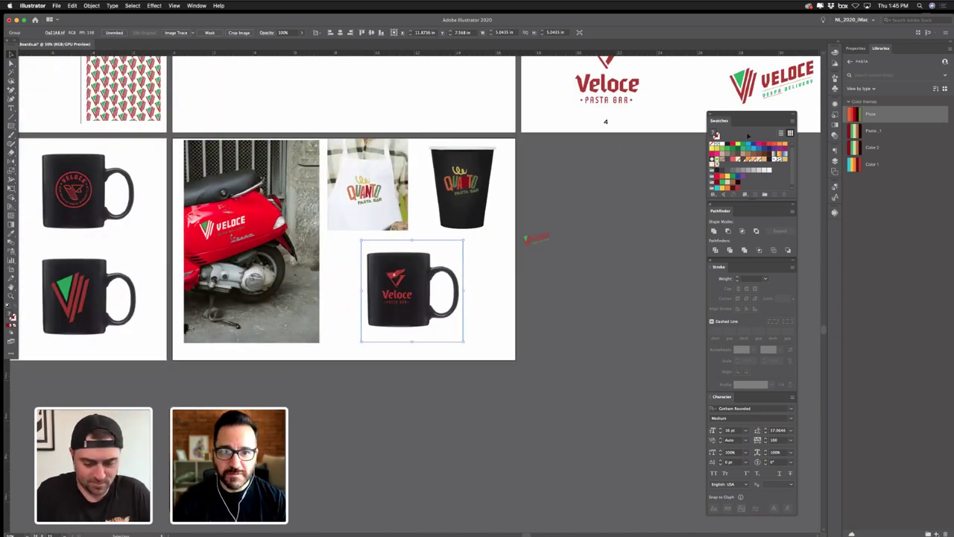
{"action": "scroll", "coordinate": [447, 252], "scroll_direction": "up", "scroll_amount": 10}
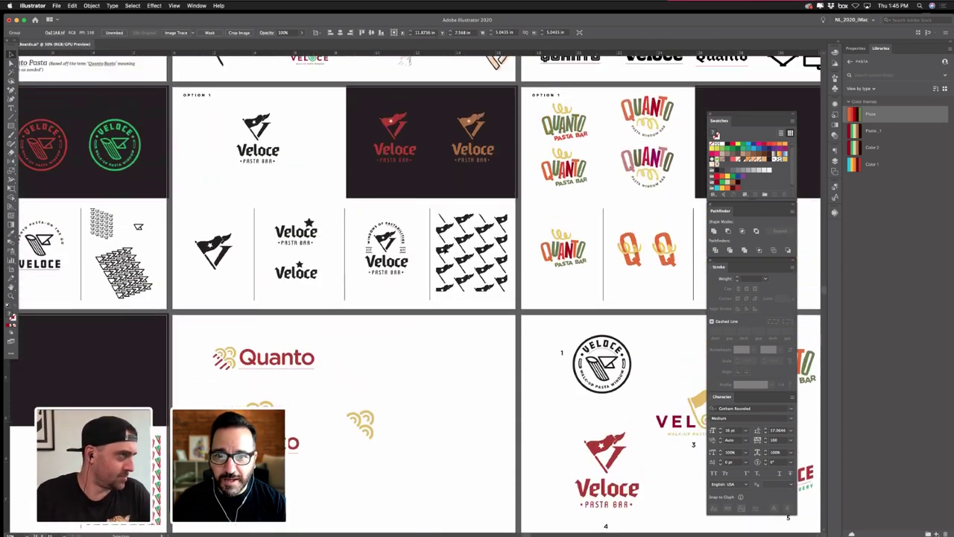
{"action": "scroll", "coordinate": [391, 195], "scroll_direction": "up", "scroll_amount": 2}
{"action": "left_click", "coordinate": [326, 187]}
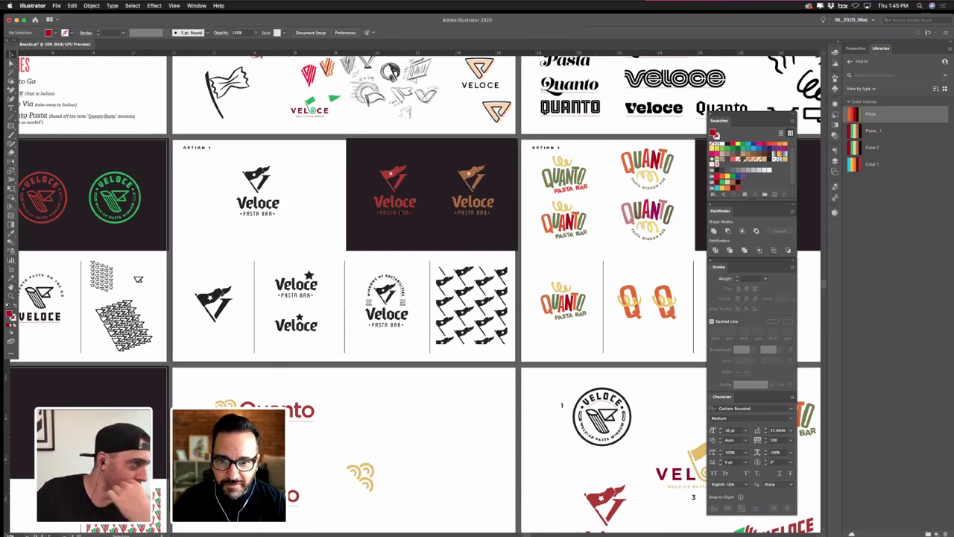
{"action": "left_click_drag", "start_coordinate": [429, 237], "coordinate": [429, 238]}
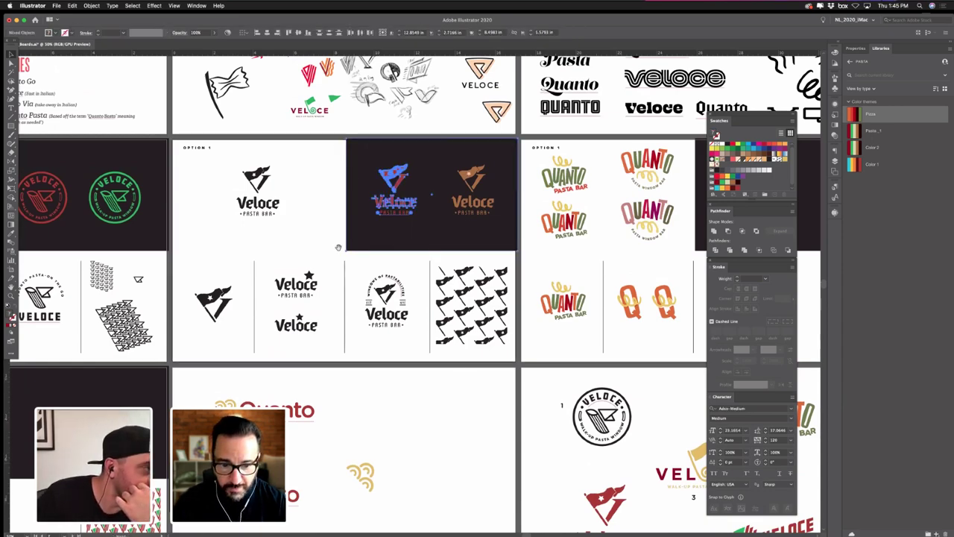
{"action": "scroll", "coordinate": [331, 238], "scroll_direction": "down", "scroll_amount": 5}
{"action": "left_click_drag", "start_coordinate": [328, 234], "coordinate": [264, 131]}
{"action": "key", "text": "super+v"}
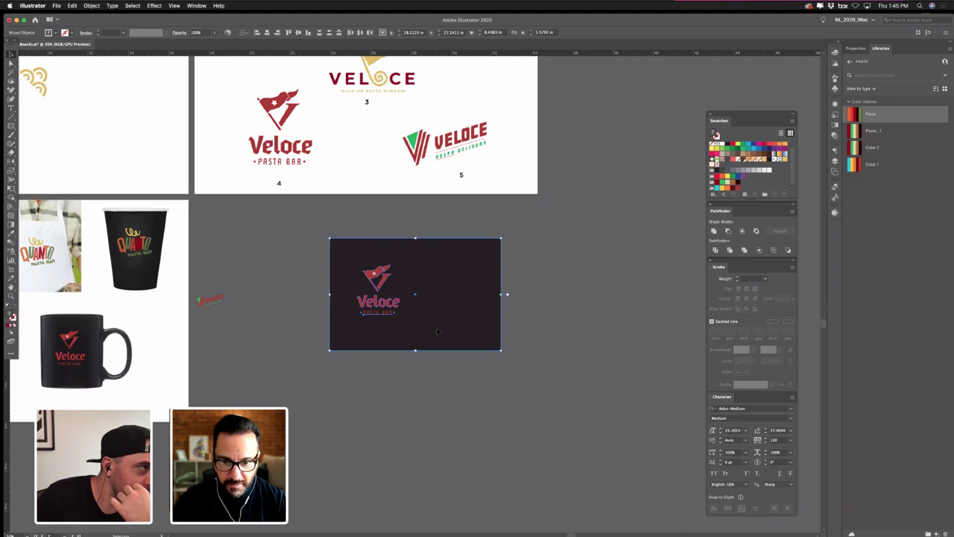
- Move the copied Veloce logo and its dark panel lower on the canvas and stretch the panel to about 10 in tall
{"action": "left_click_drag", "start_coordinate": [447, 321], "coordinate": [464, 369]}
{"action": "left_click", "coordinate": [490, 438]}
{"action": "left_click", "coordinate": [432, 339]}
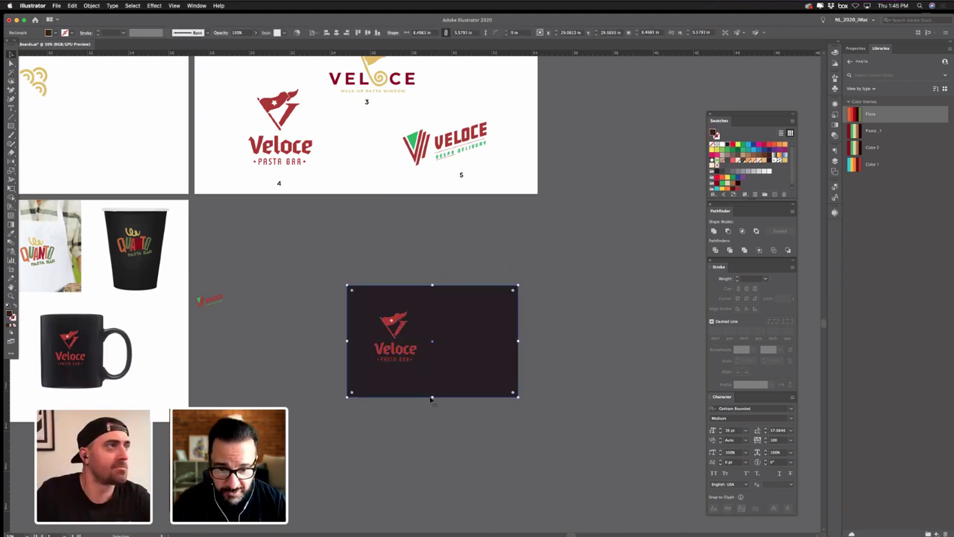
{"action": "left_click_drag", "start_coordinate": [433, 397], "coordinate": [436, 488]}
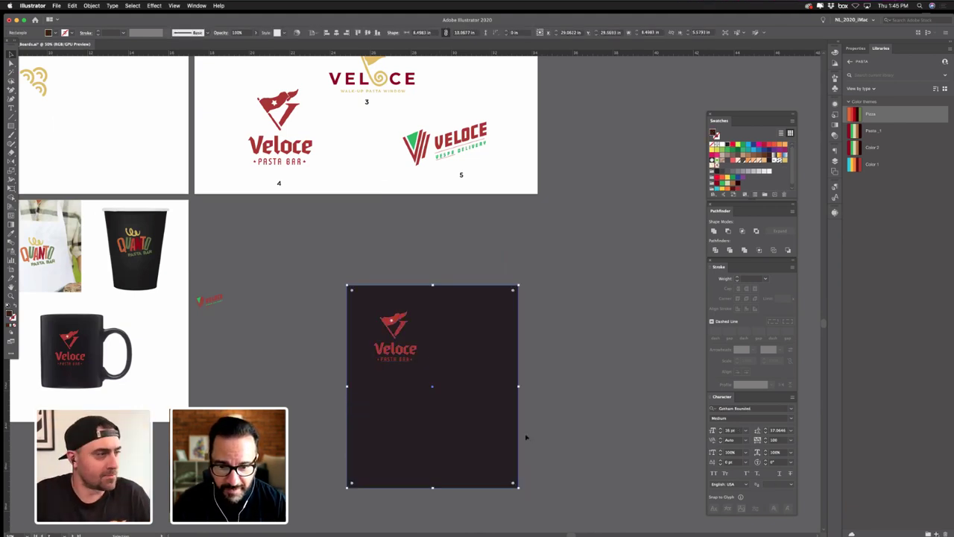
- Enlarge the Veloce Pasta Bar logo and centre it horizontally on the tall dark panel
{"action": "key", "text": "super+shift+a"}
{"action": "left_click_drag", "start_coordinate": [375, 338], "coordinate": [451, 418]}
{"action": "left_click", "coordinate": [438, 392], "text": "shift"}
{"action": "left_click_drag", "start_coordinate": [328, 280], "coordinate": [522, 456]}
{"action": "left_click", "coordinate": [266, 32]}
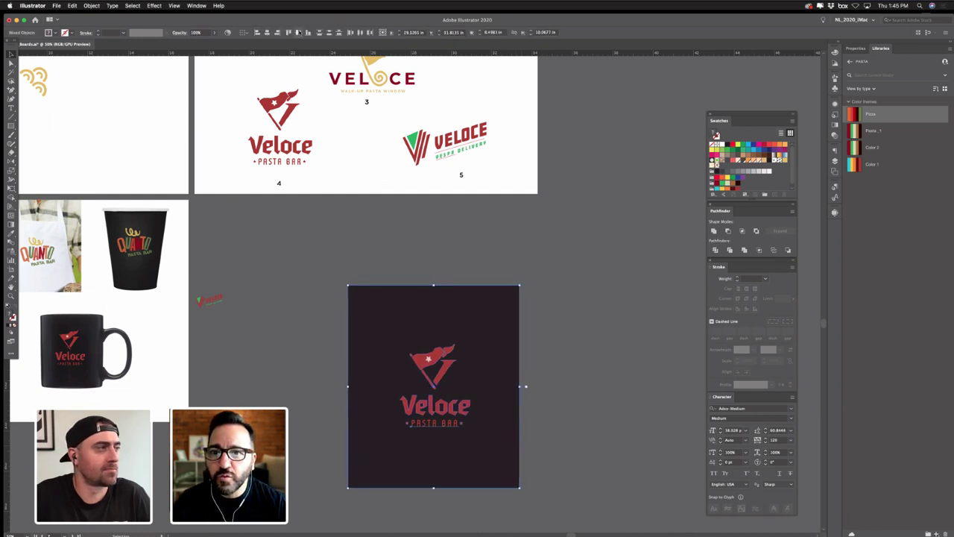
{"action": "left_click", "coordinate": [320, 262]}
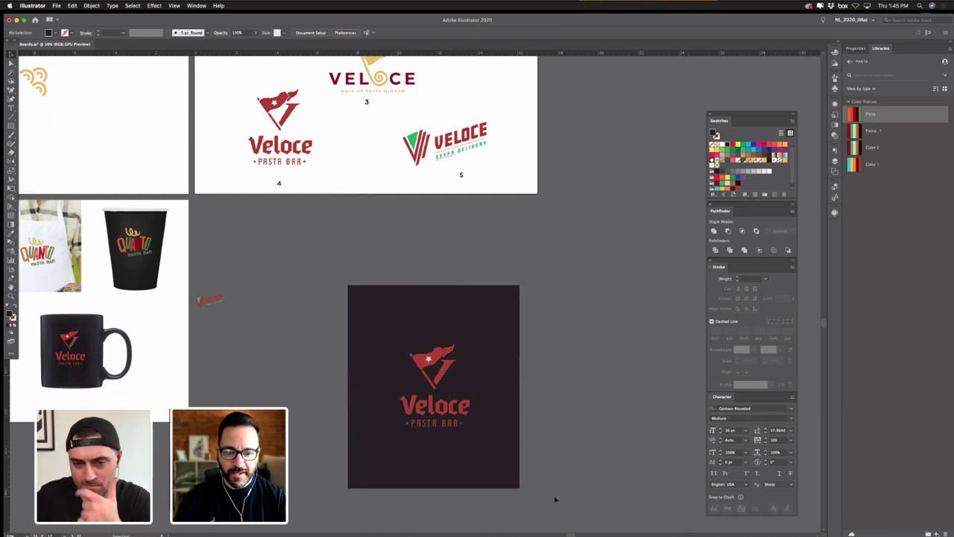
- Add the dark panel with the Veloce Pasta Bar logo to the PASTA library as a graphic
{"action": "left_click", "coordinate": [521, 463]}
{"action": "right_click", "coordinate": [480, 453]}
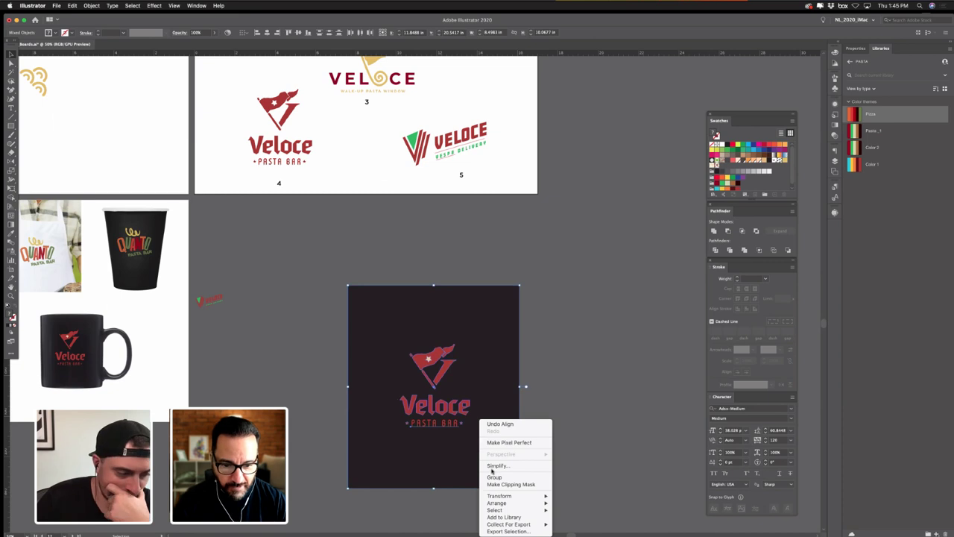
{"action": "left_click", "coordinate": [503, 518]}
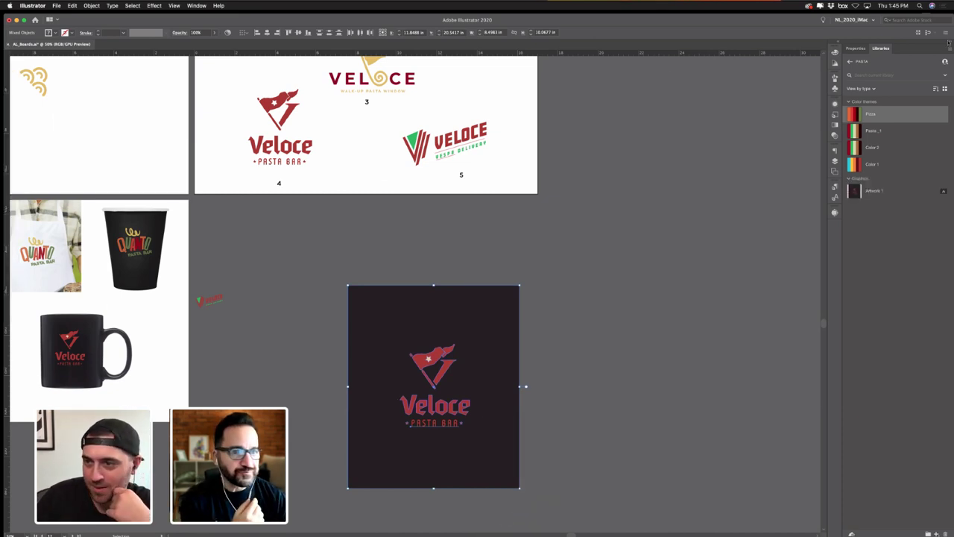
- Switch to Adobe Dimension and reposition the bag with wire handles so it fits fully inside the frame
{"action": "left_click_drag", "start_coordinate": [953, 44], "coordinate": [343, 114]}
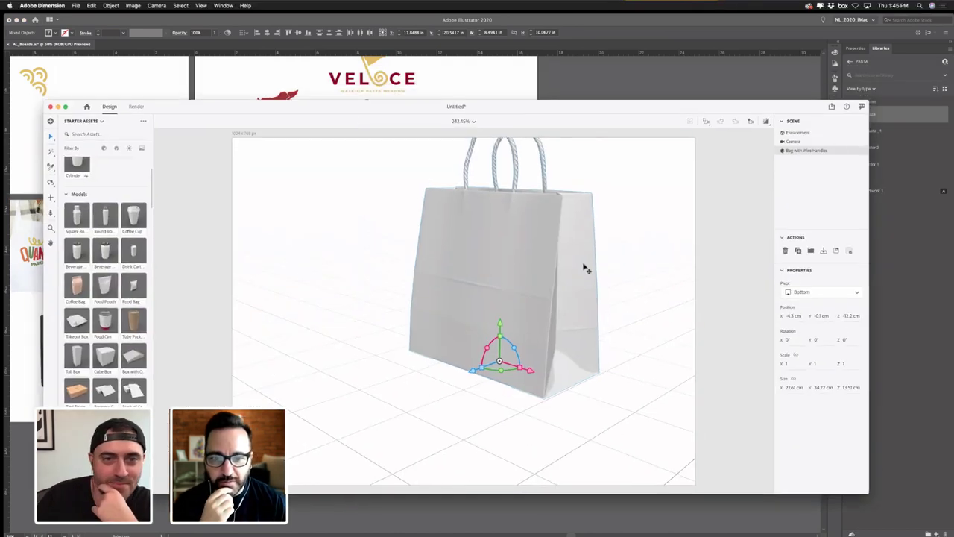
{"action": "left_click_drag", "start_coordinate": [482, 282], "coordinate": [445, 303]}
{"action": "scroll", "coordinate": [445, 302], "scroll_direction": "down", "scroll_amount": 2}
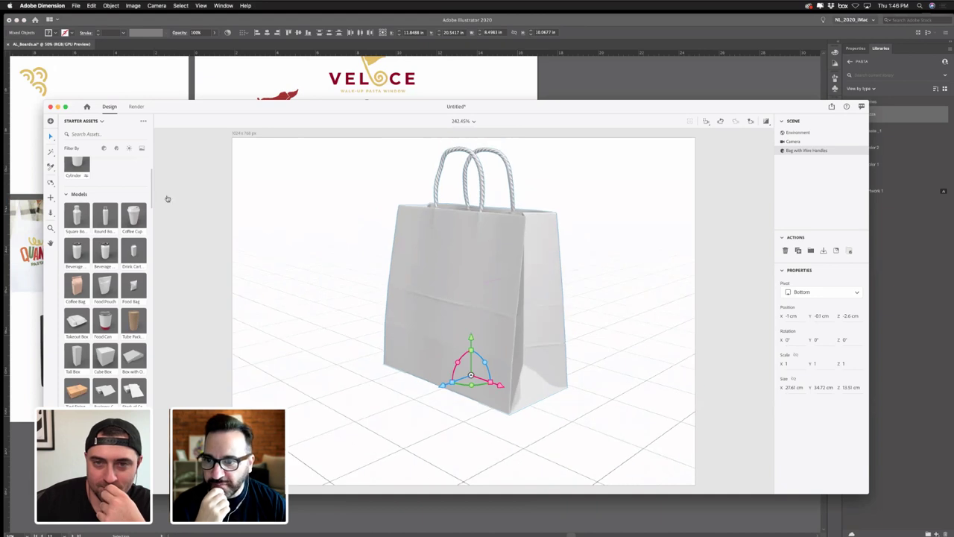
- Place the Veloce panel graphic from the PASTA library onto the front face of the bag
{"action": "left_click", "coordinate": [93, 122]}
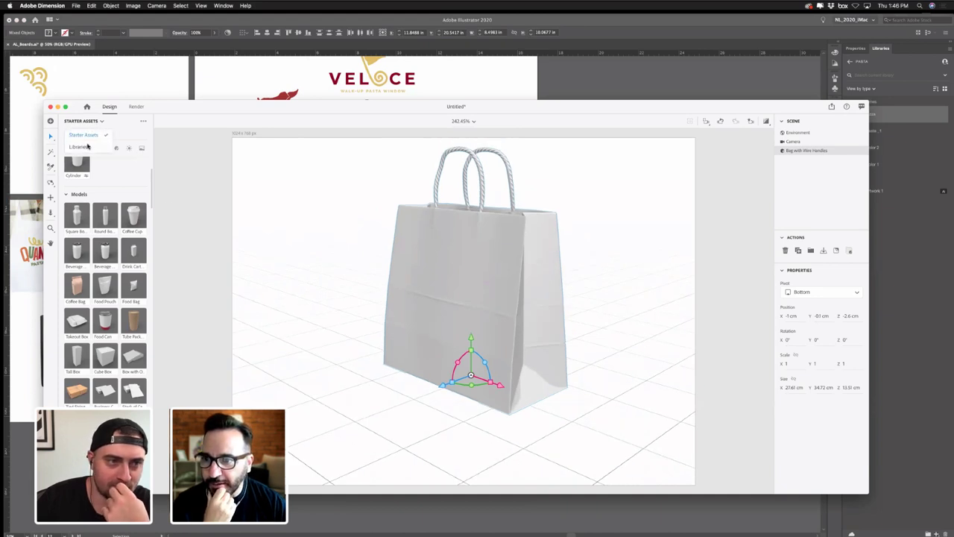
{"action": "left_click", "coordinate": [88, 146]}
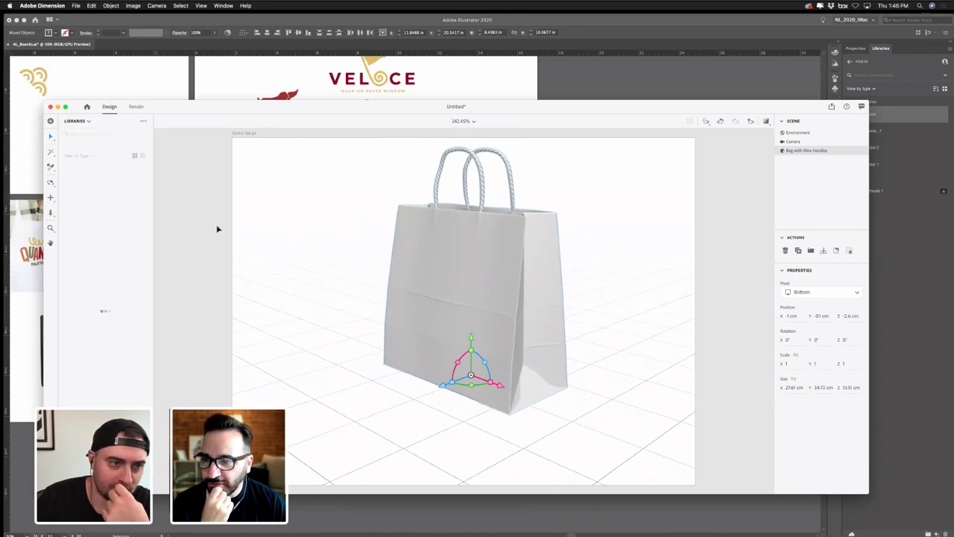
{"action": "left_click", "coordinate": [88, 146]}
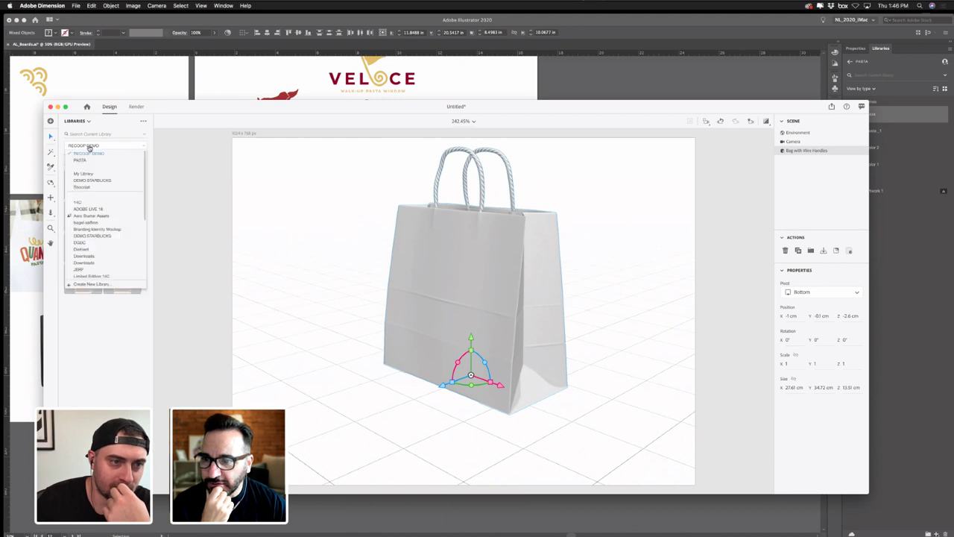
{"action": "left_click", "coordinate": [85, 161]}
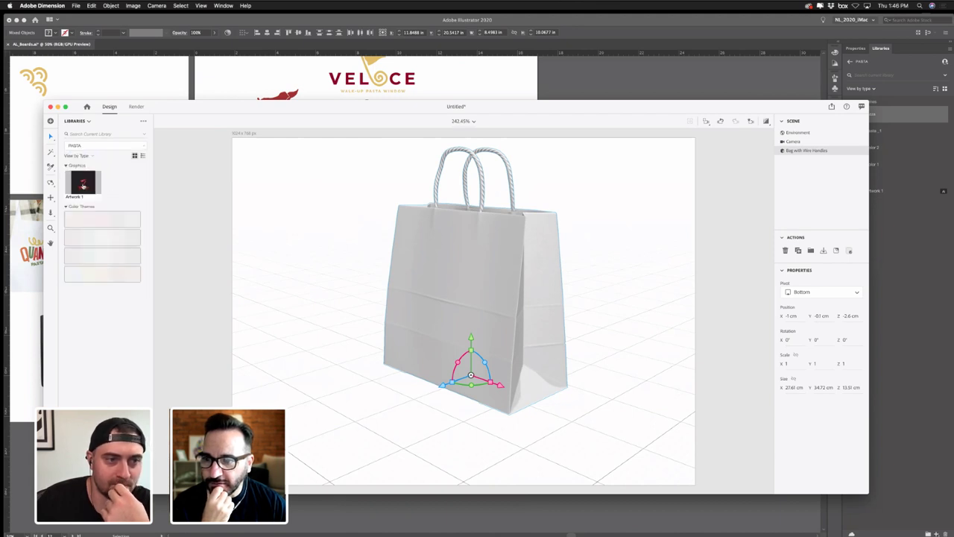
{"action": "left_click_drag", "start_coordinate": [83, 184], "coordinate": [451, 295]}
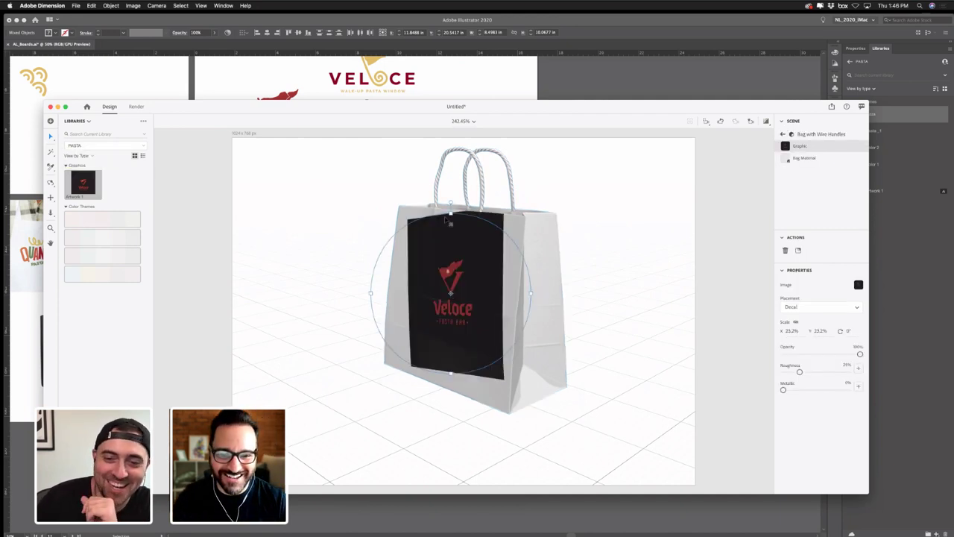
- Enlarge the Veloce graphic to about 36% scale and adjust its position so it covers the bag's whole front
{"action": "left_click_drag", "start_coordinate": [452, 202], "coordinate": [512, 181]}
{"action": "left_click_drag", "start_coordinate": [470, 264], "coordinate": [468, 261]}
{"action": "left_click", "coordinate": [320, 271]}
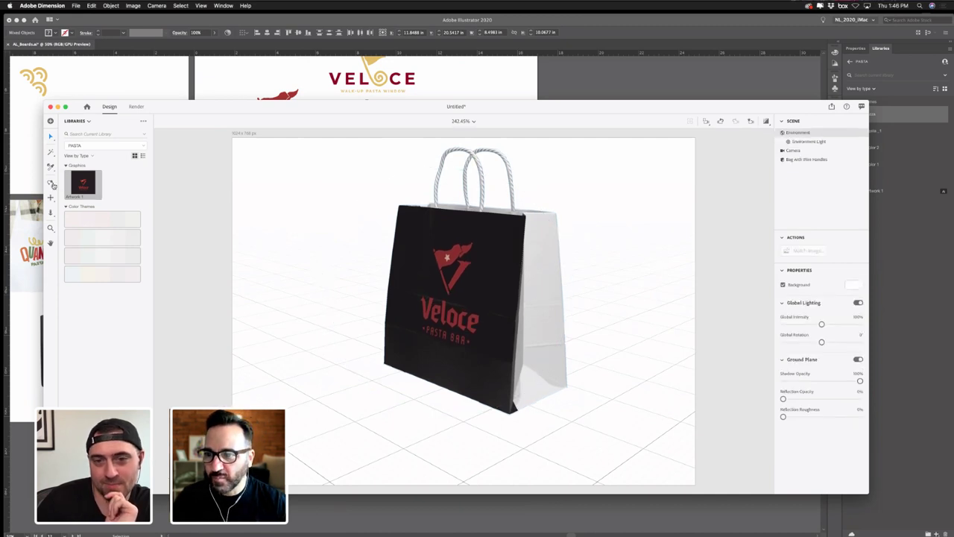
- Orbit the camera to show the bag's side panel and inspect the graphic and material applied to the bag
{"action": "left_click", "coordinate": [51, 182]}
{"action": "left_click_drag", "start_coordinate": [398, 346], "coordinate": [370, 313]}
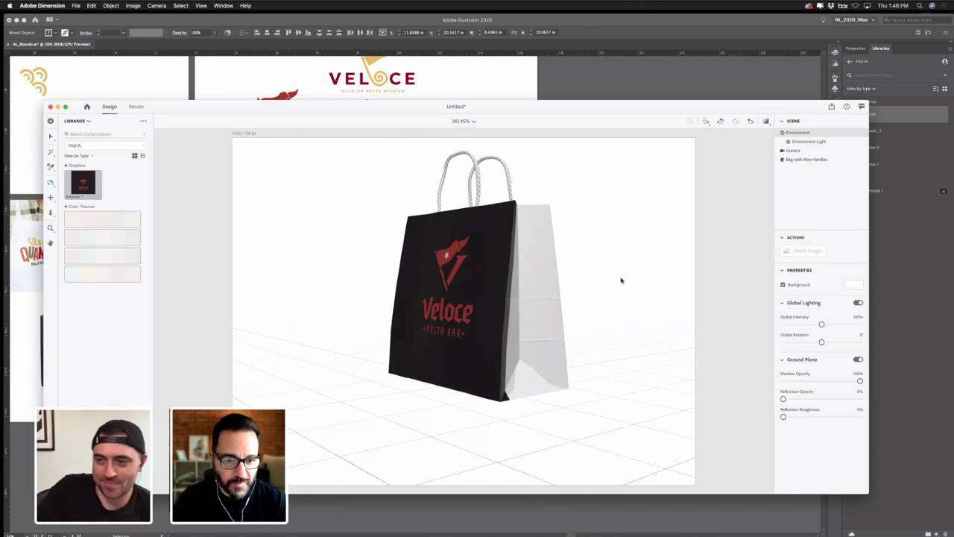
{"action": "left_click", "coordinate": [790, 160]}
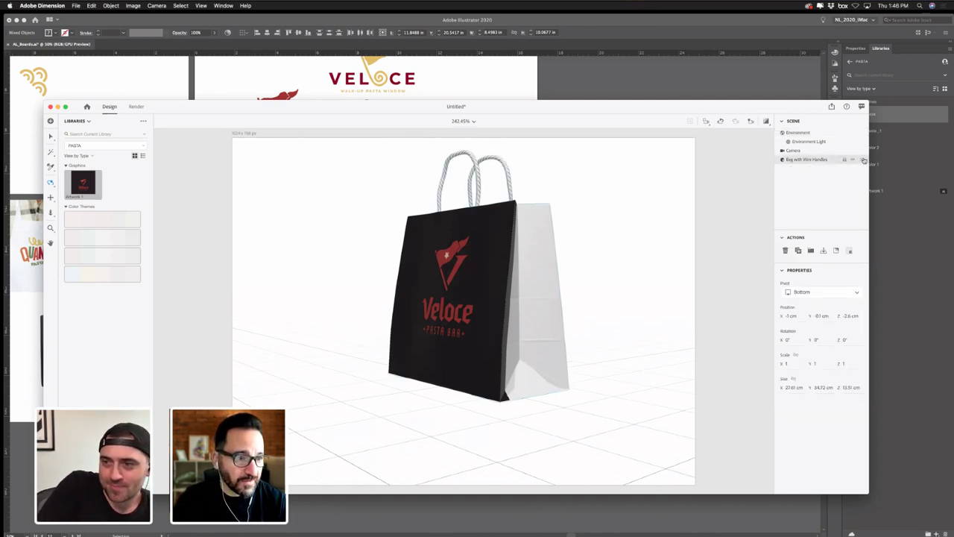
{"action": "left_click", "coordinate": [863, 160]}
{"action": "left_click", "coordinate": [795, 148]}
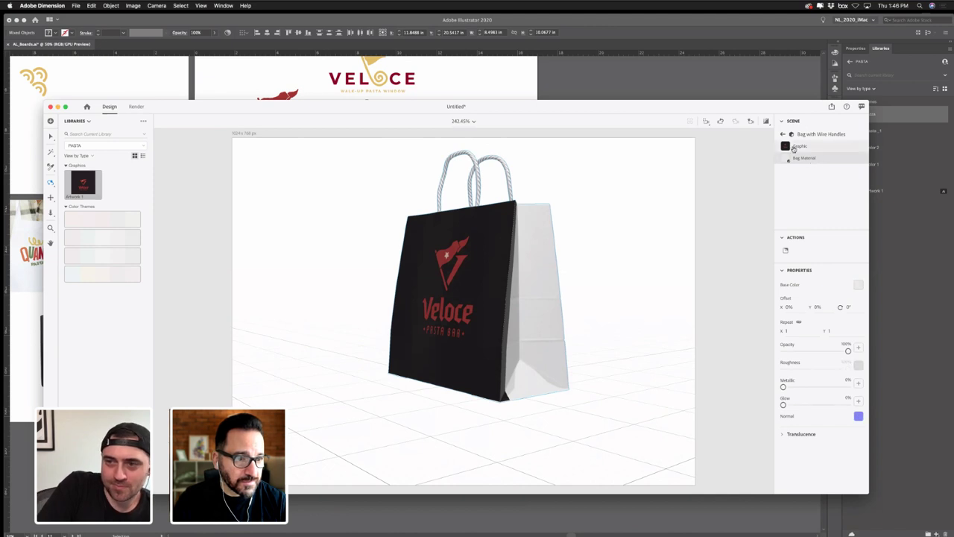
{"action": "left_click", "coordinate": [784, 135]}
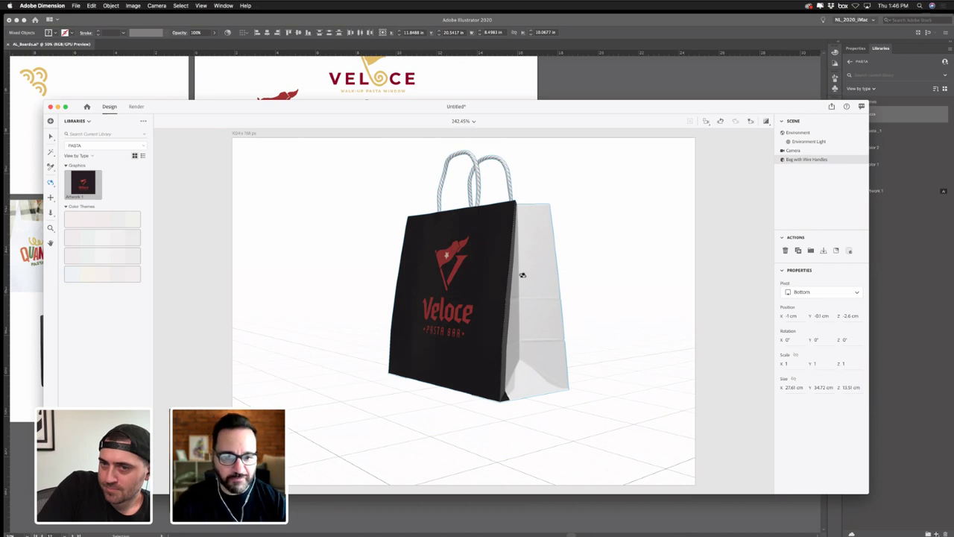
- Return to Illustrator, duplicate the dark panel beside the original and fill the copy with the brand red swatch
{"action": "left_click", "coordinate": [450, 517]}
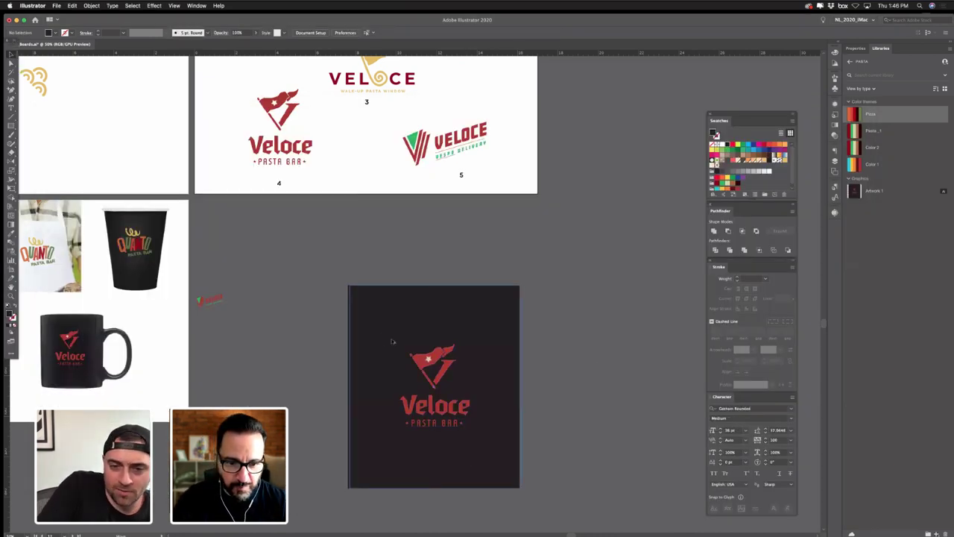
{"action": "left_click_drag", "start_coordinate": [392, 341], "coordinate": [579, 341]}
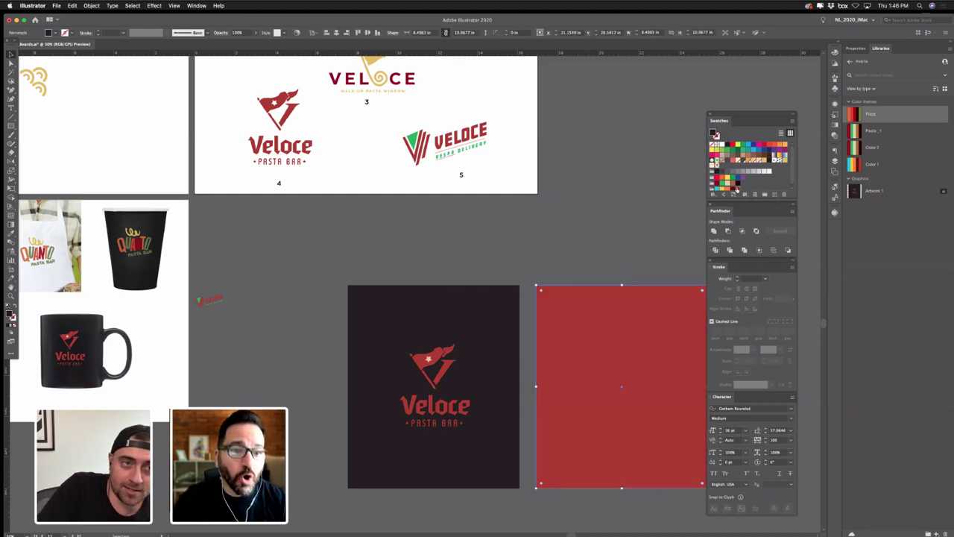
{"action": "left_click", "coordinate": [737, 189]}
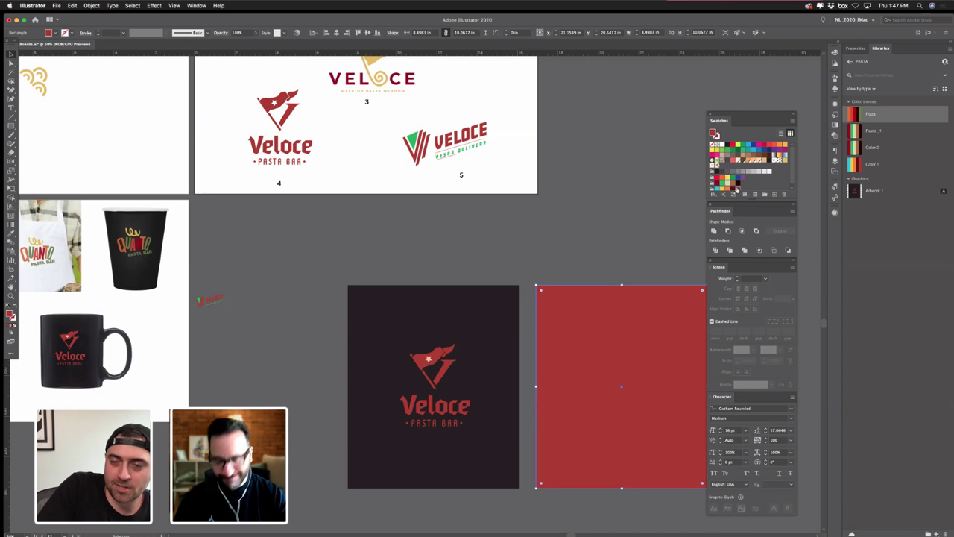
- Switch back to Dimension and recolour the bag material by sampling the red of the Veloce logo as base color
{"action": "mouse_move", "coordinate": [635, 534]}
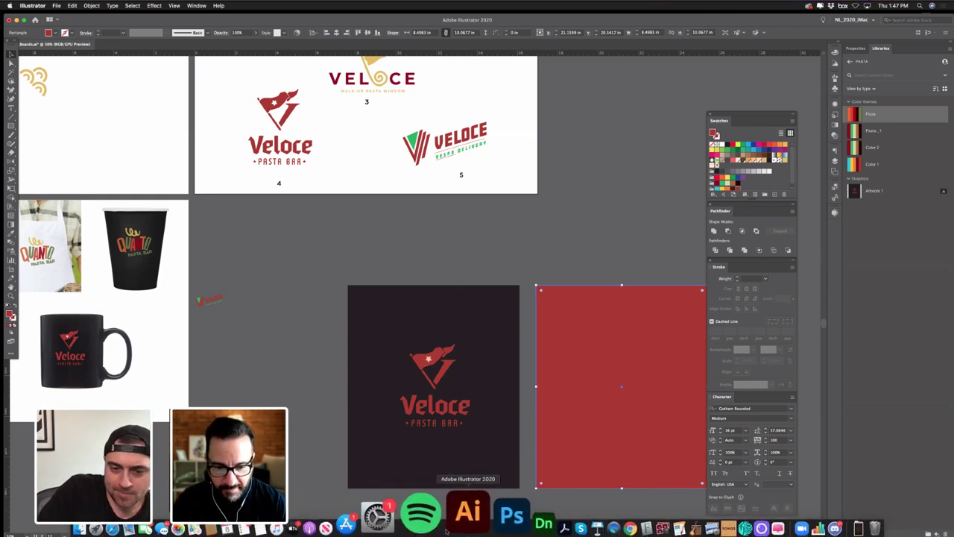
{"action": "left_click", "coordinate": [483, 521]}
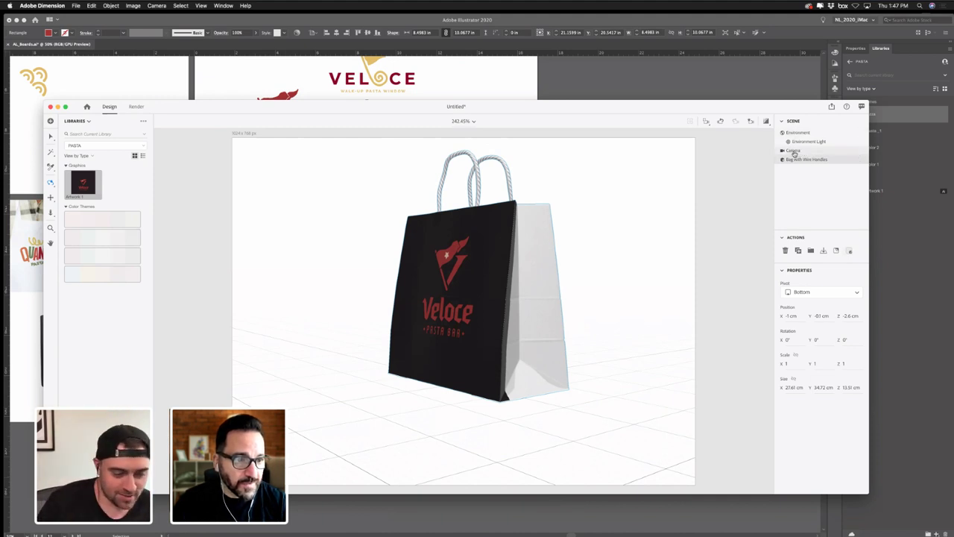
{"action": "left_click", "coordinate": [849, 252]}
{"action": "left_click", "coordinate": [859, 286]}
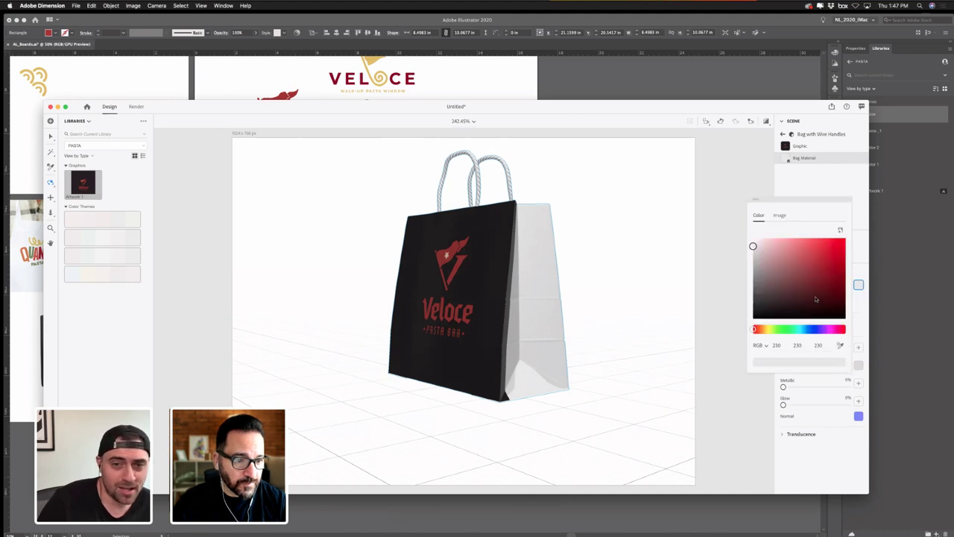
{"action": "left_click", "coordinate": [841, 346]}
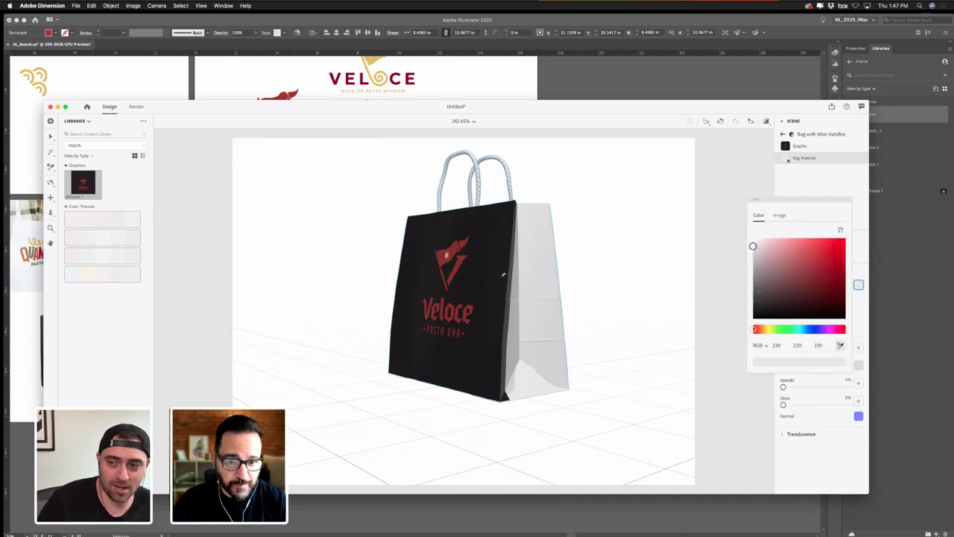
{"action": "left_click", "coordinate": [456, 268]}
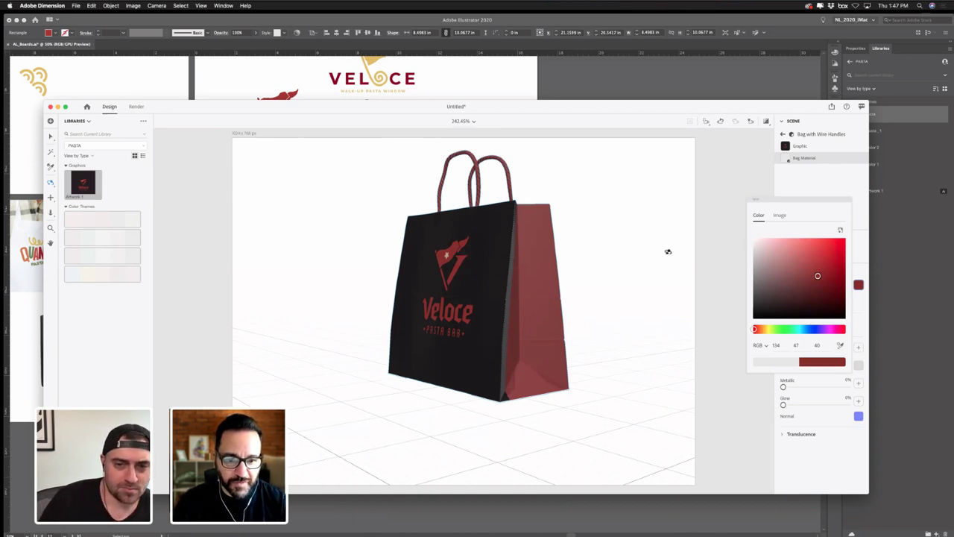
- Narrow the Veloce graphic to a 32.1% horizontal scale so it stays within the bag's front face
{"action": "left_click", "coordinate": [49, 138]}
{"action": "left_click", "coordinate": [466, 286]}
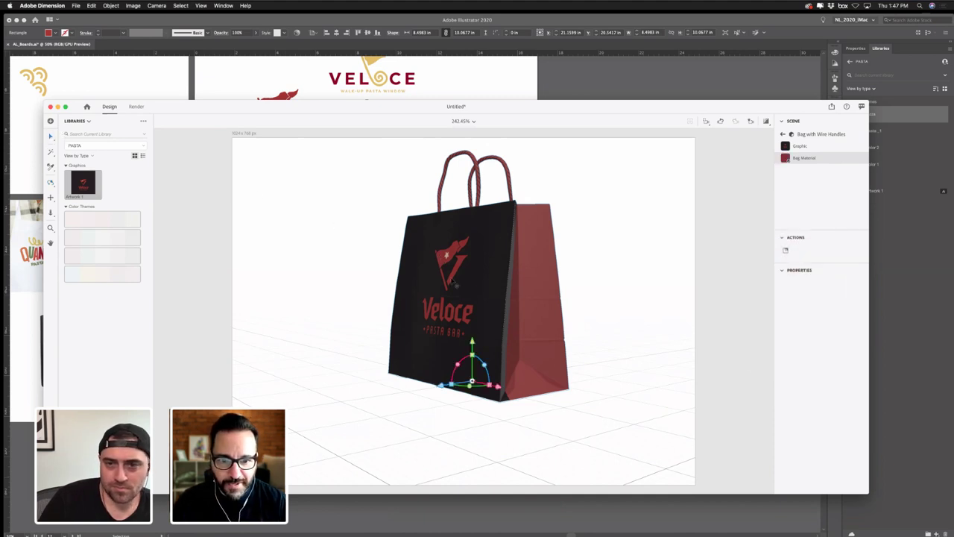
{"action": "double_click", "coordinate": [477, 298]}
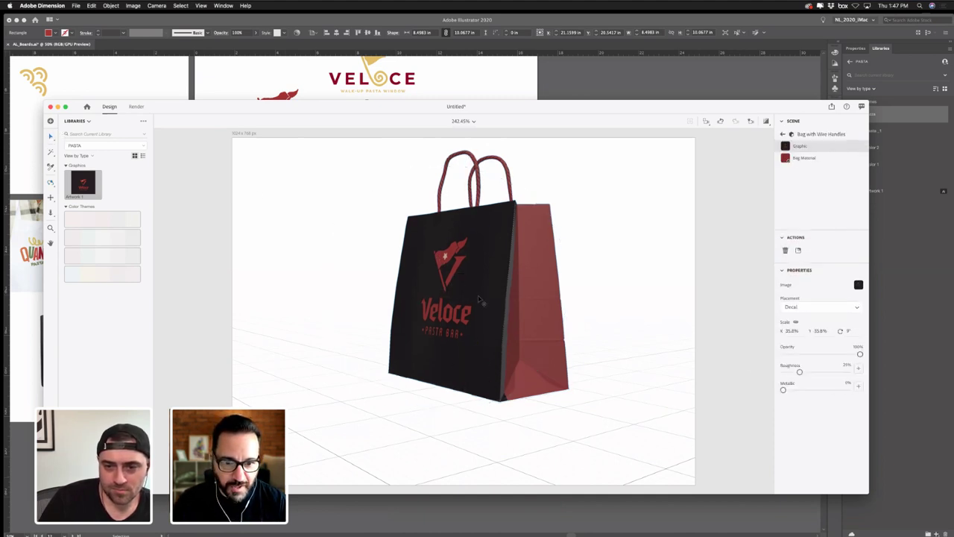
{"action": "left_click_drag", "start_coordinate": [564, 309], "coordinate": [552, 308]}
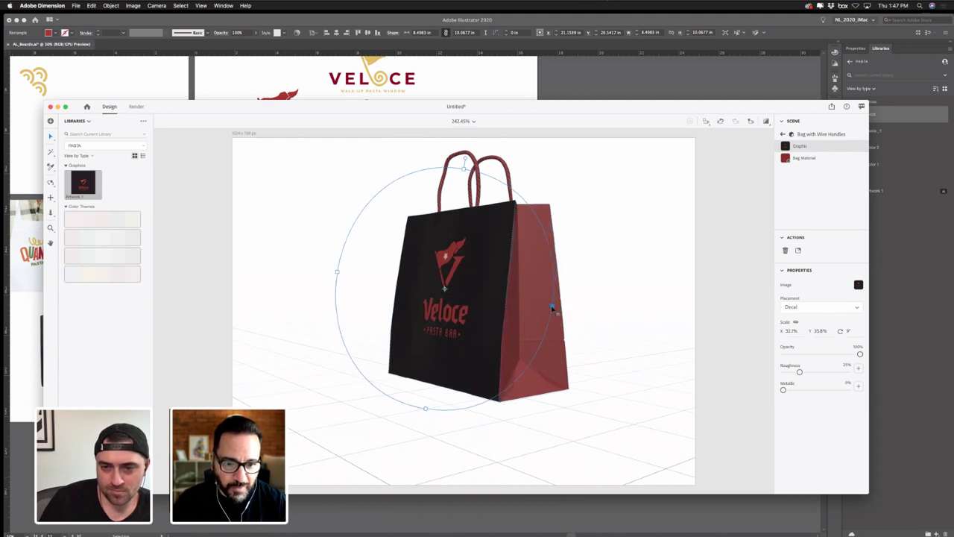
{"action": "left_click", "coordinate": [626, 286]}
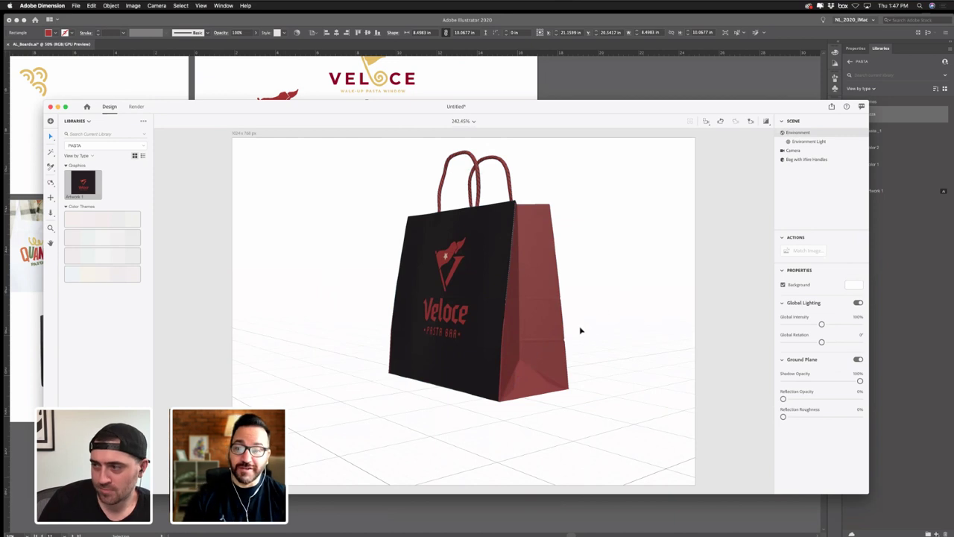
- Orbit the camera to view the branded bag straight from the front
{"action": "mouse_move", "coordinate": [608, 529]}
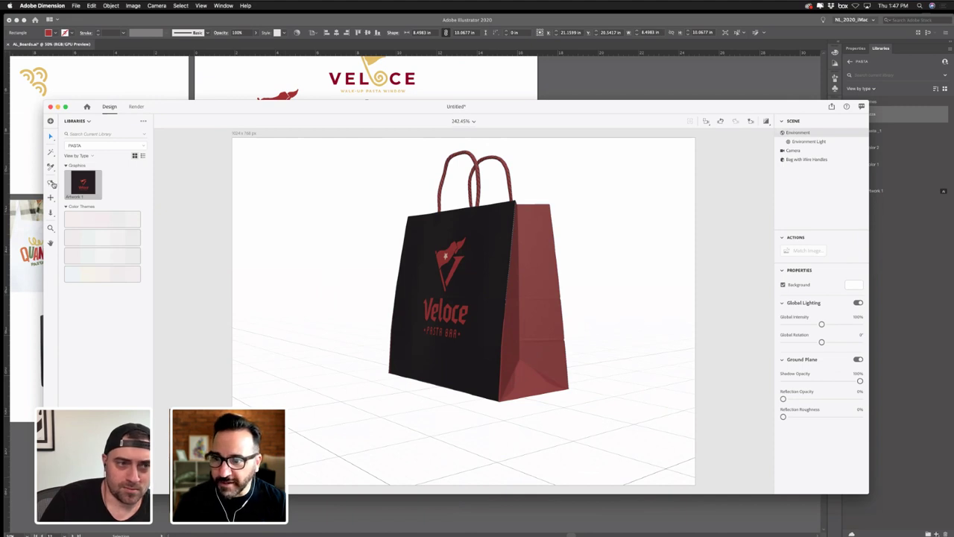
{"action": "left_click", "coordinate": [51, 182]}
{"action": "left_click_drag", "start_coordinate": [470, 430], "coordinate": [510, 383]}
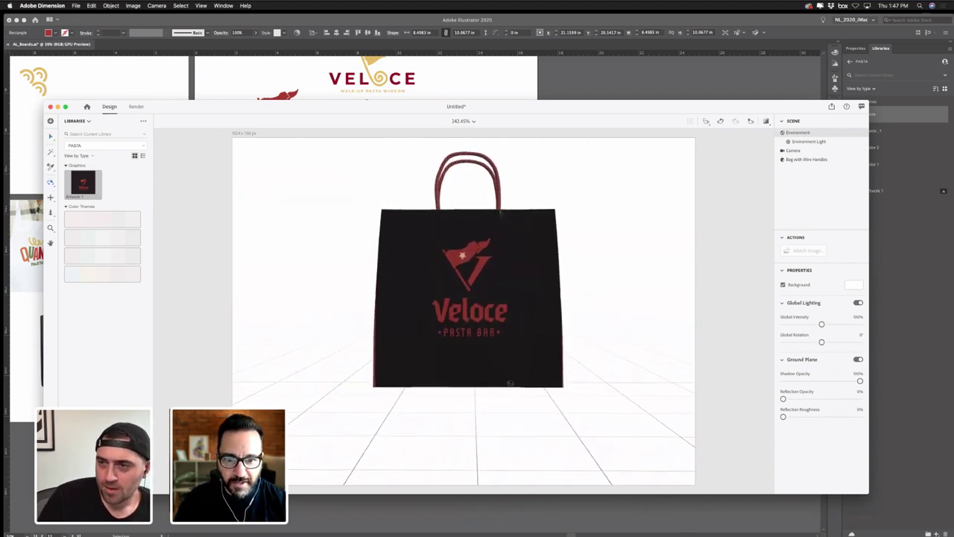
- Show the starter assets and pan the camera so the Veloce bag sits lower in the frame
{"action": "left_click", "coordinate": [81, 121]}
{"action": "left_click", "coordinate": [87, 135]}
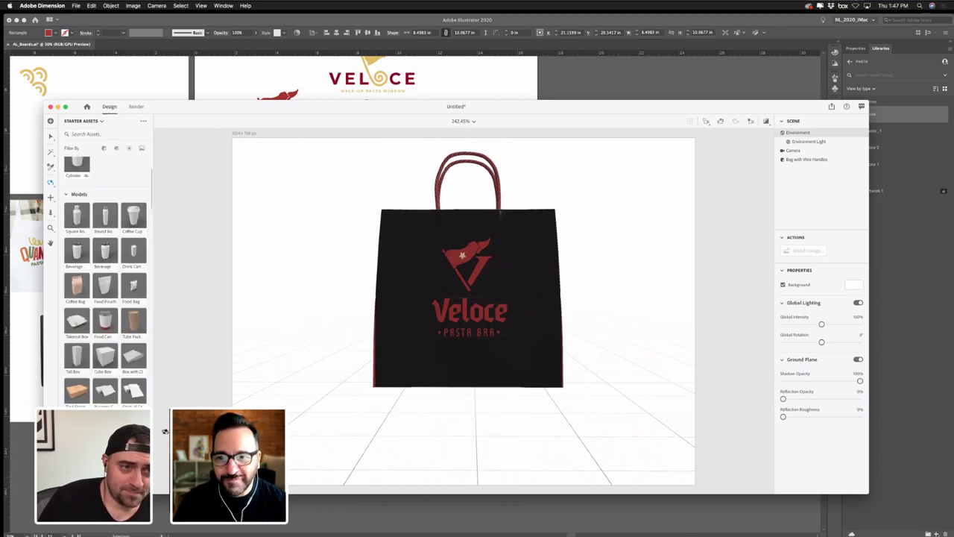
{"action": "scroll", "coordinate": [157, 411], "scroll_direction": "down", "scroll_amount": 15}
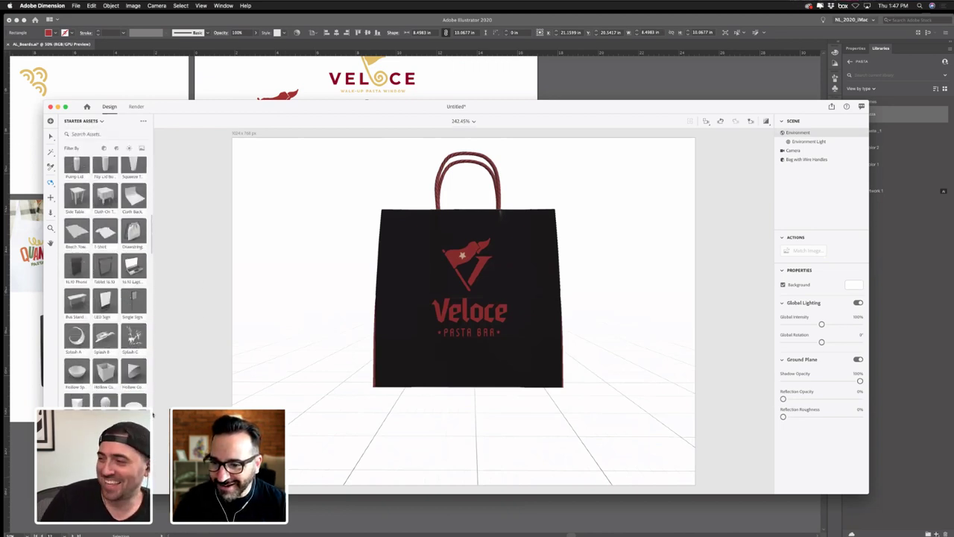
{"action": "scroll", "coordinate": [157, 412], "scroll_direction": "down", "scroll_amount": 5}
{"action": "scroll", "coordinate": [358, 427], "scroll_direction": "up", "scroll_amount": 1}
{"action": "scroll", "coordinate": [473, 405], "scroll_direction": "up", "scroll_amount": 3}
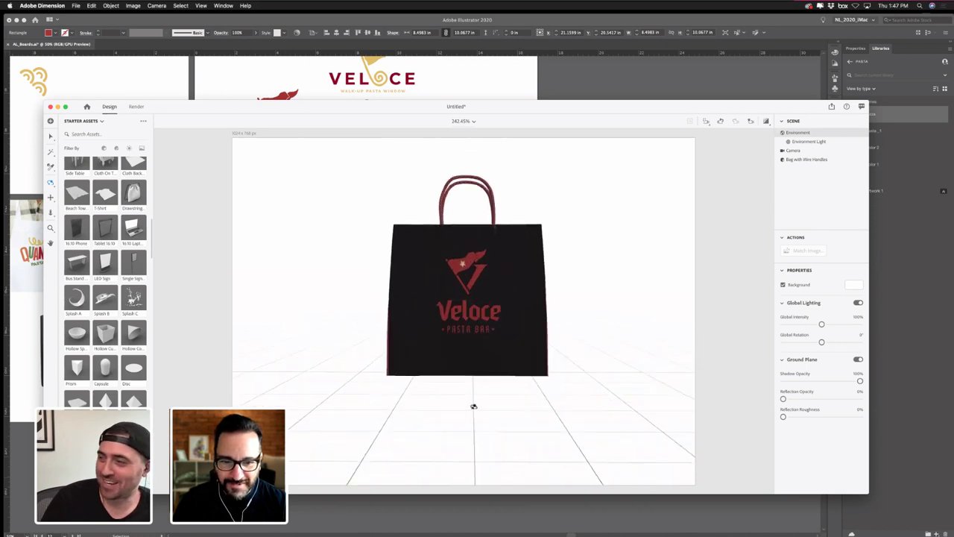
{"action": "scroll", "coordinate": [473, 406], "scroll_direction": "up", "scroll_amount": 2}
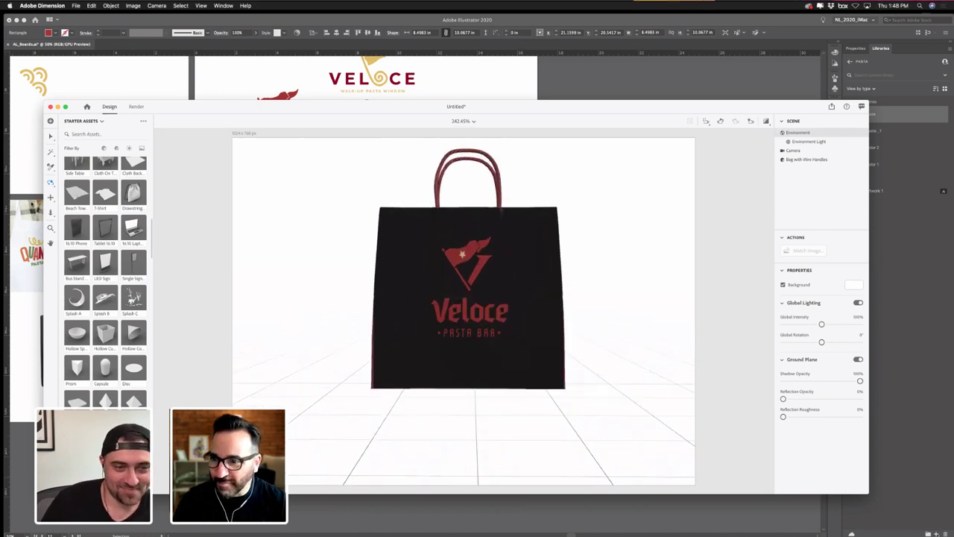
{"action": "left_click", "coordinate": [52, 197]}
{"action": "left_click_drag", "start_coordinate": [436, 251], "coordinate": [438, 287]}
- Set the starter image Table, with the blurred café behind a wooden tabletop, as the scene background
{"action": "scroll", "coordinate": [104, 298], "scroll_direction": "down", "scroll_amount": 10}
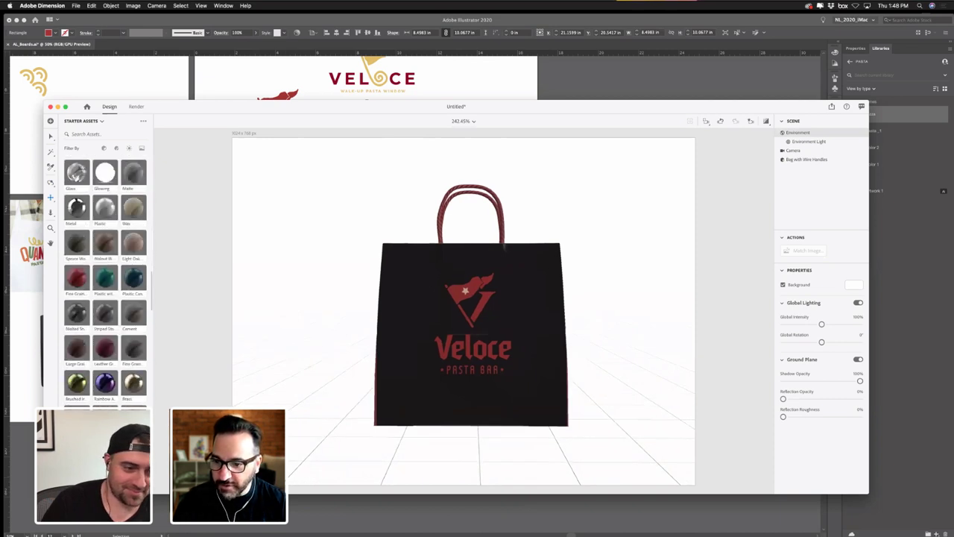
{"action": "scroll", "coordinate": [105, 281], "scroll_direction": "down", "scroll_amount": 15}
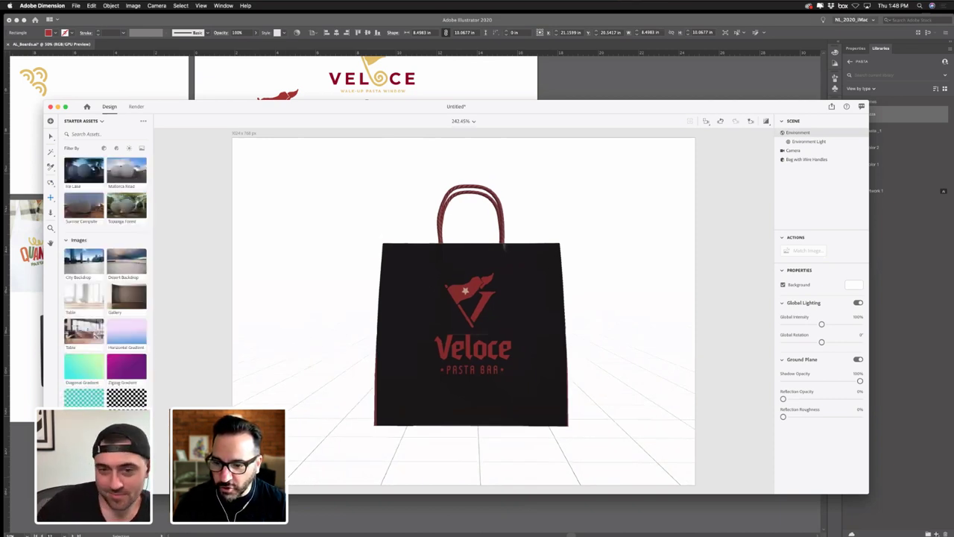
{"action": "scroll", "coordinate": [105, 283], "scroll_direction": "up", "scroll_amount": 4}
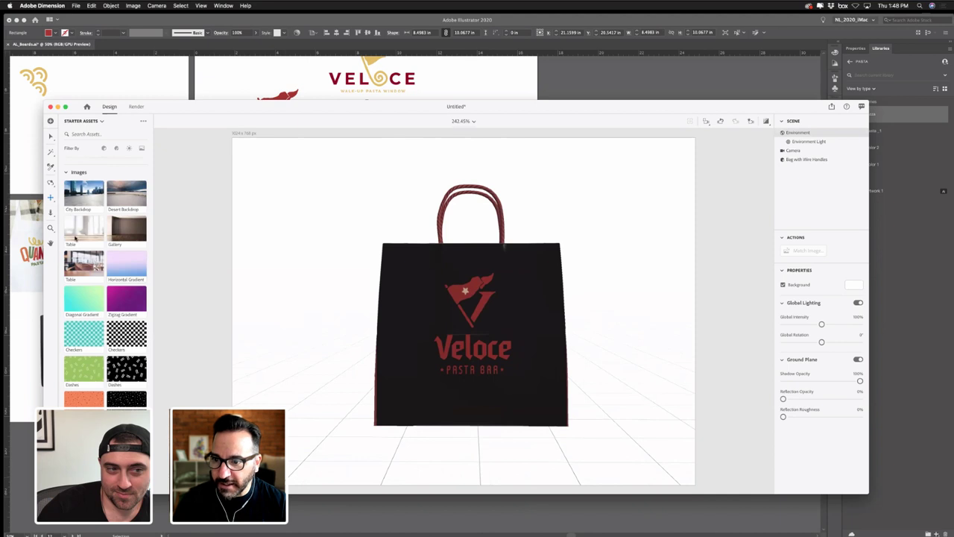
{"action": "left_click_drag", "start_coordinate": [82, 263], "coordinate": [322, 355]}
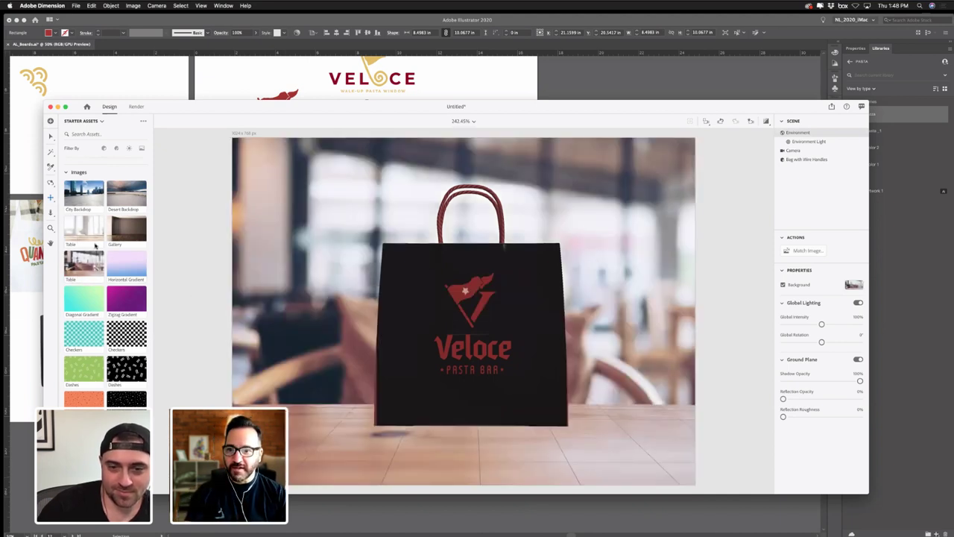
- Add the Coffee Cup model from the starter assets at the lower right corner of the bag
{"action": "scroll", "coordinate": [95, 244], "scroll_direction": "up", "scroll_amount": 5}
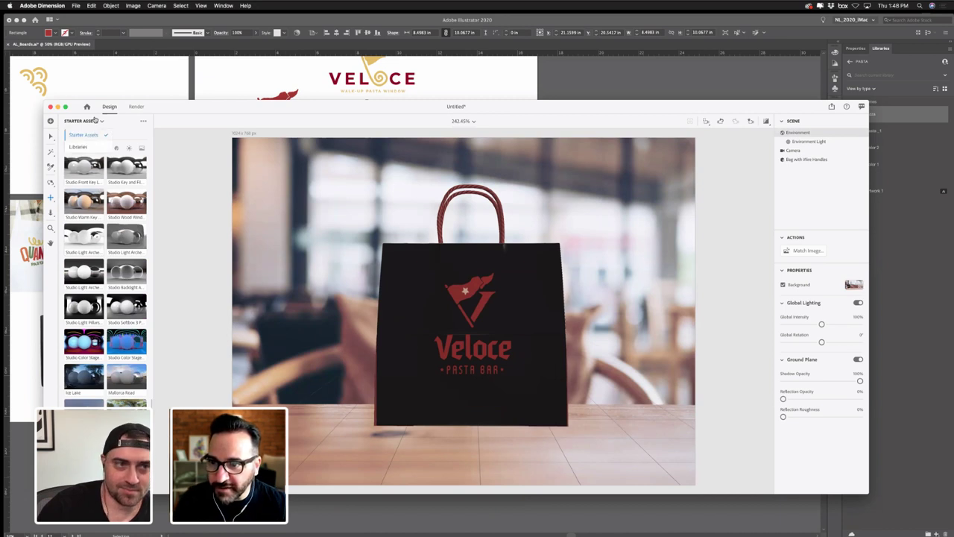
{"action": "scroll", "coordinate": [95, 272], "scroll_direction": "up", "scroll_amount": 5}
{"action": "scroll", "coordinate": [94, 272], "scroll_direction": "up", "scroll_amount": 10}
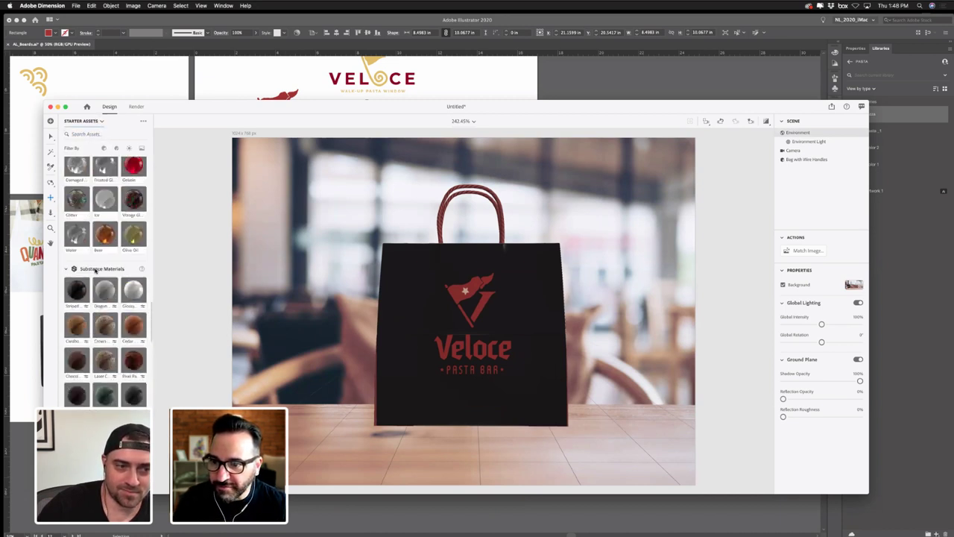
{"action": "scroll", "coordinate": [94, 270], "scroll_direction": "up", "scroll_amount": 10}
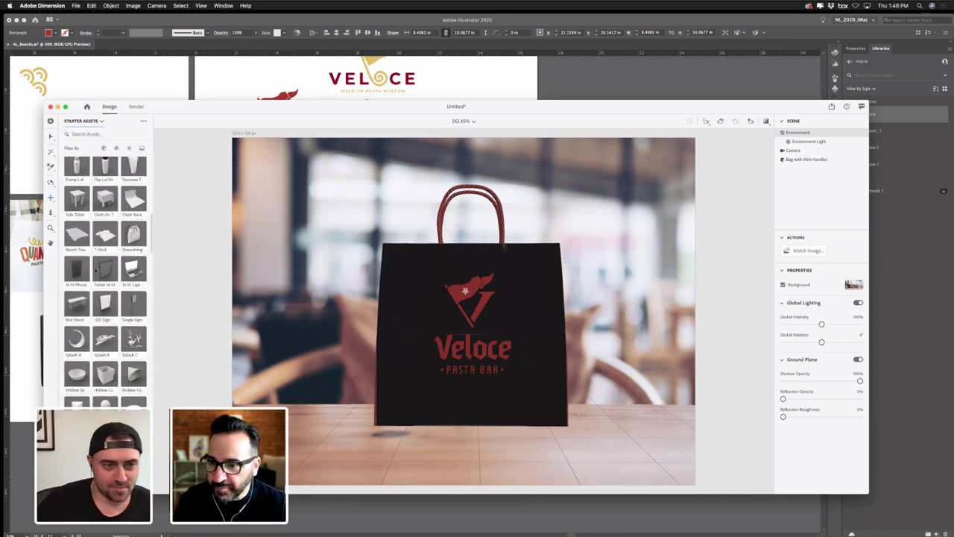
{"action": "scroll", "coordinate": [94, 271], "scroll_direction": "up", "scroll_amount": 5}
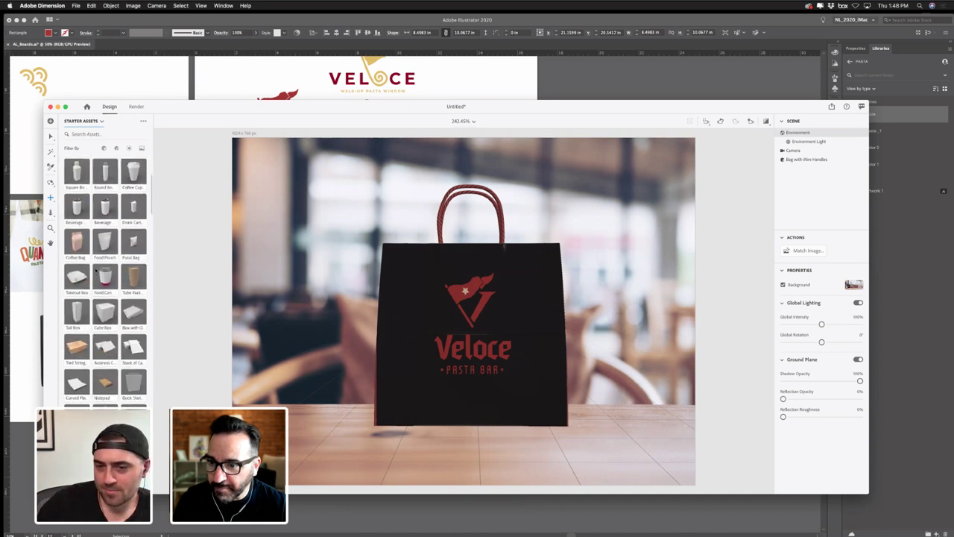
{"action": "left_click_drag", "start_coordinate": [135, 186], "coordinate": [591, 433]}
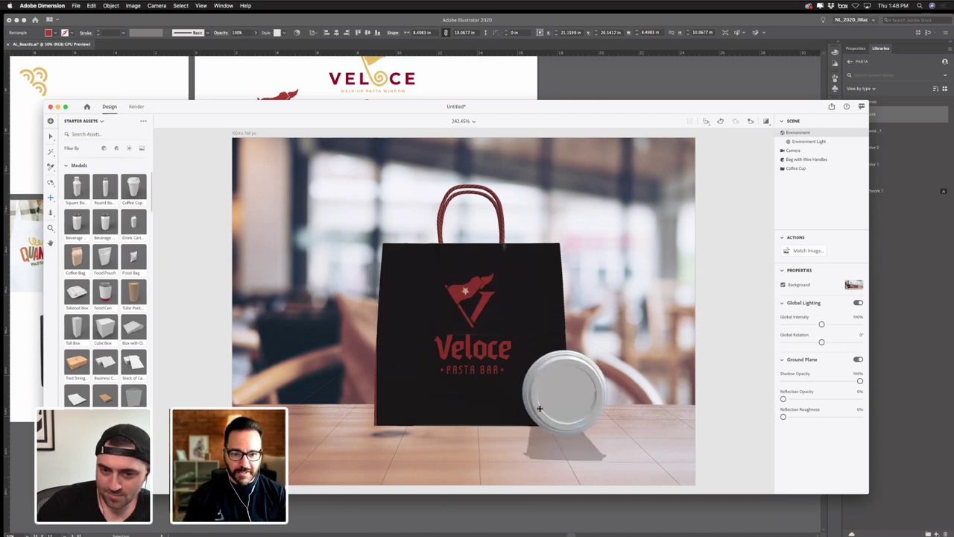
- View the scene from the side and rotate the lying coffee cup upright to an X rotation of 177°
{"action": "left_click", "coordinate": [51, 183]}
{"action": "left_click_drag", "start_coordinate": [497, 428], "coordinate": [282, 411]}
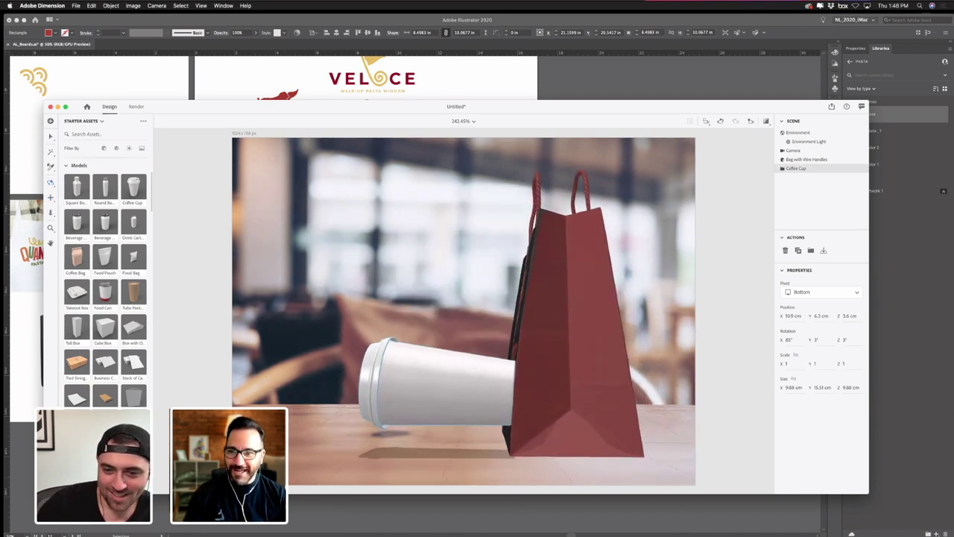
{"action": "left_click", "coordinate": [53, 135]}
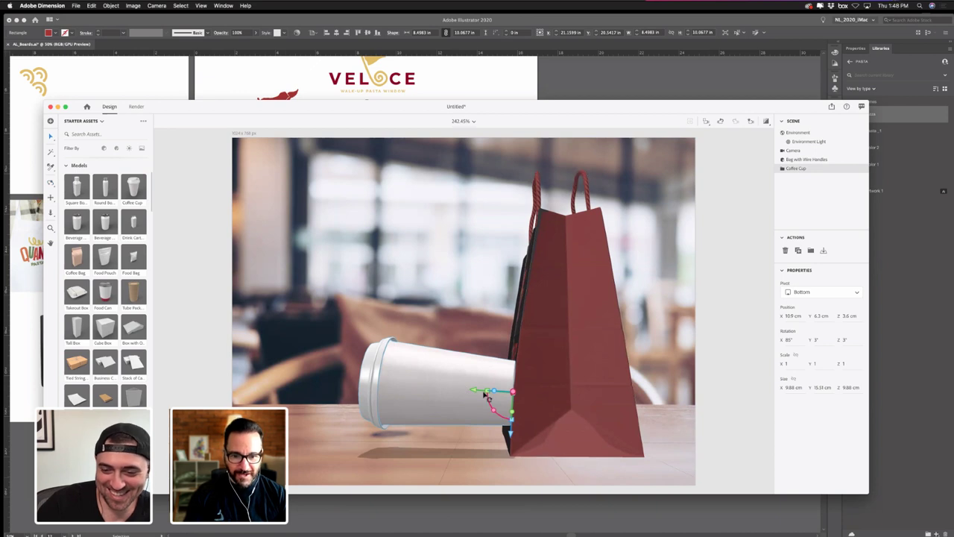
{"action": "left_click_drag", "start_coordinate": [511, 433], "coordinate": [505, 347]}
- Return to a front view, straighten the coffee cup to a Z rotation of 179° and drop it onto the ground plane
{"action": "left_click", "coordinate": [51, 185]}
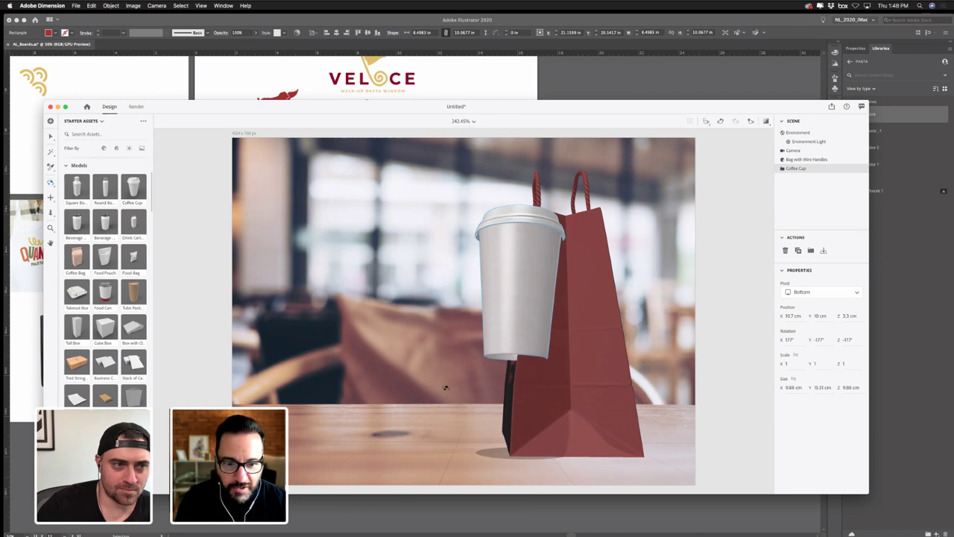
{"action": "left_click_drag", "start_coordinate": [445, 387], "coordinate": [526, 369]}
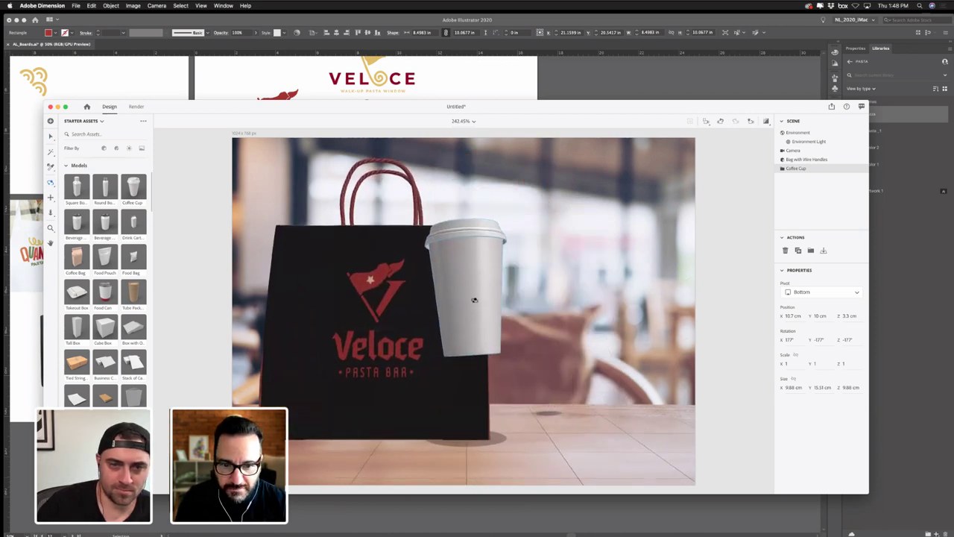
{"action": "left_click", "coordinate": [50, 136]}
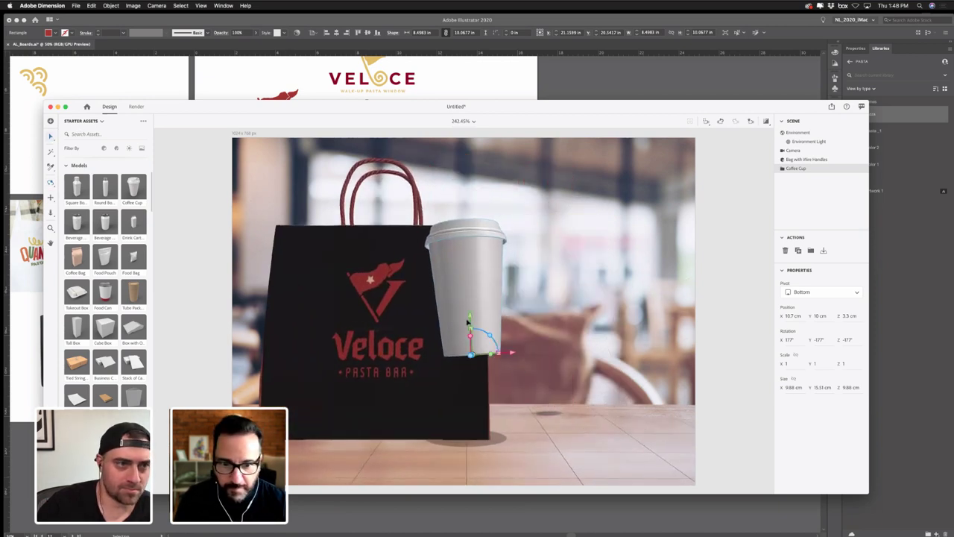
{"action": "left_click_drag", "start_coordinate": [493, 339], "coordinate": [497, 330]}
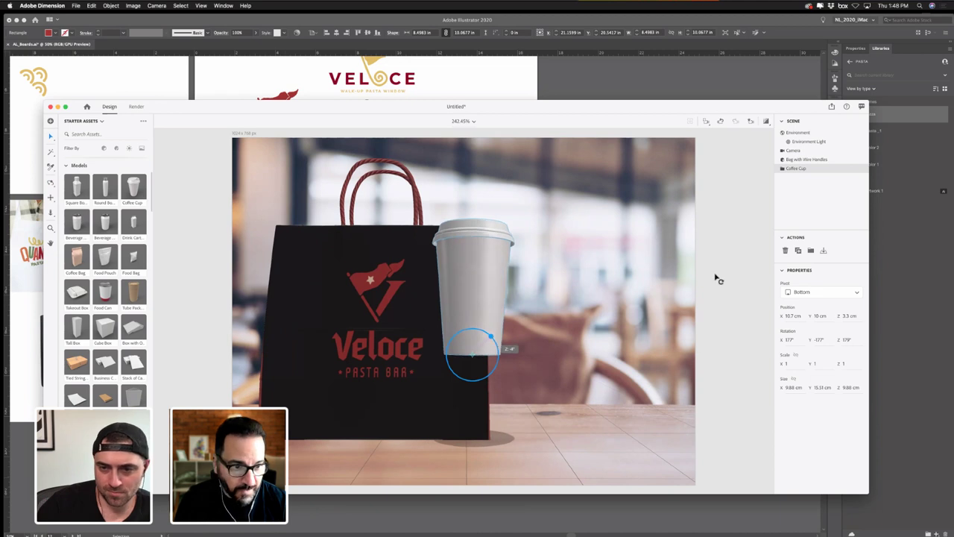
{"action": "left_click", "coordinate": [823, 251]}
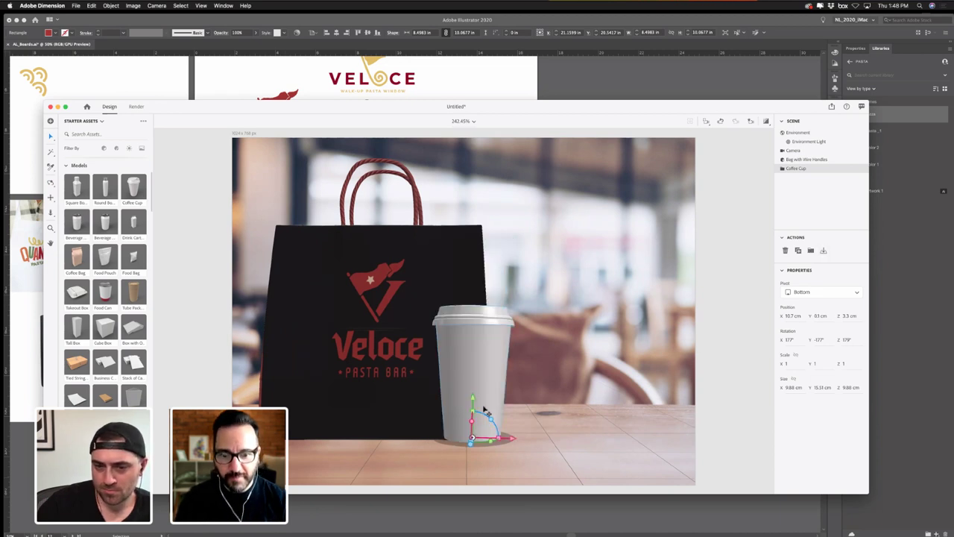
- Place the Veloce artwork from the PASTA library on the coffee cup and scale it to 17% so it covers the front
{"action": "scroll", "coordinate": [85, 168], "scroll_direction": "up", "scroll_amount": 3}
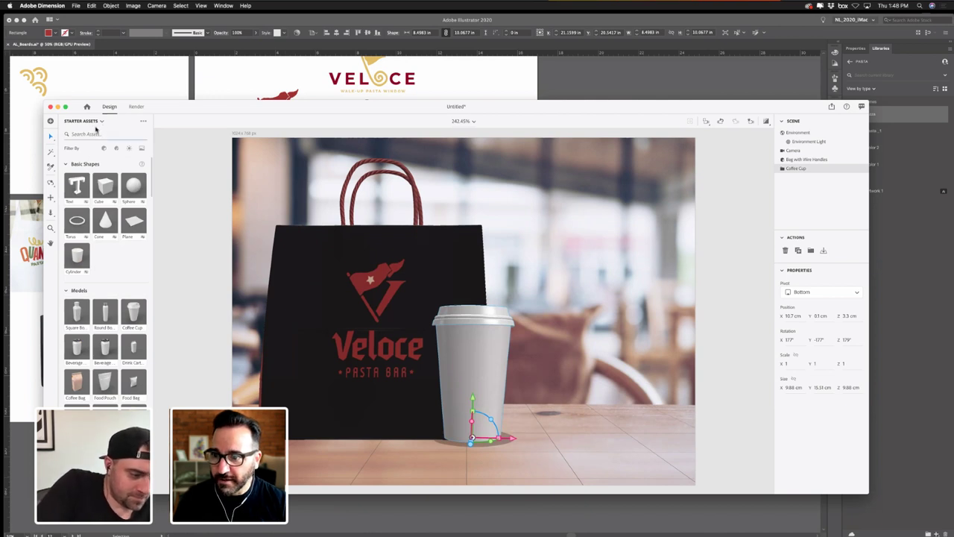
{"action": "left_click", "coordinate": [95, 126]}
{"action": "left_click", "coordinate": [96, 147]}
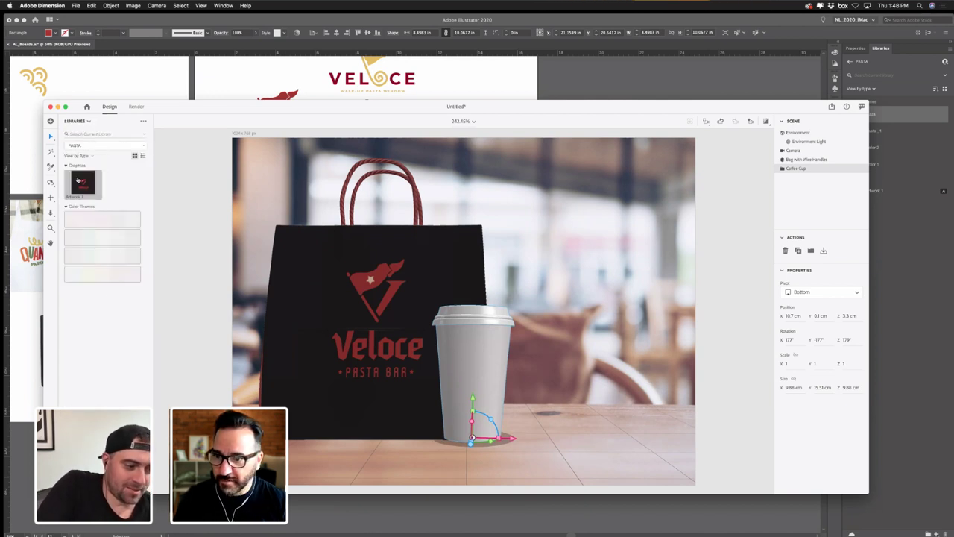
{"action": "left_click_drag", "start_coordinate": [83, 182], "coordinate": [460, 379]}
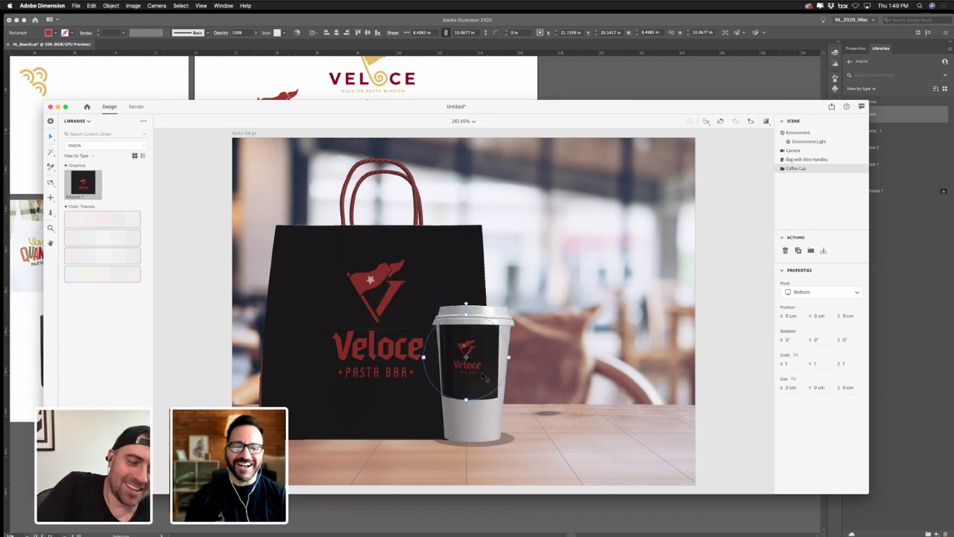
{"action": "left_click_drag", "start_coordinate": [466, 402], "coordinate": [480, 429]}
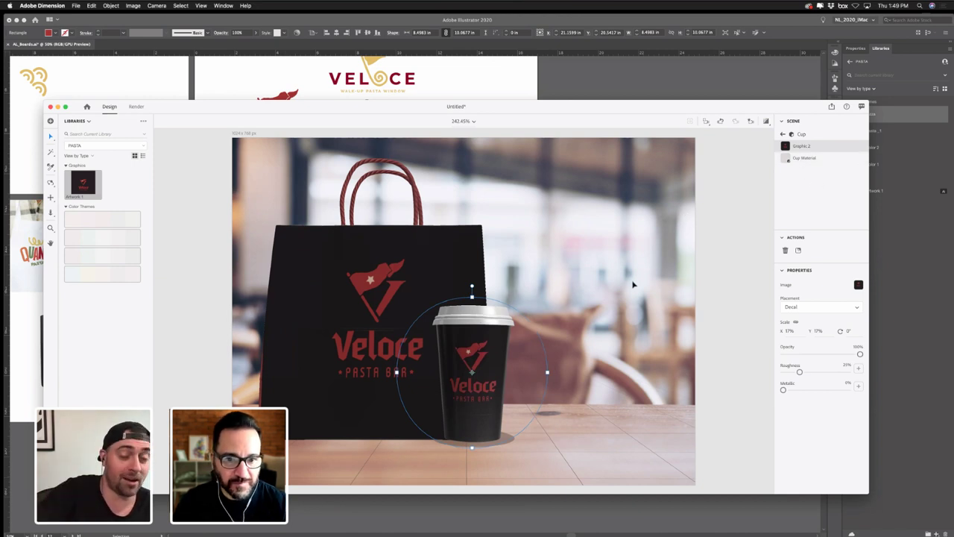
- Set the base color of the coffee cup's lid to the saved brand red, RGB 134, 47, 40
{"action": "left_click", "coordinate": [562, 358]}
{"action": "left_click", "coordinate": [483, 365]}
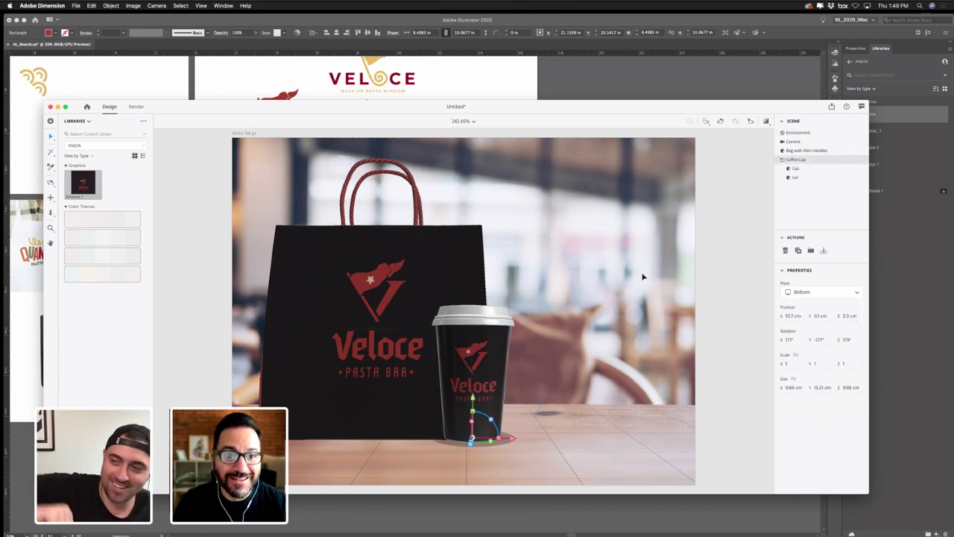
{"action": "left_click", "coordinate": [796, 178]}
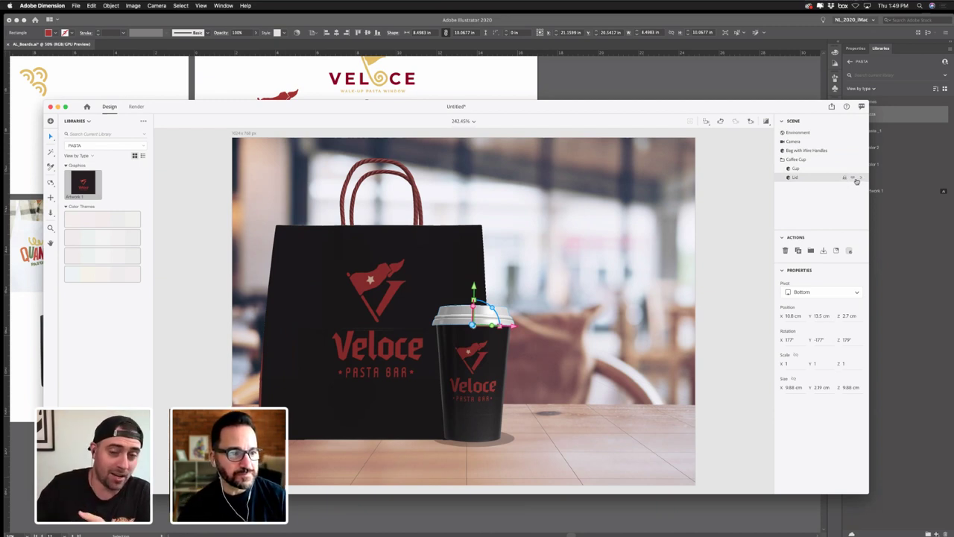
{"action": "left_click", "coordinate": [861, 179]}
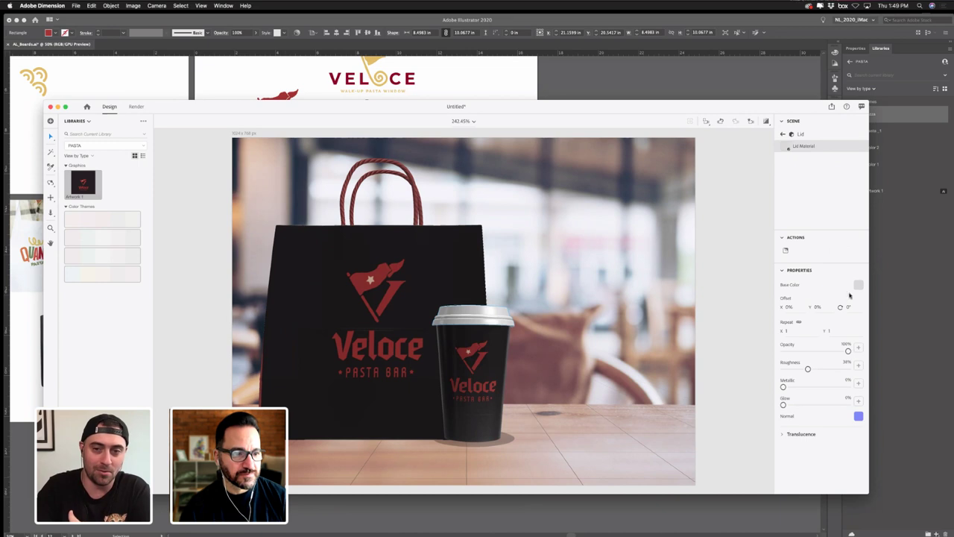
{"action": "left_click", "coordinate": [857, 288]}
{"action": "left_click", "coordinate": [758, 368]}
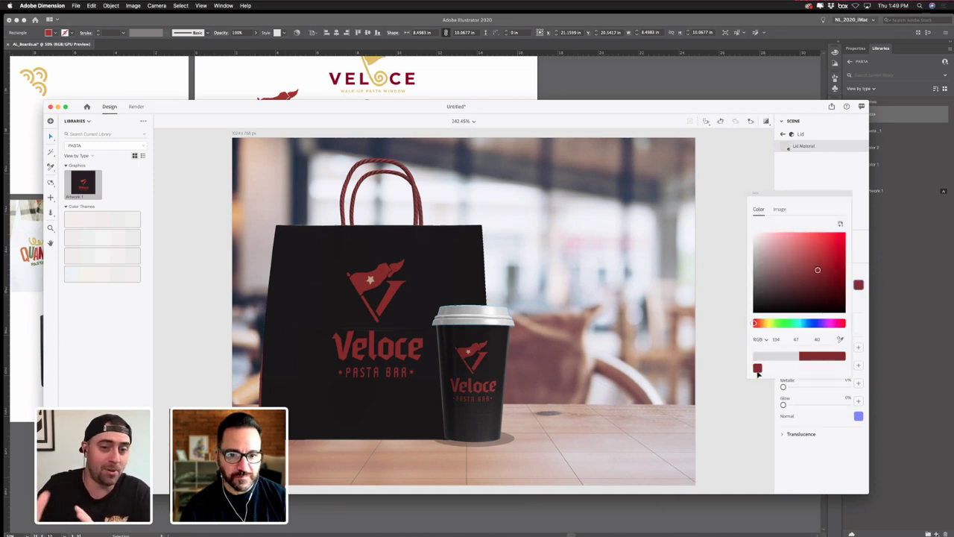
{"action": "left_click", "coordinate": [612, 404]}
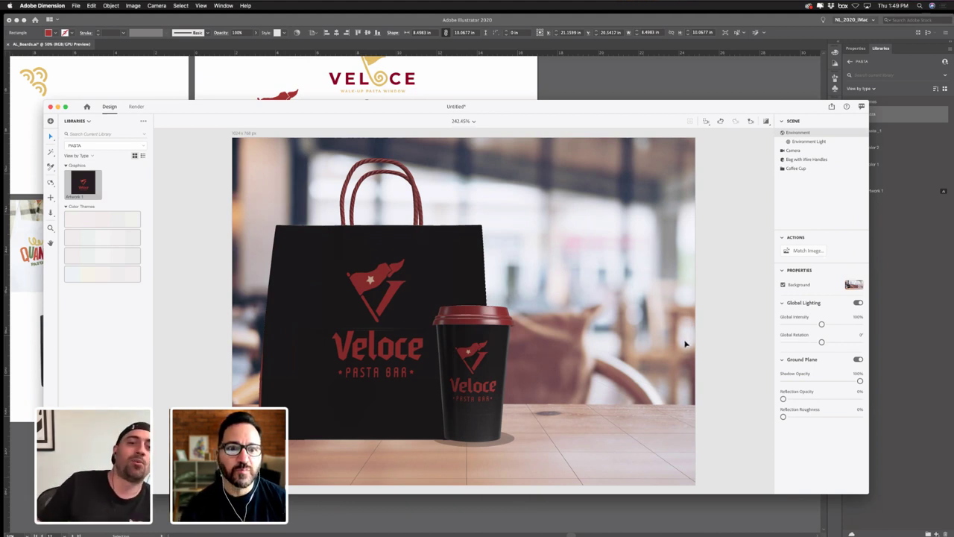
- Match the scene to the background image using Image Aspect Ratio and Multiple Lights, and check the result in the render preview
{"action": "left_click", "coordinate": [795, 253]}
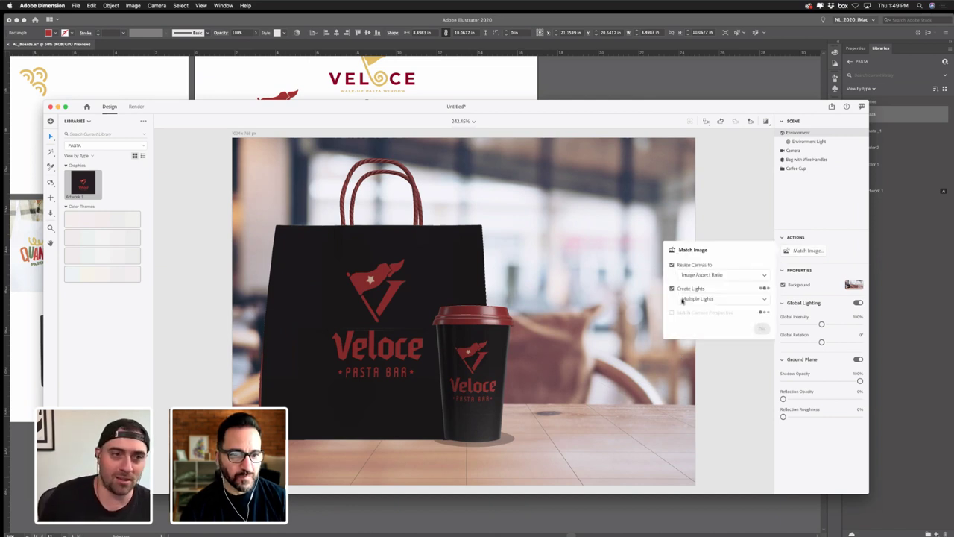
{"action": "left_click", "coordinate": [761, 328]}
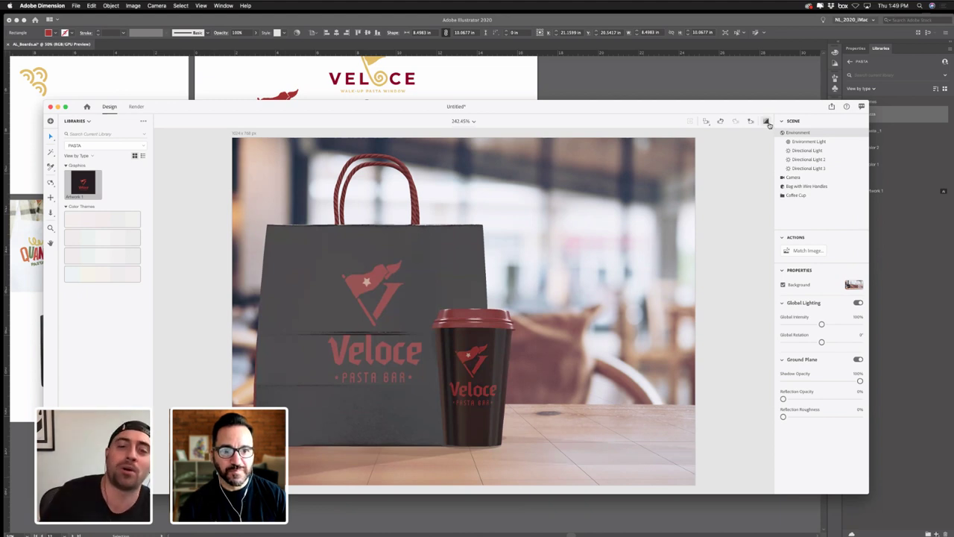
{"action": "left_click", "coordinate": [769, 124]}
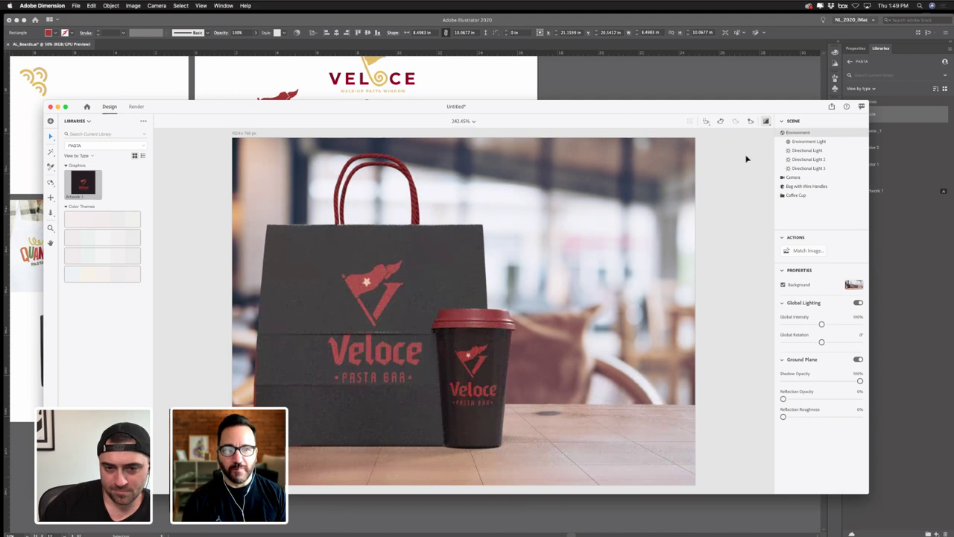
{"action": "left_click", "coordinate": [766, 121]}
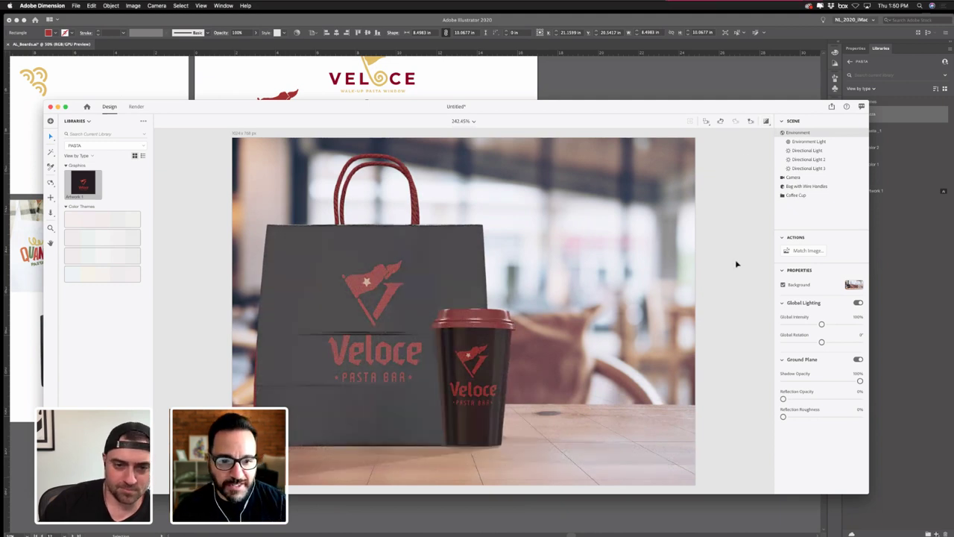
- Add the Coffee Bag model from the starter assets to the right of the cup
{"action": "left_click", "coordinate": [79, 122]}
{"action": "left_click", "coordinate": [79, 135]}
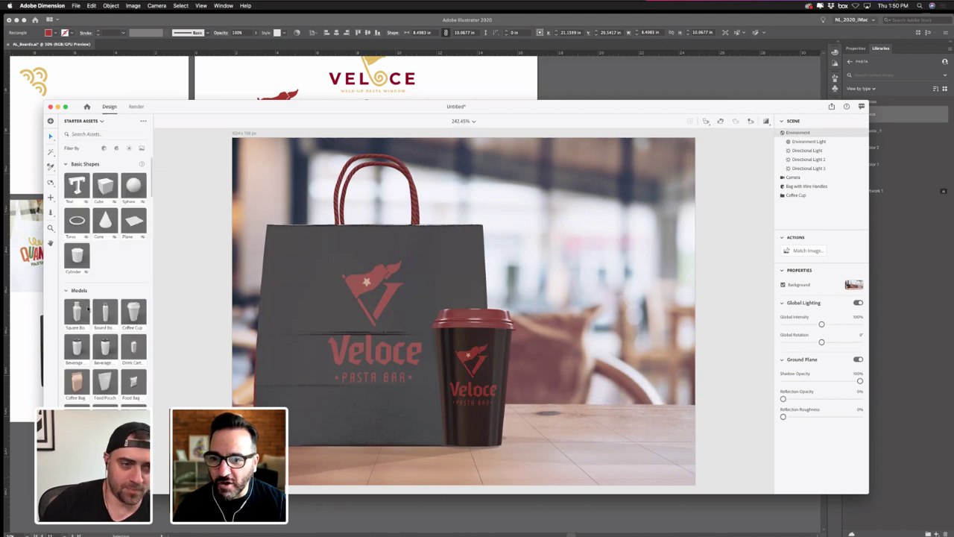
{"action": "scroll", "coordinate": [88, 313], "scroll_direction": "down", "scroll_amount": 3}
{"action": "left_click_drag", "start_coordinate": [79, 322], "coordinate": [572, 398]}
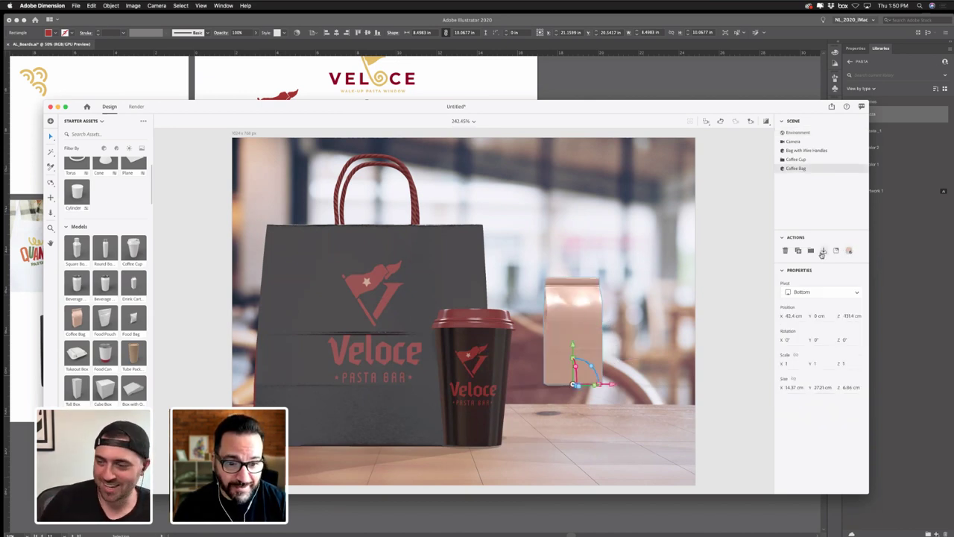
- Move the coffee bag forward and closer to the cup, to about X 23 cm, Y 0 cm, Z -9.3 cm
{"action": "left_click", "coordinate": [689, 330]}
{"action": "mouse_move", "coordinate": [591, 358]}
{"action": "left_mouse_down"}
{"action": "mouse_move", "coordinate": [582, 389]}
{"action": "mouse_move", "coordinate": [607, 368]}
{"action": "mouse_move", "coordinate": [590, 372]}
{"action": "left_mouse_up"}
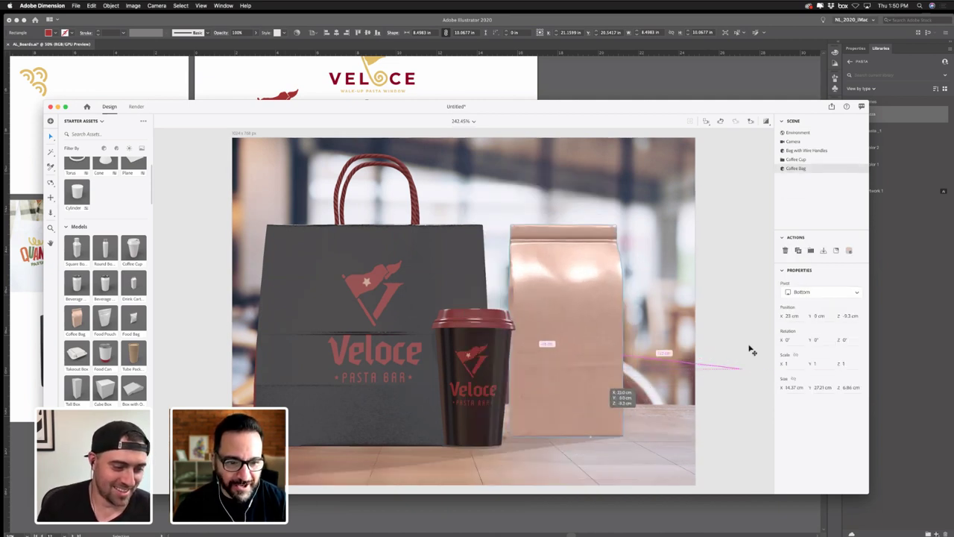
{"action": "left_click", "coordinate": [628, 369]}
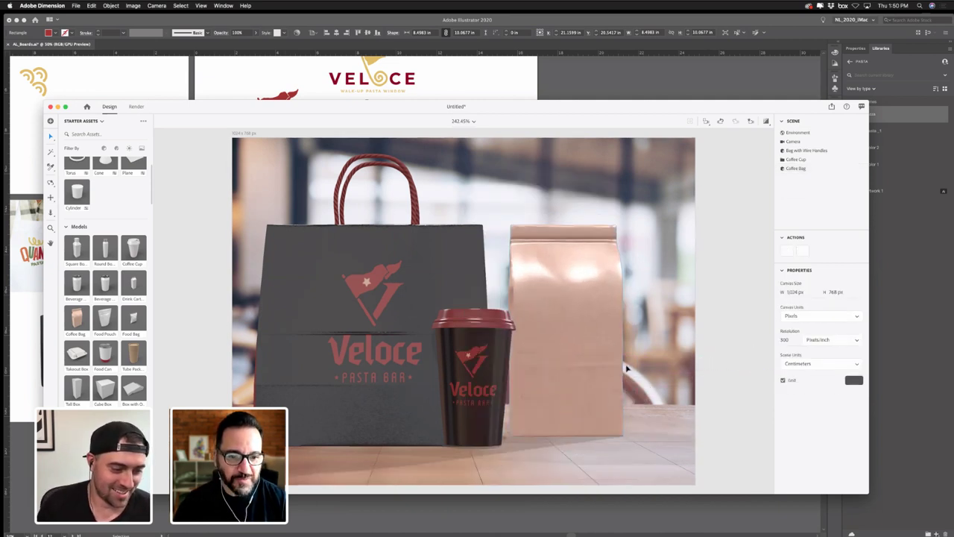
- Switch to Illustrator, move the red rectangle away from the dark Veloce panel and stretch it to about 13.5 in tall
{"action": "left_click", "coordinate": [482, 526]}
{"action": "scroll", "coordinate": [479, 316], "scroll_direction": "right", "scroll_amount": 5}
{"action": "scroll", "coordinate": [479, 316], "scroll_direction": "down", "scroll_amount": 2}
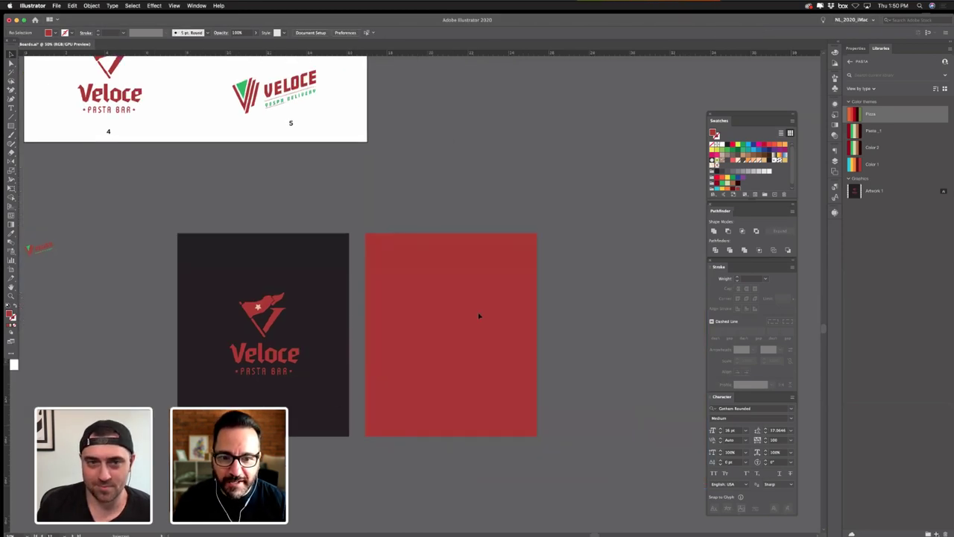
{"action": "left_click_drag", "start_coordinate": [508, 256], "coordinate": [522, 237]}
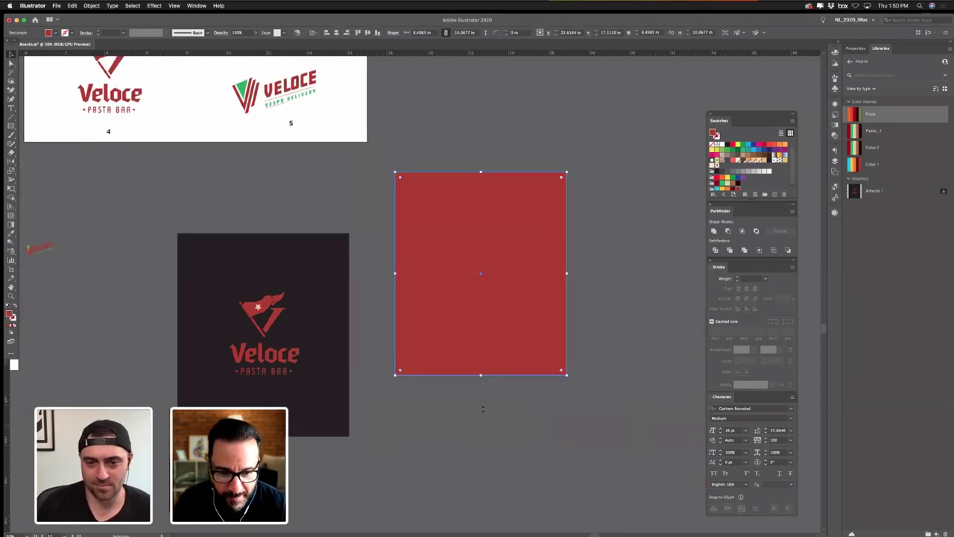
{"action": "left_click_drag", "start_coordinate": [480, 374], "coordinate": [481, 444]}
{"action": "left_click", "coordinate": [151, 283]}
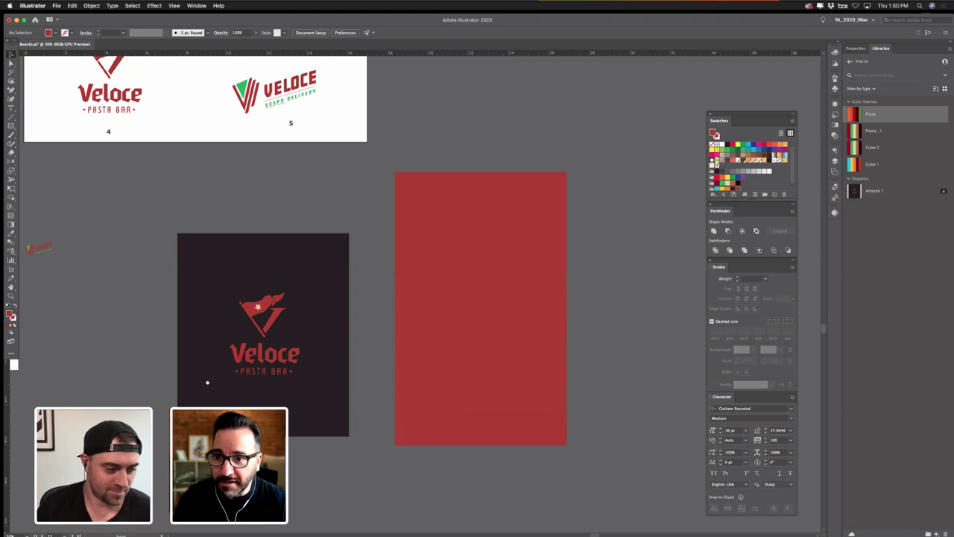
- Copy the black Veloce Pasta Bar logo from the Option 1 board onto the red rectangle, enlarge it and center it horizontally
{"action": "scroll", "coordinate": [208, 383], "scroll_direction": "up", "scroll_amount": 15}
{"action": "scroll", "coordinate": [207, 382], "scroll_direction": "left", "scroll_amount": 11}
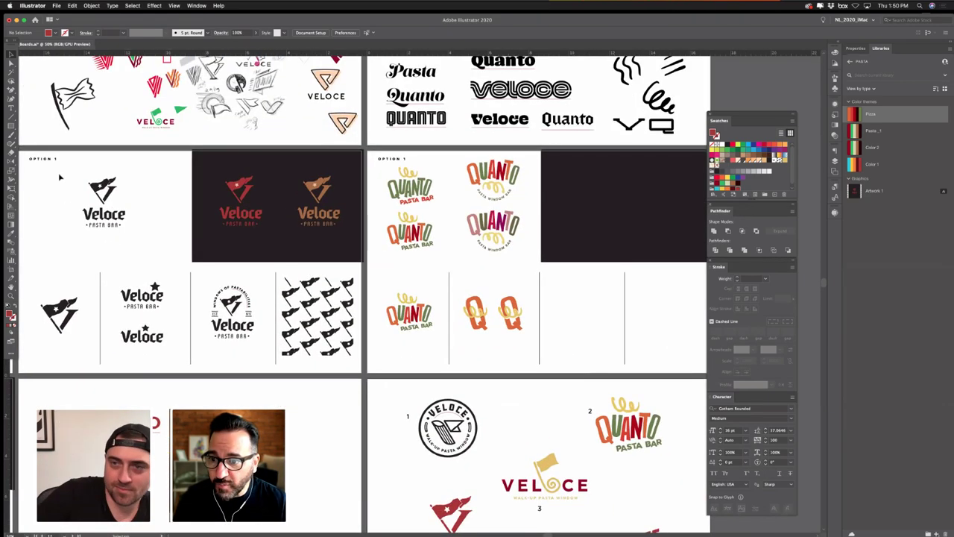
{"action": "left_click_drag", "start_coordinate": [60, 176], "coordinate": [145, 247]}
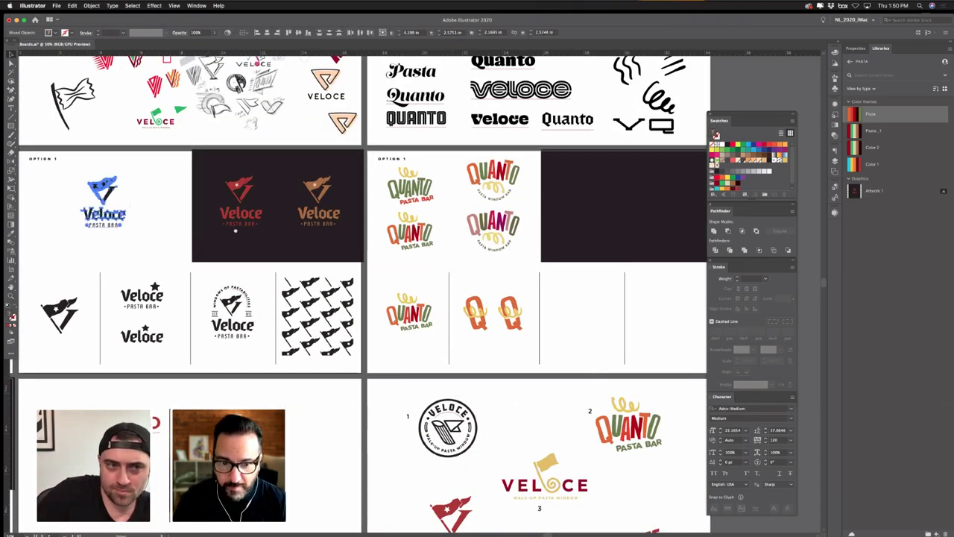
{"action": "key", "text": "ctrl+c"}
{"action": "scroll", "coordinate": [235, 231], "scroll_direction": "down", "scroll_amount": 15}
{"action": "scroll", "coordinate": [235, 231], "scroll_direction": "right", "scroll_amount": 14}
{"action": "key", "text": "ctrl+v"}
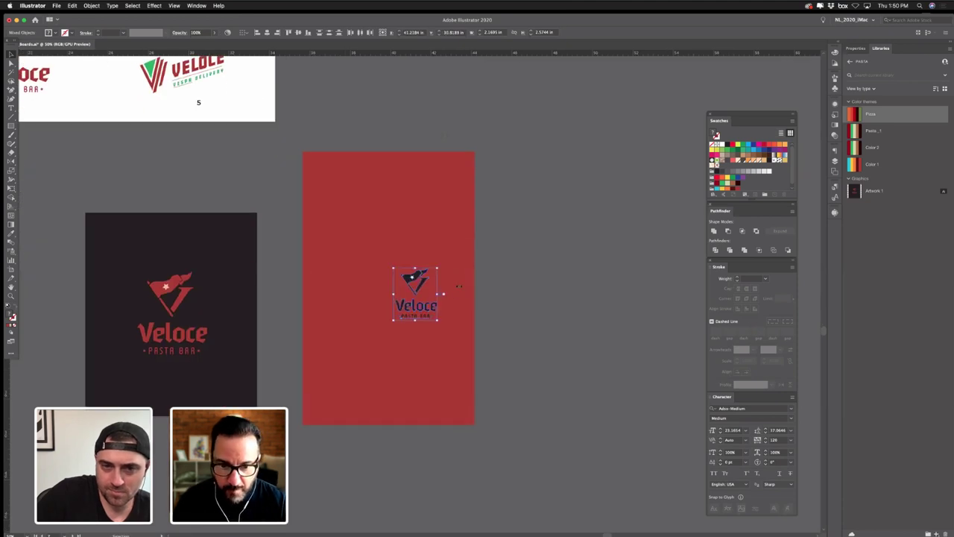
{"action": "mouse_move", "coordinate": [418, 295]}
{"action": "left_mouse_down"}
{"action": "mouse_move", "coordinate": [381, 268]}
{"action": "mouse_move", "coordinate": [424, 321]}
{"action": "mouse_move", "coordinate": [406, 303]}
{"action": "left_mouse_up"}
{"action": "key", "text": "super+shift+a"}
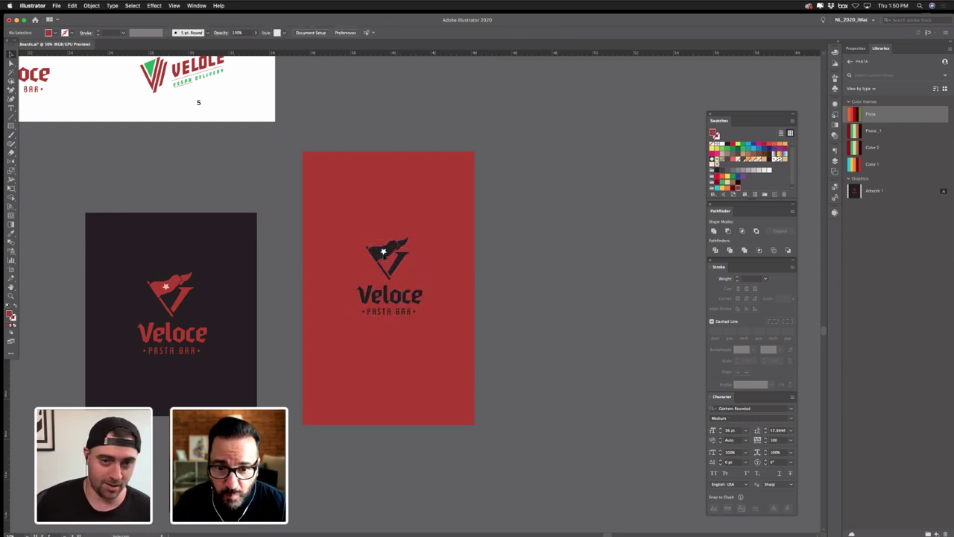
- Recolor the star in the black logo's flag with the red sampled from the rectangle
{"action": "left_click", "coordinate": [383, 251]}
{"action": "key", "text": "i"}
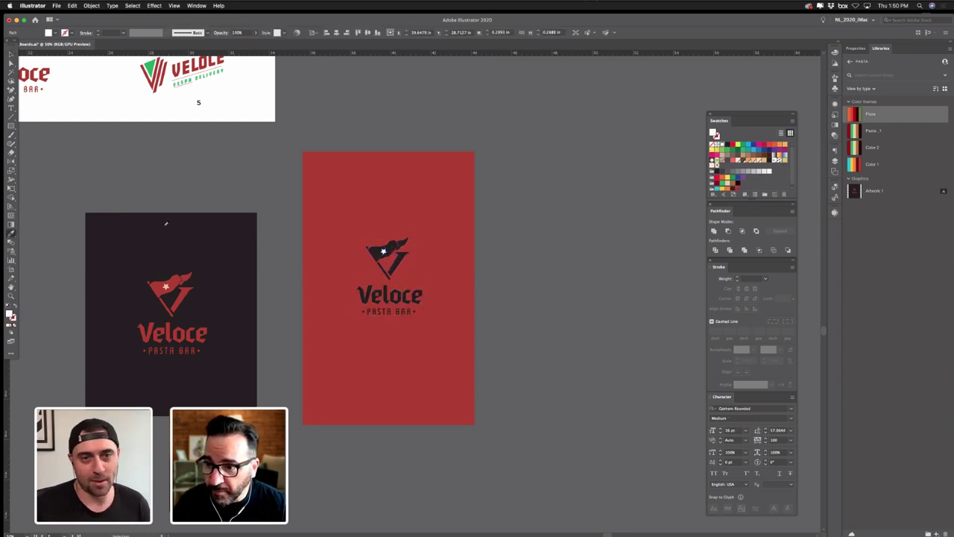
{"action": "left_click", "coordinate": [396, 179]}
{"action": "key", "text": "v"}
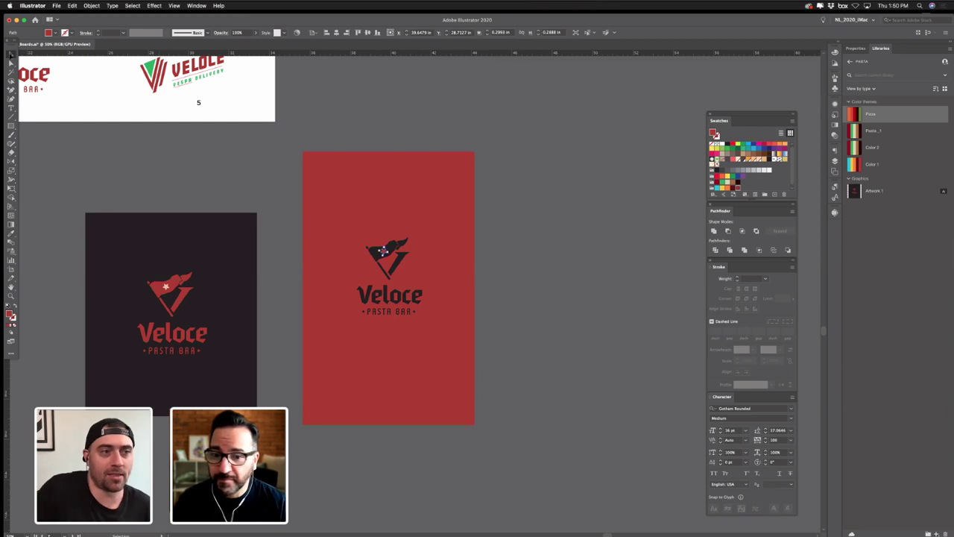
{"action": "left_click", "coordinate": [647, 324]}
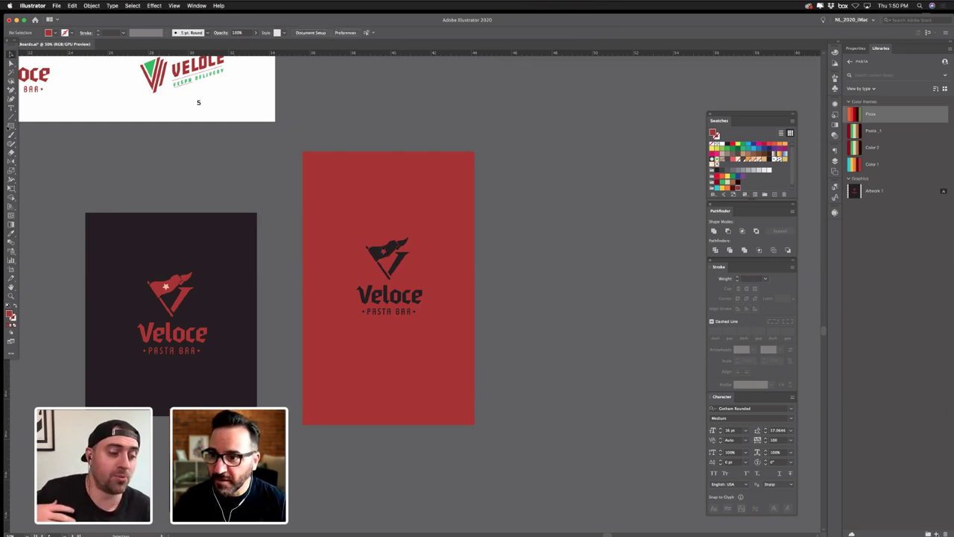
- Draw a band about 9 by 1.1 in across the red panel below the logo, filled with the dark panel's color
{"action": "key", "text": "m"}
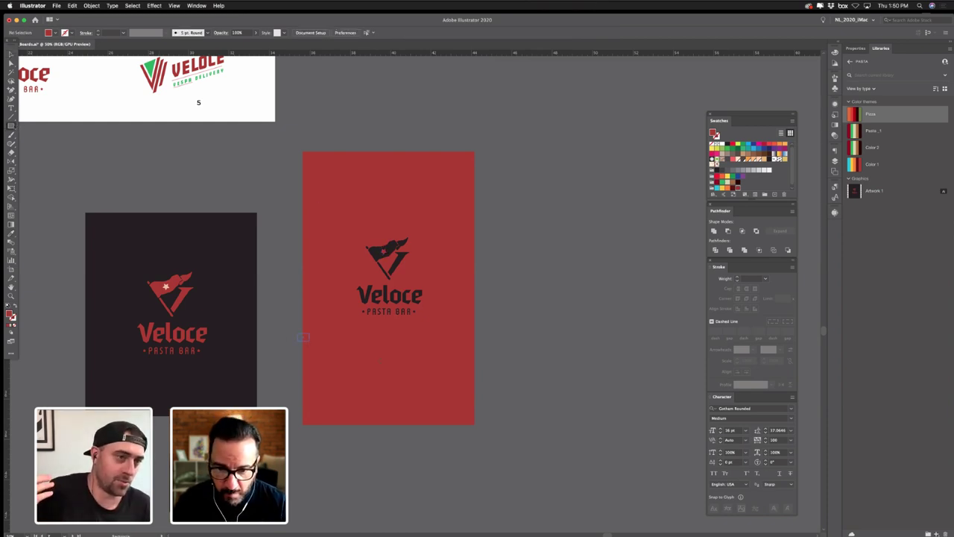
{"action": "left_click_drag", "start_coordinate": [299, 333], "coordinate": [480, 355]}
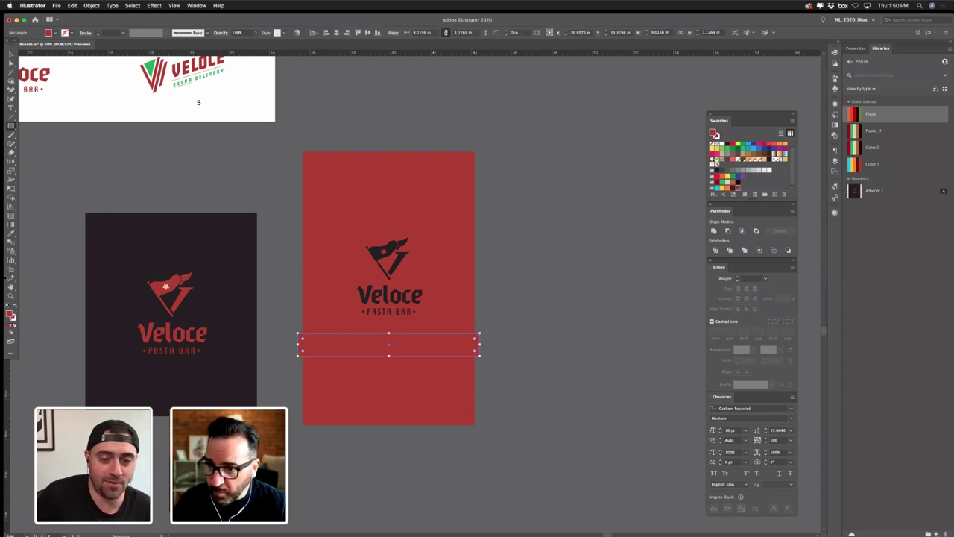
{"action": "left_click", "coordinate": [12, 233]}
{"action": "left_click", "coordinate": [121, 233]}
{"action": "left_click", "coordinate": [121, 232]}
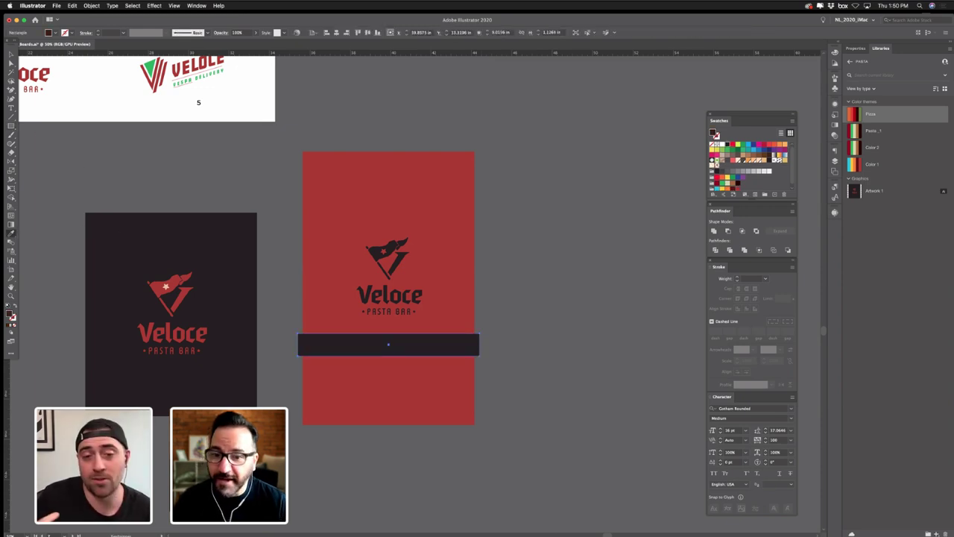
- Duplicate the red logo, separate its tagline text below the panels and change the wording to PRONTO COFFEE ROAST
{"action": "key", "text": "v"}
{"action": "left_click", "coordinate": [171, 358]}
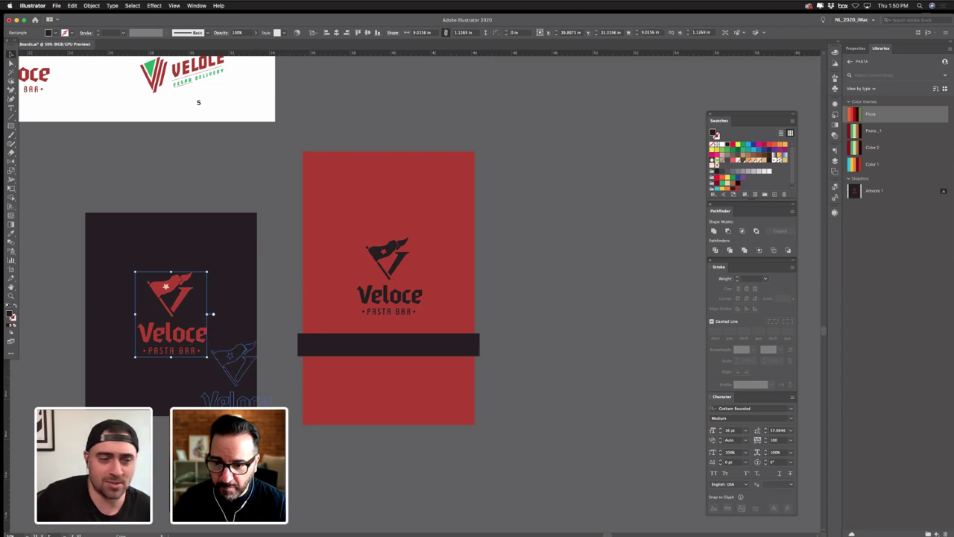
{"action": "key", "text": "super+shift+g"}
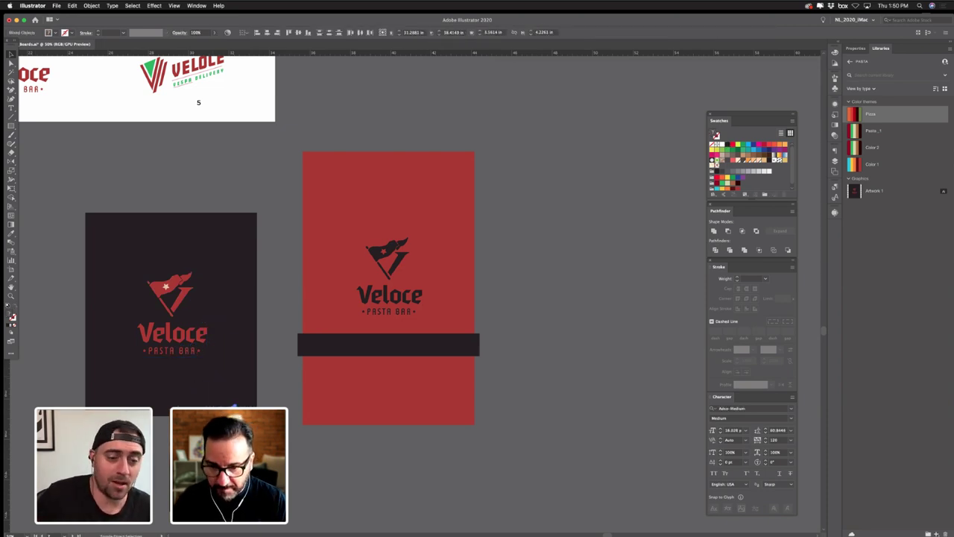
{"action": "key", "text": "super+shift+a"}
{"action": "left_click_drag", "start_coordinate": [233, 485], "coordinate": [475, 460]}
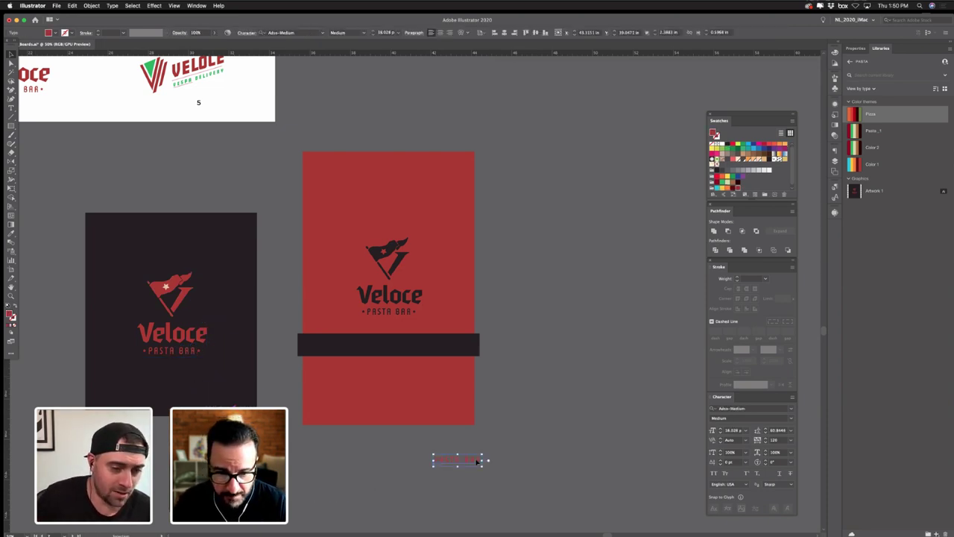
{"action": "double_click", "coordinate": [478, 460]}
{"action": "key", "text": "super+a"}
{"action": "type", "text": "ME"}
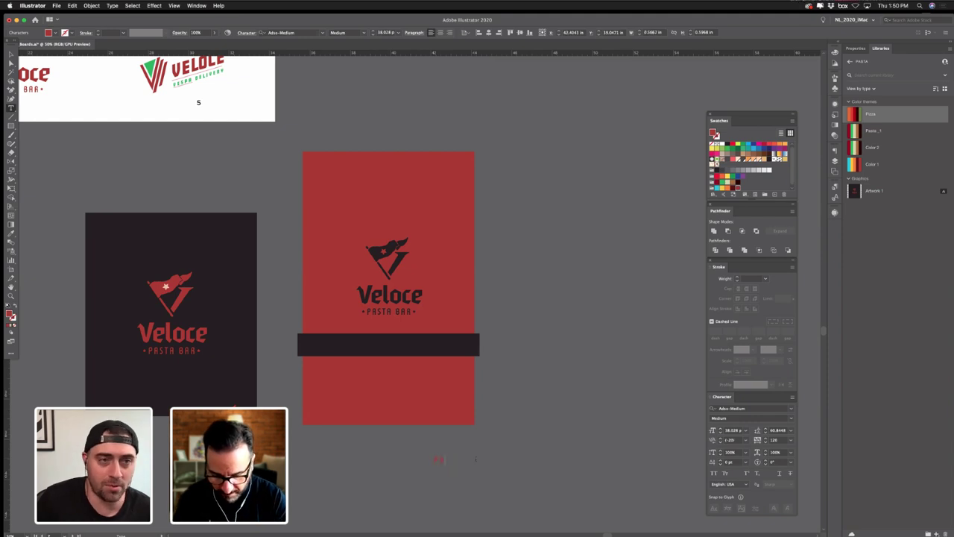
{"action": "type", "text": "NNER M"}
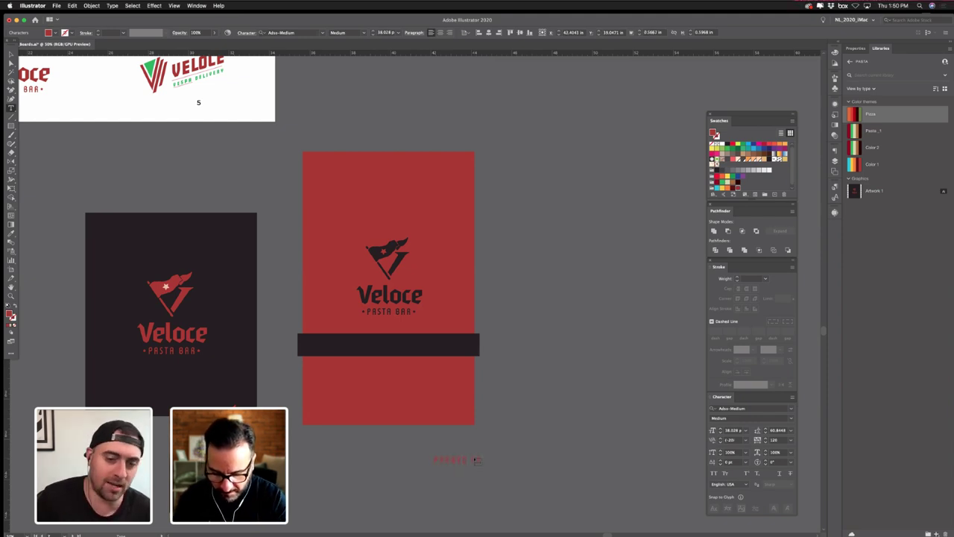
{"action": "type", "text": "ENU"}
{"action": "type", "text": " ROAST"}
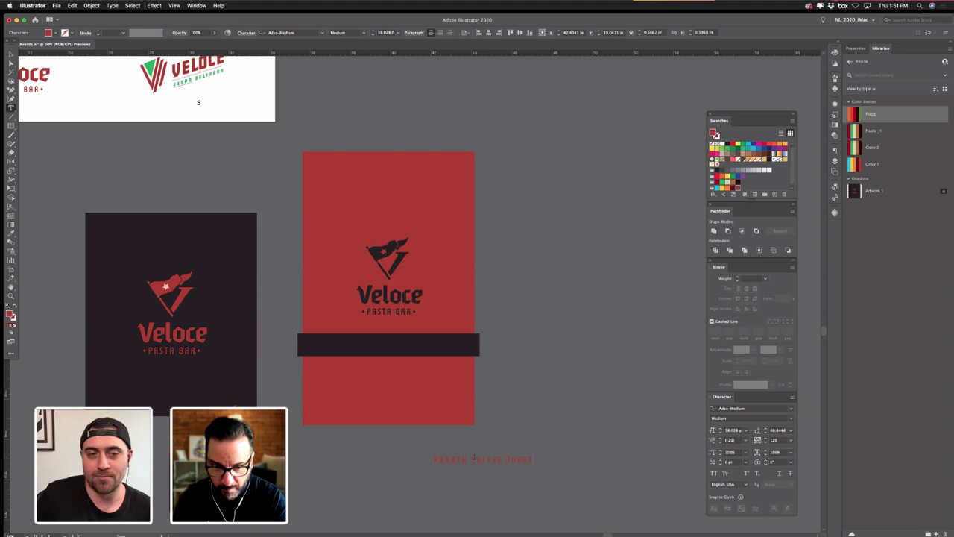
{"action": "key", "text": "Escape"}
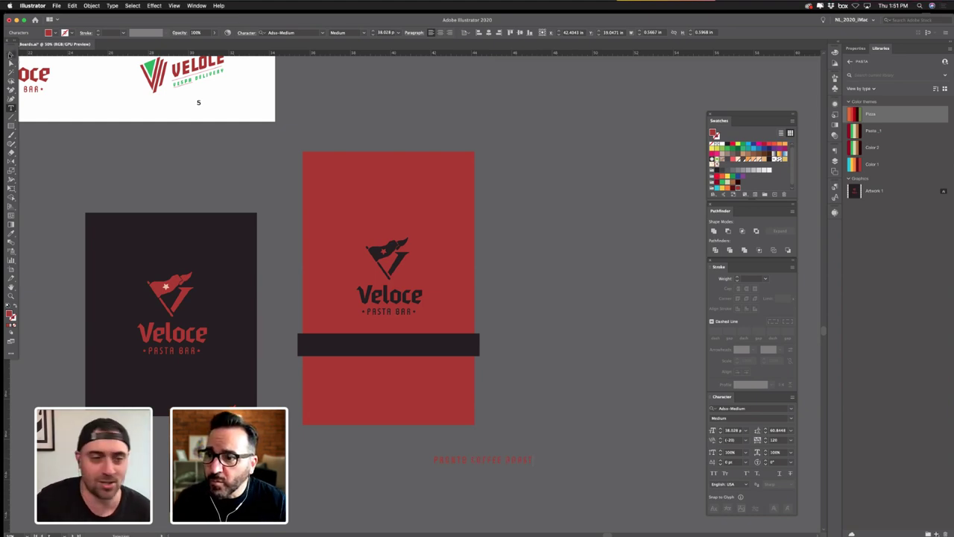
- Place the PRONTO COFFEE ROAST text centered on the dark band and bring it to the front
{"action": "left_click_drag", "start_coordinate": [492, 462], "coordinate": [395, 348]}
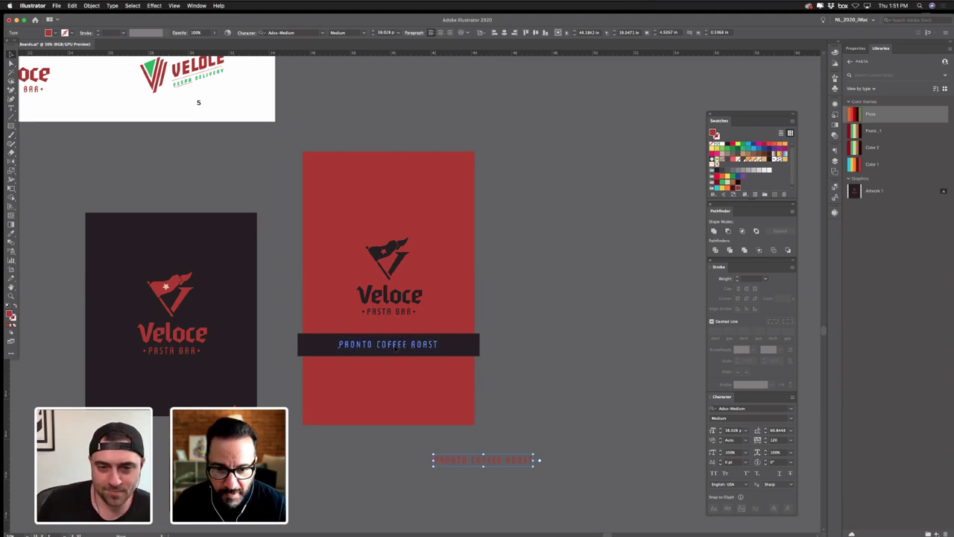
{"action": "key", "text": "Escape"}
{"action": "left_click", "coordinate": [552, 345], "text": "super"}
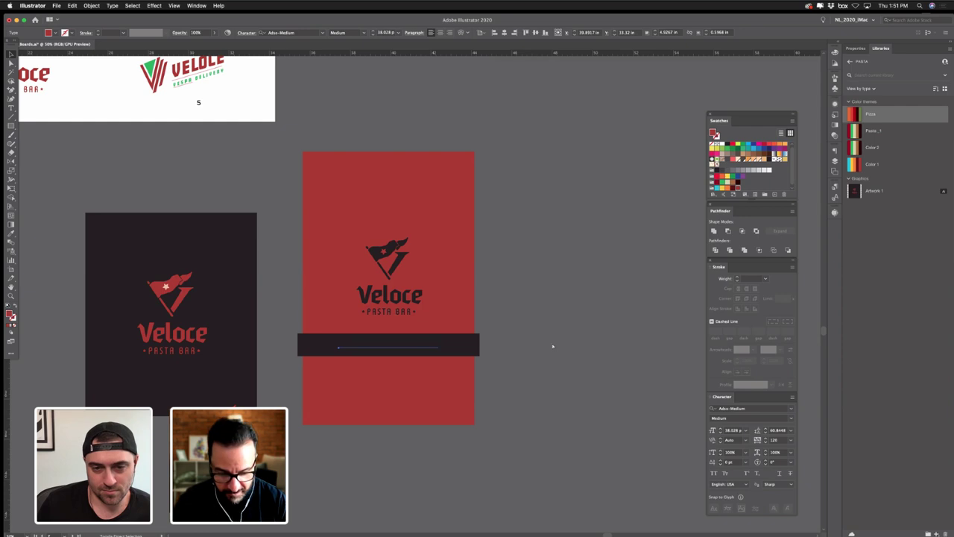
{"action": "key", "text": "super+shift+]"}
{"action": "left_click", "coordinate": [552, 346]}
{"action": "scroll", "coordinate": [561, 293], "scroll_direction": "up", "scroll_amount": 1}
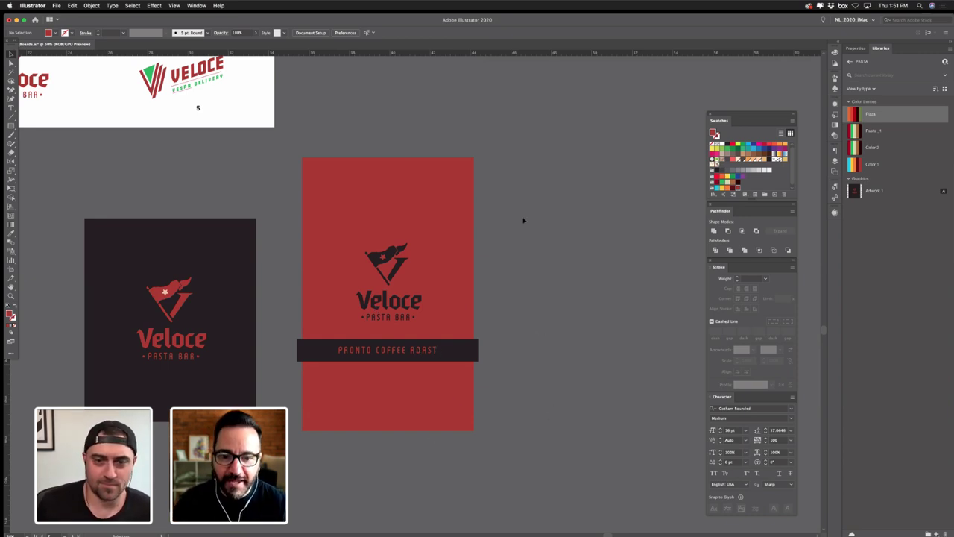
- Add the complete red coffee bag design, with logo, band and text, to the PASTA library
{"action": "left_click_drag", "start_coordinate": [549, 465], "coordinate": [550, 466]}
{"action": "right_click", "coordinate": [424, 383]}
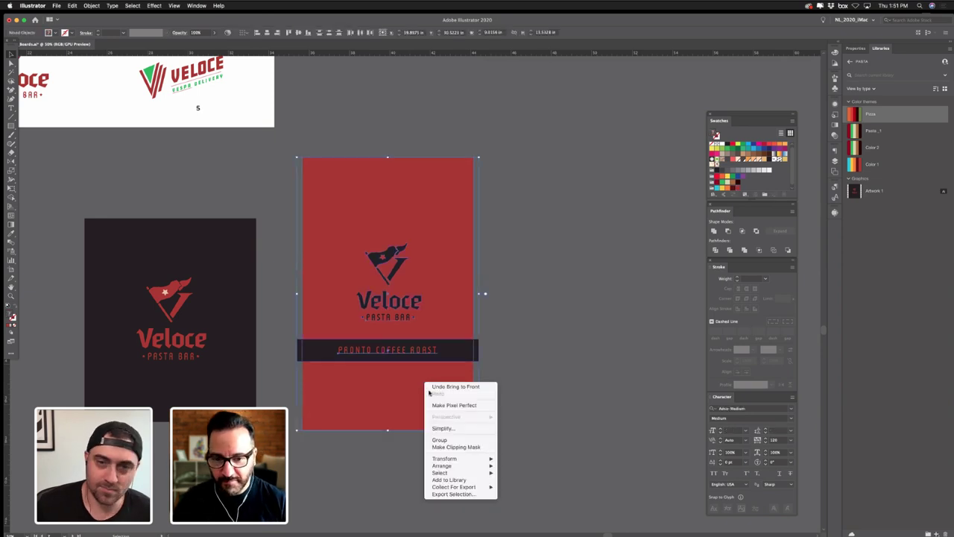
{"action": "left_click", "coordinate": [458, 481]}
{"action": "left_click", "coordinate": [450, 479]}
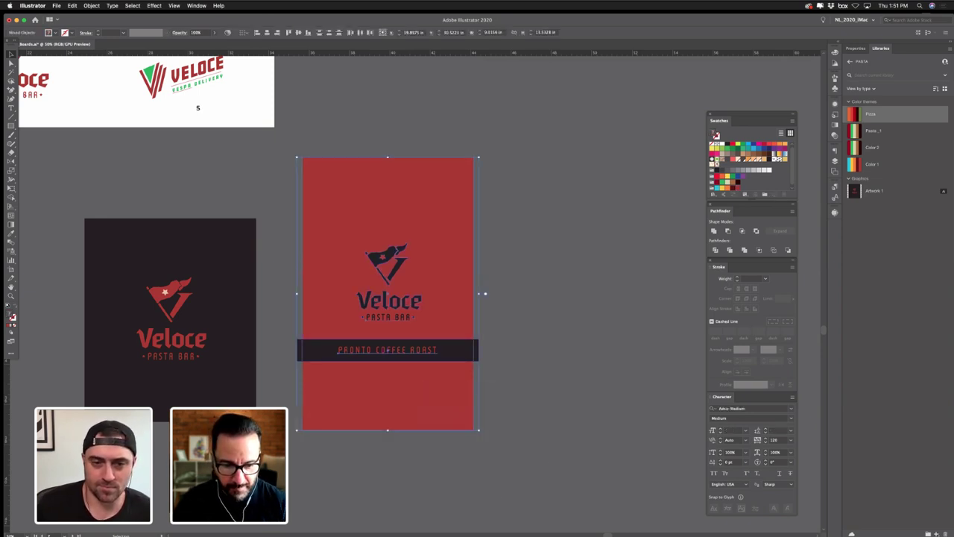
- Switch to Dimension and place the red coffee label artwork from the PASTA library on the coffee bag at 26.5% scale
{"action": "left_click", "coordinate": [480, 511]}
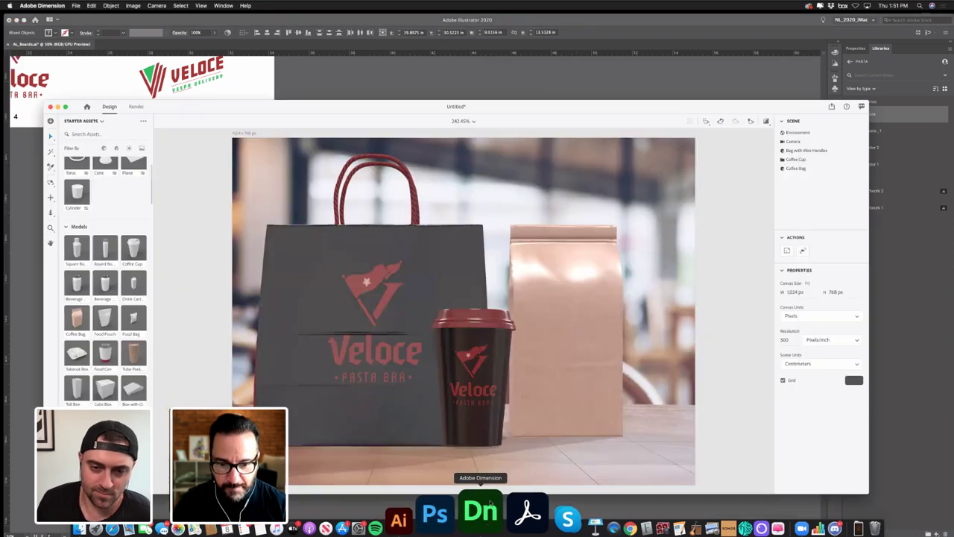
{"action": "scroll", "coordinate": [108, 203], "scroll_direction": "up", "scroll_amount": 2}
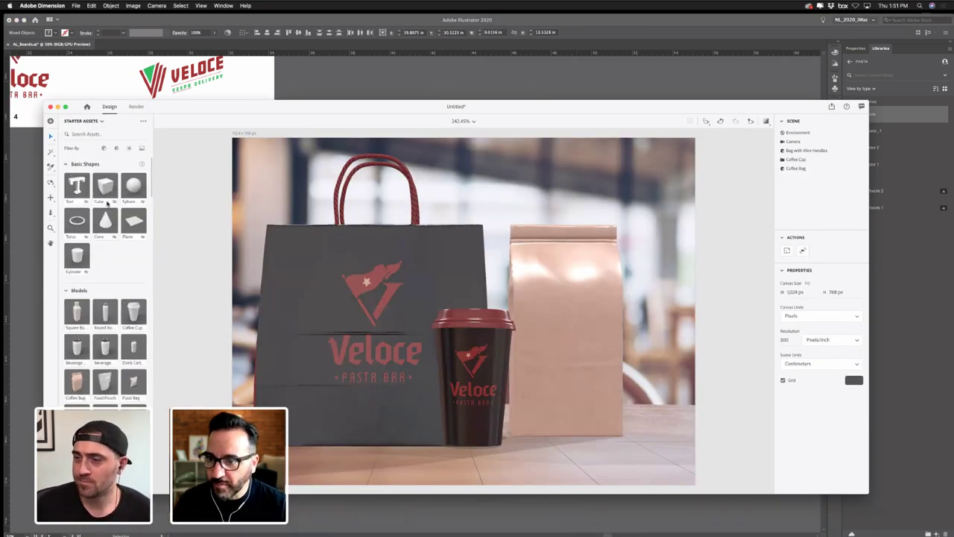
{"action": "left_click", "coordinate": [83, 123]}
{"action": "left_click", "coordinate": [83, 148]}
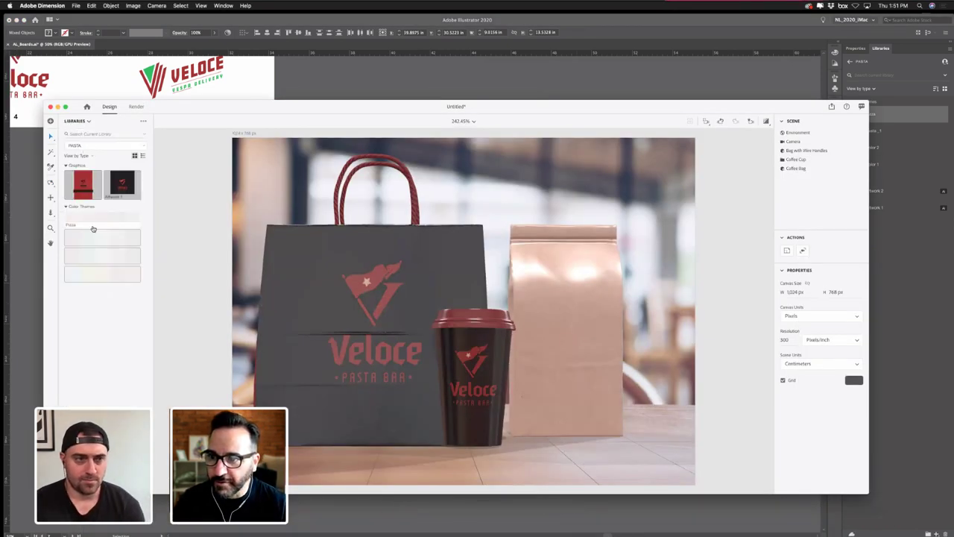
{"action": "left_click_drag", "start_coordinate": [95, 195], "coordinate": [616, 389]}
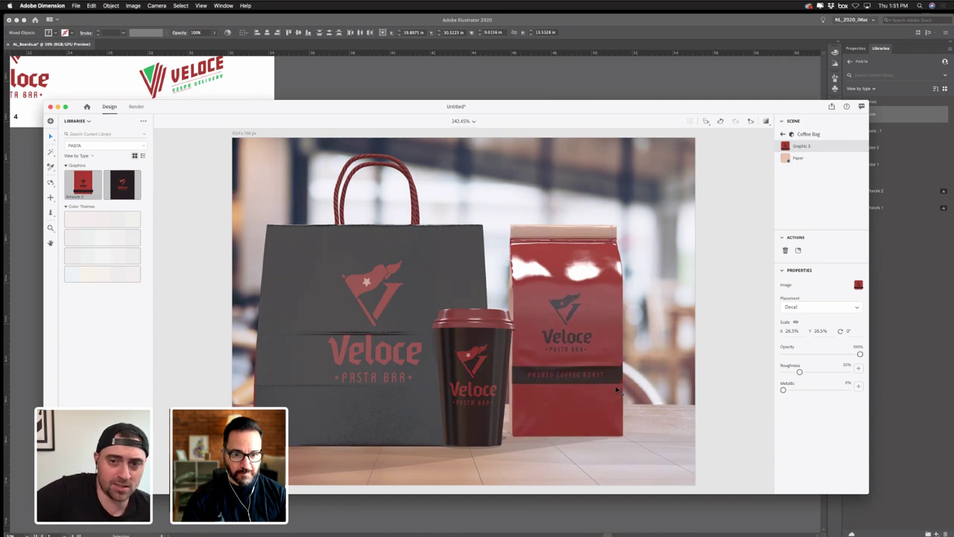
{"action": "left_click", "coordinate": [724, 296]}
- Try adjusting the opacity and metallic values of the coffee bag's Paper material
{"action": "left_click", "coordinate": [578, 270]}
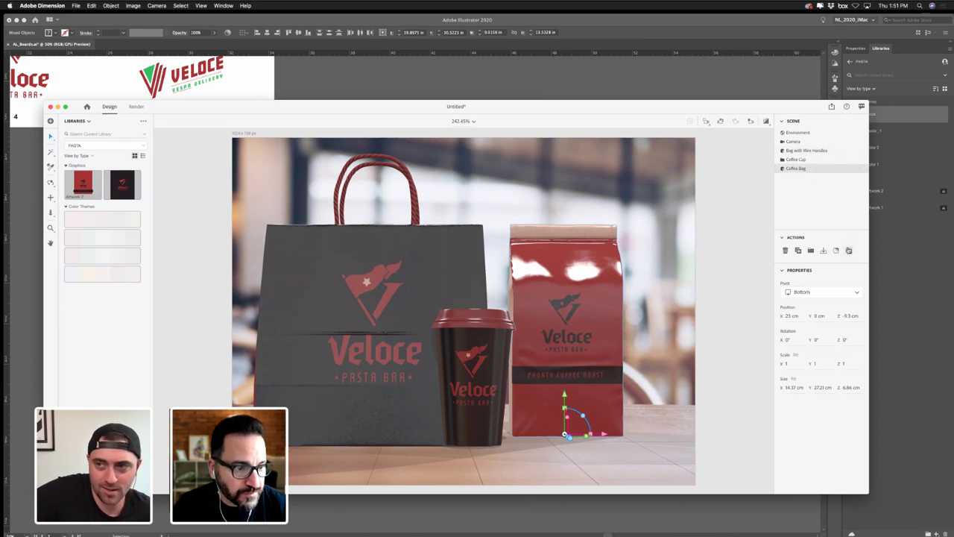
{"action": "left_click", "coordinate": [848, 251]}
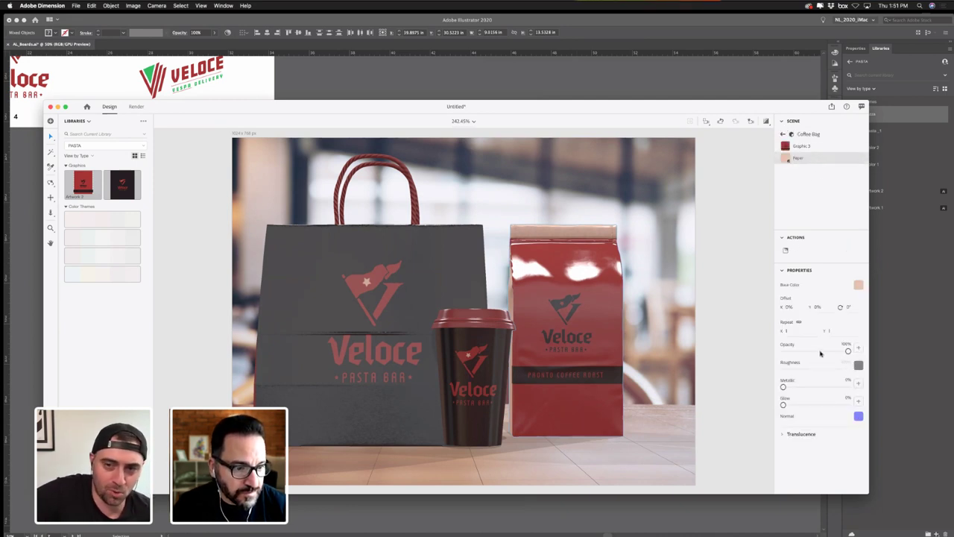
{"action": "left_click", "coordinate": [832, 351]}
{"action": "left_click_drag", "start_coordinate": [832, 351], "coordinate": [849, 351]}
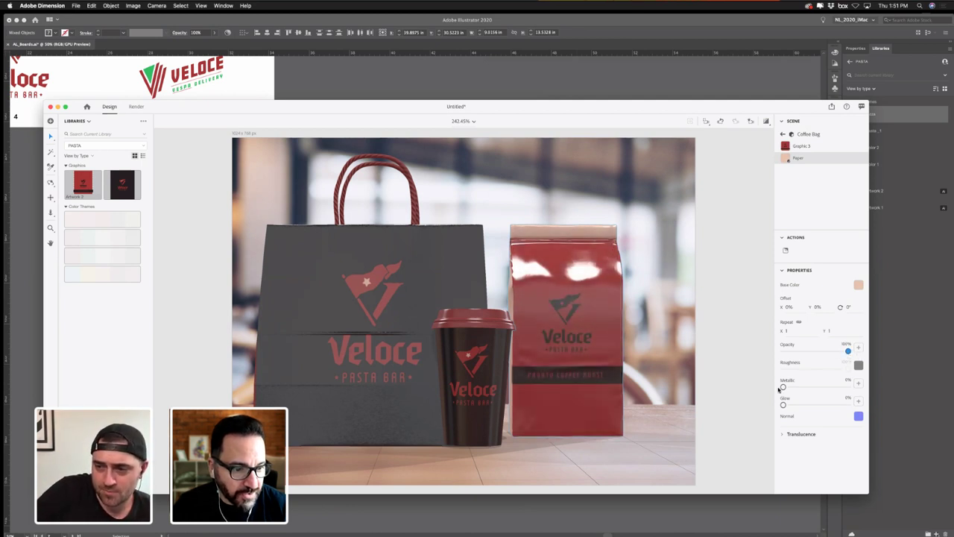
{"action": "mouse_move", "coordinate": [782, 386]}
{"action": "left_mouse_down"}
{"action": "mouse_move", "coordinate": [820, 387]}
{"action": "mouse_move", "coordinate": [781, 388]}
{"action": "left_mouse_up"}
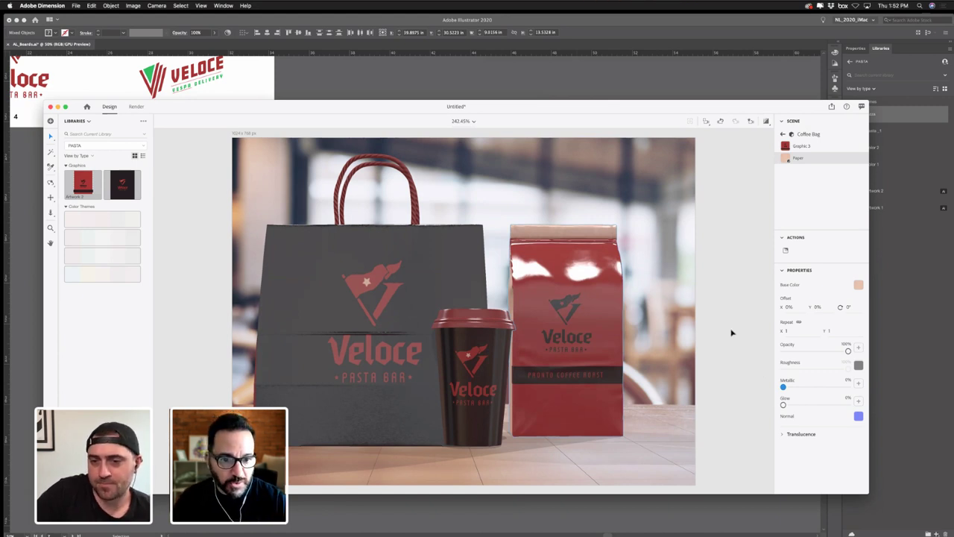
- Try the Matte material from the starter assets on the coffee bag's paper surface
{"action": "left_click", "coordinate": [765, 214]}
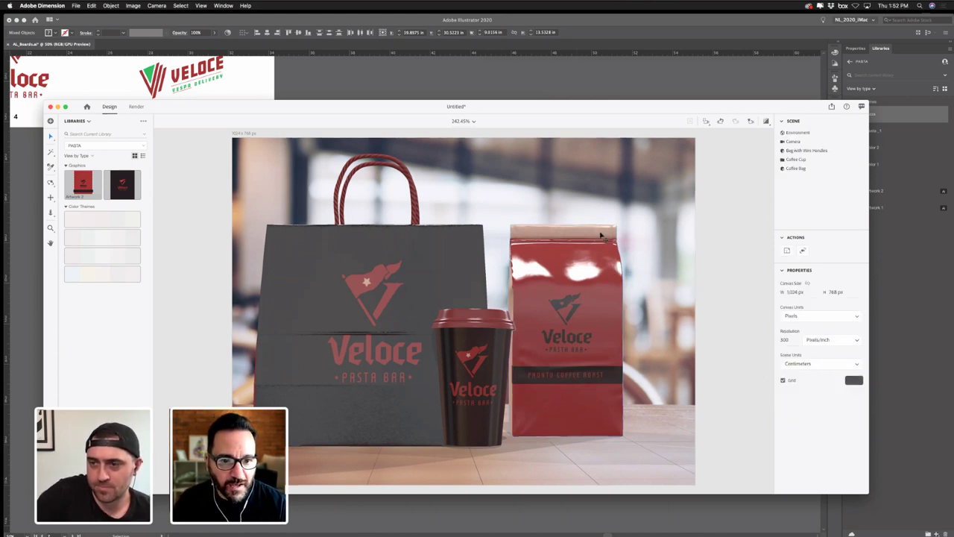
{"action": "left_click", "coordinate": [570, 244]}
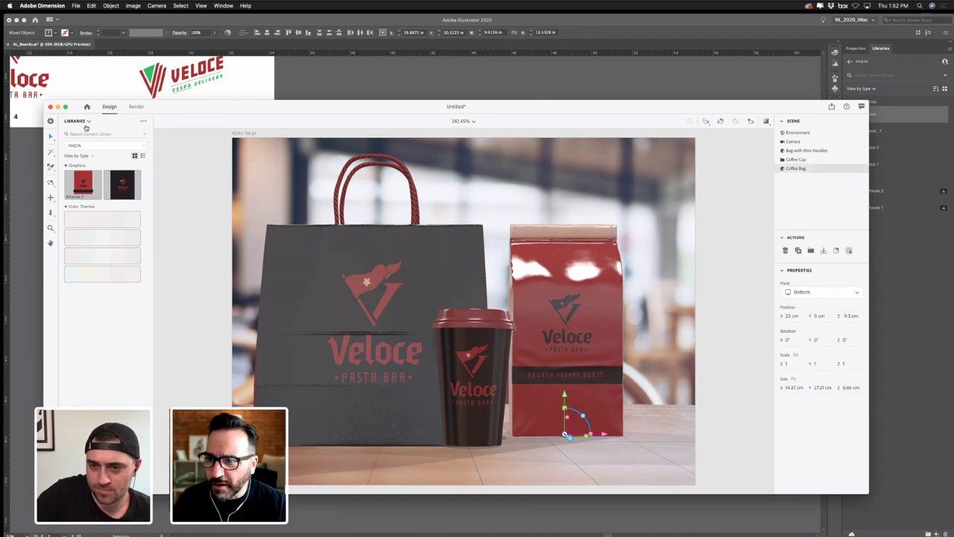
{"action": "left_click", "coordinate": [86, 123]}
{"action": "left_click", "coordinate": [87, 138]}
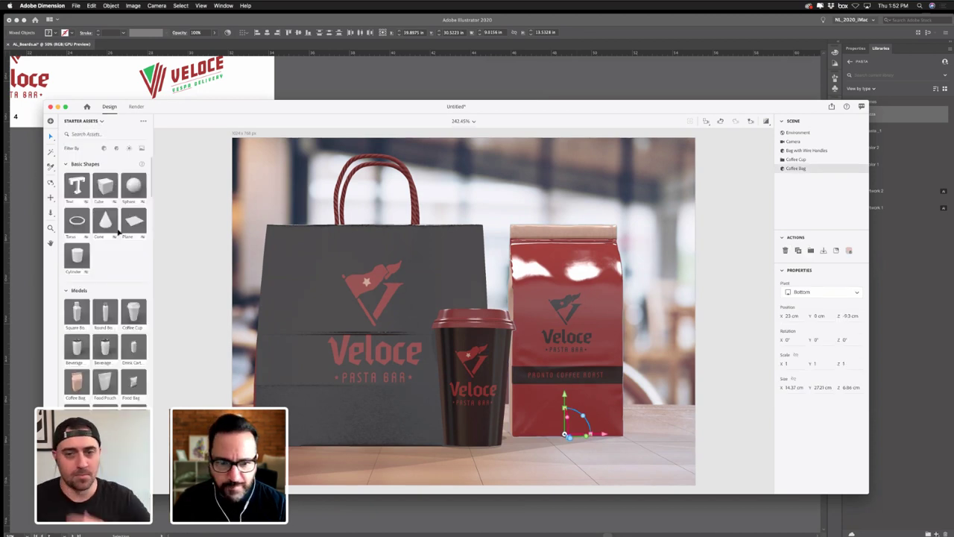
{"action": "scroll", "coordinate": [135, 387], "scroll_direction": "down", "scroll_amount": 10}
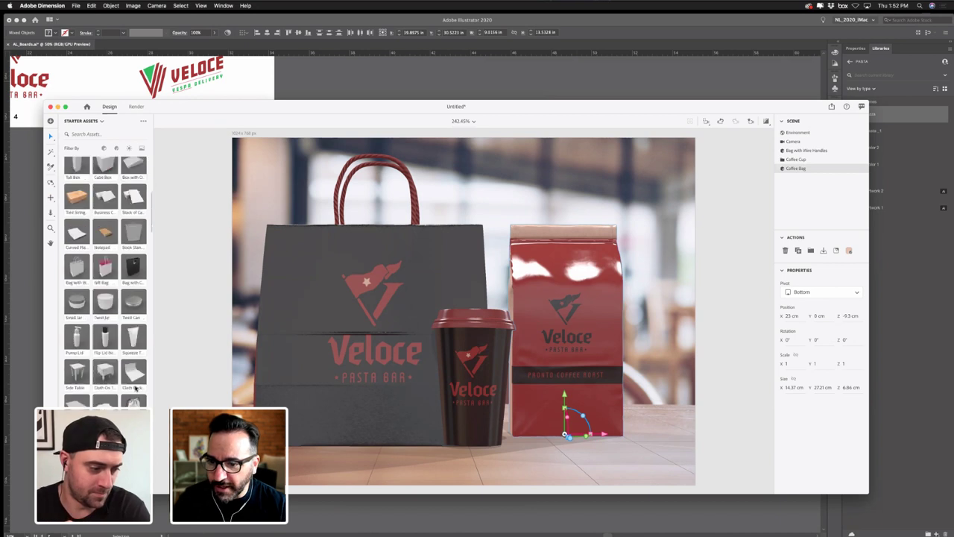
{"action": "scroll", "coordinate": [136, 387], "scroll_direction": "down", "scroll_amount": 10}
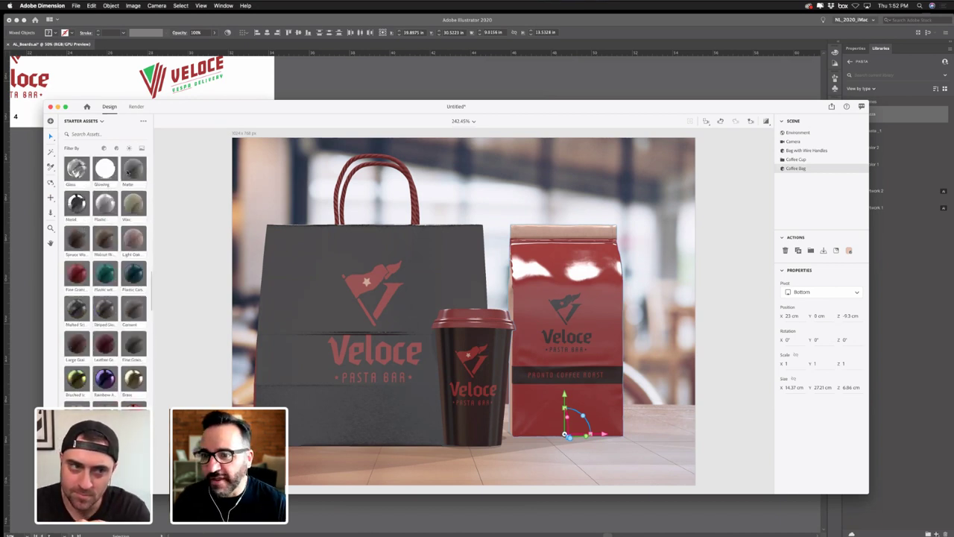
{"action": "left_click_drag", "start_coordinate": [133, 169], "coordinate": [531, 231]}
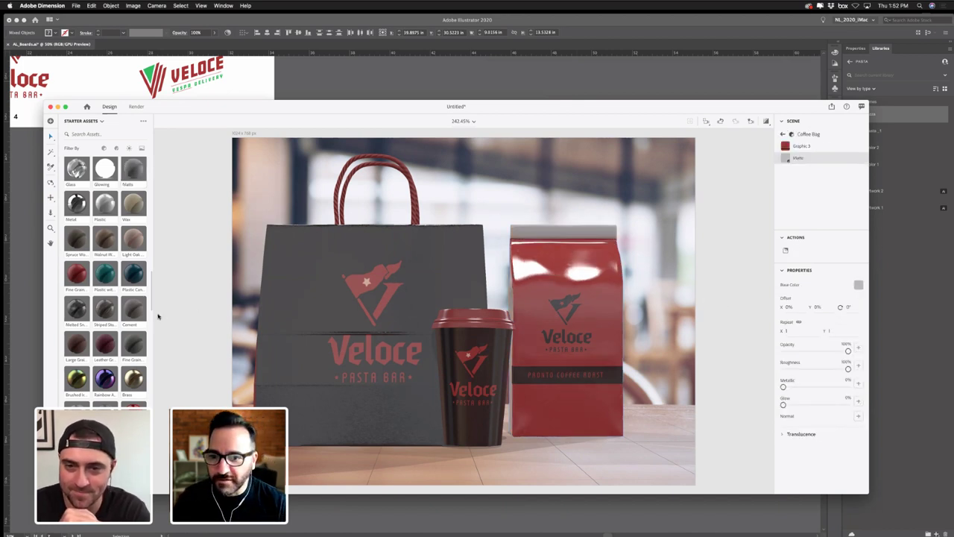
- Try the Light Oak Wood material on the coffee bag in place of the matte finish
{"action": "scroll", "coordinate": [84, 272], "scroll_direction": "down", "scroll_amount": 1}
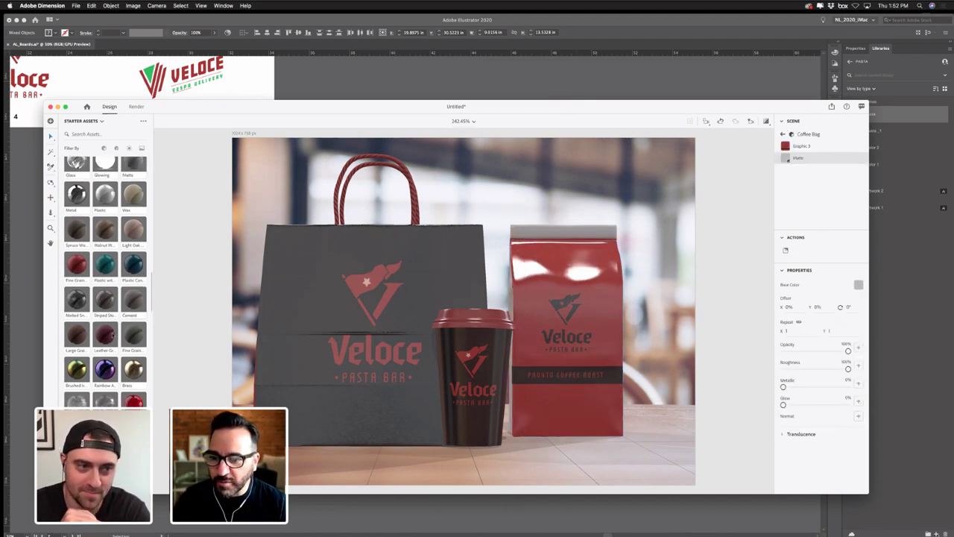
{"action": "scroll", "coordinate": [112, 332], "scroll_direction": "down", "scroll_amount": 1}
{"action": "scroll", "coordinate": [123, 309], "scroll_direction": "down", "scroll_amount": 1}
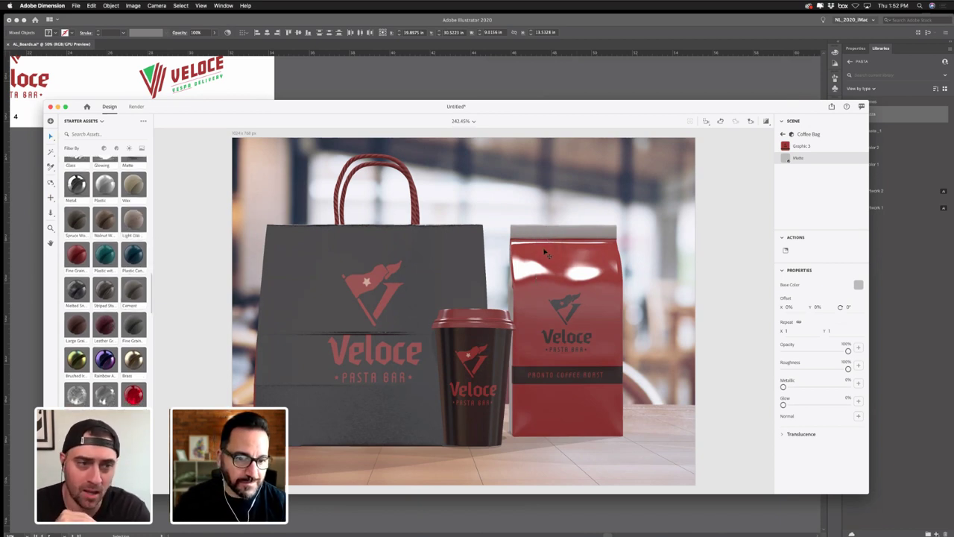
{"action": "left_click_drag", "start_coordinate": [545, 254], "coordinate": [550, 261]}
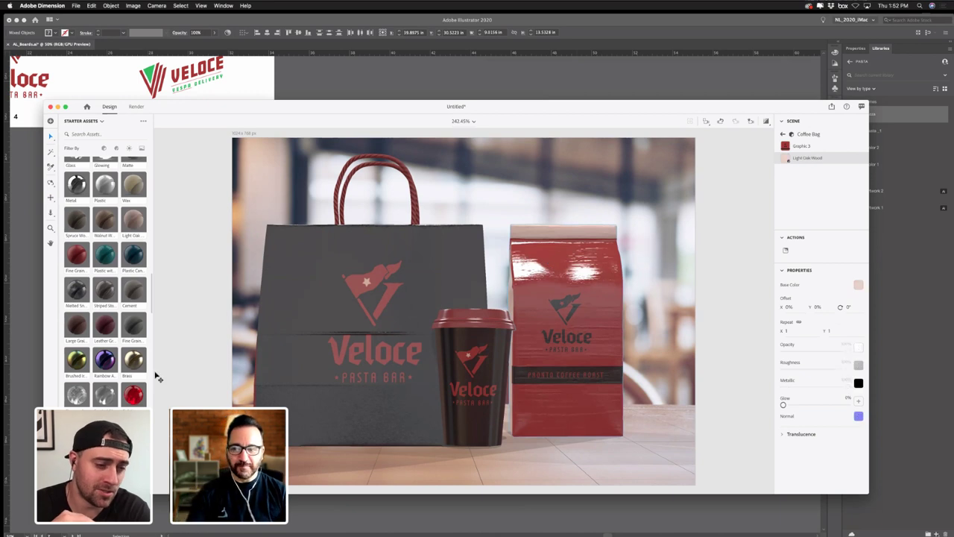
- Try the Crown Cut American Walnut Substance material on the coffee bag
{"action": "scroll", "coordinate": [132, 363], "scroll_direction": "down", "scroll_amount": 8}
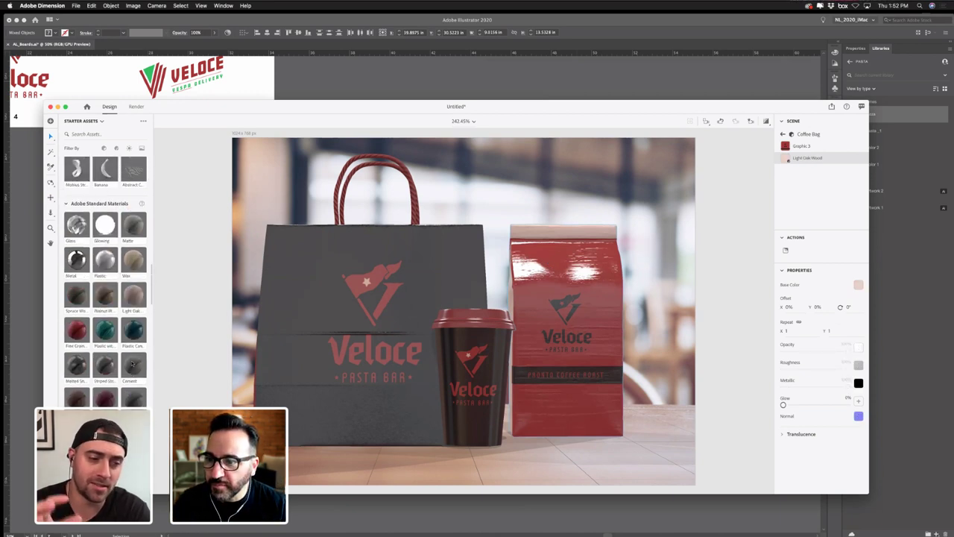
{"action": "scroll", "coordinate": [132, 363], "scroll_direction": "down", "scroll_amount": 4}
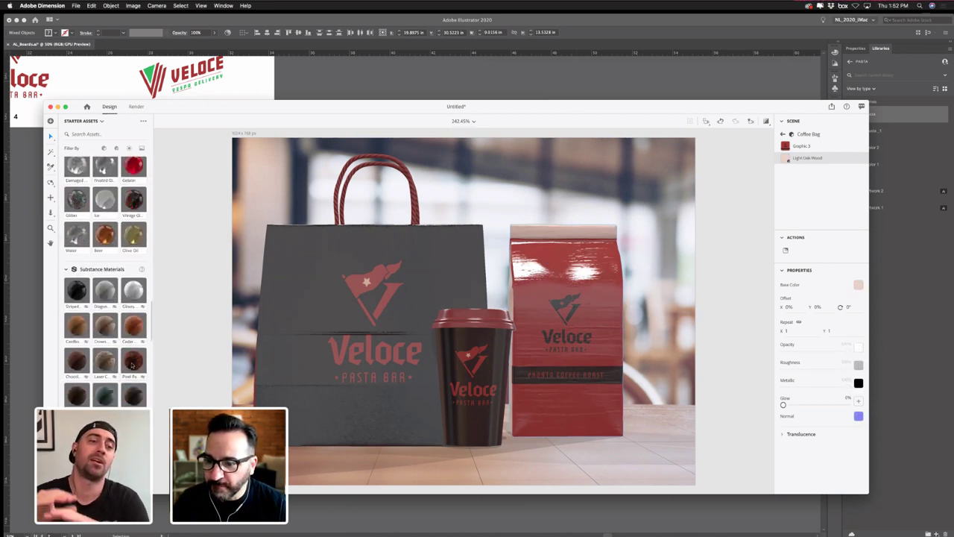
{"action": "scroll", "coordinate": [129, 365], "scroll_direction": "down", "scroll_amount": 4}
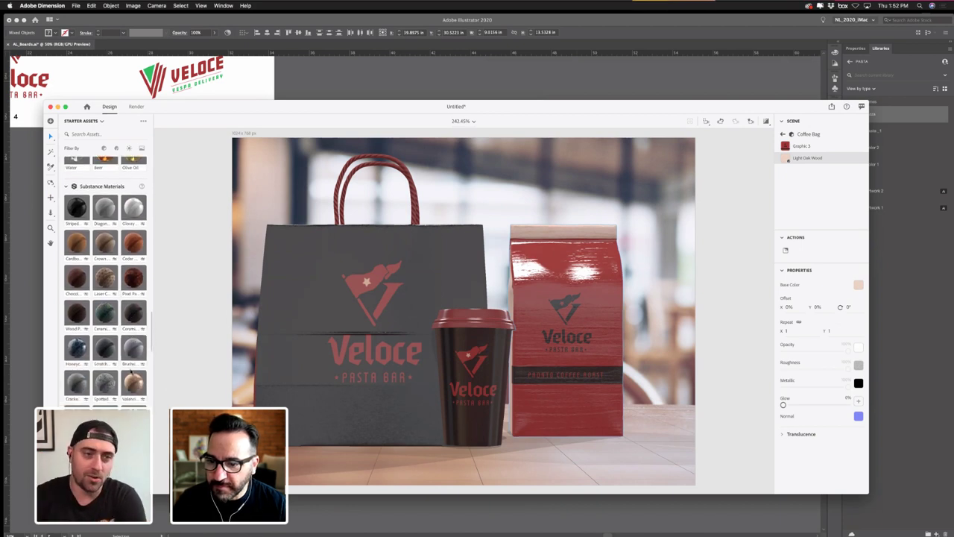
{"action": "scroll", "coordinate": [99, 312], "scroll_direction": "up", "scroll_amount": 3}
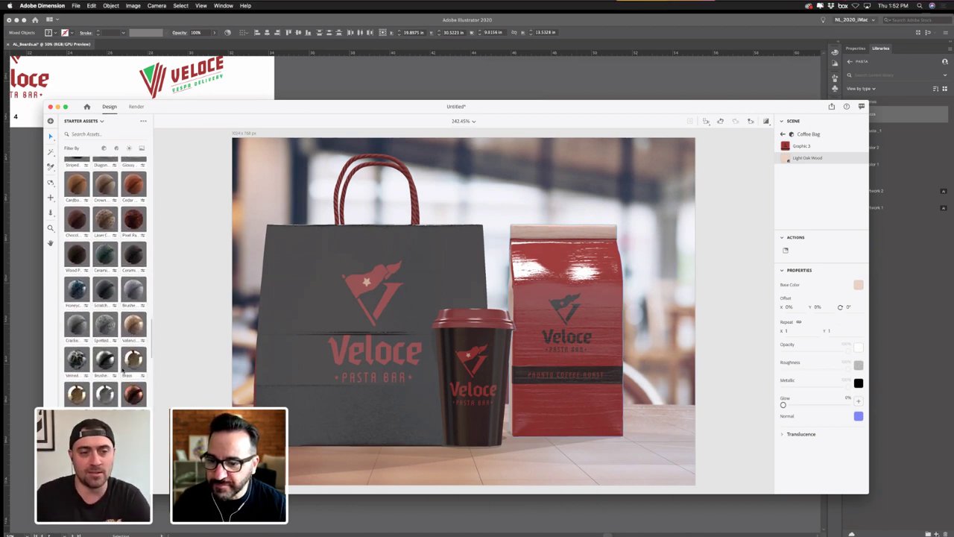
{"action": "left_click_drag", "start_coordinate": [106, 252], "coordinate": [590, 245]}
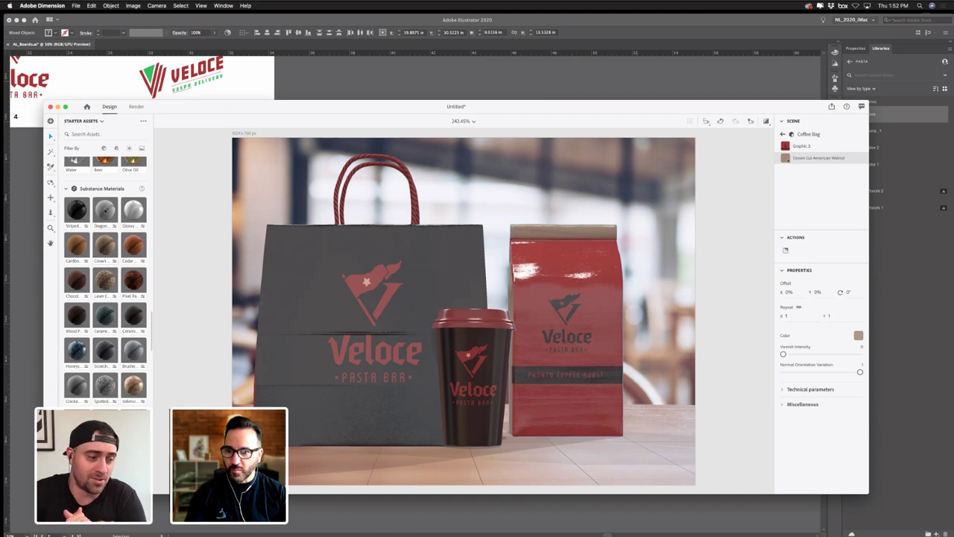
- Apply Diagonal Paper and its cracked replacement material to the coffee bag, and orbit the camera to view the products at an angle
{"action": "left_click_drag", "start_coordinate": [106, 212], "coordinate": [589, 252]}
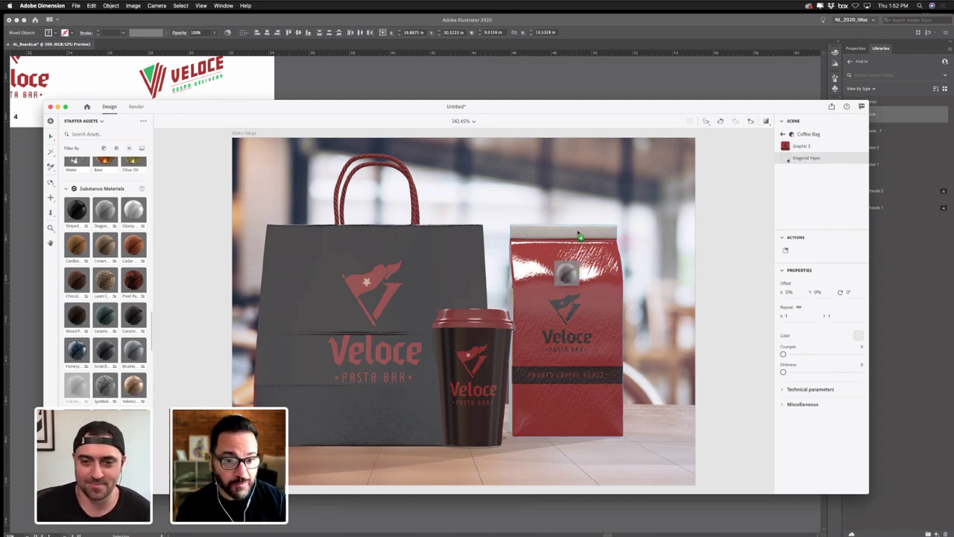
{"action": "left_click", "coordinate": [700, 345]}
{"action": "left_click", "coordinate": [51, 183]}
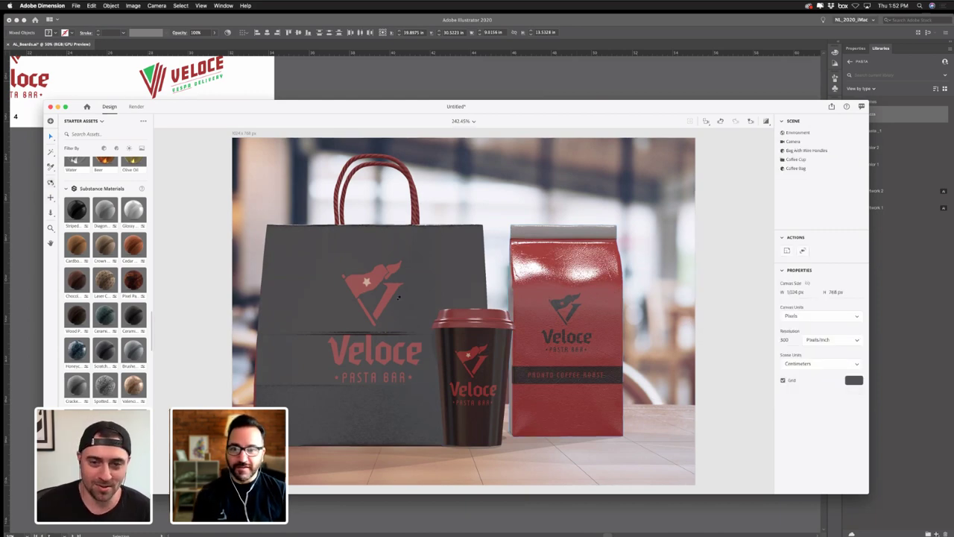
{"action": "left_click_drag", "start_coordinate": [549, 386], "coordinate": [512, 356]}
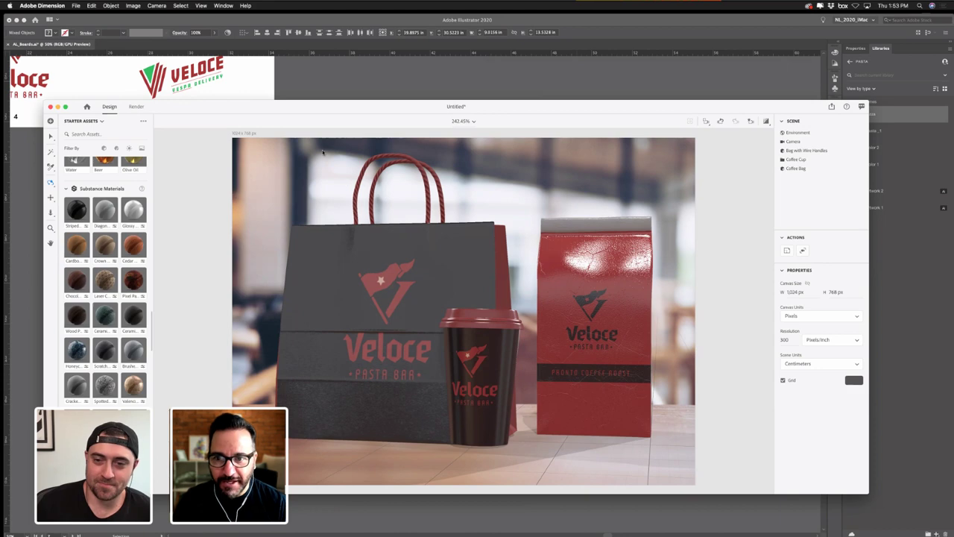
- Switch to Illustrator and review the numbered logo options, the coffee bag artwork and the full set of brand boards
{"action": "left_click", "coordinate": [251, 73]}
{"action": "left_click_drag", "start_coordinate": [252, 73], "coordinate": [480, 292]}
{"action": "scroll", "coordinate": [479, 291], "scroll_direction": "up", "scroll_amount": 5}
{"action": "scroll", "coordinate": [479, 291], "scroll_direction": "left", "scroll_amount": 3}
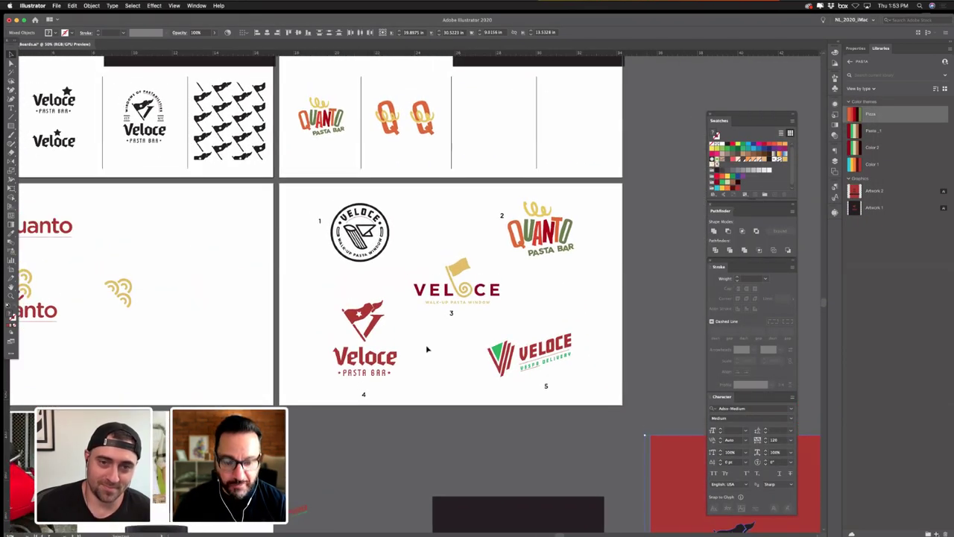
{"action": "key", "text": "super+equal"}
{"action": "key", "text": "super+equal"}
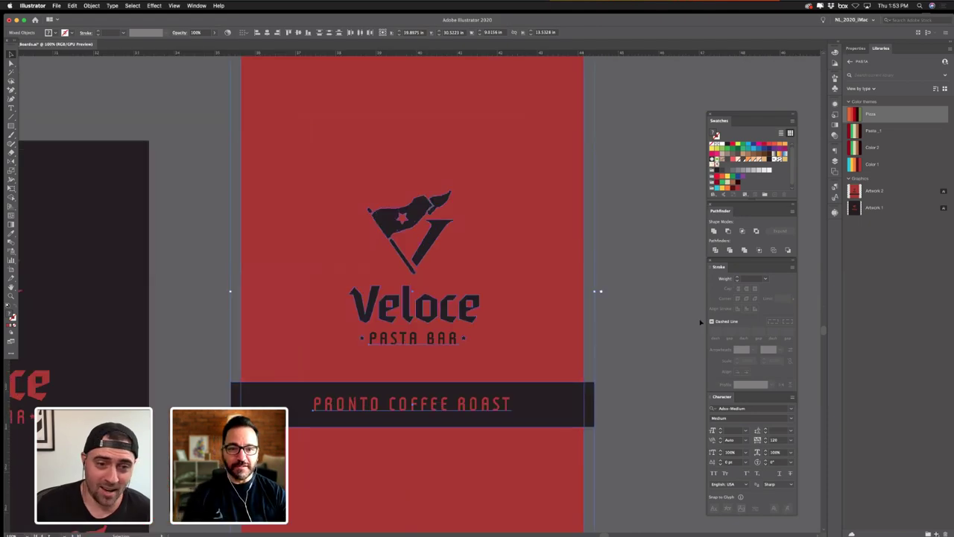
{"action": "key", "text": "super+minus"}
{"action": "key", "text": "super+minus"}
{"action": "key", "text": "super+minus"}
{"action": "key", "text": "super+minus"}
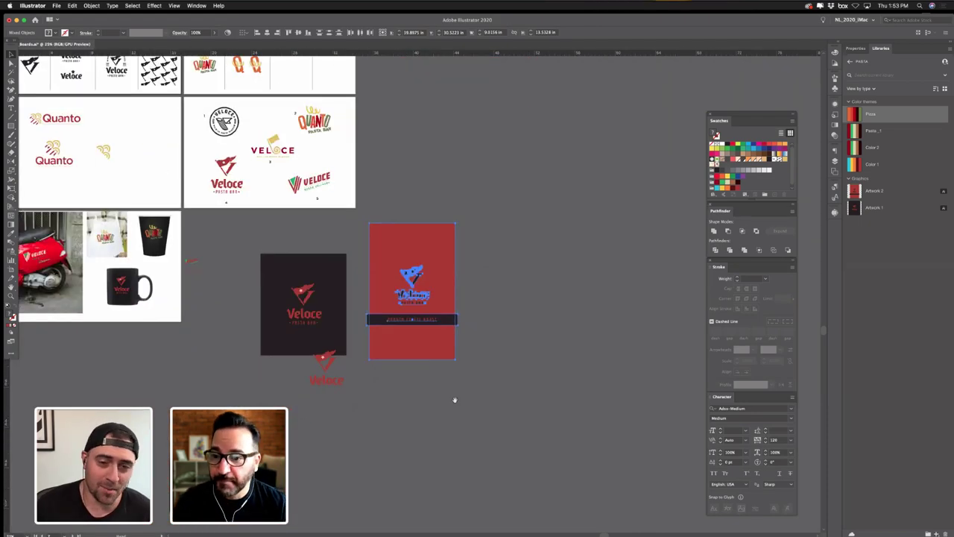
{"action": "scroll", "coordinate": [417, 376], "scroll_direction": "up", "scroll_amount": 1}
{"action": "scroll", "coordinate": [417, 376], "scroll_direction": "left", "scroll_amount": 1}
{"action": "scroll", "coordinate": [377, 358], "scroll_direction": "up", "scroll_amount": 5}
{"action": "scroll", "coordinate": [377, 358], "scroll_direction": "left", "scroll_amount": 8}
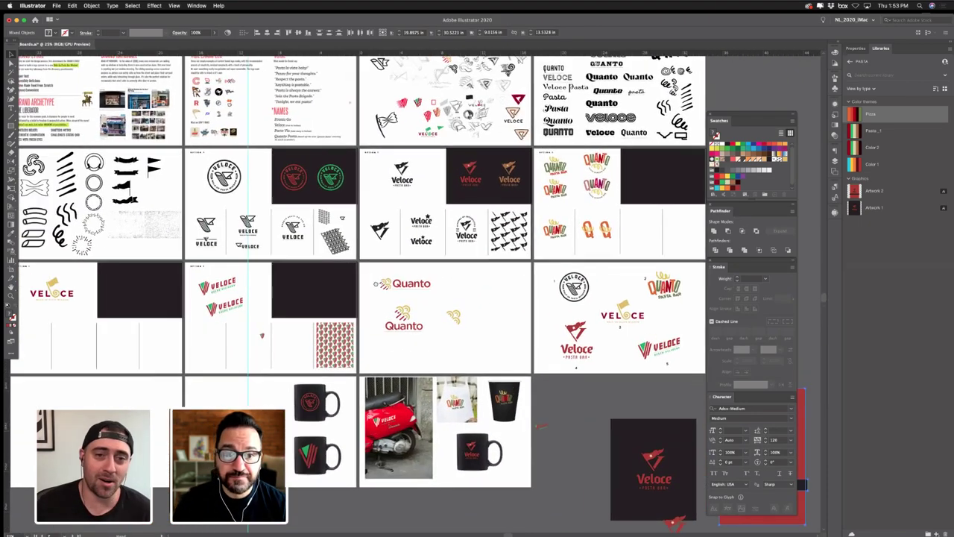
{"action": "scroll", "coordinate": [139, 169], "scroll_direction": "up", "scroll_amount": 3}
{"action": "scroll", "coordinate": [139, 170], "scroll_direction": "left", "scroll_amount": 3}
{"action": "scroll", "coordinate": [139, 170], "scroll_direction": "down", "scroll_amount": 2}
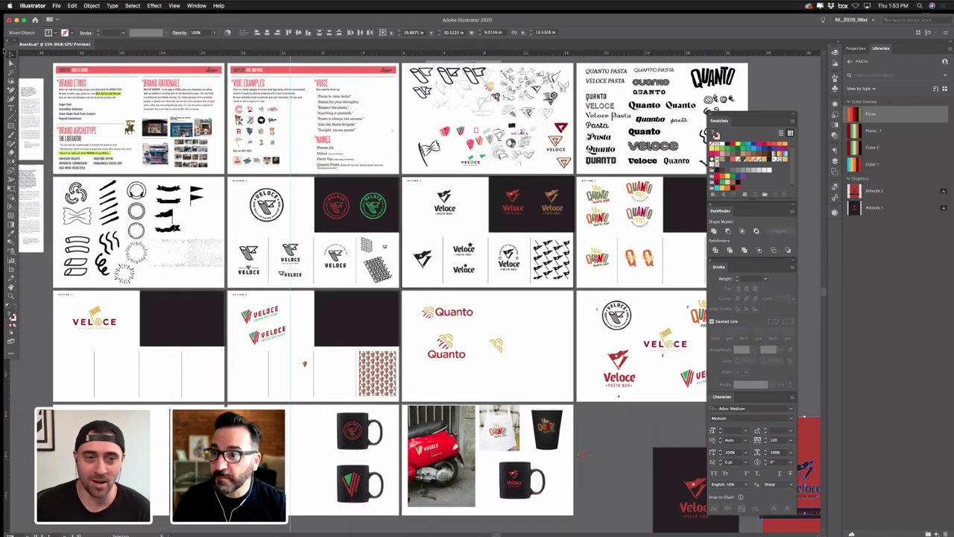
{"action": "left_click", "coordinate": [615, 445]}
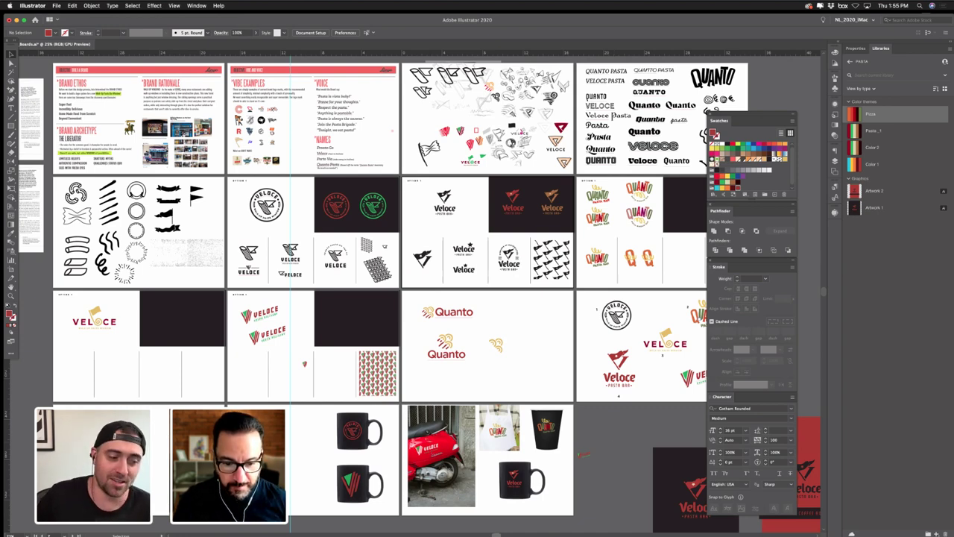
- Switch to Dimension and open Fender Encore collection.dn, discarding the unsaved Veloce scene
{"action": "mouse_move", "coordinate": [453, 520]}
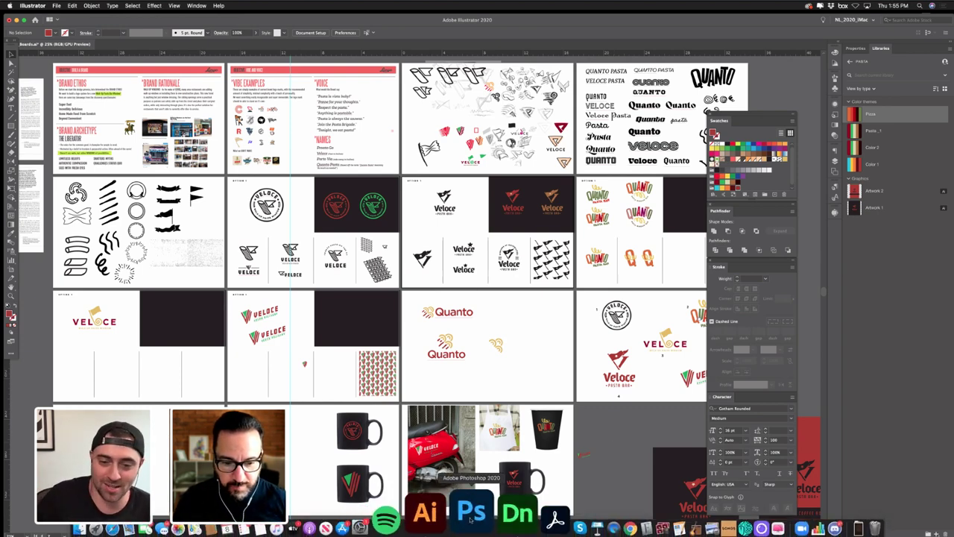
{"action": "left_click", "coordinate": [486, 516]}
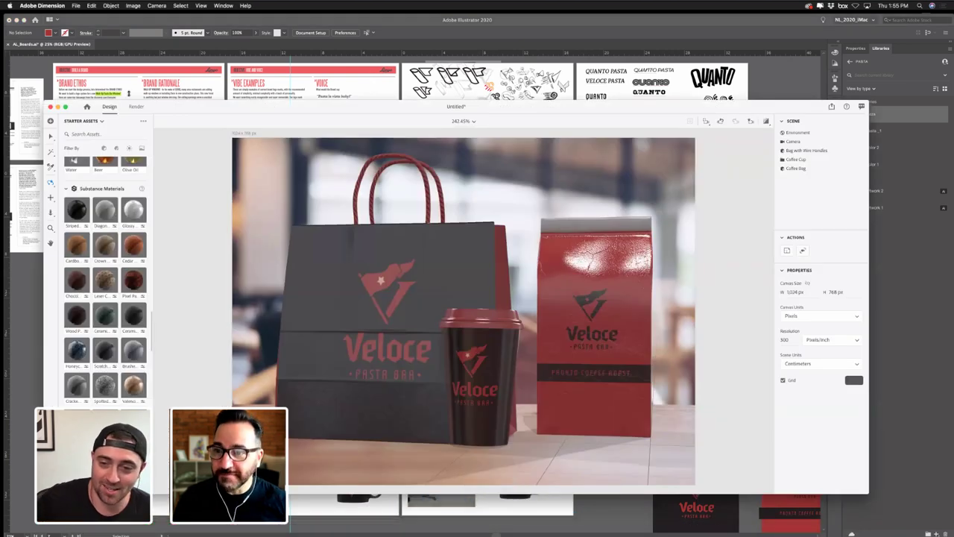
{"action": "key", "text": "super+o"}
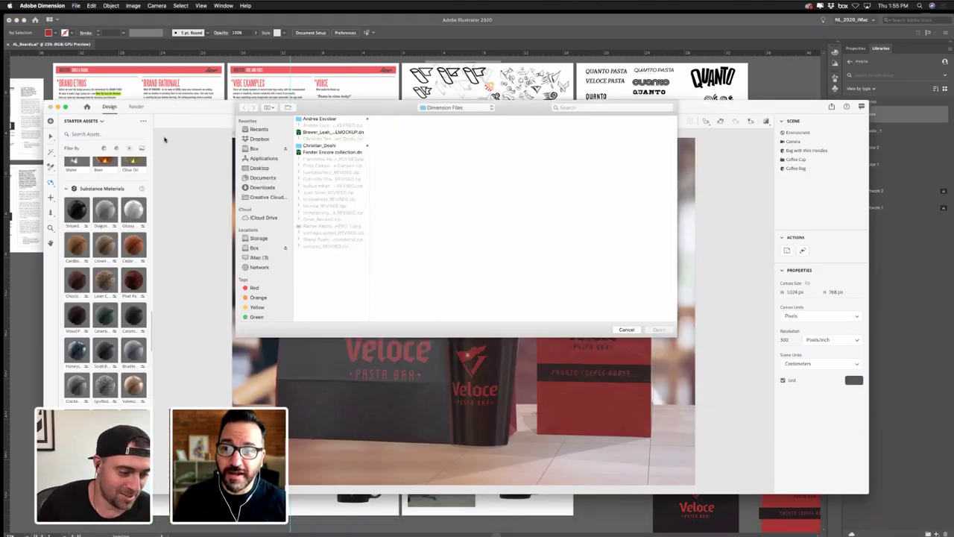
{"action": "left_click", "coordinate": [328, 153]}
{"action": "double_click", "coordinate": [328, 153]}
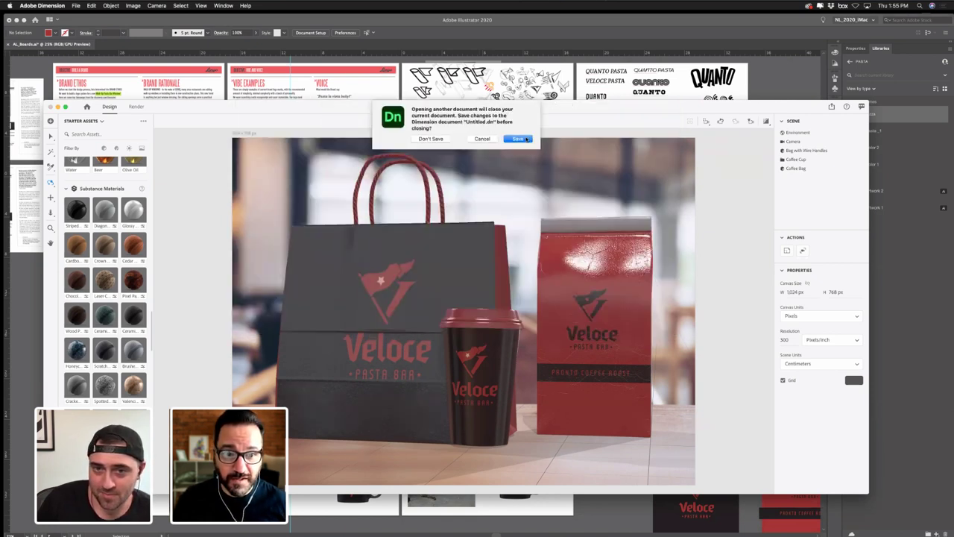
{"action": "left_click", "coordinate": [526, 139]}
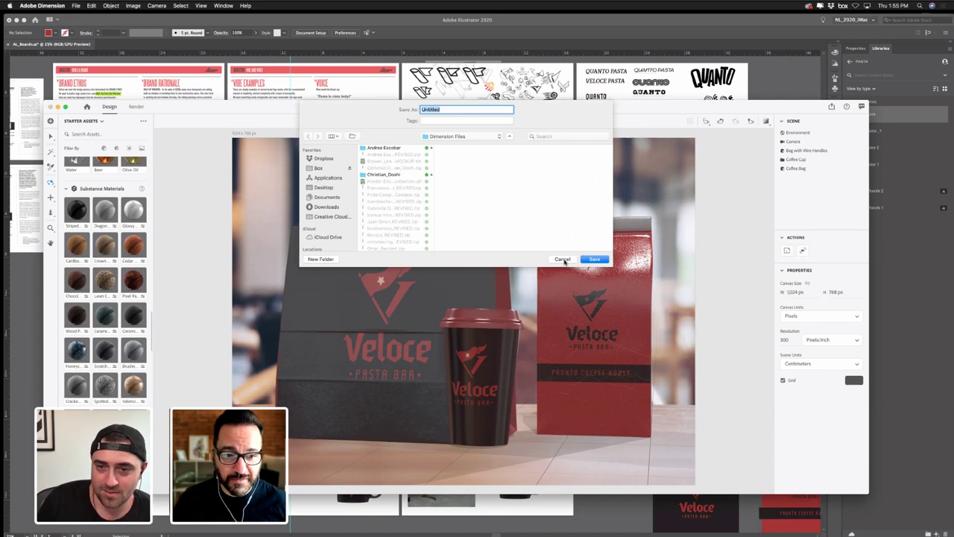
{"action": "left_click", "coordinate": [562, 259]}
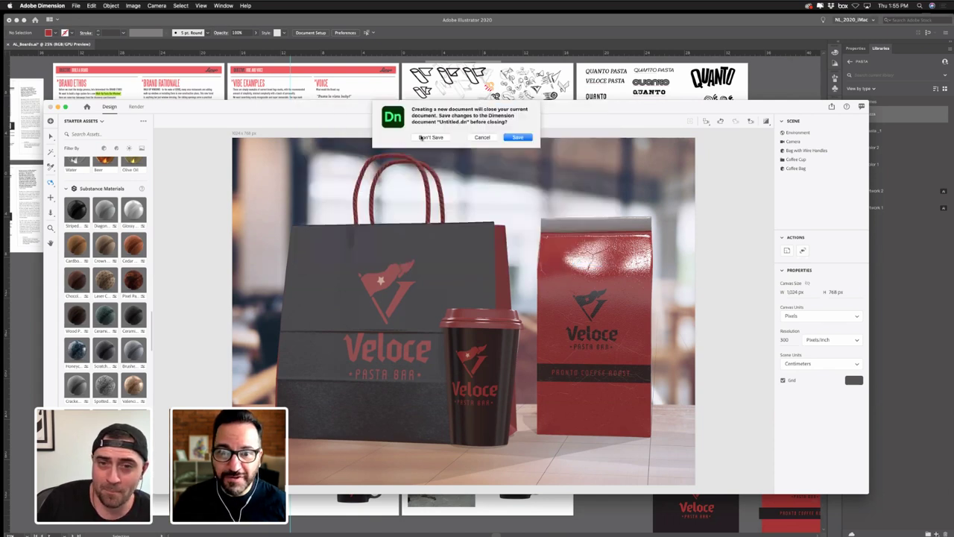
{"action": "left_click", "coordinate": [422, 137]}
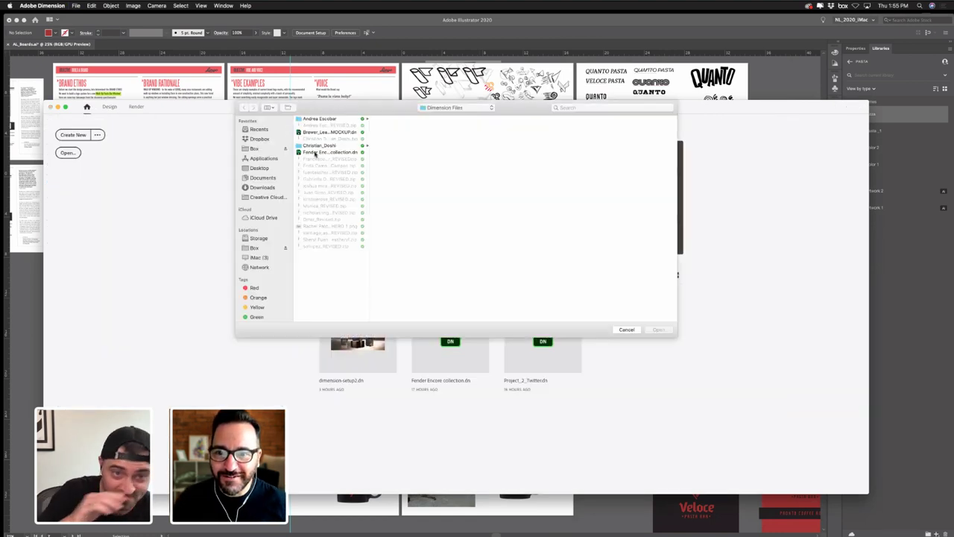
{"action": "double_click", "coordinate": [314, 153]}
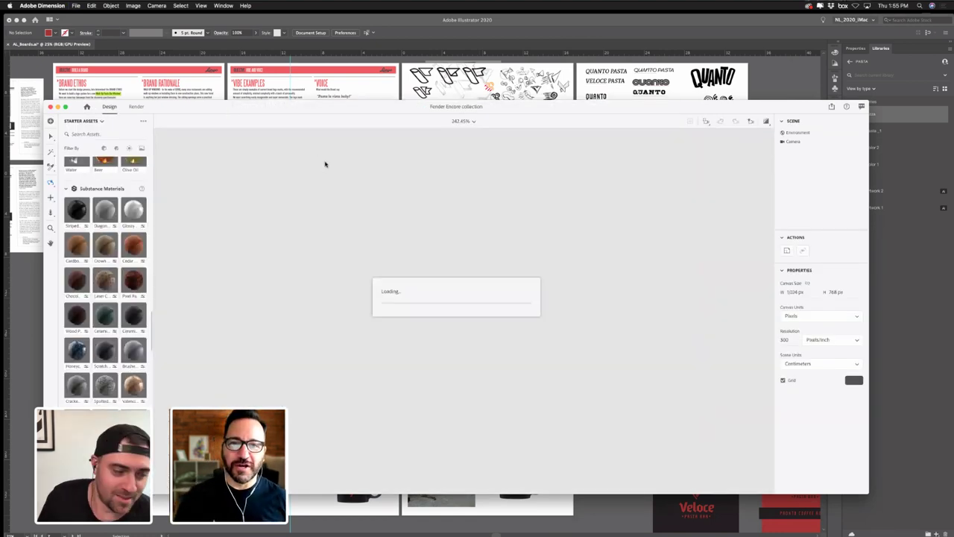